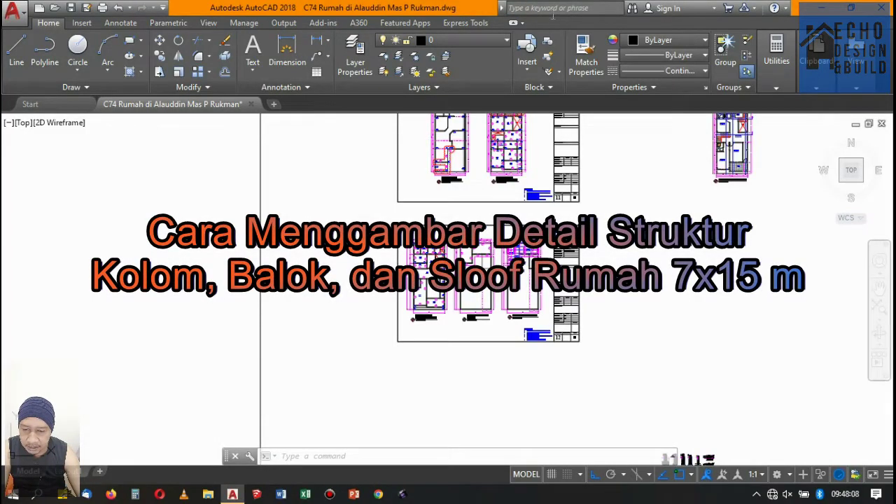
# Zoom from the sheet overview down to the footings in section Potongan A-A.
pyautogui.scroll(-2, 499, 191)
pyautogui.scroll(2, 499, 190)
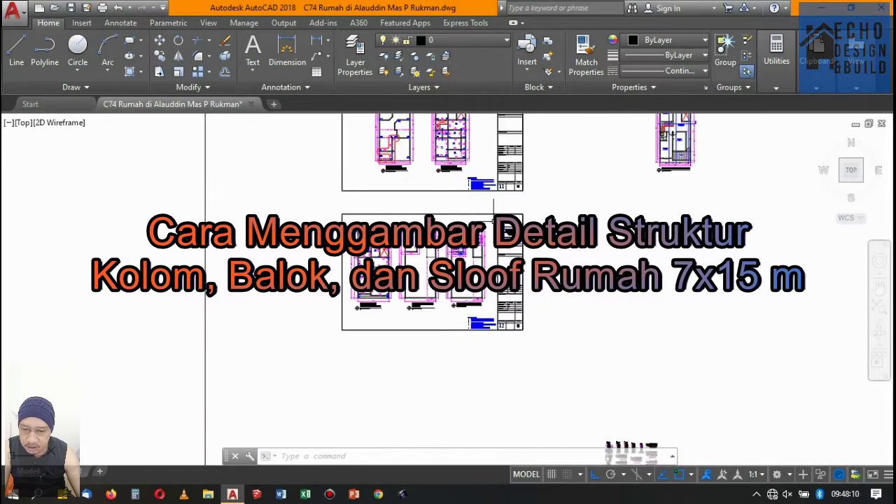
pyautogui.scroll(-2, 499, 191)
pyautogui.scroll(3, 490, 210)
pyautogui.scroll(-2, 422, 192)
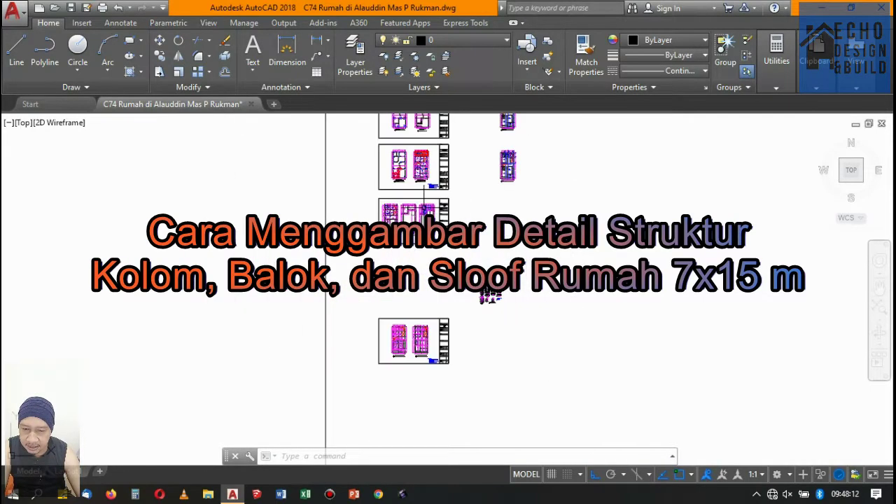
pyautogui.scroll(-1, 427, 179)
pyautogui.scroll(-3, 428, 168)
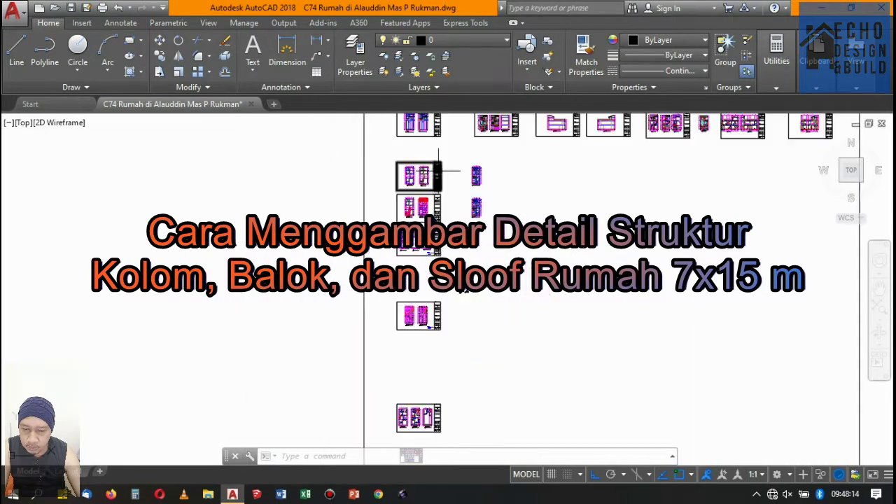
pyautogui.scroll(4, 421, 168)
pyautogui.scroll(5, 413, 168)
pyautogui.scroll(-4, 398, 167)
pyautogui.scroll(2, 400, 167)
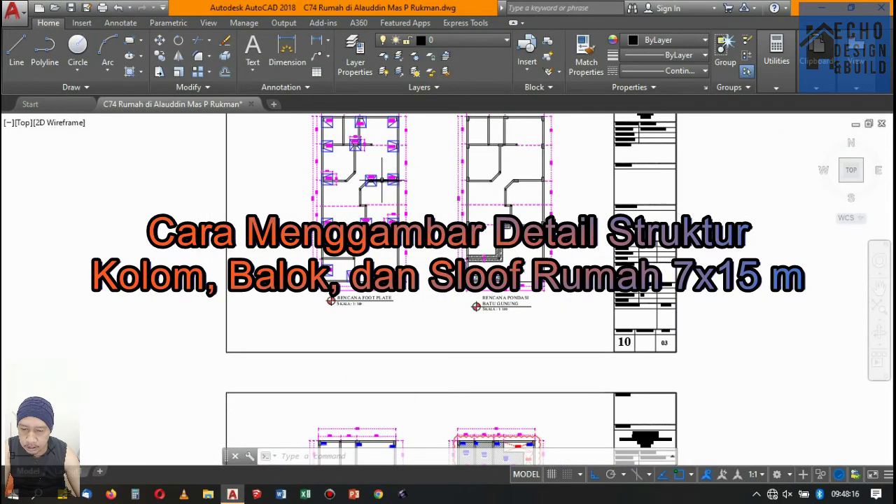
pyautogui.scroll(-3, 436, 185)
pyautogui.scroll(3, 442, 185)
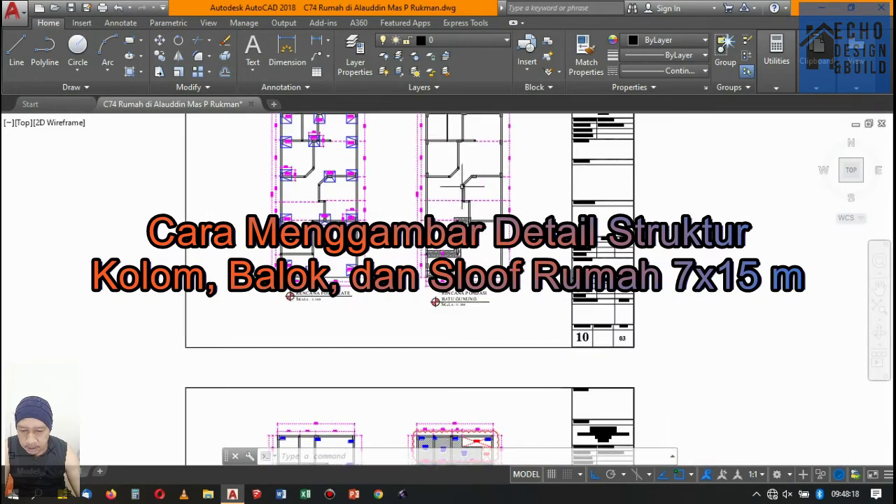
pyautogui.scroll(-3, 452, 186)
pyautogui.scroll(3, 463, 186)
pyautogui.scroll(-3, 463, 185)
pyautogui.scroll(-2, 463, 193)
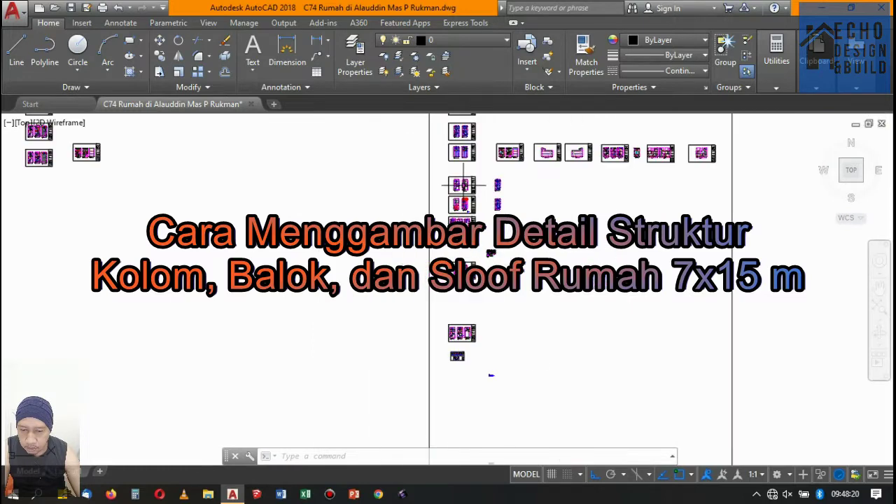
pyautogui.scroll(2, 464, 203)
pyautogui.scroll(-1, 465, 210)
pyautogui.scroll(3, 464, 210)
pyautogui.scroll(-4, 465, 201)
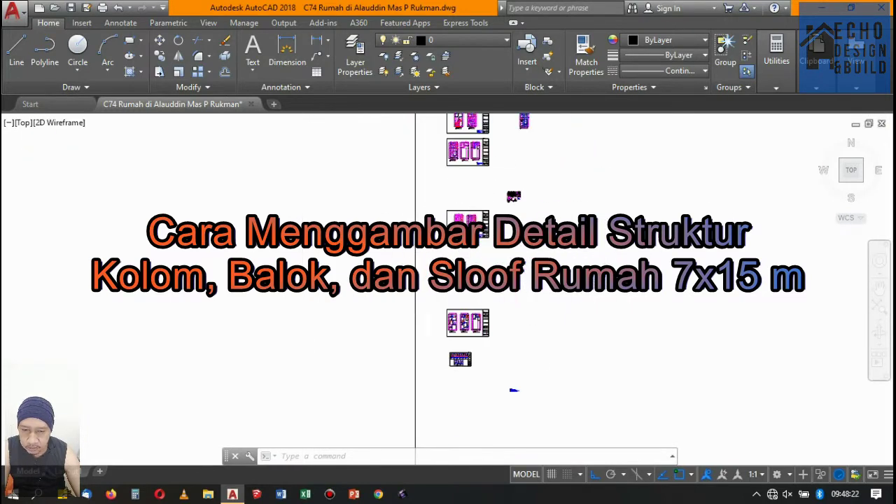
pyautogui.scroll(4, 448, 164)
pyautogui.scroll(-4, 449, 163)
pyautogui.scroll(3, 432, 303)
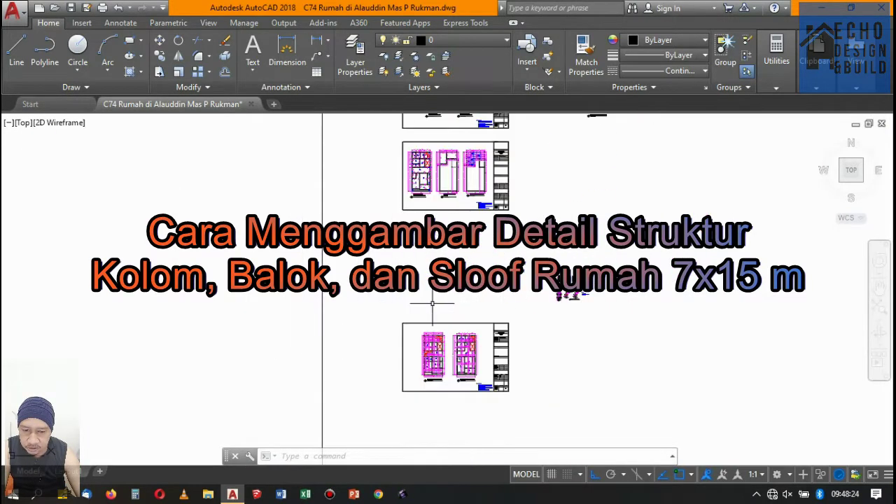
pyautogui.scroll(3, 413, 300)
pyautogui.scroll(3, 441, 266)
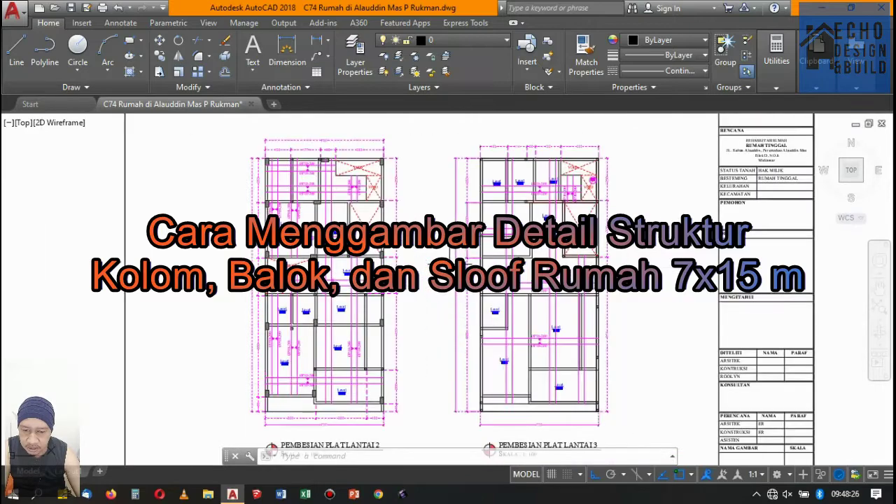
pyautogui.scroll(-3, 448, 255)
pyautogui.scroll(5, 448, 257)
pyautogui.scroll(-5, 446, 217)
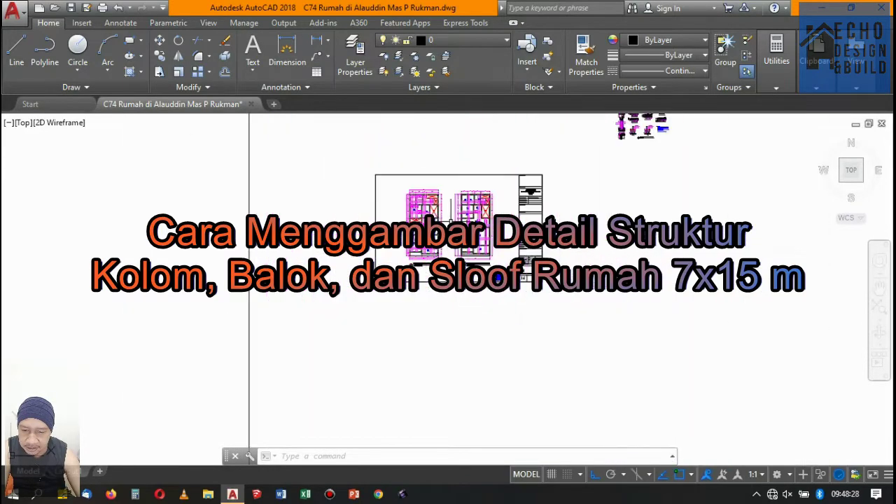
pyautogui.scroll(-2, 462, 200)
pyautogui.scroll(2, 466, 191)
pyautogui.scroll(3, 466, 192)
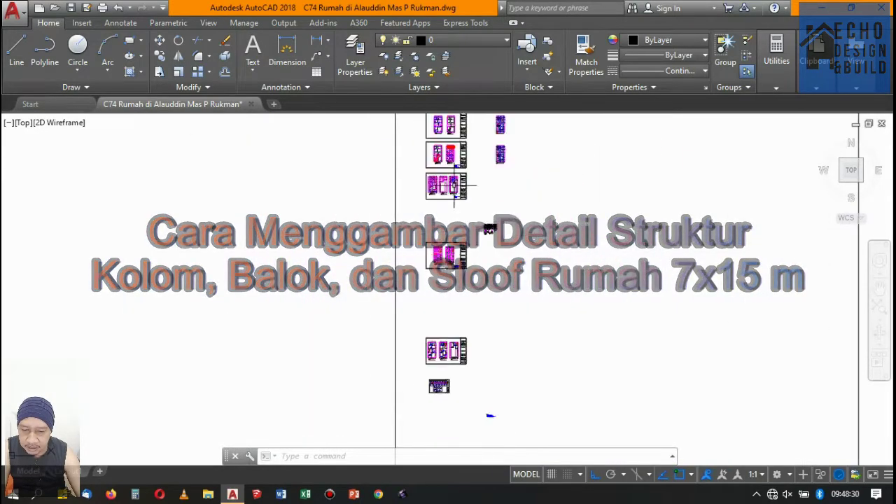
pyautogui.scroll(-4, 486, 230)
pyautogui.scroll(4, 465, 288)
pyautogui.scroll(4, 448, 269)
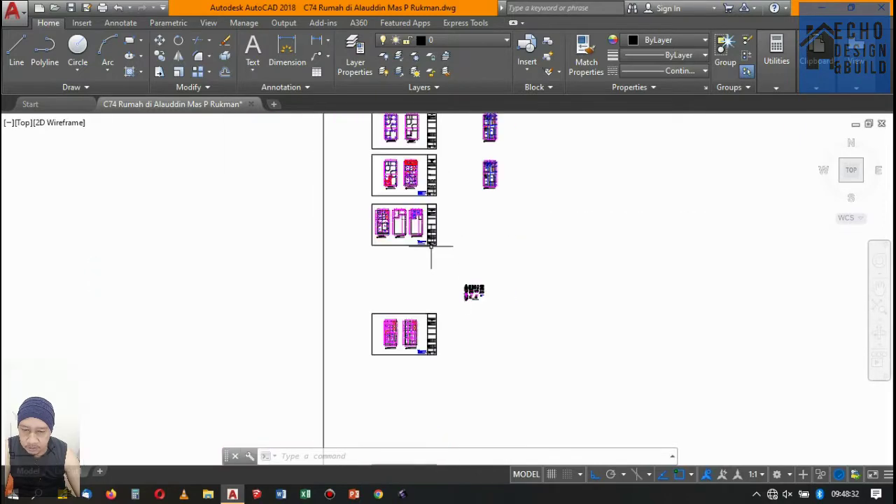
pyautogui.scroll(3, 430, 250)
pyautogui.scroll(-3, 406, 259)
pyautogui.scroll(3, 371, 271)
pyautogui.scroll(5, 371, 270)
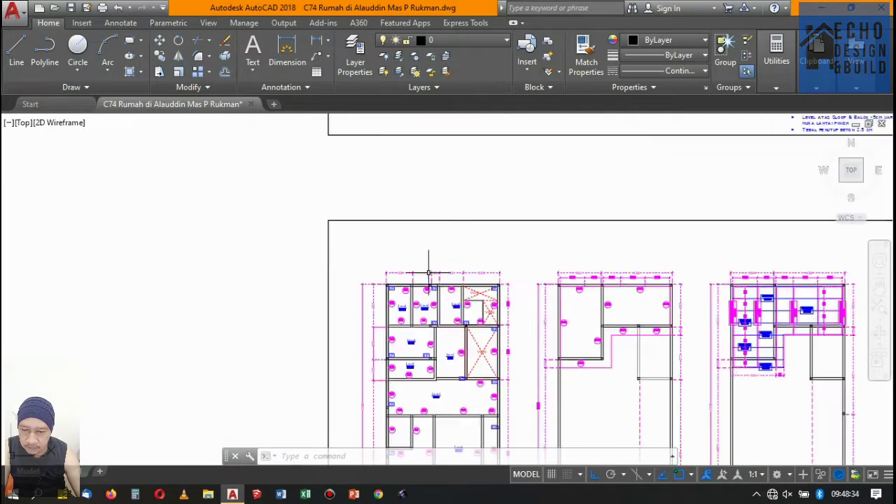
pyautogui.scroll(2, 434, 280)
pyautogui.scroll(-3, 433, 257)
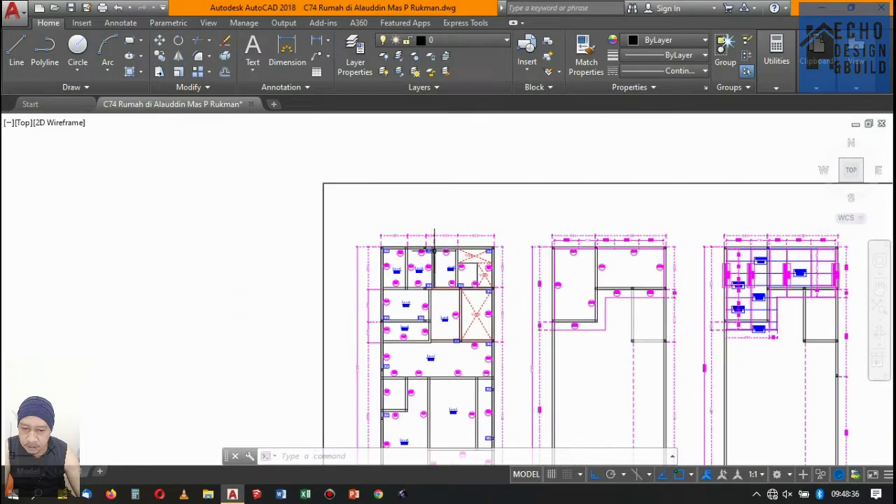
pyautogui.scroll(3, 437, 257)
pyautogui.scroll(-3, 440, 256)
pyautogui.scroll(3, 443, 256)
pyautogui.scroll(-5, 443, 256)
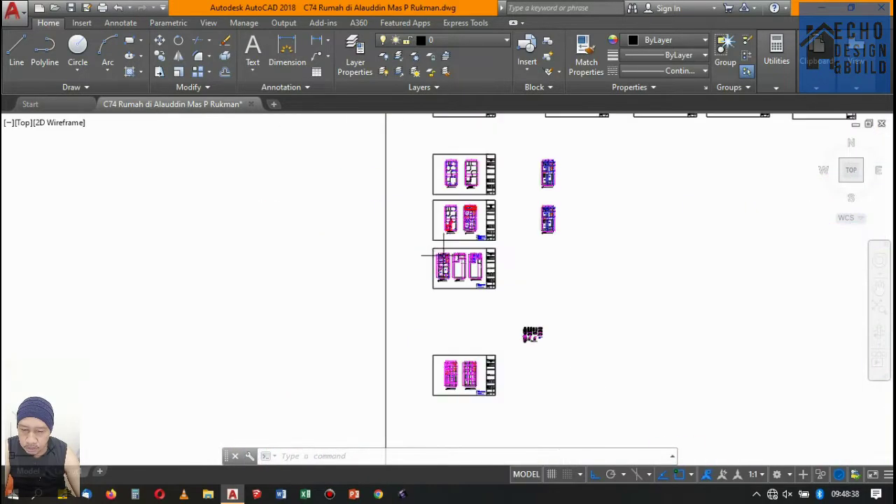
pyautogui.scroll(3, 444, 256)
pyautogui.scroll(-3, 456, 240)
pyautogui.scroll(-2, 545, 198)
pyautogui.scroll(5, 546, 198)
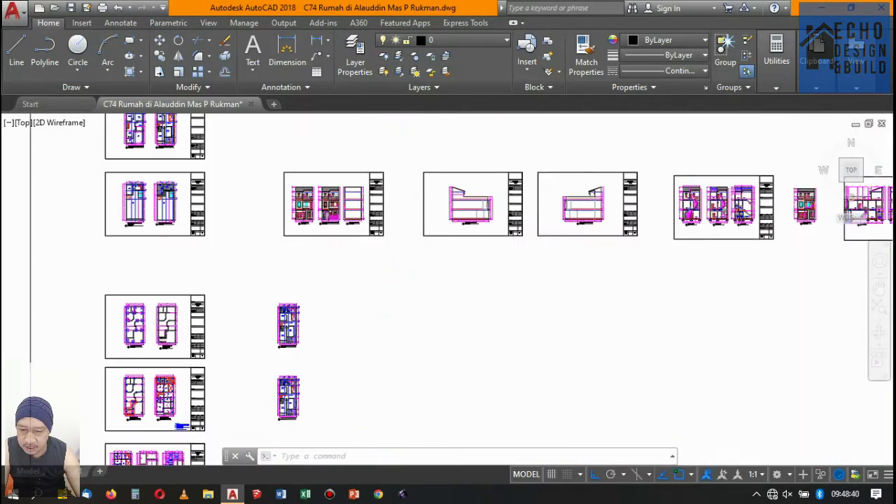
pyautogui.scroll(2, 560, 204)
pyautogui.scroll(-2, 626, 200)
pyautogui.scroll(4, 630, 221)
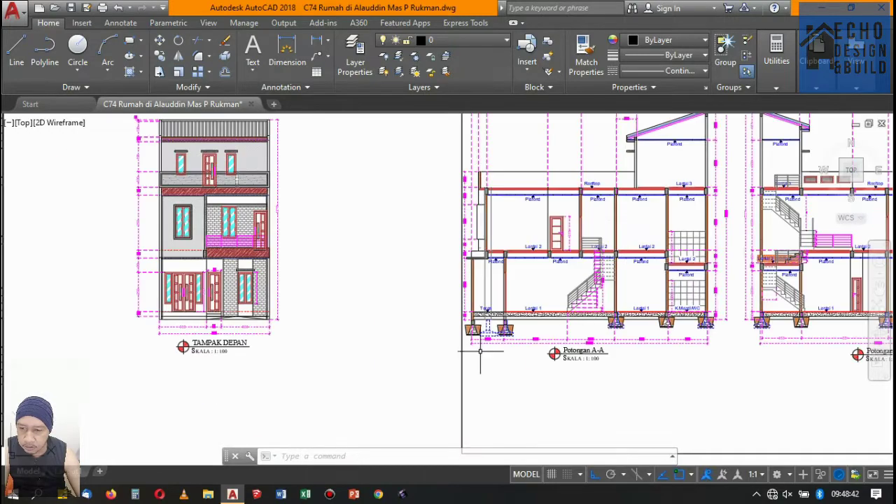
pyautogui.scroll(4, 481, 354)
pyautogui.scroll(-3, 462, 294)
pyautogui.scroll(3, 446, 267)
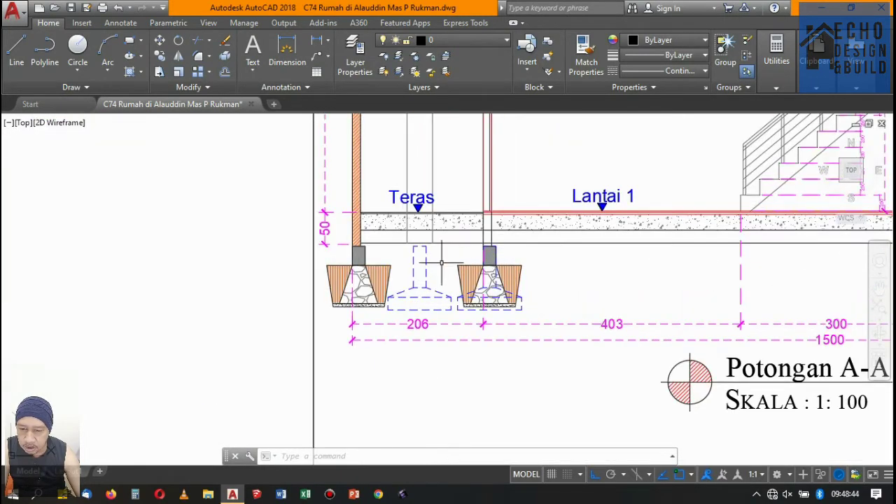
# Select the dashed Teras footing and frame it between the two stone footings (206 and 403).
pyautogui.click(441, 262)
pyautogui.scroll(3, 422, 240)
pyautogui.scroll(-3, 468, 225)
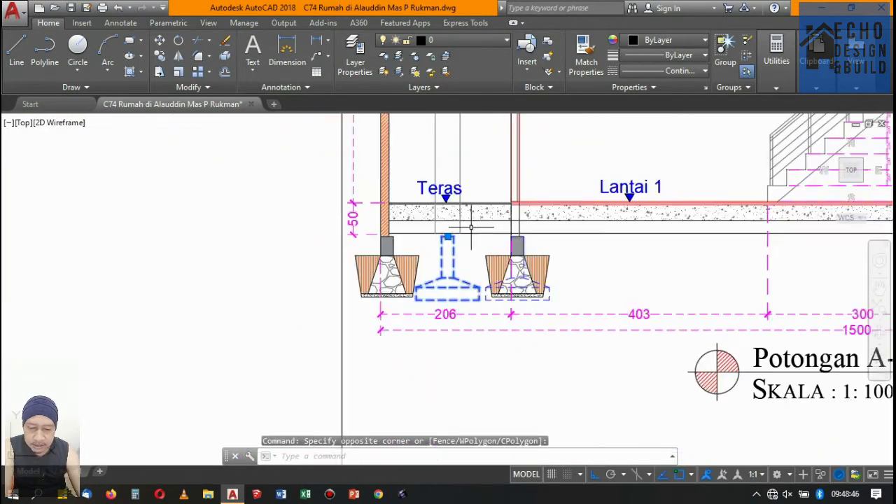
pyautogui.scroll(-3, 530, 240)
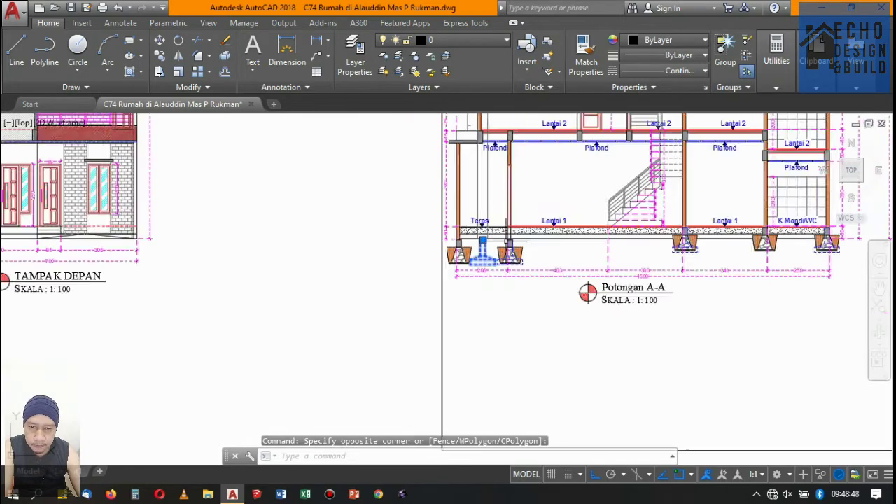
pyautogui.scroll(-3, 518, 228)
pyautogui.scroll(-2, 504, 214)
pyautogui.scroll(2, 490, 200)
pyautogui.scroll(-3, 490, 201)
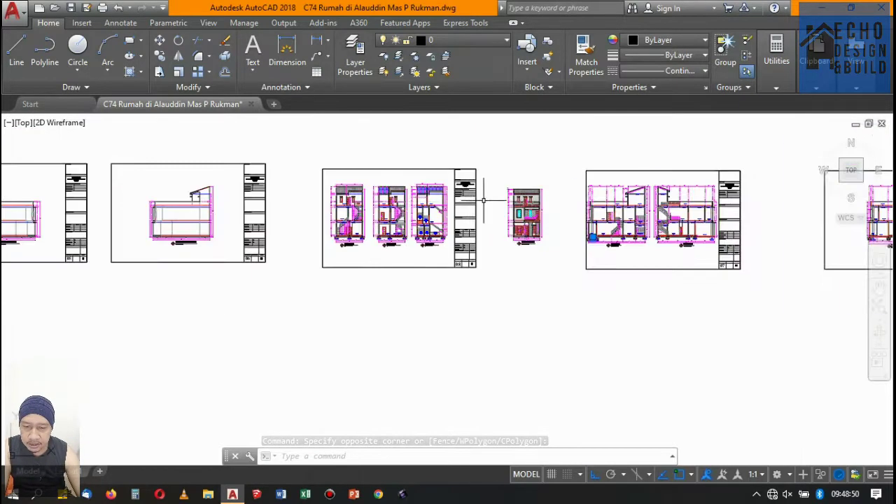
pyautogui.scroll(5, 480, 189)
pyautogui.scroll(-6, 476, 187)
pyautogui.scroll(-5, 469, 185)
pyautogui.scroll(5, 466, 183)
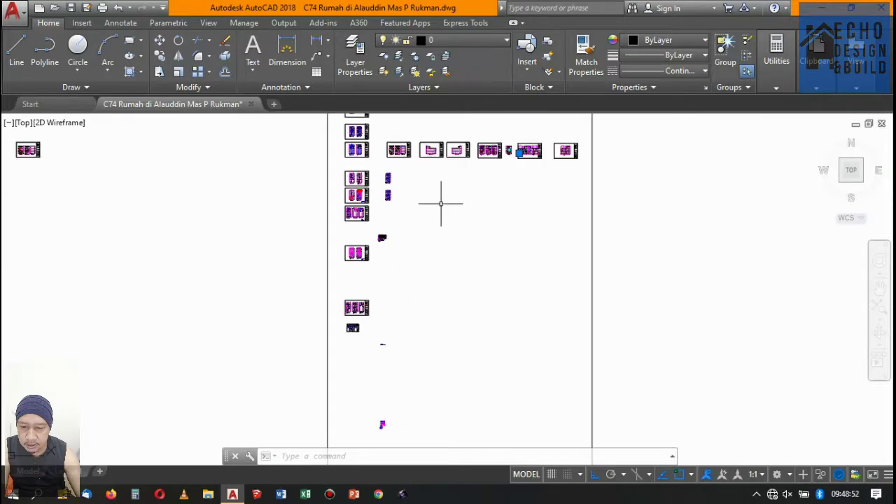
pyautogui.scroll(-5, 441, 200)
pyautogui.scroll(10, 460, 184)
pyautogui.scroll(6, 461, 330)
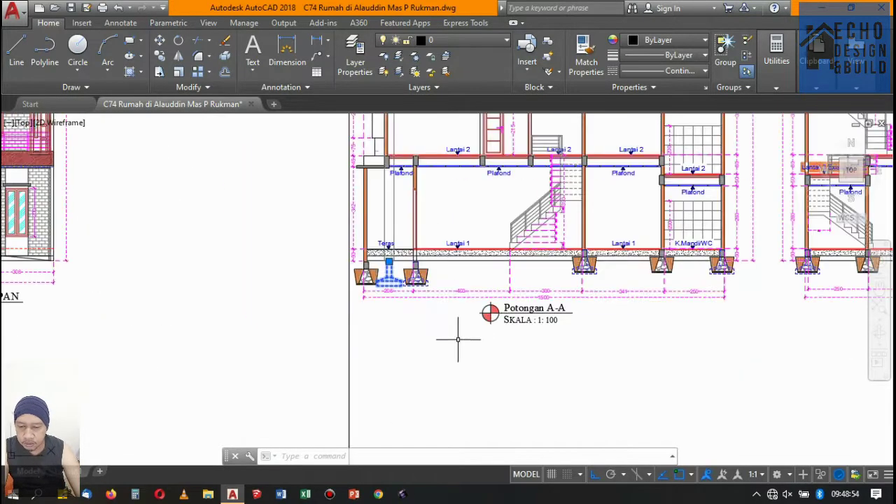
pyautogui.scroll(5, 369, 257)
pyautogui.scroll(2, 336, 266)
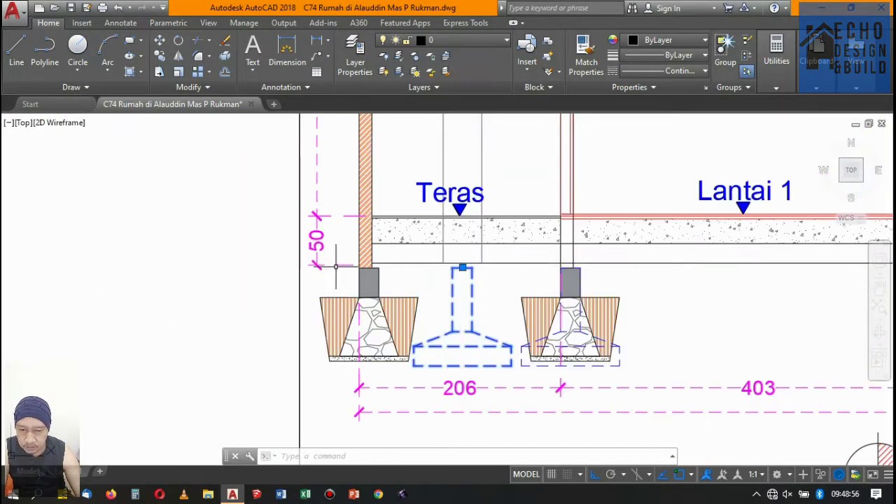
# Copy the left stone footing and its column into empty drawing space, with ortho turned off.
pyautogui.click(273, 254)
pyautogui.click(498, 371)
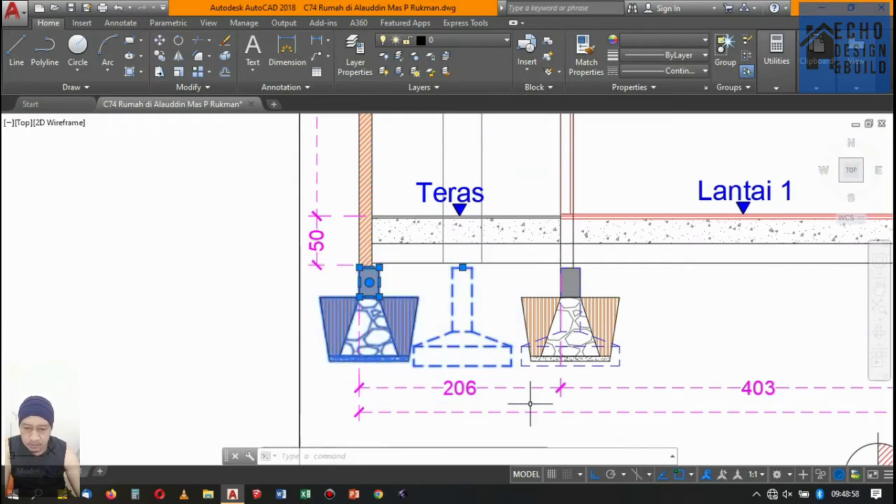
pyautogui.click(159, 65)
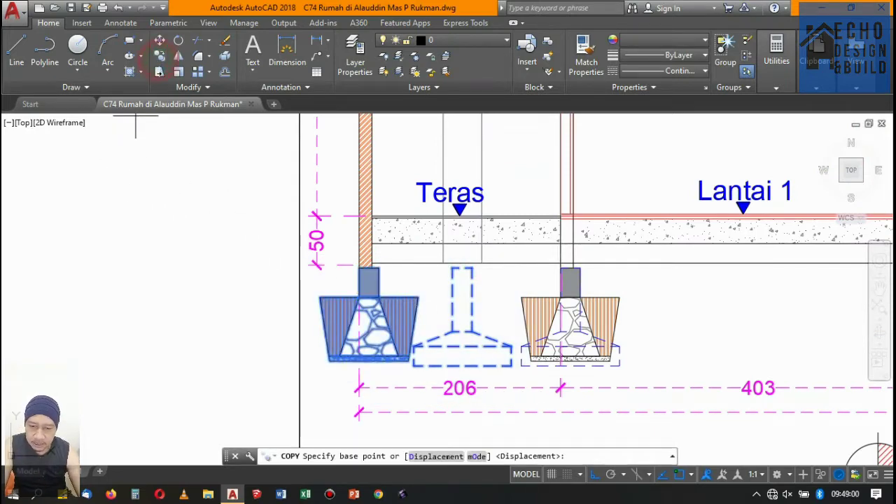
pyautogui.click(418, 286)
pyautogui.scroll(-8, 560, 219)
pyautogui.scroll(-6, 539, 245)
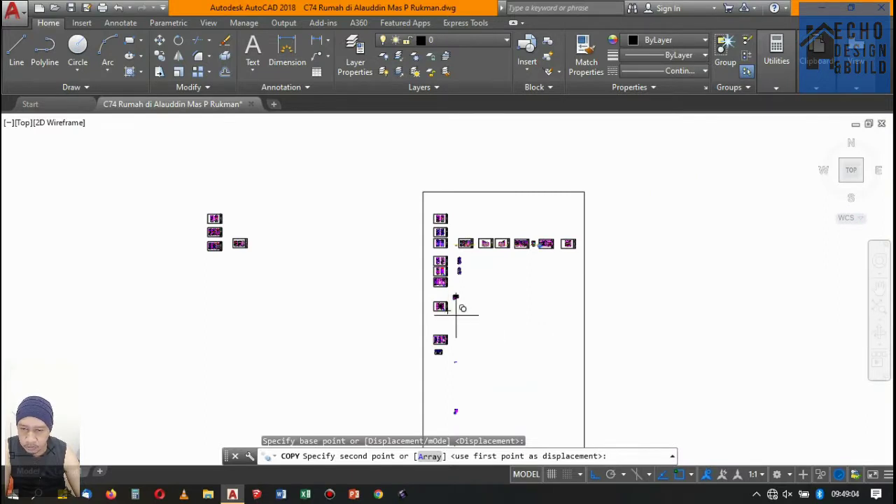
pyautogui.press('F8')
pyautogui.scroll(-3, 548, 216)
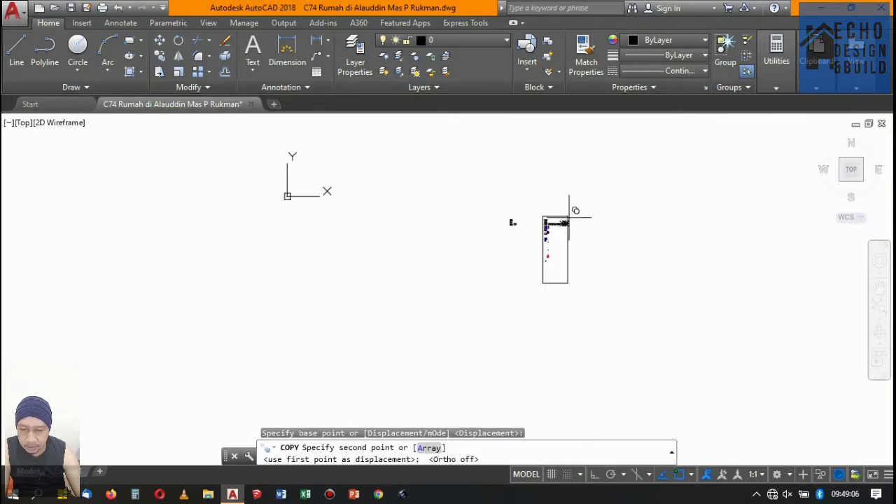
pyautogui.scroll(6, 509, 175)
pyautogui.scroll(3, 503, 170)
pyautogui.scroll(-3, 503, 171)
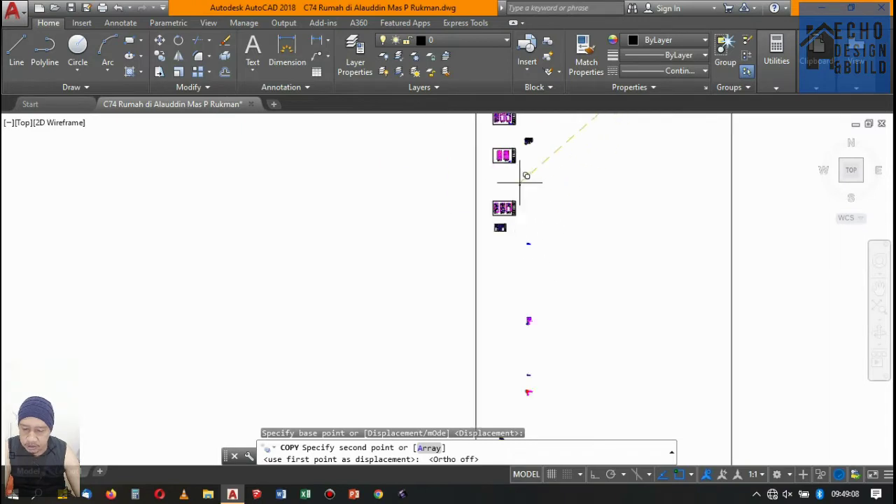
pyautogui.scroll(3, 504, 136)
pyautogui.scroll(-3, 520, 220)
pyautogui.scroll(2, 495, 311)
pyautogui.scroll(2, 495, 311)
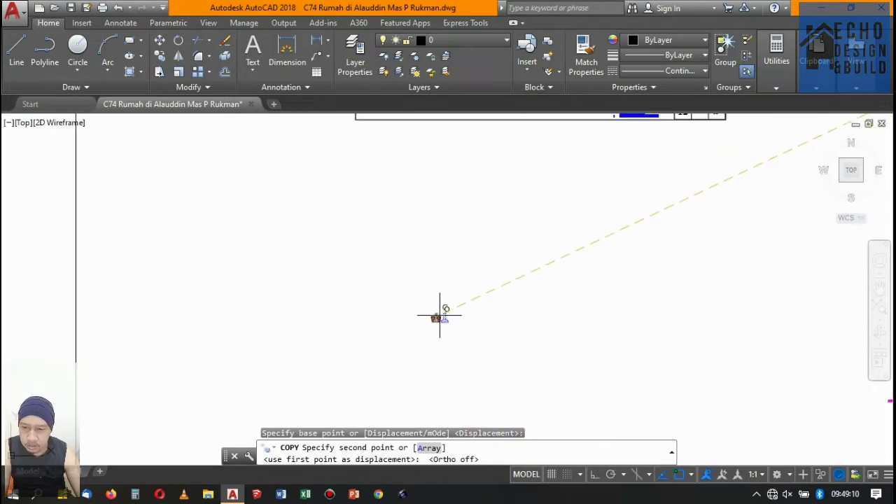
pyautogui.click(436, 315)
pyautogui.scroll(2, 448, 308)
pyautogui.scroll(-3, 479, 292)
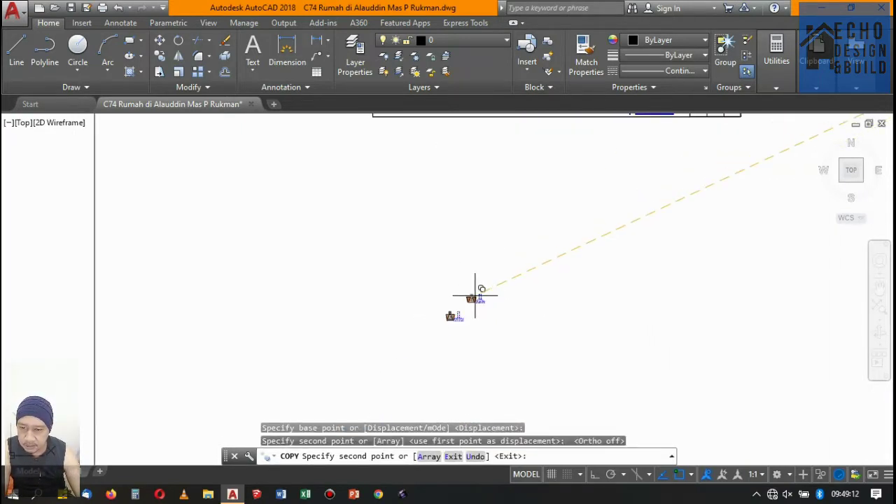
pyautogui.press('Return')
pyautogui.scroll(2, 455, 322)
pyautogui.scroll(3, 504, 308)
# Select the dashed footing copy and start a MOVE from a base point, then cancel it.
pyautogui.click(554, 288)
pyautogui.click(498, 218)
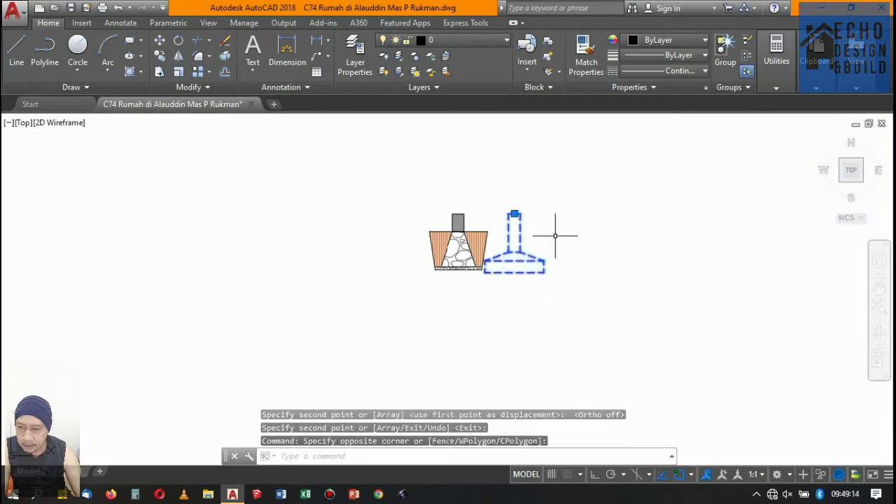
pyautogui.write('m')
pyautogui.press('Return')
pyautogui.click(580, 272)
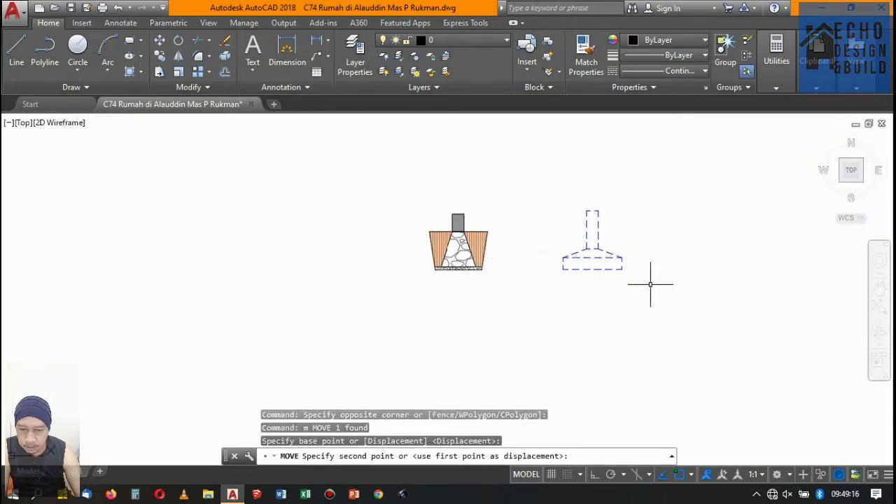
pyautogui.press('Escape')
pyautogui.scroll(4, 612, 233)
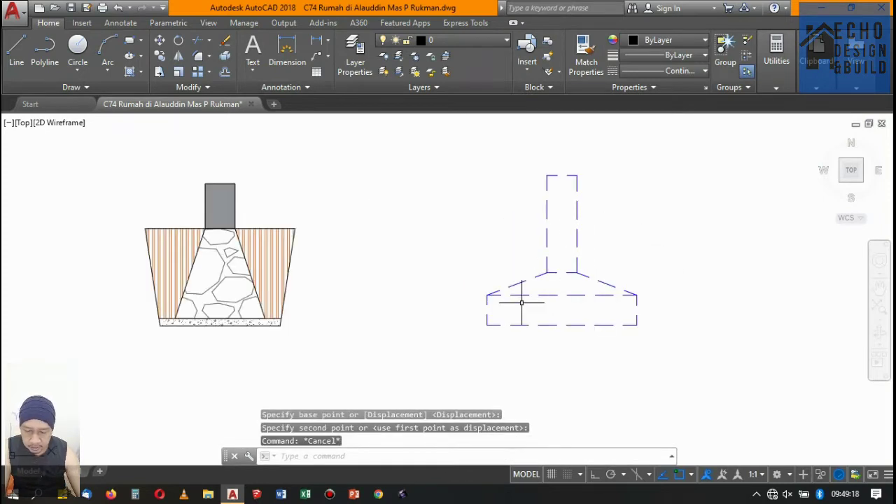
pyautogui.scroll(1, 566, 256)
pyautogui.scroll(-2, 530, 260)
pyautogui.scroll(3, 536, 302)
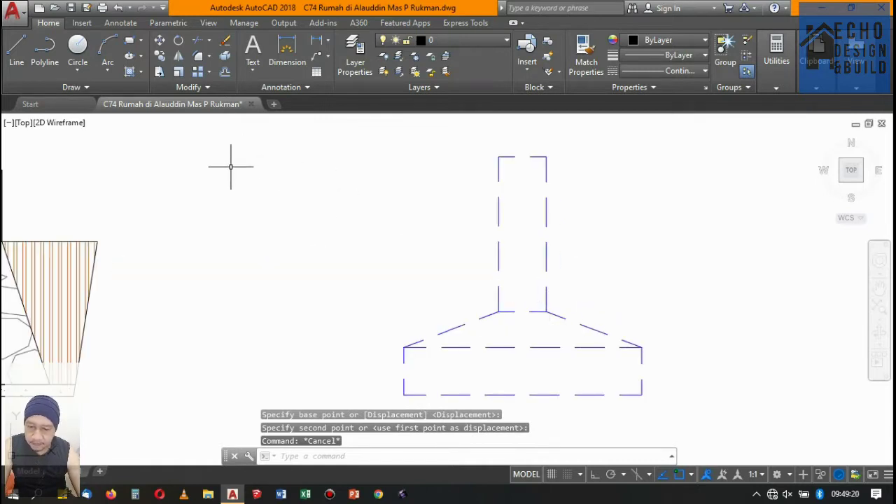
# Try a linear dimension from the column top to the footing corner, then cancel it.
pyautogui.write('dli')
pyautogui.press('Return')
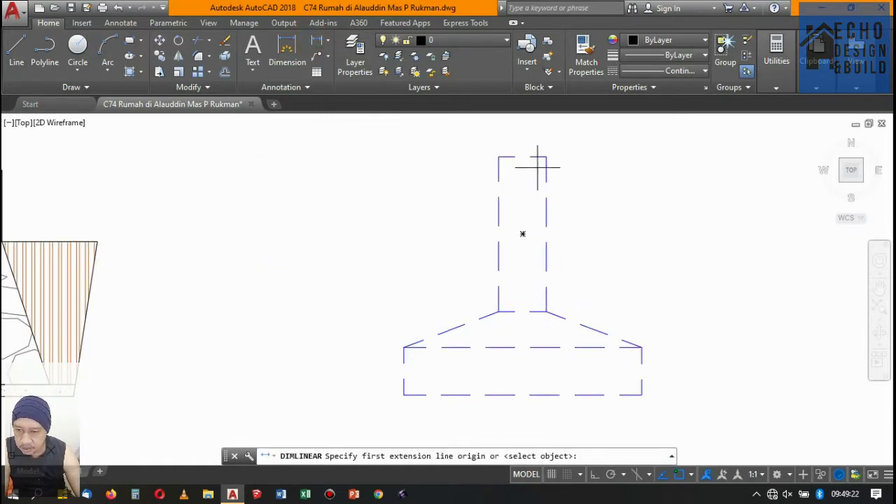
pyautogui.click(546, 311)
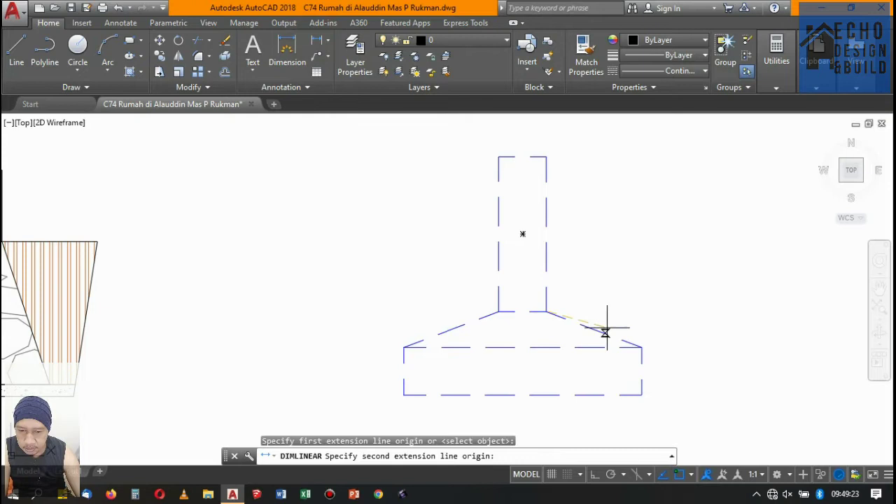
pyautogui.click(639, 345)
pyautogui.press('Escape')
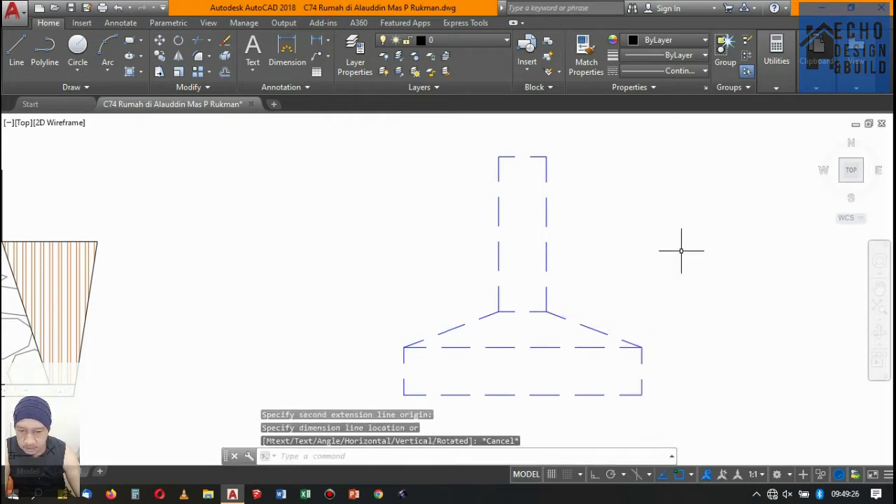
pyautogui.scroll(-4, 553, 196)
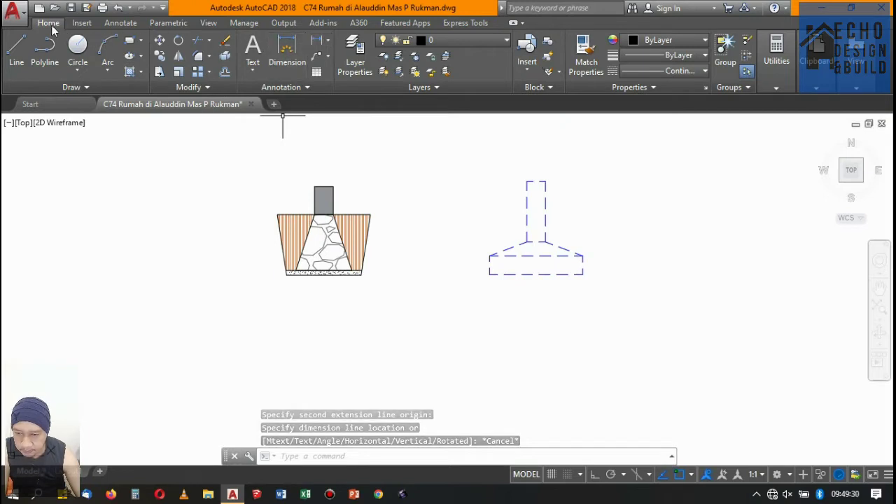
# Start stretching the footing with a crossing selection, then cancel it.
pyautogui.click(159, 79)
pyautogui.scroll(2, 634, 315)
pyautogui.click(625, 316)
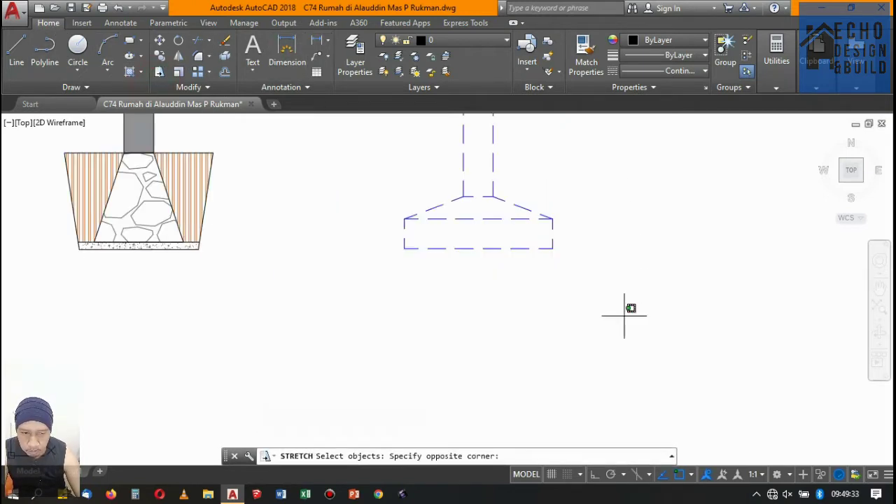
pyautogui.click(336, 209)
pyautogui.write('m')
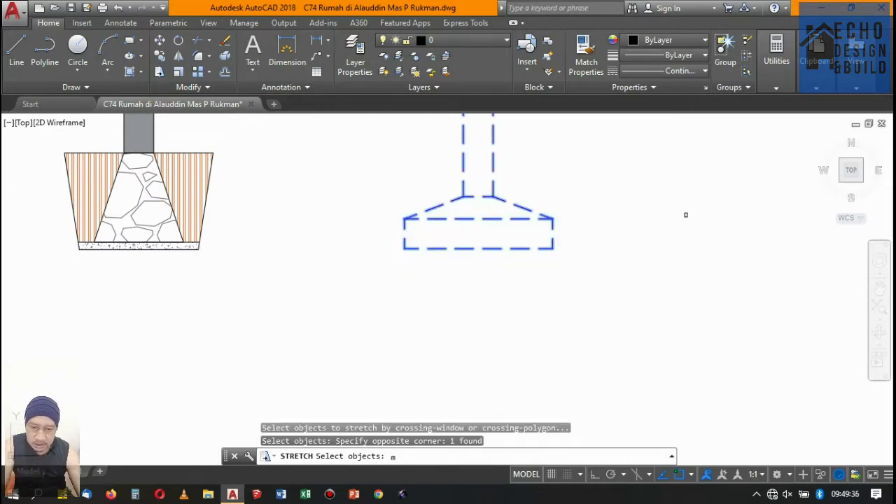
pyautogui.press('Return')
pyautogui.press('Escape')
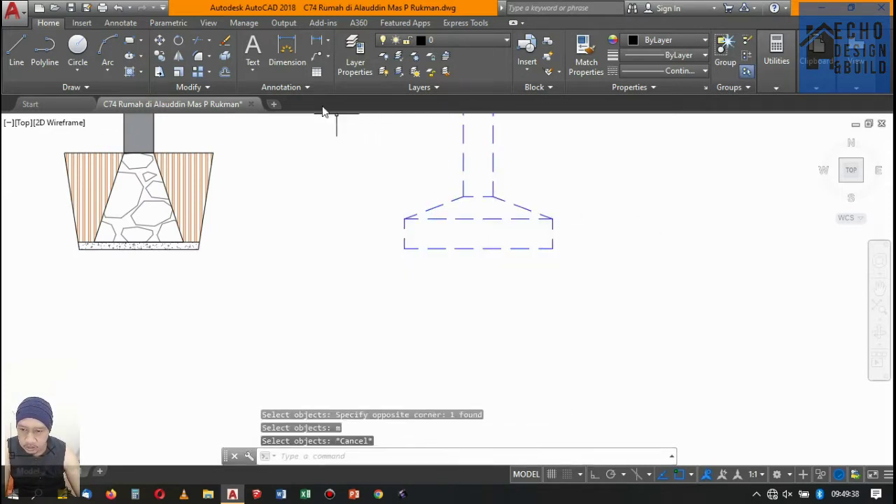
# Retry the footing stretch up to picking a base point, then abandon it.
pyautogui.click(159, 73)
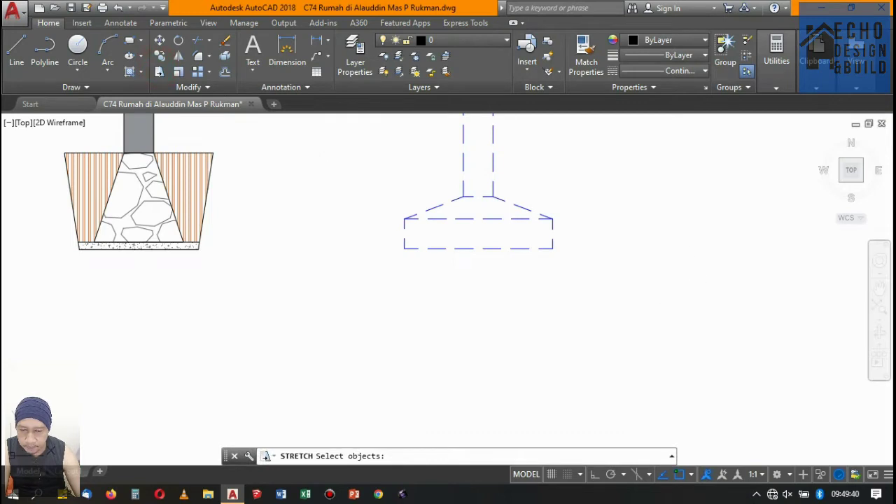
pyautogui.click(661, 304)
pyautogui.click(363, 210)
pyautogui.press('Return')
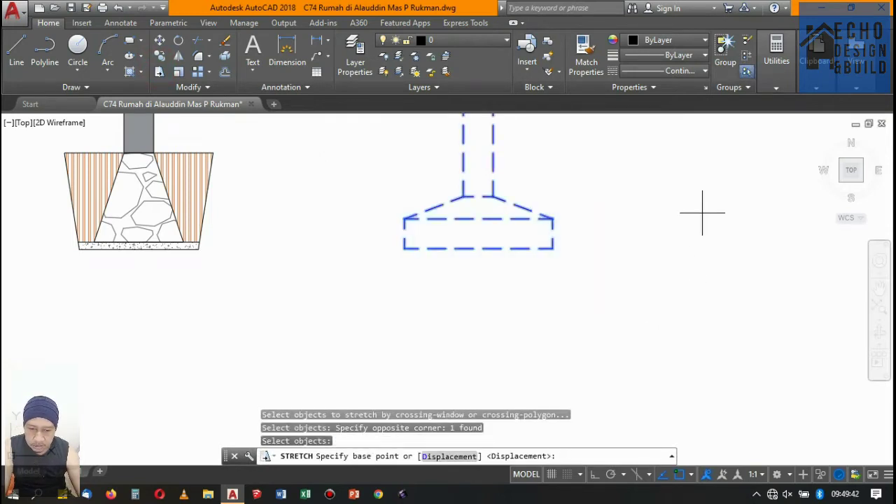
pyautogui.scroll(3, 588, 220)
pyautogui.click(593, 224)
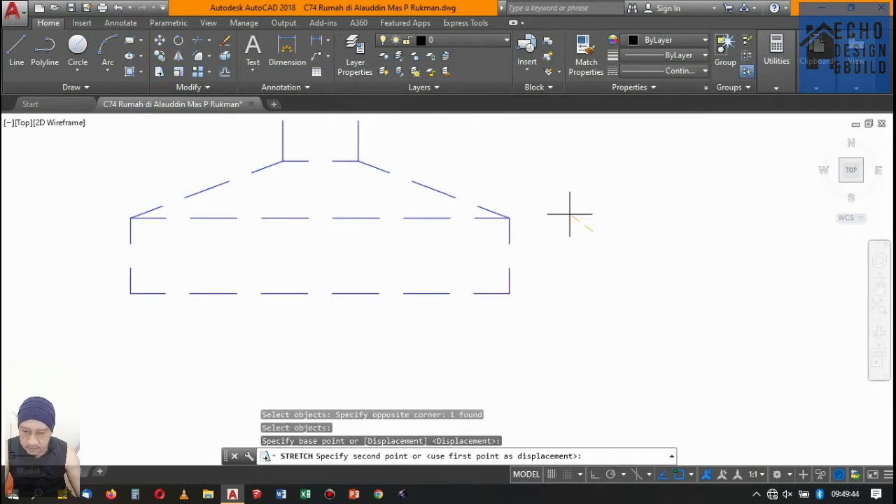
pyautogui.press('Escape')
# After another cancelled stretch, explode the footing block into separate lines with X.
pyautogui.click(160, 73)
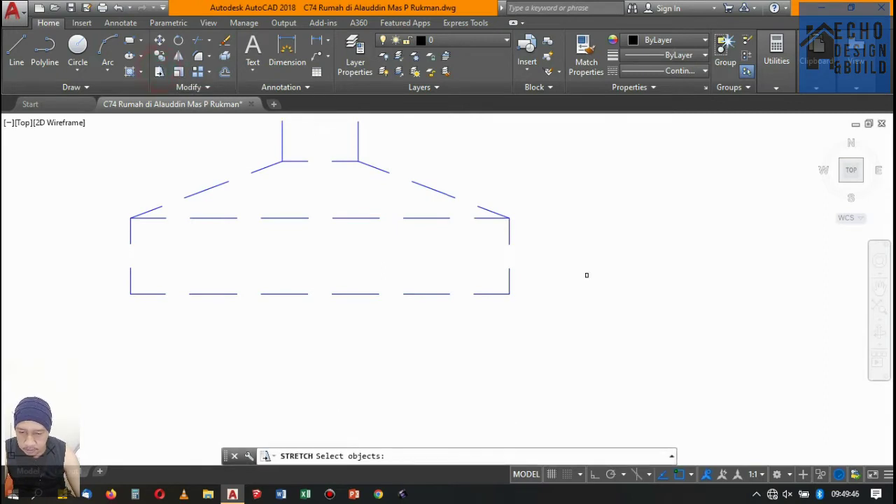
pyautogui.click(661, 364)
pyautogui.click(85, 190)
pyautogui.scroll(-5, 536, 268)
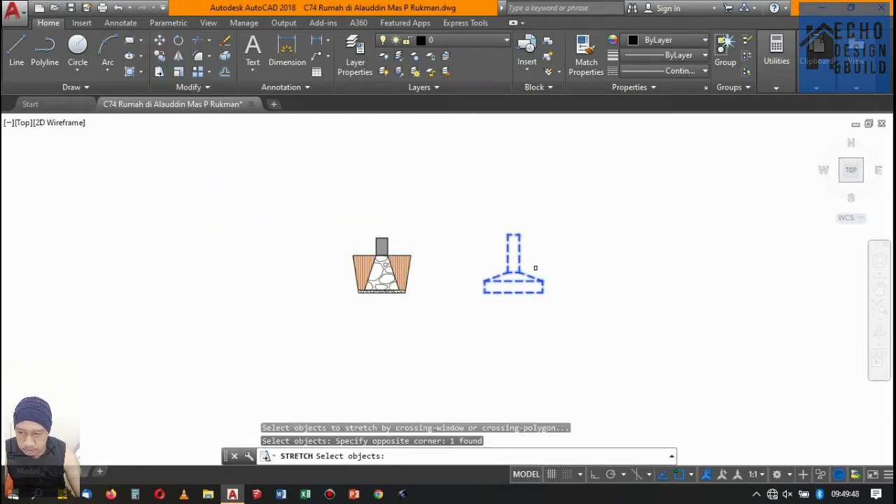
pyautogui.press('Escape')
pyautogui.click(488, 233)
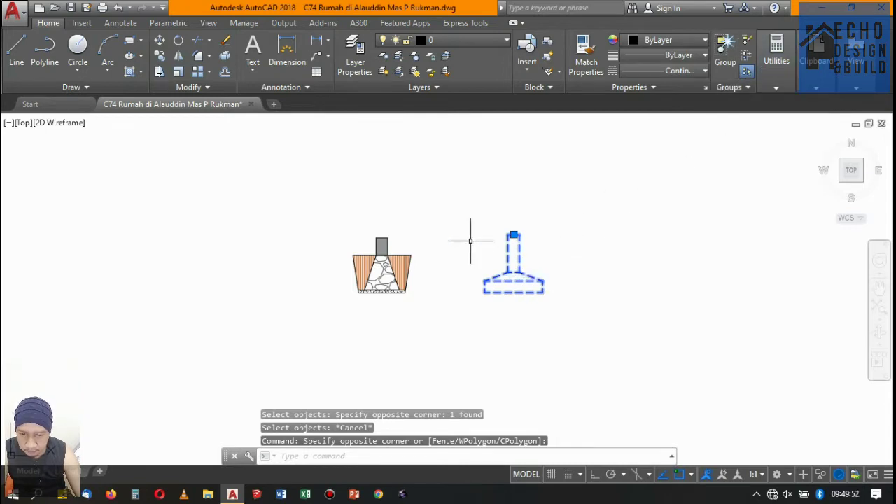
pyautogui.write('x')
pyautogui.press('Return')
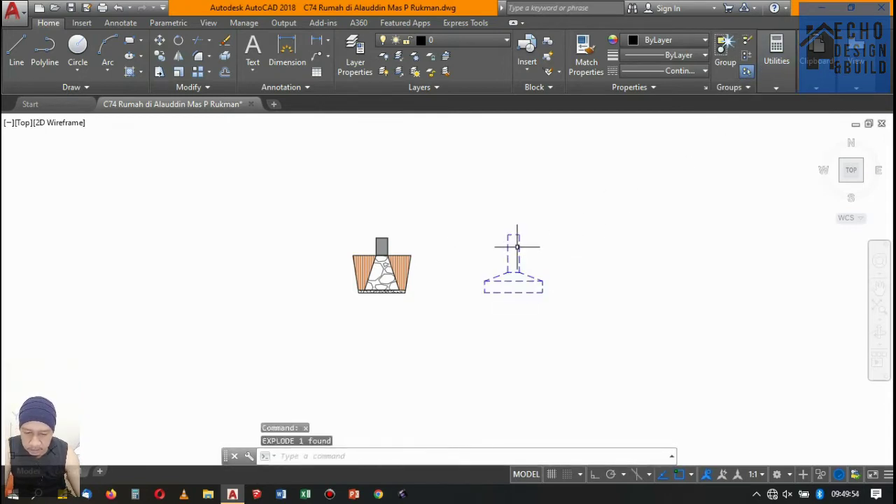
pyautogui.scroll(2, 534, 280)
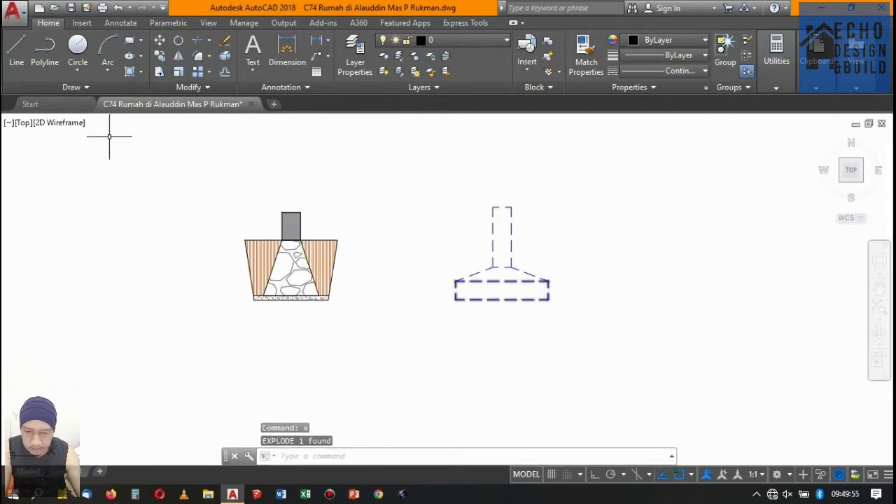
# Crossing-select the exploded footing lines for a stretch, then cancel it.
pyautogui.click(160, 72)
pyautogui.scroll(4, 539, 283)
pyautogui.click(625, 386)
pyautogui.click(288, 271)
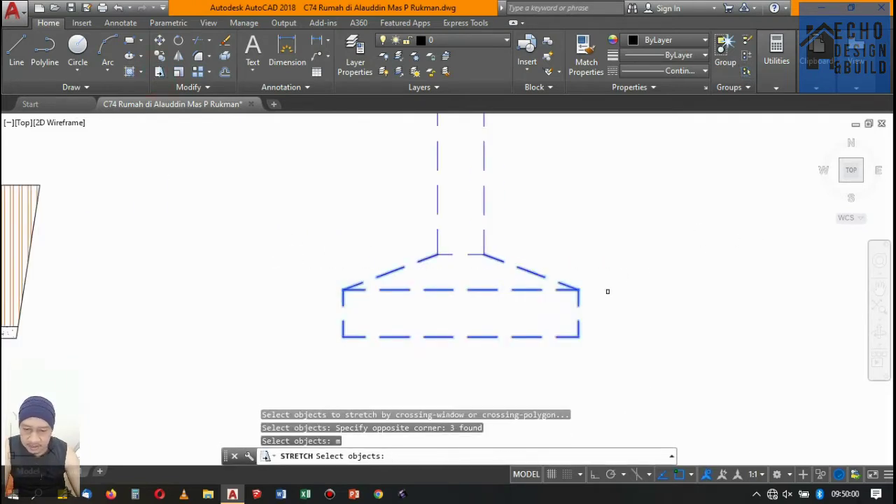
pyautogui.press('Escape')
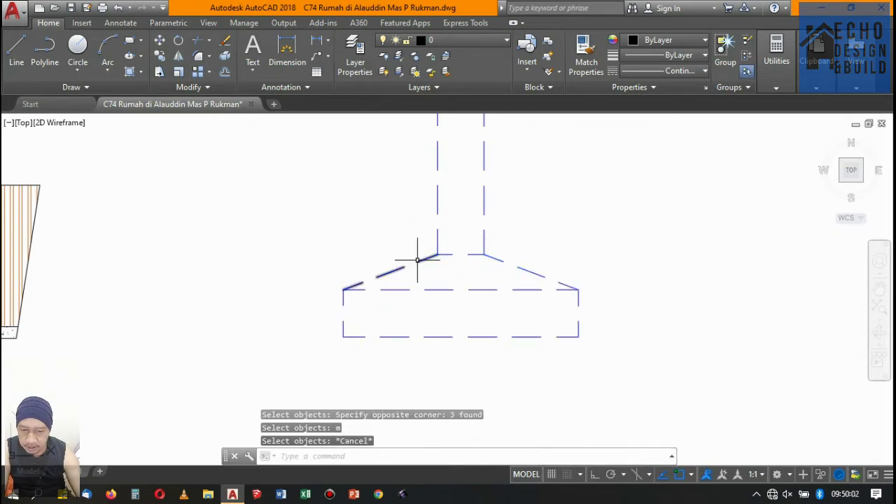
# Stretch the three footing base lines vertically by 0.05 with Ortho on.
pyautogui.click(157, 74)
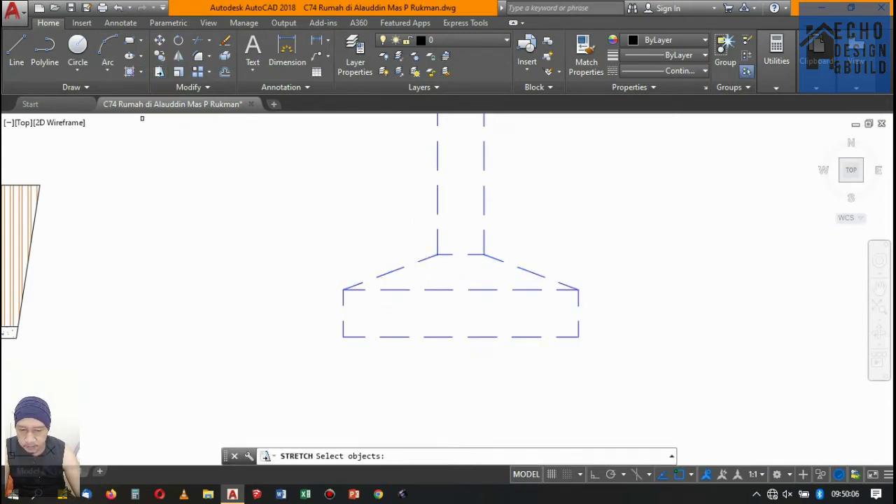
pyautogui.click(665, 380)
pyautogui.click(235, 265)
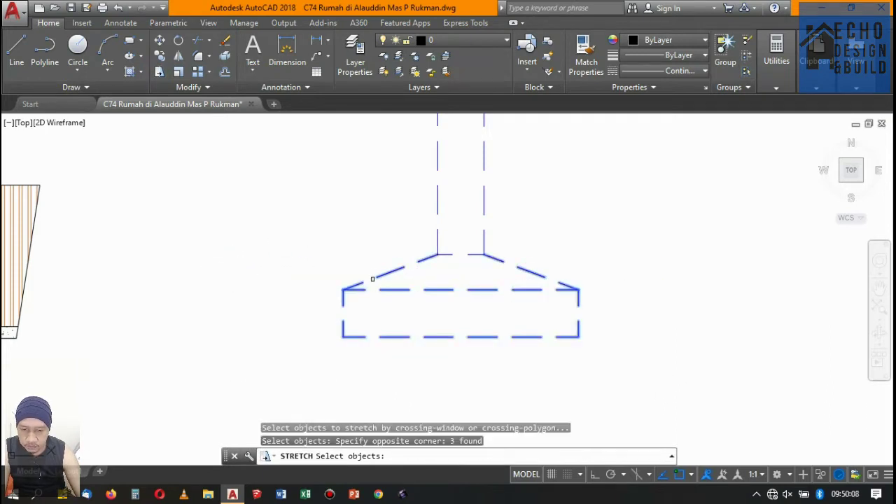
pyautogui.press('Return')
pyautogui.click(631, 297)
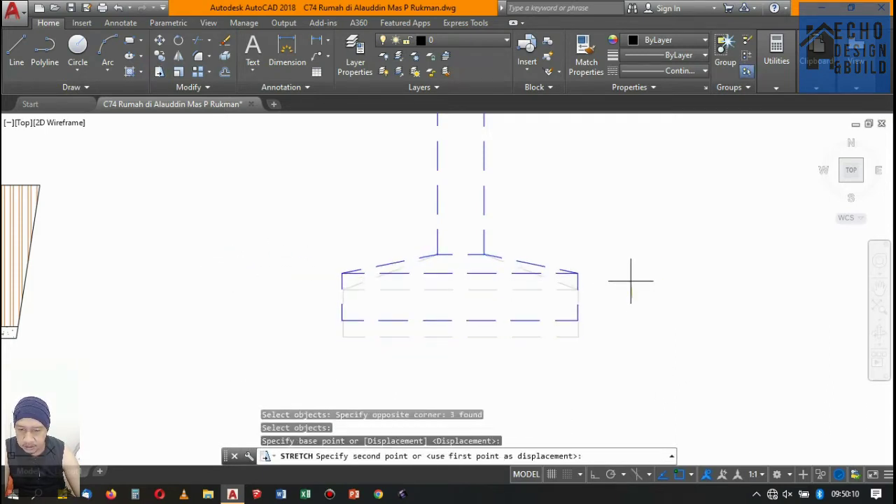
pyautogui.press('F8')
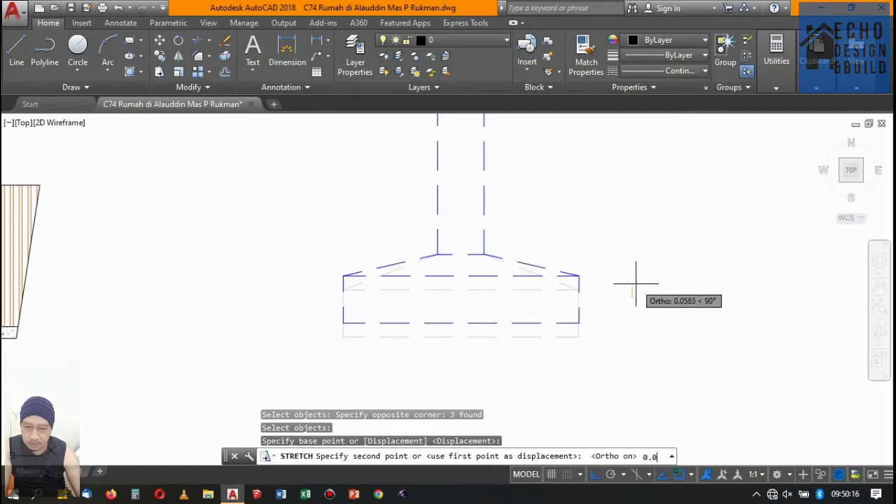
pyautogui.write('5')
pyautogui.press('Return')
# Window-select the whole dashed footing outline.
pyautogui.scroll(-3, 556, 259)
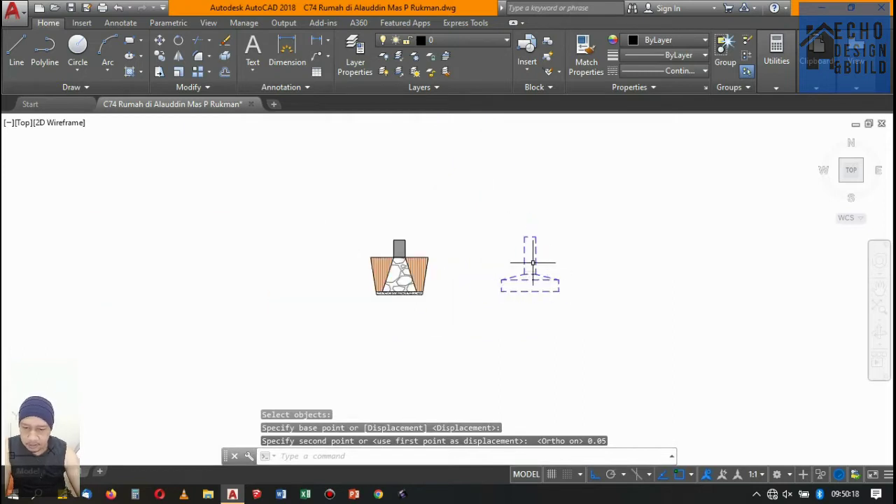
pyautogui.scroll(2, 502, 231)
pyautogui.click(474, 203)
pyautogui.click(750, 395)
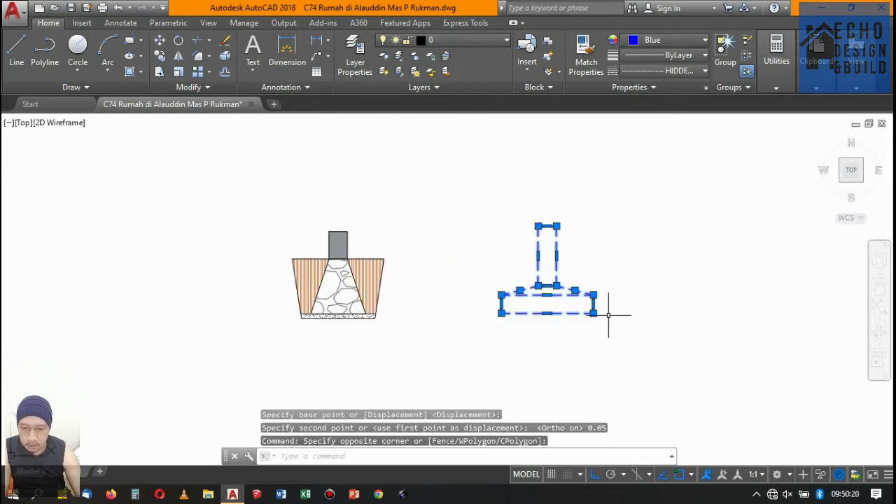
# Move the dashed footing to the left of the hatched detail.
pyautogui.write('m')
pyautogui.press('Return')
pyautogui.click(594, 314)
pyautogui.scroll(-3, 600, 340)
pyautogui.scroll(3, 607, 336)
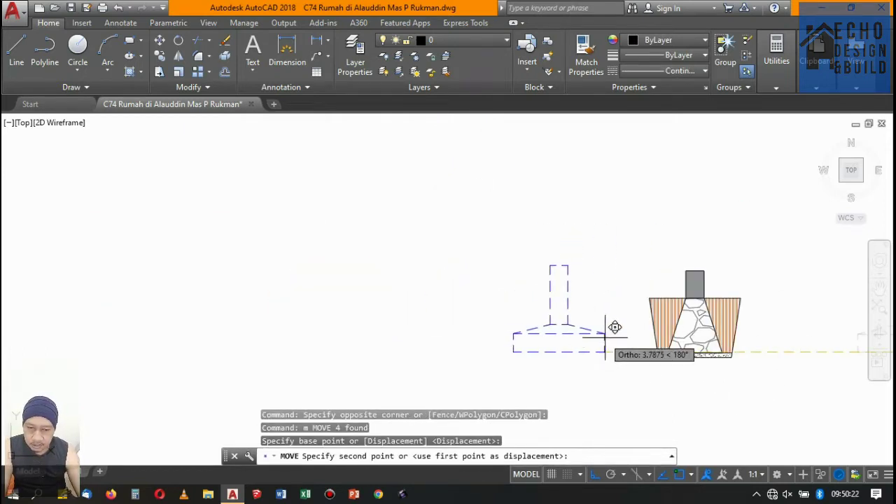
pyautogui.scroll(2, 615, 327)
pyautogui.click(689, 369)
# Reselect the dashed footing and move it further left.
pyautogui.click(632, 370)
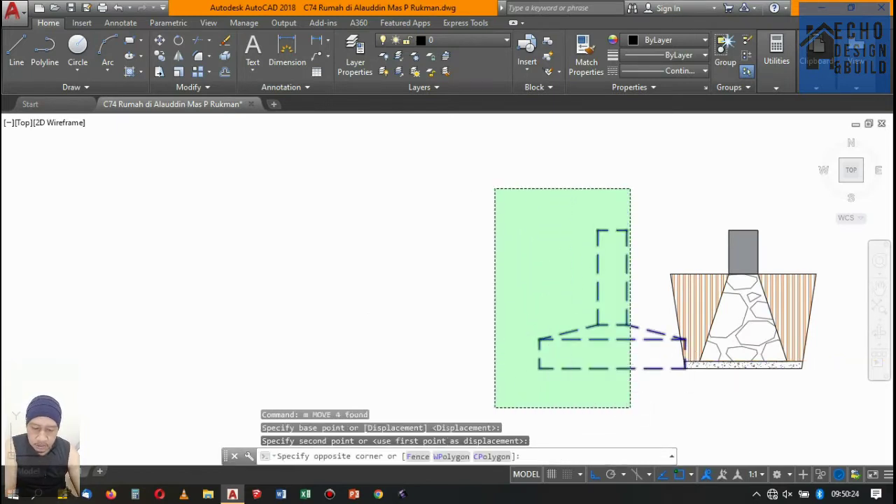
pyautogui.click(497, 191)
pyautogui.write('m')
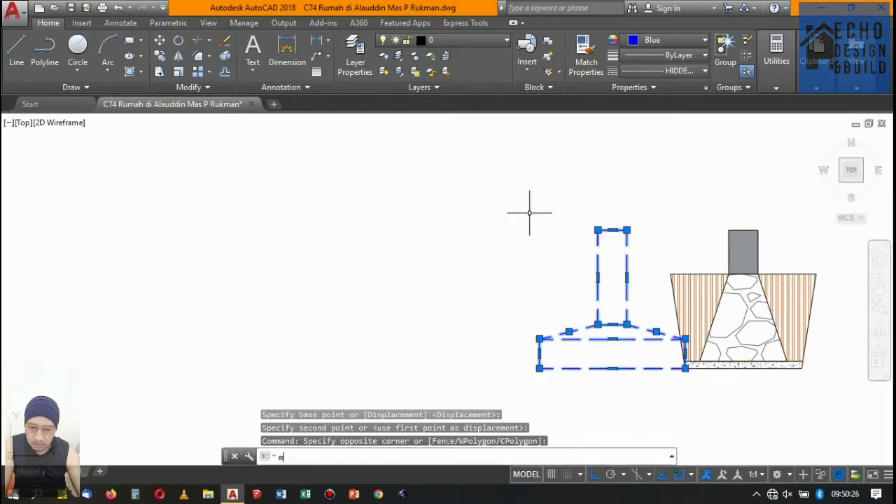
pyautogui.press('Return')
pyautogui.click(534, 208)
pyautogui.click(394, 207)
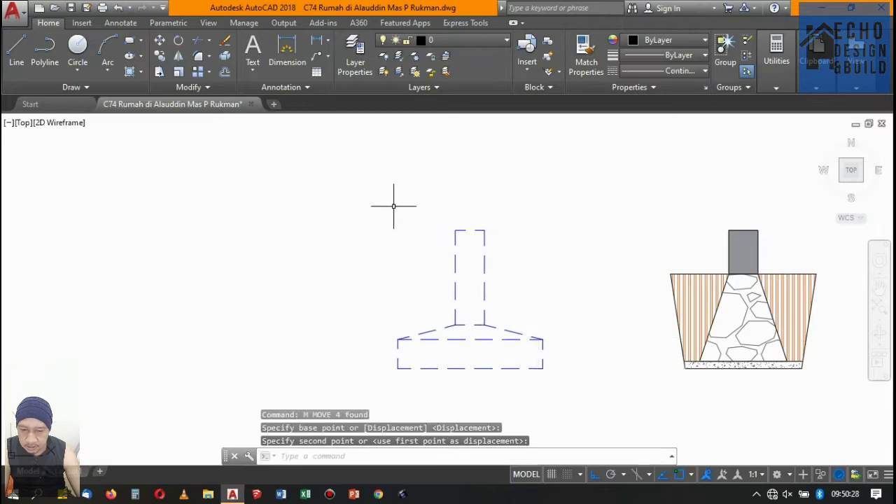
pyautogui.scroll(-3, 420, 204)
pyautogui.scroll(1, 484, 235)
pyautogui.scroll(6, 556, 320)
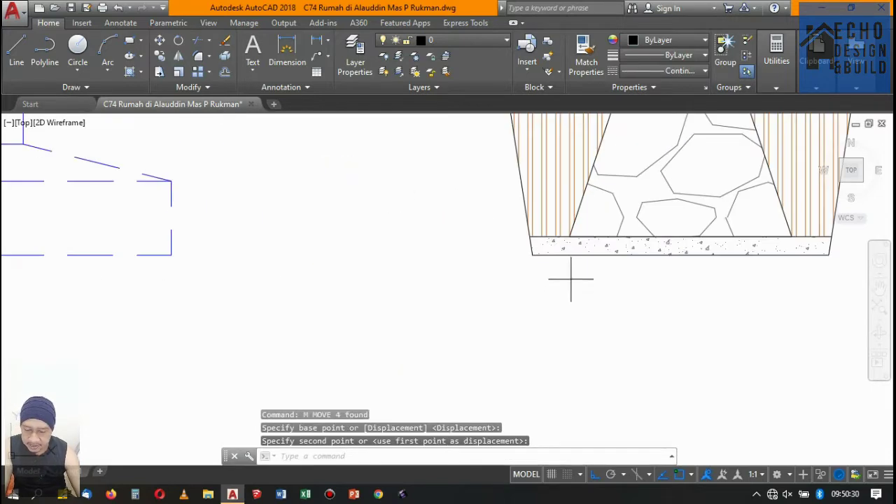
# Select the hatched footing detail, then clear the selection.
pyautogui.click(573, 280)
pyautogui.click(525, 250)
pyautogui.scroll(-5, 667, 261)
pyautogui.scroll(3, 667, 260)
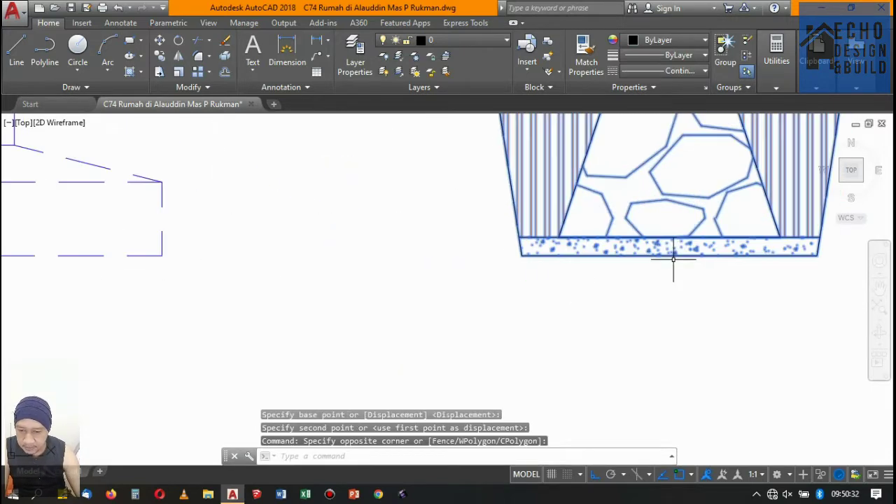
pyautogui.press('Escape')
pyautogui.scroll(-2, 674, 259)
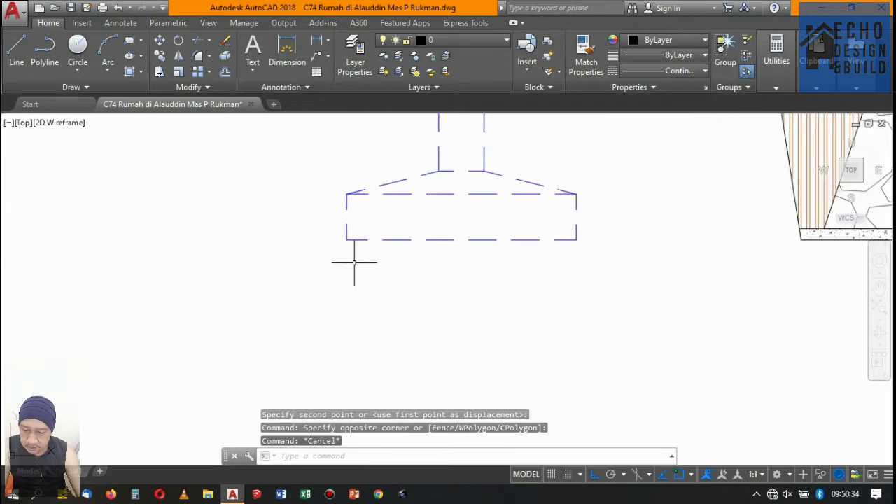
# Start a rectangle and a regen, cancelling both.
pyautogui.write('rec')
pyautogui.press('Return')
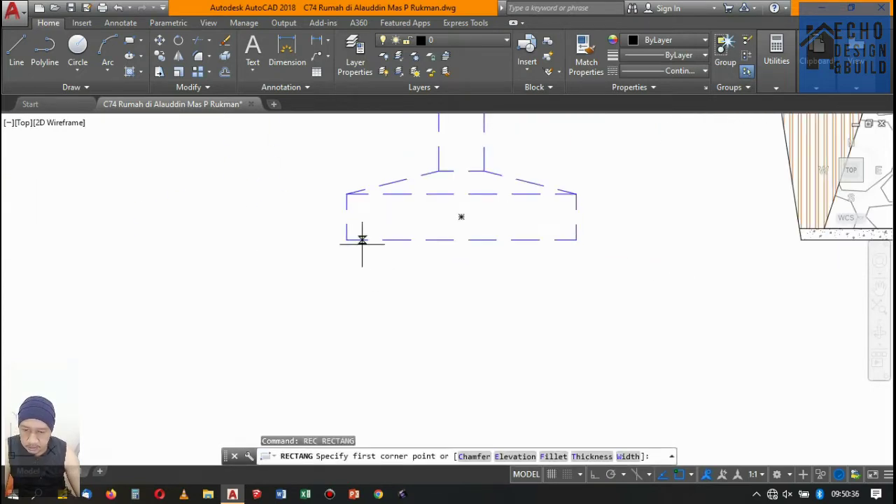
pyautogui.press('Escape')
pyautogui.scroll(-3, 536, 257)
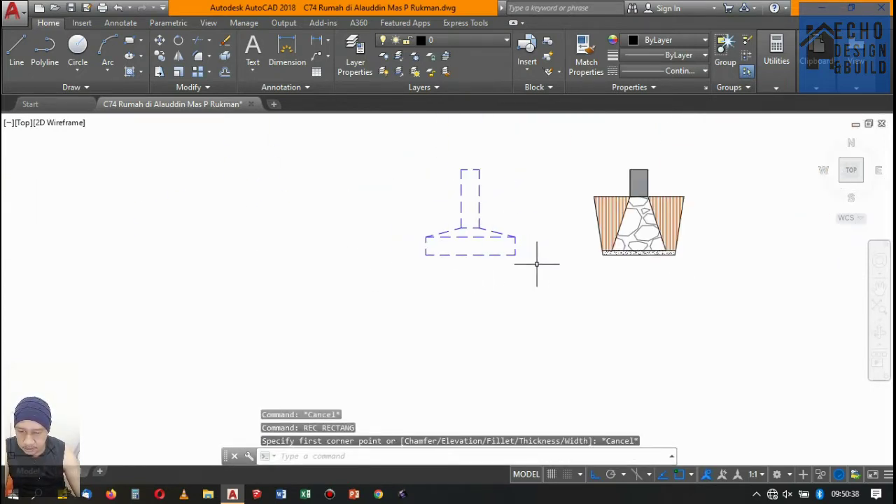
pyautogui.write('re')
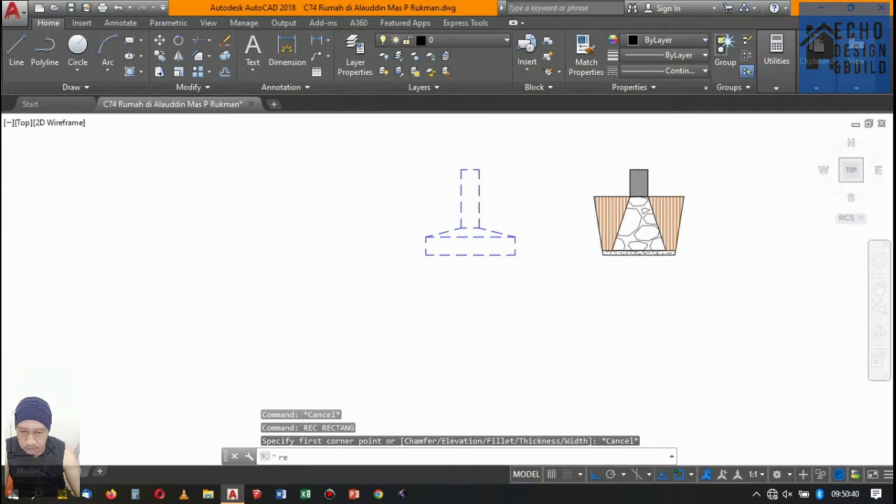
pyautogui.press('Return')
pyautogui.press('Escape')
# Offset the footing base outline outward by 0.05.
pyautogui.write('o')
pyautogui.press('Return')
pyautogui.write('0.05')
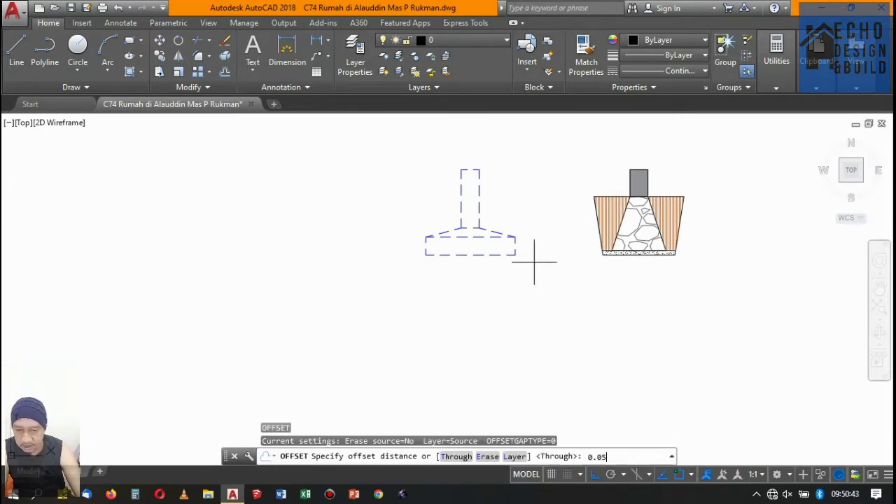
pyautogui.press('Return')
pyautogui.click(488, 256)
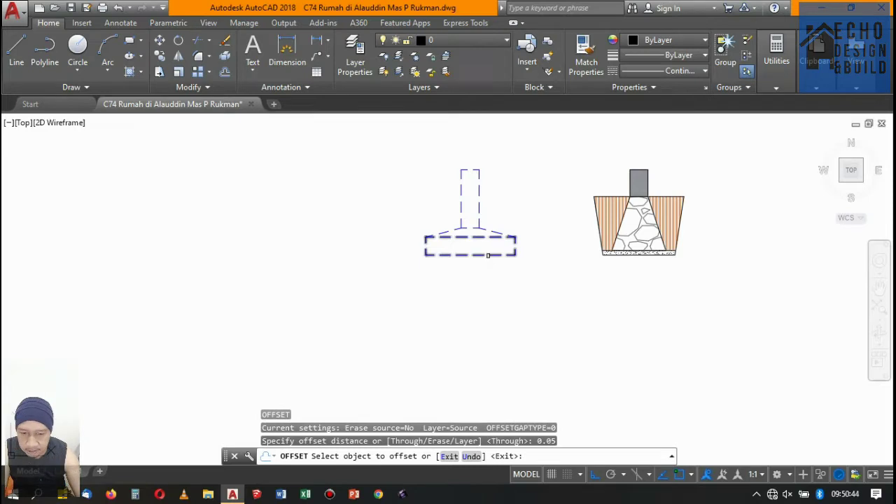
pyautogui.click(494, 273)
pyautogui.press('Return')
pyautogui.scroll(5, 501, 262)
pyautogui.scroll(-4, 575, 281)
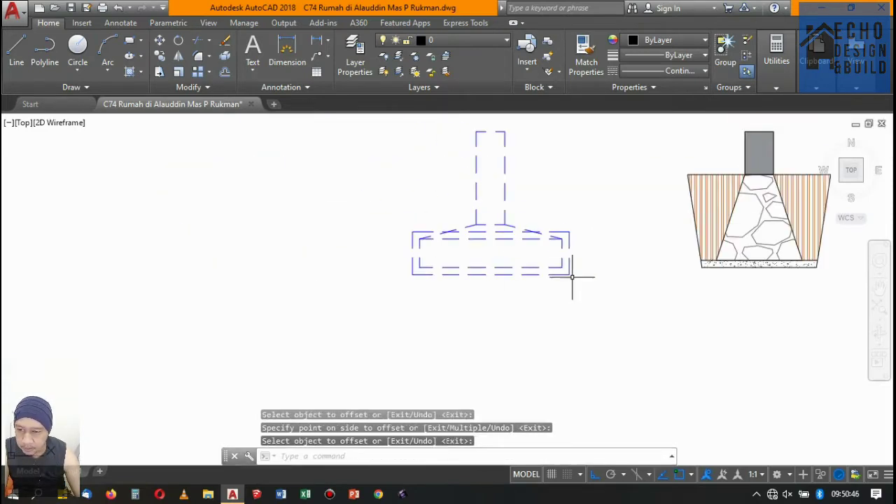
pyautogui.scroll(2, 580, 262)
# Start a rectangle and cancel its misplaced first corner.
pyautogui.write('rec')
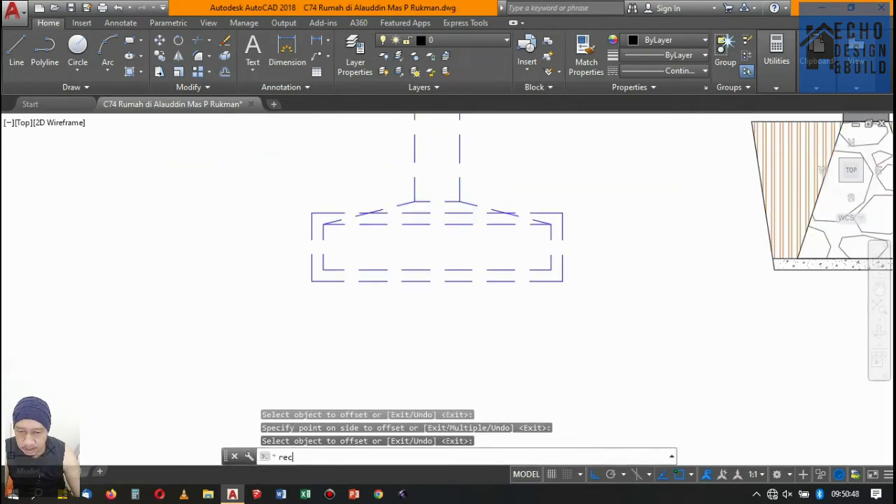
pyautogui.press('Return')
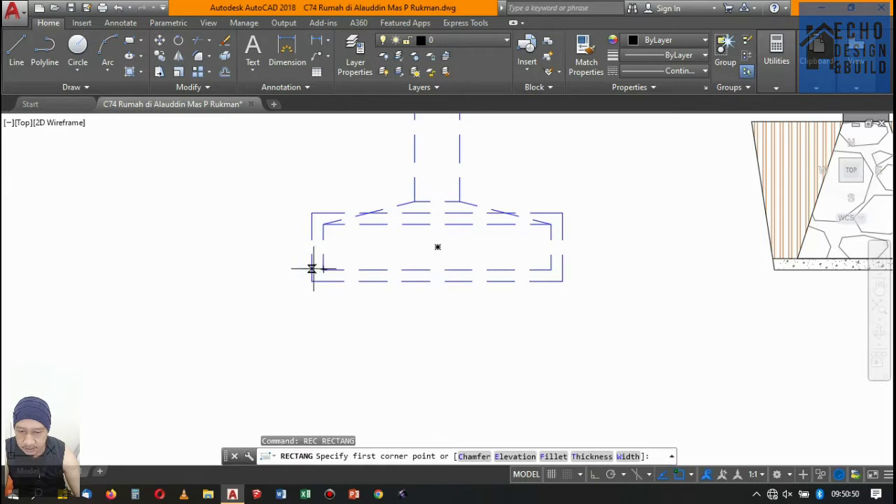
pyautogui.click(313, 268)
pyautogui.press('Escape')
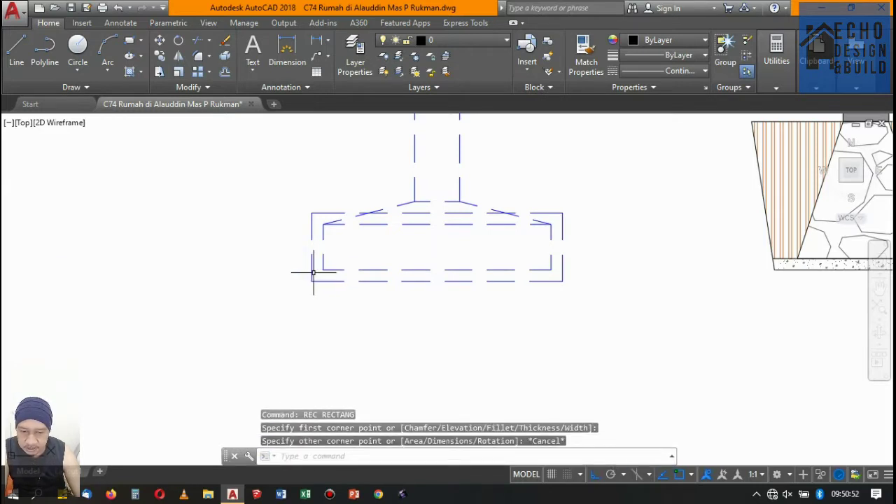
# Draw a thin rectangular strip along the footing's underside, then begin hatching.
pyautogui.scroll(2, 313, 273)
pyautogui.write('rec')
pyautogui.press('Return')
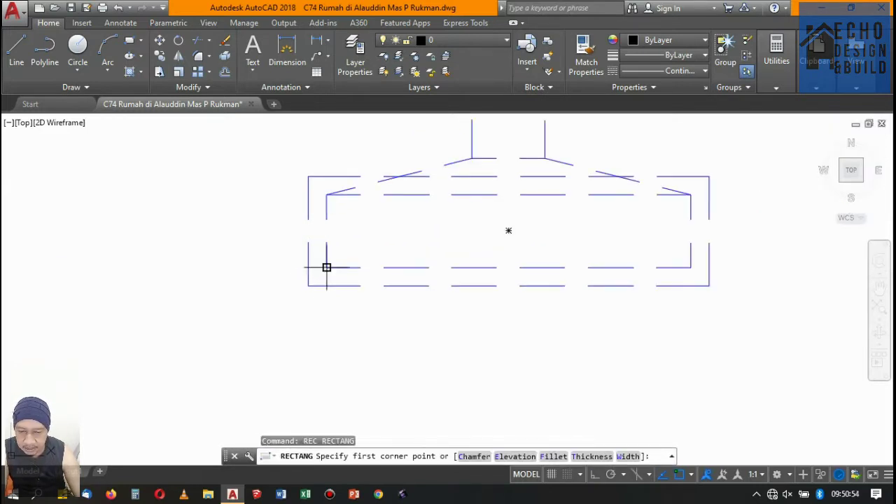
pyautogui.click(309, 267)
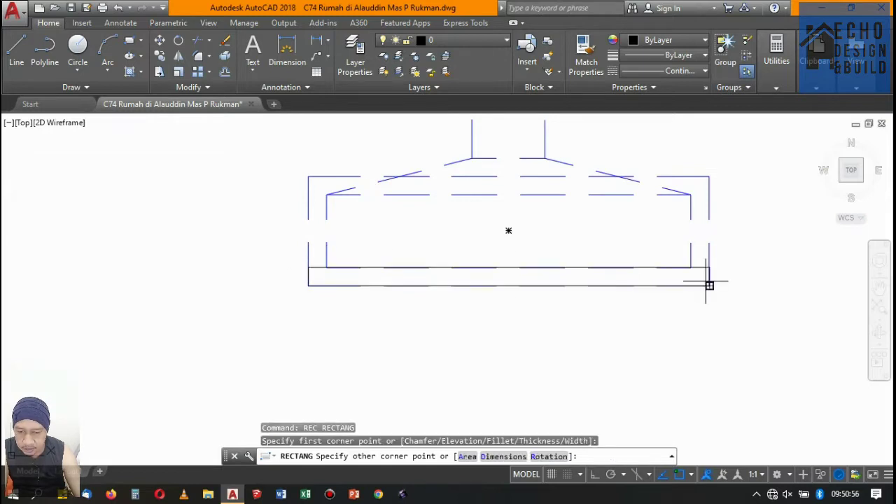
pyautogui.click(706, 278)
pyautogui.scroll(-5, 595, 269)
pyautogui.scroll(3, 600, 266)
pyautogui.scroll(5, 578, 292)
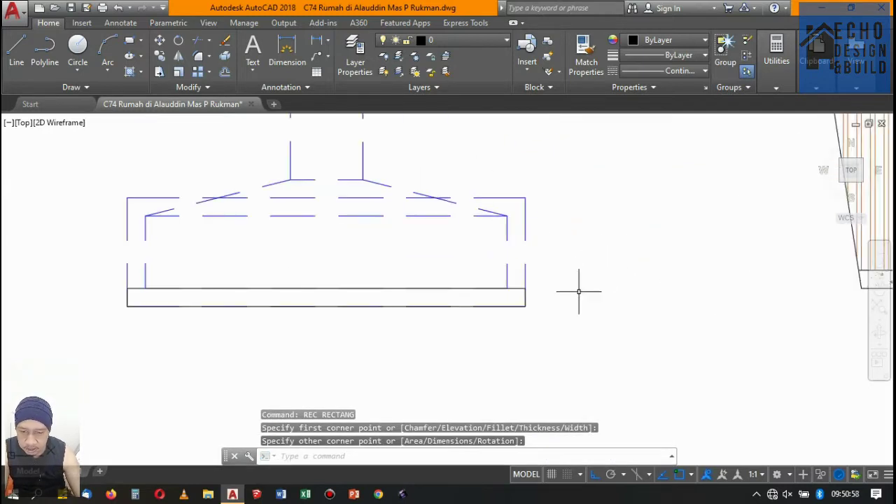
pyautogui.write('h')
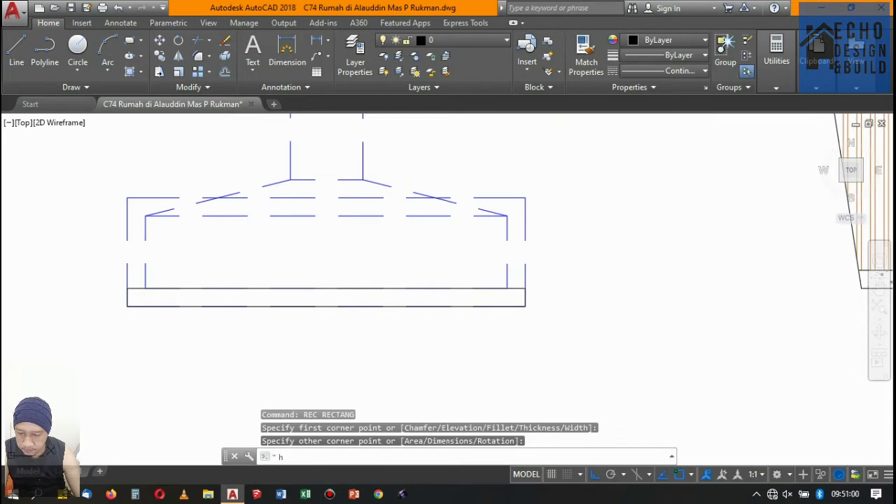
pyautogui.press('Return')
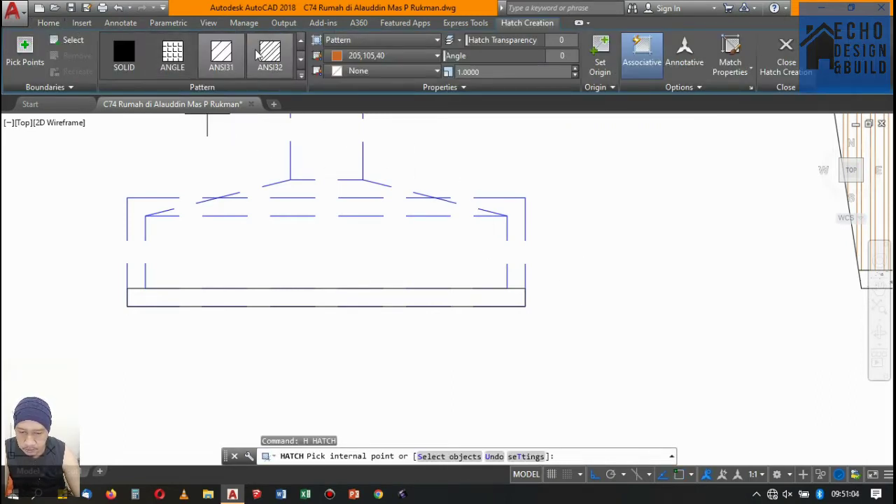
# Hatch the bottom strip under the left footing by picking it as a boundary object.
pyautogui.click(70, 42)
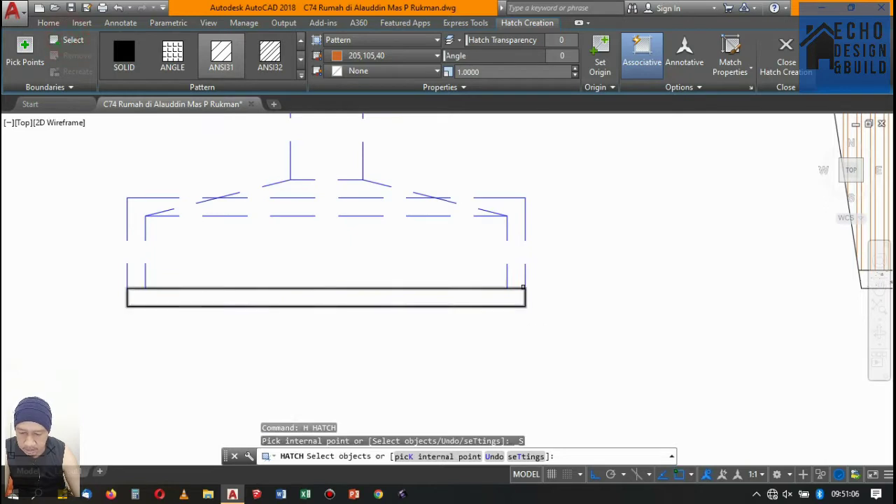
pyautogui.click(521, 287)
pyautogui.press('Return')
pyautogui.scroll(-4, 409, 319)
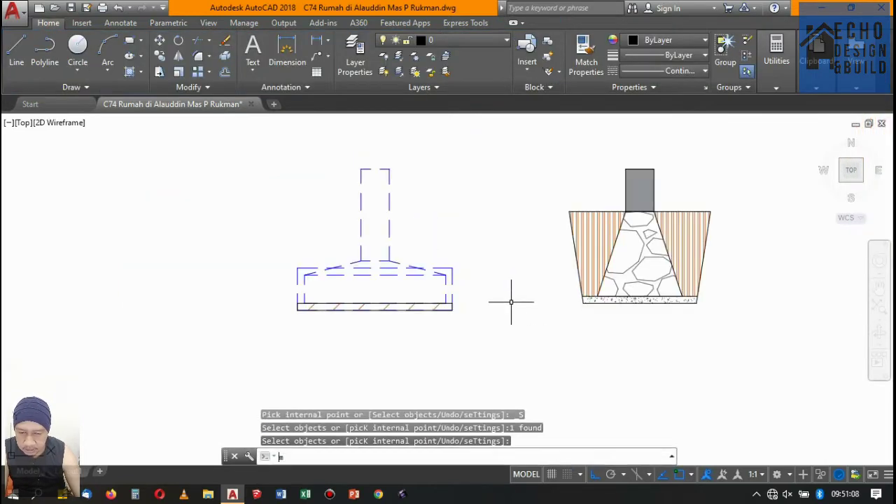
pyautogui.write('ma')
# Match the strip's hatch to the right footing's hatch with Match Properties.
pyautogui.press('Return')
pyautogui.scroll(4, 615, 302)
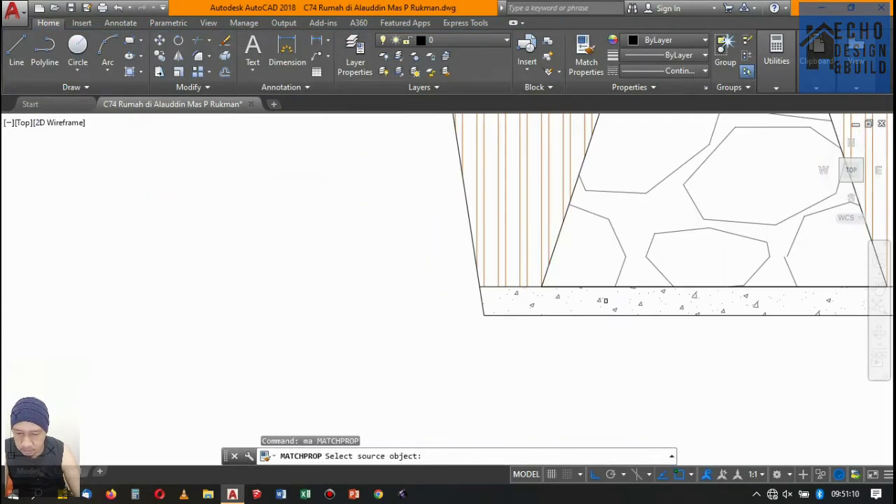
pyautogui.click(595, 299)
pyautogui.click(599, 299)
pyautogui.scroll(-3, 735, 307)
pyautogui.scroll(-2, 735, 307)
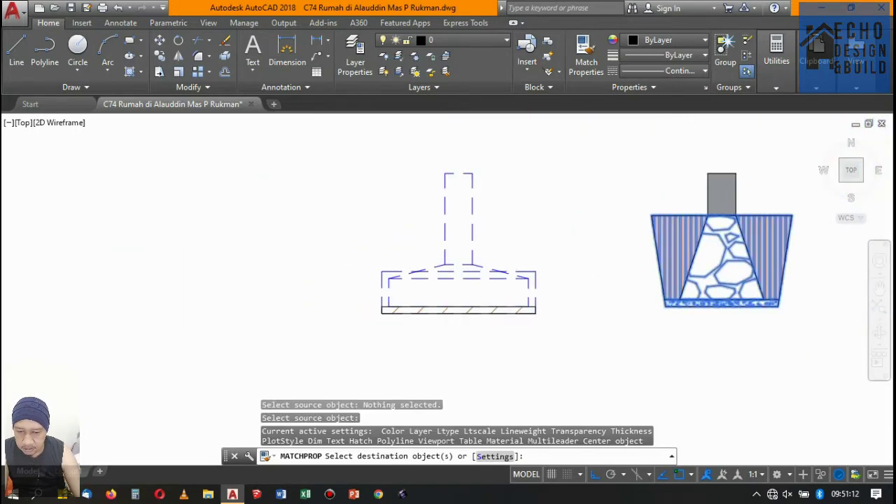
pyautogui.scroll(4, 483, 317)
pyautogui.click(490, 318)
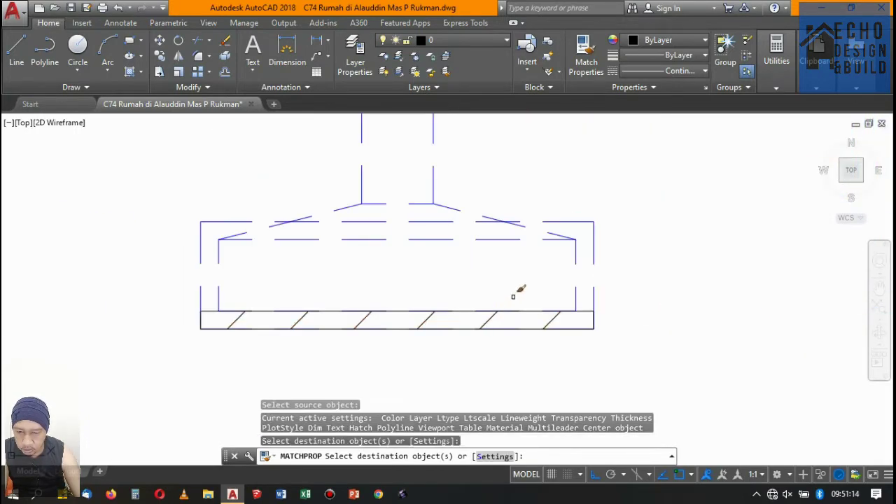
pyautogui.press('Escape')
pyautogui.scroll(-4, 472, 316)
# Explode the right footing block into separate parts with X.
pyautogui.moveTo(581, 327); pyautogui.dragTo(536, 271)
pyautogui.scroll(3, 536, 280)
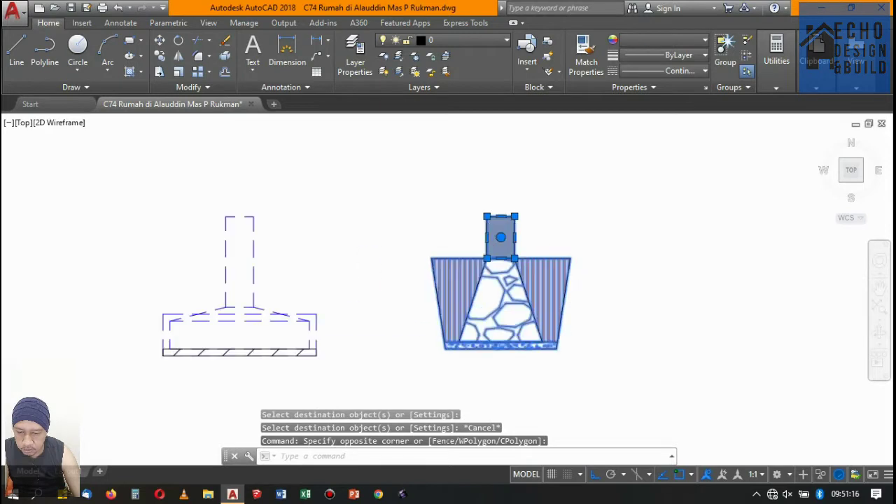
pyautogui.scroll(2, 519, 294)
pyautogui.scroll(-1, 500, 300)
pyautogui.scroll(2, 484, 318)
pyautogui.press('Escape')
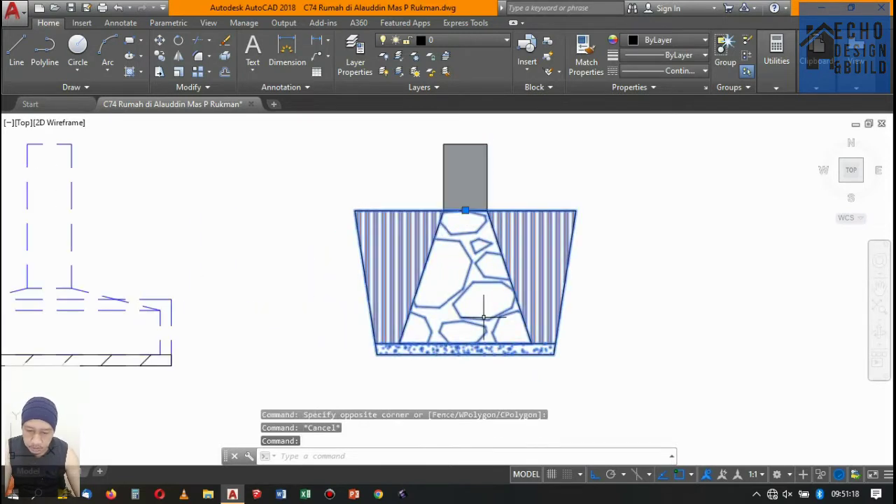
pyautogui.write('x')
pyautogui.press('Return')
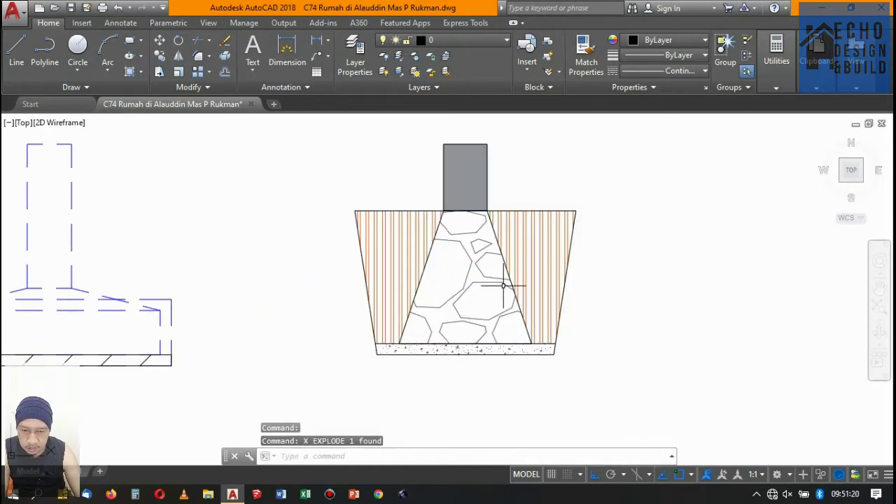
pyautogui.scroll(-3, 505, 339)
pyautogui.scroll(-2, 511, 340)
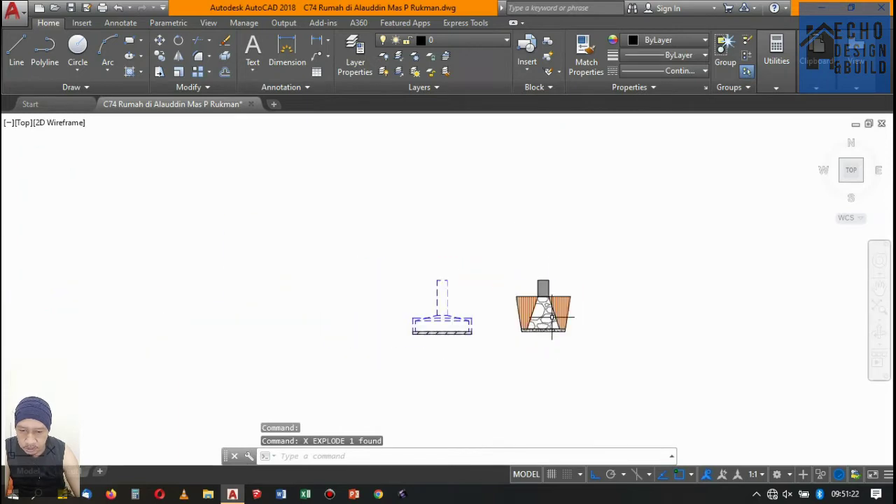
pyautogui.scroll(4, 518, 341)
# Copy the speckled concrete hatch onto the left footing's base slab using MA.
pyautogui.write('Ma')
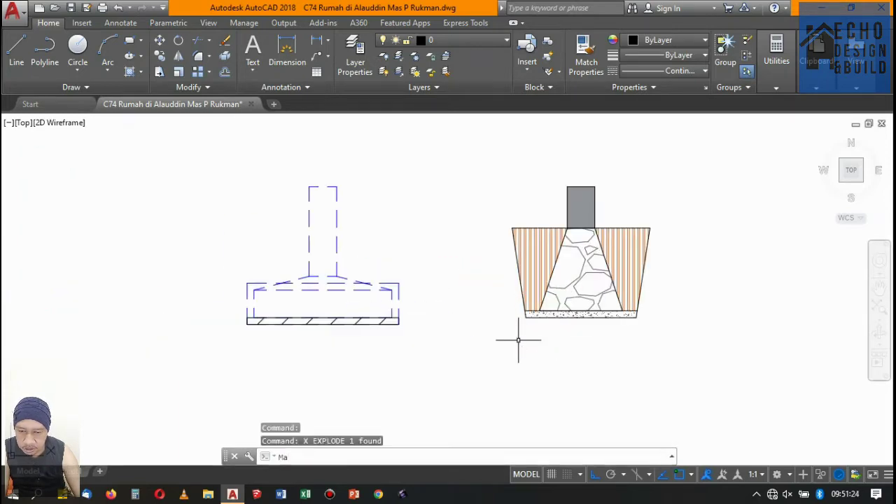
pyautogui.press('Return')
pyautogui.scroll(5, 533, 320)
pyautogui.scroll(2, 533, 320)
pyautogui.click(545, 298)
pyautogui.scroll(-3, 627, 280)
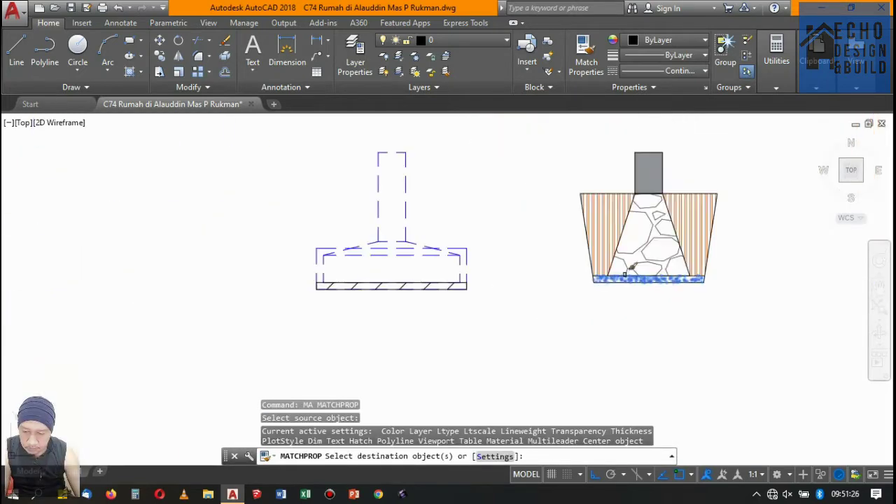
pyautogui.scroll(3, 422, 284)
pyautogui.click(425, 290)
pyautogui.press('Return')
pyautogui.scroll(-5, 504, 294)
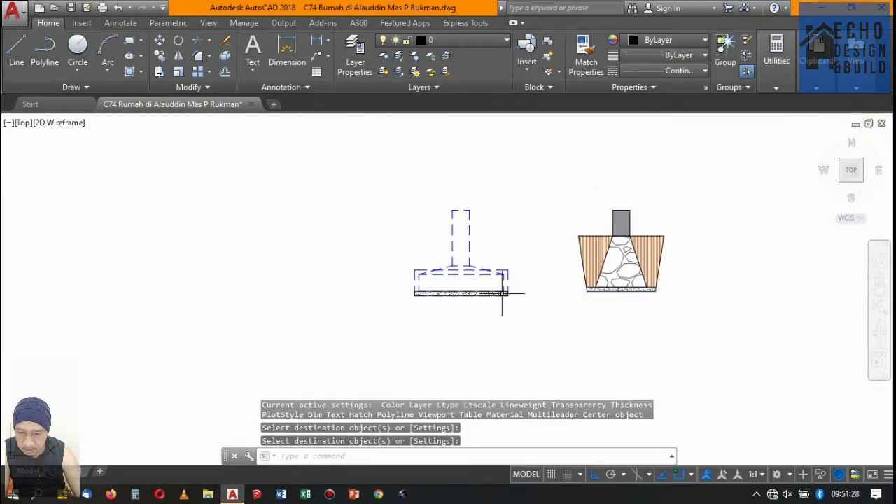
pyautogui.scroll(4, 490, 254)
pyautogui.scroll(1, 530, 275)
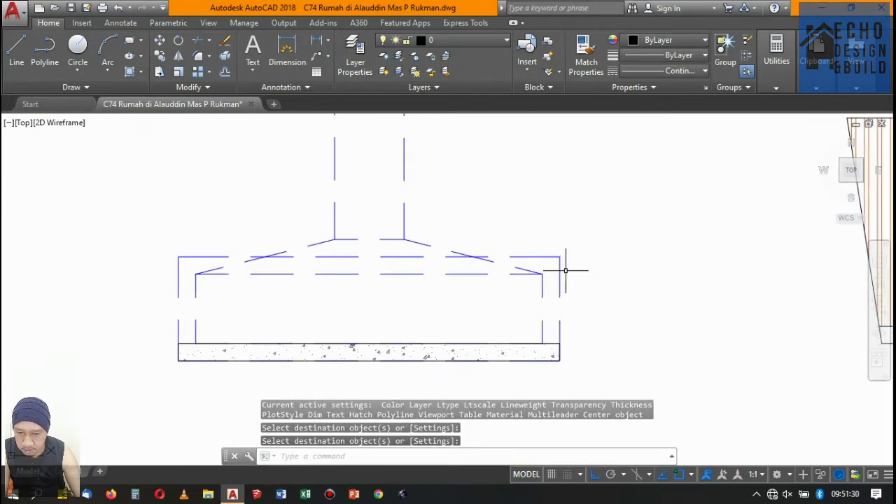
# Window-select the left footing, then select the right footing's grey column instead.
pyautogui.click(536, 250)
pyautogui.click(542, 296)
pyautogui.scroll(-5, 542, 296)
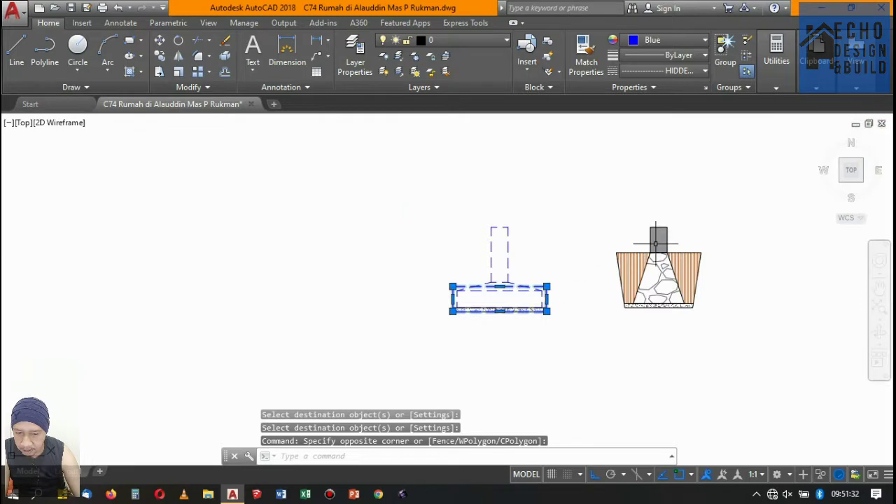
pyautogui.scroll(2, 658, 247)
pyautogui.press('Escape')
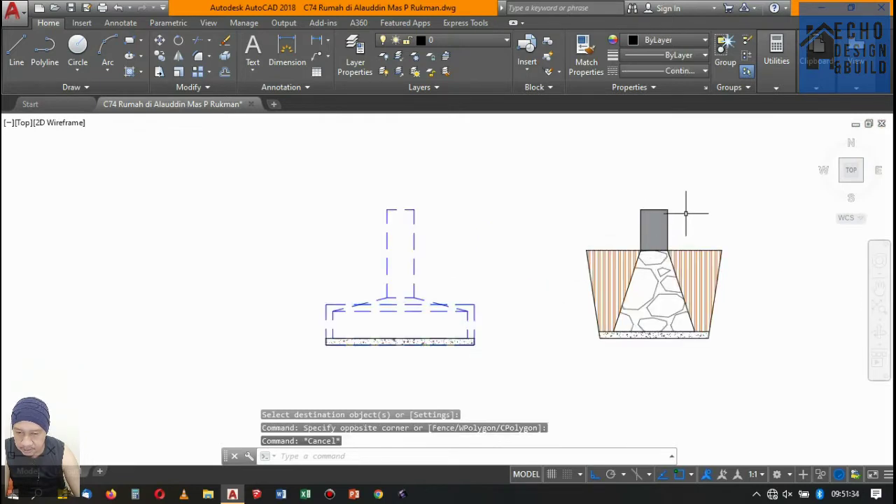
pyautogui.click(686, 217)
pyautogui.click(619, 185)
# Copy the grey column from its top point onto the left footing.
pyautogui.write('co')
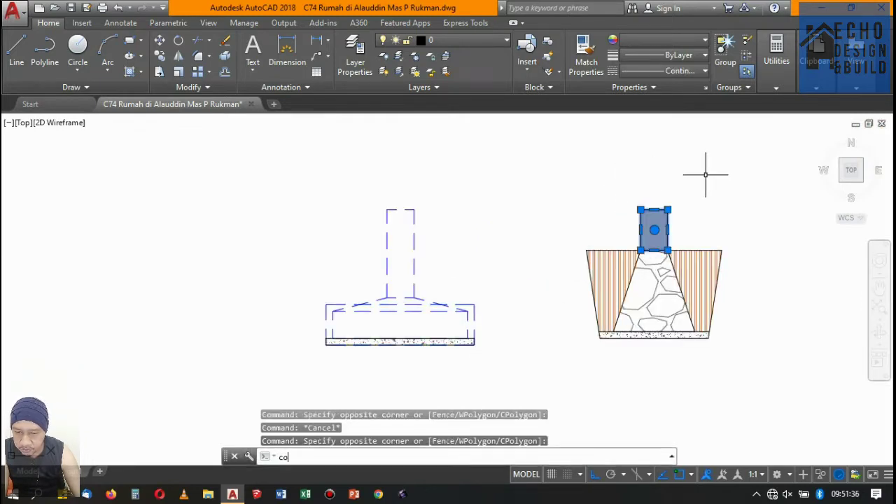
pyautogui.press('Return')
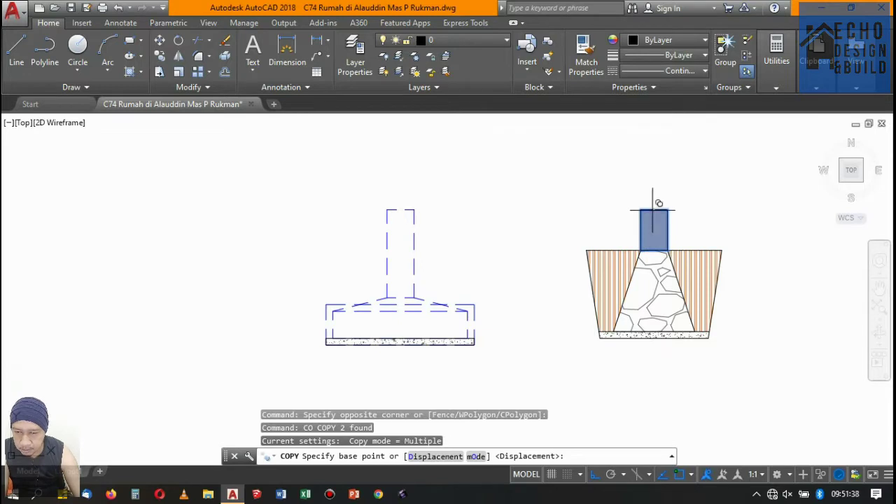
pyautogui.click(654, 209)
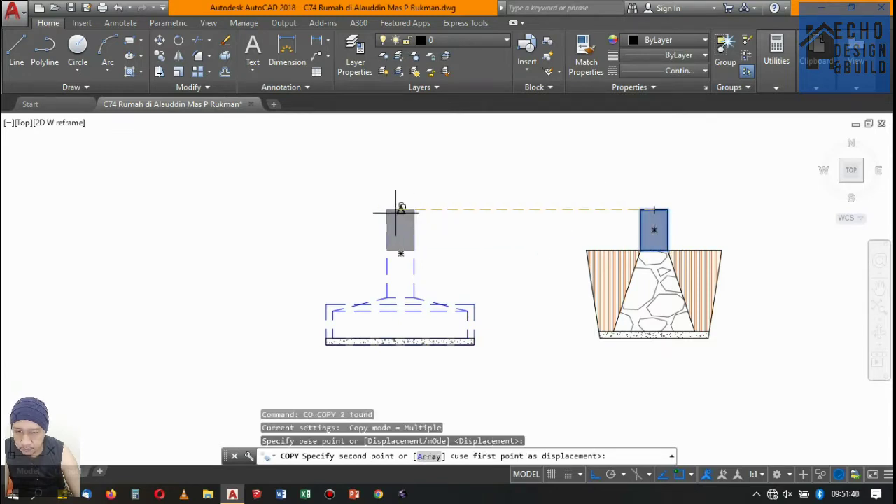
pyautogui.click(402, 209)
pyautogui.scroll(-5, 420, 236)
pyautogui.scroll(5, 419, 238)
pyautogui.press('Return')
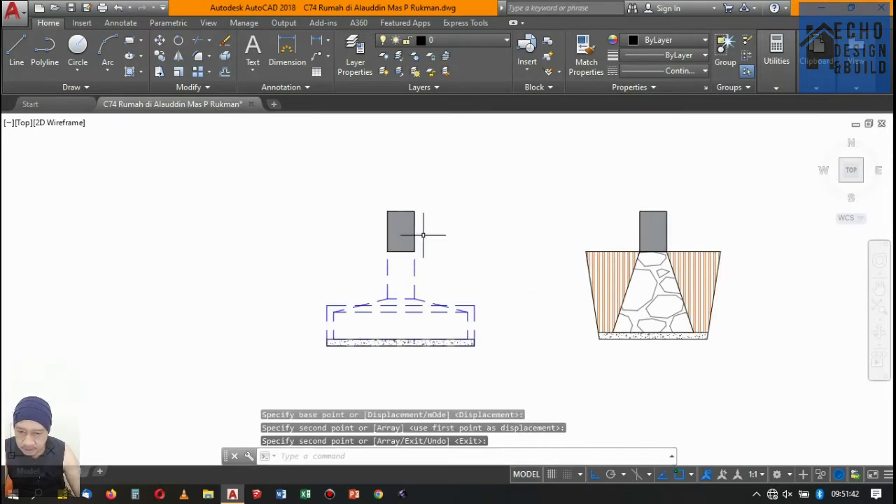
# Match the left column's lines to the copied column's properties with MA.
pyautogui.write('Ma')
pyautogui.press('Return')
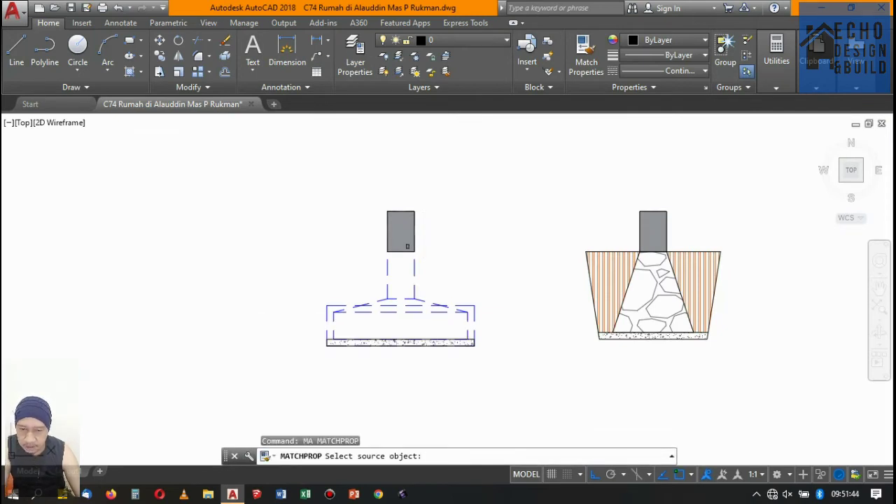
pyautogui.click(398, 251)
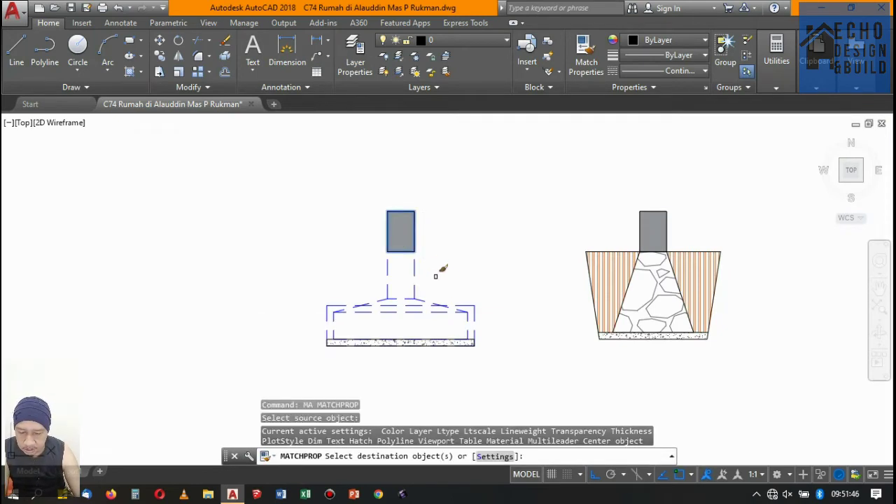
pyautogui.click(443, 298)
pyautogui.click(375, 259)
pyautogui.scroll(5, 400, 286)
# Turn the beam lines and remaining dashed footing lines solid black.
pyautogui.click(463, 325)
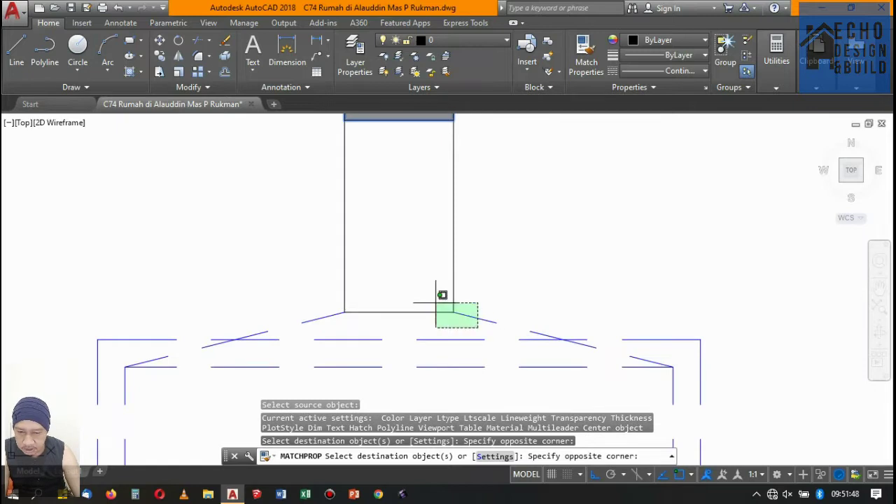
pyautogui.click(337, 280)
pyautogui.scroll(-5, 524, 280)
pyautogui.scroll(4, 550, 262)
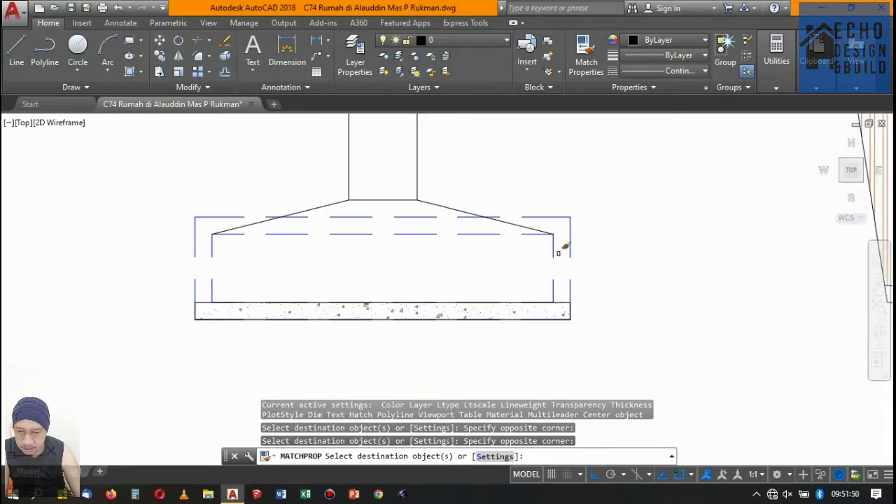
pyautogui.click(560, 252)
pyautogui.click(224, 231)
pyautogui.scroll(-5, 408, 282)
pyautogui.press('Return')
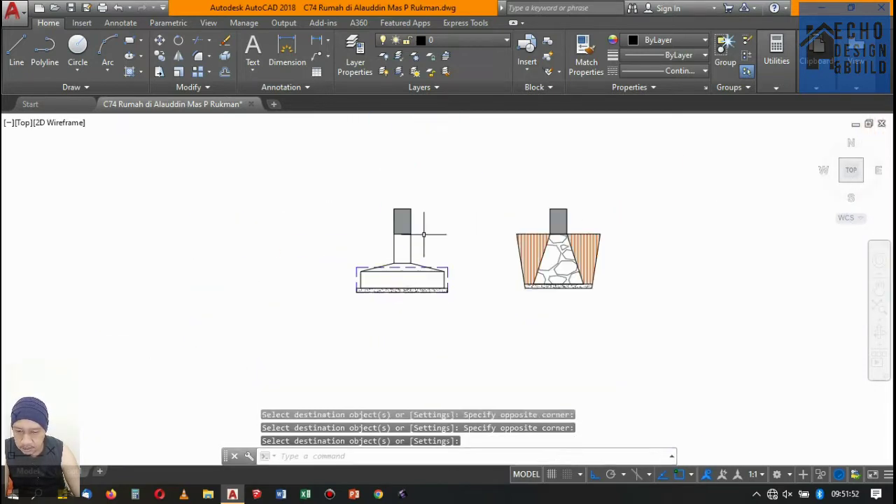
pyautogui.scroll(4, 425, 237)
pyautogui.press('Return')
pyautogui.click(468, 317)
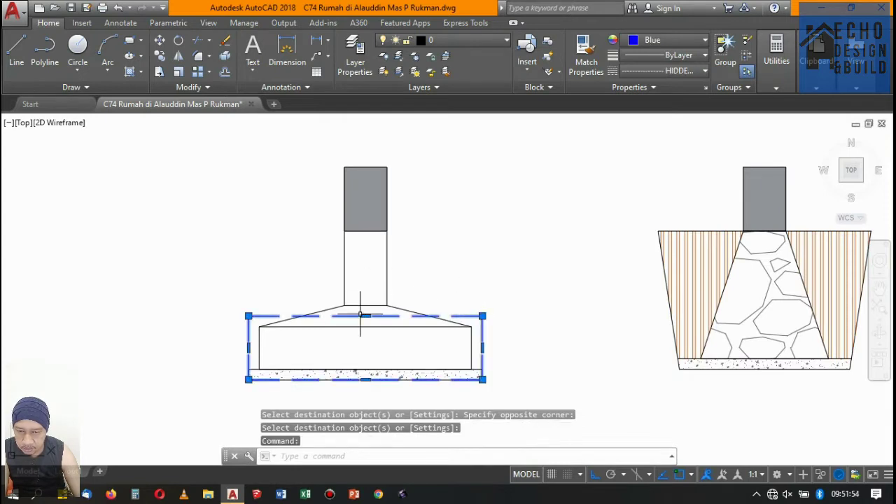
# Stretch the dashed outline's top edge up to the column top.
pyautogui.click(365, 316)
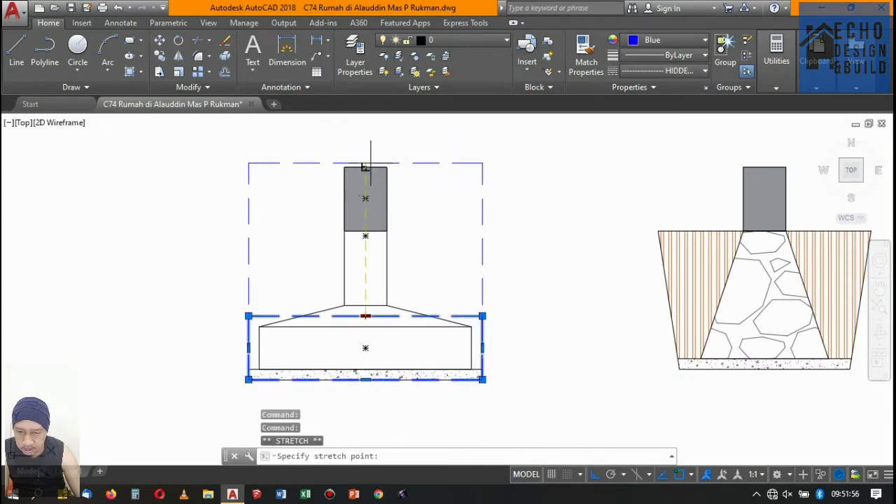
pyautogui.click(365, 167)
pyautogui.scroll(-4, 602, 182)
pyautogui.scroll(2, 608, 178)
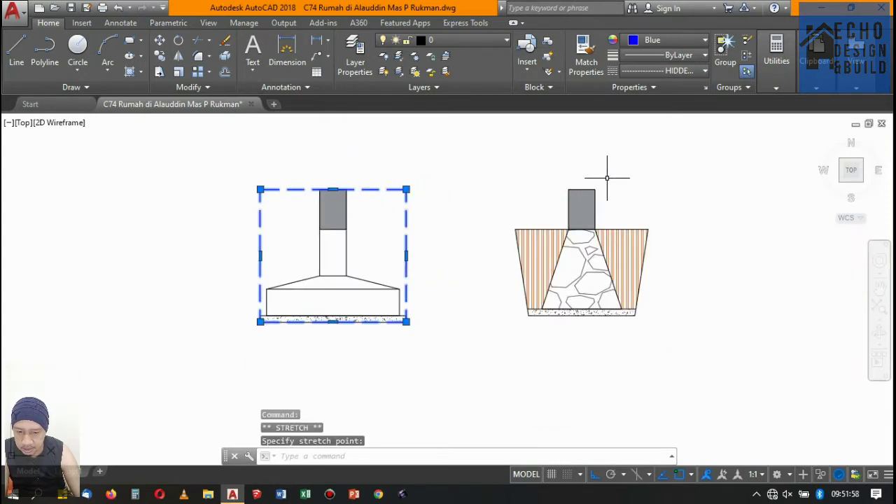
pyautogui.scroll(2, 476, 188)
pyautogui.scroll(-4, 480, 194)
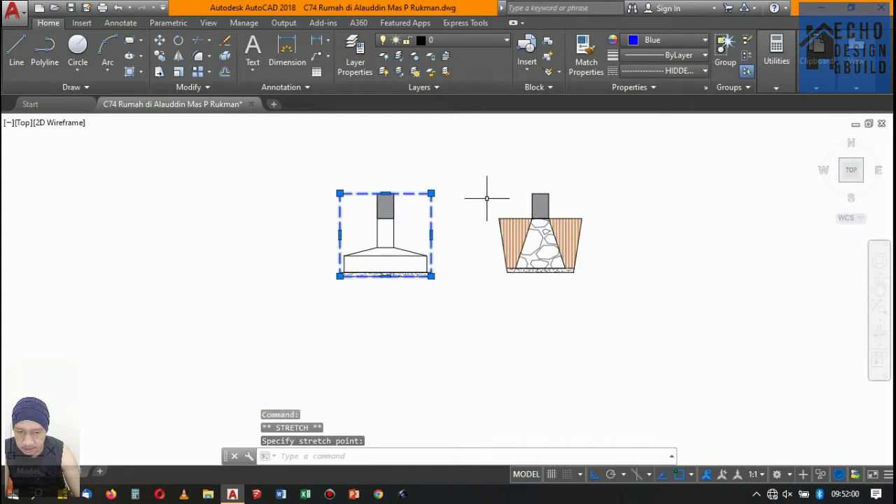
pyautogui.press('Escape')
pyautogui.scroll(2, 462, 189)
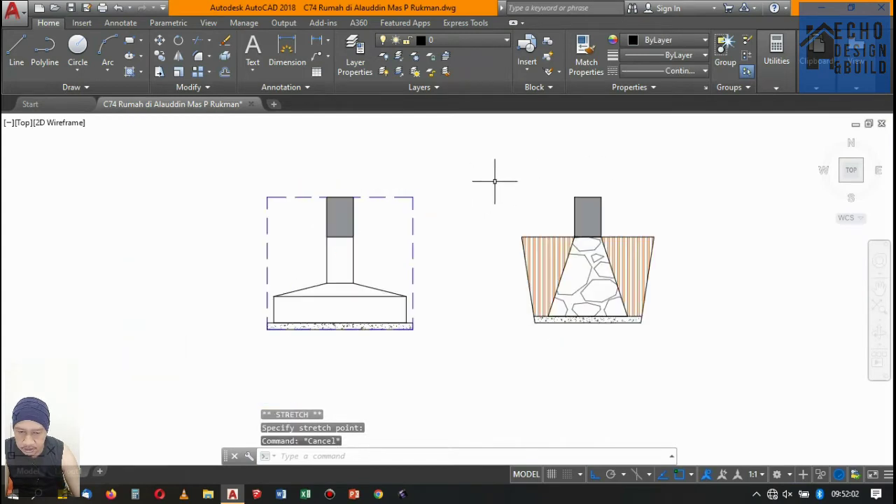
pyautogui.scroll(-4, 494, 181)
pyautogui.scroll(4, 483, 204)
# Match the dashed outline to the right footing's solid black outline using MA.
pyautogui.write('ma')
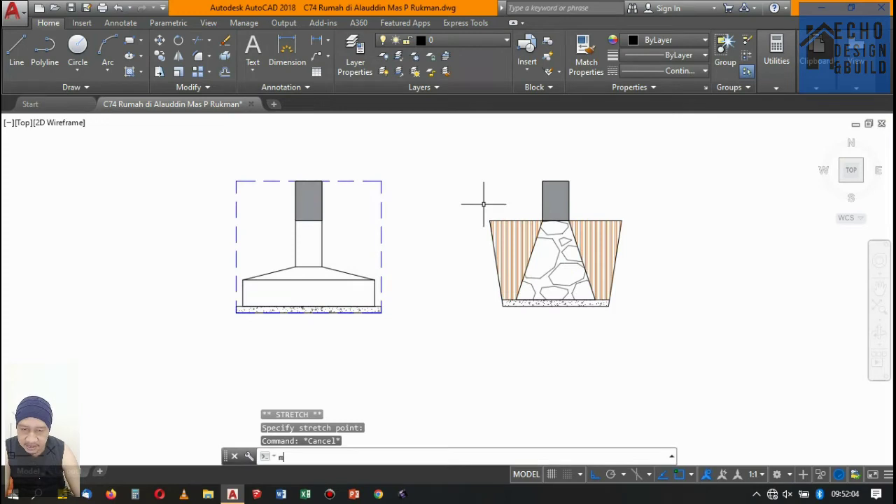
pyautogui.press('Return')
pyautogui.scroll(4, 483, 203)
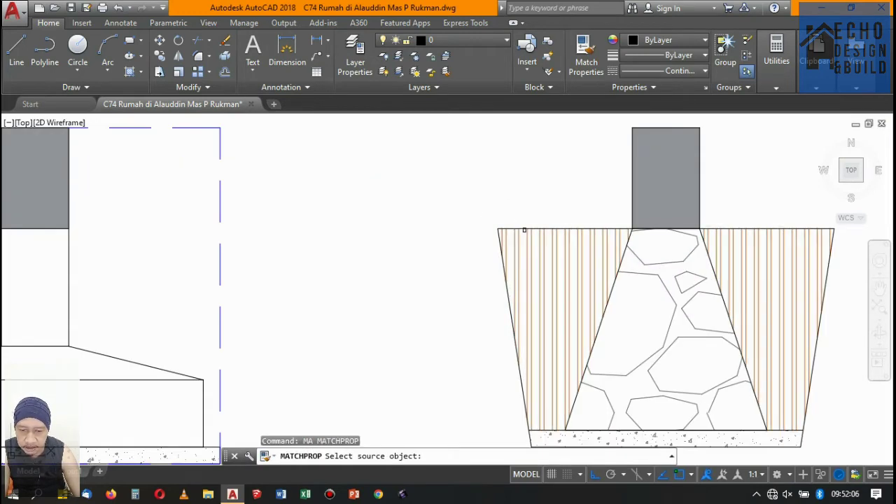
pyautogui.click(523, 229)
pyautogui.scroll(-4, 525, 228)
pyautogui.click(411, 210)
pyautogui.click(396, 176)
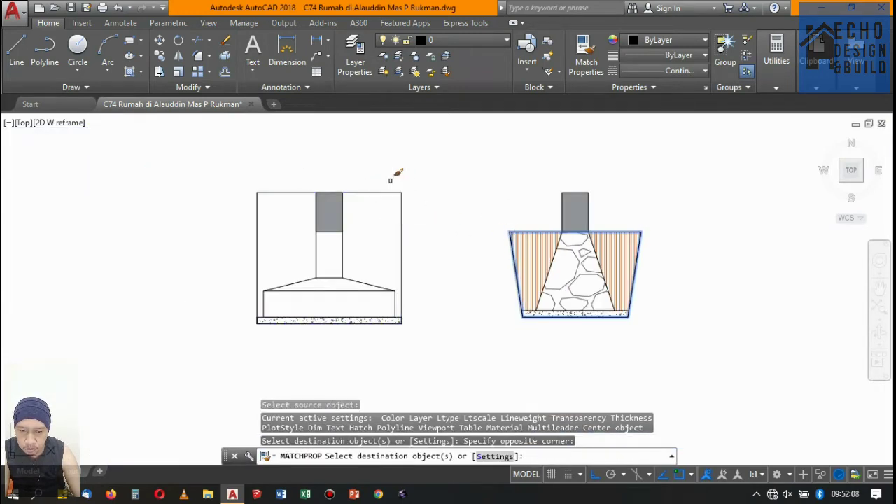
pyautogui.scroll(-4, 481, 262)
pyautogui.scroll(3, 456, 255)
pyautogui.scroll(-2, 474, 240)
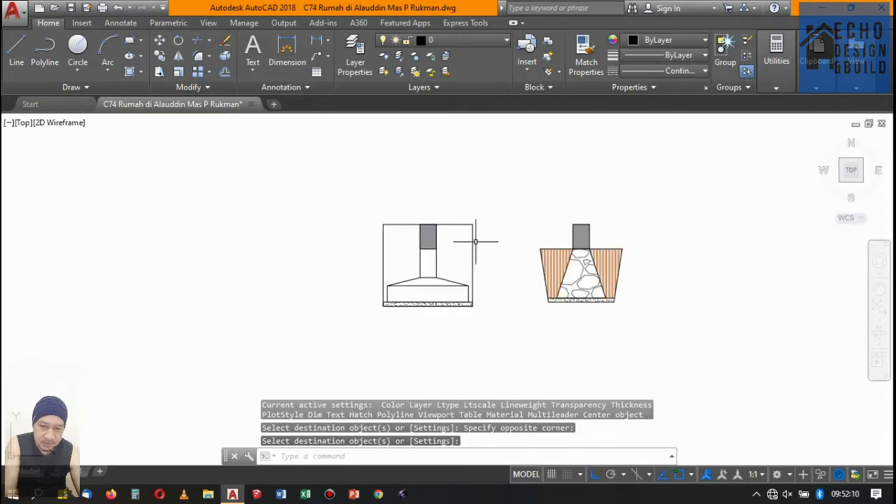
pyautogui.scroll(2, 539, 231)
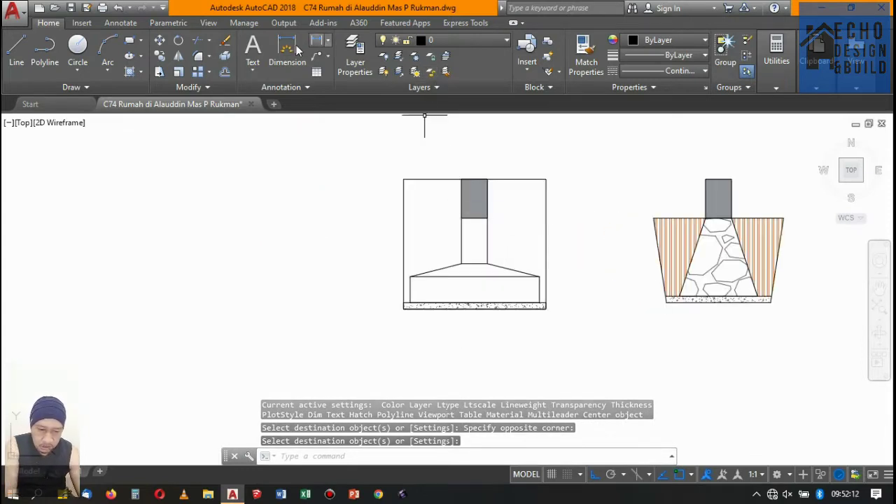
# Start a linear dimension from the outline top to the footing bottom, then cancel it.
pyautogui.click(323, 42)
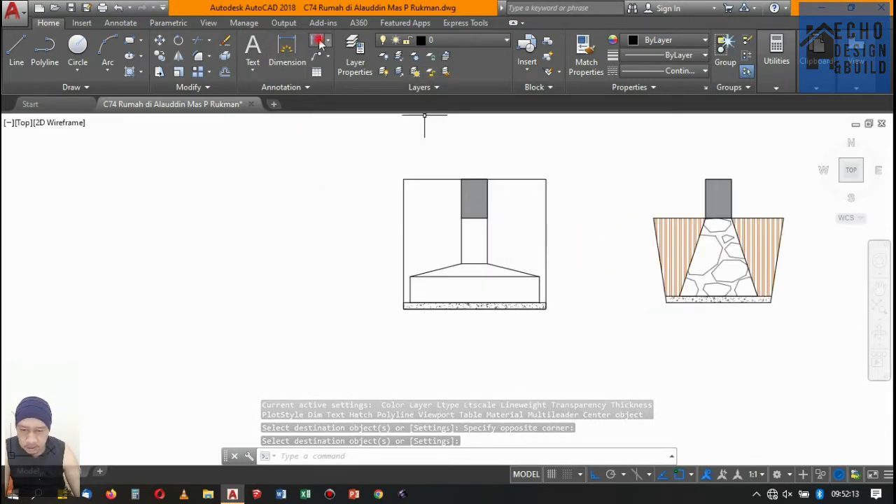
pyautogui.click(488, 180)
pyautogui.click(540, 303)
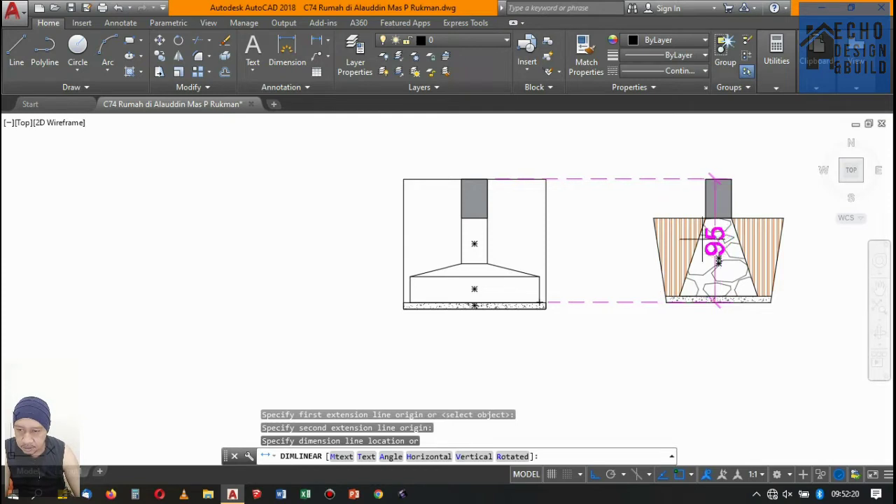
pyautogui.press('Escape')
# Delete the grey fill from the left and right column tops.
pyautogui.moveTo(829, 113); pyautogui.dragTo(641, 211, button='middle')
pyautogui.scroll(-5, 641, 211)
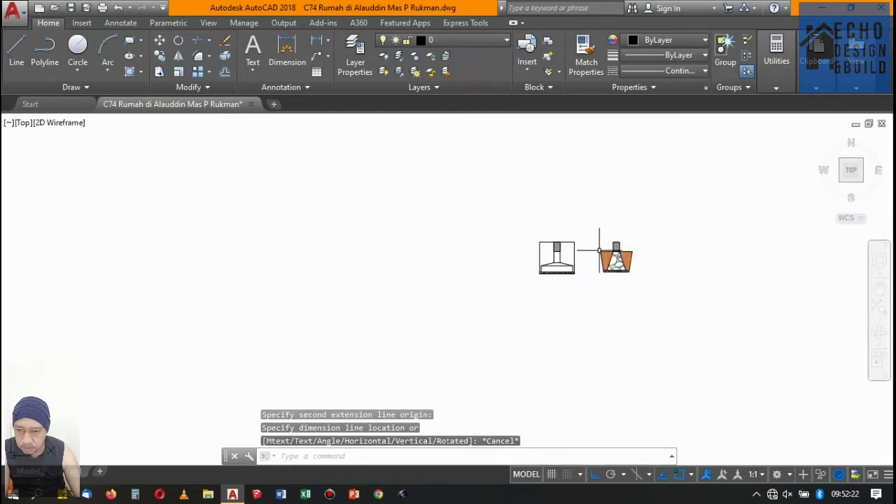
pyautogui.scroll(4, 600, 250)
pyautogui.scroll(-2, 605, 236)
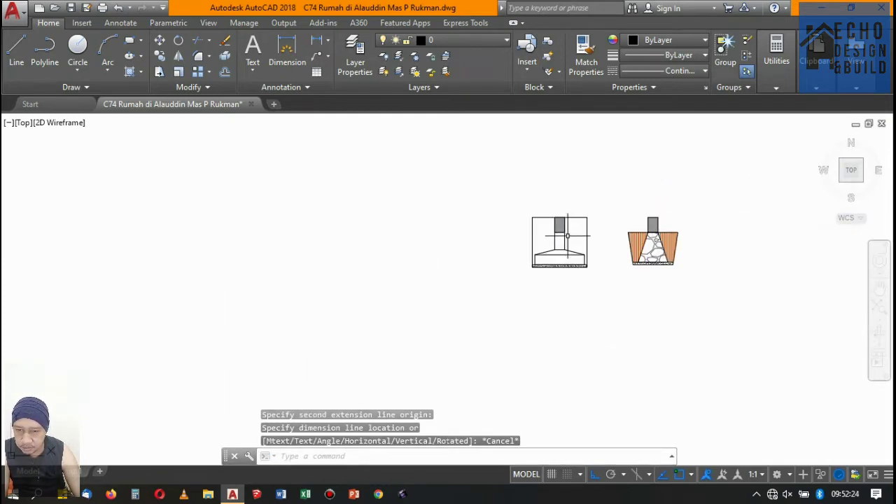
pyautogui.scroll(5, 605, 235)
pyautogui.scroll(-5, 579, 242)
pyautogui.scroll(5, 532, 210)
pyautogui.click(481, 202)
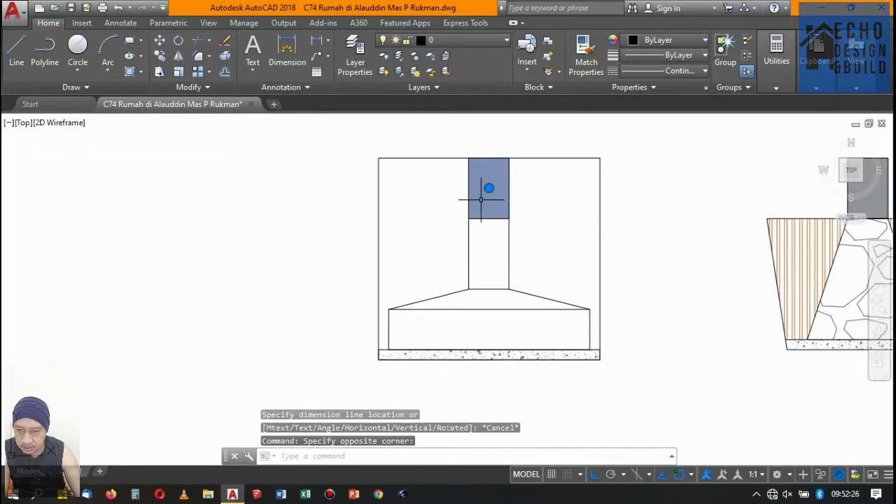
pyautogui.press('Delete')
pyautogui.scroll(-5, 481, 201)
pyautogui.scroll(6, 637, 201)
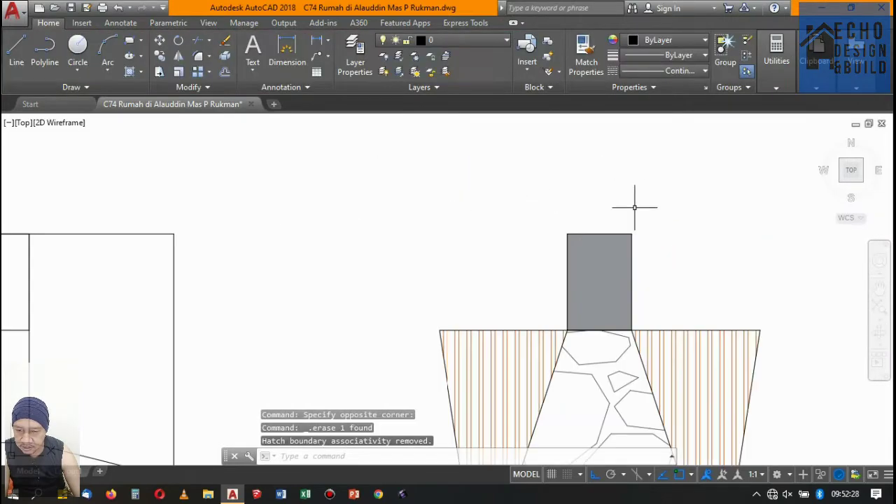
pyautogui.click(588, 272)
pyautogui.press('Delete')
# Cancel a trial 20 linear dimension and bring up the Annotate ribbon.
pyautogui.scroll(-4, 590, 260)
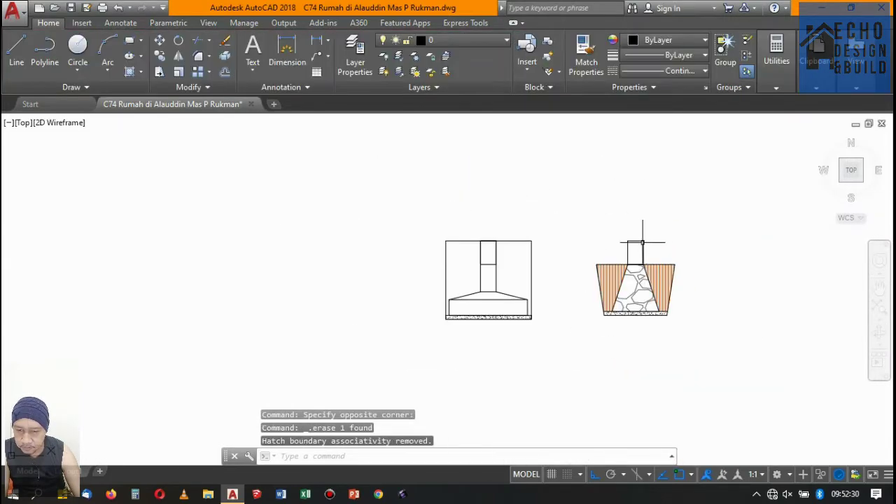
pyautogui.click(317, 39)
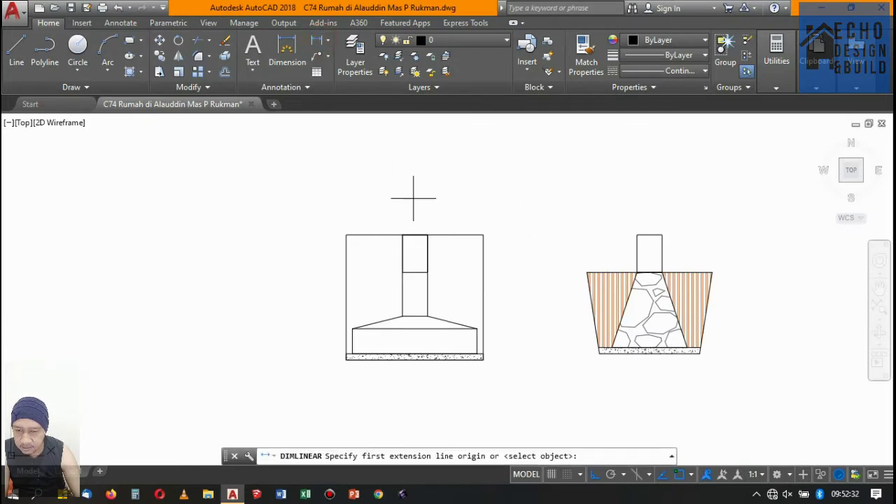
pyautogui.click(403, 235)
pyautogui.click(427, 235)
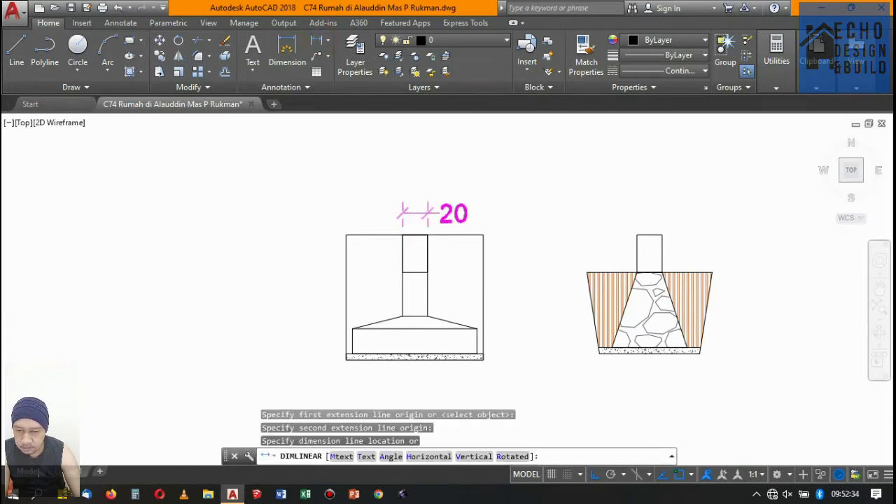
pyautogui.scroll(4, 415, 213)
pyautogui.press('Escape')
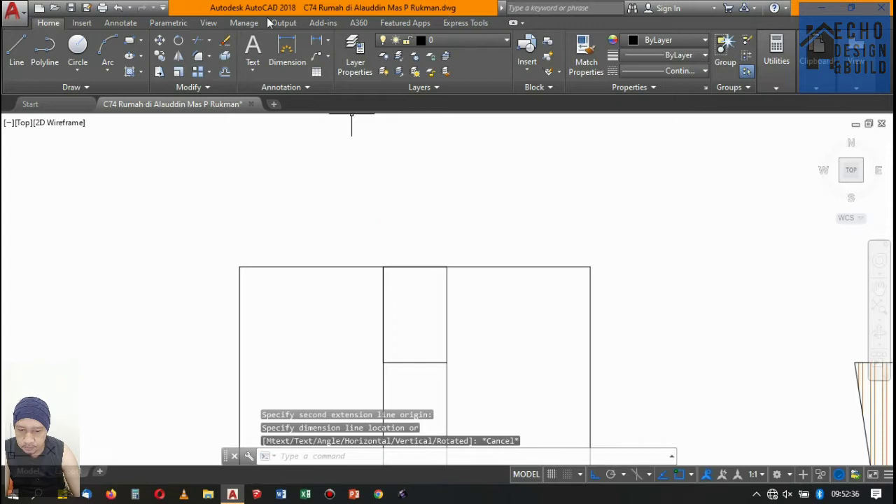
pyautogui.click(167, 24)
pyautogui.click(125, 24)
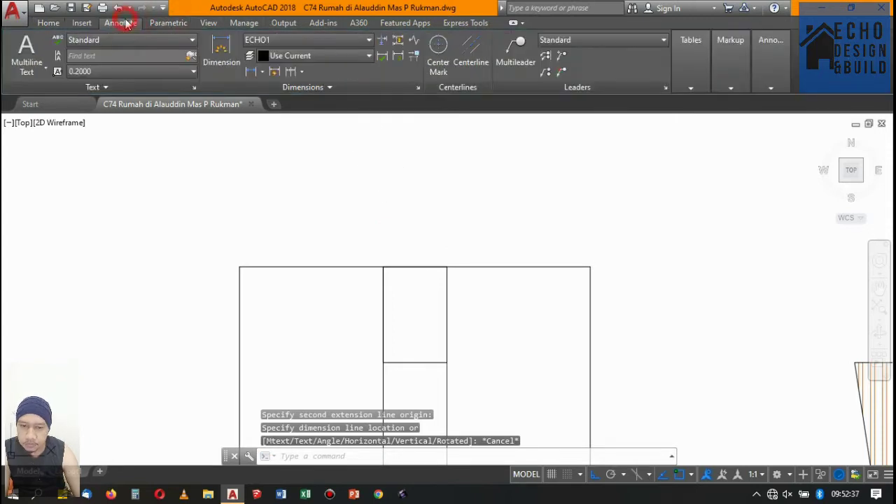
# Make 'Copy of echo kusen' the current dimension style and dimension the left column top 200 wide.
pyautogui.click(301, 37)
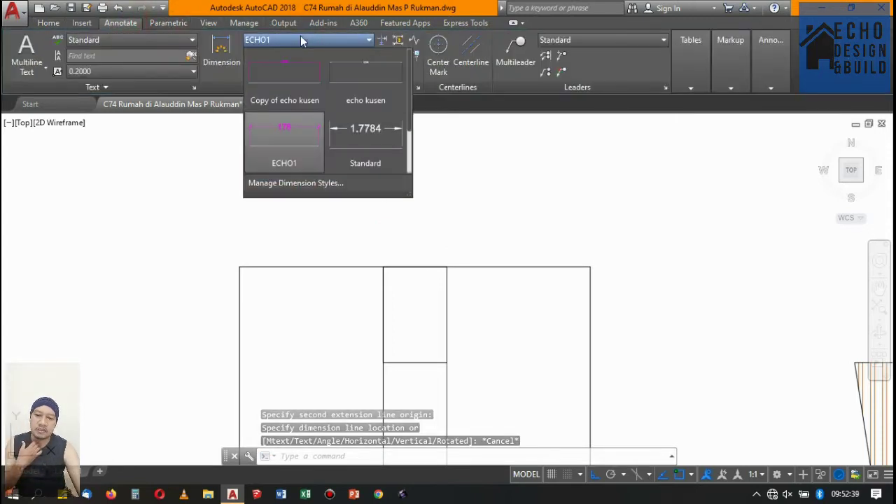
pyautogui.click(305, 80)
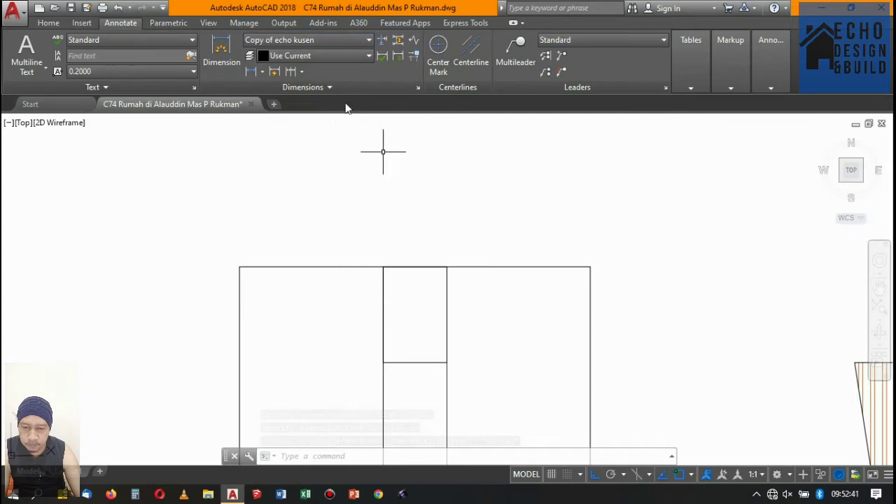
pyautogui.click(250, 72)
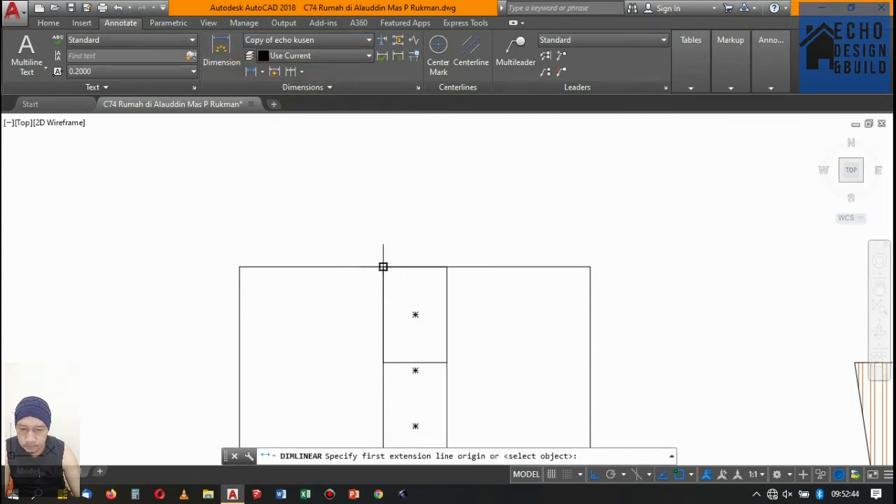
pyautogui.click(383, 267)
pyautogui.click(446, 267)
pyautogui.click(436, 240)
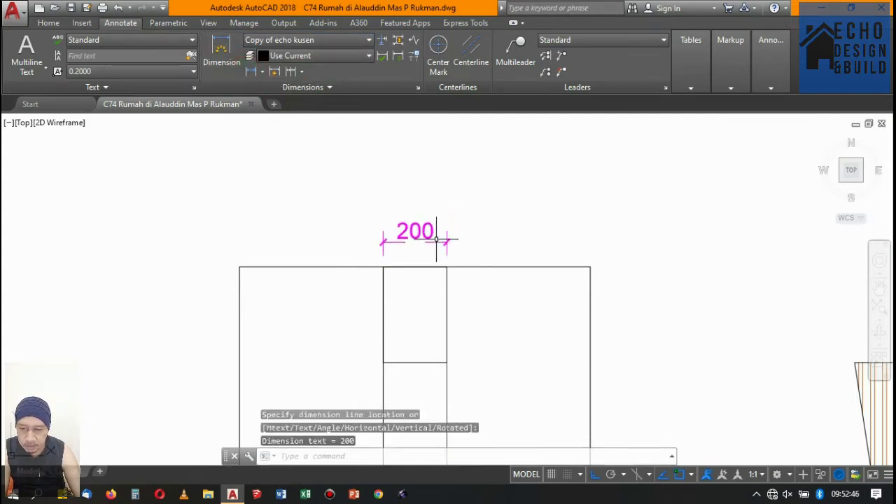
# Add the 300 height dimension on the right side of the left column.
pyautogui.scroll(-2, 436, 240)
pyautogui.press('Return')
pyautogui.scroll(2, 411, 170)
pyautogui.scroll(2, 437, 190)
pyautogui.click(399, 174)
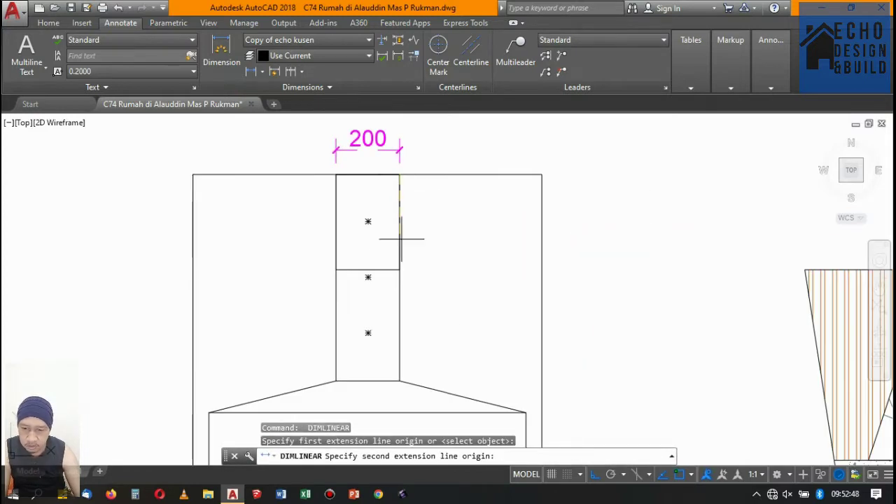
pyautogui.click(399, 269)
pyautogui.click(427, 224)
# Dimension the right footing's column top 200 wide.
pyautogui.scroll(-4, 347, 219)
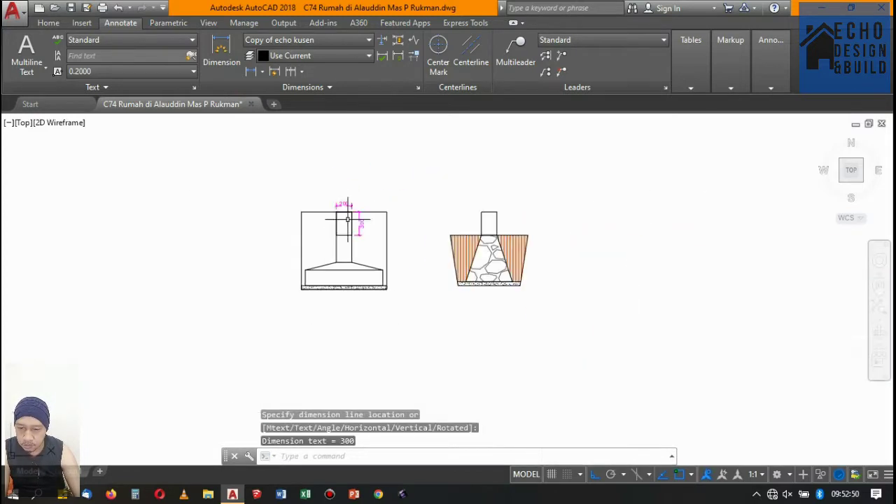
pyautogui.press('Return')
pyautogui.scroll(5, 475, 202)
pyautogui.click(500, 242)
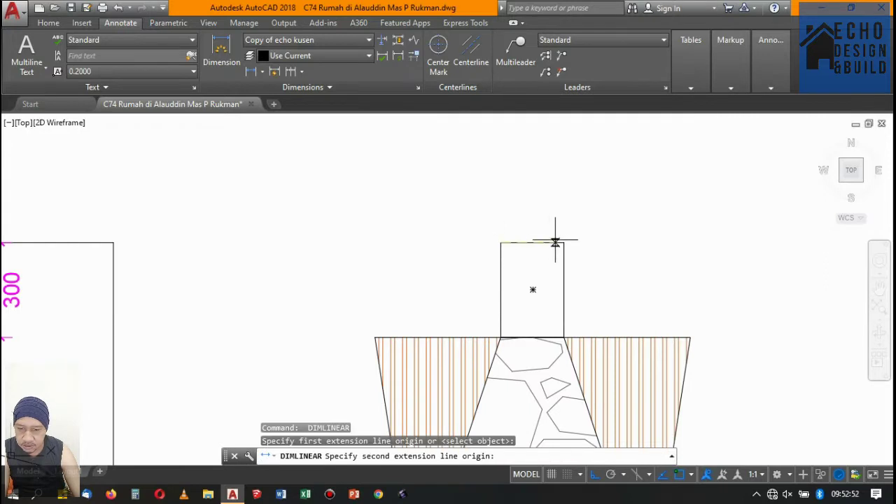
pyautogui.click(564, 243)
pyautogui.click(571, 223)
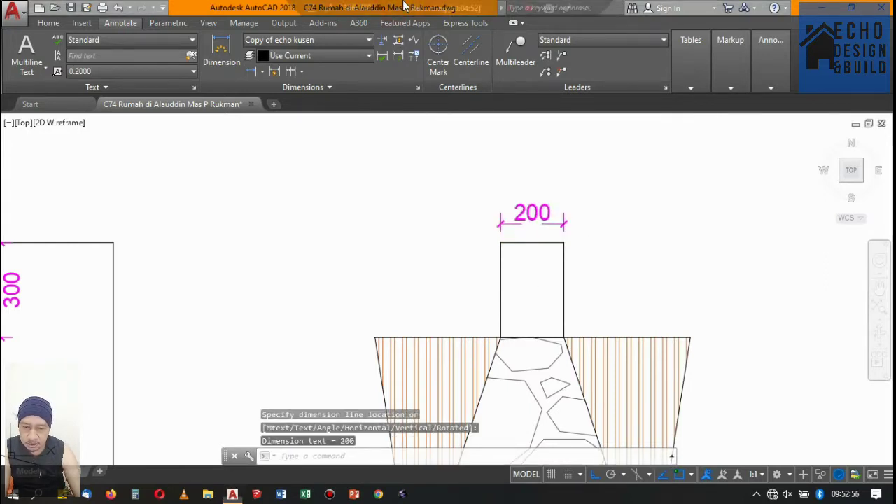
# Add the 300 height dimension on the right side of the right column.
pyautogui.scroll(-5, 557, 176)
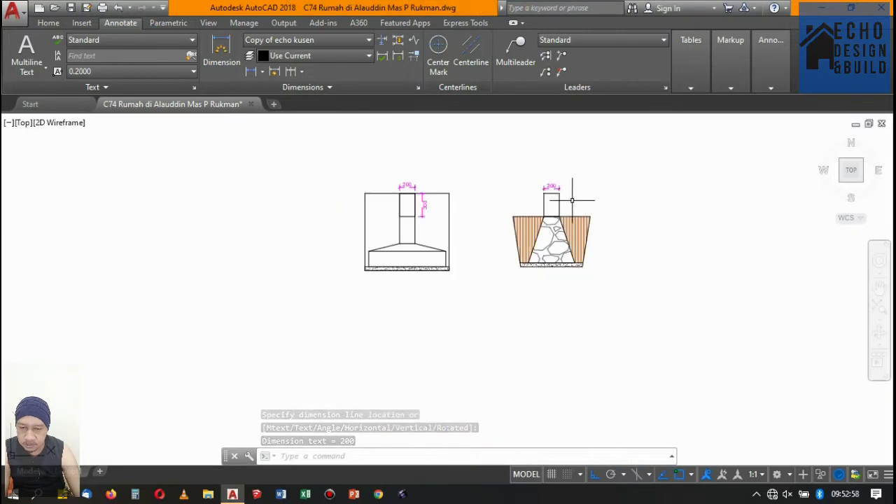
pyautogui.press('Return')
pyautogui.scroll(1, 570, 186)
pyautogui.scroll(5, 540, 180)
pyautogui.click(522, 161)
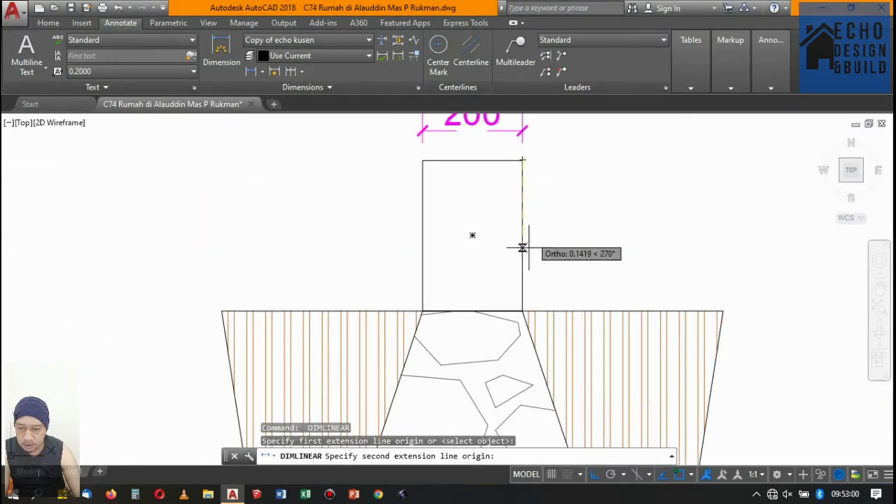
pyautogui.click(523, 310)
pyautogui.click(568, 266)
pyautogui.scroll(-5, 560, 259)
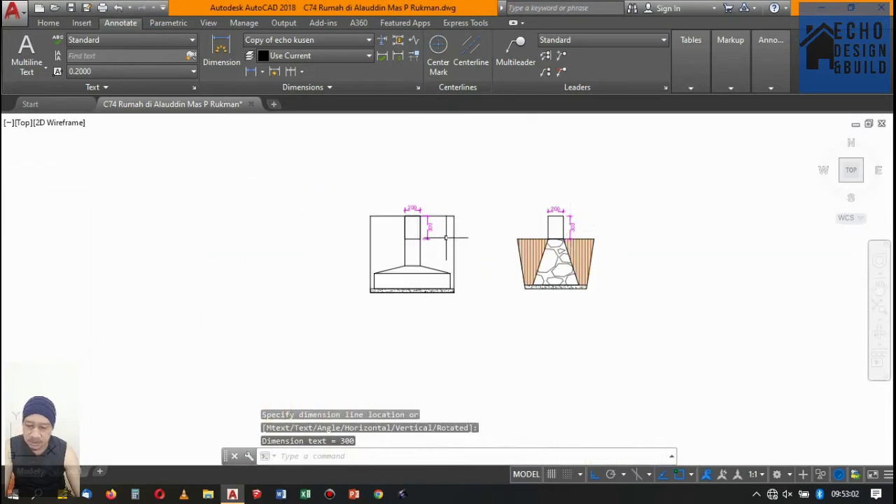
pyautogui.scroll(1, 500, 214)
pyautogui.scroll(1, 508, 224)
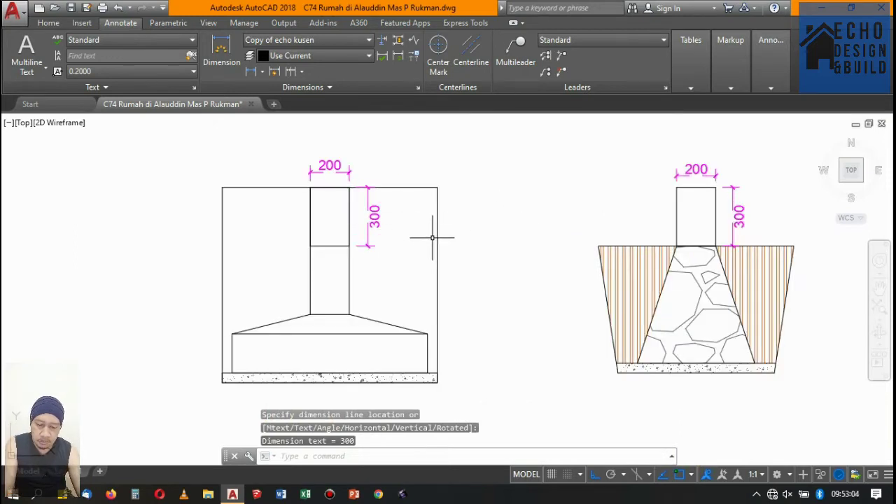
# Hatch the soil areas on both sides of the left footing's column.
pyautogui.write('h')
pyautogui.press('Return')
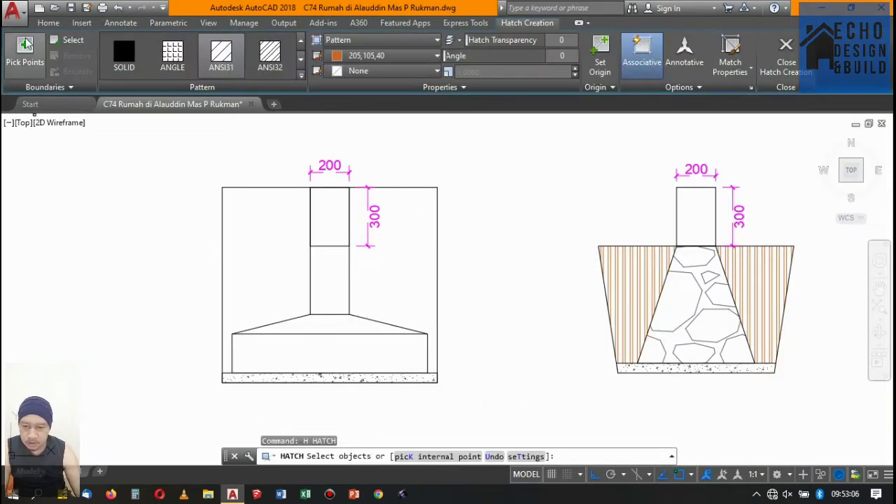
pyautogui.click(28, 49)
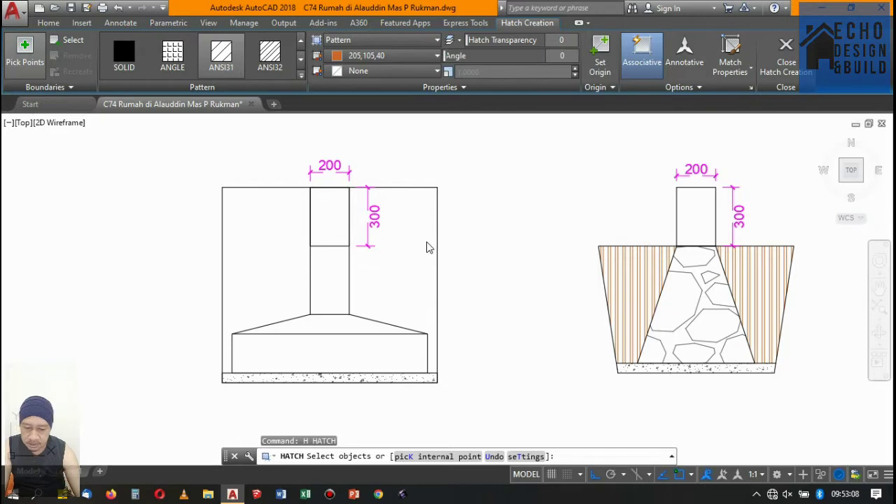
pyautogui.write('k')
pyautogui.press('Return')
pyautogui.click(421, 235)
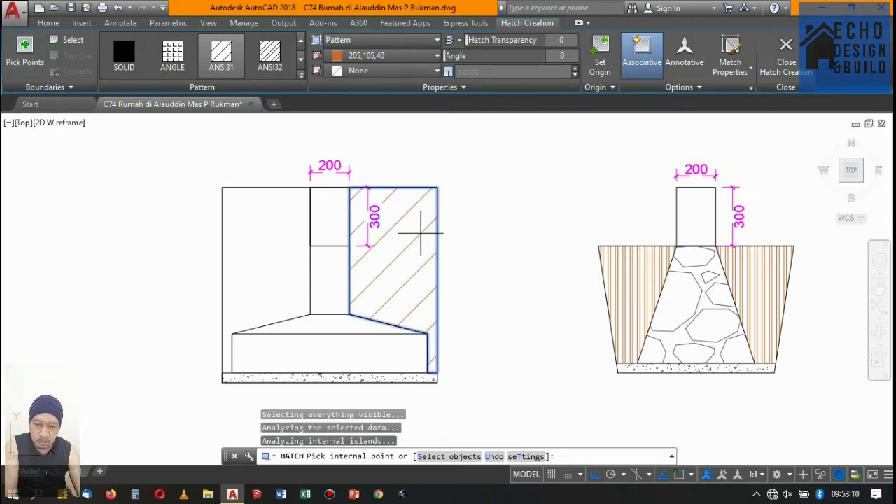
pyautogui.click(268, 226)
pyautogui.press('Return')
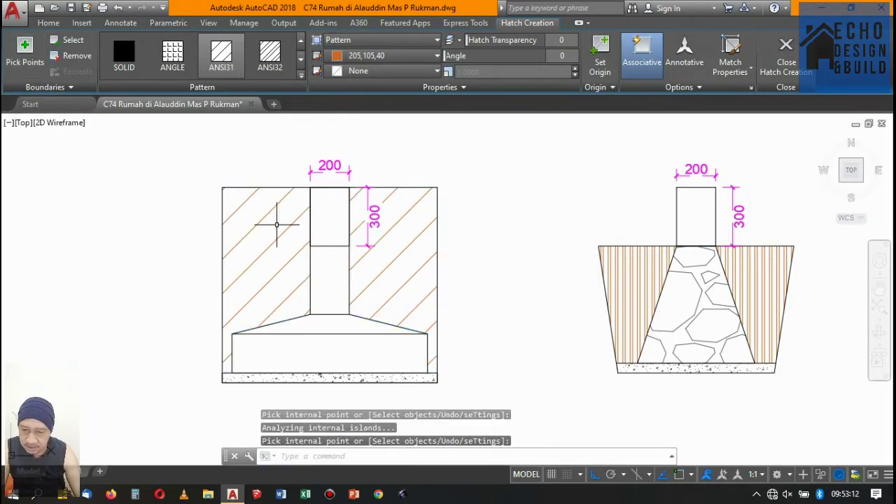
# Match the left footing's hatch to the right footing's vertical-line pattern with MATCHPROP.
pyautogui.write('ma')
pyautogui.press('Return')
pyautogui.click(629, 278)
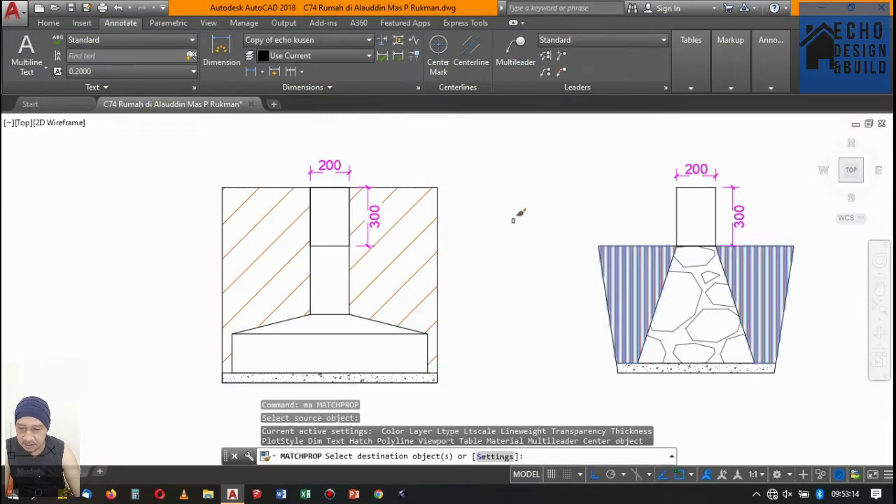
pyautogui.click(414, 212)
pyautogui.press('Return')
# Stretch the left hatch's top-right corner outward by 0.1 toward the sloped edge.
pyautogui.click(460, 194)
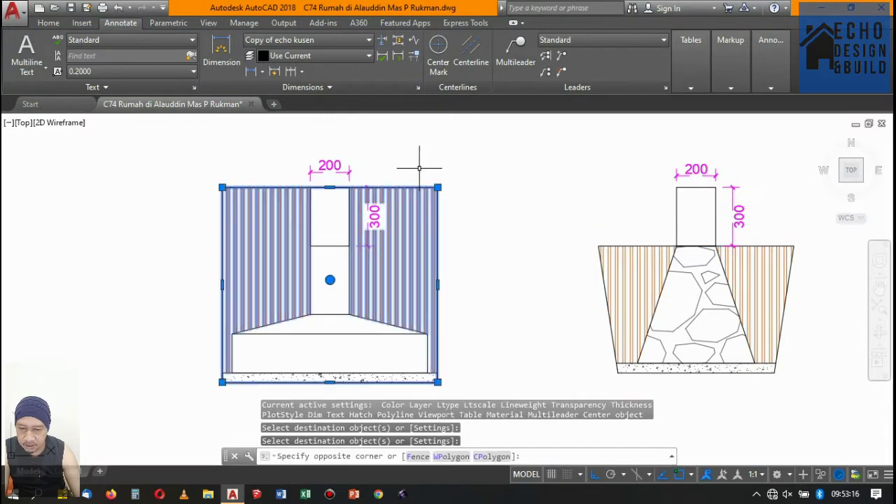
pyautogui.click(416, 156)
pyautogui.scroll(5, 434, 178)
pyautogui.scroll(2, 435, 178)
pyautogui.click(443, 213)
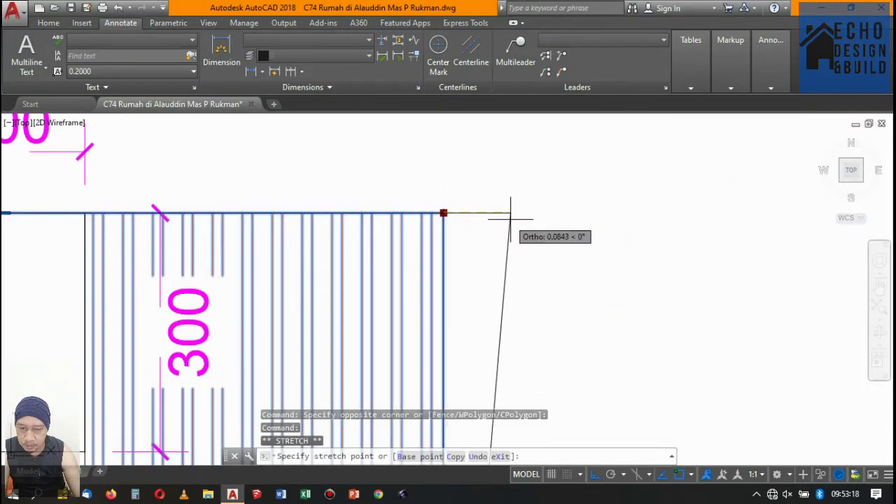
pyautogui.write(' 0.1')
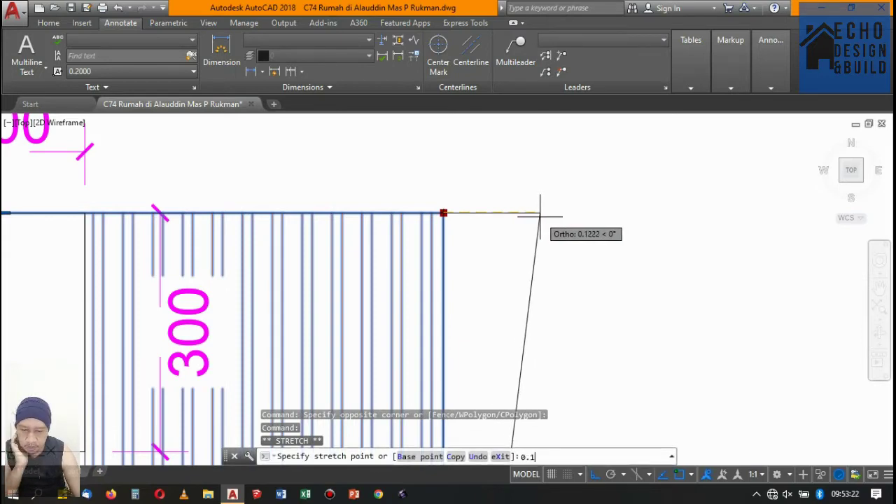
pyautogui.press('Return')
pyautogui.scroll(-3, 546, 203)
pyautogui.scroll(1, 294, 195)
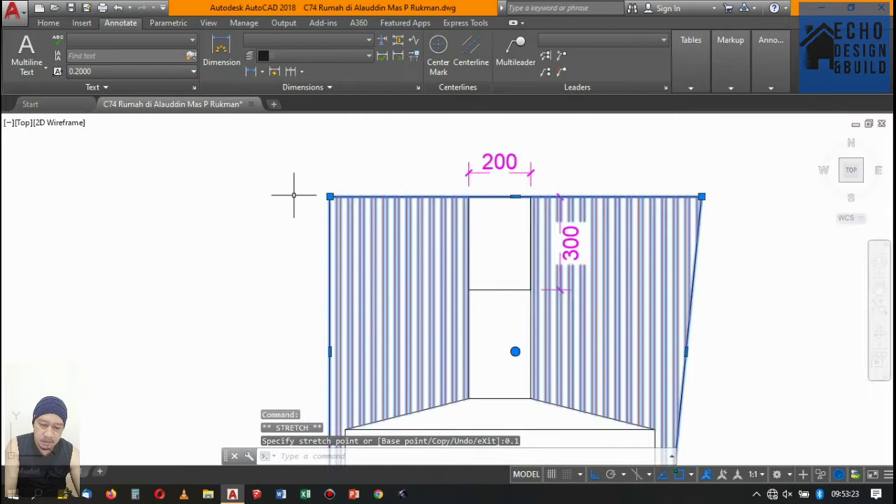
# Stretch the opposite hatch corner outward by 0.1 and clear the selection.
pyautogui.click(329, 197)
pyautogui.write('0.1')
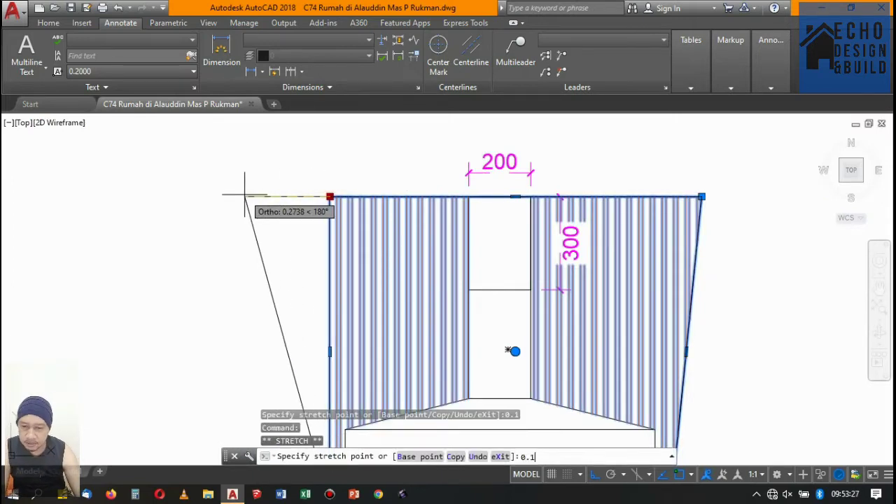
pyautogui.press('Return')
pyautogui.scroll(-5, 322, 196)
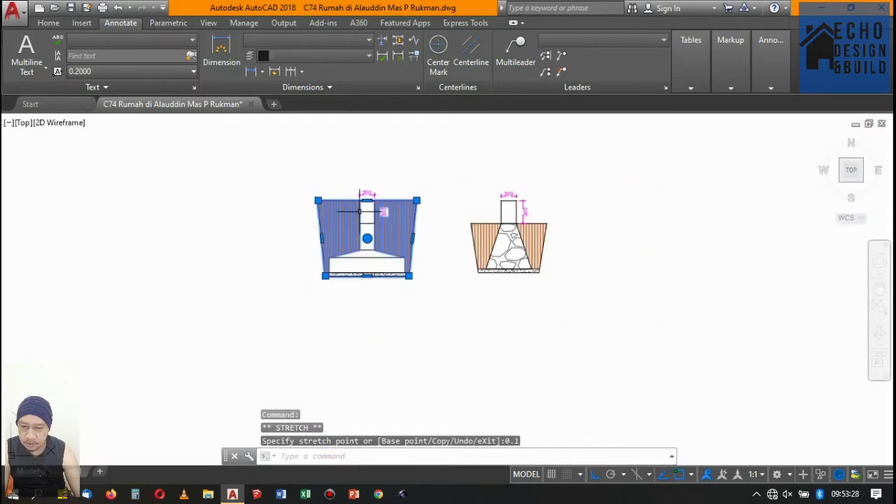
pyautogui.scroll(4, 411, 205)
pyautogui.press('Escape')
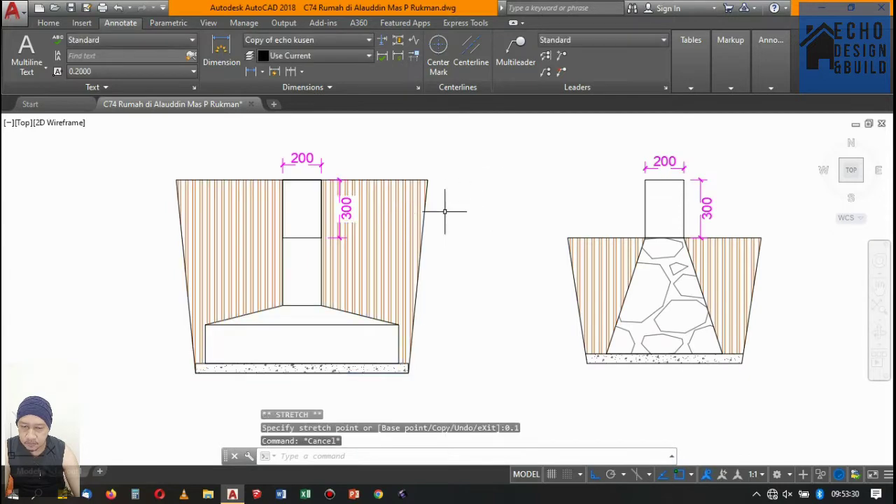
# Offset the left column rectangle 0.025 inward.
pyautogui.scroll(-4, 415, 305)
pyautogui.scroll(-2, 483, 236)
pyautogui.scroll(5, 484, 236)
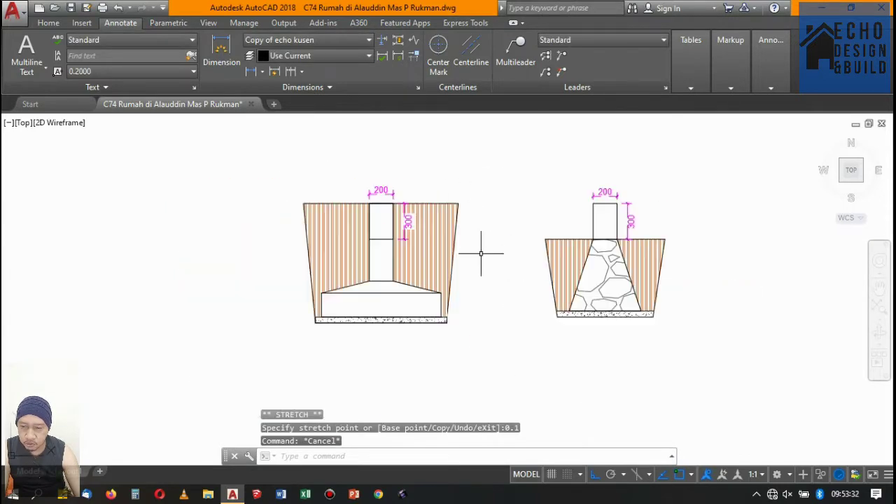
pyautogui.scroll(6, 420, 256)
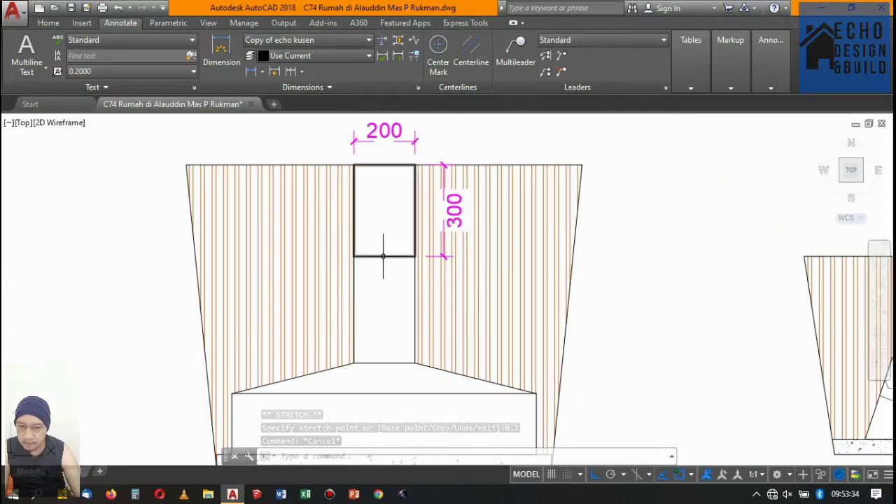
pyautogui.scroll(-4, 404, 207)
pyautogui.scroll(-3, 404, 207)
pyautogui.scroll(3, 471, 216)
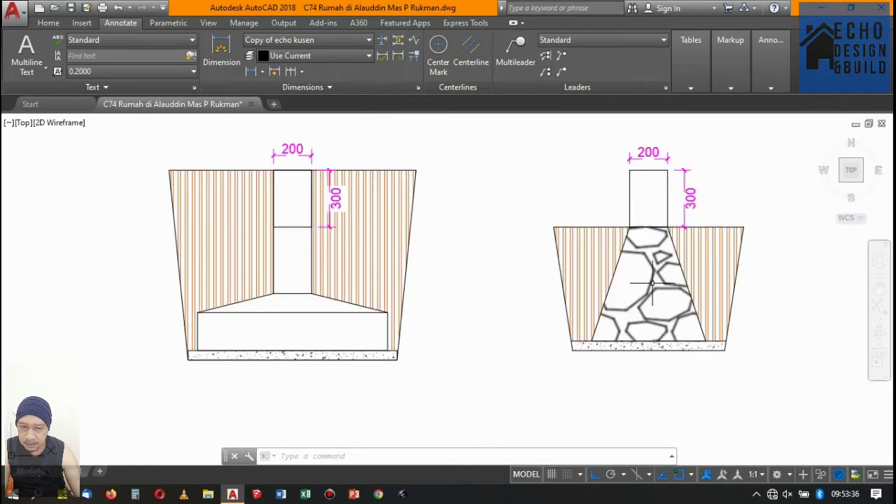
pyautogui.scroll(-2, 651, 277)
pyautogui.scroll(5, 420, 228)
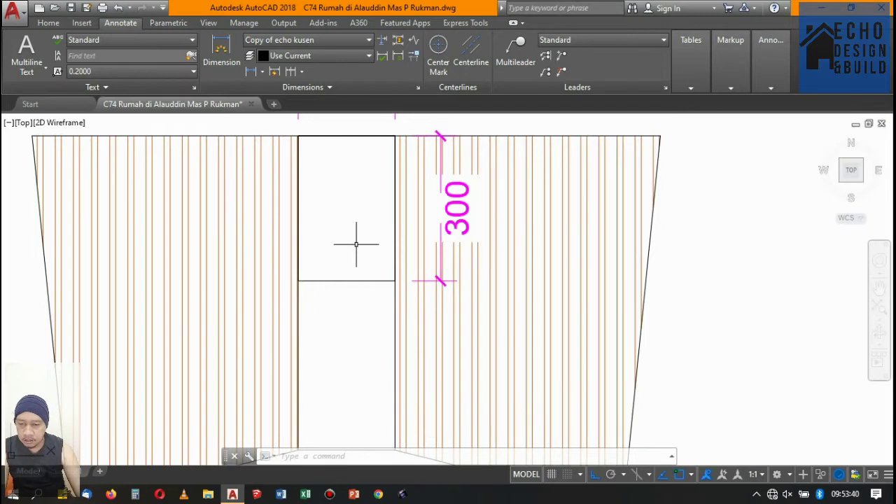
pyautogui.write('o')
pyautogui.press('Return')
pyautogui.write('0')
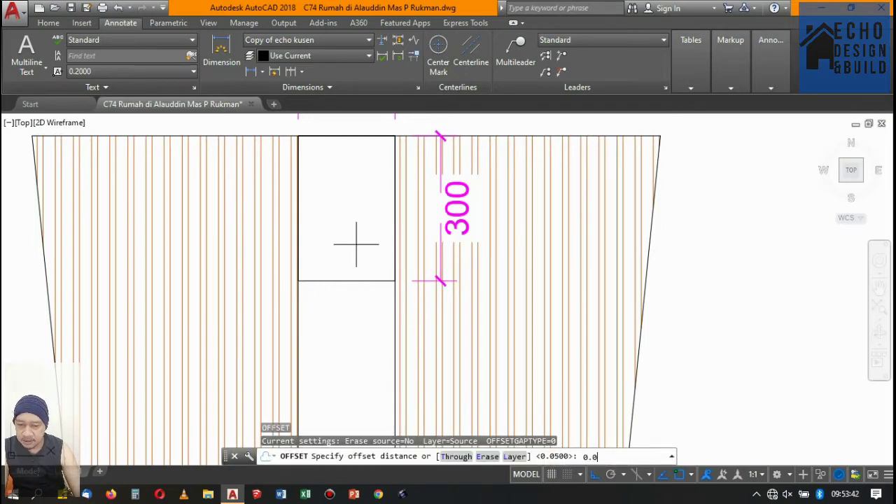
pyautogui.press('Return')
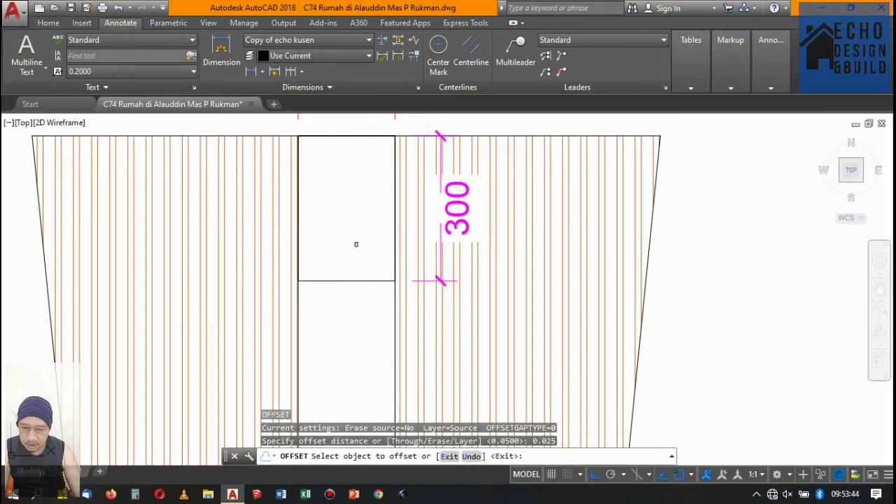
pyautogui.click(357, 280)
pyautogui.click(359, 253)
# Offset the right column rectangle 0.025 inward as well.
pyautogui.scroll(-3, 359, 253)
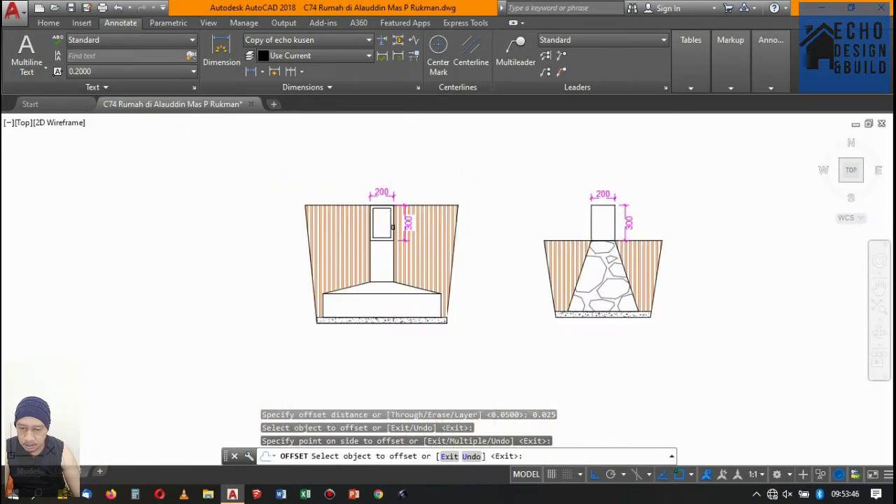
pyautogui.click(592, 236)
pyautogui.scroll(3, 592, 236)
pyautogui.click(595, 205)
pyautogui.click(623, 196)
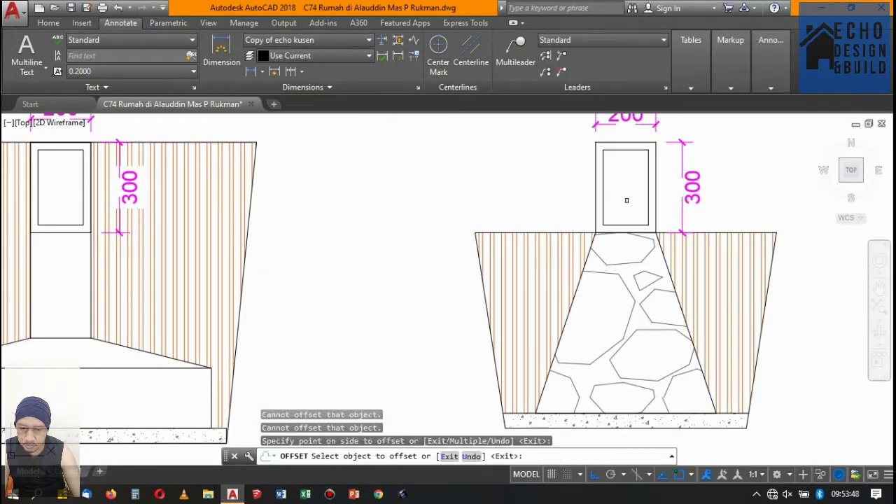
pyautogui.press('Return')
# Select both new inner column rectangles.
pyautogui.click(603, 175)
pyautogui.scroll(3, 21, 192)
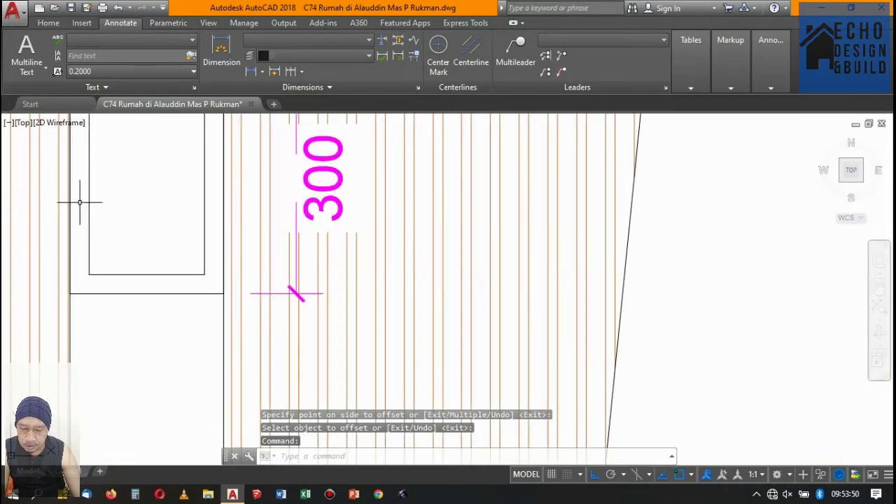
pyautogui.click(94, 194)
pyautogui.click(86, 196)
pyautogui.scroll(-5, 330, 220)
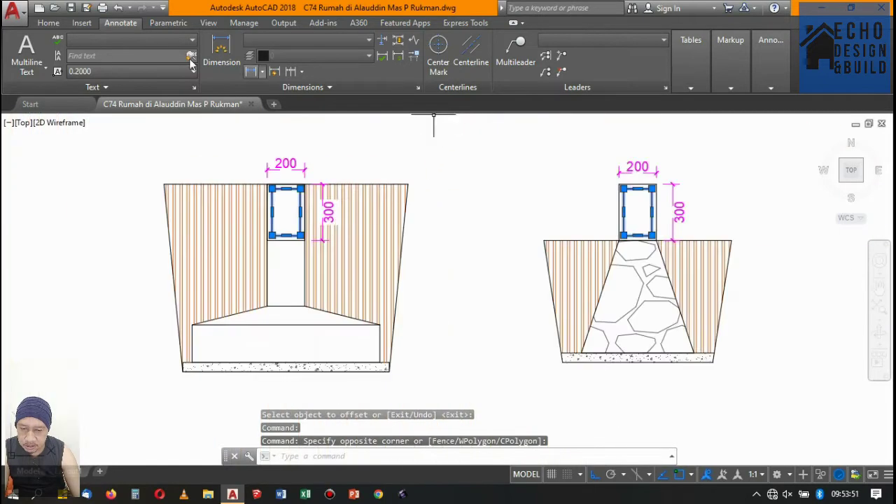
# Set the selected inner column rectangles' object colour to Blue.
pyautogui.click(52, 24)
pyautogui.click(653, 39)
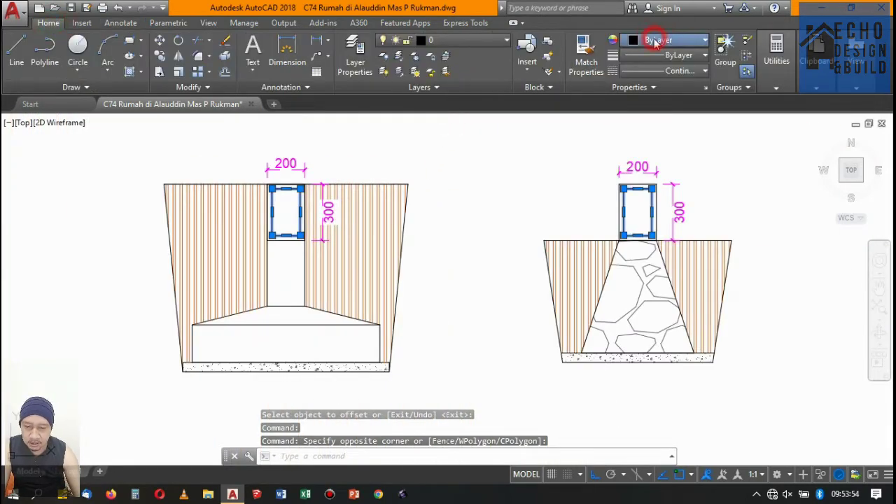
pyautogui.click(682, 173)
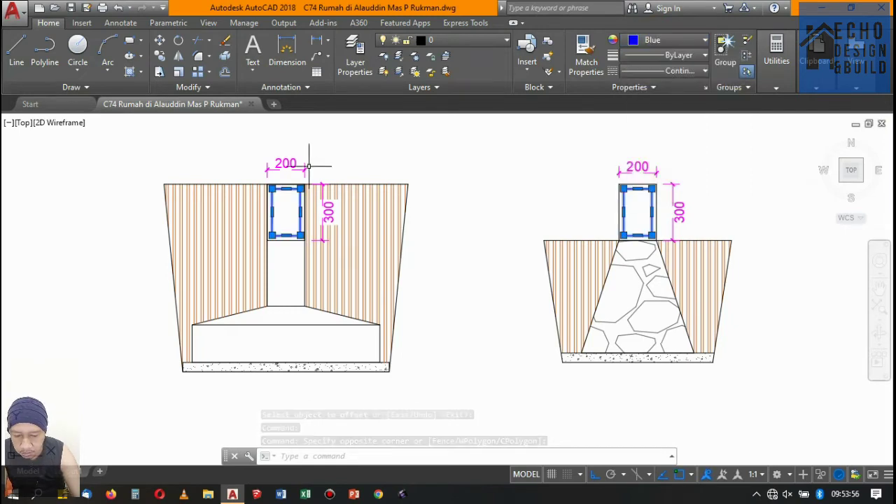
pyautogui.press('Escape')
pyautogui.scroll(5, 294, 186)
pyautogui.scroll(-10, 392, 210)
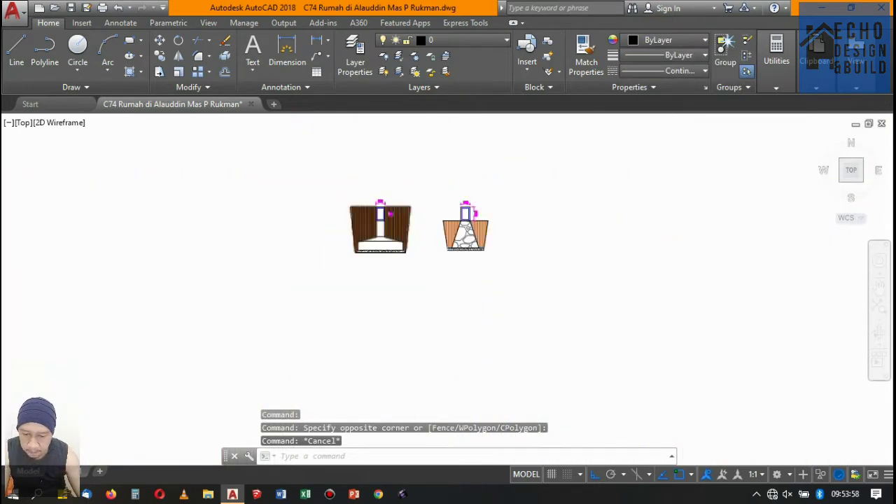
pyautogui.scroll(4, 400, 206)
pyautogui.scroll(-4, 529, 235)
pyautogui.scroll(4, 529, 236)
pyautogui.scroll(3, 500, 254)
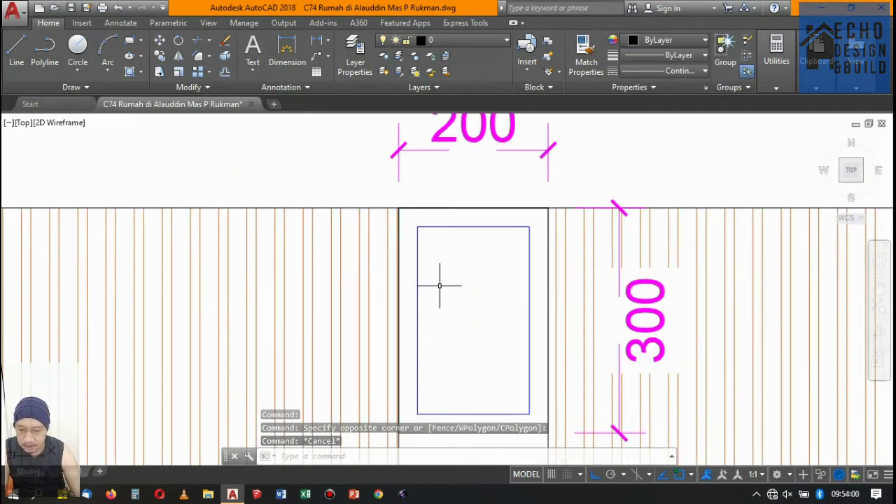
pyautogui.write('c')
pyautogui.press('Return')
# Draw a 0.006-radius bar circle in the column and match it to the blue inner rectangle.
pyautogui.scroll(2, 445, 252)
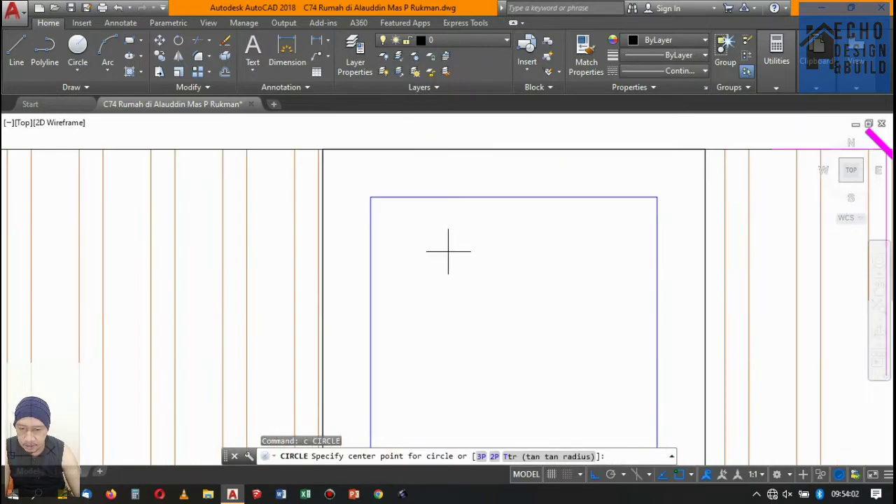
pyautogui.click(448, 251)
pyautogui.write('0.006')
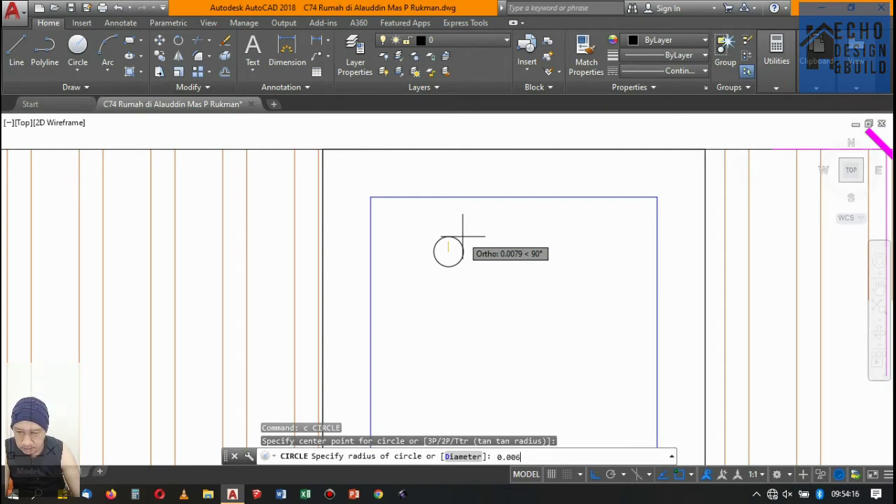
pyautogui.press('Return')
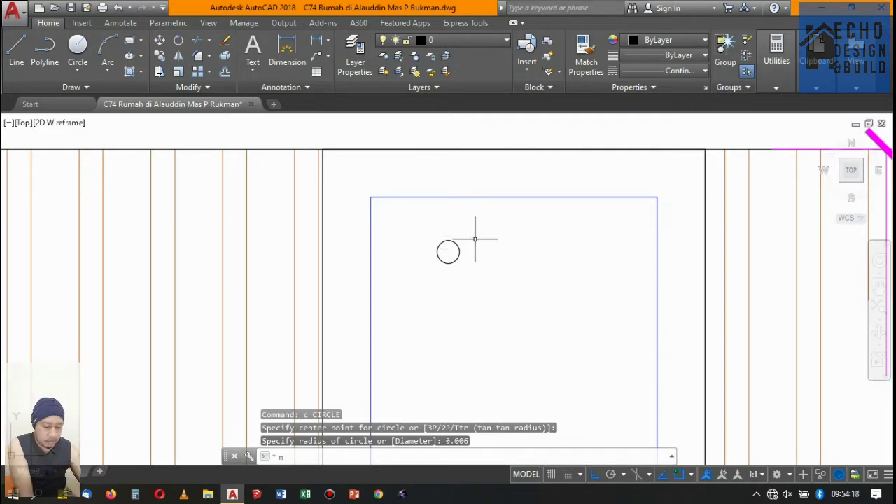
pyautogui.write('ma')
pyautogui.press('Return')
pyautogui.click(466, 197)
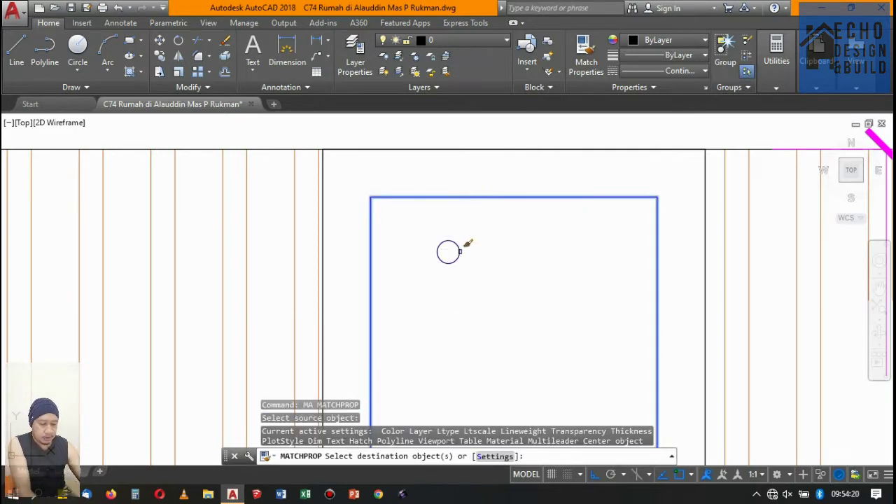
pyautogui.click(472, 268)
pyautogui.click(436, 222)
# Move the circle to the inner rectangle's top-left corner, then shift it down.
pyautogui.write('m')
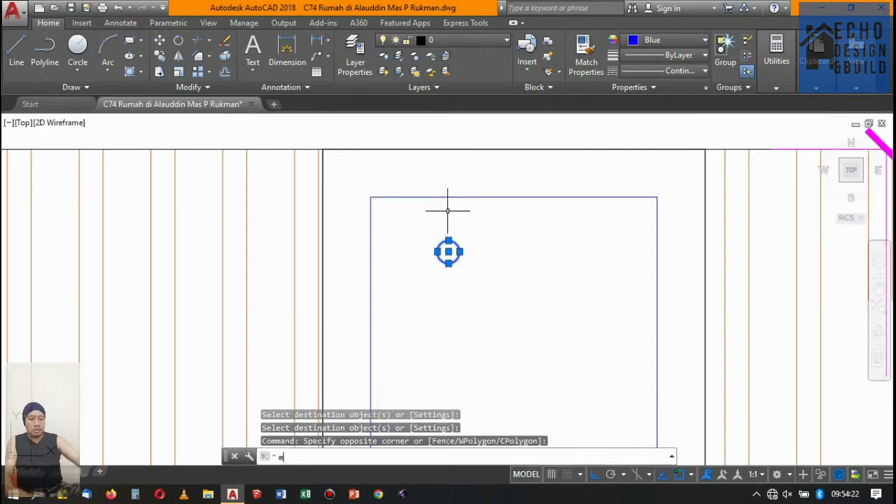
pyautogui.press('Return')
pyautogui.click(448, 252)
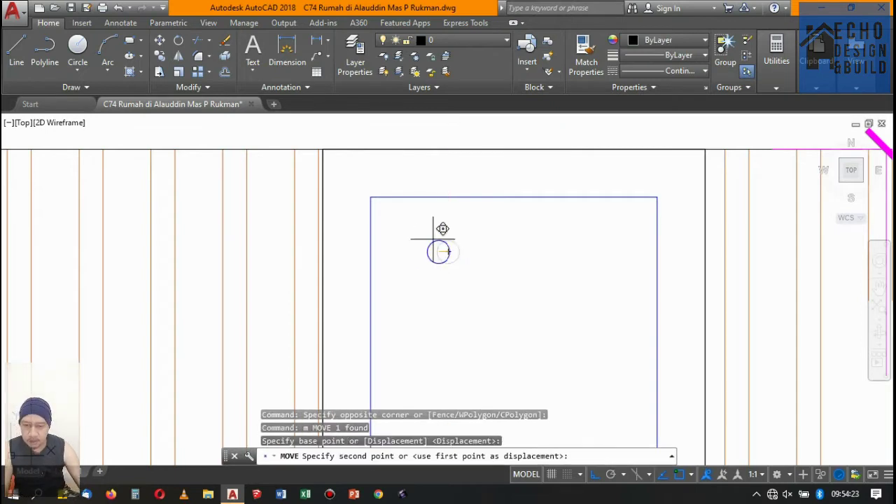
pyautogui.click(371, 197)
pyautogui.scroll(5, 371, 197)
pyautogui.click(401, 247)
pyautogui.click(389, 207)
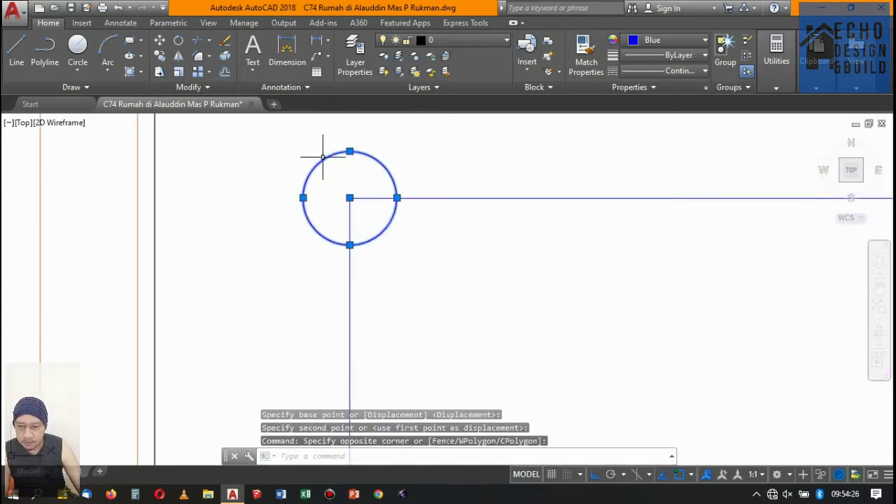
pyautogui.write('m')
pyautogui.press('Return')
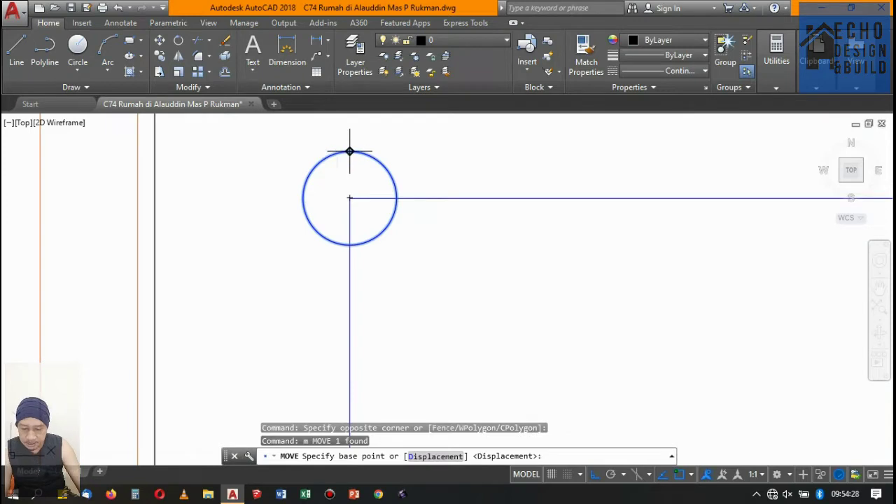
pyautogui.click(350, 151)
pyautogui.click(349, 188)
# Nudge the circle further down so it sits inside the corner.
pyautogui.click(346, 201)
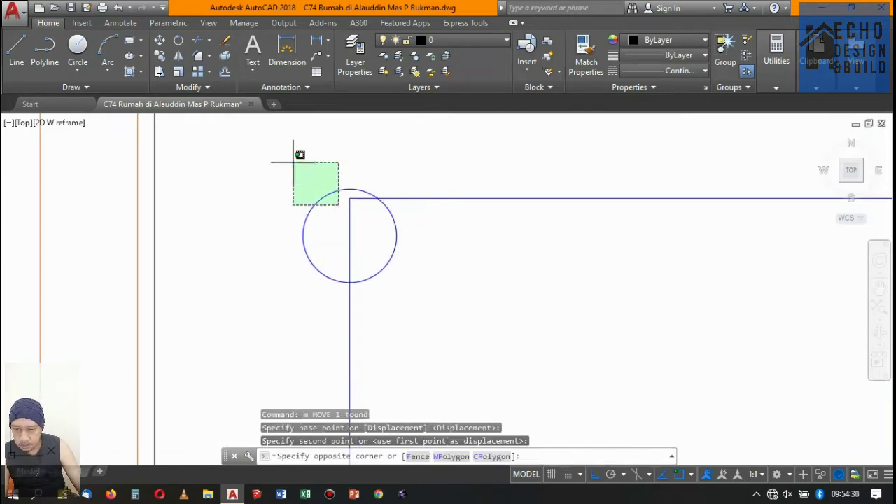
pyautogui.click(298, 155)
pyautogui.write('m')
pyautogui.press('Return')
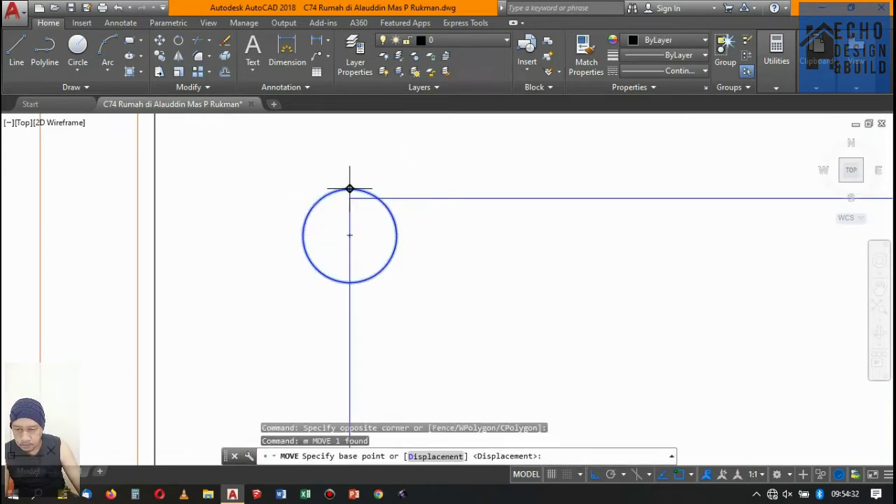
pyautogui.click(351, 188)
pyautogui.click(351, 198)
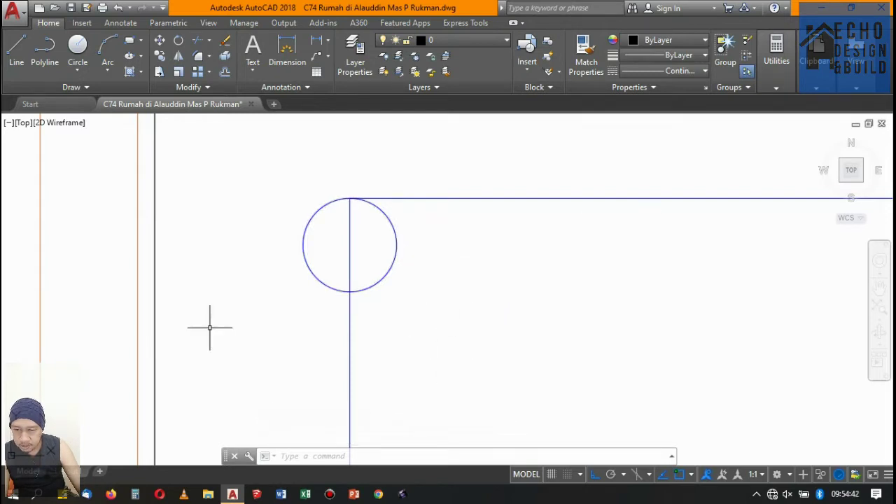
# Move the circle sideways so its edge rests on the inner rectangle's vertical line.
pyautogui.scroll(2, 410, 233)
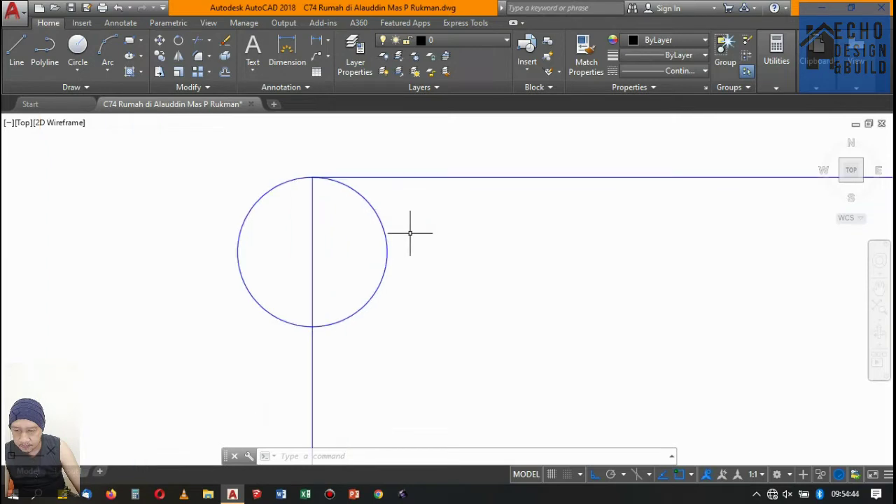
pyautogui.click(343, 203)
pyautogui.write('m')
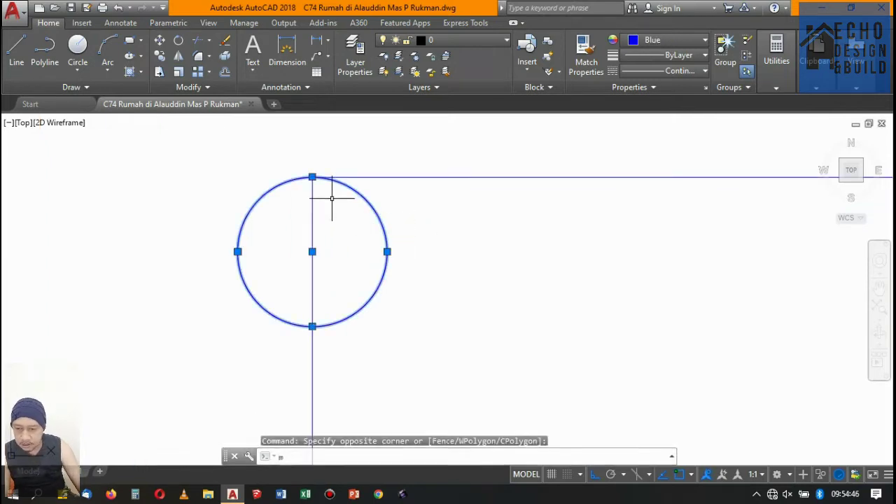
pyautogui.press('Return')
pyautogui.click(238, 251)
pyautogui.click(317, 242)
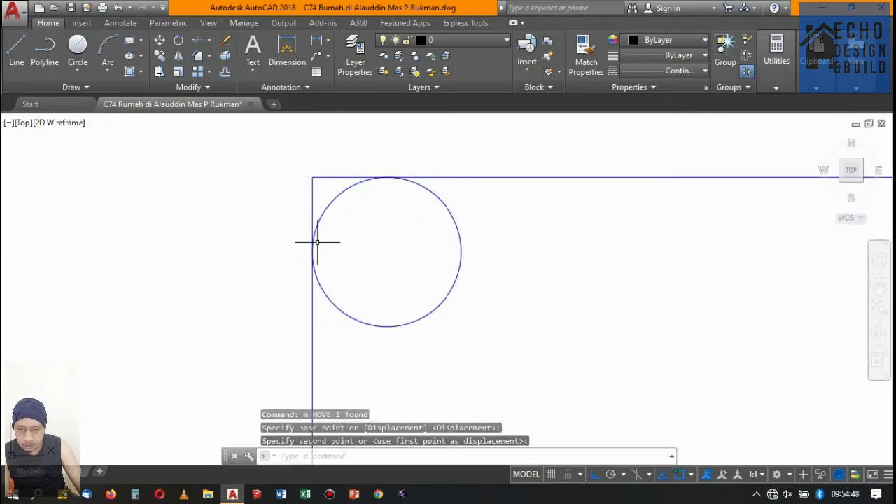
pyautogui.scroll(-3, 337, 249)
pyautogui.scroll(-2, 360, 256)
pyautogui.scroll(3, 364, 263)
pyautogui.click(364, 254)
pyautogui.click(302, 172)
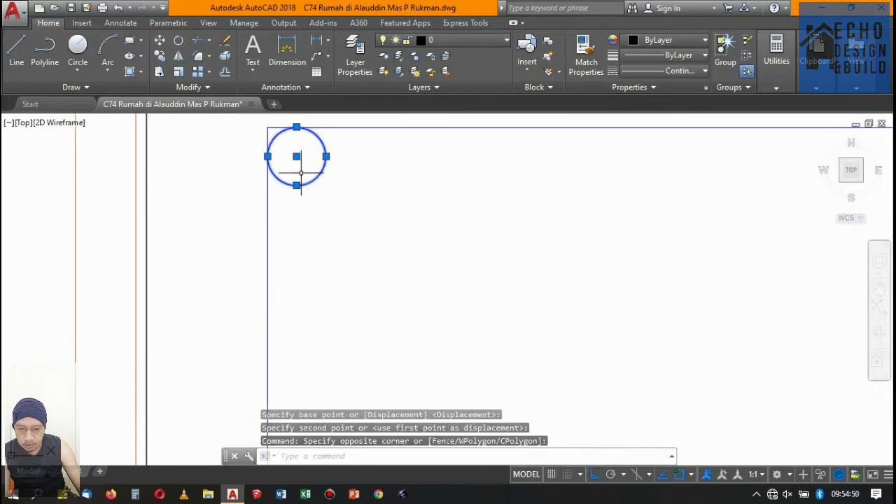
pyautogui.scroll(-3, 329, 183)
pyautogui.scroll(-3, 374, 192)
pyautogui.scroll(3, 420, 273)
pyautogui.scroll(2, 393, 259)
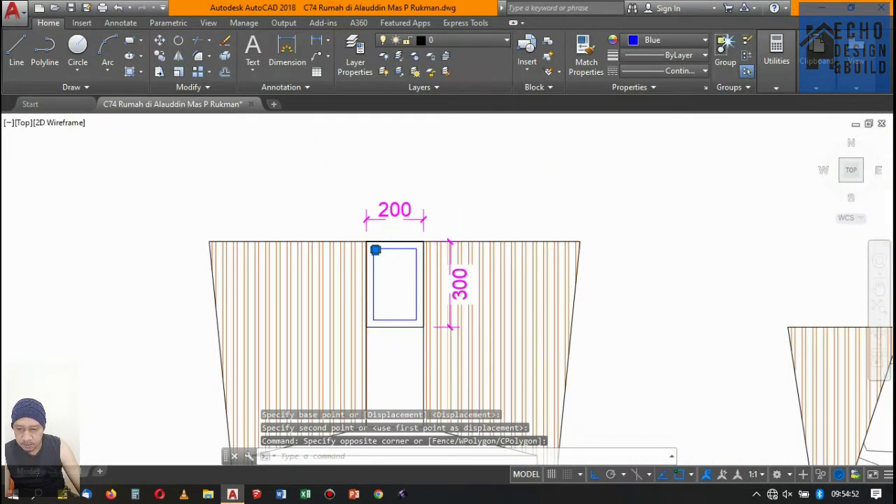
pyautogui.scroll(3, 400, 259)
# Mirror the corner bar circle to the stirrup's right corner, keeping the original.
pyautogui.write('mi')
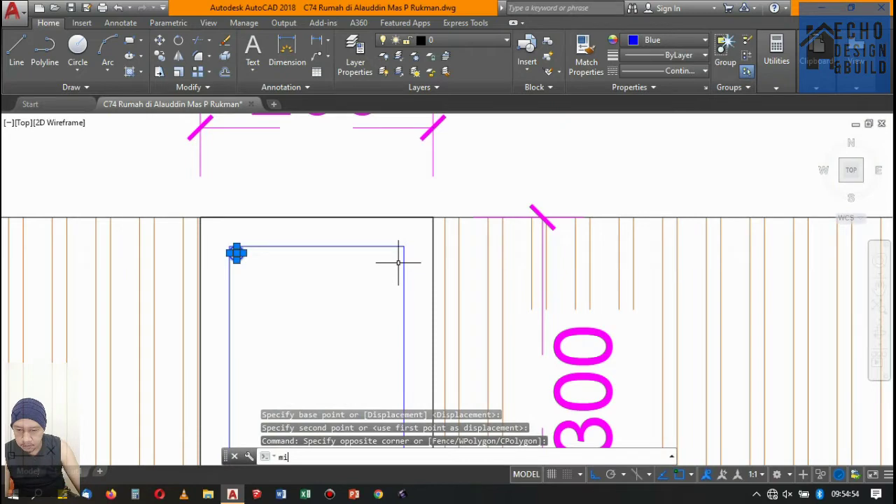
pyautogui.press('Return')
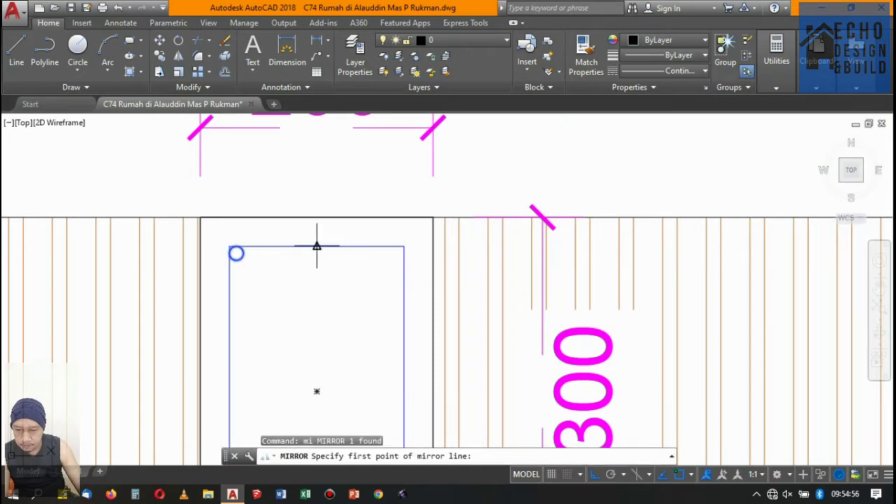
pyautogui.click(316, 246)
pyautogui.scroll(-3, 326, 242)
pyautogui.scroll(3, 325, 313)
pyautogui.click(326, 305)
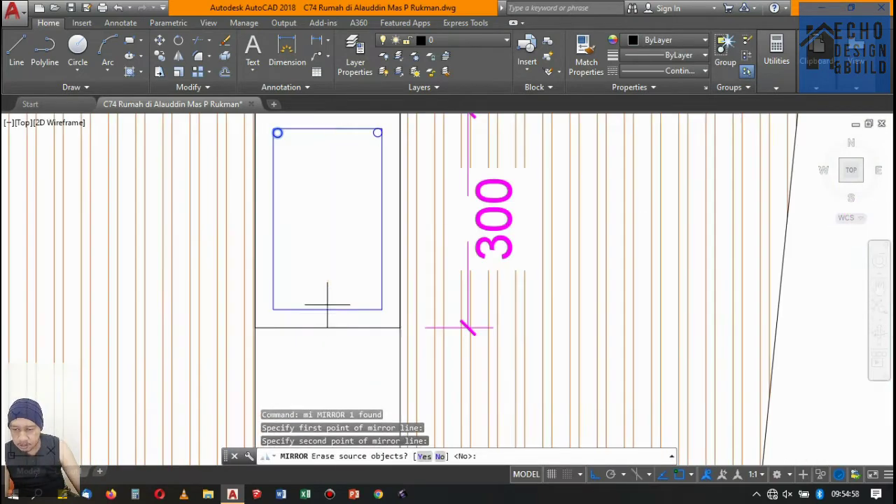
pyautogui.press('Return')
pyautogui.scroll(-4, 355, 259)
pyautogui.scroll(4, 336, 193)
pyautogui.scroll(3, 322, 300)
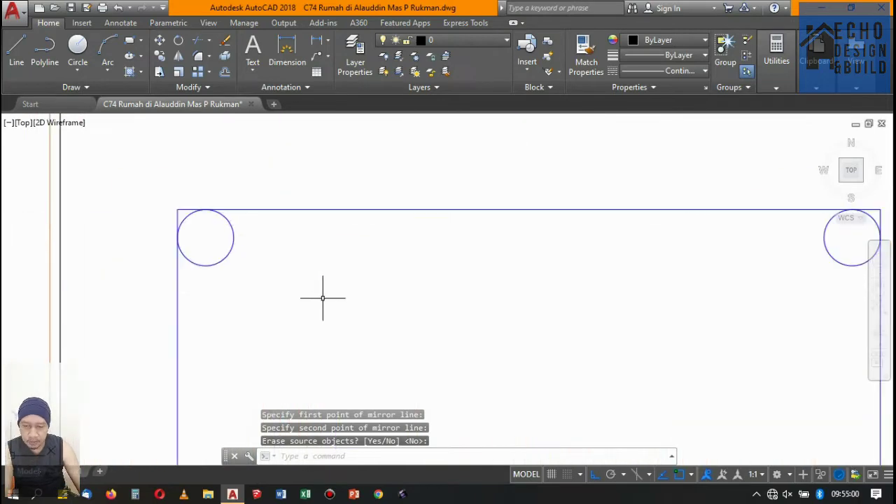
# Copy the top-left bar circle to the middle of the stirrup's top edge.
pyautogui.click(233, 250)
pyautogui.click(232, 245)
pyautogui.write('co')
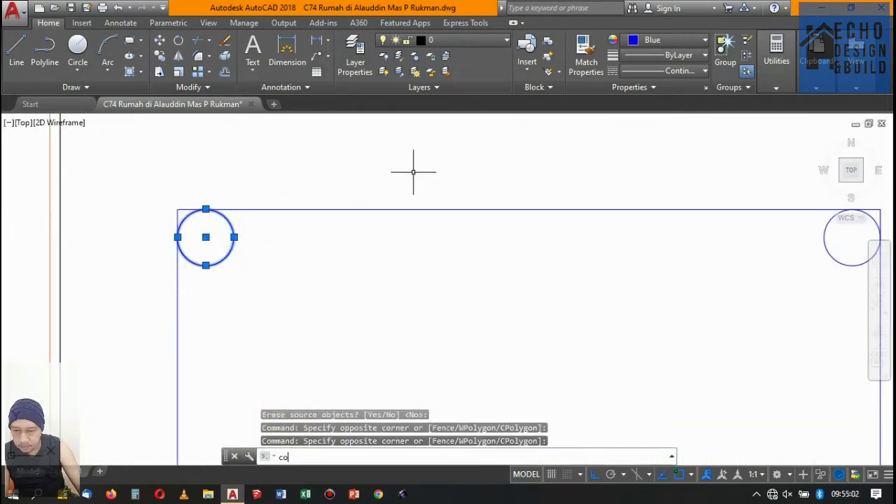
pyautogui.press('Return')
pyautogui.click(206, 209)
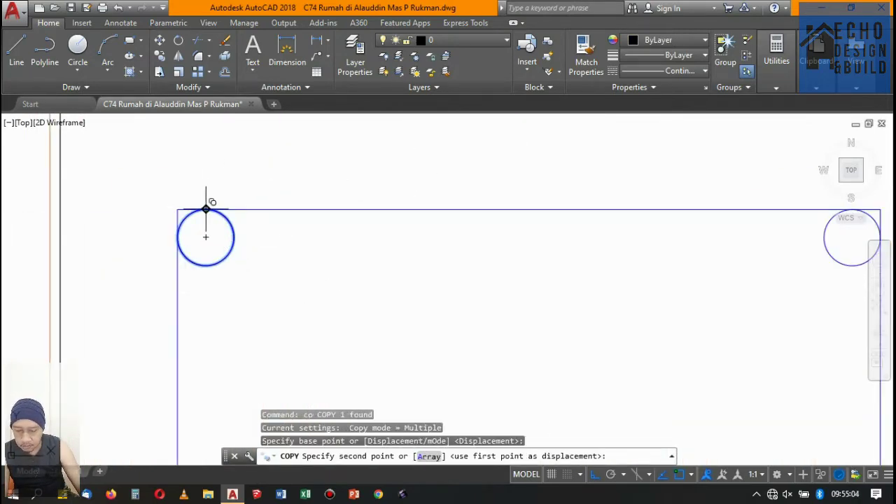
pyautogui.click(529, 208)
pyautogui.scroll(-6, 480, 259)
pyautogui.press('Return')
pyautogui.scroll(2, 574, 252)
pyautogui.scroll(2, 574, 252)
# Mirror the three top bar circles about the rectangle's mid-height onto the bottom edge.
pyautogui.click(575, 255)
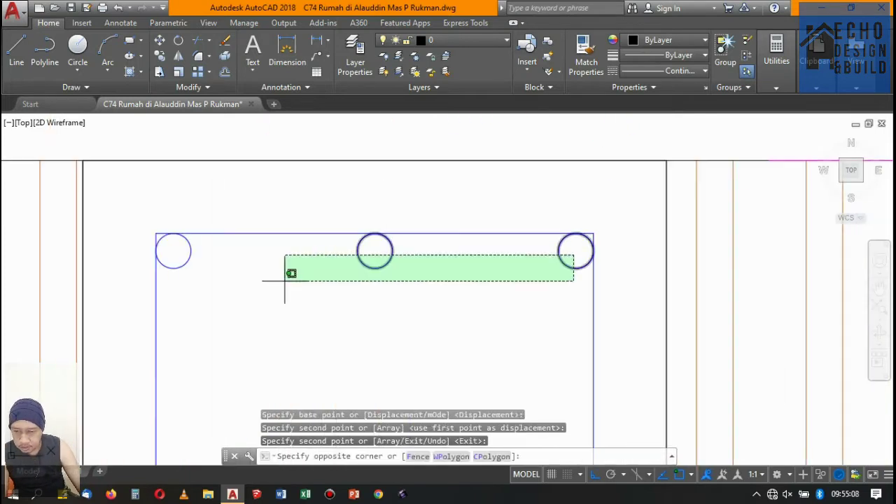
pyautogui.click(169, 283)
pyautogui.scroll(-6, 308, 231)
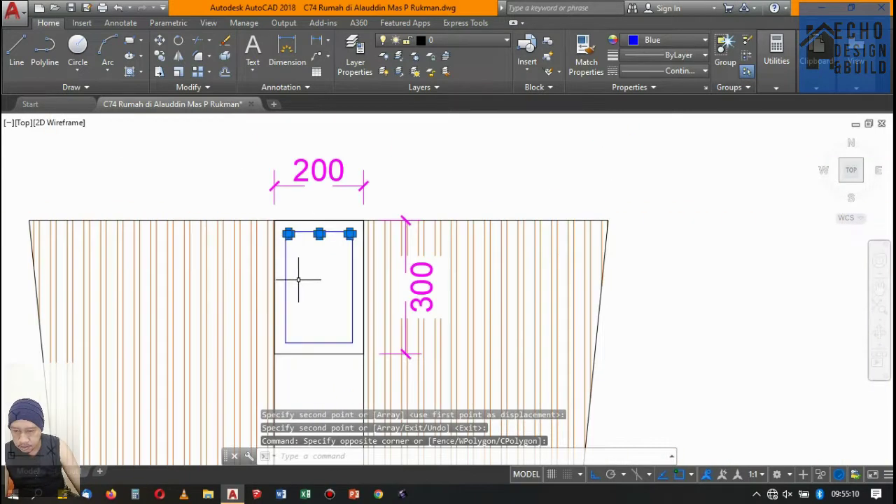
pyautogui.write('m')
pyautogui.write('MI')
pyautogui.press('Return')
pyautogui.click(285, 287)
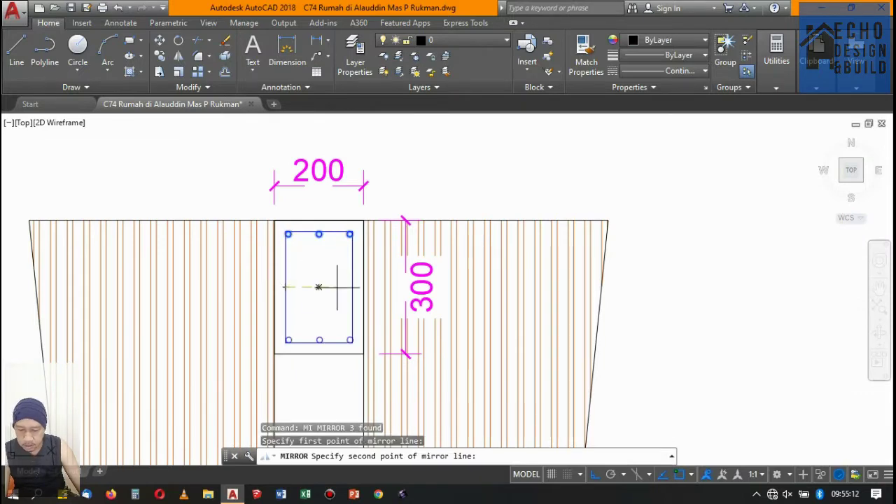
pyautogui.click(352, 287)
pyautogui.press('Return')
pyautogui.scroll(1, 350, 310)
pyautogui.scroll(-4, 358, 302)
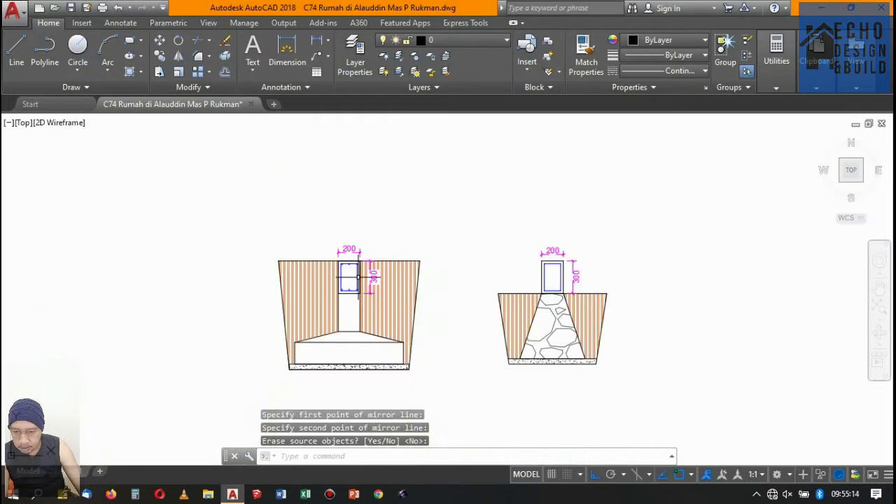
pyautogui.scroll(2, 158, 337)
pyautogui.scroll(3, 242, 250)
pyautogui.scroll(-2, 267, 242)
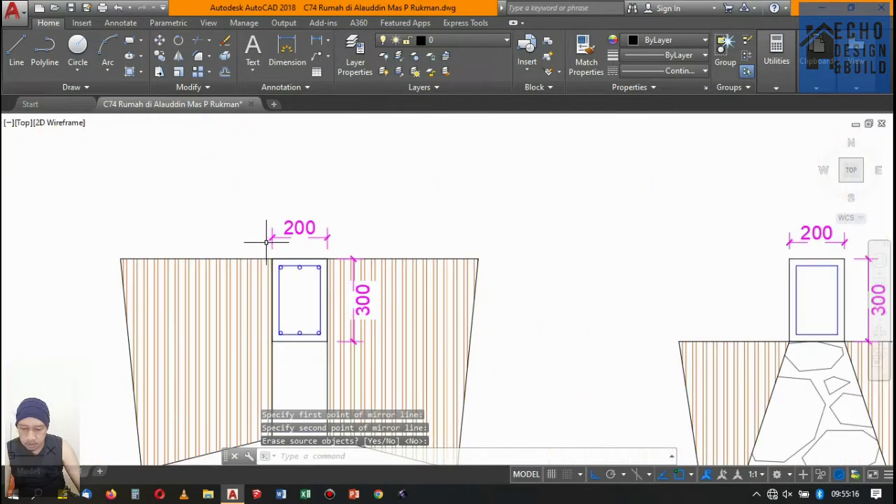
pyautogui.scroll(3, 314, 333)
# Draw a diagonal hook line ending at the corner bar circle's centre.
pyautogui.write('l')
pyautogui.press('Return')
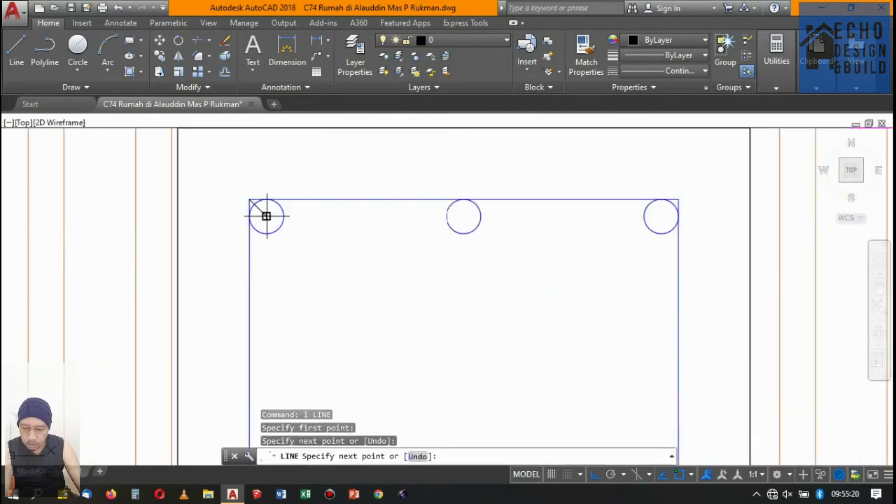
pyautogui.click(266, 217)
pyautogui.press('Return')
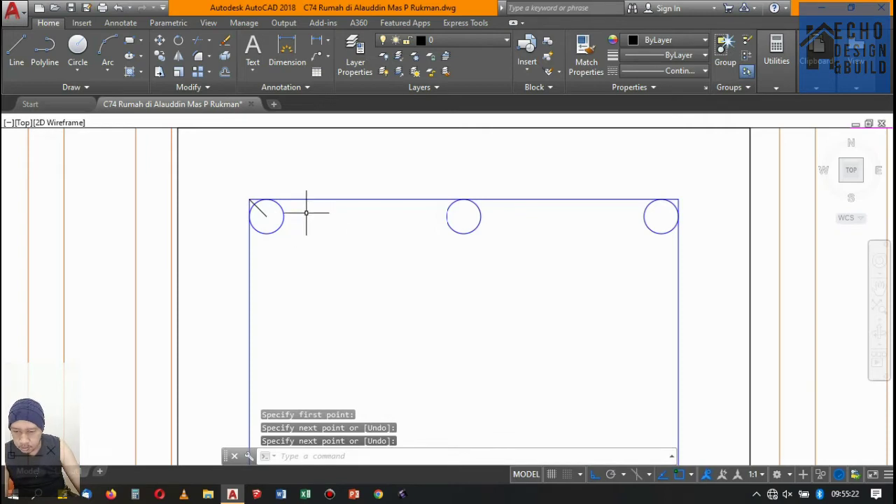
pyautogui.scroll(3, 306, 213)
pyautogui.scroll(-3, 305, 247)
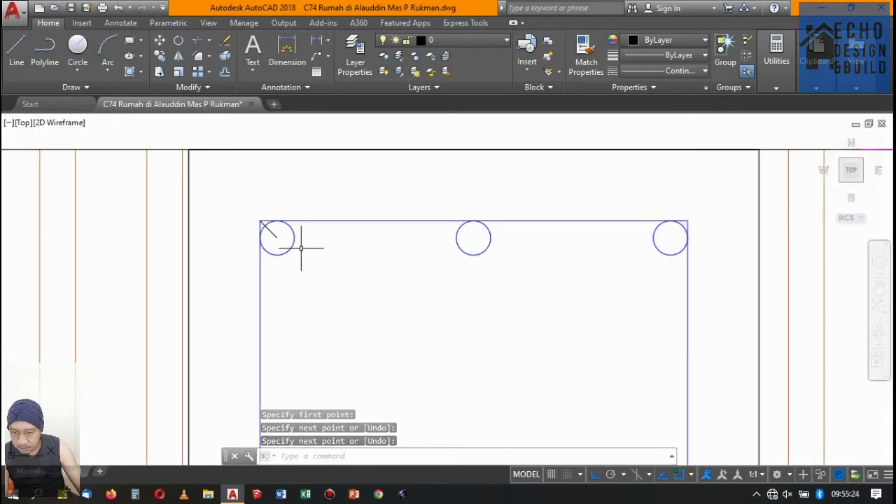
# Extend the diagonal hook line to the circle's far edge.
pyautogui.write('ex')
pyautogui.press('Return')
pyautogui.press('Return')
pyautogui.click(274, 235)
pyautogui.click(291, 243)
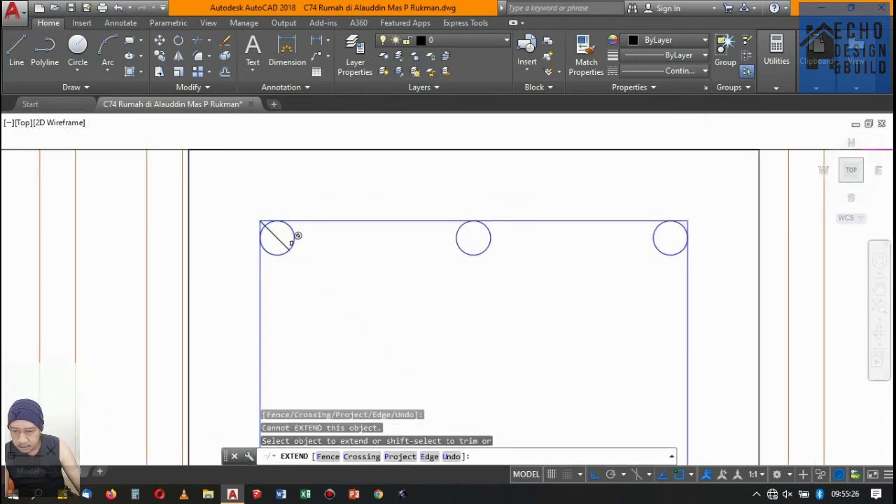
pyautogui.press('Return')
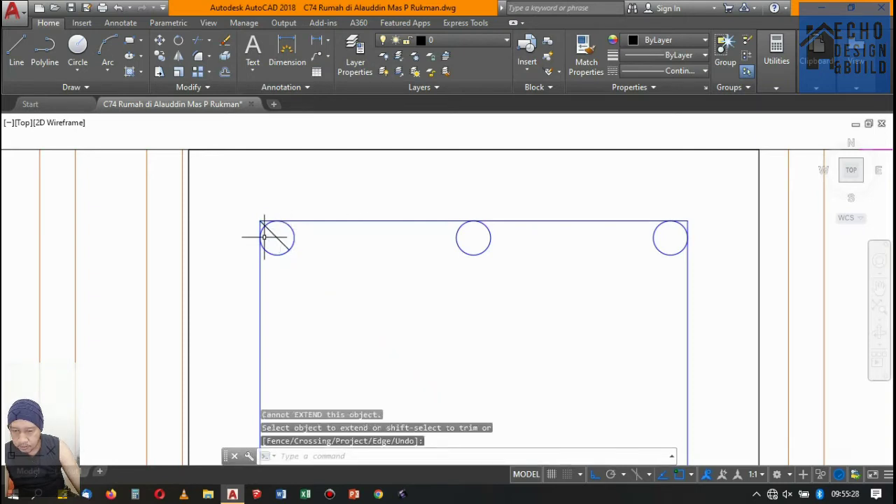
# Move the diagonal hook line beside the corner bar.
pyautogui.press('Return')
pyautogui.click(275, 233)
pyautogui.press('Return')
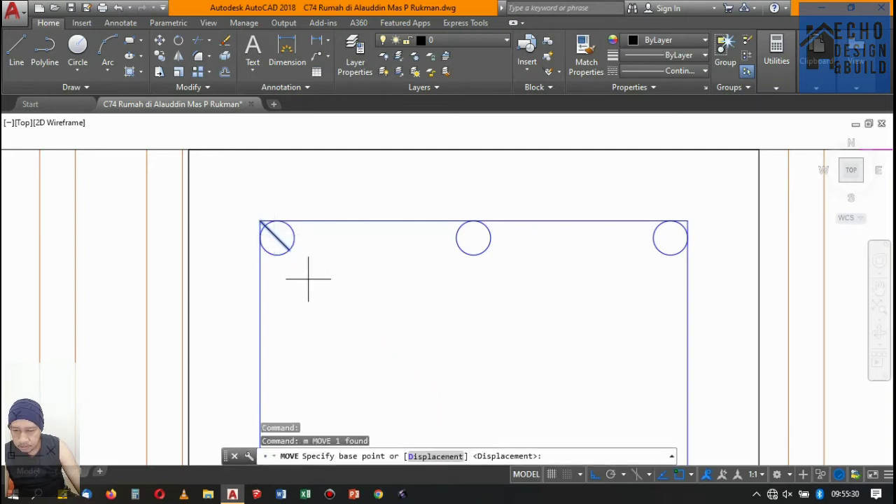
pyautogui.click(311, 279)
pyautogui.click(344, 278)
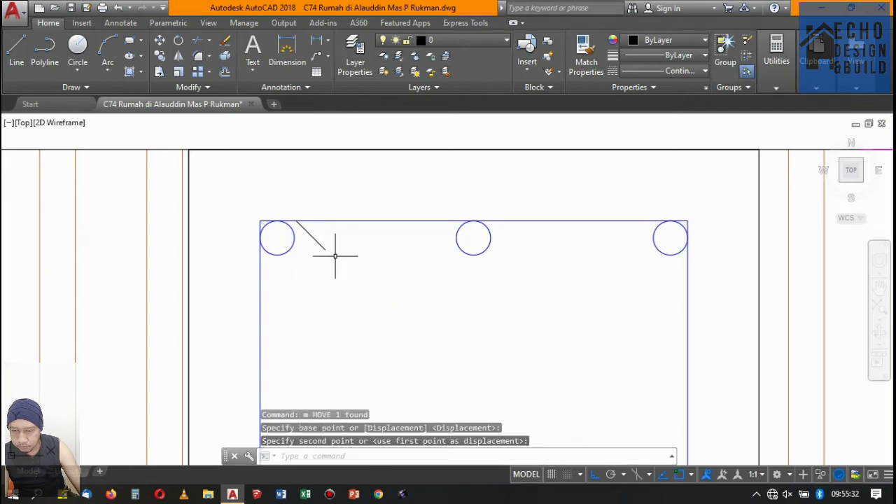
# Mirror the hook line through the corner bar, keeping the original.
pyautogui.click(321, 239)
pyautogui.write('mi')
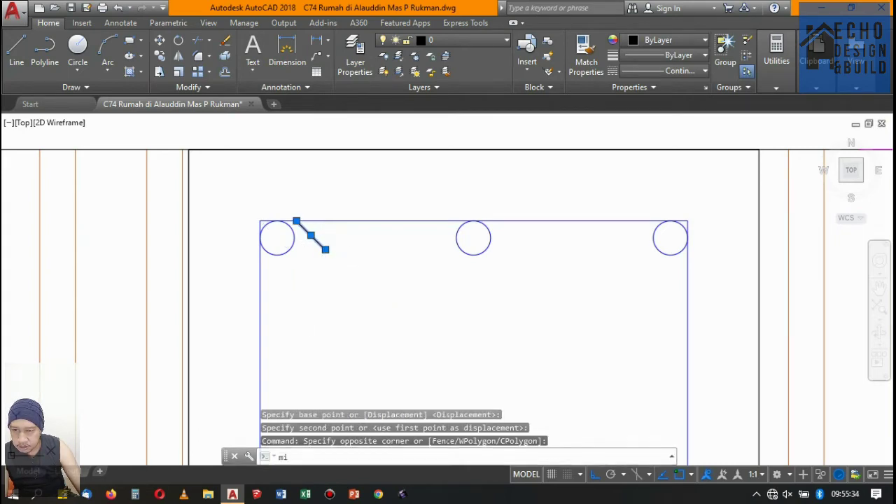
pyautogui.press('Return')
pyautogui.click(277, 238)
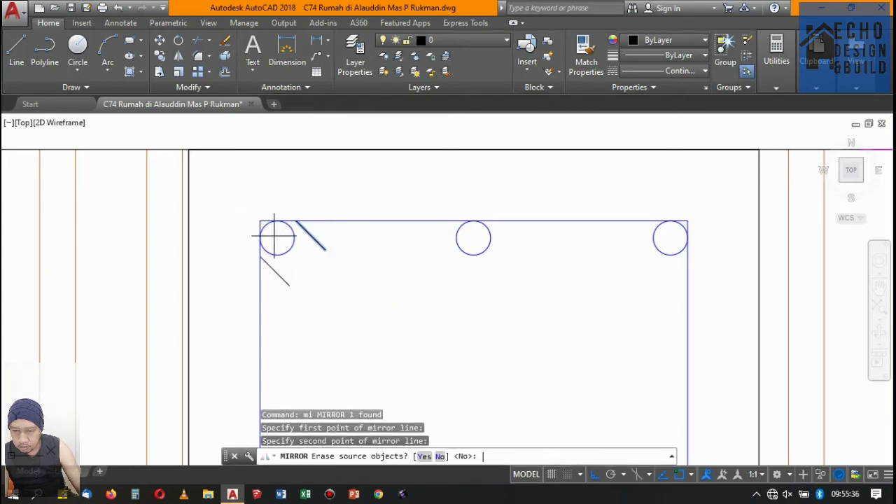
pyautogui.press('Return')
pyautogui.write('ma')
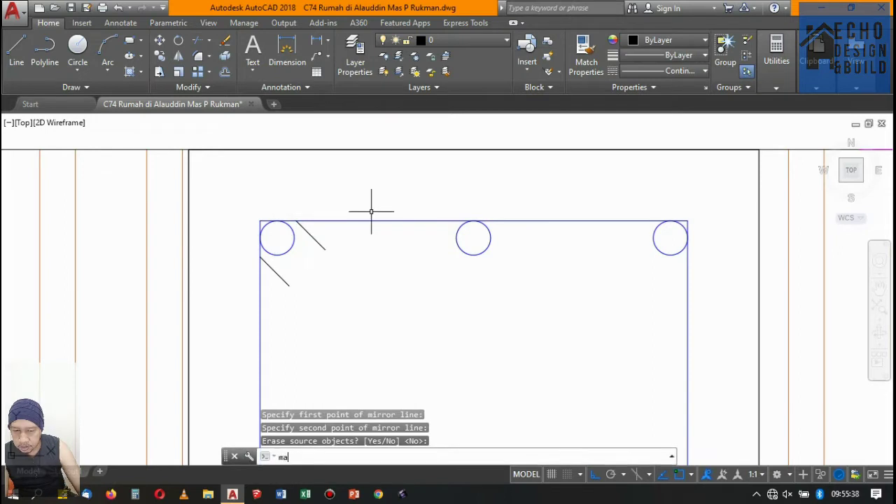
# Match the hook lines' properties to the stirrup rectangle.
pyautogui.press('Return')
pyautogui.click(348, 221)
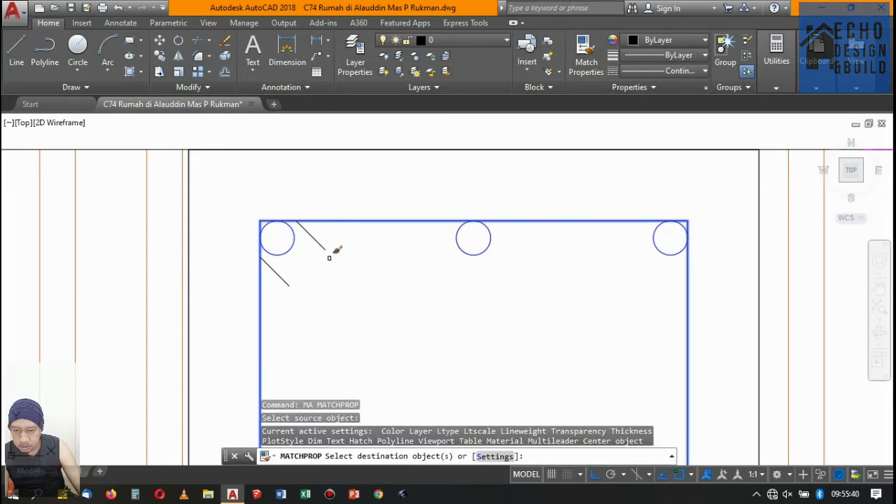
pyautogui.click(315, 257)
pyautogui.click(316, 293)
pyautogui.click(299, 263)
pyautogui.press('Return')
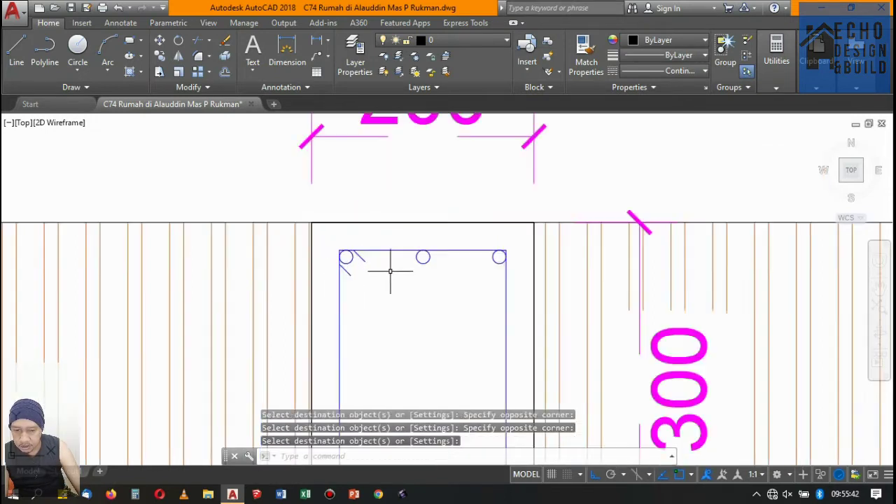
pyautogui.scroll(3, 364, 269)
# Select the corner bar and its hook lines.
pyautogui.click(360, 275)
pyautogui.click(273, 233)
pyautogui.click(356, 318)
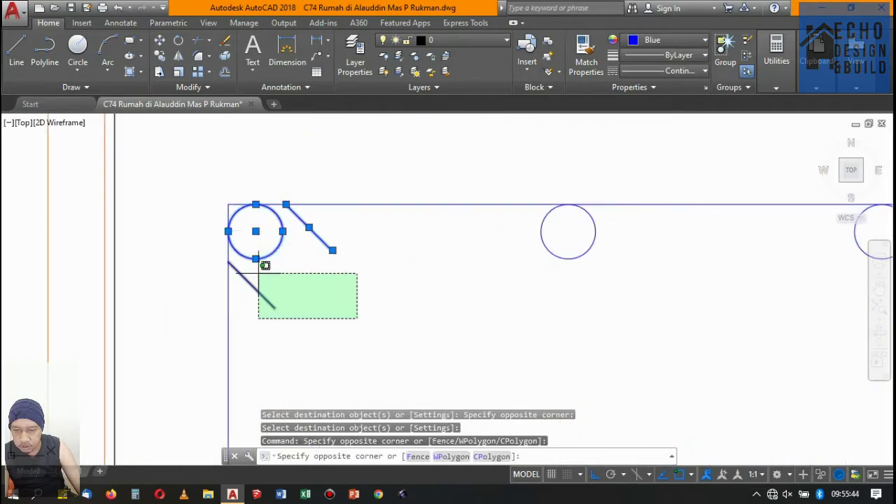
pyautogui.click(259, 253)
pyautogui.scroll(-5, 333, 245)
pyautogui.scroll(4, 471, 242)
# Window-select the top and bottom reinforcement circles of the left column.
pyautogui.click(459, 259)
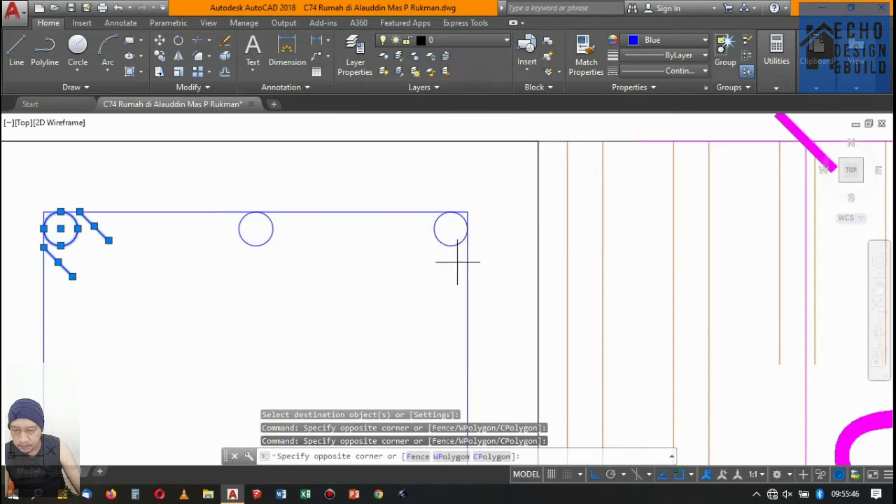
pyautogui.click(217, 244)
pyautogui.scroll(-5, 494, 216)
pyautogui.scroll(4, 468, 301)
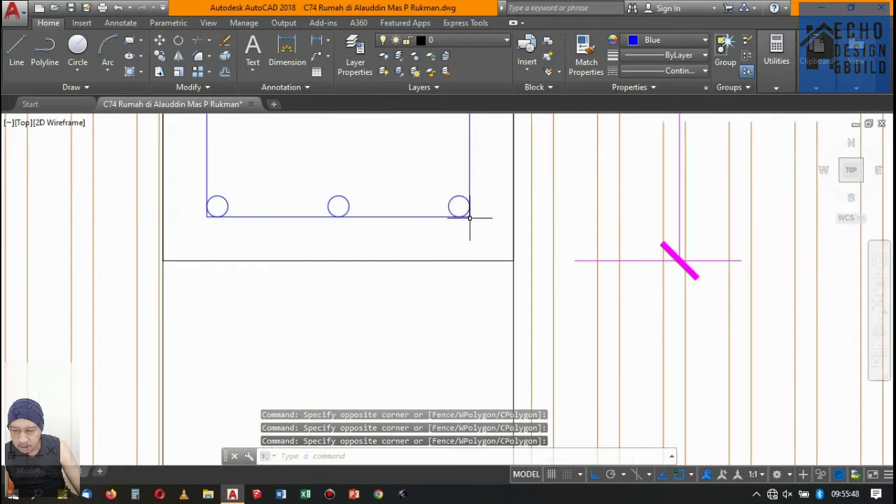
pyautogui.scroll(3, 464, 210)
pyautogui.click(456, 200)
pyautogui.scroll(-4, 428, 199)
pyautogui.click(291, 176)
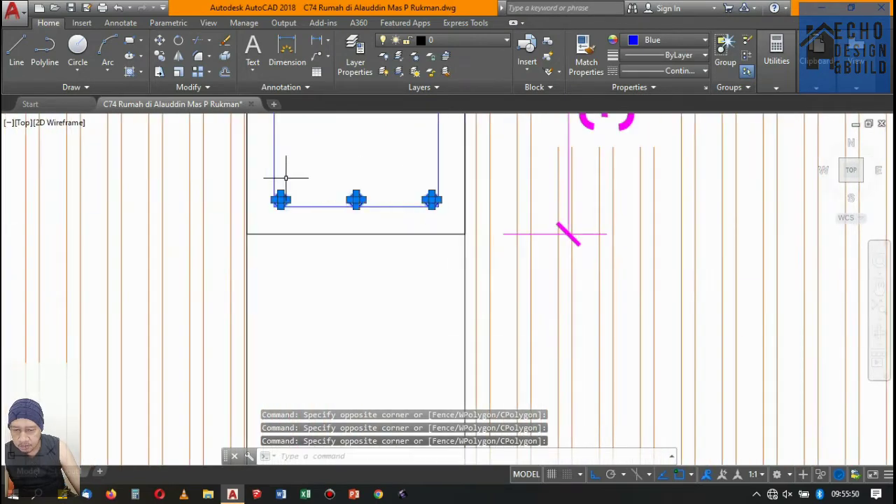
pyautogui.scroll(-3, 394, 278)
# Copy the six bar circles and hook lines from the left column's top-left corner to the right column's.
pyautogui.click(160, 56)
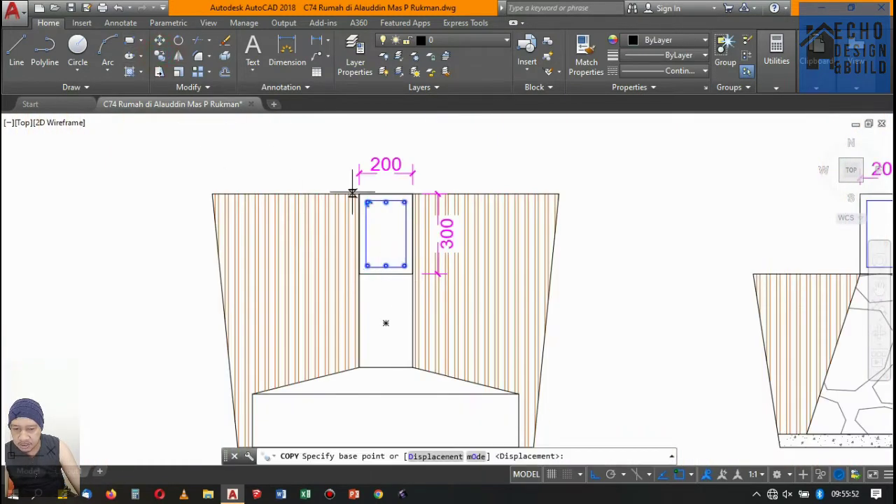
pyautogui.scroll(3, 360, 200)
pyautogui.scroll(2, 397, 216)
pyautogui.click(410, 221)
pyautogui.scroll(-2, 280, 224)
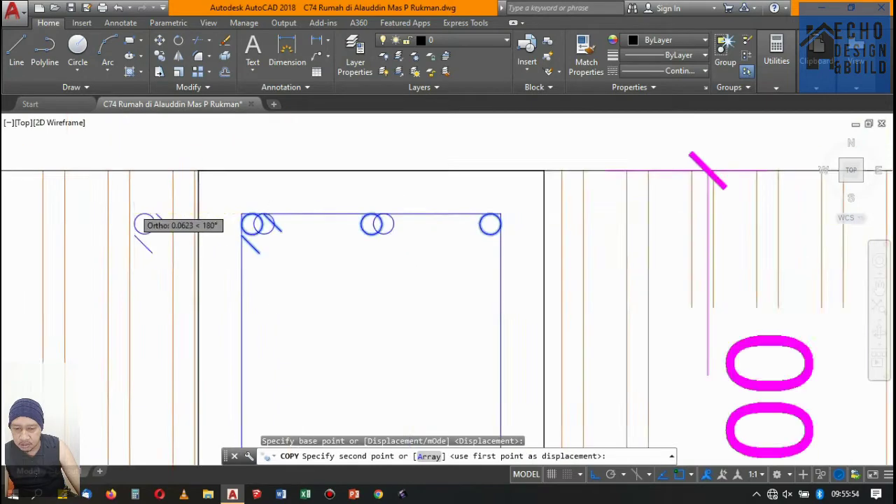
pyautogui.scroll(-2, 245, 224)
pyautogui.scroll(3, 466, 205)
pyautogui.scroll(2, 660, 189)
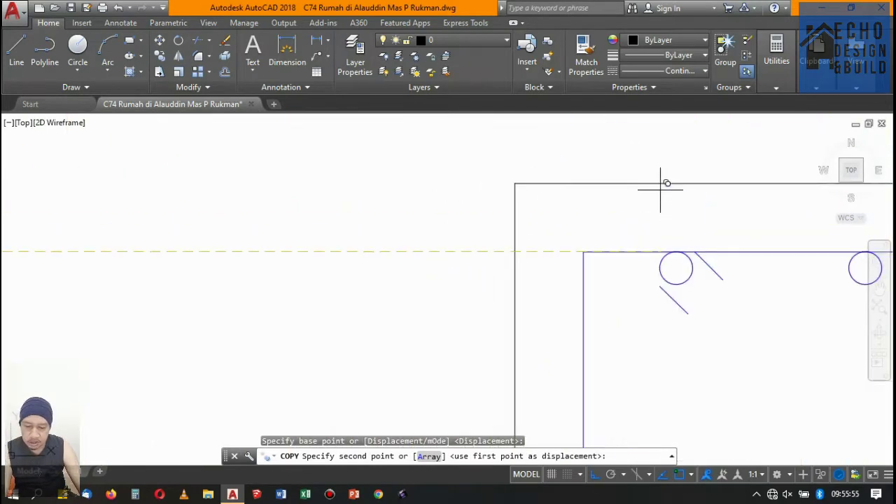
pyautogui.click(584, 252)
pyautogui.scroll(-3, 584, 252)
pyautogui.scroll(-4, 427, 210)
pyautogui.press('Return')
pyautogui.scroll(3, 490, 210)
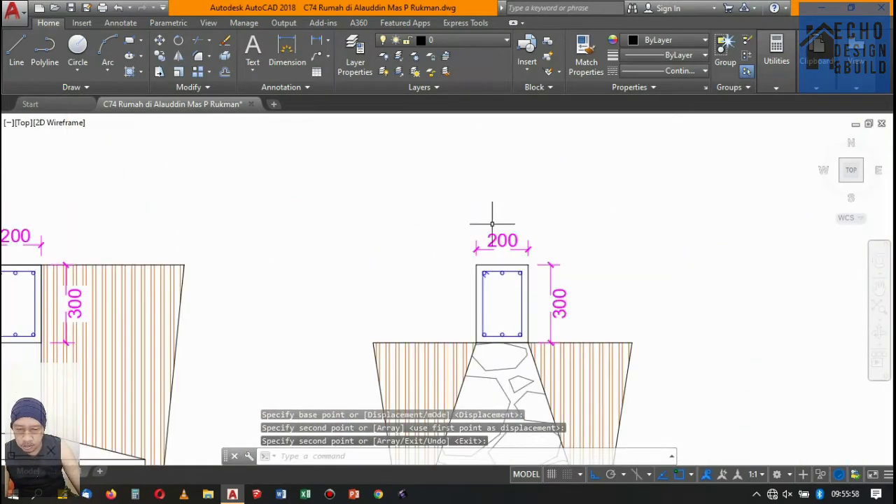
pyautogui.scroll(-4, 504, 241)
pyautogui.scroll(-3, 501, 269)
pyautogui.scroll(-4, 486, 280)
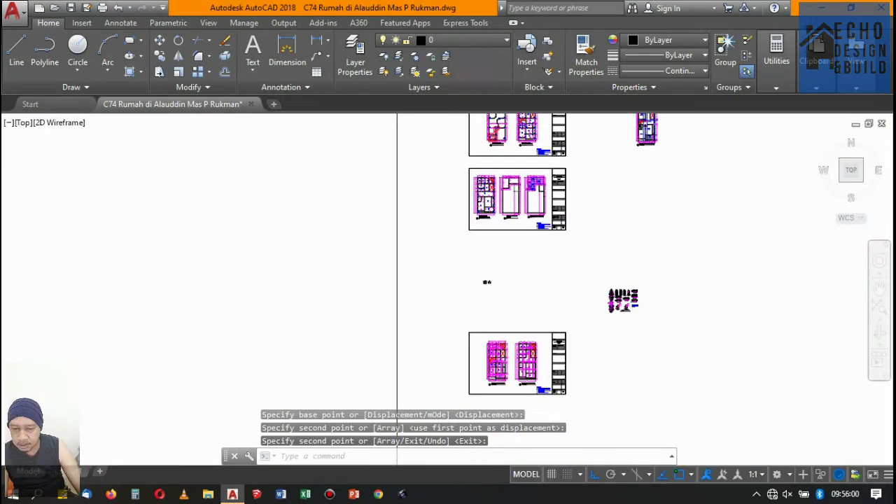
# Window-select the KETERANGAN notes and copy them, Ortho off, beside sheet 12's title block.
pyautogui.scroll(5, 397, 280)
pyautogui.scroll(3, 330, 259)
pyautogui.scroll(-3, 329, 260)
pyautogui.scroll(-2, 435, 210)
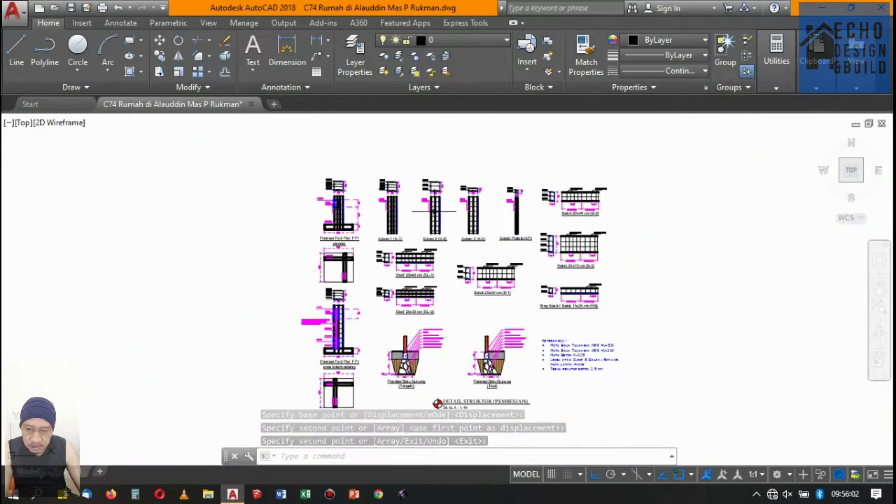
pyautogui.scroll(2, 344, 136)
pyautogui.scroll(3, 337, 161)
pyautogui.scroll(2, 350, 187)
pyautogui.scroll(-1, 282, 185)
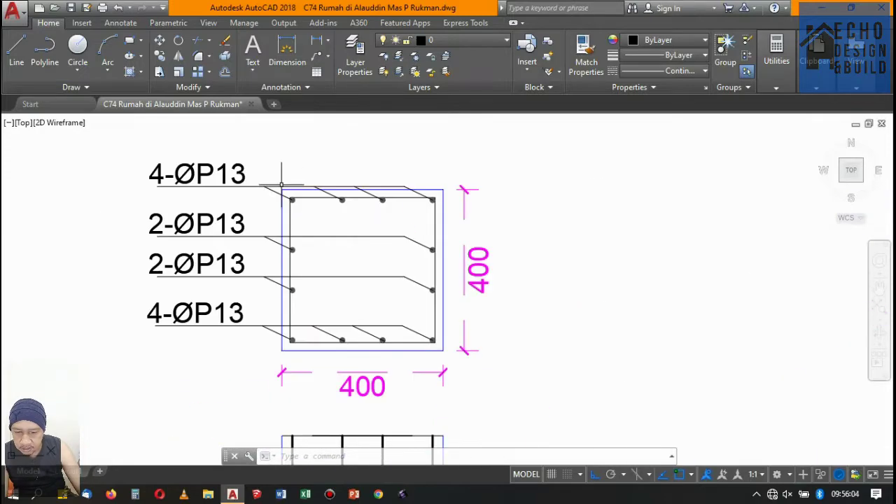
pyautogui.scroll(-3, 282, 185)
pyautogui.scroll(4, 406, 189)
pyautogui.scroll(-2, 427, 188)
pyautogui.scroll(2, 449, 202)
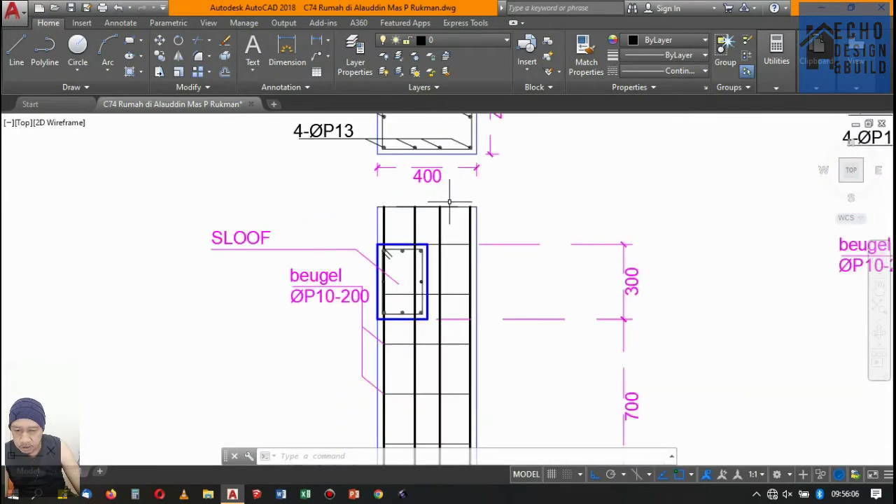
pyautogui.scroll(-3, 450, 202)
pyautogui.scroll(3, 456, 147)
pyautogui.scroll(-2, 476, 154)
pyautogui.scroll(2, 486, 150)
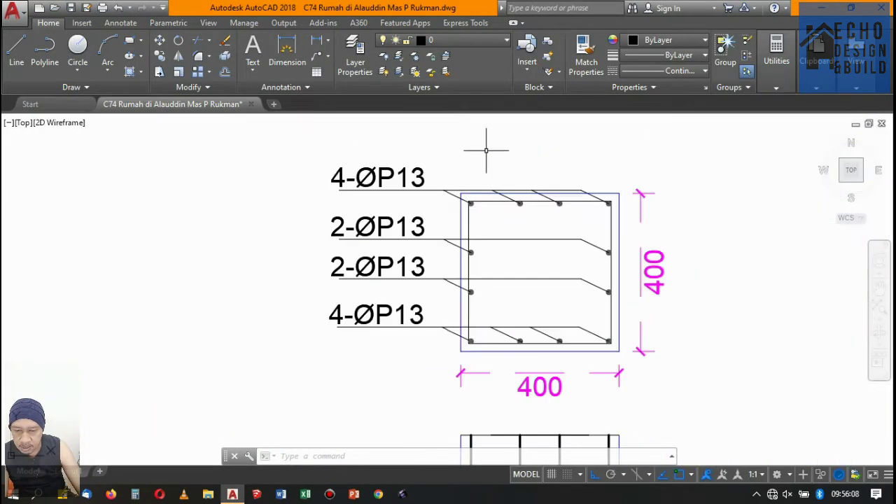
pyautogui.scroll(-2, 486, 150)
pyautogui.scroll(-3, 533, 203)
pyautogui.scroll(3, 631, 207)
pyautogui.scroll(-3, 665, 205)
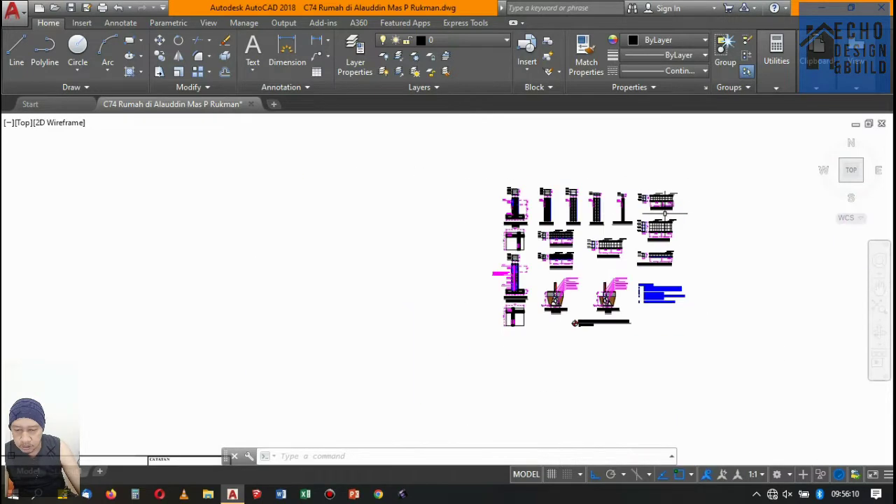
pyautogui.scroll(-2, 666, 210)
pyautogui.scroll(3, 690, 266)
pyautogui.scroll(3, 624, 290)
pyautogui.click(624, 289)
pyautogui.click(593, 238)
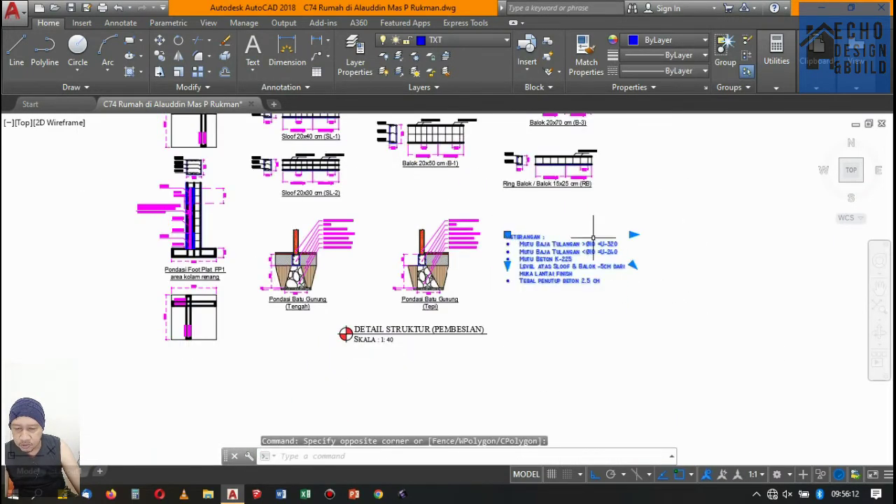
pyautogui.write('co')
pyautogui.press('Return')
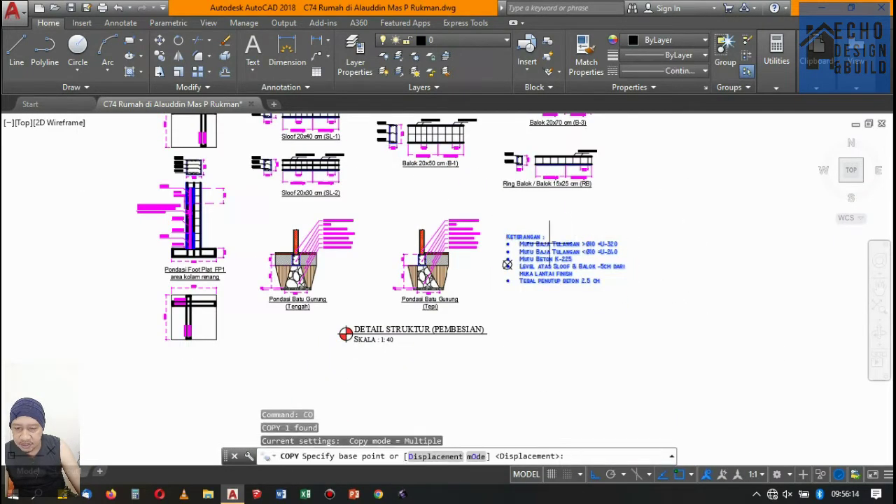
pyautogui.click(507, 264)
pyautogui.scroll(-4, 616, 278)
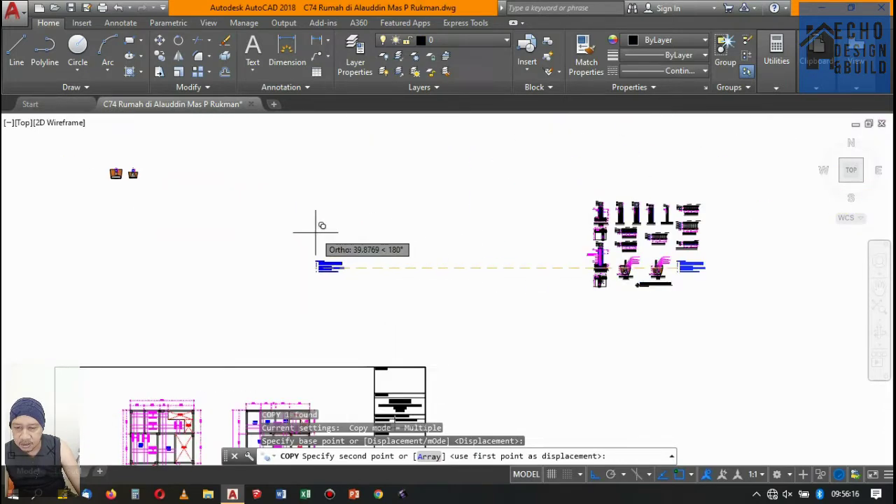
pyautogui.moveTo(357, 226); pyautogui.dragTo(497, 250, button='middle')
pyautogui.scroll(2, 493, 252)
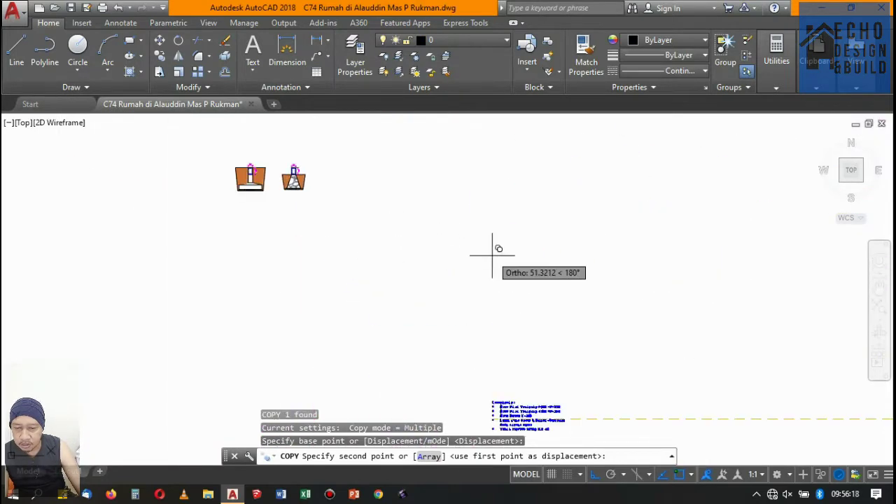
pyautogui.press('F8')
pyautogui.click(460, 254)
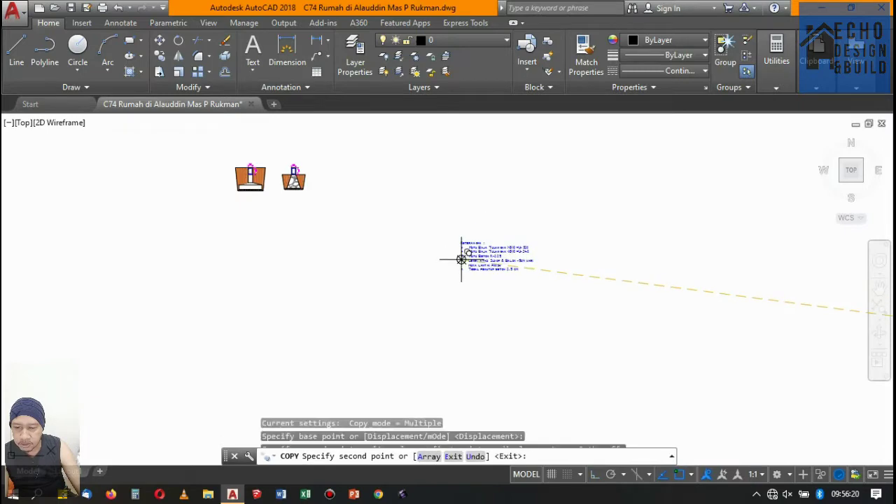
pyautogui.scroll(4, 490, 248)
pyautogui.press('Return')
pyautogui.scroll(2, 580, 236)
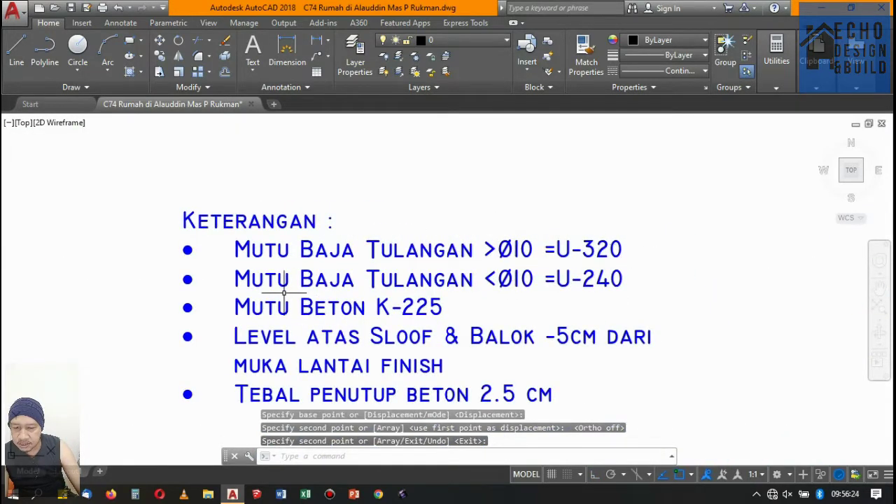
pyautogui.scroll(-4, 600, 294)
pyautogui.scroll(4, 553, 287)
pyautogui.scroll(-3, 476, 284)
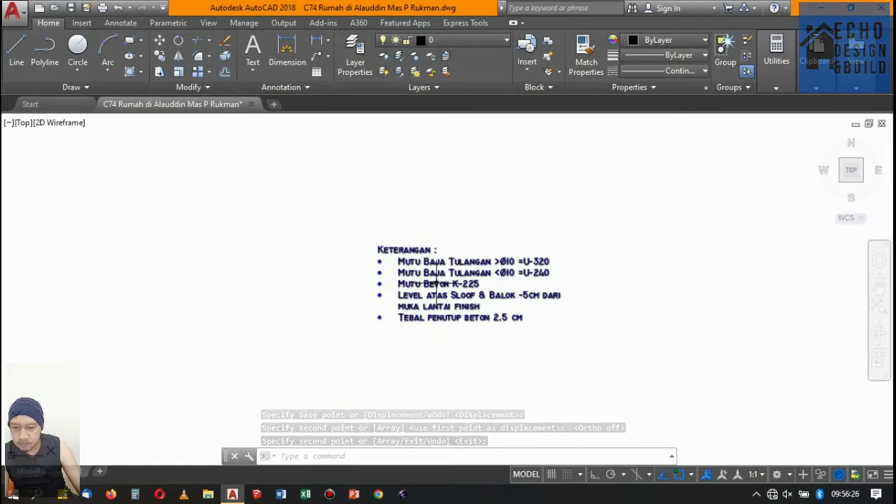
pyautogui.scroll(3, 436, 284)
pyautogui.scroll(2, 462, 291)
pyautogui.scroll(-5, 474, 296)
pyautogui.scroll(5, 410, 271)
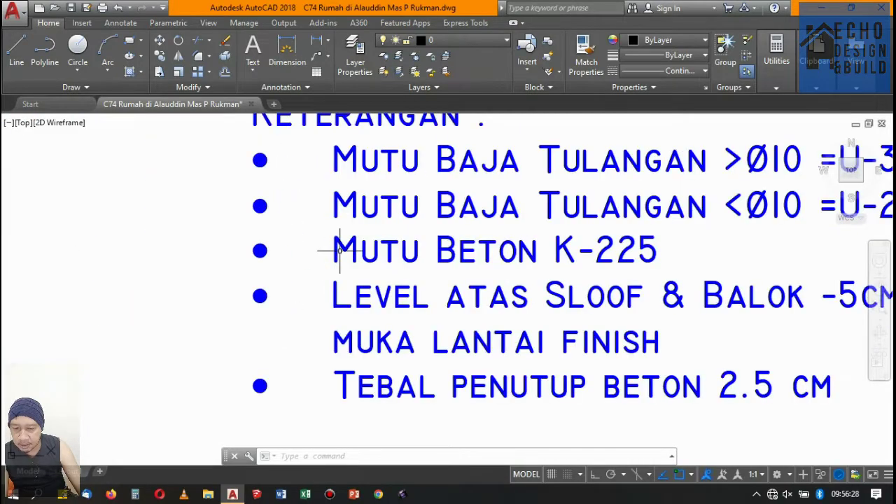
pyautogui.scroll(-5, 340, 250)
pyautogui.scroll(4, 371, 260)
pyautogui.scroll(-4, 520, 266)
pyautogui.scroll(3, 411, 310)
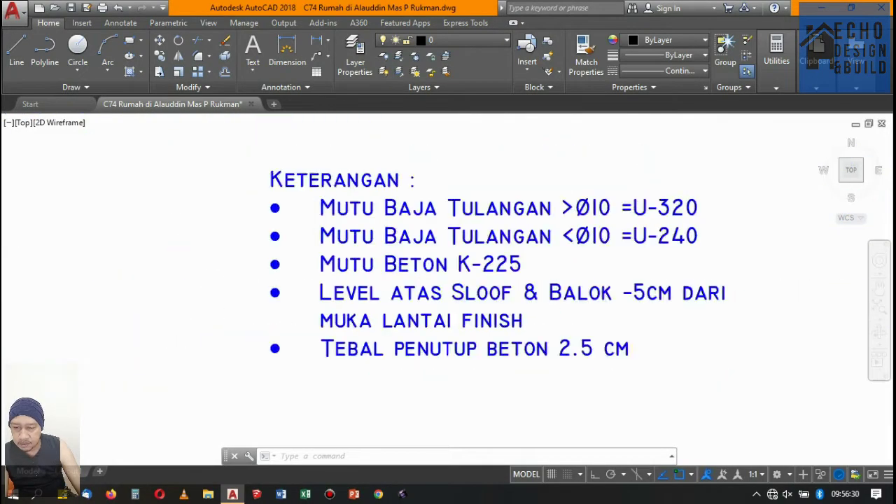
pyautogui.scroll(-5, 460, 310)
pyautogui.scroll(3, 488, 250)
pyautogui.scroll(3, 469, 294)
pyautogui.scroll(3, 450, 339)
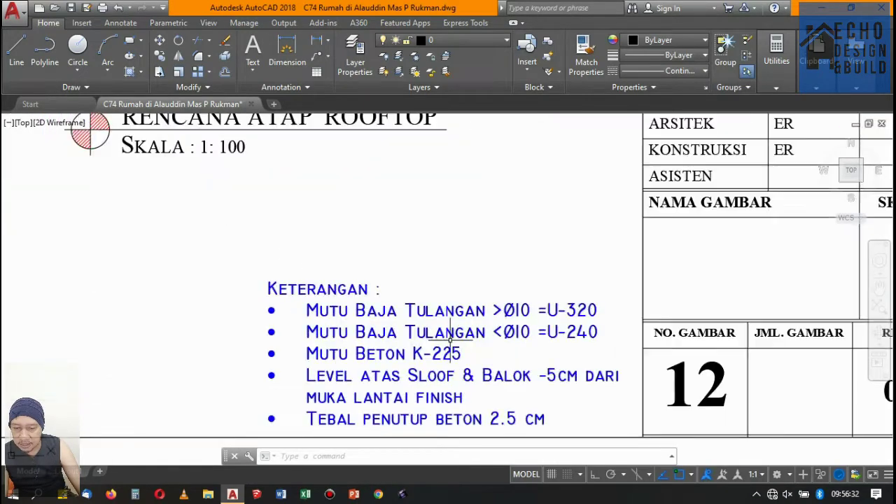
pyautogui.scroll(-5, 450, 340)
pyautogui.scroll(-4, 451, 301)
pyautogui.scroll(4, 453, 252)
pyautogui.scroll(-3, 451, 269)
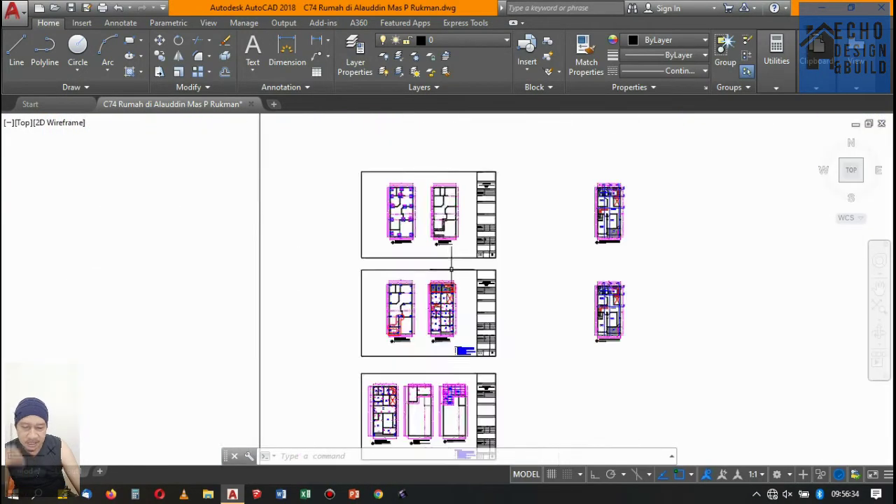
pyautogui.scroll(4, 451, 269)
pyautogui.scroll(-6, 458, 295)
pyautogui.scroll(4, 456, 262)
pyautogui.scroll(-4, 444, 261)
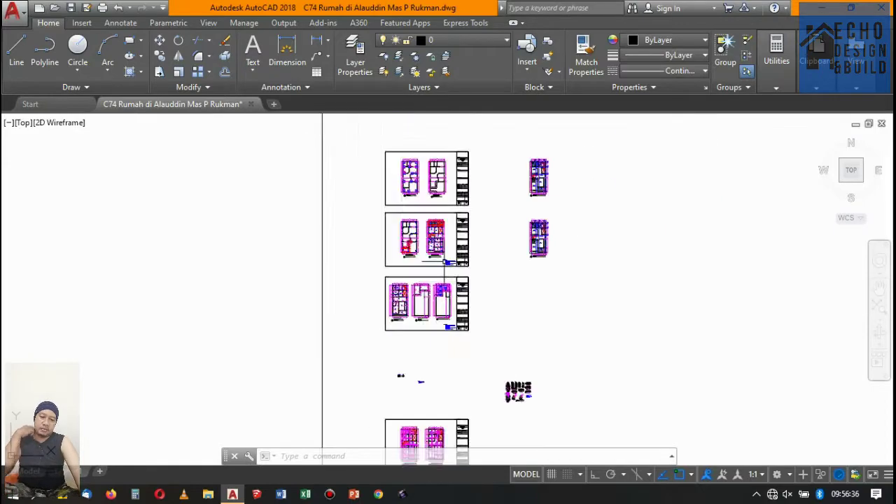
pyautogui.scroll(4, 444, 261)
pyautogui.scroll(-1, 444, 261)
pyautogui.scroll(-2, 444, 261)
# Copy the KETERANGAN notes from sheet 11 onto sheet 10, based on the title-block corner.
pyautogui.scroll(5, 444, 262)
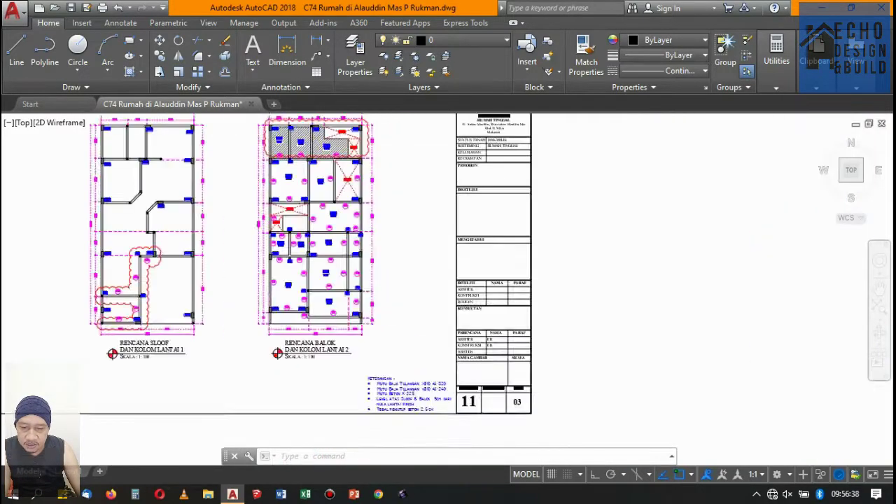
pyautogui.scroll(2, 452, 371)
pyautogui.click(407, 386)
pyautogui.click(160, 58)
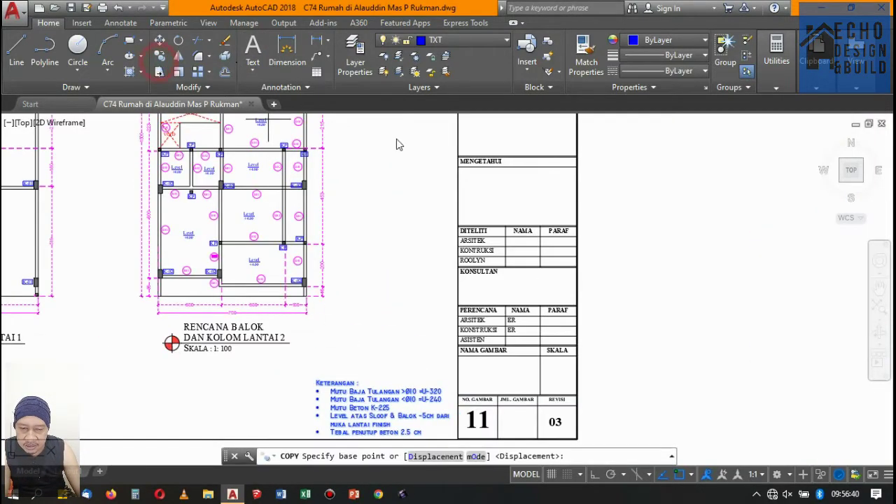
pyautogui.scroll(-3, 420, 210)
pyautogui.scroll(5, 445, 277)
pyautogui.scroll(3, 444, 285)
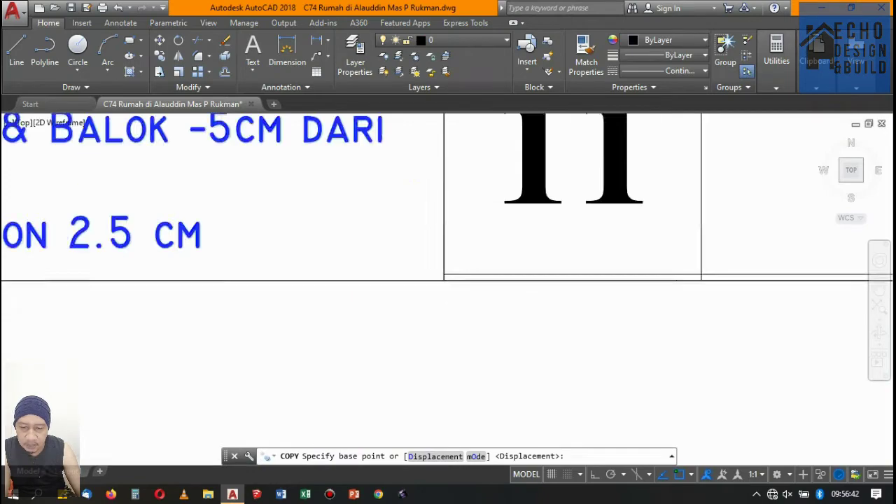
pyautogui.scroll(3, 441, 282)
pyautogui.click(440, 280)
pyautogui.scroll(-4, 440, 280)
pyautogui.scroll(-4, 437, 368)
pyautogui.scroll(-3, 437, 359)
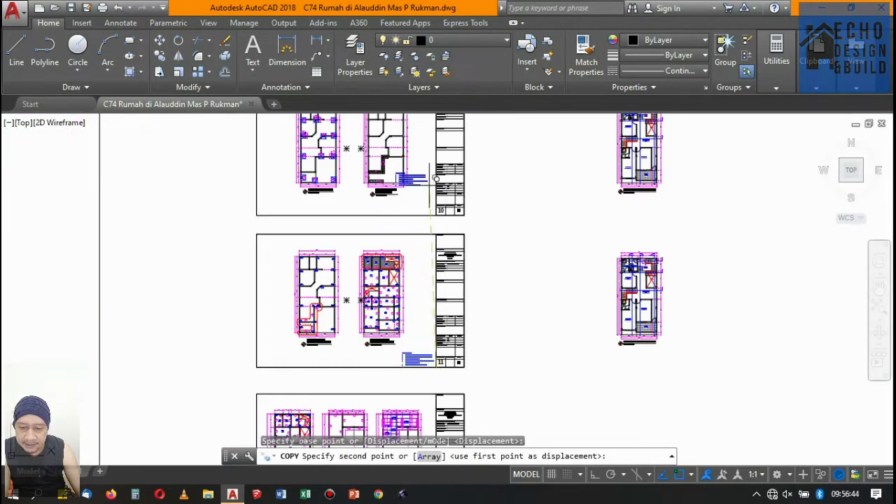
pyautogui.scroll(4, 442, 287)
pyautogui.scroll(3, 440, 314)
pyautogui.click(442, 298)
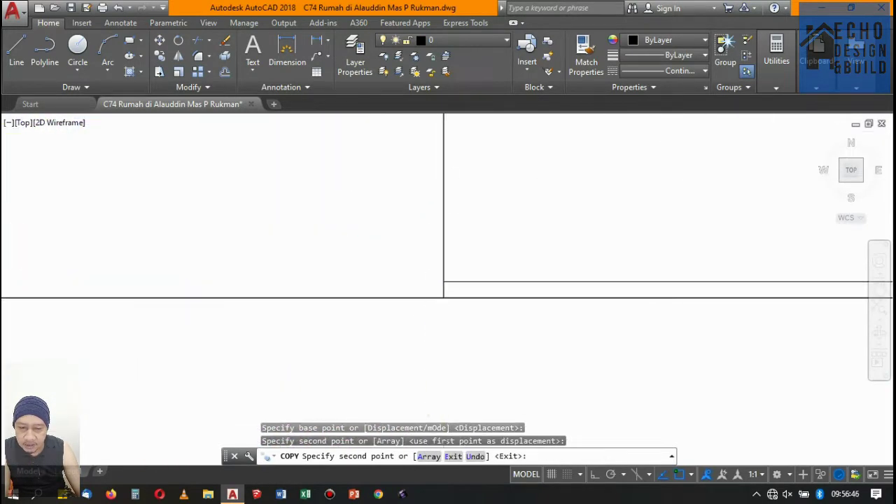
pyautogui.scroll(-3, 443, 299)
pyautogui.scroll(-3, 448, 266)
pyautogui.press('Return')
pyautogui.scroll(-3, 460, 166)
pyautogui.scroll(4, 457, 160)
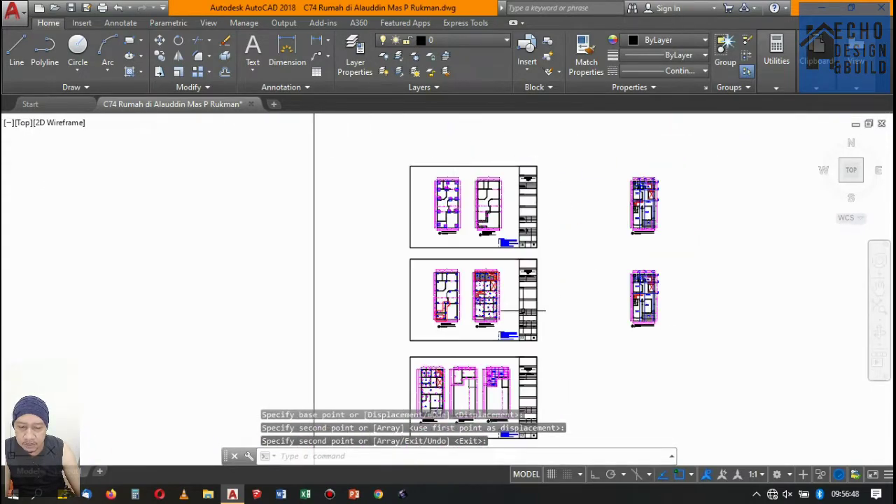
pyautogui.scroll(4, 461, 174)
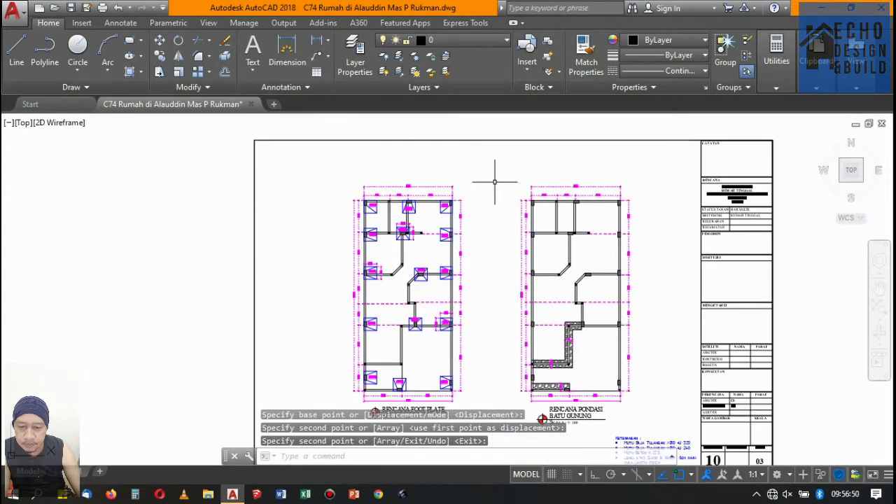
pyautogui.scroll(-2, 406, 200)
pyautogui.scroll(-3, 490, 186)
pyautogui.scroll(4, 528, 203)
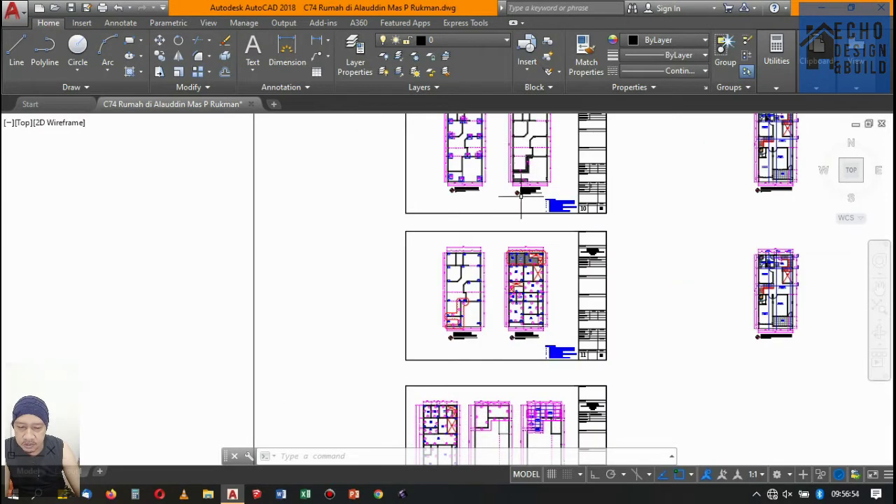
# Zoom and pan across the sheet layout until both hatched footing sections fill the viewport.
pyautogui.scroll(-5, 521, 196)
pyautogui.scroll(2, 518, 210)
pyautogui.scroll(-2, 518, 210)
pyautogui.scroll(4, 490, 315)
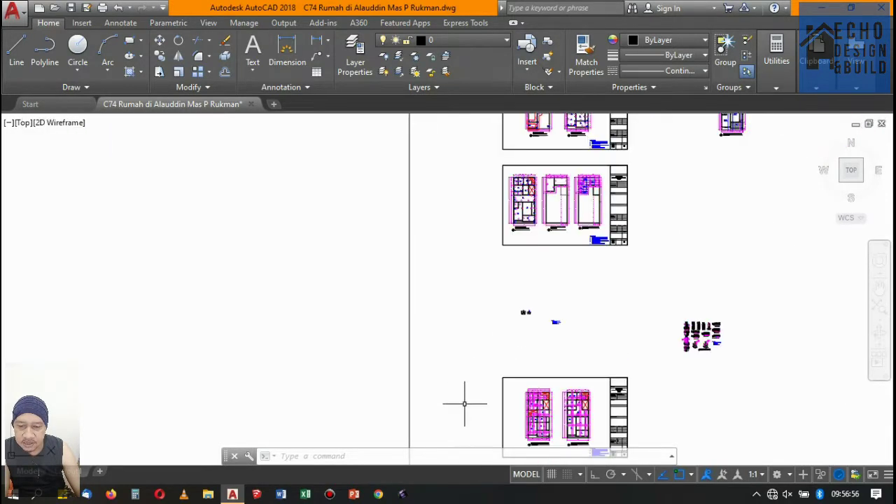
pyautogui.scroll(2, 465, 403)
pyautogui.scroll(3, 554, 272)
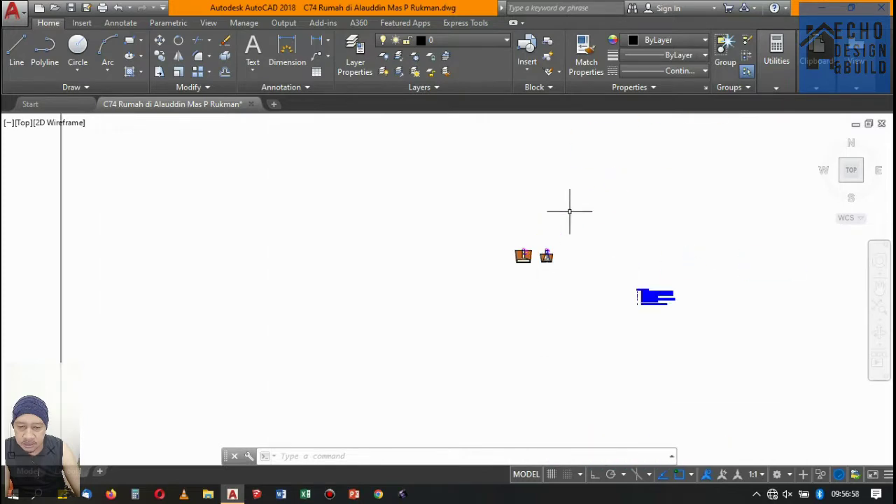
pyautogui.moveTo(569, 211); pyautogui.dragTo(533, 283, button='middle')
pyautogui.scroll(-4, 532, 284)
pyautogui.scroll(1, 518, 266)
pyautogui.scroll(-1, 515, 261)
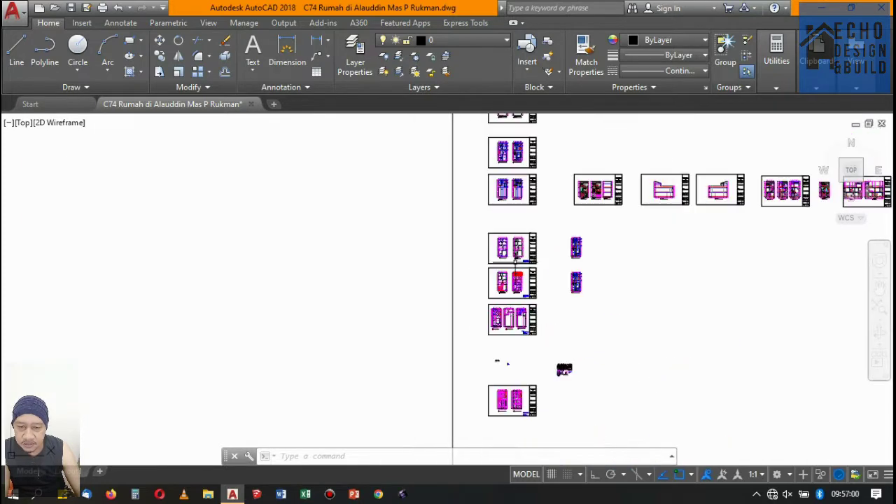
pyautogui.scroll(5, 516, 260)
pyautogui.scroll(3, 430, 257)
pyautogui.scroll(3, 490, 217)
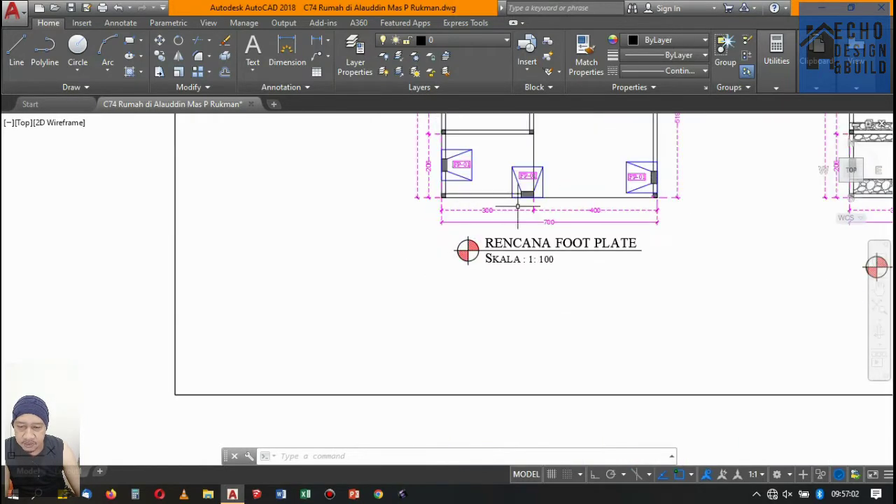
pyautogui.scroll(-3, 525, 206)
pyautogui.scroll(-3, 533, 202)
pyautogui.scroll(2, 535, 207)
pyautogui.scroll(-4, 560, 280)
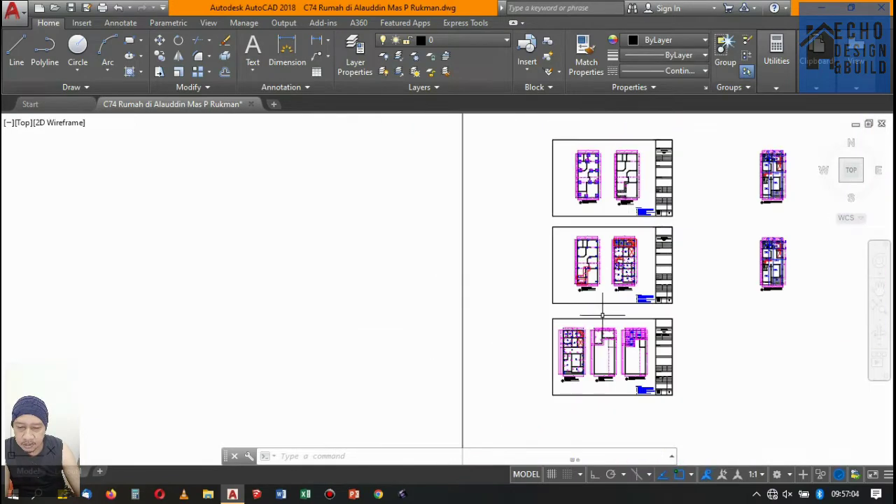
pyautogui.scroll(3, 595, 308)
pyautogui.scroll(-4, 578, 346)
pyautogui.scroll(3, 578, 346)
pyautogui.scroll(2, 500, 276)
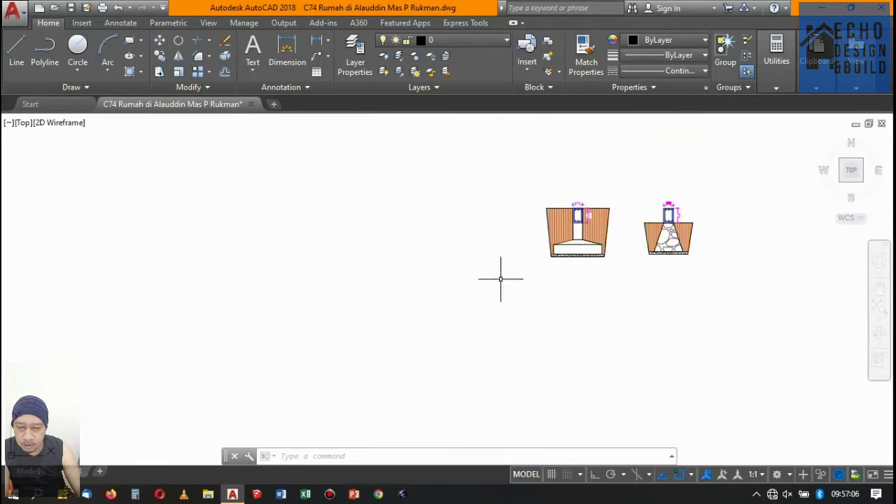
pyautogui.scroll(-3, 554, 248)
pyautogui.scroll(-3, 616, 303)
pyautogui.scroll(2, 582, 304)
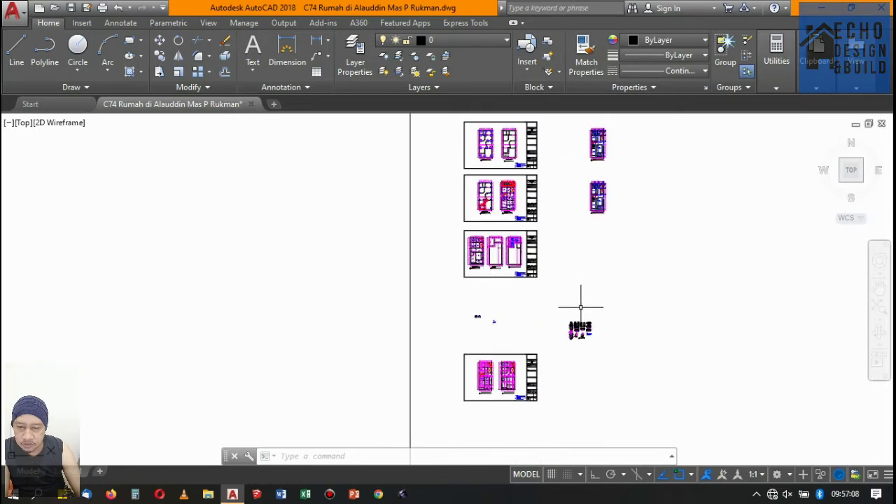
pyautogui.scroll(-3, 588, 210)
pyautogui.scroll(4, 587, 125)
pyautogui.scroll(3, 517, 247)
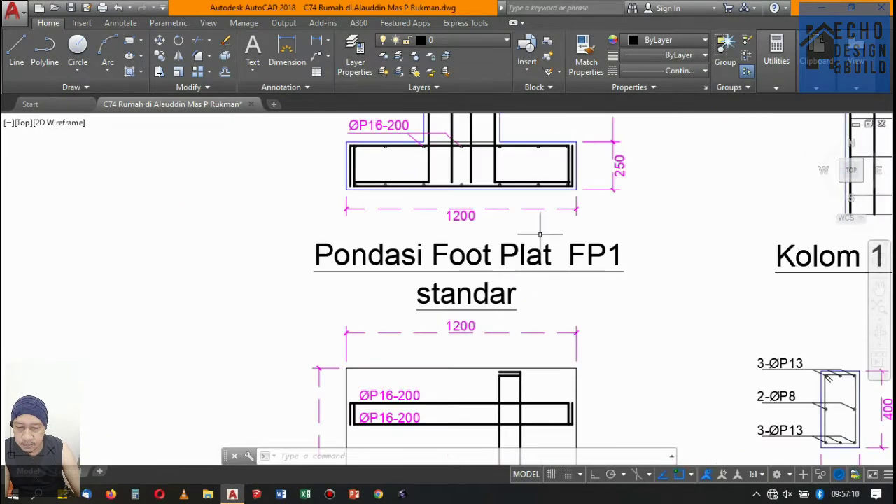
pyautogui.scroll(-5, 537, 220)
pyautogui.scroll(4, 593, 235)
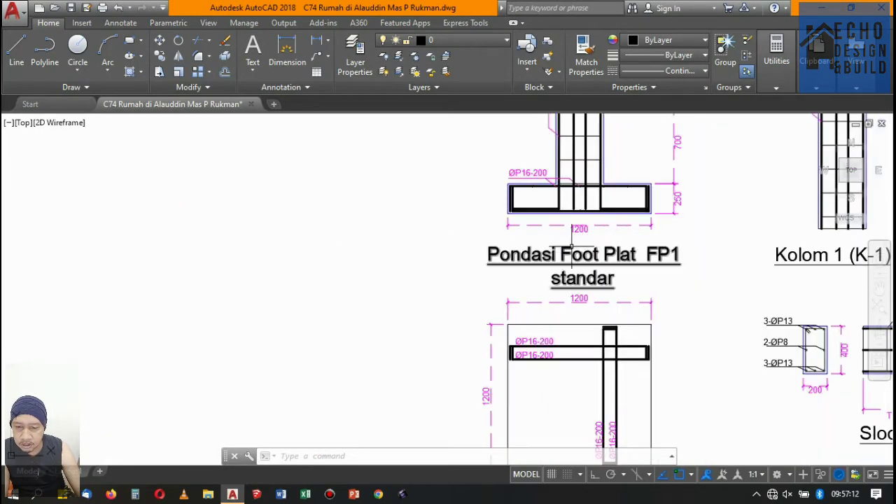
pyautogui.scroll(-5, 622, 231)
pyautogui.scroll(3, 546, 220)
pyautogui.scroll(2, 586, 291)
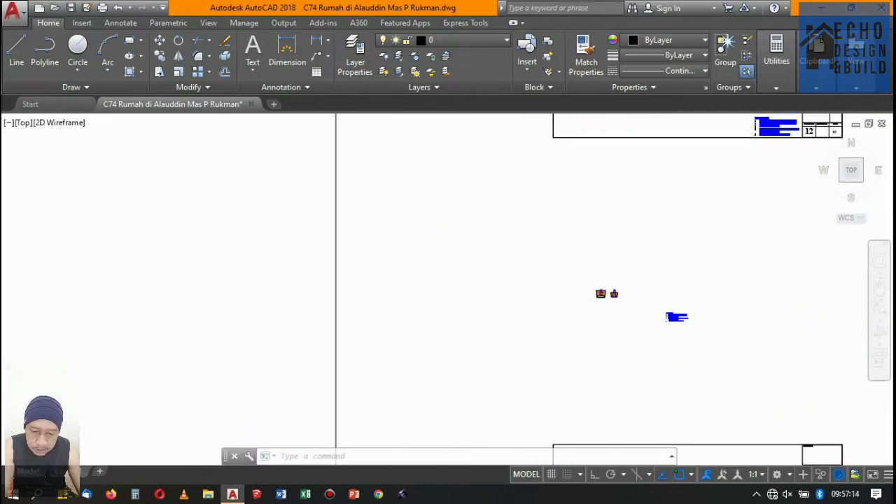
pyautogui.scroll(-3, 585, 291)
pyautogui.scroll(2, 579, 250)
pyautogui.scroll(2, 578, 250)
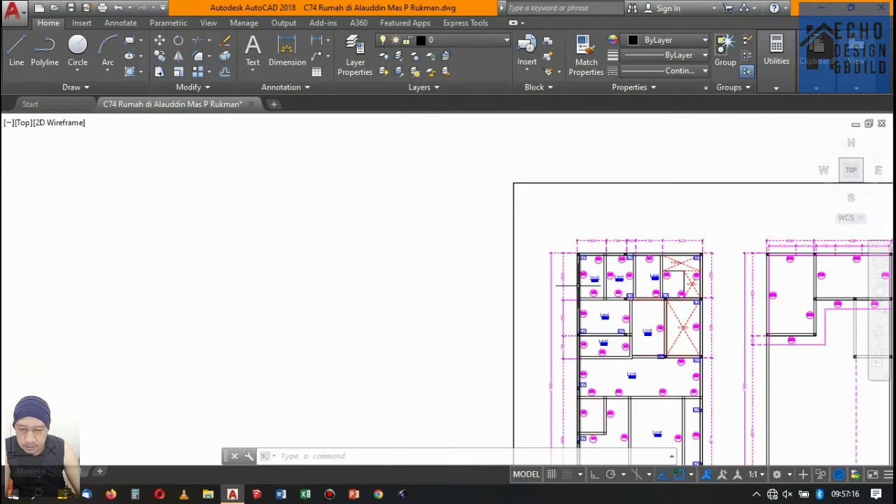
pyautogui.scroll(2, 579, 250)
pyautogui.scroll(-4, 579, 250)
pyautogui.scroll(3, 577, 160)
pyautogui.scroll(-1, 576, 160)
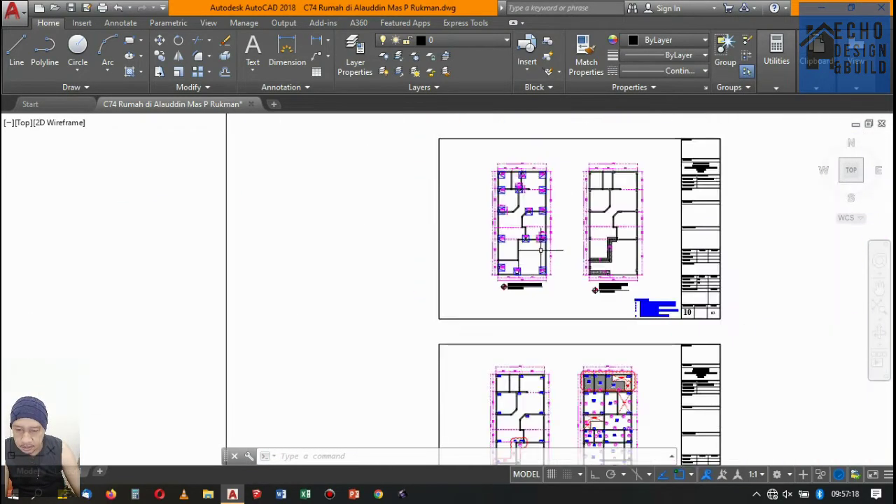
pyautogui.scroll(2, 501, 184)
pyautogui.scroll(3, 448, 171)
pyautogui.scroll(-4, 464, 204)
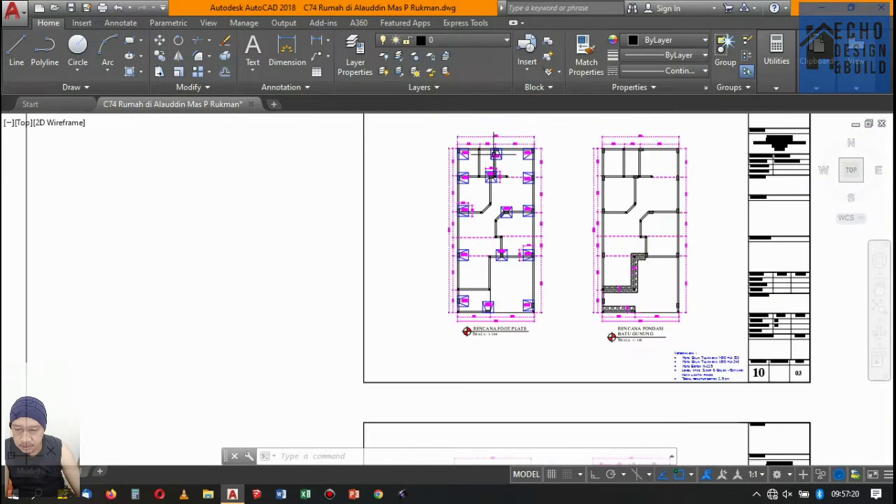
pyautogui.scroll(-3, 479, 274)
pyautogui.scroll(2, 479, 274)
pyautogui.scroll(5, 479, 274)
pyautogui.scroll(5, 444, 236)
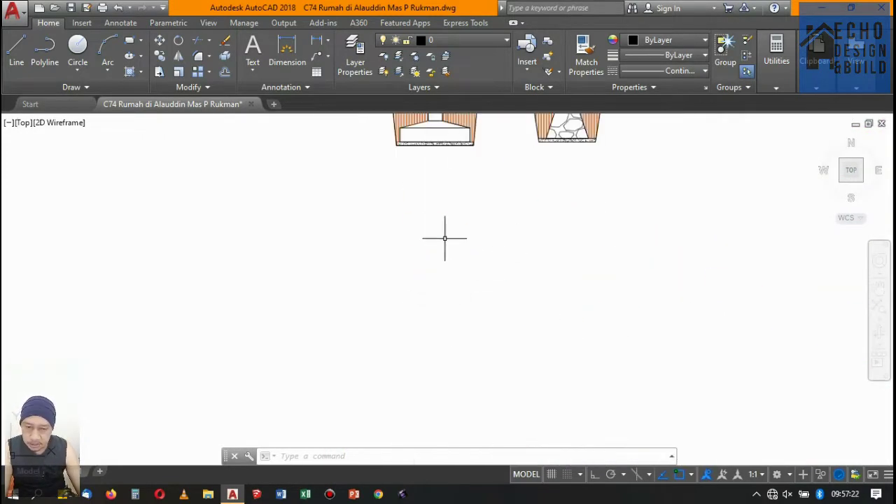
pyautogui.scroll(-3, 479, 210)
pyautogui.scroll(5, 479, 200)
pyautogui.scroll(-3, 479, 199)
pyautogui.scroll(5, 479, 199)
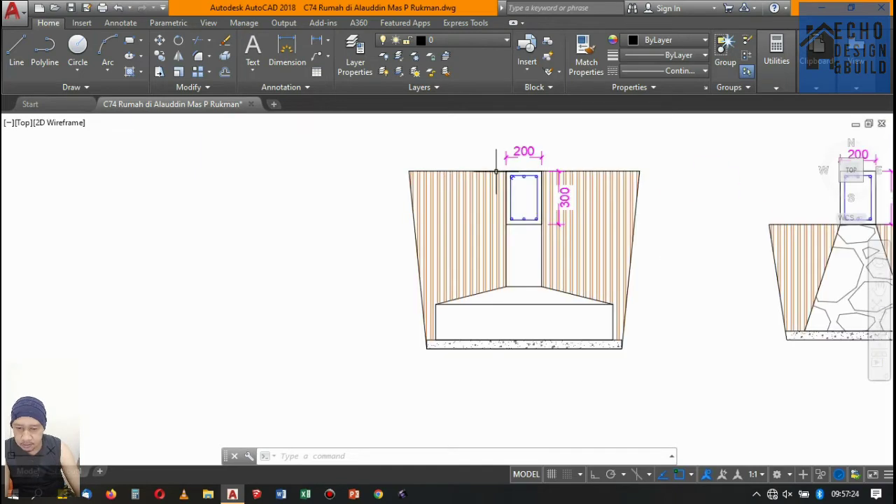
pyautogui.scroll(-1, 479, 199)
pyautogui.scroll(-4, 490, 199)
pyautogui.scroll(-2, 537, 203)
# Copy the hatched foot-plate footing section horizontally to the left of the original with Ortho on.
pyautogui.scroll(5, 536, 202)
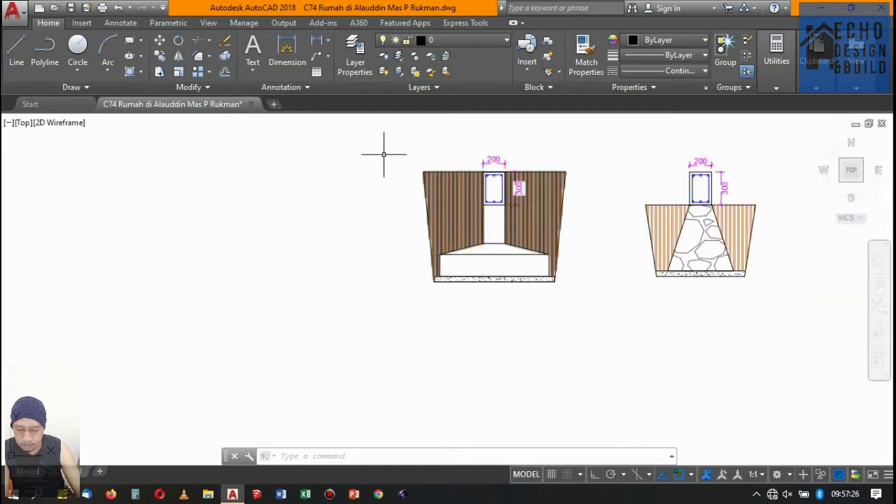
pyautogui.click(374, 140)
pyautogui.click(584, 317)
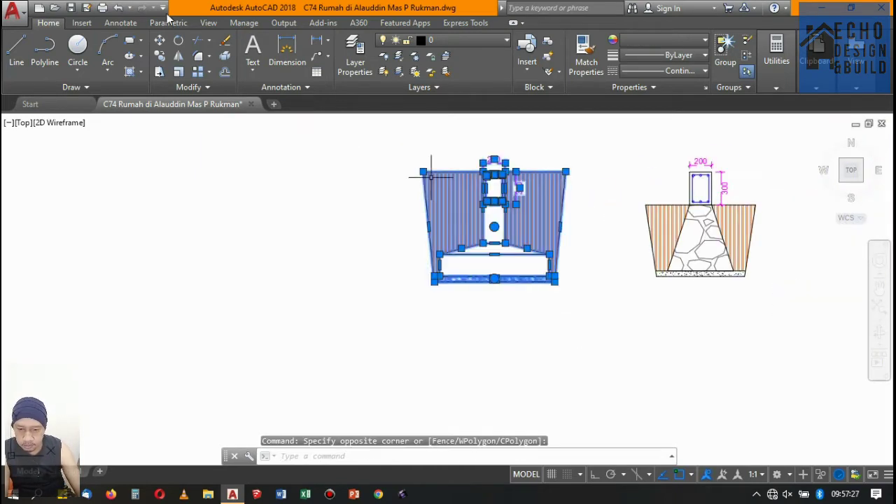
pyautogui.click(161, 59)
pyautogui.click(573, 323)
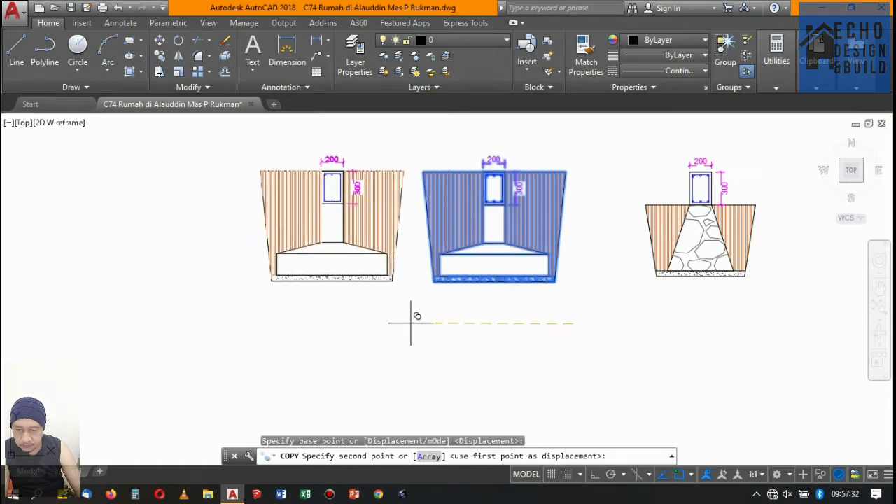
pyautogui.press('F8')
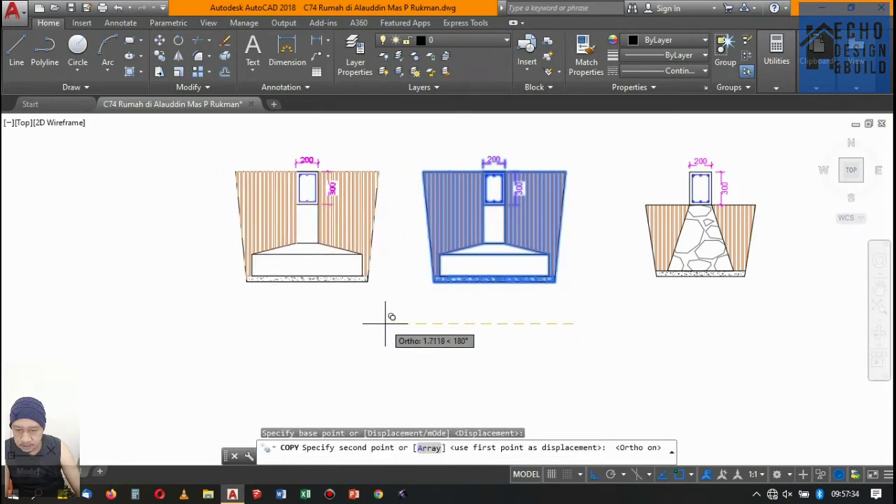
pyautogui.click(389, 323)
pyautogui.scroll(4, 473, 149)
pyautogui.scroll(-5, 473, 149)
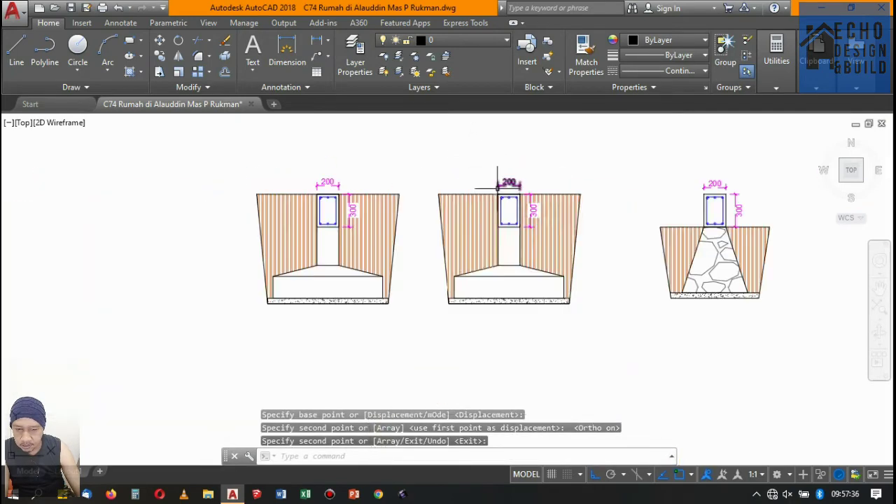
pyautogui.press('Return')
# Select the middle section's column and start the Move command on it.
pyautogui.click(476, 161)
pyautogui.click(424, 240)
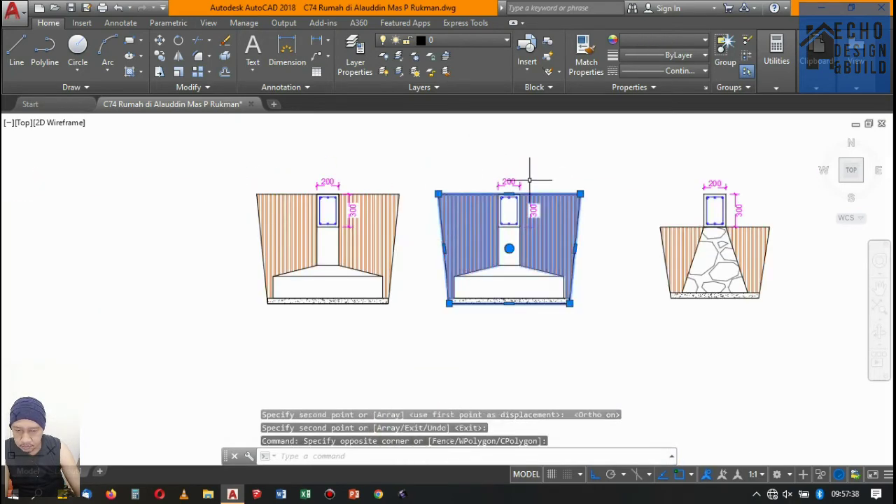
pyautogui.press('Escape')
pyautogui.scroll(2, 508, 227)
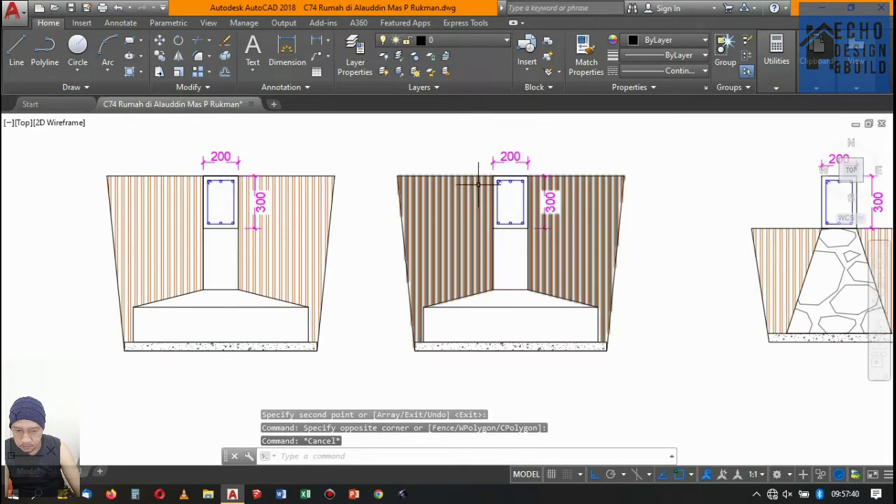
pyautogui.click(473, 133)
pyautogui.click(557, 327)
pyautogui.write('m')
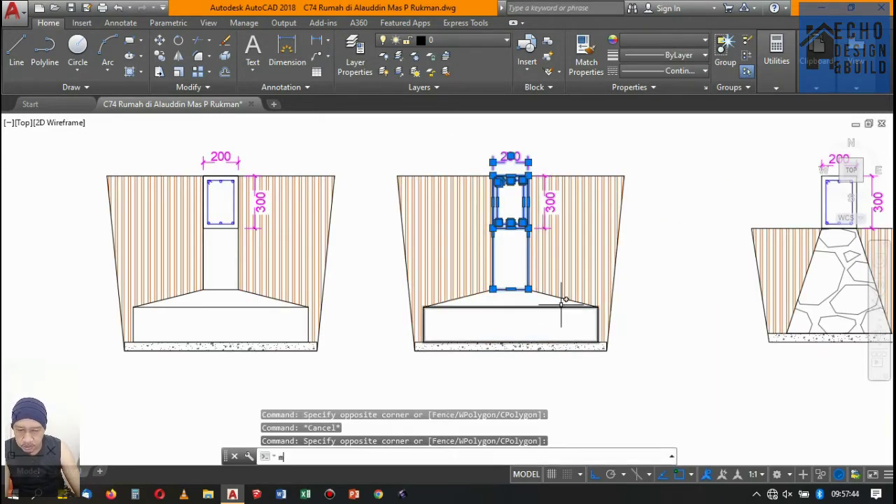
pyautogui.press('Return')
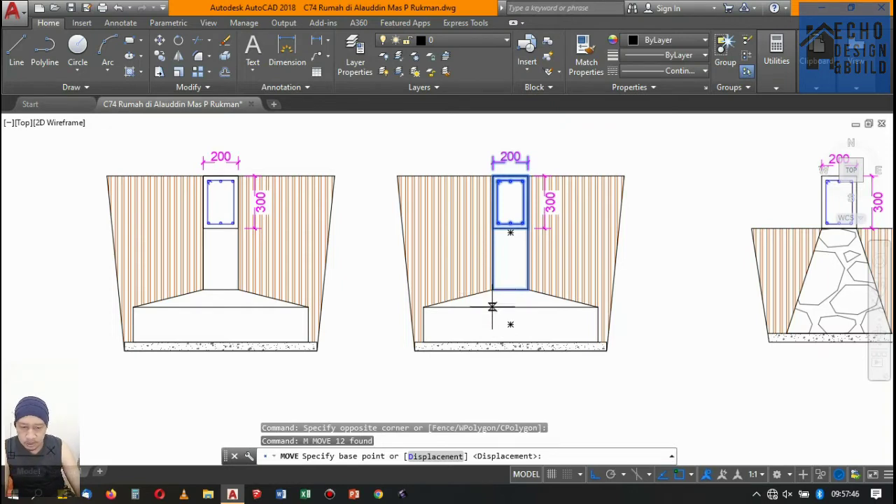
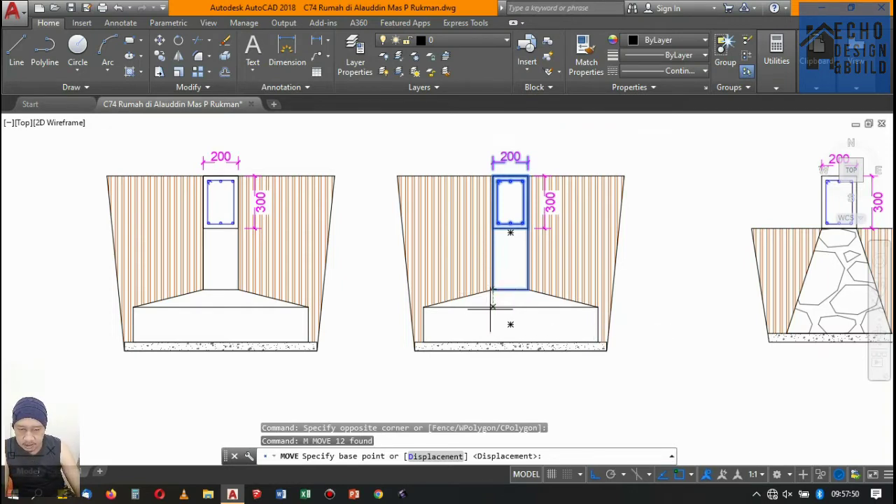
# Move the middle section's column left onto the footing's left side.
pyautogui.click(492, 307)
pyautogui.click(424, 307)
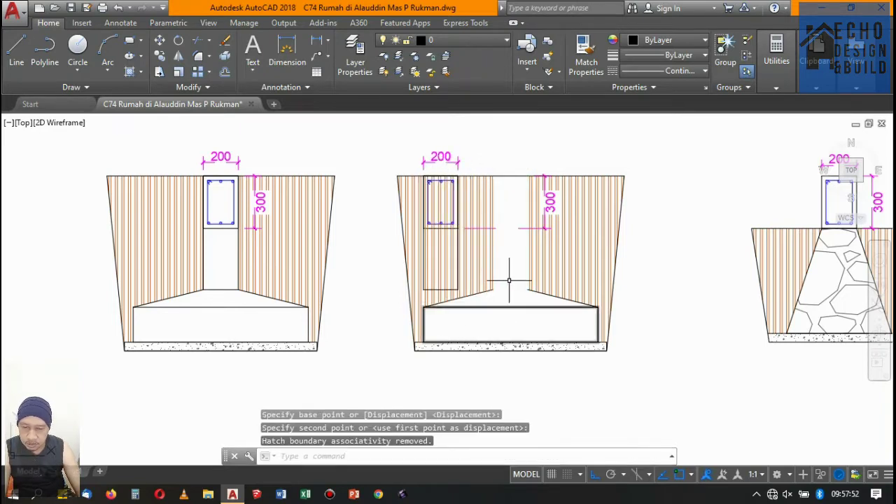
pyautogui.scroll(-3, 482, 260)
pyautogui.scroll(5, 609, 260)
# Stretch the 300 dimension's endpoints so it sits beside the moved column.
pyautogui.click(602, 287)
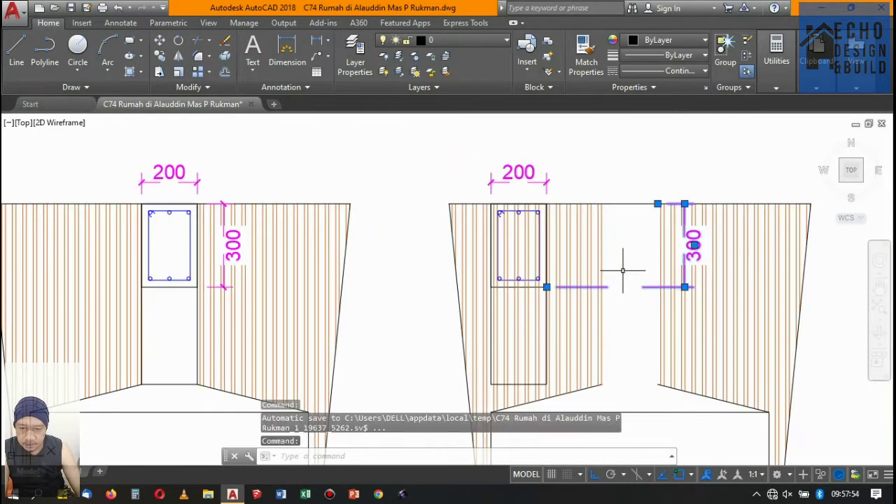
pyautogui.click(658, 204)
pyautogui.click(546, 204)
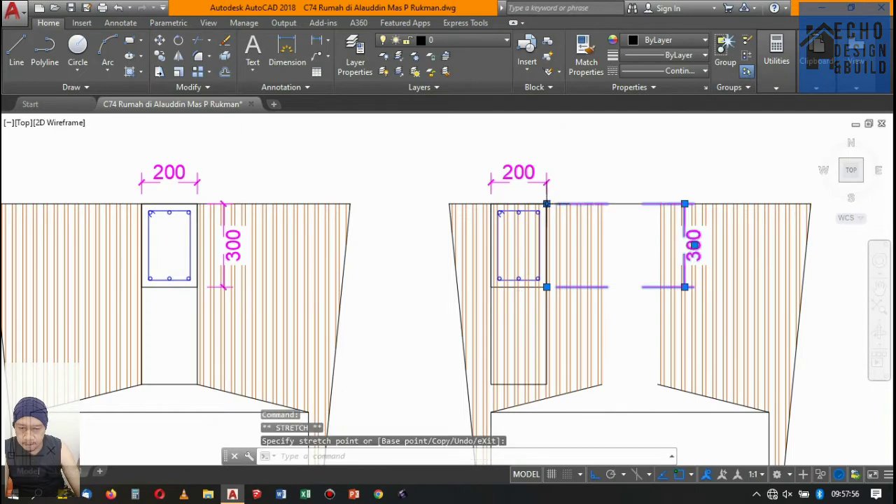
pyautogui.click(685, 288)
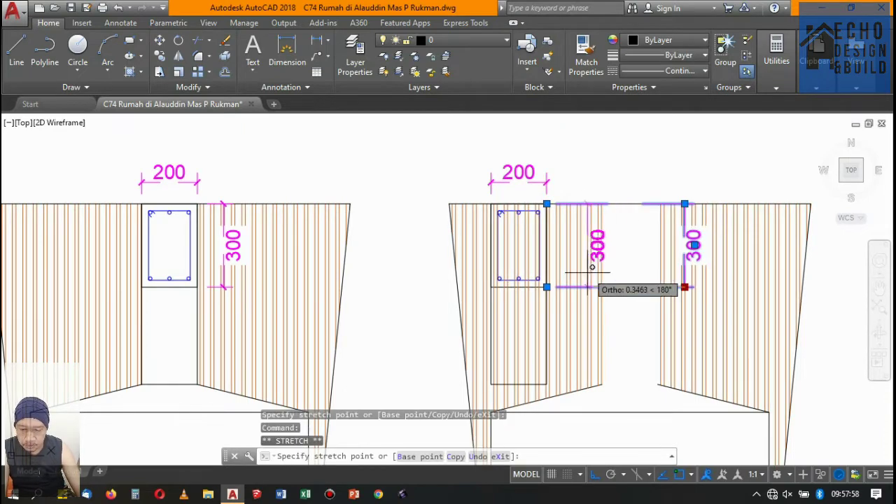
pyautogui.click(571, 287)
pyautogui.press('Escape')
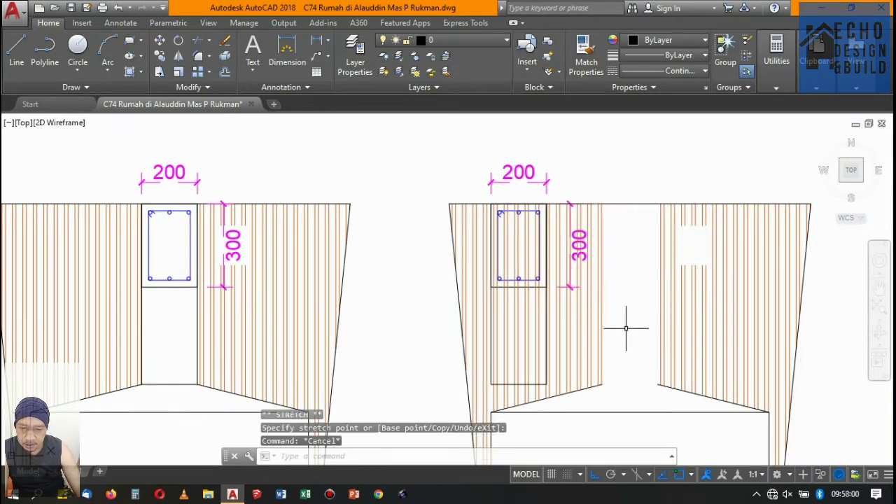
pyautogui.click(619, 319)
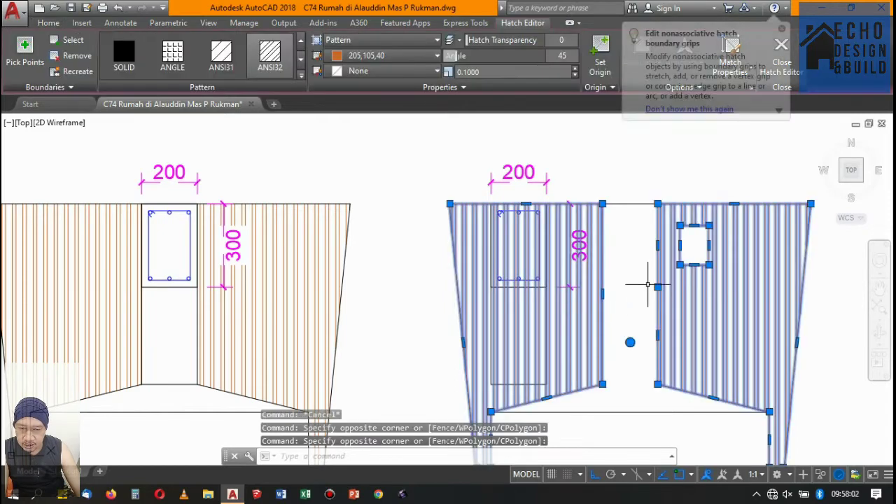
# Delete the middle soil hatch and make the footing's left edge vertical beneath the column.
pyautogui.press('Delete')
pyautogui.moveTo(576, 448); pyautogui.dragTo(622, 343, button='middle')
pyautogui.click(658, 280)
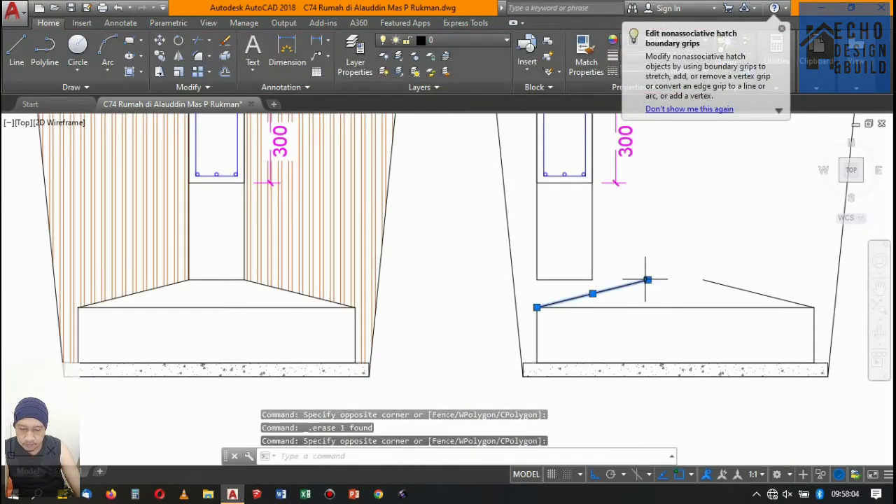
pyautogui.click(648, 280)
pyautogui.click(537, 281)
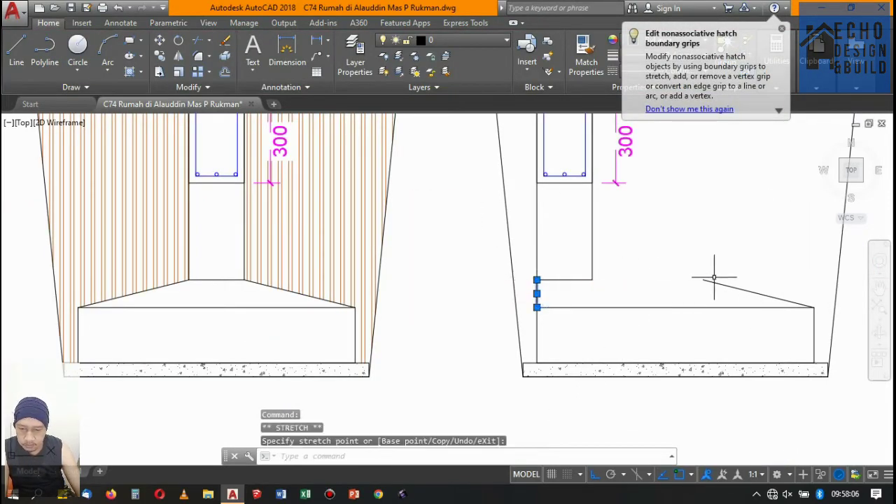
# Extend the footing's right slope up to the column edge.
pyautogui.click(704, 283)
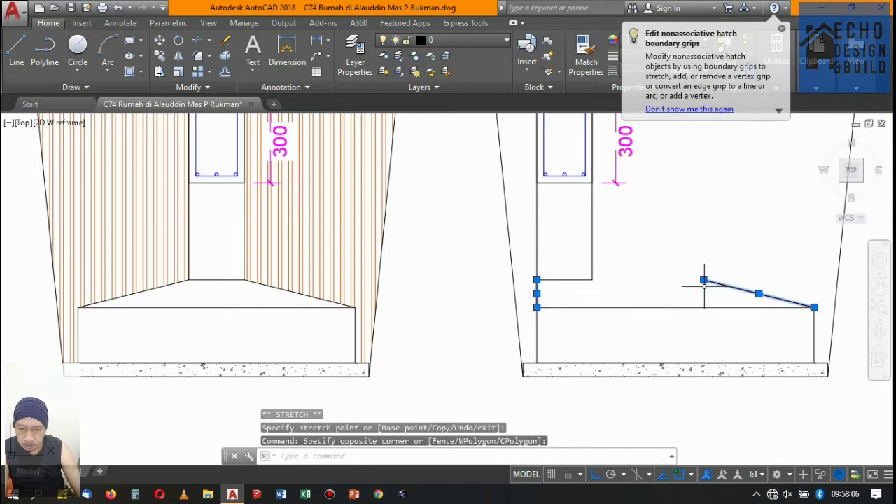
pyautogui.click(592, 280)
pyautogui.scroll(-6, 592, 280)
pyautogui.press('Escape')
pyautogui.scroll(4, 637, 256)
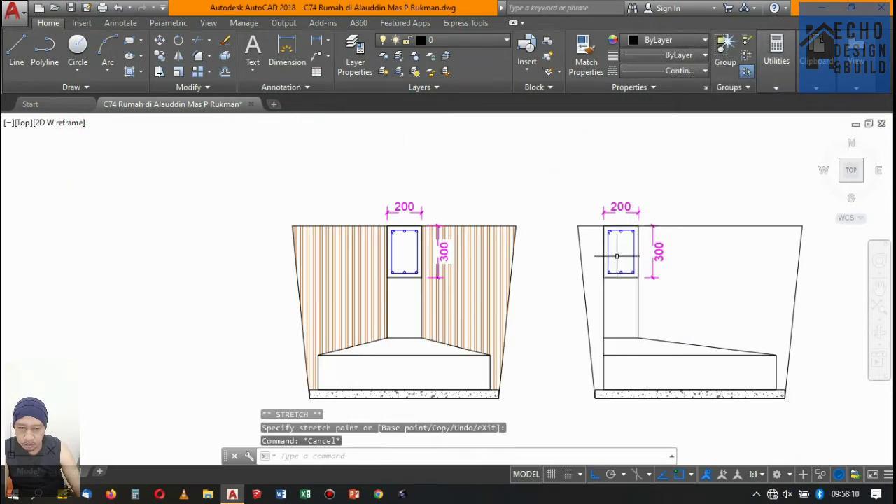
pyautogui.moveTo(732, 256); pyautogui.dragTo(645, 256, button='middle')
pyautogui.scroll(5, 595, 245)
pyautogui.scroll(-4, 532, 217)
pyautogui.scroll(-2, 546, 266)
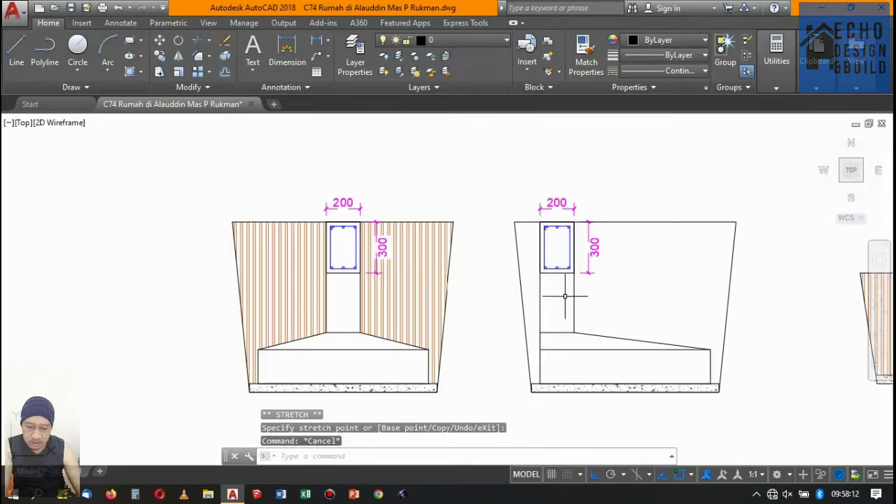
pyautogui.scroll(-4, 565, 297)
pyautogui.scroll(4, 581, 301)
pyautogui.moveTo(606, 350); pyautogui.dragTo(616, 300, button='middle')
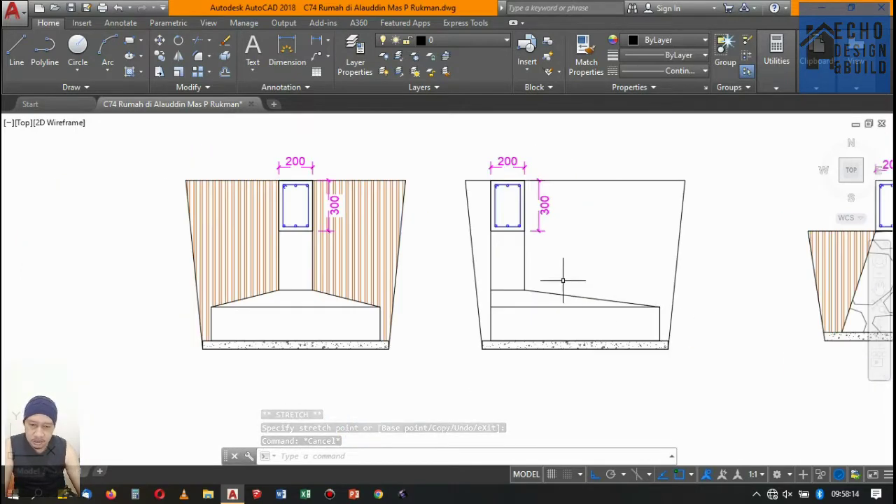
pyautogui.scroll(-4, 563, 280)
pyautogui.scroll(4, 568, 271)
pyautogui.write('HATCH')
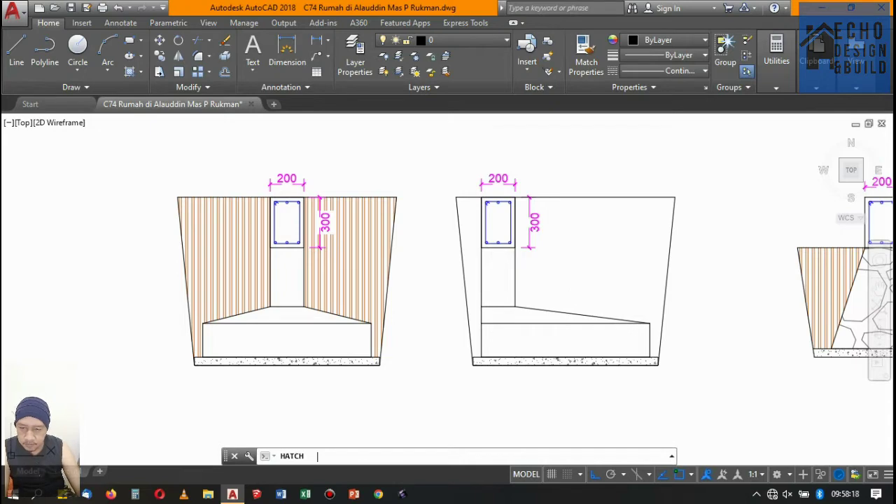
# Hatch the narrow strip left of the column and the soil region to its right.
pyautogui.press('Return')
pyautogui.click(470, 210)
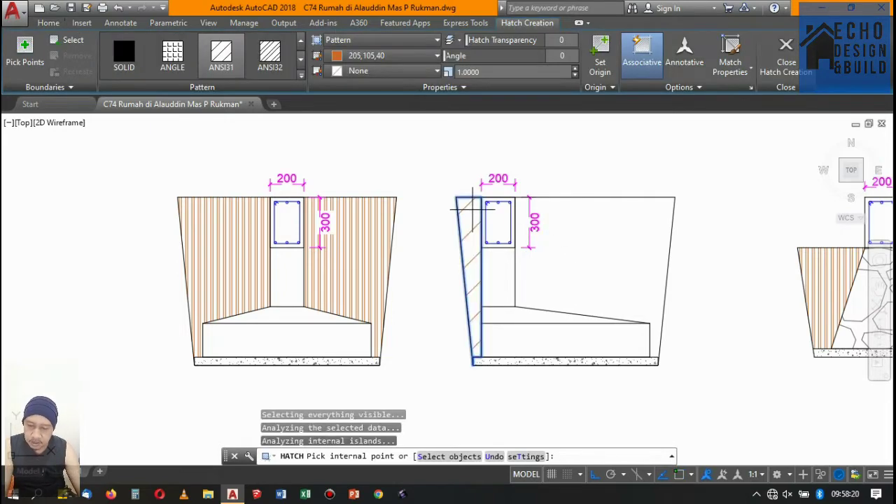
pyautogui.click(625, 239)
pyautogui.press('Return')
pyautogui.write('m')
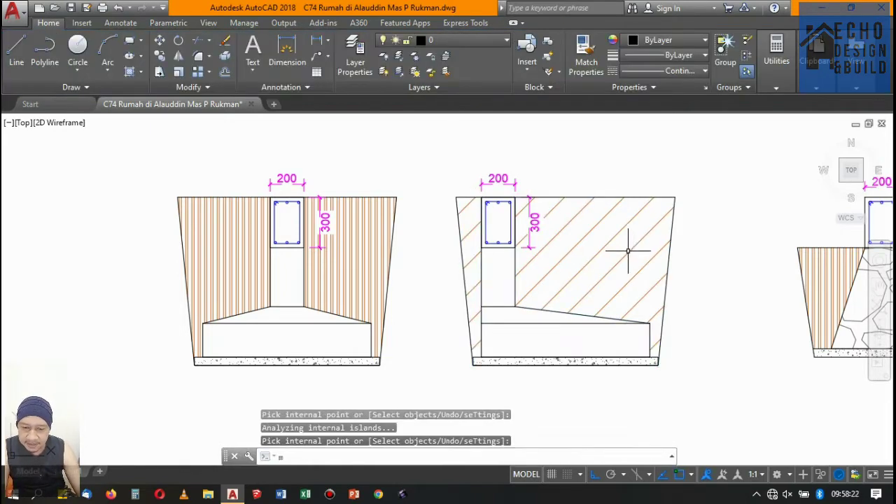
# Use MA to copy the left section's vertical soil pattern onto the new middle hatch.
pyautogui.write('a')
pyautogui.press('Return')
pyautogui.click(388, 230)
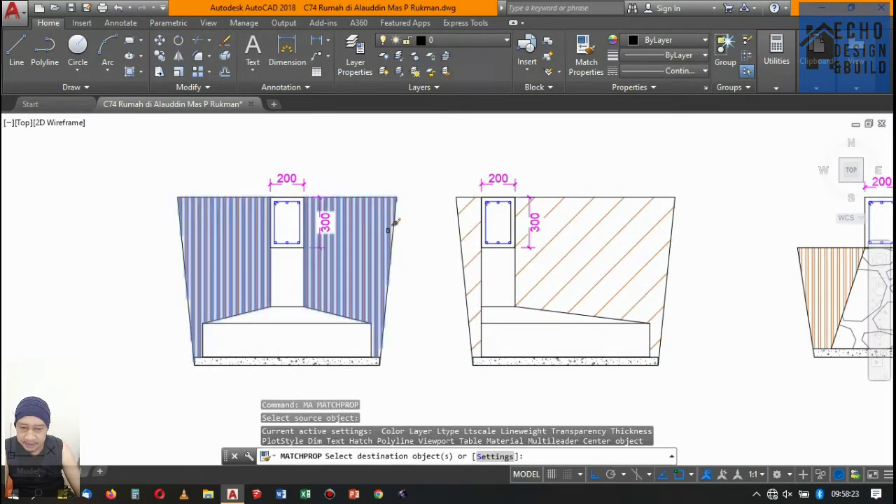
pyautogui.click(472, 221)
pyautogui.scroll(-5, 472, 221)
pyautogui.press('Return')
pyautogui.scroll(5, 600, 190)
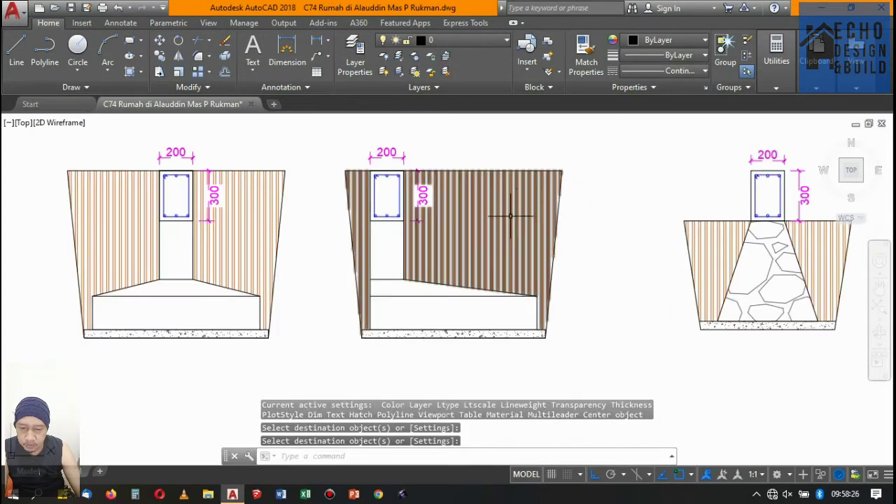
pyautogui.click(510, 216)
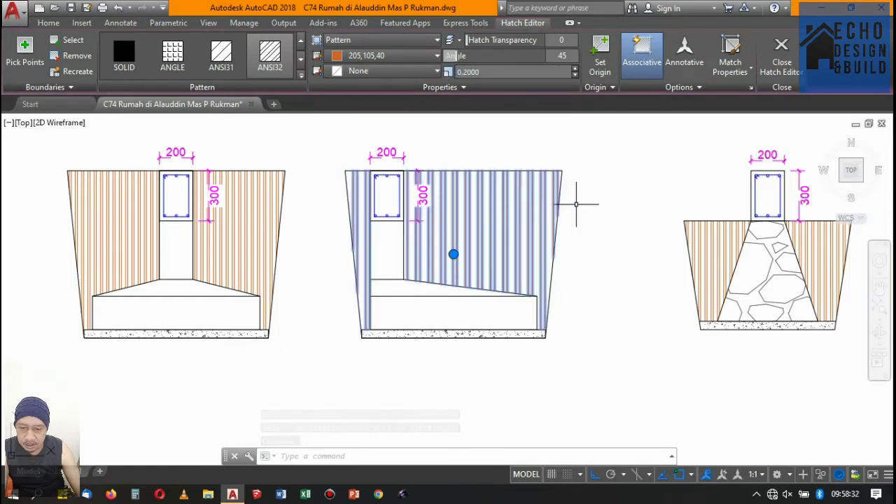
pyautogui.press('Escape')
# Start another property match from the middle hatch, cancel it, and undo two extra actions.
pyautogui.write('a')
pyautogui.press('Return')
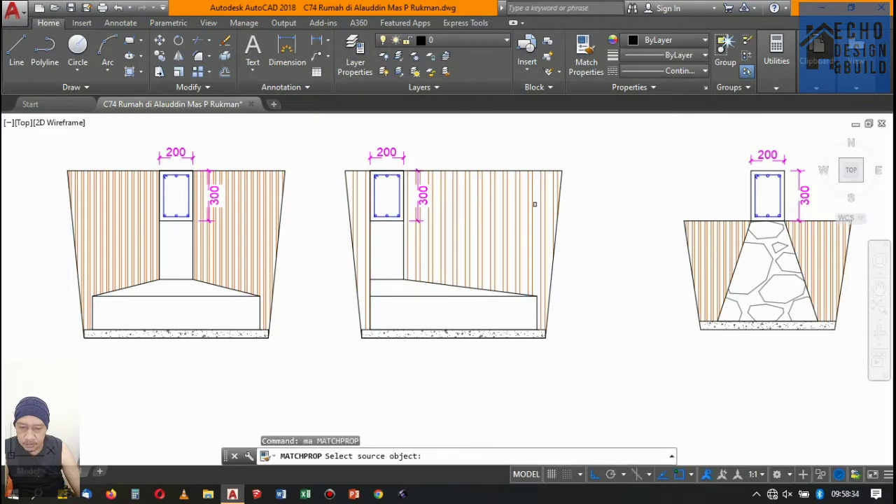
pyautogui.click(491, 212)
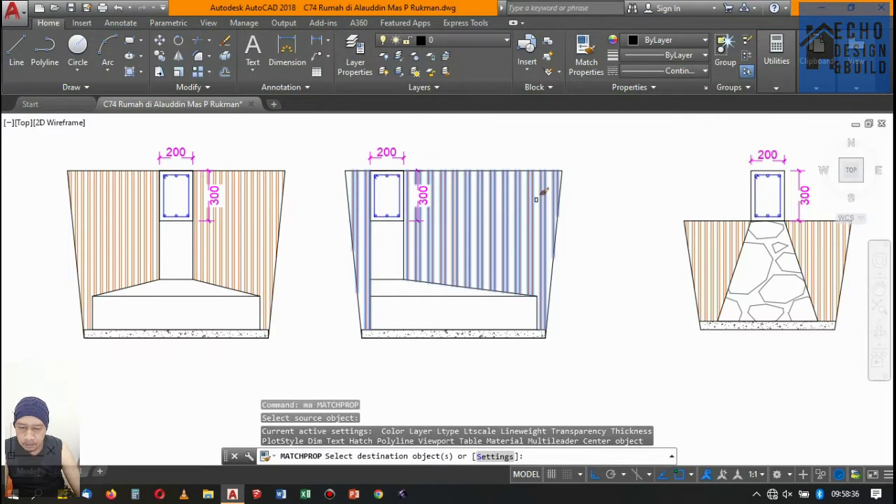
pyautogui.press('Escape')
pyautogui.hotkey('ctrl', 'z')
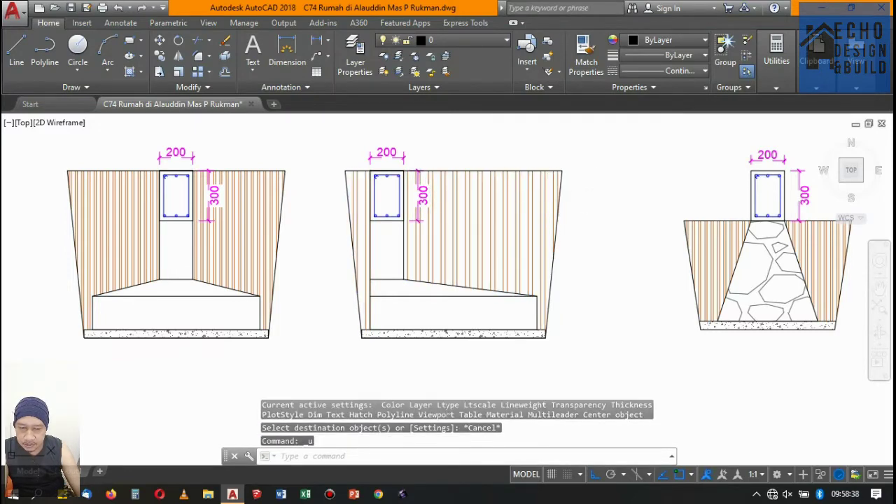
pyautogui.hotkey('ctrl', 'z')
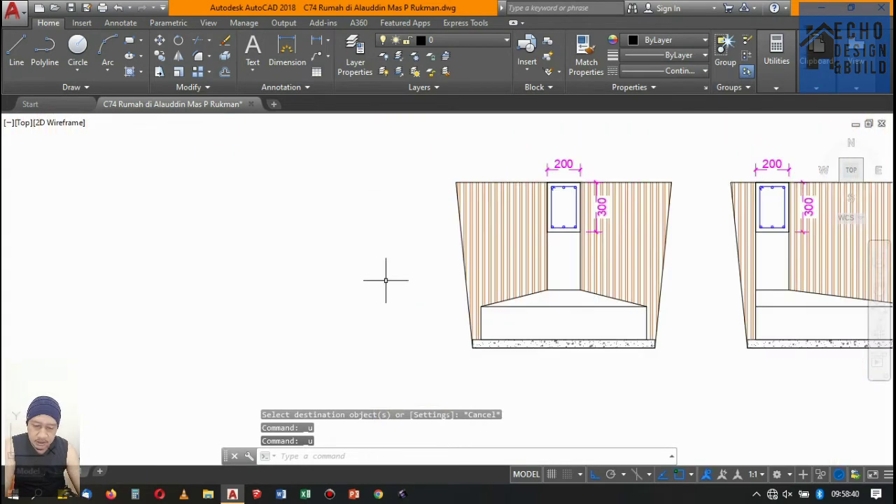
pyautogui.scroll(-5, 504, 273)
pyautogui.scroll(6, 686, 238)
pyautogui.scroll(-3, 672, 245)
pyautogui.scroll(-4, 644, 252)
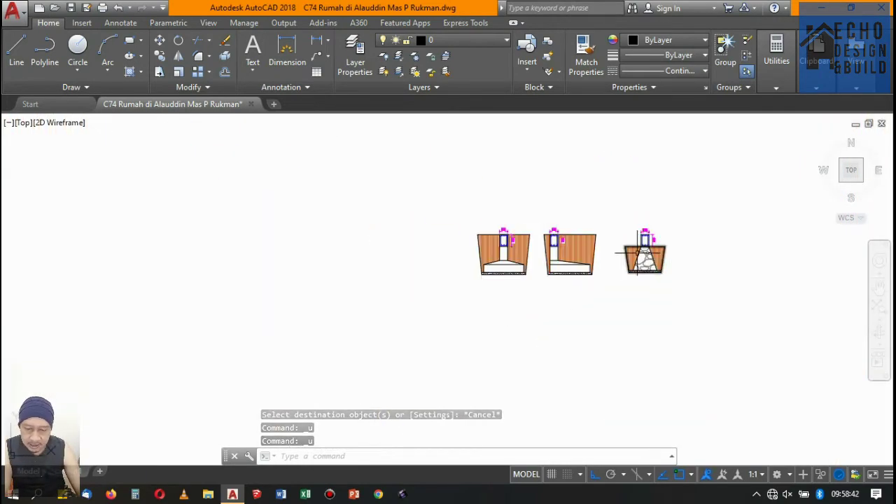
pyautogui.scroll(5, 638, 253)
pyautogui.scroll(-1, 460, 250)
pyautogui.scroll(2, 486, 264)
pyautogui.scroll(-3, 474, 271)
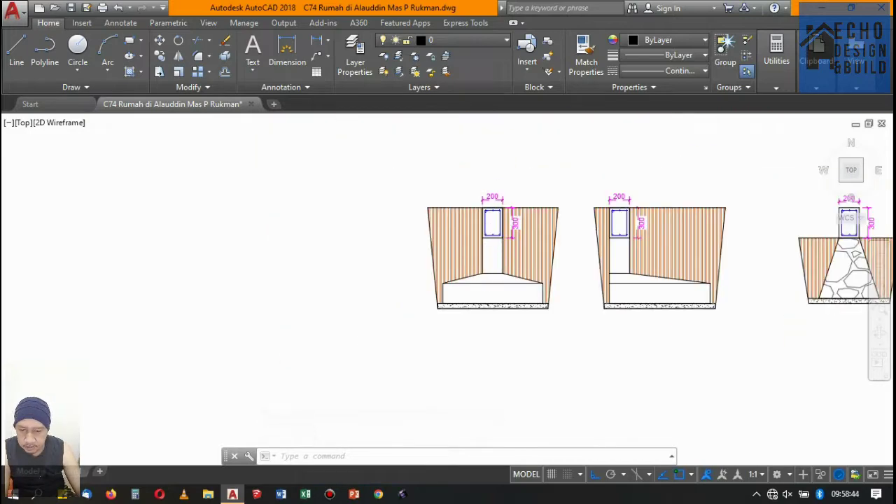
pyautogui.scroll(5, 493, 221)
pyautogui.scroll(-4, 496, 231)
pyautogui.scroll(-1, 500, 236)
pyautogui.scroll(-4, 504, 231)
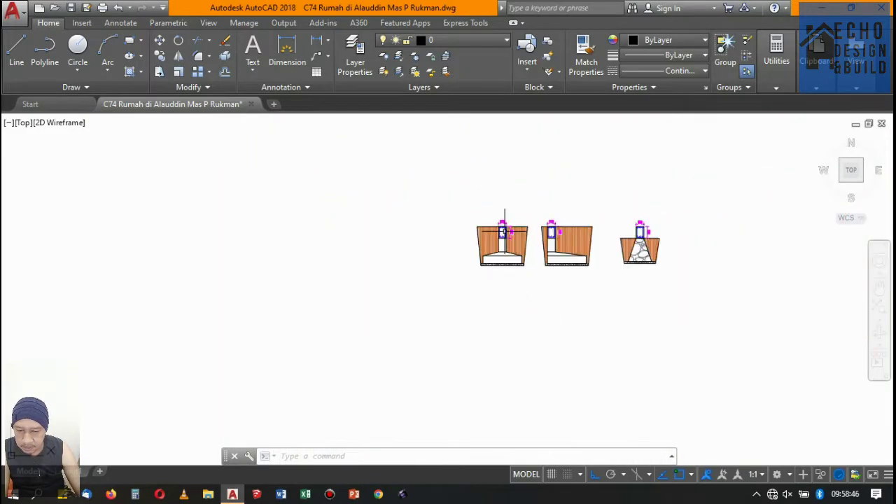
pyautogui.scroll(-2, 504, 228)
pyautogui.scroll(-3, 511, 239)
pyautogui.scroll(-2, 521, 280)
pyautogui.scroll(3, 515, 245)
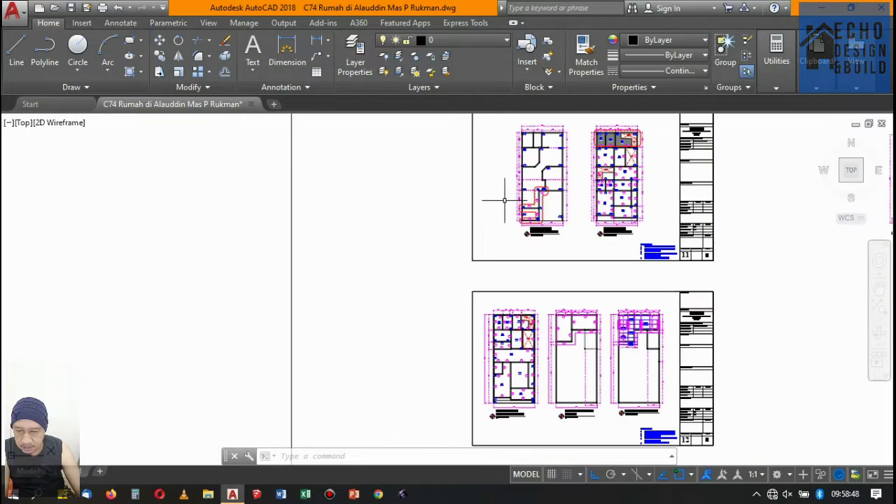
pyautogui.scroll(4, 504, 200)
pyautogui.scroll(2, 483, 211)
pyautogui.scroll(-3, 462, 220)
pyautogui.scroll(1, 476, 217)
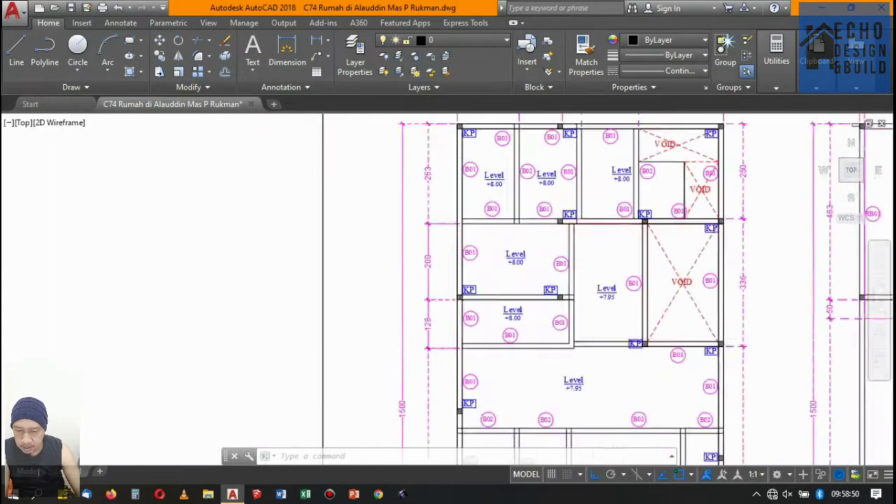
pyautogui.scroll(-3, 518, 252)
pyautogui.scroll(1, 518, 259)
pyautogui.scroll(-4, 526, 281)
pyautogui.scroll(3, 531, 292)
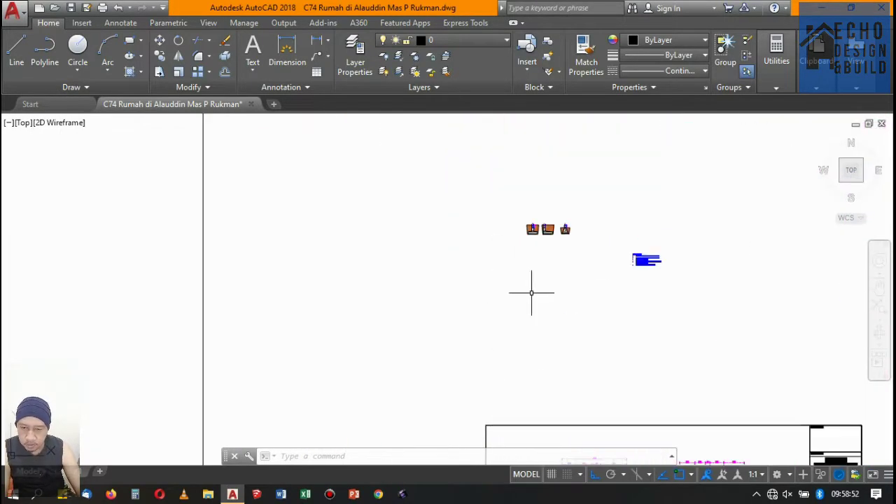
pyautogui.scroll(4, 527, 210)
pyautogui.scroll(4, 516, 245)
pyautogui.scroll(-4, 522, 280)
pyautogui.scroll(1, 537, 262)
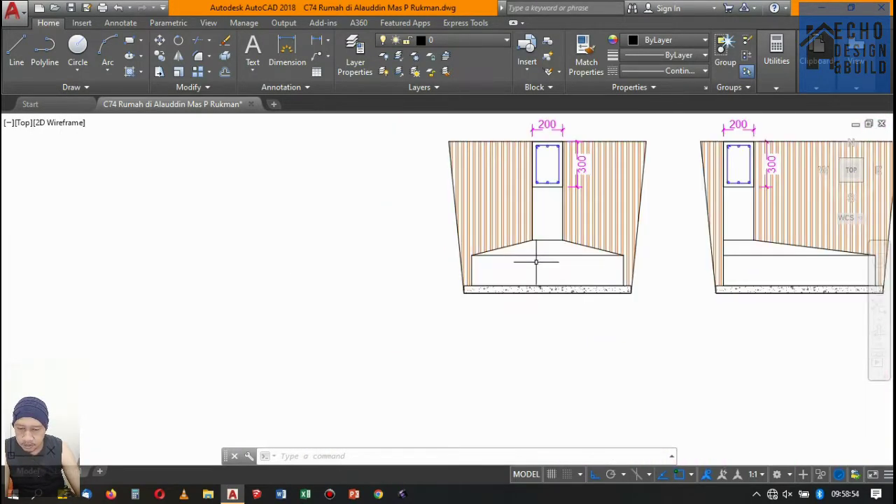
pyautogui.scroll(-3, 536, 245)
pyautogui.scroll(3, 589, 252)
pyautogui.write('o')
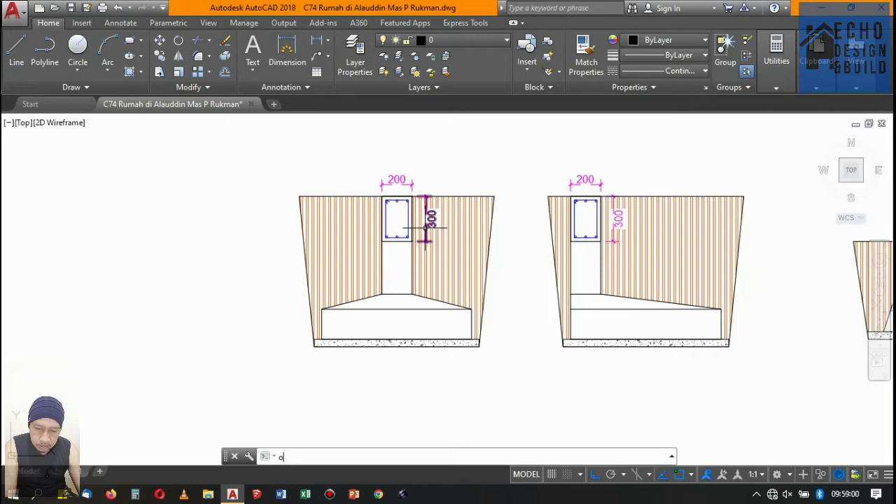
# Offset a footing line by the distance measured between two stirrup points.
pyautogui.press('Return')
pyautogui.scroll(4, 427, 244)
pyautogui.scroll(3, 466, 234)
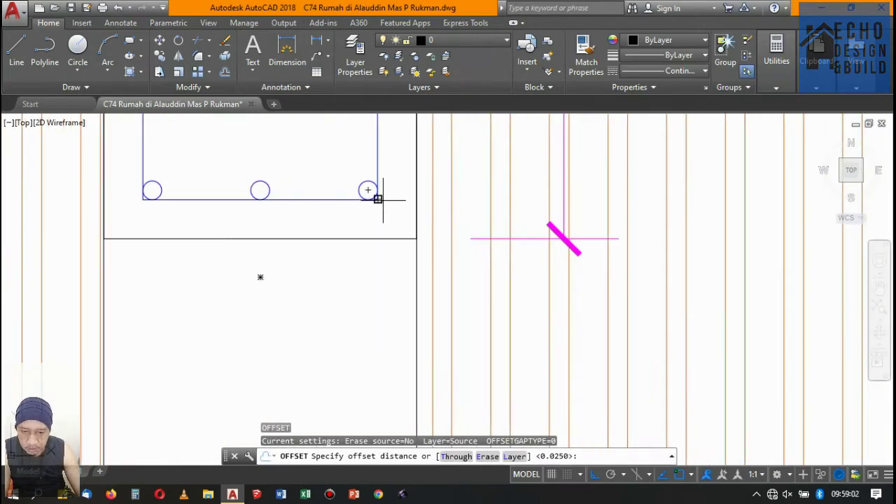
pyautogui.click(379, 200)
pyautogui.click(417, 199)
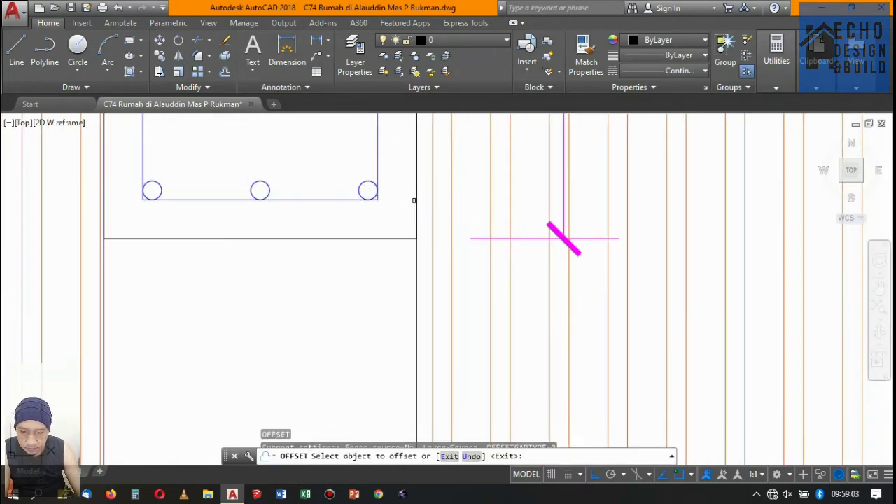
pyautogui.click(416, 273)
pyautogui.click(399, 276)
pyautogui.scroll(-5, 399, 280)
pyautogui.scroll(3, 395, 293)
pyautogui.press('Return')
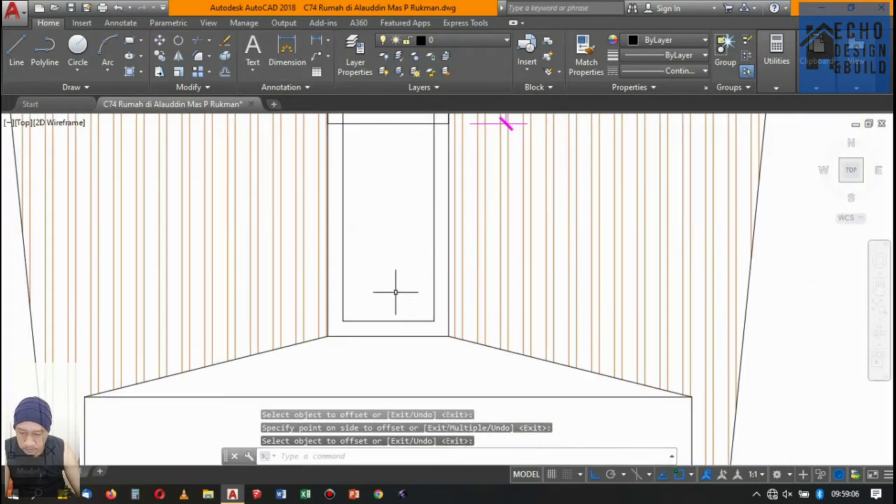
# Explode the rectangle inside the column stem and delete its bottom line.
pyautogui.press('Return')
pyautogui.click(384, 321)
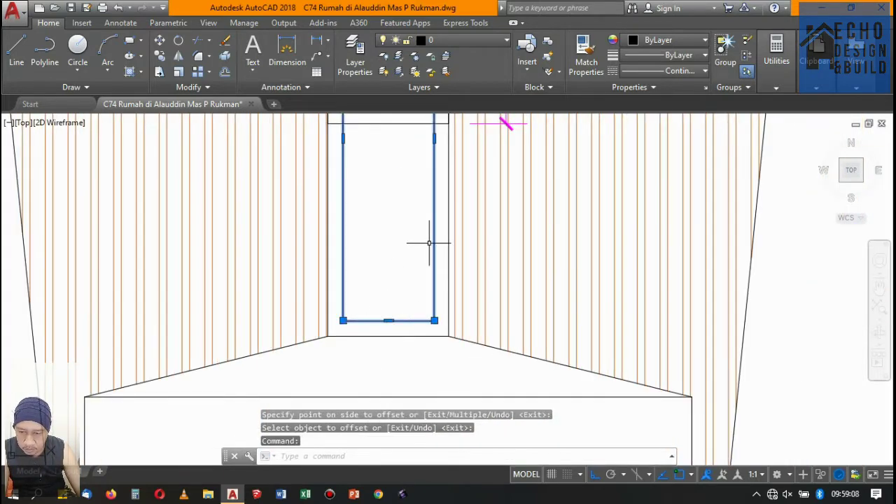
pyautogui.write('x')
pyautogui.press('Return')
pyautogui.scroll(-3, 427, 241)
pyautogui.scroll(2, 418, 280)
pyautogui.scroll(4, 429, 259)
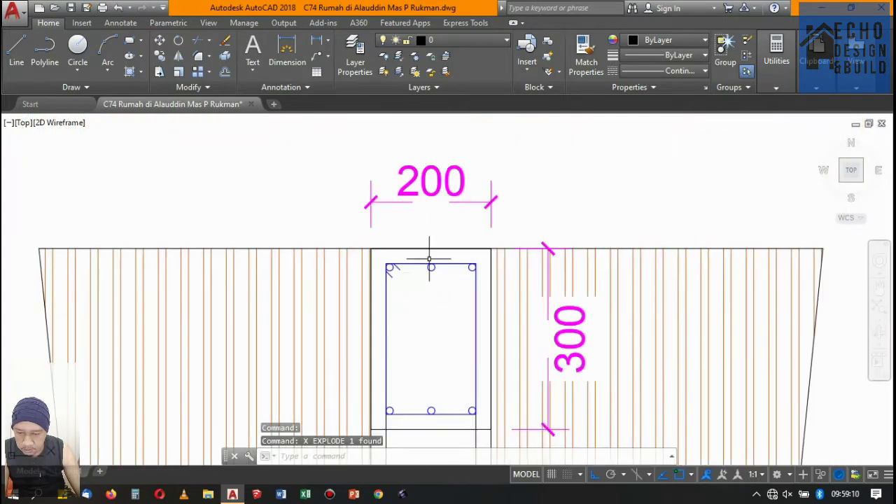
pyautogui.scroll(-3, 461, 265)
pyautogui.scroll(-2, 462, 280)
pyautogui.scroll(5, 486, 304)
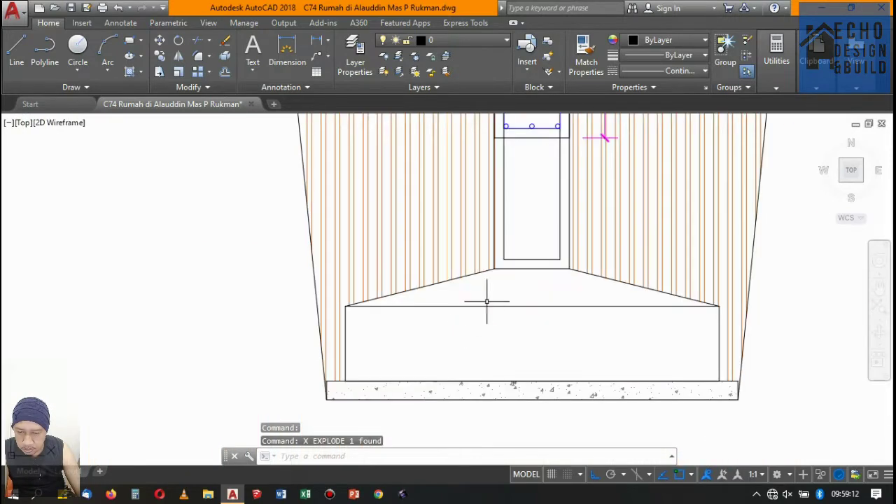
pyautogui.scroll(2, 529, 261)
pyautogui.click(535, 246)
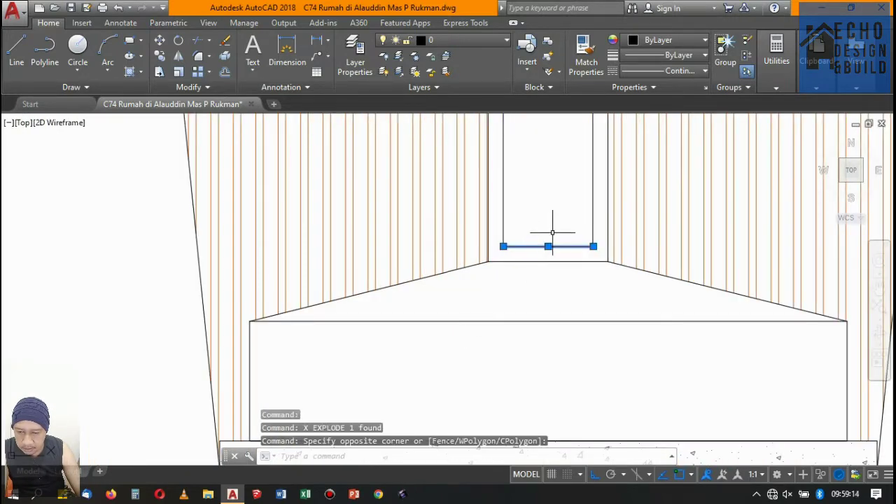
pyautogui.press('Delete')
pyautogui.scroll(-4, 551, 252)
pyautogui.scroll(4, 538, 280)
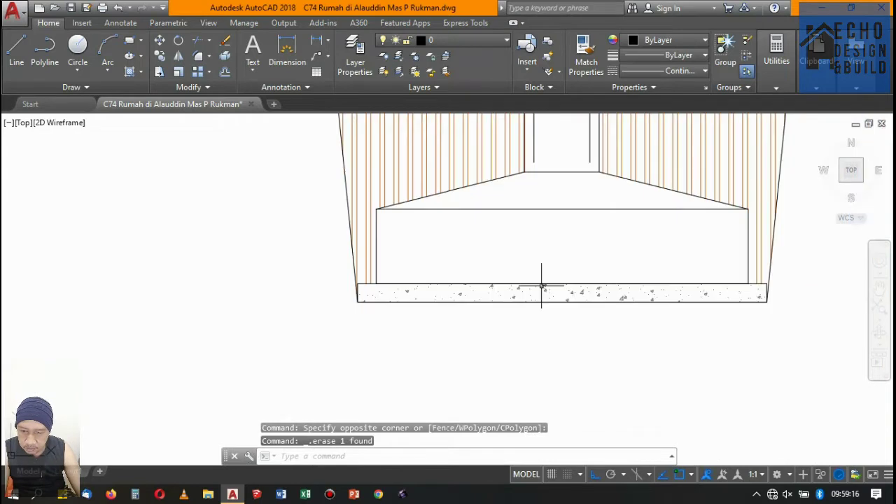
pyautogui.write('o')
# Explode the footing block rectangle into separate lines with X.
pyautogui.press('Return')
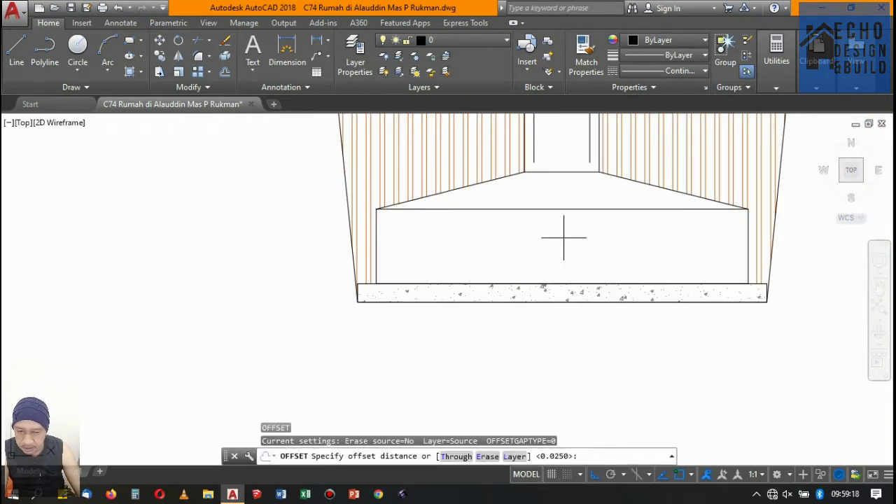
pyautogui.press('Return')
pyautogui.scroll(2, 558, 270)
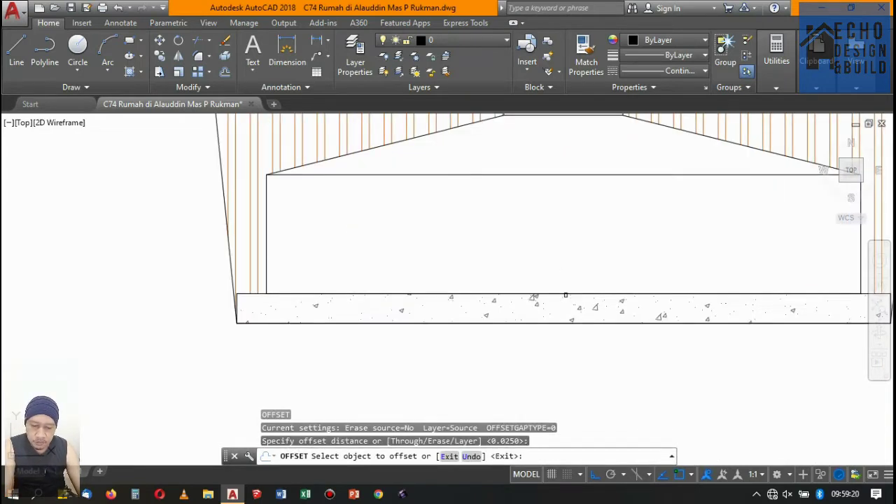
pyautogui.press('Escape')
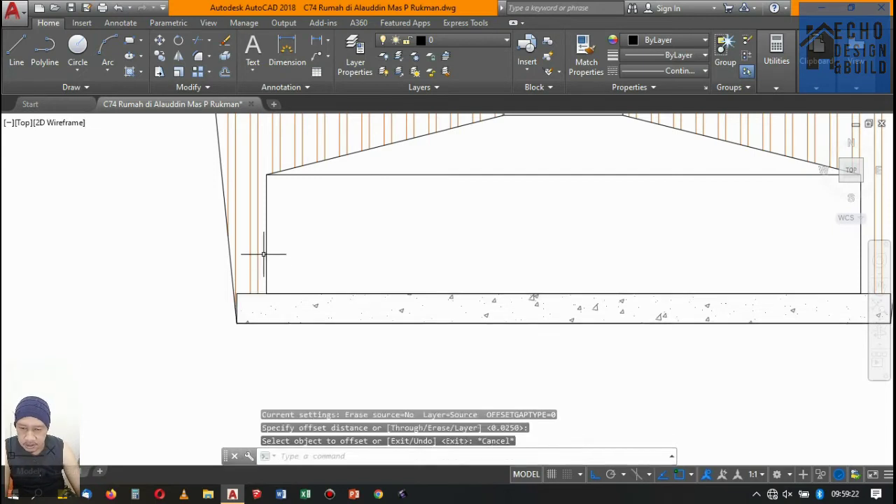
pyautogui.click(265, 249)
pyautogui.write('x')
pyautogui.press('Return')
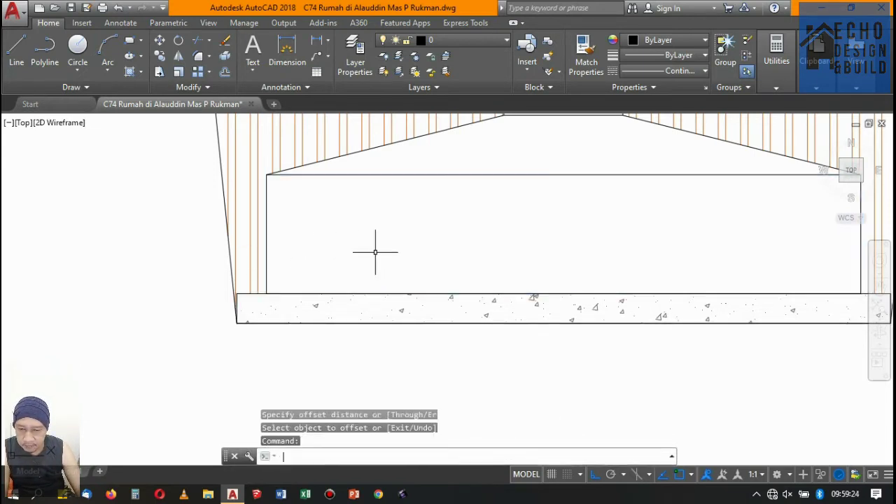
# Send the concrete base hatch behind the other lines.
pyautogui.click(255, 295)
pyautogui.rightClick(254, 294)
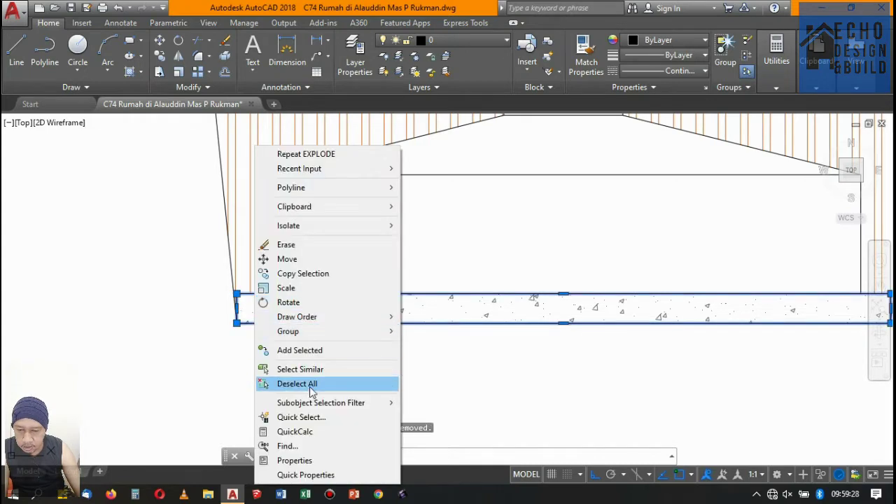
pyautogui.moveTo(297, 317)
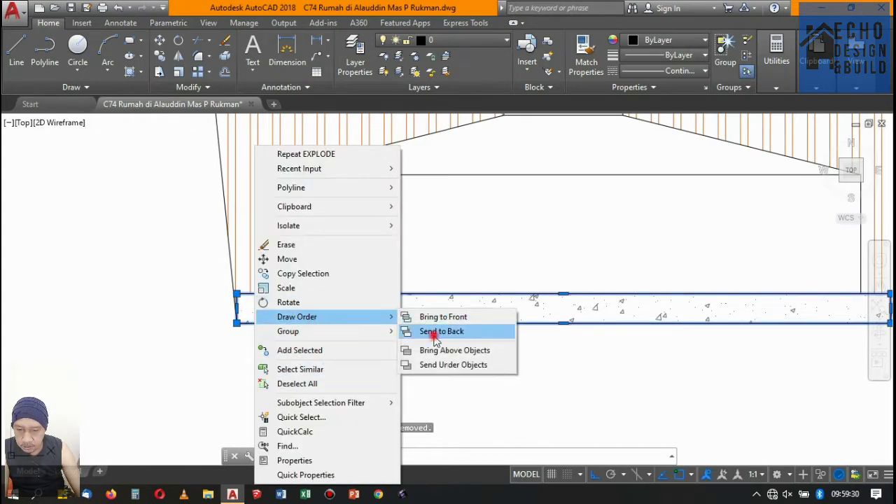
pyautogui.click(428, 334)
pyautogui.click(313, 293)
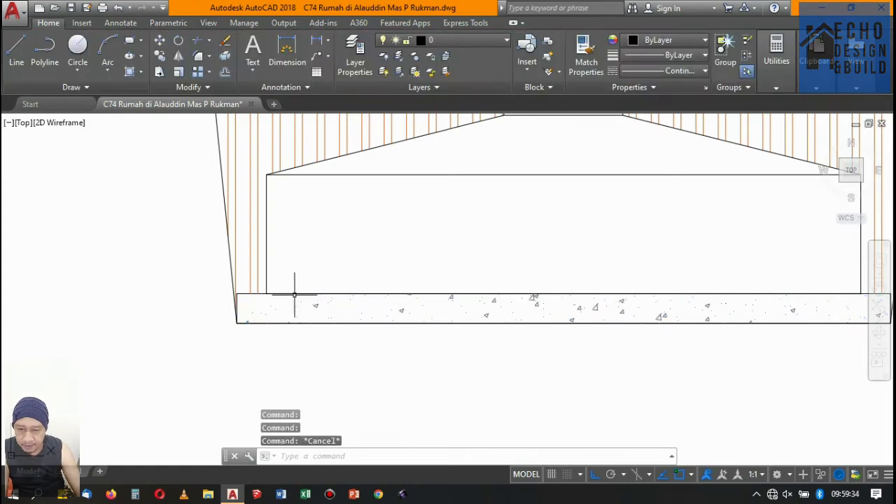
pyautogui.click(292, 294)
pyautogui.scroll(-3, 293, 294)
pyautogui.scroll(3, 362, 279)
pyautogui.press('Escape')
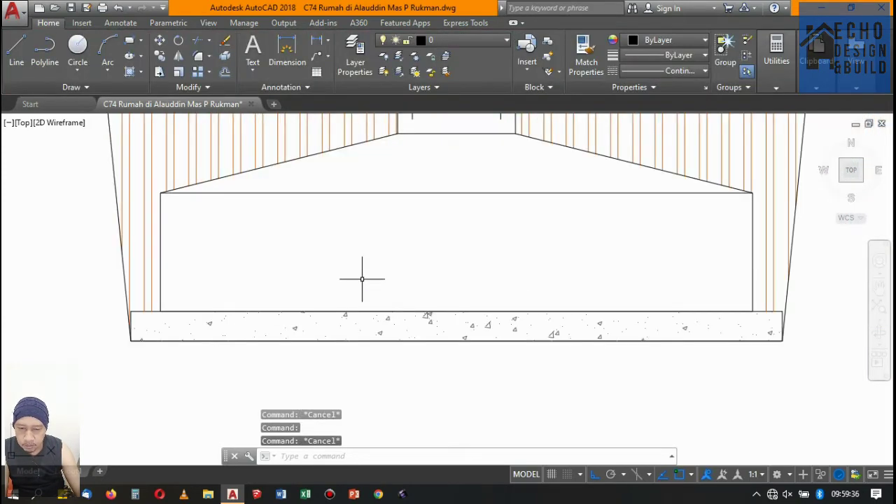
pyautogui.write('o')
# Offset the footing block's horizontal edge inward by a distance measured on the stirrup.
pyautogui.press('Return')
pyautogui.scroll(-3, 350, 309)
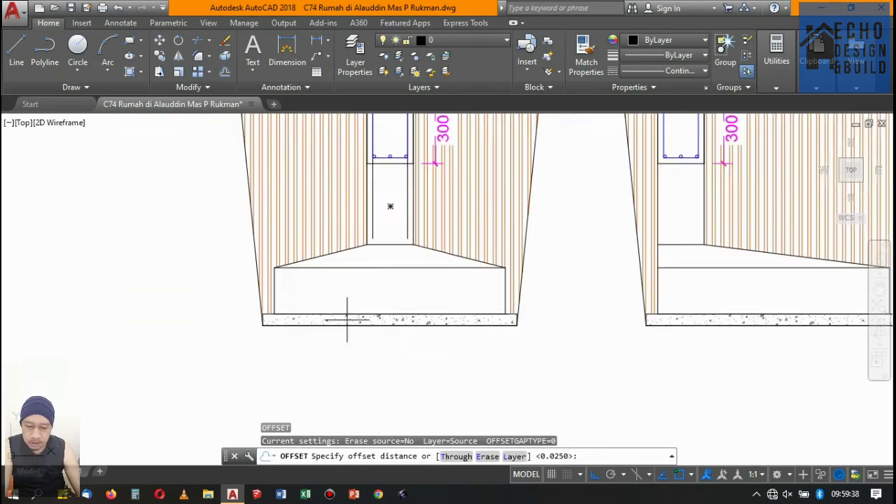
pyautogui.scroll(3, 393, 252)
pyautogui.scroll(-2, 400, 245)
pyautogui.scroll(3, 395, 182)
pyautogui.scroll(4, 395, 180)
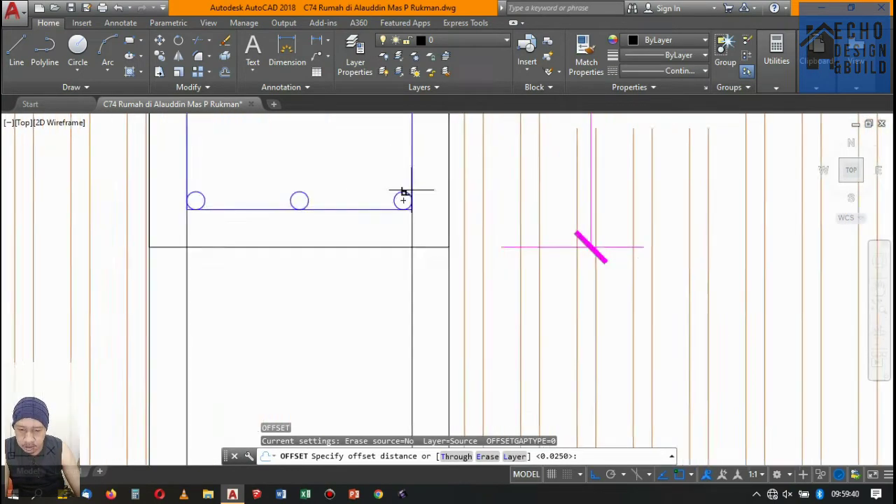
pyautogui.scroll(2, 406, 199)
pyautogui.click(412, 220)
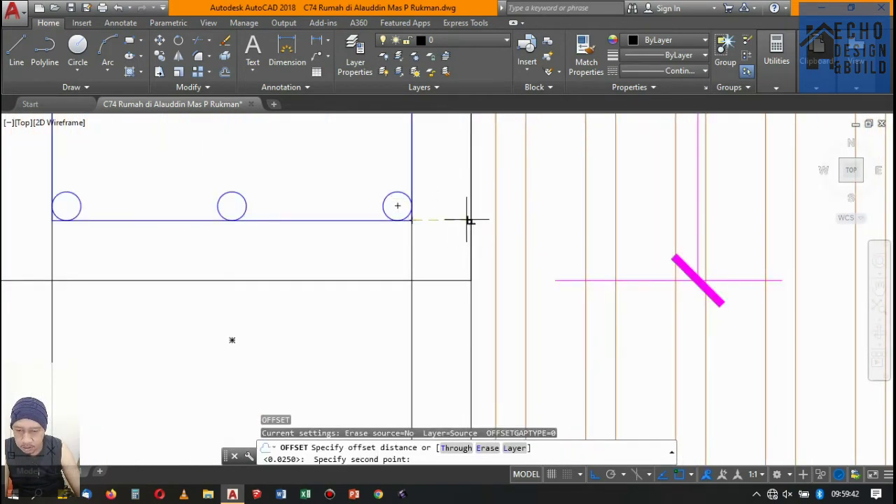
pyautogui.click(468, 220)
pyautogui.click(468, 220)
pyautogui.scroll(-3, 473, 221)
pyautogui.scroll(-3, 481, 224)
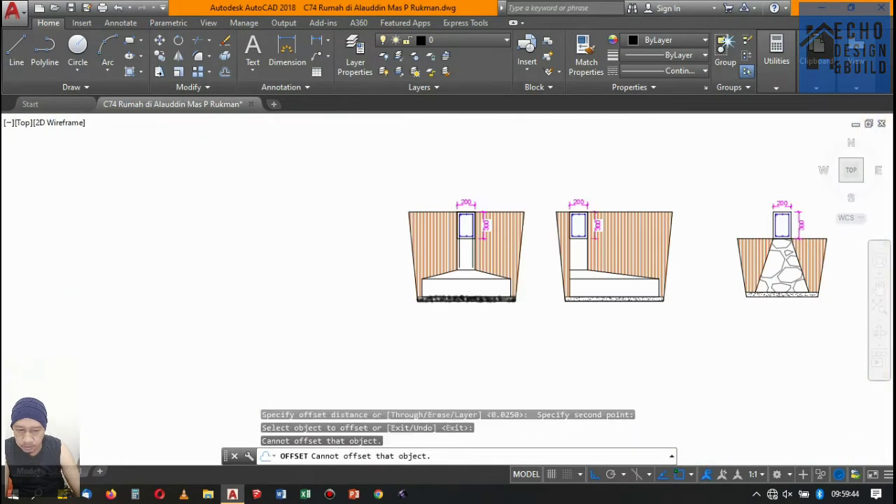
pyautogui.scroll(5, 449, 304)
pyautogui.click(432, 335)
pyautogui.scroll(-1, 441, 248)
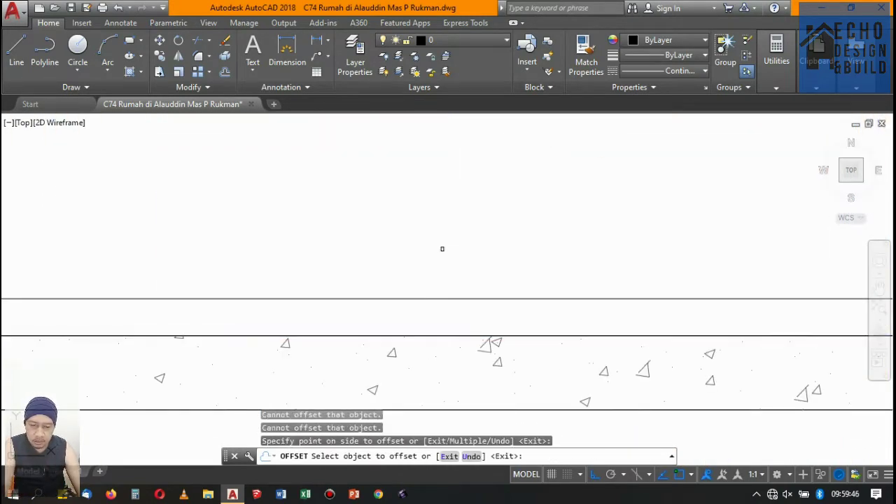
pyautogui.scroll(-3, 452, 287)
pyautogui.scroll(-1, 439, 268)
pyautogui.click(440, 269)
pyautogui.click(434, 300)
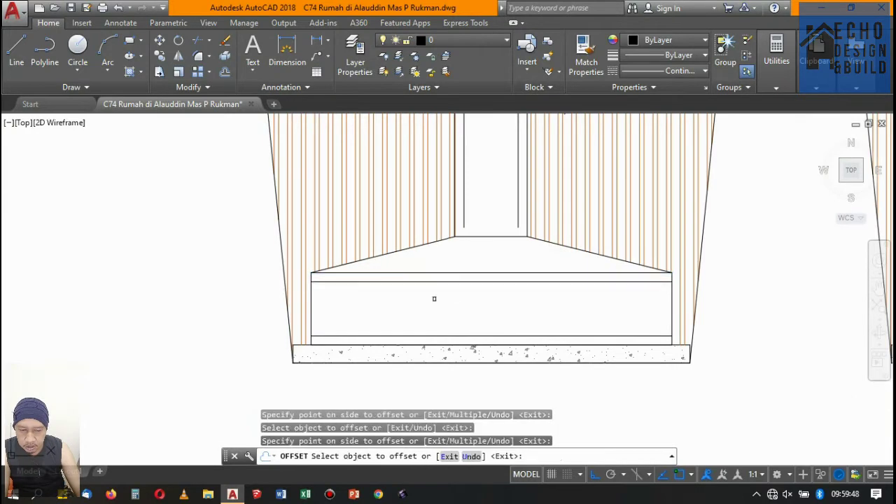
pyautogui.press('Return')
# Offset both sloped footing edges just below the slopes at the default distance.
pyautogui.scroll(6, 556, 253)
pyautogui.scroll(-5, 556, 253)
pyautogui.scroll(4, 500, 250)
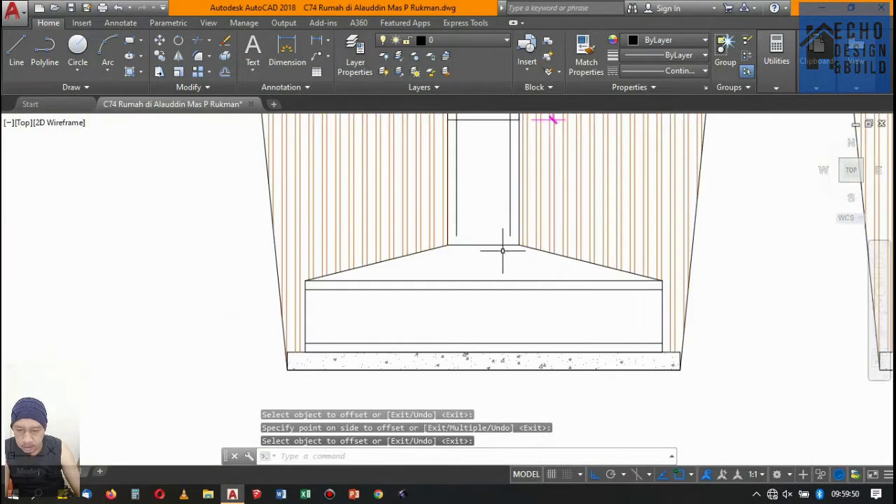
pyautogui.scroll(-2, 500, 250)
pyautogui.scroll(-1, 499, 250)
pyautogui.scroll(5, 488, 254)
pyautogui.scroll(-5, 488, 254)
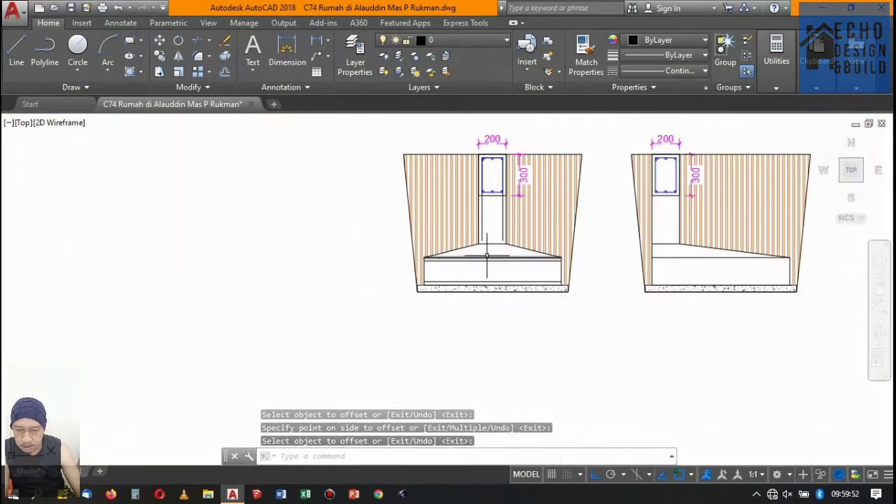
pyautogui.scroll(3, 481, 256)
pyautogui.scroll(2, 573, 224)
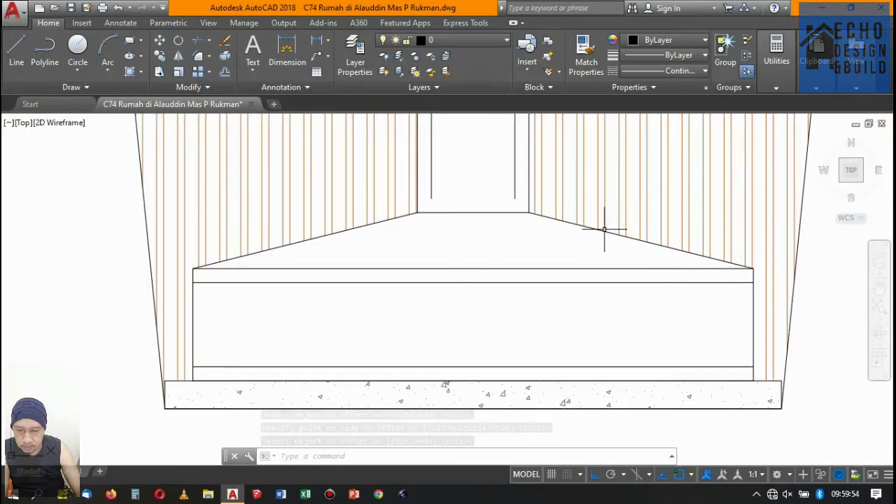
pyautogui.write('o')
pyautogui.press('Return')
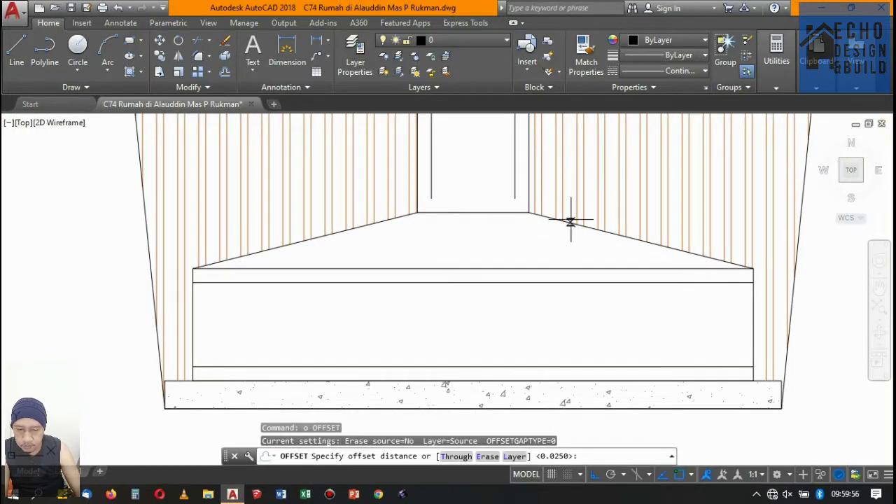
pyautogui.press('Return')
pyautogui.click(570, 223)
pyautogui.click(553, 233)
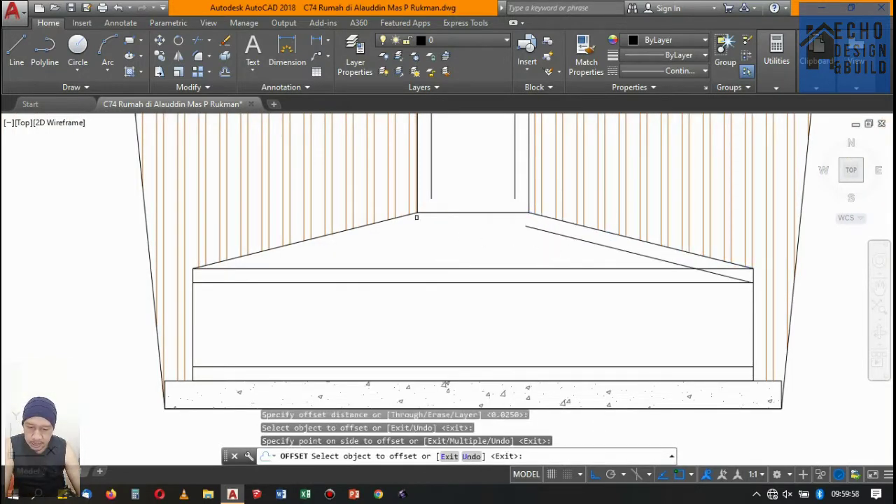
pyautogui.click(378, 224)
pyautogui.click(430, 255)
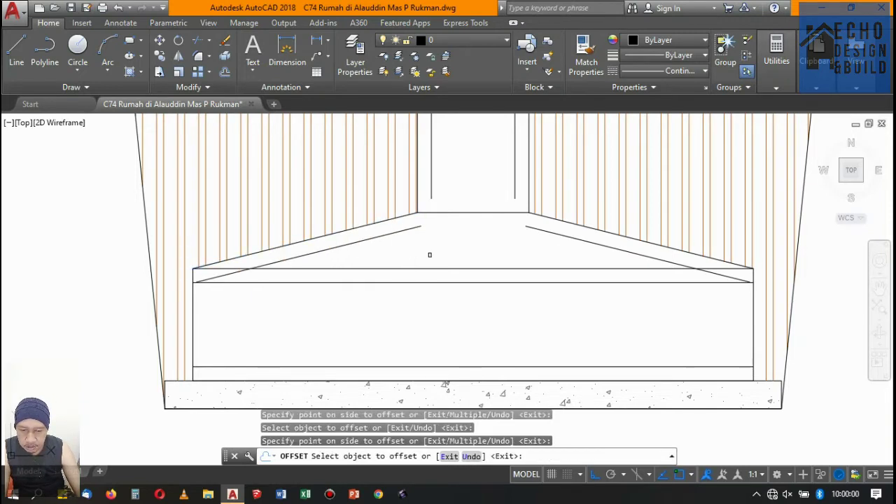
pyautogui.press('Return')
pyautogui.scroll(2, 700, 257)
pyautogui.scroll(3, 704, 260)
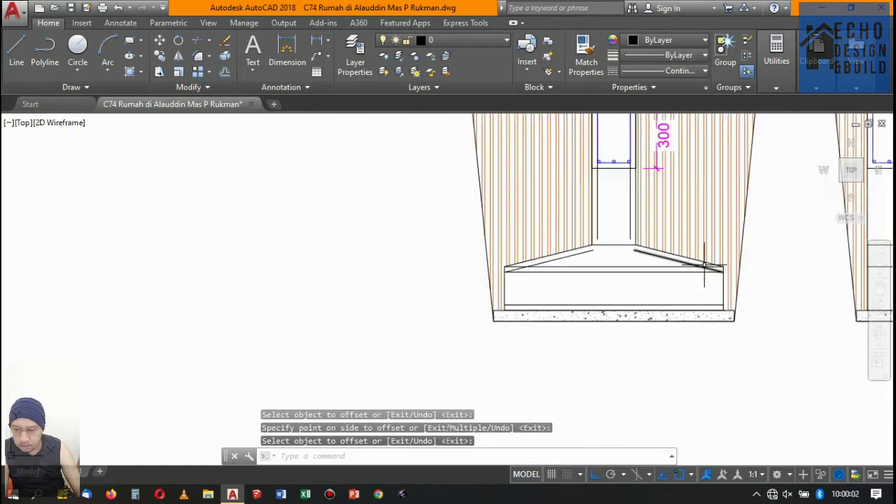
pyautogui.scroll(-5, 734, 277)
pyautogui.write('O')
# Offset the left and right vertical footing edges inward at the default distance.
pyautogui.press('Return')
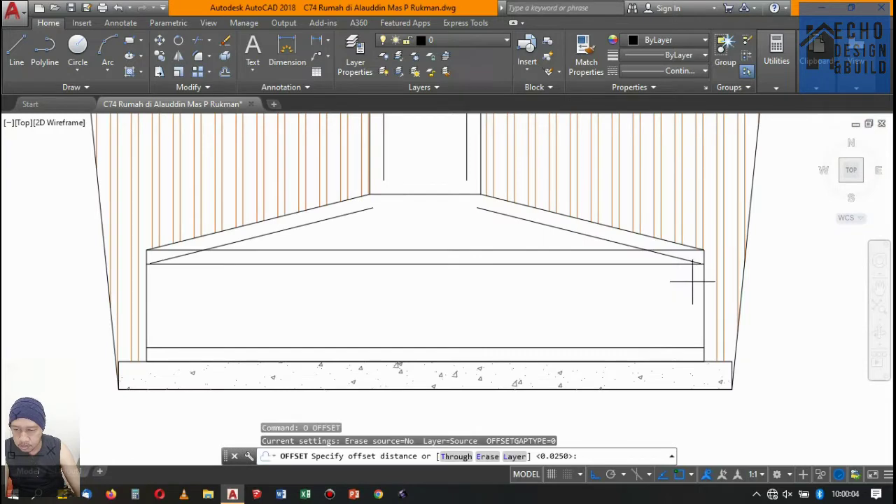
pyautogui.scroll(2, 697, 275)
pyautogui.press('Return')
pyautogui.click(708, 266)
pyautogui.click(651, 270)
pyautogui.scroll(-3, 651, 271)
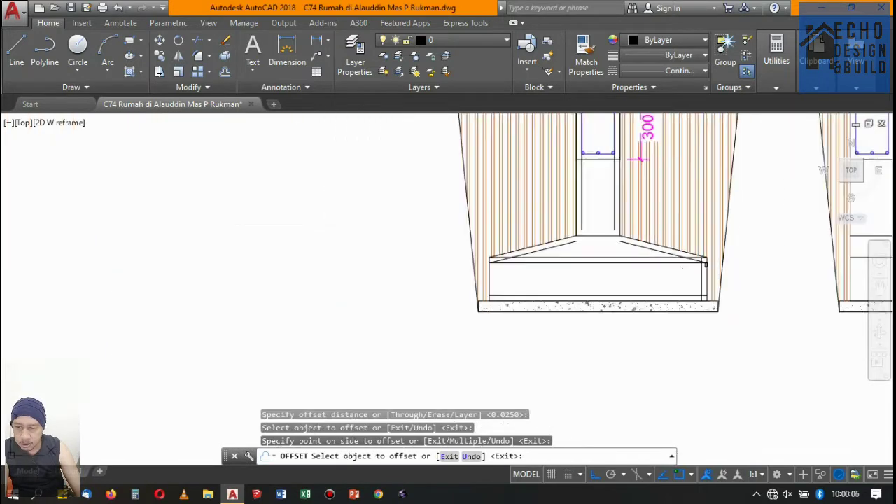
pyautogui.scroll(3, 514, 282)
pyautogui.scroll(1, 392, 247)
pyautogui.click(392, 247)
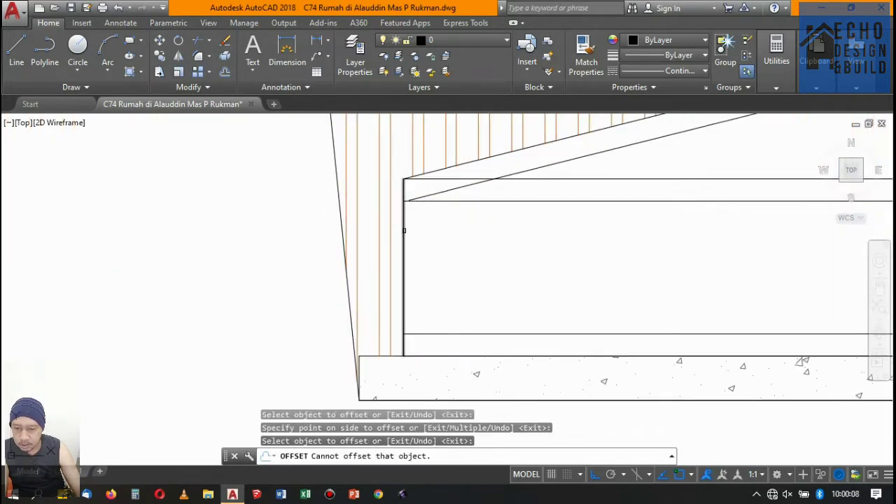
pyautogui.click(404, 230)
pyautogui.click(427, 237)
pyautogui.click(428, 236)
pyautogui.click(448, 236)
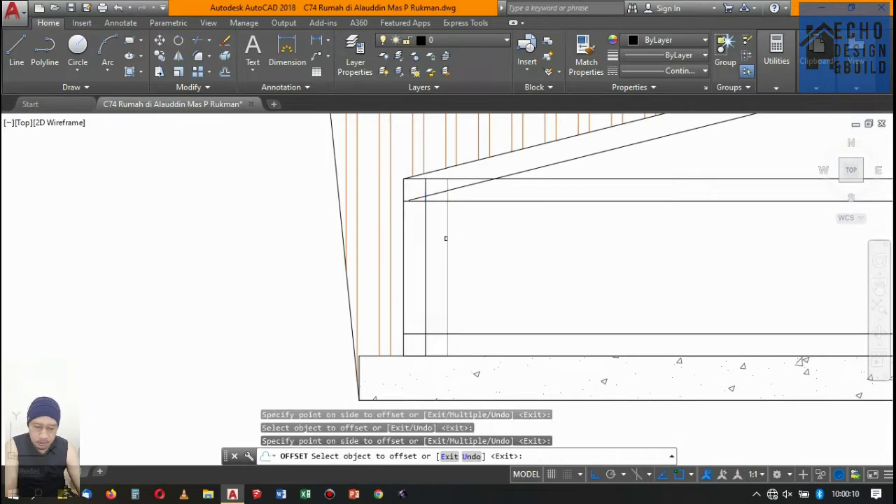
pyautogui.scroll(-4, 448, 237)
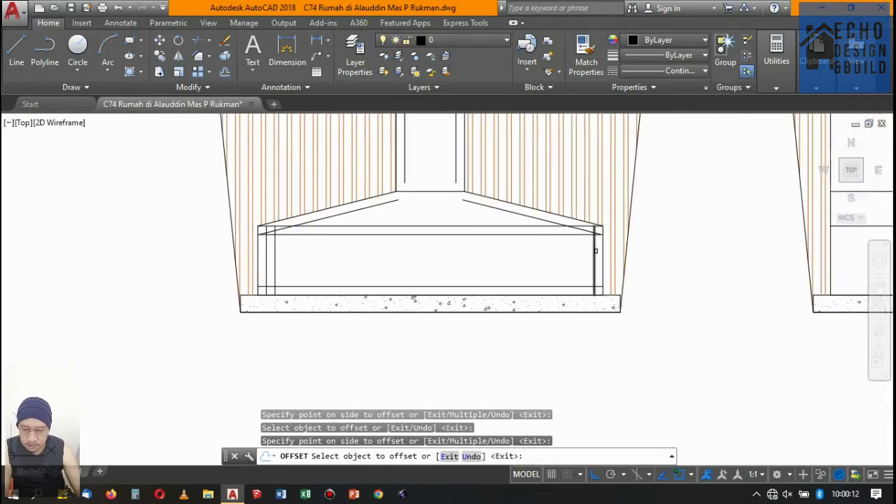
pyautogui.click(596, 251)
pyautogui.click(588, 252)
pyautogui.press('Return')
pyautogui.scroll(-2, 559, 254)
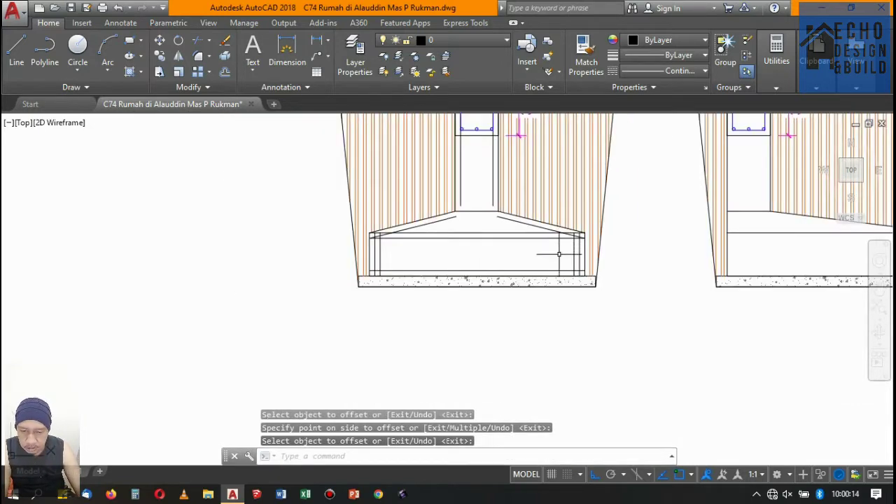
pyautogui.scroll(6, 558, 254)
pyautogui.scroll(3, 574, 266)
# Trim the excess line end on the right using two lines as cutting edges.
pyautogui.write('r')
pyautogui.press('Return')
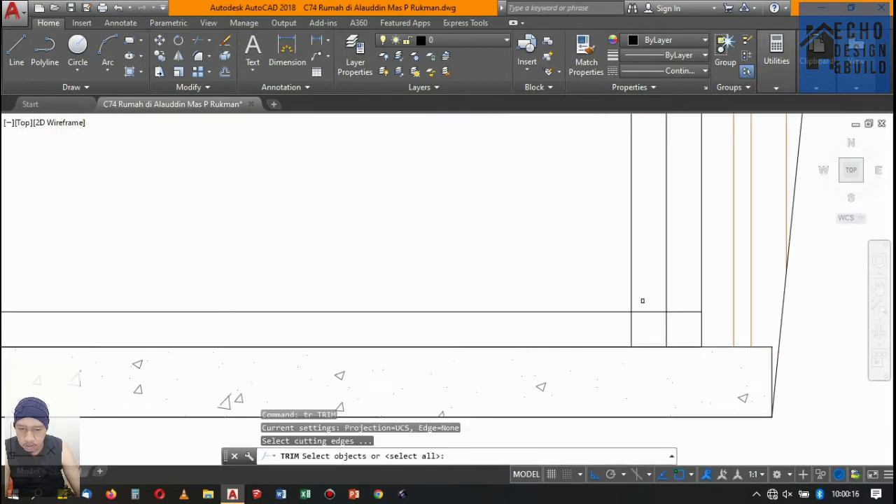
pyautogui.click(640, 300)
pyautogui.click(652, 315)
pyautogui.press('Return')
pyautogui.click(609, 365)
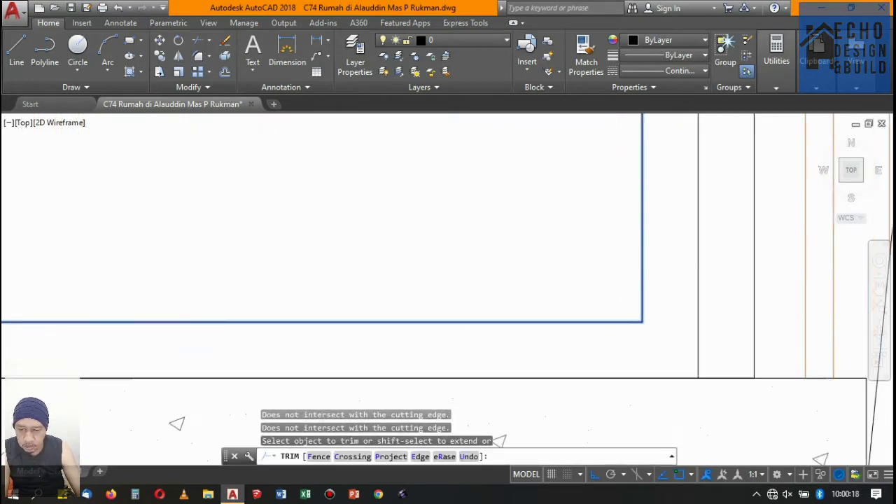
pyautogui.scroll(-3, 420, 280)
pyautogui.scroll(5, 184, 198)
# Trim away the lower vertical line segment and the overhanging part of the sloped line.
pyautogui.press('Return')
pyautogui.press('Return')
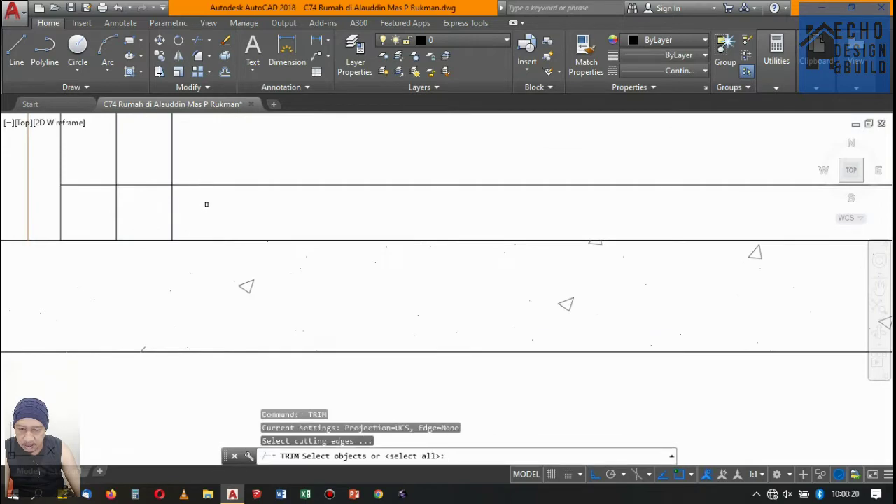
pyautogui.click(191, 175)
pyautogui.click(165, 190)
pyautogui.press('Return')
pyautogui.click(189, 210)
pyautogui.click(165, 200)
pyautogui.scroll(-2, 180, 219)
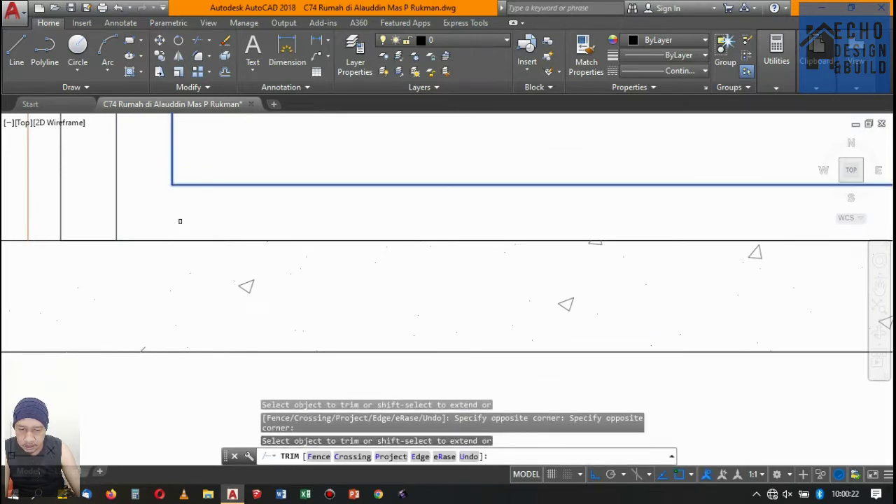
pyautogui.scroll(-3, 180, 220)
pyautogui.press('Return')
pyautogui.scroll(-3, 254, 164)
pyautogui.scroll(6, 504, 162)
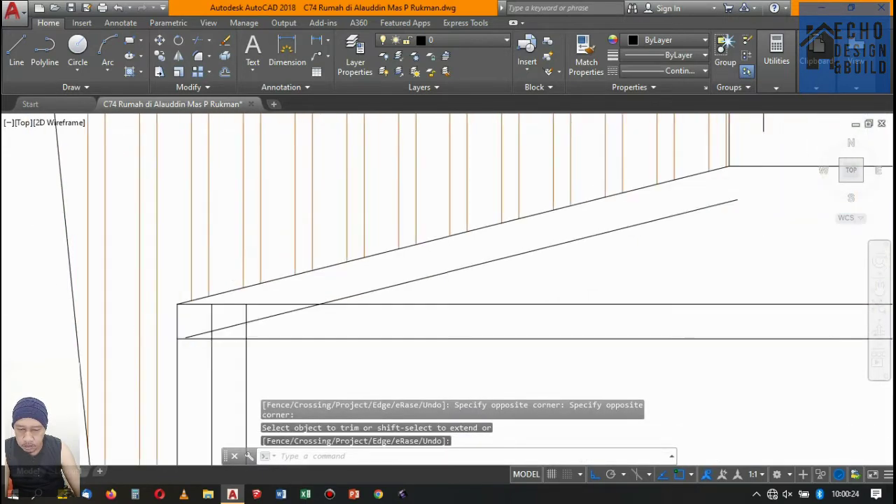
pyautogui.scroll(-1, 275, 244)
pyautogui.scroll(-1, 360, 282)
pyautogui.click(360, 281)
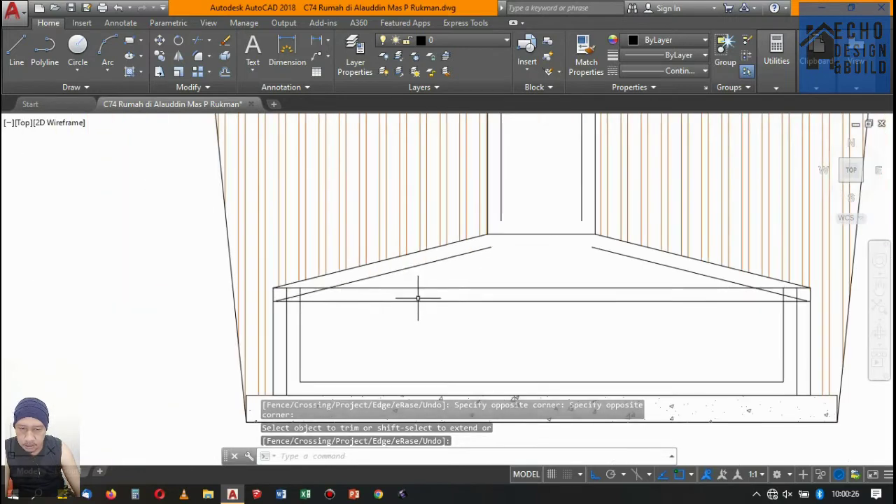
pyautogui.press('Escape')
# Erase the stray horizontal line inside the footing.
pyautogui.moveTo(418, 300); pyautogui.dragTo(402, 308)
pyautogui.press('Delete')
pyautogui.scroll(-4, 396, 304)
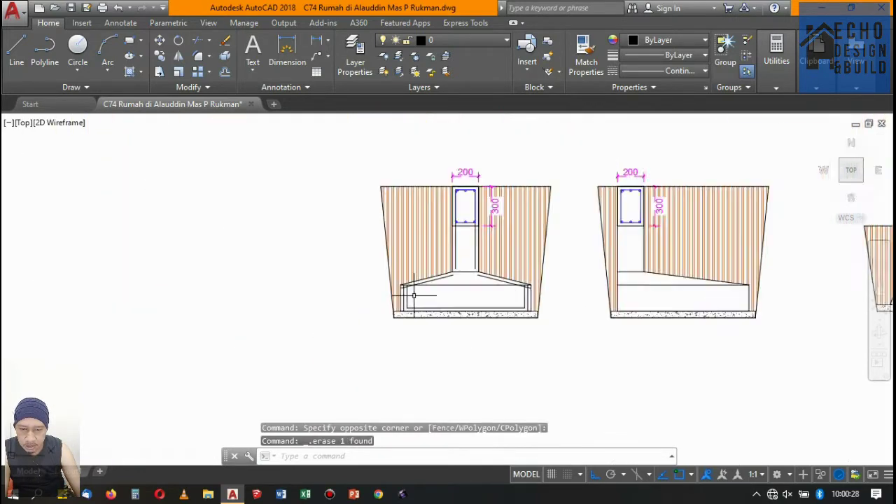
pyautogui.scroll(4, 460, 280)
pyautogui.scroll(2, 543, 308)
pyautogui.write('tr')
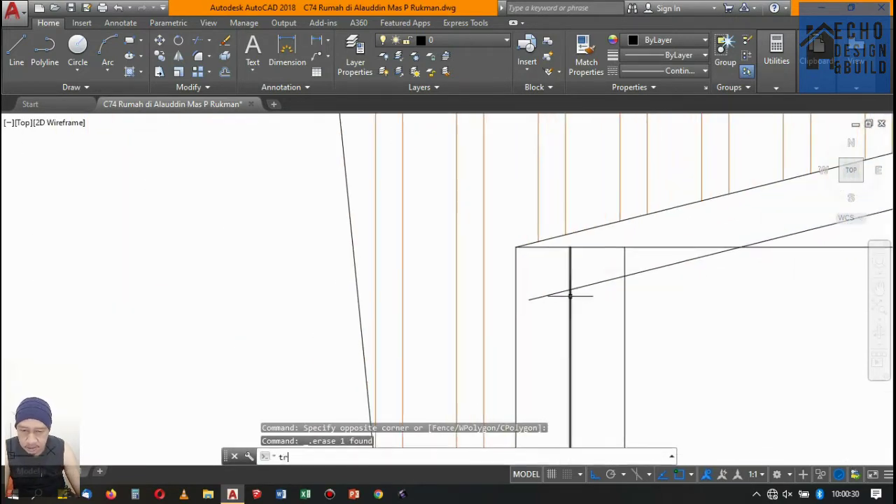
# Trim the overhanging line end where the sloped and vertical lines meet at the corner.
pyautogui.press('Return')
pyautogui.scroll(2, 583, 295)
pyautogui.scroll(4, 583, 295)
pyautogui.click(567, 313)
pyautogui.click(470, 238)
pyautogui.press('Return')
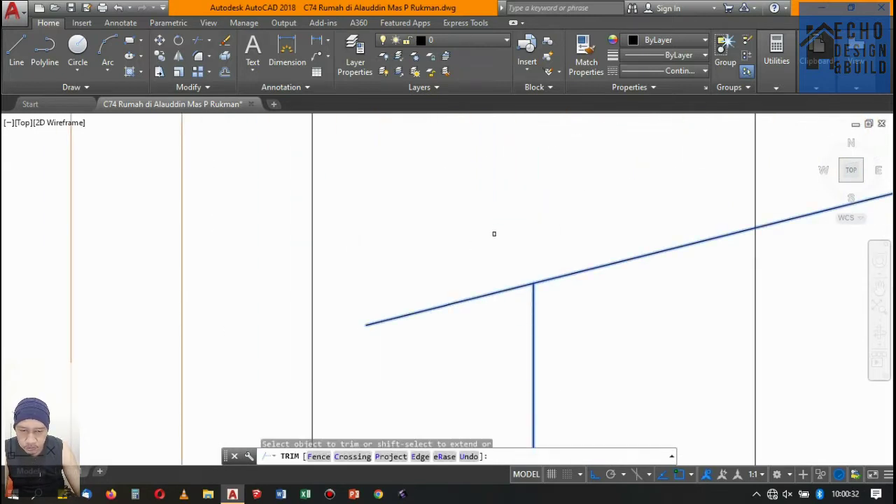
pyautogui.click(476, 310)
pyautogui.click(476, 270)
pyautogui.scroll(-3, 476, 271)
pyautogui.scroll(2, 529, 261)
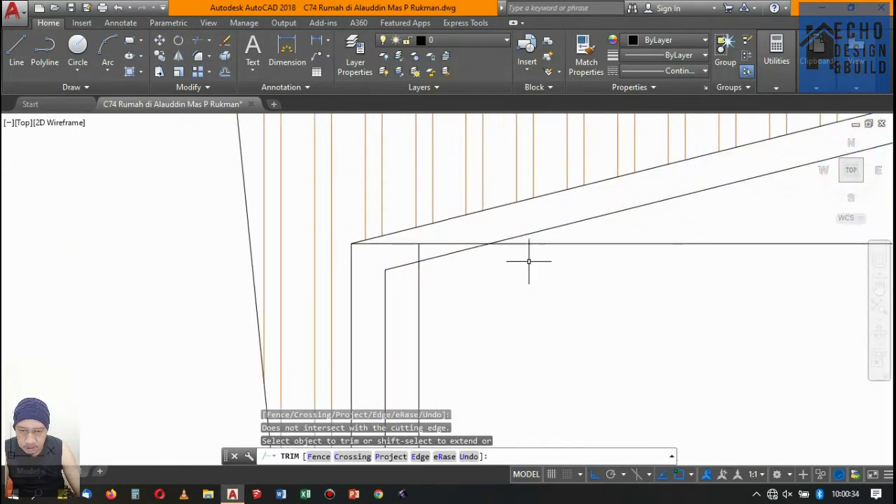
pyautogui.press('Escape')
# Select the inner sloped lines and left and right vertical lines of the outline.
pyautogui.click(436, 290)
pyautogui.click(389, 256)
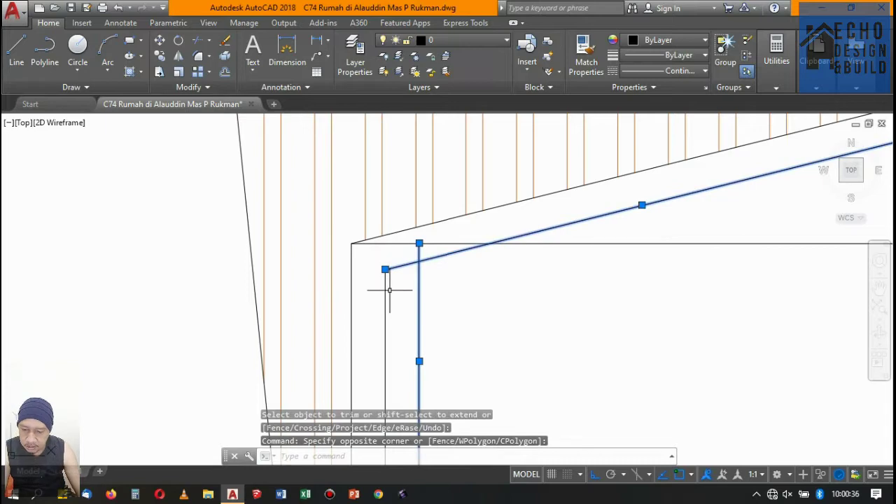
pyautogui.click(389, 289)
pyautogui.click(377, 301)
pyautogui.scroll(-3, 434, 273)
pyautogui.scroll(3, 736, 245)
pyautogui.scroll(1, 695, 268)
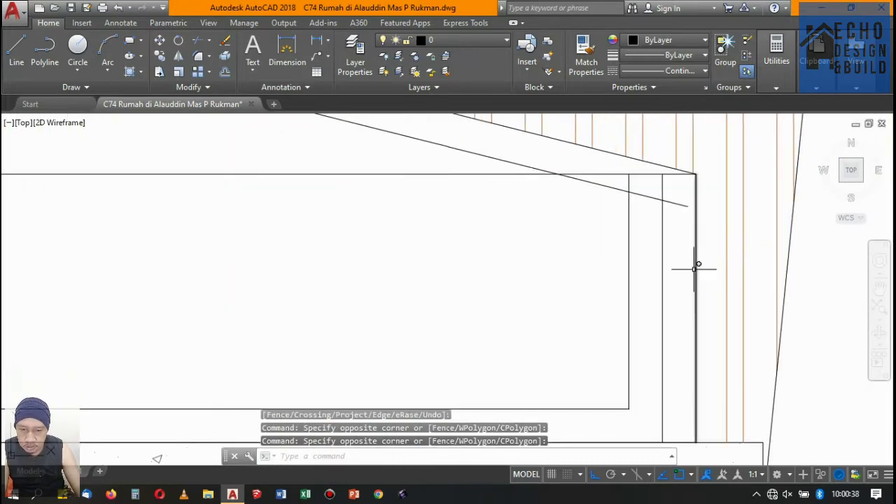
pyautogui.click(663, 245)
pyautogui.click(637, 187)
# Add the remaining sloped and bottom lines and color the whole inner outline Blue.
pyautogui.click(613, 204)
pyautogui.scroll(-5, 586, 304)
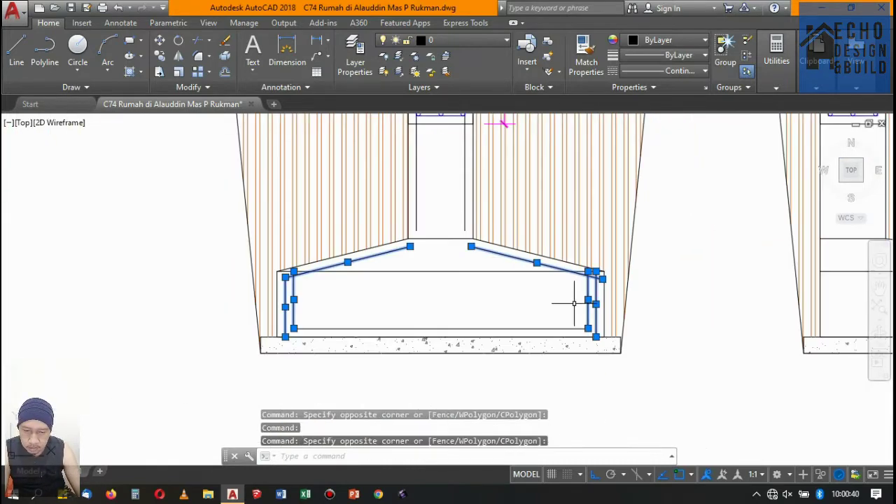
pyautogui.scroll(2, 587, 304)
pyautogui.scroll(1, 520, 300)
pyautogui.click(586, 376)
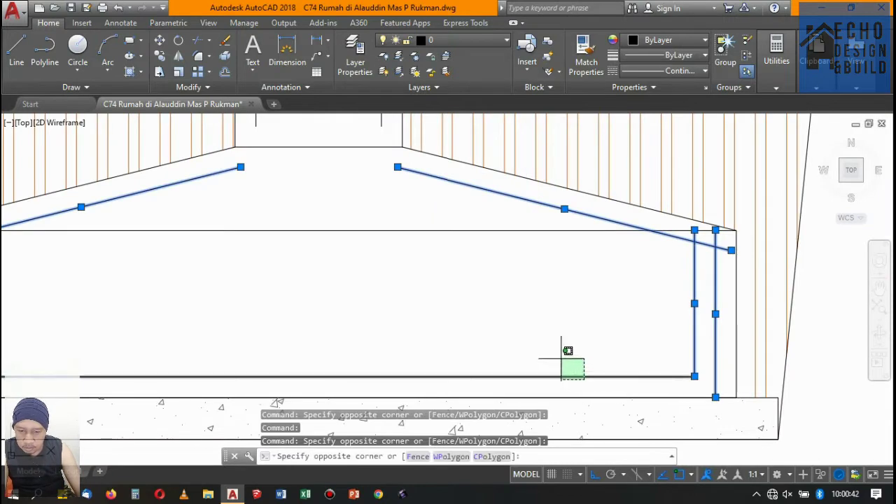
pyautogui.click(565, 352)
pyautogui.scroll(-3, 566, 353)
pyautogui.scroll(-2, 560, 252)
pyautogui.click(643, 41)
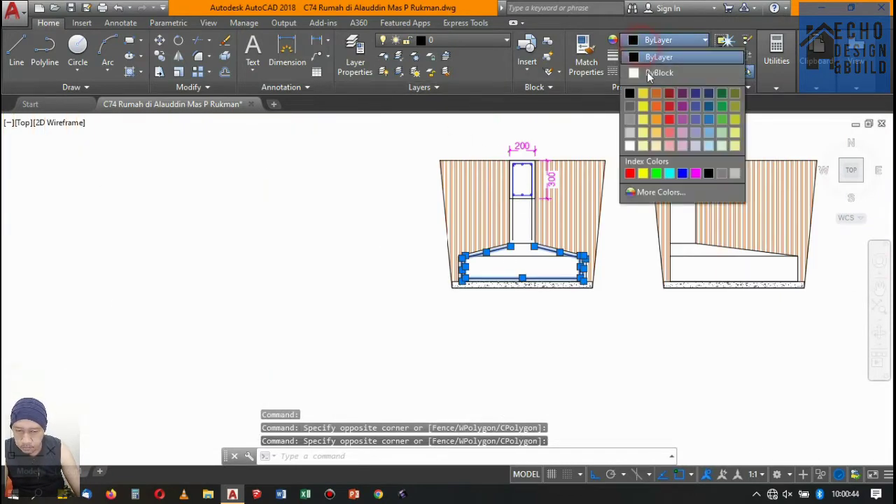
pyautogui.click(683, 174)
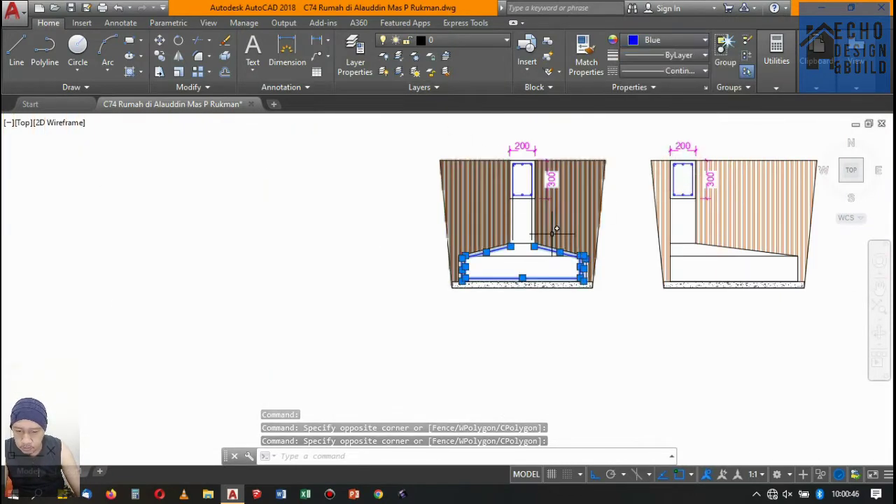
pyautogui.press('Escape')
pyautogui.scroll(4, 522, 270)
# Make the footing's top horizontal line a HIDDEN dashed line in grey color 8.
pyautogui.click(521, 270)
pyautogui.click(500, 204)
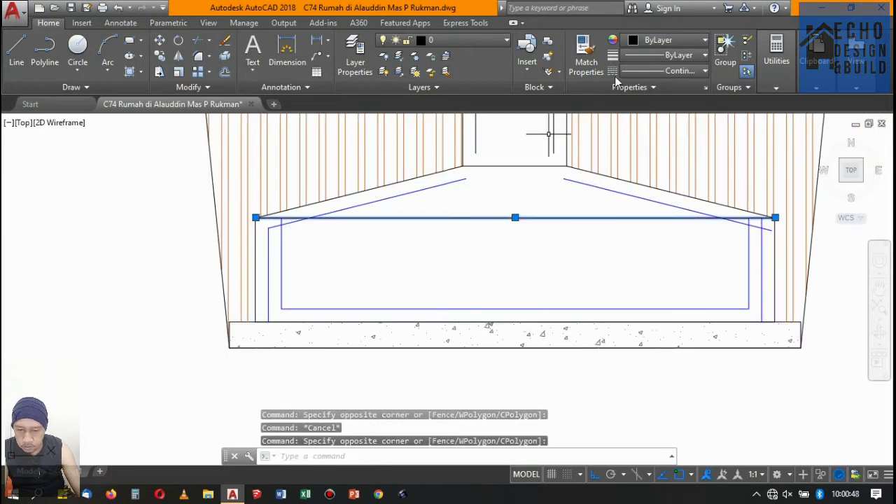
pyautogui.click(649, 71)
pyautogui.click(661, 169)
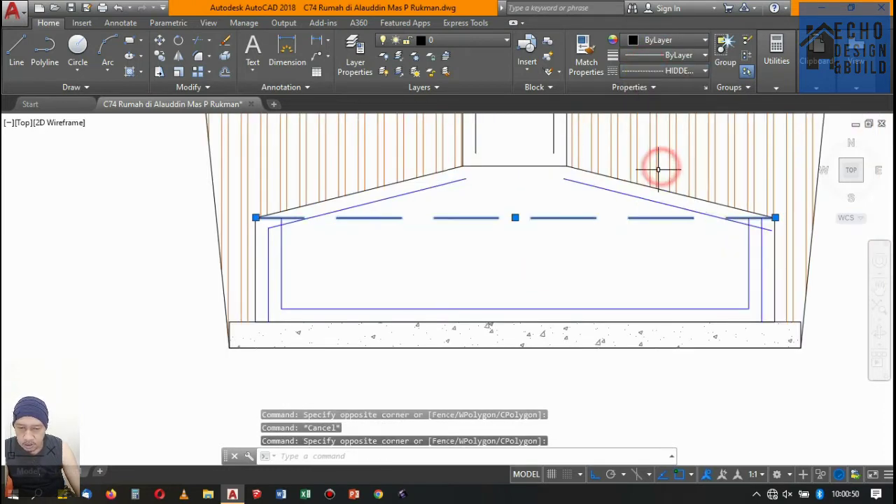
pyautogui.click(669, 40)
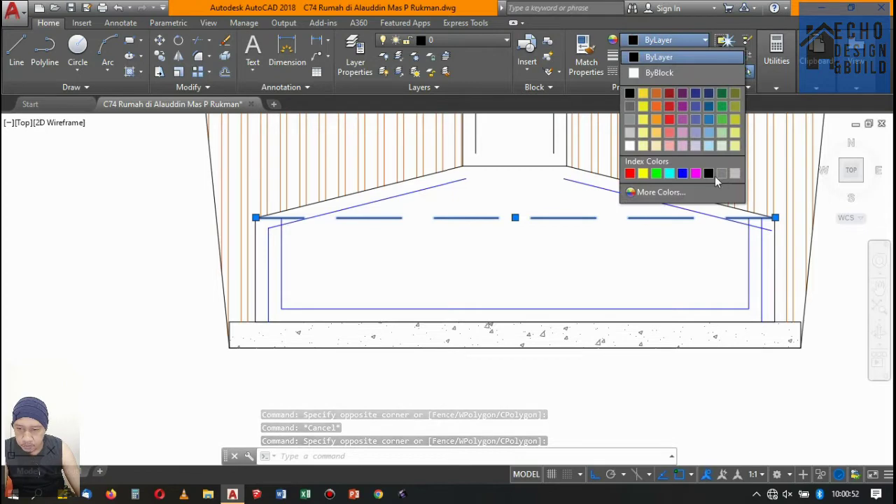
pyautogui.click(722, 173)
pyautogui.press('Escape')
pyautogui.scroll(-5, 498, 206)
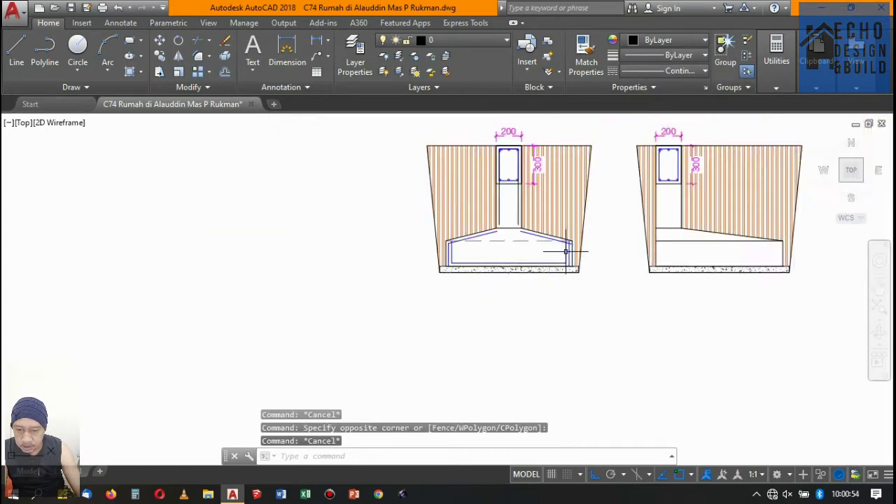
pyautogui.scroll(5, 580, 254)
pyautogui.scroll(2, 592, 266)
pyautogui.scroll(4, 581, 281)
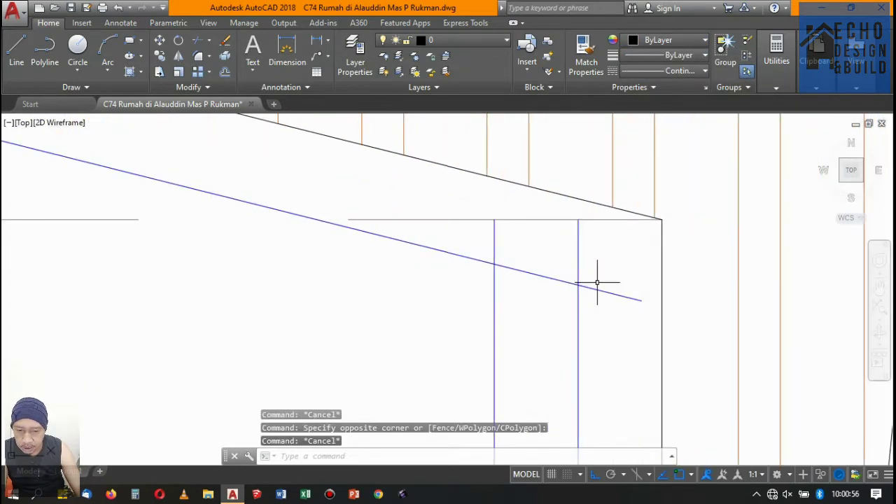
# Trim the overhanging rebar and line ends at the inner outline's corner.
pyautogui.write('tr')
pyautogui.press('Return')
pyautogui.scroll(3, 594, 316)
pyautogui.moveTo(594, 316); pyautogui.dragTo(530, 231)
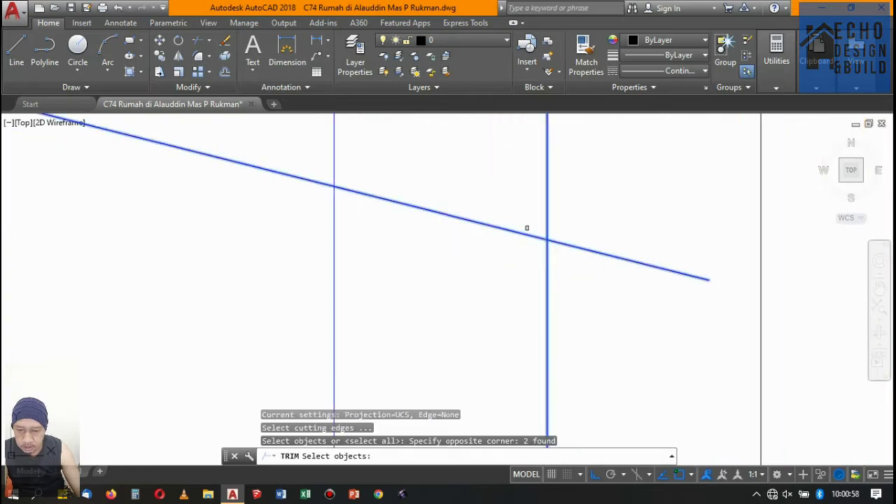
pyautogui.press('Return')
pyautogui.click(628, 301)
pyautogui.click(570, 206)
pyautogui.click(549, 208)
pyautogui.scroll(-5, 521, 231)
pyautogui.click(520, 230)
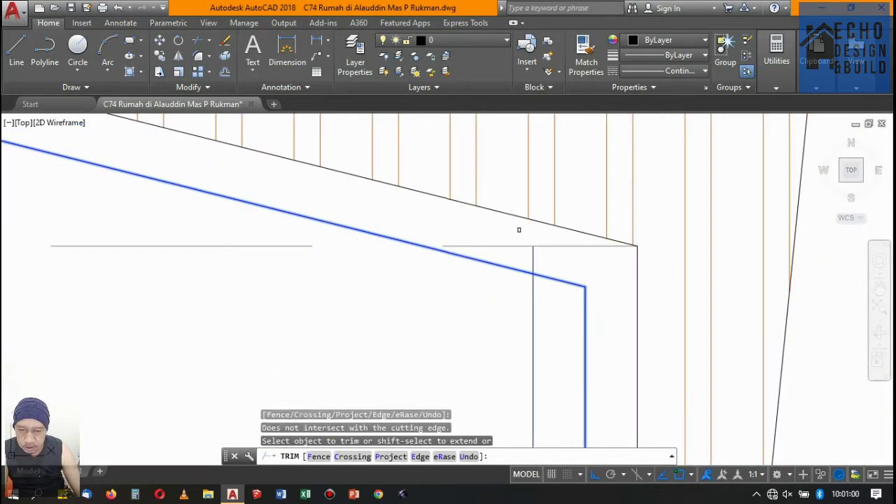
pyautogui.scroll(5, 595, 290)
pyautogui.moveTo(595, 291); pyautogui.dragTo(581, 278)
pyautogui.scroll(-3, 580, 278)
pyautogui.scroll(-2, 581, 278)
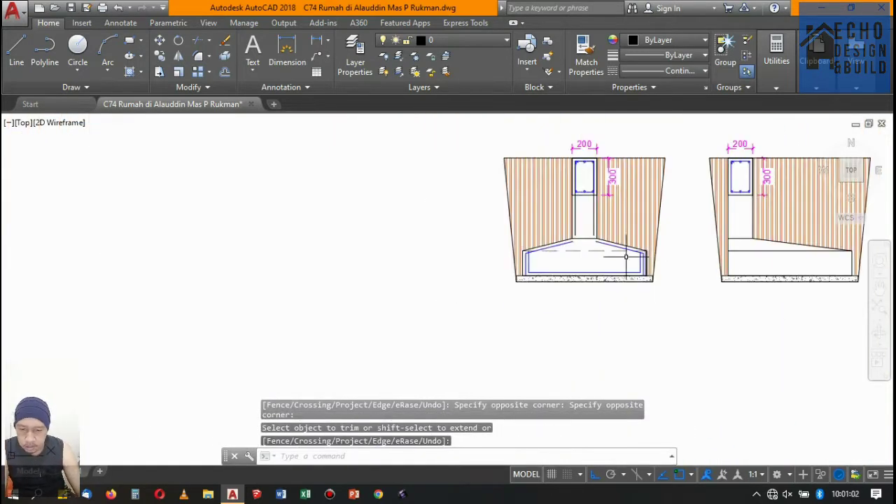
pyautogui.scroll(5, 500, 257)
pyautogui.scroll(3, 501, 257)
# Trim the leftover line end that extends past the blue rebar line.
pyautogui.press('Return')
pyautogui.press('Return')
pyautogui.click(476, 280)
pyautogui.click(470, 282)
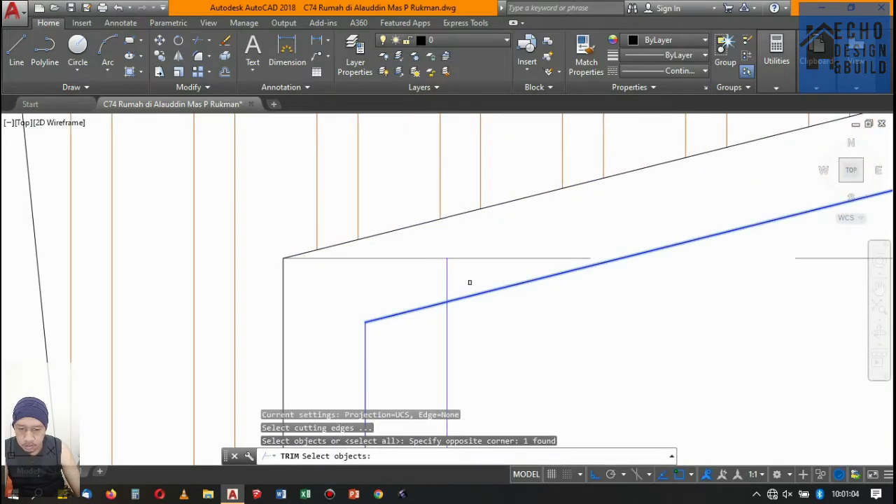
pyautogui.press('Return')
pyautogui.click(444, 276)
pyautogui.click(472, 234)
pyautogui.scroll(-4, 490, 233)
pyautogui.scroll(3, 586, 244)
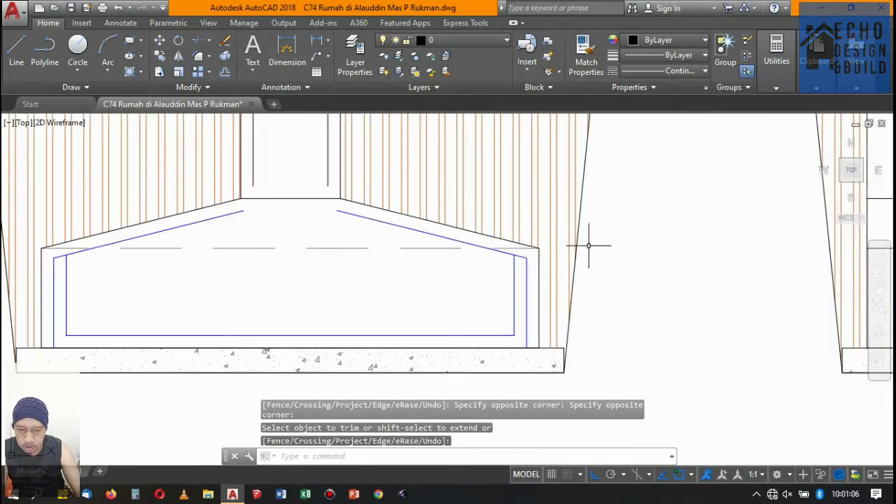
pyautogui.scroll(-3, 548, 258)
pyautogui.scroll(5, 474, 254)
pyautogui.scroll(2, 520, 274)
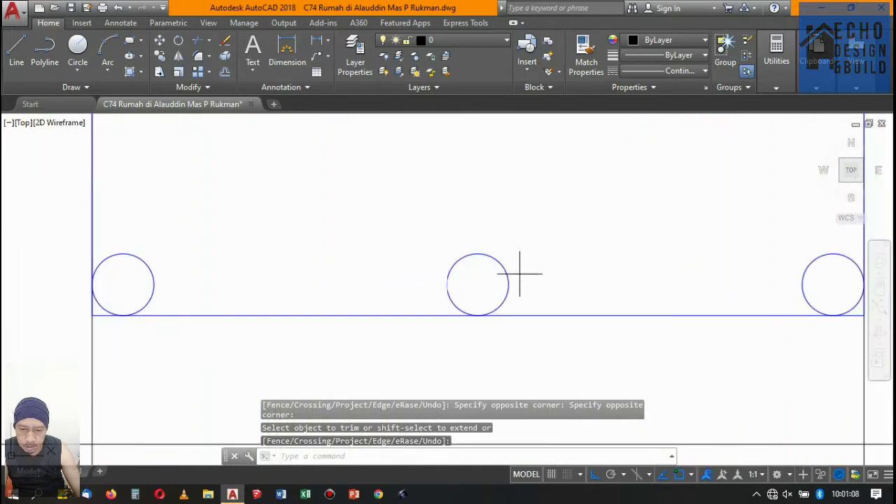
# Select the middle bar circle to copy.
pyautogui.press('Return')
pyautogui.click(509, 283)
pyautogui.click(461, 264)
# Copy the middle bar circle onto the left footing's bottom rebar line.
pyautogui.click(160, 58)
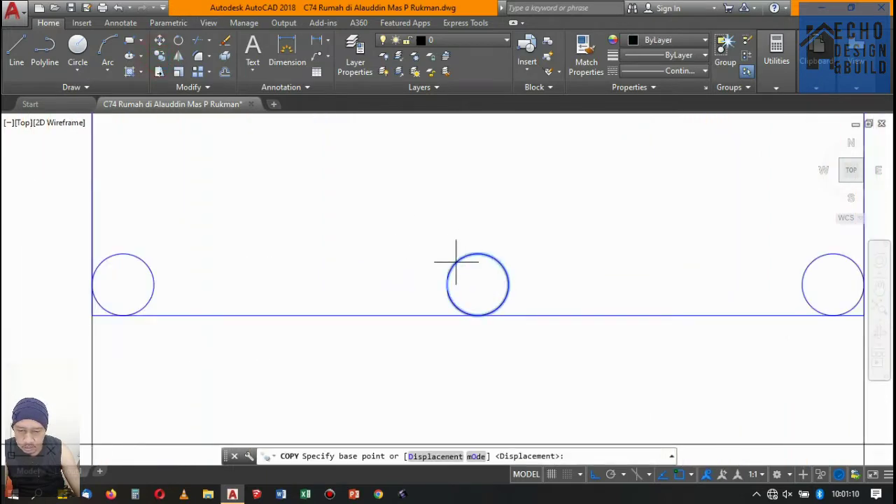
pyautogui.click(477, 315)
pyautogui.scroll(-5, 478, 315)
pyautogui.scroll(2, 484, 115)
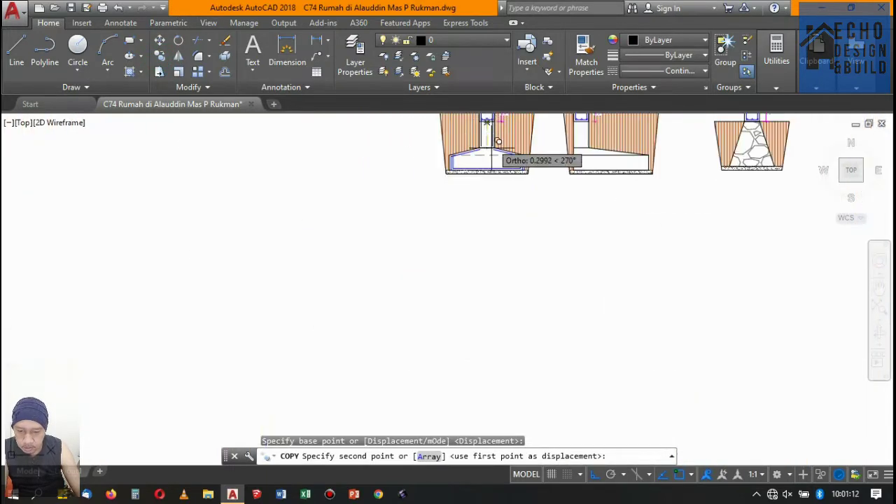
pyautogui.scroll(2, 484, 176)
pyautogui.scroll(2, 492, 240)
pyautogui.scroll(4, 494, 257)
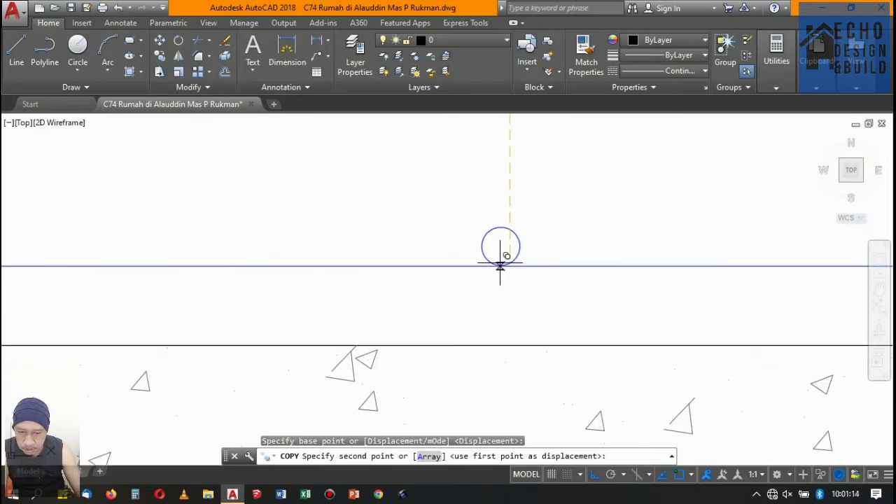
pyautogui.click(509, 266)
pyautogui.scroll(-3, 500, 255)
pyautogui.press('Return')
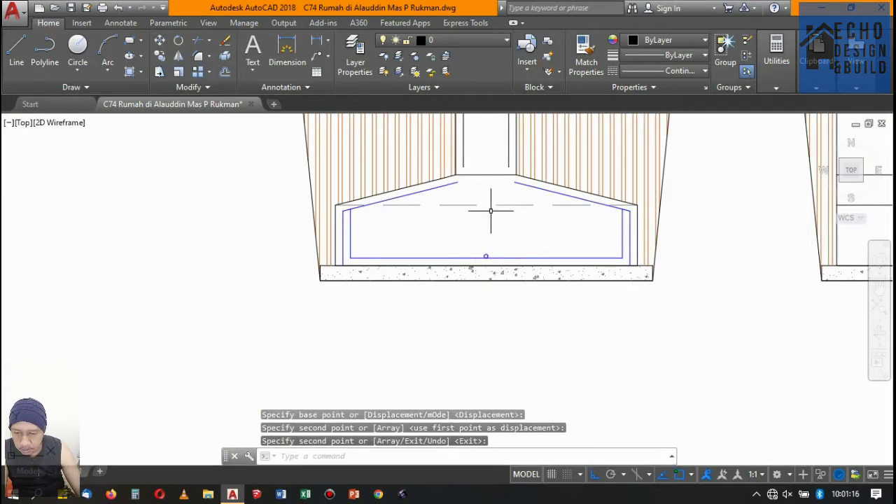
pyautogui.scroll(3, 490, 206)
# Offset the column base outline outward by a distance picked from the drawing.
pyautogui.moveTo(531, 145); pyautogui.dragTo(489, 222, button='middle')
pyautogui.scroll(4, 452, 181)
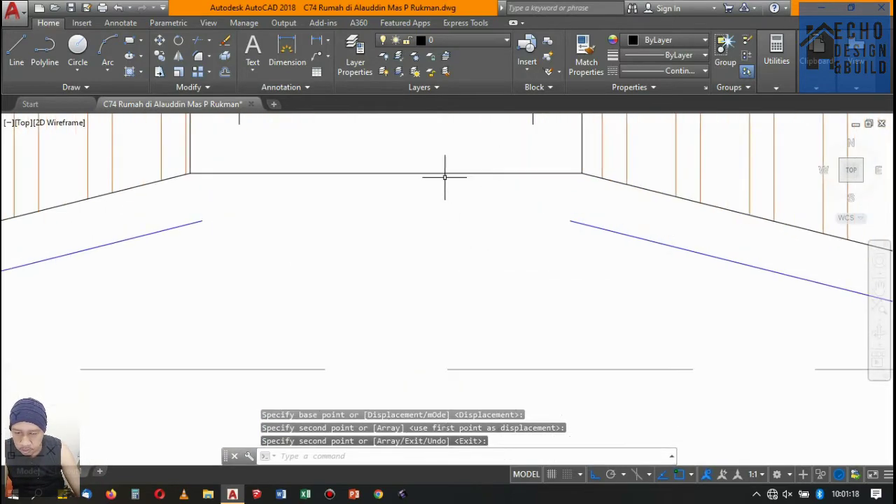
pyautogui.write('o')
pyautogui.press('Return')
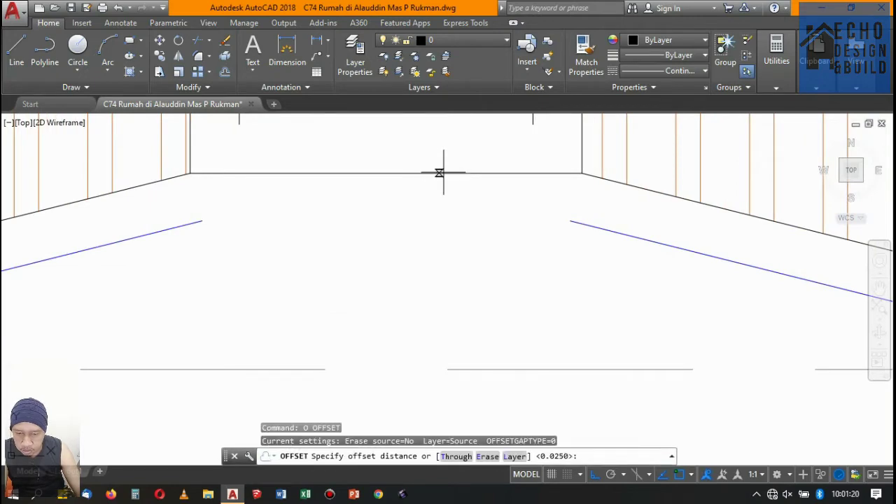
pyautogui.scroll(-4, 494, 207)
pyautogui.scroll(4, 600, 290)
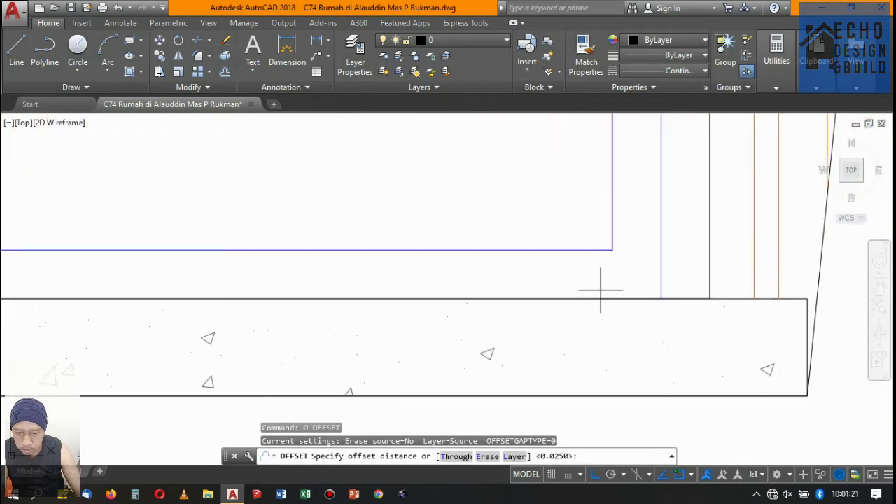
pyautogui.click(613, 250)
pyautogui.scroll(5, 548, 210)
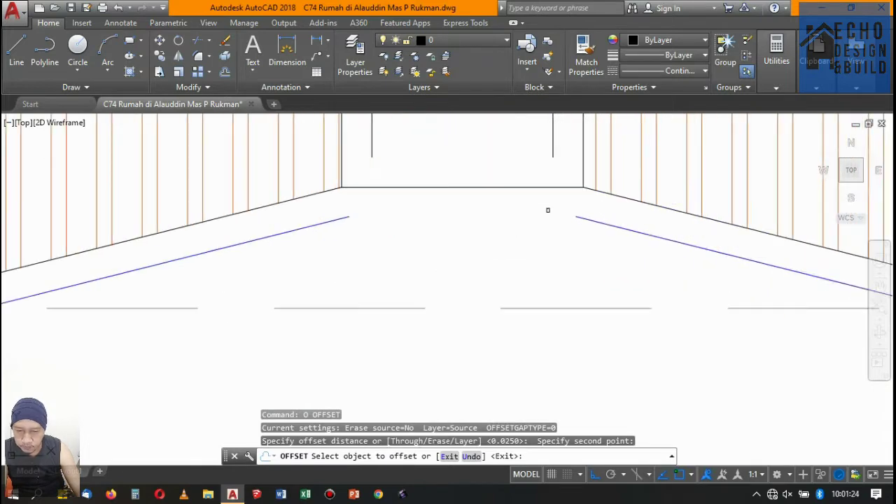
pyautogui.scroll(-3, 581, 220)
pyautogui.click(575, 224)
pyautogui.scroll(3, 566, 240)
pyautogui.scroll(-3, 533, 266)
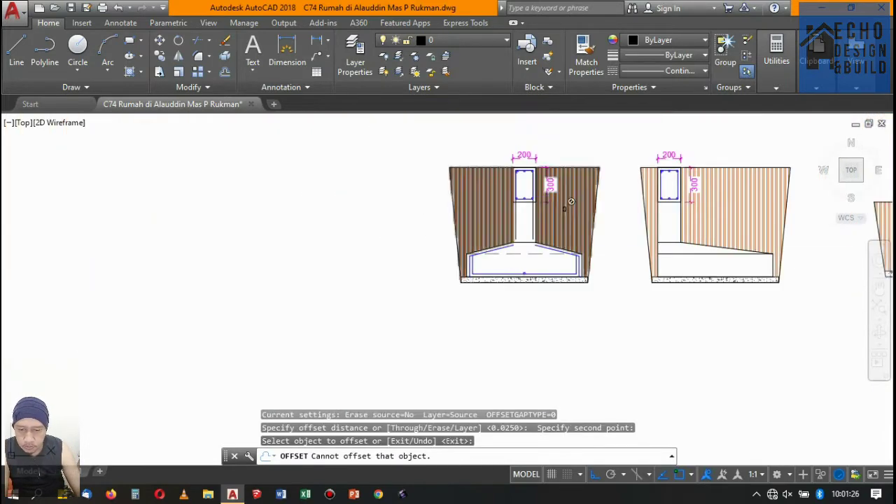
pyautogui.scroll(3, 476, 301)
pyautogui.scroll(2, 474, 302)
pyautogui.click(465, 238)
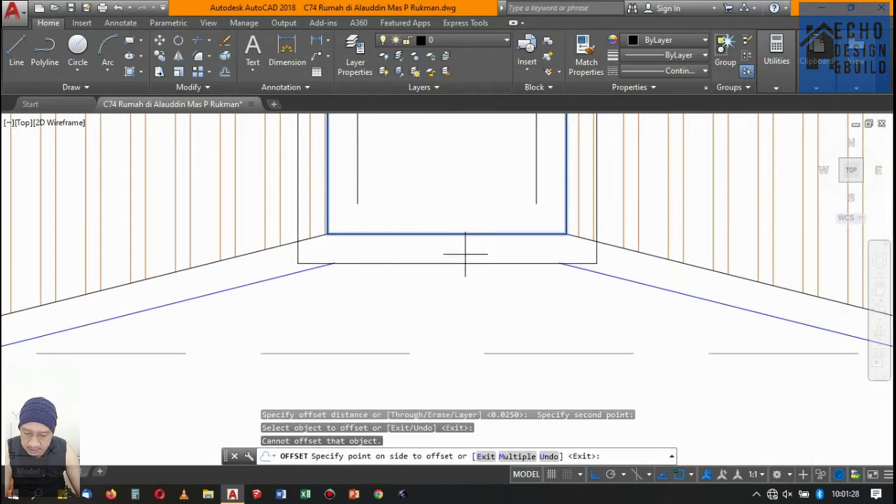
pyautogui.click(466, 275)
pyautogui.press('Return')
pyautogui.write('t')
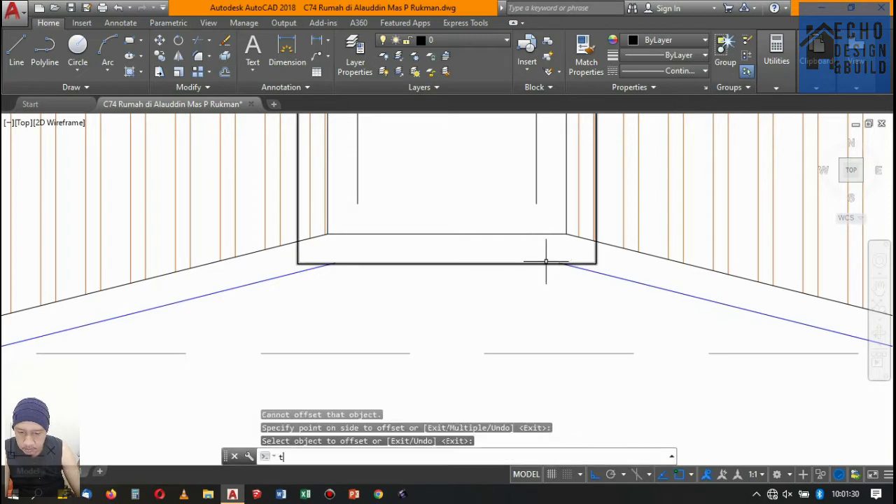
pyautogui.write('r')
pyautogui.press('Return')
# Using the section outlines as cutting edges, trim the line segment past the junction.
pyautogui.click(548, 261)
pyautogui.click(538, 245)
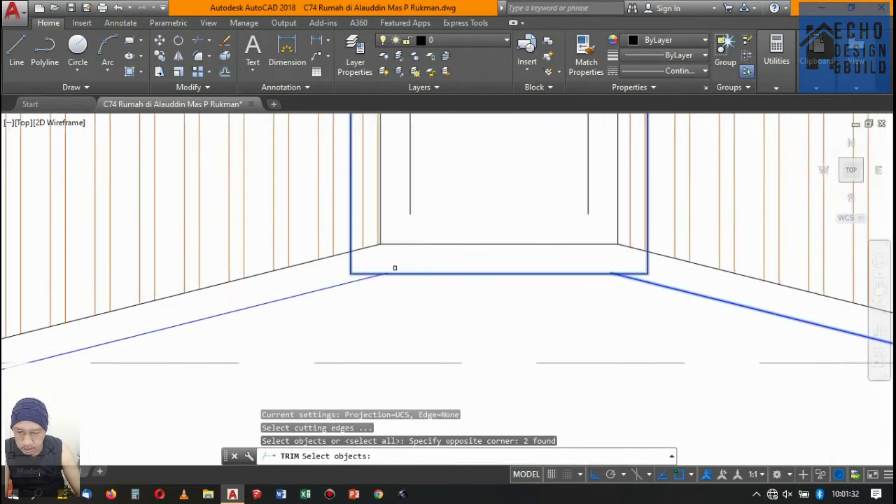
pyautogui.scroll(5, 395, 268)
pyautogui.click(370, 320)
pyautogui.click(329, 283)
pyautogui.press('Return')
pyautogui.click(300, 297)
pyautogui.click(287, 283)
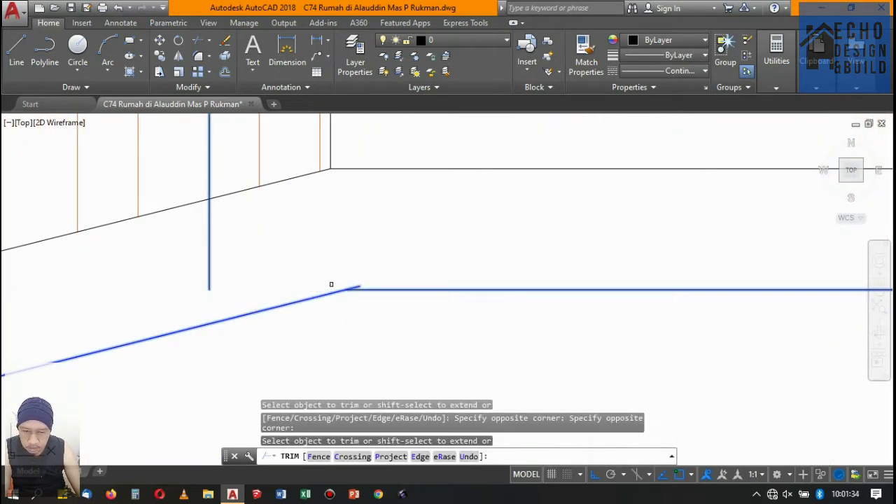
pyautogui.click(392, 292)
# Trim the diagonal's overhang and the leftover line ends at the junctions.
pyautogui.scroll(-3, 341, 251)
pyautogui.scroll(3, 575, 247)
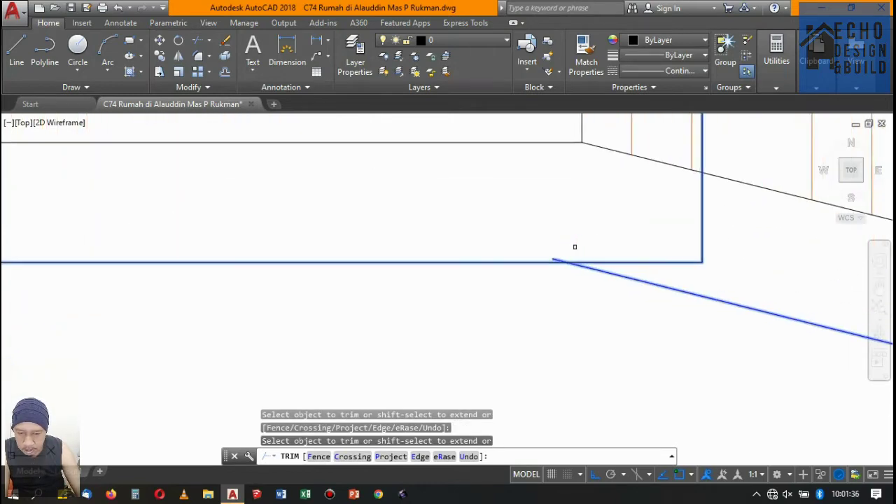
pyautogui.scroll(3, 575, 246)
pyautogui.click(547, 270)
pyautogui.click(536, 268)
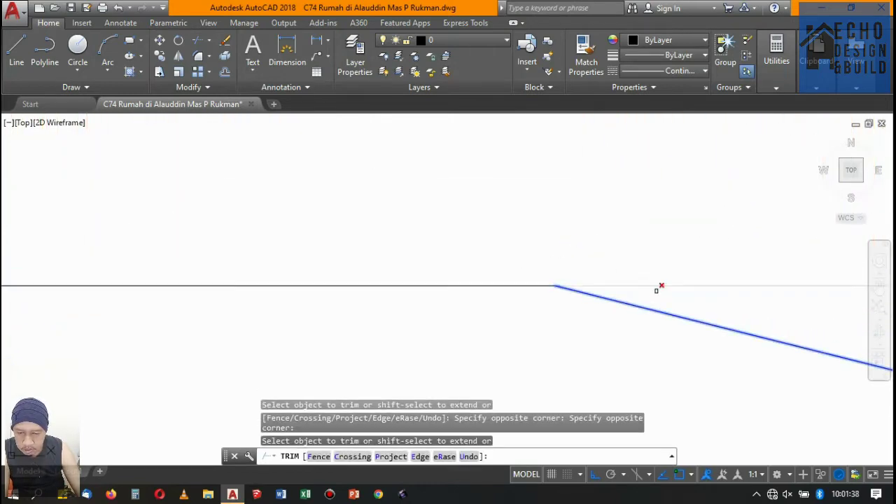
pyautogui.click(659, 287)
pyautogui.click(630, 266)
pyautogui.scroll(-3, 630, 266)
pyautogui.scroll(-2, 537, 240)
pyautogui.scroll(3, 536, 240)
pyautogui.click(515, 285)
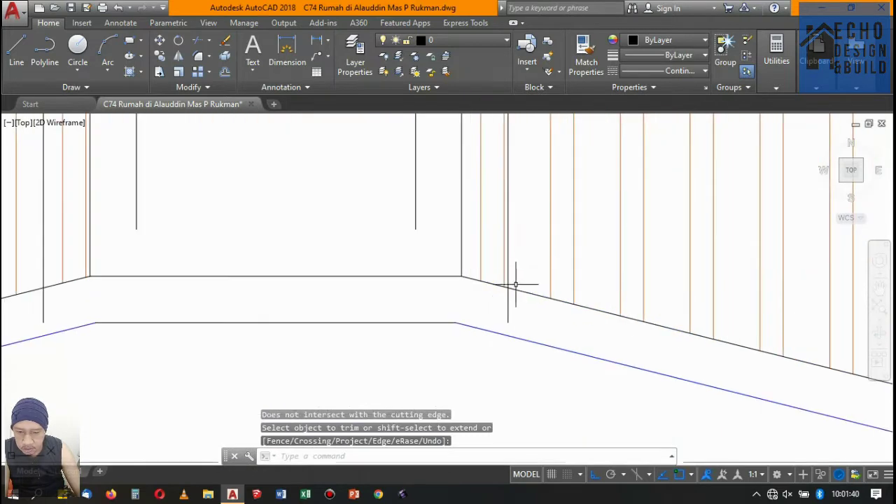
pyautogui.press('Escape')
# Delete the stray leftover line piece.
pyautogui.click(515, 285)
pyautogui.click(504, 294)
pyautogui.press('Delete')
pyautogui.scroll(-4, 505, 280)
pyautogui.scroll(-2, 515, 231)
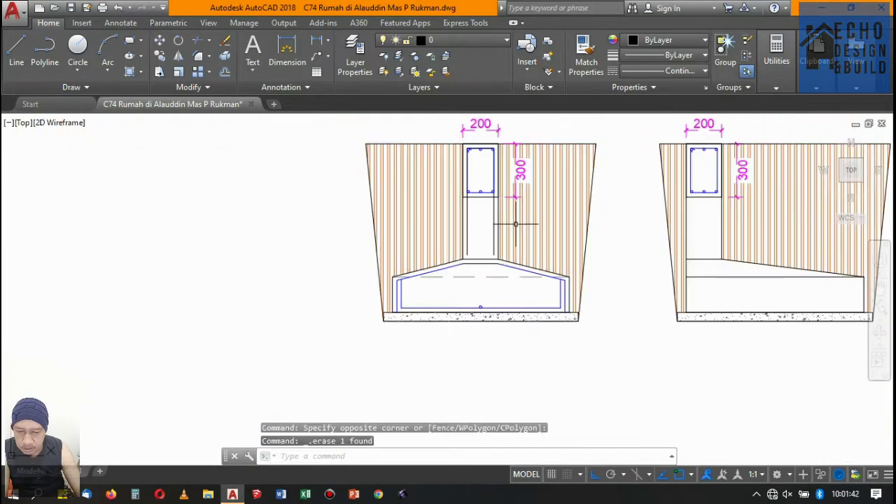
pyautogui.scroll(4, 489, 273)
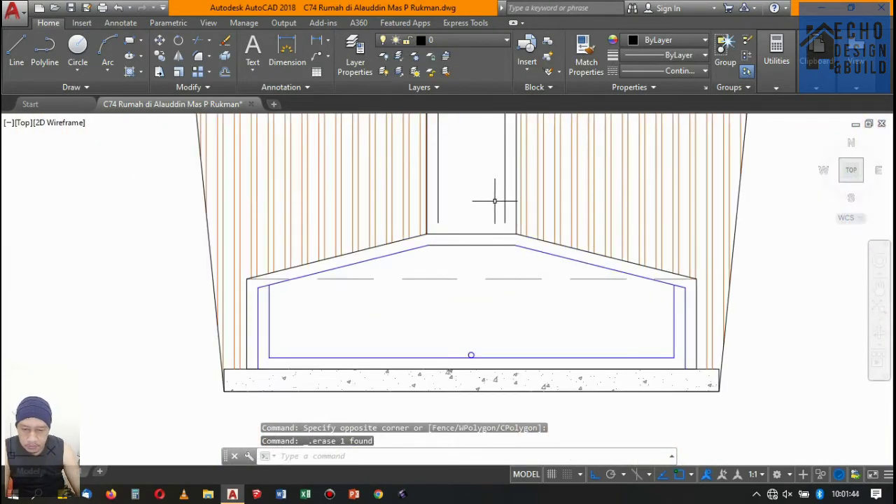
pyautogui.write('ex')
# Extend the column's left and right inner vertical lines down to the blue bottom rebar.
pyautogui.press('Return')
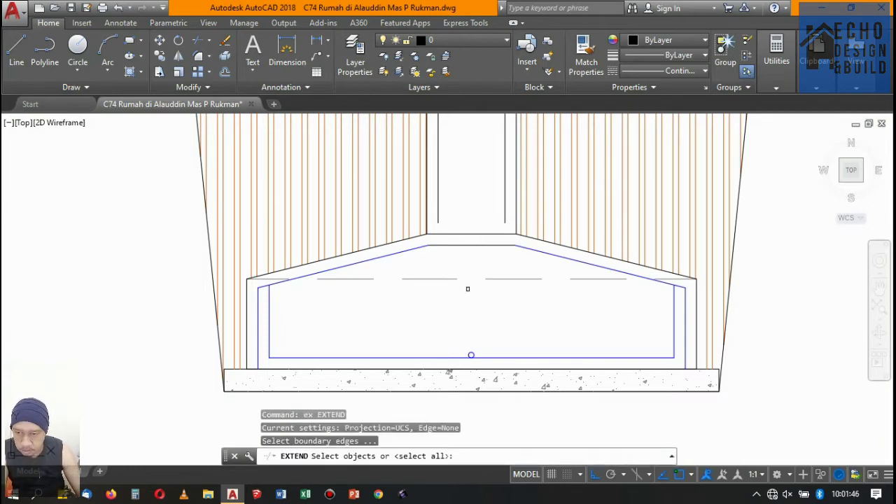
pyautogui.click(505, 357)
pyautogui.click(510, 350)
pyautogui.press('Return')
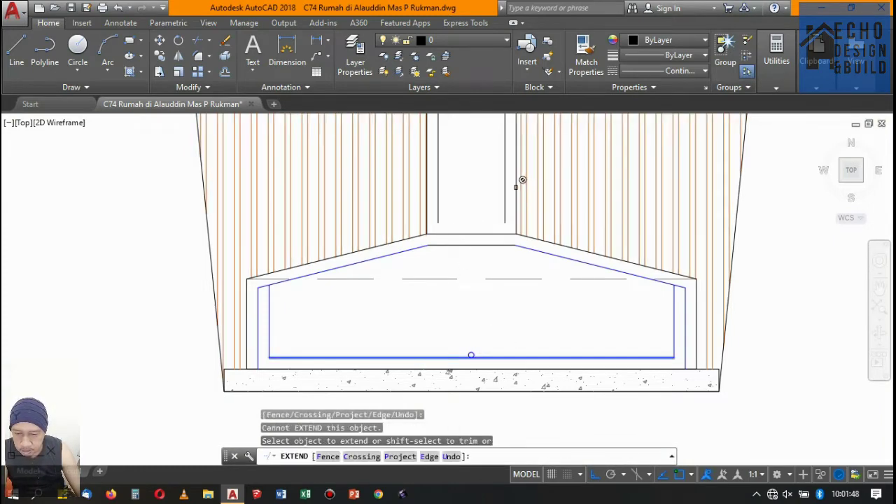
pyautogui.click(503, 198)
pyautogui.click(441, 191)
pyautogui.click(470, 356)
pyautogui.press('Return')
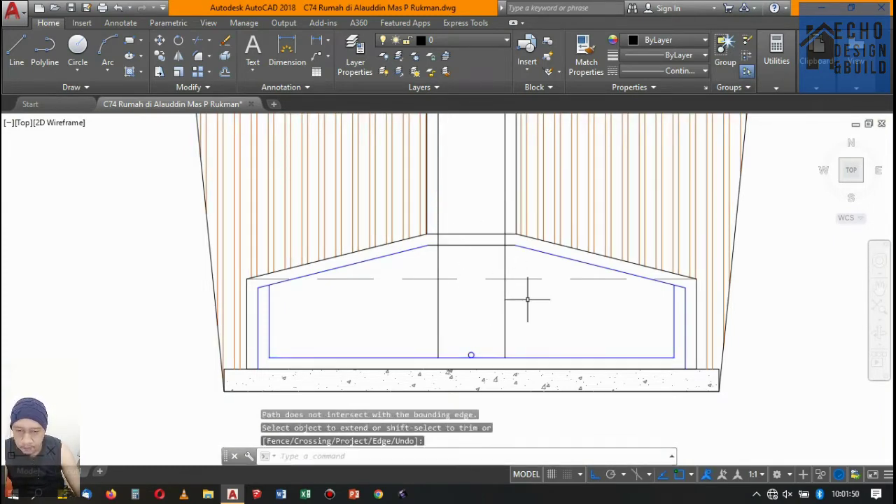
# Match the column's vertical bar line to the blue rebar properties.
pyautogui.write('ma')
pyautogui.press('Return')
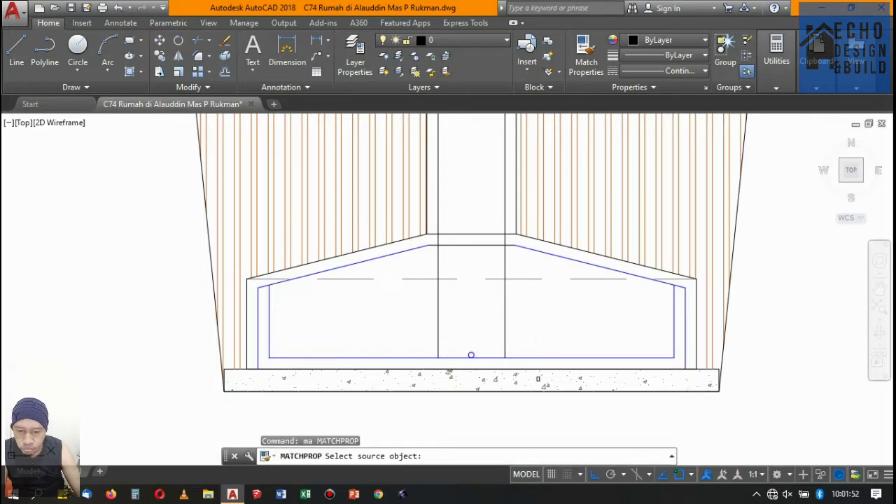
pyautogui.click(536, 358)
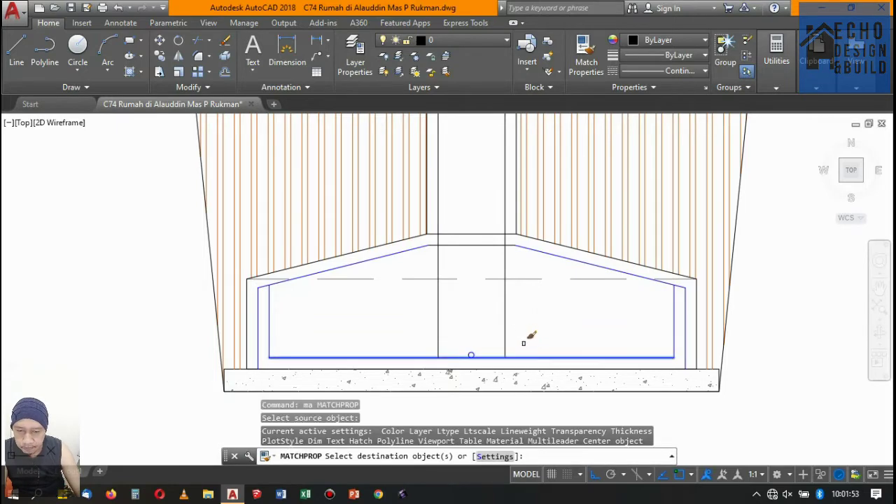
pyautogui.click(506, 313)
pyautogui.scroll(-5, 472, 355)
pyautogui.press('Return')
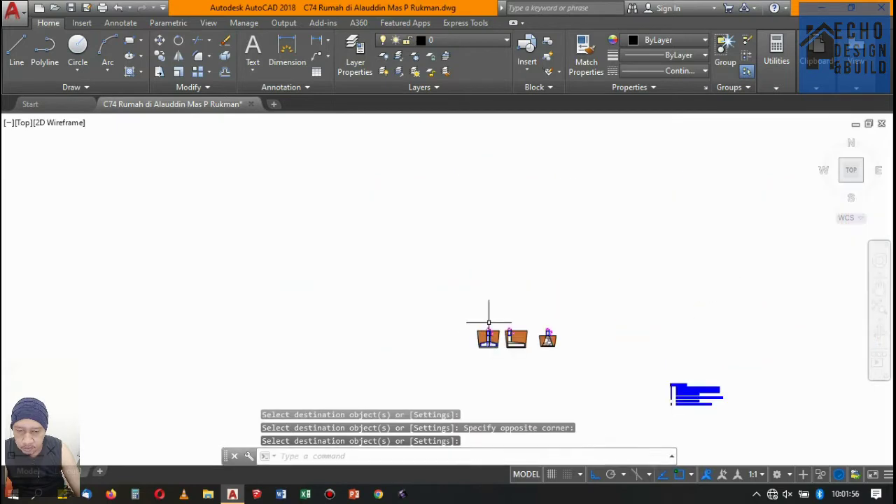
pyautogui.scroll(2, 490, 320)
pyautogui.scroll(-2, 510, 293)
pyautogui.scroll(5, 510, 293)
pyautogui.scroll(3, 510, 293)
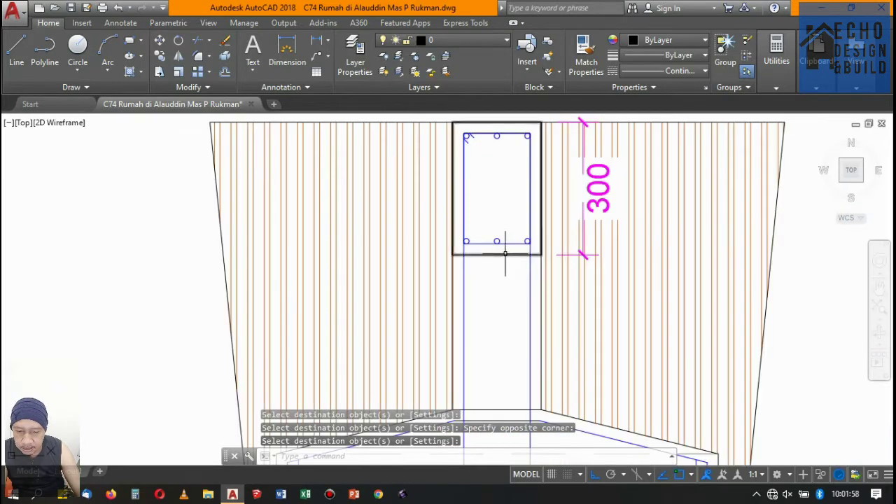
pyautogui.scroll(-3, 511, 301)
pyautogui.scroll(-3, 496, 229)
pyautogui.scroll(4, 496, 229)
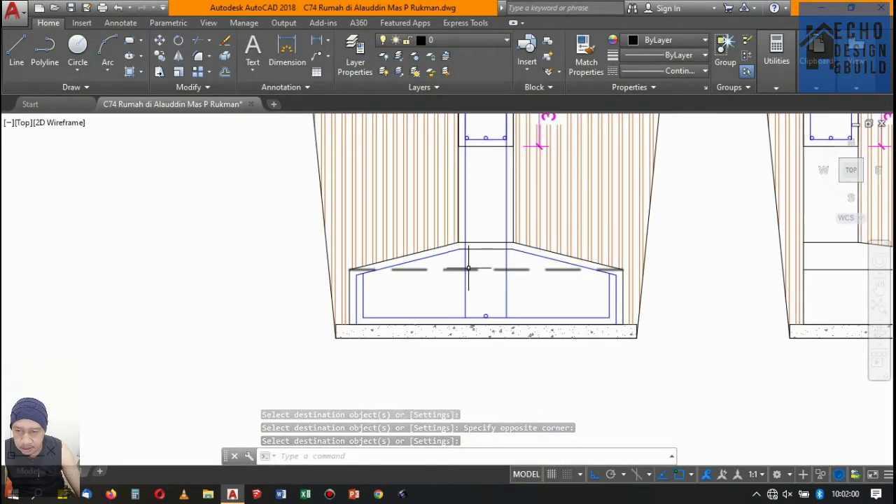
pyautogui.write('o')
pyautogui.press('Return')
pyautogui.scroll(4, 478, 301)
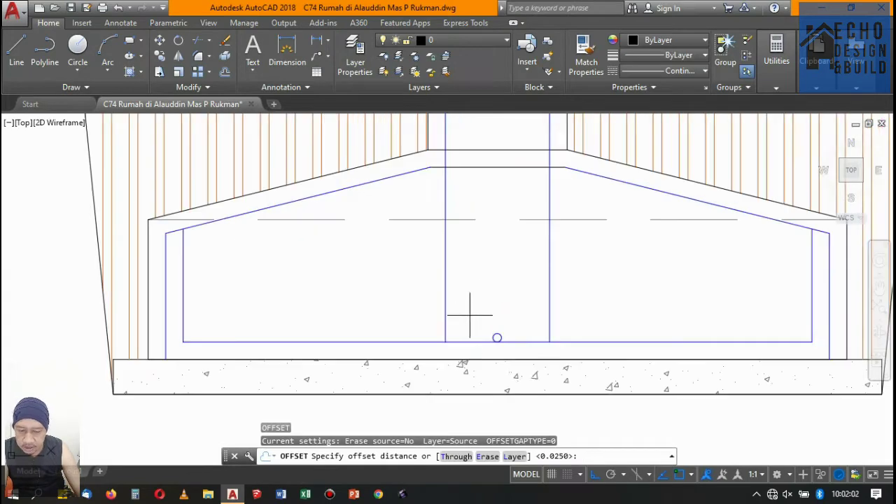
# Copy a column vertical bar line to the column centre, ending at the bottom bar circle.
pyautogui.press('Escape')
pyautogui.click(476, 296)
pyautogui.click(440, 269)
pyautogui.click(160, 56)
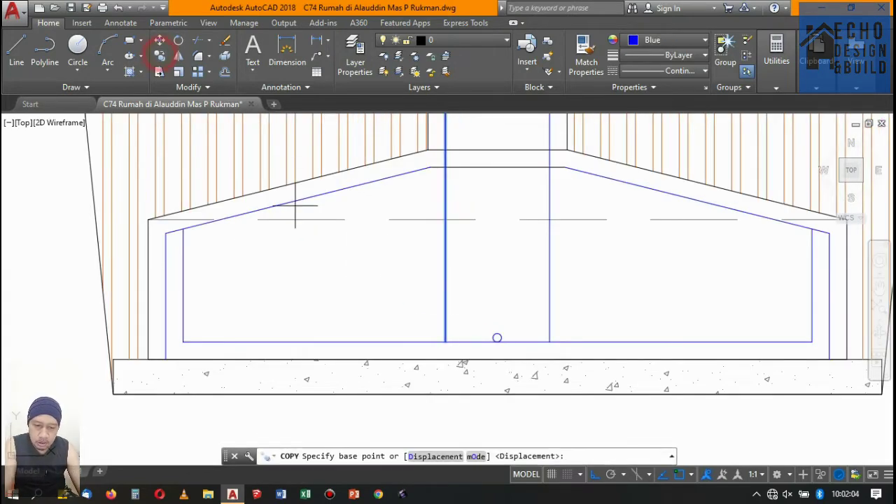
pyautogui.scroll(4, 462, 347)
pyautogui.click(420, 332)
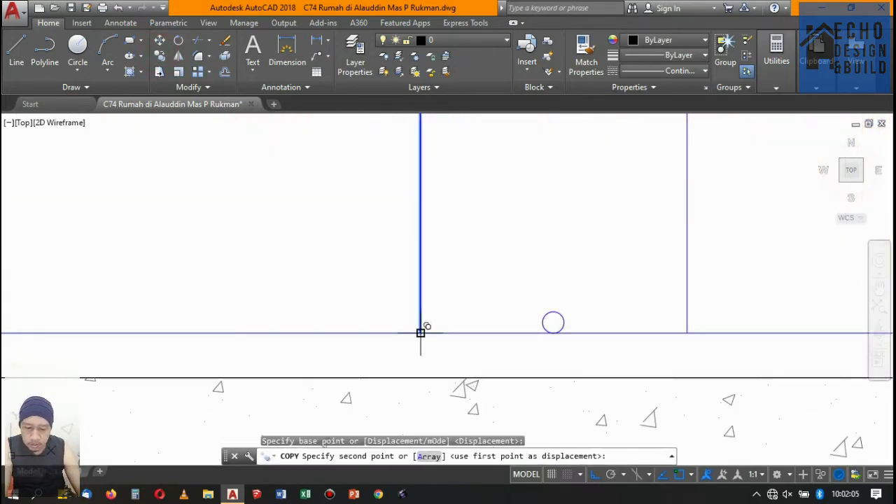
pyautogui.click(567, 333)
pyautogui.scroll(-4, 553, 324)
pyautogui.press('Return')
pyautogui.scroll(4, 508, 133)
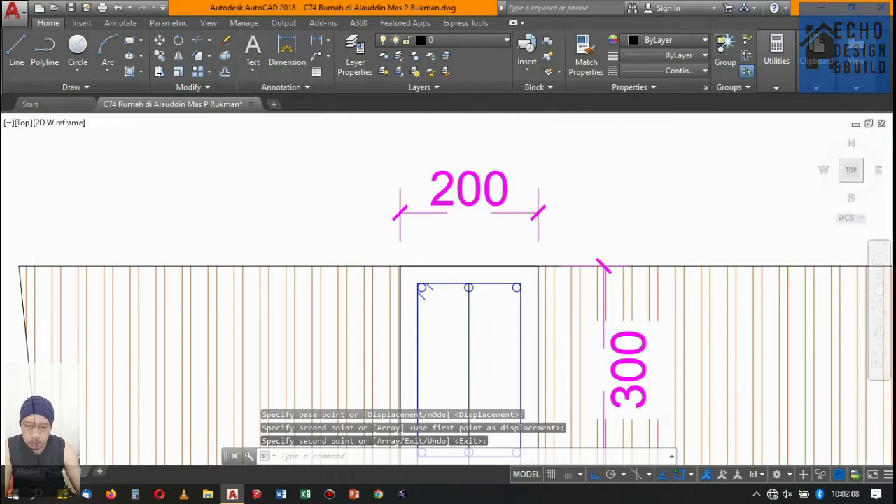
pyautogui.scroll(-3, 516, 250)
pyautogui.scroll(2, 511, 250)
pyautogui.scroll(-3, 507, 256)
pyautogui.scroll(-3, 504, 260)
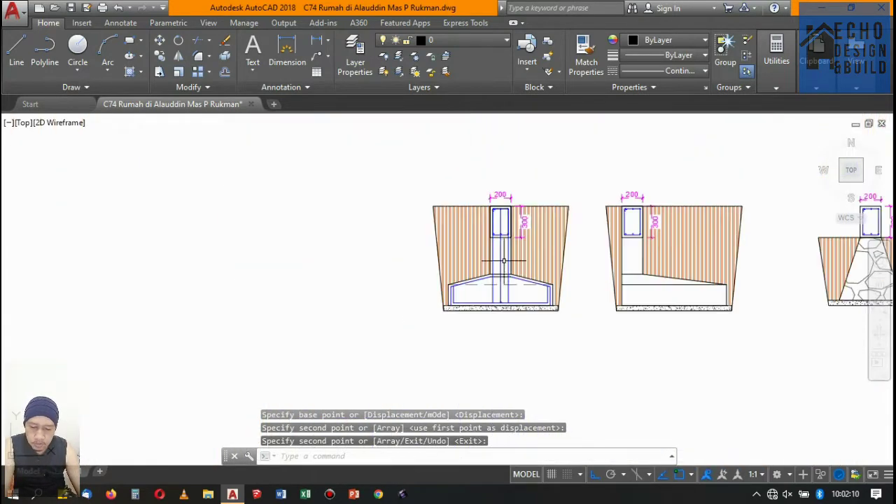
pyautogui.scroll(2, 503, 260)
pyautogui.scroll(2, 518, 210)
pyautogui.scroll(2, 514, 302)
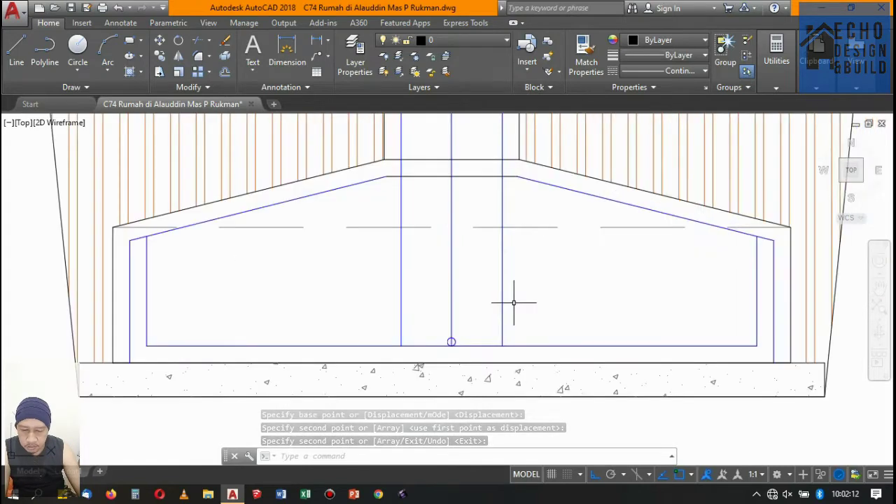
pyautogui.scroll(-4, 514, 303)
pyautogui.scroll(3, 494, 284)
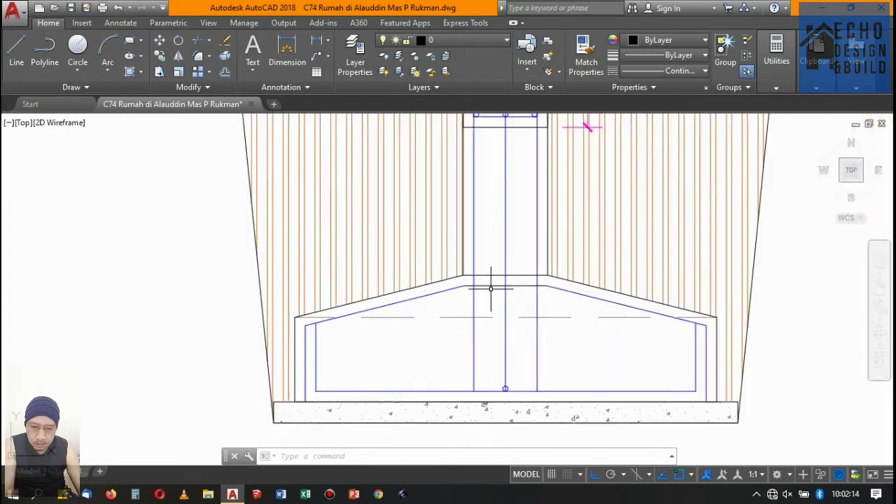
pyautogui.scroll(2, 491, 288)
pyautogui.scroll(1, 512, 301)
# Copy the column-base bar circle 0.2 to each side and 0.4 along the bottom bar.
pyautogui.scroll(5, 497, 340)
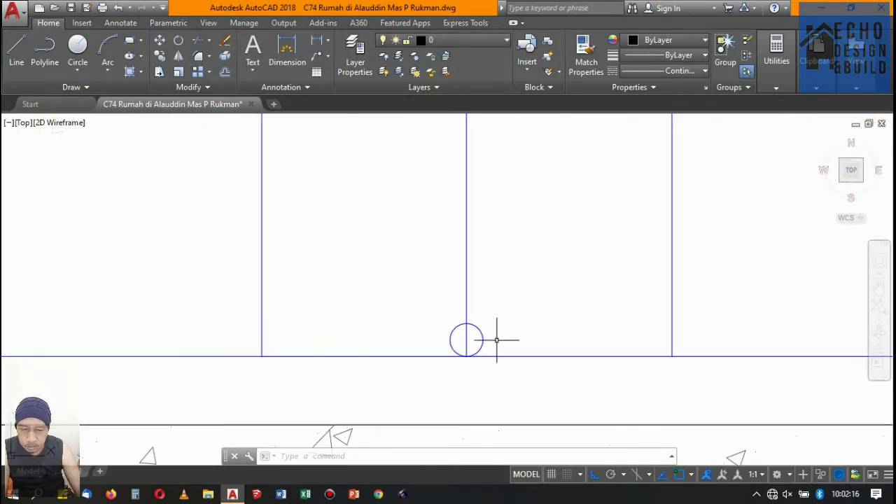
pyautogui.click(471, 326)
pyautogui.click(160, 56)
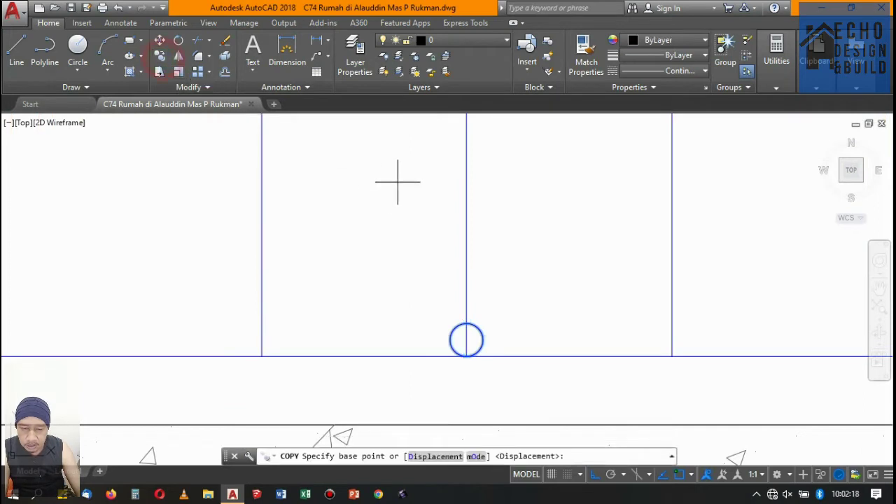
pyautogui.click(378, 191)
pyautogui.write('0.2')
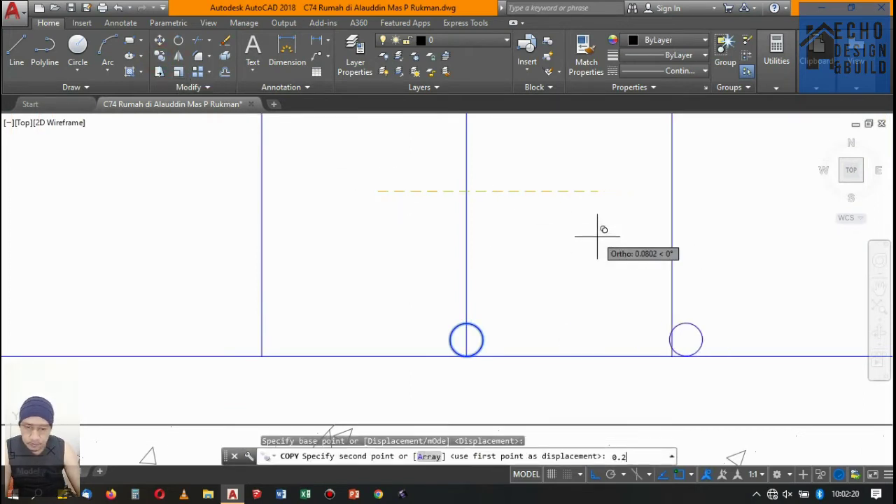
pyautogui.press('Return')
pyautogui.scroll(-5, 600, 231)
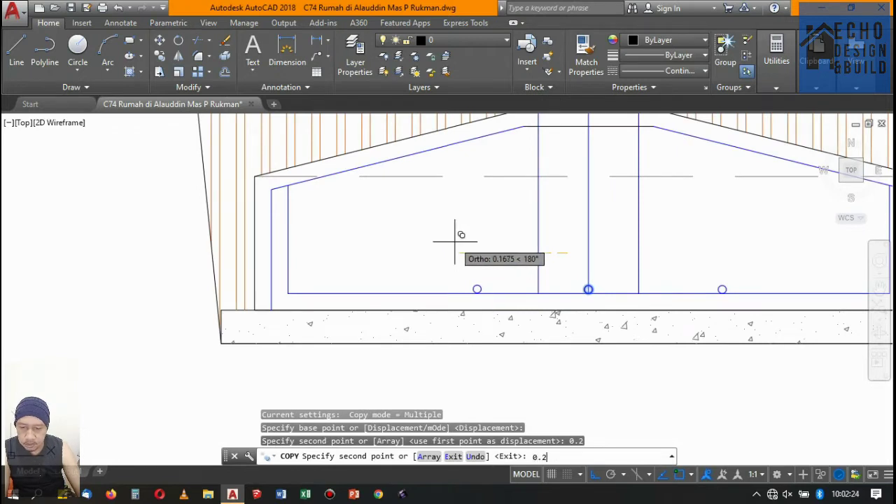
pyautogui.press('Return')
pyautogui.scroll(-1, 472, 256)
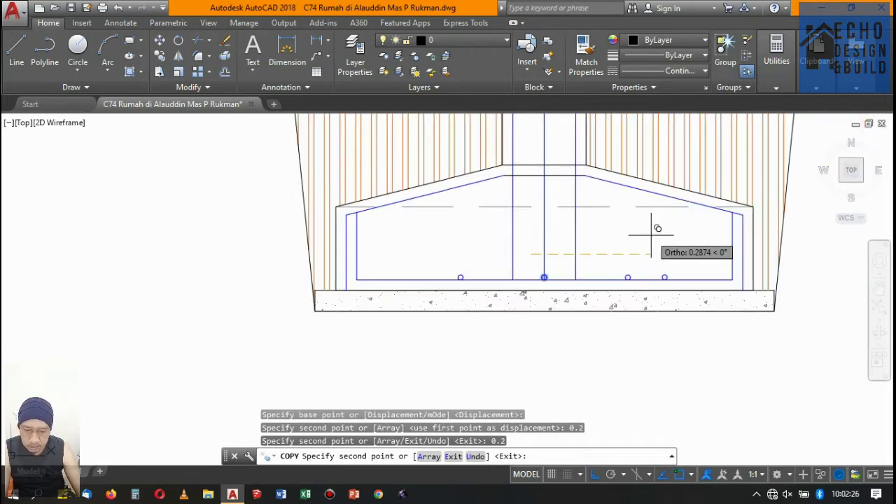
pyautogui.write('0.4')
pyautogui.press('Return')
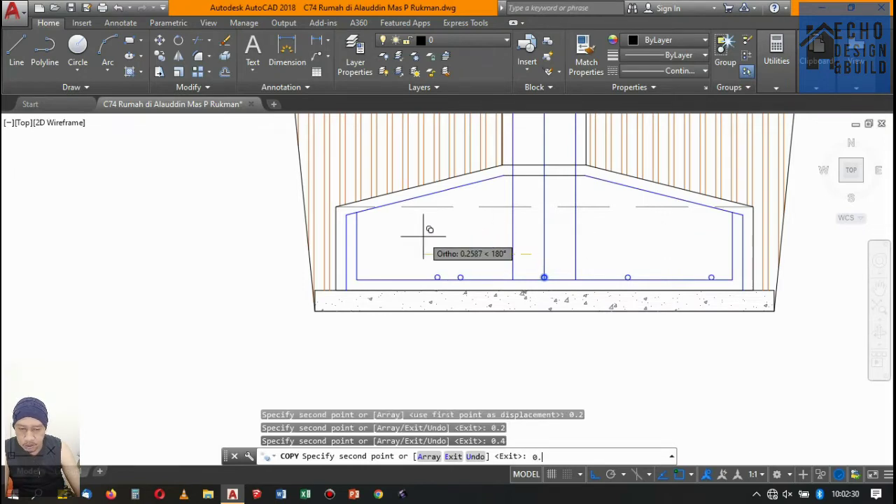
pyautogui.scroll(-2, 441, 248)
pyautogui.scroll(2, 466, 260)
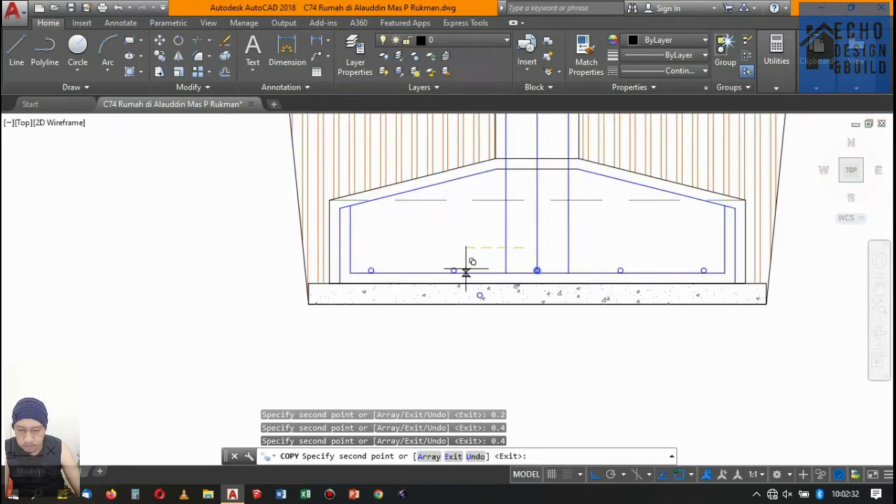
pyautogui.scroll(2, 721, 255)
pyautogui.press('Return')
pyautogui.scroll(3, 604, 308)
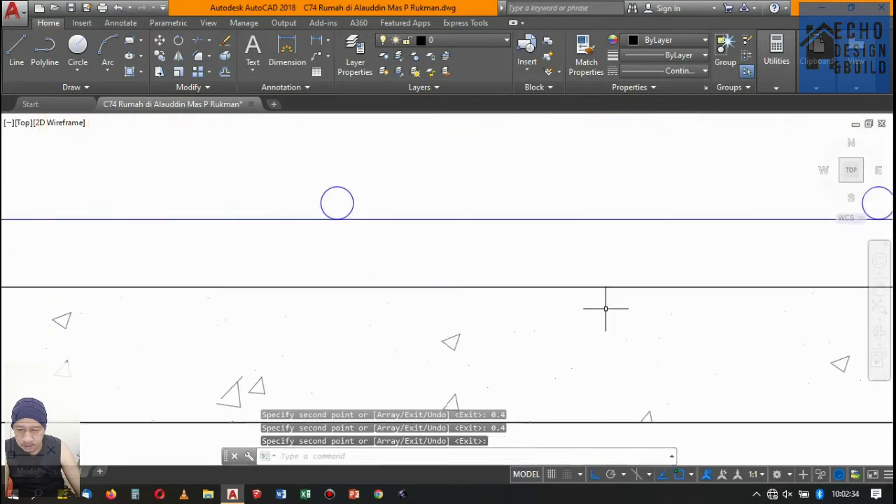
pyautogui.scroll(-4, 526, 260)
pyautogui.scroll(3, 586, 278)
pyautogui.scroll(2, 508, 247)
# Move the outermost right bar circle into the right stirrup corner.
pyautogui.moveTo(508, 247); pyautogui.dragTo(329, 231)
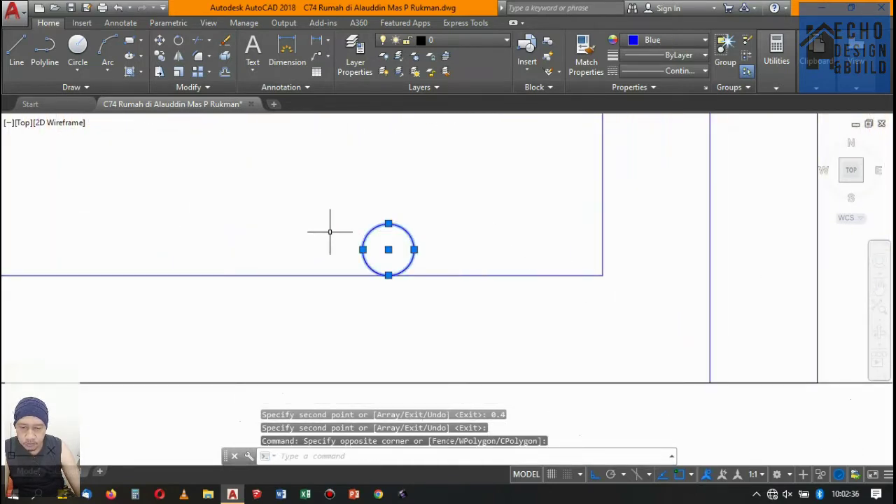
pyautogui.scroll(-3, 515, 234)
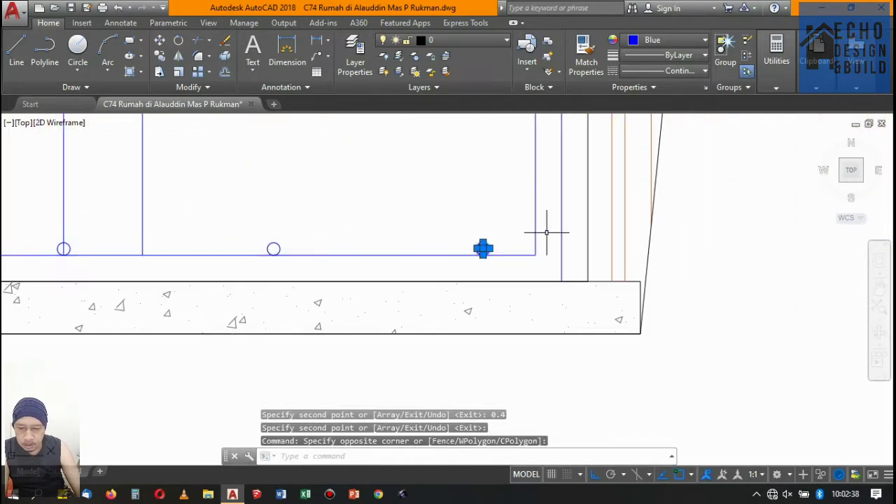
pyautogui.scroll(-3, 532, 221)
pyautogui.scroll(3, 536, 260)
pyautogui.scroll(2, 461, 316)
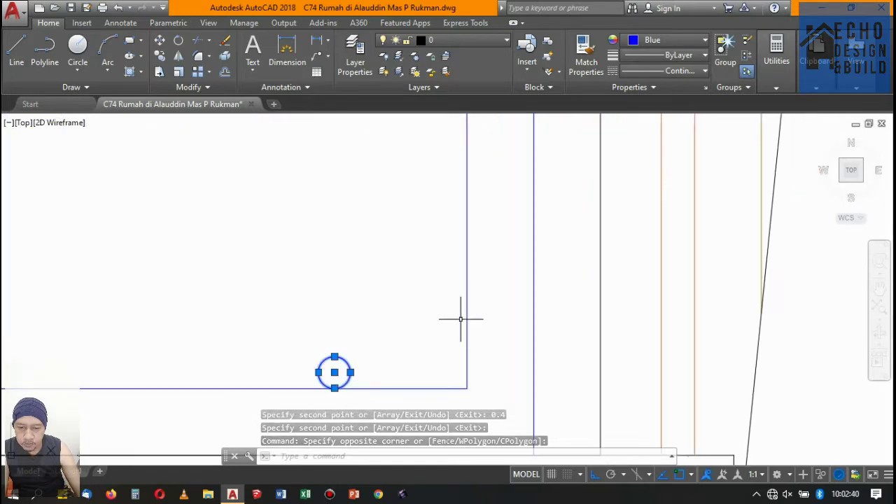
pyautogui.scroll(-2, 438, 328)
pyautogui.scroll(-2, 553, 287)
pyautogui.scroll(2, 419, 304)
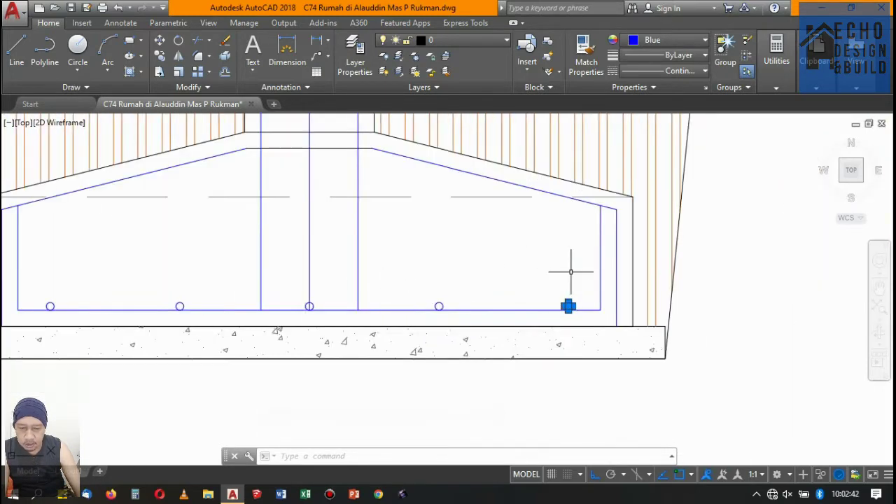
pyautogui.scroll(4, 573, 268)
pyautogui.write('m')
pyautogui.press('Return')
pyautogui.scroll(3, 615, 348)
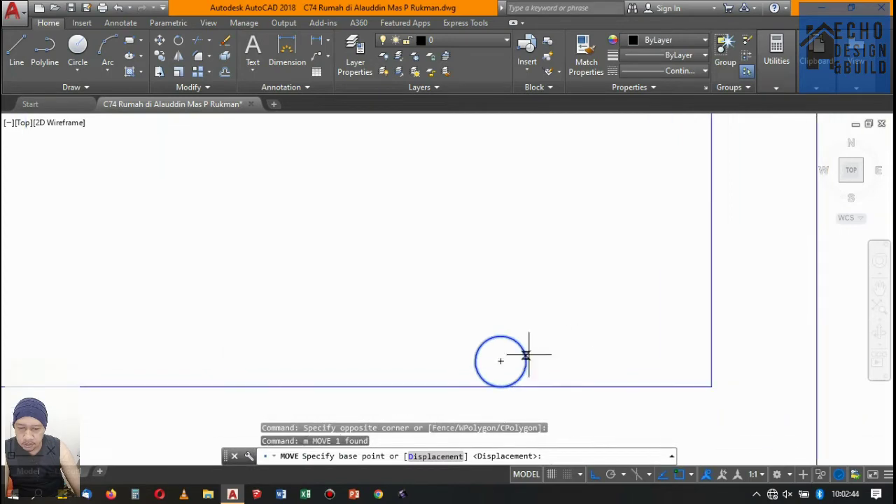
pyautogui.click(524, 362)
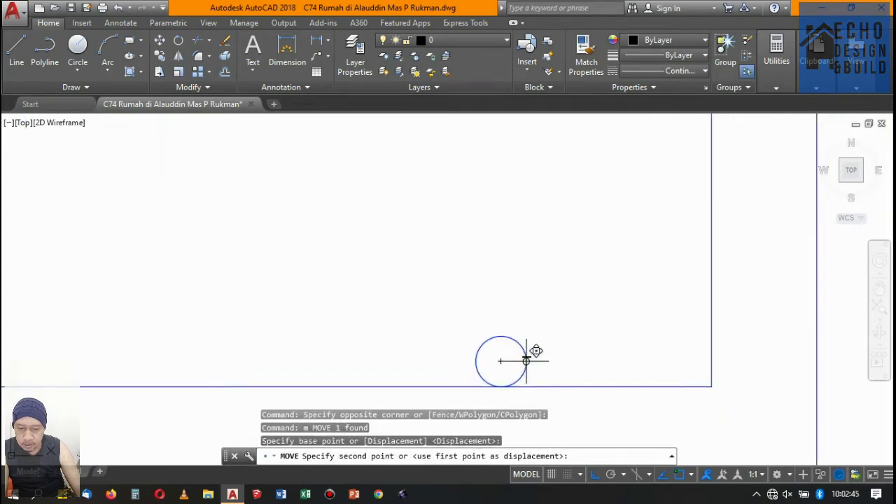
pyautogui.click(711, 360)
pyautogui.scroll(-5, 777, 305)
pyautogui.scroll(-3, 777, 305)
pyautogui.scroll(4, 660, 296)
pyautogui.scroll(3, 550, 324)
# Move the left end bar circle into the left stirrup corner.
pyautogui.press('Return')
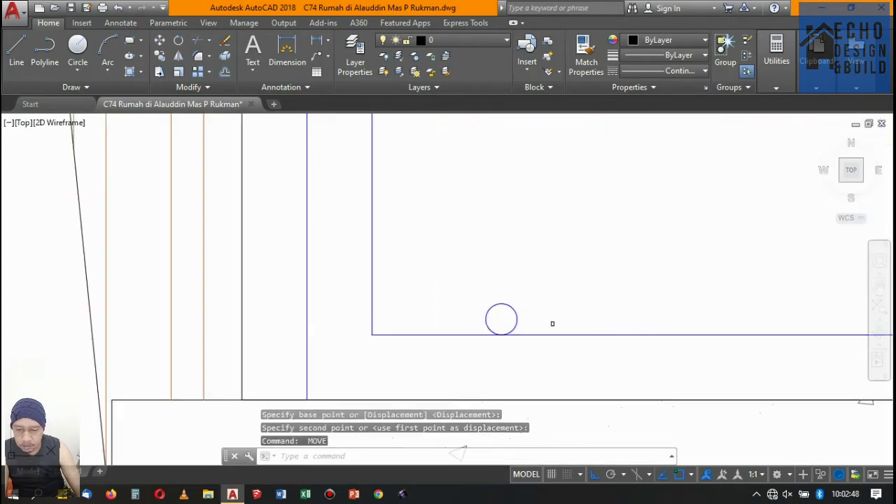
pyautogui.click(536, 319)
pyautogui.click(500, 308)
pyautogui.press('Return')
pyautogui.click(486, 320)
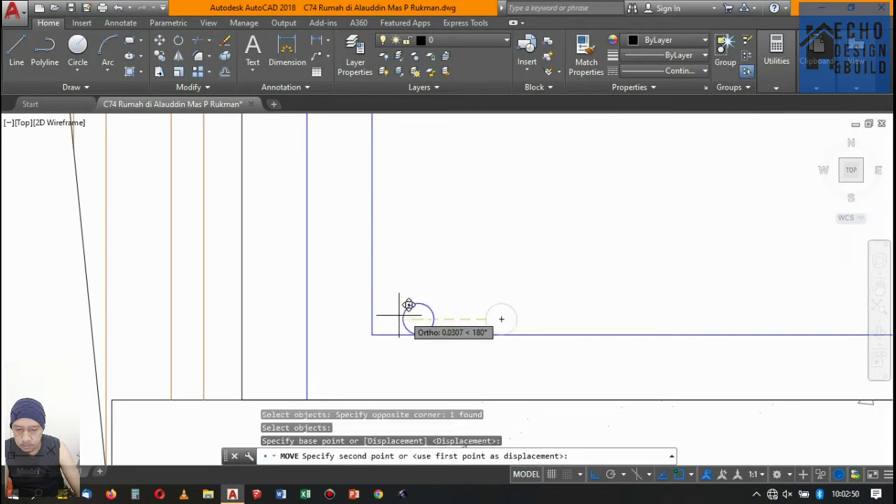
pyautogui.click(371, 319)
pyautogui.scroll(-5, 421, 301)
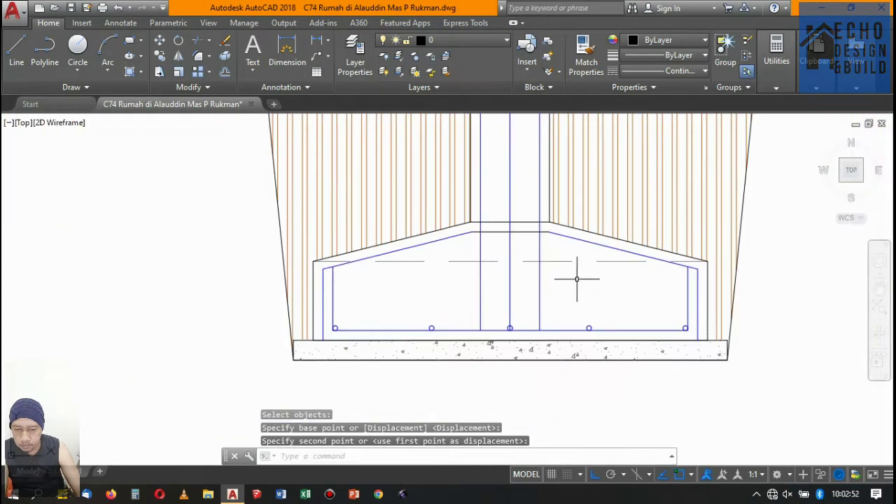
pyautogui.scroll(3, 579, 280)
pyautogui.scroll(-3, 610, 256)
pyautogui.scroll(-1, 607, 270)
pyautogui.scroll(2, 640, 300)
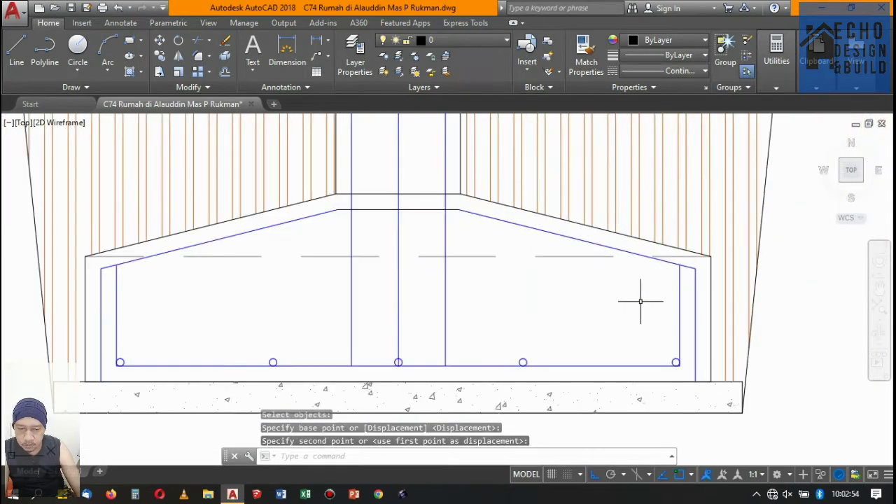
pyautogui.scroll(-4, 634, 303)
pyautogui.scroll(2, 634, 303)
pyautogui.scroll(2, 494, 320)
pyautogui.scroll(-2, 494, 308)
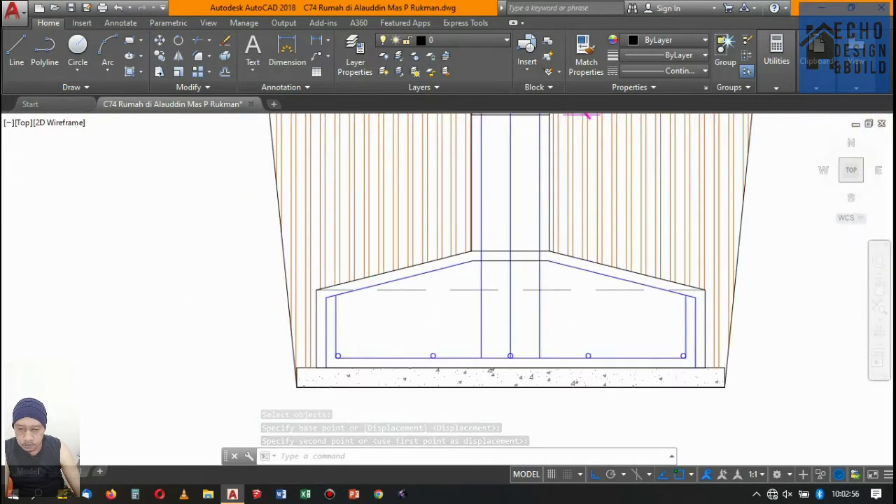
pyautogui.scroll(-1, 494, 299)
pyautogui.scroll(-2, 494, 299)
pyautogui.scroll(2, 488, 307)
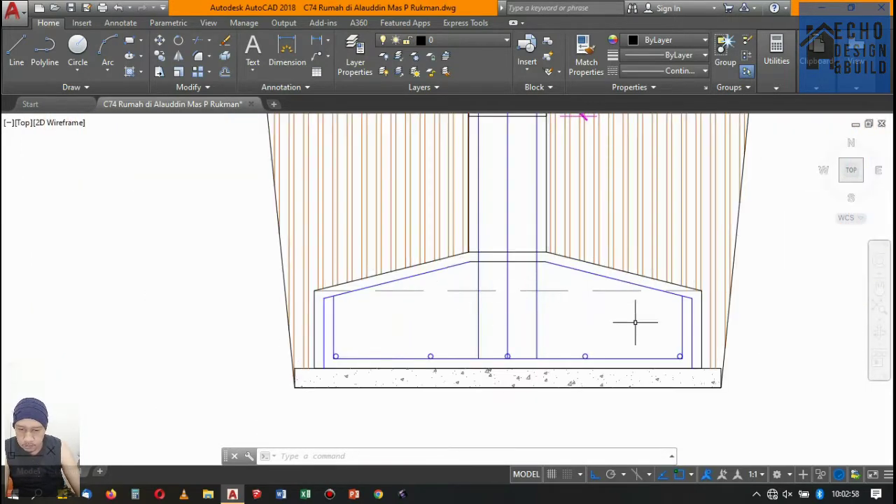
pyautogui.scroll(3, 688, 327)
pyautogui.click(688, 320)
pyautogui.click(650, 334)
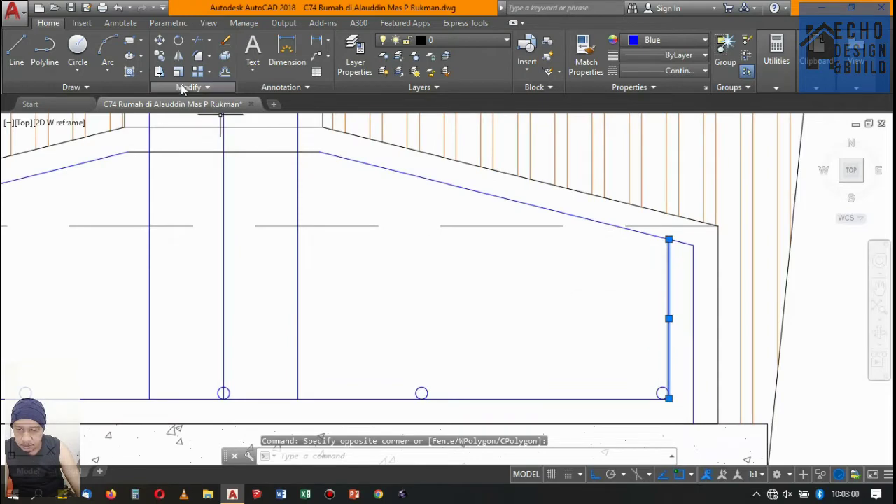
# Copy the right vertical bar from its bottom end onto two inner bottom bar circles.
pyautogui.click(160, 56)
pyautogui.scroll(2, 651, 389)
pyautogui.scroll(2, 700, 406)
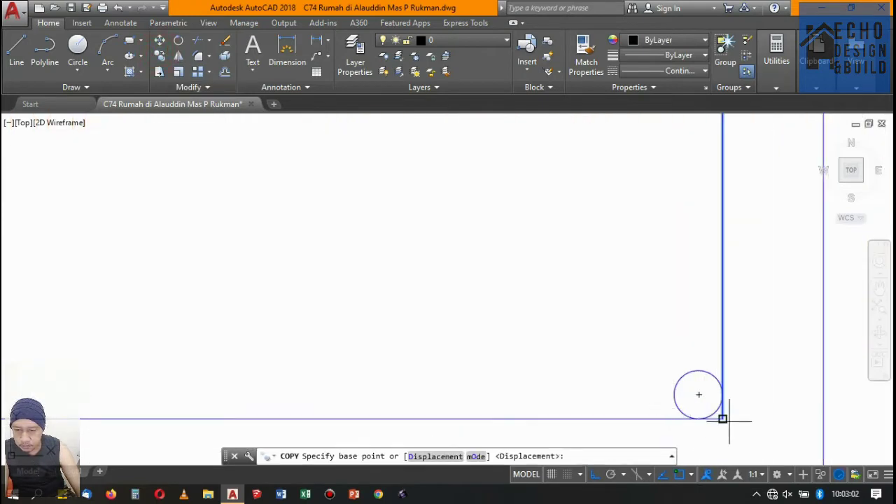
pyautogui.click(723, 394)
pyautogui.scroll(-3, 636, 376)
pyautogui.scroll(3, 526, 411)
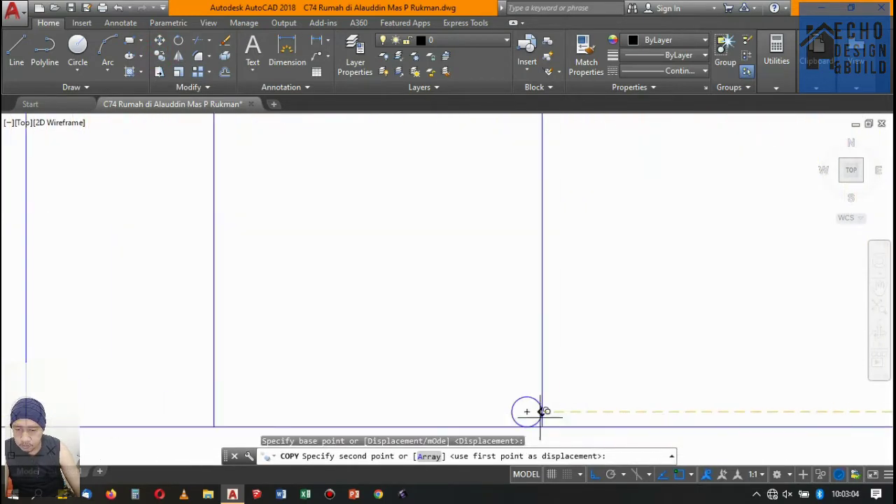
pyautogui.click(516, 397)
pyautogui.scroll(-3, 553, 394)
pyautogui.scroll(1, 704, 366)
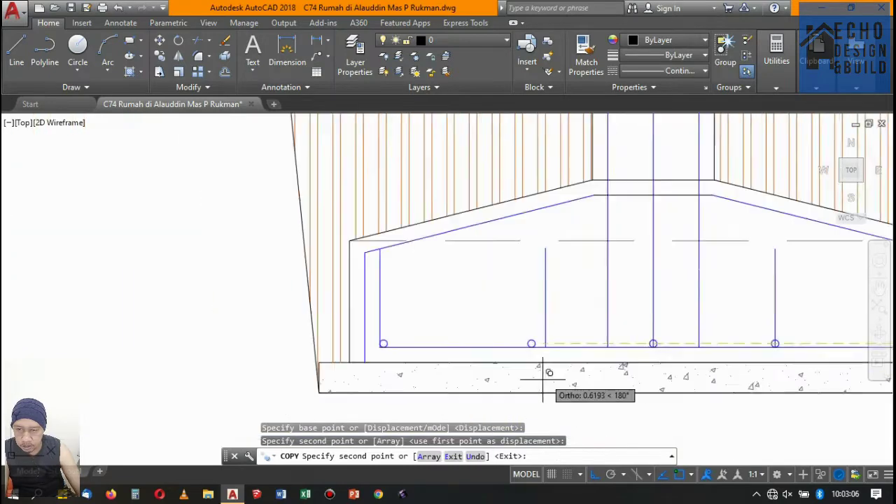
pyautogui.scroll(1, 536, 394)
pyautogui.scroll(4, 518, 287)
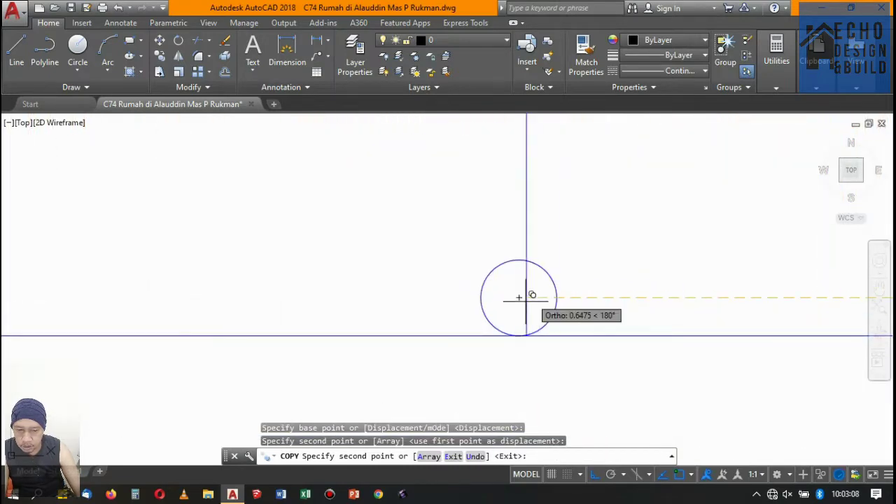
pyautogui.click(518, 298)
pyautogui.scroll(-3, 519, 298)
pyautogui.scroll(2, 500, 298)
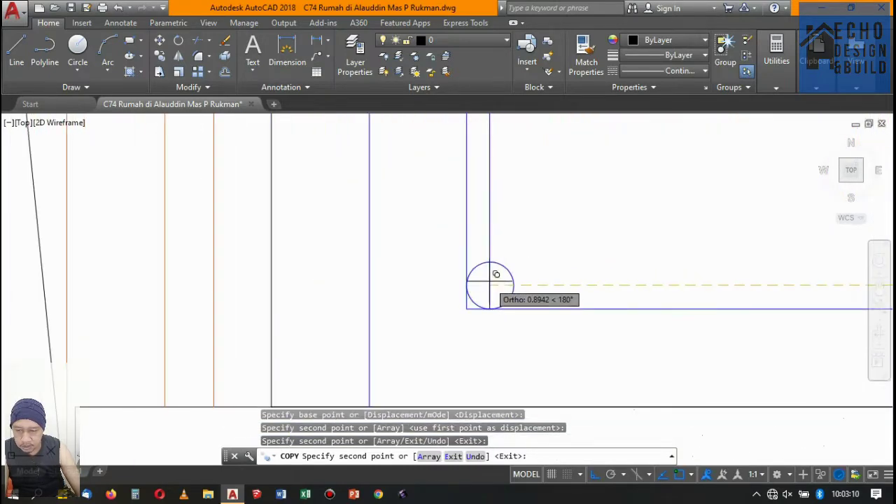
pyautogui.scroll(-2, 558, 281)
pyautogui.scroll(-1, 558, 281)
pyautogui.scroll(-2, 496, 270)
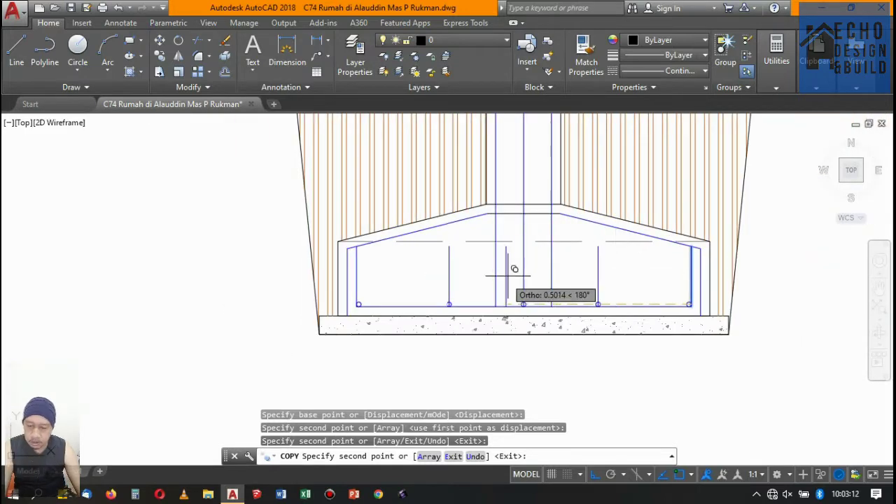
pyautogui.scroll(-1, 527, 272)
pyautogui.press('Return')
# Extend the copied vertical bar up to the blue sloped top bar.
pyautogui.scroll(4, 527, 273)
pyautogui.write('ex')
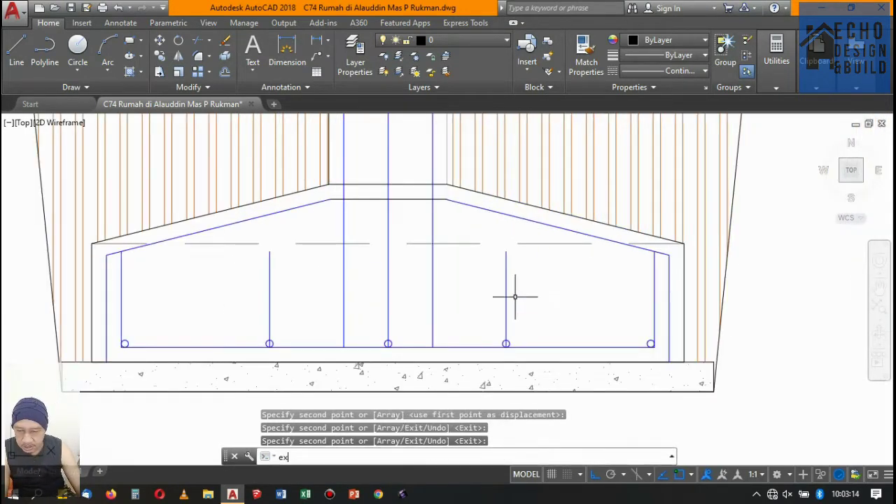
pyautogui.press('Return')
pyautogui.press('Return')
pyautogui.moveTo(500, 262); pyautogui.dragTo(510, 249)
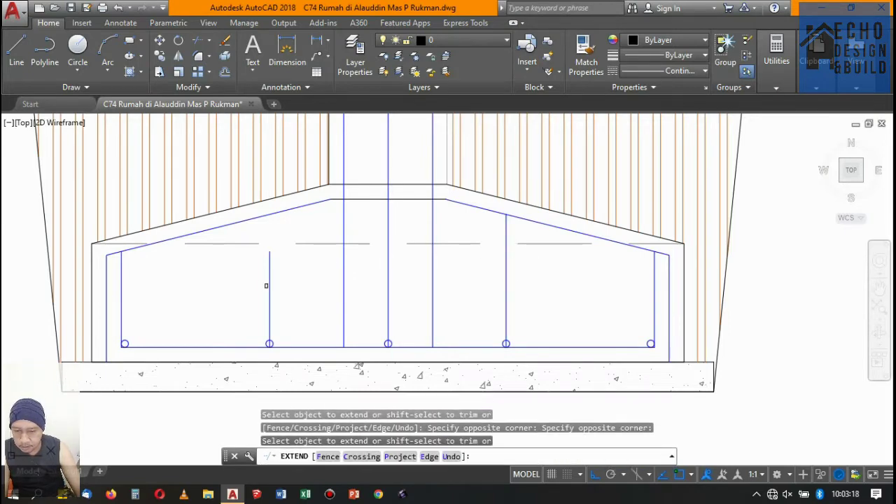
pyautogui.scroll(-4, 256, 294)
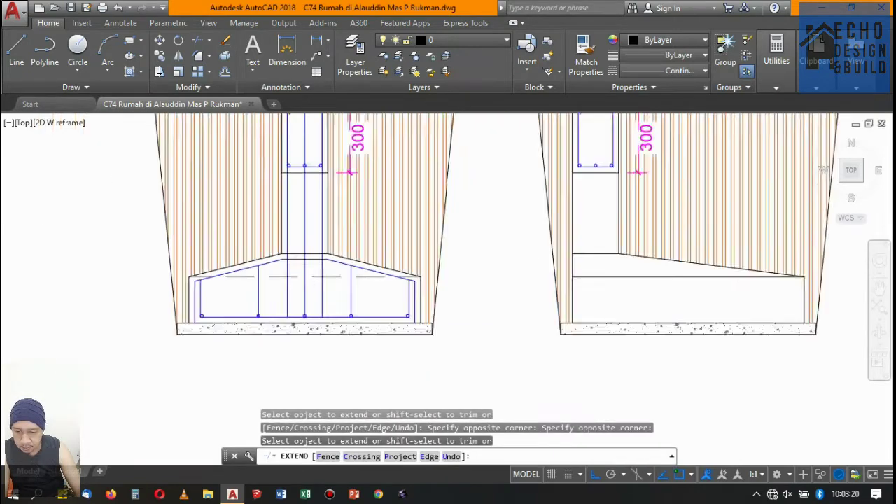
pyautogui.scroll(-1, 246, 293)
pyautogui.scroll(5, 559, 251)
pyautogui.scroll(-5, 498, 281)
pyautogui.scroll(3, 576, 286)
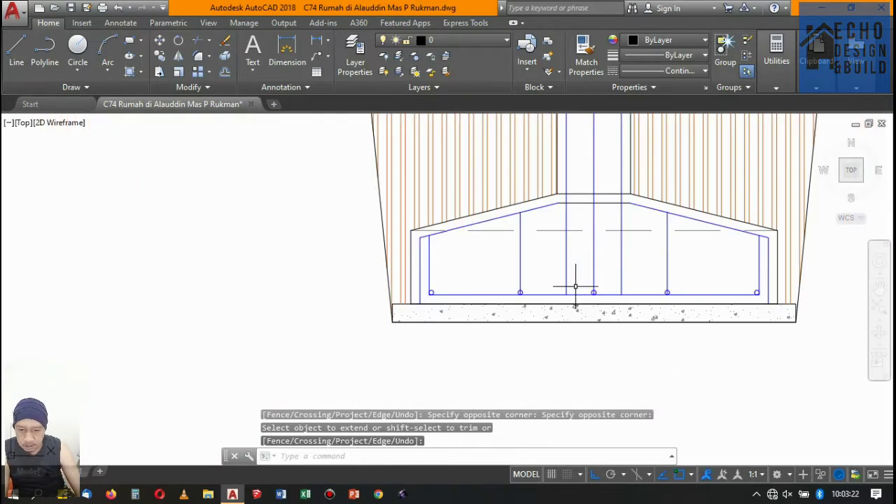
# Measure the 444 spacing between two bar circles, then cancel the dimension.
pyautogui.click(319, 42)
pyautogui.scroll(2, 560, 280)
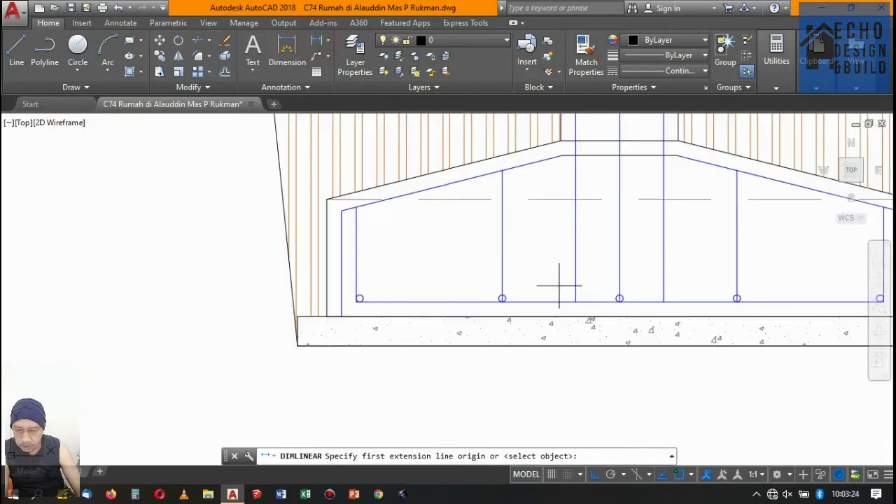
pyautogui.scroll(2, 637, 301)
pyautogui.click(641, 308)
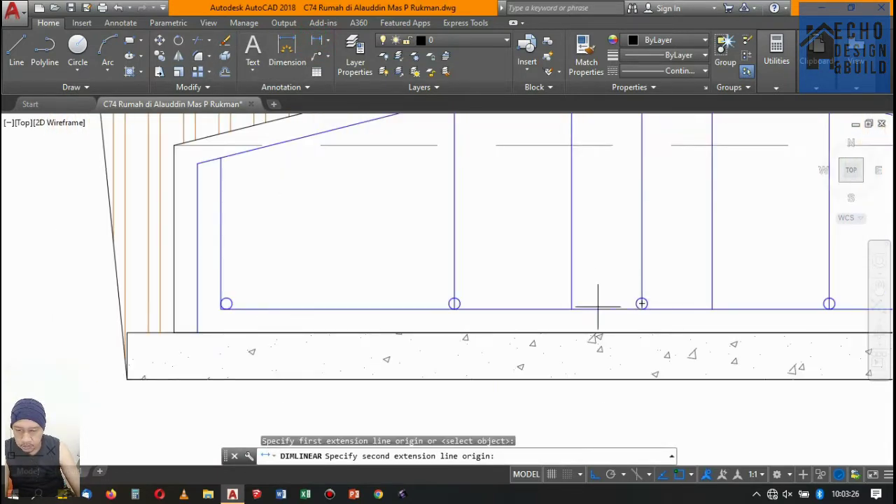
pyautogui.click(226, 304)
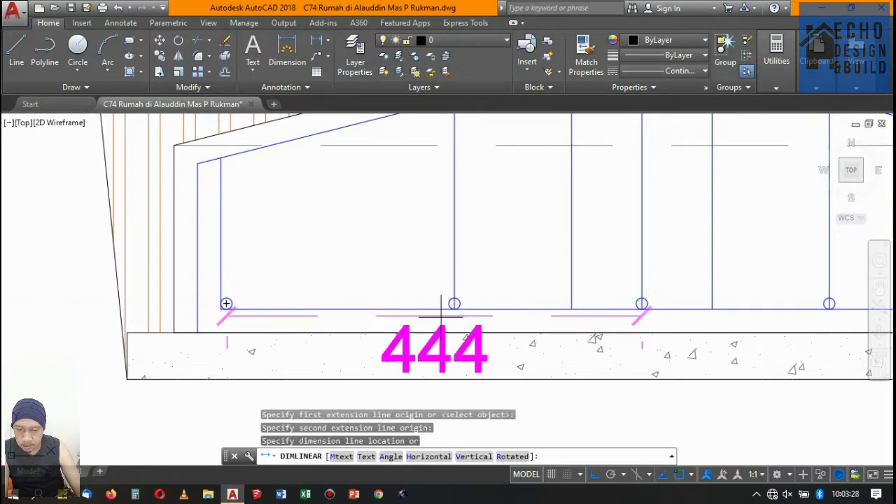
pyautogui.press('Escape')
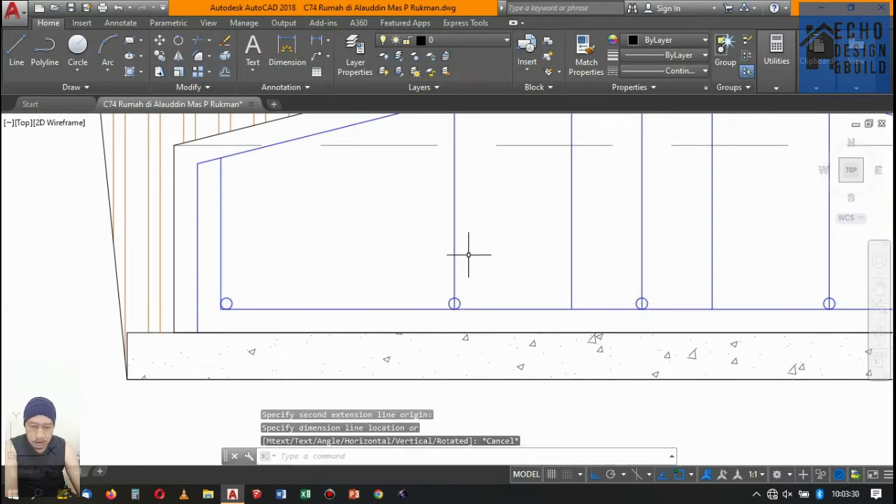
# Draw a guide line ending at the bar circle.
pyautogui.write('l')
pyautogui.press('Return')
pyautogui.scroll(2, 221, 303)
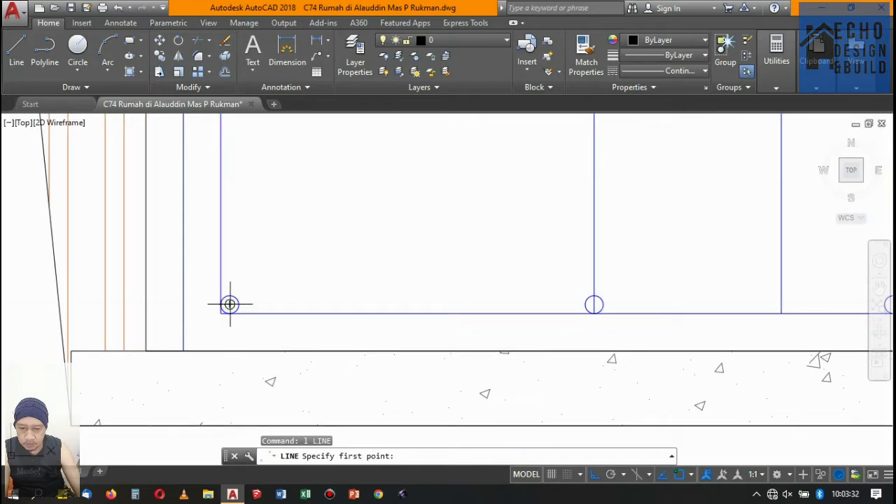
pyautogui.scroll(-3, 301, 304)
pyautogui.scroll(4, 463, 354)
pyautogui.scroll(3, 476, 359)
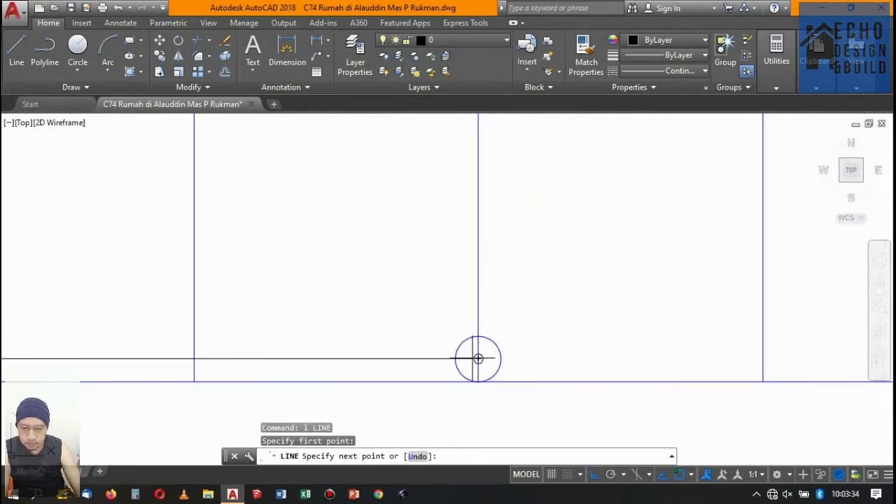
pyautogui.click(478, 358)
pyautogui.scroll(-3, 504, 353)
pyautogui.press('Return')
pyautogui.scroll(3, 421, 346)
pyautogui.scroll(2, 352, 340)
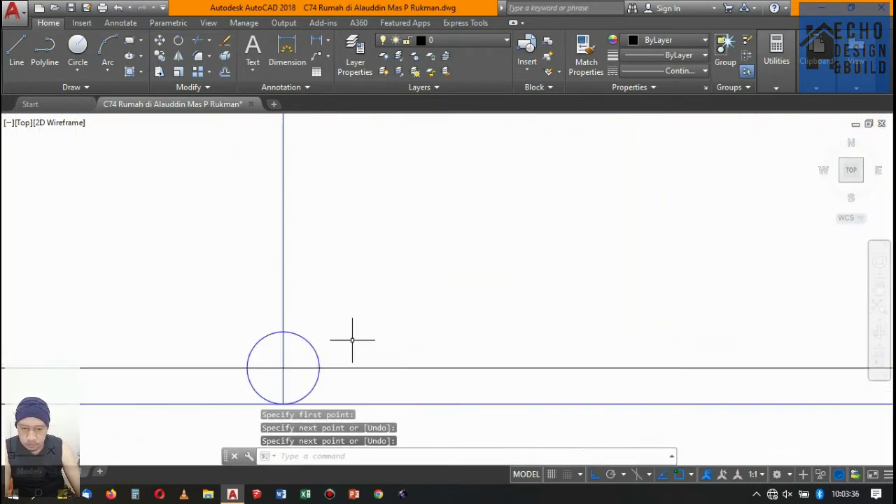
# Move the bar circle and its vertical bar to the new spacing position.
pyautogui.click(352, 340)
pyautogui.click(222, 317)
pyautogui.scroll(-3, 222, 318)
pyautogui.scroll(2, 516, 287)
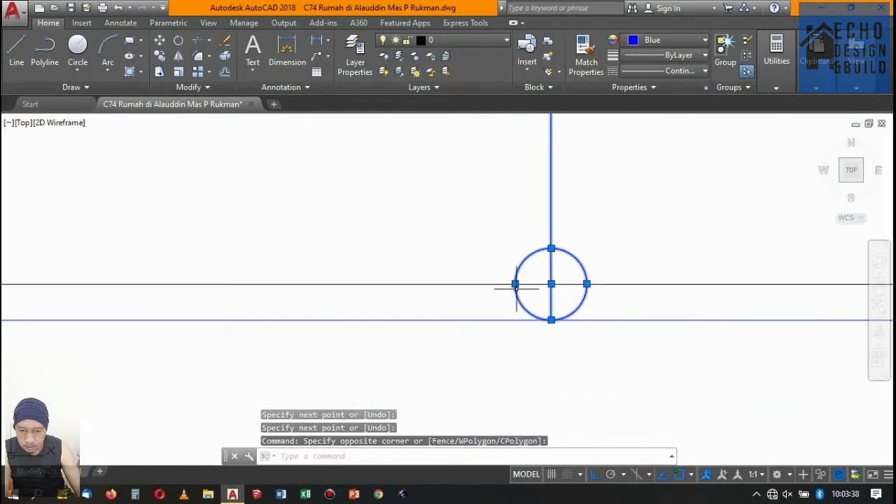
pyautogui.press('Return')
pyautogui.click(551, 283)
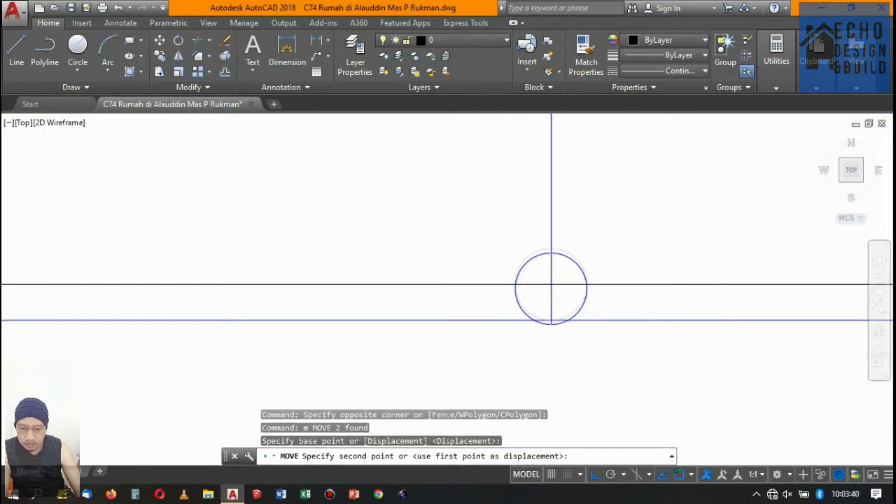
pyautogui.scroll(-3, 551, 287)
pyautogui.scroll(-3, 446, 276)
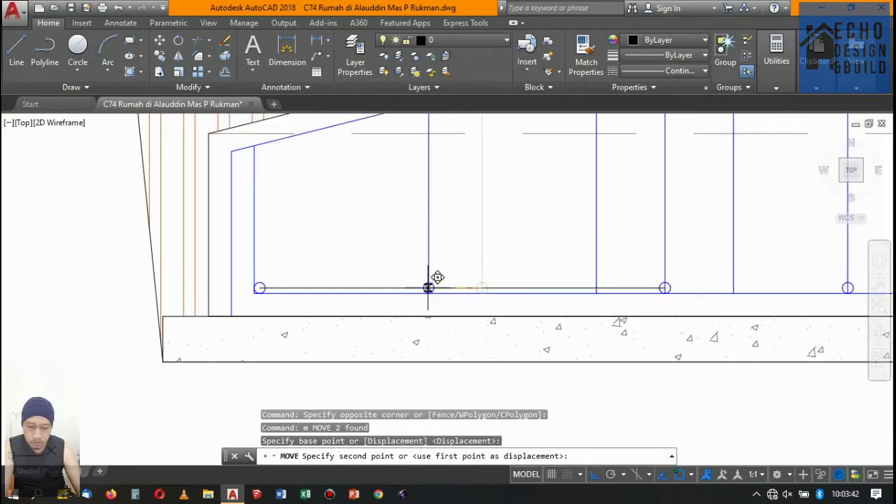
pyautogui.click(462, 287)
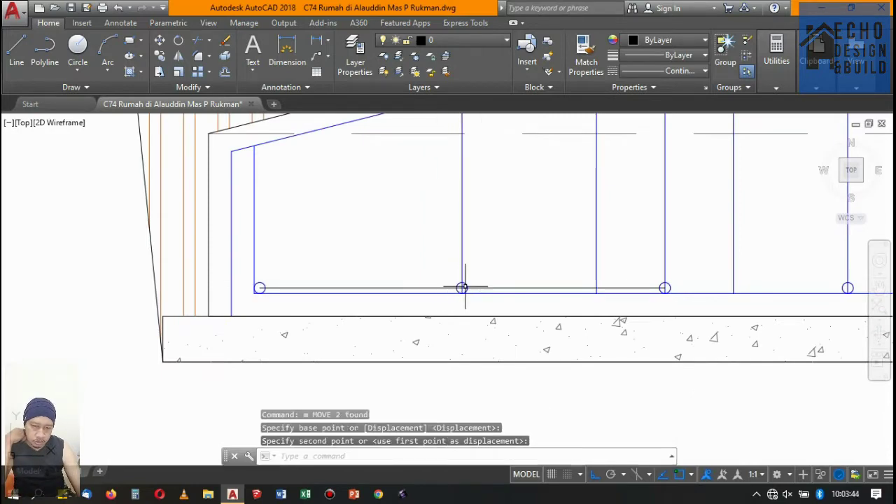
pyautogui.scroll(-3, 507, 280)
pyautogui.scroll(3, 574, 296)
pyautogui.scroll(2, 635, 321)
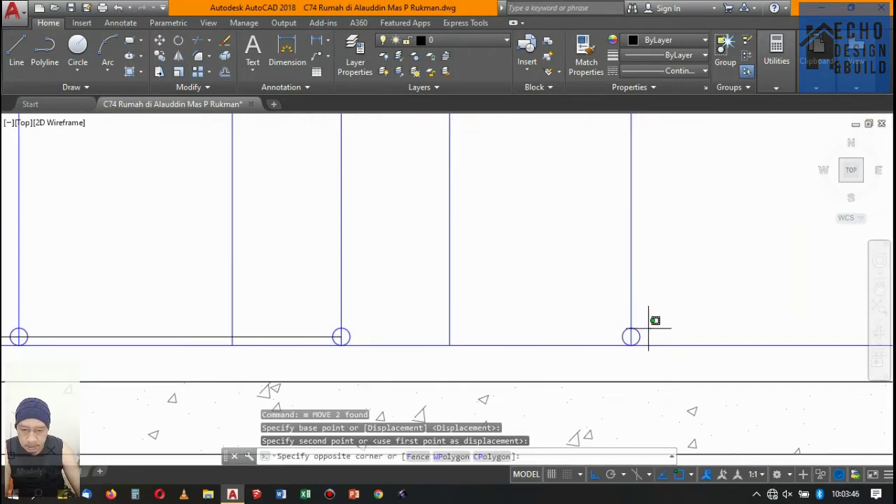
# Delete the extra vertical bar and its circle.
pyautogui.click(582, 327)
pyautogui.press('Delete')
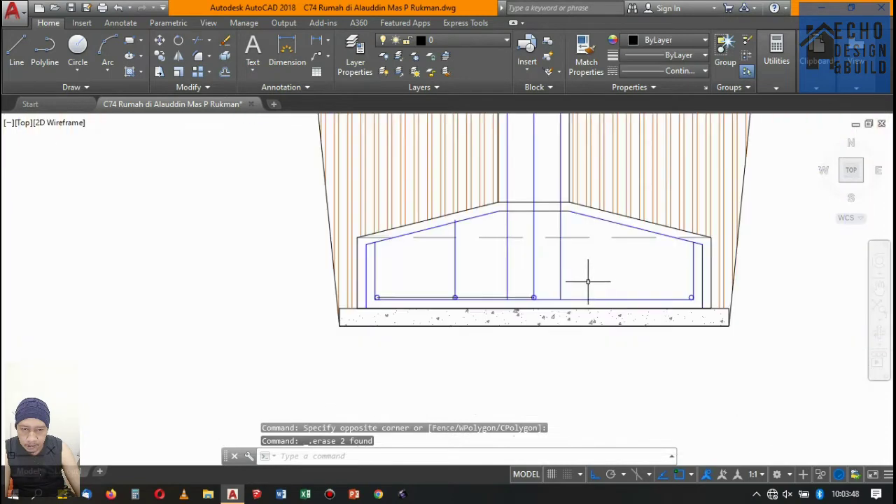
pyautogui.scroll(3, 459, 273)
pyautogui.scroll(2, 524, 330)
# Mirror the vertical bar and circle about a vertical line, keeping the original.
pyautogui.moveTo(524, 329); pyautogui.dragTo(420, 296)
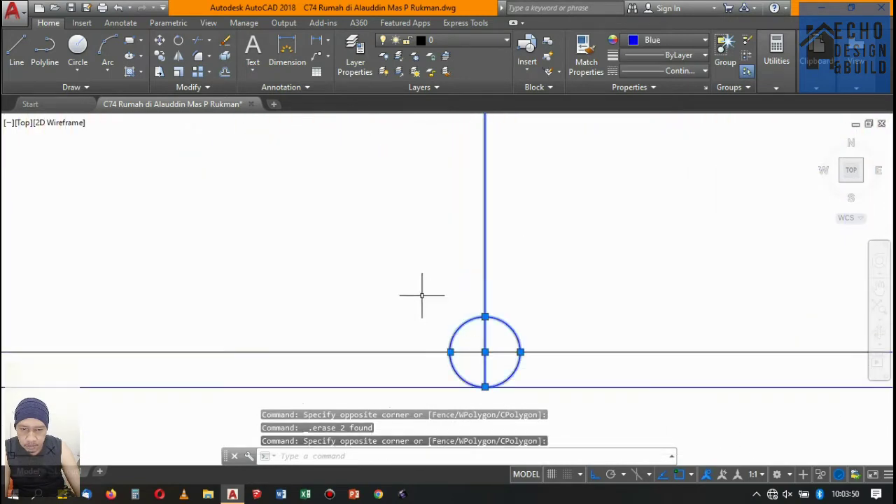
pyautogui.scroll(-4, 506, 292)
pyautogui.scroll(1, 506, 292)
pyautogui.scroll(-1, 576, 280)
pyautogui.write('mi')
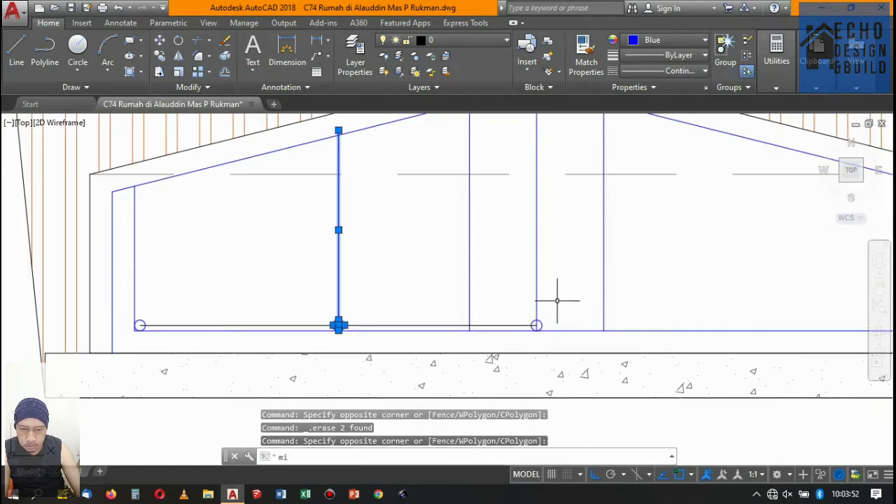
pyautogui.press('Return')
pyautogui.scroll(-2, 557, 301)
pyautogui.scroll(3, 525, 304)
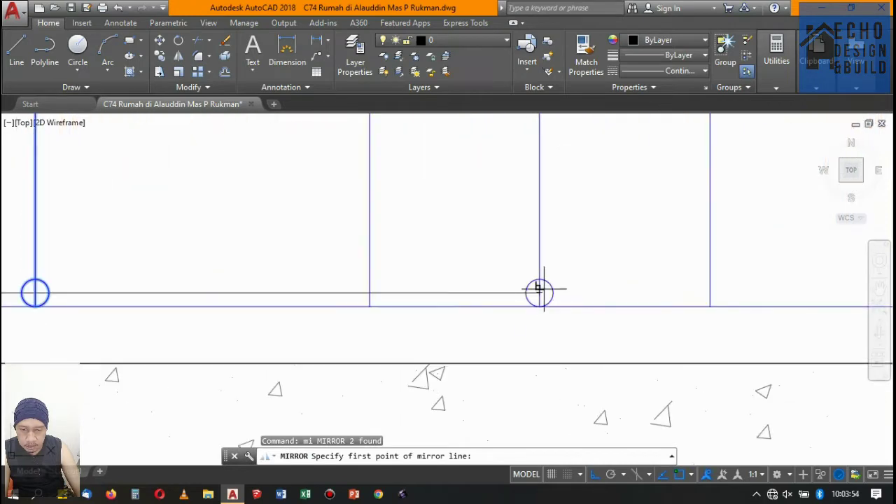
pyautogui.click(539, 292)
pyautogui.click(539, 305)
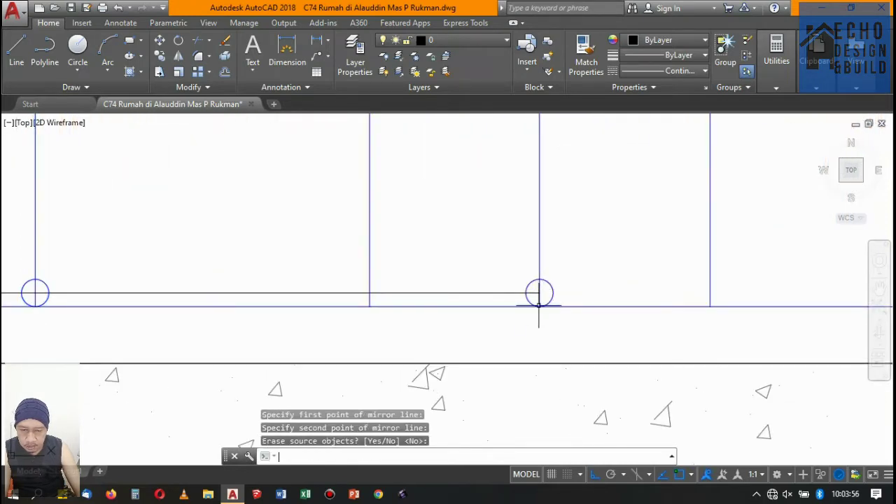
pyautogui.press('Return')
pyautogui.scroll(-2, 490, 286)
pyautogui.scroll(1, 494, 259)
pyautogui.scroll(1, 463, 254)
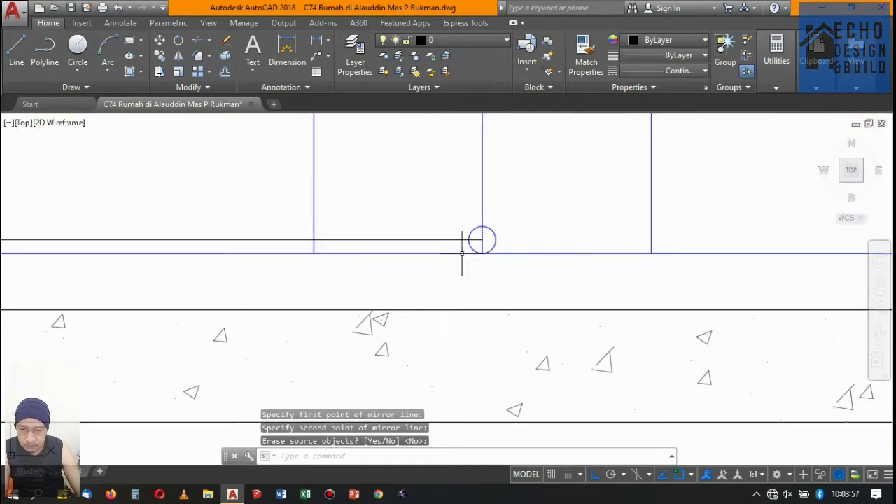
# Erase the leftover horizontal line reaching the bar circle.
pyautogui.click(412, 238)
pyautogui.press('Delete')
pyautogui.scroll(-2, 483, 231)
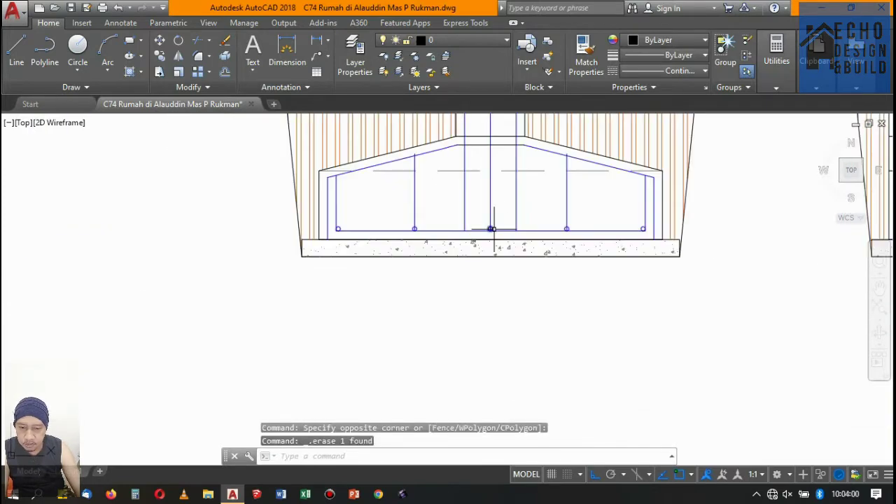
pyautogui.scroll(-2, 480, 224)
pyautogui.scroll(3, 472, 274)
pyautogui.scroll(-3, 498, 275)
pyautogui.scroll(4, 499, 274)
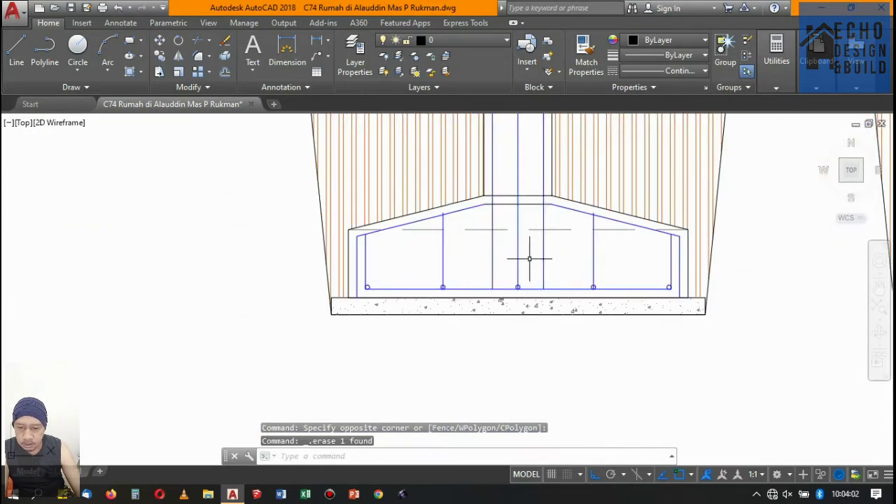
# Give the three blue vertical column bars a 0.30 mm lineweight.
pyautogui.click(549, 260)
pyautogui.click(472, 245)
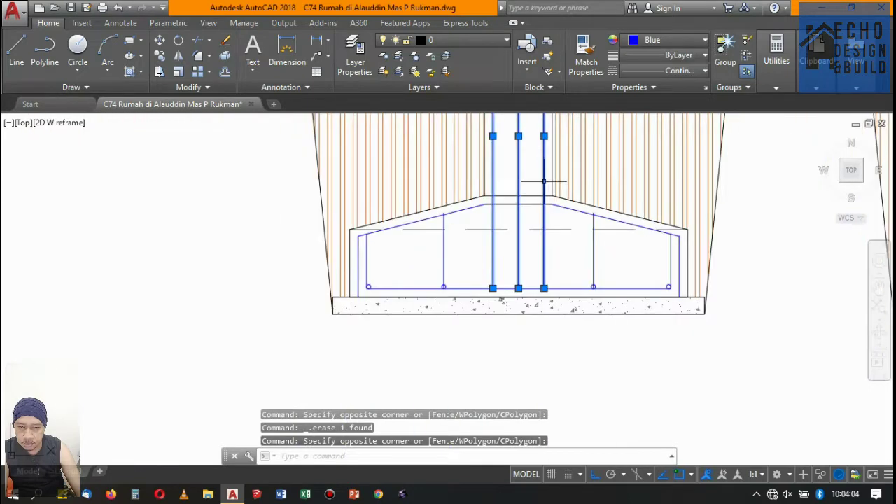
pyautogui.click(671, 40)
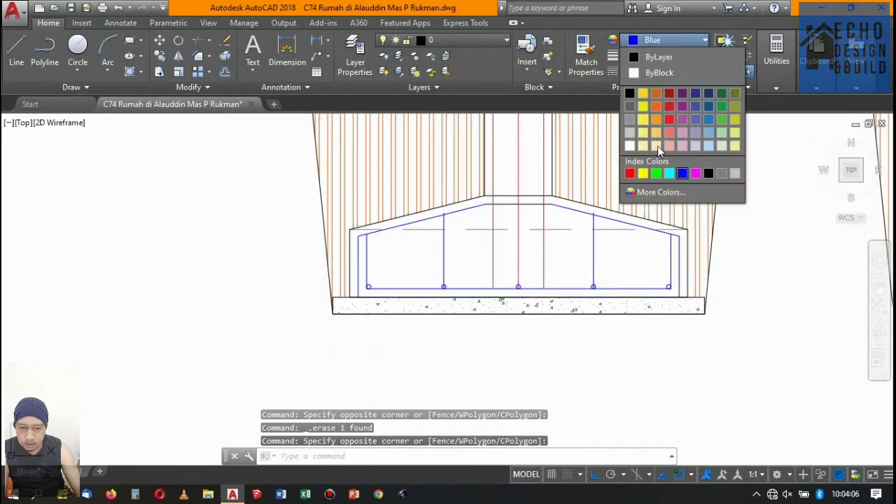
pyautogui.click(682, 173)
pyautogui.click(682, 69)
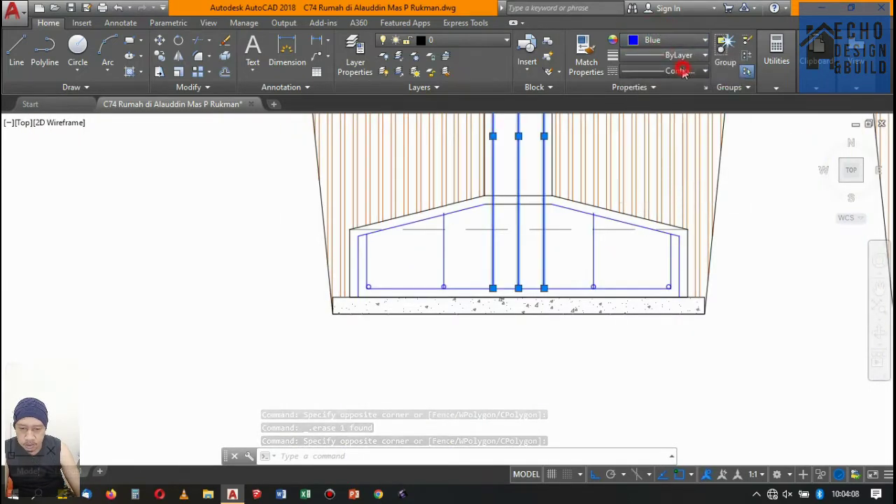
pyautogui.click(687, 58)
pyautogui.click(686, 56)
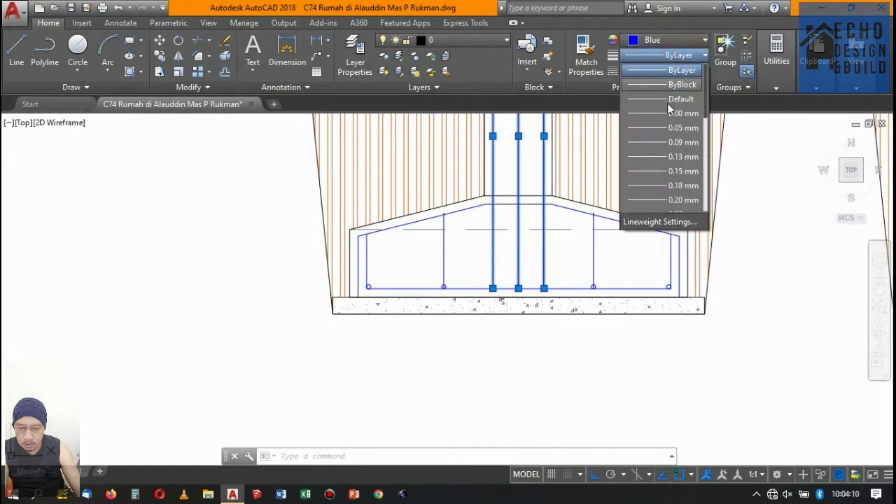
pyautogui.scroll(-3, 668, 206)
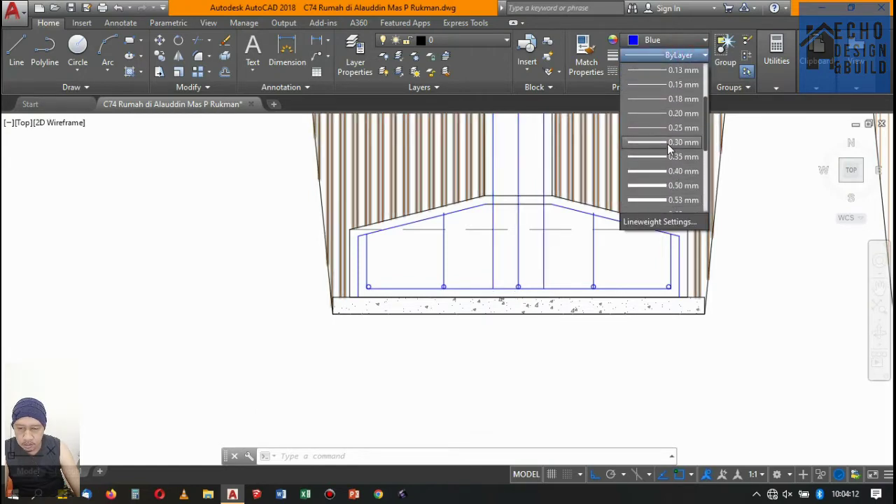
pyautogui.click(667, 144)
pyautogui.scroll(3, 570, 226)
pyautogui.press('Escape')
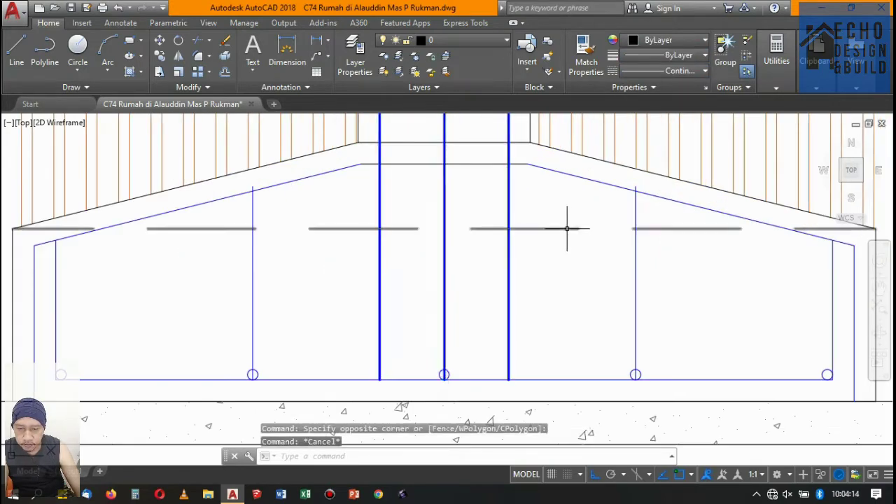
pyautogui.scroll(-4, 537, 238)
pyautogui.scroll(1, 537, 240)
pyautogui.scroll(3, 518, 245)
pyautogui.scroll(-3, 511, 252)
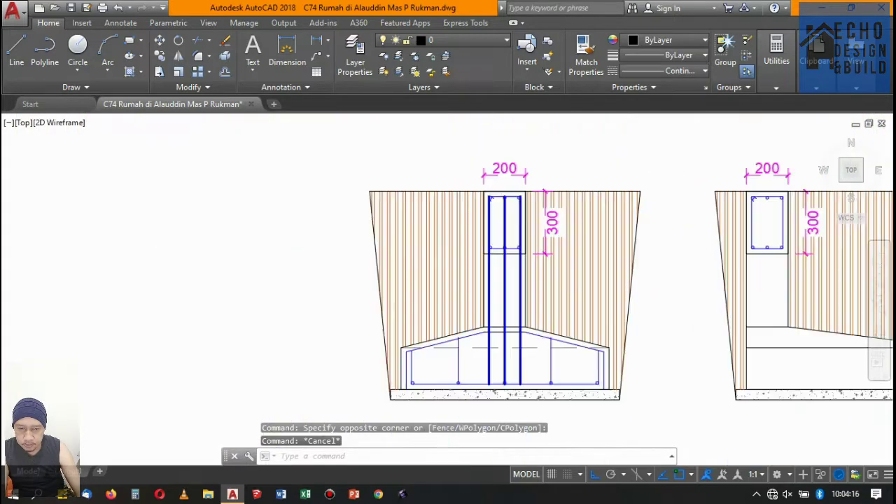
pyautogui.scroll(5, 494, 260)
pyautogui.scroll(-2, 494, 259)
pyautogui.scroll(4, 487, 253)
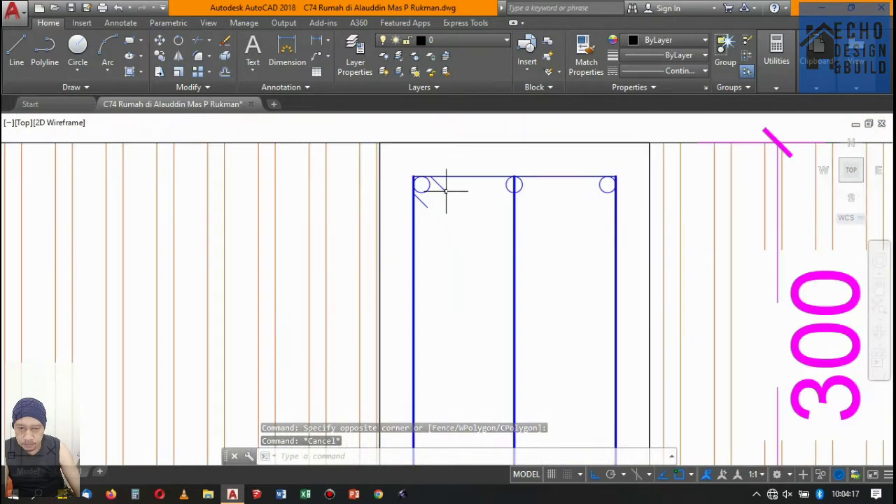
# Set the column cross-section stirrup lines to 0.30 mm lineweight.
pyautogui.click(400, 175)
pyautogui.scroll(-6, 454, 206)
pyautogui.scroll(4, 469, 213)
pyautogui.click(525, 298)
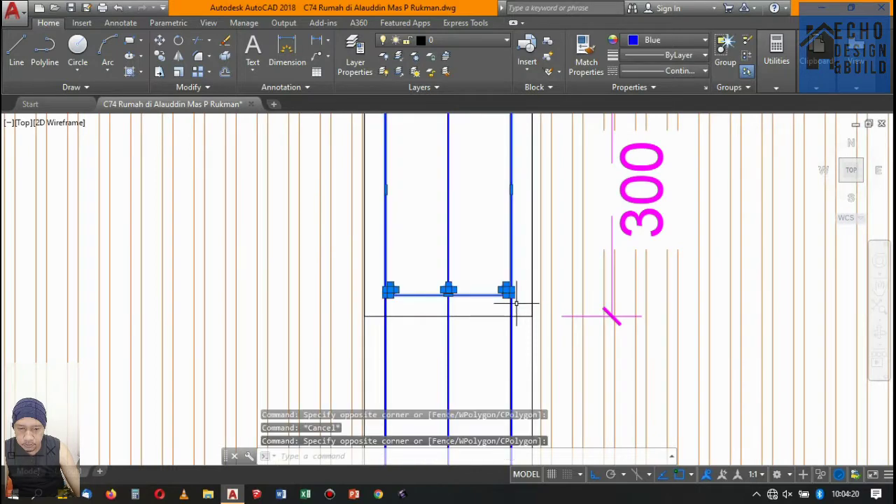
pyautogui.scroll(-4, 524, 297)
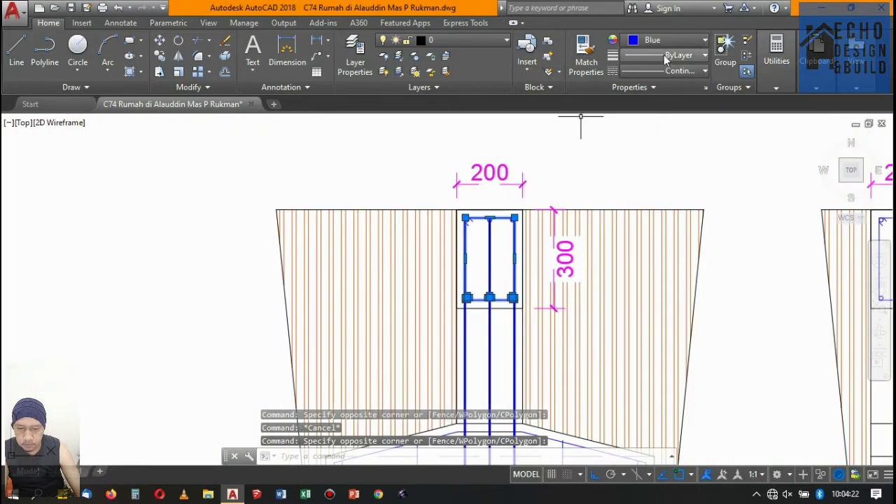
pyautogui.click(667, 59)
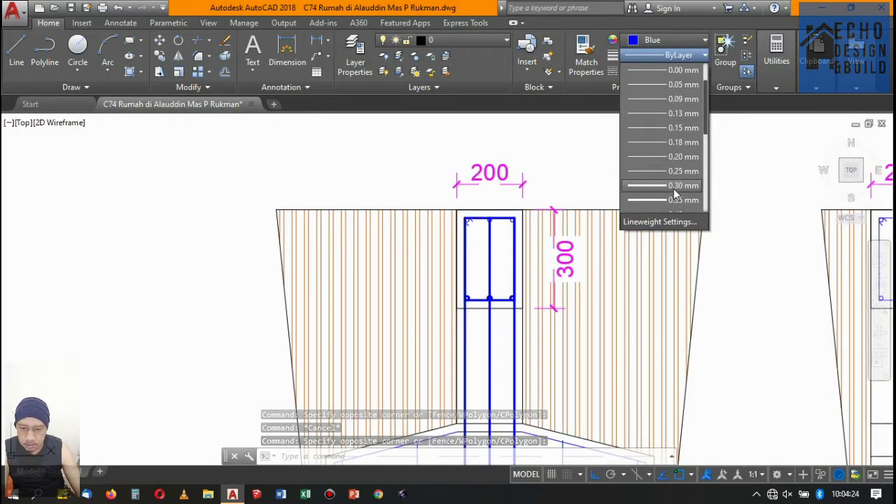
pyautogui.click(674, 186)
pyautogui.scroll(3, 518, 219)
pyautogui.scroll(2, 523, 219)
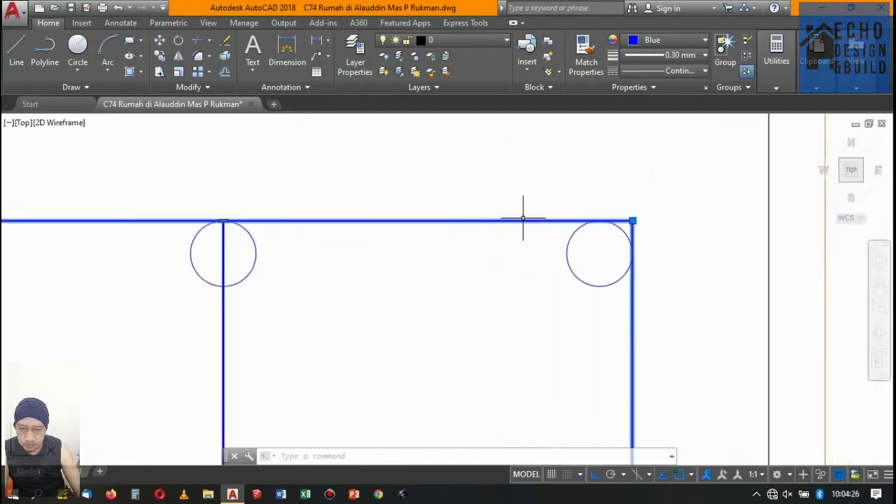
pyautogui.scroll(-1, 543, 222)
pyautogui.scroll(-3, 543, 223)
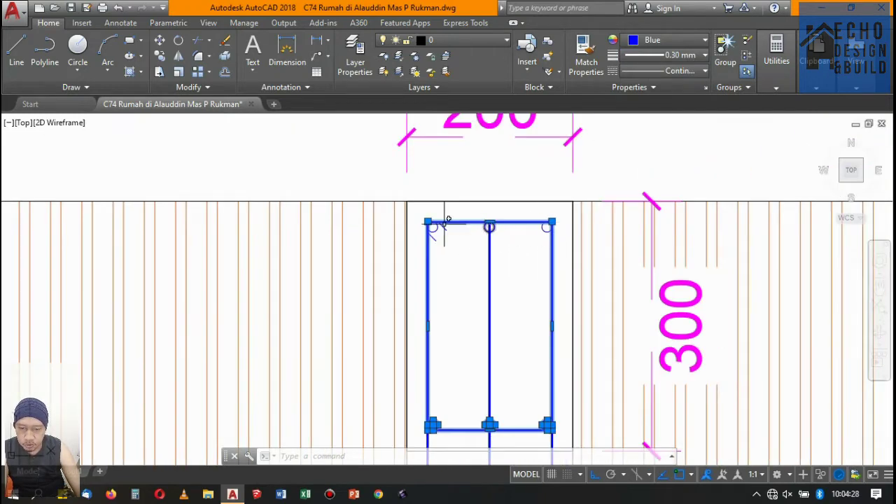
pyautogui.scroll(5, 446, 224)
# Make the corner hook lines and left and right bar circles 0.30 mm, linetype ByLayer.
pyautogui.click(455, 367)
pyautogui.click(400, 273)
pyautogui.scroll(-4, 441, 221)
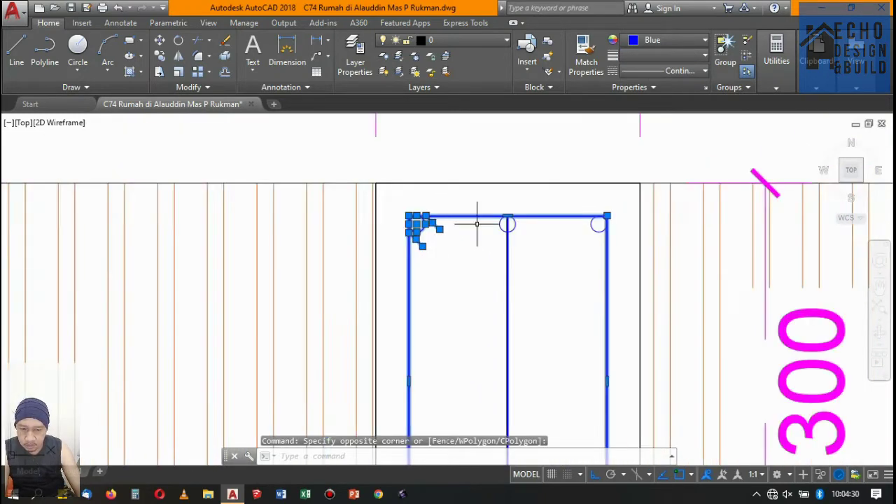
pyautogui.scroll(3, 477, 225)
pyautogui.click(430, 231)
pyautogui.click(317, 196)
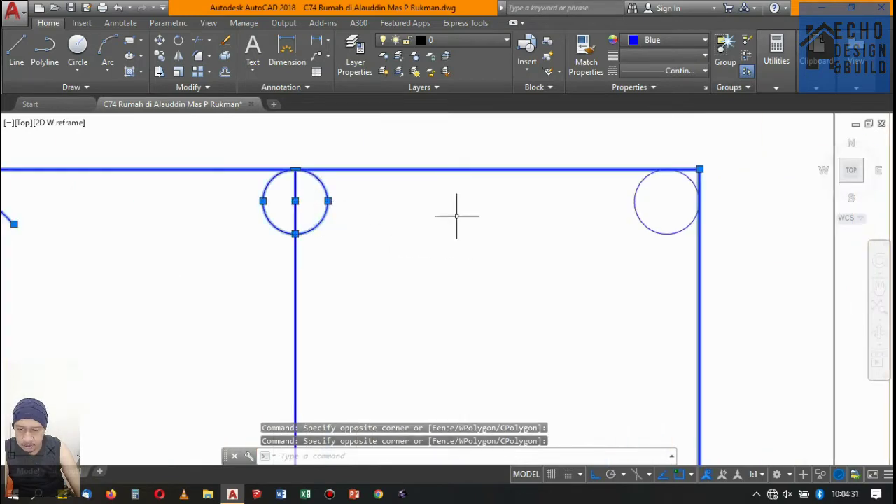
pyautogui.click(659, 248)
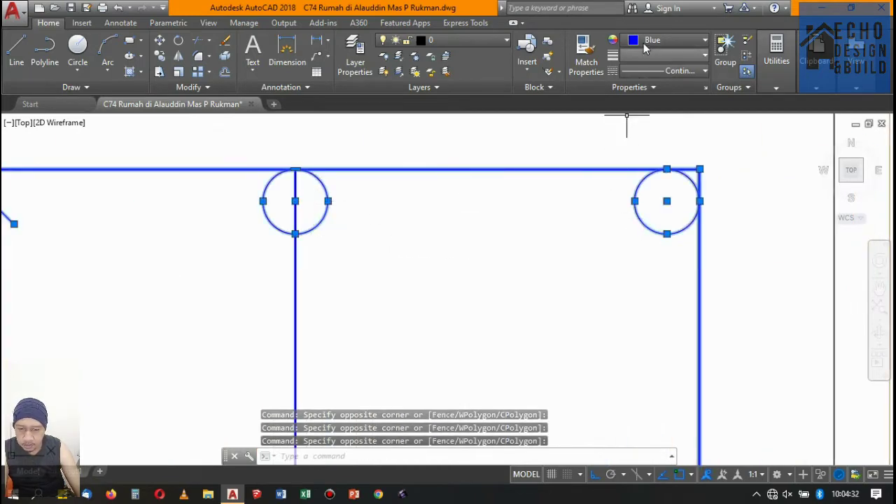
pyautogui.click(676, 72)
pyautogui.click(677, 54)
pyautogui.click(677, 55)
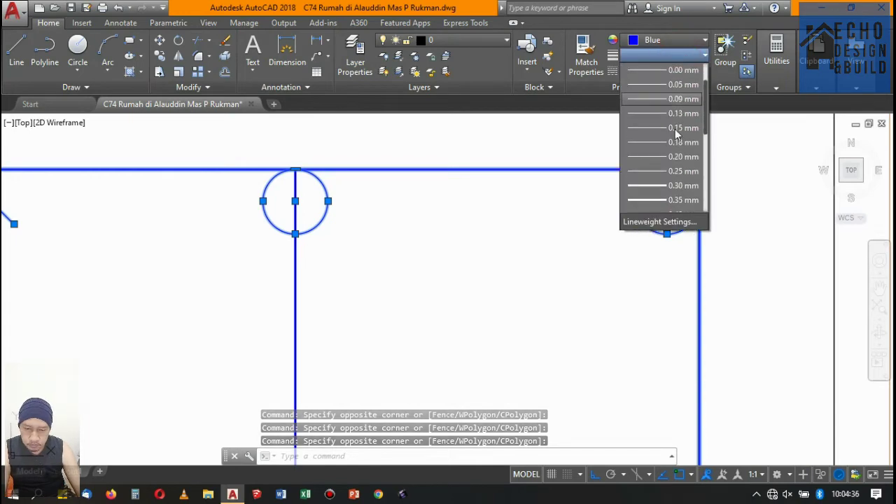
pyautogui.click(672, 184)
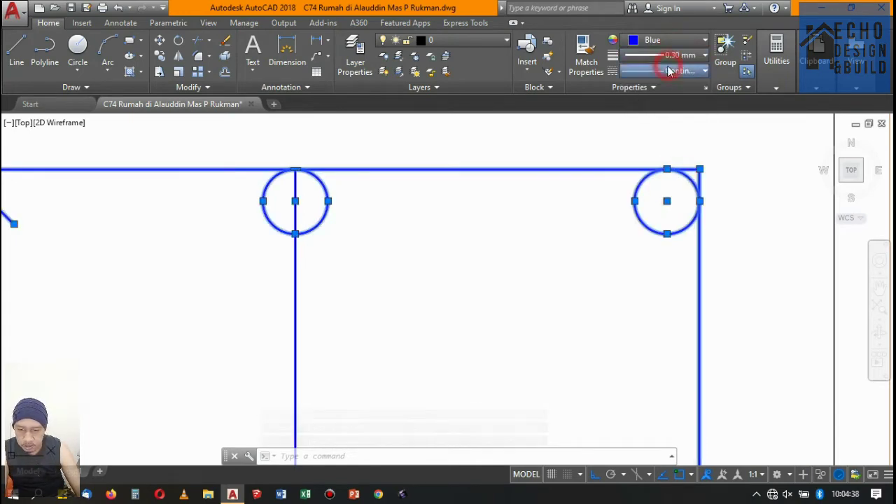
pyautogui.click(670, 71)
pyautogui.click(677, 88)
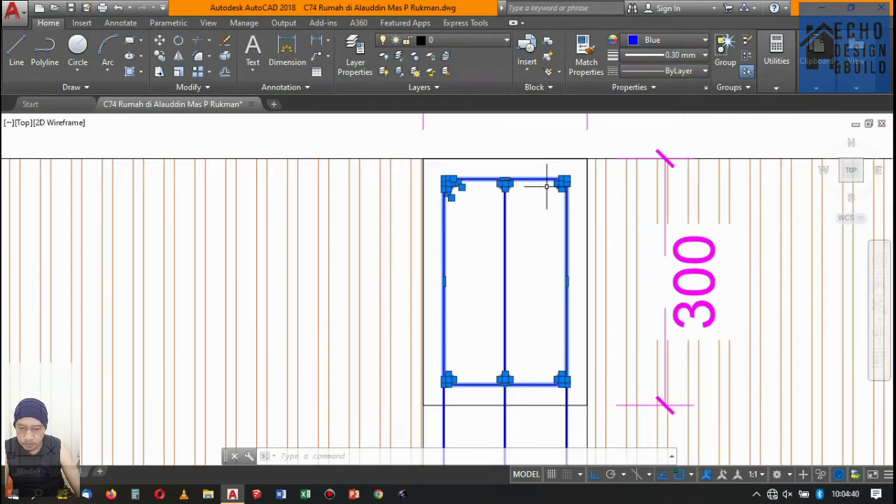
# Match the sloped blue top bar's properties onto the two rebar lines beside it.
pyautogui.press('Escape')
pyautogui.scroll(-3, 539, 172)
pyautogui.scroll(3, 555, 167)
pyautogui.scroll(3, 525, 194)
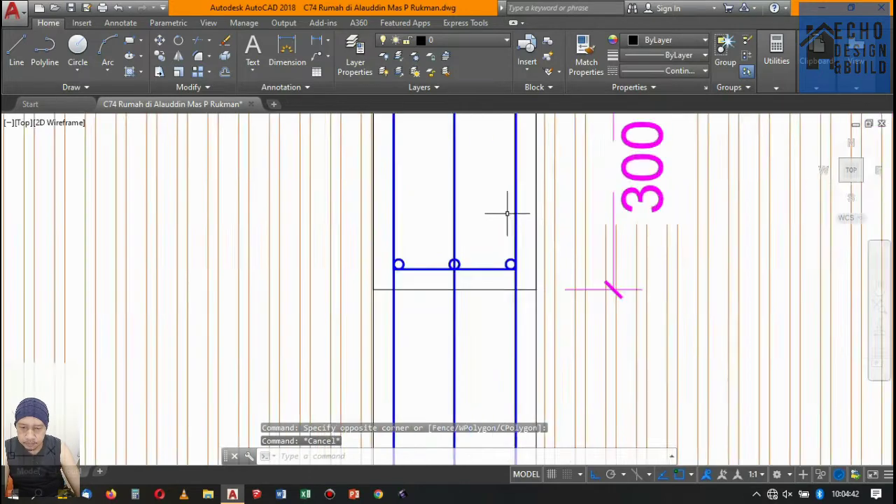
pyautogui.scroll(-2, 510, 210)
pyautogui.scroll(2, 504, 245)
pyautogui.scroll(3, 512, 239)
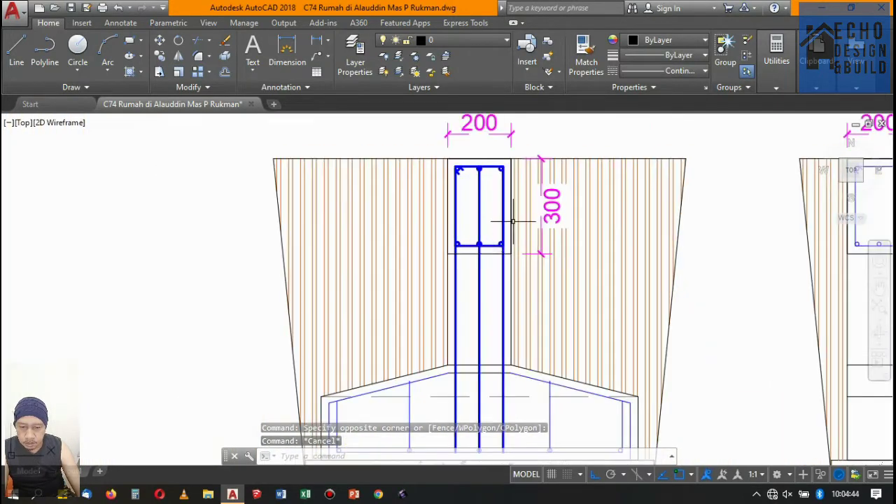
pyautogui.scroll(-5, 516, 237)
pyautogui.scroll(8, 525, 241)
pyautogui.scroll(-3, 504, 280)
pyautogui.scroll(4, 509, 263)
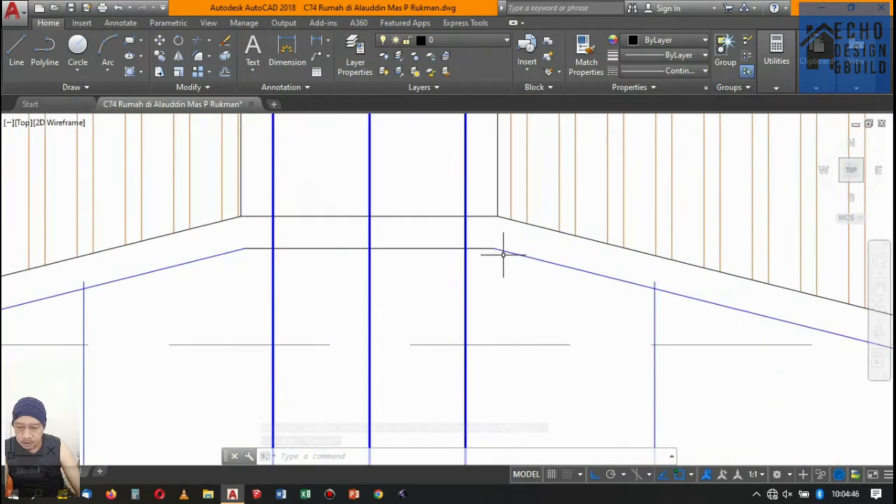
pyautogui.write('a')
pyautogui.press('Return')
pyautogui.click(514, 253)
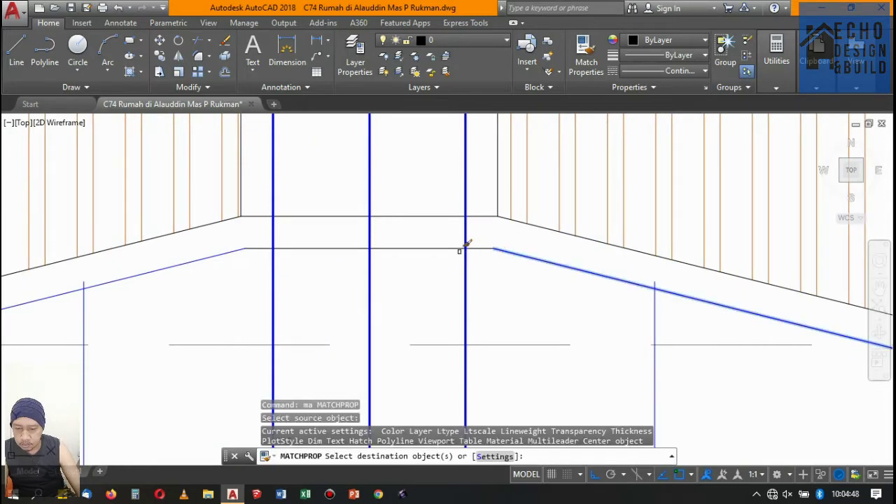
pyautogui.click(436, 245)
pyautogui.click(424, 260)
pyautogui.scroll(-4, 427, 252)
pyautogui.press('Return')
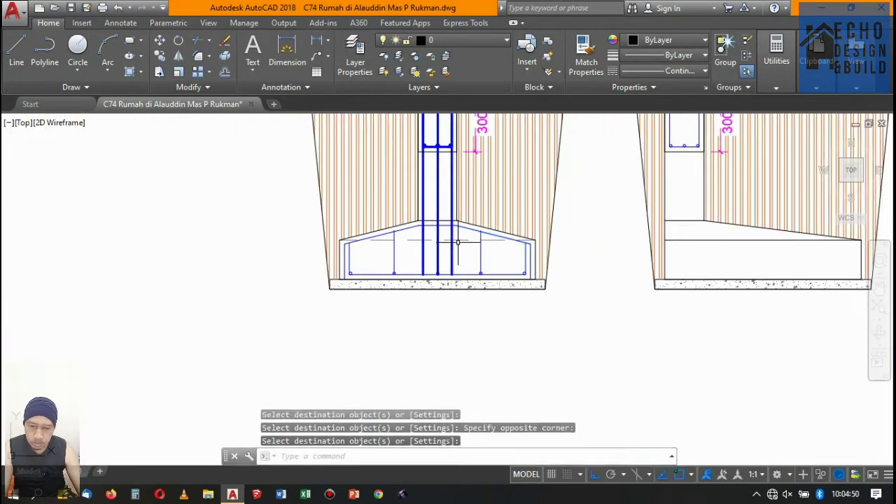
# Trim away the short vertical bar stub overhanging beyond the sloped top bar.
pyautogui.scroll(1, 380, 219)
pyautogui.scroll(2, 516, 210)
pyautogui.scroll(3, 622, 234)
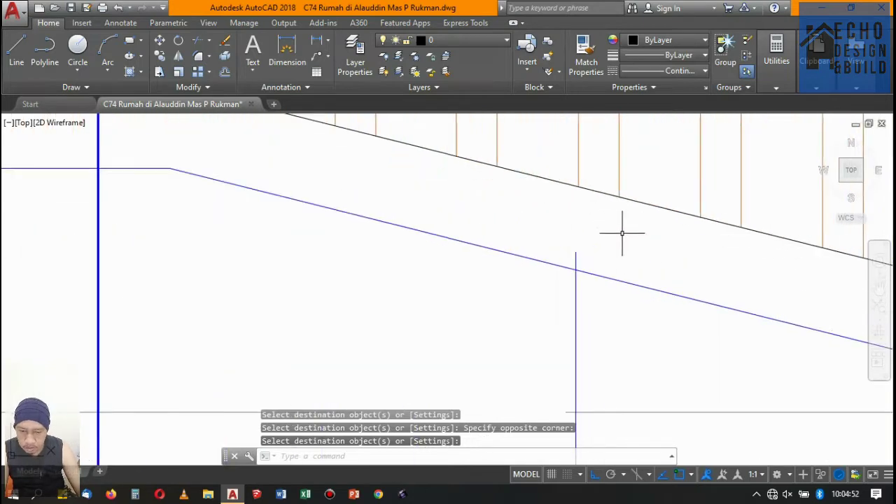
pyautogui.write('tr')
pyautogui.press('Return')
pyautogui.press('Return')
pyautogui.scroll(1, 623, 231)
pyautogui.moveTo(533, 301); pyautogui.dragTo(603, 249)
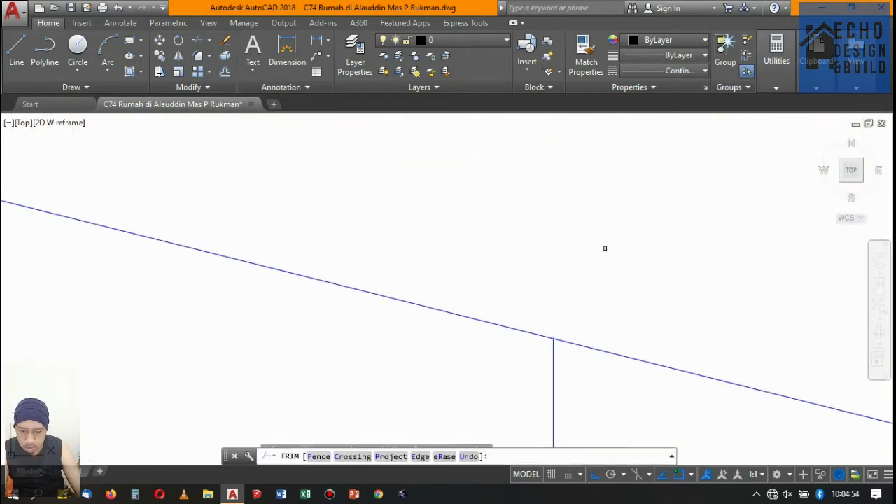
pyautogui.scroll(-4, 604, 247)
pyautogui.scroll(2, 274, 146)
pyautogui.scroll(2, 273, 146)
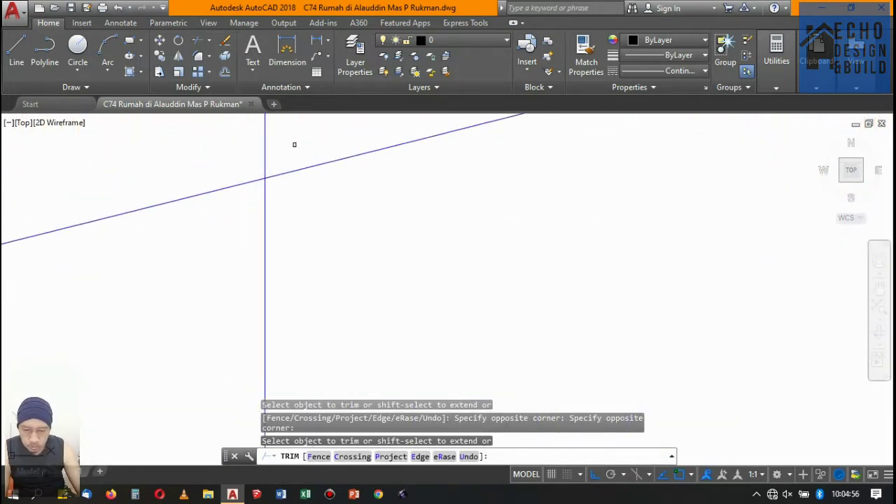
pyautogui.scroll(-3, 450, 170)
pyautogui.press('Return')
pyautogui.scroll(-2, 534, 152)
pyautogui.scroll(-1, 520, 210)
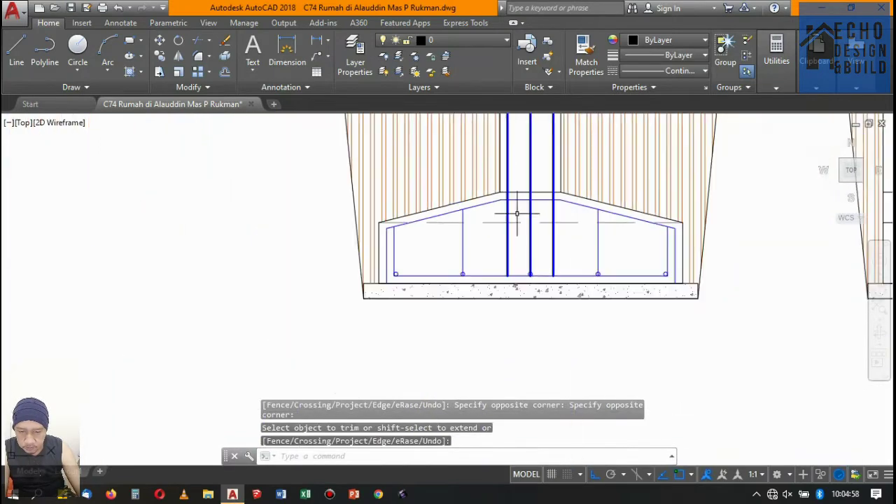
pyautogui.scroll(2, 566, 222)
pyautogui.scroll(-2, 546, 245)
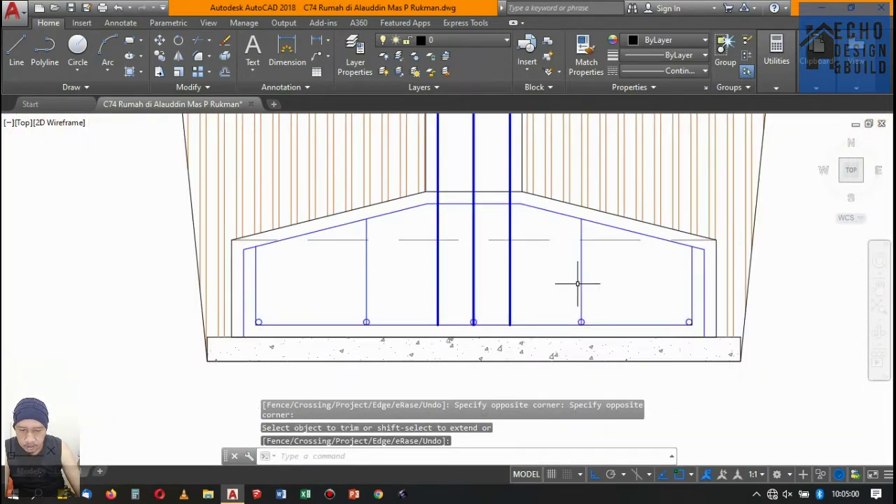
pyautogui.scroll(3, 577, 283)
# Copy three bottom bar circles up to sit beneath the sloped top bar.
pyautogui.scroll(3, 591, 330)
pyautogui.moveTo(580, 320); pyautogui.dragTo(574, 296)
pyautogui.scroll(-5, 574, 296)
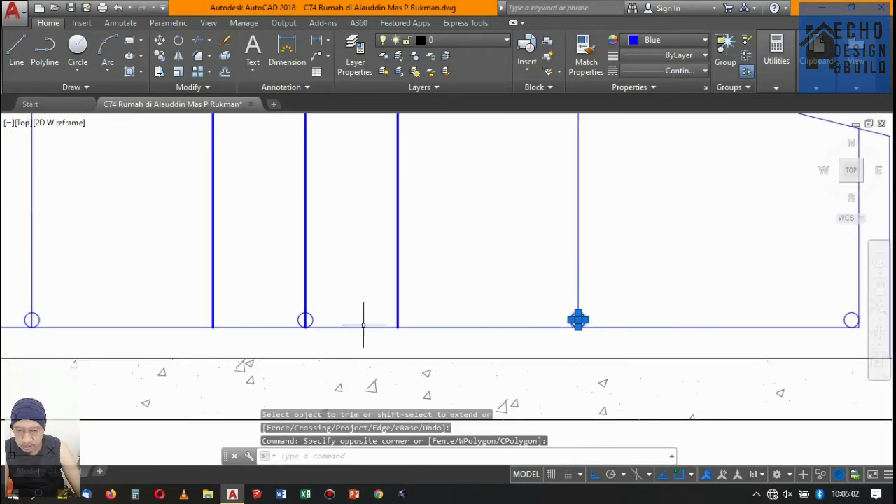
pyautogui.scroll(3, 340, 320)
pyautogui.moveTo(355, 320)
pyautogui.mouseDown()
pyautogui.moveTo(329, 315)
pyautogui.moveTo(316, 273)
pyautogui.mouseUp()
pyautogui.scroll(-3, 573, 294)
pyautogui.scroll(-1, 806, 269)
pyautogui.scroll(3, 405, 294)
pyautogui.scroll(-3, 490, 280)
pyautogui.scroll(-1, 573, 252)
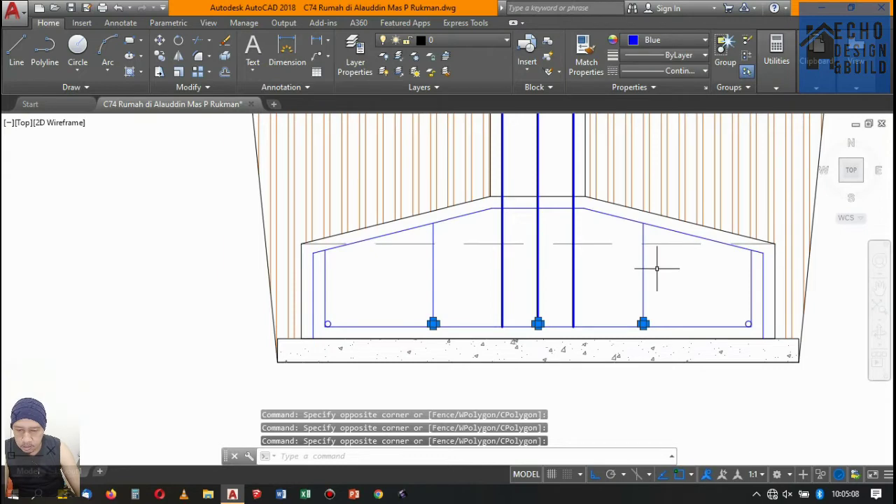
pyautogui.press('Escape')
pyautogui.click(462, 338)
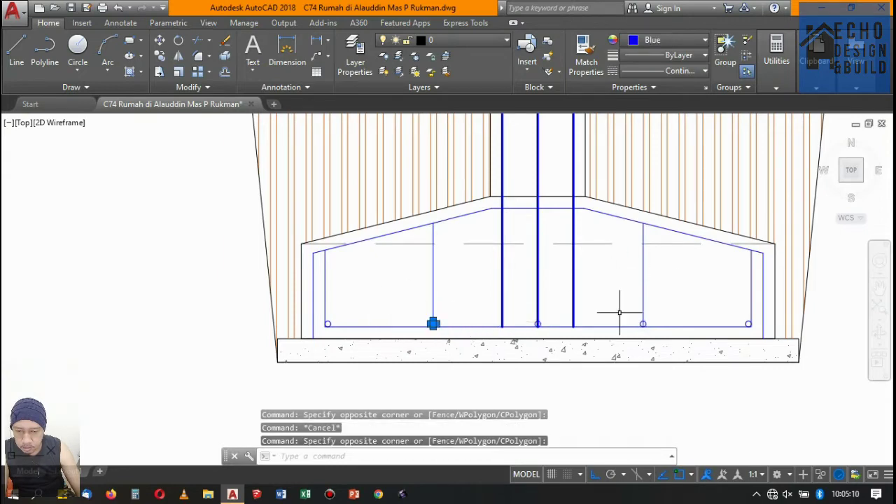
pyautogui.click(619, 314)
pyautogui.click(658, 331)
pyautogui.write('c')
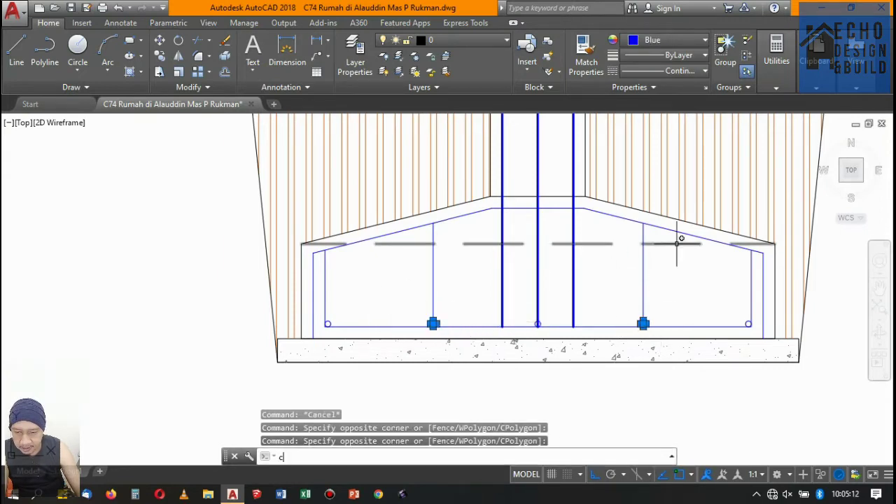
pyautogui.write('o')
pyautogui.press('Return')
pyautogui.scroll(3, 659, 301)
pyautogui.click(617, 352)
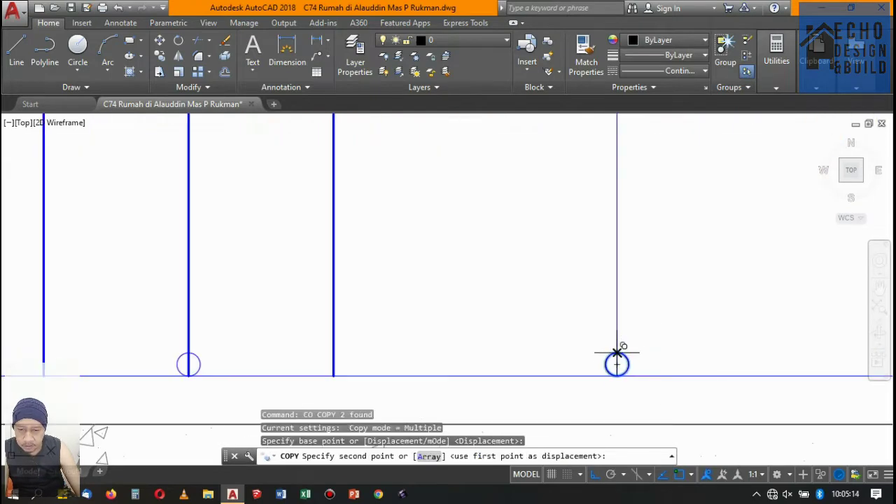
pyautogui.scroll(-3, 618, 352)
pyautogui.scroll(2, 596, 256)
pyautogui.scroll(1, 608, 238)
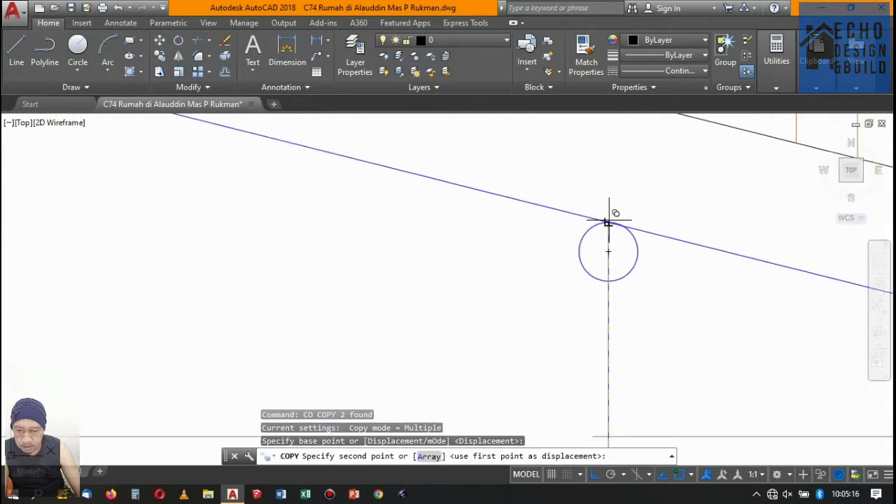
pyautogui.click(608, 223)
pyautogui.scroll(-5, 598, 227)
pyautogui.scroll(3, 687, 291)
pyautogui.scroll(3, 704, 330)
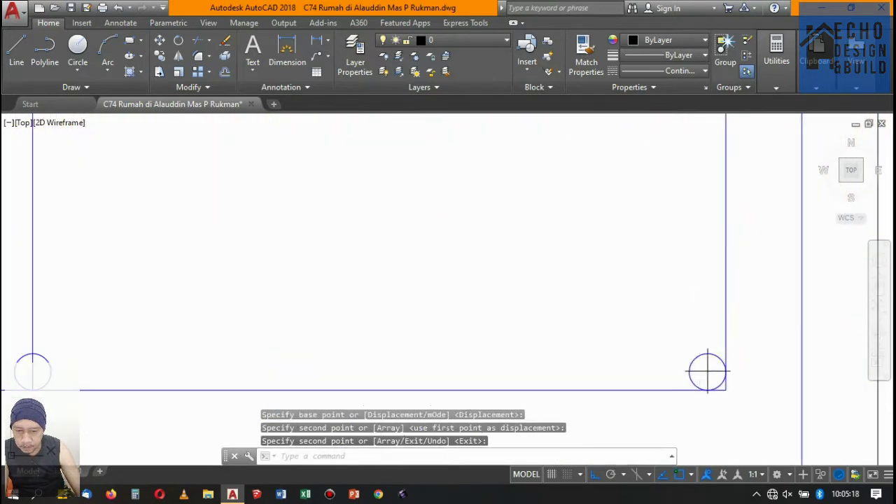
pyautogui.press('Return')
# Copy a bottom corner bar circle to the top-left corner bar.
pyautogui.click(707, 372)
pyautogui.scroll(-5, 684, 290)
pyautogui.scroll(2, 340, 300)
pyautogui.scroll(2, 474, 262)
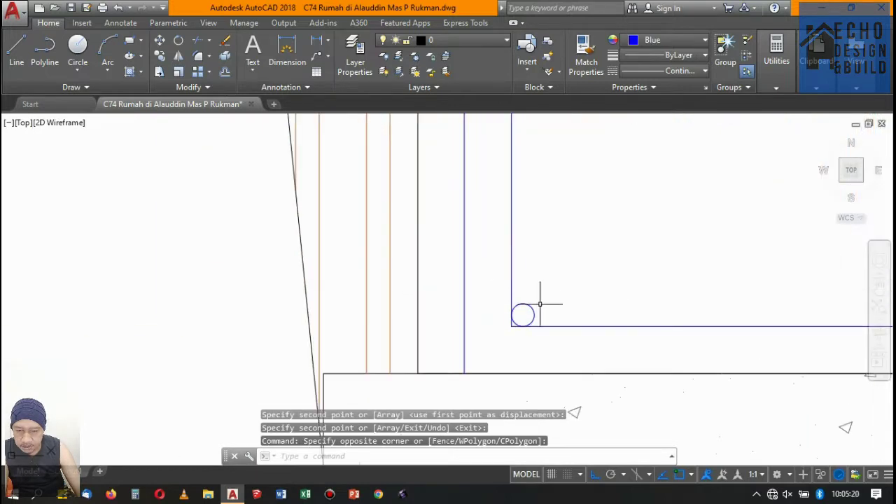
pyautogui.scroll(1, 540, 304)
pyautogui.click(550, 320)
pyautogui.scroll(-1, 512, 310)
pyautogui.click(496, 308)
pyautogui.scroll(-2, 497, 306)
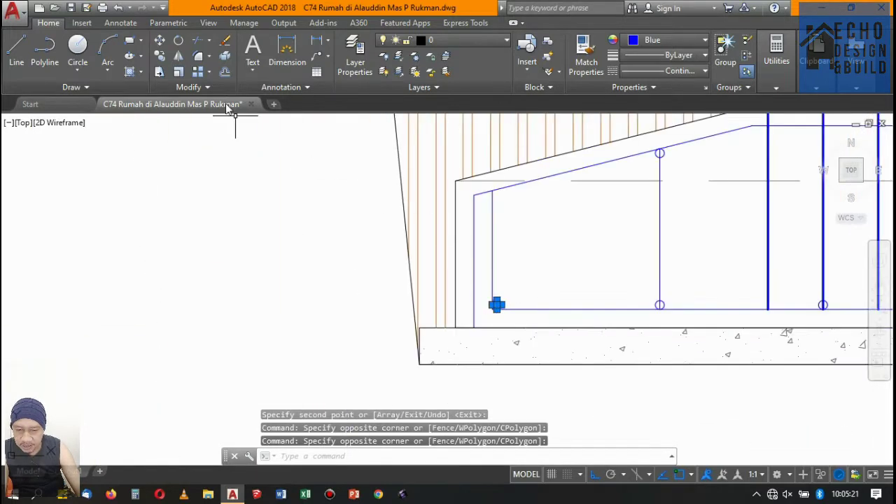
pyautogui.click(168, 62)
pyautogui.scroll(2, 496, 294)
pyautogui.scroll(2, 488, 324)
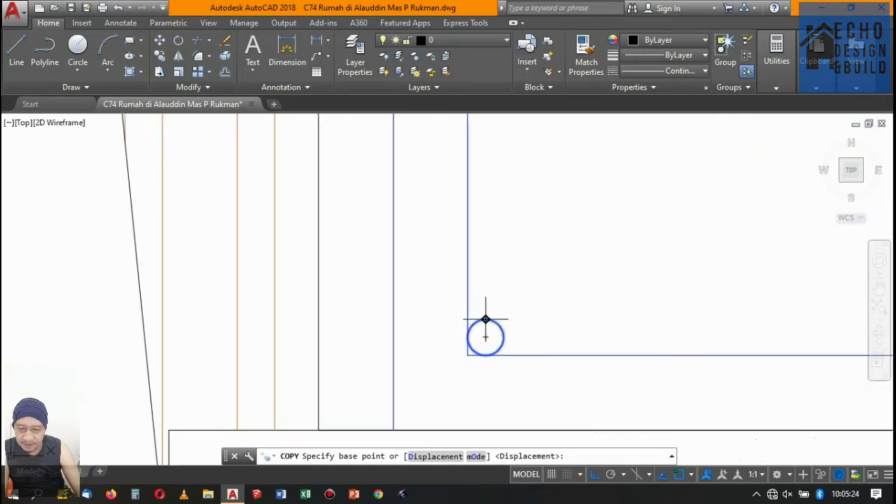
pyautogui.click(486, 319)
pyautogui.scroll(-3, 486, 350)
pyautogui.scroll(-1, 500, 366)
pyautogui.scroll(3, 504, 326)
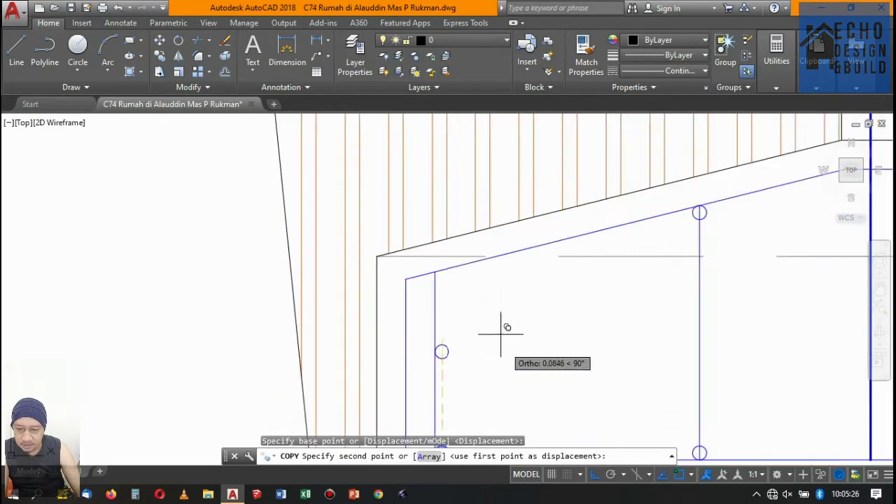
pyautogui.scroll(2, 430, 288)
pyautogui.scroll(3, 472, 242)
pyautogui.scroll(5, 480, 224)
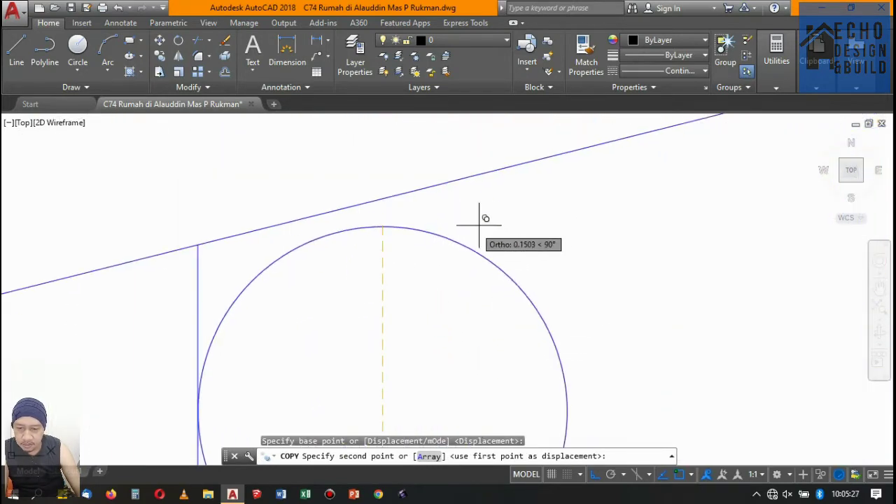
pyautogui.click(524, 194)
pyautogui.scroll(-5, 371, 238)
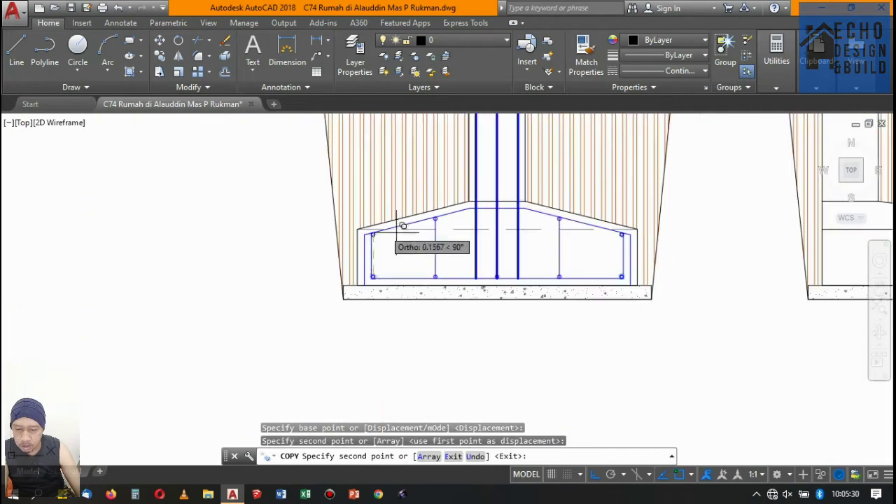
pyautogui.press('Return')
# Copy the column-centre bottom circle up under the top bar at the centre.
pyautogui.scroll(4, 491, 228)
pyautogui.scroll(-4, 490, 252)
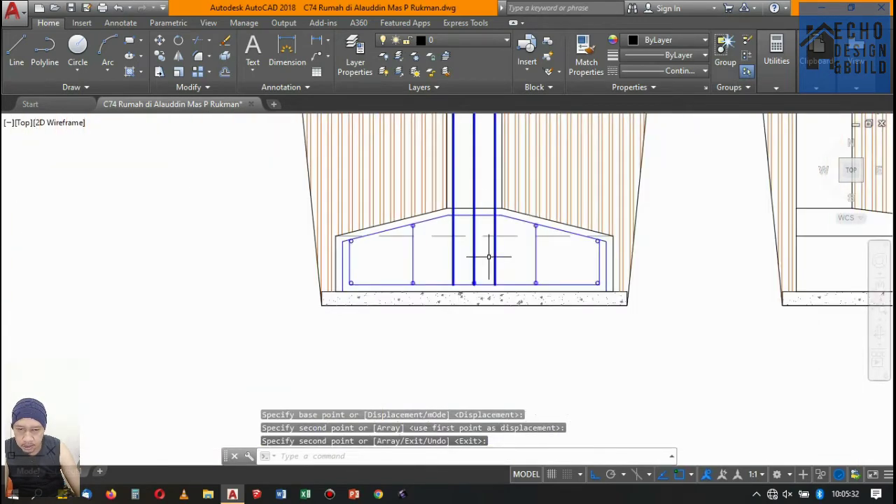
pyautogui.scroll(6, 420, 343)
pyautogui.scroll(3, 418, 350)
pyautogui.moveTo(531, 346); pyautogui.dragTo(514, 304)
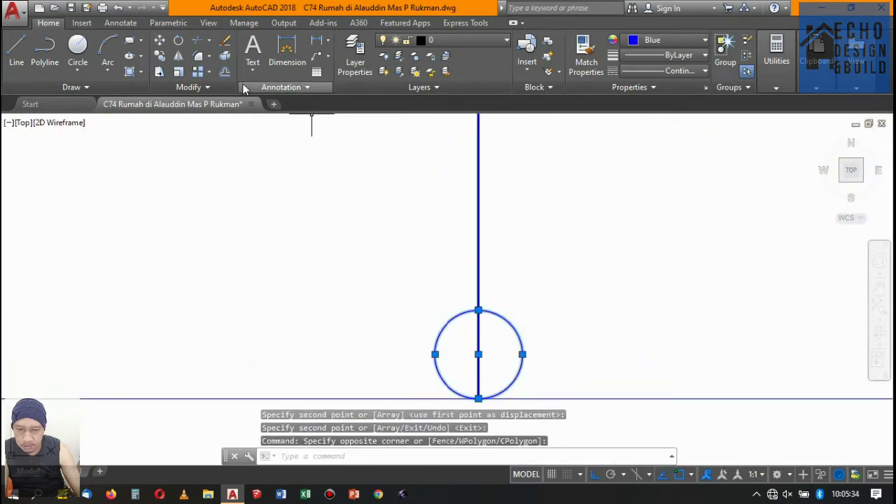
pyautogui.click(160, 59)
pyautogui.click(487, 312)
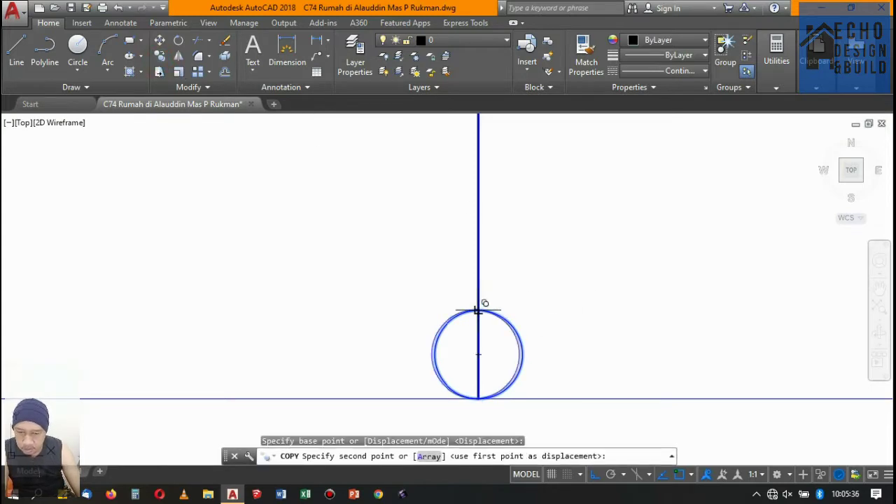
pyautogui.scroll(-4, 512, 373)
pyautogui.scroll(-2, 511, 378)
pyautogui.scroll(3, 483, 266)
pyautogui.scroll(4, 470, 258)
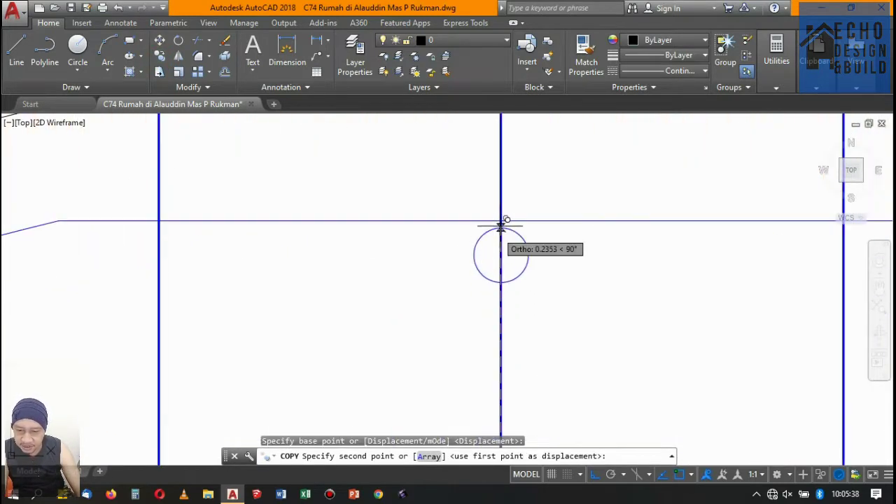
pyautogui.click(500, 223)
pyautogui.scroll(-10, 499, 259)
pyautogui.press('Return')
# Select the column's vertical rebars and its rebar cage near the top.
pyautogui.scroll(-1, 554, 263)
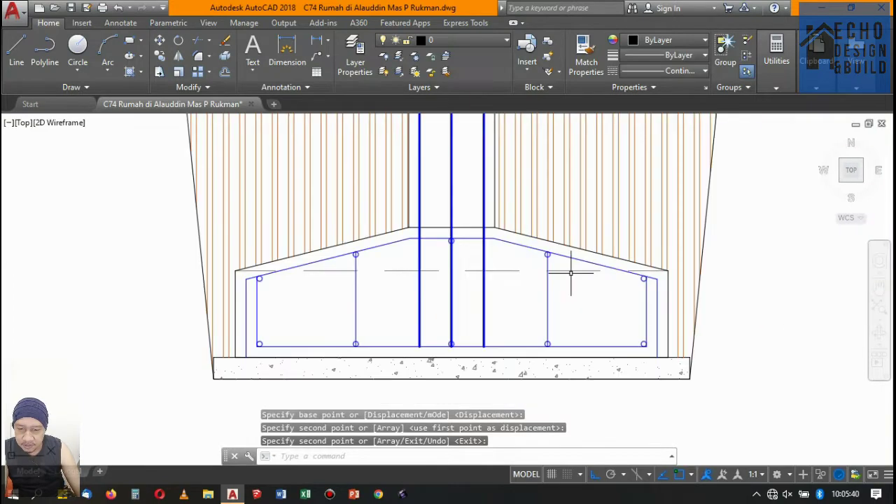
pyautogui.scroll(3, 570, 270)
pyautogui.scroll(-8, 505, 270)
pyautogui.scroll(5, 525, 257)
pyautogui.scroll(-1, 464, 322)
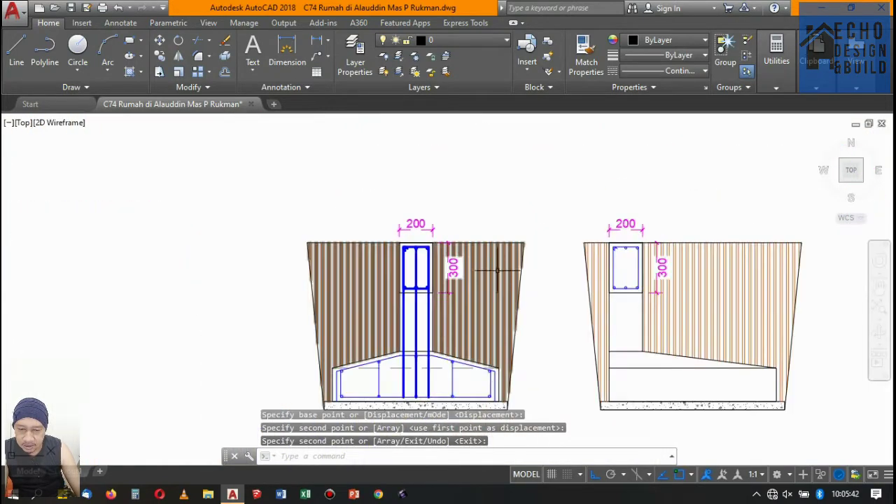
pyautogui.scroll(8, 425, 366)
pyautogui.scroll(-8, 508, 329)
pyautogui.scroll(5, 511, 336)
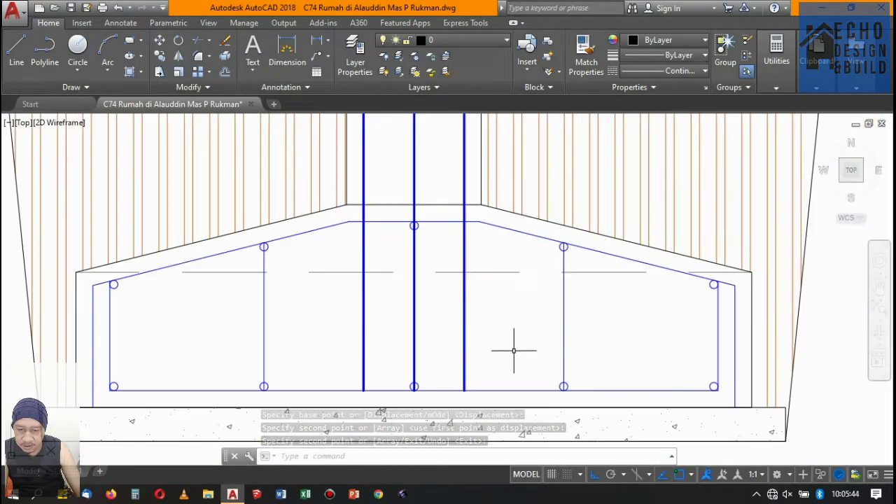
pyautogui.moveTo(516, 350); pyautogui.dragTo(357, 304)
pyautogui.scroll(-5, 356, 304)
pyautogui.scroll(4, 414, 220)
pyautogui.scroll(5, 414, 220)
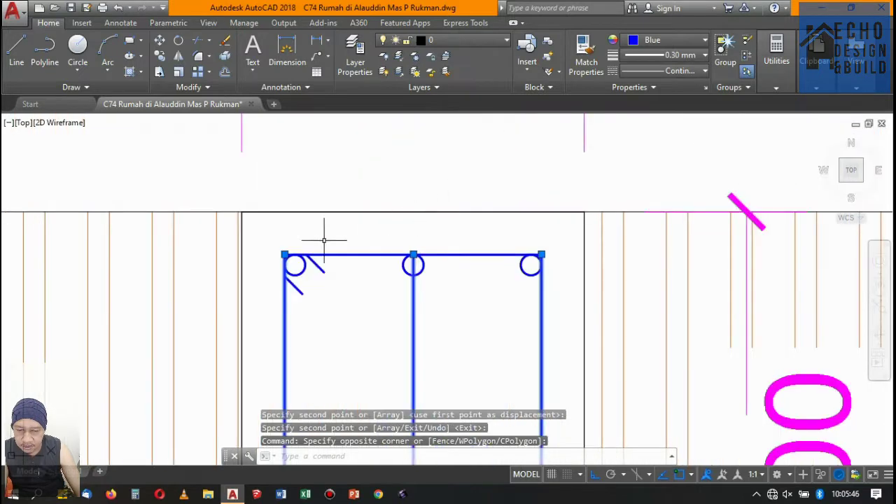
pyautogui.scroll(-6, 371, 280)
pyautogui.moveTo(345, 266); pyautogui.dragTo(446, 406)
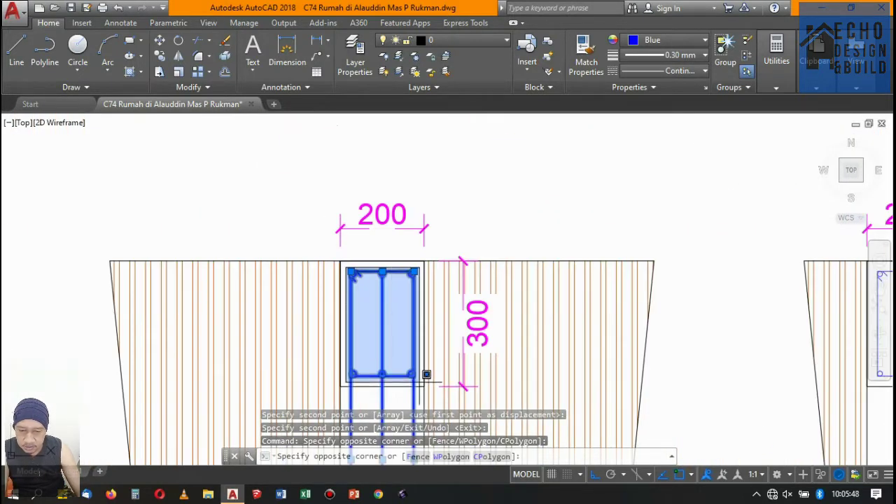
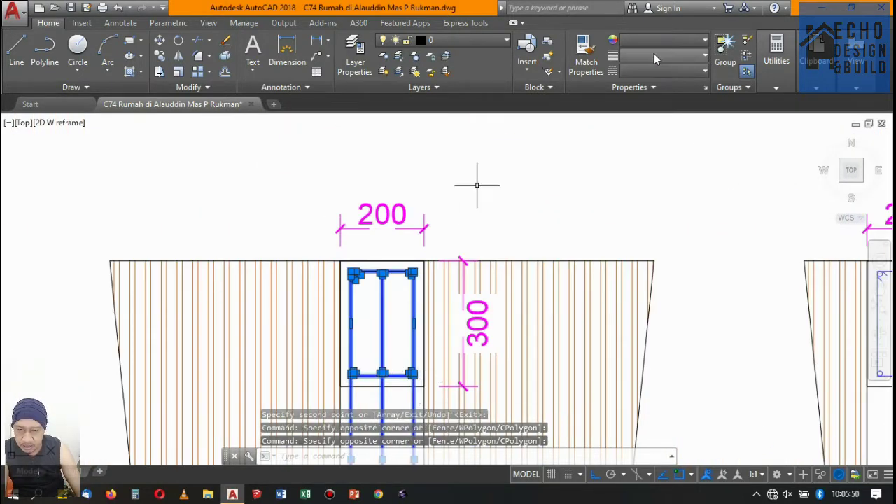
# Set the selected column rebars' lineweight to ByLayer.
pyautogui.click(655, 54)
pyautogui.click(664, 71)
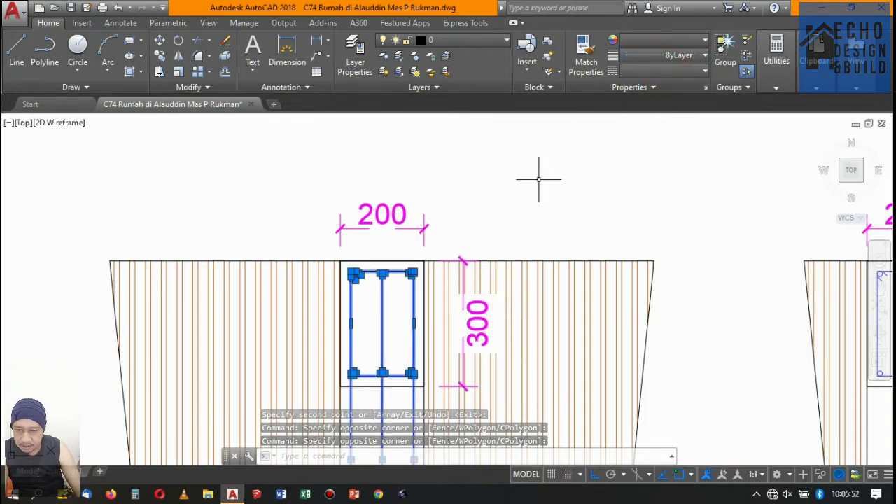
pyautogui.press('Escape')
pyautogui.scroll(2, 296, 420)
pyautogui.scroll(-10, 464, 214)
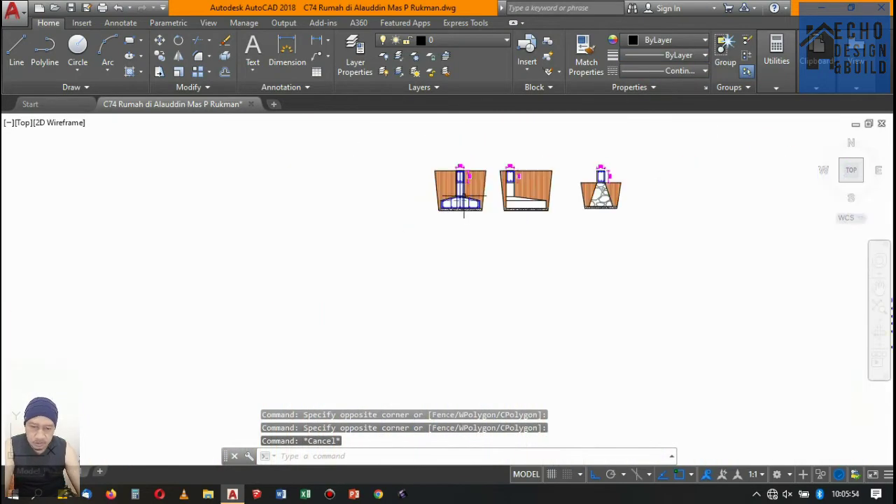
pyautogui.scroll(10, 463, 213)
pyautogui.scroll(-4, 396, 234)
pyautogui.scroll(6, 434, 231)
pyautogui.scroll(-4, 435, 282)
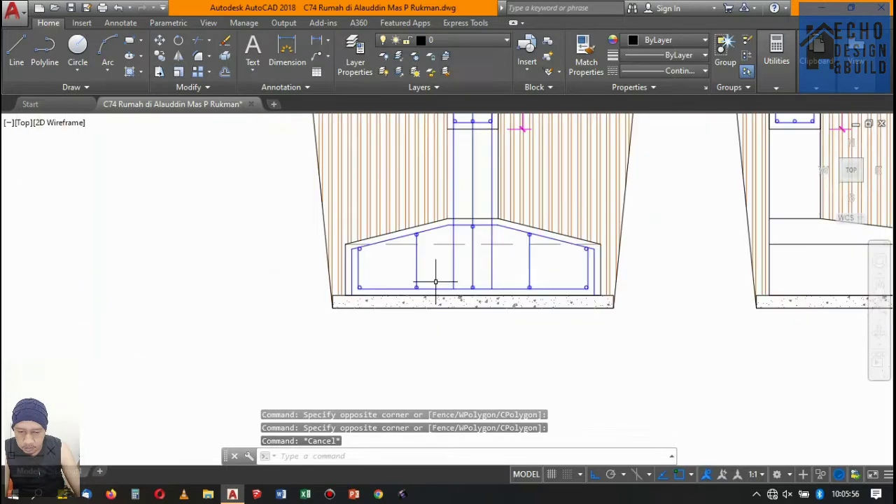
pyautogui.scroll(-4, 435, 282)
pyautogui.scroll(6, 456, 291)
pyautogui.scroll(-5, 475, 300)
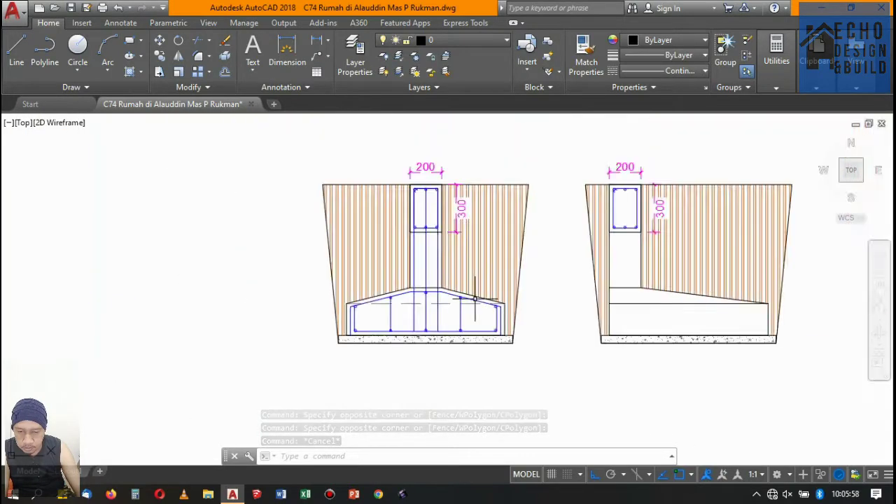
pyautogui.scroll(-2, 475, 299)
pyautogui.scroll(4, 519, 289)
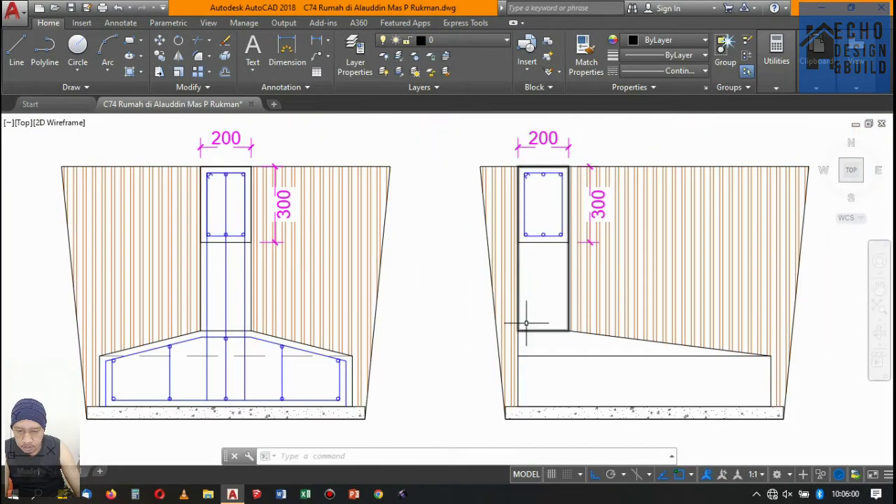
# Explode the right section's column and footing rectangles into separate lines.
pyautogui.click(533, 396)
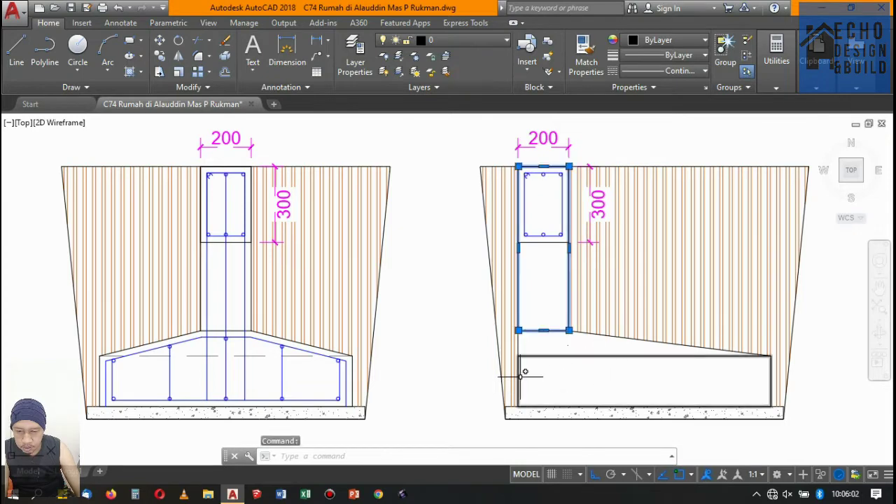
pyautogui.click(522, 371)
pyautogui.click(541, 356)
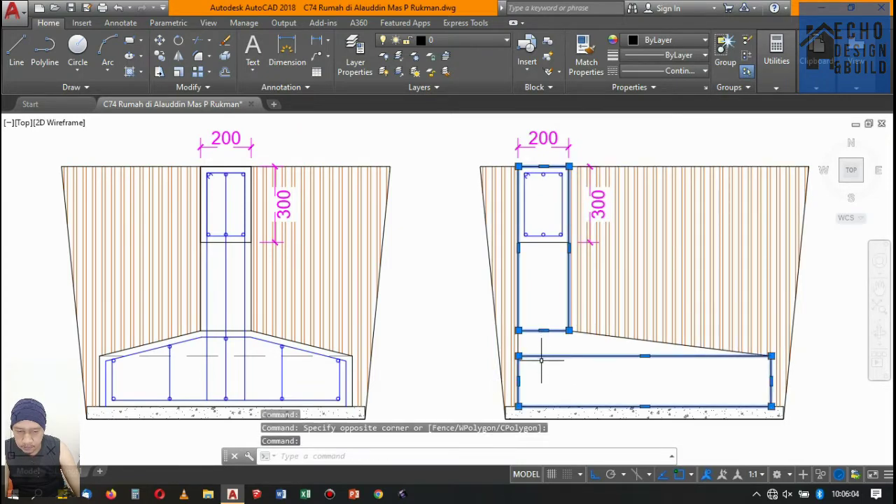
pyautogui.write('x')
pyautogui.press('Return')
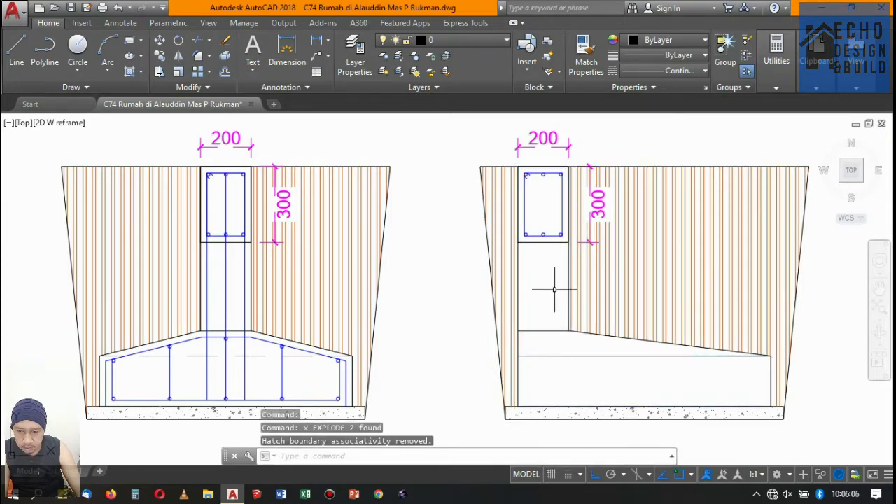
pyautogui.scroll(3, 539, 224)
pyautogui.scroll(-3, 569, 177)
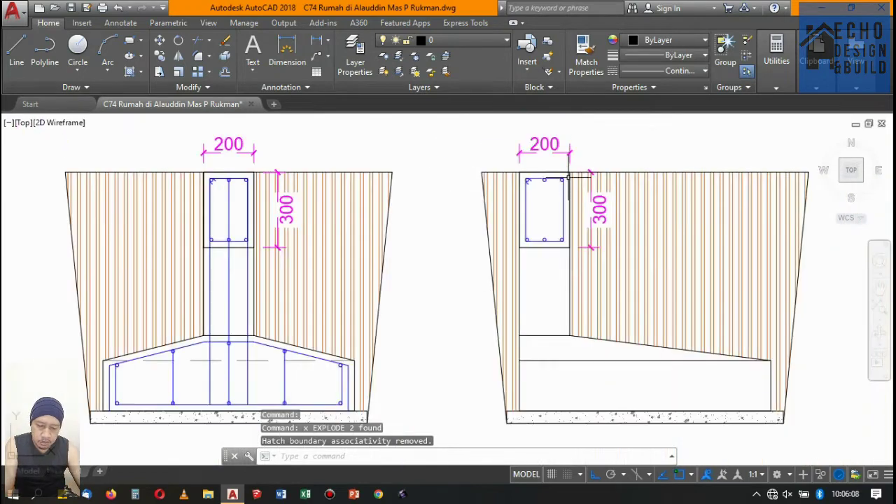
pyautogui.scroll(4, 560, 190)
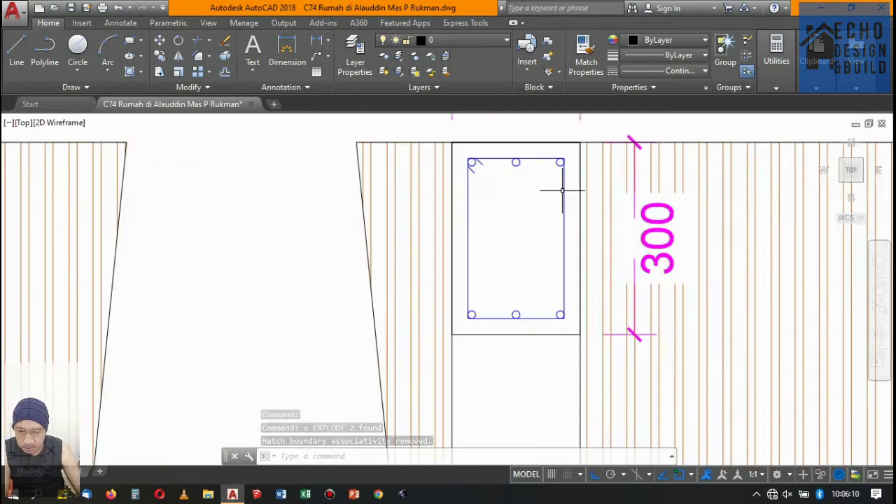
# Offset a column wall line inward by a distance measured between two picked points.
pyautogui.write('o')
pyautogui.press('Return')
pyautogui.scroll(6, 578, 304)
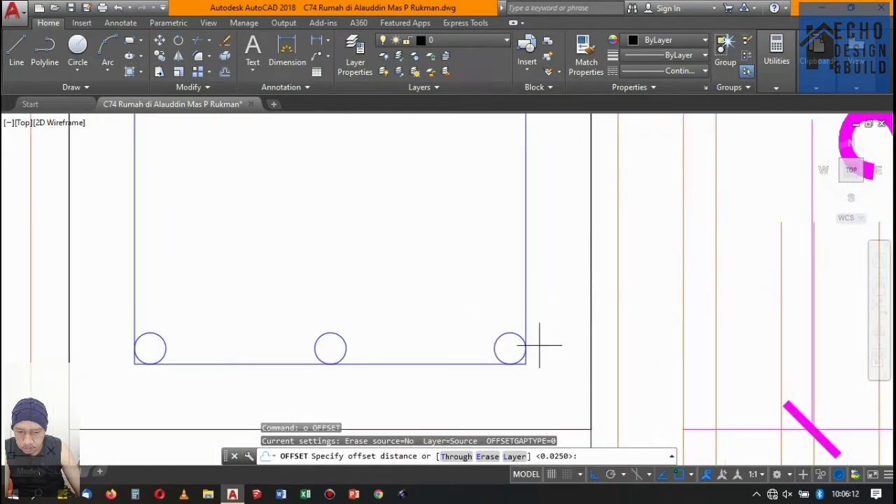
pyautogui.click(525, 363)
pyautogui.click(590, 363)
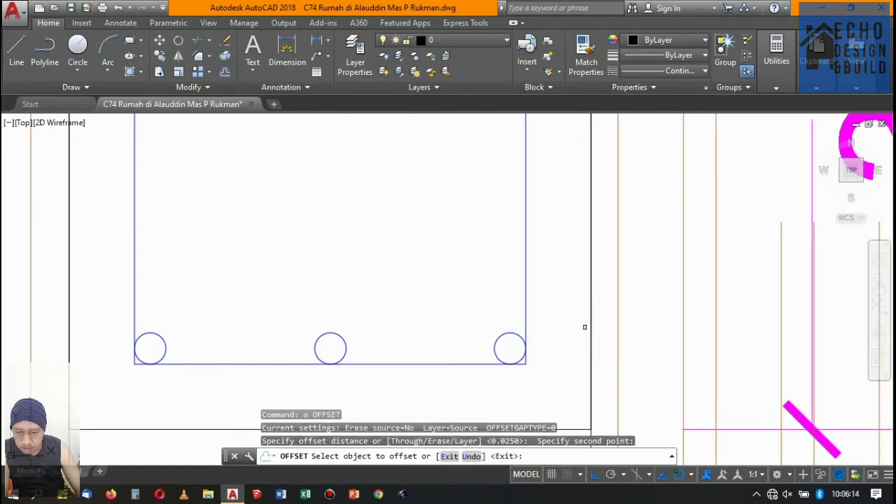
pyautogui.click(587, 327)
pyautogui.click(539, 315)
pyautogui.scroll(-8, 606, 248)
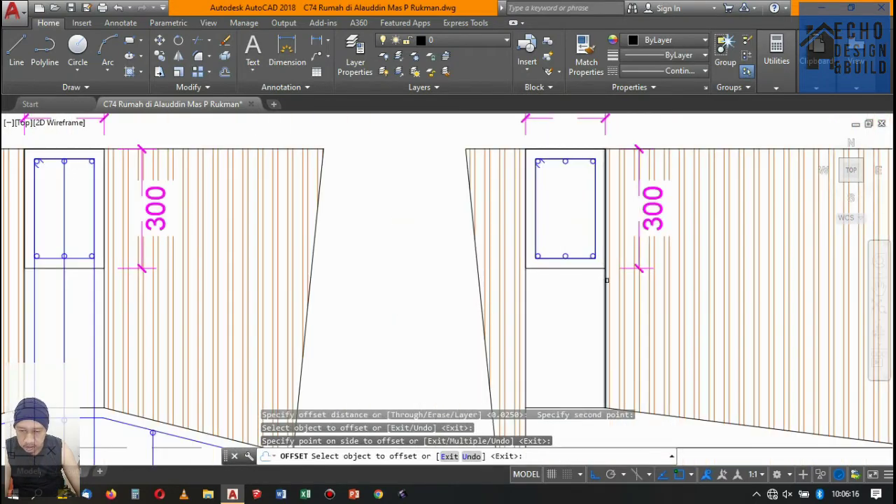
# Offset the right column edge inward to the inside of the column.
pyautogui.click(607, 284)
pyautogui.click(606, 286)
pyautogui.click(580, 297)
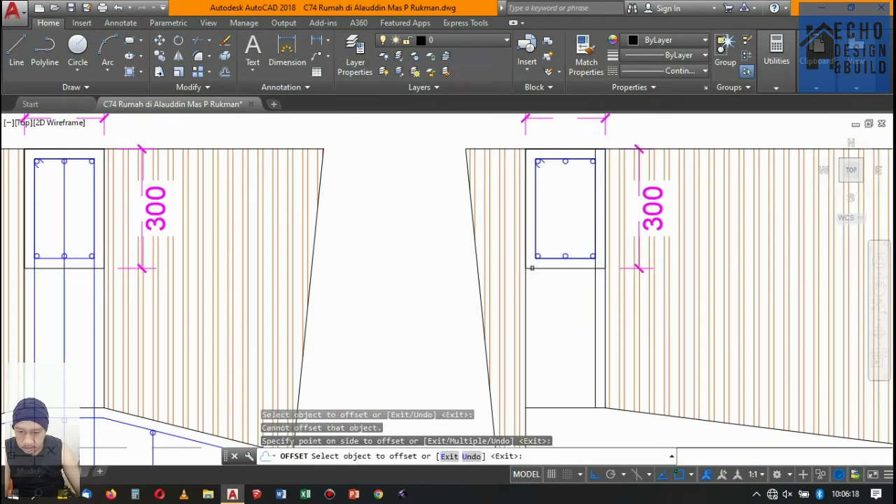
pyautogui.click(525, 291)
pyautogui.scroll(-5, 581, 294)
pyautogui.scroll(3, 582, 294)
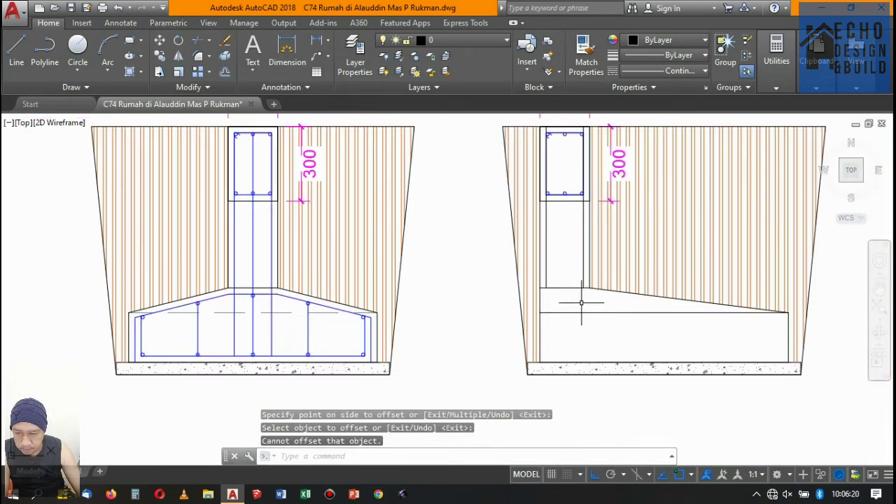
pyautogui.scroll(5, 595, 301)
pyautogui.scroll(-4, 560, 294)
pyautogui.scroll(2, 598, 277)
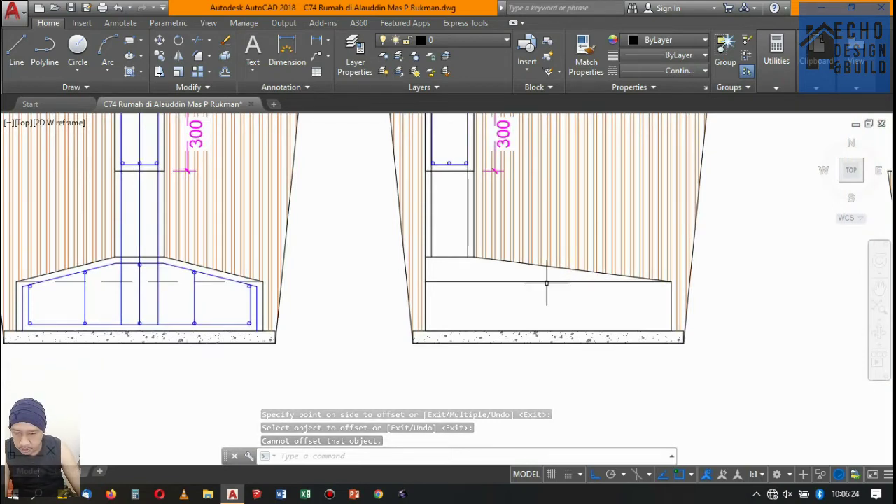
# Trace the right sloped footing's corners as one closed polyline using PL.
pyautogui.write('pl')
pyautogui.press('Return')
pyautogui.scroll(2, 477, 279)
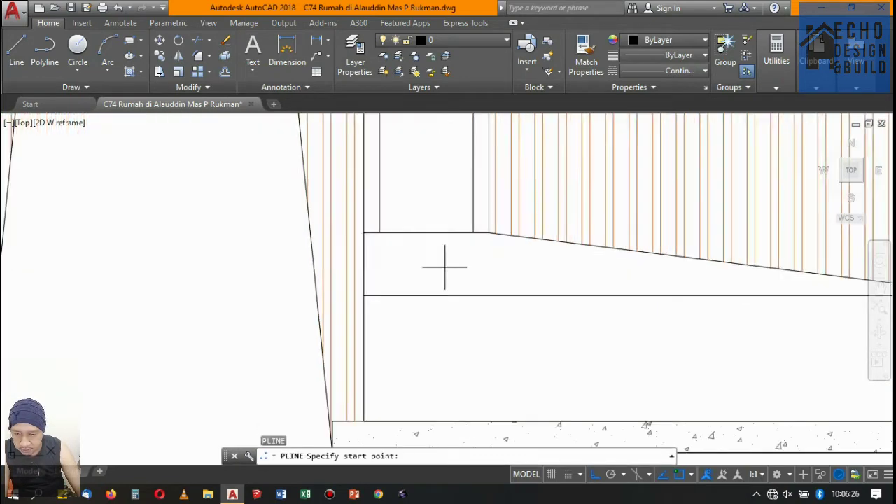
pyautogui.click(365, 232)
pyautogui.click(489, 232)
pyautogui.scroll(-4, 565, 250)
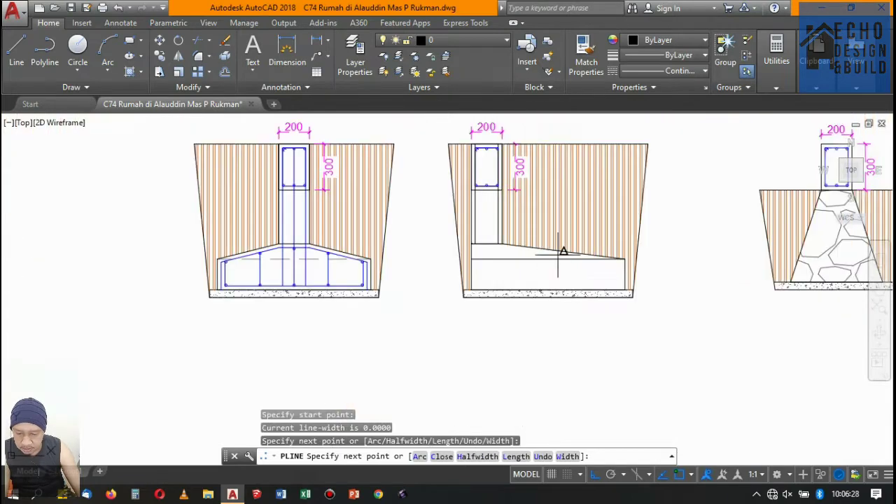
pyautogui.scroll(3, 640, 256)
pyautogui.scroll(1, 671, 250)
pyautogui.click(670, 252)
pyautogui.scroll(-3, 671, 252)
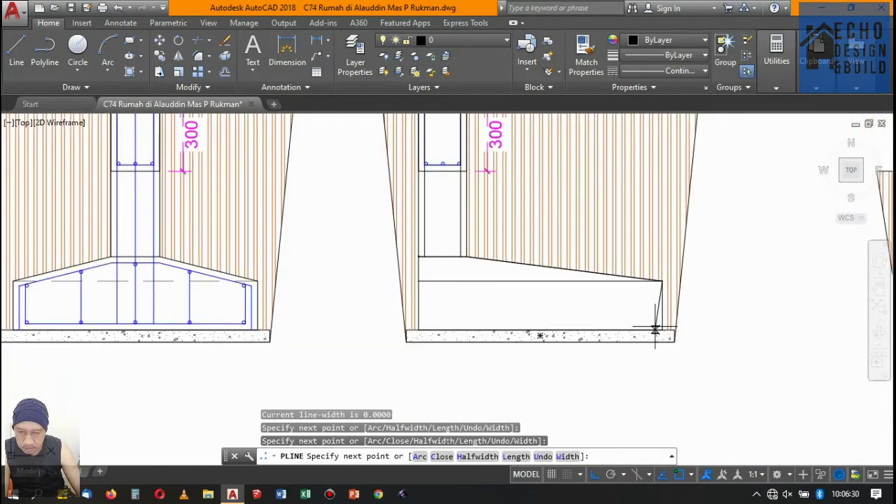
pyautogui.scroll(2, 656, 327)
pyautogui.click(666, 329)
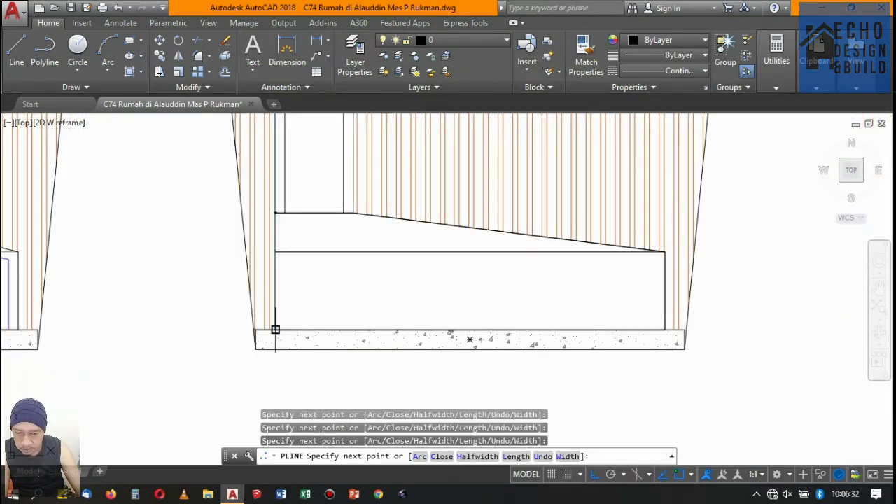
pyautogui.write('c')
pyautogui.press('Return')
pyautogui.write('o')
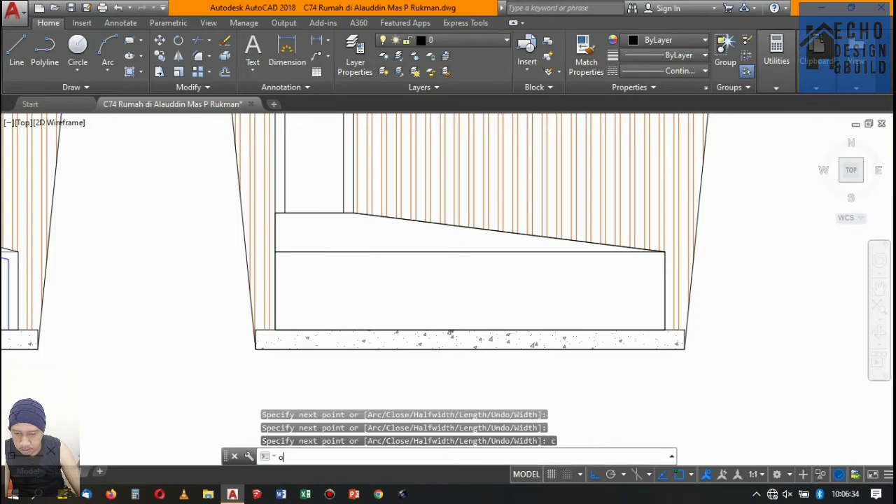
# Offset the footing polyline inward to create the inner reinforcement outline.
pyautogui.press('Return')
pyautogui.press('Return')
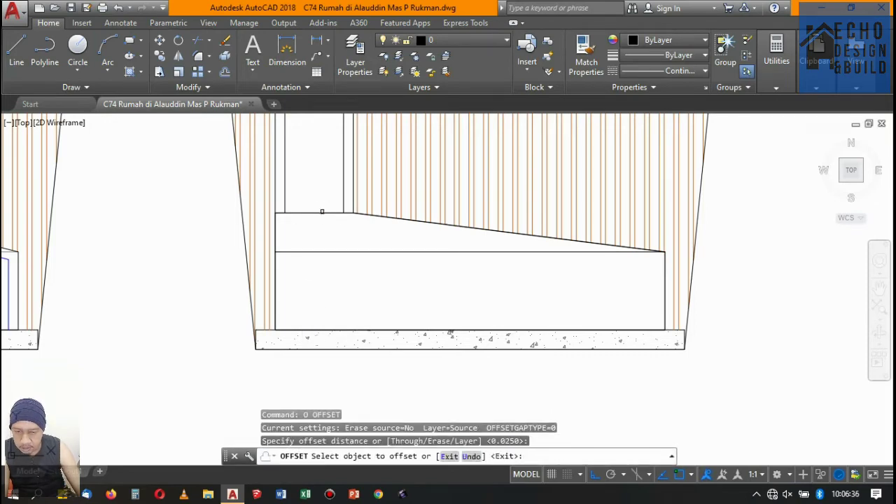
pyautogui.click(322, 211)
pyautogui.click(322, 294)
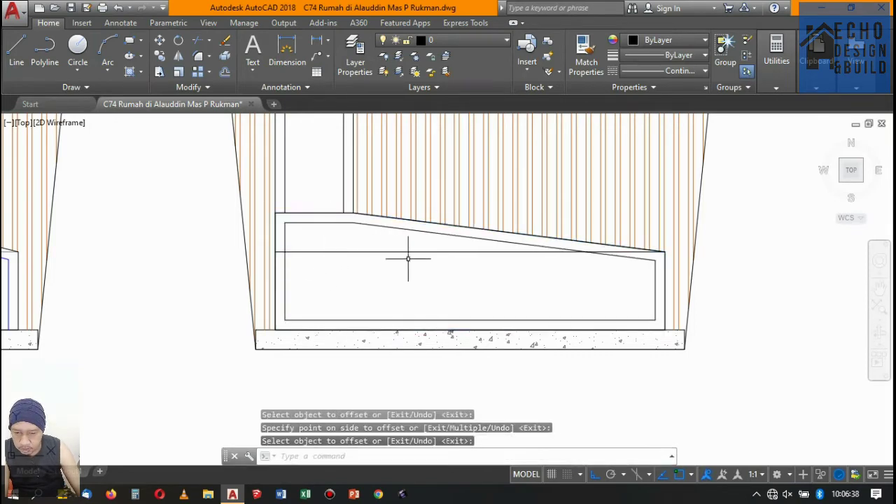
pyautogui.scroll(-3, 408, 259)
pyautogui.scroll(3, 304, 263)
# Match the left footing's rebar outline properties onto the new inner outline.
pyautogui.write('a')
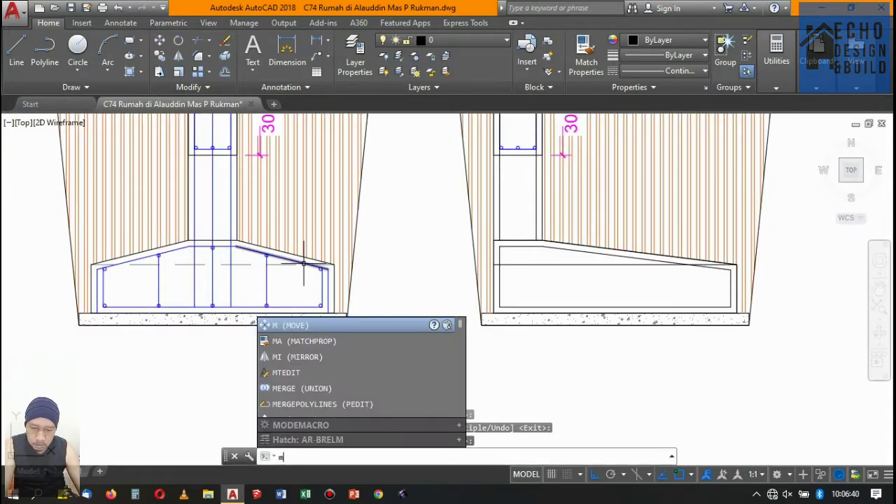
pyautogui.press('Return')
pyautogui.click(285, 258)
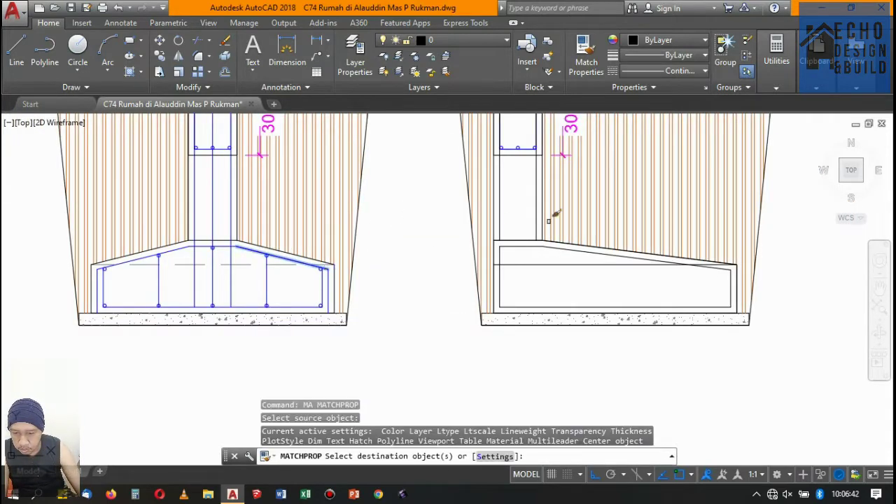
pyautogui.scroll(2, 557, 213)
pyautogui.click(505, 263)
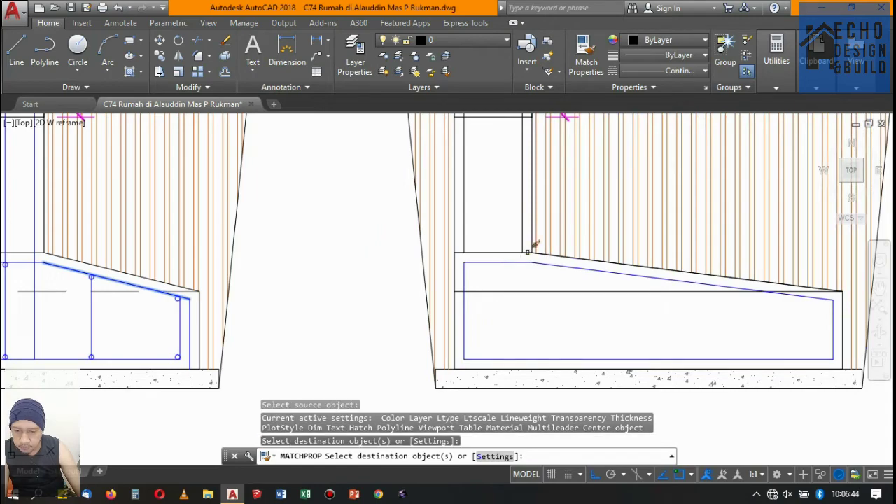
pyautogui.scroll(-4, 530, 250)
pyautogui.scroll(6, 553, 255)
pyautogui.press('Escape')
# Extend the column's lines down to the inner footing outline as boundary.
pyautogui.write('ex')
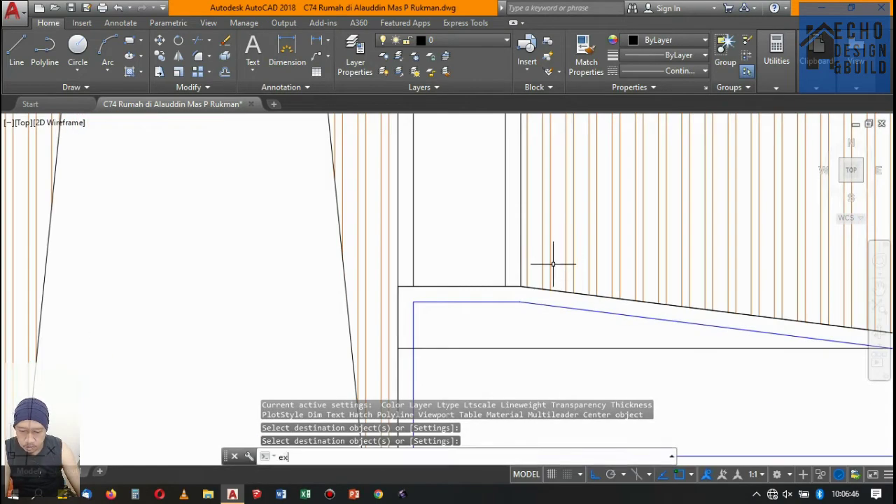
pyautogui.press('Return')
pyautogui.scroll(-5, 550, 260)
pyautogui.scroll(4, 540, 262)
pyautogui.click(525, 303)
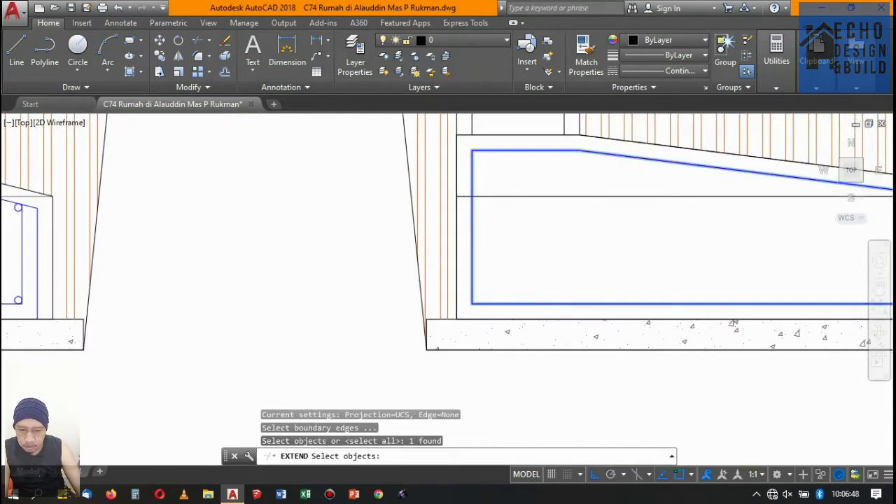
pyautogui.press('Return')
pyautogui.scroll(-5, 536, 233)
pyautogui.scroll(6, 526, 250)
pyautogui.click(505, 267)
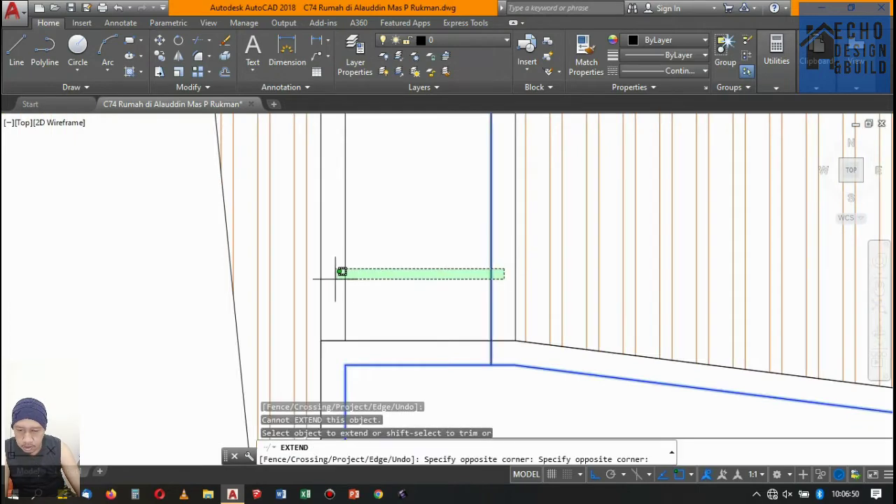
pyautogui.click(340, 273)
pyautogui.scroll(2, 462, 231)
# Extend the blue column bar up to the top edge.
pyautogui.click(493, 260)
pyautogui.click(430, 249)
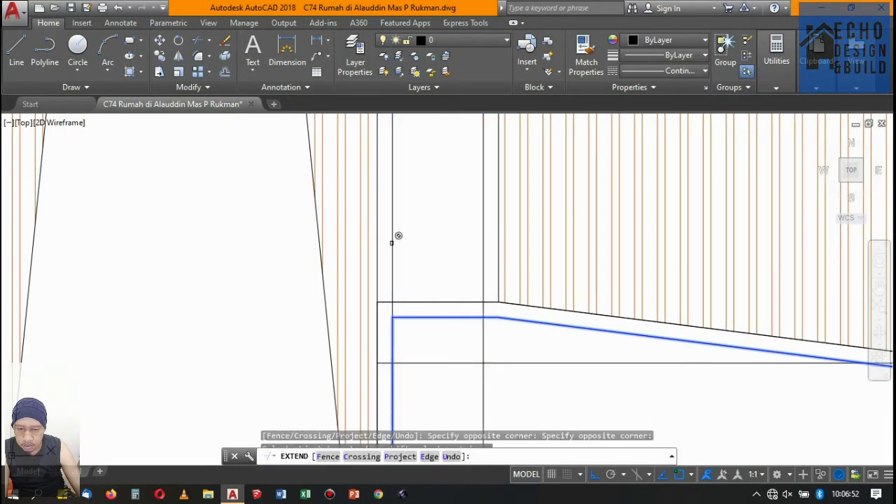
pyautogui.scroll(-4, 420, 224)
pyautogui.scroll(-2, 493, 146)
pyautogui.scroll(4, 494, 146)
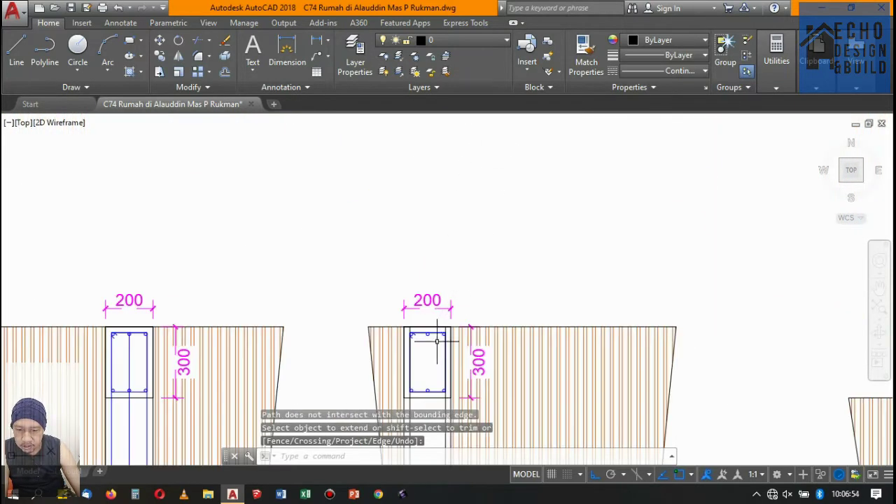
pyautogui.scroll(6, 470, 290)
pyautogui.click(466, 295)
pyautogui.press('Return')
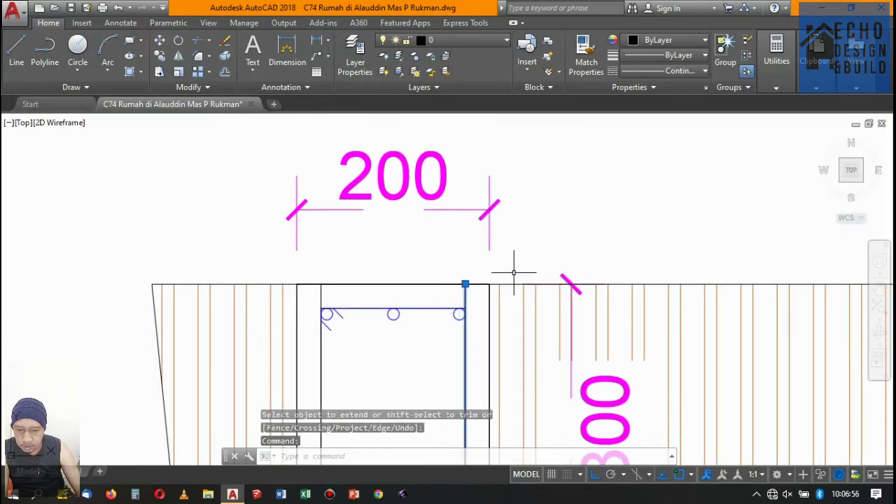
pyautogui.write('co')
# Copy the blue bar to the column's centre bar position.
pyautogui.press('Return')
pyautogui.scroll(4, 465, 292)
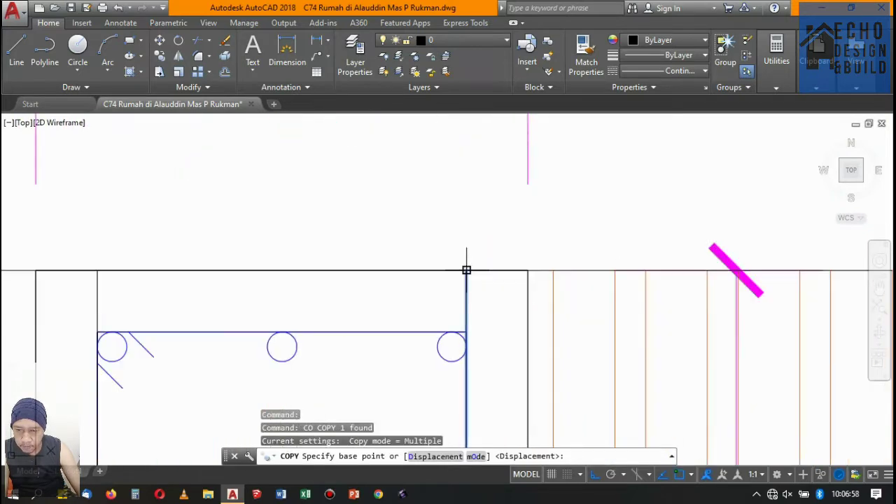
pyautogui.click(466, 270)
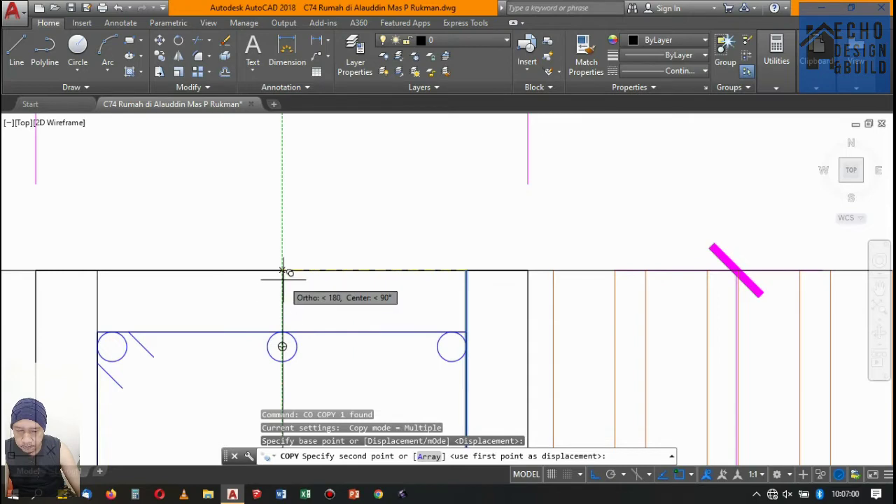
pyautogui.click(282, 271)
pyautogui.scroll(-5, 480, 226)
pyautogui.scroll(-3, 524, 226)
pyautogui.scroll(5, 530, 261)
pyautogui.press('Return')
pyautogui.scroll(2, 530, 261)
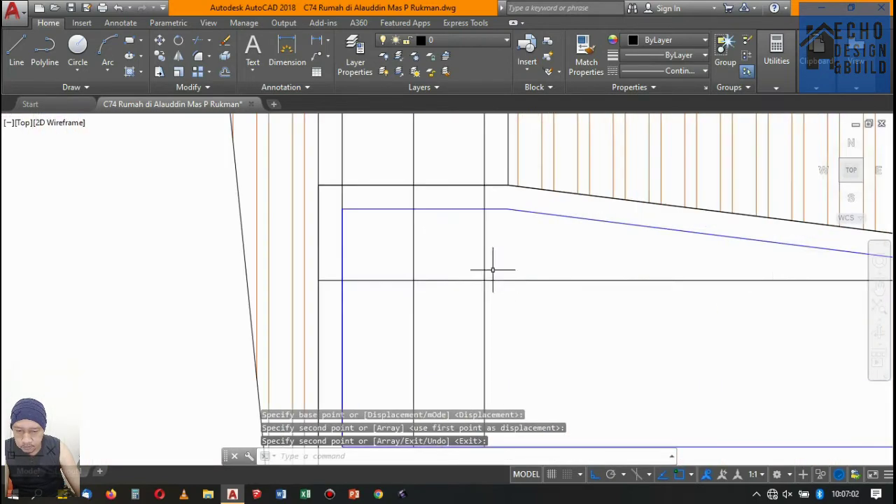
pyautogui.scroll(-5, 492, 266)
pyautogui.scroll(4, 478, 289)
pyautogui.write('ma')
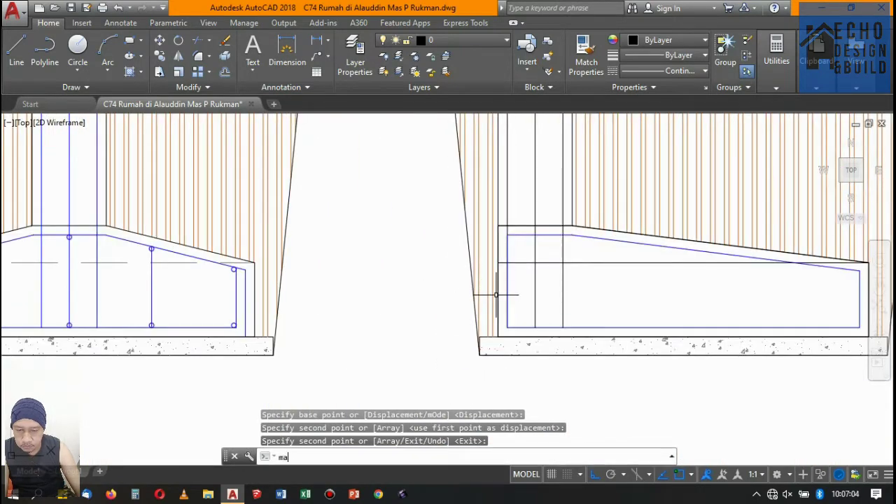
# Apply the blue bar's properties to the right footing's reinforcement lines.
pyautogui.press('Return')
pyautogui.click(592, 240)
pyautogui.scroll(4, 568, 289)
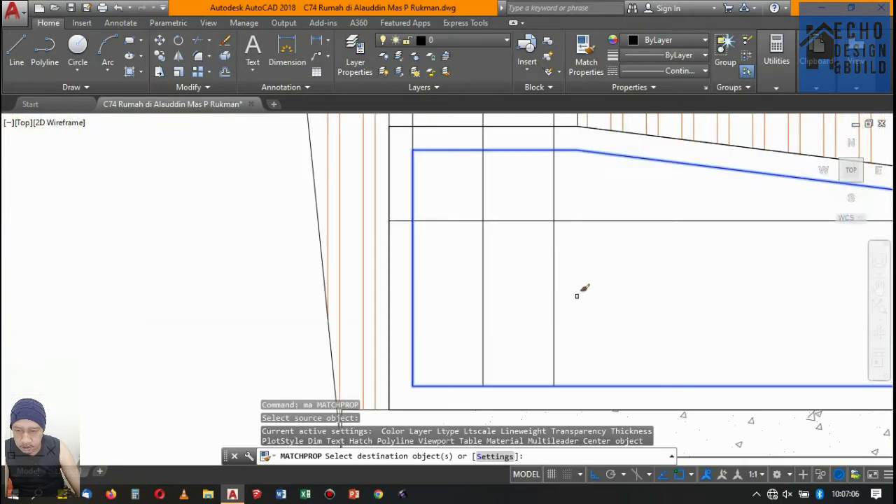
pyautogui.click(576, 296)
pyautogui.click(474, 252)
pyautogui.scroll(-5, 490, 250)
pyautogui.scroll(5, 511, 252)
pyautogui.click(511, 260)
pyautogui.click(454, 247)
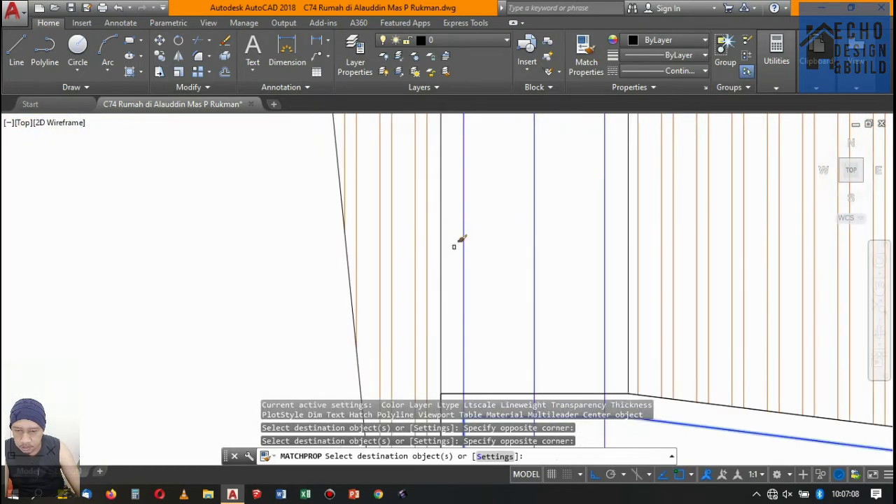
pyautogui.scroll(-3, 483, 240)
pyautogui.scroll(-2, 490, 236)
pyautogui.scroll(4, 494, 238)
pyautogui.scroll(2, 497, 242)
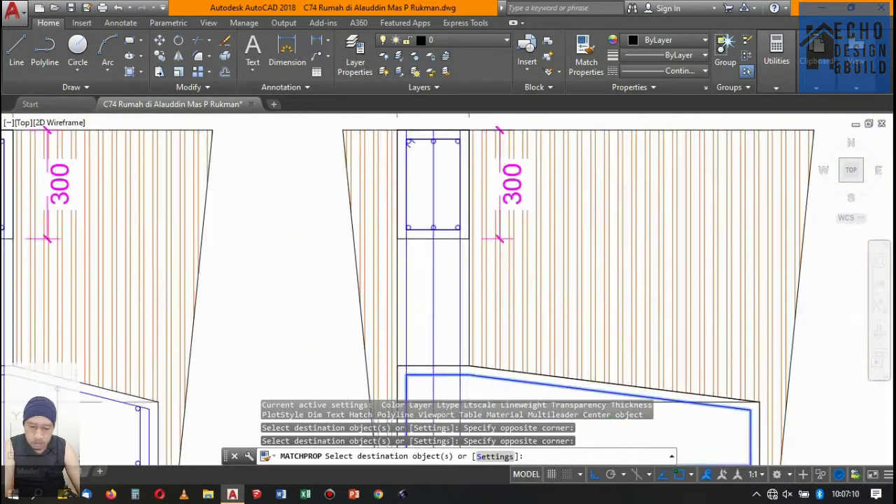
pyautogui.scroll(-2, 484, 218)
pyautogui.press('Return')
pyautogui.scroll(-3, 420, 315)
pyautogui.scroll(5, 501, 246)
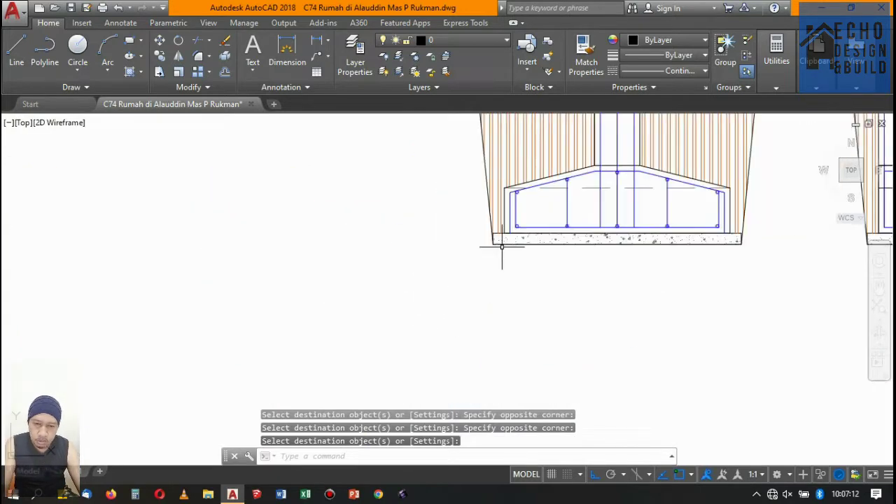
pyautogui.scroll(4, 501, 246)
pyautogui.scroll(4, 472, 214)
pyautogui.scroll(4, 518, 245)
# Select the rebar circle and begin copying it to the footing corners.
pyautogui.press('Return')
pyautogui.click(560, 268)
pyautogui.click(517, 241)
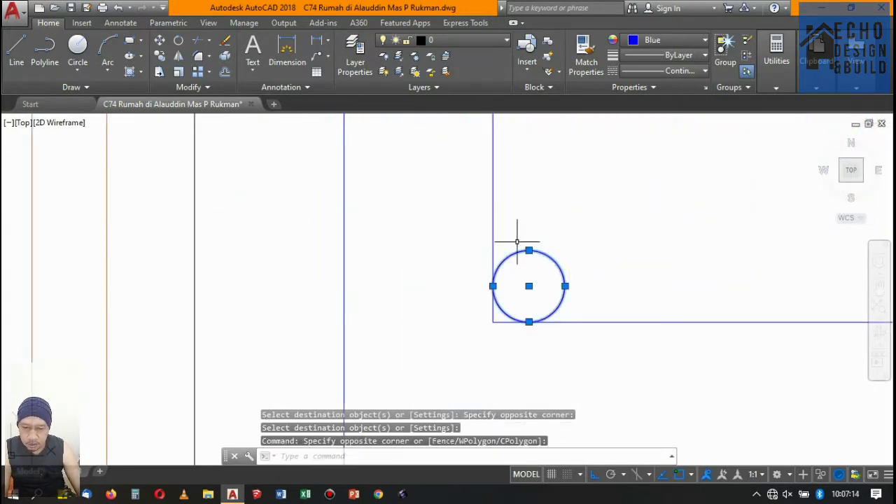
pyautogui.click(159, 59)
# Copy the rebar circle into the right footing's bottom corner, then add one copy 0.2 along the bar.
pyautogui.scroll(4, 497, 314)
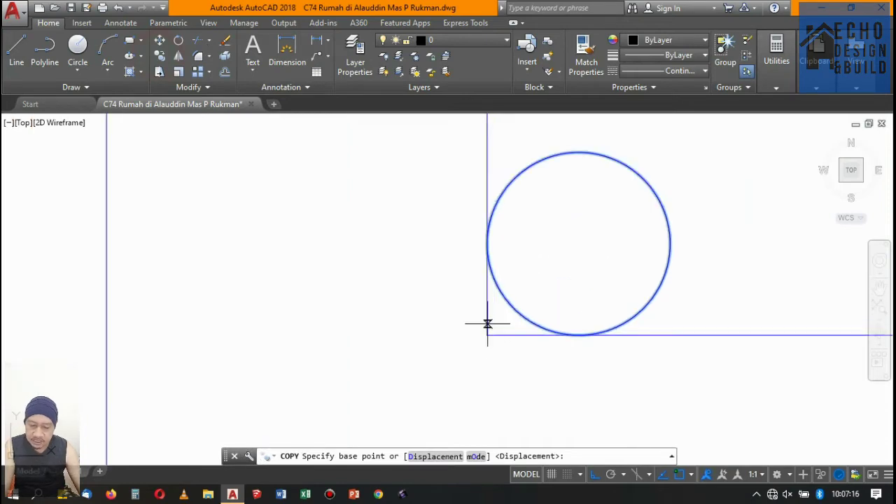
pyautogui.click(488, 335)
pyautogui.scroll(-3, 487, 335)
pyautogui.scroll(-2, 286, 273)
pyautogui.scroll(3, 376, 250)
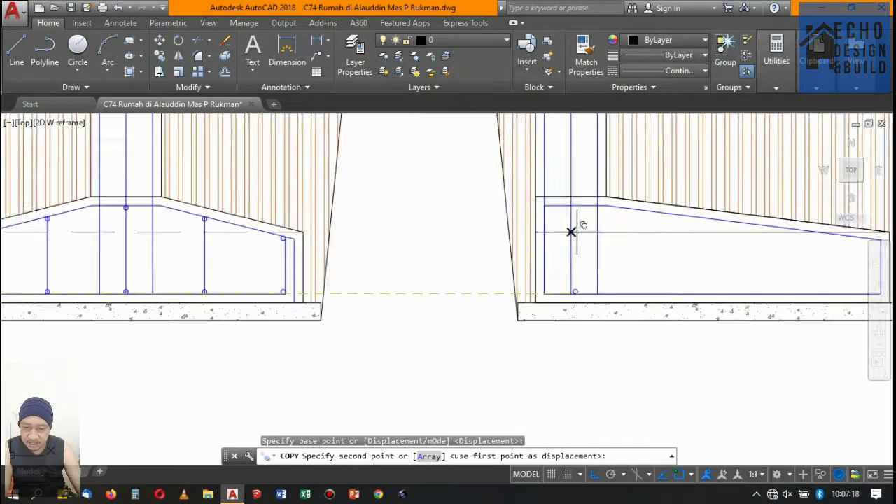
pyautogui.scroll(3, 570, 231)
pyautogui.scroll(2, 519, 326)
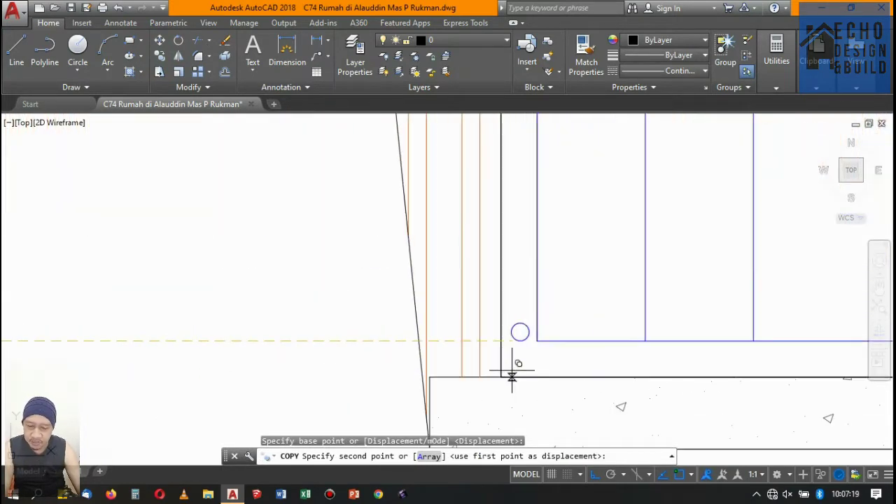
pyautogui.click(537, 341)
pyautogui.scroll(-3, 493, 340)
pyautogui.scroll(3, 492, 340)
pyautogui.scroll(2, 473, 343)
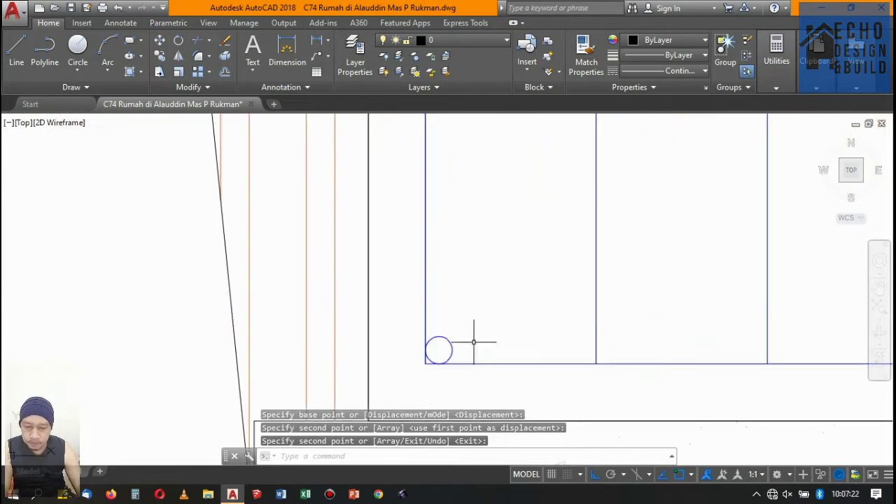
pyautogui.click(452, 331)
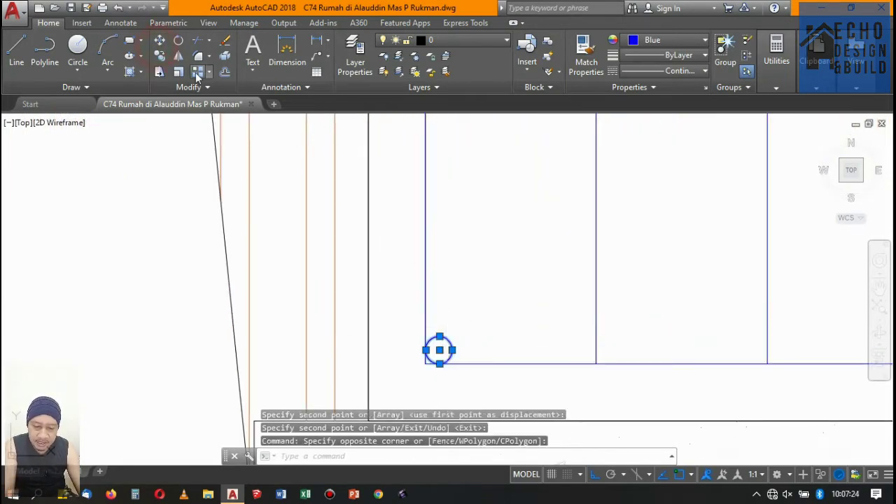
pyautogui.click(159, 56)
pyautogui.click(455, 283)
pyautogui.scroll(-7, 500, 250)
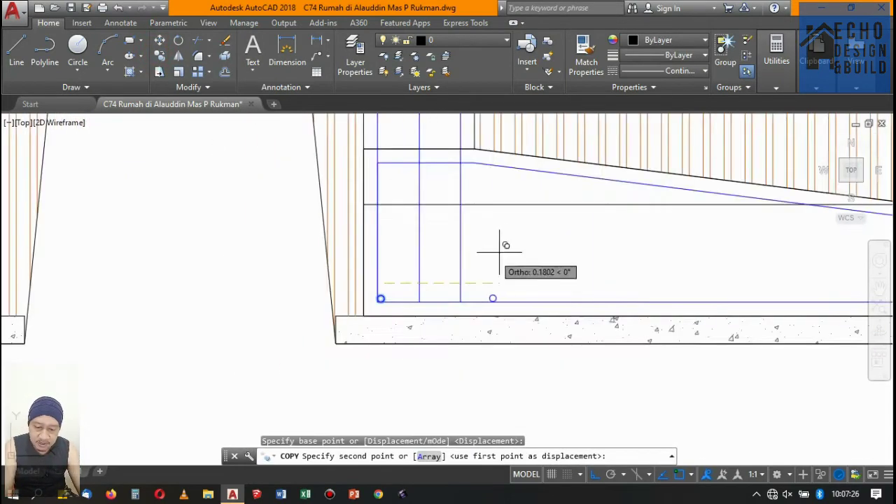
pyautogui.scroll(3, 525, 256)
pyautogui.write('0.2')
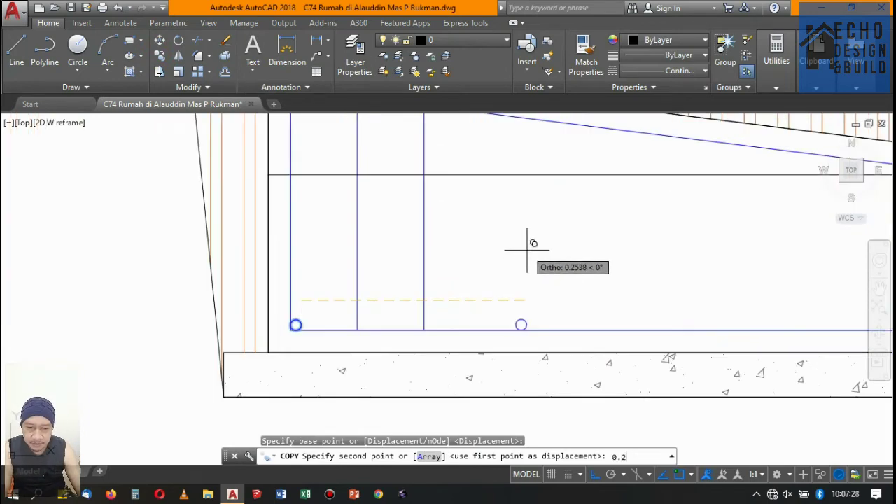
pyautogui.press('Return')
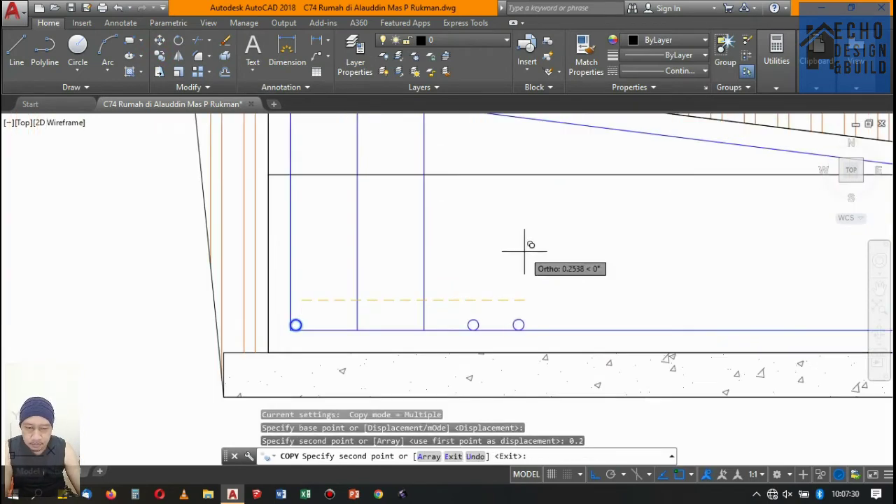
pyautogui.press('Return')
# Copy the corner rebar circle along the bottom bar at 0.2, 0.4 and 0.6 spacing.
pyautogui.scroll(-3, 524, 250)
pyautogui.scroll(3, 490, 276)
pyautogui.scroll(4, 367, 332)
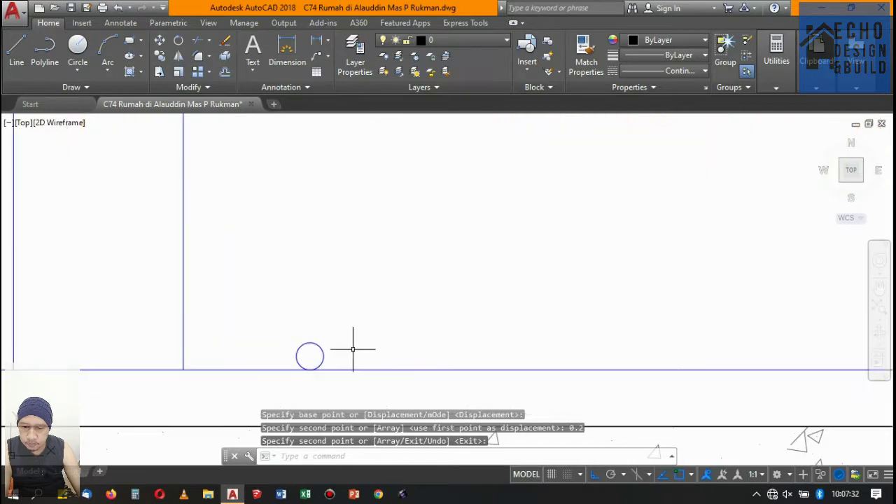
pyautogui.moveTo(352, 346); pyautogui.dragTo(322, 333)
pyautogui.write('o')
pyautogui.press('Return')
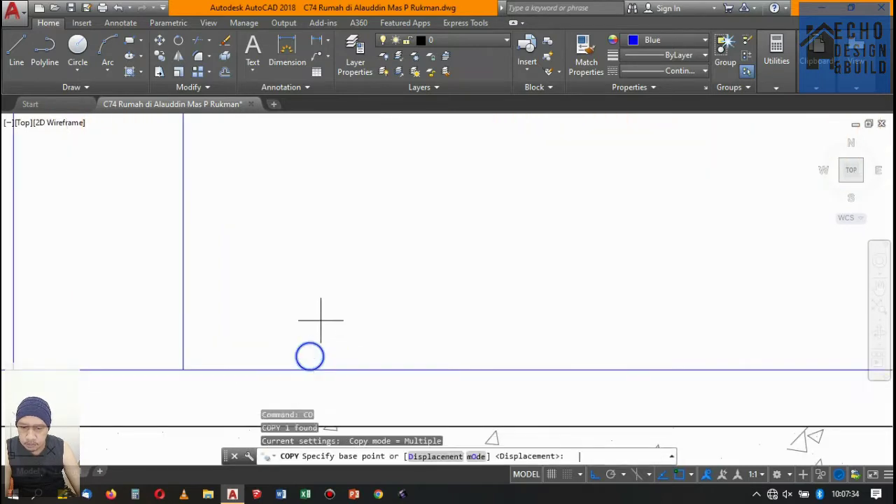
pyautogui.click(308, 361)
pyautogui.scroll(-3, 352, 280)
pyautogui.write('0.2')
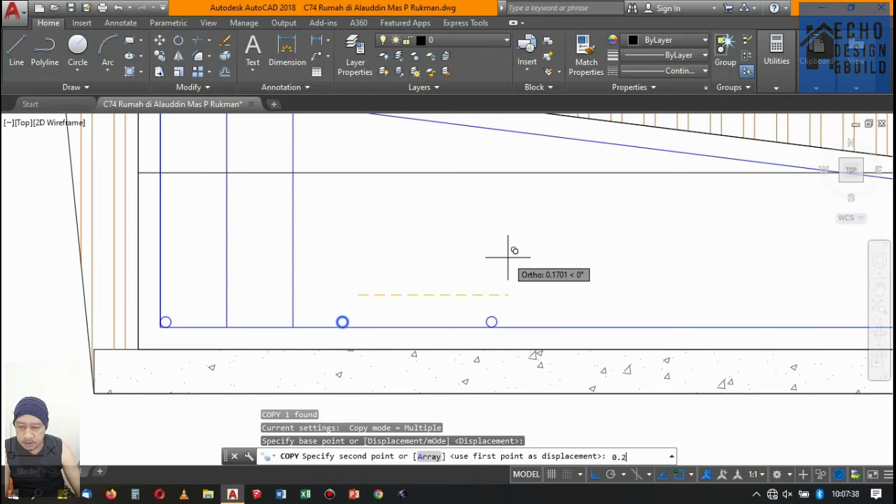
pyautogui.press('Return')
pyautogui.scroll(-2, 514, 254)
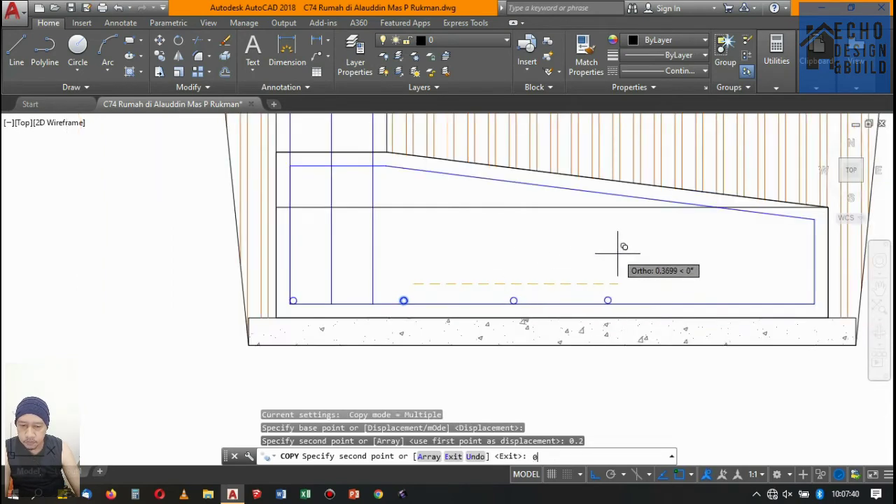
pyautogui.write('.4')
pyautogui.press('Return')
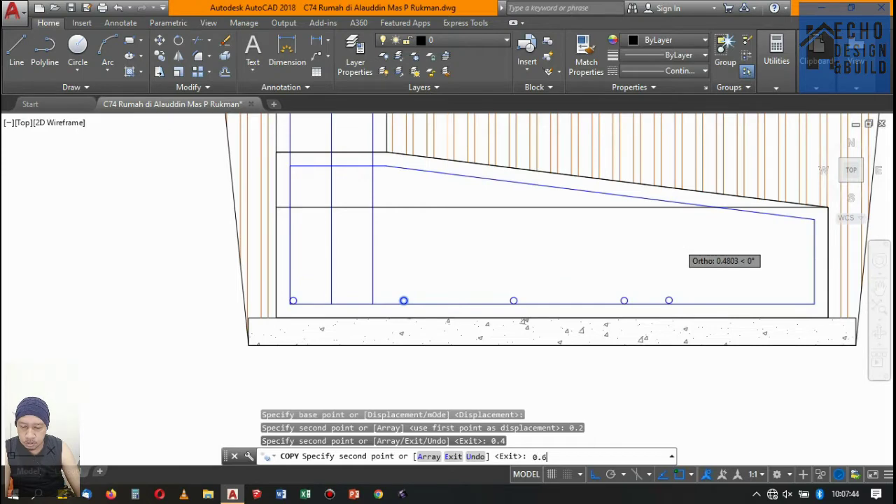
pyautogui.press('Return')
pyautogui.scroll(1, 701, 241)
pyautogui.scroll(2, 600, 340)
pyautogui.press('Return')
pyautogui.scroll(2, 729, 262)
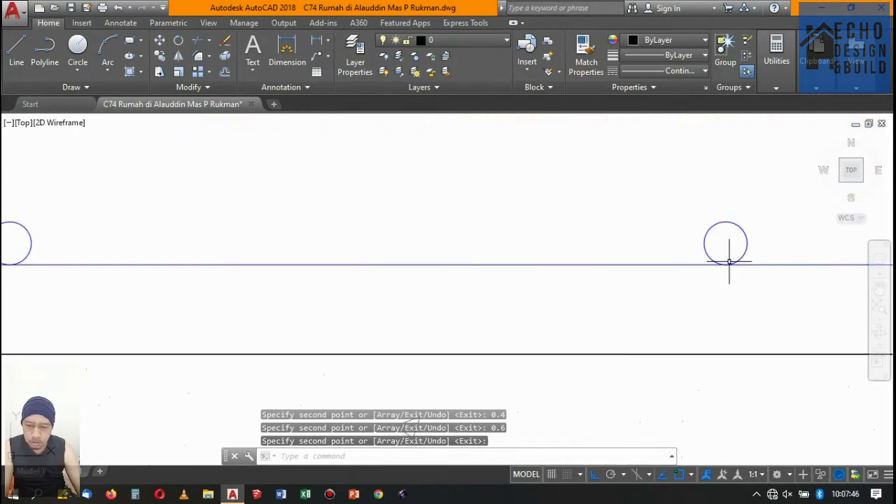
# Copy the last rebar circle to the bottom bar's right end corner.
pyautogui.click(770, 245)
pyautogui.click(608, 212)
pyautogui.scroll(-3, 256, 260)
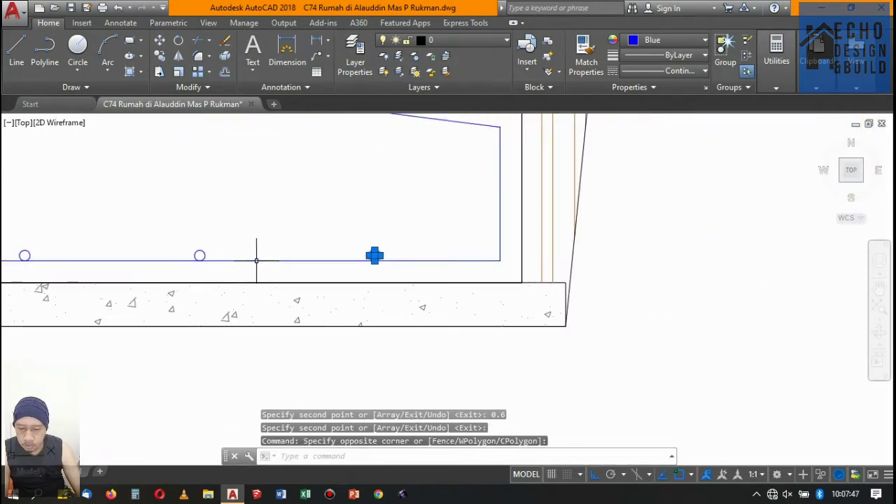
pyautogui.click(159, 57)
pyautogui.scroll(3, 397, 264)
pyautogui.click(289, 204)
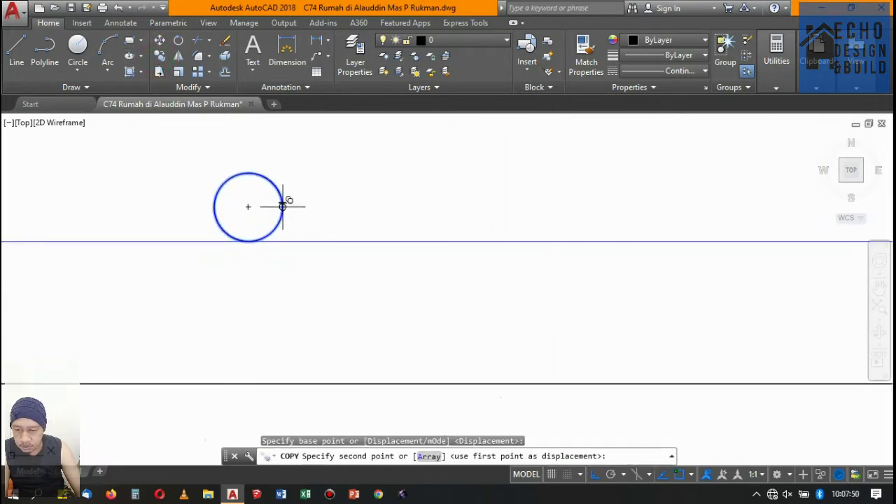
pyautogui.scroll(-3, 456, 210)
pyautogui.scroll(3, 500, 206)
pyautogui.click(509, 224)
pyautogui.scroll(-3, 509, 224)
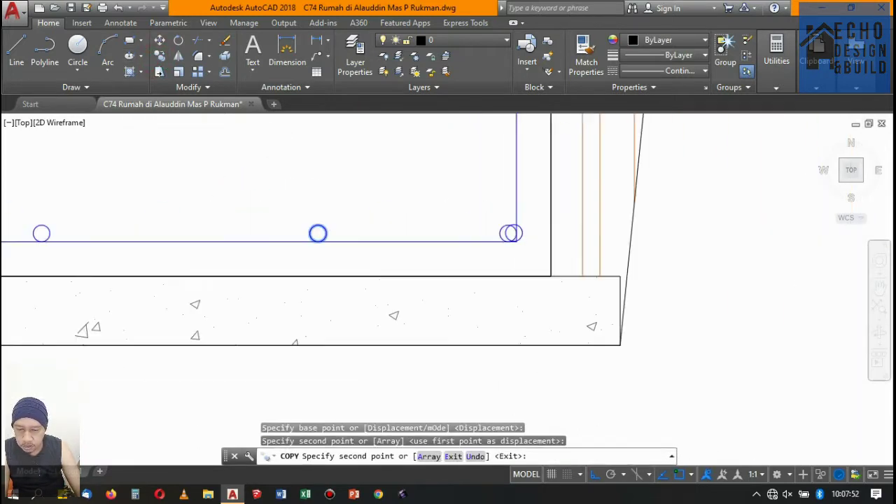
pyautogui.press('Return')
pyautogui.scroll(-5, 530, 230)
pyautogui.scroll(5, 399, 247)
pyautogui.scroll(5, 325, 316)
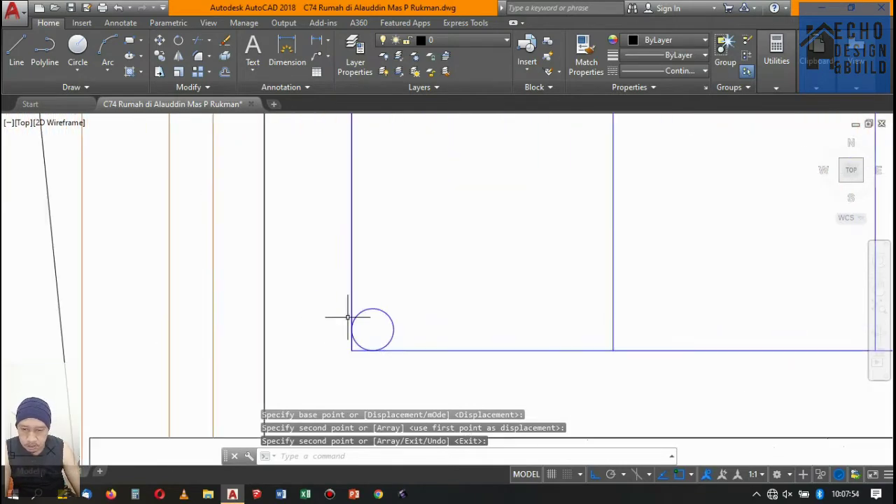
# Select the rebar circles near the right footing's corner.
pyautogui.click(416, 329)
pyautogui.click(332, 292)
pyautogui.scroll(-3, 332, 292)
pyautogui.scroll(3, 528, 292)
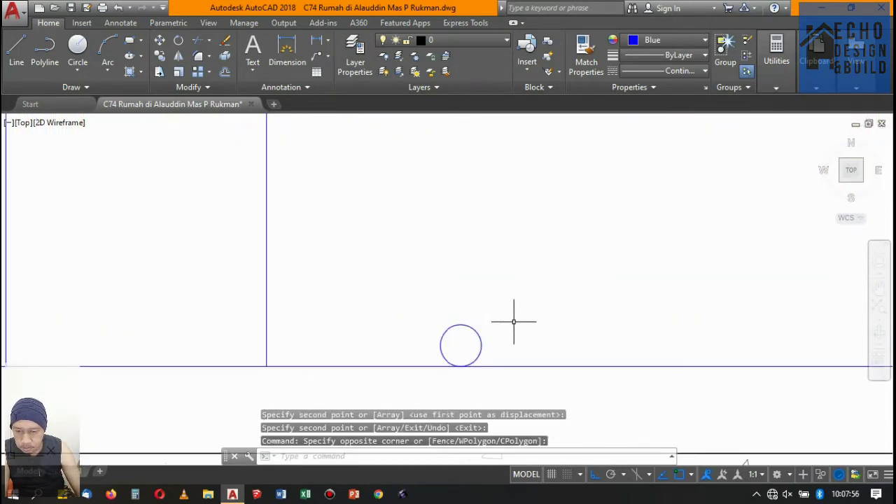
pyautogui.scroll(2, 516, 320)
pyautogui.scroll(-5, 497, 262)
pyautogui.scroll(-4, 504, 252)
# Copy the two selected bottom rebar circles up toward the footing's sloped top bar.
pyautogui.scroll(2, 515, 240)
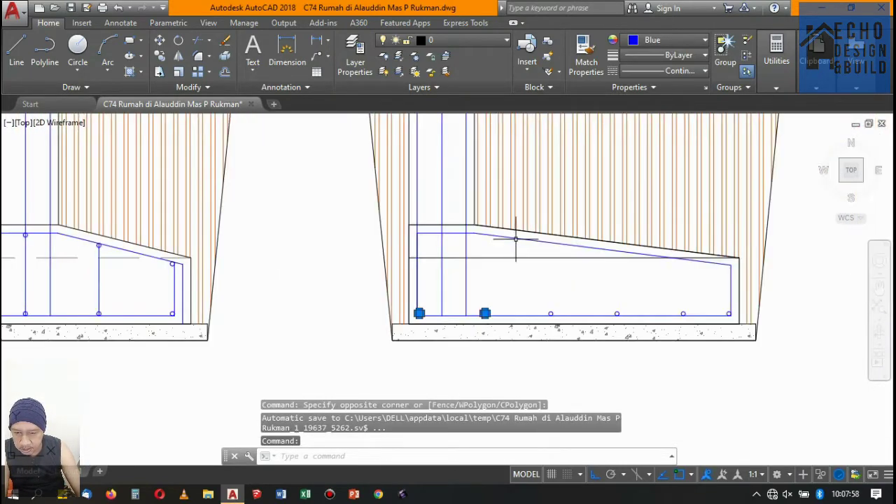
pyautogui.scroll(-4, 509, 256)
pyautogui.scroll(6, 532, 262)
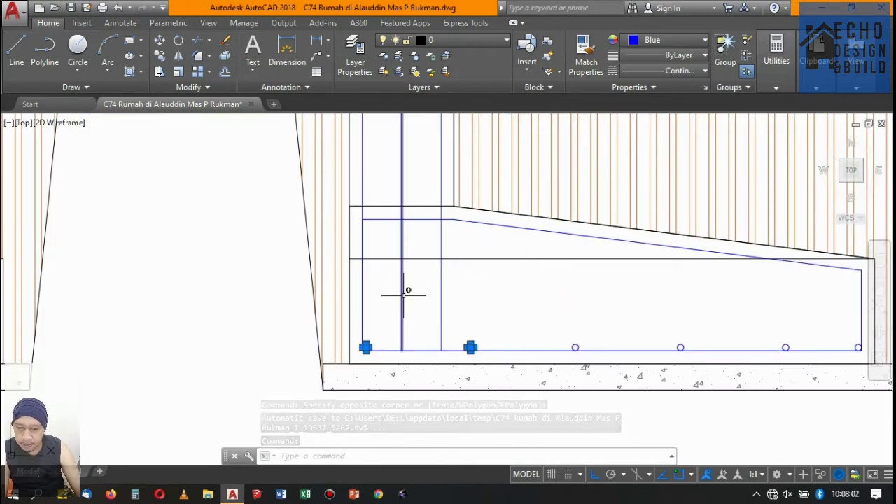
pyautogui.write('co')
pyautogui.press('Return')
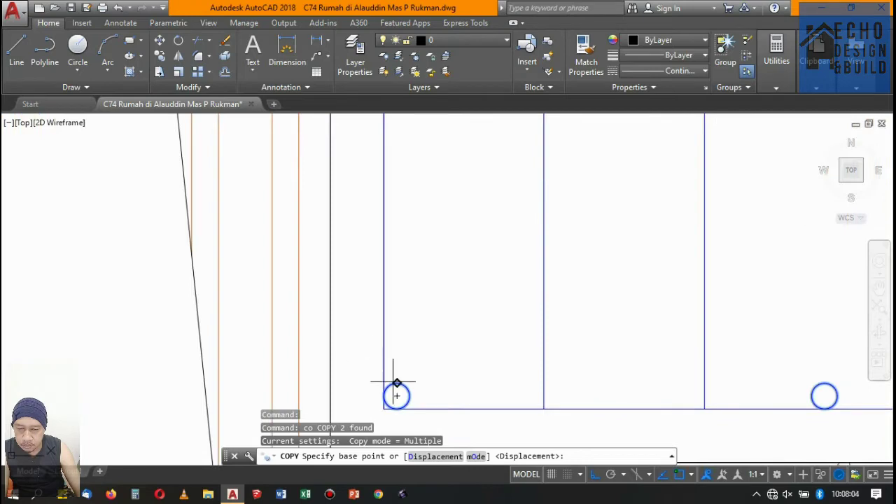
pyautogui.click(397, 383)
pyautogui.scroll(-3, 397, 385)
pyautogui.scroll(3, 414, 310)
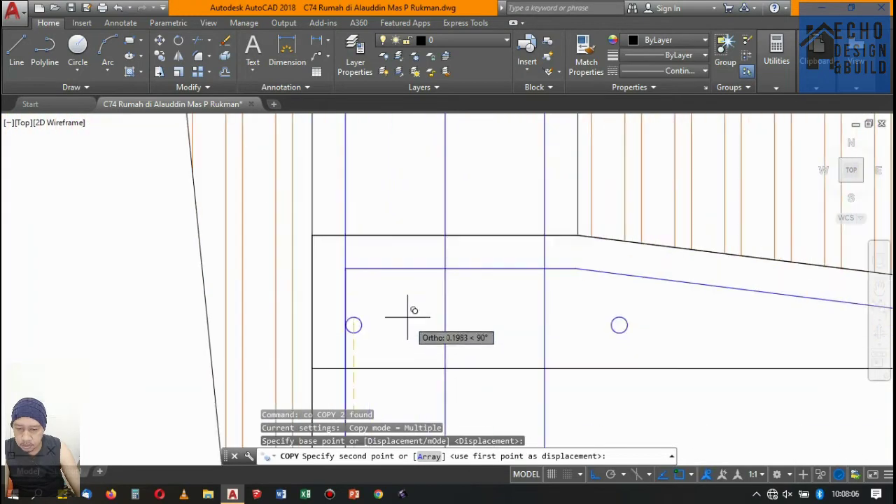
pyautogui.scroll(3, 360, 261)
pyautogui.click(302, 228)
pyautogui.scroll(-3, 304, 226)
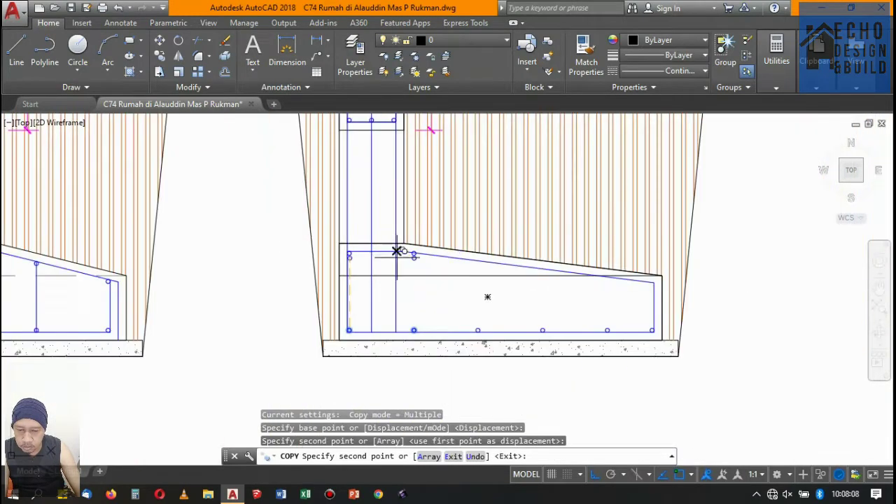
pyautogui.scroll(3, 400, 250)
pyautogui.scroll(3, 406, 245)
pyautogui.press('Return')
# Move the copied rebar circle up by its top point so it touches the sloped bar.
pyautogui.moveTo(481, 308); pyautogui.dragTo(390, 276)
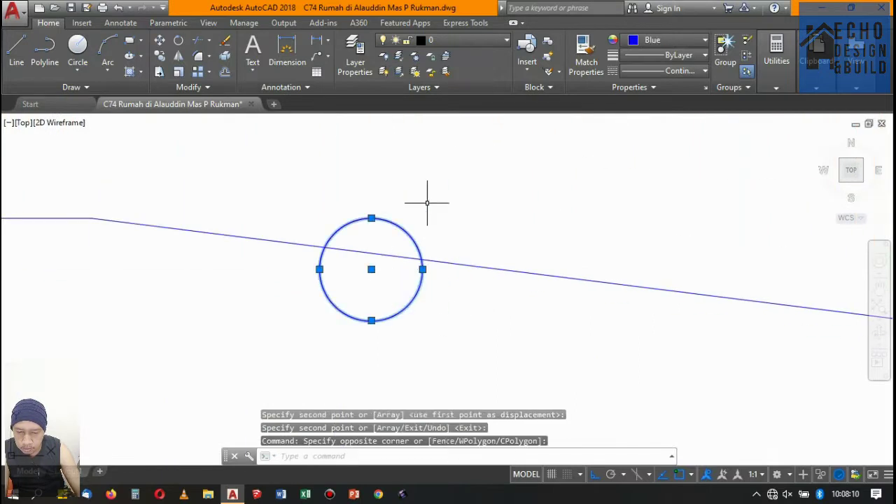
pyautogui.write('m')
pyautogui.press('Return')
pyautogui.click(371, 219)
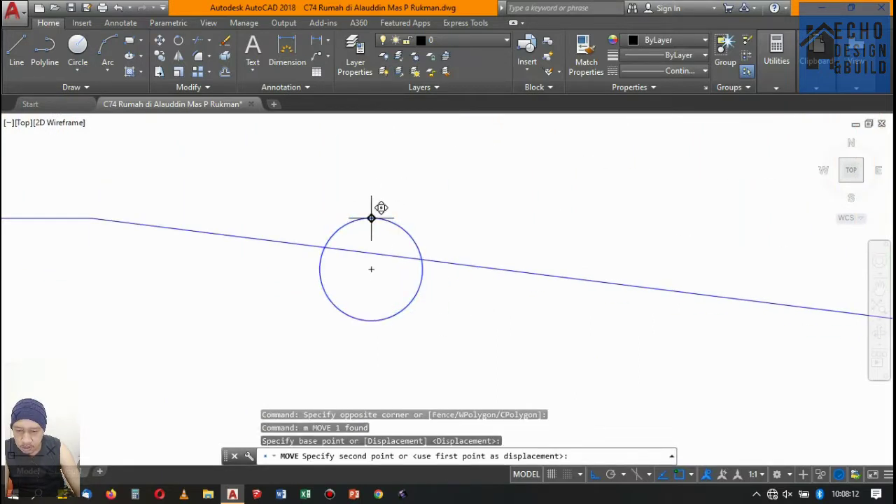
pyautogui.scroll(2, 381, 259)
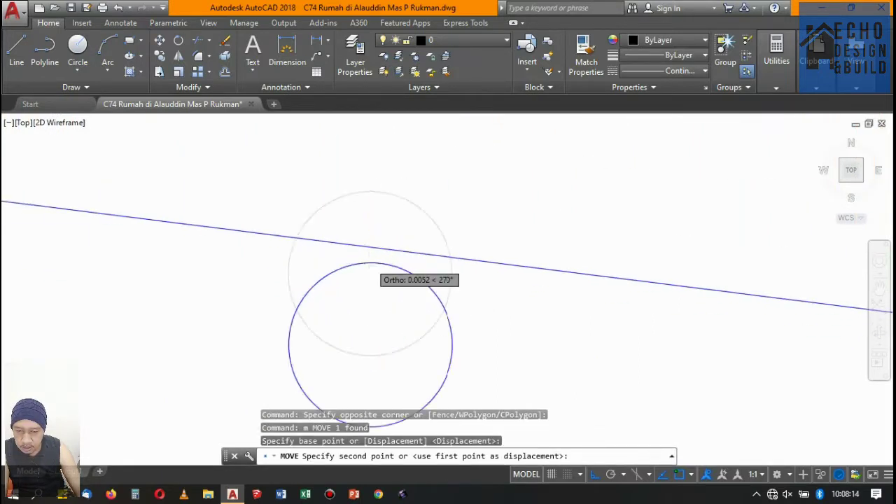
pyautogui.scroll(5, 381, 231)
pyautogui.click(372, 208)
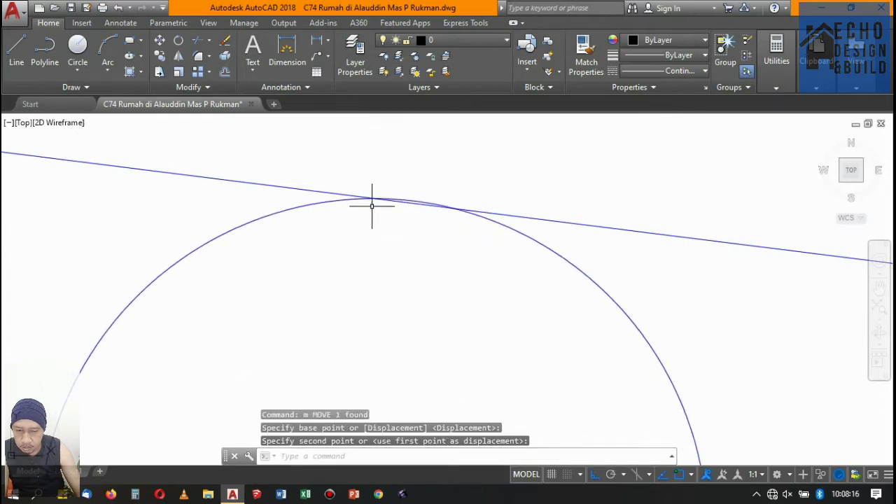
pyautogui.scroll(-3, 364, 218)
pyautogui.scroll(-5, 394, 196)
pyautogui.scroll(4, 419, 205)
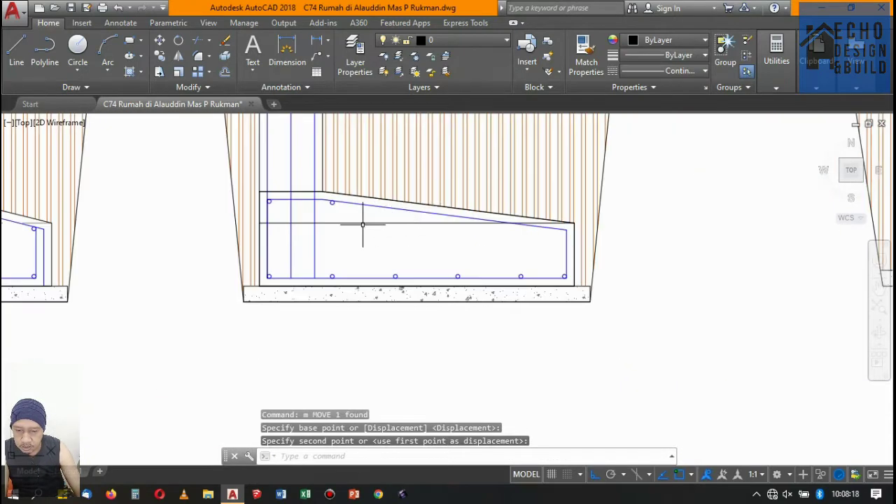
pyautogui.scroll(4, 363, 221)
pyautogui.scroll(2, 392, 245)
pyautogui.scroll(-4, 490, 276)
pyautogui.scroll(6, 504, 280)
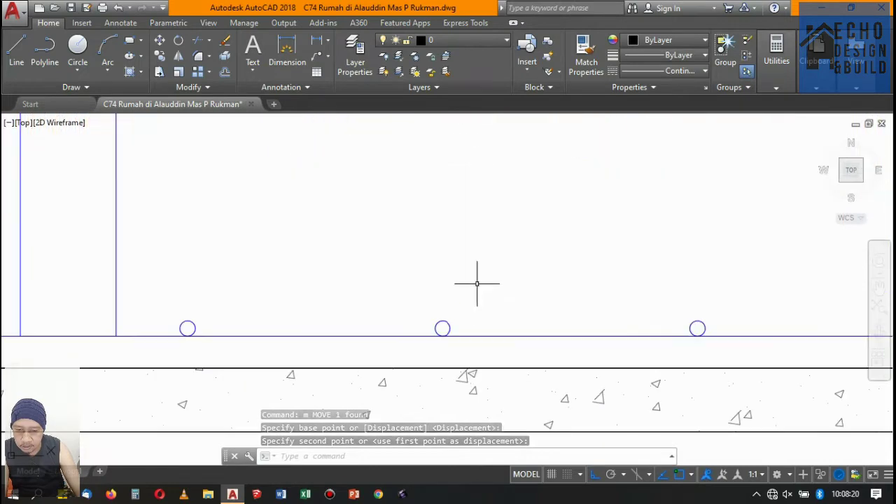
# Copy the middle bottom rebar circle to just under the sloped top bar.
pyautogui.click(470, 319)
pyautogui.click(403, 301)
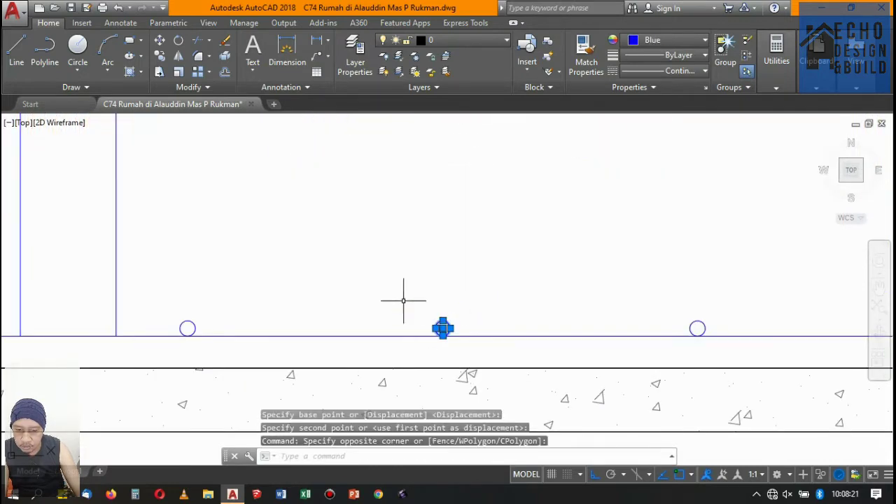
pyautogui.click(159, 57)
pyautogui.click(444, 328)
pyautogui.scroll(-4, 451, 329)
pyautogui.scroll(3, 460, 276)
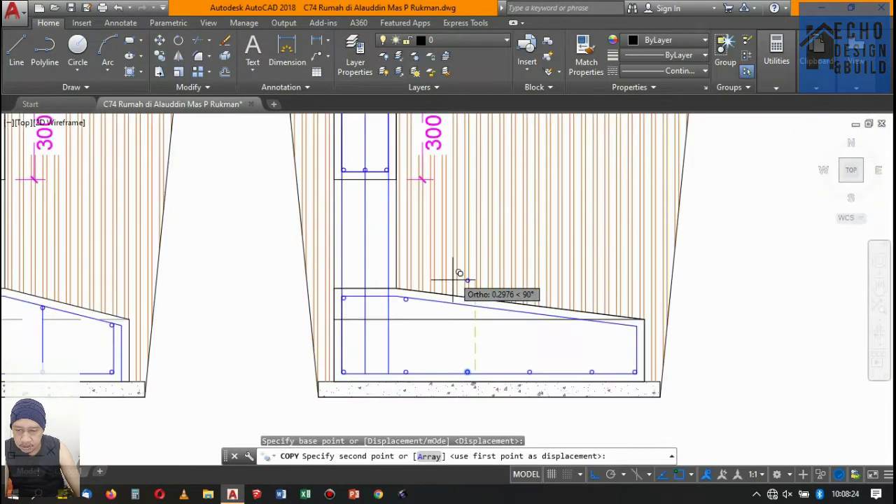
pyautogui.scroll(2, 466, 326)
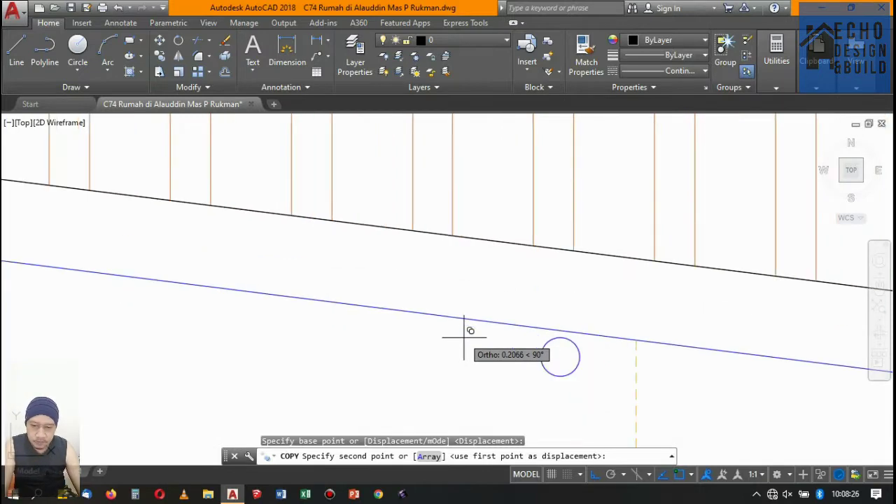
pyautogui.click(467, 328)
pyautogui.scroll(-3, 502, 200)
# Finish the rebar circle copy placed under the sloped top bar.
pyautogui.scroll(-4, 503, 200)
pyautogui.press('Return')
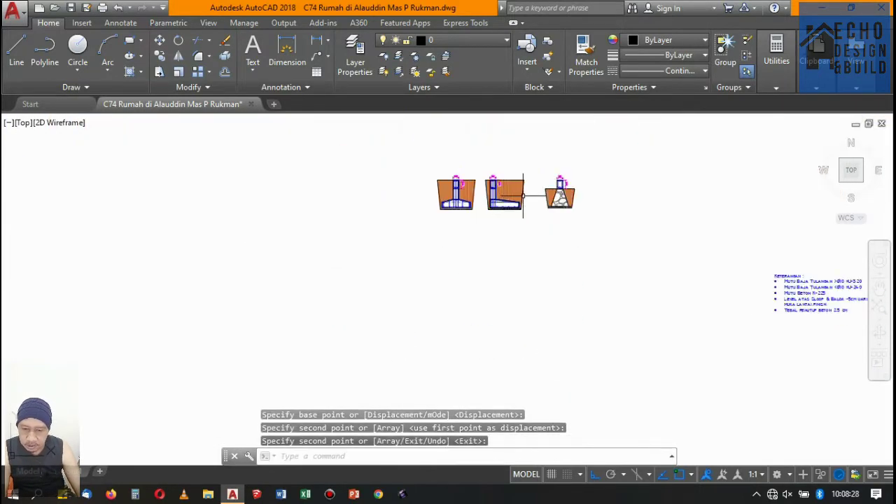
pyautogui.scroll(4, 392, 263)
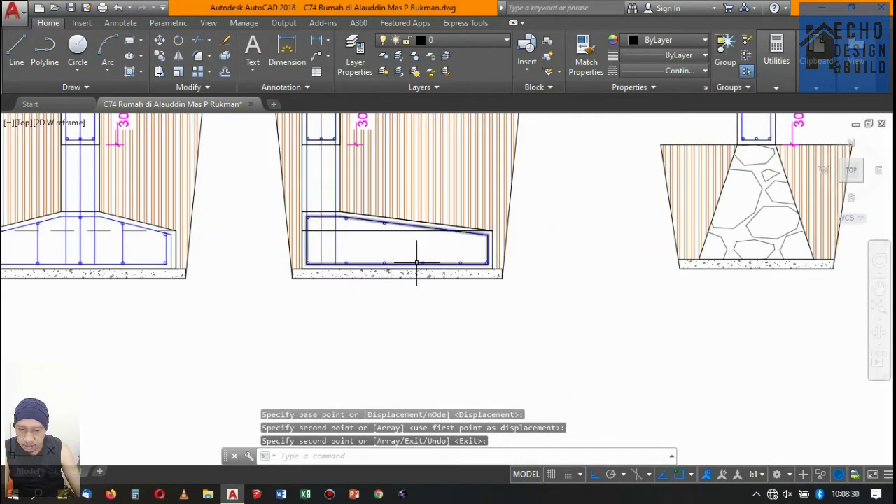
pyautogui.scroll(-4, 505, 250)
pyautogui.scroll(4, 505, 250)
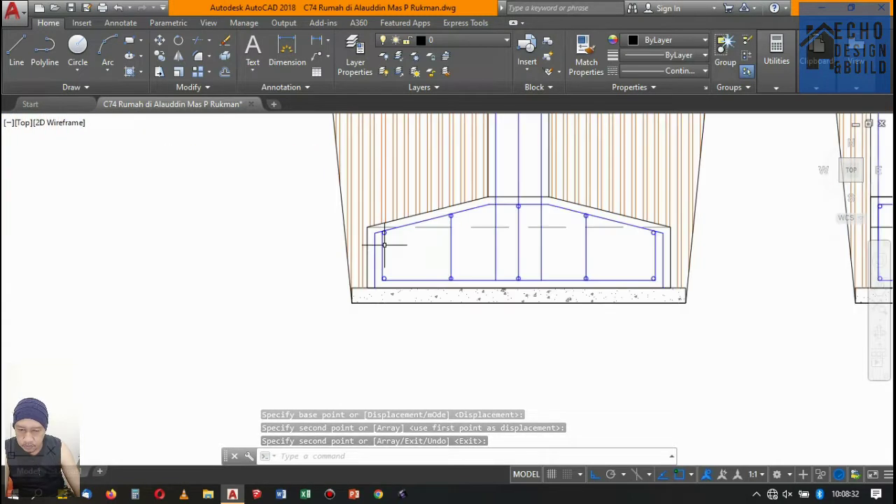
pyautogui.scroll(1, 635, 250)
pyautogui.scroll(-1, 600, 226)
pyautogui.scroll(1, 616, 229)
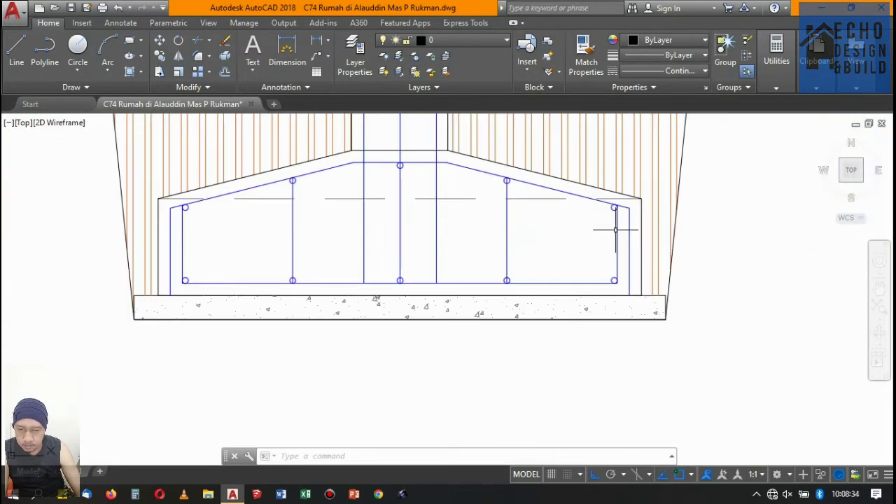
pyautogui.scroll(-1, 383, 271)
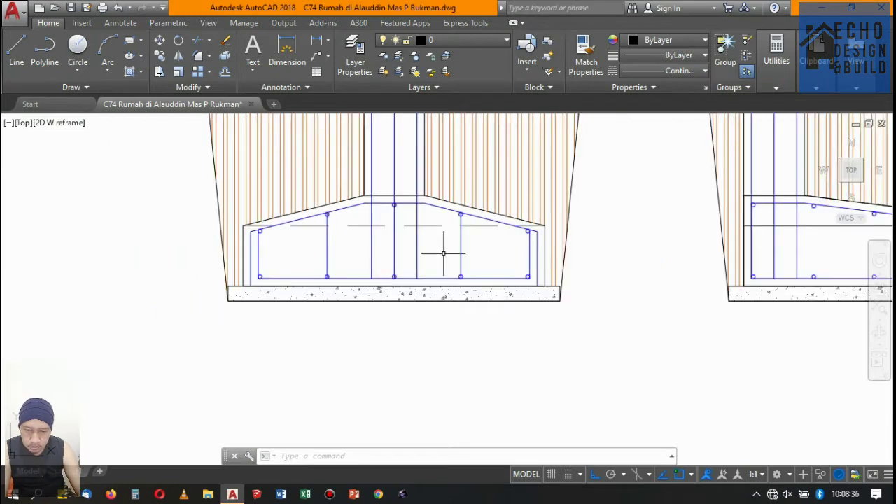
pyautogui.scroll(3, 436, 250)
pyautogui.scroll(-2, 524, 250)
pyautogui.scroll(2, 581, 260)
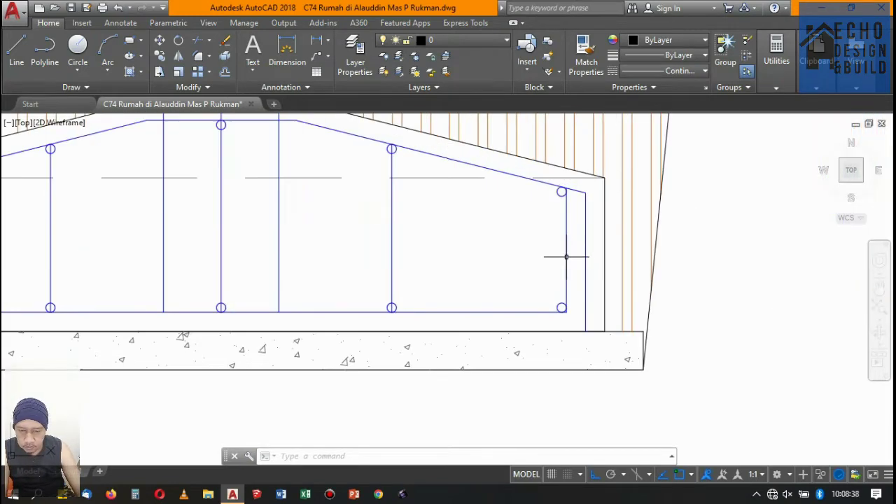
# Erase the left and right vertical end bars of the footing reinforcement.
pyautogui.click(554, 235)
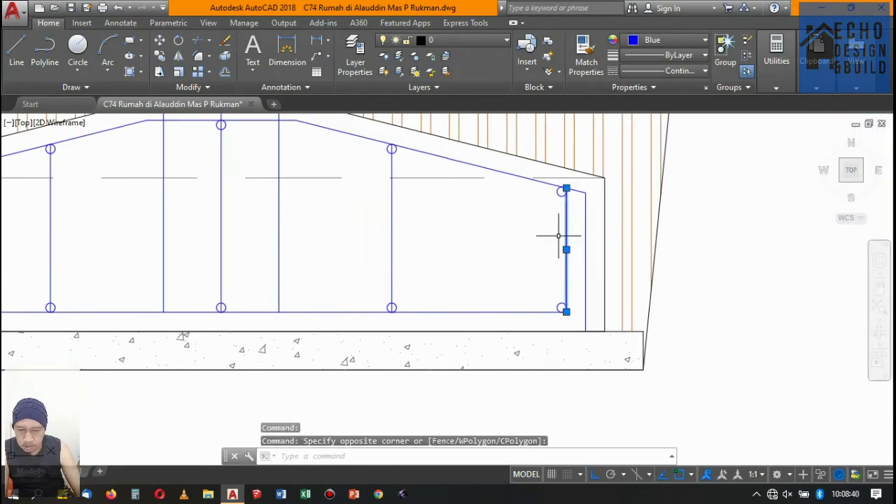
pyautogui.scroll(-2, 490, 238)
pyautogui.scroll(2, 393, 237)
pyautogui.click(351, 236)
pyautogui.click(343, 231)
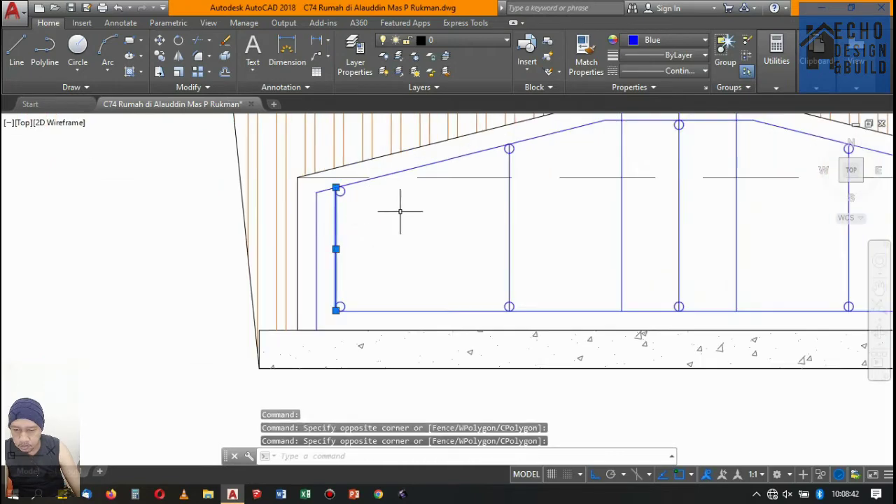
pyautogui.press('Delete')
pyautogui.scroll(-2, 383, 228)
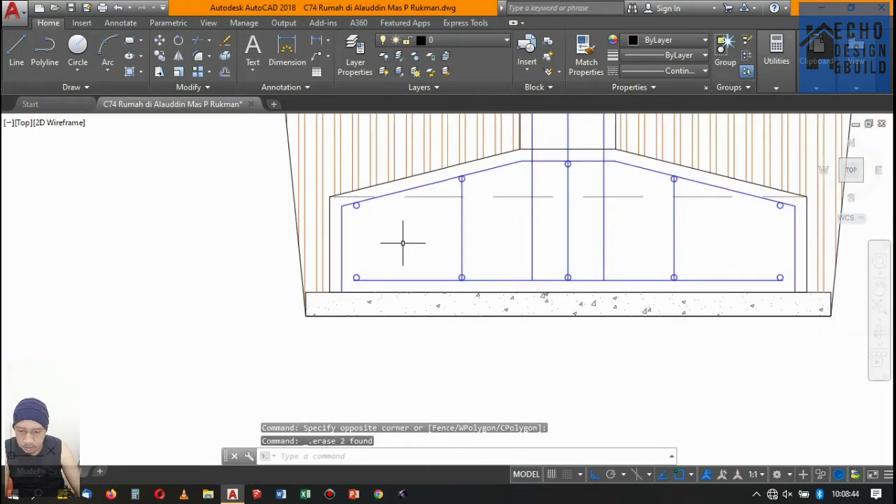
pyautogui.write('ex')
pyautogui.press('Return')
pyautogui.press('Return')
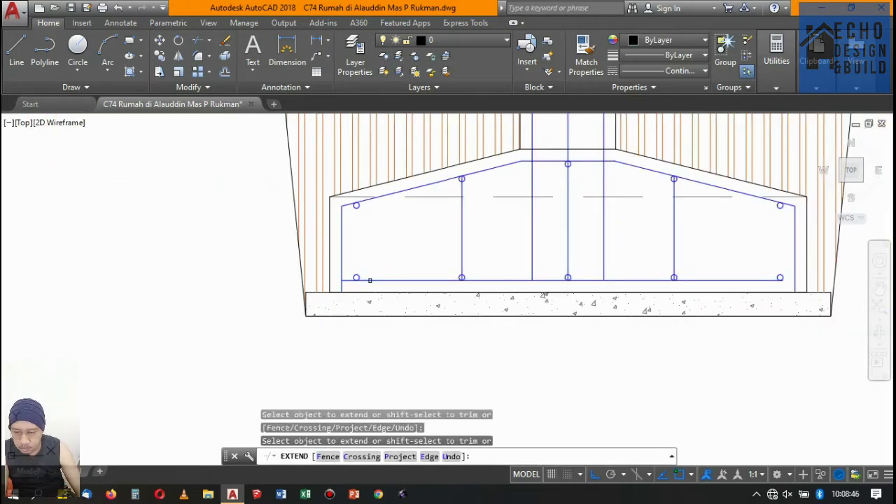
# Cancel the extend and move the bottom-right rebar circle against the right vertical bar.
pyautogui.scroll(-2, 370, 280)
pyautogui.scroll(2, 503, 298)
pyautogui.click(552, 246)
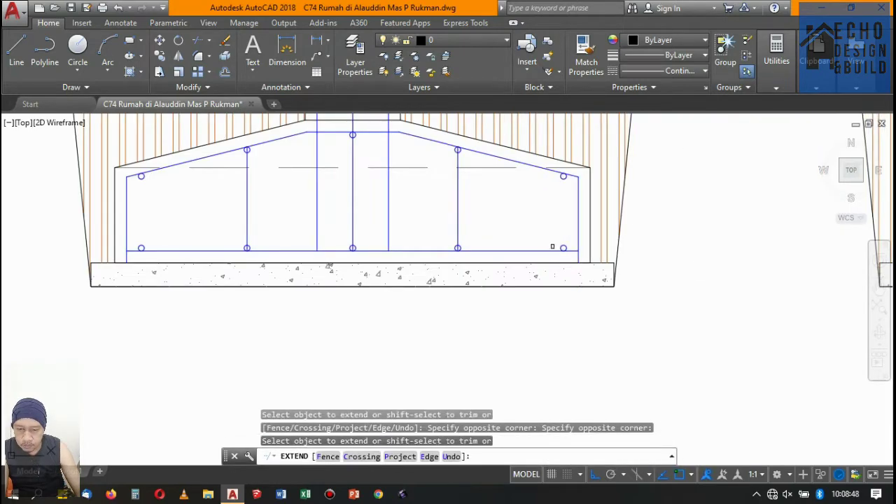
pyautogui.press('Escape')
pyautogui.scroll(5, 552, 247)
pyautogui.moveTo(601, 231); pyautogui.dragTo(544, 213)
pyautogui.scroll(-5, 553, 222)
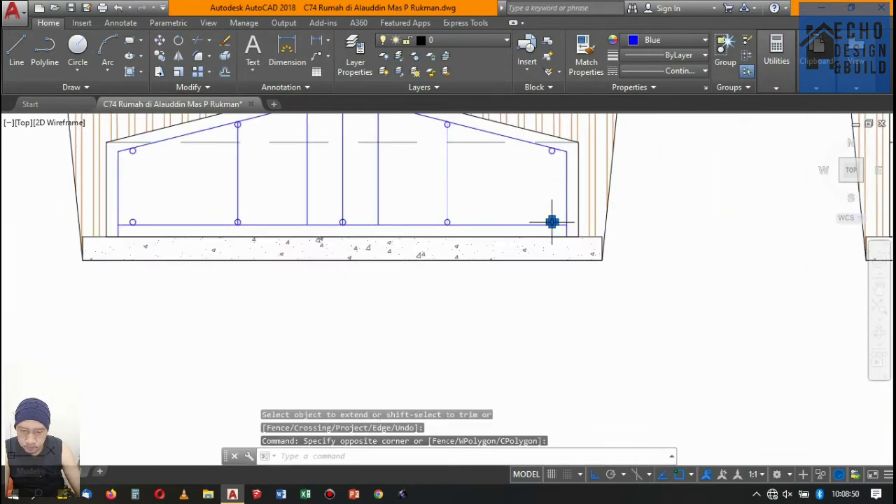
pyautogui.scroll(3, 540, 224)
pyautogui.scroll(3, 524, 230)
pyautogui.scroll(-2, 559, 223)
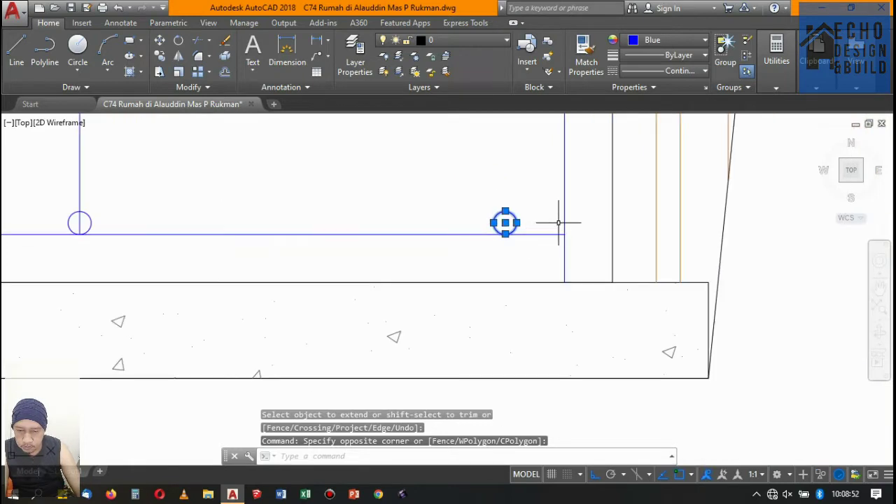
pyautogui.write('m')
pyautogui.press('Return')
pyautogui.scroll(3, 526, 234)
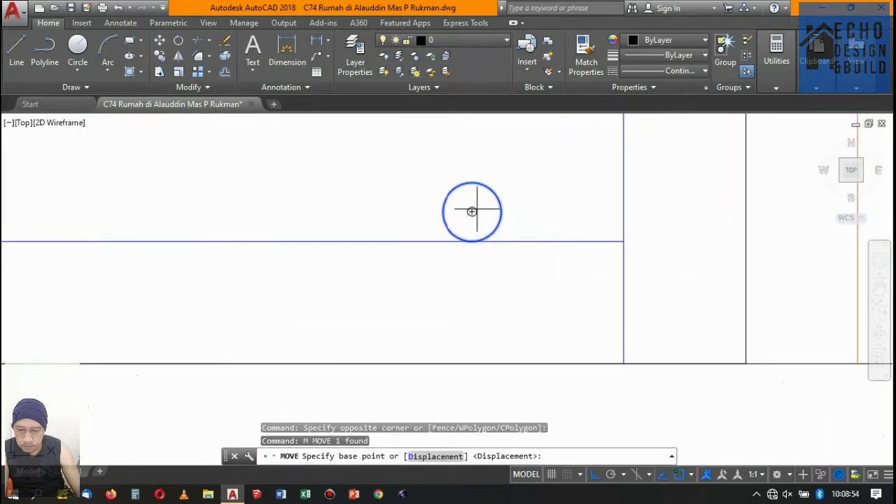
pyautogui.click(502, 211)
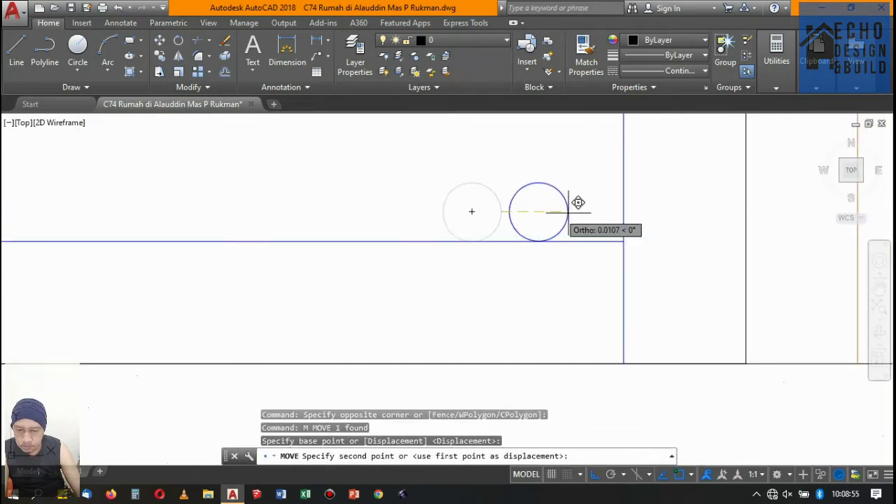
pyautogui.click(625, 203)
pyautogui.scroll(-5, 616, 214)
pyautogui.scroll(4, 274, 194)
pyautogui.scroll(2, 393, 217)
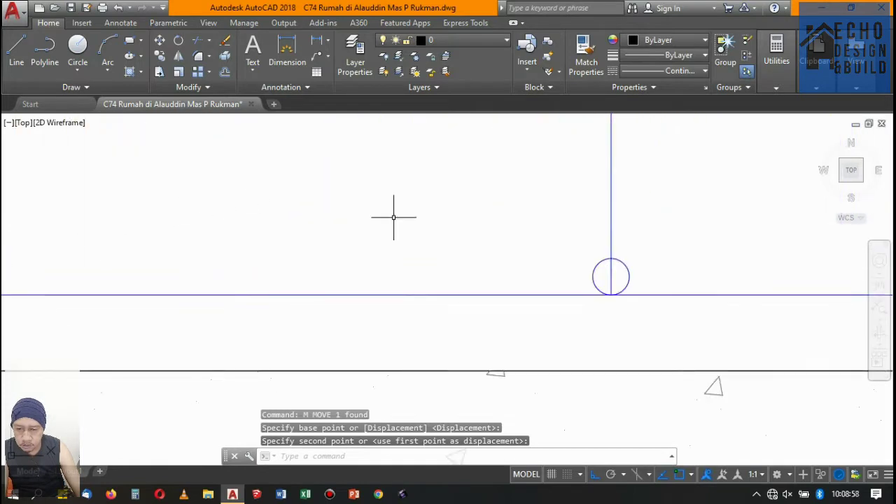
pyautogui.scroll(-4, 397, 224)
pyautogui.scroll(4, 400, 270)
# Move the bottom-left rebar circle by its left edge into the bar's left corner.
pyautogui.moveTo(400, 270); pyautogui.dragTo(359, 289)
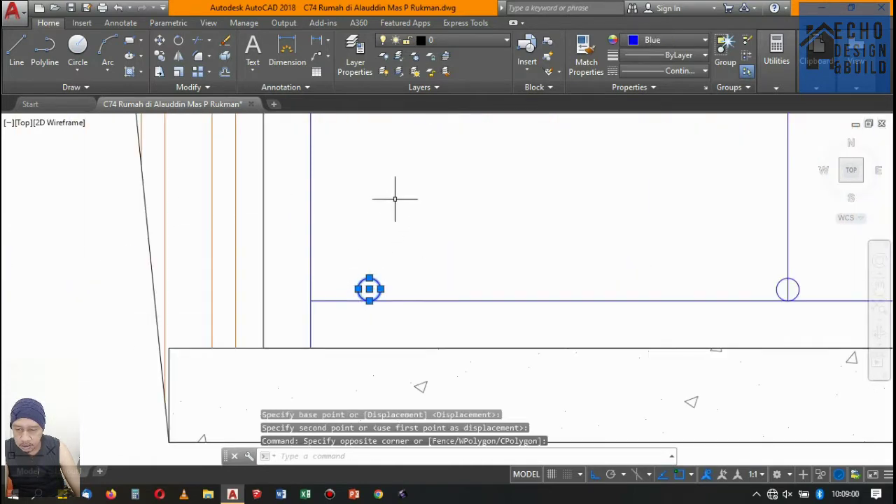
pyautogui.write('m')
pyautogui.press('Return')
pyautogui.scroll(3, 378, 238)
pyautogui.scroll(2, 357, 301)
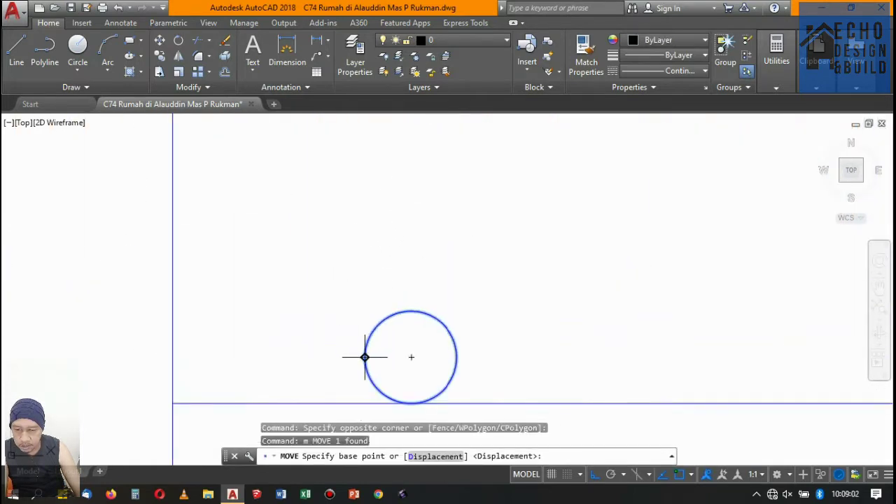
pyautogui.click(365, 357)
pyautogui.click(172, 357)
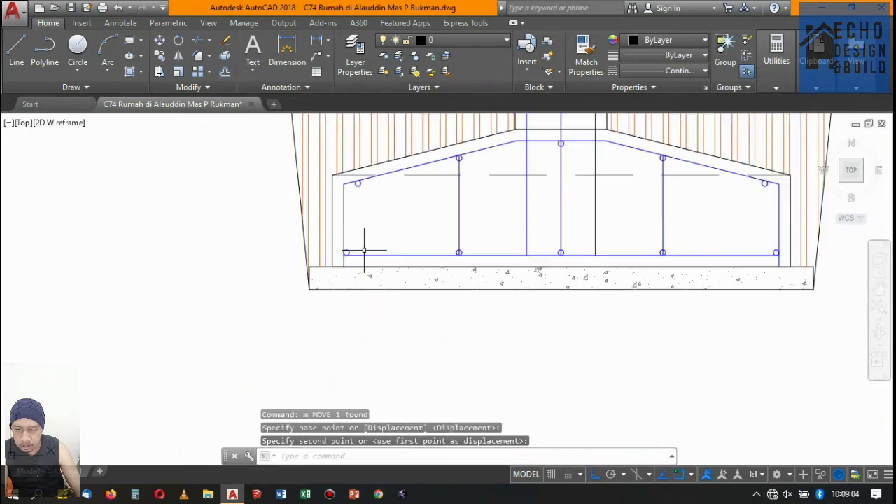
pyautogui.scroll(-3, 350, 294)
pyautogui.scroll(3, 510, 240)
pyautogui.write('tr')
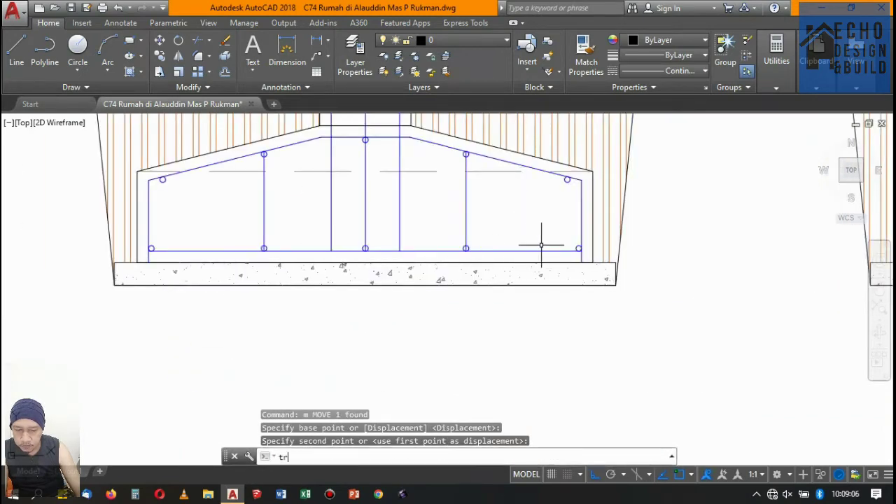
# Attempt to trim line segments inside the trapezoidal footing, picking segments and a crossing window.
pyautogui.press('Return')
pyautogui.press('Return')
pyautogui.scroll(3, 541, 245)
pyautogui.click(586, 236)
pyautogui.click(596, 249)
pyautogui.scroll(-3, 596, 249)
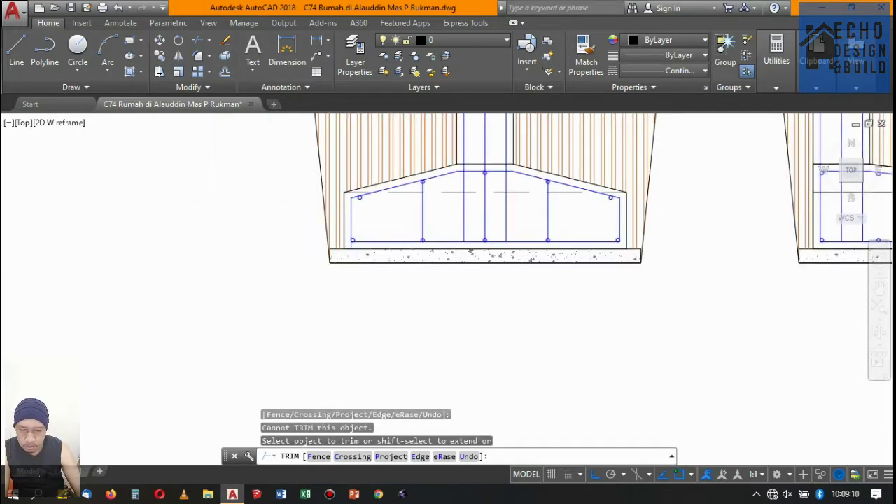
pyautogui.scroll(2, 357, 237)
pyautogui.scroll(3, 350, 241)
pyautogui.scroll(2, 351, 245)
pyautogui.scroll(2, 389, 308)
pyautogui.click(409, 324)
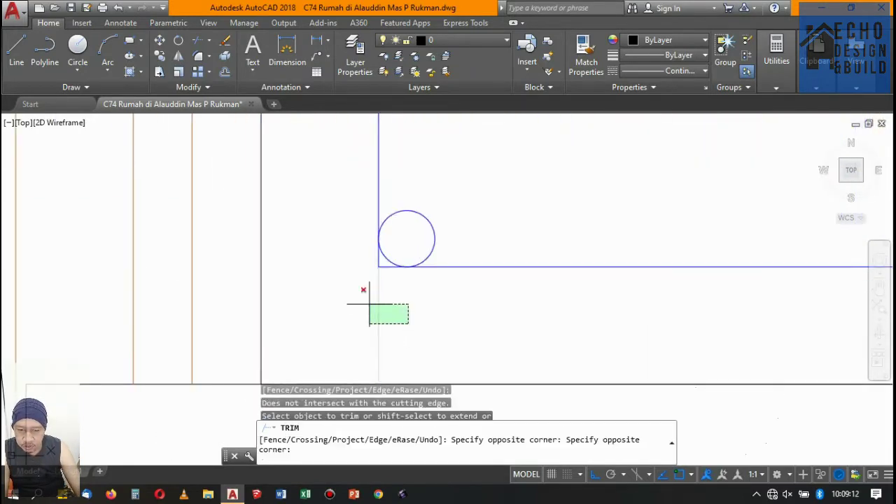
pyautogui.click(369, 304)
# Erase the left and right intermediate vertical bars together with their rebar dots.
pyautogui.scroll(-3, 369, 304)
pyautogui.scroll(-2, 420, 280)
pyautogui.scroll(4, 448, 280)
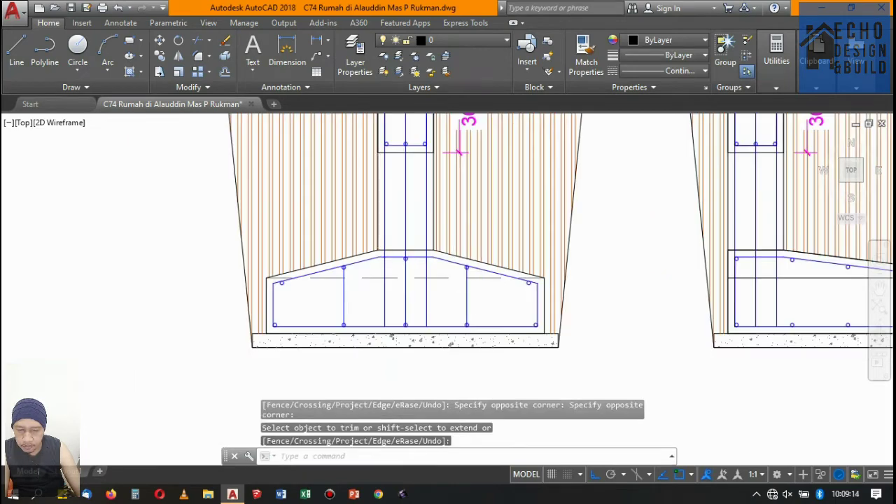
pyautogui.scroll(2, 422, 315)
pyautogui.scroll(1, 300, 217)
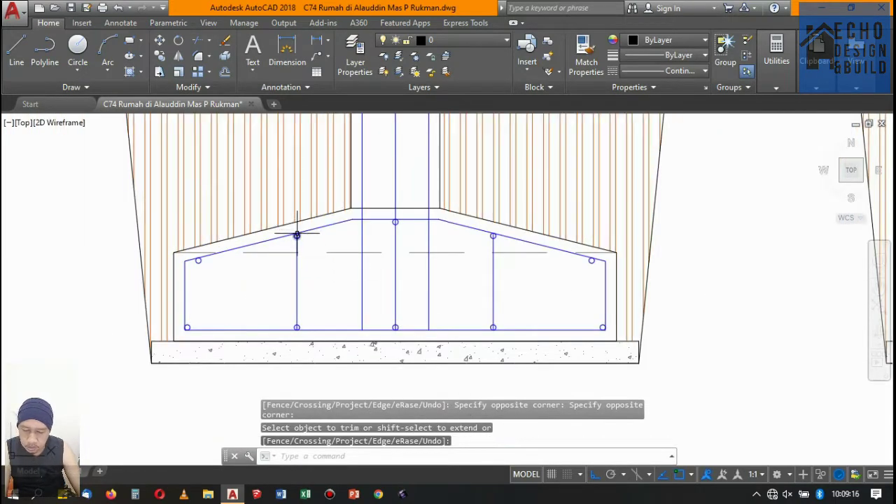
pyautogui.scroll(3, 294, 224)
pyautogui.scroll(-5, 290, 219)
pyautogui.click(316, 260)
pyautogui.click(338, 344)
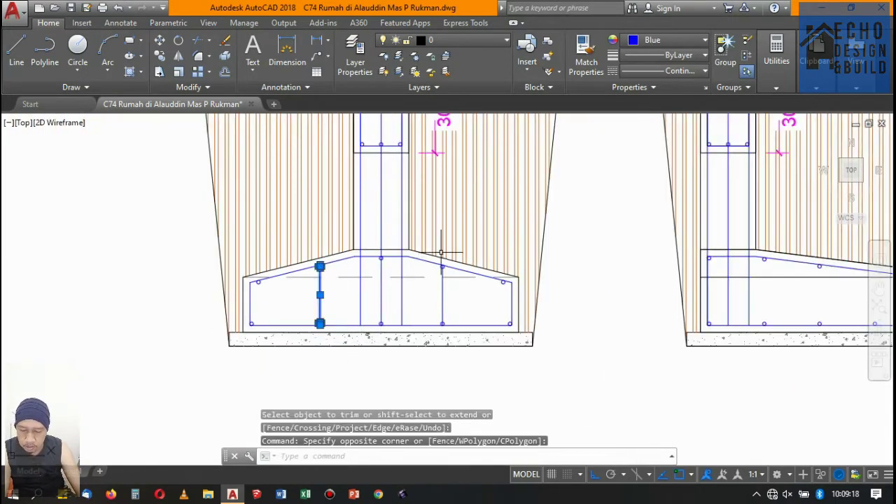
pyautogui.scroll(3, 431, 267)
pyautogui.scroll(-5, 442, 272)
pyautogui.click(450, 348)
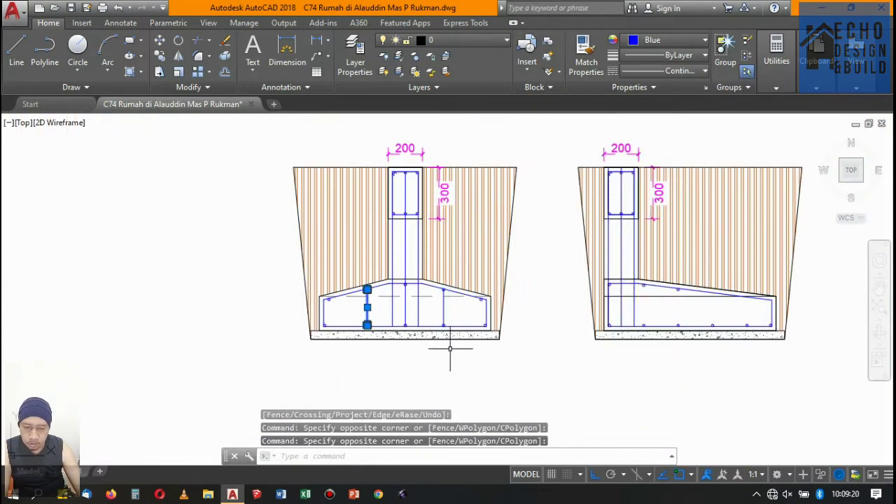
pyautogui.scroll(3, 403, 272)
pyautogui.scroll(2, 524, 329)
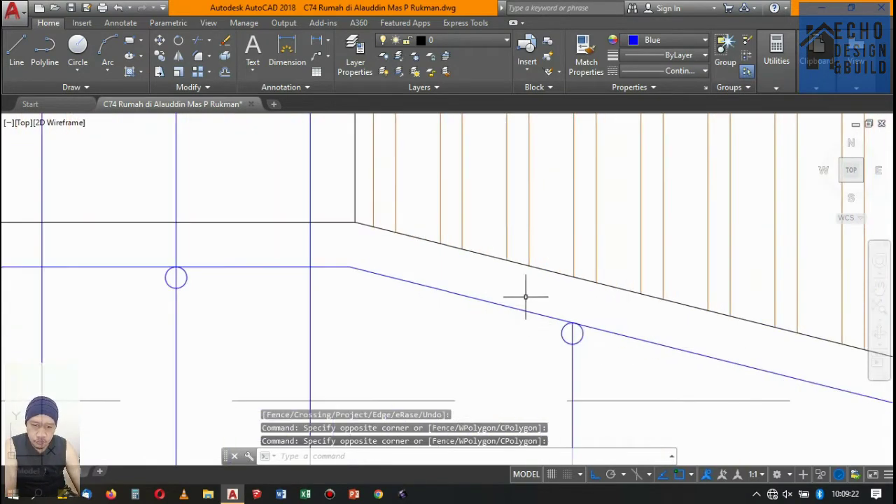
pyautogui.click(524, 296)
pyautogui.scroll(-4, 524, 297)
pyautogui.scroll(-1, 524, 294)
pyautogui.click(551, 371)
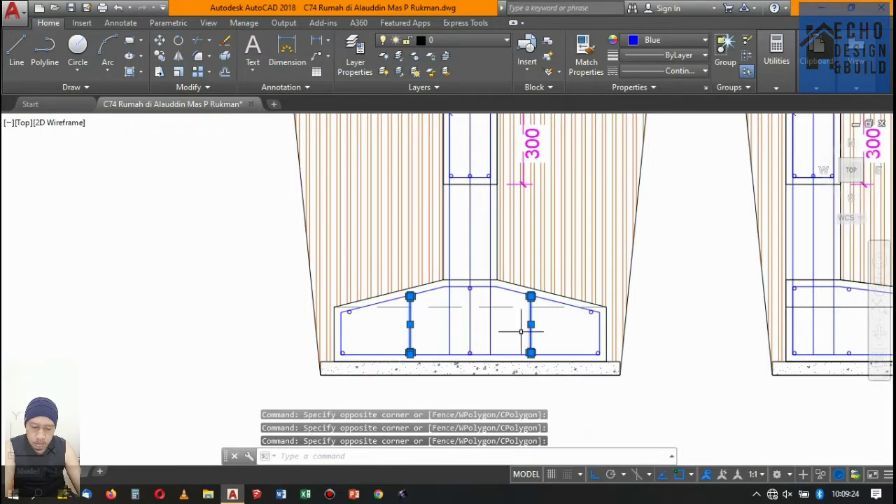
pyautogui.press('Delete')
# Select the footing's centre vertical line, then cancel that selection with Esc.
pyautogui.scroll(-5, 521, 330)
pyautogui.scroll(2, 686, 310)
pyautogui.scroll(4, 595, 306)
pyautogui.scroll(3, 518, 306)
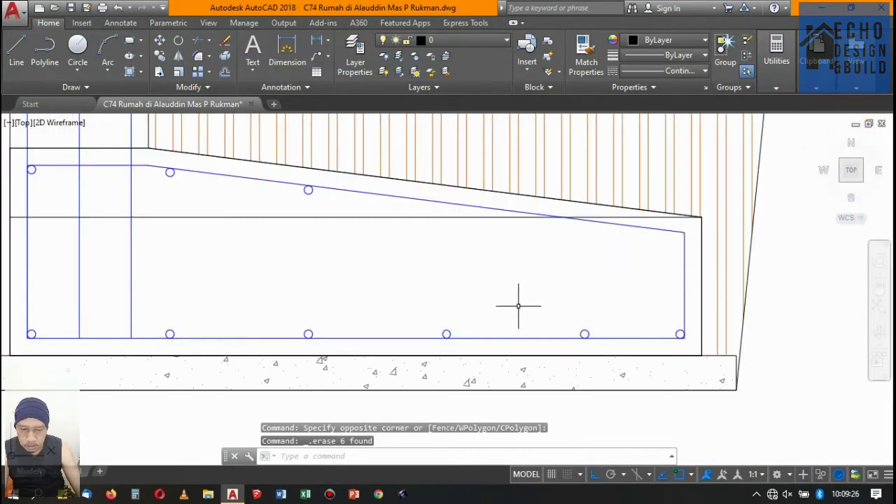
pyautogui.scroll(-5, 704, 294)
pyautogui.scroll(2, 595, 301)
pyautogui.scroll(3, 526, 273)
pyautogui.scroll(-2, 550, 279)
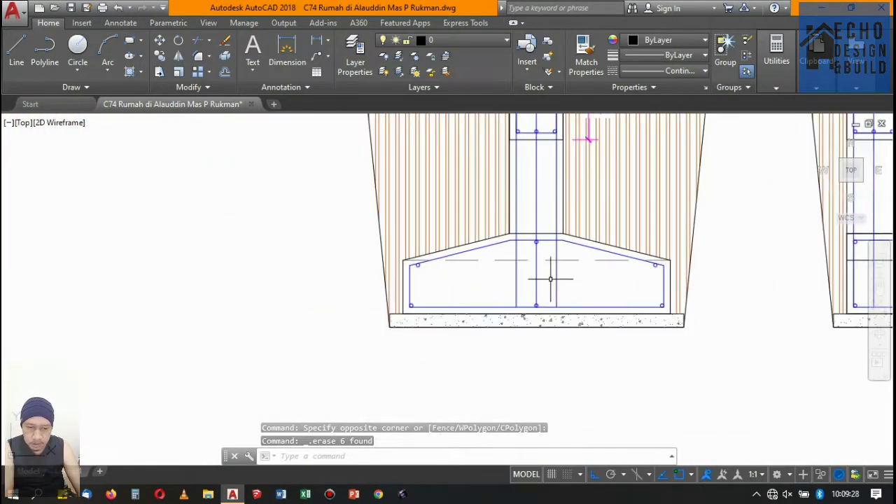
pyautogui.scroll(2, 532, 294)
pyautogui.scroll(1, 516, 240)
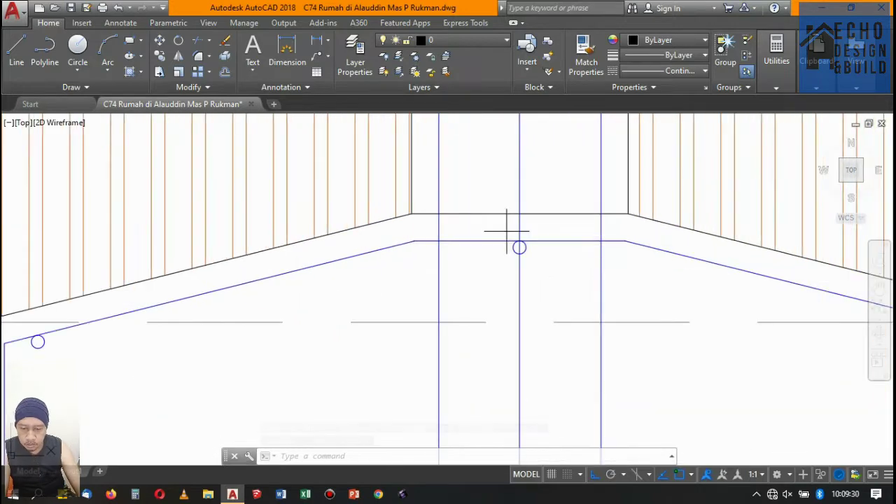
pyautogui.scroll(-4, 507, 231)
pyautogui.click(530, 270)
pyautogui.click(544, 380)
pyautogui.scroll(-3, 544, 380)
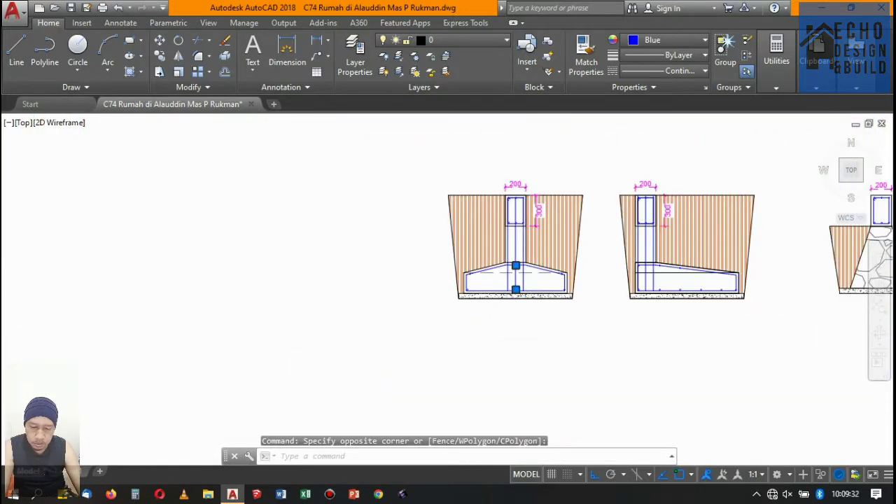
pyautogui.scroll(2, 504, 260)
pyautogui.press('Escape')
pyautogui.scroll(4, 486, 259)
# Copy the centre bottom rebar circle with CO to 0.2 and 0.4 on both sides.
pyautogui.click(476, 248)
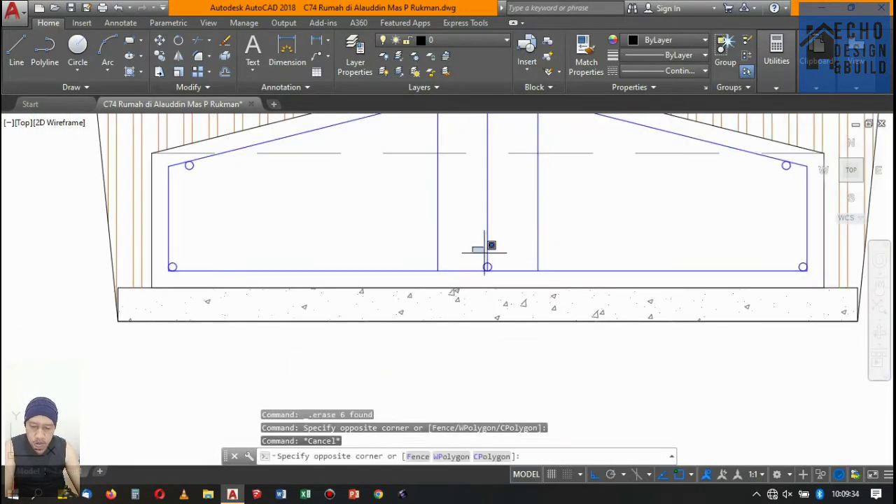
pyautogui.click(560, 362)
pyautogui.write('co')
pyautogui.press('Return')
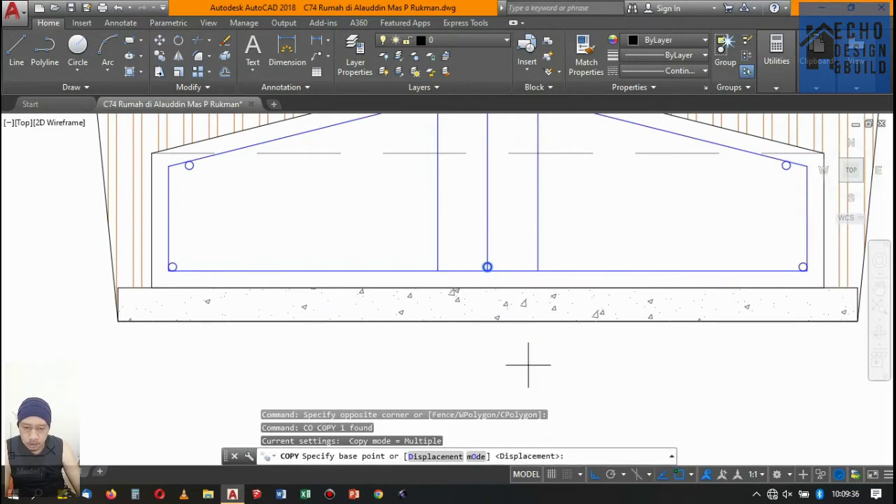
pyautogui.click(526, 367)
pyautogui.write('0.2')
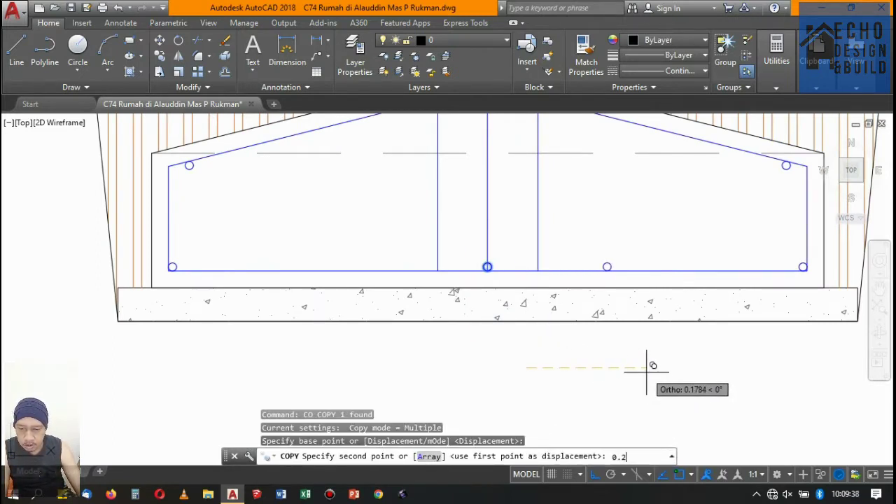
pyautogui.press('Return')
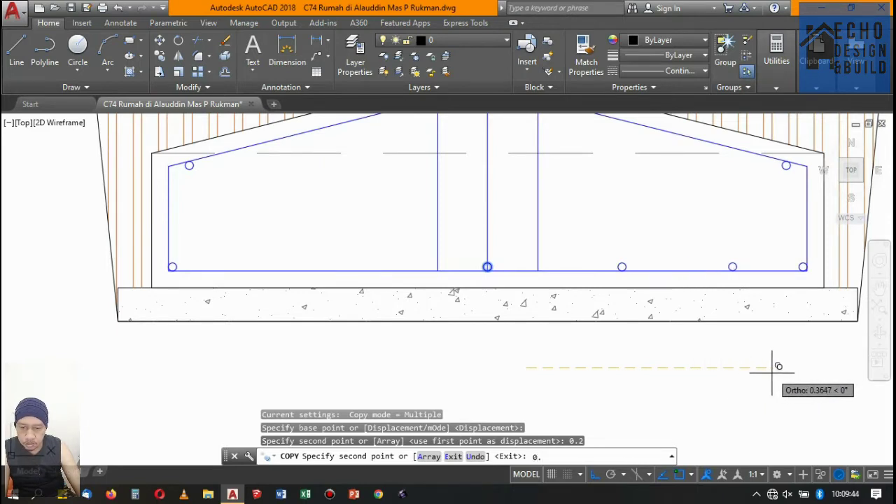
pyautogui.write('4')
pyautogui.press('Return')
pyautogui.scroll(-3, 600, 367)
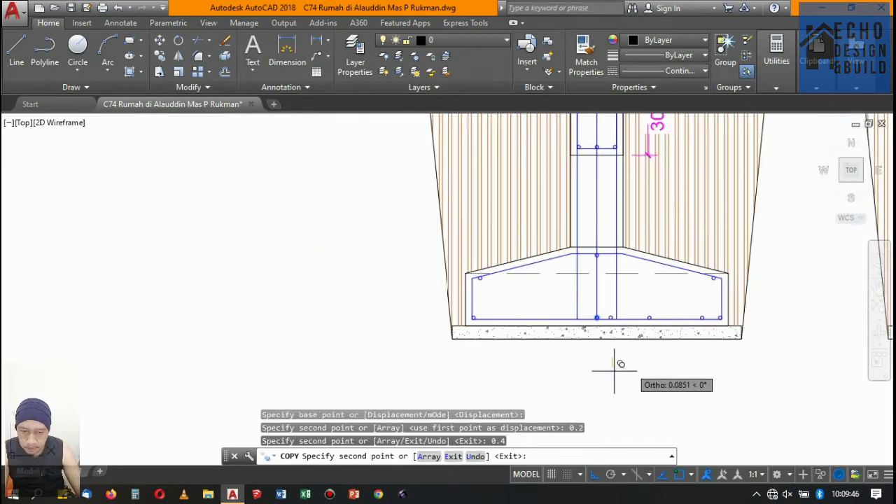
pyautogui.scroll(3, 563, 367)
pyautogui.write('0.2')
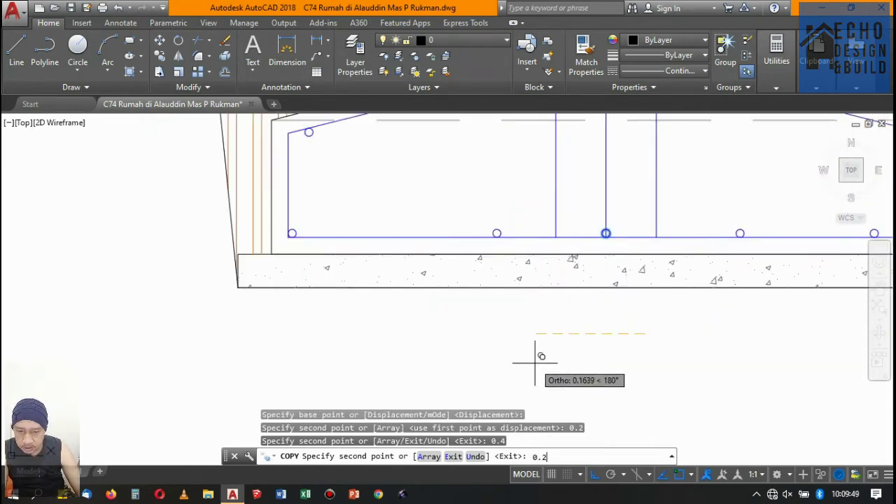
pyautogui.press('Return')
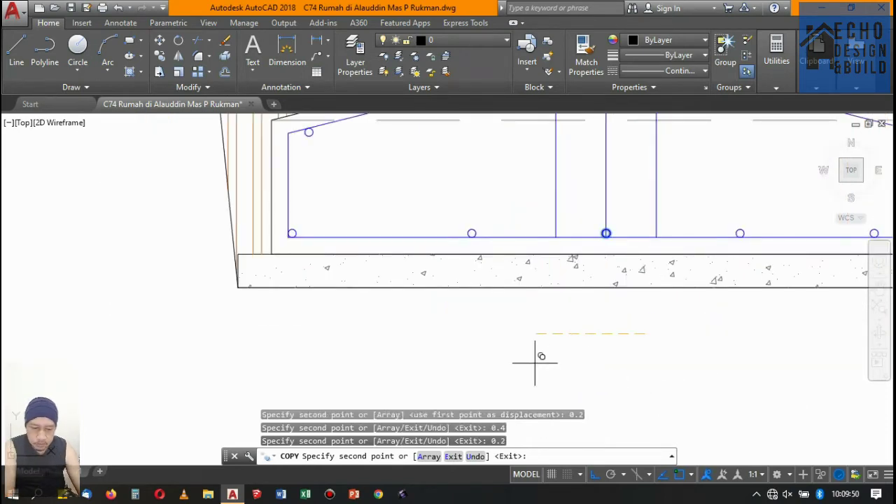
pyautogui.write('0.4')
pyautogui.press('Return')
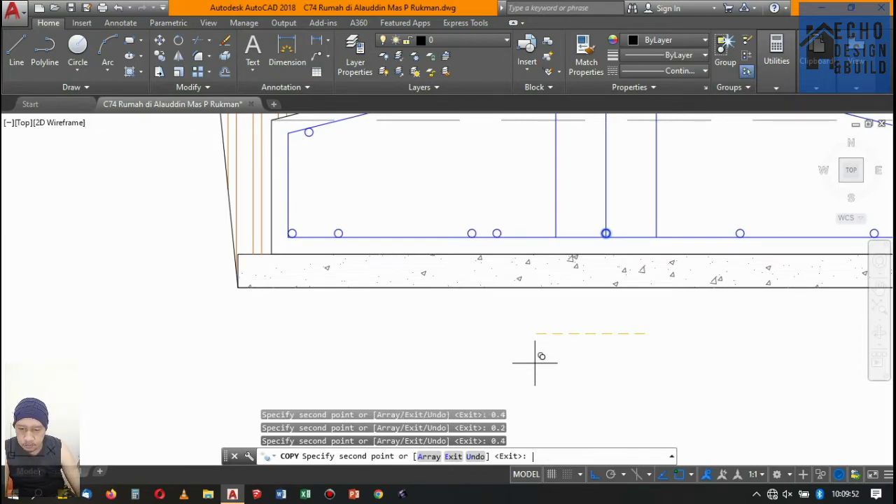
pyautogui.scroll(-3, 535, 361)
pyautogui.press('Return')
pyautogui.scroll(3, 423, 285)
pyautogui.scroll(2, 217, 230)
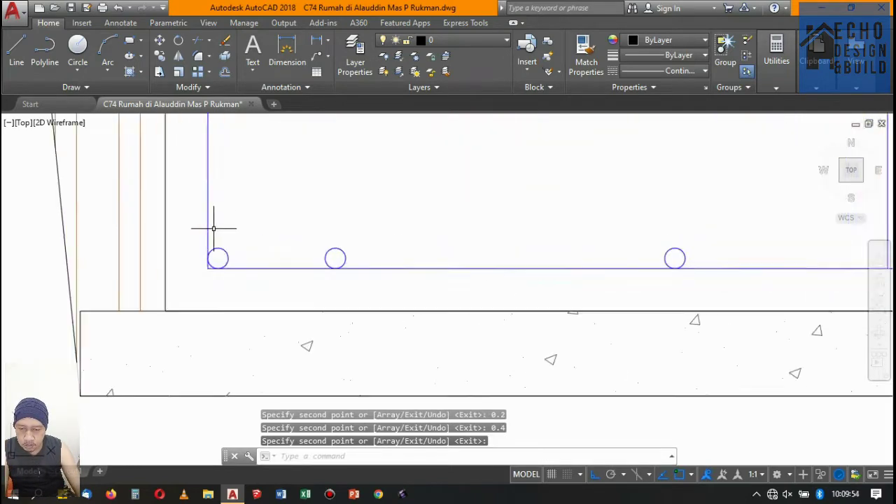
pyautogui.click(240, 256)
pyautogui.scroll(-4, 275, 269)
# Erase the top-left and top-right corner rebar circles of the footing.
pyautogui.scroll(6, 275, 270)
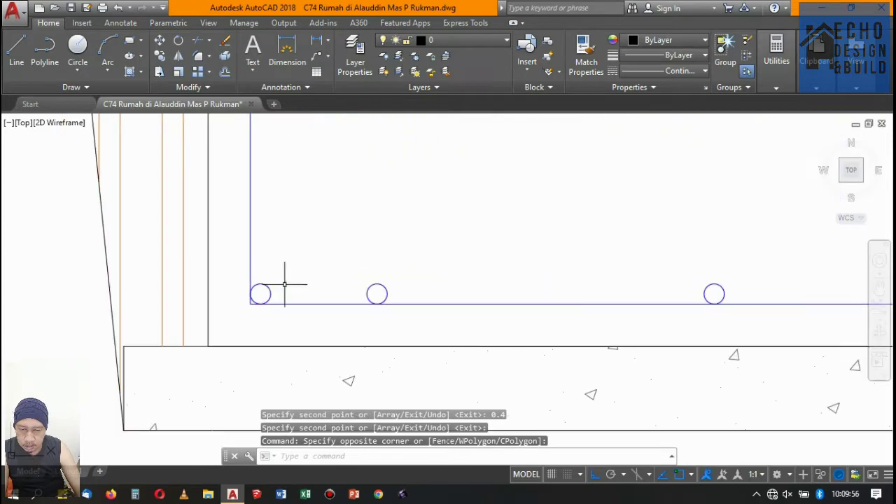
pyautogui.click(270, 281)
pyautogui.click(304, 302)
pyautogui.scroll(-4, 315, 273)
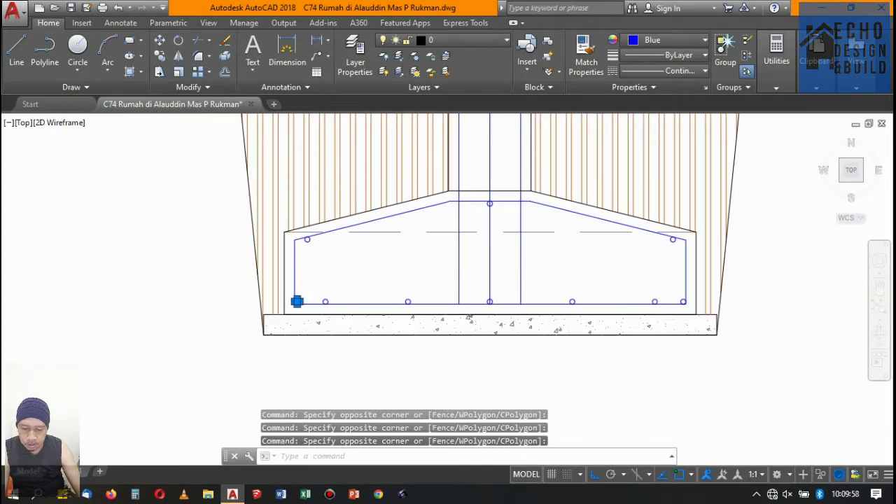
pyautogui.scroll(5, 295, 275)
pyautogui.click(297, 235)
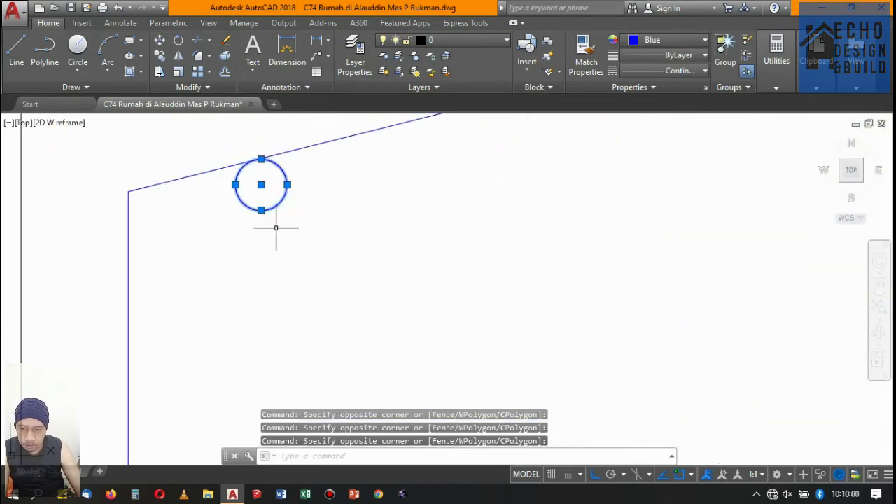
pyautogui.scroll(-5, 376, 235)
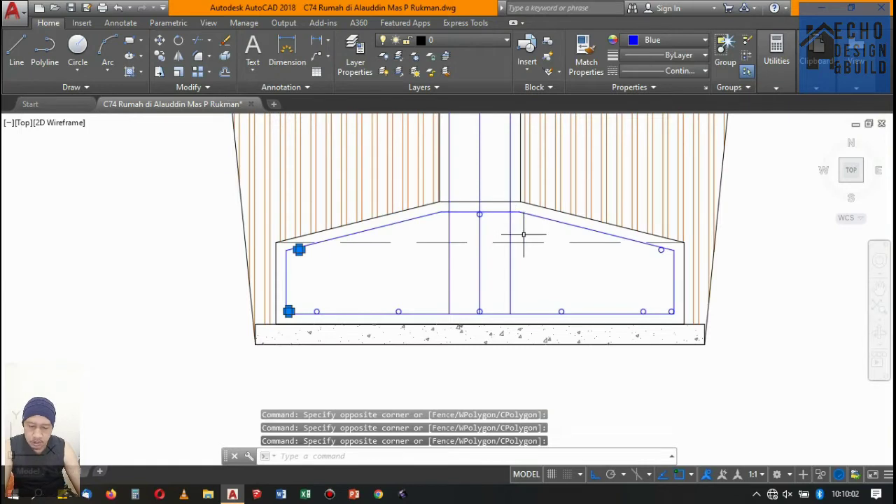
pyautogui.press('Escape')
pyautogui.scroll(4, 361, 247)
pyautogui.scroll(3, 215, 254)
pyautogui.click(231, 287)
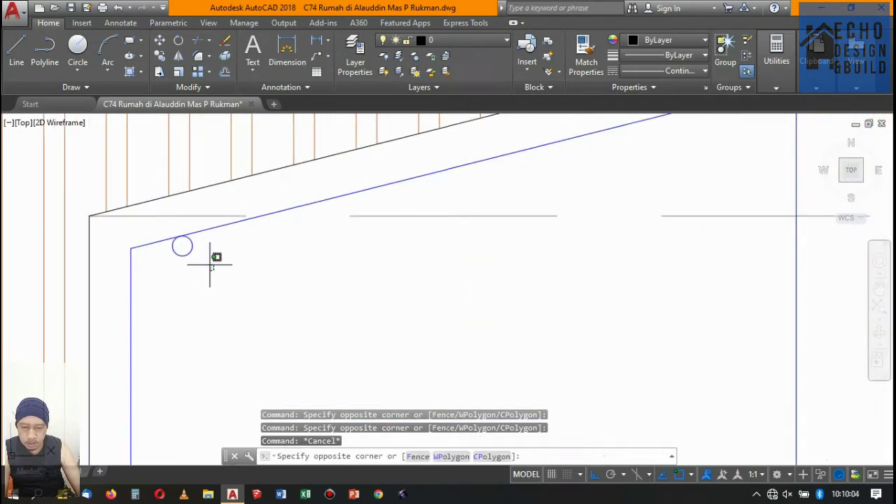
pyautogui.click(168, 230)
pyautogui.scroll(-4, 199, 258)
pyautogui.scroll(4, 525, 280)
pyautogui.scroll(2, 599, 271)
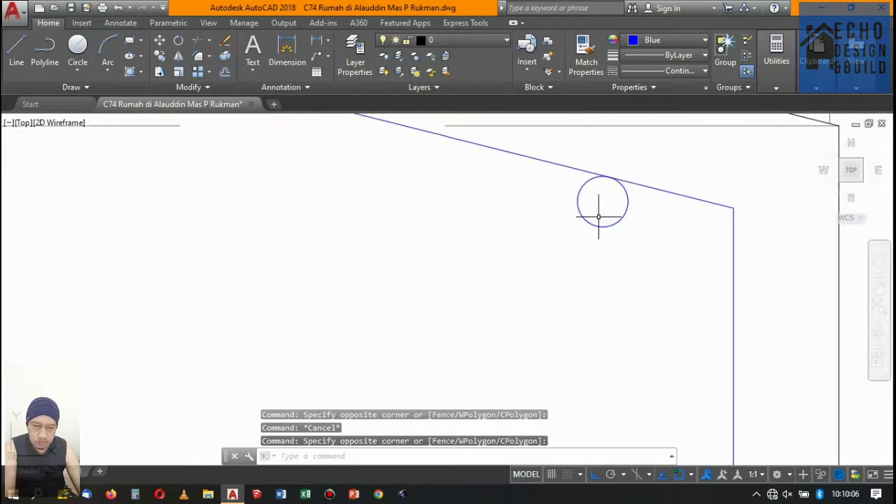
pyautogui.click(599, 270)
pyautogui.click(538, 259)
pyautogui.press('Delete')
# Move the five bottom rebar circles 0.1 to the right.
pyautogui.scroll(-3, 556, 249)
pyautogui.scroll(-2, 595, 226)
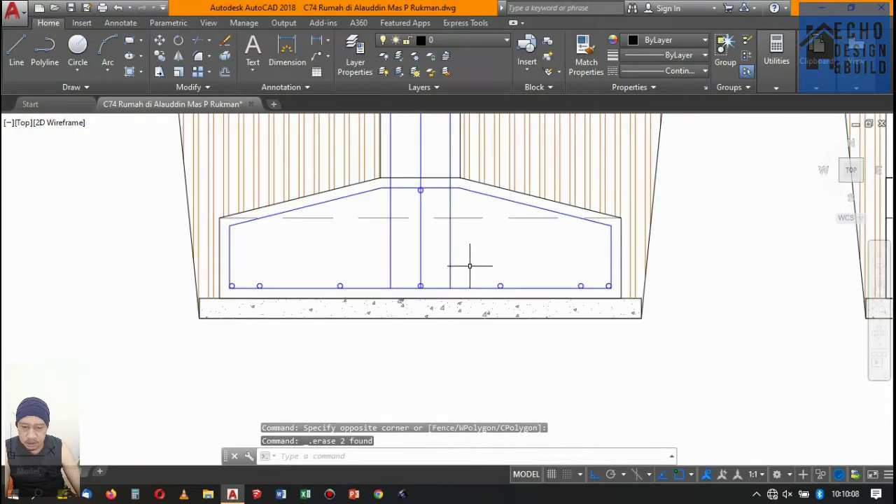
pyautogui.scroll(1, 470, 259)
pyautogui.scroll(1, 436, 276)
pyautogui.scroll(-3, 436, 276)
pyautogui.scroll(3, 452, 281)
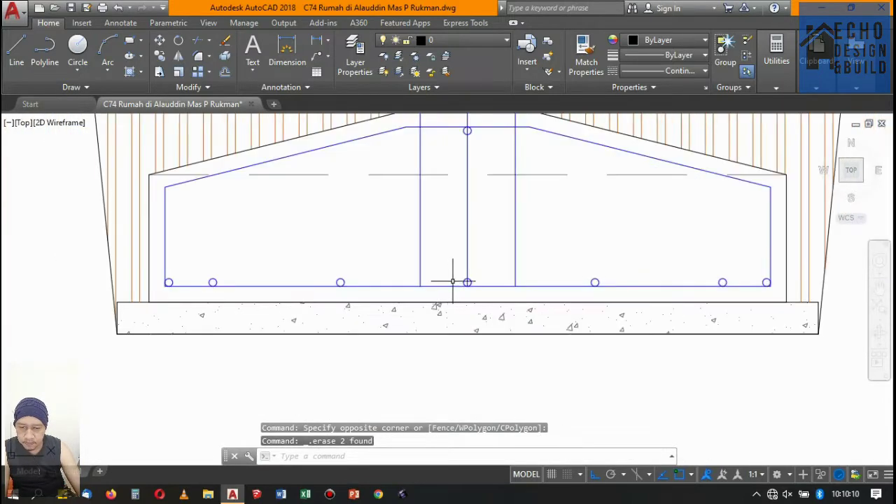
pyautogui.click(196, 266)
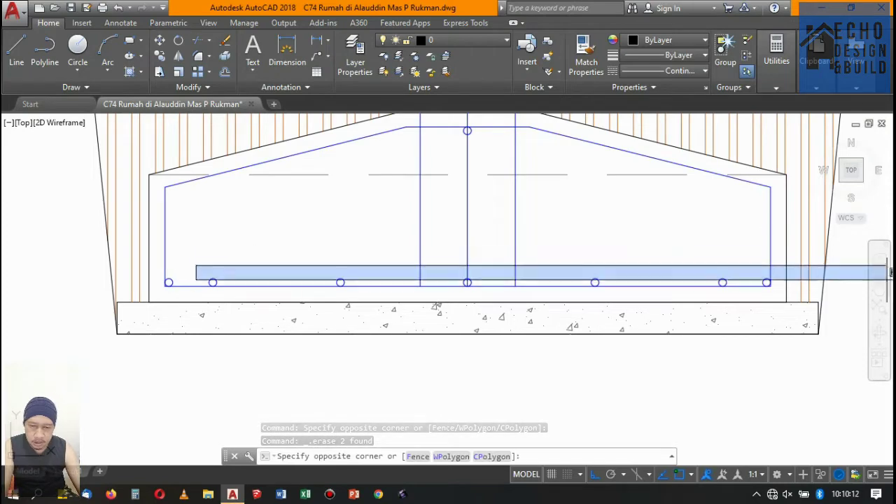
pyautogui.click(736, 302)
pyautogui.scroll(-3, 533, 273)
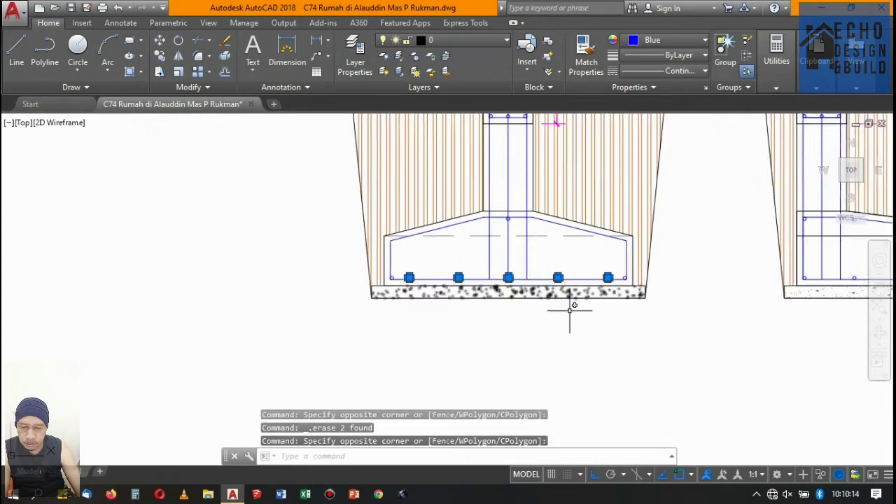
pyautogui.scroll(3, 570, 305)
pyautogui.write('m')
pyautogui.press('Return')
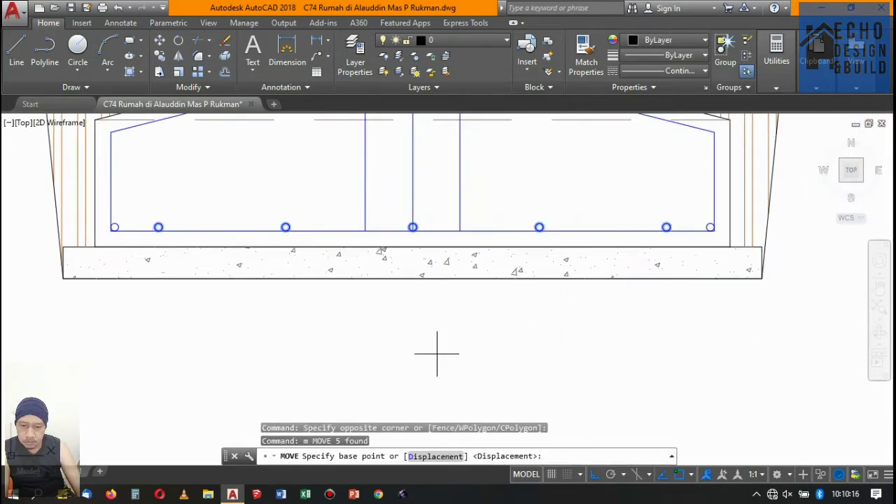
pyautogui.click(437, 354)
pyautogui.write('0.1')
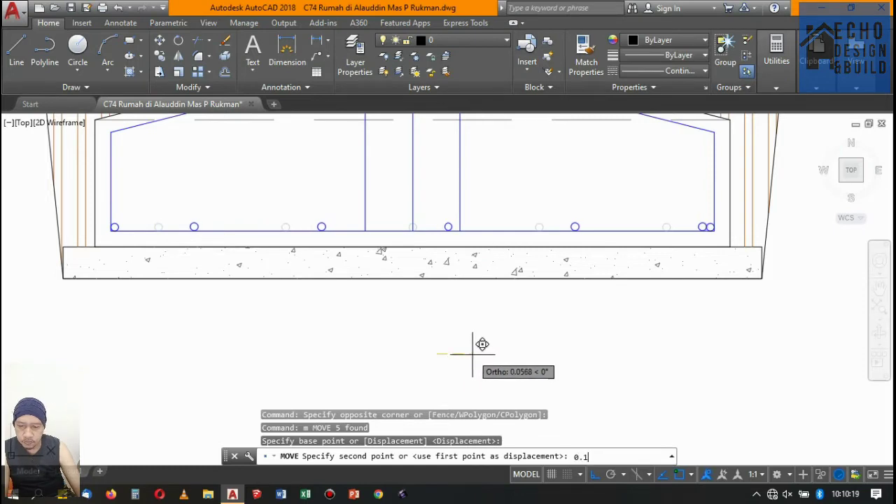
pyautogui.press('Return')
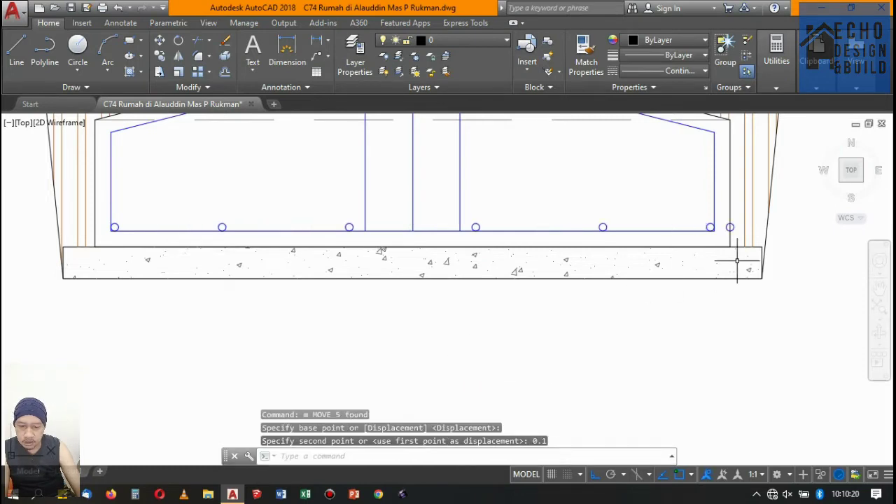
# Delete the stray circle past the right end and the top centre rebar circle.
pyautogui.scroll(2, 741, 260)
pyautogui.scroll(3, 751, 238)
pyautogui.moveTo(746, 227); pyautogui.dragTo(706, 203)
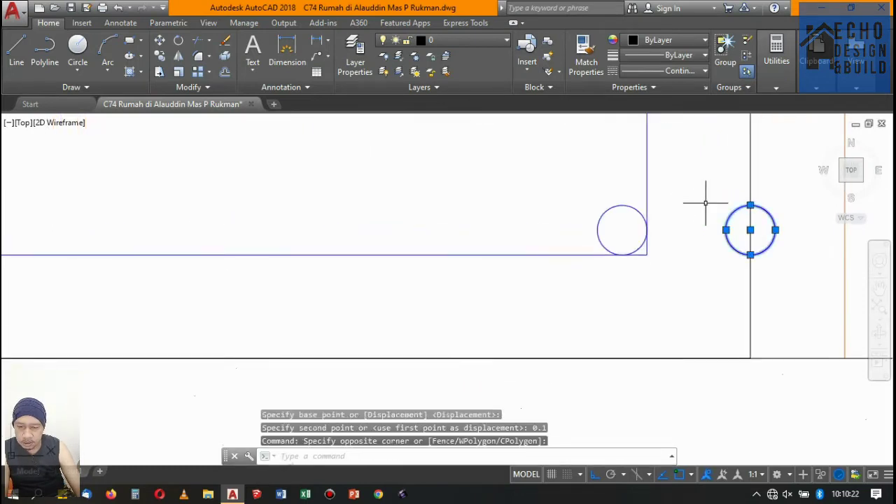
pyautogui.press('Delete')
pyautogui.scroll(-5, 704, 208)
pyautogui.scroll(-3, 630, 231)
pyautogui.scroll(3, 556, 250)
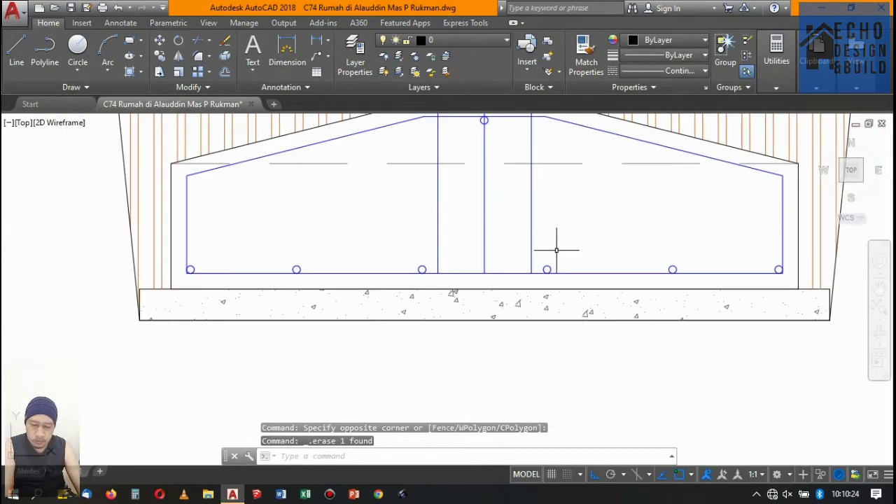
pyautogui.scroll(-2, 373, 278)
pyautogui.scroll(2, 428, 245)
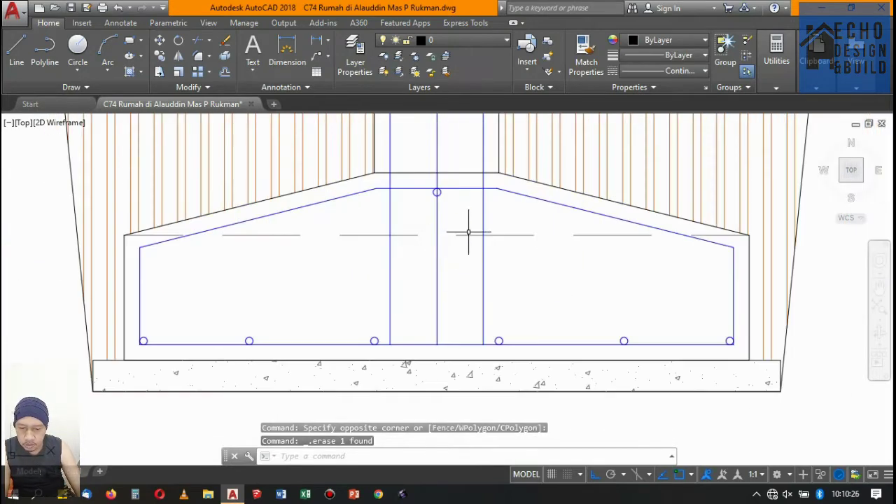
pyautogui.scroll(4, 469, 232)
pyautogui.scroll(2, 450, 190)
pyautogui.moveTo(423, 205); pyautogui.dragTo(400, 202)
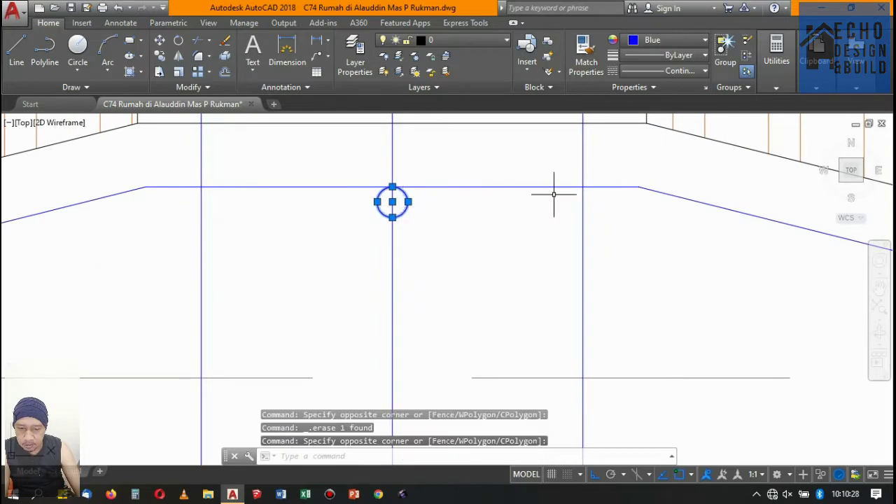
pyautogui.press('Delete')
pyautogui.scroll(-6, 554, 193)
pyautogui.scroll(1, 574, 240)
pyautogui.scroll(-3, 592, 275)
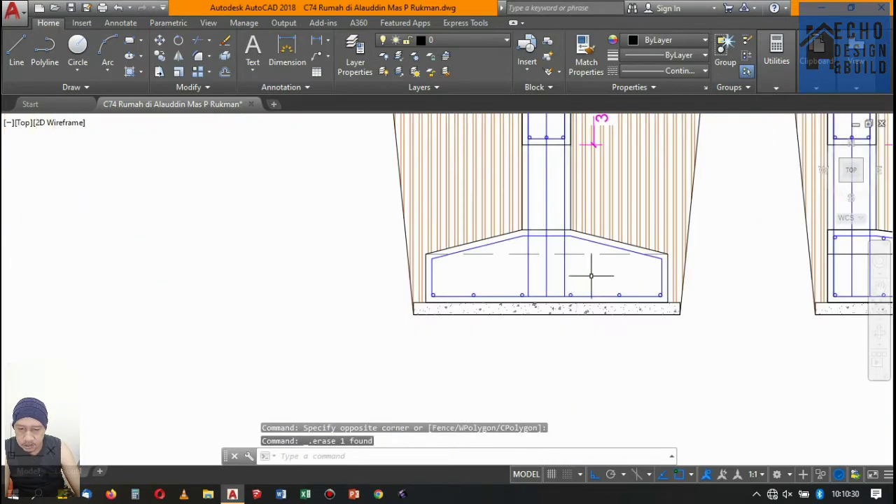
pyautogui.scroll(4, 624, 282)
pyautogui.scroll(1, 648, 298)
pyautogui.scroll(-2, 627, 292)
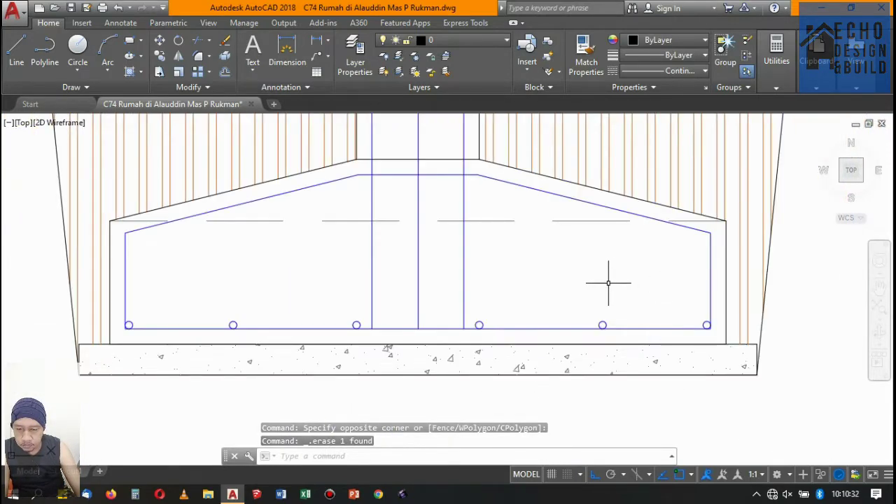
pyautogui.scroll(3, 651, 298)
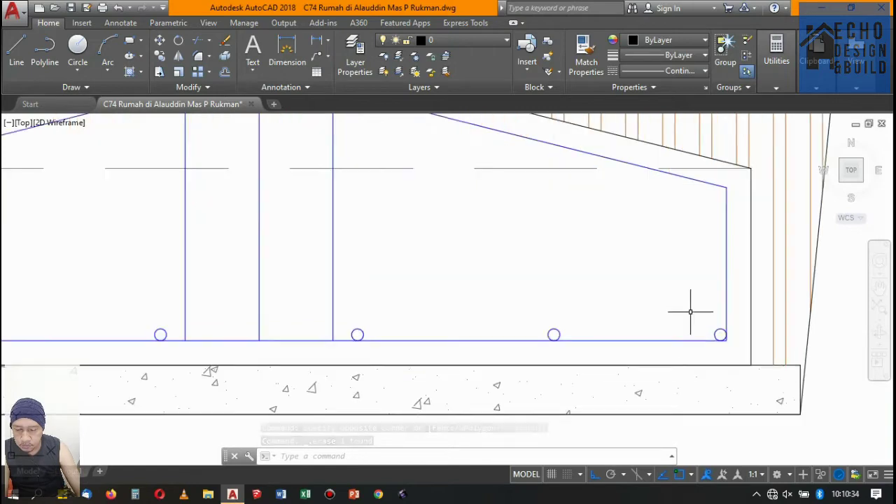
pyautogui.scroll(3, 707, 326)
pyautogui.scroll(-6, 717, 331)
pyautogui.scroll(2, 268, 302)
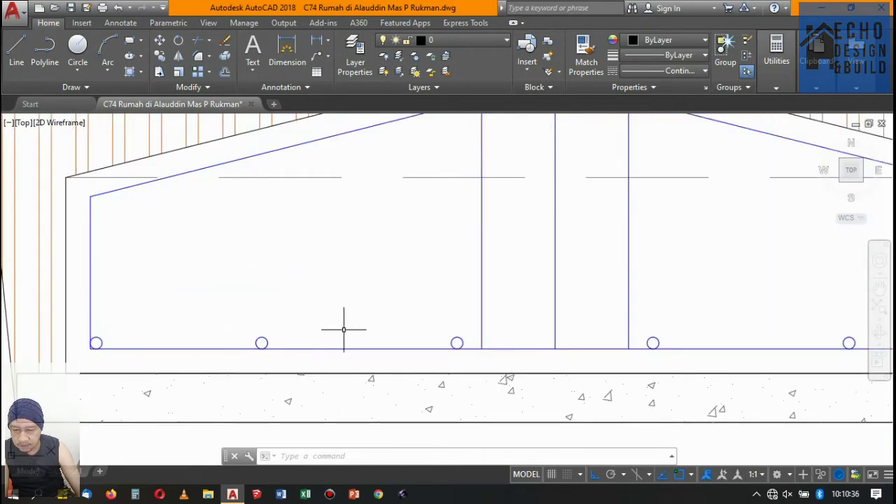
pyautogui.scroll(4, 378, 348)
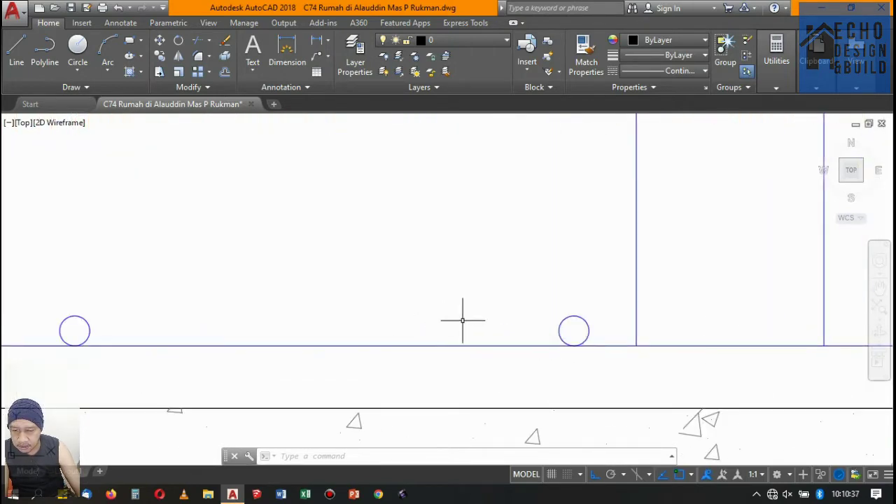
pyautogui.click(570, 320)
pyautogui.scroll(-2, 507, 309)
# Copy a bottom rebar circle up to sit beneath the sloped top bar.
pyautogui.click(483, 294)
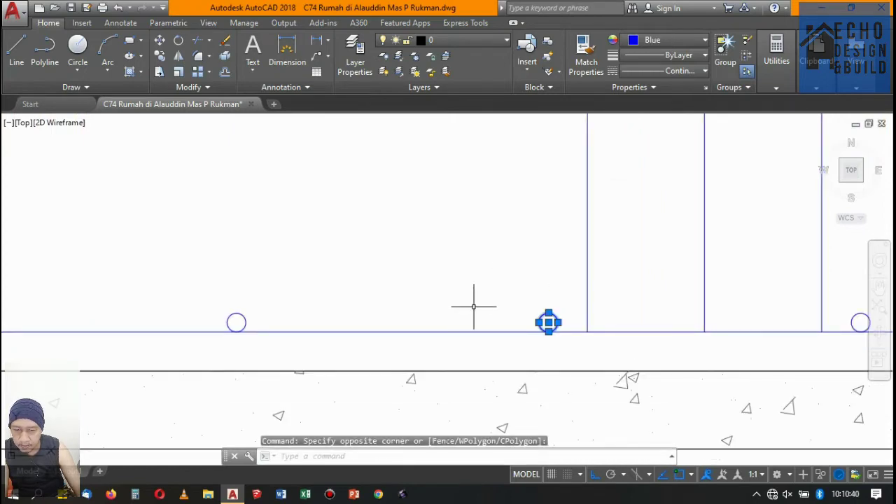
pyautogui.write('co')
pyautogui.press('Return')
pyautogui.scroll(-3, 500, 362)
pyautogui.scroll(3, 514, 394)
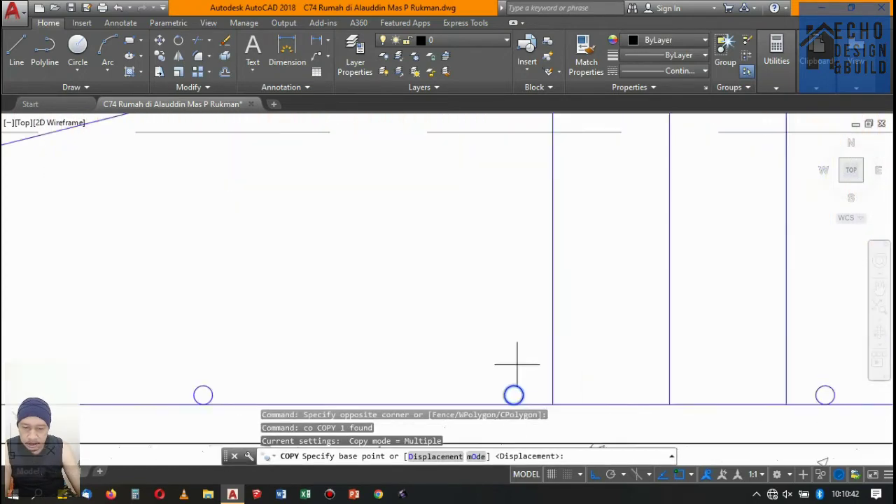
pyautogui.scroll(2, 512, 390)
pyautogui.scroll(-2, 522, 377)
pyautogui.scroll(1, 522, 377)
pyautogui.click(530, 377)
pyautogui.scroll(-1, 530, 378)
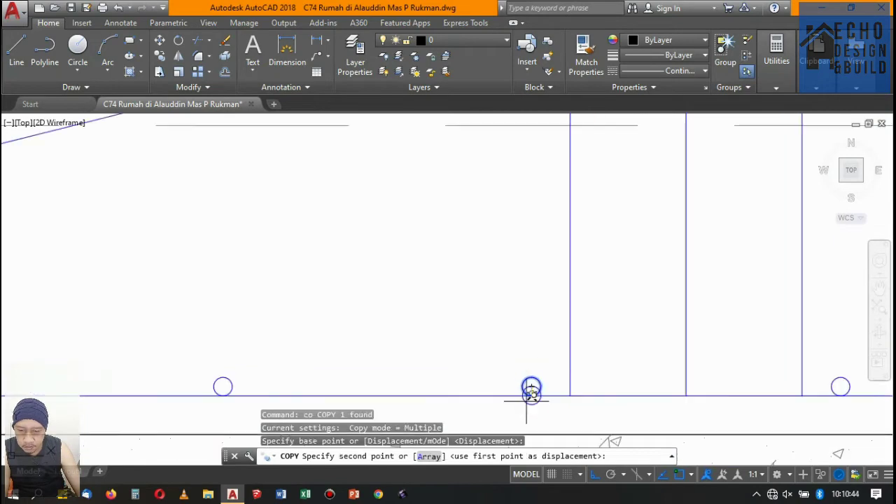
pyautogui.scroll(-2, 530, 382)
pyautogui.scroll(4, 528, 255)
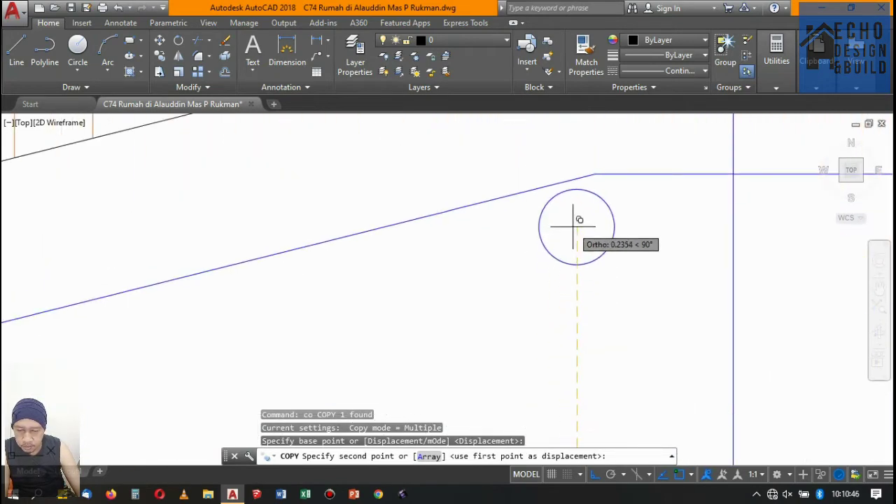
pyautogui.click(578, 214)
pyautogui.scroll(-3, 588, 204)
pyautogui.press('Return')
pyautogui.scroll(4, 465, 348)
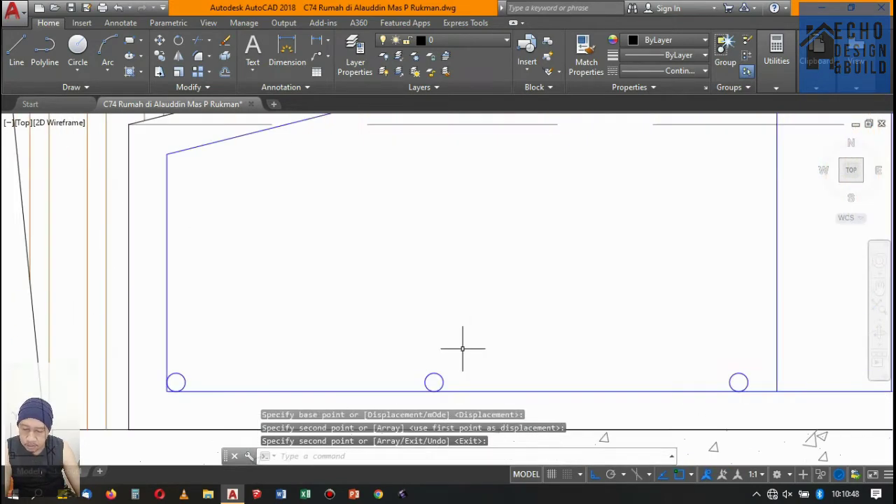
# Copy another bottom rebar circle to a second spot beneath the sloped top bar.
pyautogui.press('Return')
pyautogui.click(424, 371)
pyautogui.press('Return')
pyautogui.scroll(3, 442, 382)
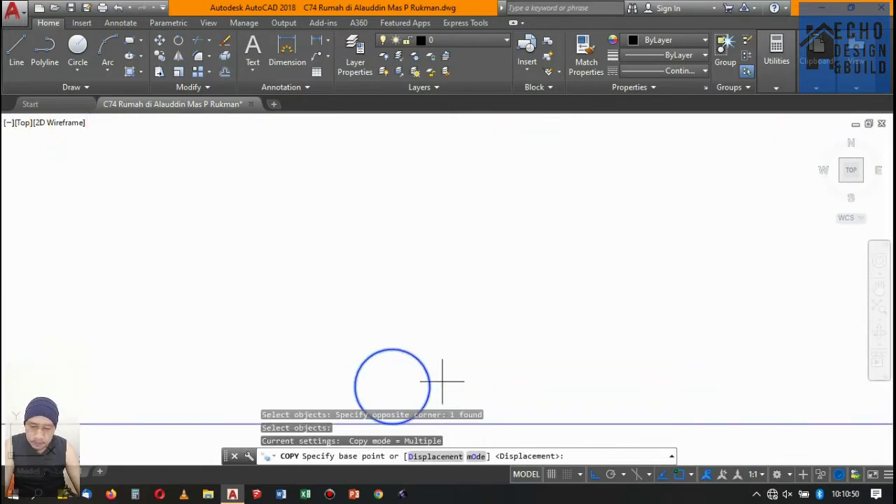
pyautogui.click(393, 387)
pyautogui.scroll(-3, 409, 380)
pyautogui.scroll(3, 411, 314)
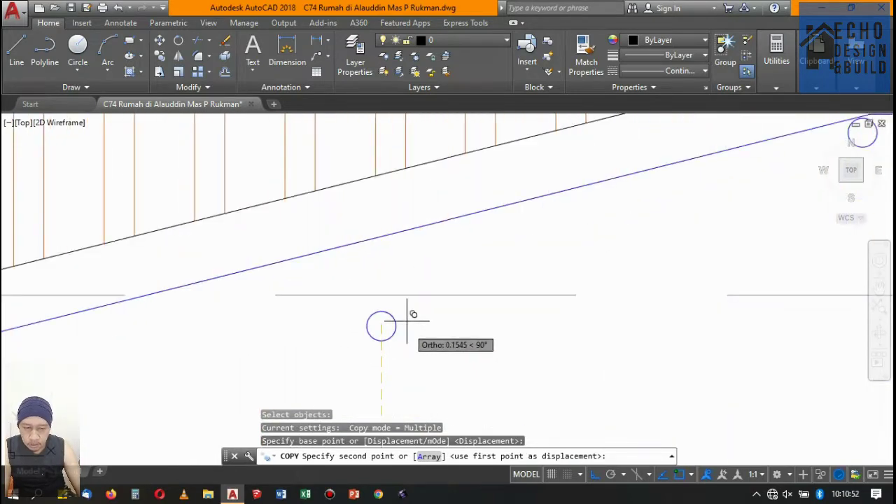
pyautogui.scroll(1, 364, 280)
pyautogui.scroll(2, 360, 240)
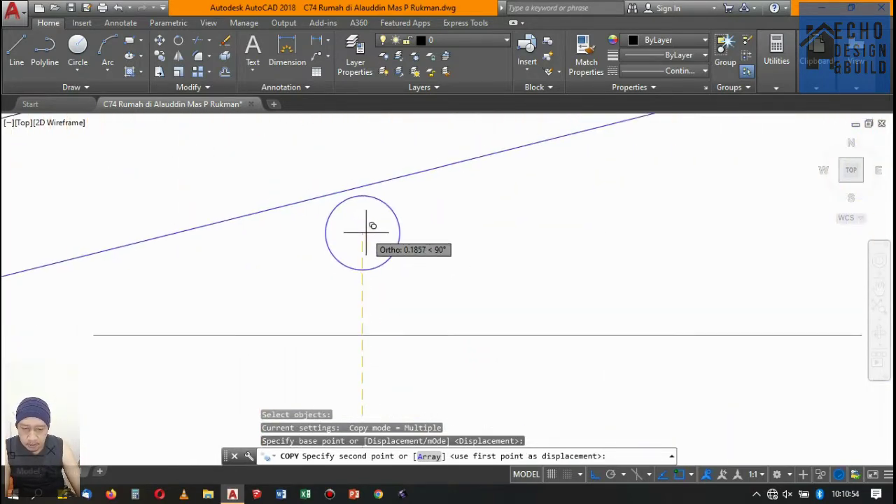
pyautogui.click(366, 230)
pyautogui.scroll(-3, 464, 203)
pyautogui.scroll(-1, 486, 234)
pyautogui.press('Return')
pyautogui.scroll(3, 397, 310)
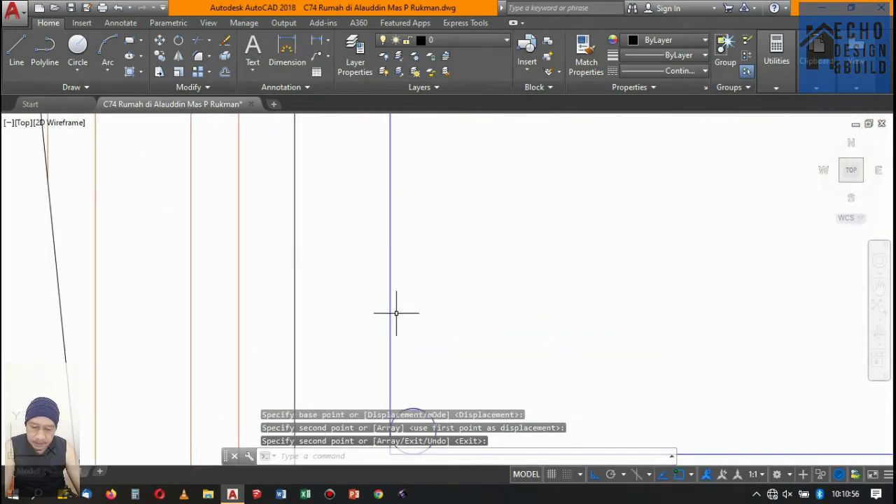
pyautogui.scroll(-2, 523, 249)
pyautogui.scroll(2, 518, 266)
# Move the lower-left circle to the upper-left corner, then undo that move.
pyautogui.click(483, 302)
pyautogui.click(473, 300)
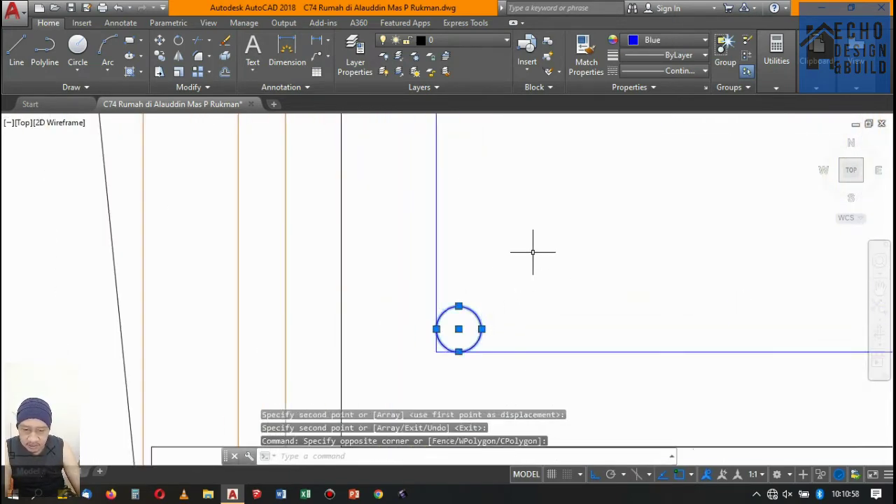
pyautogui.write('m')
pyautogui.press('Return')
pyautogui.click(551, 310)
pyautogui.scroll(-1, 546, 329)
pyautogui.scroll(-2, 565, 240)
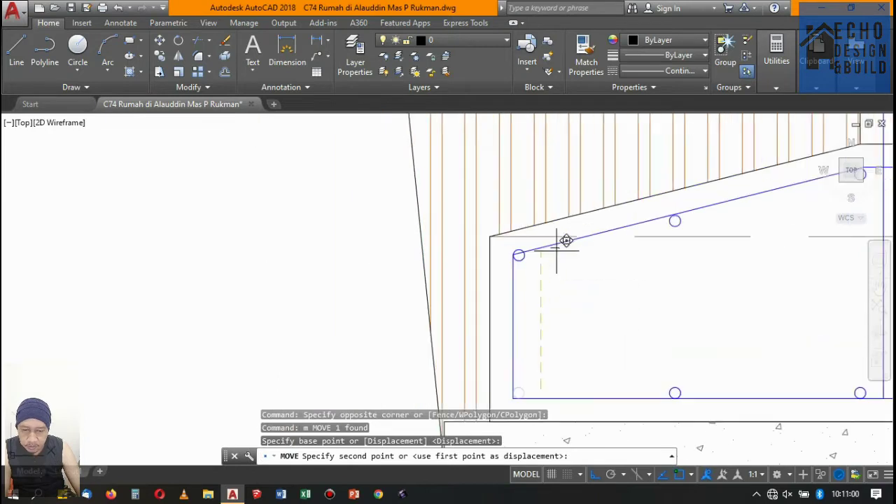
pyautogui.scroll(4, 548, 265)
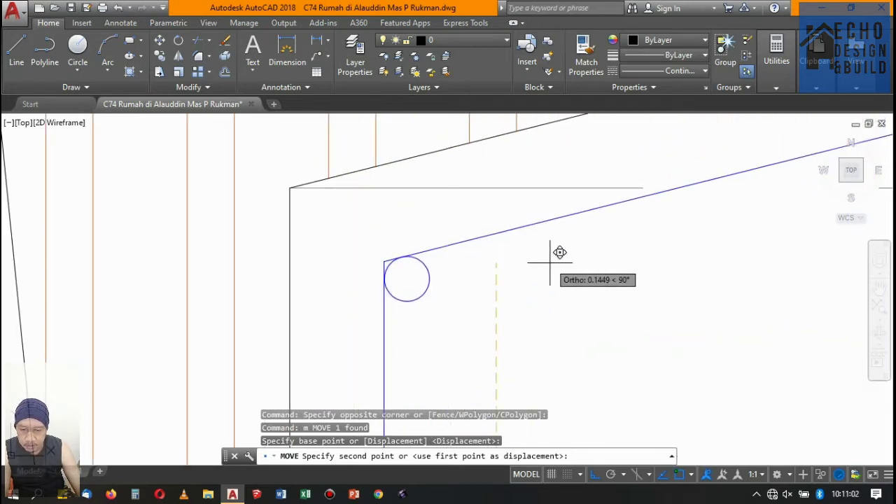
pyautogui.click(551, 265)
pyautogui.scroll(-3, 550, 265)
pyautogui.press('Return')
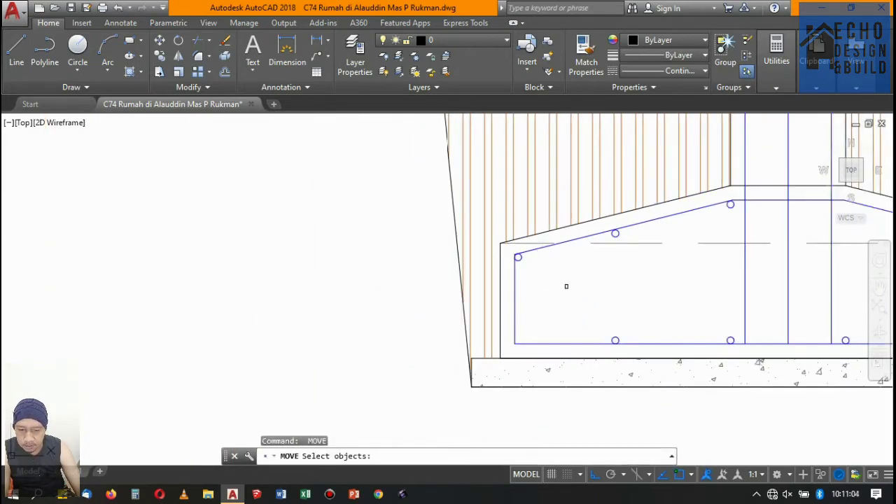
pyautogui.write('u')
pyautogui.press('Return')
pyautogui.press('Escape')
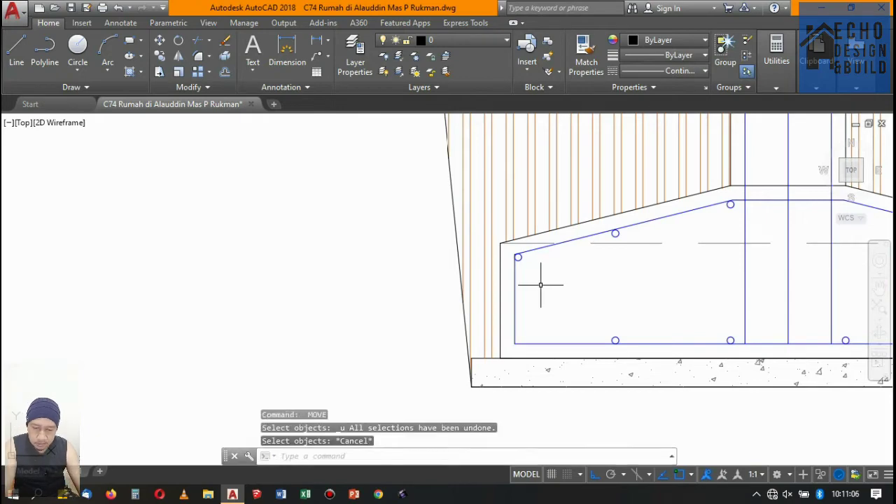
pyautogui.hotkey('ctrl', 'z')
pyautogui.hotkey('ctrl', 'z')
pyautogui.hotkey('ctrl', 'z')
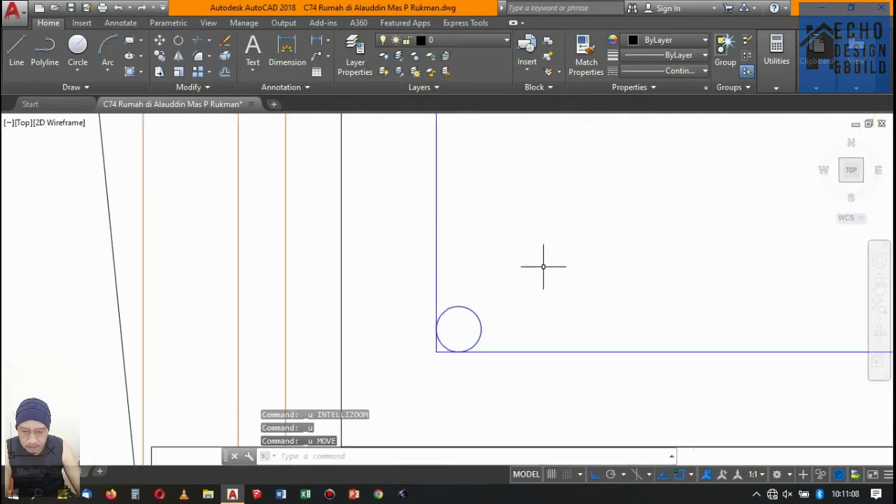
pyautogui.scroll(-3, 527, 289)
pyautogui.scroll(3, 510, 302)
pyautogui.scroll(-3, 568, 259)
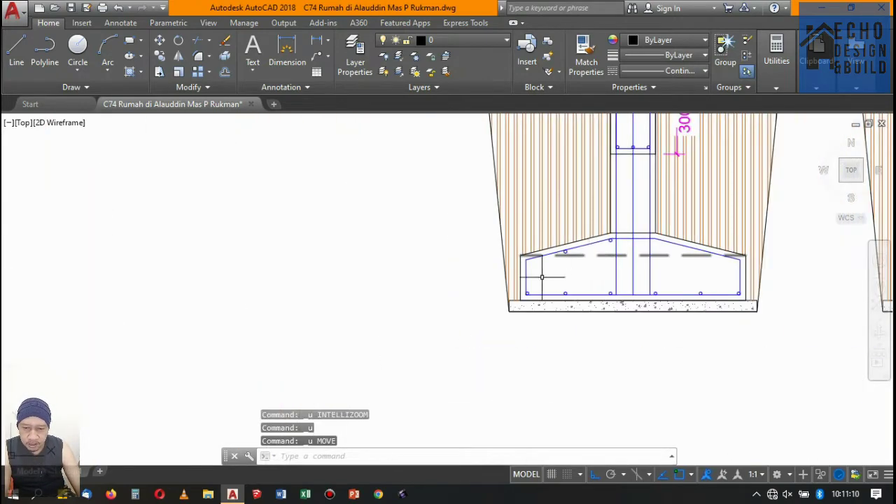
pyautogui.scroll(3, 543, 278)
pyautogui.scroll(4, 507, 318)
# Copy the bottom-left rebar circle to the top of the sloped bar.
pyautogui.click(529, 307)
pyautogui.click(533, 299)
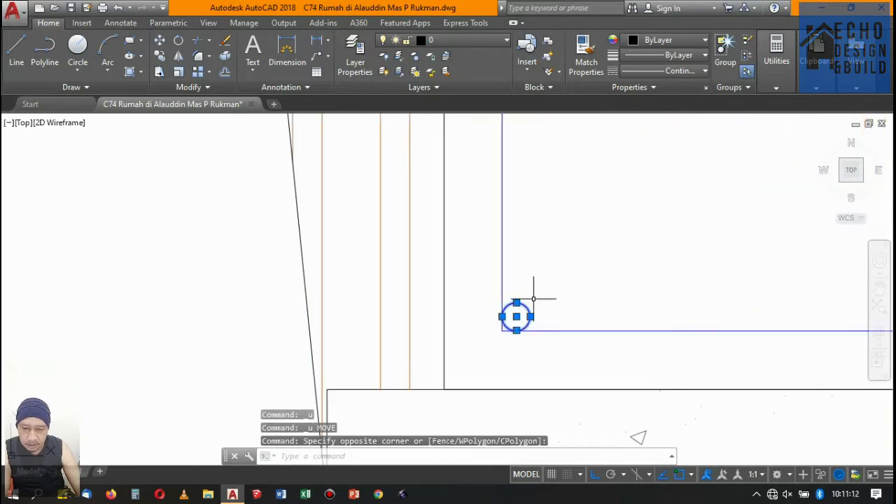
pyautogui.write('co')
pyautogui.press('Return')
pyautogui.click(532, 316)
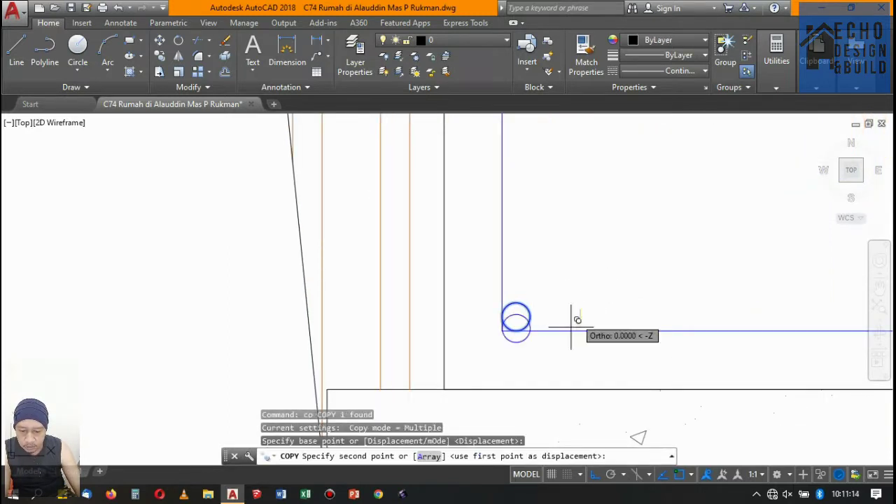
pyautogui.scroll(-5, 584, 301)
pyautogui.scroll(5, 574, 273)
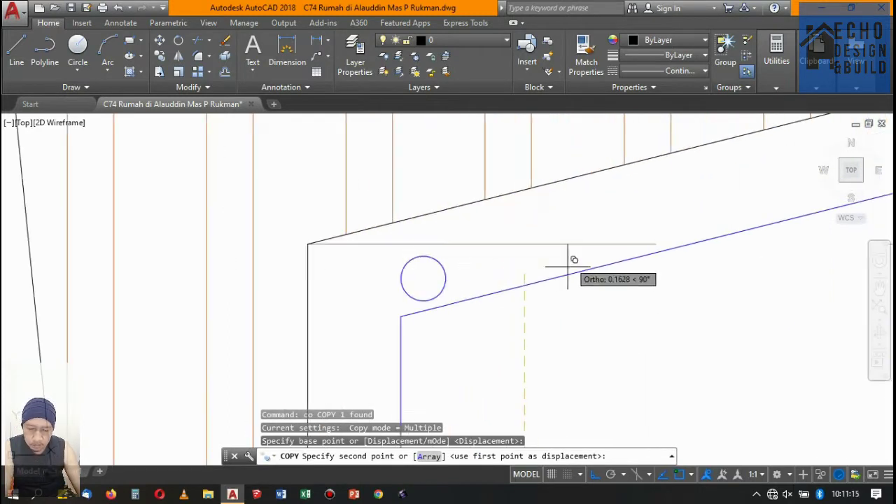
pyautogui.click(540, 315)
pyautogui.scroll(-5, 450, 278)
pyautogui.press('Return')
pyautogui.scroll(5, 570, 259)
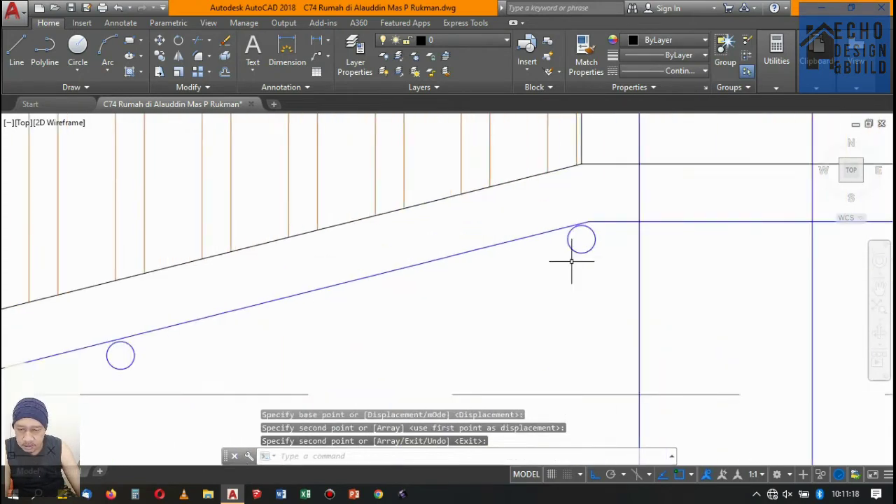
# Mirror the selected rebar circles about the footing's centre line, keeping the originals.
pyautogui.click(583, 250)
pyautogui.click(568, 233)
pyautogui.scroll(-2, 568, 235)
pyautogui.scroll(2, 426, 257)
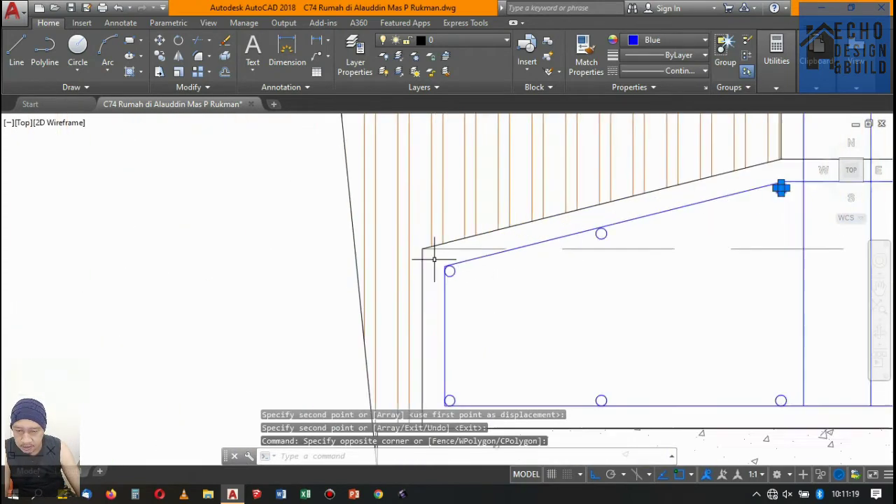
pyautogui.click(420, 210)
pyautogui.click(661, 286)
pyautogui.scroll(-5, 553, 263)
pyautogui.scroll(4, 587, 225)
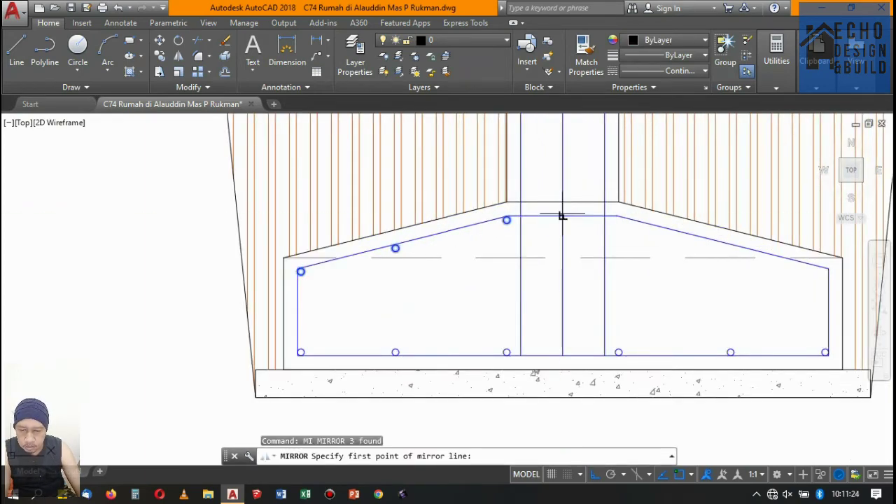
pyautogui.click(563, 216)
pyautogui.click(563, 355)
pyautogui.press('Return')
# Copy a bottom rebar circle to a new position along the bottom bar.
pyautogui.scroll(-5, 560, 340)
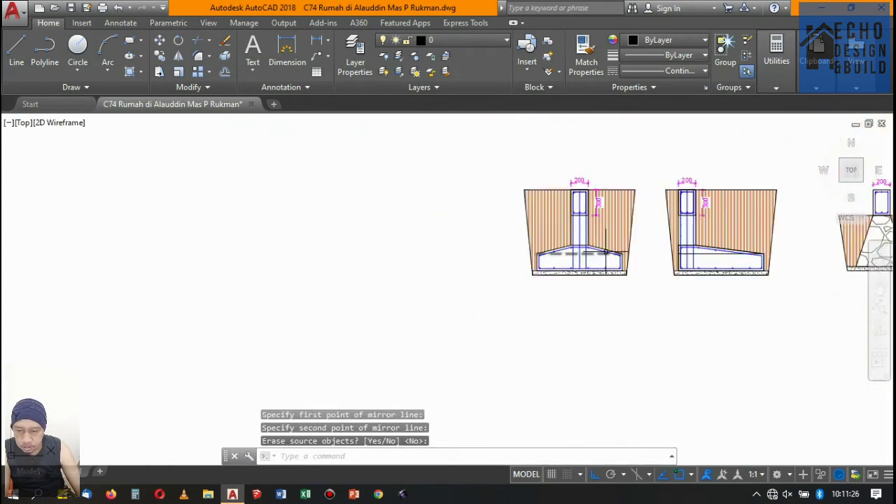
pyautogui.scroll(3, 600, 250)
pyautogui.scroll(-2, 529, 200)
pyautogui.scroll(-2, 532, 210)
pyautogui.scroll(4, 600, 250)
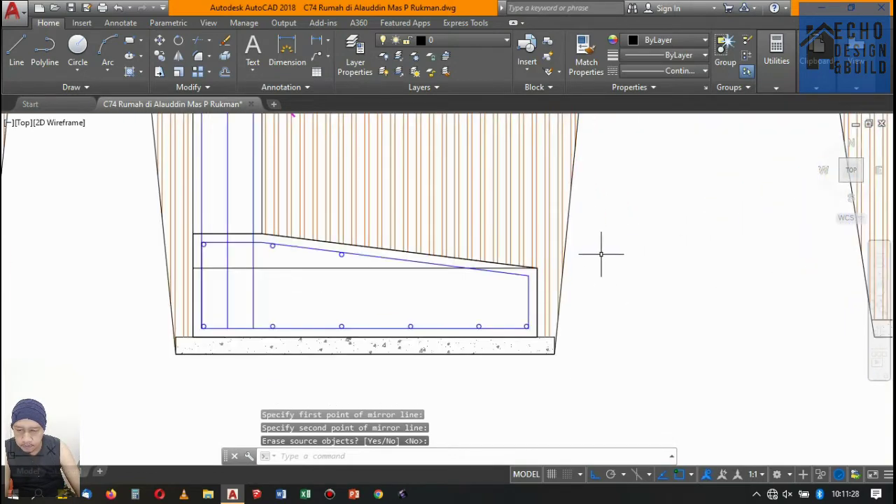
pyautogui.scroll(2, 416, 256)
pyautogui.scroll(-1, 413, 267)
pyautogui.scroll(3, 413, 267)
pyautogui.scroll(2, 357, 364)
pyautogui.click(356, 364)
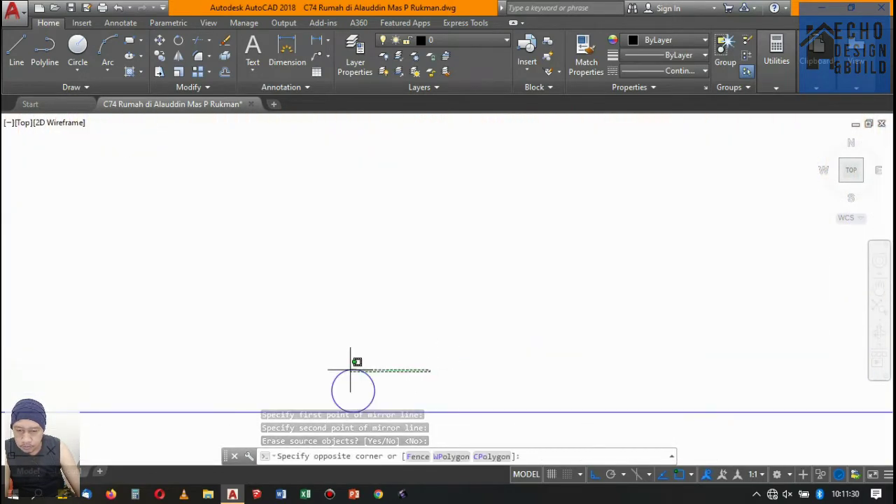
pyautogui.click(480, 301)
pyautogui.scroll(-2, 481, 301)
pyautogui.scroll(-1, 468, 312)
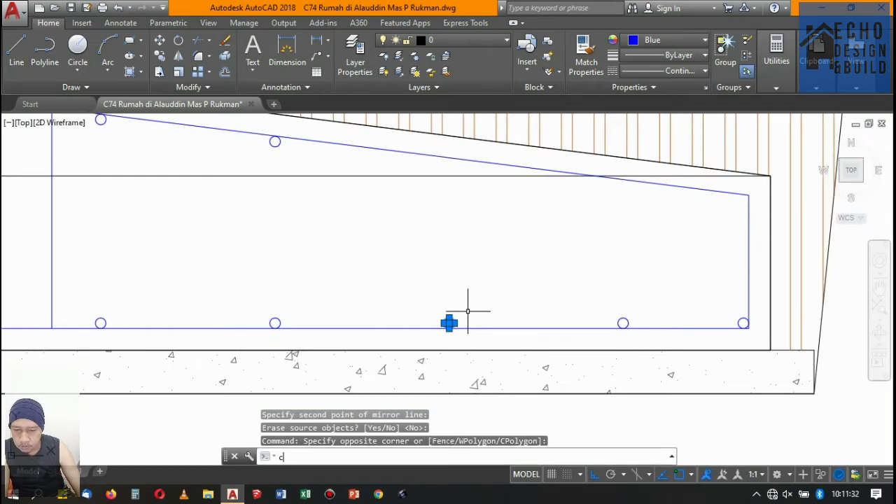
pyautogui.write('o')
pyautogui.press('Return')
pyautogui.click(449, 322)
pyautogui.scroll(3, 462, 165)
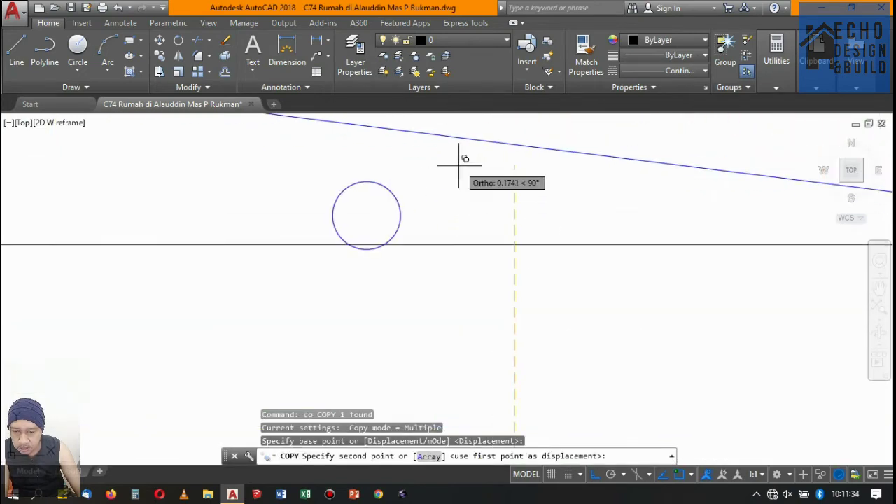
pyautogui.click(513, 126)
pyautogui.scroll(-3, 513, 126)
pyautogui.press('Return')
pyautogui.scroll(3, 566, 290)
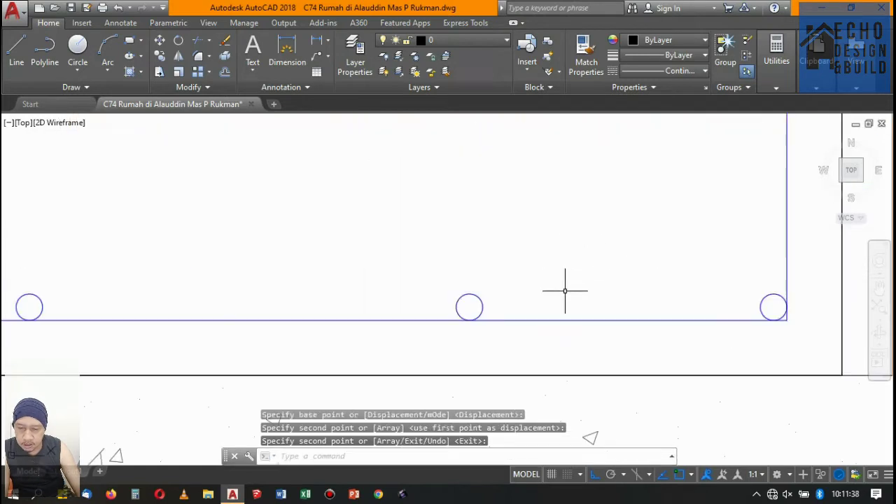
pyautogui.scroll(2, 509, 302)
# Copy the middle rebar circle up to sit under the sloped bar.
pyautogui.click(490, 306)
pyautogui.click(414, 269)
pyautogui.write('co')
pyautogui.press('Return')
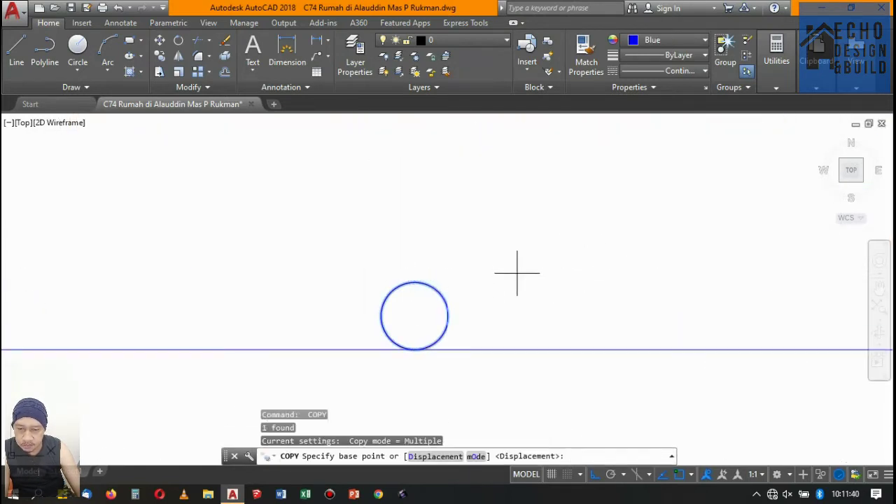
pyautogui.click(482, 324)
pyautogui.scroll(-3, 476, 350)
pyautogui.scroll(3, 490, 256)
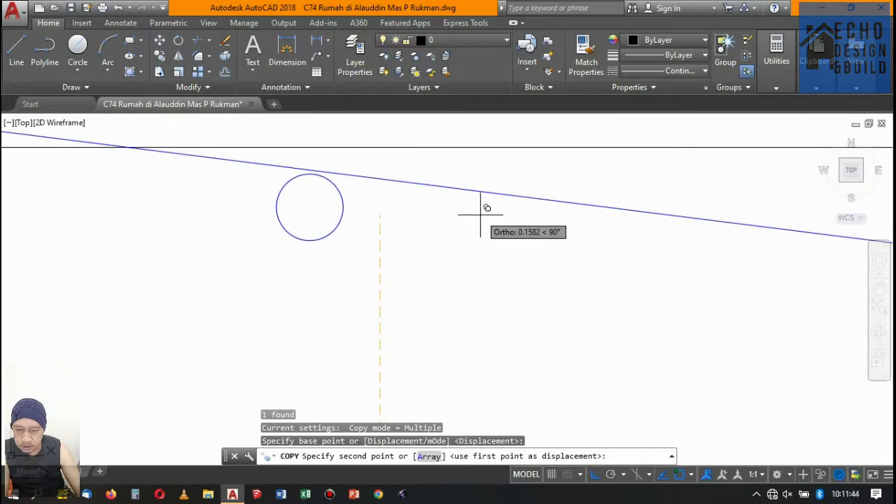
pyautogui.click(482, 208)
pyautogui.scroll(-5, 482, 206)
pyautogui.press('Return')
pyautogui.scroll(3, 495, 272)
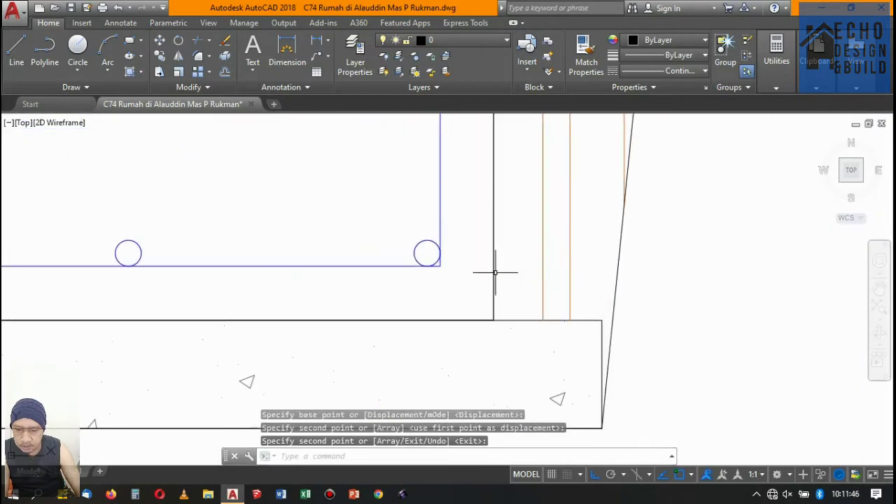
# Copy the circle at the bottom bar's right end up to the top right corner.
pyautogui.press('Return')
pyautogui.click(396, 236)
pyautogui.press('Return')
pyautogui.click(390, 238)
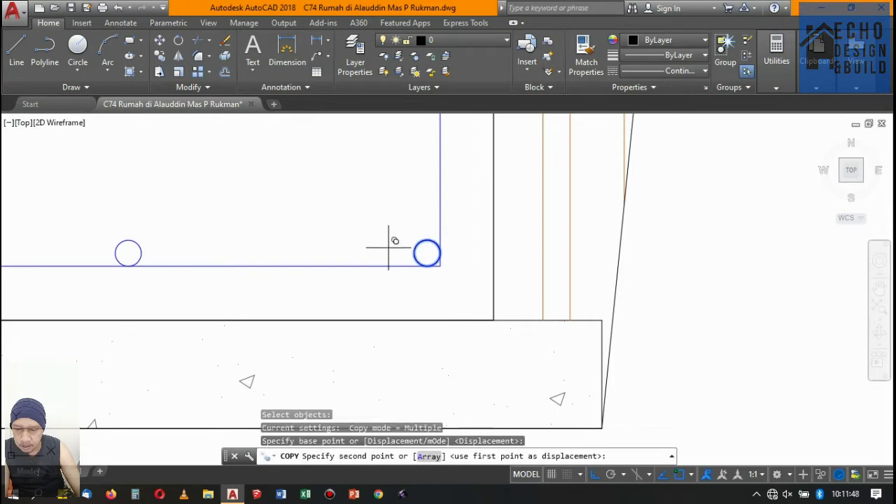
pyautogui.scroll(-3, 382, 247)
pyautogui.scroll(3, 381, 184)
pyautogui.scroll(-3, 381, 184)
pyautogui.scroll(3, 383, 247)
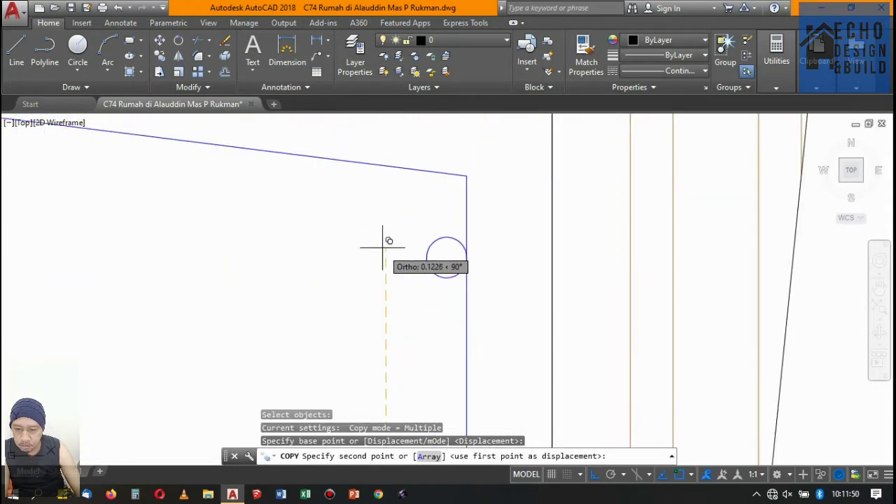
pyautogui.click(396, 186)
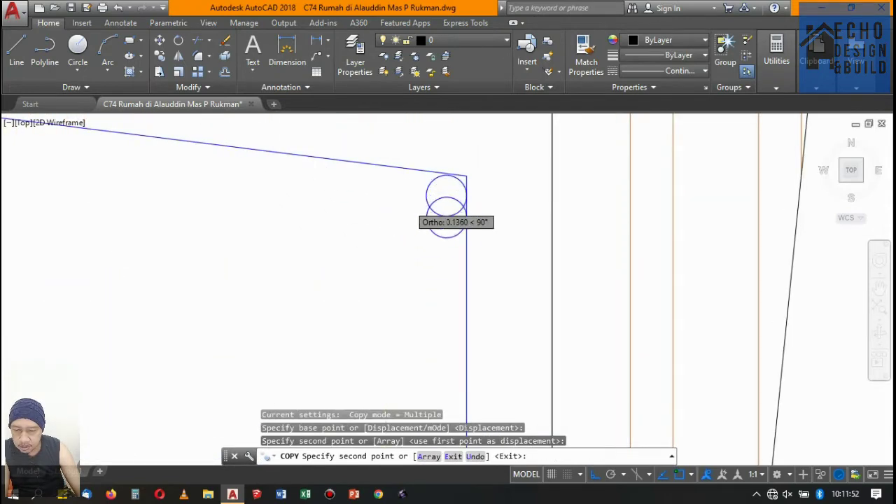
pyautogui.press('Return')
pyautogui.scroll(-5, 438, 259)
pyautogui.scroll(-3, 434, 260)
pyautogui.scroll(3, 352, 271)
# Copy the FP-01 corner column rectangle, from its corner, onto the left footing's column section.
pyautogui.scroll(-2, 470, 224)
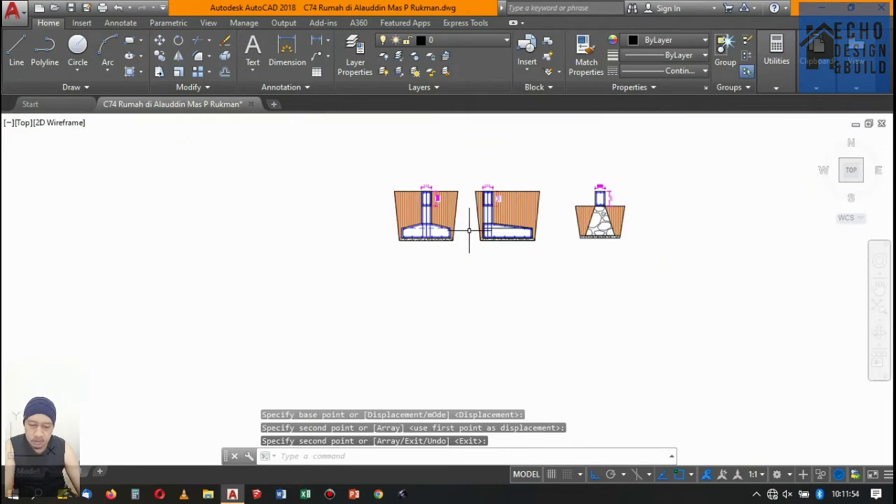
pyautogui.scroll(4, 465, 225)
pyautogui.scroll(-8, 486, 220)
pyautogui.scroll(-3, 479, 277)
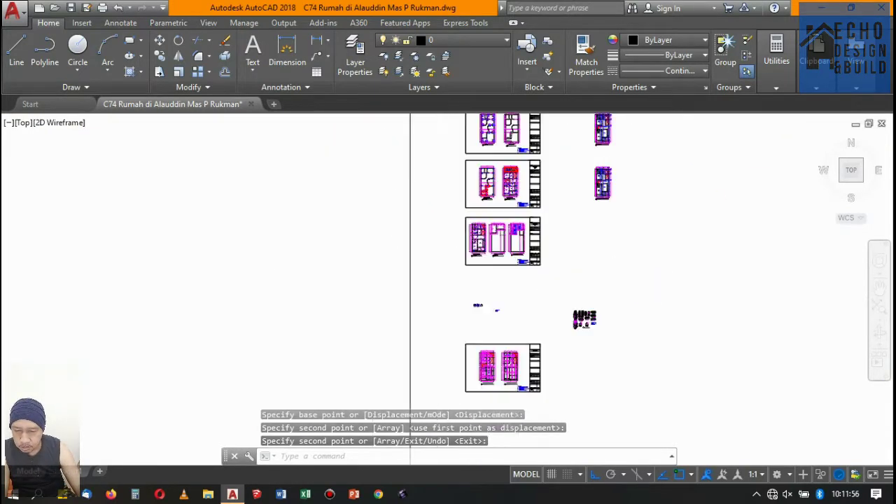
pyautogui.scroll(8, 460, 226)
pyautogui.scroll(-5, 454, 314)
pyautogui.scroll(-4, 488, 211)
pyautogui.scroll(6, 456, 310)
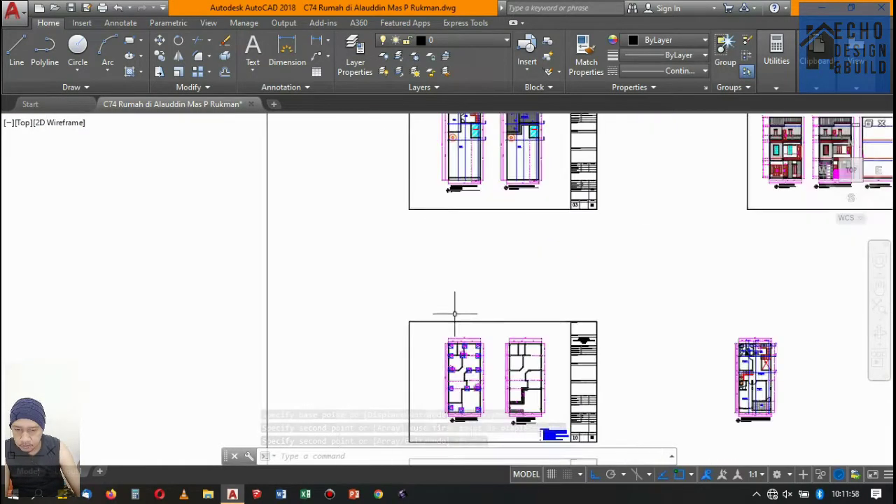
pyautogui.scroll(3, 448, 280)
pyautogui.scroll(4, 443, 223)
pyautogui.scroll(-4, 442, 223)
pyautogui.scroll(2, 443, 223)
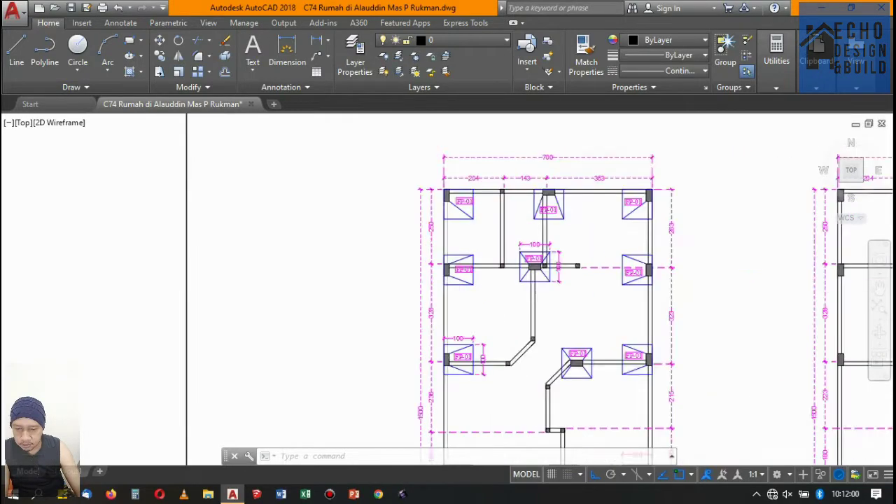
pyautogui.scroll(2, 452, 231)
pyautogui.scroll(-5, 459, 252)
pyautogui.scroll(-3, 471, 302)
pyautogui.scroll(4, 471, 302)
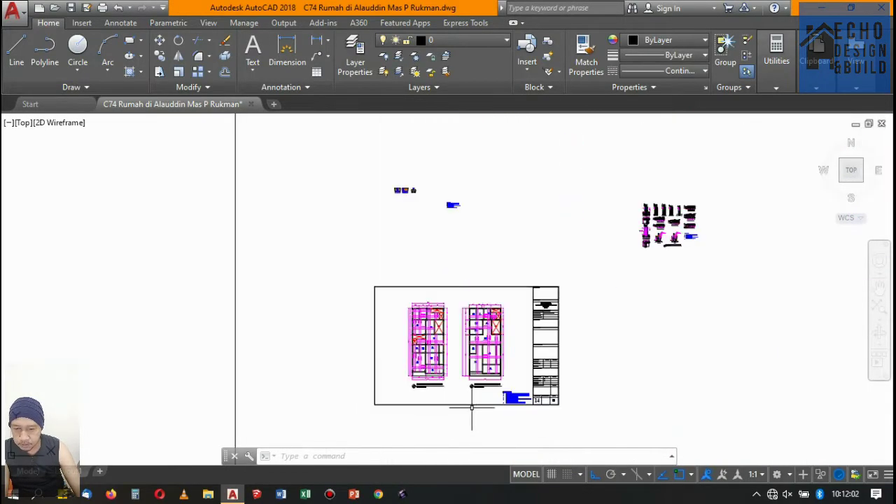
pyautogui.scroll(4, 472, 410)
pyautogui.scroll(4, 442, 200)
pyautogui.scroll(-2, 451, 260)
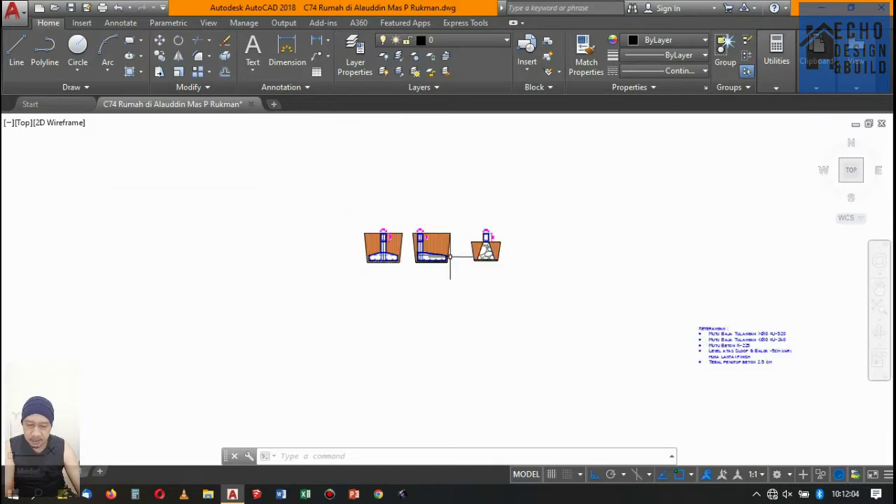
pyautogui.scroll(4, 376, 240)
pyautogui.scroll(3, 376, 241)
pyautogui.scroll(-8, 381, 312)
pyautogui.scroll(-2, 381, 312)
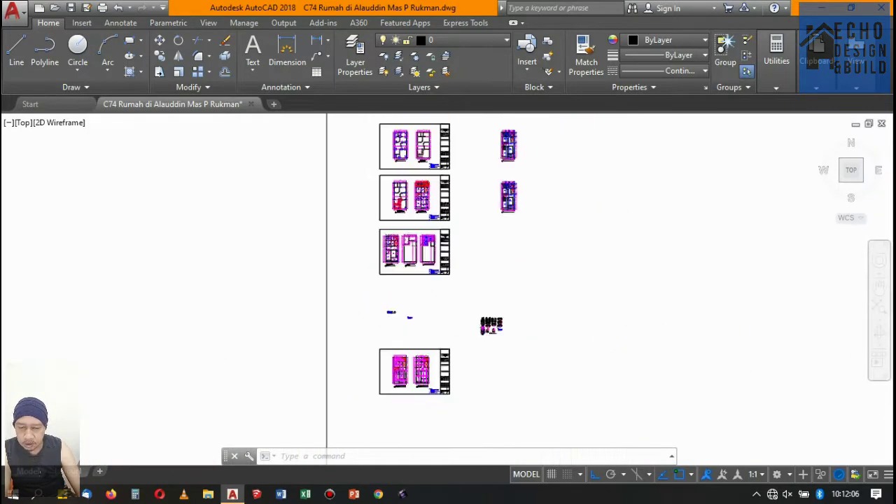
pyautogui.scroll(-2, 384, 309)
pyautogui.scroll(5, 390, 304)
pyautogui.scroll(4, 396, 294)
pyautogui.scroll(4, 396, 294)
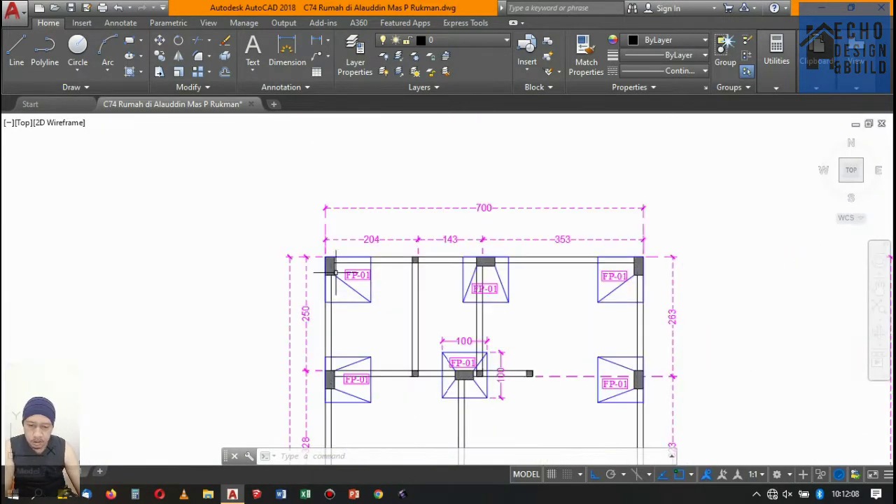
pyautogui.scroll(4, 317, 273)
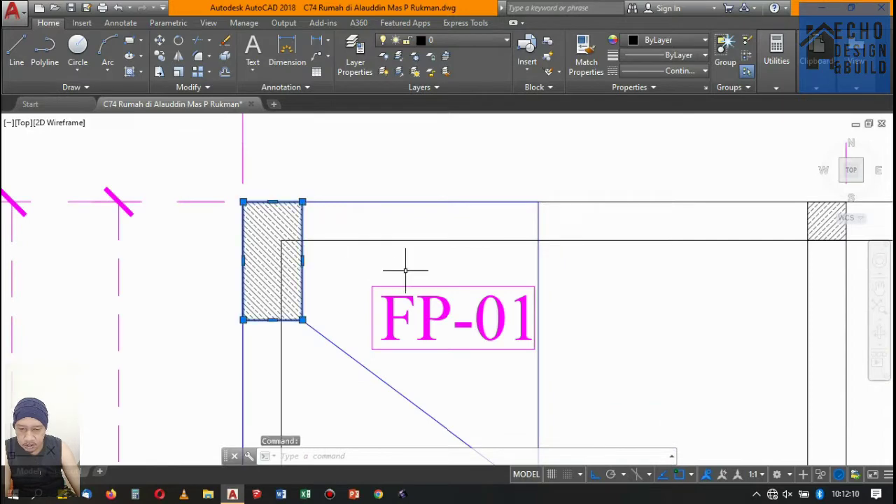
pyautogui.write('co')
pyautogui.press('Return')
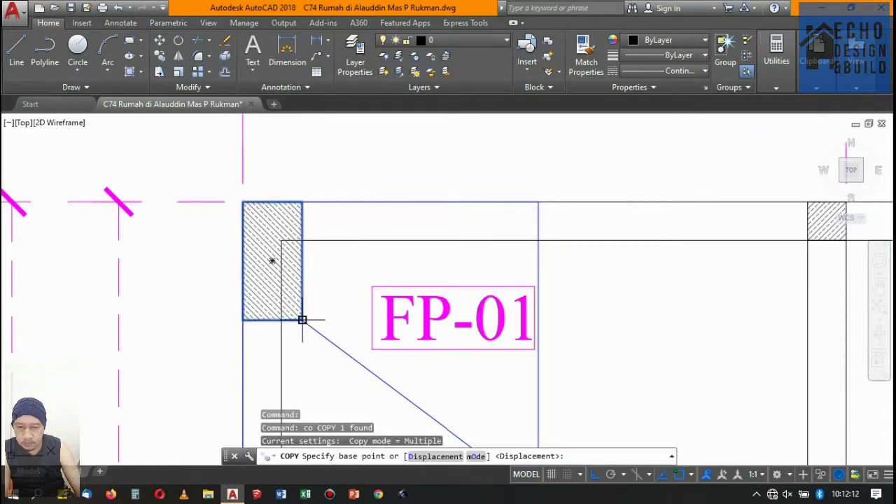
pyautogui.click(302, 320)
pyautogui.scroll(-5, 320, 260)
pyautogui.scroll(-3, 450, 280)
pyautogui.scroll(2, 452, 398)
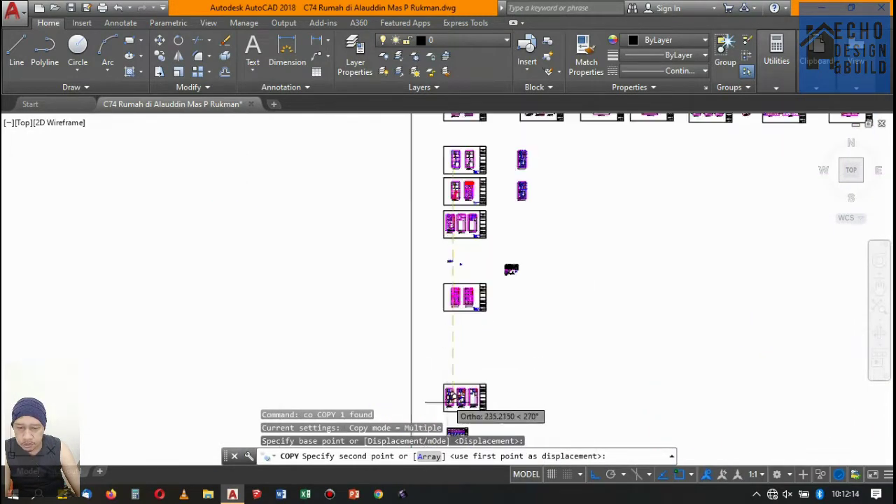
pyautogui.scroll(4, 451, 398)
pyautogui.scroll(-4, 462, 207)
pyautogui.scroll(3, 408, 216)
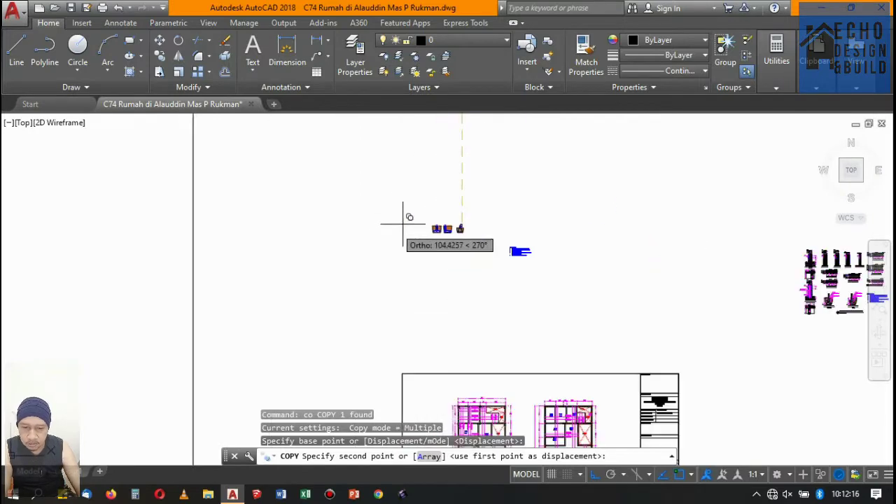
pyautogui.scroll(3, 464, 210)
pyautogui.scroll(2, 469, 297)
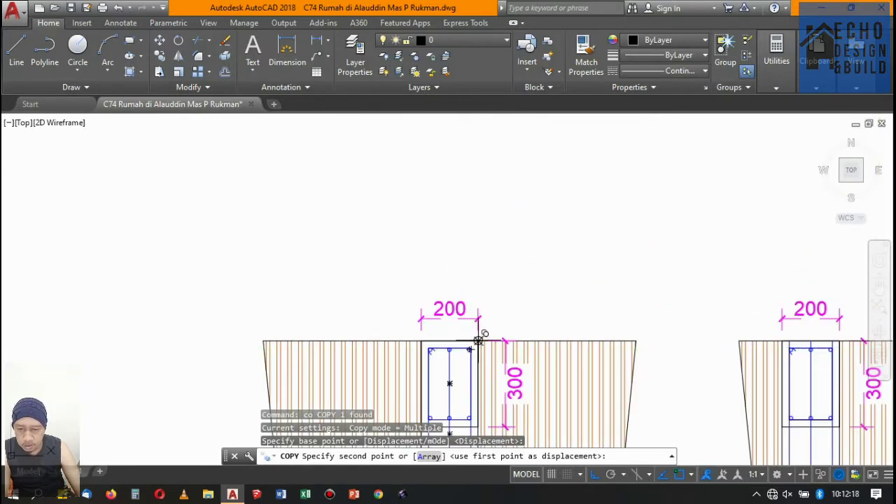
pyautogui.click(497, 254)
pyautogui.press('Return')
# Move the copied column rectangle to sit above the first footing.
pyautogui.click(545, 249)
pyautogui.click(426, 237)
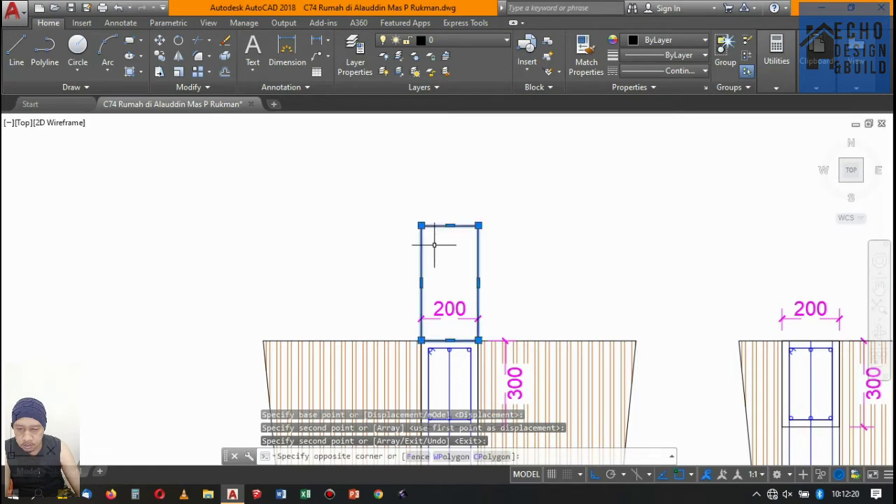
pyautogui.write('m')
pyautogui.press('Return')
pyautogui.click(597, 250)
pyautogui.scroll(-5, 597, 250)
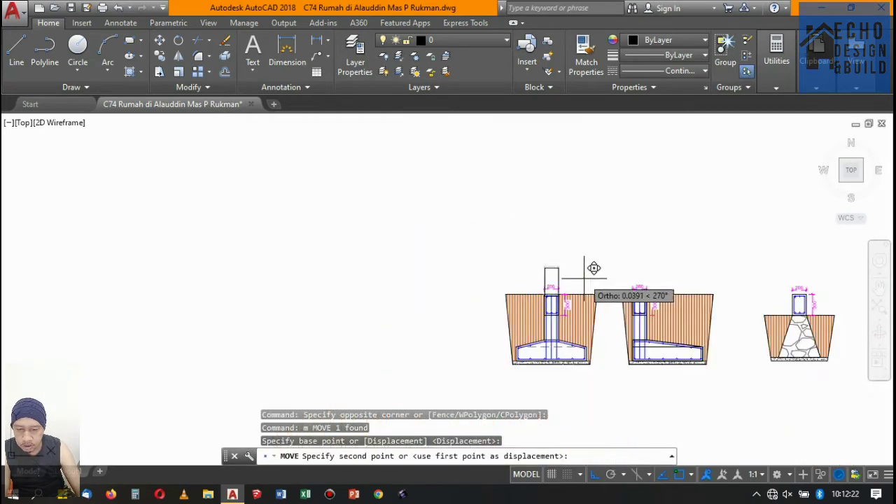
pyautogui.scroll(3, 569, 249)
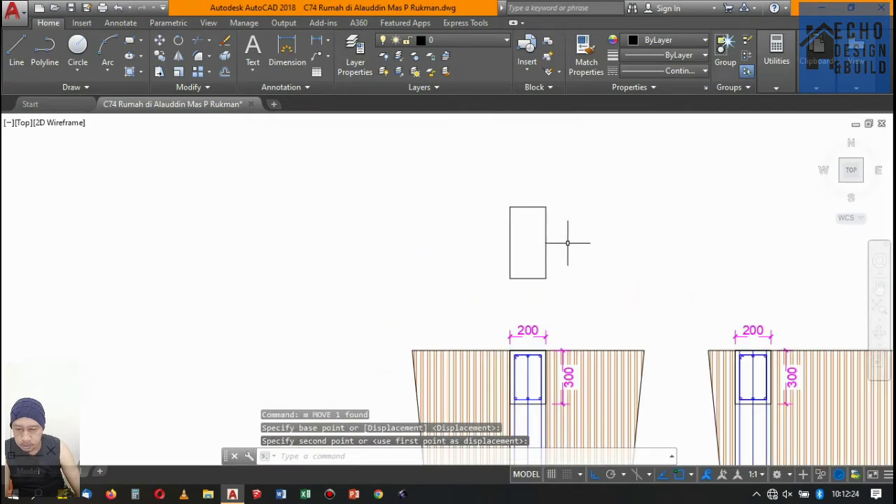
pyautogui.click(570, 240)
# Offset the new column rectangle inward by the existing stirrup's cover distance.
pyautogui.write('o')
pyautogui.press('Return')
pyautogui.scroll(4, 544, 384)
pyautogui.scroll(2, 544, 385)
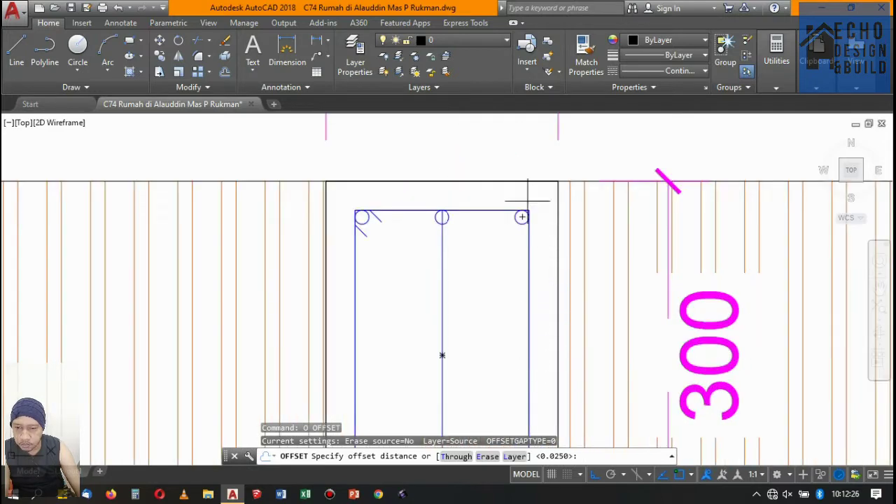
pyautogui.scroll(3, 539, 226)
pyautogui.click(532, 227)
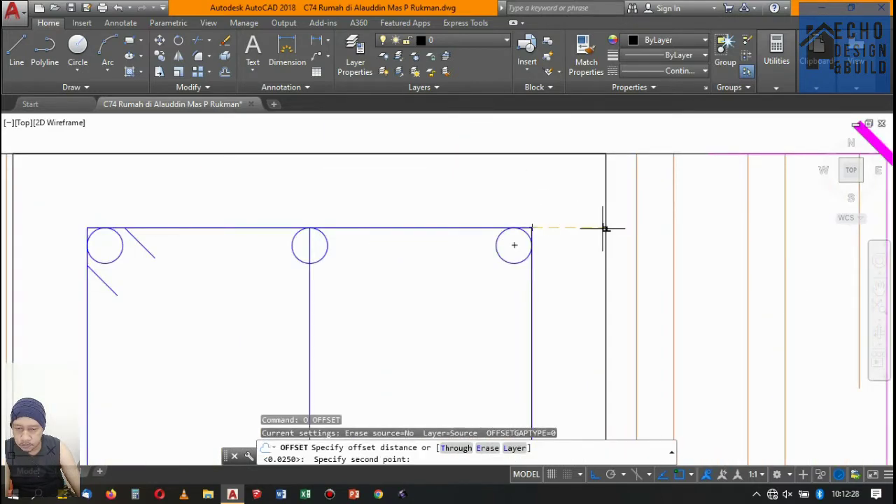
pyautogui.click(605, 227)
pyautogui.scroll(-5, 570, 196)
pyautogui.scroll(1, 570, 197)
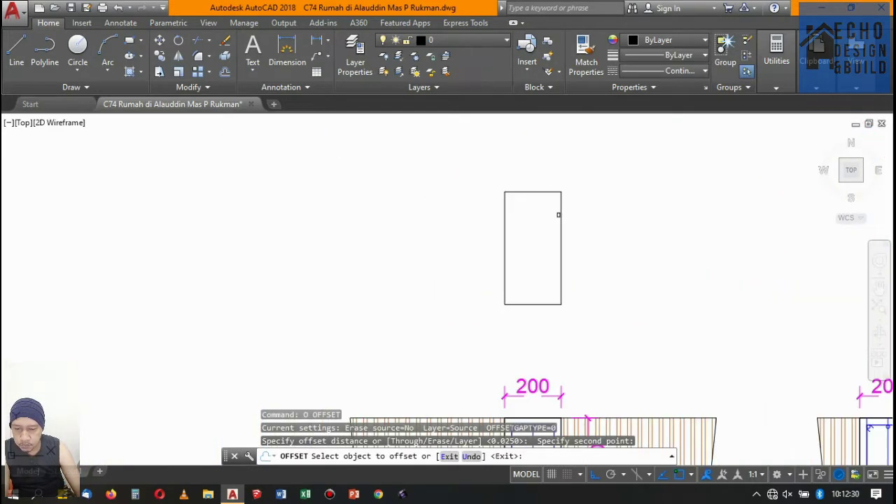
pyautogui.click(562, 212)
pyautogui.click(535, 246)
pyautogui.scroll(-5, 563, 205)
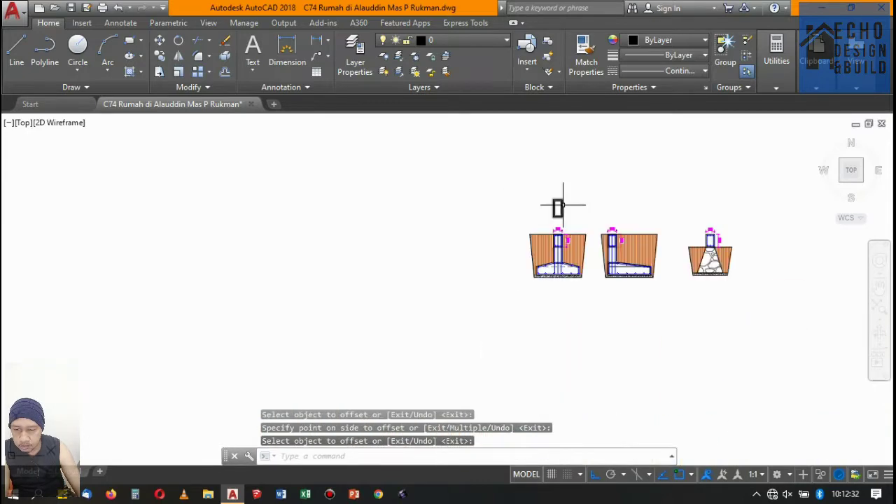
# Match the inner outline's properties to the blue stirrup outline.
pyautogui.write('a')
pyautogui.press('Return')
pyautogui.scroll(5, 557, 224)
pyautogui.scroll(5, 540, 242)
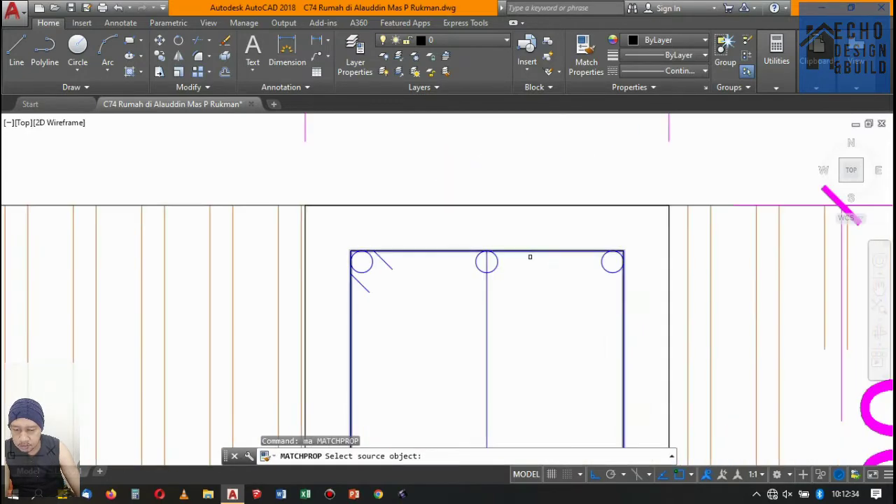
pyautogui.scroll(4, 532, 249)
pyautogui.click(530, 250)
pyautogui.scroll(-5, 530, 250)
pyautogui.scroll(-3, 536, 260)
pyautogui.scroll(3, 518, 264)
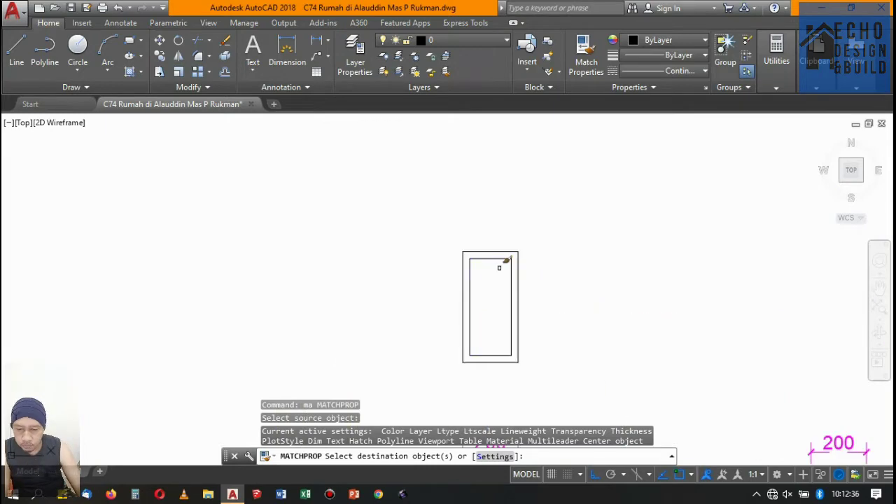
pyautogui.click(504, 252)
pyautogui.scroll(-4, 508, 259)
pyautogui.scroll(4, 511, 270)
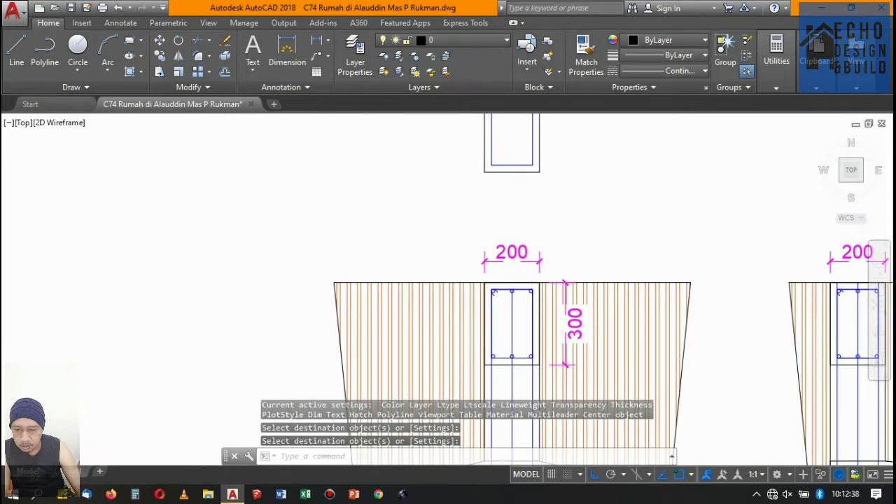
pyautogui.scroll(3, 505, 280)
pyautogui.scroll(-3, 505, 280)
pyautogui.scroll(5, 420, 266)
pyautogui.press('Return')
# Select the existing corner bar, its hook lines and the lower bar circle.
pyautogui.click(451, 305)
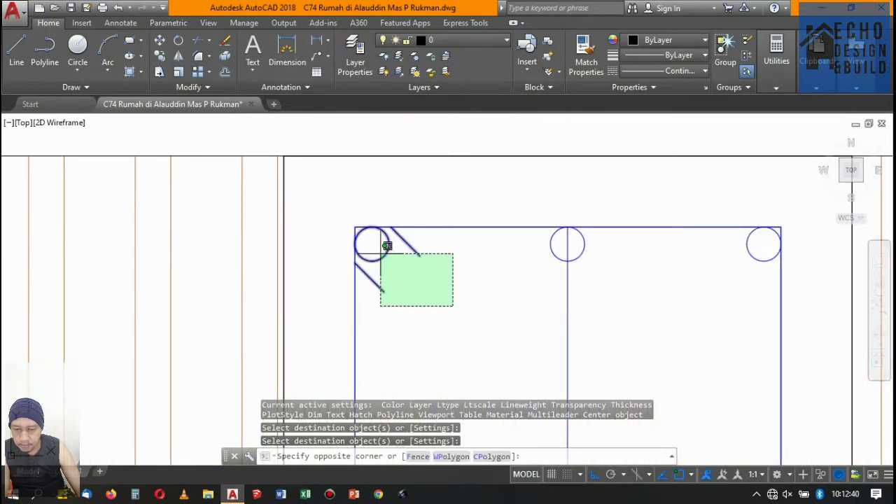
pyautogui.click(348, 219)
pyautogui.scroll(-4, 404, 241)
pyautogui.scroll(4, 464, 326)
pyautogui.click(444, 329)
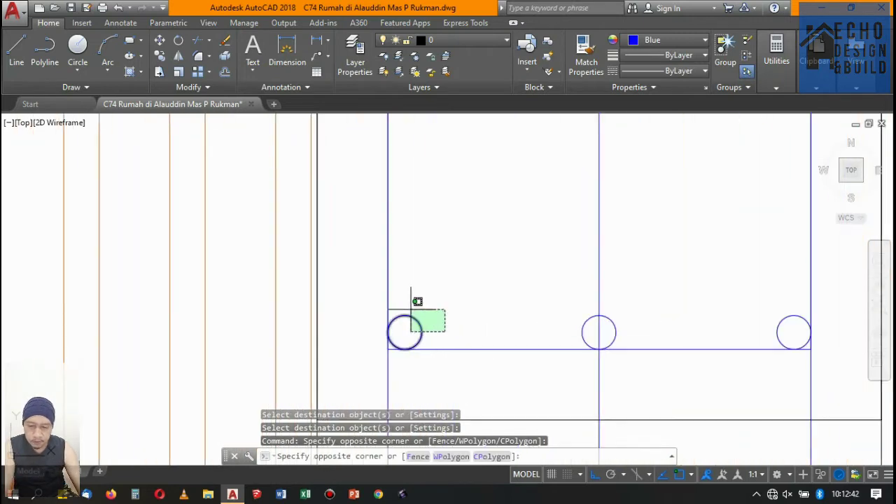
pyautogui.click(413, 301)
pyautogui.scroll(-3, 413, 301)
pyautogui.scroll(-2, 463, 328)
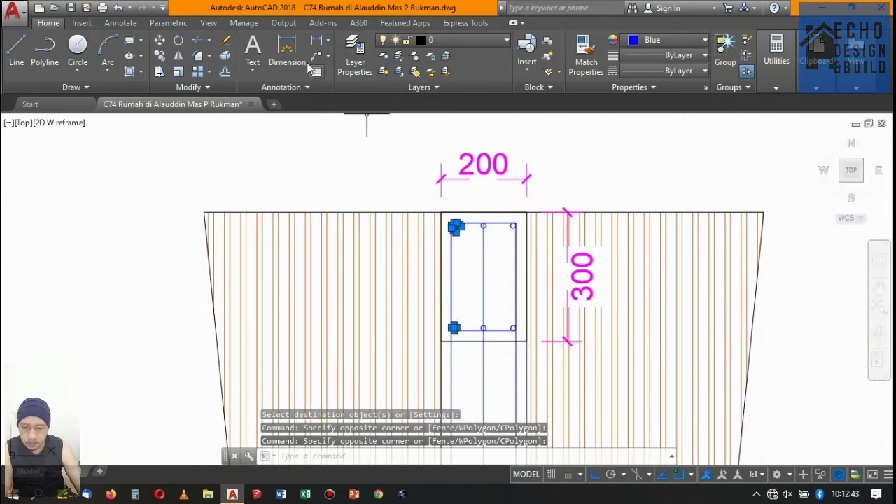
pyautogui.click(159, 57)
pyautogui.scroll(3, 442, 234)
pyautogui.scroll(3, 455, 211)
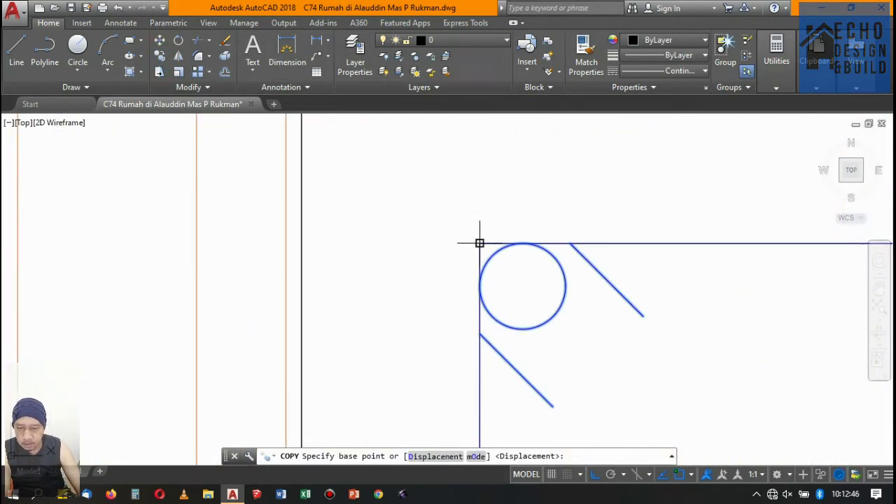
# Copy the corner bar and hooks into the new column's top-left stirrup corner.
pyautogui.click(480, 243)
pyautogui.scroll(-3, 520, 370)
pyautogui.scroll(-3, 484, 310)
pyautogui.scroll(3, 460, 256)
pyautogui.scroll(2, 424, 204)
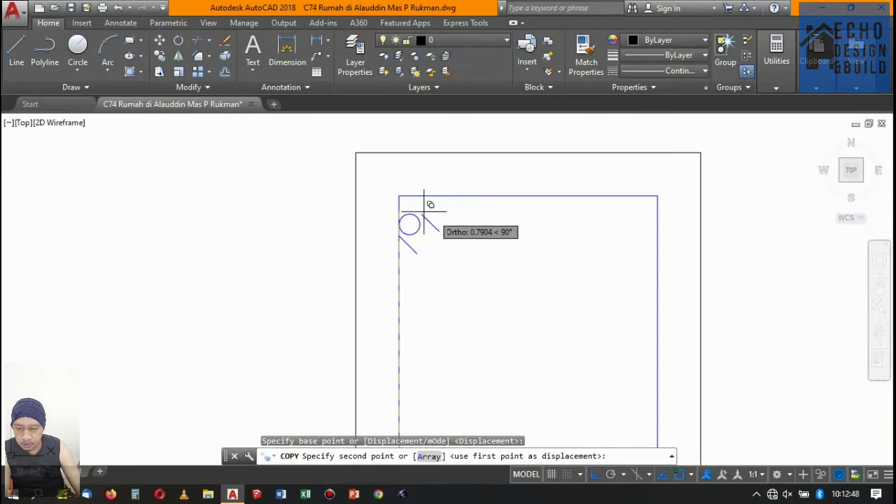
pyautogui.click(399, 195)
pyautogui.scroll(-3, 522, 231)
pyautogui.press('Return')
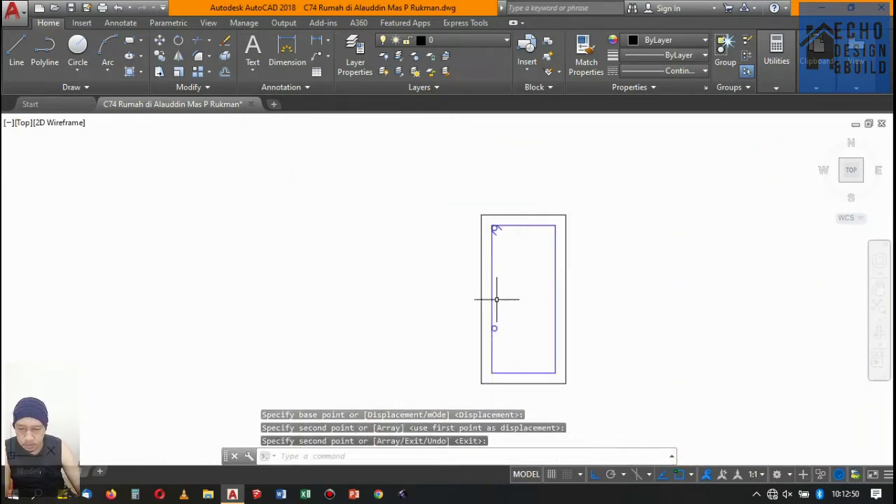
pyautogui.scroll(3, 503, 368)
# Move the copied lower bar circle to midway along the left side.
pyautogui.moveTo(506, 371); pyautogui.dragTo(488, 330)
pyautogui.write('m')
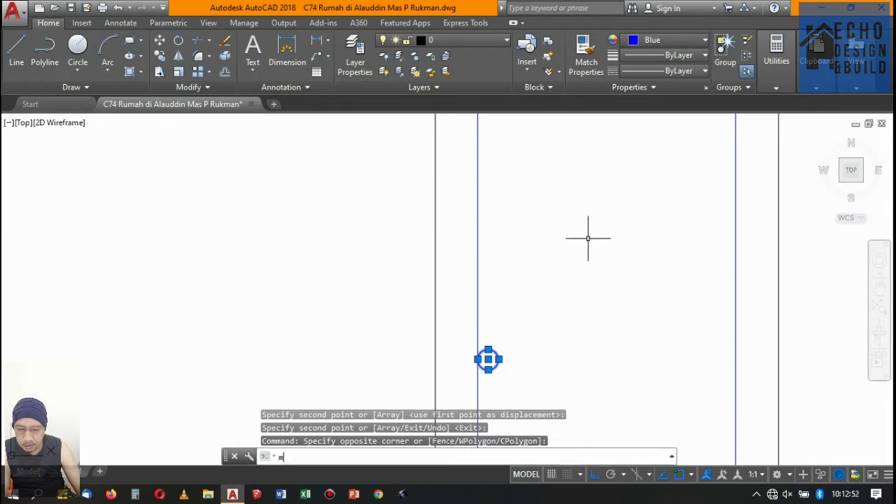
pyautogui.press('Return')
pyautogui.click(478, 360)
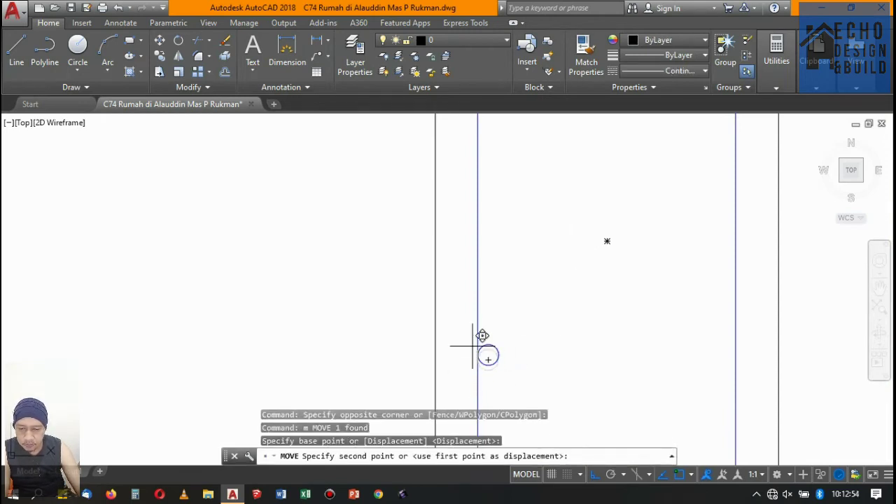
pyautogui.click(479, 229)
pyautogui.scroll(-3, 481, 256)
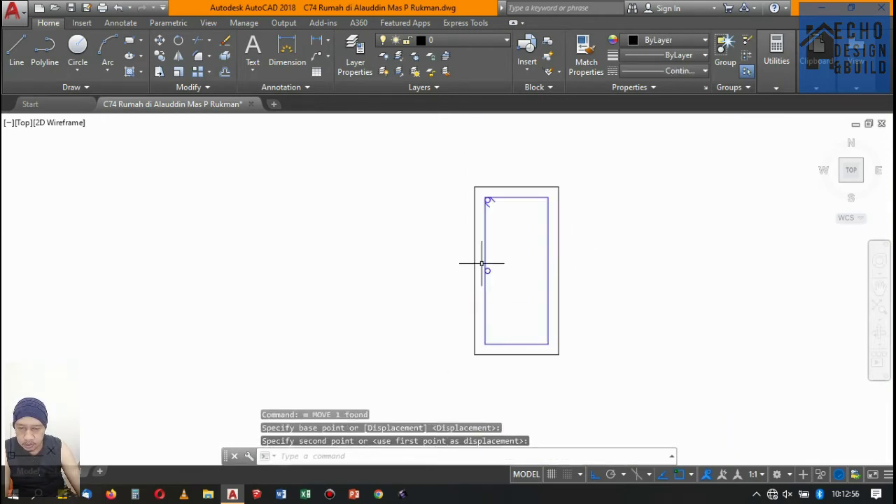
pyautogui.scroll(2, 444, 184)
pyautogui.scroll(3, 494, 204)
# Mirror the top-left corner bar about a horizontal axis through the left side's midpoint.
pyautogui.click(499, 226)
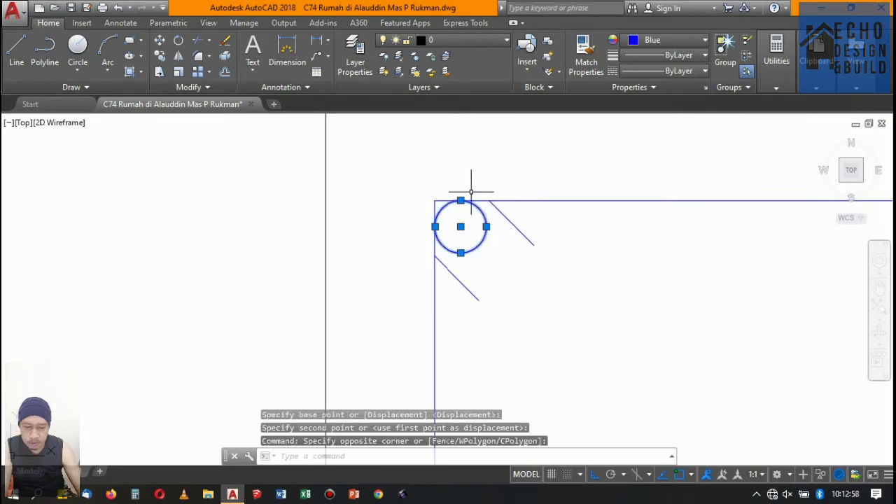
pyautogui.scroll(-3, 467, 197)
pyautogui.write('mi')
pyautogui.press('Return')
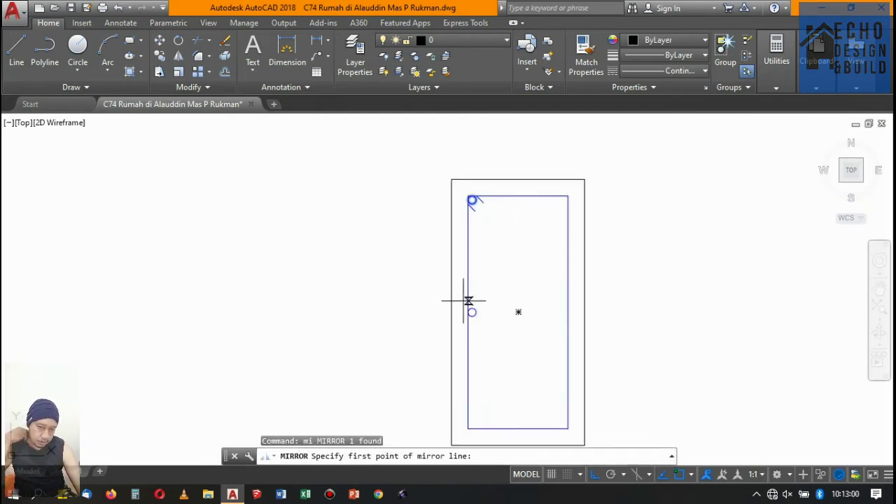
pyautogui.click(451, 312)
pyautogui.click(584, 312)
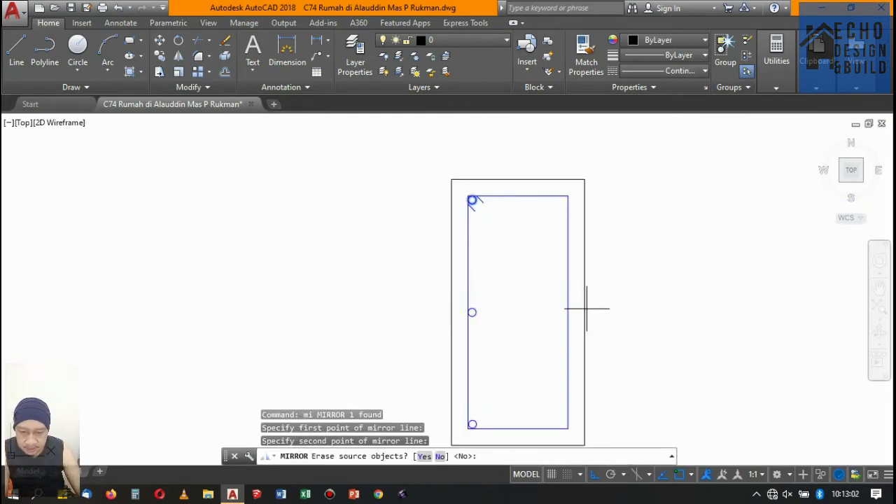
pyautogui.press('Return')
# Mirror all left-side bars and hooks across a vertical axis through the top edge's midpoint.
pyautogui.scroll(5, 470, 201)
pyautogui.click(467, 195)
pyautogui.scroll(-8, 456, 182)
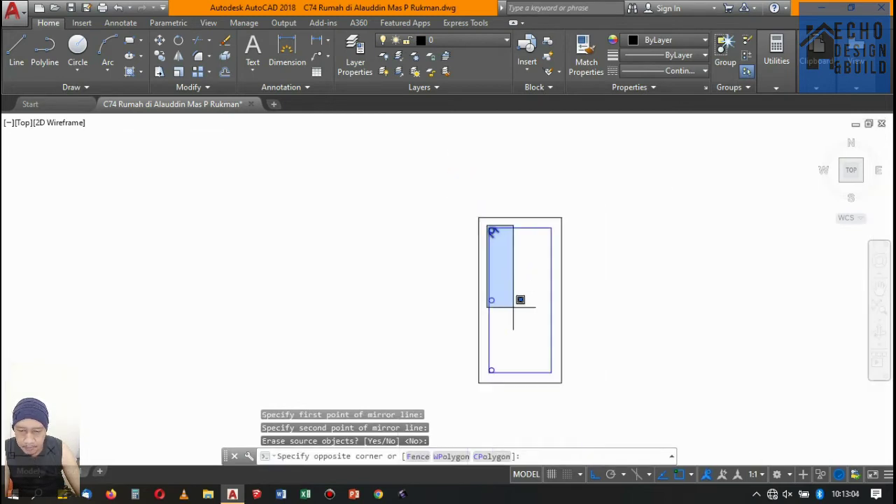
pyautogui.click(521, 396)
pyautogui.write('mi')
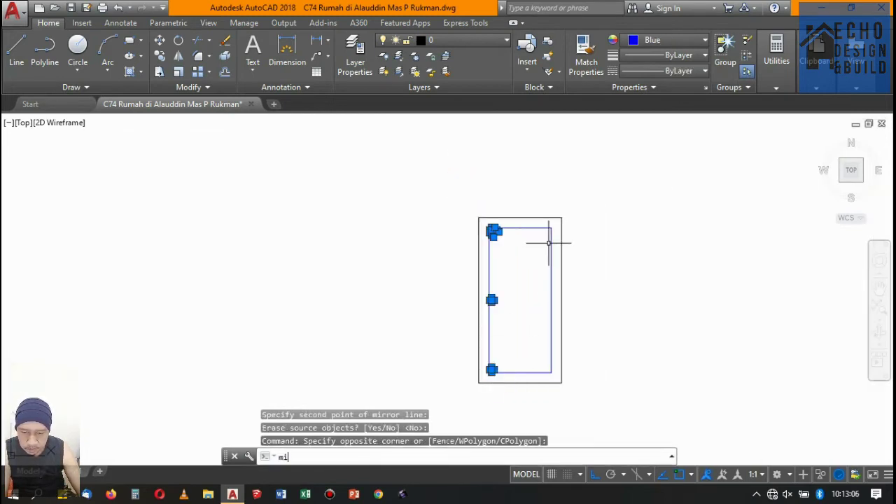
pyautogui.press('Return')
pyautogui.click(514, 231)
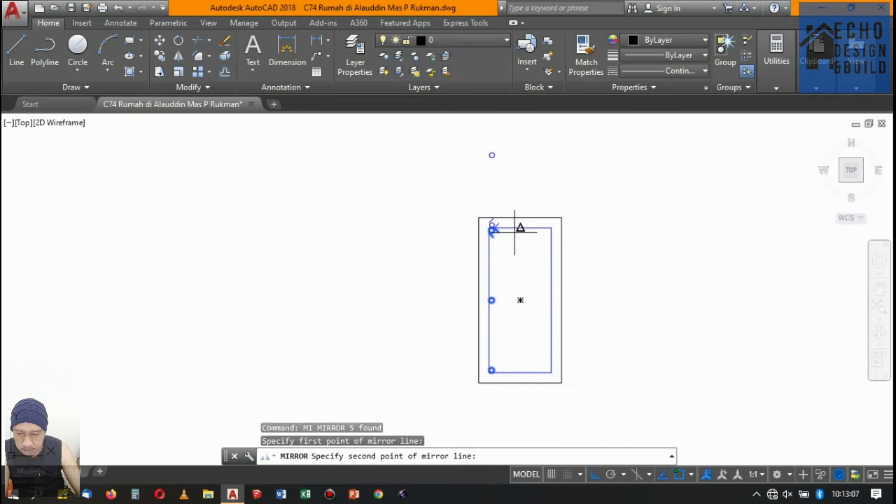
pyautogui.click(520, 371)
pyautogui.press('Return')
# Delete the duplicated hook lines, keeping hooks only at the top-left corner.
pyautogui.scroll(5, 532, 315)
pyautogui.scroll(-6, 539, 248)
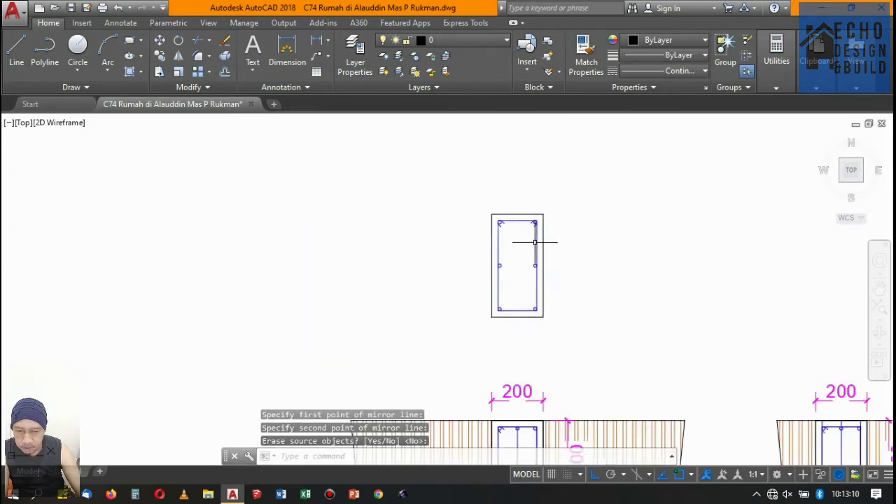
pyautogui.scroll(4, 535, 249)
pyautogui.scroll(-5, 533, 257)
pyautogui.scroll(1, 518, 266)
pyautogui.scroll(4, 505, 253)
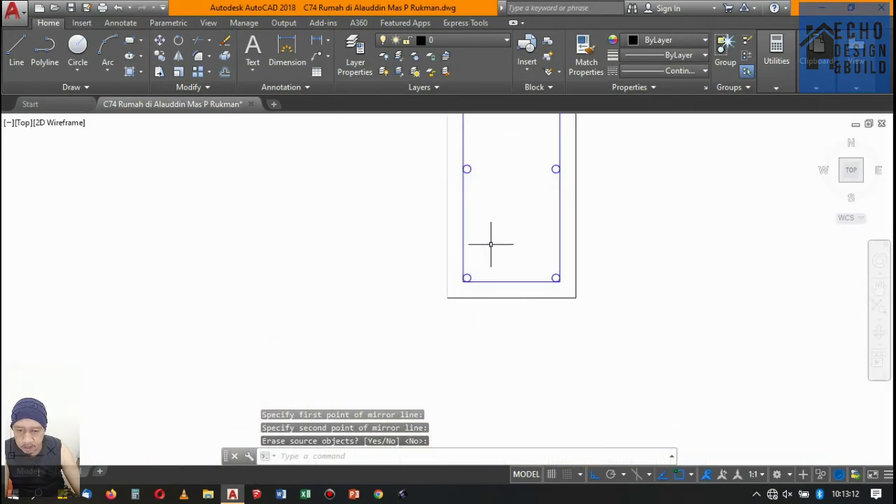
pyautogui.scroll(-1, 497, 239)
pyautogui.scroll(5, 500, 237)
pyautogui.scroll(3, 530, 157)
pyautogui.click(567, 304)
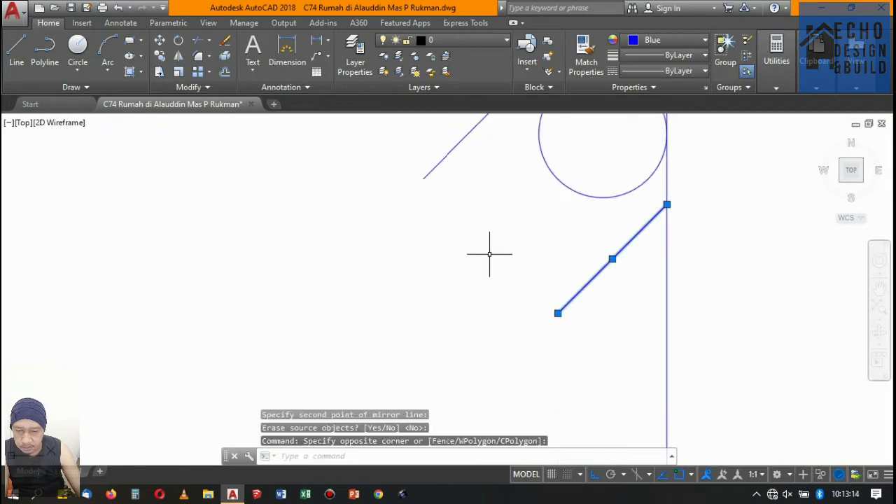
pyautogui.click(459, 226)
pyautogui.click(402, 164)
pyautogui.press('Delete')
pyautogui.scroll(-3, 502, 234)
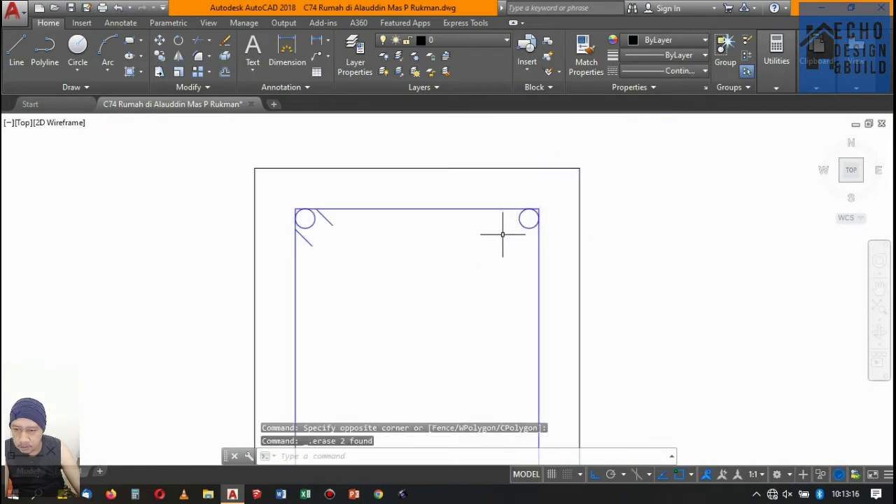
pyautogui.scroll(-4, 511, 252)
pyautogui.scroll(-4, 514, 255)
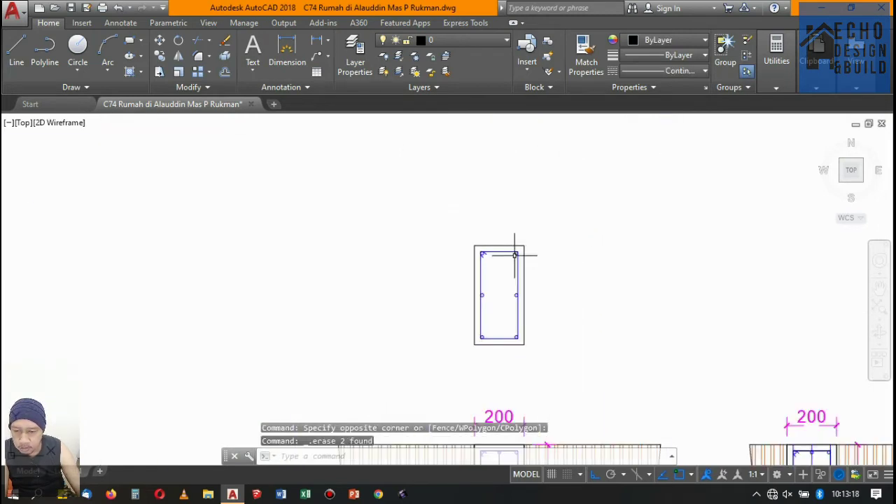
pyautogui.scroll(-4, 538, 247)
pyautogui.scroll(5, 560, 259)
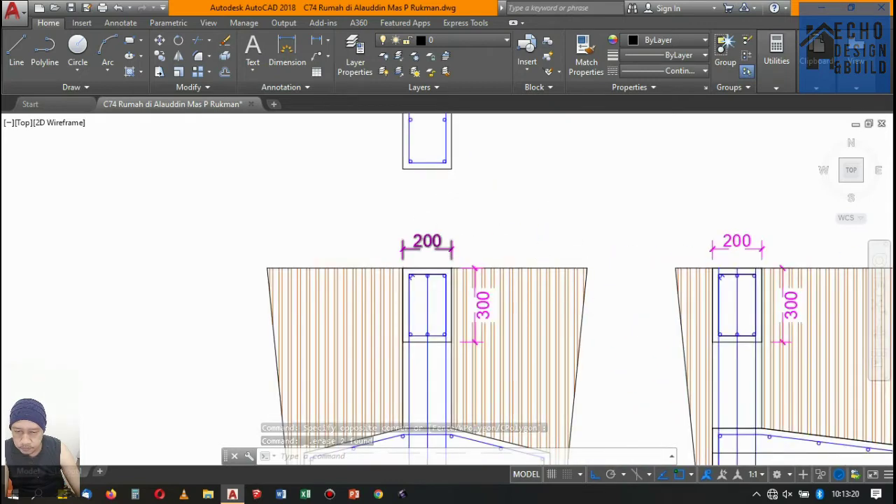
pyautogui.moveTo(459, 112); pyautogui.dragTo(462, 192, button='middle')
pyautogui.scroll(-2, 430, 214)
# Move the reinforced column section so it sits above the left concrete footing.
pyautogui.click(449, 289)
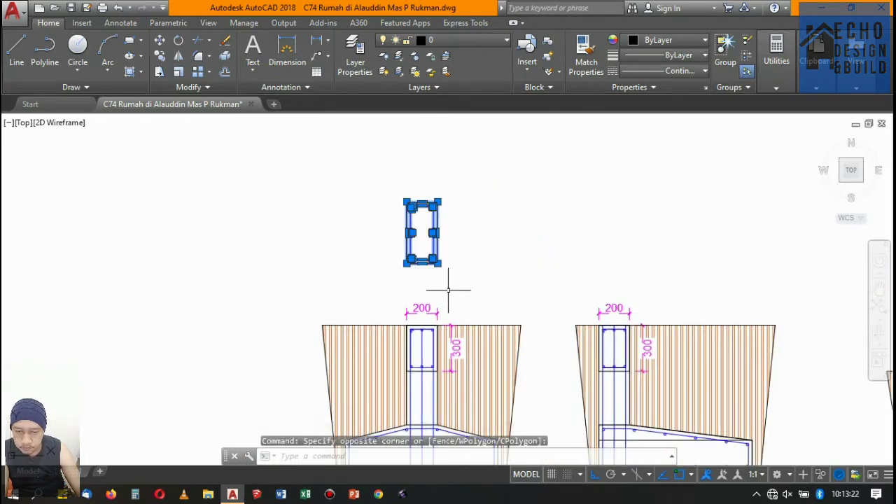
pyautogui.write('m')
pyautogui.press('Return')
pyautogui.click(514, 180)
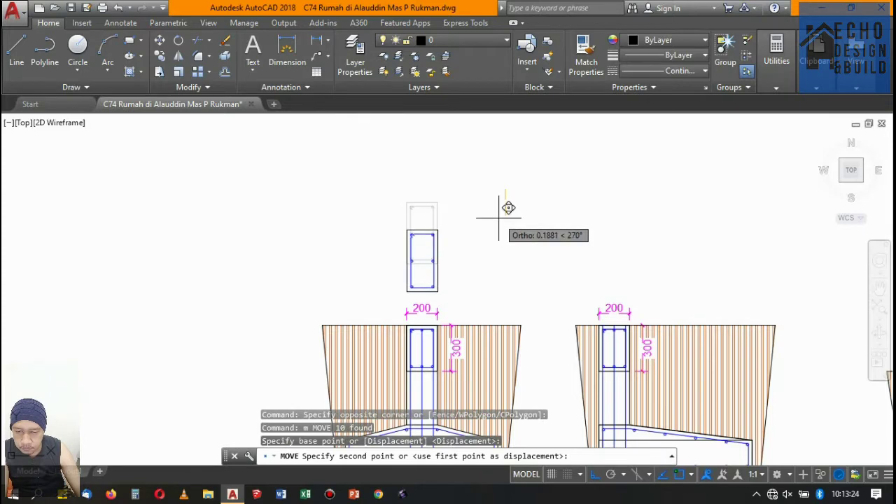
pyautogui.click(498, 206)
pyautogui.scroll(-4, 488, 249)
pyautogui.scroll(3, 488, 248)
pyautogui.scroll(4, 598, 273)
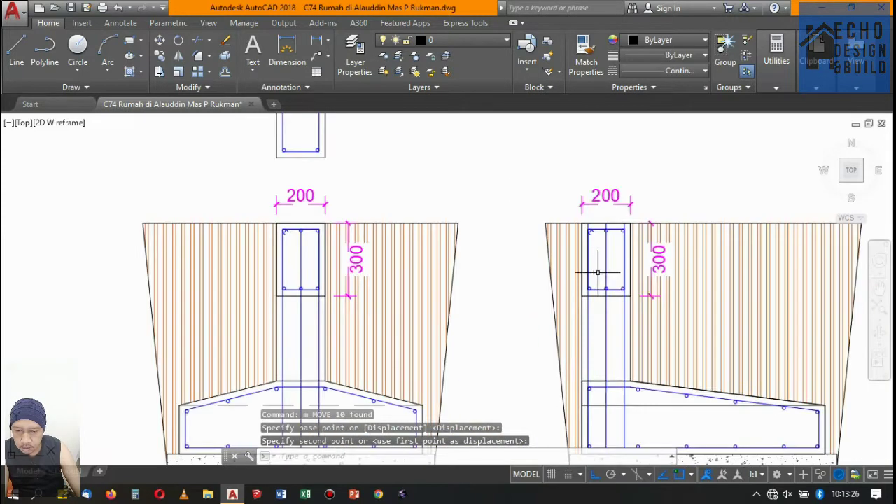
pyautogui.scroll(-2, 575, 278)
pyautogui.scroll(-1, 410, 180)
pyautogui.scroll(4, 417, 250)
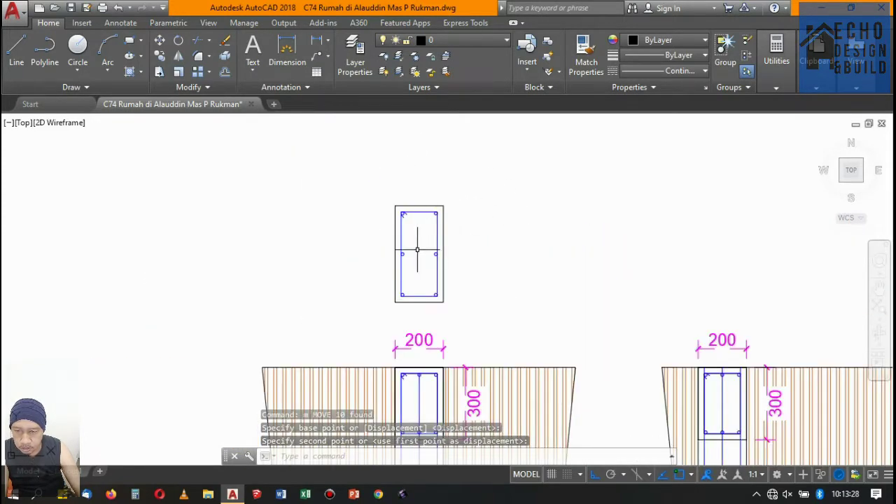
pyautogui.scroll(-2, 527, 196)
pyautogui.scroll(-5, 516, 245)
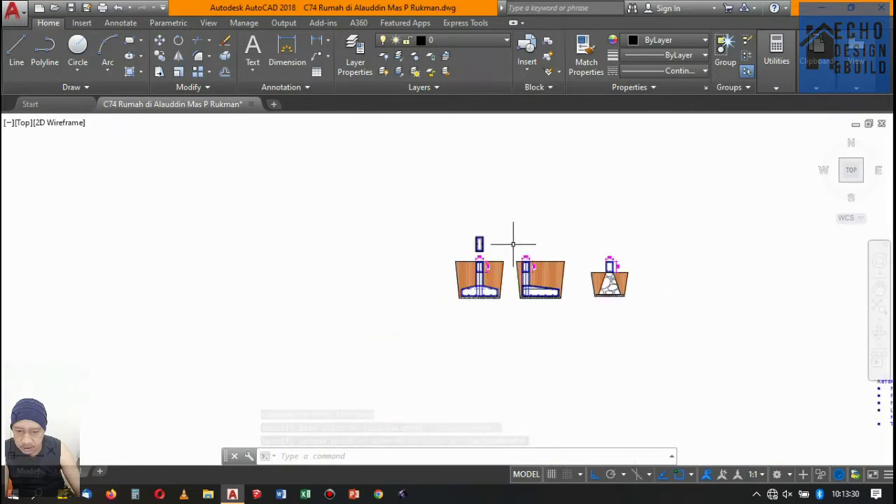
pyautogui.scroll(5, 366, 231)
pyautogui.scroll(2, 404, 240)
pyautogui.scroll(1, 315, 204)
# Copy the column section above the second footing, then window-select the stone footing section.
pyautogui.click(315, 204)
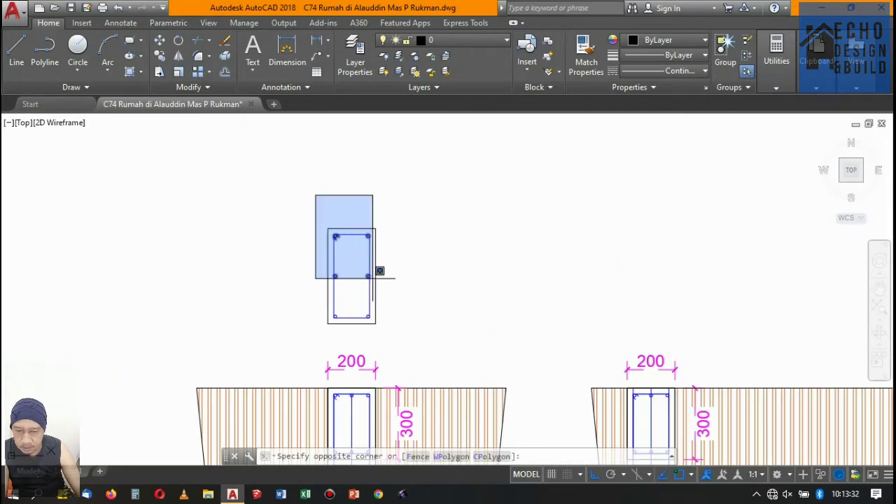
pyautogui.click(397, 323)
pyautogui.click(160, 57)
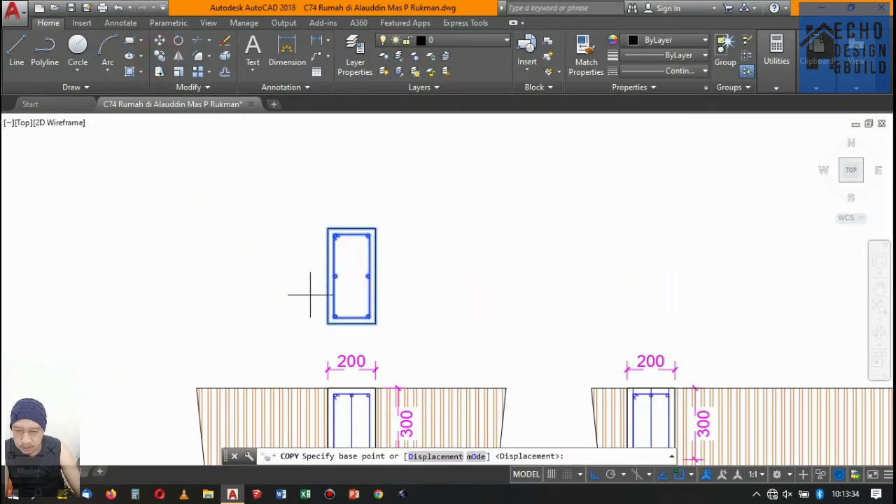
pyautogui.scroll(3, 310, 297)
pyautogui.scroll(2, 270, 300)
pyautogui.scroll(-5, 267, 315)
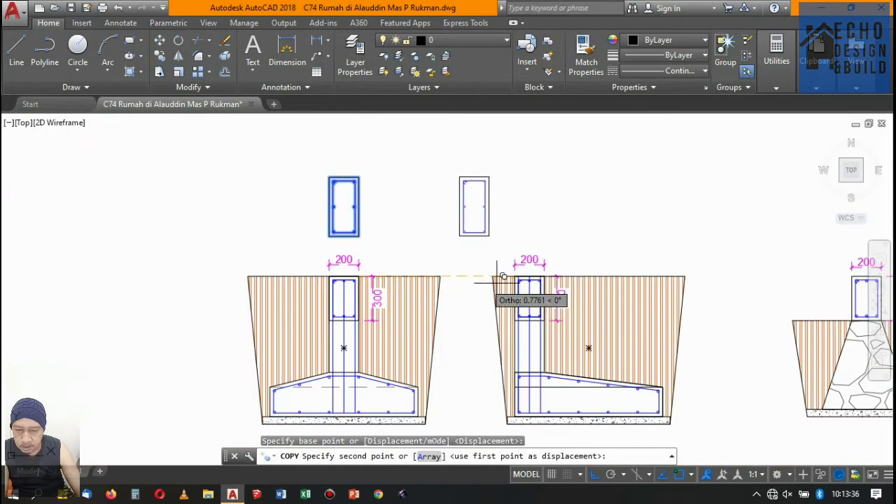
pyautogui.scroll(4, 494, 277)
pyautogui.scroll(2, 566, 266)
pyautogui.click(513, 189)
pyautogui.scroll(-3, 505, 294)
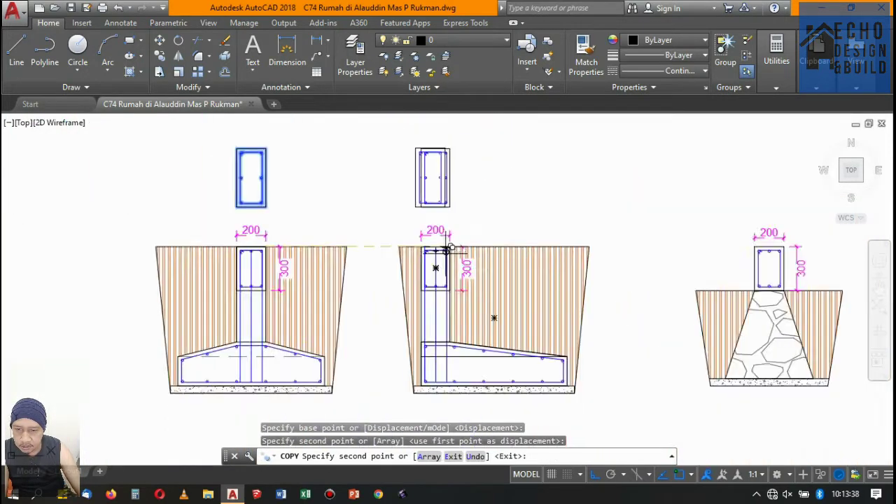
pyautogui.scroll(-3, 504, 294)
pyautogui.press('Return')
pyautogui.scroll(2, 512, 240)
pyautogui.scroll(-2, 515, 245)
pyautogui.scroll(5, 517, 256)
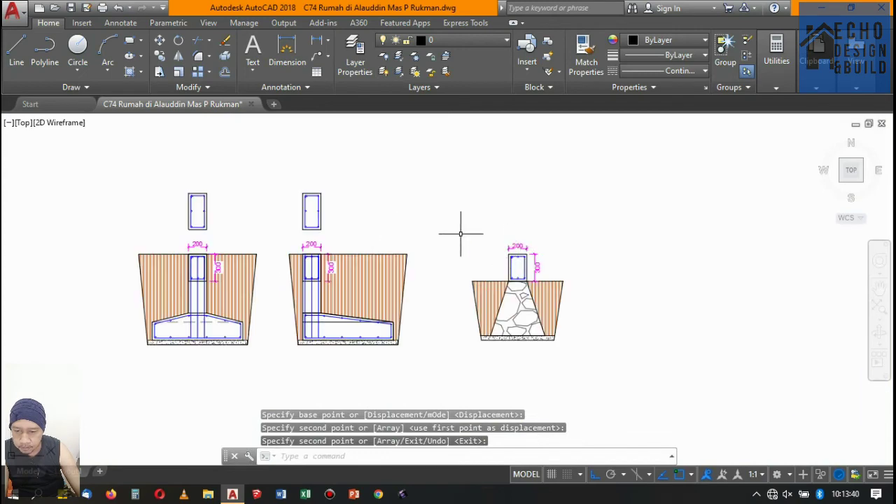
pyautogui.scroll(-2, 523, 273)
pyautogui.scroll(-3, 523, 272)
pyautogui.scroll(5, 540, 236)
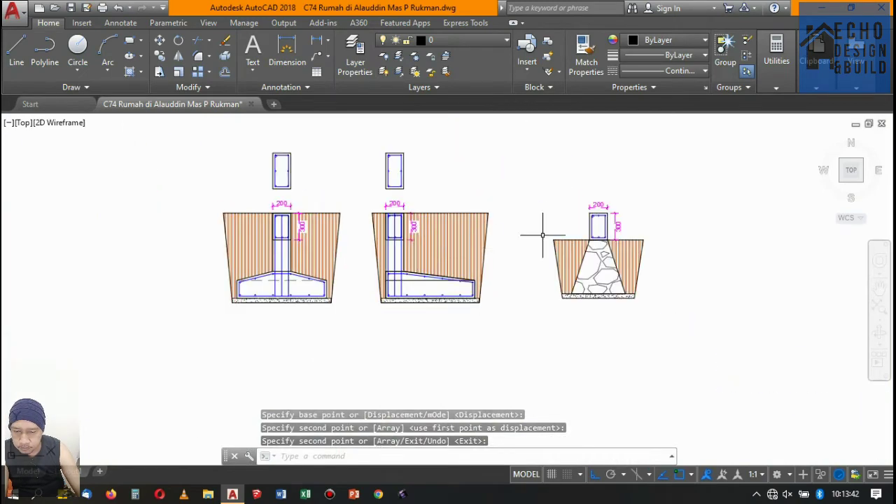
pyautogui.scroll(5, 585, 272)
pyautogui.scroll(-3, 585, 272)
pyautogui.scroll(-3, 515, 238)
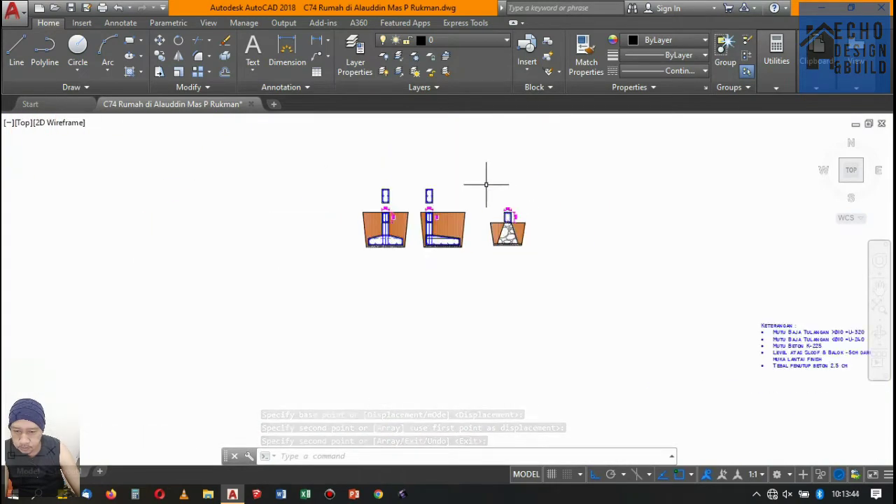
pyautogui.click(487, 185)
pyautogui.click(591, 292)
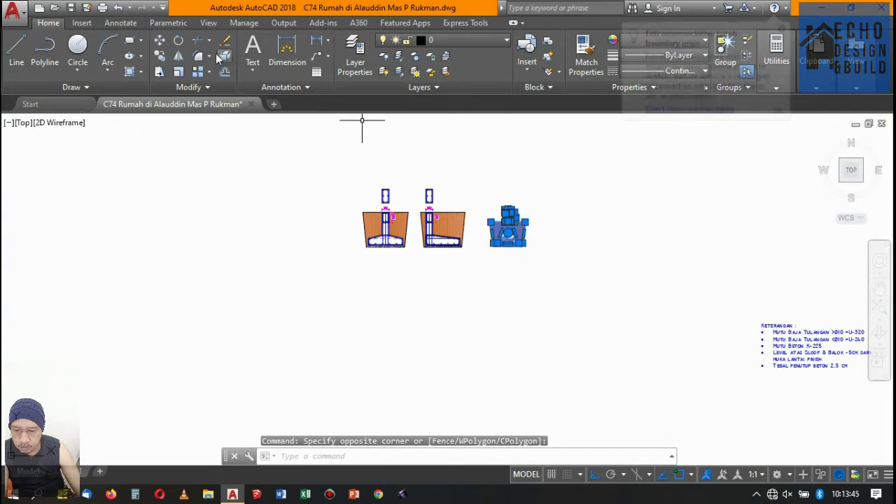
# Copy the stone footing section with its column to the right of the first one.
pyautogui.click(159, 55)
pyautogui.scroll(4, 582, 227)
pyautogui.click(540, 240)
pyautogui.click(671, 238)
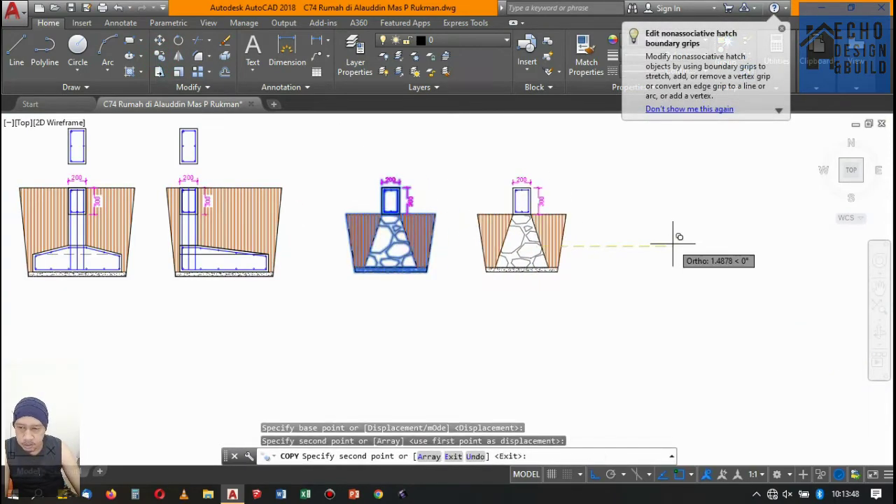
pyautogui.press('Return')
pyautogui.scroll(3, 625, 226)
pyautogui.scroll(-1, 525, 200)
pyautogui.scroll(1, 525, 200)
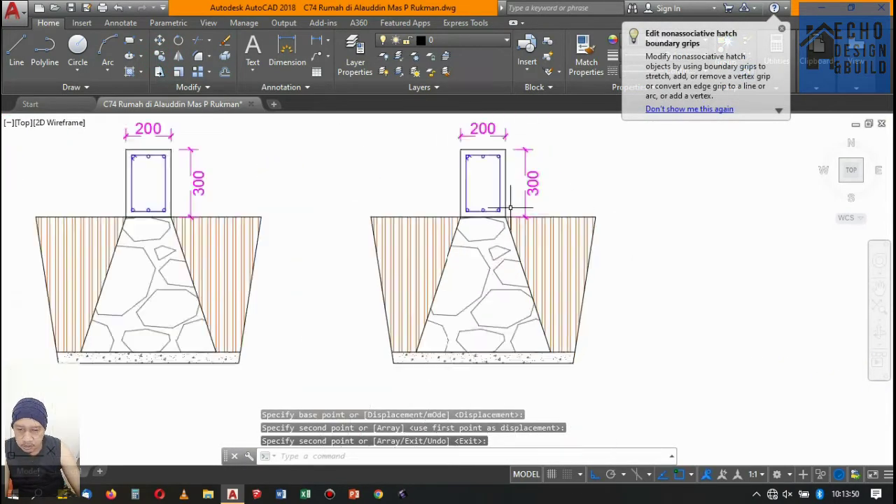
pyautogui.scroll(2, 517, 229)
pyautogui.scroll(2, 517, 229)
pyautogui.scroll(-4, 441, 190)
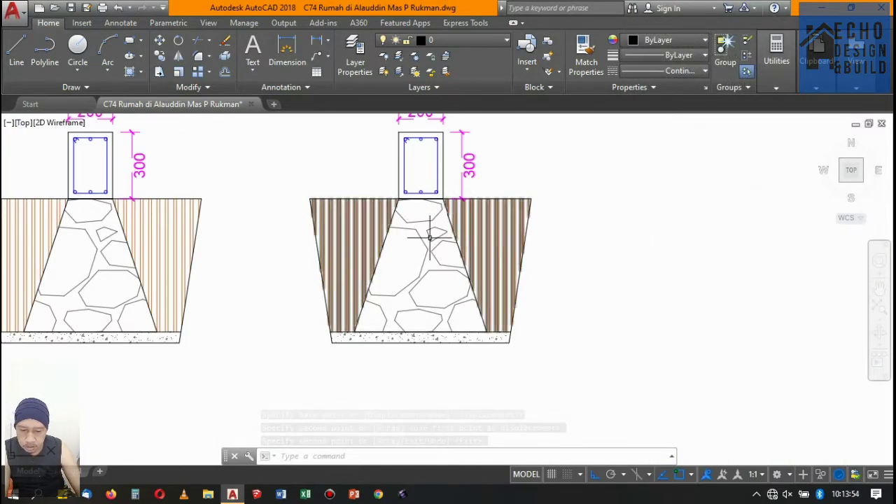
# Add a linear dimension to the drawing, then erase it as unwanted.
pyautogui.click(320, 41)
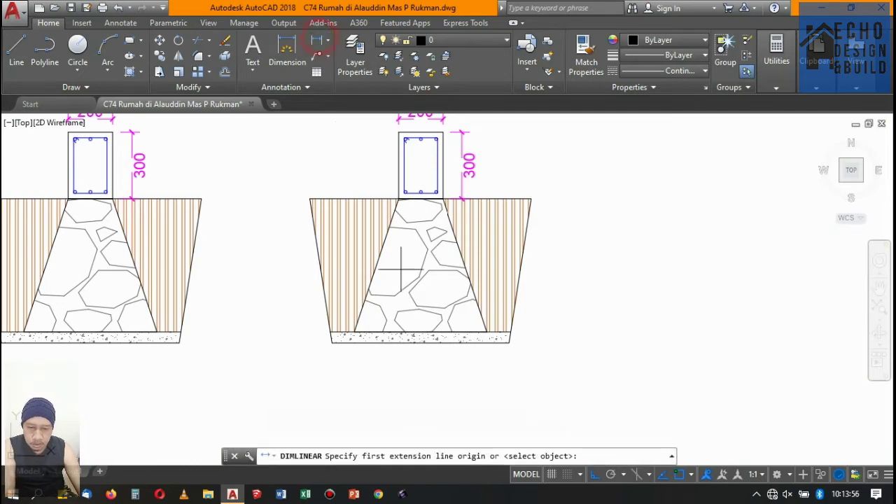
pyautogui.click(354, 332)
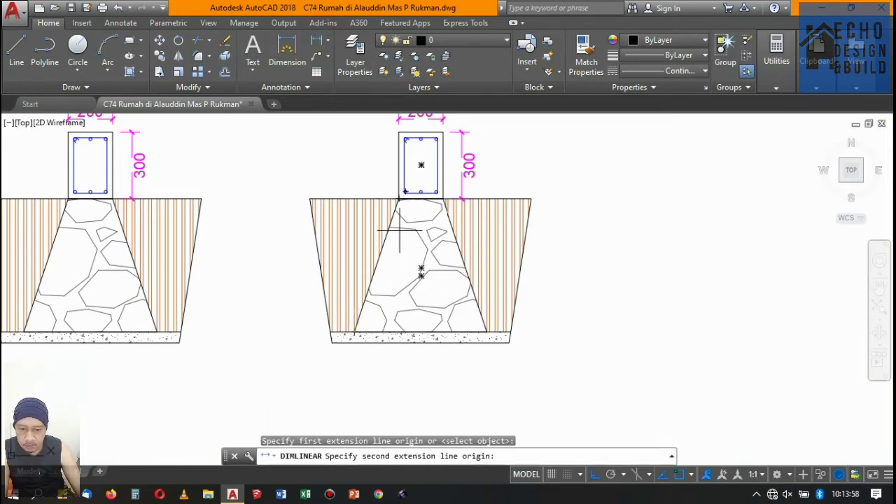
pyautogui.click(404, 192)
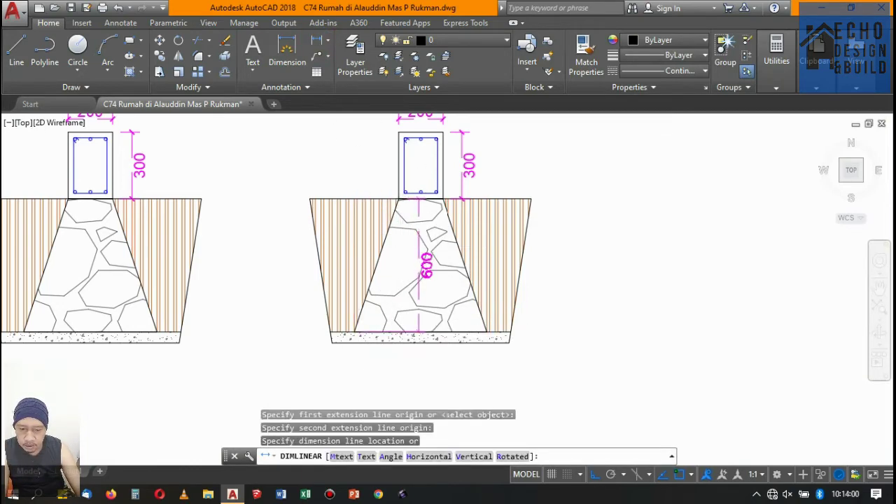
pyautogui.scroll(-3, 390, 310)
pyautogui.scroll(5, 440, 260)
pyautogui.click(441, 260)
pyautogui.scroll(-2, 457, 286)
pyautogui.scroll(-2, 456, 286)
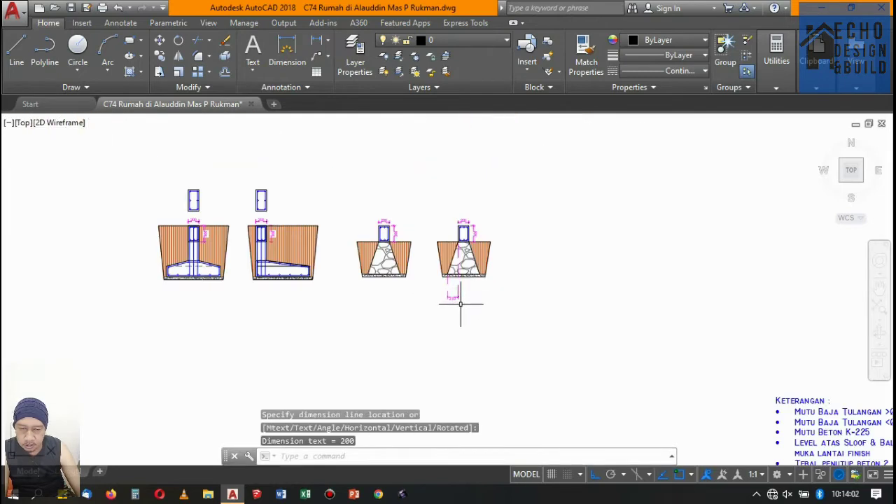
pyautogui.scroll(4, 460, 300)
pyautogui.click(496, 304)
pyautogui.click(437, 270)
pyautogui.press('Delete')
pyautogui.scroll(-2, 532, 280)
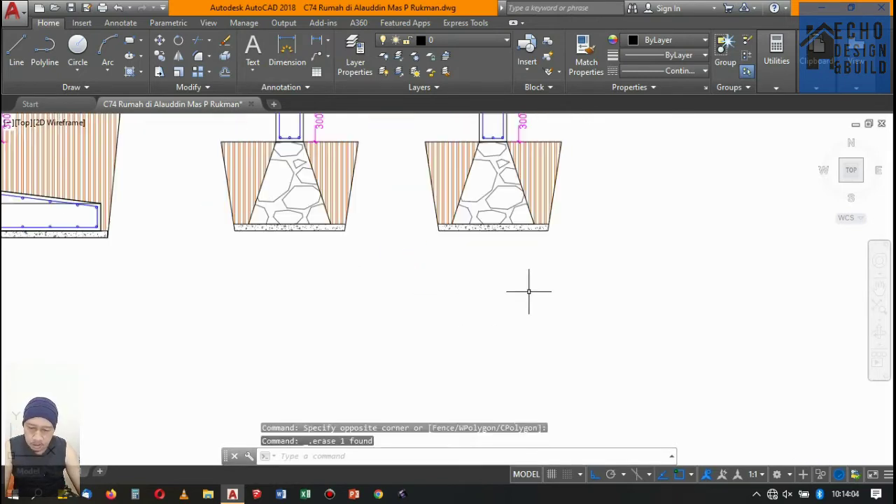
pyautogui.scroll(1, 519, 259)
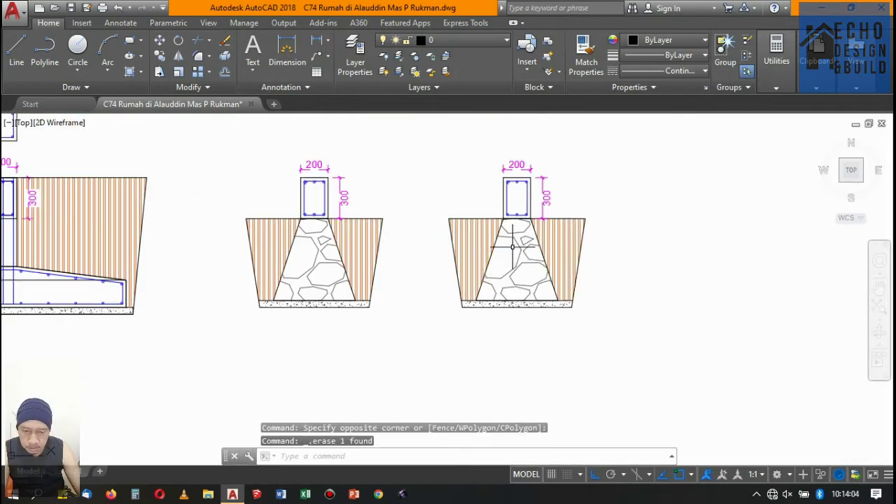
# Stretch the right stone footing 0.2 sideways with a crossing selection into an asymmetric shape.
pyautogui.click(156, 76)
pyautogui.click(619, 359)
pyautogui.click(463, 280)
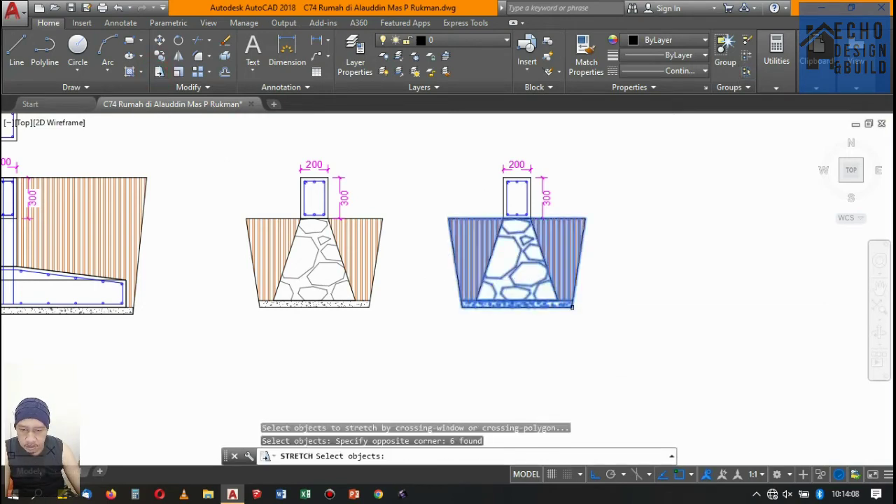
pyautogui.press('Return')
pyautogui.click(640, 301)
pyautogui.write('0.2')
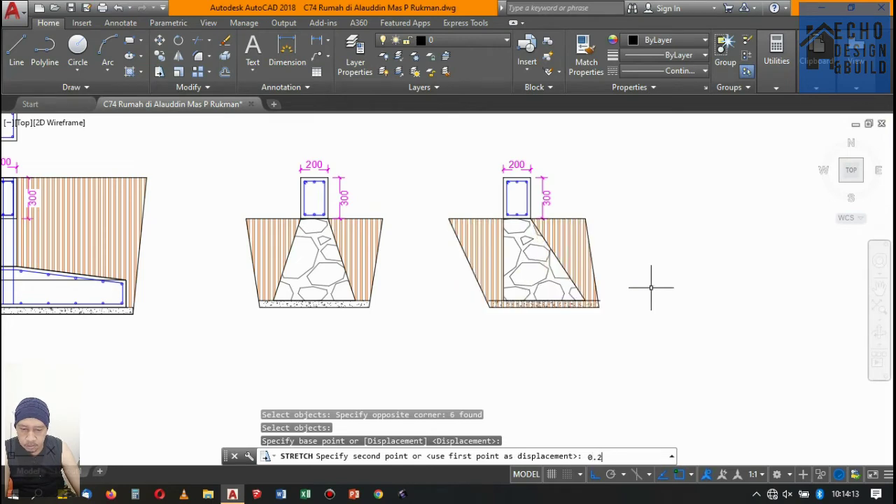
pyautogui.press('Return')
pyautogui.scroll(3, 547, 252)
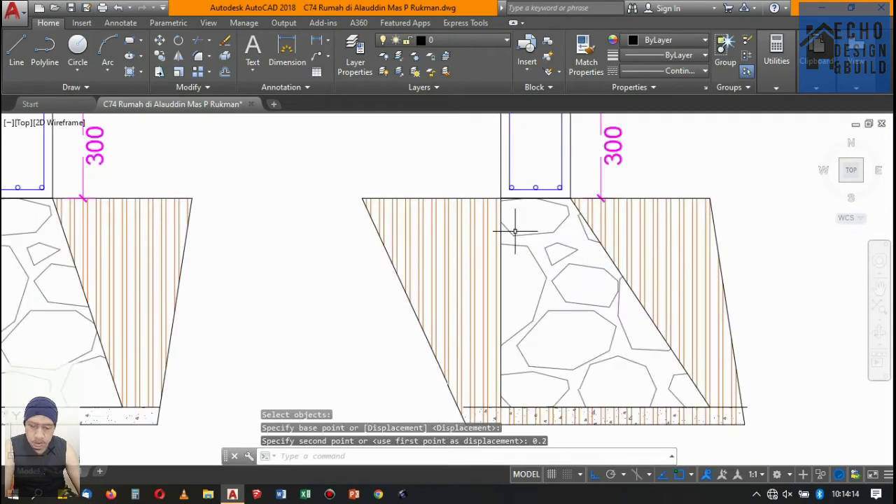
pyautogui.scroll(-3, 642, 252)
pyautogui.scroll(4, 641, 252)
pyautogui.scroll(3, 654, 275)
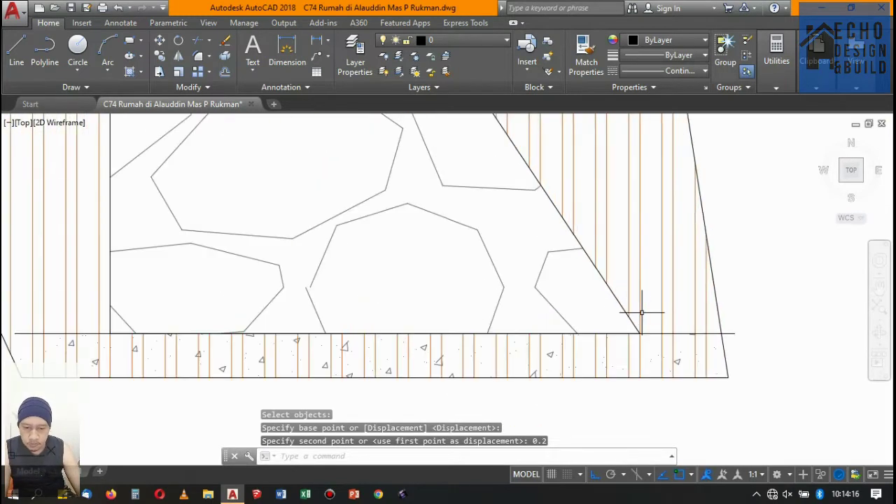
pyautogui.scroll(-1, 683, 348)
pyautogui.scroll(-4, 707, 334)
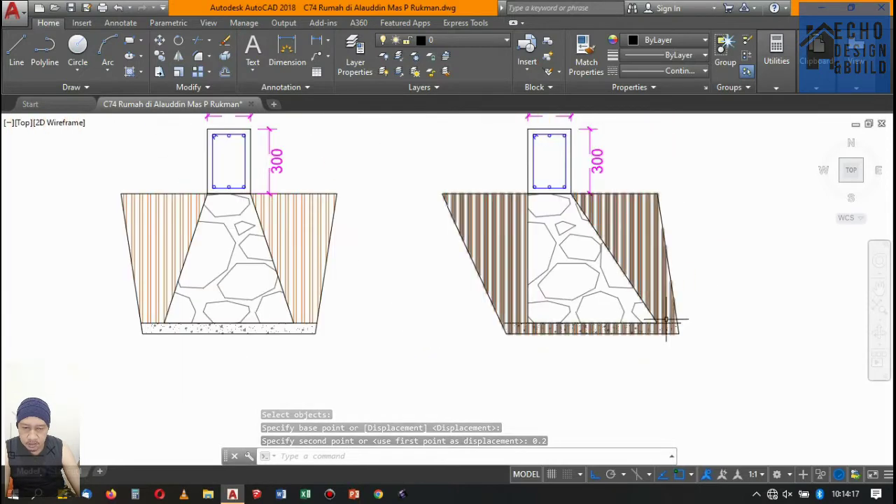
# Delete the soil hatch from the right stone footing.
pyautogui.click(678, 273)
pyautogui.click(641, 250)
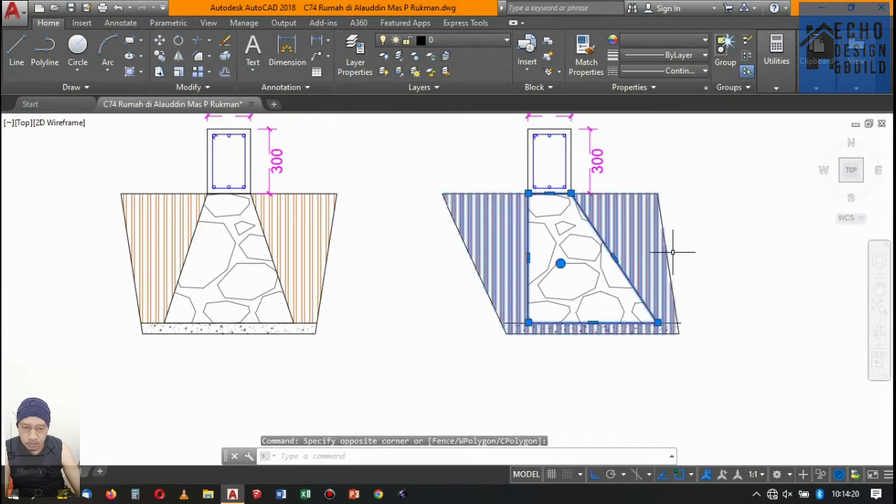
pyautogui.press('Escape')
pyautogui.click(643, 255)
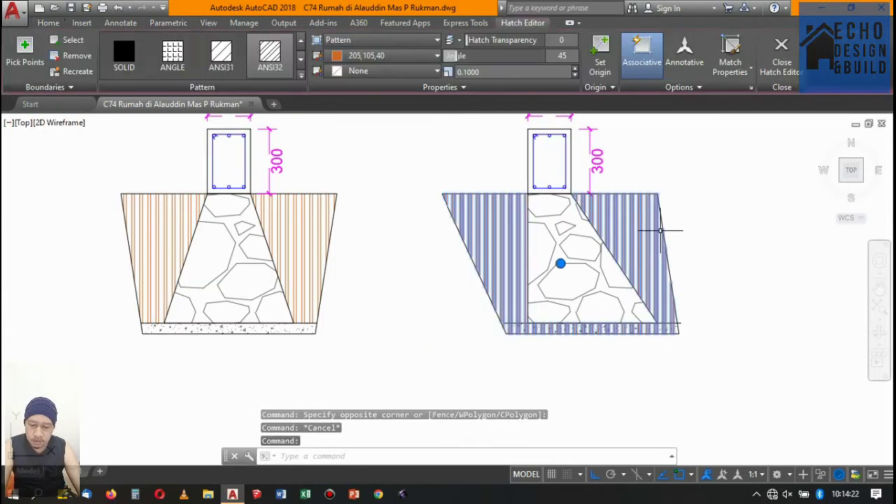
pyautogui.press('Delete')
pyautogui.scroll(-2, 665, 235)
pyautogui.scroll(4, 570, 240)
# Select the right footing outline and grab its top-left corner grip.
pyautogui.click(524, 208)
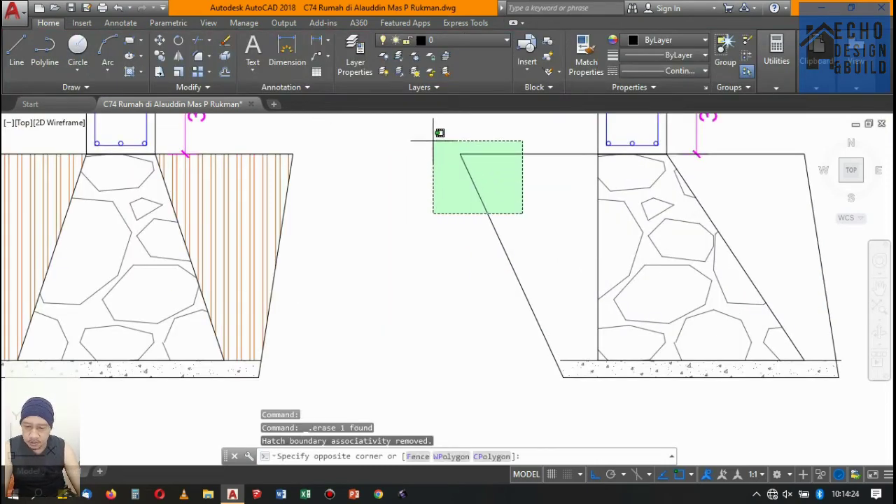
pyautogui.click(466, 156)
pyautogui.click(460, 154)
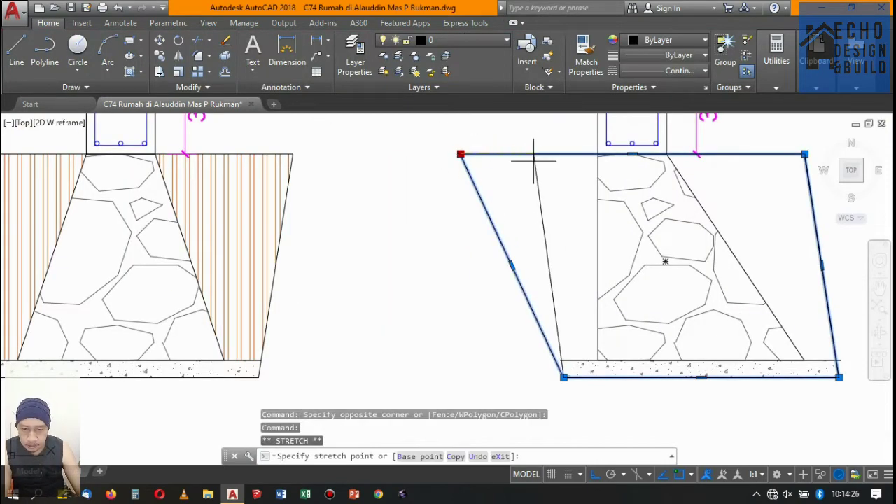
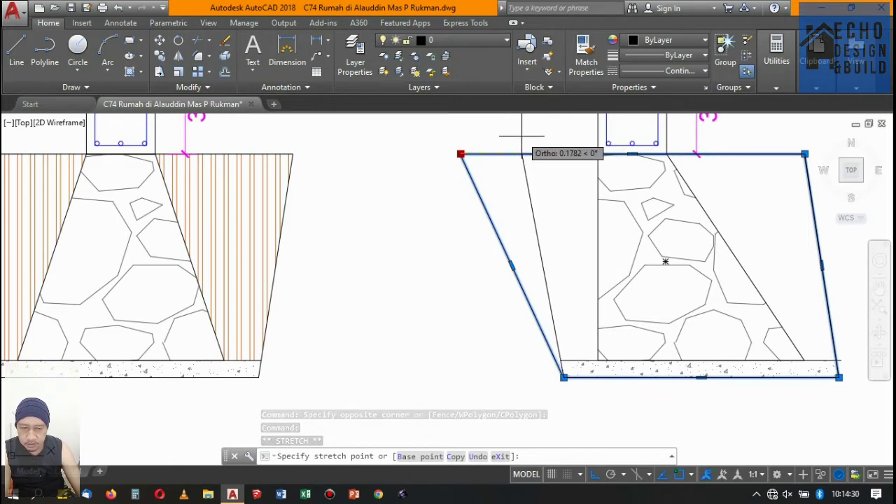
# Stretch the footing outline's left and right sides outward by 0.2 each.
pyautogui.write('0.2')
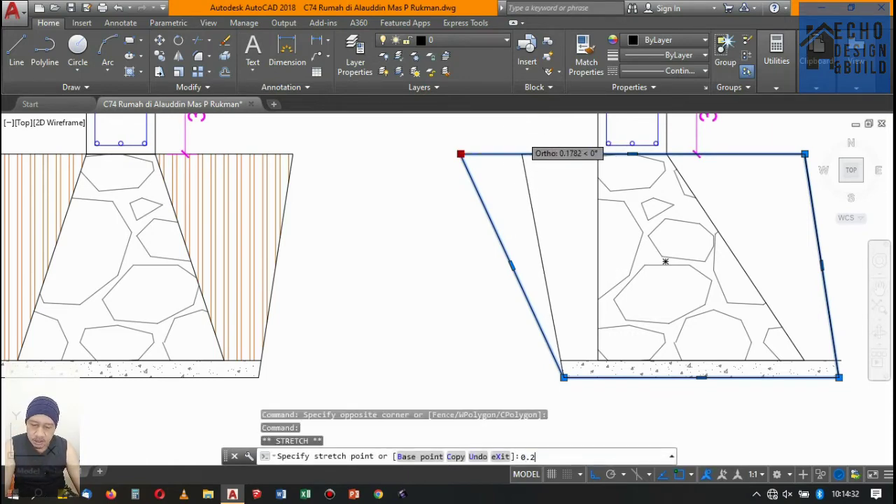
pyautogui.press('Return')
pyautogui.scroll(-2, 564, 255)
pyautogui.scroll(3, 617, 231)
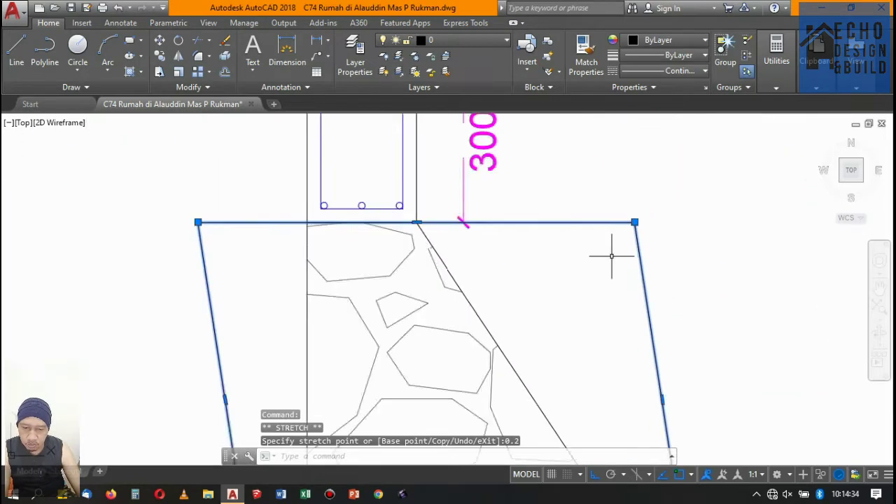
pyautogui.scroll(-2, 613, 252)
pyautogui.click(629, 232)
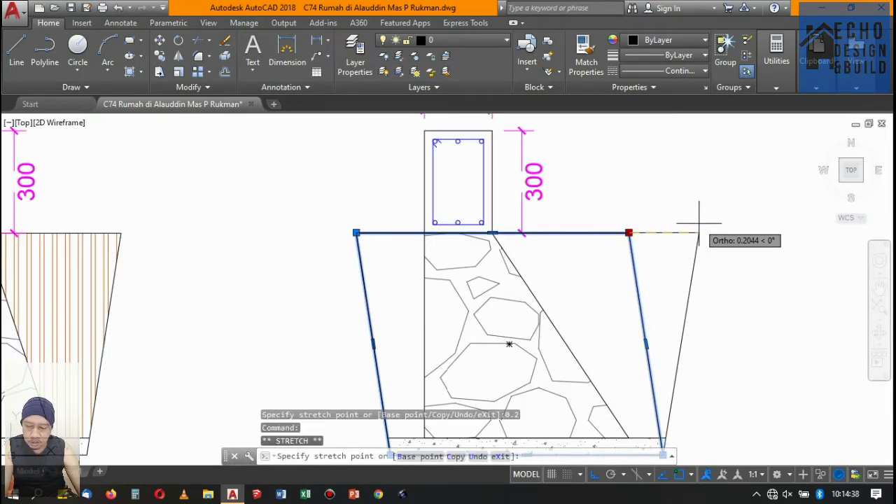
pyautogui.write('0.')
pyautogui.press('Return')
pyautogui.scroll(-2, 666, 226)
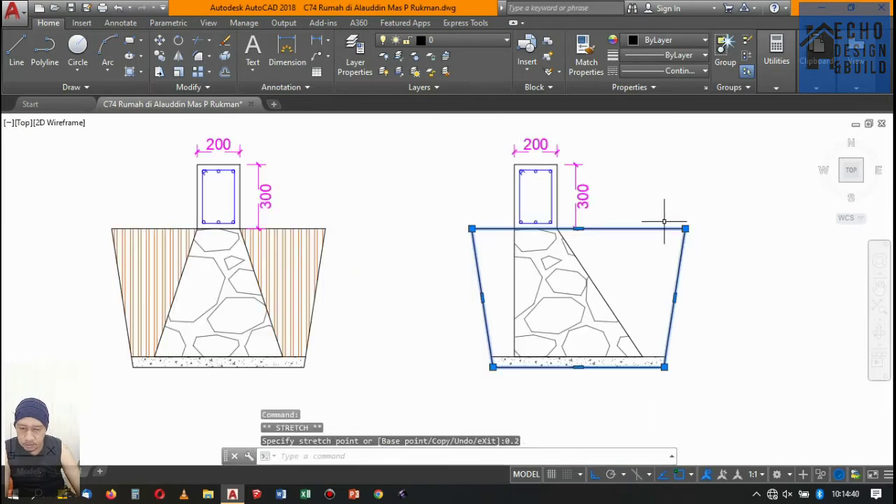
pyautogui.press('Escape')
# Select and deselect the concrete base hatch under the footing, then start HATCH with H.
pyautogui.scroll(2, 650, 240)
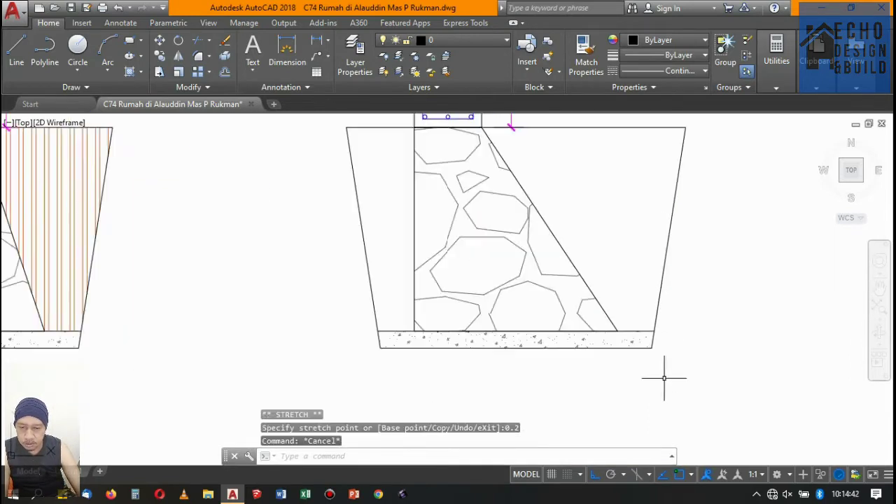
pyautogui.scroll(2, 658, 336)
pyautogui.scroll(1, 630, 273)
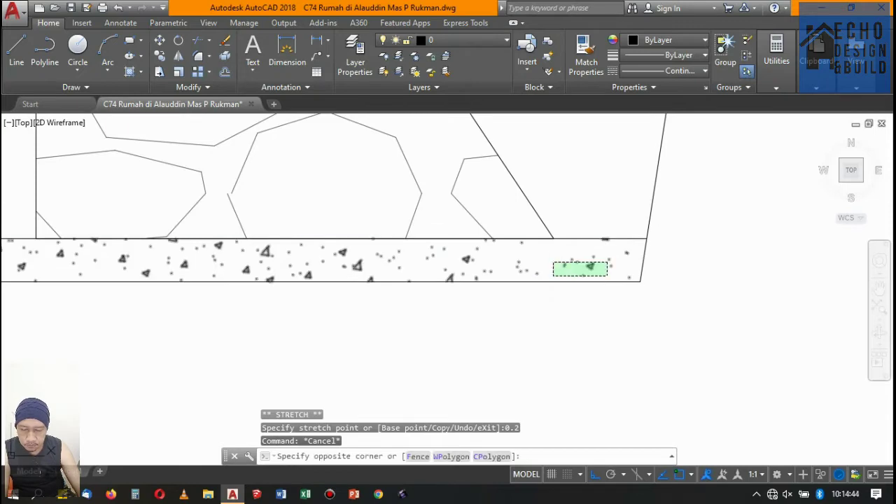
pyautogui.click(553, 276)
pyautogui.scroll(-3, 581, 246)
pyautogui.scroll(4, 720, 241)
pyautogui.scroll(-4, 531, 275)
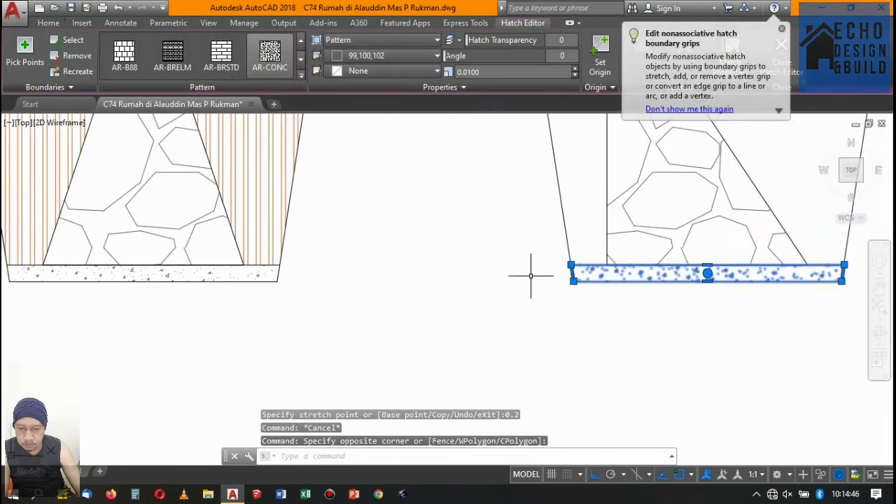
pyautogui.scroll(-3, 530, 275)
pyautogui.scroll(5, 630, 244)
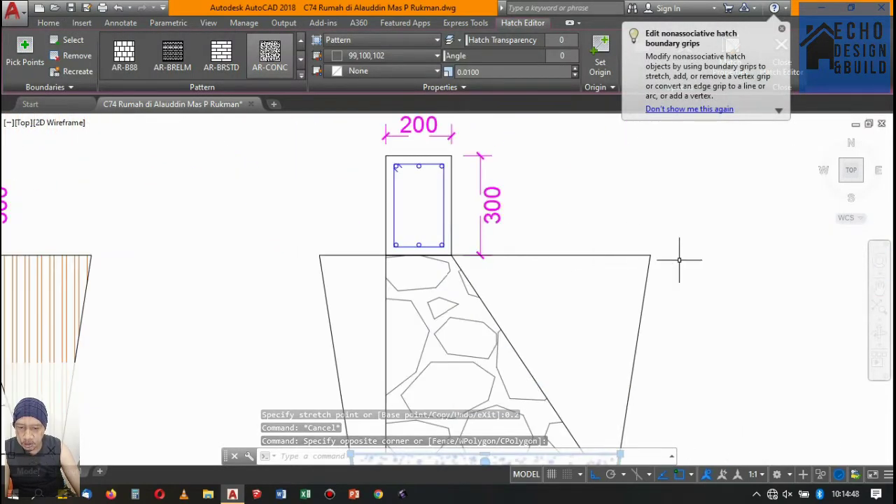
pyautogui.press('Escape')
pyautogui.write('h')
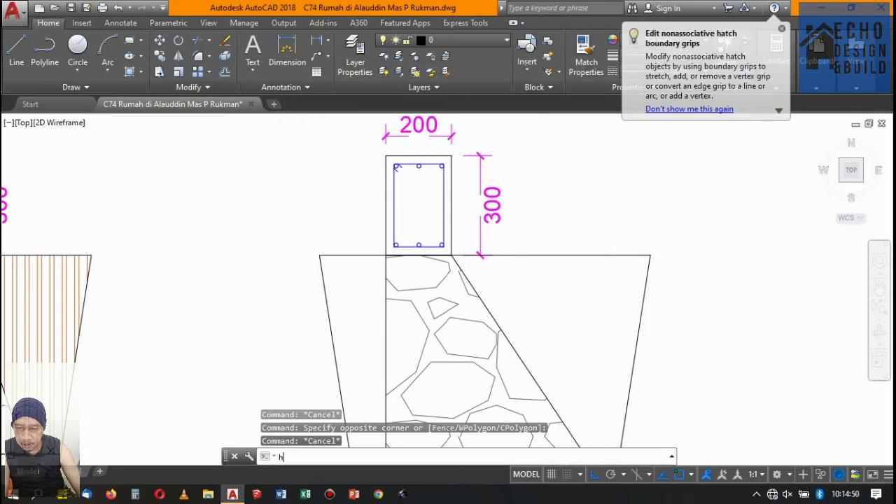
# Hatch the soil areas on both sides of the new stone core.
pyautogui.press('Return')
pyautogui.scroll(-3, 666, 194)
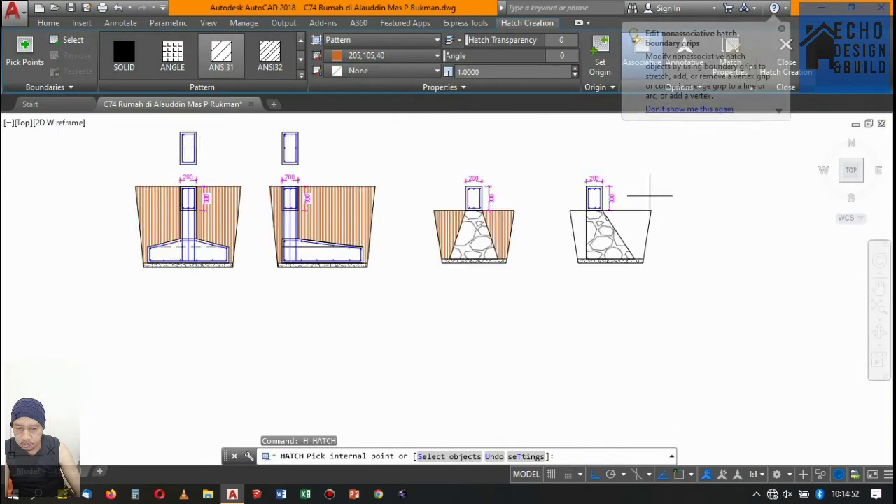
pyautogui.scroll(3, 636, 225)
pyautogui.click(622, 224)
pyautogui.click(499, 232)
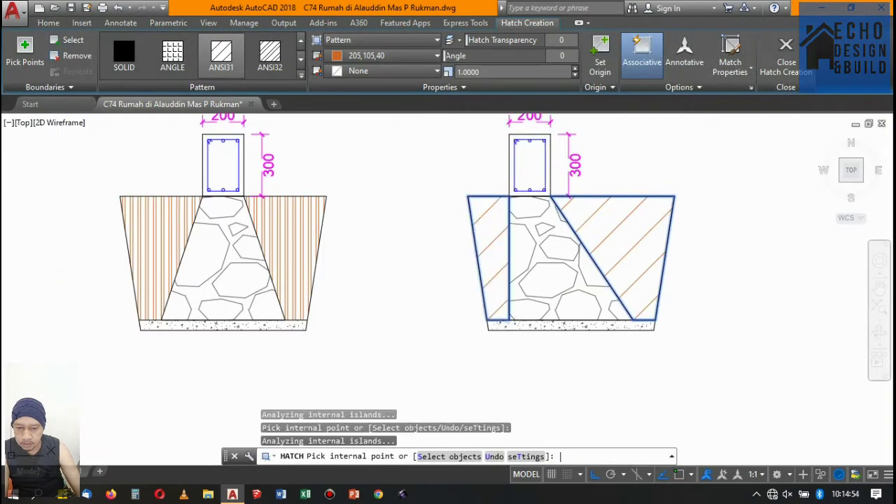
pyautogui.press('Return')
# Match the new hatch to the left footing's vertical orange soil pattern with MATCHPROP.
pyautogui.write('ma')
pyautogui.press('Return')
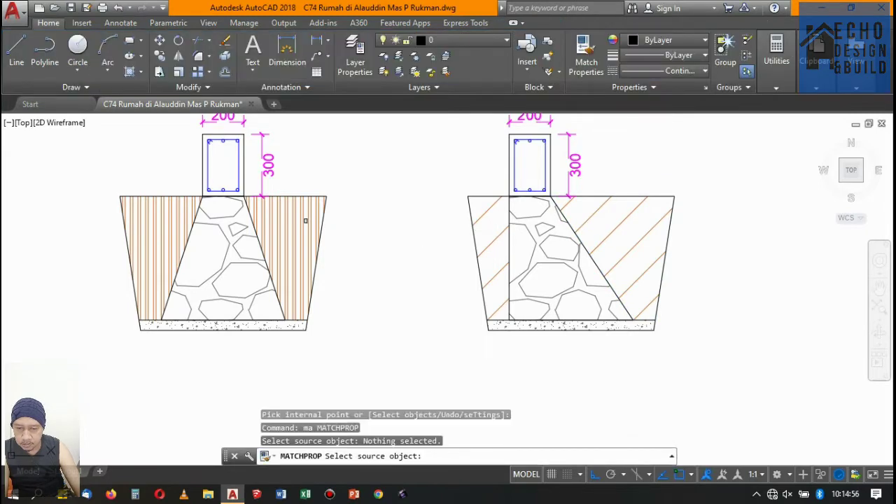
pyautogui.click(300, 229)
pyautogui.click(621, 220)
pyautogui.press('Return')
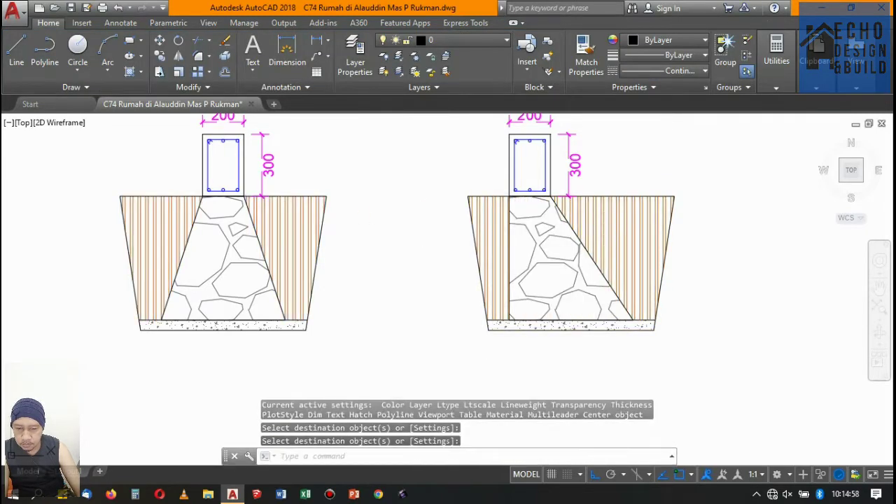
# Window-select the rightmost foundation and move it to its new position.
pyautogui.scroll(-2, 616, 213)
pyautogui.scroll(-1, 599, 198)
pyautogui.click(554, 158)
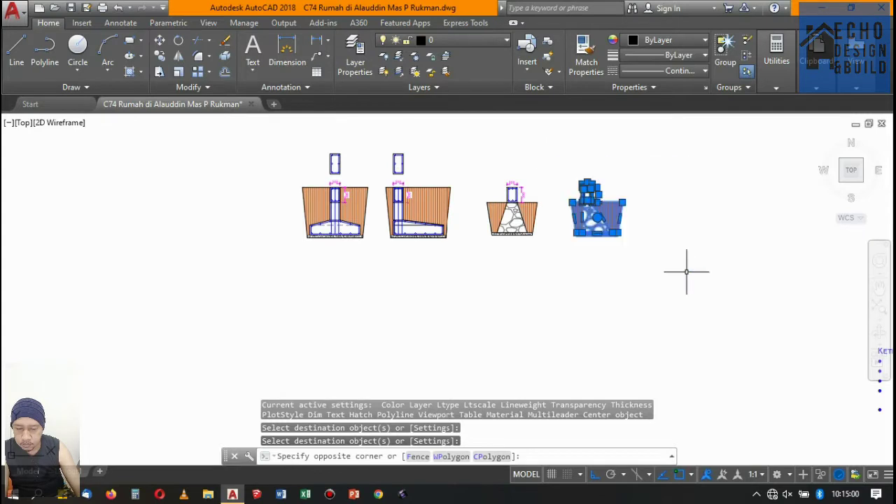
pyautogui.click(689, 271)
pyautogui.write('m')
pyautogui.press('Return')
pyautogui.scroll(2, 586, 250)
pyautogui.scroll(2, 587, 250)
pyautogui.click(672, 262)
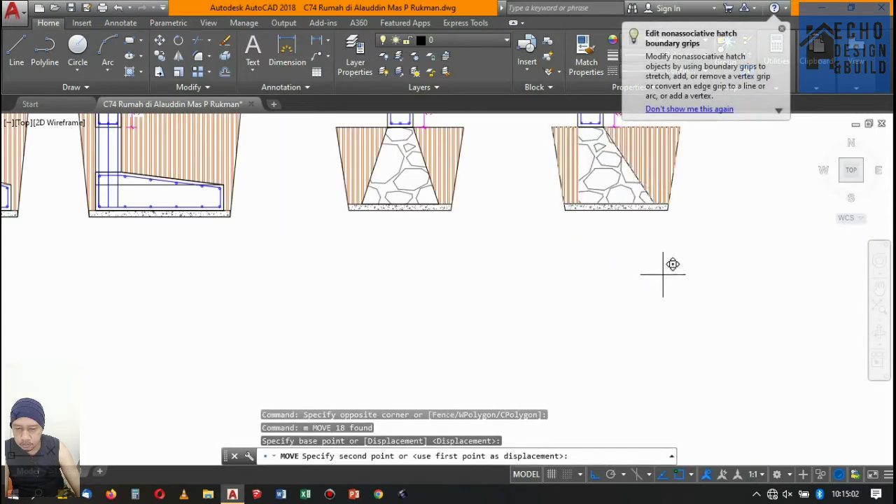
pyautogui.click(625, 265)
pyautogui.scroll(-4, 616, 265)
pyautogui.scroll(4, 577, 266)
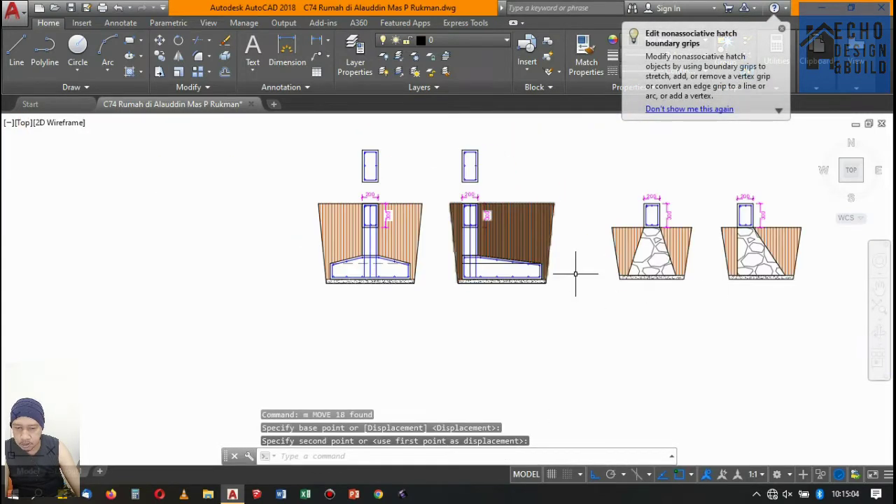
# Dimension the base slab's 1000 width below the first footing.
pyautogui.click(316, 40)
pyautogui.scroll(5, 332, 286)
pyautogui.scroll(3, 296, 210)
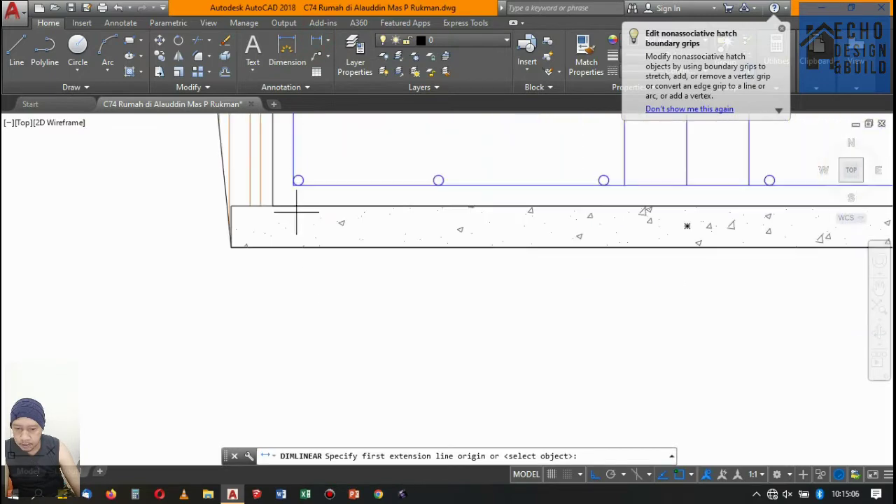
pyautogui.click(330, 203)
pyautogui.scroll(-4, 525, 238)
pyautogui.scroll(3, 626, 251)
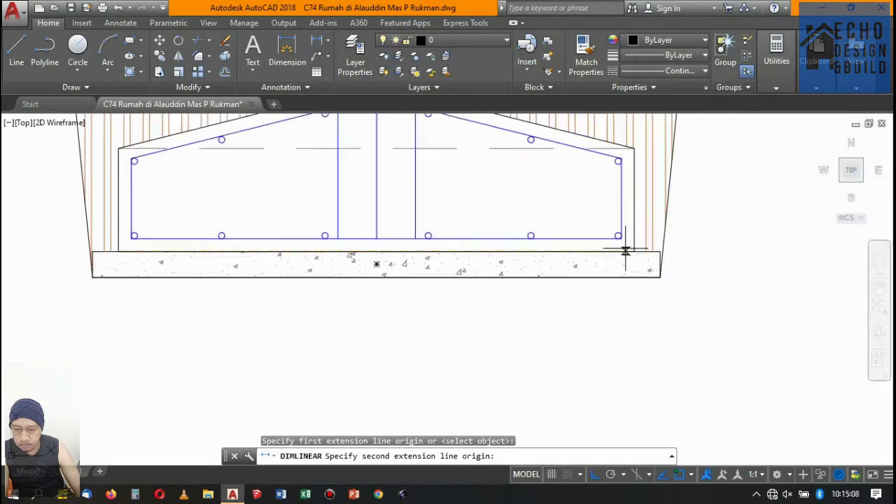
pyautogui.scroll(2, 629, 250)
pyautogui.click(639, 253)
pyautogui.scroll(-4, 631, 255)
pyautogui.scroll(2, 593, 268)
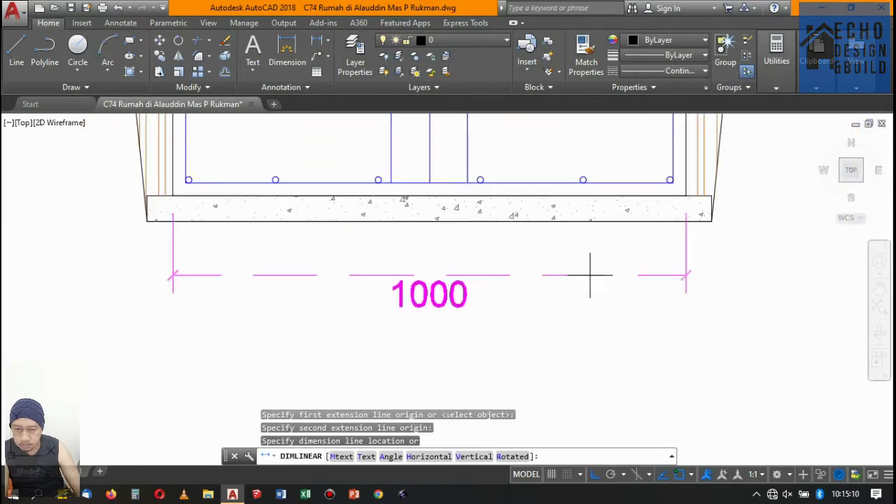
pyautogui.click(593, 268)
pyautogui.scroll(-3, 567, 238)
# Add a second 1000 dimension below the next footing's slab and adjust its left end.
pyautogui.press('Return')
pyautogui.scroll(4, 565, 233)
pyautogui.scroll(2, 438, 226)
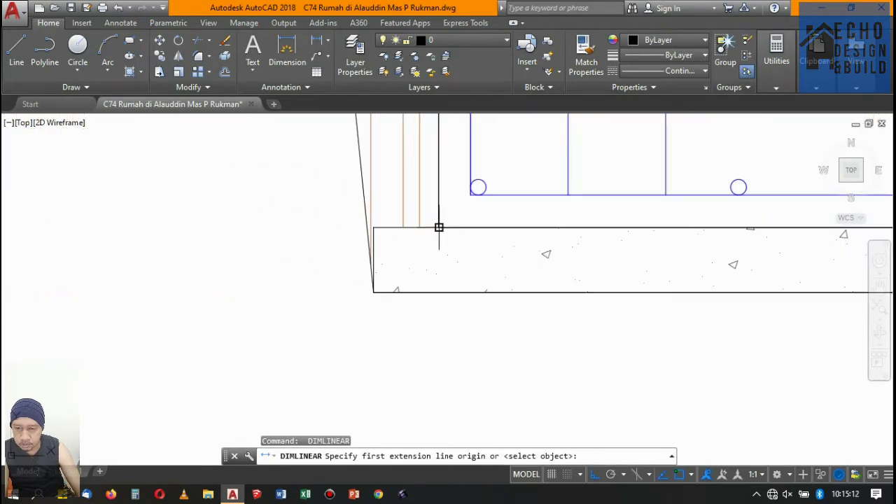
pyautogui.click(438, 226)
pyautogui.scroll(-2, 439, 226)
pyautogui.scroll(3, 763, 261)
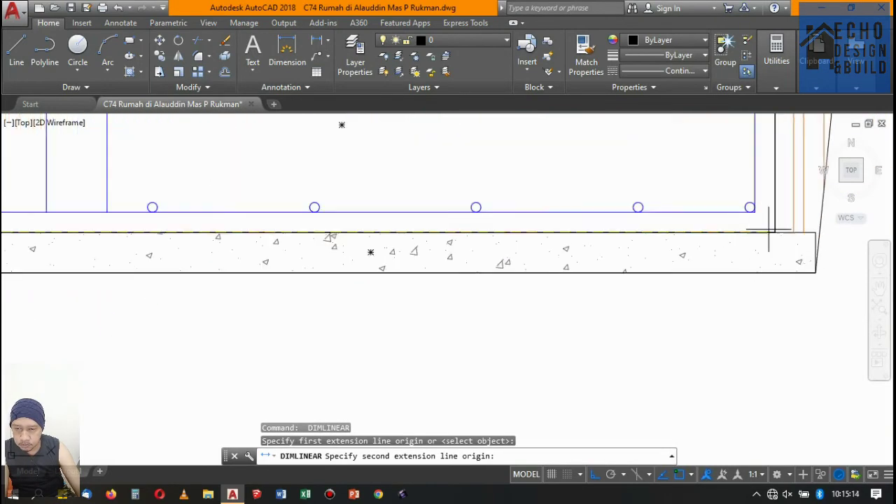
pyautogui.click(770, 229)
pyautogui.scroll(-4, 770, 231)
pyautogui.scroll(2, 561, 248)
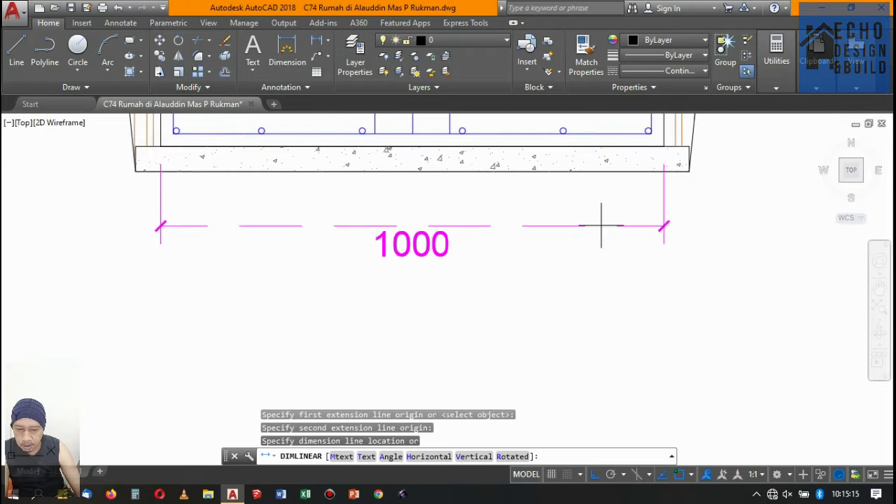
pyautogui.click(664, 225)
pyautogui.scroll(-3, 666, 225)
pyautogui.scroll(3, 600, 244)
pyautogui.click(600, 239)
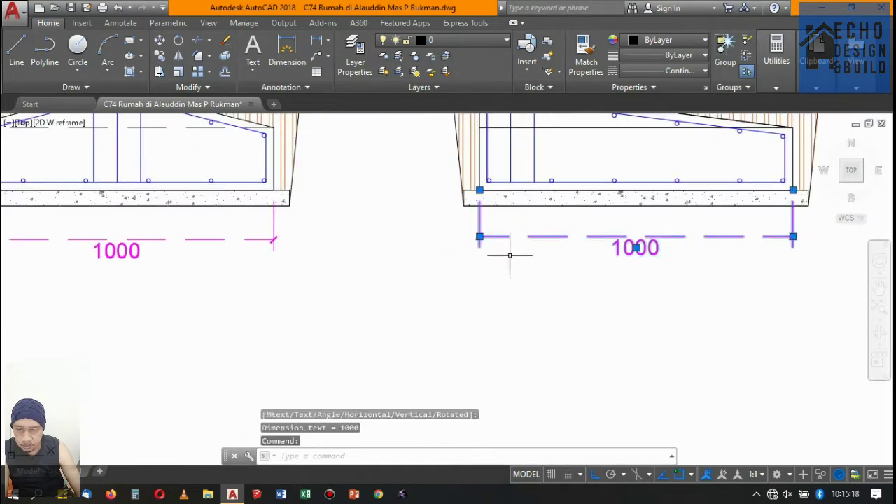
pyautogui.click(480, 237)
pyautogui.scroll(4, 286, 246)
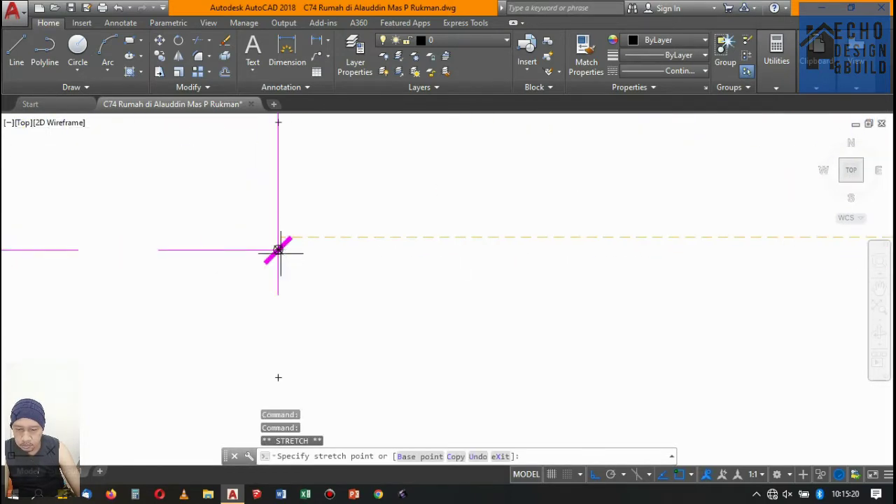
pyautogui.scroll(-4, 279, 250)
pyautogui.scroll(-3, 397, 186)
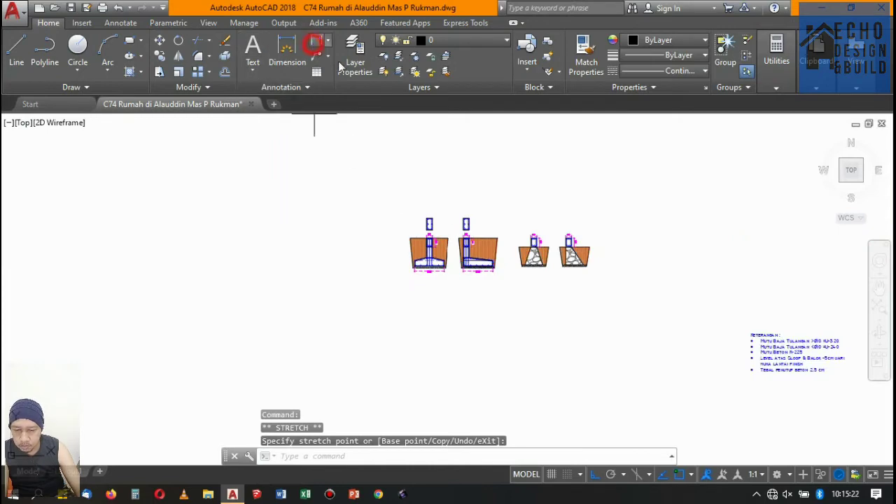
# Add a 650 height dimension from the soil top to the footing slab.
pyautogui.click(314, 42)
pyautogui.scroll(3, 472, 241)
pyautogui.scroll(3, 472, 242)
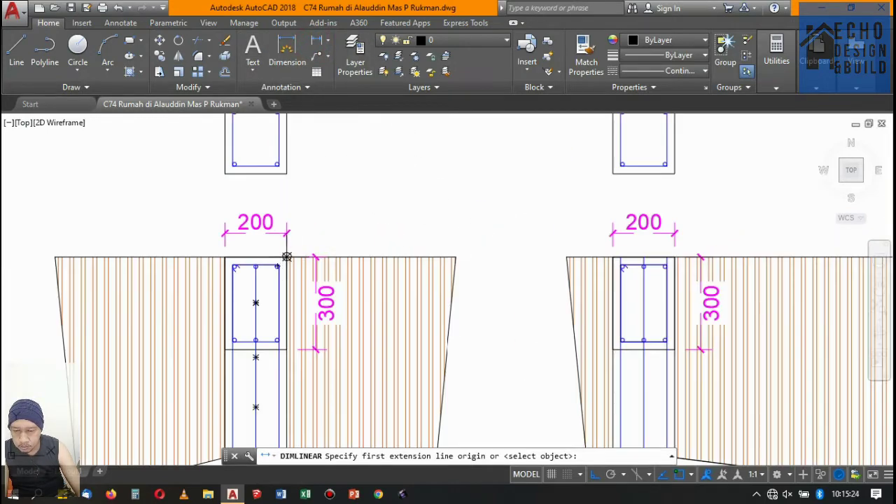
pyautogui.click(286, 257)
pyautogui.scroll(-3, 426, 214)
pyautogui.scroll(5, 380, 290)
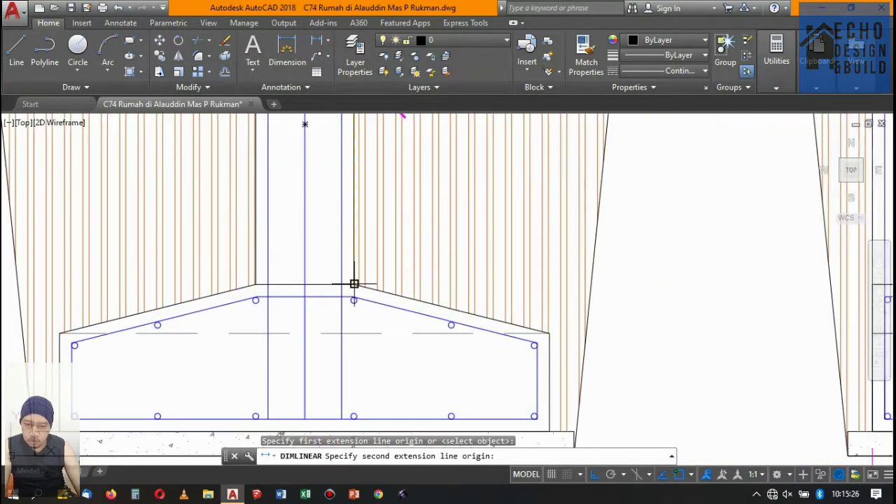
pyautogui.click(354, 283)
pyautogui.scroll(-2, 414, 292)
pyautogui.click(584, 237)
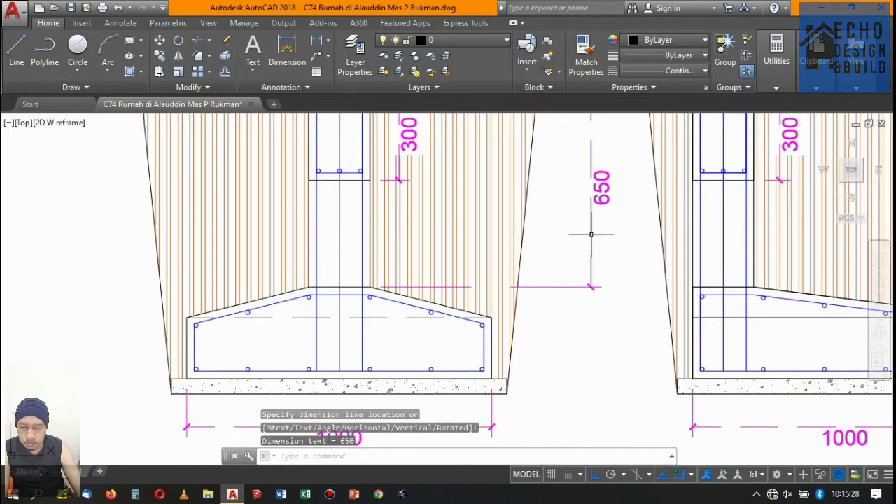
pyautogui.scroll(-5, 534, 235)
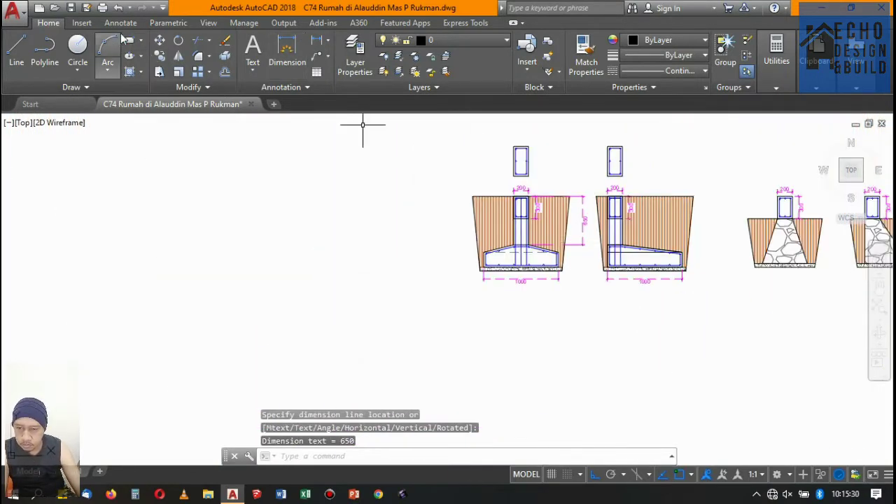
# Continue the chain below the 650 with 100 and 200 dimensions.
pyautogui.click(122, 23)
pyautogui.click(292, 71)
pyautogui.scroll(3, 539, 273)
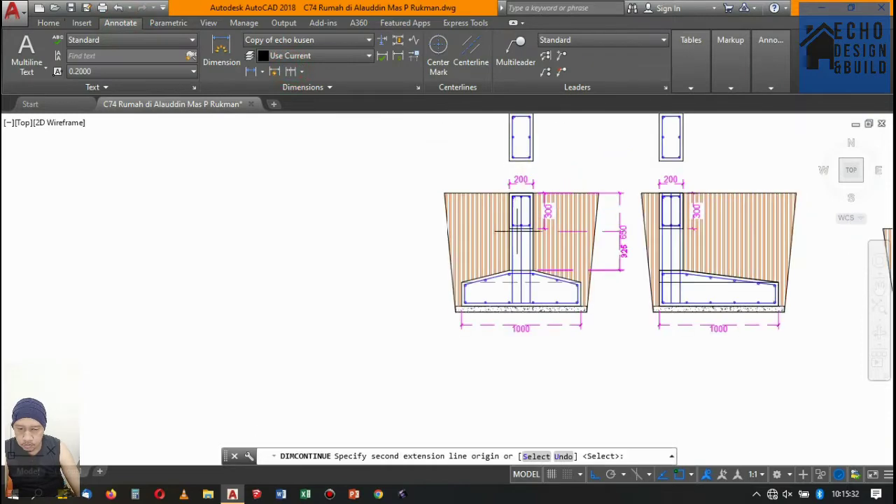
pyautogui.scroll(5, 553, 275)
pyautogui.click(547, 273)
pyautogui.scroll(-3, 539, 329)
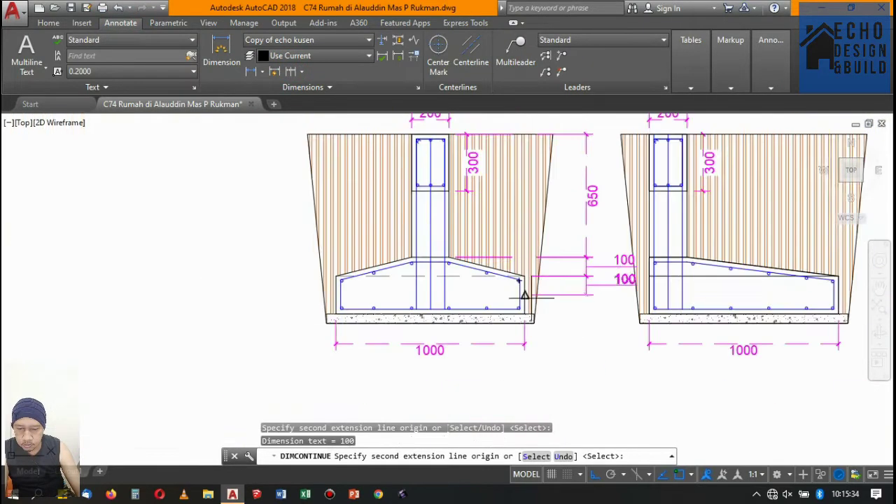
pyautogui.scroll(3, 521, 302)
pyautogui.click(509, 331)
pyautogui.scroll(-3, 420, 336)
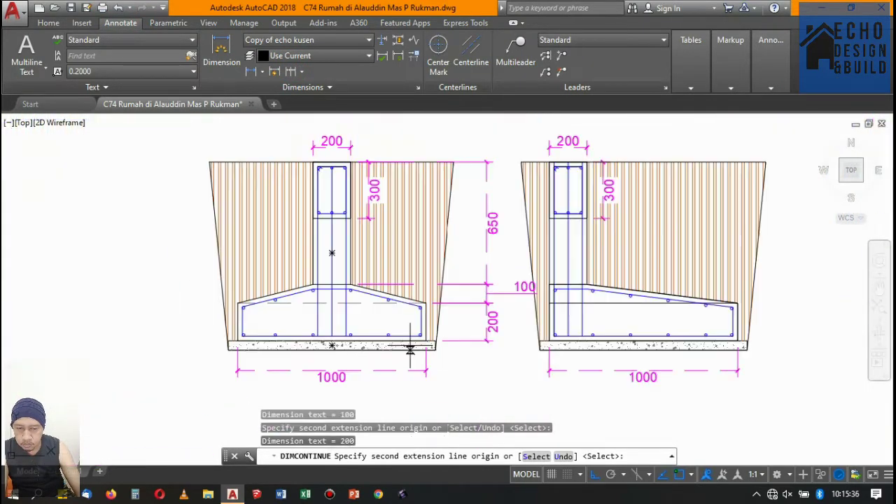
pyautogui.scroll(-2, 421, 336)
pyautogui.press('Return')
pyautogui.scroll(5, 484, 288)
pyautogui.press('Return')
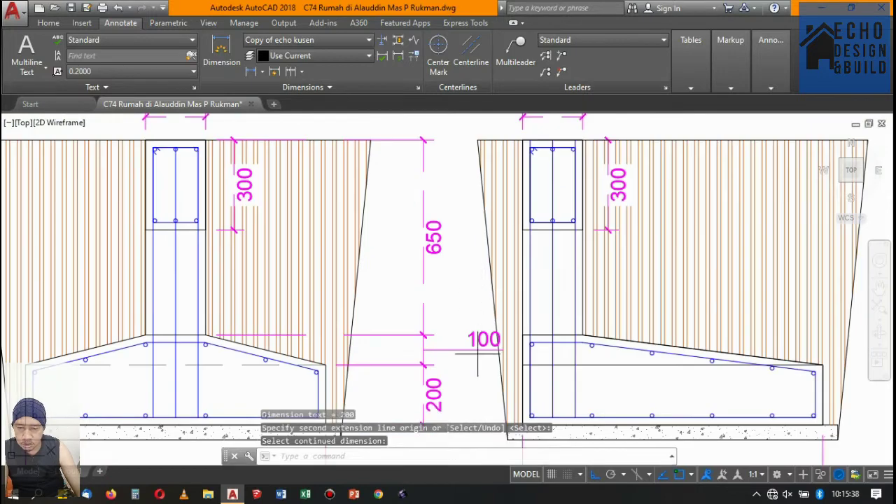
# Try repositioning the 100 dimension's text, then cancel the edit and continued dimensioning.
pyautogui.moveTo(478, 353); pyautogui.dragTo(337, 312)
pyautogui.scroll(5, 486, 350)
pyautogui.click(400, 292)
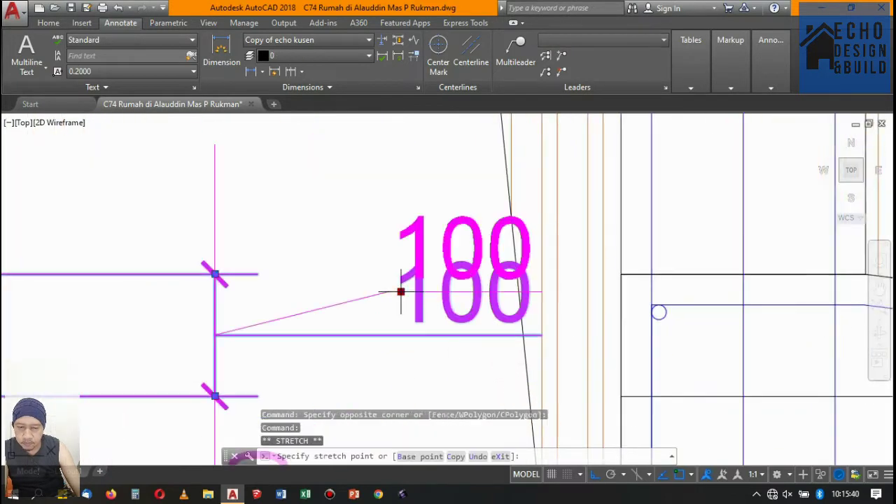
pyautogui.scroll(-5, 406, 272)
pyautogui.scroll(4, 486, 241)
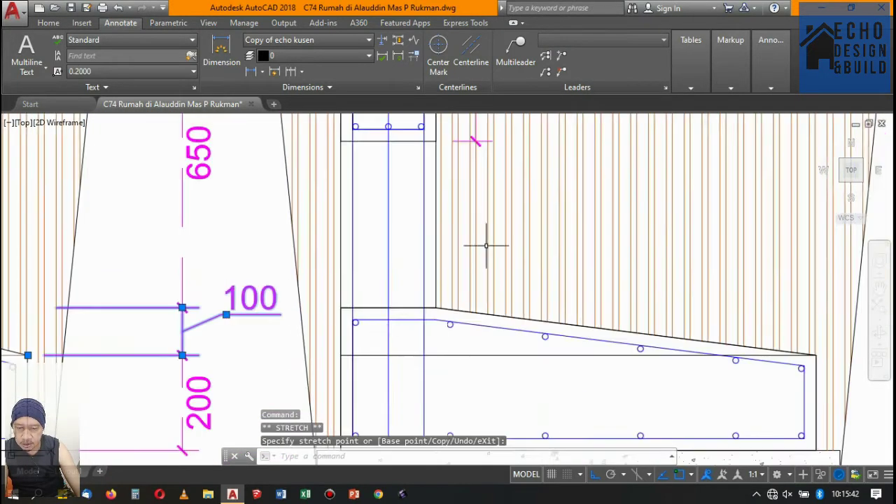
pyautogui.scroll(-5, 536, 236)
pyautogui.press('Escape')
pyautogui.scroll(-4, 629, 214)
pyautogui.scroll(3, 630, 214)
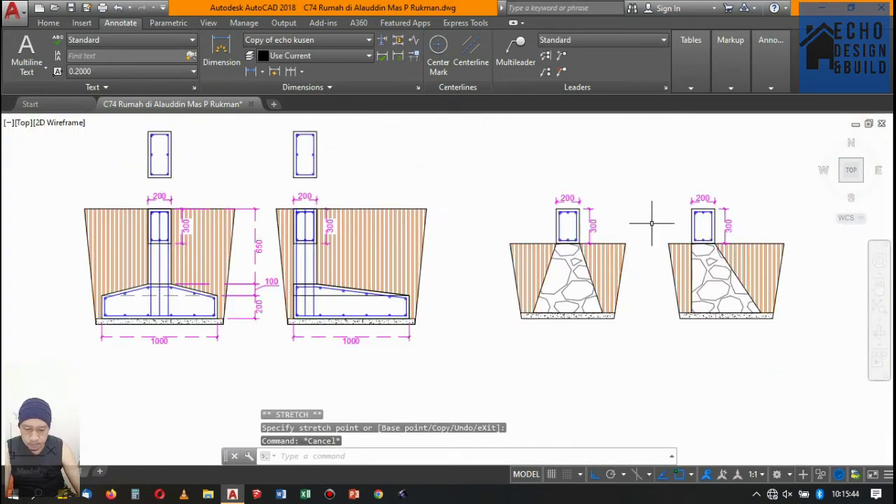
pyautogui.press('Return')
pyautogui.scroll(2, 648, 232)
pyautogui.scroll(2, 637, 237)
pyautogui.press('Escape')
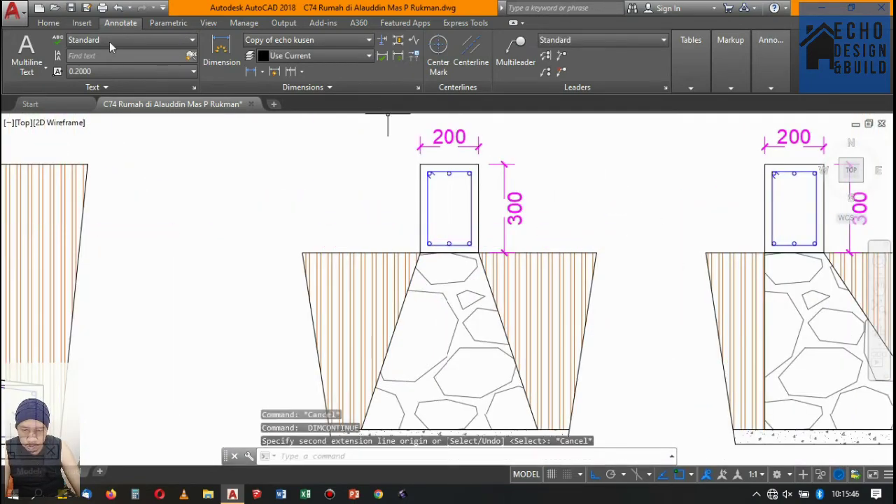
# Dimension the stone footing's 600 height beside its trapezoid.
pyautogui.click(253, 73)
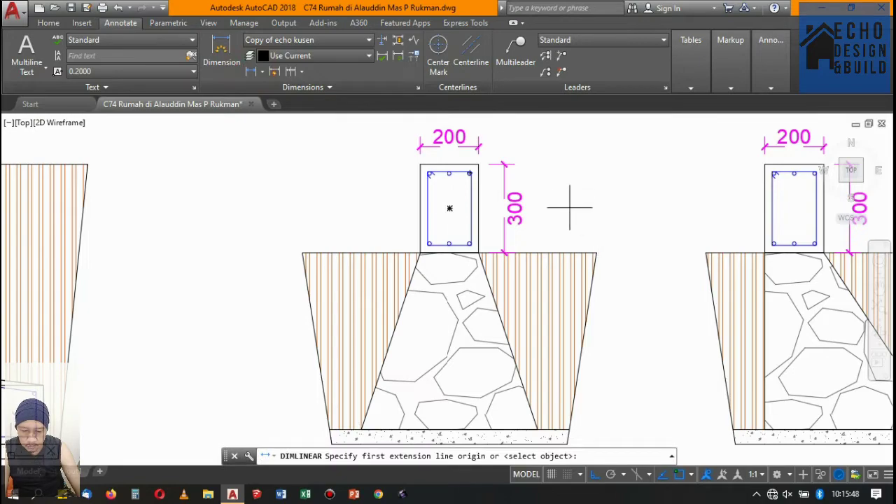
pyautogui.click(596, 252)
pyautogui.scroll(-3, 603, 280)
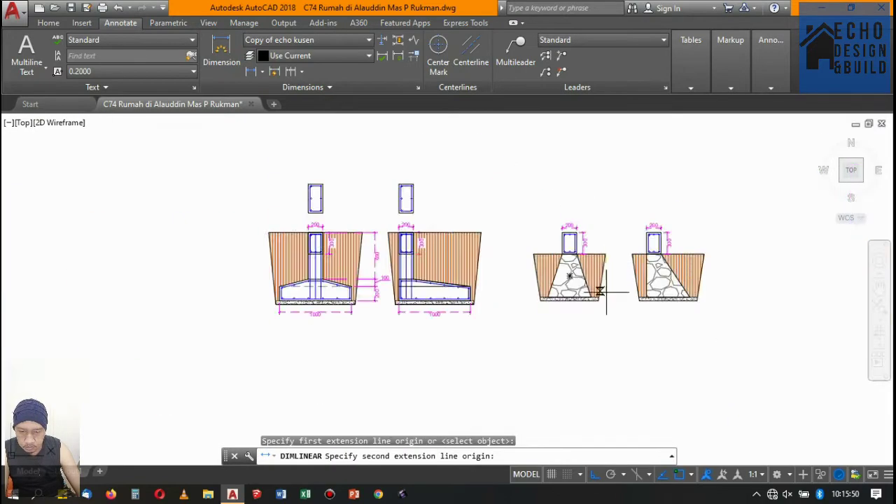
pyautogui.scroll(5, 561, 314)
pyautogui.click(504, 328)
pyautogui.scroll(-4, 609, 252)
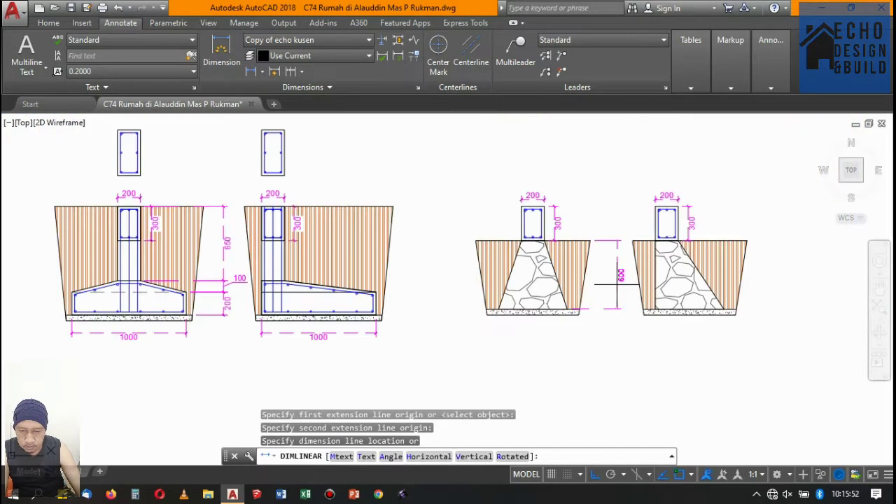
pyautogui.scroll(4, 610, 245)
pyautogui.click(616, 238)
pyautogui.scroll(-4, 623, 236)
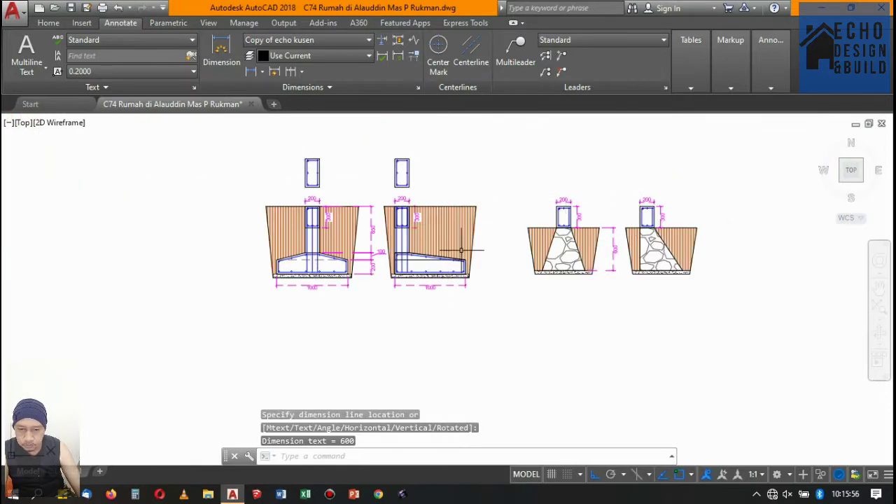
# Window-select the two stone footing sections and move them straight down with ortho.
pyautogui.scroll(-4, 462, 250)
pyautogui.scroll(-3, 540, 257)
pyautogui.scroll(3, 420, 290)
pyautogui.moveTo(420, 289)
pyautogui.mouseDown(button='middle')
pyautogui.moveTo(121, 321)
pyautogui.moveTo(553, 226)
pyautogui.mouseUp(button='middle')
pyautogui.scroll(4, 558, 189)
pyautogui.click(581, 165)
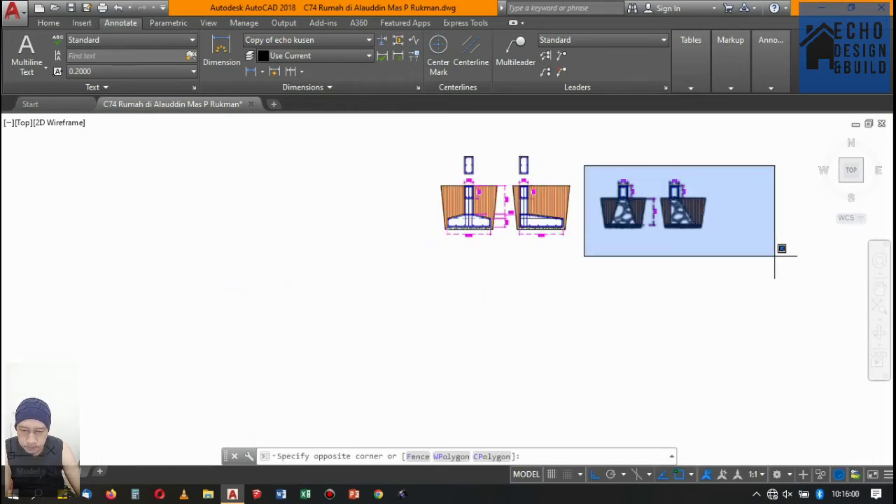
pyautogui.click(776, 250)
pyautogui.write('m')
pyautogui.press('Return')
pyautogui.click(757, 214)
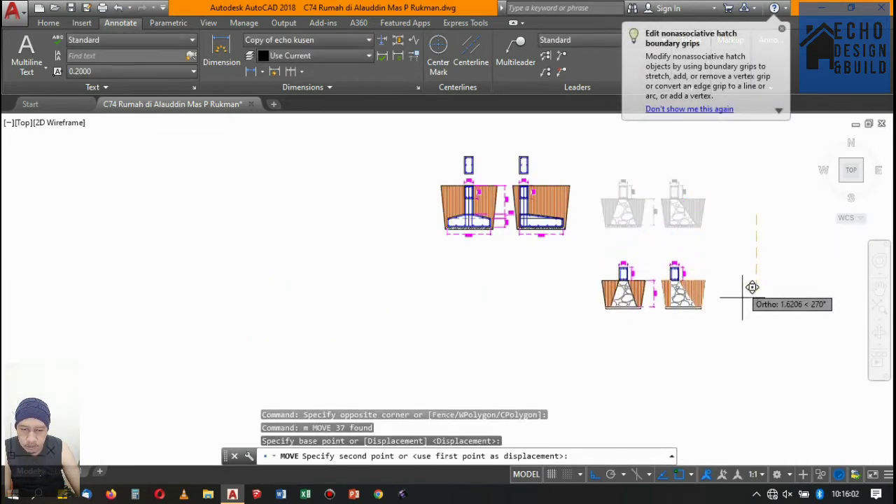
pyautogui.click(709, 297)
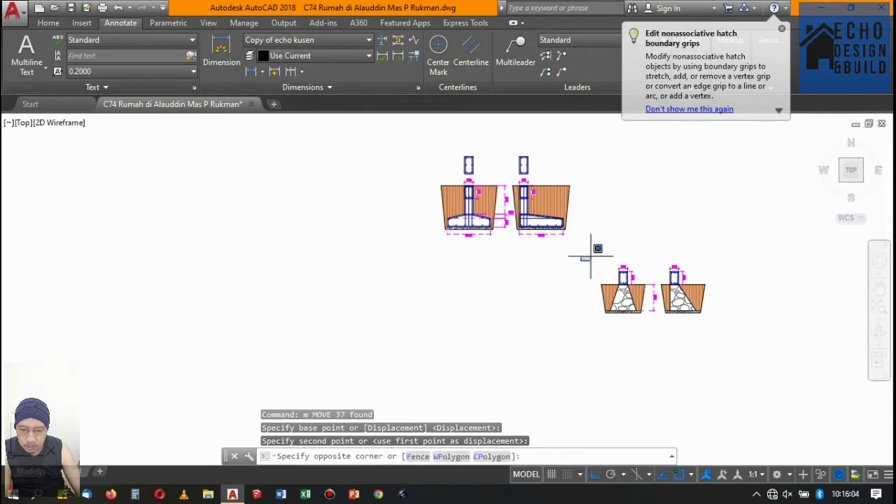
# Move the lowered stone footings left so they sit beneath the concrete footing sections.
pyautogui.click(748, 342)
pyautogui.write('m')
pyautogui.press('Return')
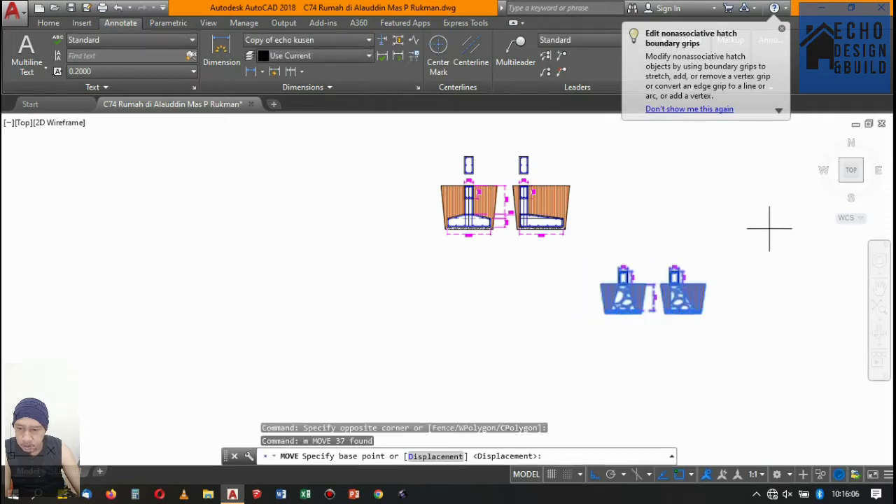
pyautogui.click(770, 229)
pyautogui.click(622, 245)
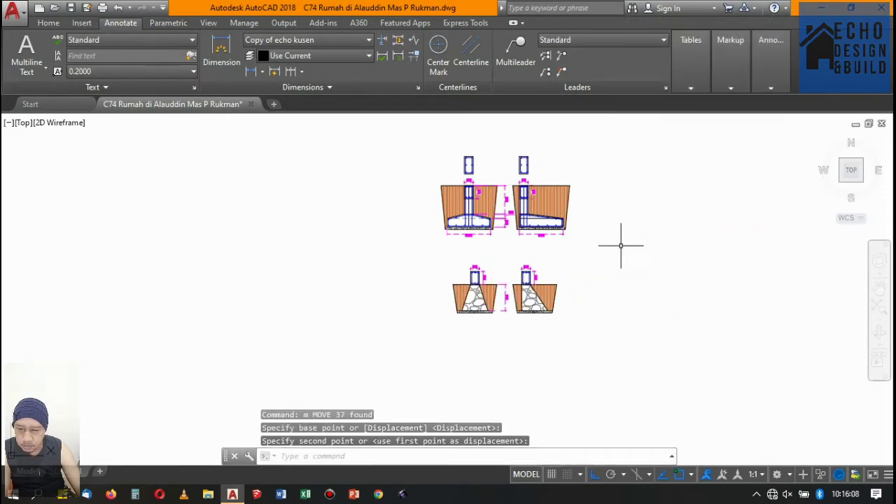
pyautogui.scroll(2, 536, 252)
pyautogui.scroll(2, 483, 321)
pyautogui.scroll(-3, 484, 320)
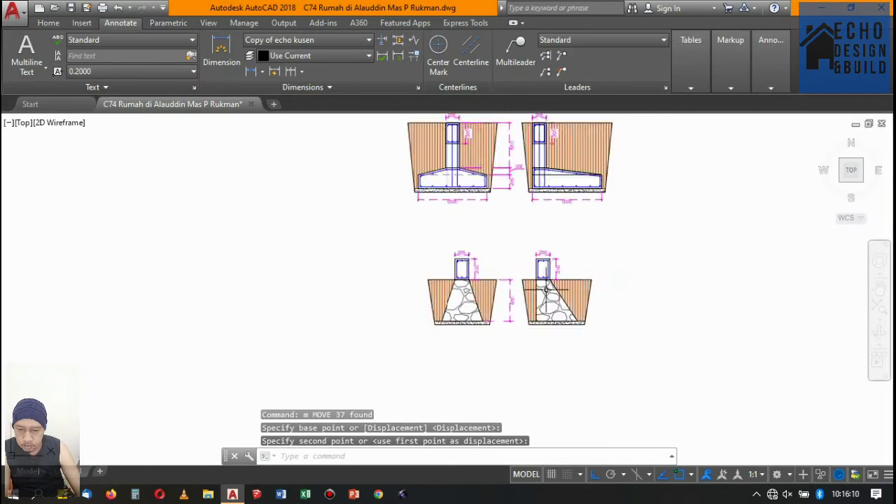
pyautogui.scroll(4, 526, 234)
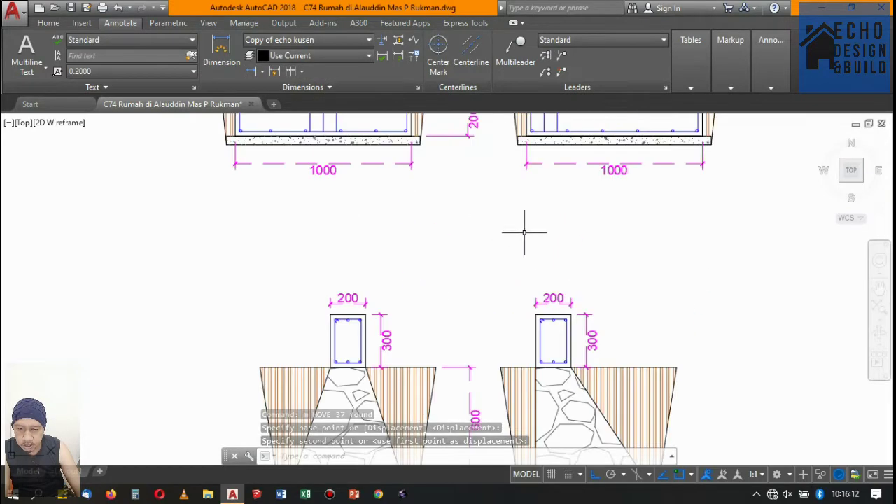
pyautogui.scroll(-4, 526, 254)
pyautogui.scroll(3, 533, 203)
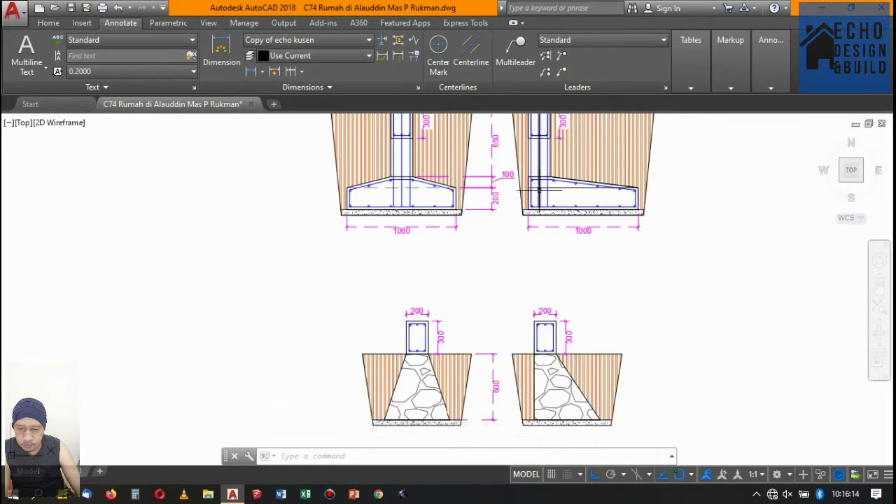
pyautogui.scroll(-3, 540, 190)
pyautogui.scroll(4, 541, 207)
pyautogui.scroll(-4, 542, 221)
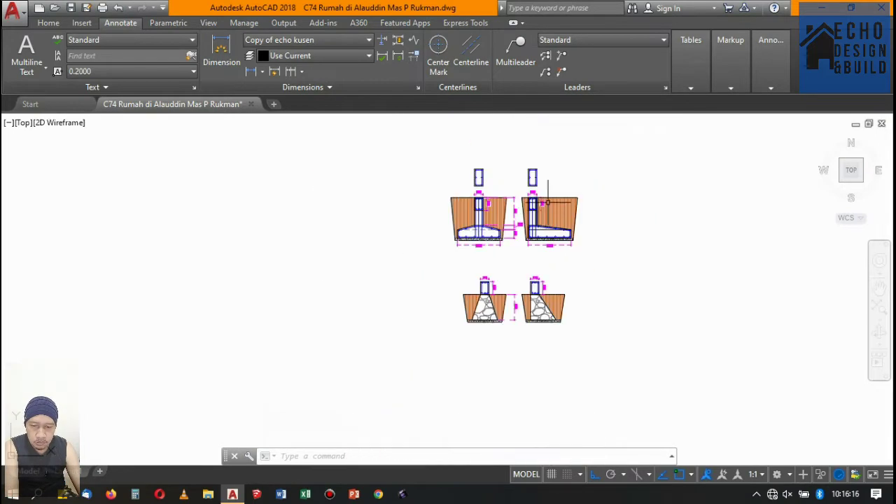
pyautogui.scroll(-2, 540, 224)
pyautogui.scroll(4, 497, 287)
pyautogui.scroll(-3, 490, 300)
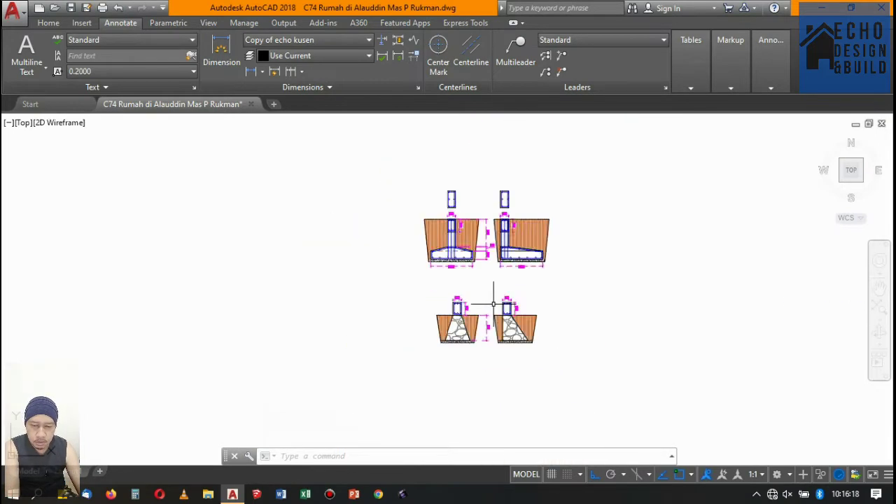
pyautogui.scroll(-3, 518, 290)
pyautogui.scroll(2, 525, 280)
pyautogui.scroll(2, 516, 231)
pyautogui.scroll(3, 458, 194)
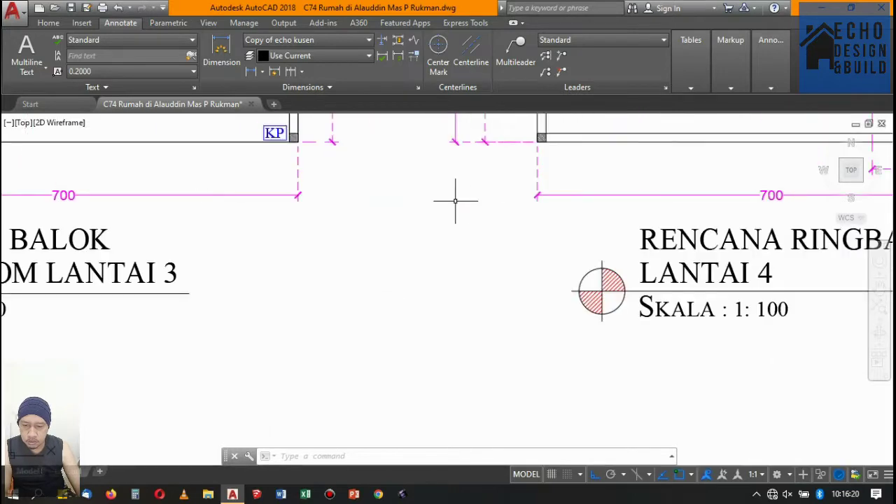
pyautogui.scroll(-2, 490, 210)
# Copy the RENCANA RINGBALOK LANTAI 4 title to a spot beside the footing sections.
pyautogui.scroll(2, 509, 223)
pyautogui.click(508, 223)
pyautogui.click(556, 285)
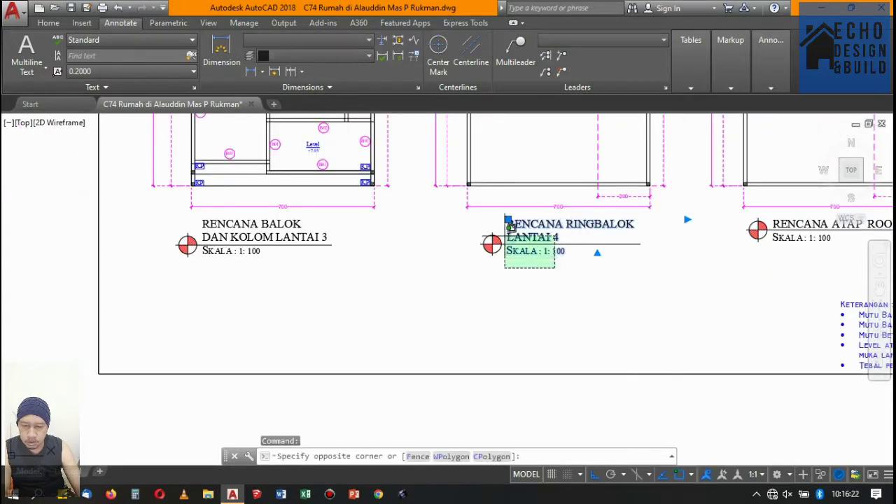
pyautogui.click(48, 23)
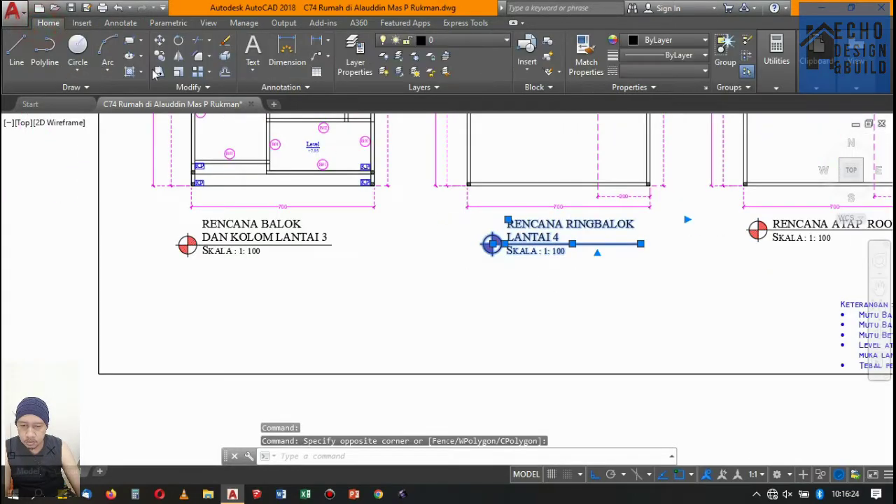
pyautogui.click(161, 59)
pyautogui.click(493, 244)
pyautogui.scroll(-4, 483, 301)
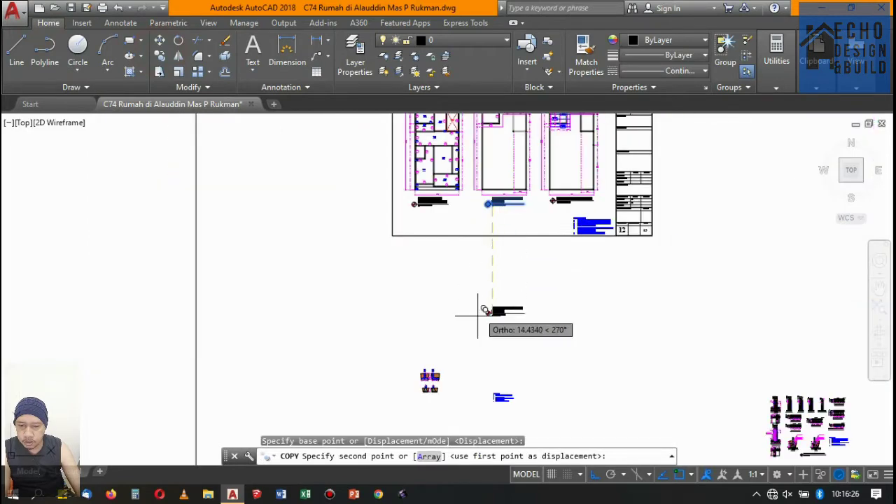
pyautogui.scroll(-2, 490, 336)
pyautogui.scroll(4, 532, 290)
pyautogui.scroll(2, 560, 252)
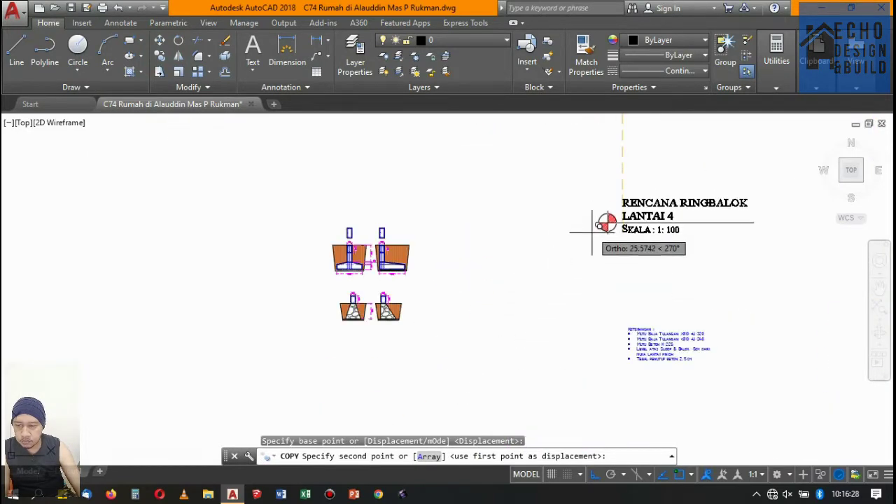
pyautogui.click(592, 252)
pyautogui.press('Return')
# Delete the unneeded circle, line and text parts of the copied title.
pyautogui.scroll(5, 599, 243)
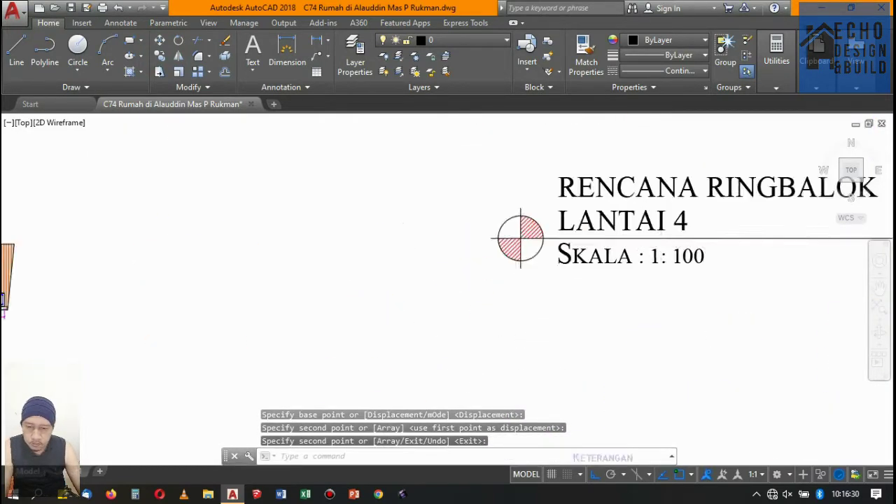
pyautogui.scroll(1, 516, 236)
pyautogui.click(654, 289)
pyautogui.click(362, 221)
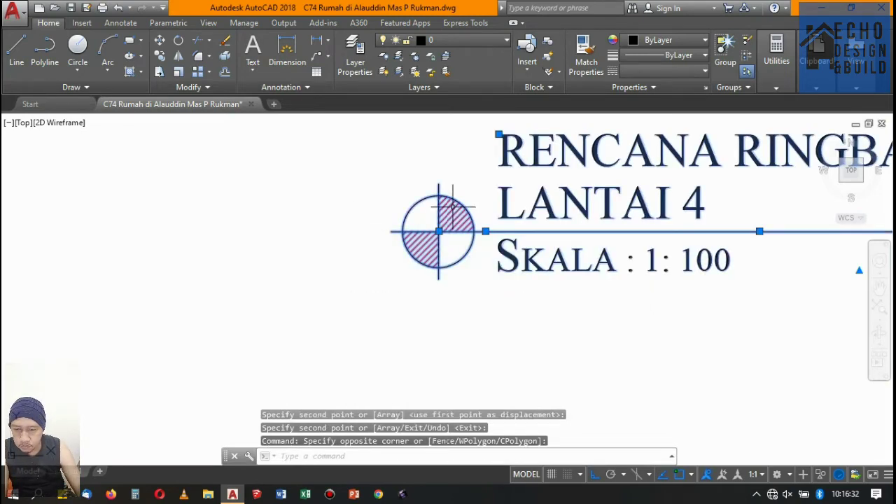
pyautogui.click(455, 257)
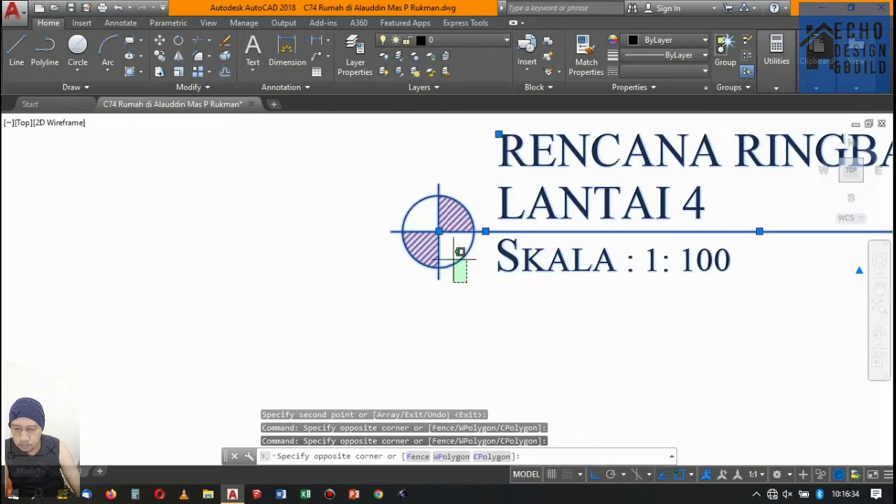
pyautogui.click(455, 258)
pyautogui.press('Delete')
# Copy the footing title text and place it beneath the first concrete footing section.
pyautogui.scroll(-3, 490, 231)
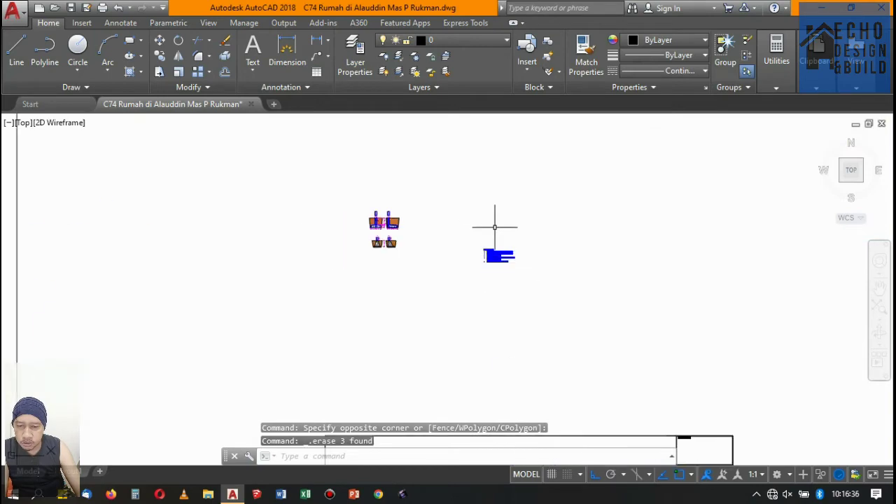
pyautogui.scroll(2, 494, 249)
pyautogui.scroll(-4, 518, 224)
pyautogui.scroll(2, 497, 196)
pyautogui.scroll(2, 499, 196)
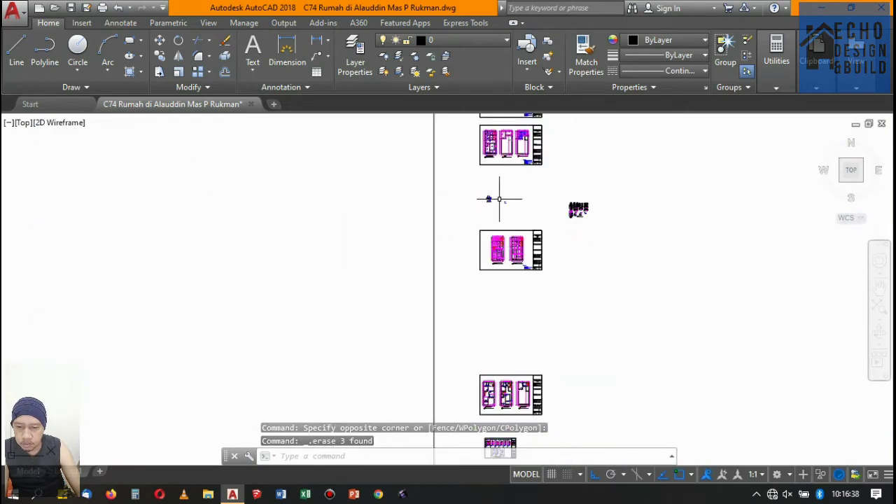
pyautogui.scroll(-4, 553, 214)
pyautogui.scroll(4, 553, 214)
pyautogui.scroll(2, 553, 214)
pyautogui.scroll(2, 531, 144)
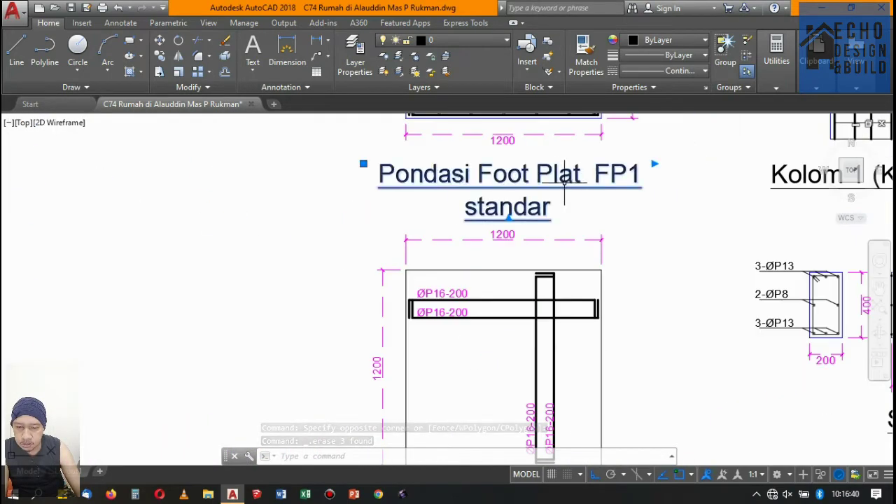
pyautogui.click(516, 154)
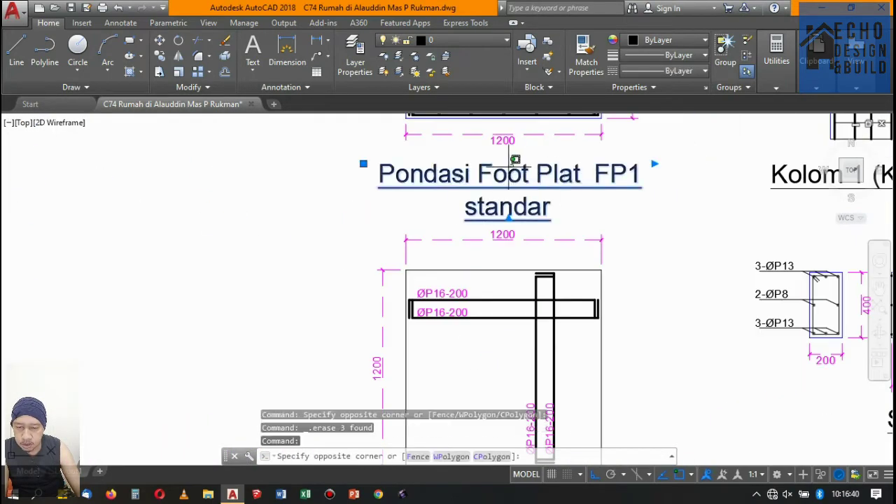
pyautogui.click(161, 56)
pyautogui.click(501, 175)
pyautogui.scroll(-8, 136, 172)
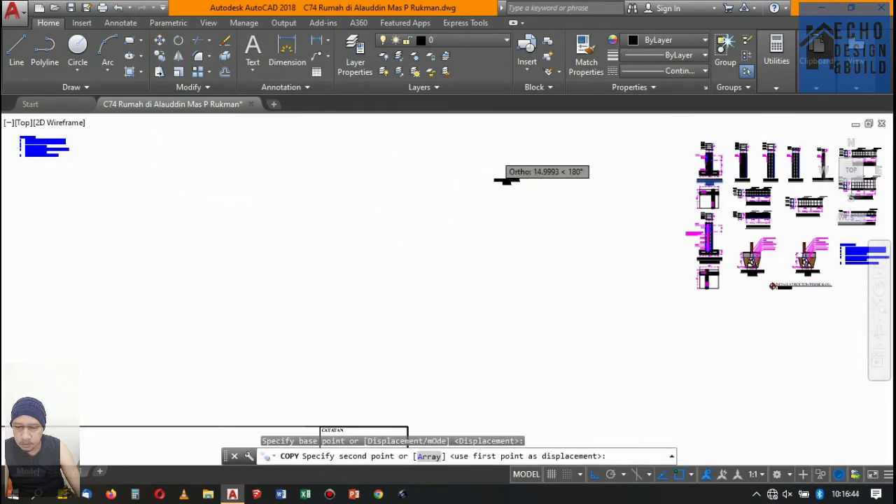
pyautogui.scroll(-2, 152, 171)
pyautogui.scroll(4, 194, 170)
pyautogui.scroll(-3, 362, 250)
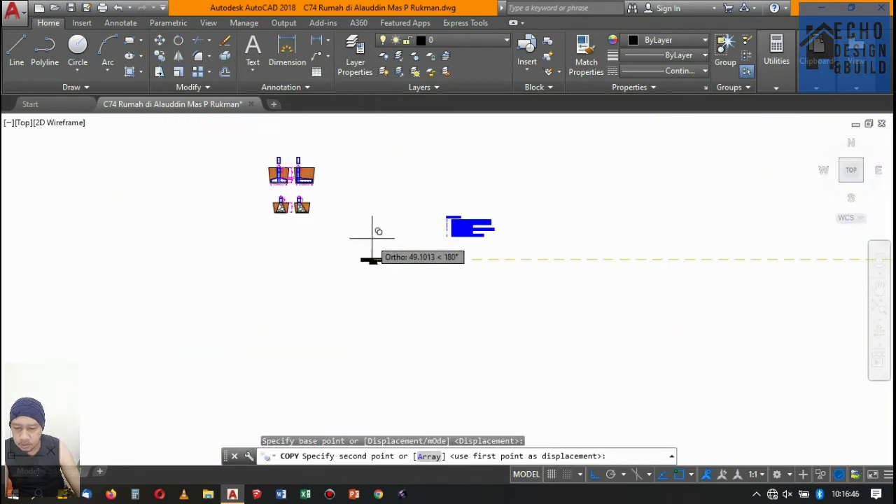
pyautogui.scroll(-3, 383, 227)
pyautogui.scroll(5, 392, 226)
pyautogui.scroll(4, 385, 225)
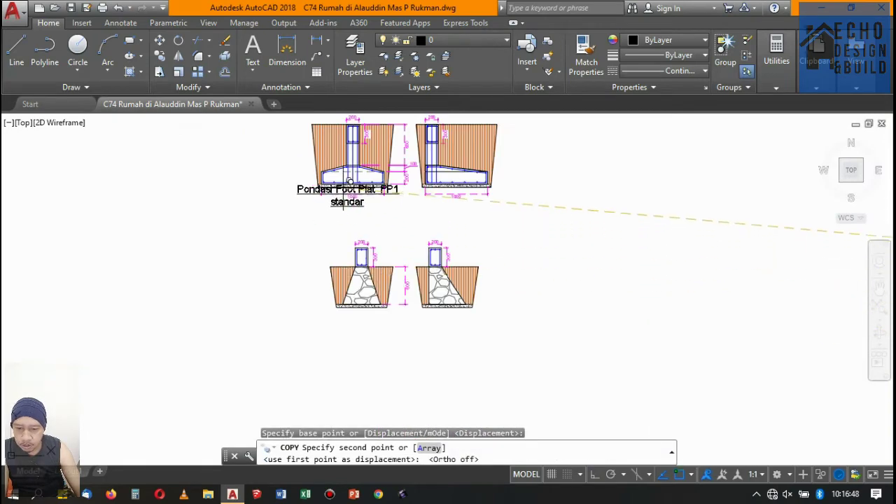
pyautogui.scroll(4, 378, 224)
pyautogui.click(368, 254)
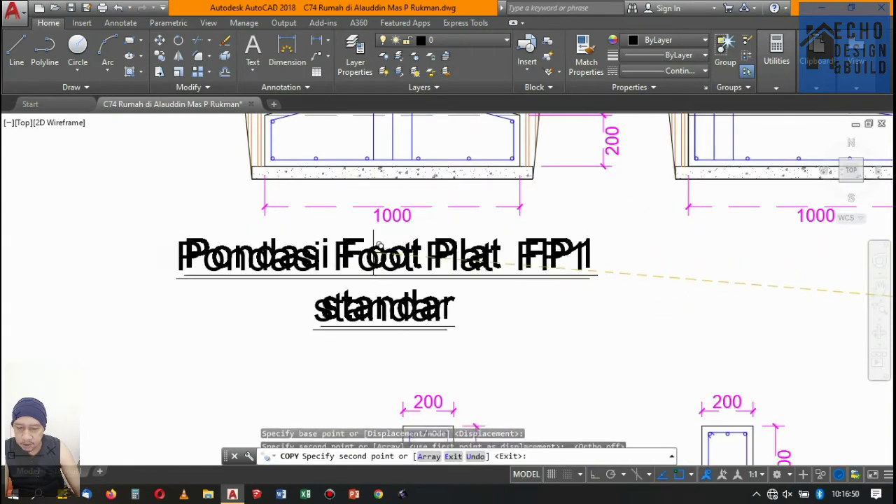
pyautogui.scroll(-5, 467, 242)
pyautogui.scroll(3, 483, 238)
pyautogui.press('Return')
# Inspect the placed copy and select the 'Pondasi Foot Plat FP1 standar' title.
pyautogui.scroll(-6, 481, 266)
pyautogui.scroll(3, 456, 264)
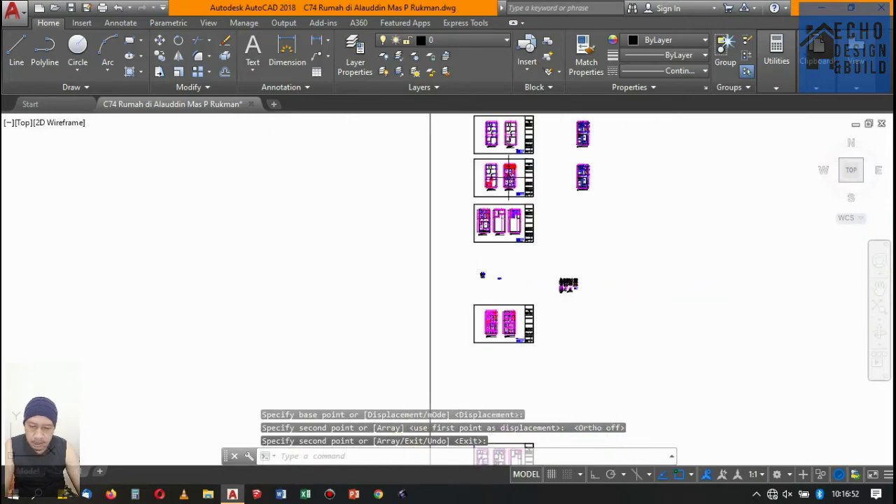
pyautogui.scroll(-6, 481, 164)
pyautogui.scroll(5, 427, 169)
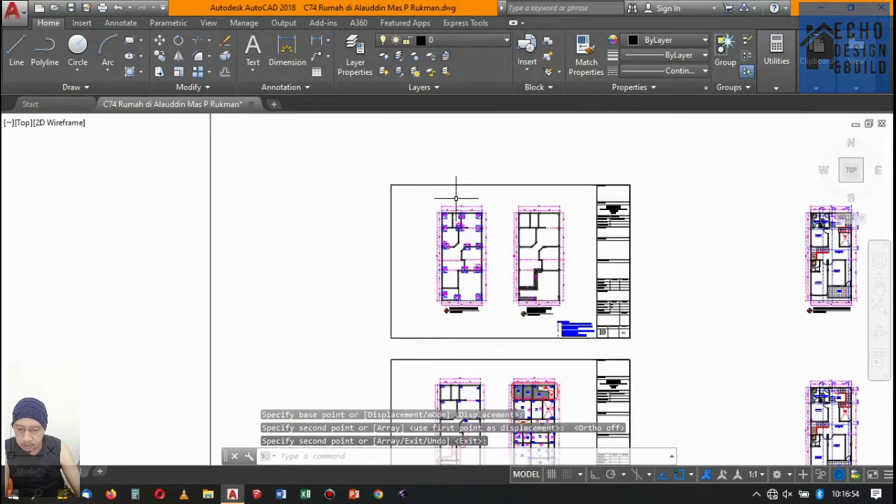
pyautogui.scroll(3, 429, 165)
pyautogui.scroll(-8, 435, 149)
pyautogui.scroll(-4, 435, 203)
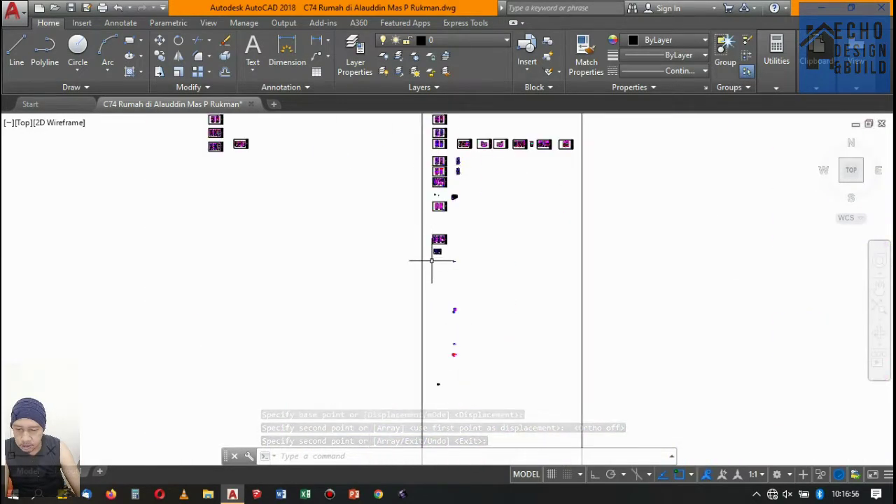
pyautogui.scroll(5, 423, 269)
pyautogui.scroll(-1, 410, 290)
pyautogui.scroll(3, 406, 259)
pyautogui.scroll(4, 409, 318)
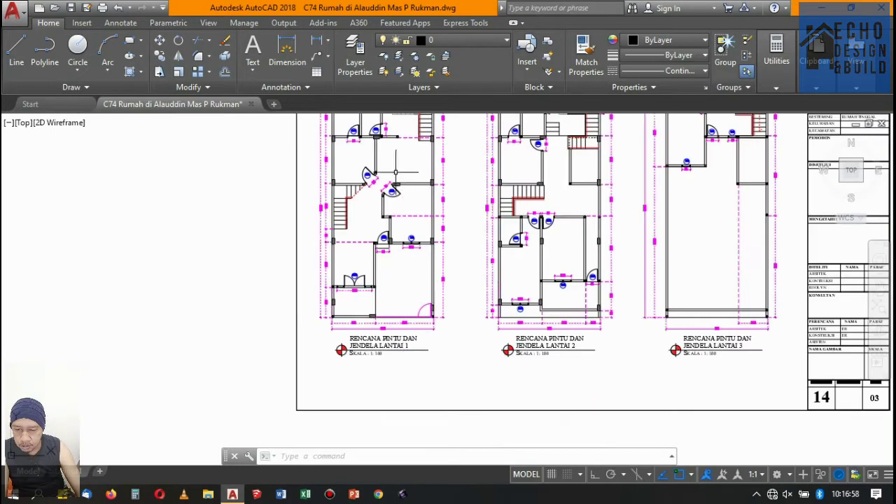
pyautogui.scroll(-2, 410, 319)
pyautogui.scroll(-3, 426, 178)
pyautogui.scroll(-3, 439, 257)
pyautogui.scroll(3, 430, 144)
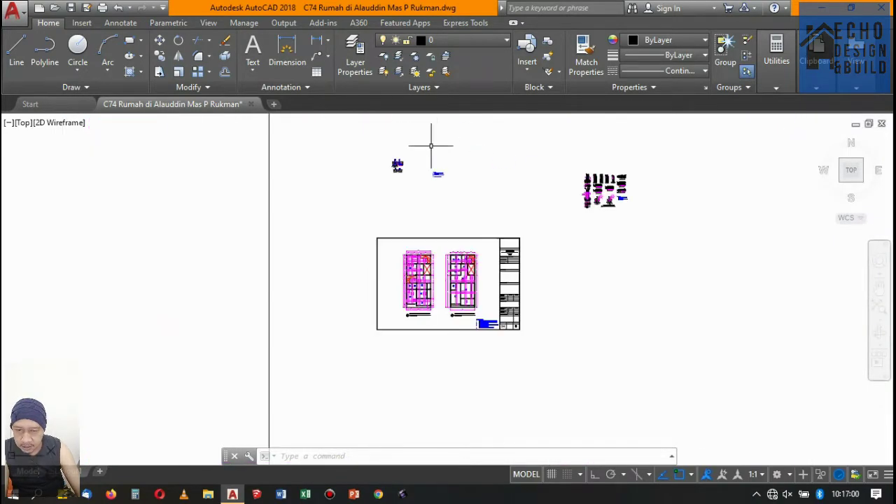
pyautogui.scroll(3, 372, 172)
pyautogui.scroll(3, 308, 224)
pyautogui.scroll(1, 354, 342)
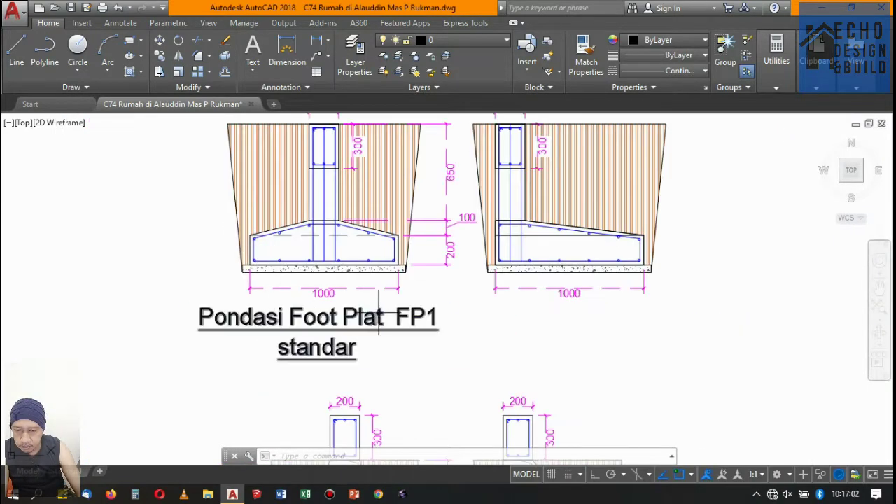
pyautogui.click(355, 342)
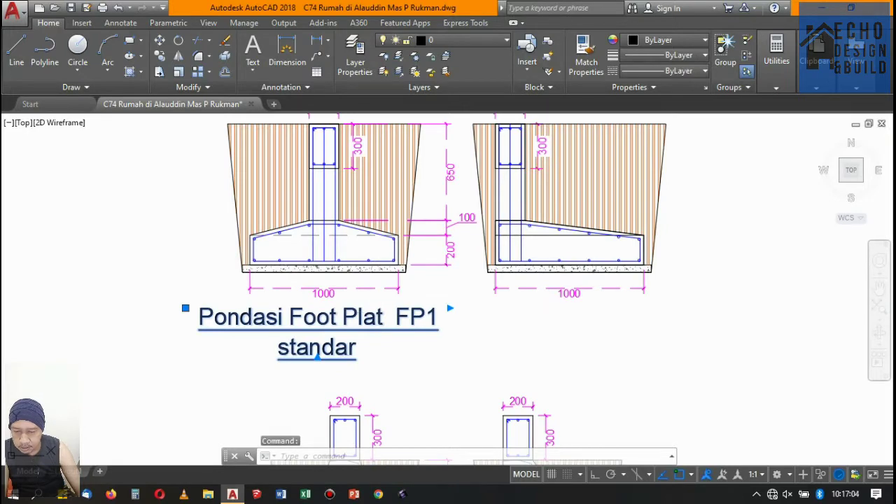
# Edit the title text, changing FP1 to FP-01.
pyautogui.doubleClick(430, 317)
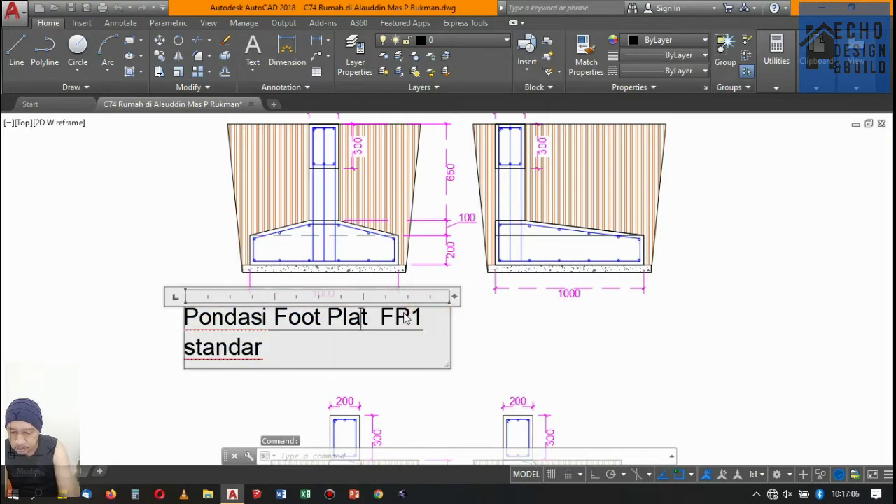
pyautogui.click(405, 317)
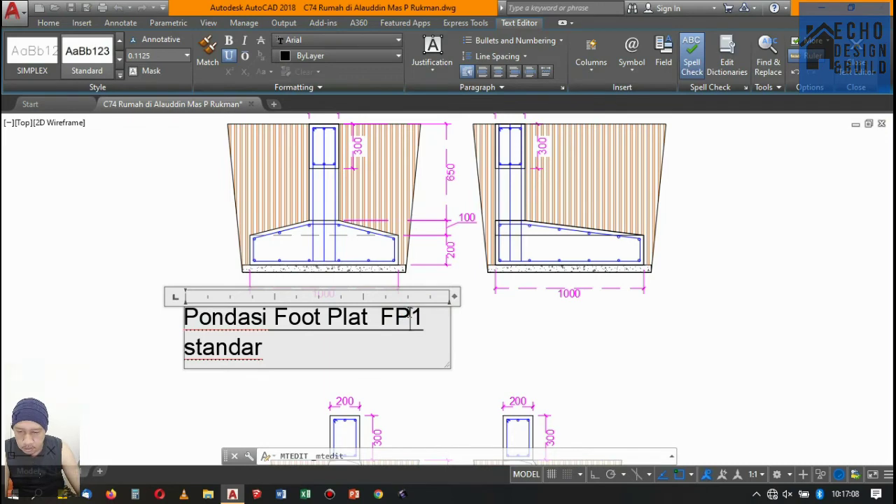
pyautogui.write('-0')
pyautogui.click(494, 341)
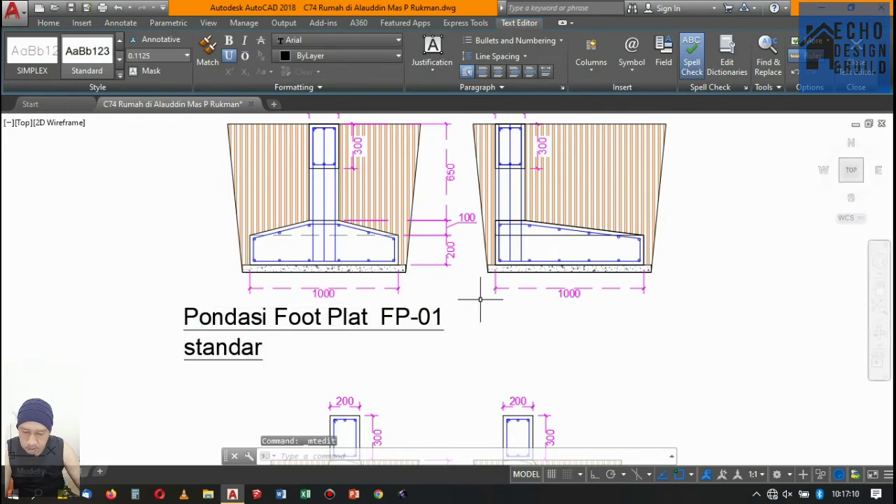
pyautogui.scroll(-2, 420, 315)
# Centre-align both lines of the FP-01 title.
pyautogui.click(396, 319)
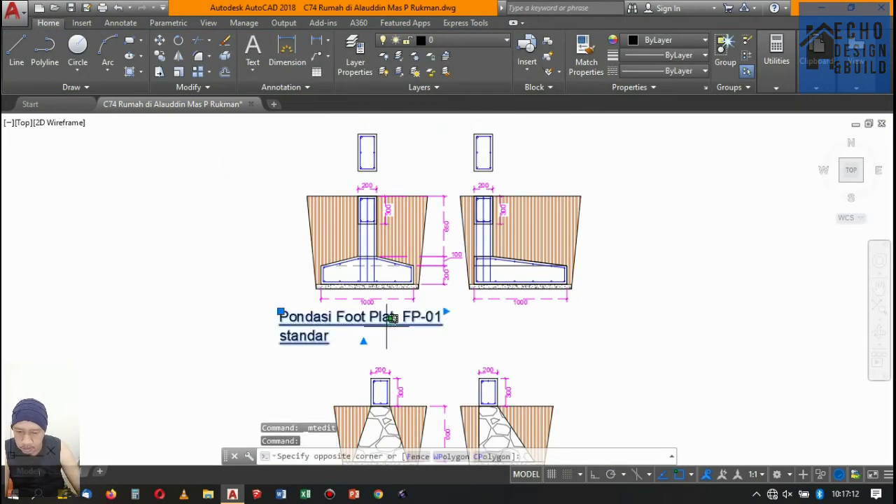
pyautogui.click(380, 316)
pyautogui.doubleClick(382, 318)
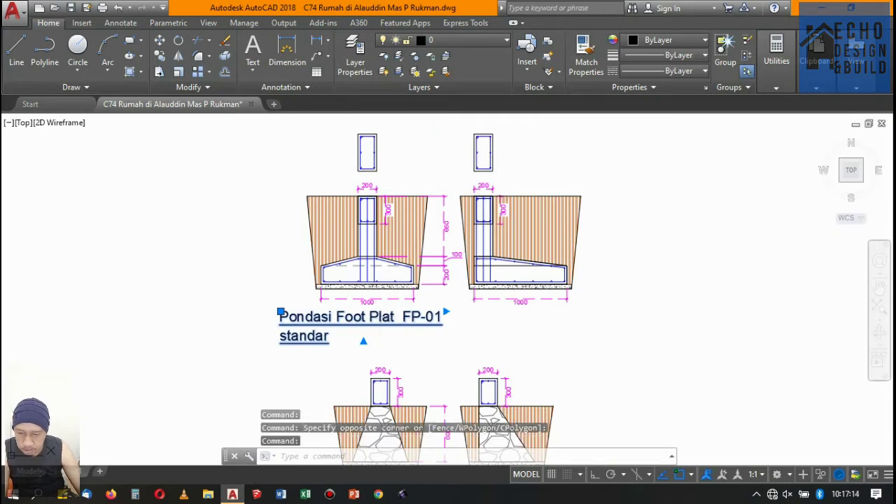
pyautogui.moveTo(345, 346); pyautogui.dragTo(267, 324)
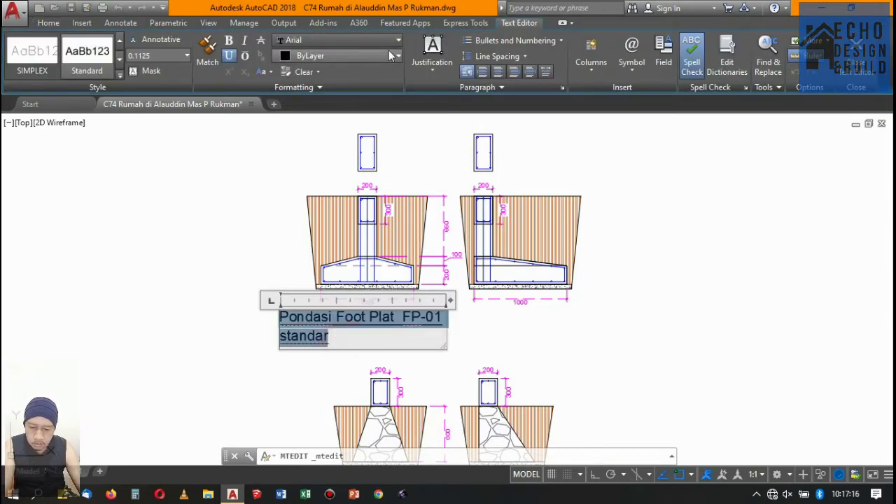
pyautogui.click(499, 74)
pyautogui.click(472, 343)
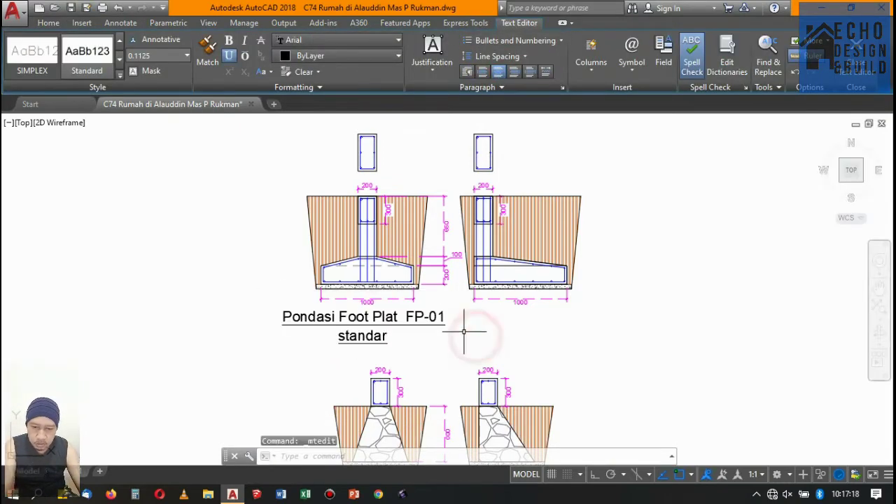
# Capitalise 'standar' to 'Standar' on the title's second line.
pyautogui.scroll(2, 431, 324)
pyautogui.click(385, 306)
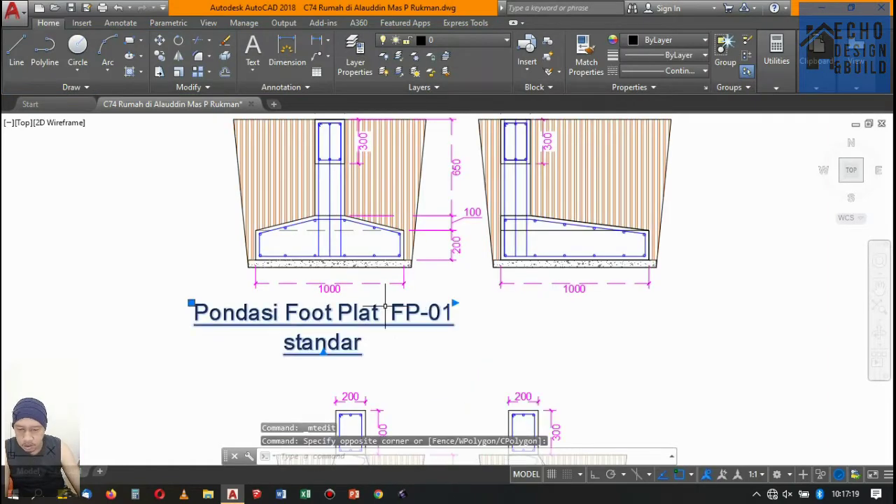
pyautogui.doubleClick(293, 342)
pyautogui.write('S')
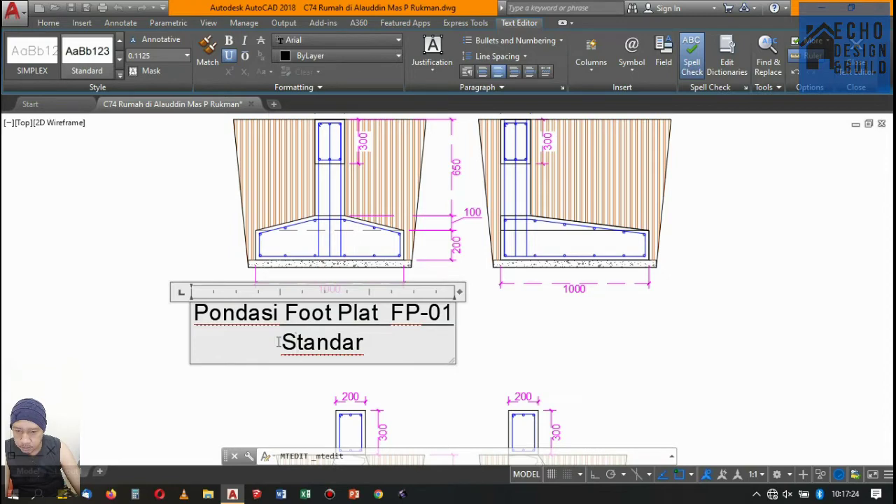
pyautogui.click(498, 352)
# Scale the title text by a factor of 0.75.
pyautogui.click(476, 331)
pyautogui.click(320, 313)
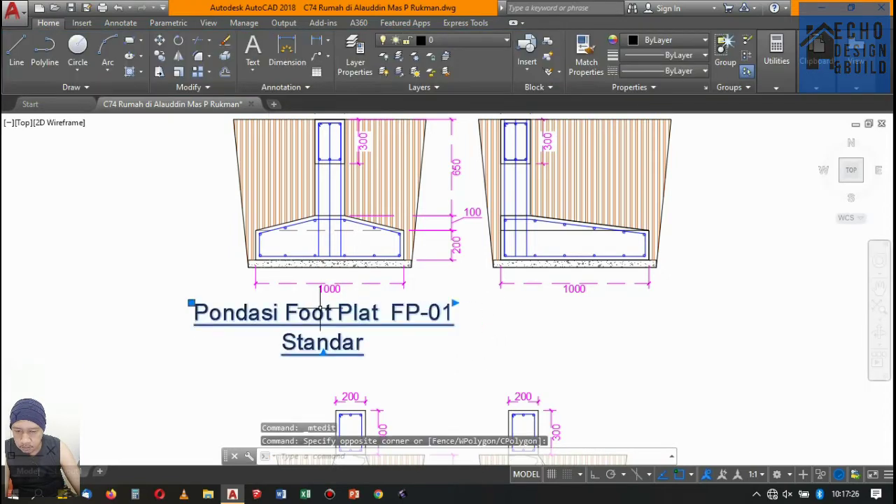
pyautogui.write('sv')
pyautogui.press('Return')
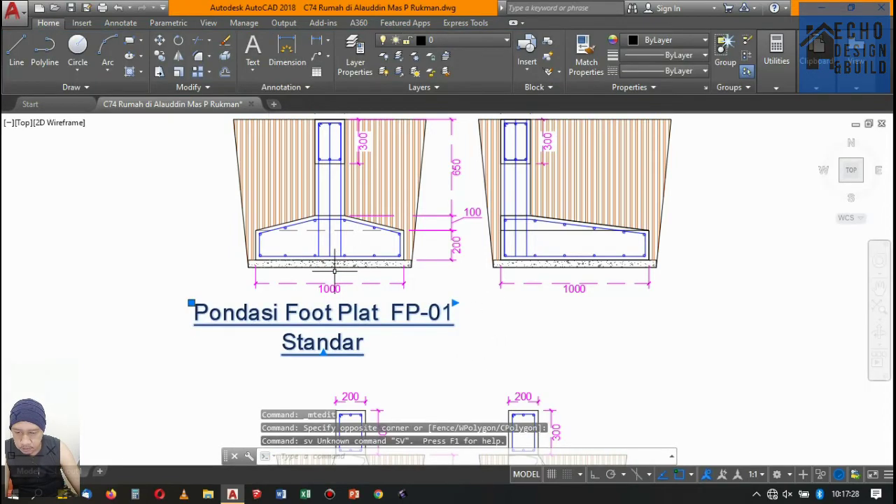
pyautogui.scroll(-5, 445, 369)
pyautogui.scroll(4, 419, 383)
pyautogui.write('s')
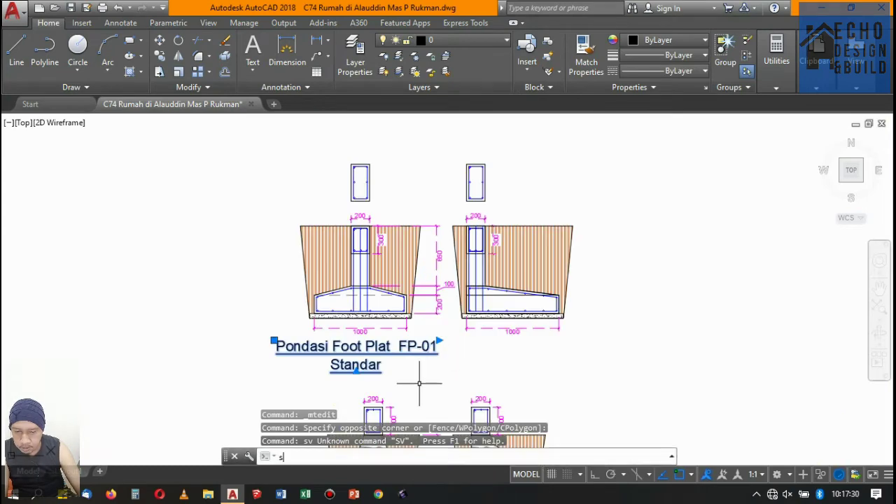
pyautogui.write('c')
pyautogui.press('Return')
pyautogui.scroll(6, 350, 357)
pyautogui.click(400, 305)
pyautogui.write('0.75')
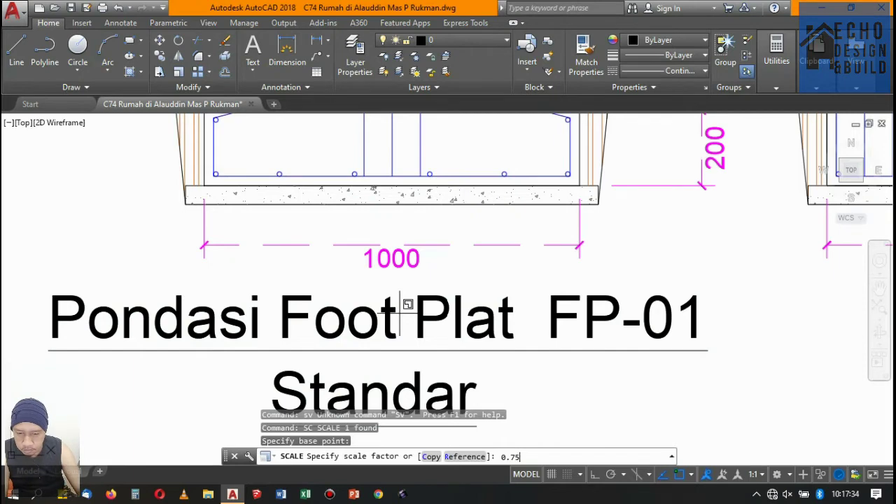
pyautogui.press('Return')
pyautogui.scroll(-3, 413, 287)
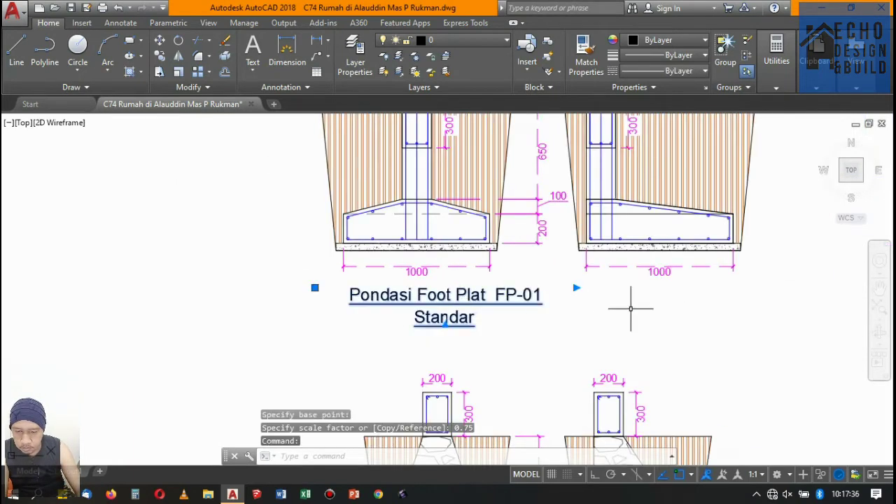
# Run MOVE on the scaled title, leaving it in place, then reselect it.
pyautogui.write('m')
pyautogui.press('Return')
pyautogui.click(605, 298)
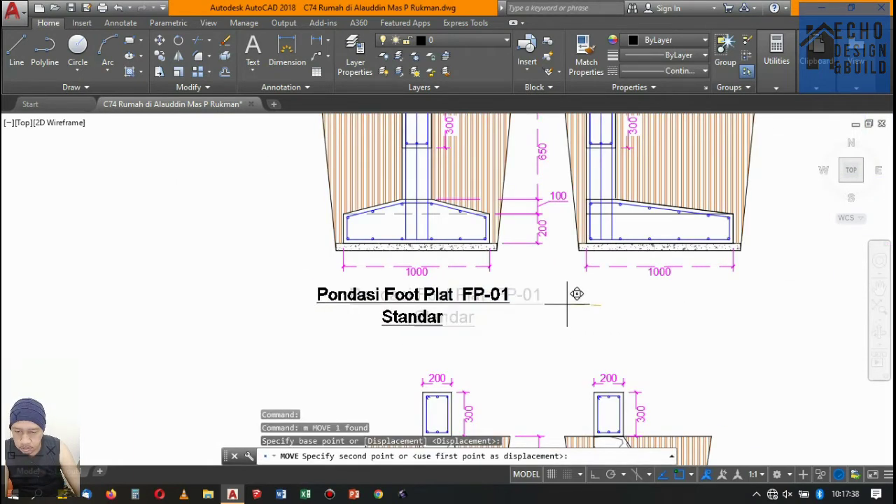
pyautogui.click(523, 314)
pyautogui.click(504, 329)
pyautogui.click(263, 178)
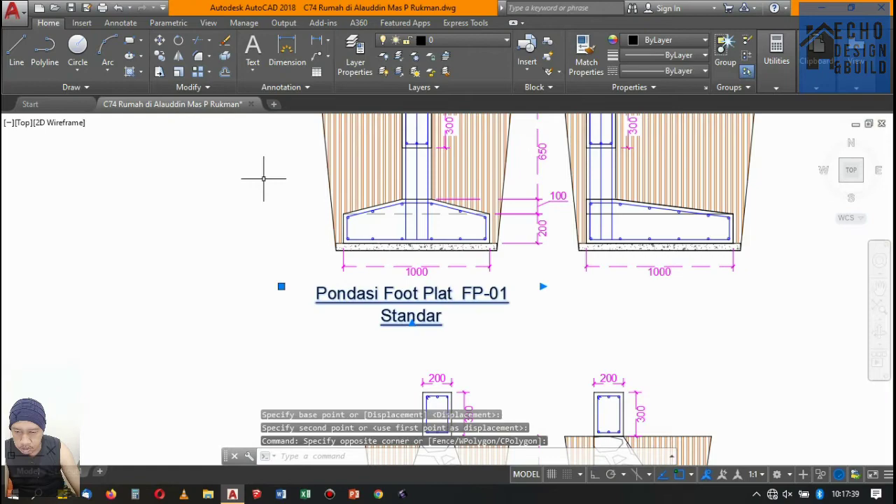
# Copy the Pondasi Foot Plat FP-01 title from the footing base to under the right upper footing.
pyautogui.click(159, 56)
pyautogui.scroll(2, 412, 217)
pyautogui.scroll(3, 411, 217)
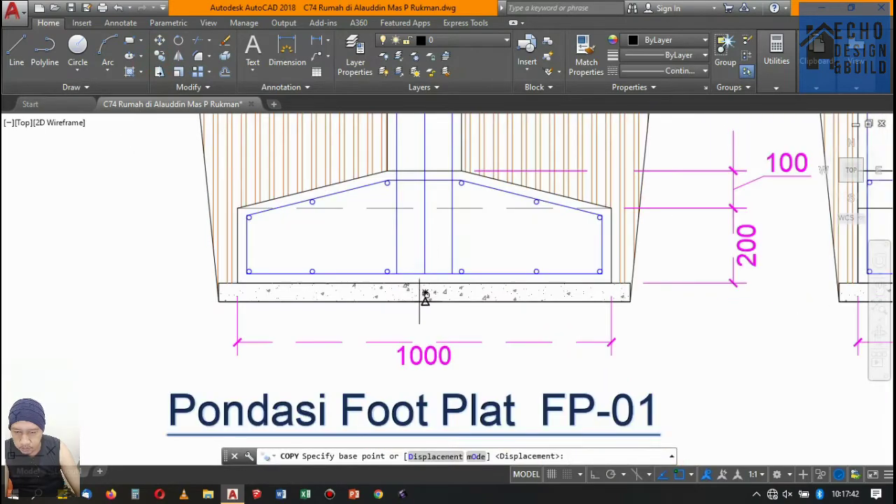
pyautogui.click(425, 294)
pyautogui.scroll(-5, 305, 287)
pyautogui.scroll(5, 647, 364)
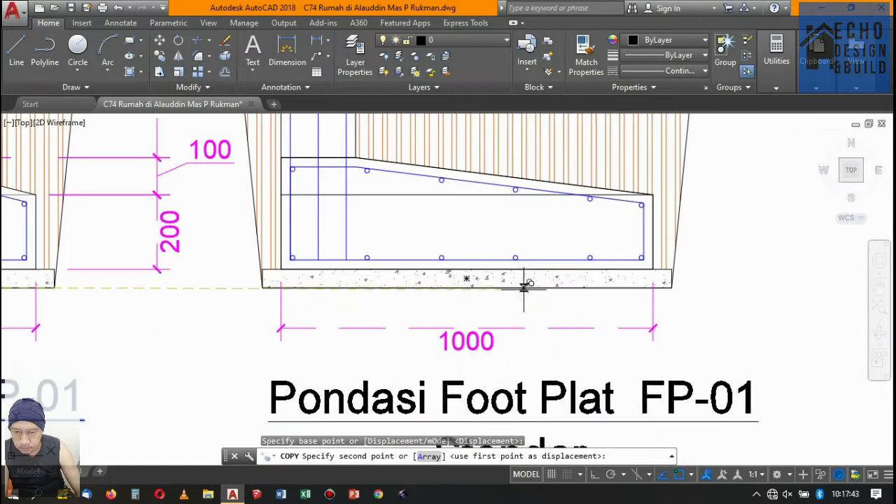
pyautogui.click(466, 280)
pyautogui.scroll(-5, 467, 280)
pyautogui.scroll(3, 512, 288)
pyautogui.press('Return')
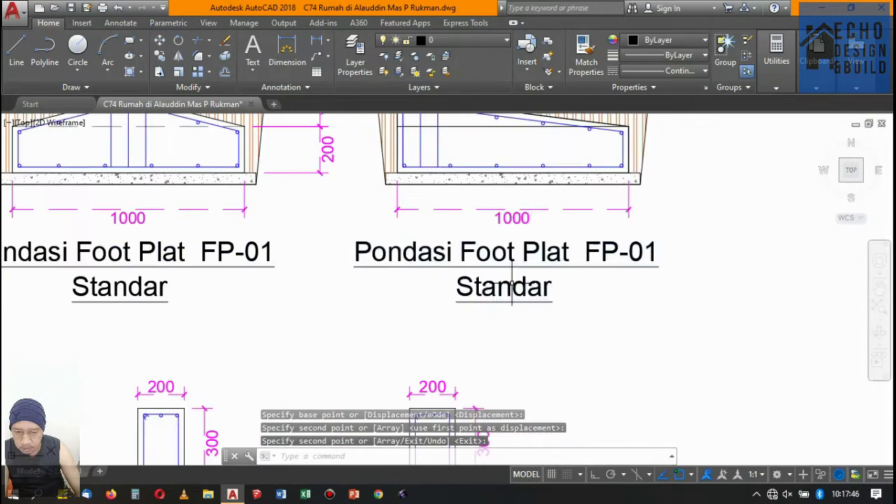
# Change the copied title's second line from 'Standar' to 'Tepi'.
pyautogui.doubleClick(512, 287)
pyautogui.moveTo(554, 287); pyautogui.dragTo(469, 287)
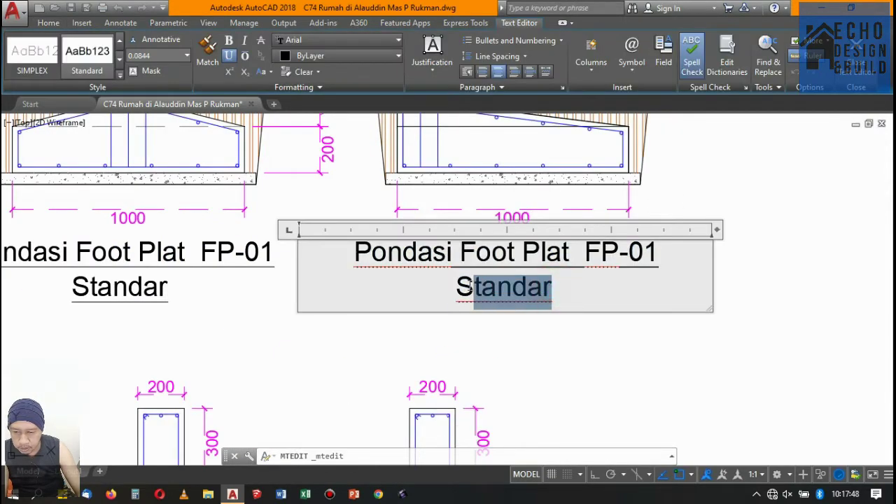
pyautogui.write('Tepi')
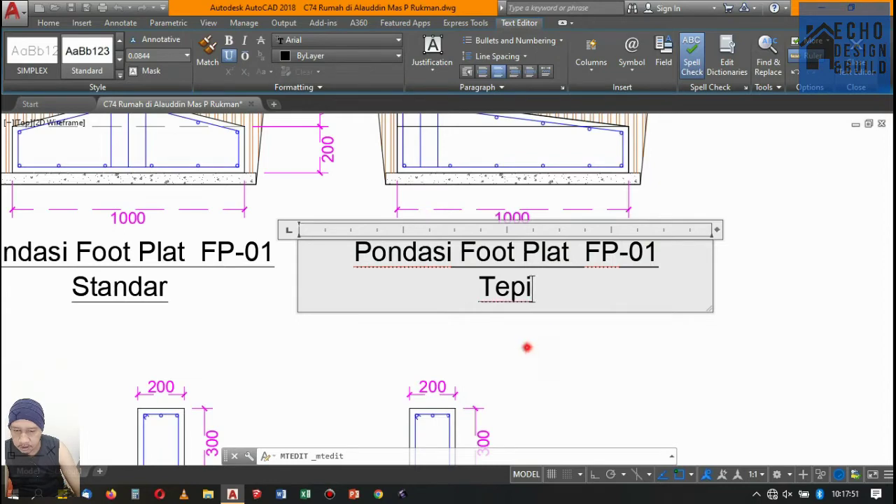
pyautogui.click(527, 348)
pyautogui.scroll(-5, 546, 301)
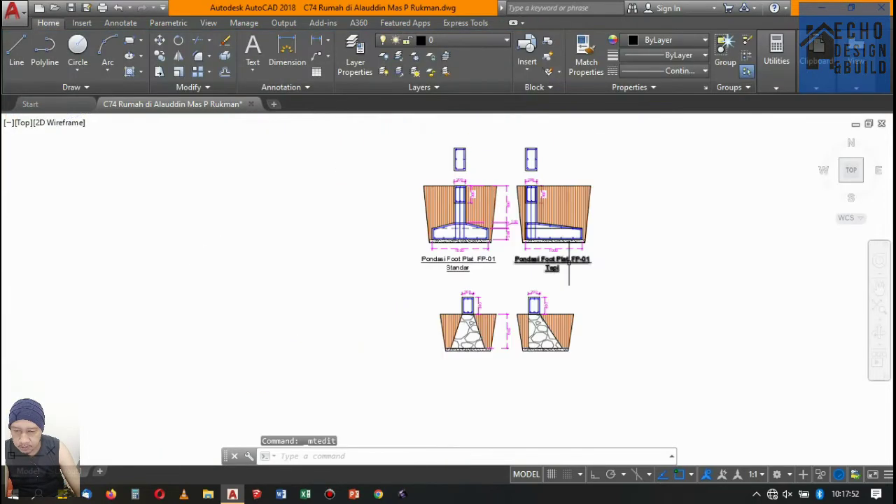
pyautogui.scroll(3, 508, 281)
pyautogui.scroll(-3, 493, 271)
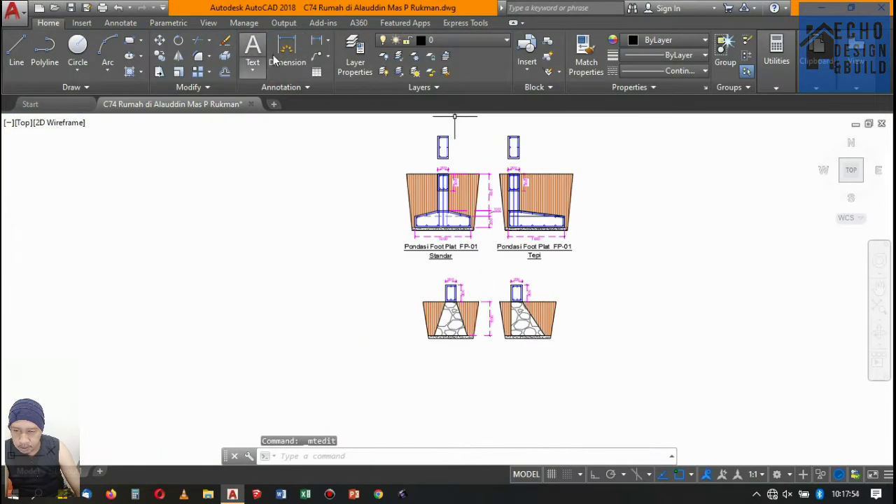
# Add a vertical 600 linear dimension for the footing height beside the footing.
pyautogui.click(320, 40)
pyautogui.scroll(3, 382, 257)
pyautogui.scroll(3, 288, 207)
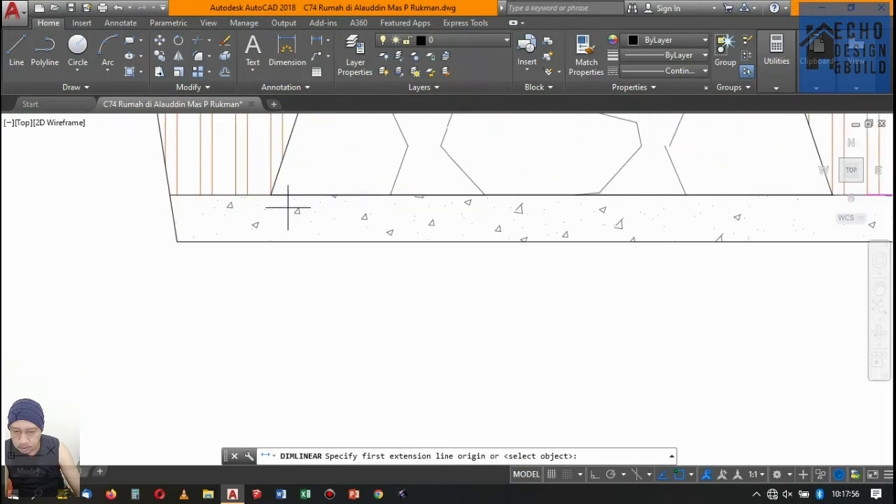
pyautogui.click(270, 203)
pyautogui.scroll(-5, 402, 169)
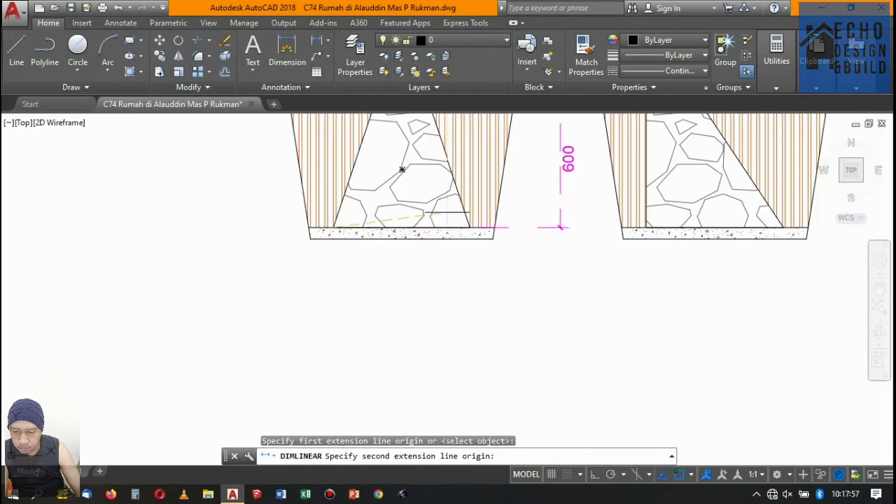
pyautogui.click(471, 227)
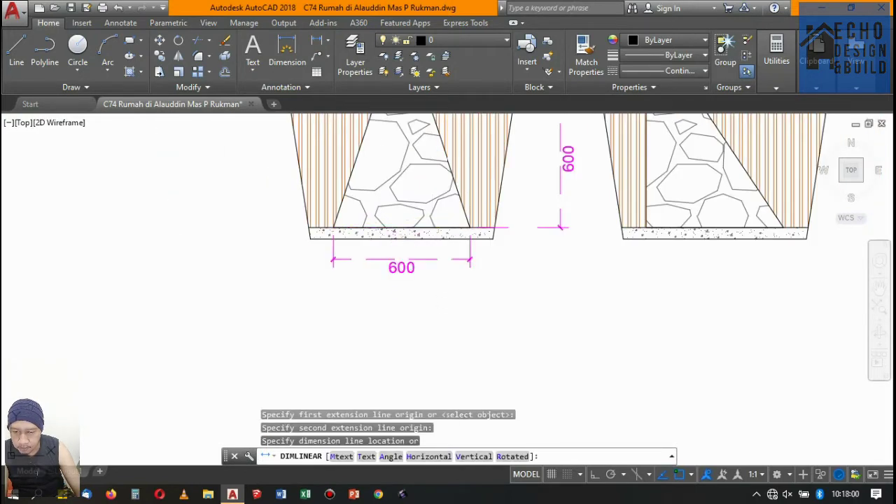
pyautogui.click(560, 210)
# Add a horizontal 600 width dimension below the footing base.
pyautogui.press('space')
pyautogui.scroll(4, 639, 229)
pyautogui.click(656, 216)
pyautogui.scroll(-3, 560, 252)
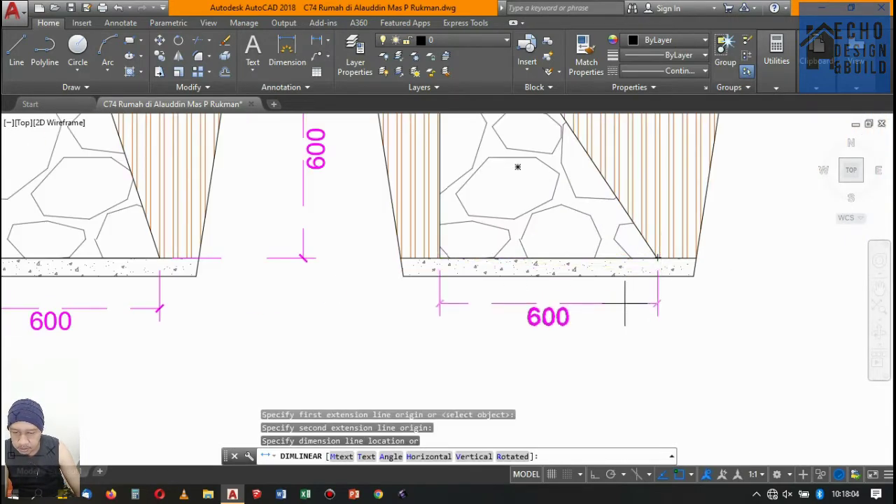
pyautogui.scroll(4, 126, 312)
pyautogui.click(216, 299)
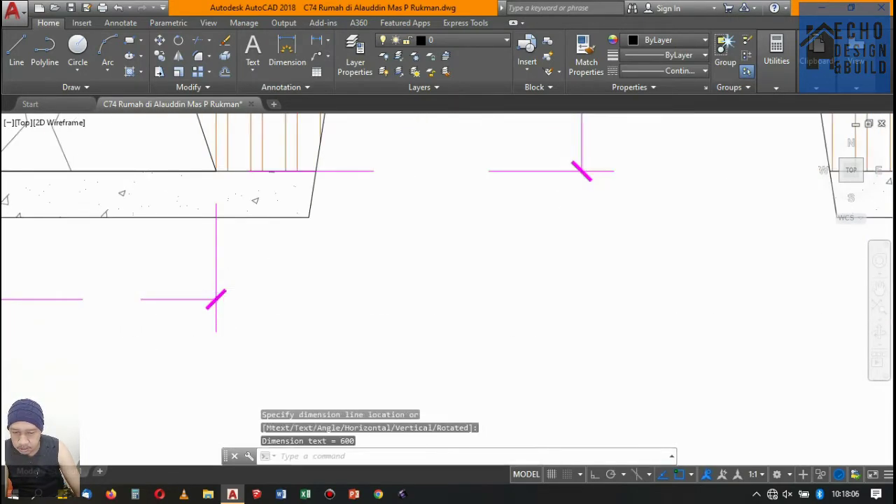
pyautogui.scroll(-5, 394, 280)
pyautogui.scroll(5, 413, 309)
pyautogui.scroll(-5, 527, 273)
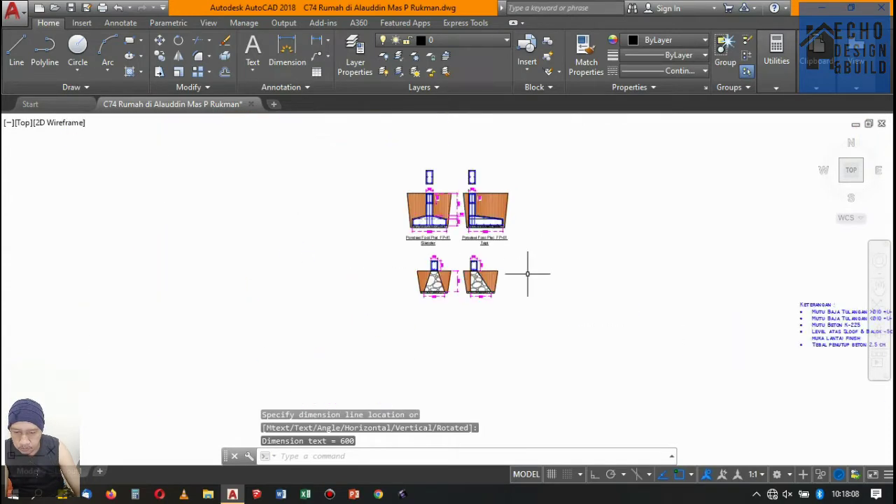
pyautogui.scroll(3, 490, 207)
pyautogui.scroll(-2, 483, 203)
pyautogui.scroll(2, 411, 272)
pyautogui.click(411, 272)
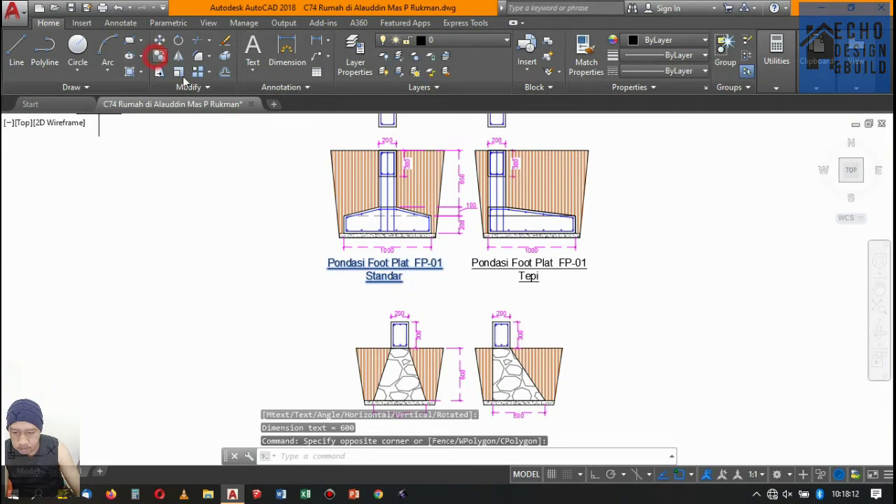
# Copy the Standar title from the footing's bottom centre, undoing a misplaced first copy.
pyautogui.scroll(3, 404, 252)
pyautogui.scroll(3, 403, 252)
pyautogui.click(403, 256)
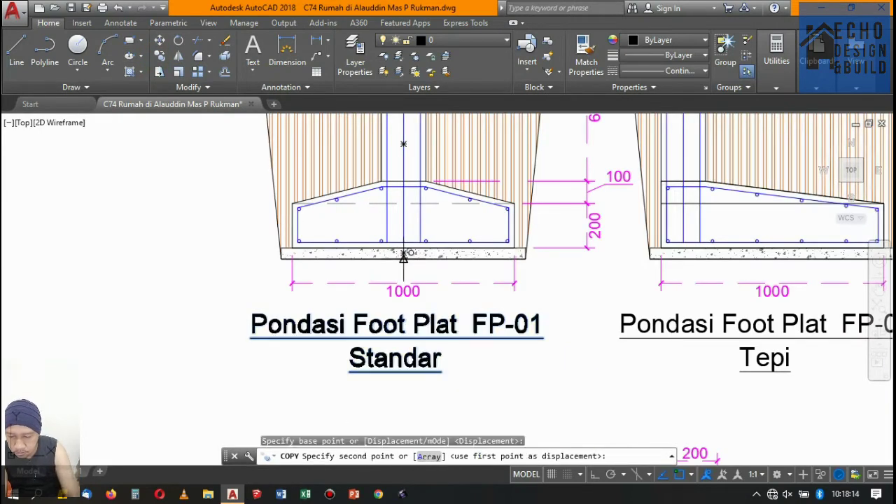
pyautogui.scroll(-4, 404, 256)
pyautogui.scroll(3, 420, 270)
pyautogui.scroll(2, 420, 273)
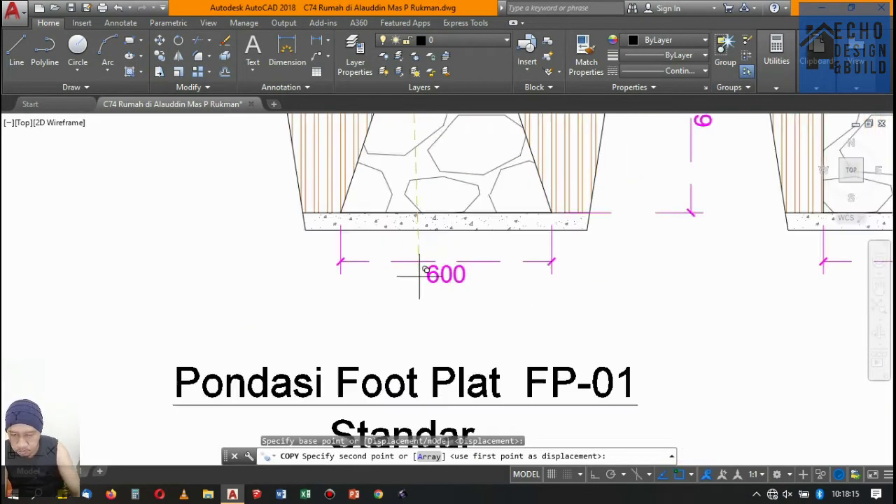
pyautogui.click(444, 228)
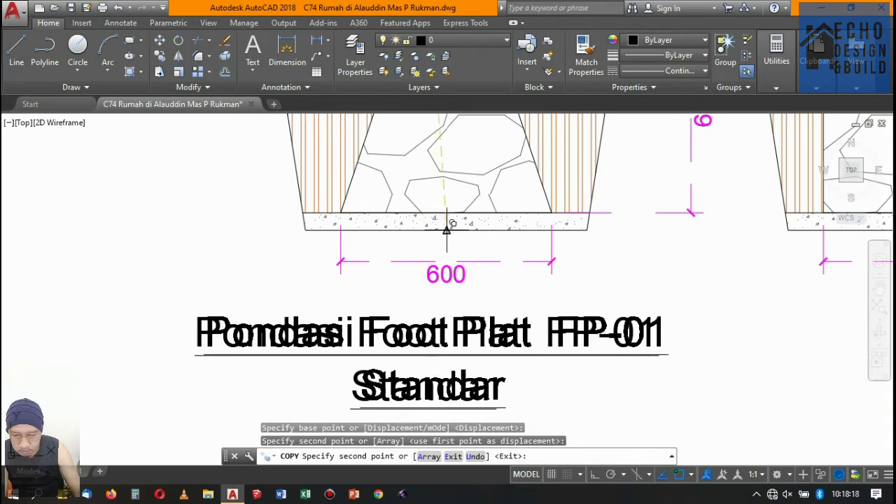
pyautogui.write('u')
pyautogui.press('Return')
pyautogui.scroll(-3, 447, 223)
pyautogui.scroll(-2, 421, 280)
pyautogui.scroll(3, 392, 322)
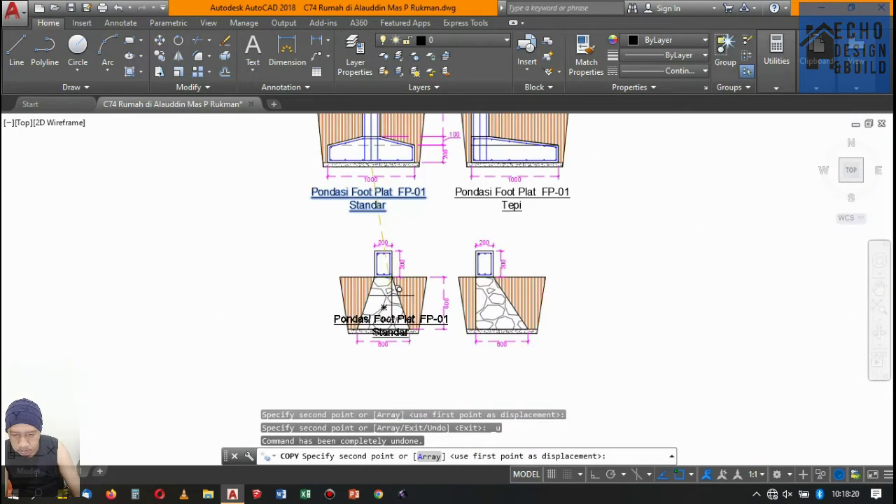
pyautogui.scroll(3, 386, 334)
# Place Standar title copies under the lower left and lower right stone footings.
pyautogui.click(394, 265)
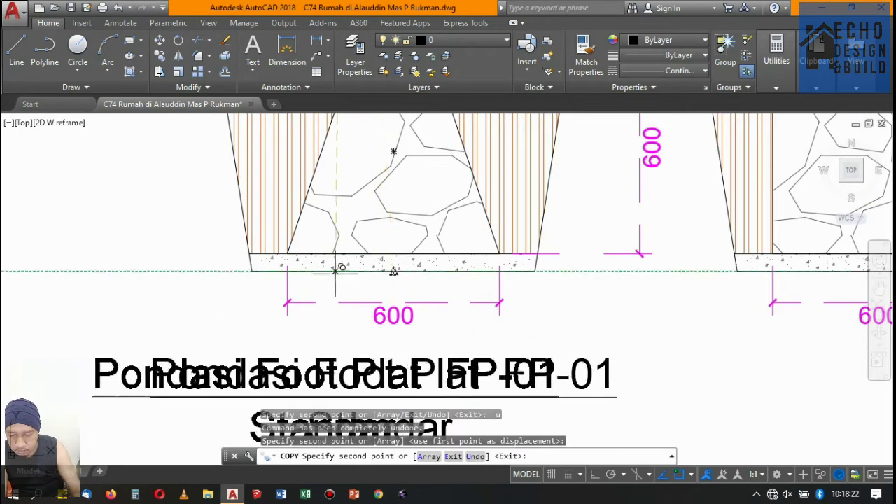
pyautogui.scroll(-5, 342, 261)
pyautogui.scroll(4, 472, 279)
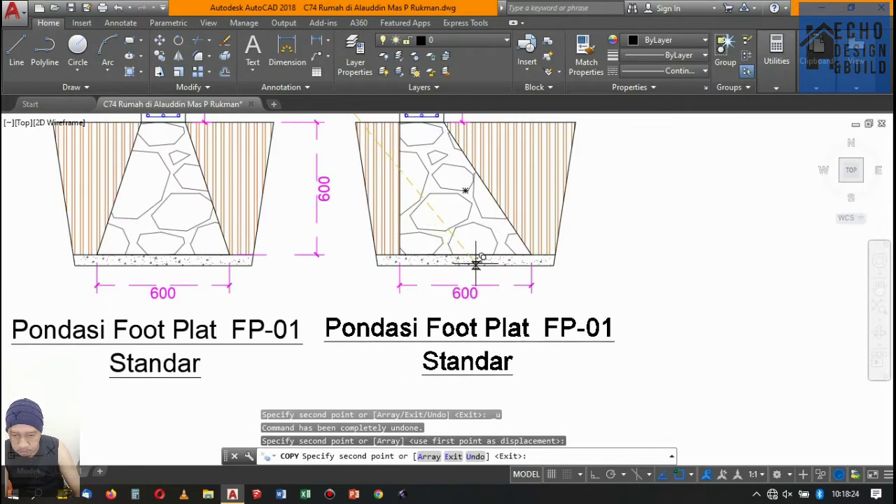
pyautogui.click(466, 260)
pyautogui.scroll(-2, 476, 266)
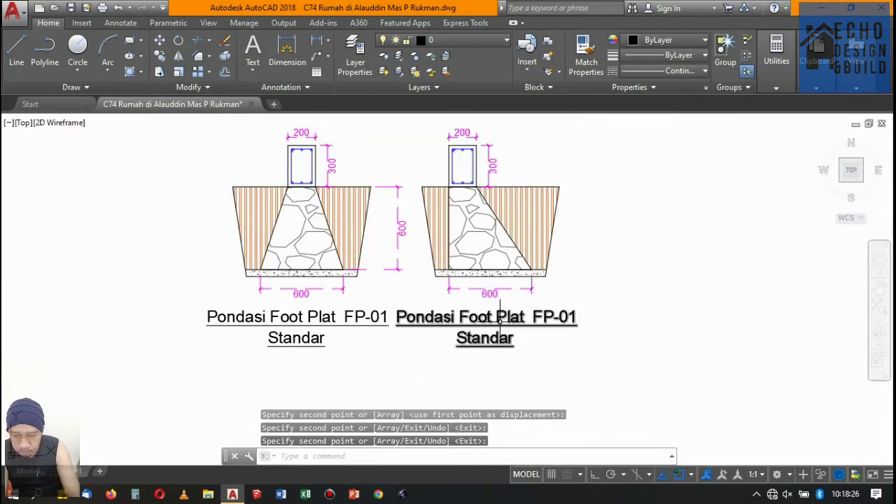
pyautogui.press('Return')
# Retitle the lower right footing 'Pondasi Batu Gunung Tepi'.
pyautogui.doubleClick(485, 337)
pyautogui.scroll(2, 516, 318)
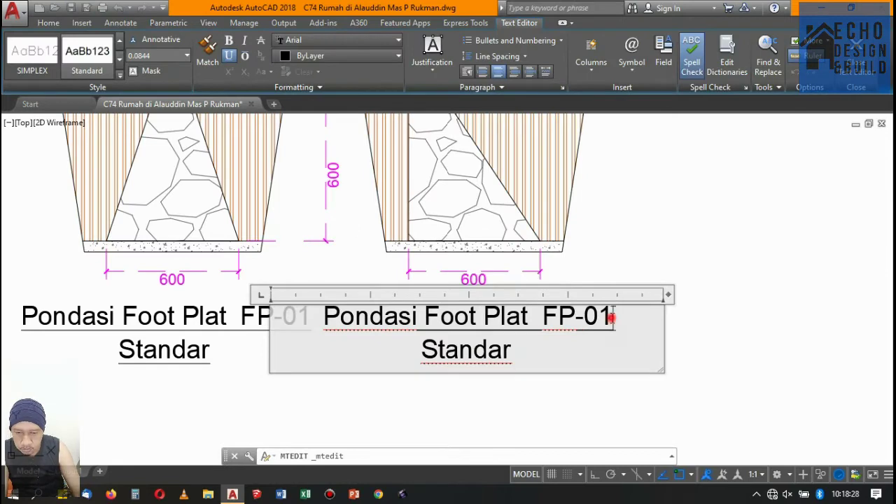
pyautogui.moveTo(614, 317); pyautogui.dragTo(414, 316)
pyautogui.write('B')
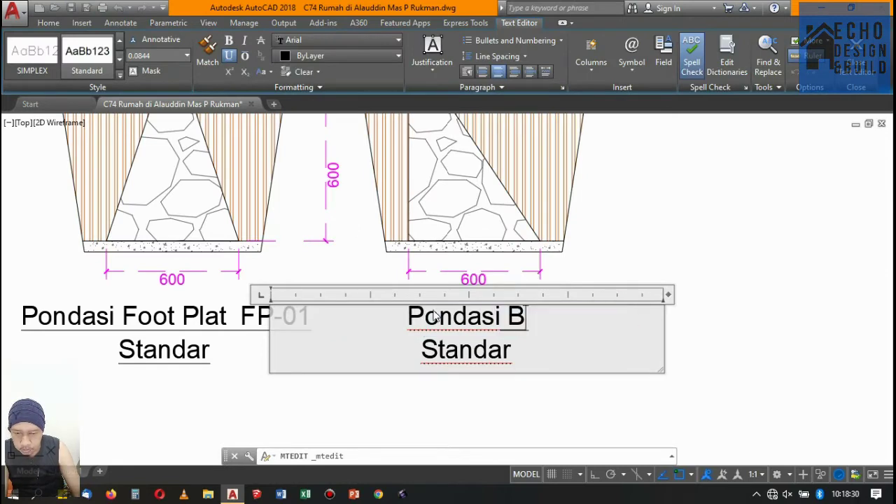
pyautogui.write('atu gunun')
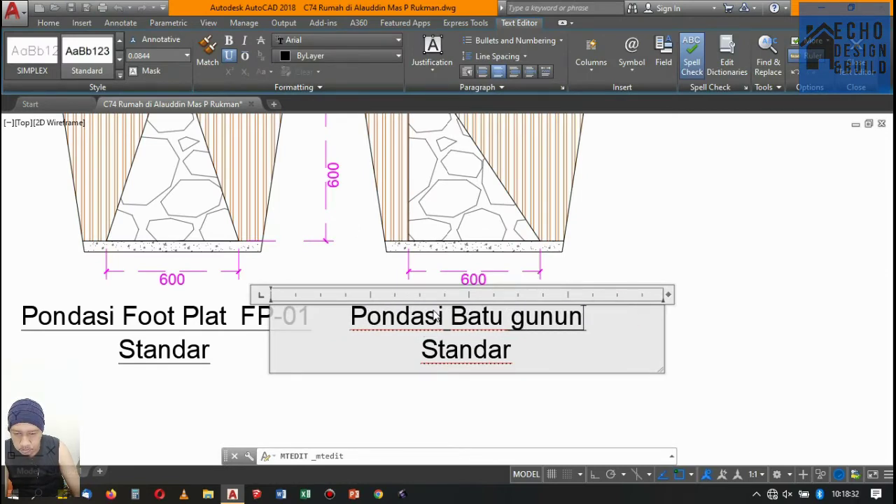
pyautogui.write('g')
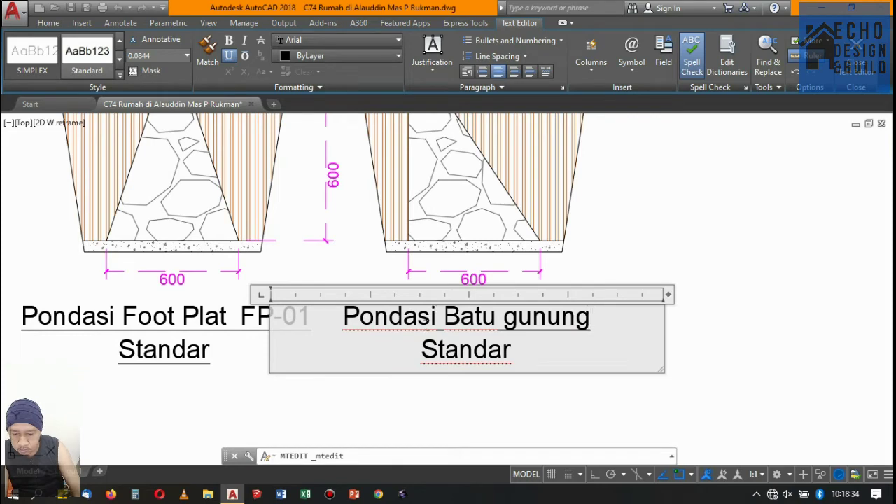
pyautogui.doubleClick(516, 316)
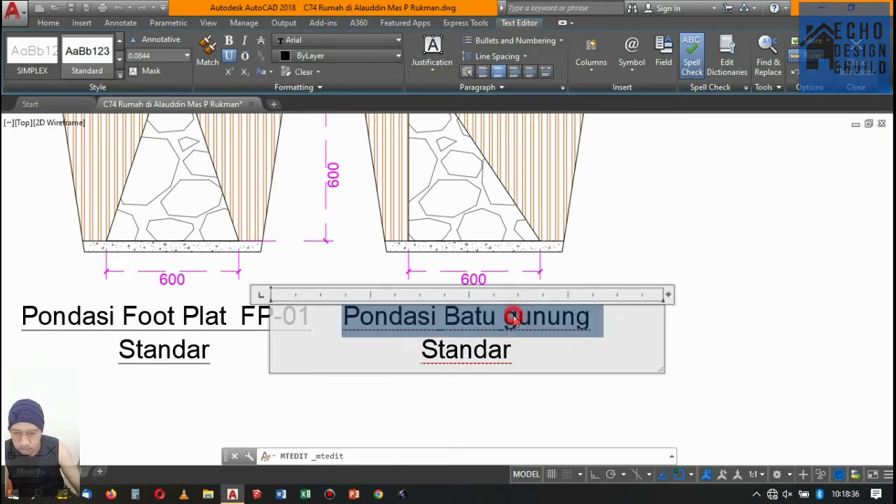
pyautogui.click(515, 320)
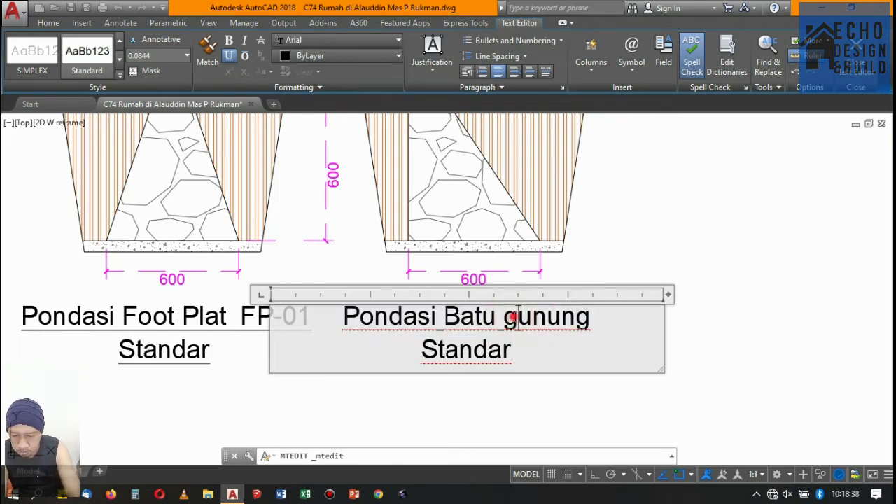
pyautogui.write('G')
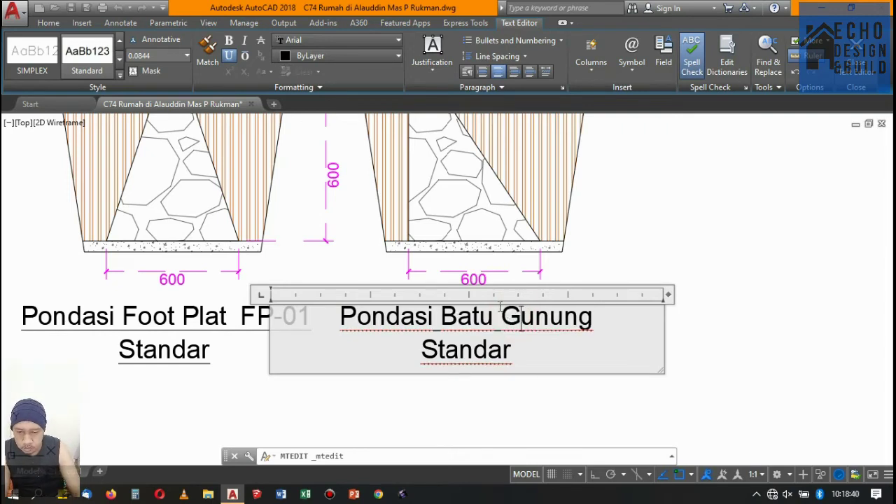
pyautogui.moveTo(514, 345); pyautogui.dragTo(411, 345)
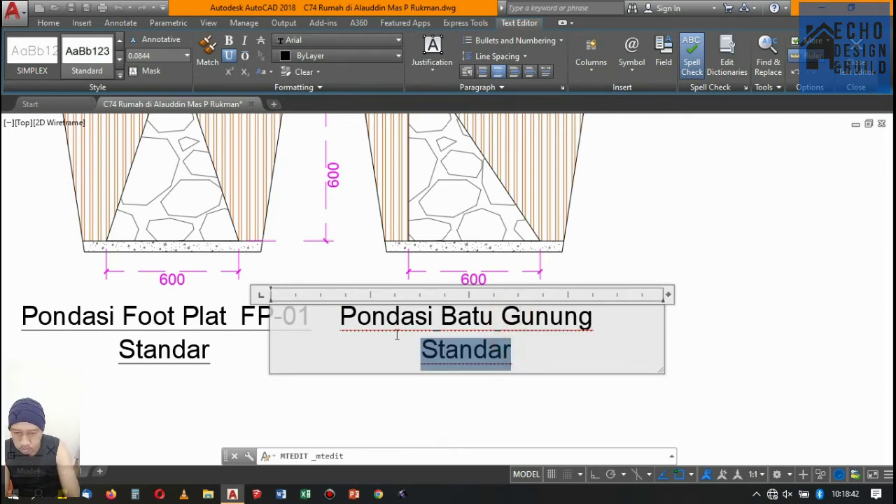
pyautogui.write('Tepi')
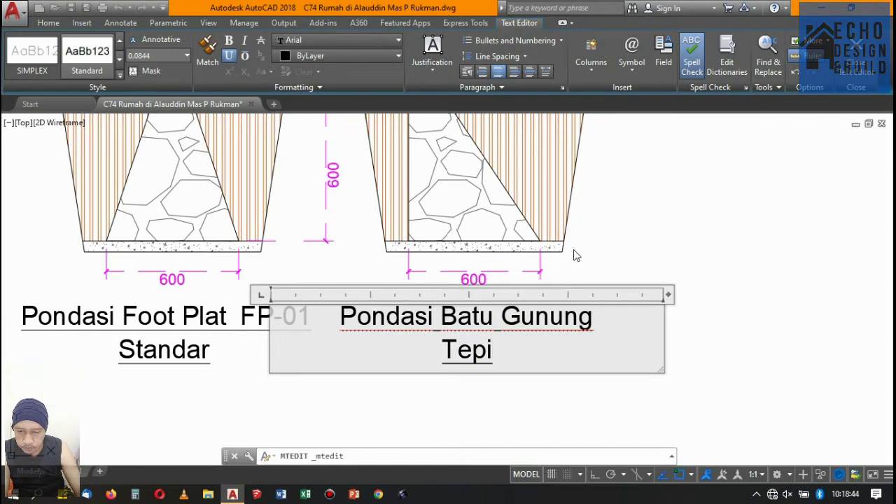
pyautogui.click(574, 256)
pyautogui.scroll(-5, 600, 250)
pyautogui.scroll(3, 565, 303)
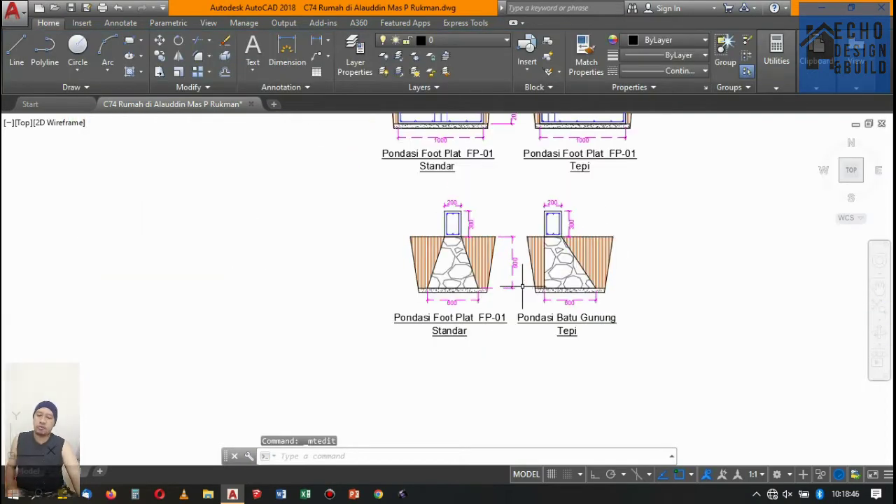
# Change the lower left footing's title to 'Pondasi Batu Gunung Standar'.
pyautogui.click(492, 316)
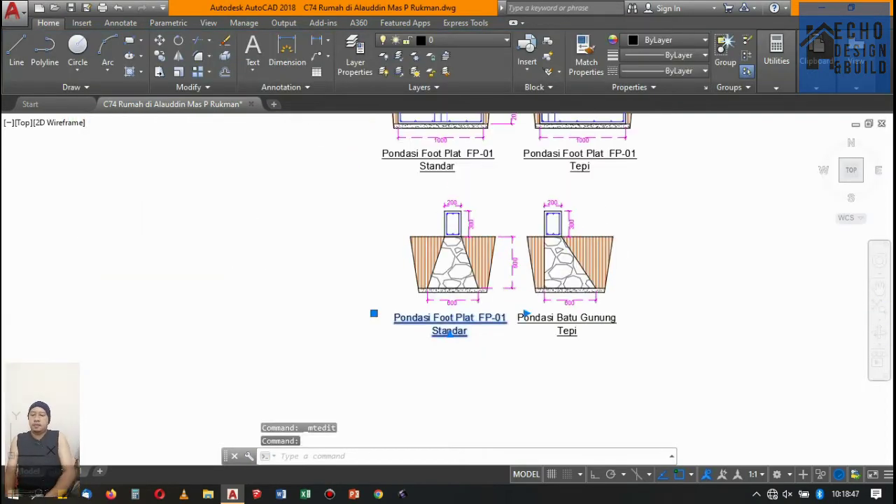
pyautogui.doubleClick(475, 321)
pyautogui.moveTo(371, 314); pyautogui.dragTo(544, 319)
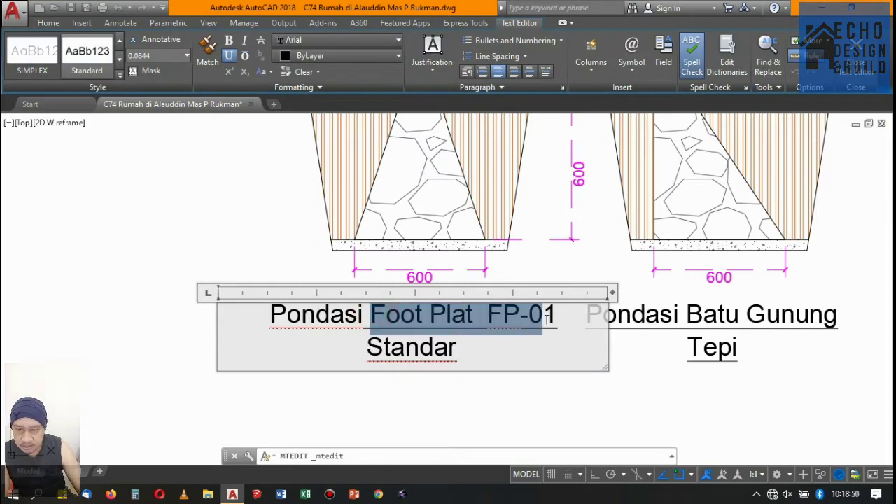
pyautogui.write('Bat')
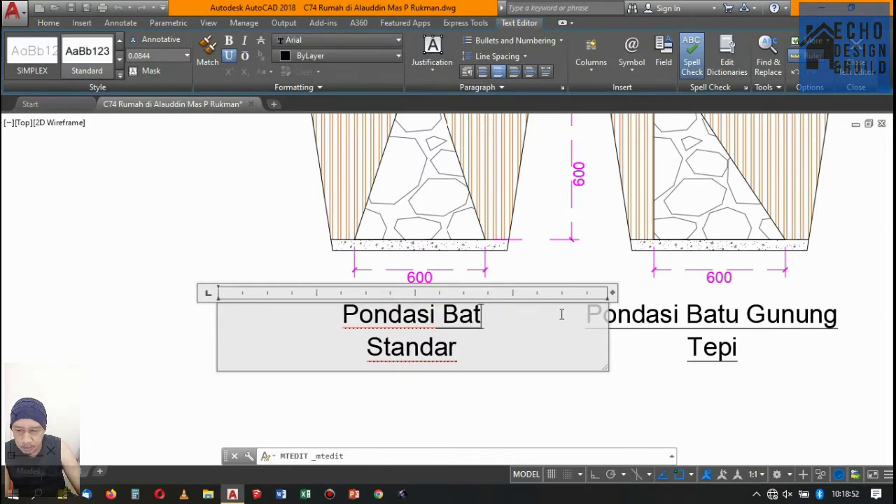
pyautogui.write('u ')
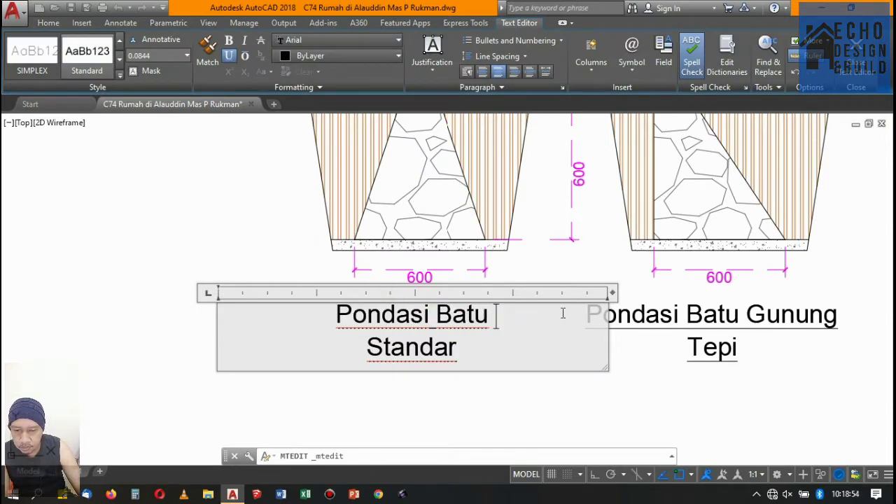
pyautogui.write('gunung')
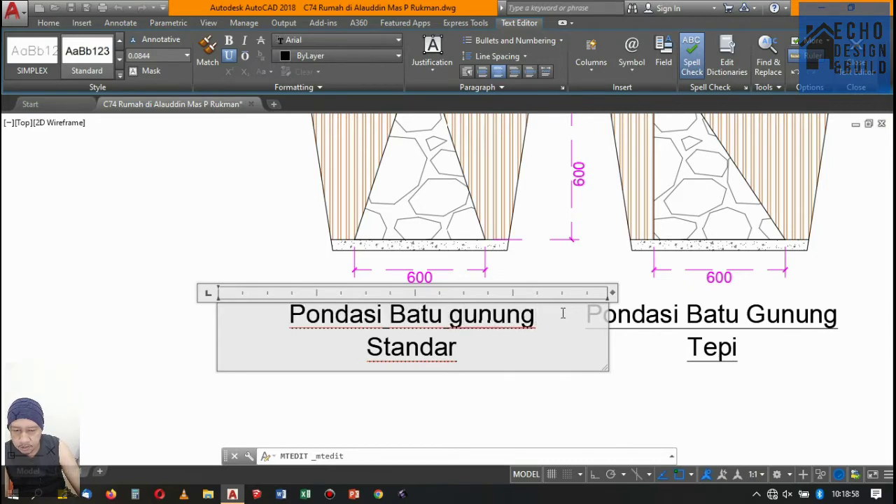
pyautogui.press('BackSpace')
pyautogui.write('G')
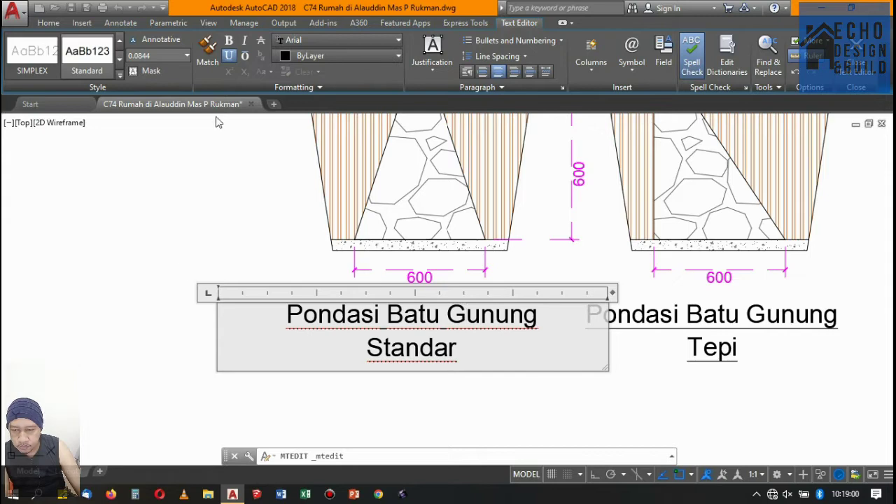
pyautogui.click(226, 214)
# Select the 4-ØP13 label, its leader and the three diagonal leader branches.
pyautogui.scroll(-10, 260, 214)
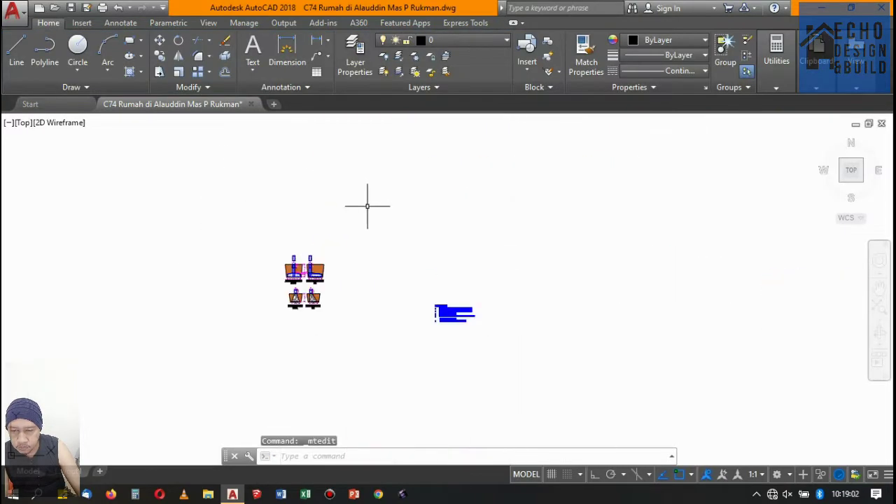
pyautogui.scroll(6, 322, 313)
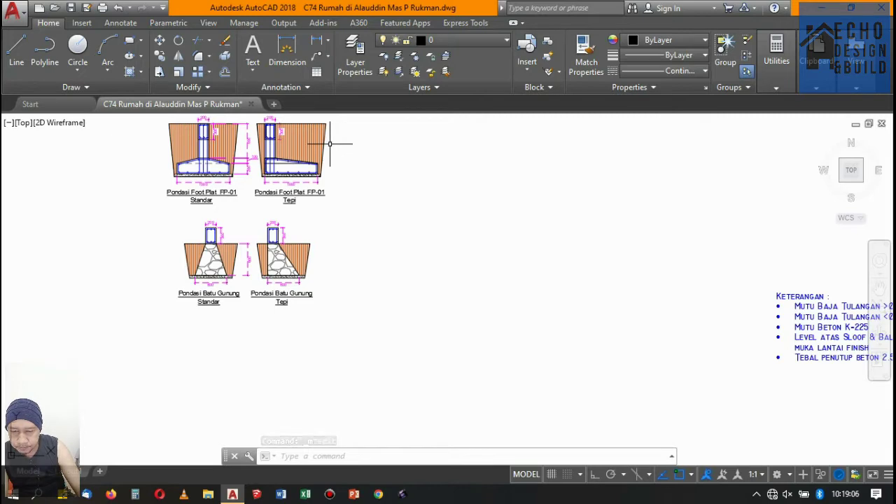
pyautogui.scroll(-3, 468, 148)
pyautogui.scroll(3, 516, 244)
pyautogui.scroll(3, 490, 224)
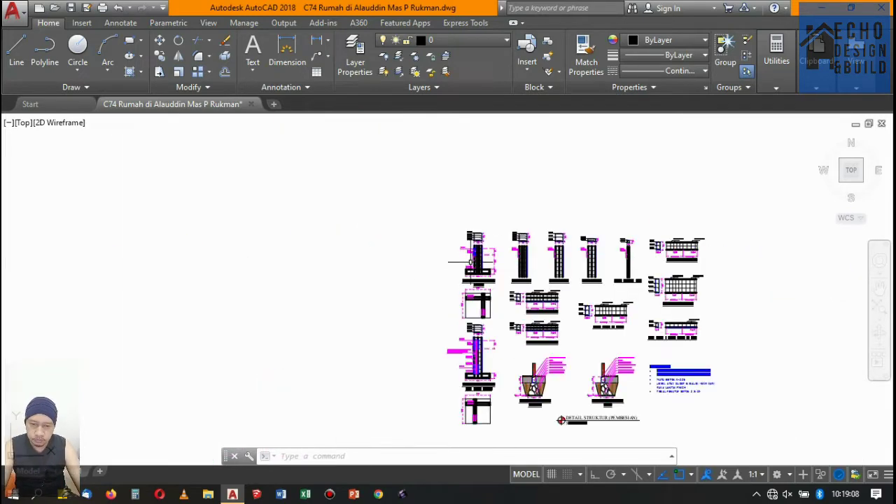
pyautogui.scroll(3, 420, 175)
pyautogui.scroll(3, 420, 175)
pyautogui.scroll(3, 394, 304)
pyautogui.click(266, 203)
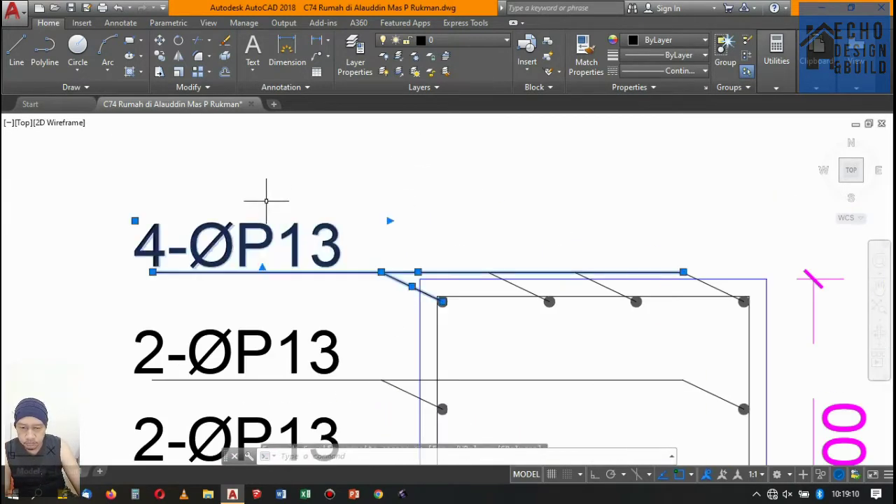
pyautogui.scroll(-2, 669, 241)
pyautogui.click(668, 241)
pyautogui.scroll(4, 668, 240)
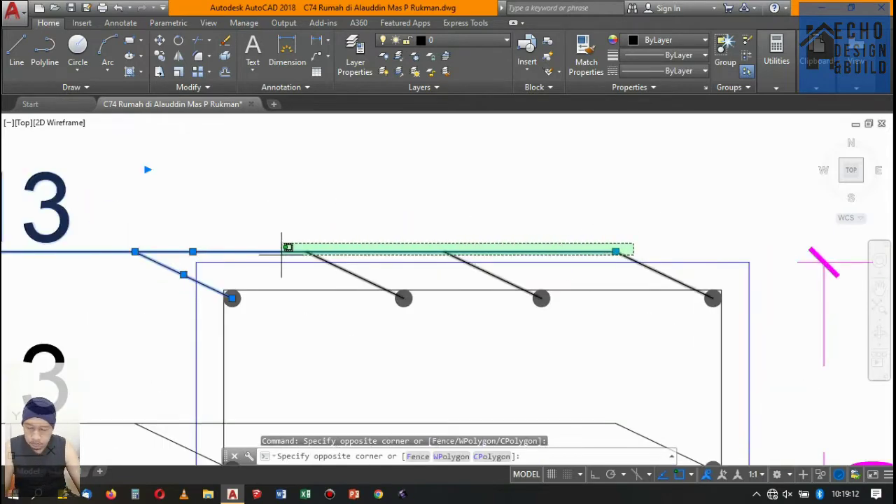
pyautogui.click(286, 256)
# Copy the 4-ØP13 leader from the rightmost bar to the column's top bar.
pyautogui.click(161, 58)
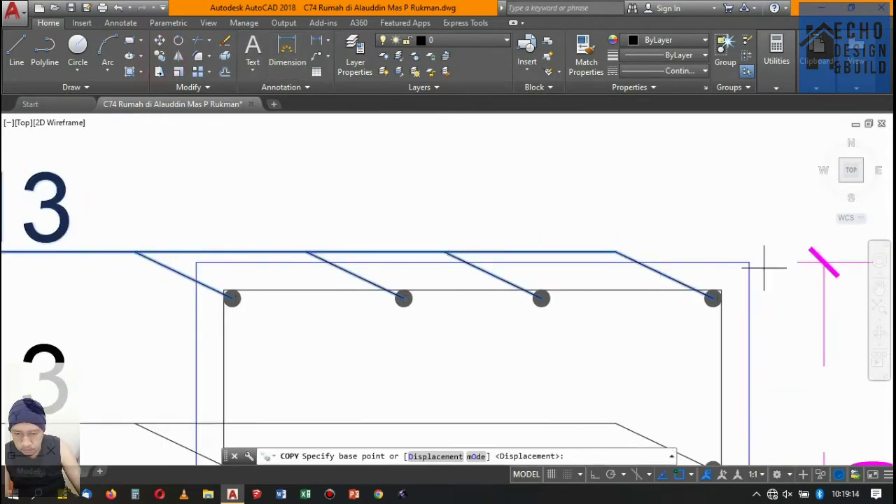
pyautogui.scroll(3, 707, 297)
pyautogui.click(718, 304)
pyautogui.scroll(-2, 717, 304)
pyautogui.scroll(-5, 728, 245)
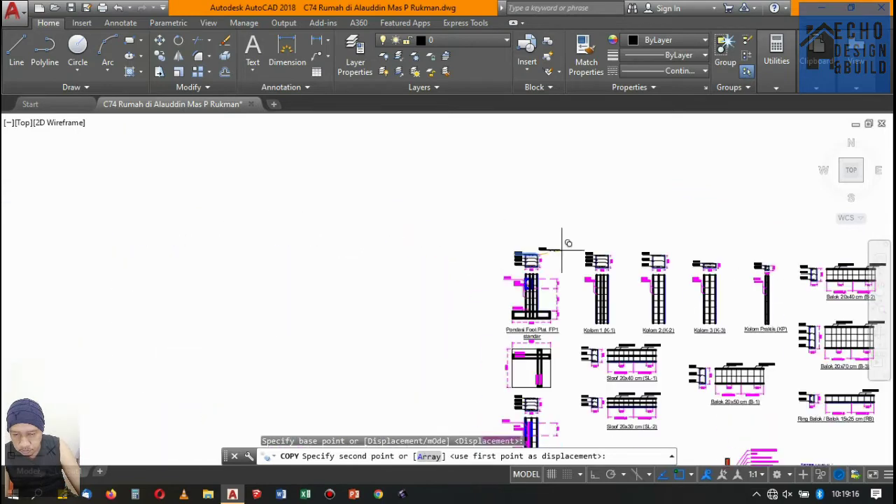
pyautogui.scroll(-3, 567, 240)
pyautogui.scroll(4, 76, 231)
pyautogui.scroll(3, 274, 176)
pyautogui.scroll(3, 399, 201)
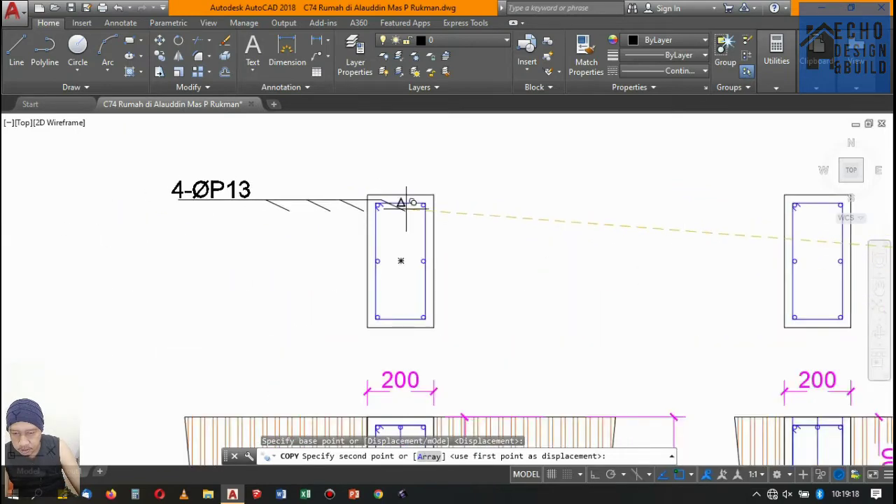
pyautogui.scroll(2, 416, 200)
pyautogui.scroll(2, 398, 213)
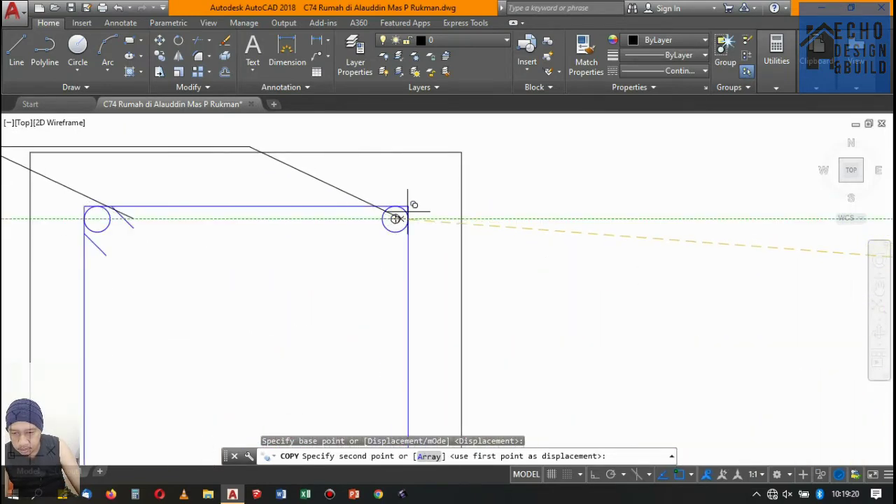
pyautogui.scroll(-5, 664, 231)
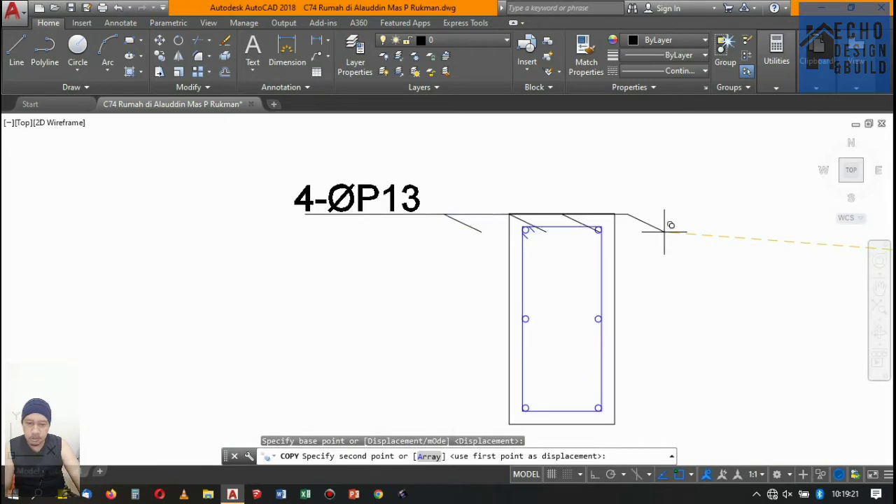
pyautogui.click(710, 203)
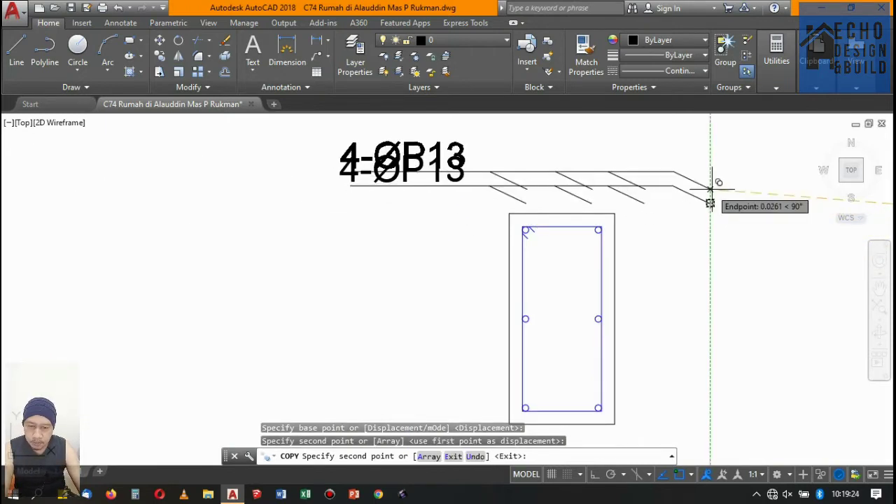
pyautogui.press('Escape')
# Delete the two surplus diagonal leader lines.
pyautogui.scroll(2, 683, 175)
pyautogui.click(698, 199)
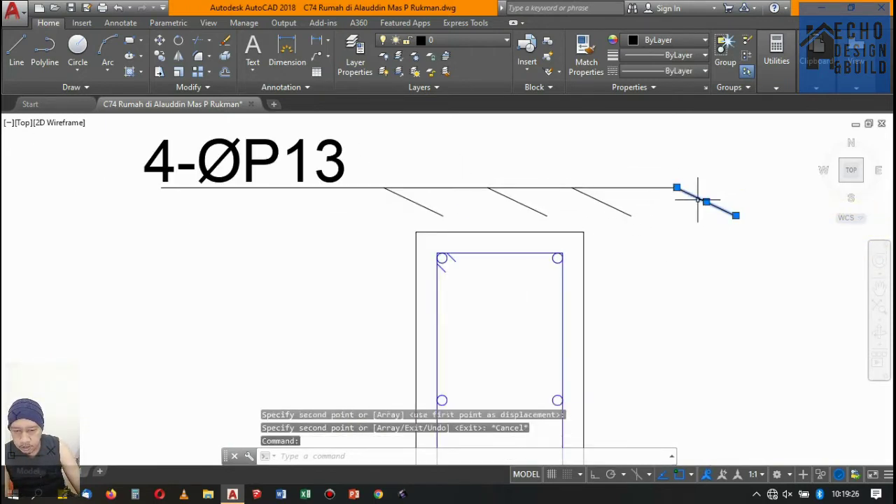
pyautogui.moveTo(597, 195); pyautogui.dragTo(607, 206)
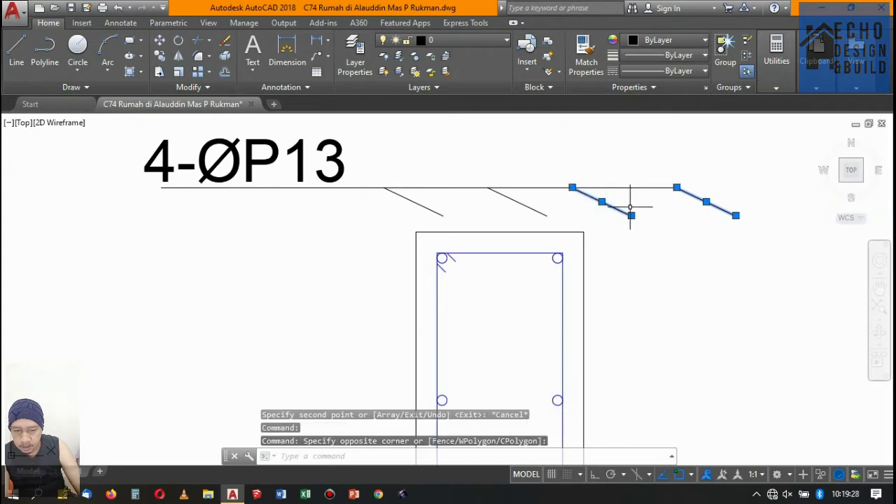
pyautogui.press('Delete')
# Trim the excess leader segment back to the diagonal line.
pyautogui.write('tr')
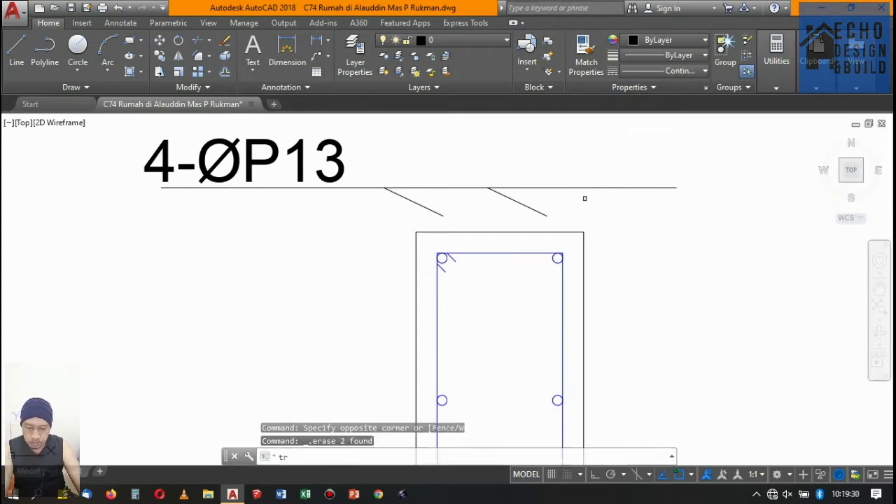
pyautogui.press('Return')
pyautogui.click(518, 201)
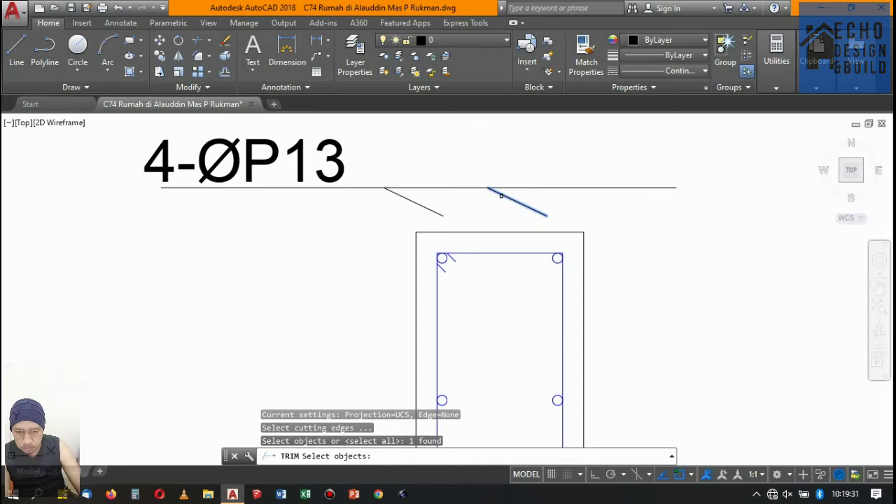
pyautogui.press('Return')
pyautogui.click(544, 175)
pyautogui.press('Return')
pyautogui.scroll(-5, 544, 175)
pyautogui.scroll(5, 422, 219)
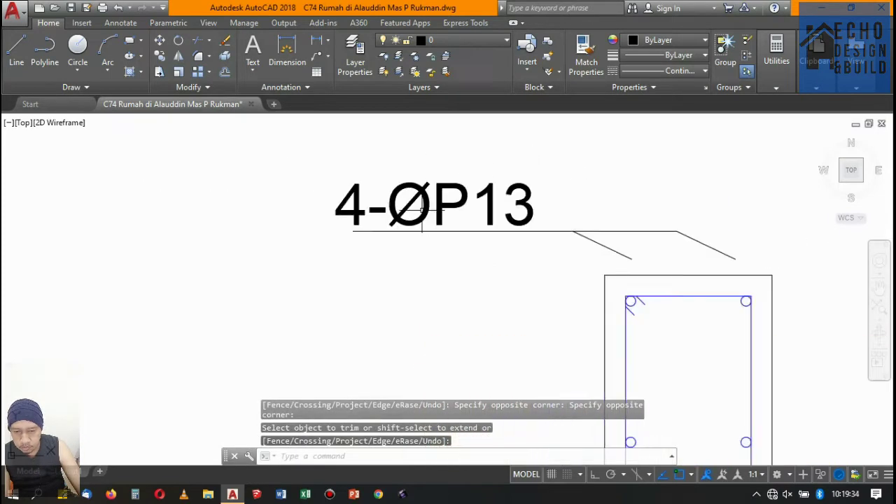
pyautogui.press('Return')
# Change the beam label text from 4-ØP13 to 6-ØP13.
pyautogui.doubleClick(354, 196)
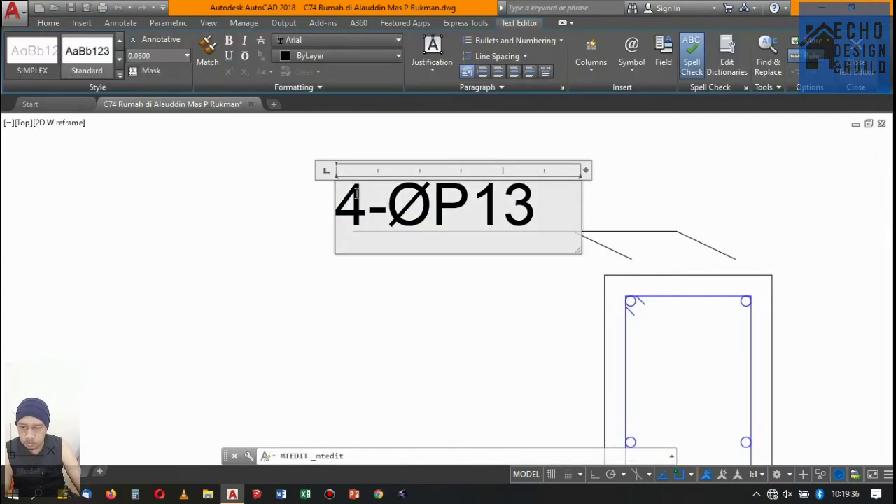
pyautogui.moveTo(361, 195); pyautogui.dragTo(345, 203)
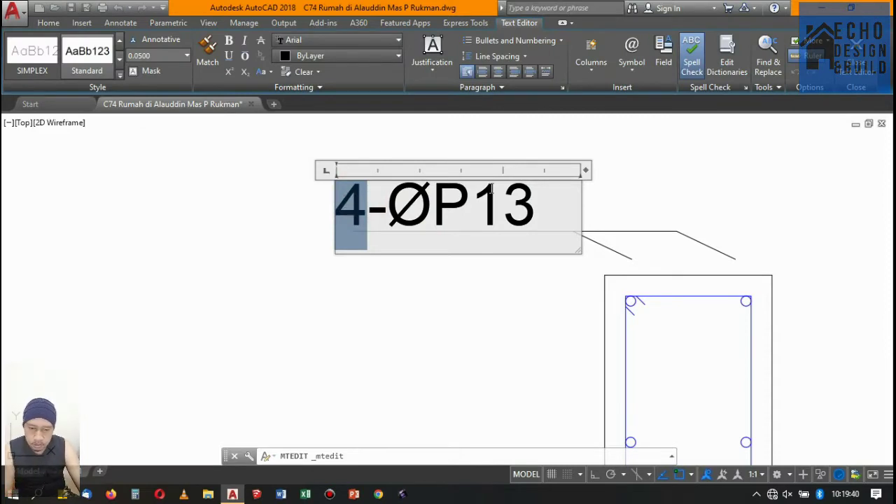
pyautogui.write('6')
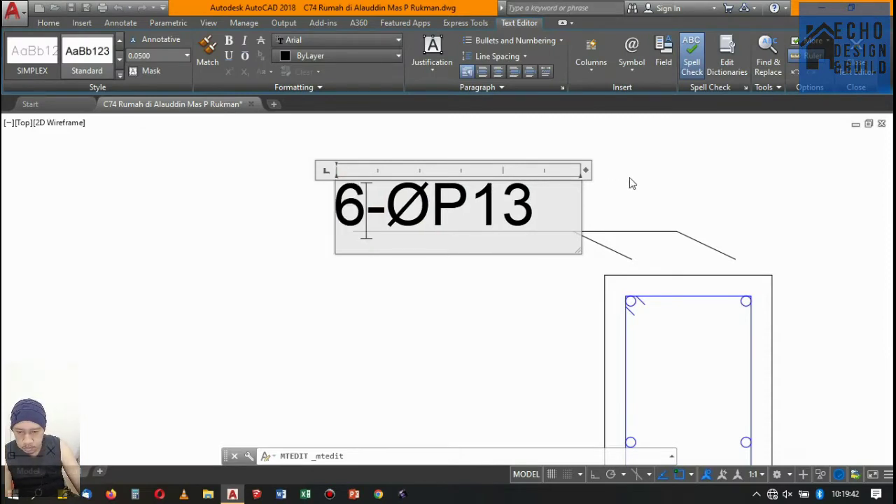
pyautogui.moveTo(534, 204); pyautogui.dragTo(497, 202)
pyautogui.click(670, 190)
# Move the 6-ØP13 label and leader so the leader ends on the top-right bar.
pyautogui.scroll(-2, 521, 168)
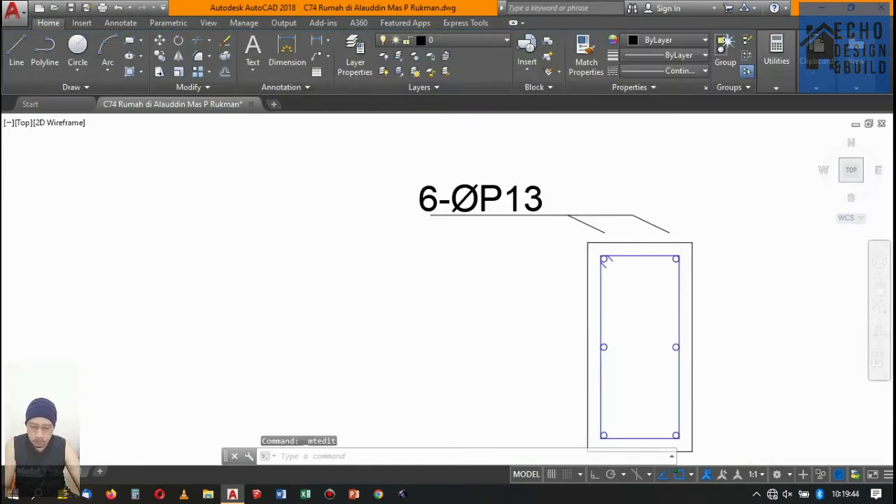
pyautogui.scroll(2, 582, 210)
pyautogui.click(661, 196)
pyautogui.click(576, 228)
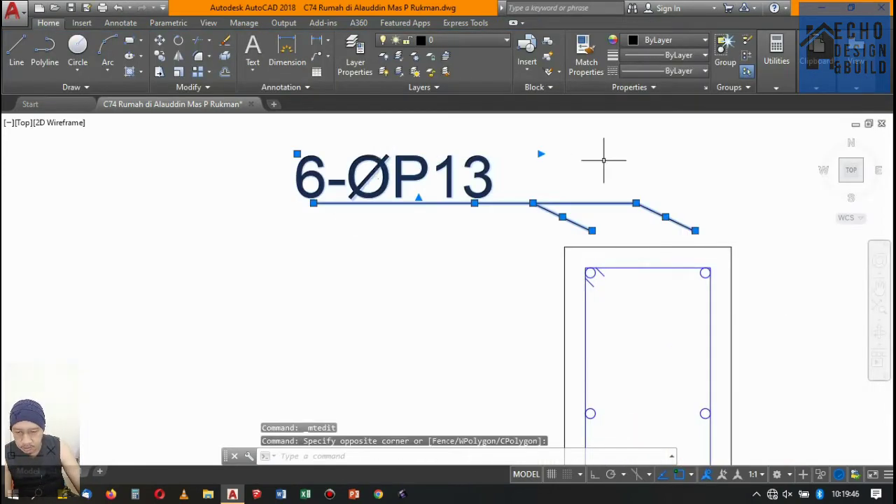
pyautogui.scroll(-3, 687, 200)
pyautogui.scroll(1, 690, 203)
pyautogui.write('m')
pyautogui.press('Return')
pyautogui.scroll(3, 644, 200)
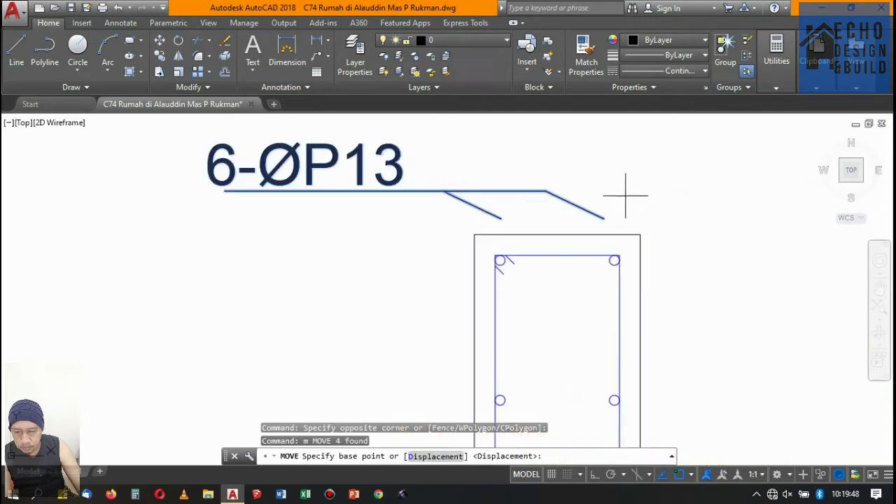
pyautogui.click(604, 218)
pyautogui.scroll(4, 614, 258)
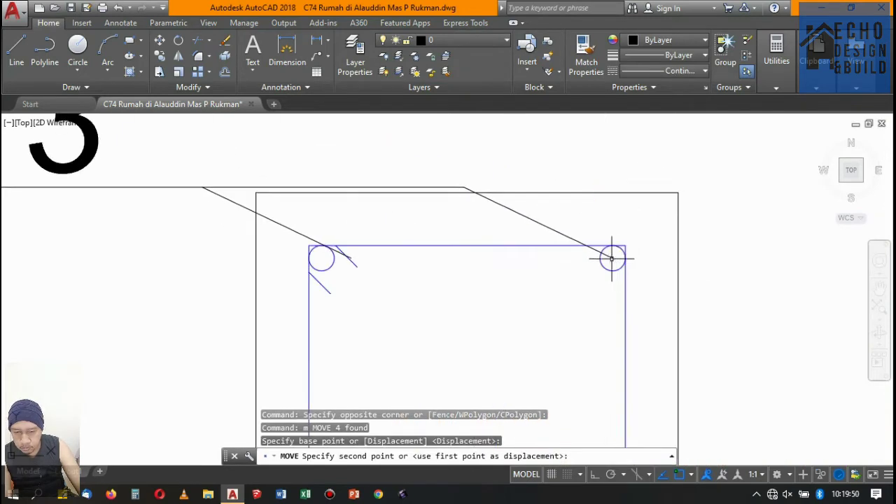
pyautogui.click(598, 234)
pyautogui.press('Return')
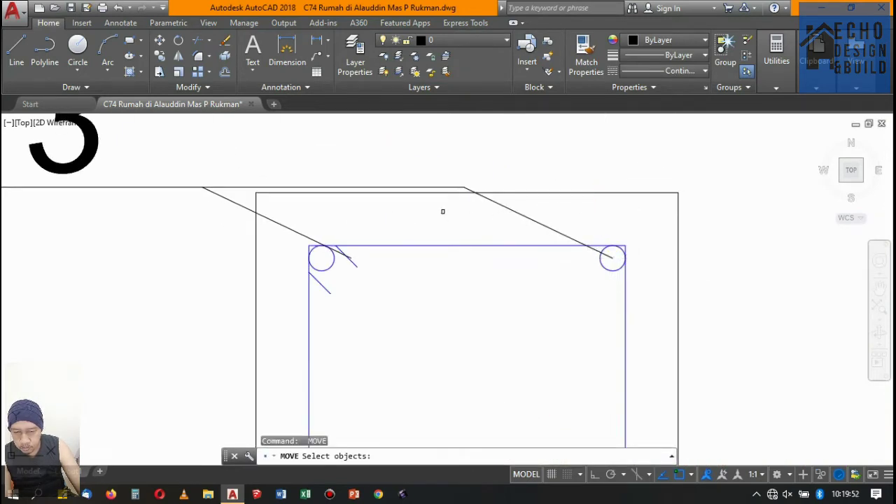
pyautogui.press('Escape')
# Delete the left diagonal leader and copy the right one onto the top-left bar.
pyautogui.click(297, 237)
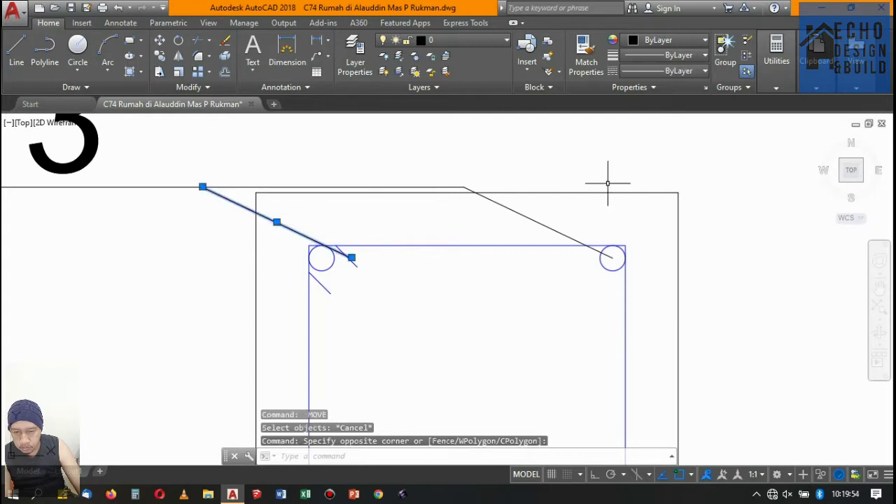
pyautogui.press('Delete')
pyautogui.click(544, 224)
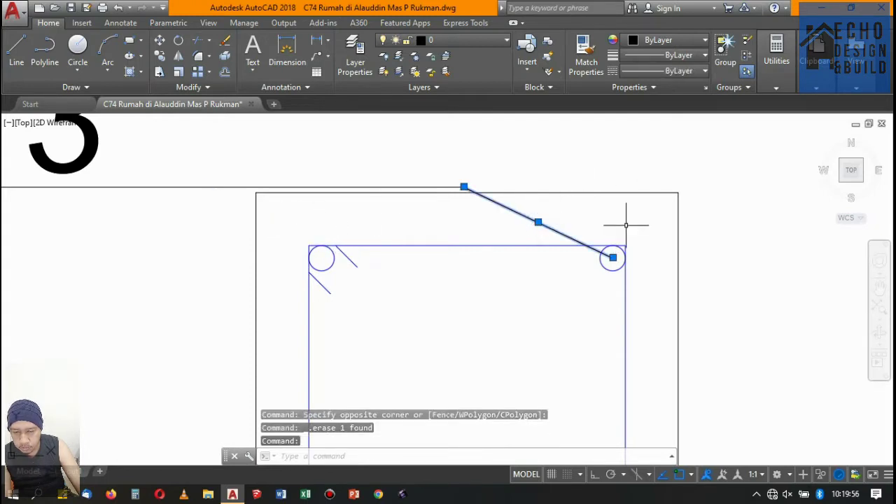
pyautogui.write('co')
pyautogui.press('Return')
pyautogui.click(613, 258)
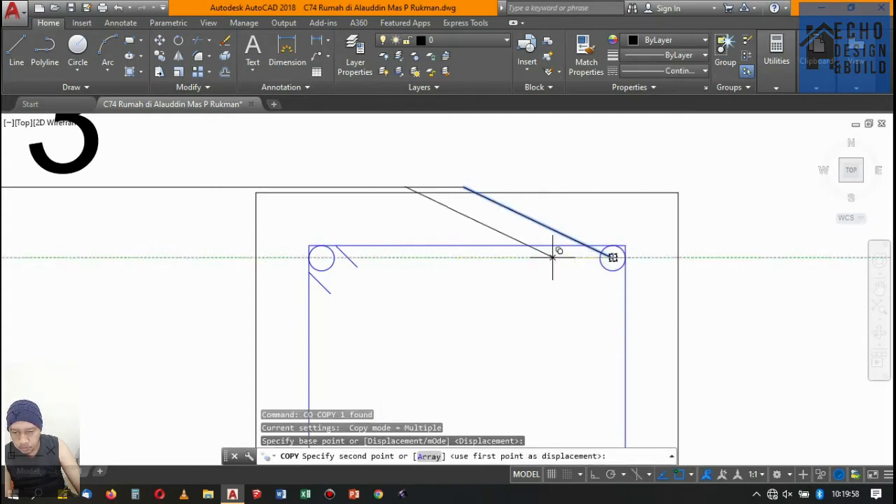
pyautogui.click(321, 257)
pyautogui.scroll(-5, 483, 208)
pyautogui.press('Return')
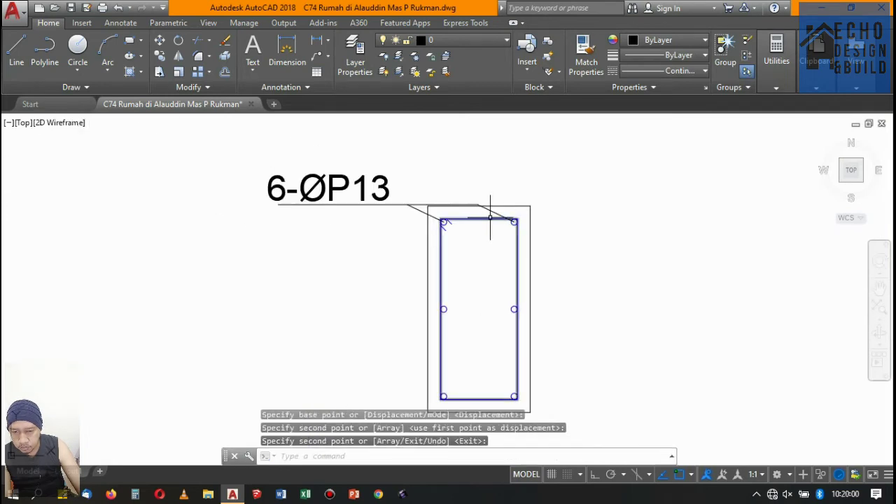
# Draw leader lines from the label line to the right-middle and bottom-right bars.
pyautogui.write('l')
pyautogui.press('Return')
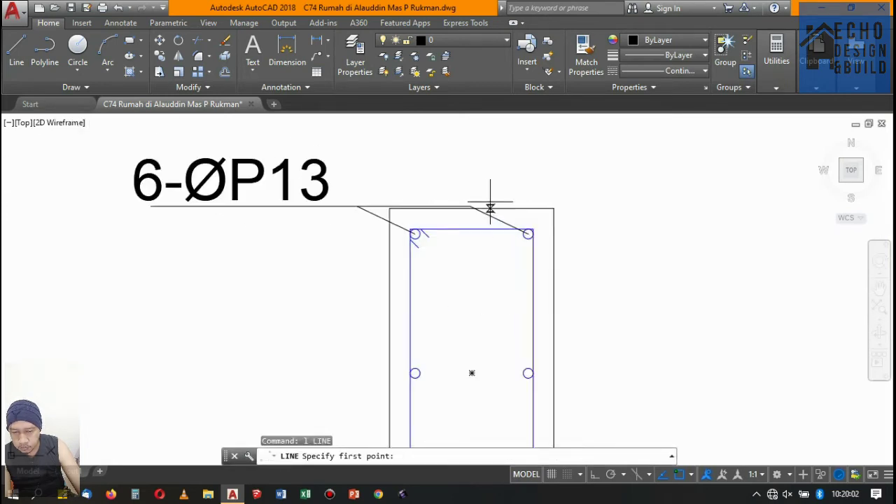
pyautogui.scroll(8, 486, 206)
pyautogui.scroll(-4, 536, 280)
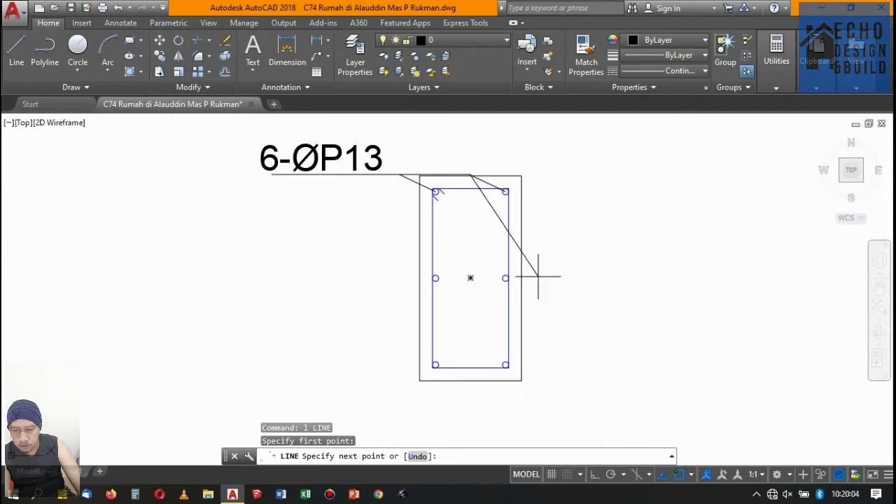
pyautogui.scroll(2, 490, 272)
pyautogui.click(490, 272)
pyautogui.scroll(-3, 520, 273)
pyautogui.scroll(2, 520, 273)
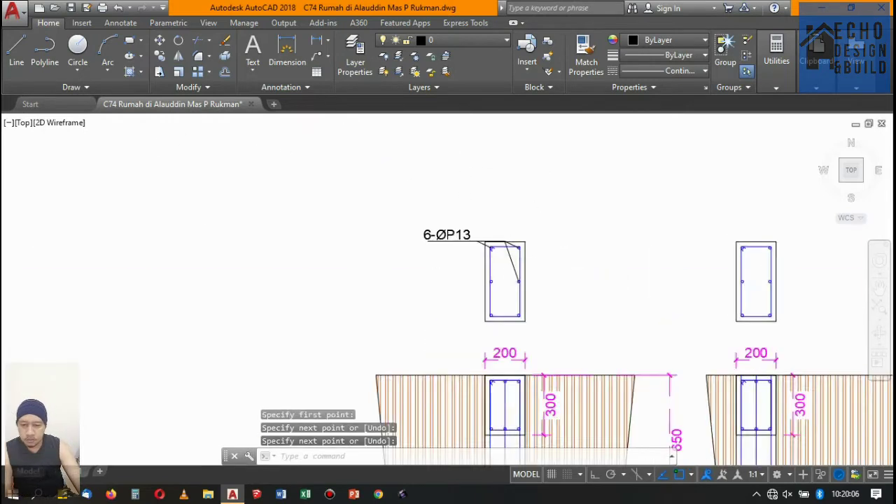
pyautogui.press('Return')
pyautogui.press('Return')
pyautogui.scroll(3, 493, 212)
pyautogui.scroll(3, 494, 214)
pyautogui.click(528, 237)
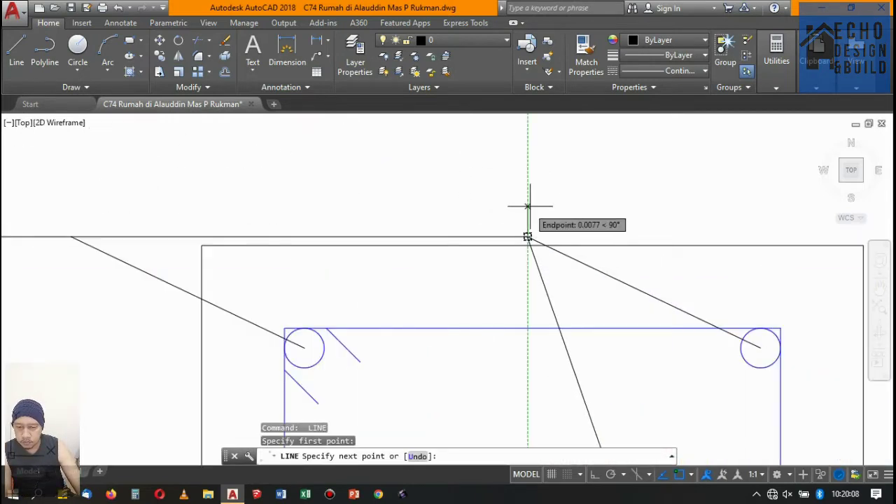
pyautogui.scroll(-8, 553, 287)
pyautogui.scroll(5, 566, 308)
pyautogui.scroll(-5, 574, 329)
pyautogui.scroll(5, 580, 352)
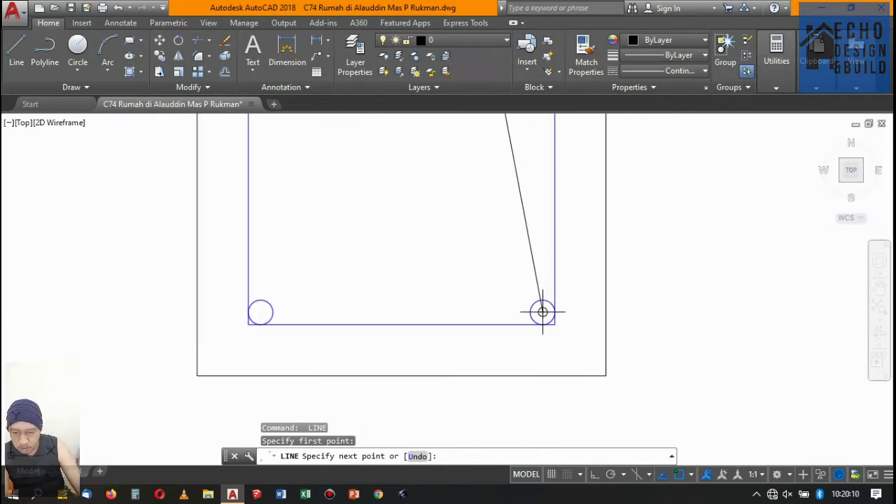
pyautogui.click(542, 310)
pyautogui.scroll(-7, 575, 310)
pyautogui.scroll(3, 574, 310)
pyautogui.press('Return')
# Draw leader lines from the label line's left point to the left-middle and bottom-left bars.
pyautogui.scroll(4, 529, 204)
pyautogui.press('Return')
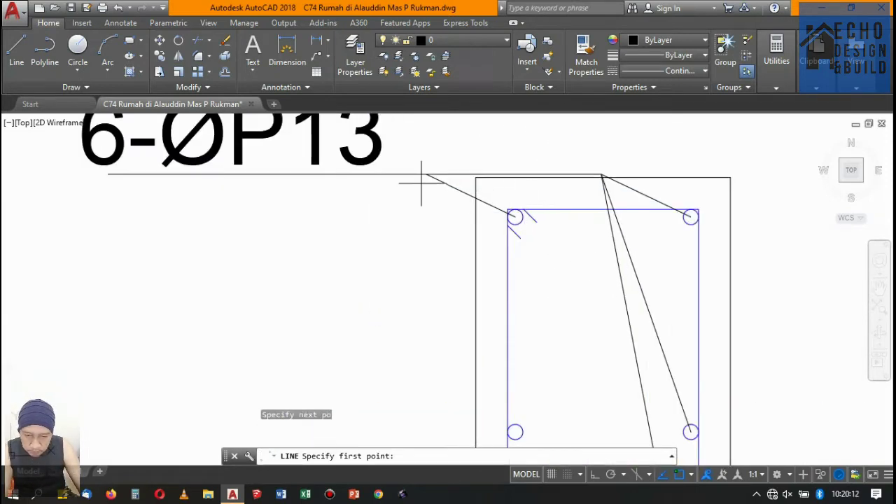
pyautogui.click(427, 173)
pyautogui.scroll(-5, 504, 250)
pyautogui.scroll(5, 510, 280)
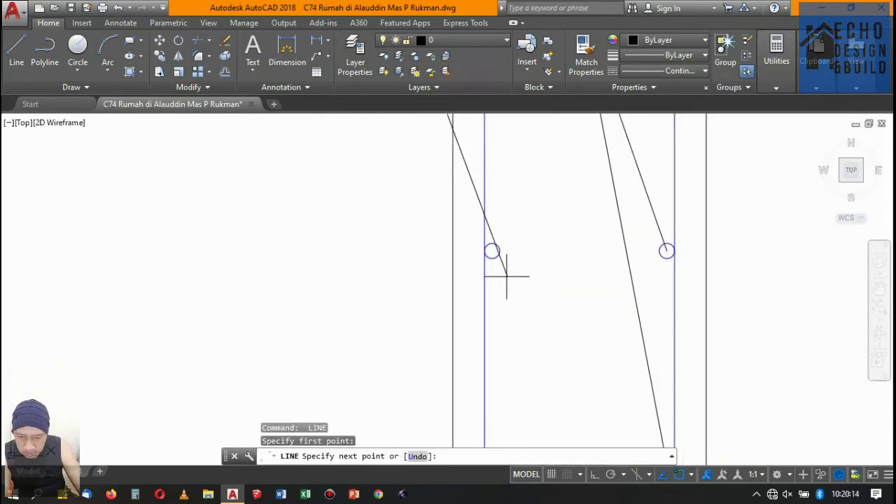
pyautogui.scroll(2, 490, 231)
pyautogui.click(476, 212)
pyautogui.scroll(-5, 475, 212)
pyautogui.press('Return')
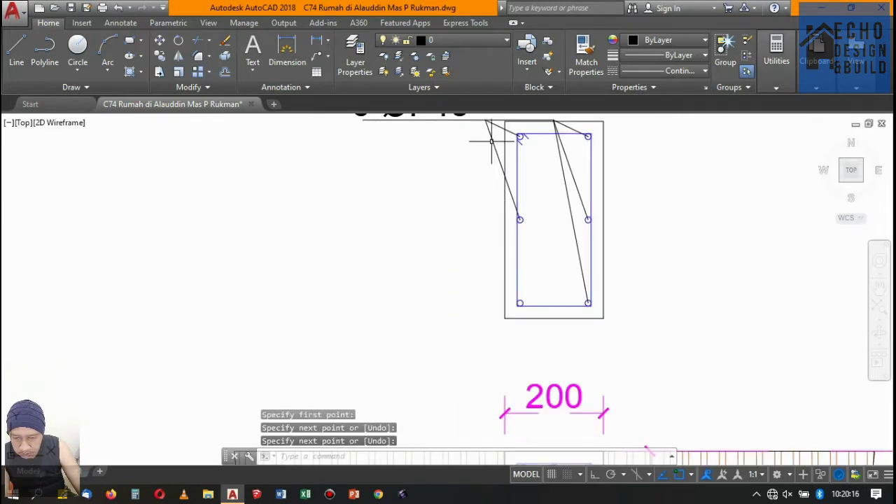
pyautogui.press('Return')
pyautogui.scroll(2, 469, 203)
pyautogui.scroll(2, 483, 168)
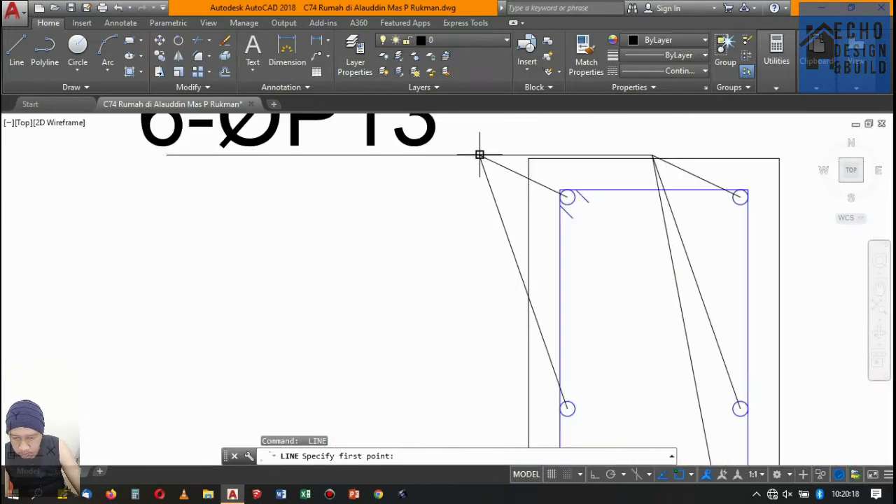
pyautogui.click(479, 154)
pyautogui.scroll(-5, 480, 154)
pyautogui.scroll(2, 518, 238)
pyautogui.scroll(2, 524, 297)
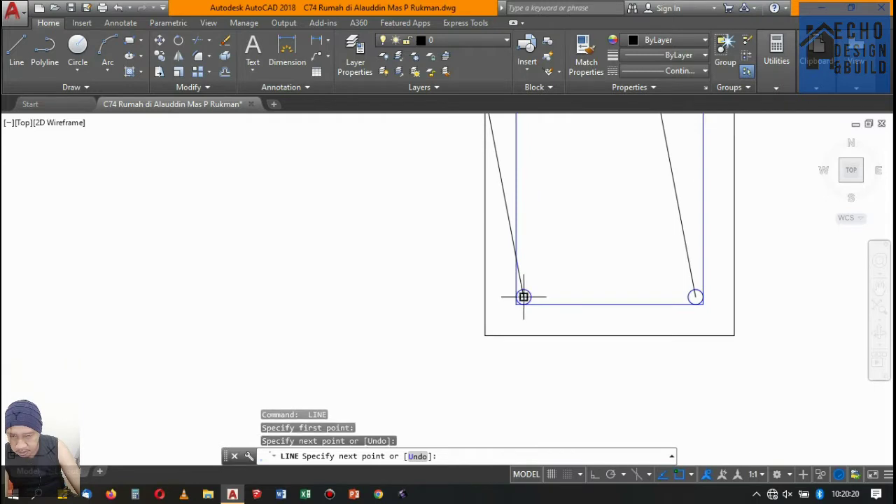
pyautogui.click(523, 297)
pyautogui.scroll(-5, 523, 297)
pyautogui.press('Return')
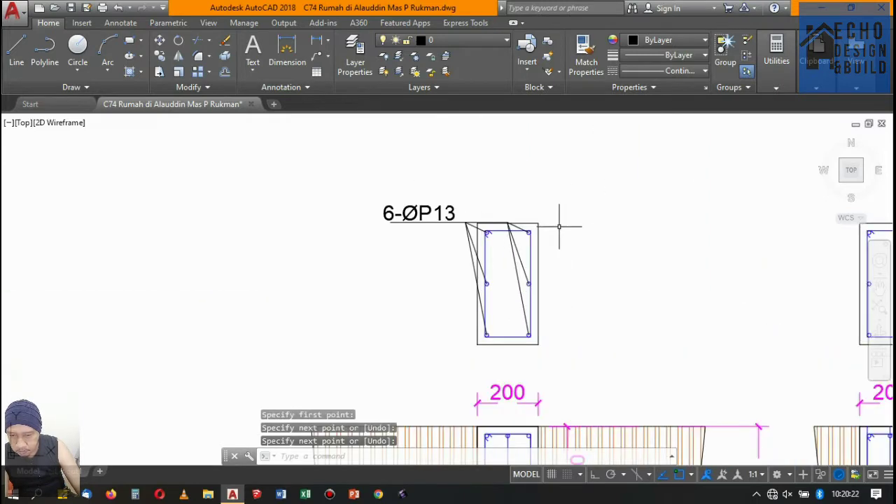
# Select the 6-ØP13 text together with its underline.
pyautogui.scroll(2, 524, 194)
pyautogui.scroll(2, 433, 230)
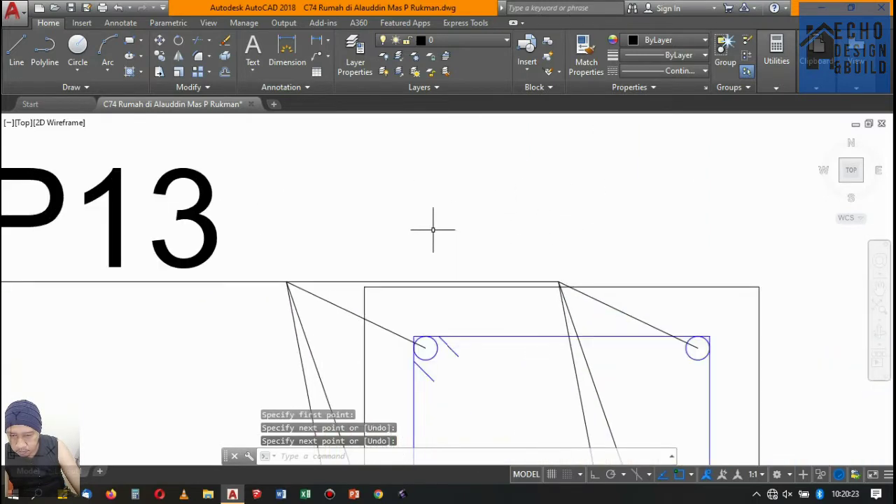
pyautogui.scroll(-2, 217, 314)
pyautogui.click(217, 314)
pyautogui.click(241, 244)
pyautogui.scroll(-2, 496, 292)
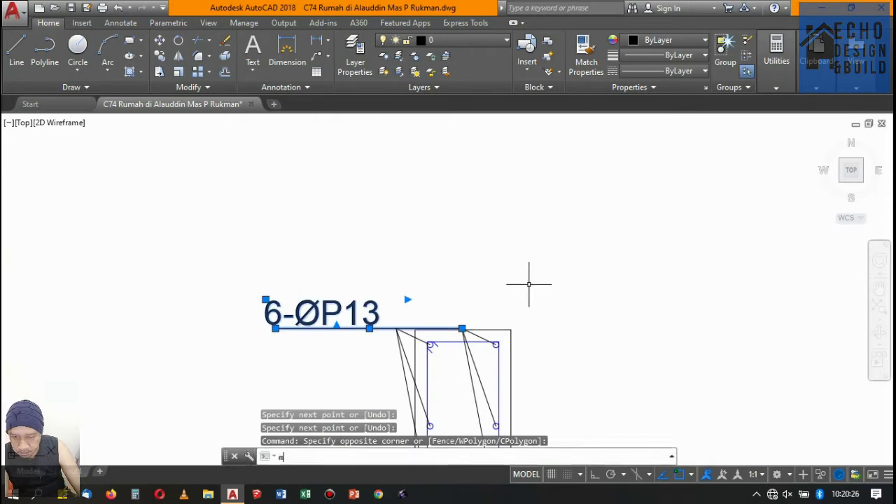
# Move the 6-ØP13 label and underline straight up slightly.
pyautogui.press('Return')
pyautogui.click(564, 335)
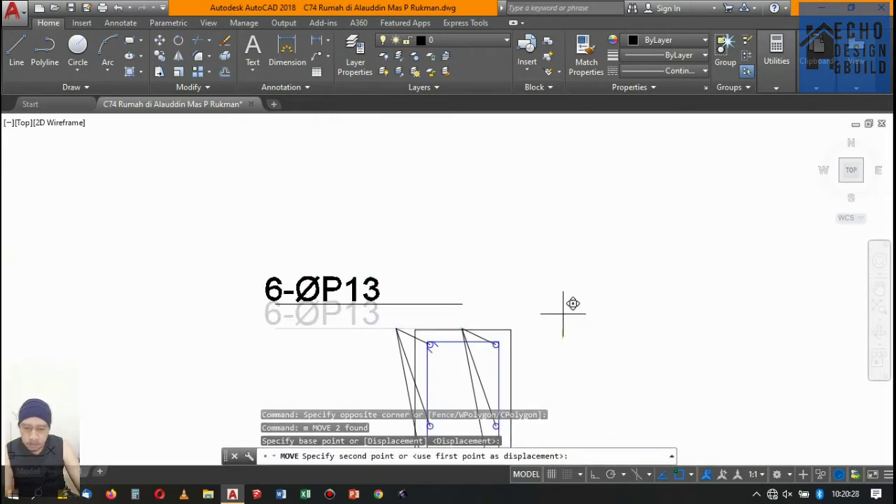
pyautogui.press('F8')
pyautogui.press('F8')
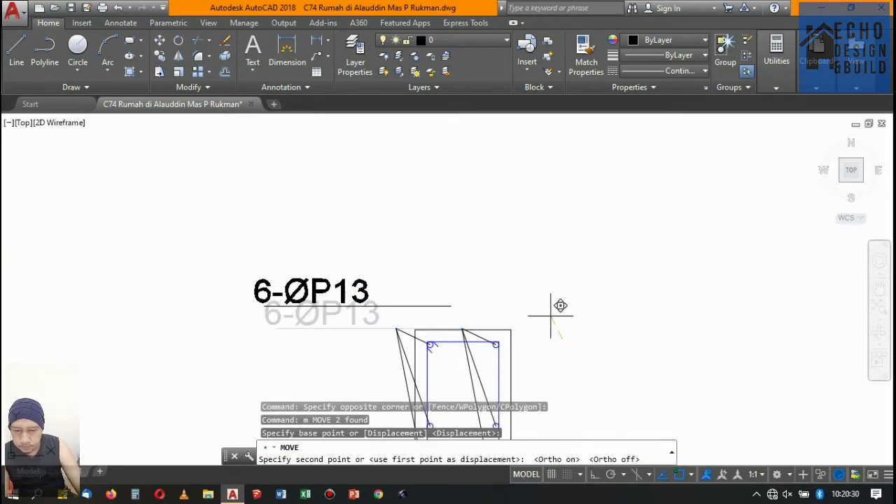
pyautogui.click(568, 314)
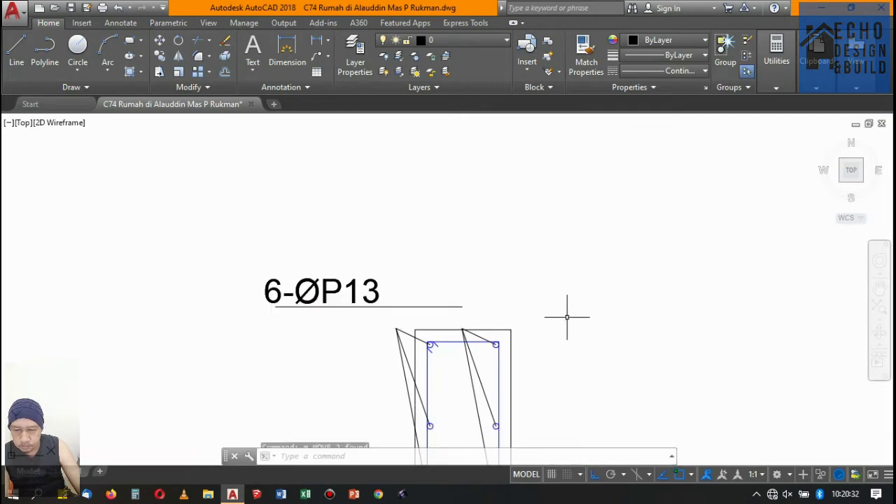
pyautogui.press('Return')
pyautogui.scroll(4, 456, 318)
pyautogui.press('Return')
# Stretch the left leader group's shared top end up onto the label underline.
pyautogui.scroll(3, 497, 329)
pyautogui.scroll(3, 507, 360)
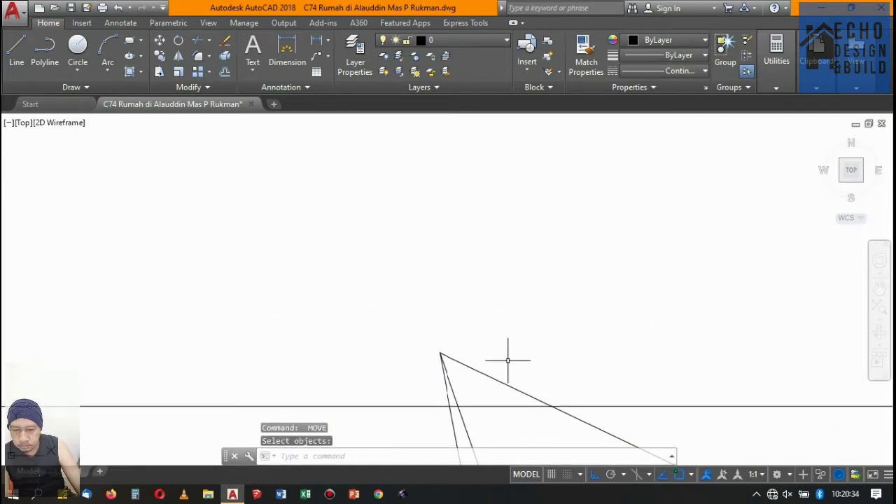
pyautogui.click(441, 348)
pyautogui.click(444, 351)
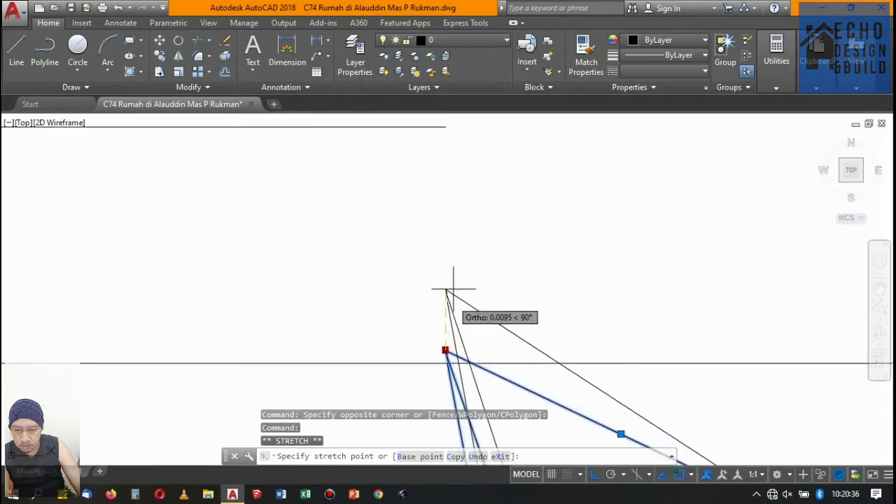
pyautogui.click(445, 127)
pyautogui.scroll(-3, 476, 223)
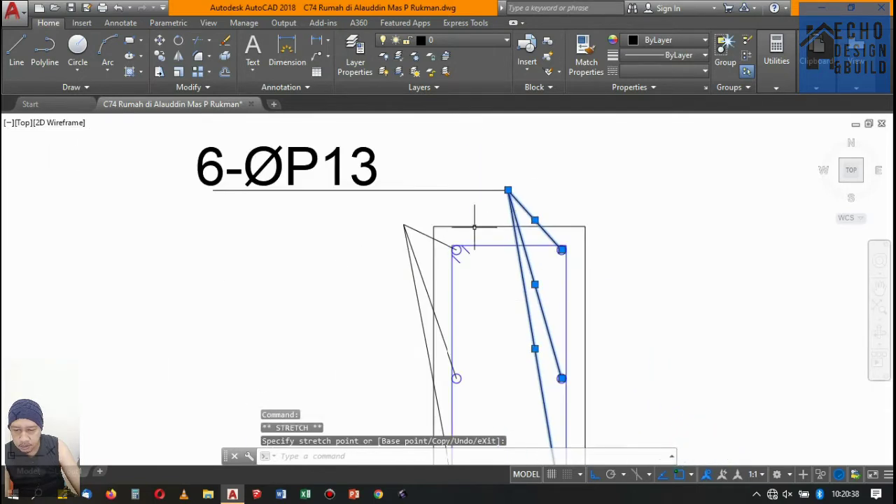
pyautogui.scroll(3, 425, 229)
# Stretch the other leader group's shared top end onto the underline and clear the selection.
pyautogui.click(450, 224)
pyautogui.click(425, 184)
pyautogui.click(424, 184)
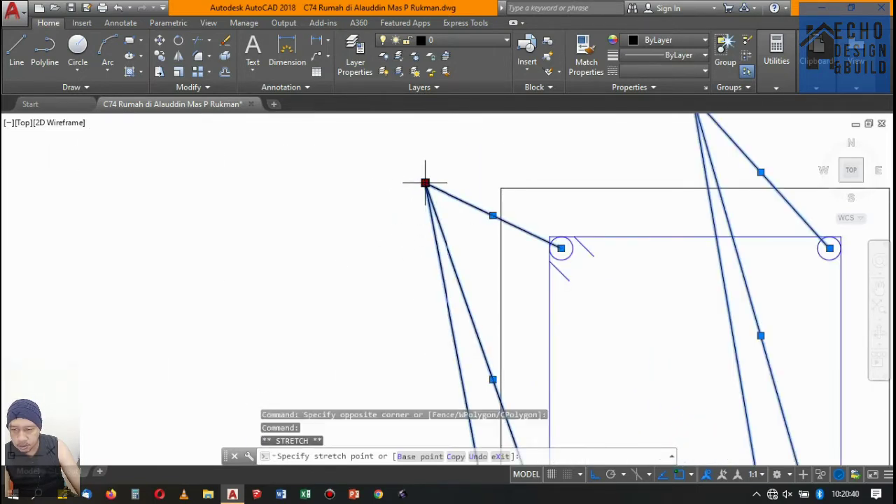
pyautogui.scroll(-3, 429, 221)
pyautogui.scroll(3, 429, 221)
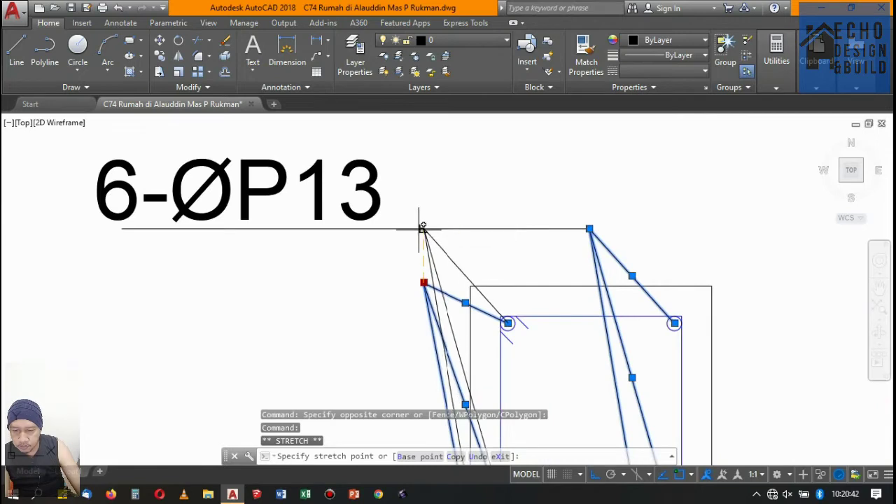
pyautogui.click(420, 229)
pyautogui.scroll(-3, 502, 241)
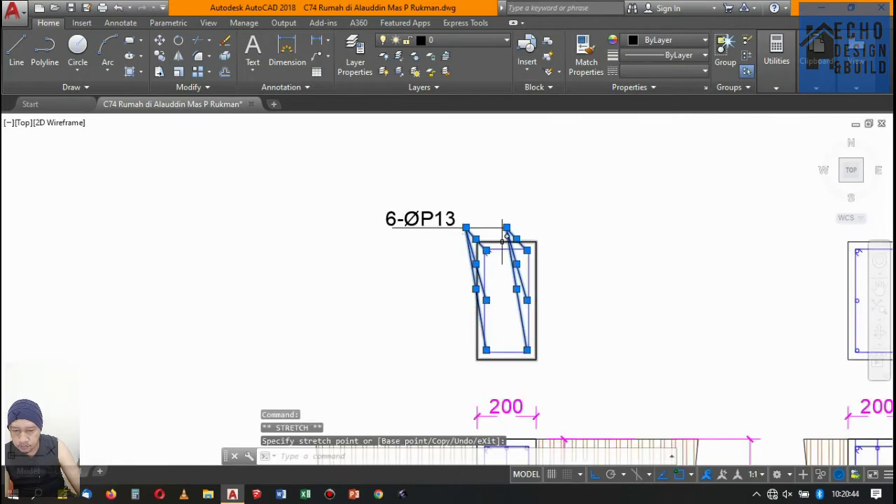
pyautogui.press('Escape')
pyautogui.scroll(-3, 503, 238)
pyautogui.scroll(5, 420, 270)
# Select the 6-ØP13 label and its six leaders on the first beam section.
pyautogui.scroll(-3, 488, 236)
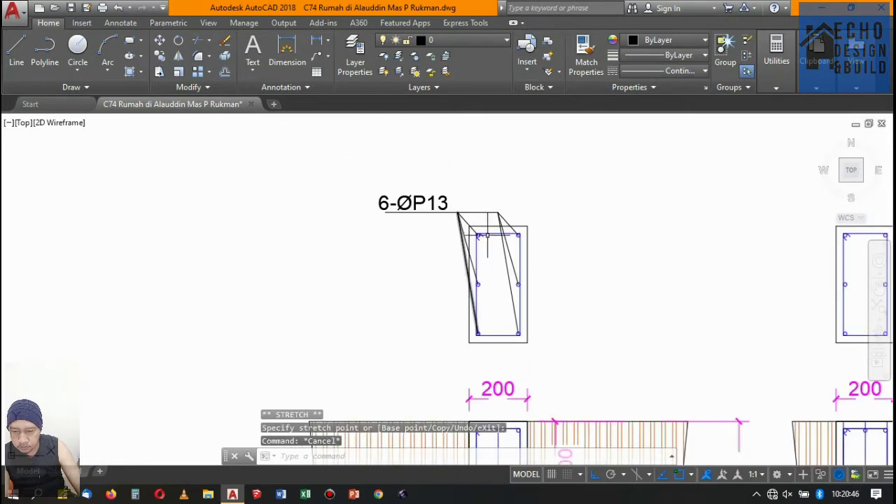
pyautogui.scroll(3, 488, 236)
pyautogui.scroll(-3, 488, 236)
pyautogui.scroll(3, 488, 236)
pyautogui.scroll(-6, 487, 222)
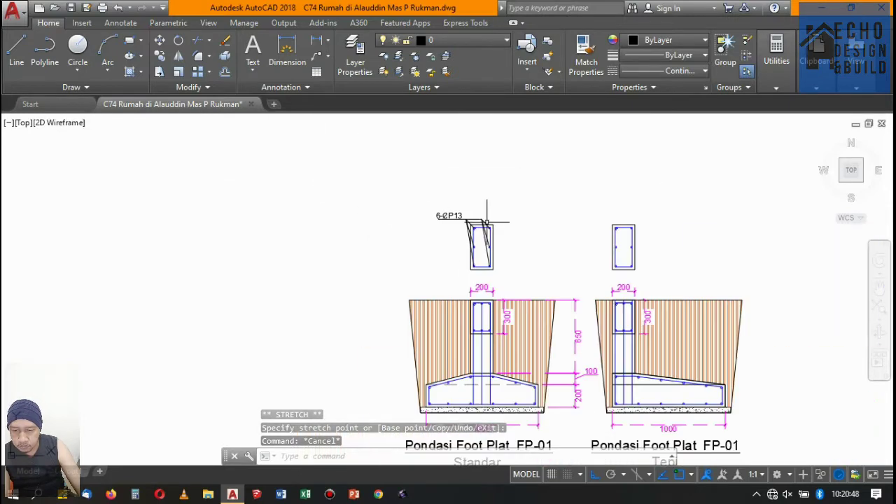
pyautogui.scroll(5, 488, 222)
pyautogui.scroll(4, 480, 206)
pyautogui.scroll(-2, 488, 234)
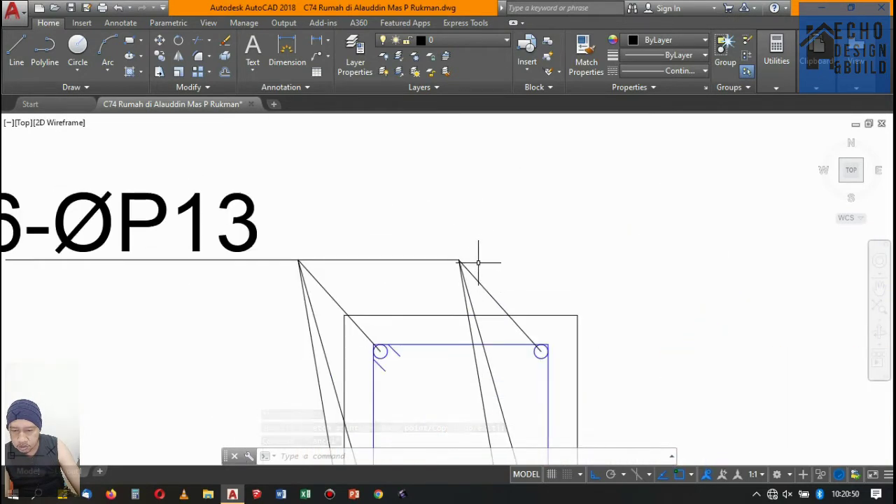
pyautogui.scroll(-4, 479, 263)
pyautogui.scroll(3, 490, 242)
pyautogui.scroll(3, 490, 245)
pyautogui.scroll(-10, 493, 237)
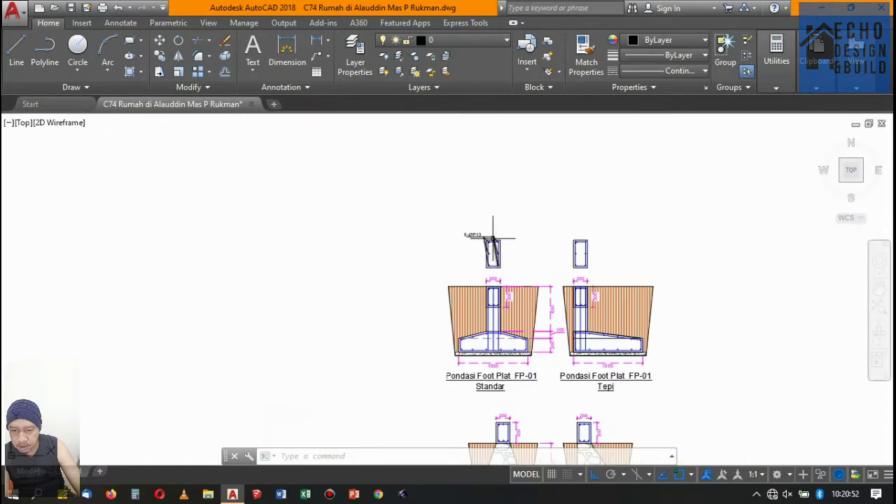
pyautogui.scroll(5, 493, 241)
pyautogui.scroll(-4, 546, 248)
pyautogui.scroll(3, 472, 226)
pyautogui.scroll(3, 593, 302)
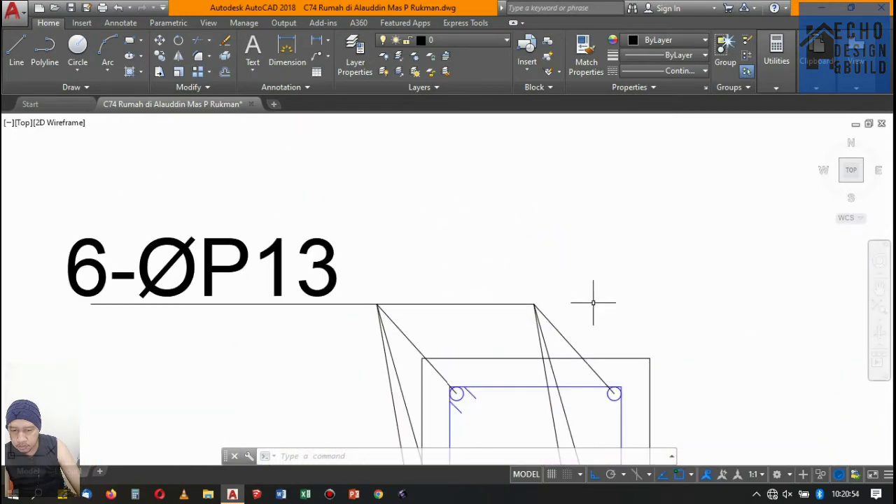
pyautogui.click(593, 303)
pyautogui.click(206, 208)
pyautogui.scroll(2, 490, 231)
pyautogui.click(511, 270)
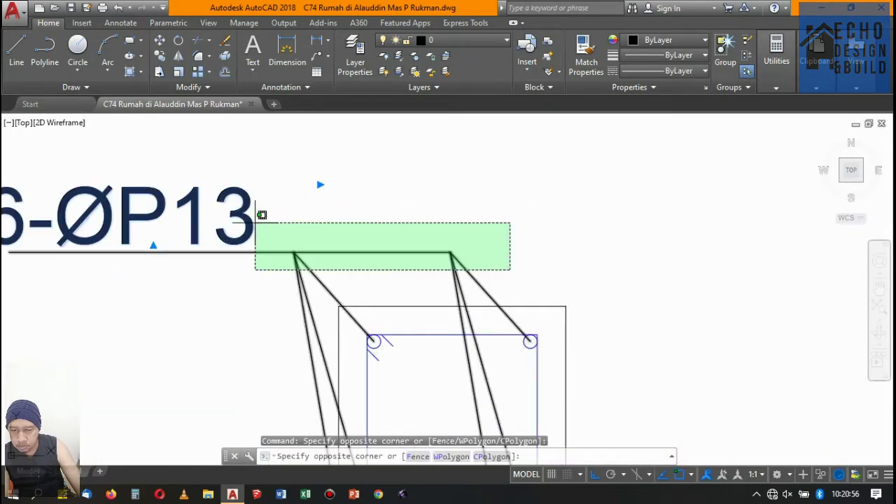
pyautogui.click(255, 223)
pyautogui.scroll(-6, 362, 180)
# Copy the label and leaders from the top-right bar onto the matching bar of the second beam section.
pyautogui.click(160, 57)
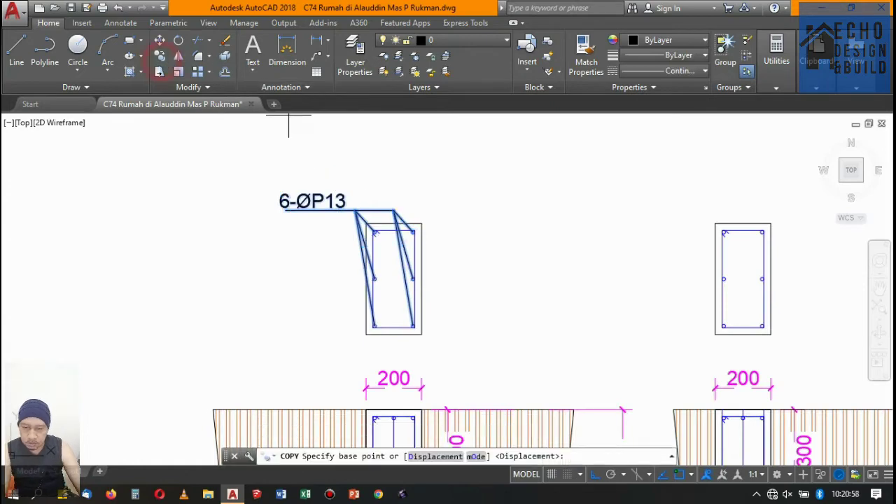
pyautogui.scroll(2, 416, 201)
pyautogui.scroll(3, 400, 266)
pyautogui.scroll(2, 385, 252)
pyautogui.click(382, 244)
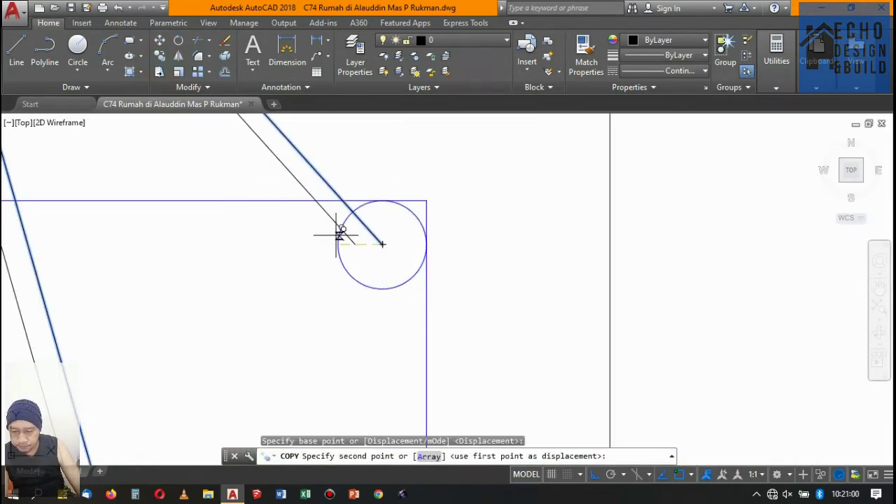
pyautogui.scroll(-4, 340, 234)
pyautogui.scroll(2, 472, 238)
pyautogui.scroll(3, 420, 257)
pyautogui.scroll(3, 420, 256)
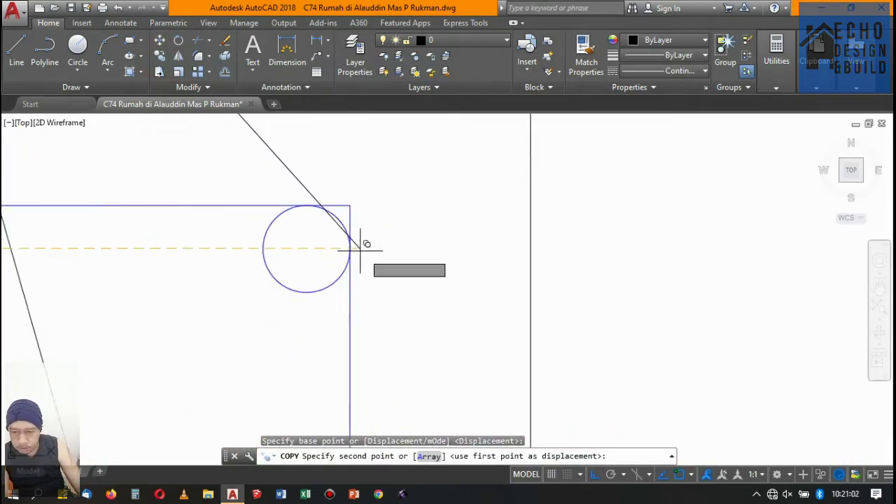
pyautogui.click(306, 245)
pyautogui.scroll(-5, 320, 244)
pyautogui.press('Return')
pyautogui.scroll(-3, 498, 186)
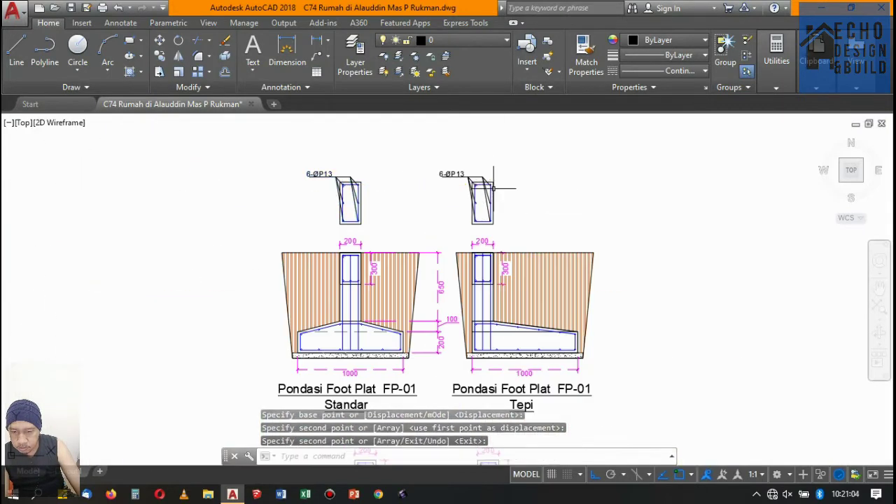
pyautogui.scroll(6, 455, 231)
pyautogui.scroll(-7, 421, 231)
pyautogui.scroll(4, 384, 233)
pyautogui.scroll(-3, 384, 233)
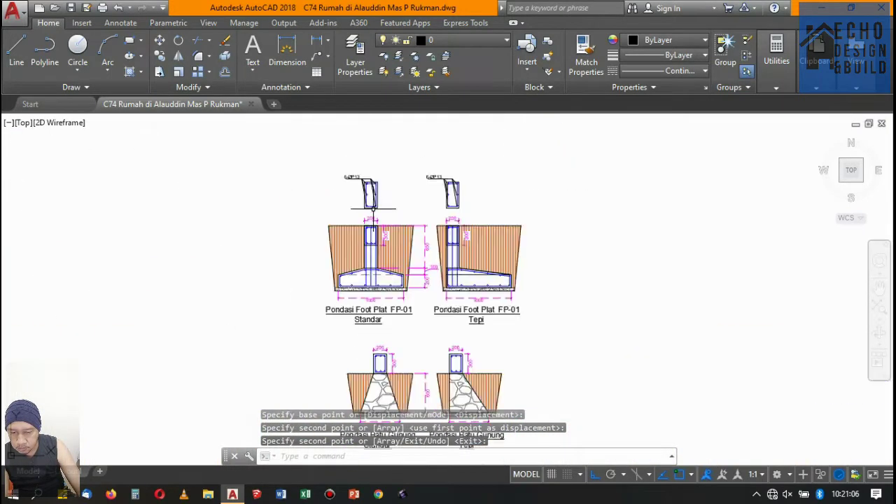
pyautogui.scroll(2, 406, 210)
pyautogui.scroll(3, 420, 163)
pyautogui.scroll(-4, 442, 426)
pyautogui.scroll(2, 399, 236)
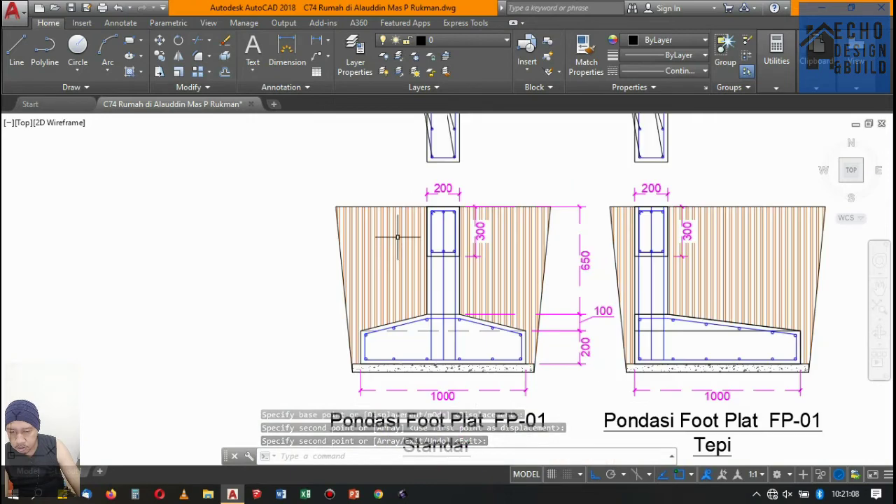
pyautogui.scroll(-5, 400, 235)
pyautogui.scroll(4, 394, 274)
pyautogui.scroll(3, 452, 273)
# Window-select the left and right beam labels with leaders, then clear the selection.
pyautogui.click(480, 270)
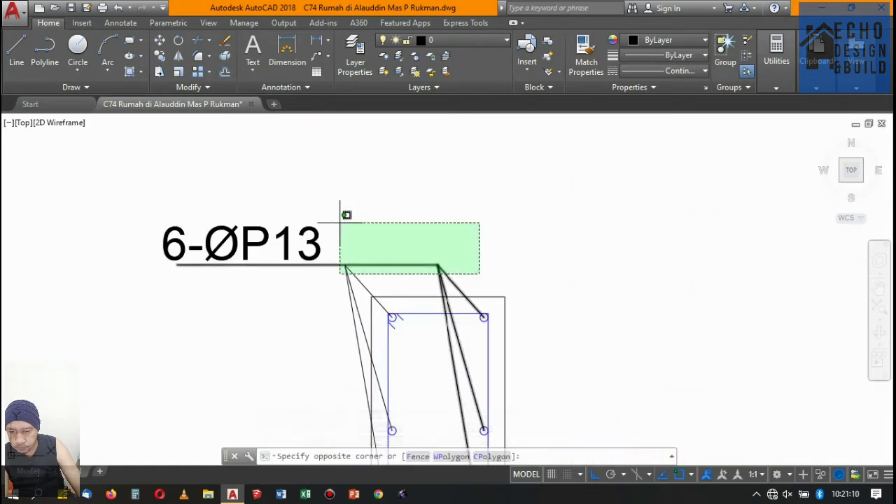
pyautogui.click(300, 189)
pyautogui.scroll(-4, 301, 190)
pyautogui.scroll(2, 537, 206)
pyautogui.click(690, 241)
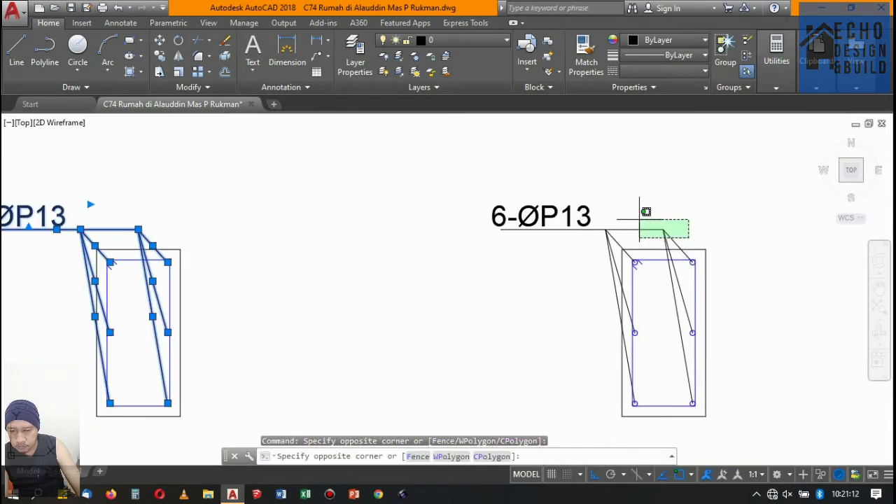
pyautogui.click(643, 218)
pyautogui.scroll(-3, 523, 205)
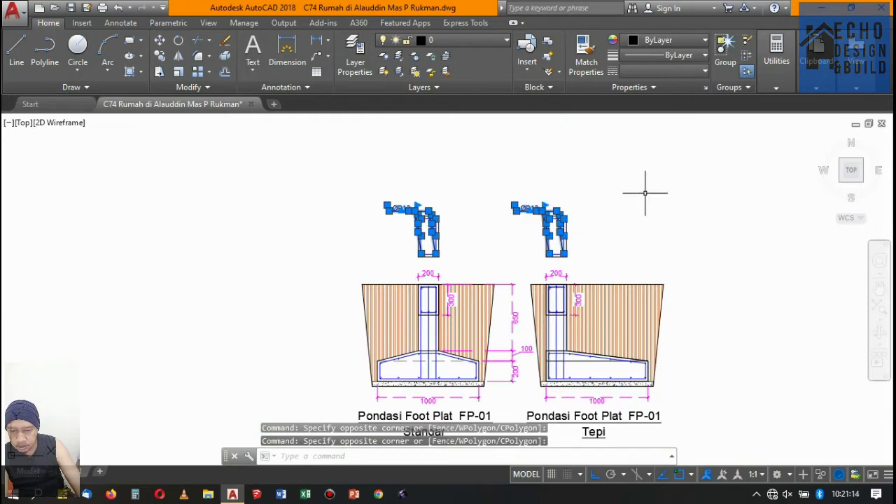
pyautogui.press('Escape')
pyautogui.scroll(3, 468, 215)
pyautogui.scroll(5, 386, 230)
# Start copying the left 6-ØP13 label and leaders with CO, picking the base point.
pyautogui.click(484, 228)
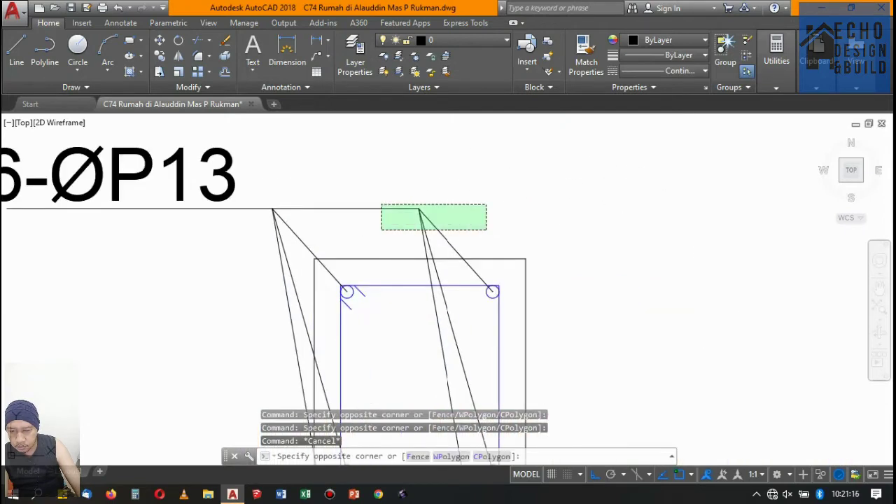
pyautogui.click(168, 170)
pyautogui.scroll(-3, 432, 192)
pyautogui.write('co')
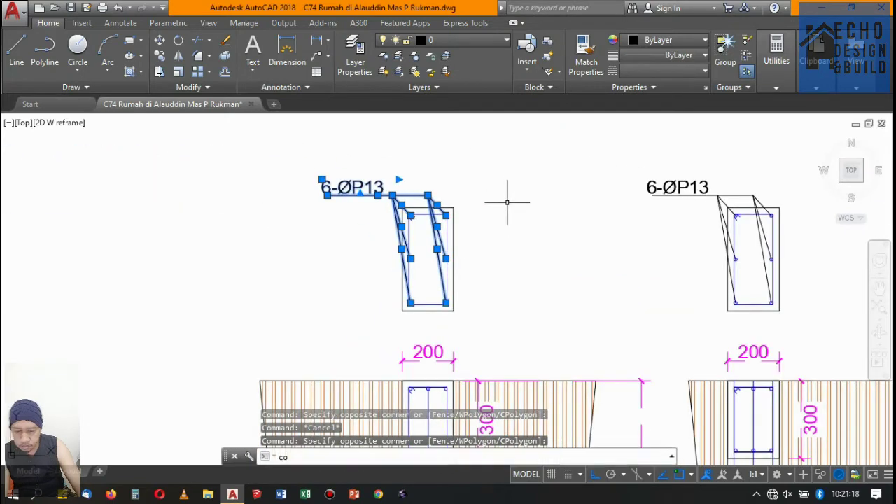
pyautogui.press('Return')
pyautogui.scroll(3, 392, 212)
pyautogui.click(403, 201)
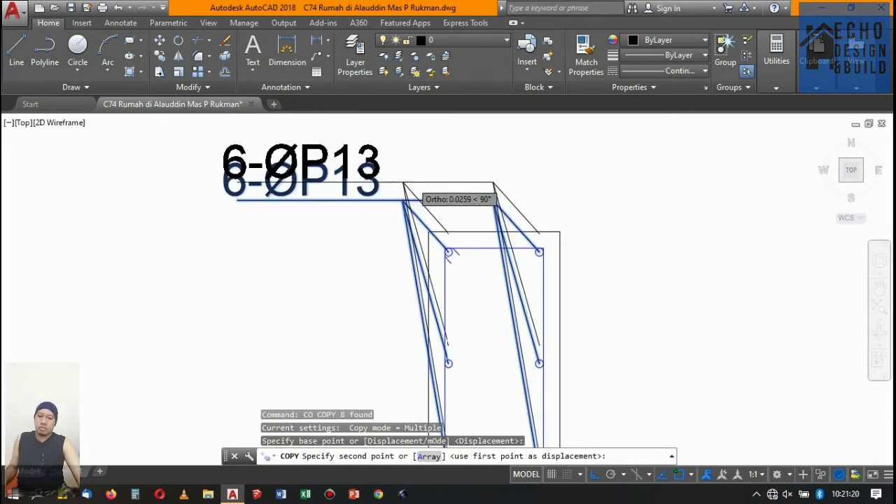
pyautogui.scroll(-5, 412, 256)
pyautogui.scroll(5, 414, 250)
pyautogui.scroll(2, 413, 247)
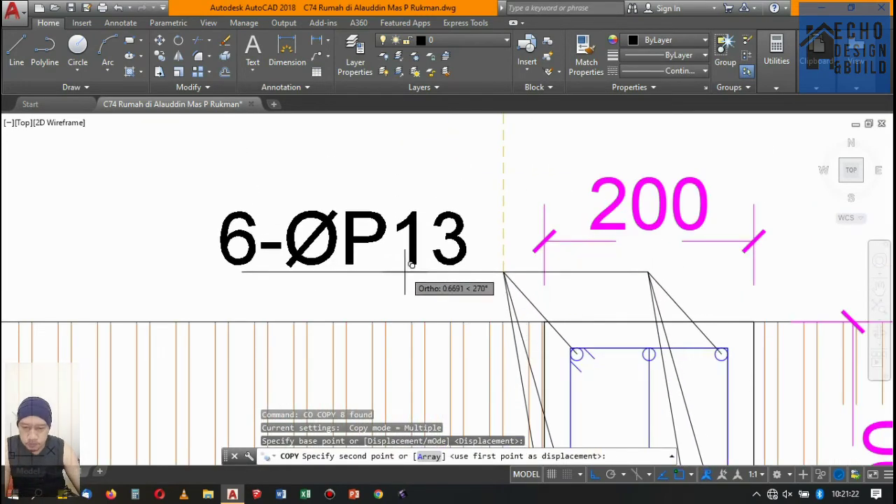
# Place the 6-ØP13 label copy onto the Standar foundation column section.
pyautogui.scroll(-3, 506, 266)
pyautogui.press('Return')
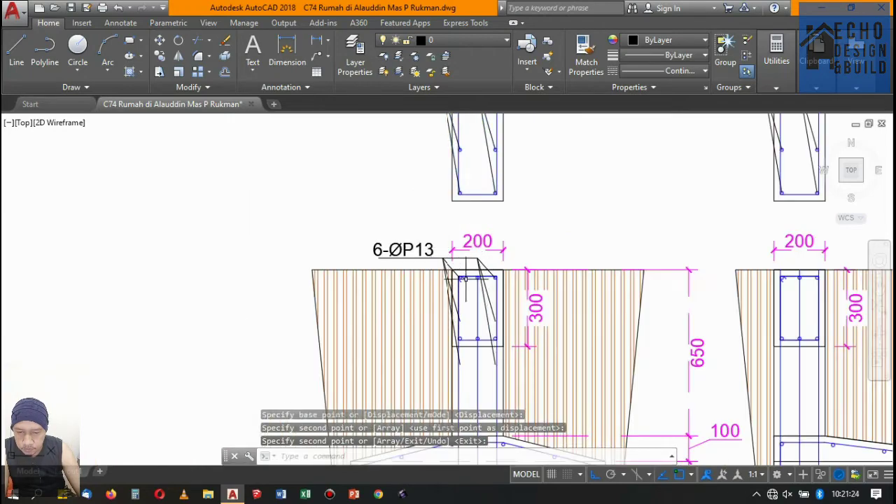
pyautogui.scroll(3, 492, 284)
pyautogui.scroll(-3, 493, 284)
pyautogui.scroll(3, 493, 284)
pyautogui.scroll(5, 493, 285)
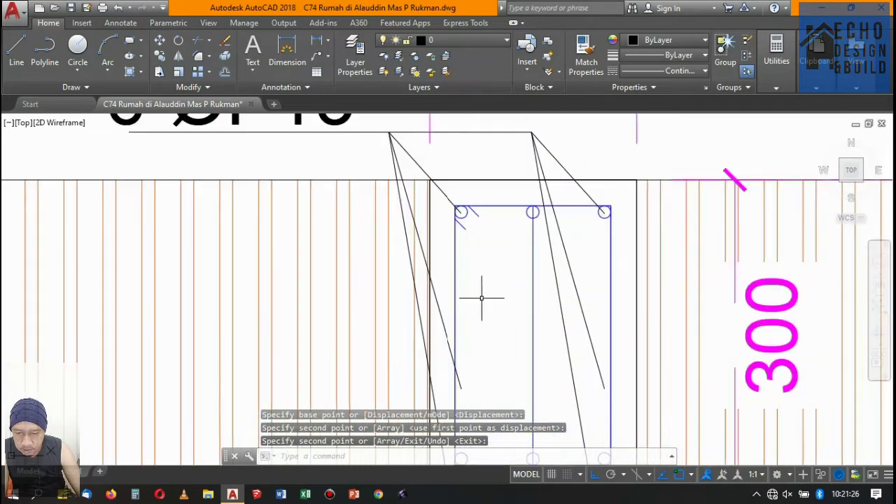
pyautogui.scroll(-5, 483, 280)
pyautogui.scroll(3, 490, 241)
pyautogui.scroll(-1, 518, 231)
pyautogui.scroll(3, 523, 228)
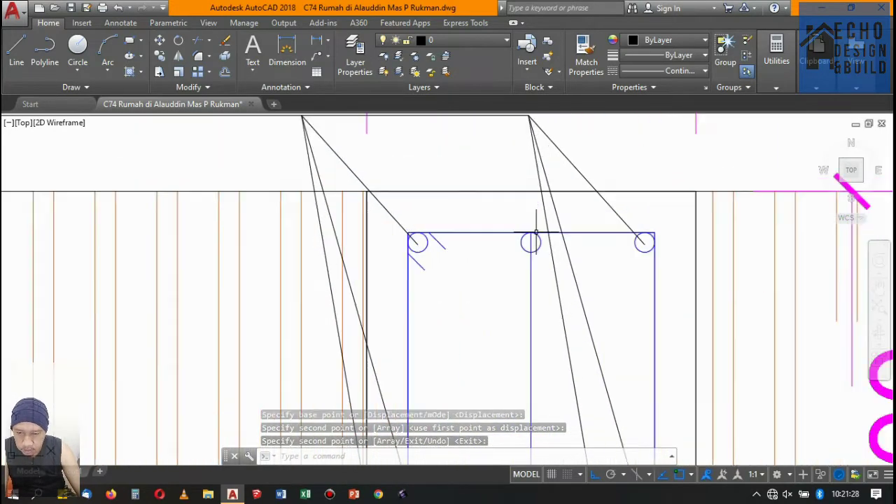
pyautogui.scroll(-3, 518, 230)
pyautogui.scroll(2, 491, 220)
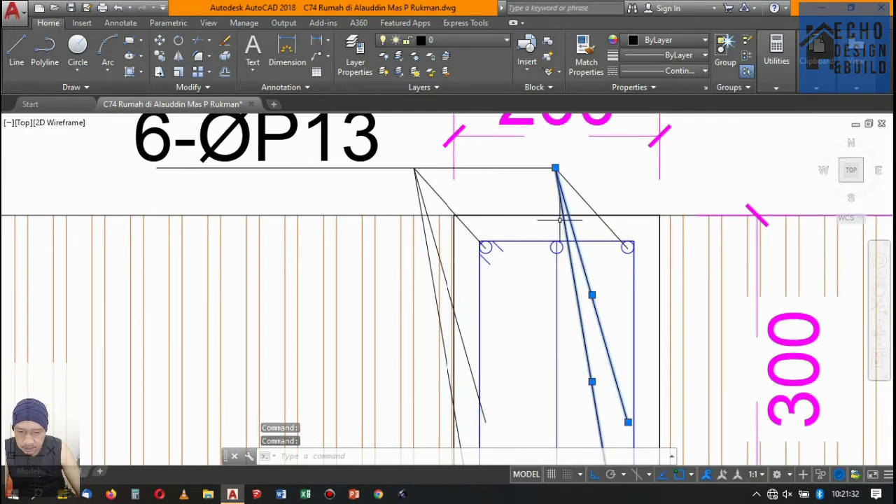
# Erase the four extra leaders, keeping two, and open the label's text for editing.
pyautogui.click(417, 188)
pyautogui.press('Delete')
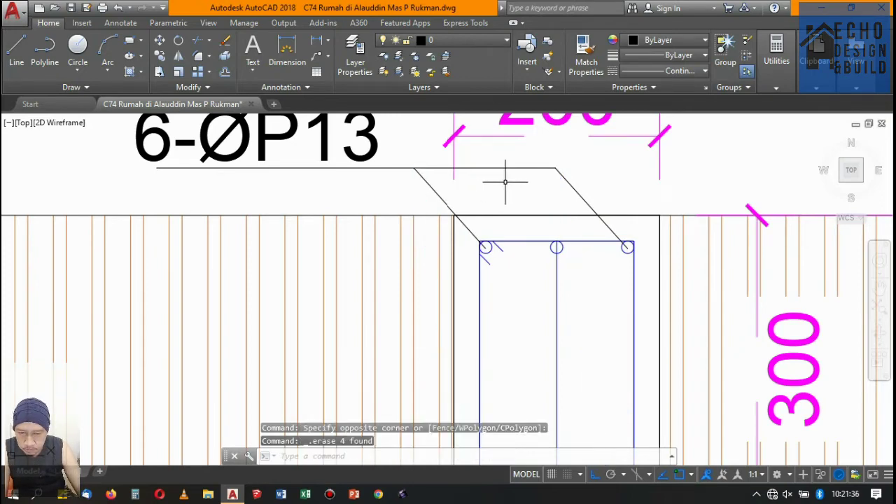
pyautogui.scroll(-2, 513, 186)
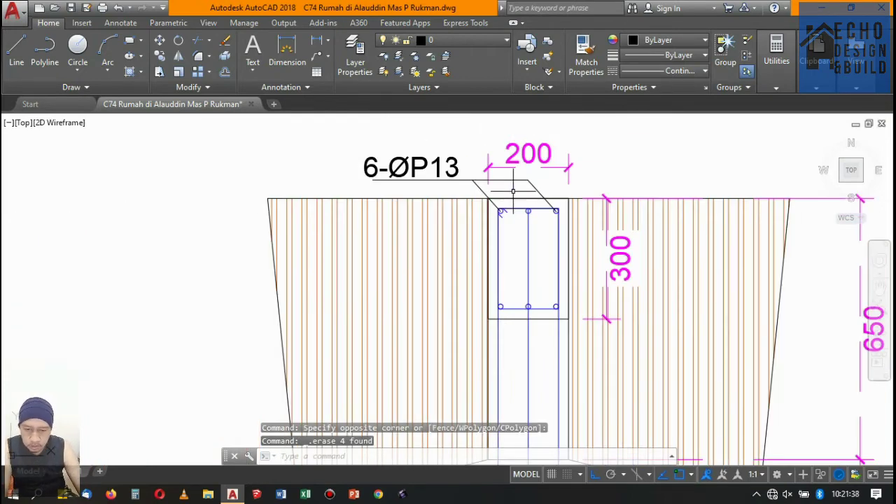
pyautogui.scroll(-3, 513, 191)
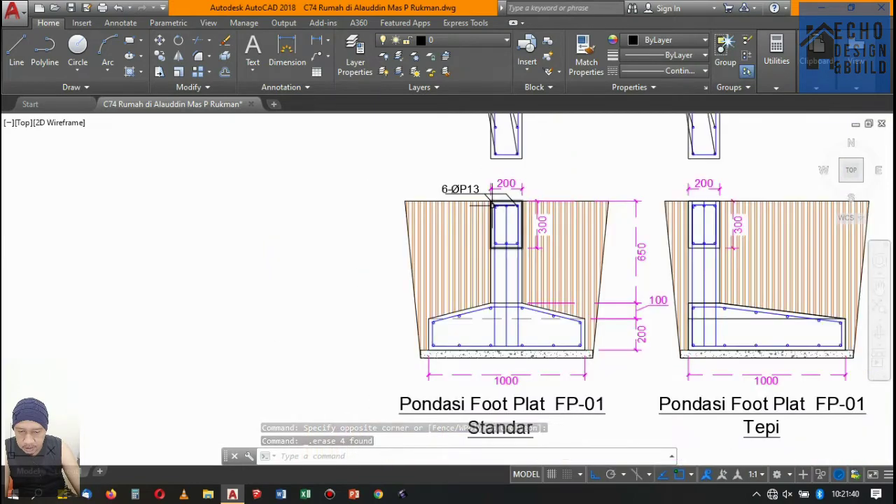
pyautogui.scroll(3, 427, 185)
pyautogui.scroll(3, 417, 183)
pyautogui.scroll(-3, 417, 184)
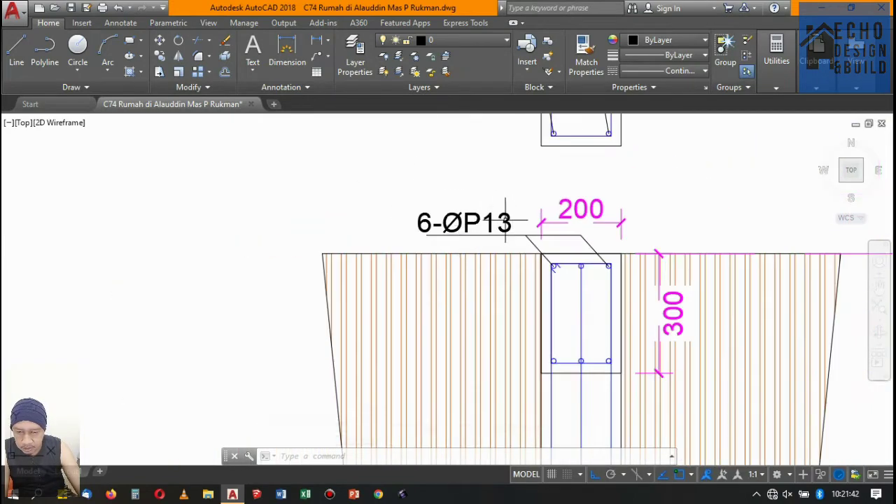
pyautogui.doubleClick(504, 222)
pyautogui.scroll(3, 504, 223)
# Change the column label text from 6-ØP13 to 6-ØP12.
pyautogui.moveTo(525, 222); pyautogui.dragTo(496, 223)
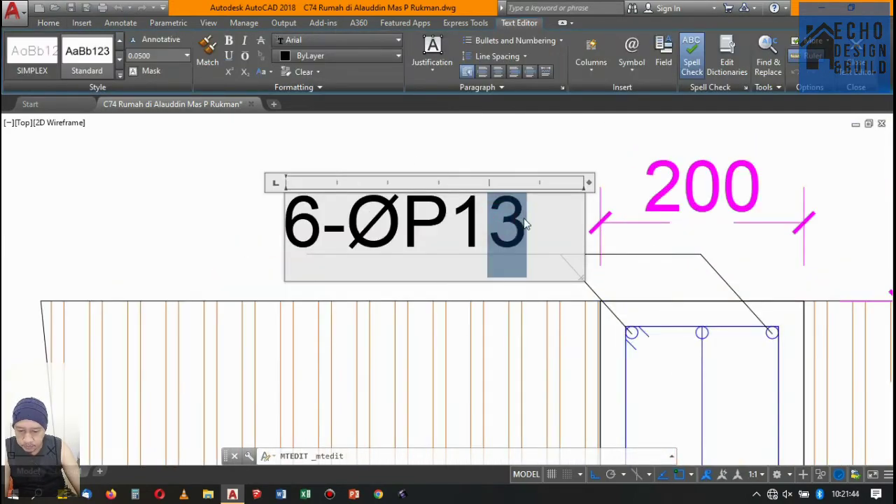
pyautogui.write('2')
pyautogui.click(546, 140)
pyautogui.scroll(-3, 547, 140)
pyautogui.scroll(3, 403, 203)
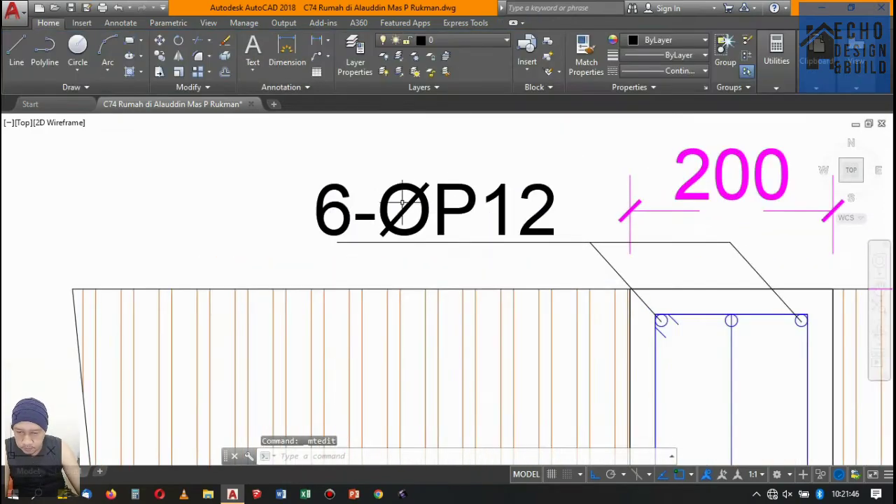
pyautogui.scroll(-3, 341, 208)
pyautogui.scroll(3, 559, 245)
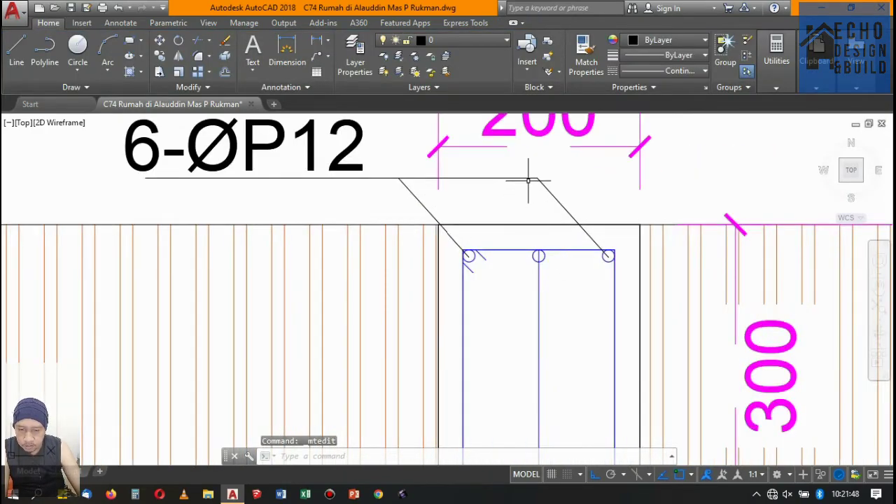
pyautogui.scroll(-4, 528, 181)
pyautogui.scroll(3, 517, 164)
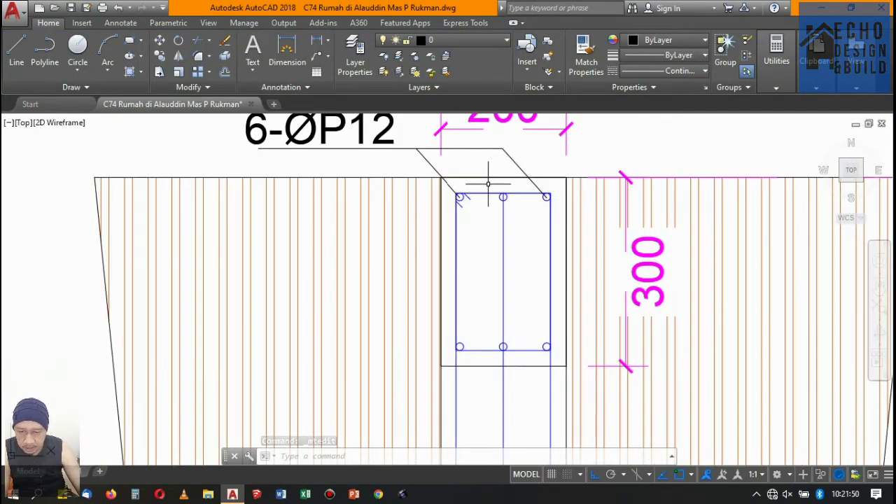
# Copy the top-right bar's leader to the middle top bar of the column section.
pyautogui.write('1')
pyautogui.press('Escape')
pyautogui.scroll(3, 533, 189)
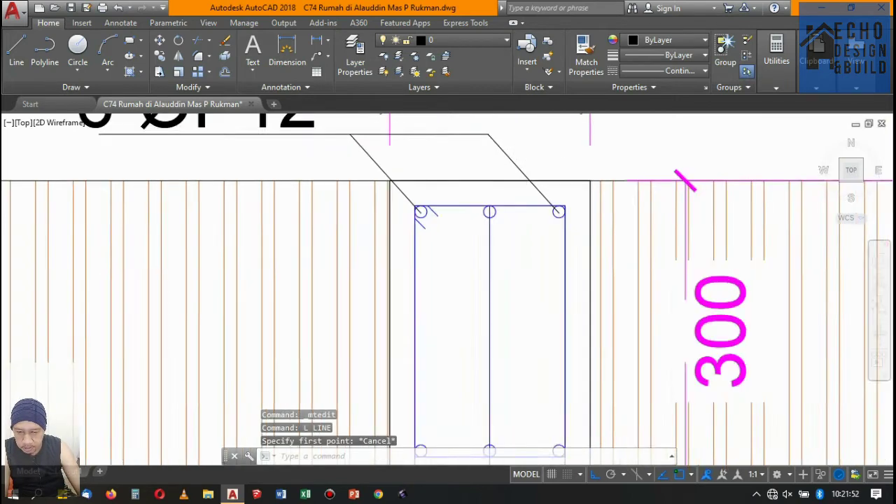
pyautogui.click(555, 207)
pyautogui.write('c')
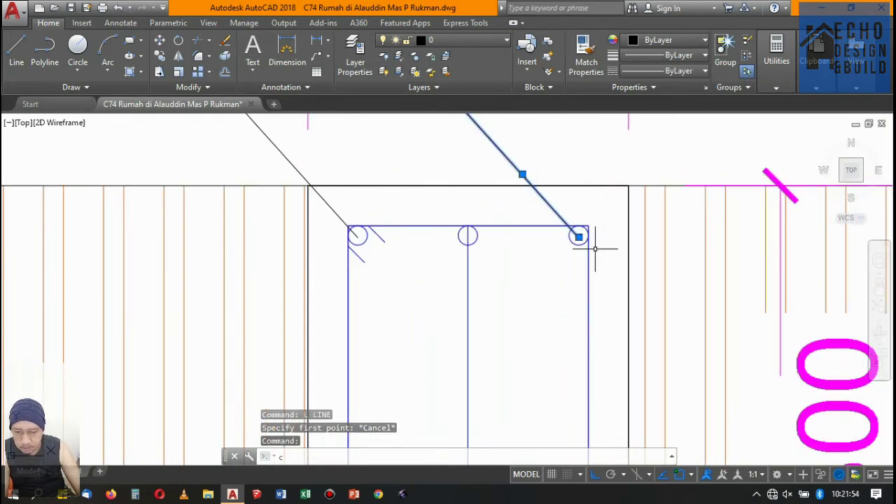
pyautogui.write('o')
pyautogui.press('Return')
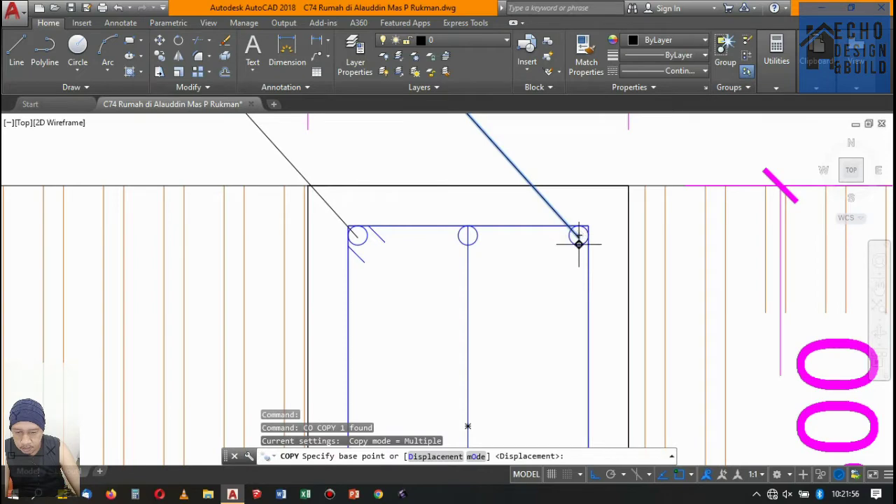
pyautogui.scroll(3, 578, 243)
pyautogui.click(573, 224)
pyautogui.scroll(-3, 481, 220)
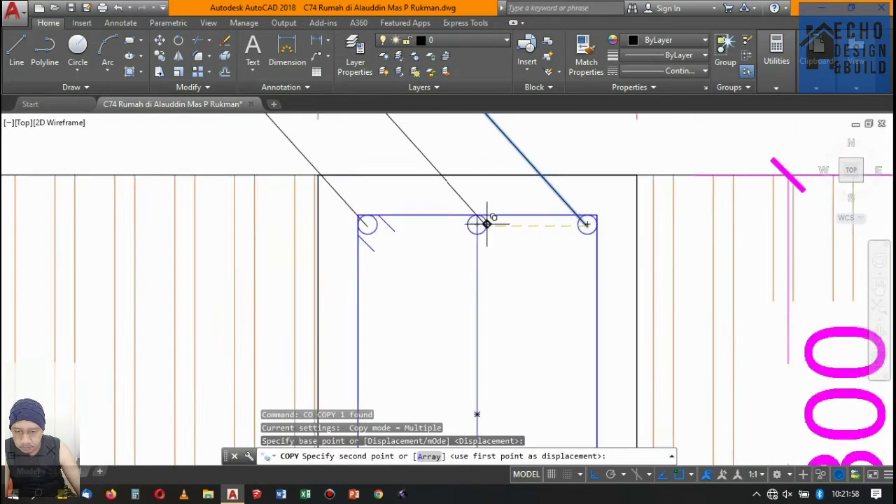
pyautogui.scroll(2, 476, 220)
pyautogui.click(458, 225)
pyautogui.scroll(-3, 480, 226)
pyautogui.press('Return')
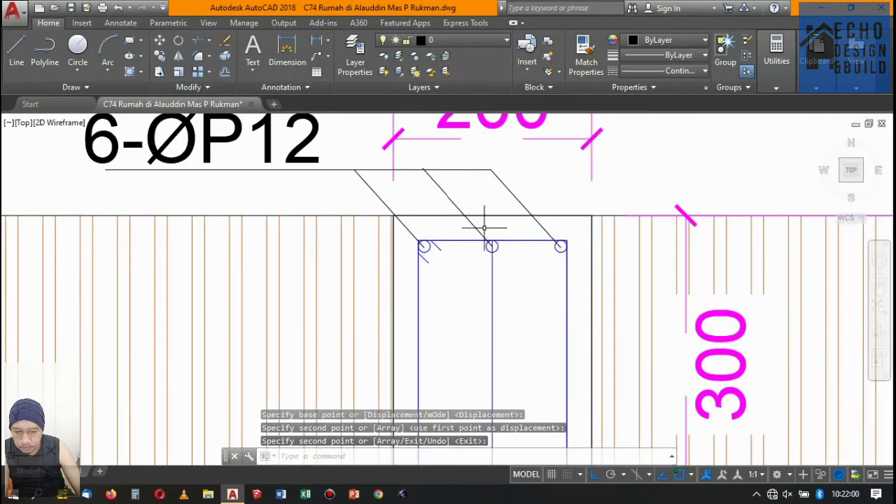
pyautogui.scroll(3, 420, 156)
pyautogui.scroll(2, 412, 155)
# Trim the leader stub sticking above the 6-ØP12 label underline.
pyautogui.write('tr')
pyautogui.press('Return')
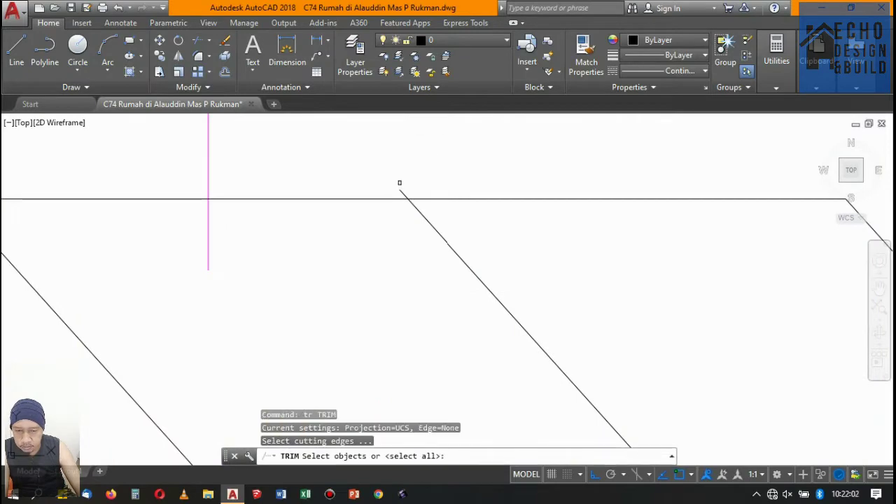
pyautogui.press('Return')
pyautogui.scroll(2, 400, 184)
pyautogui.moveTo(455, 217); pyautogui.dragTo(420, 173)
pyautogui.scroll(-2, 421, 173)
pyautogui.press('Return')
pyautogui.scroll(-2, 490, 203)
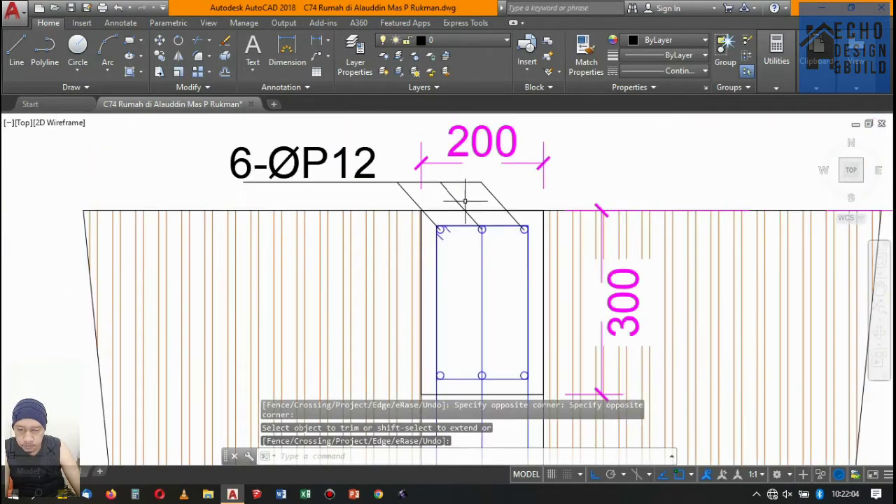
pyautogui.scroll(2, 496, 194)
pyautogui.scroll(-2, 522, 217)
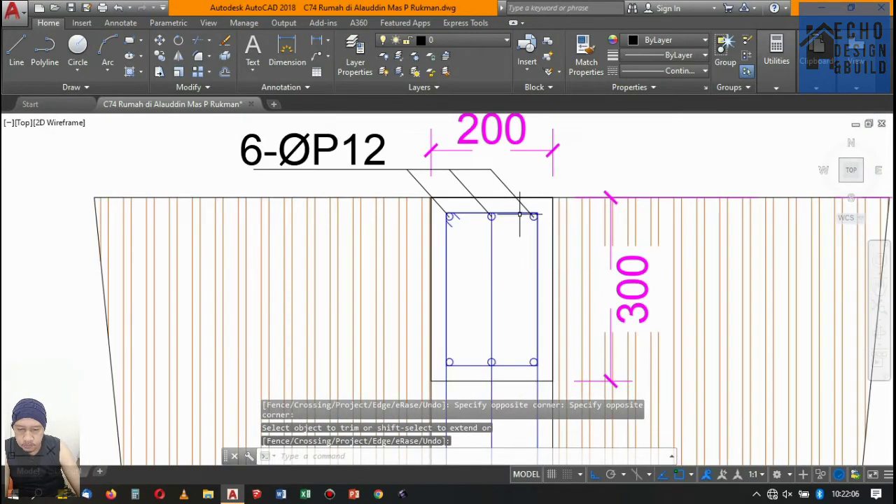
# Draw two leader lines from the 6-ØP12 underline to the first two rebar circles.
pyautogui.write('l')
pyautogui.press('Return')
pyautogui.scroll(3, 537, 365)
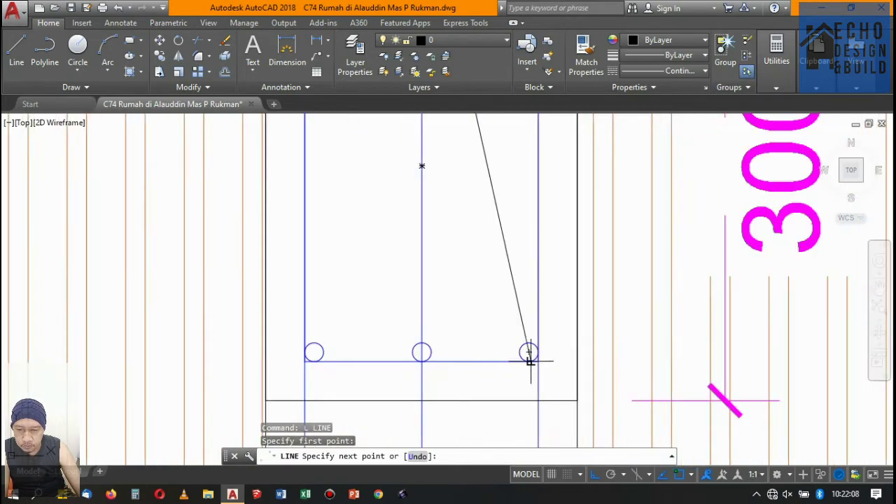
pyautogui.click(528, 352)
pyautogui.scroll(-3, 529, 353)
pyautogui.press('Return')
pyautogui.scroll(3, 508, 232)
pyautogui.press('Return')
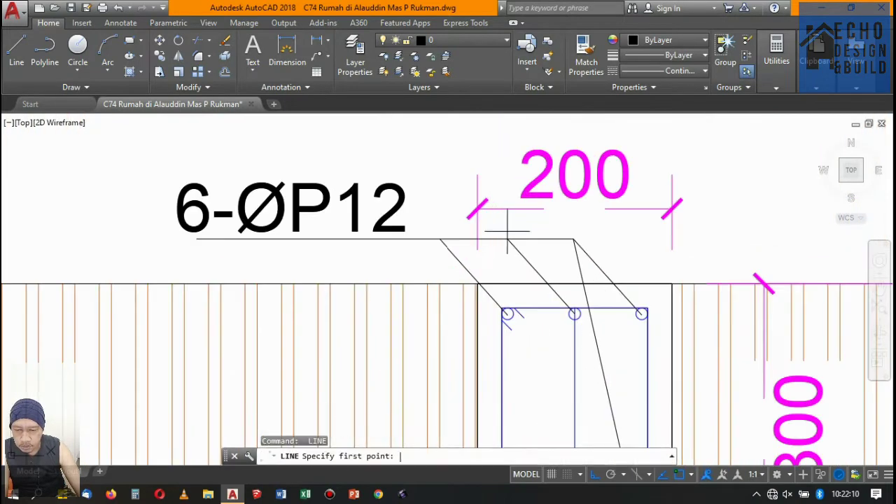
pyautogui.click(508, 239)
pyautogui.scroll(-4, 584, 296)
pyautogui.scroll(4, 581, 344)
pyautogui.scroll(3, 585, 373)
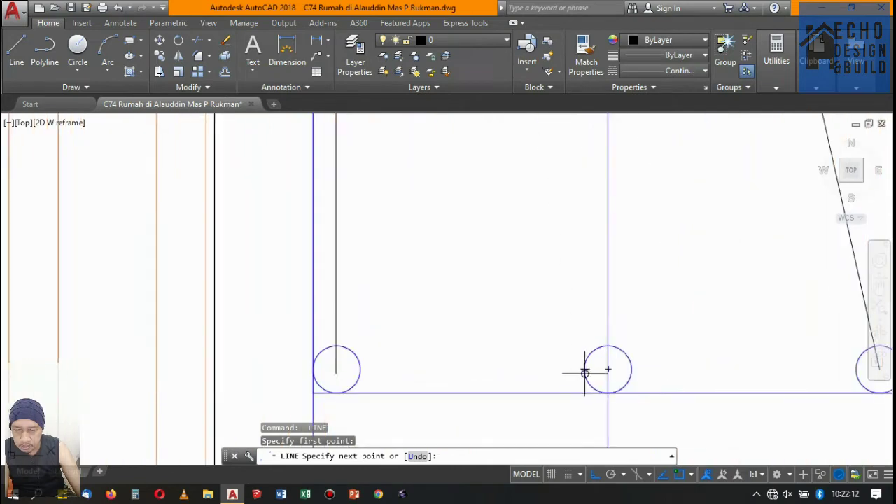
pyautogui.click(608, 369)
pyautogui.scroll(-4, 607, 369)
pyautogui.press('Return')
# Draw the last leader from the 6-ØP12 underline to the remaining rebar circle.
pyautogui.scroll(4, 455, 192)
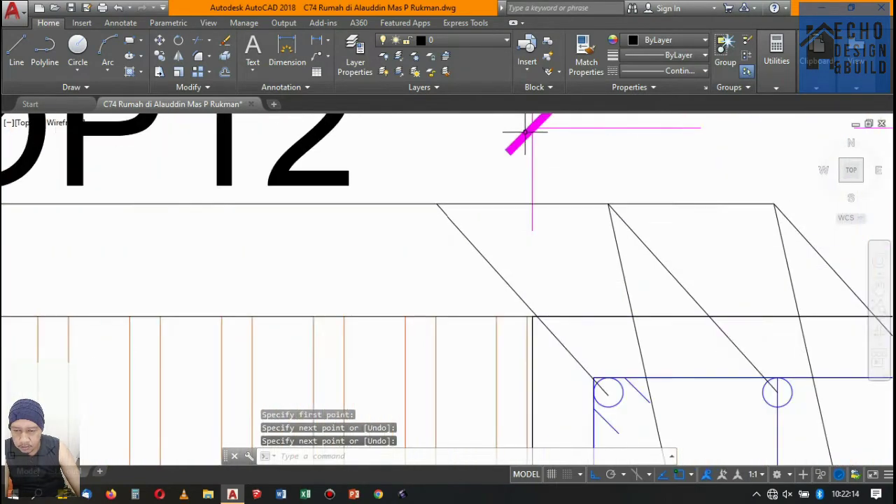
pyautogui.press('Return')
pyautogui.click(437, 203)
pyautogui.scroll(-3, 437, 203)
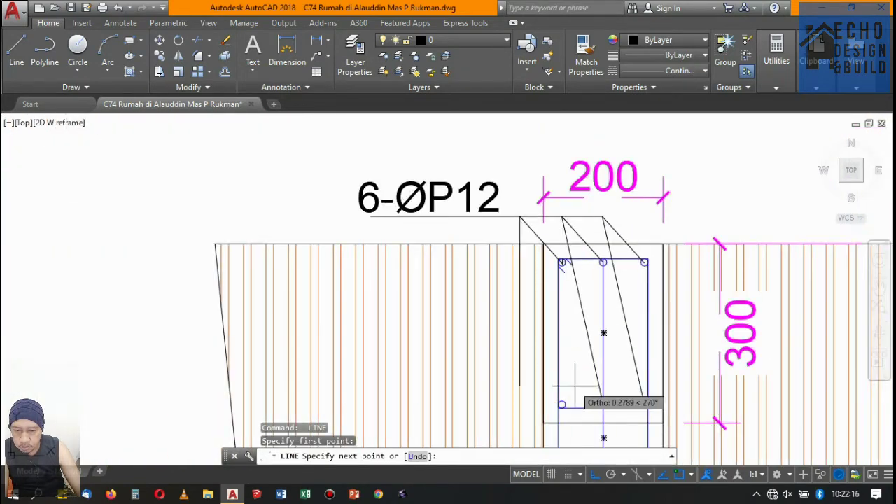
pyautogui.scroll(4, 530, 430)
pyautogui.scroll(-3, 600, 315)
pyautogui.scroll(2, 558, 340)
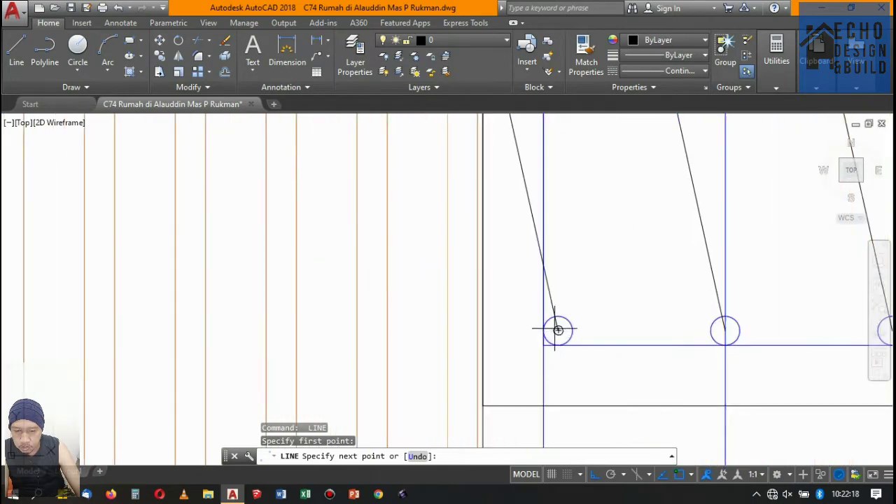
pyautogui.click(558, 330)
pyautogui.scroll(-3, 558, 329)
pyautogui.press('Return')
pyautogui.scroll(3, 514, 216)
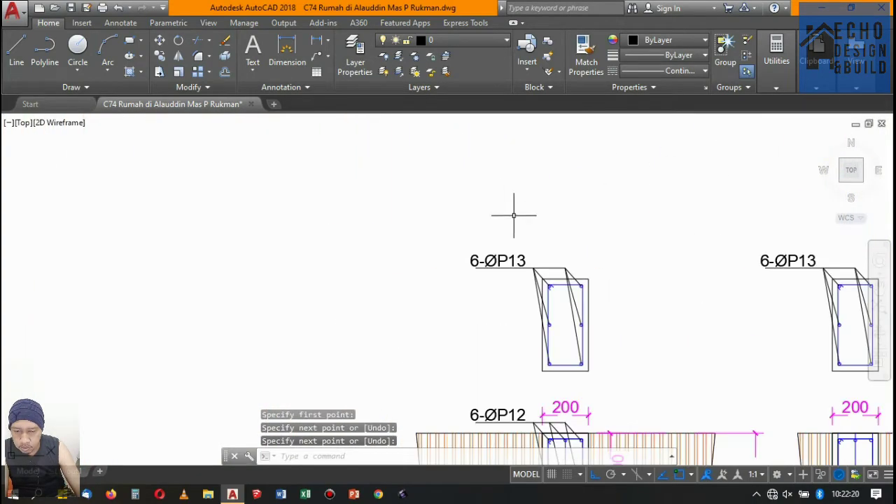
pyautogui.scroll(-3, 514, 216)
pyautogui.scroll(1, 525, 210)
pyautogui.scroll(3, 534, 208)
pyautogui.scroll(-4, 600, 241)
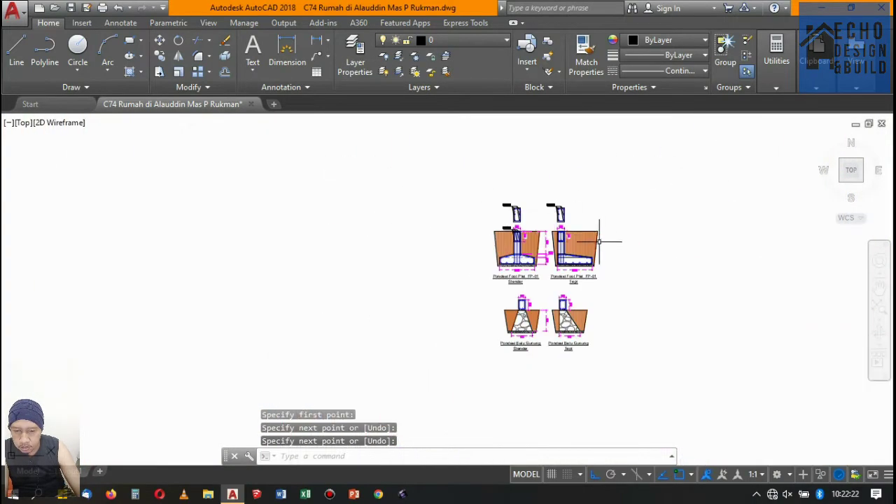
pyautogui.scroll(4, 536, 194)
pyautogui.scroll(-4, 536, 194)
pyautogui.scroll(3, 515, 283)
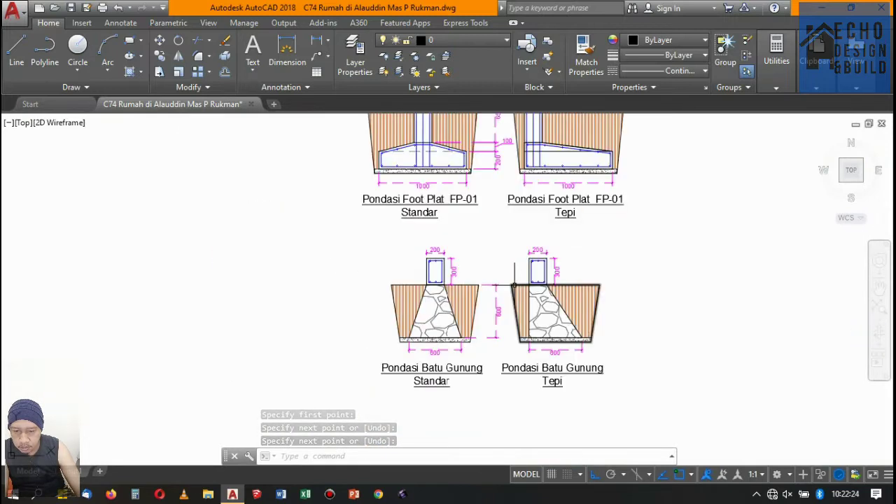
pyautogui.scroll(2, 515, 285)
pyautogui.scroll(-5, 480, 287)
pyautogui.scroll(4, 480, 266)
pyautogui.scroll(4, 392, 293)
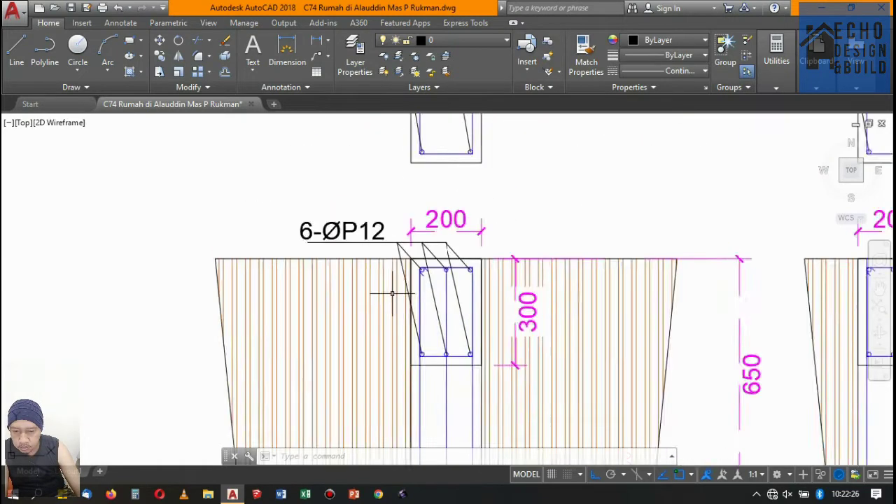
pyautogui.scroll(4, 393, 259)
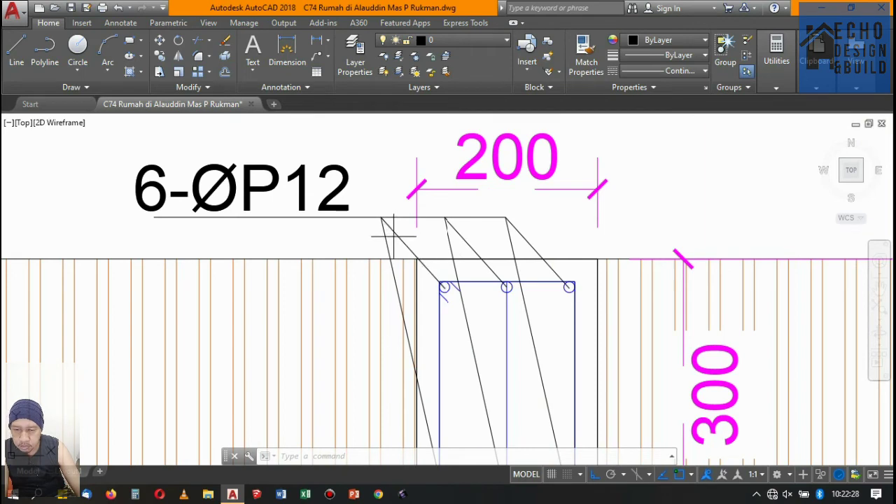
# Copy the 6-ØP12 label and leaders onto the Tepi concrete footing's column section.
pyautogui.click(393, 236)
pyautogui.click(535, 233)
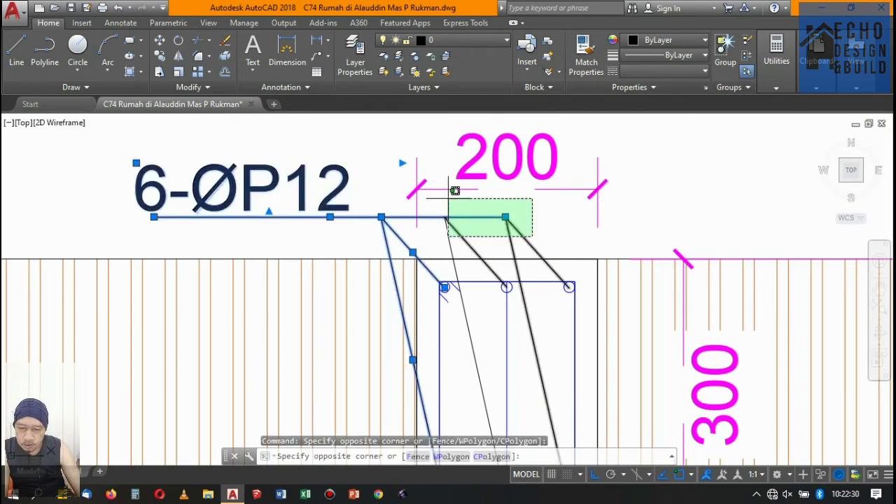
pyautogui.click(445, 214)
pyautogui.click(164, 57)
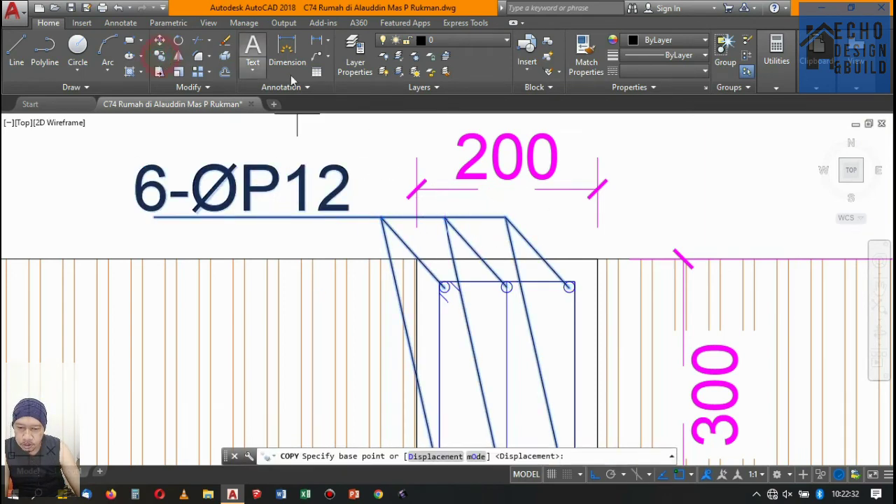
pyautogui.scroll(6, 571, 285)
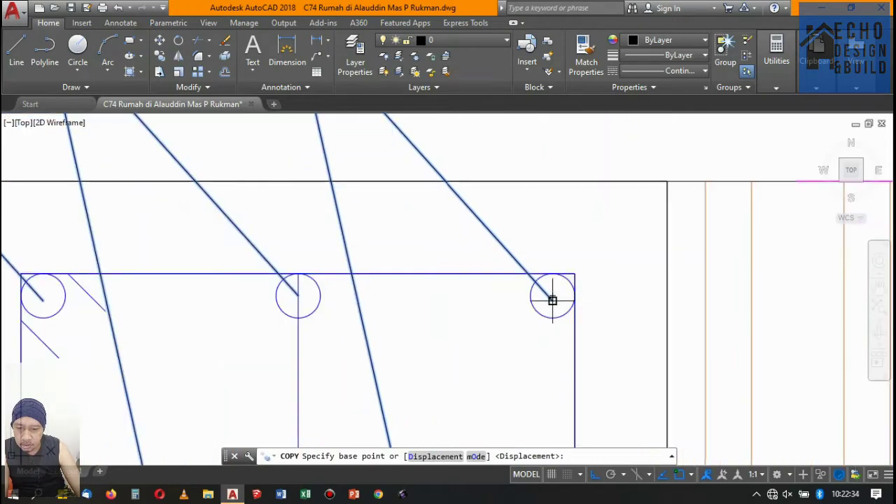
pyautogui.click(552, 297)
pyautogui.scroll(-5, 553, 294)
pyautogui.scroll(-2, 343, 259)
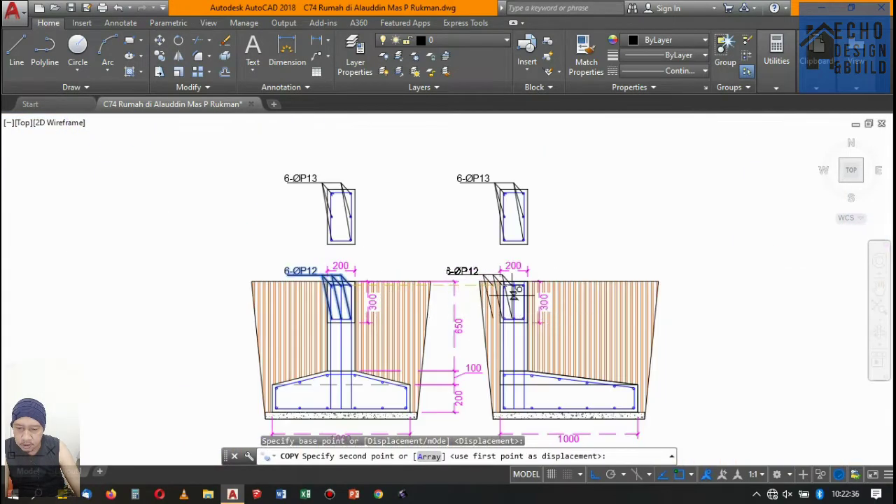
pyautogui.scroll(3, 481, 259)
pyautogui.scroll(8, 550, 258)
pyautogui.click(601, 260)
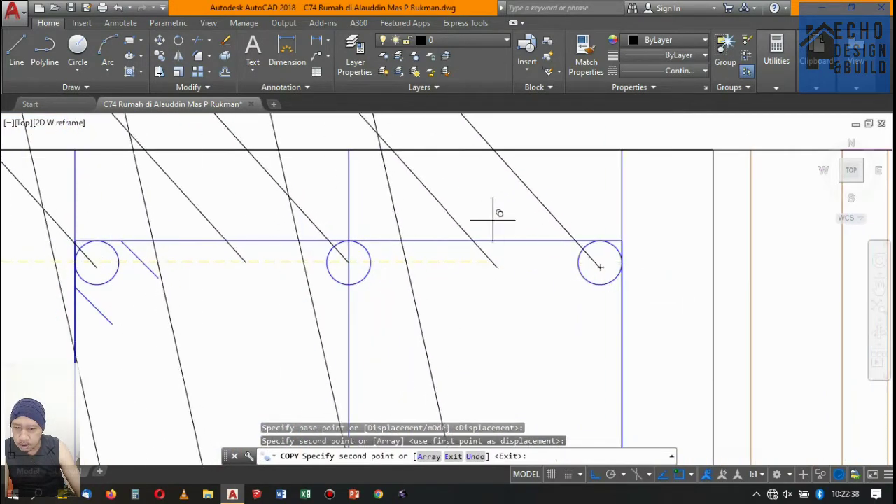
pyautogui.scroll(-15, 504, 203)
pyautogui.scroll(-4, 516, 188)
pyautogui.scroll(8, 505, 280)
pyautogui.scroll(4, 518, 246)
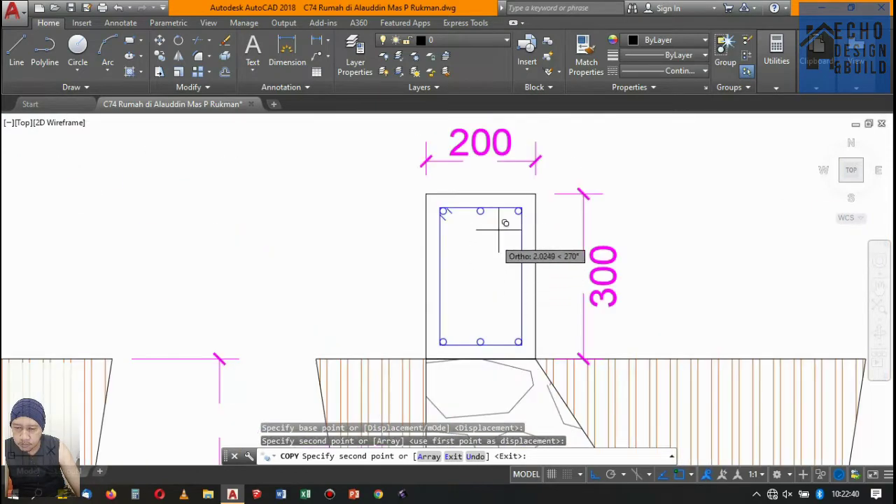
pyautogui.scroll(5, 549, 221)
# Place further copies of the callout on both Batu Gunung footing column sections.
pyautogui.click(549, 221)
pyautogui.scroll(-6, 560, 217)
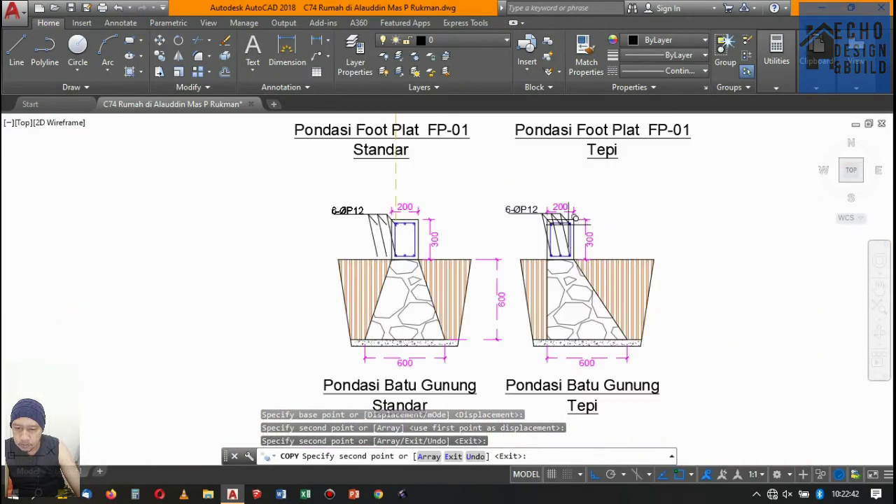
pyautogui.scroll(4, 384, 223)
pyautogui.scroll(5, 384, 223)
pyautogui.scroll(4, 388, 234)
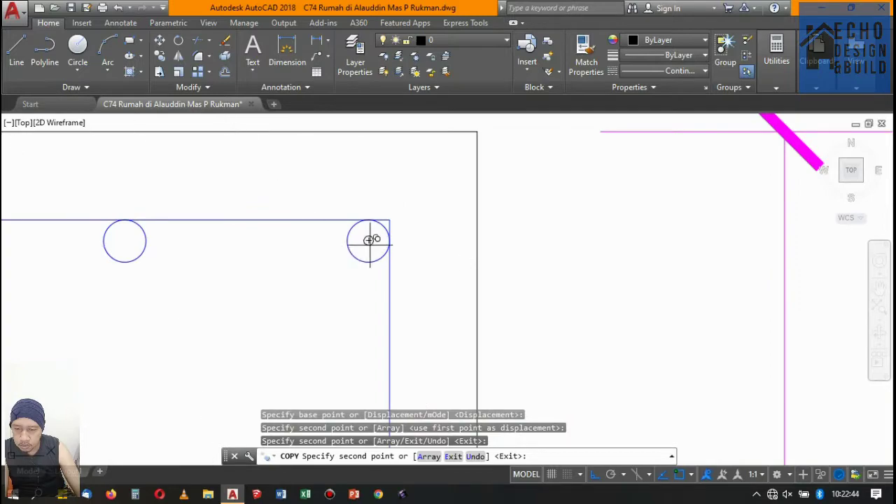
pyautogui.click(370, 241)
pyautogui.scroll(-5, 369, 241)
pyautogui.press('Return')
pyautogui.scroll(-3, 420, 203)
pyautogui.scroll(3, 420, 201)
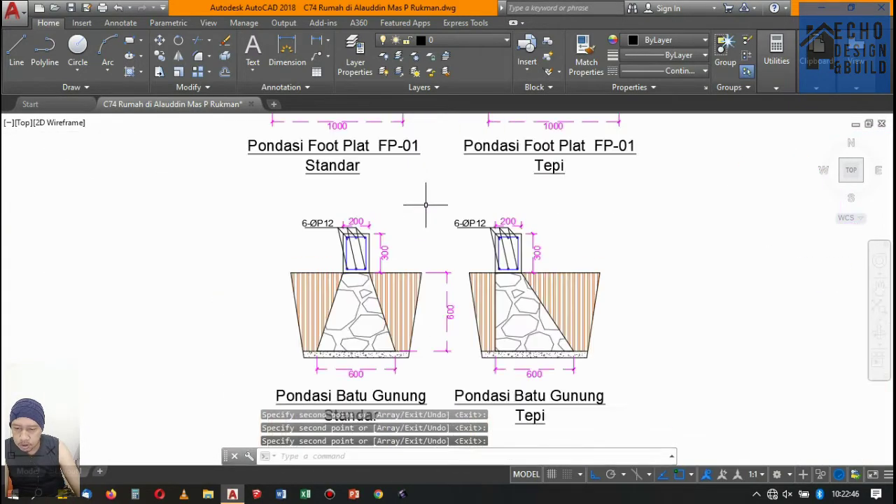
pyautogui.scroll(-3, 448, 191)
pyautogui.scroll(5, 430, 234)
pyautogui.scroll(-7, 420, 210)
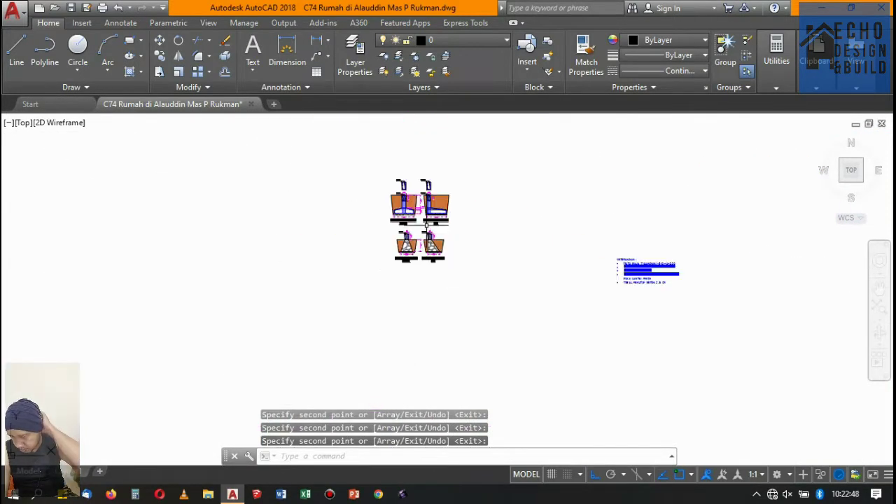
pyautogui.scroll(3, 413, 178)
pyautogui.scroll(-2, 414, 175)
pyautogui.scroll(1, 430, 194)
pyautogui.scroll(3, 430, 194)
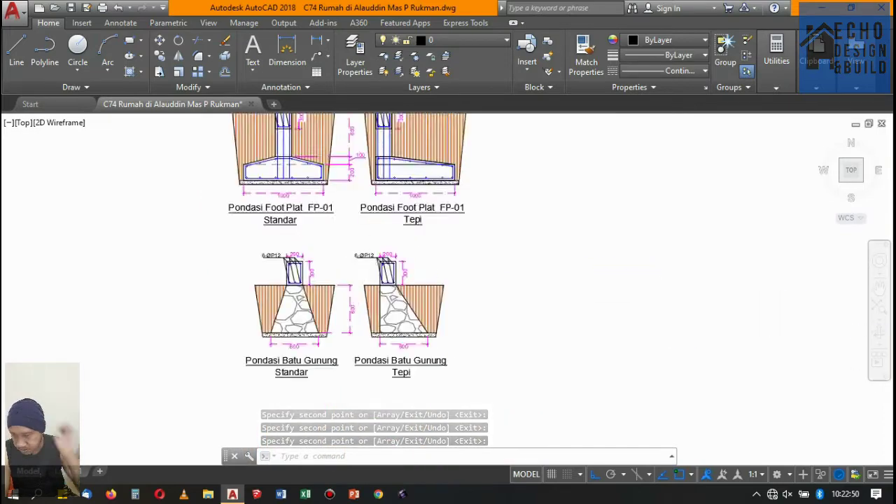
pyautogui.scroll(3, 404, 273)
pyautogui.scroll(-5, 404, 273)
pyautogui.scroll(4, 412, 187)
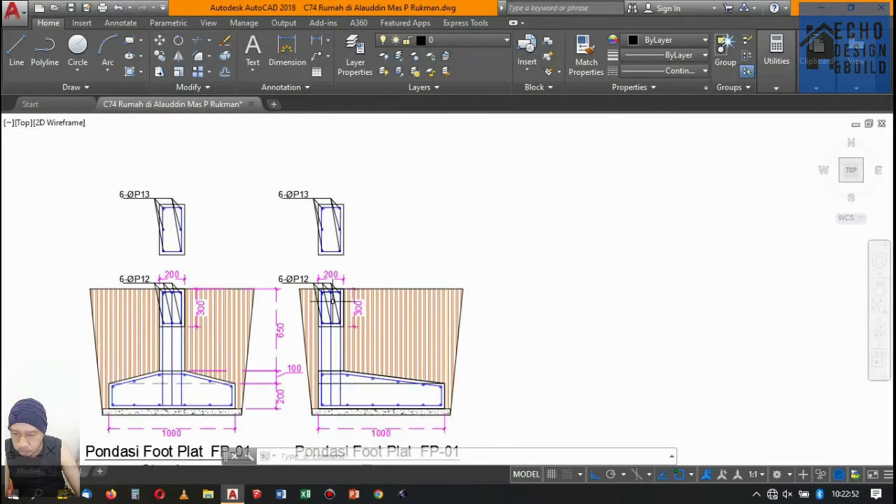
pyautogui.scroll(-1, 332, 301)
# Copy the whole 6-ØP13 beam section horizontally to the right, level with the others.
pyautogui.scroll(3, 318, 186)
pyautogui.click(240, 156)
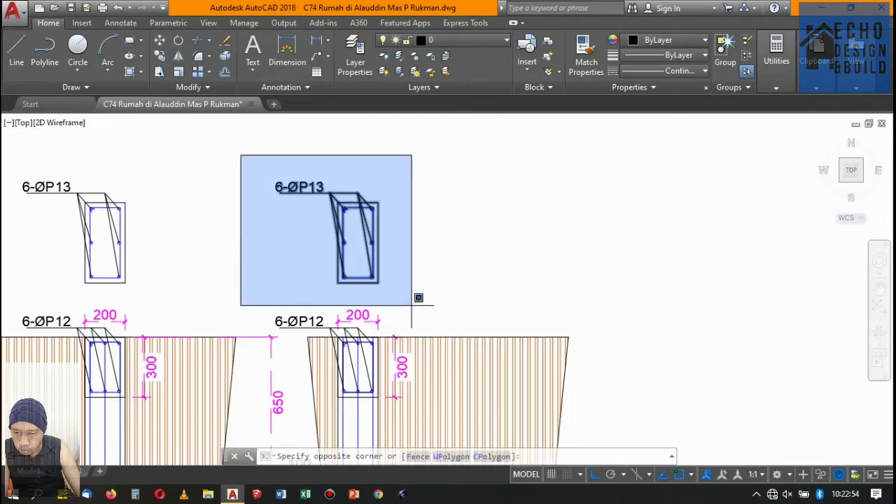
pyautogui.click(413, 295)
pyautogui.click(159, 56)
pyautogui.scroll(-4, 190, 184)
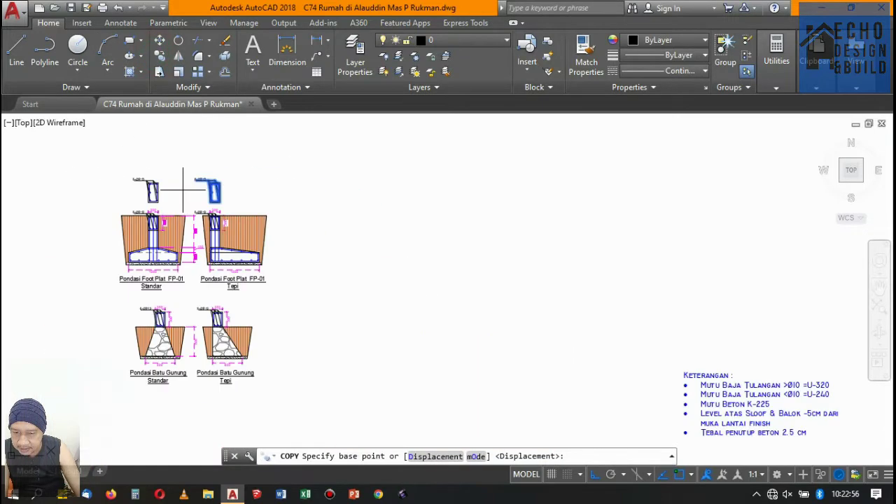
pyautogui.scroll(3, 240, 200)
pyautogui.scroll(-3, 296, 161)
pyautogui.click(295, 154)
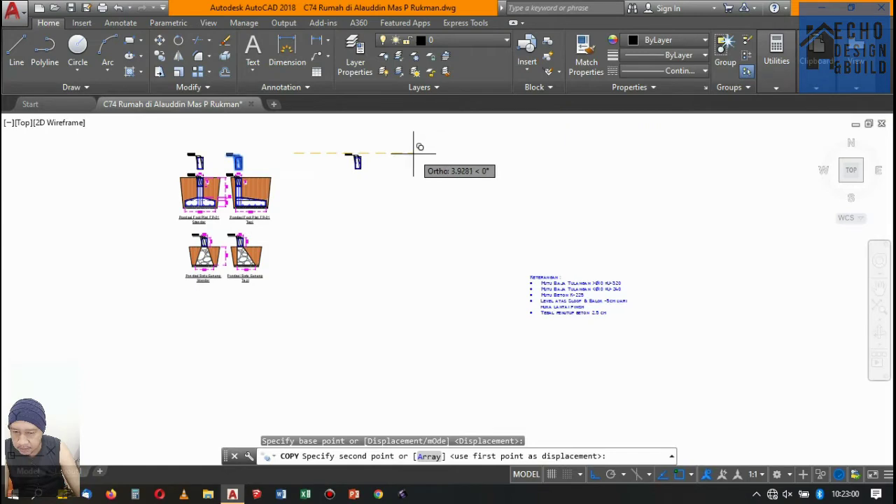
pyautogui.click(411, 152)
pyautogui.press('Return')
pyautogui.scroll(3, 343, 140)
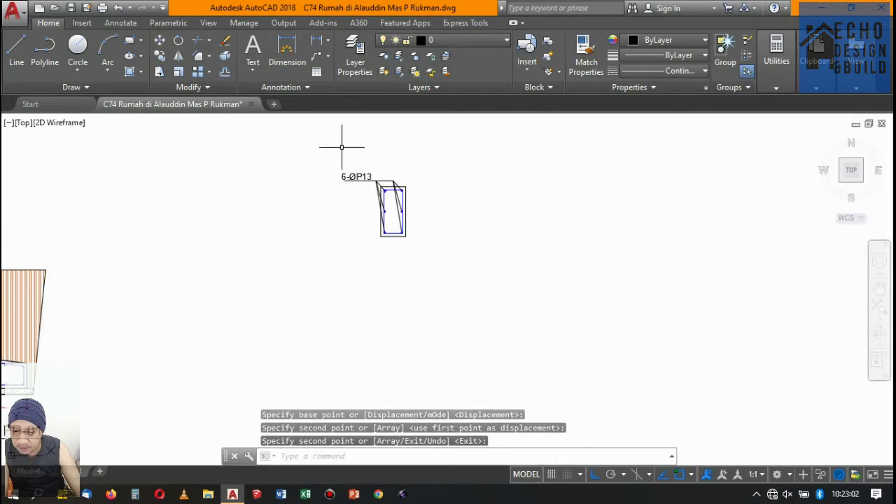
pyautogui.scroll(-3, 252, 170)
pyautogui.scroll(3, 231, 206)
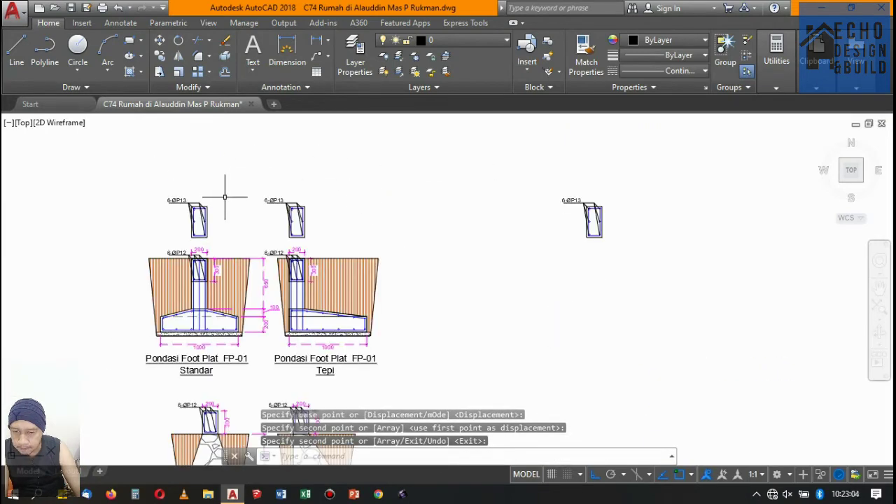
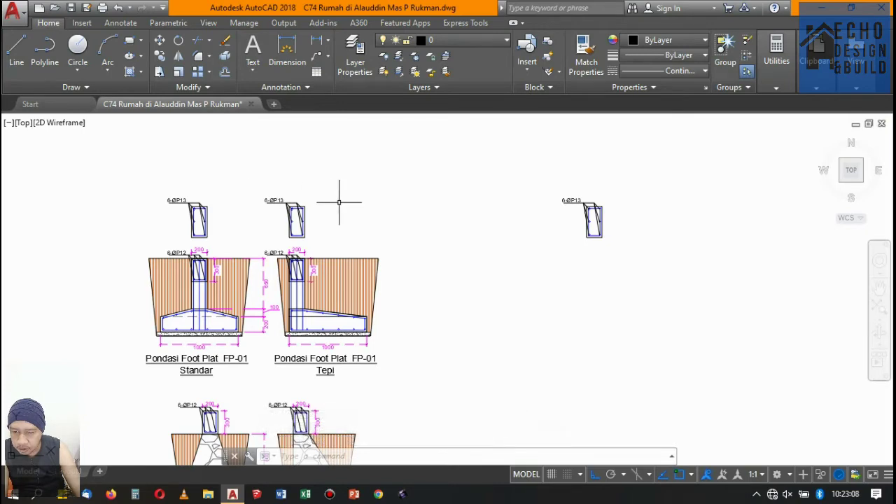
# Zoom in on the lone 6-ØP13 column section and begin window-selecting it.
pyautogui.scroll(3, 311, 220)
pyautogui.scroll(2, 250, 200)
pyautogui.scroll(-4, 207, 185)
pyautogui.scroll(-3, 292, 200)
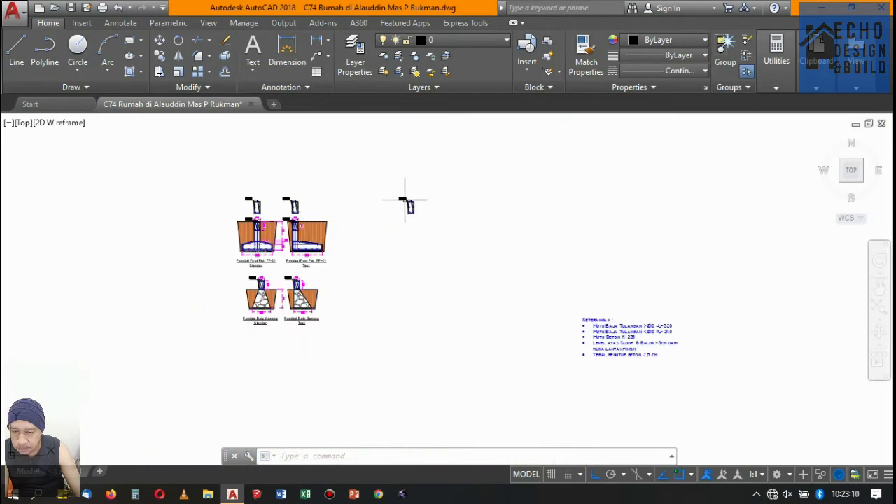
pyautogui.scroll(4, 405, 201)
pyautogui.scroll(-4, 434, 182)
pyautogui.scroll(4, 430, 194)
pyautogui.scroll(-3, 434, 186)
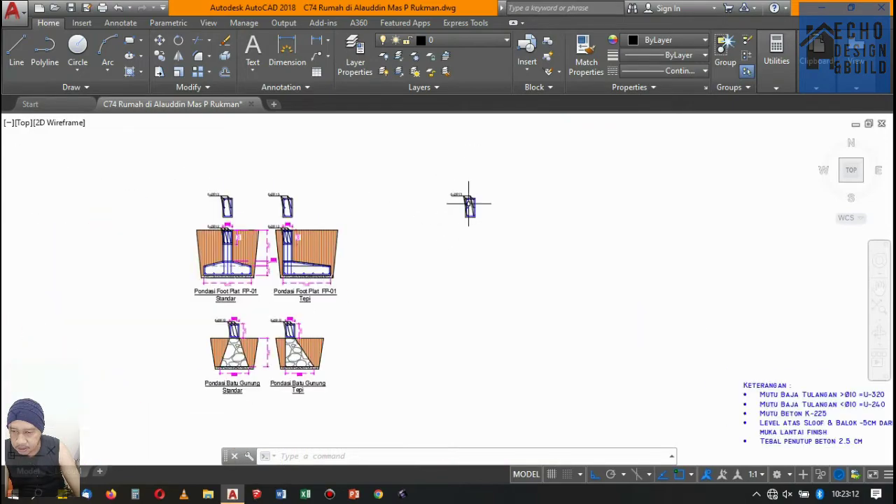
pyautogui.scroll(2, 469, 203)
pyautogui.scroll(4, 448, 206)
pyautogui.scroll(-5, 420, 215)
pyautogui.scroll(-2, 413, 222)
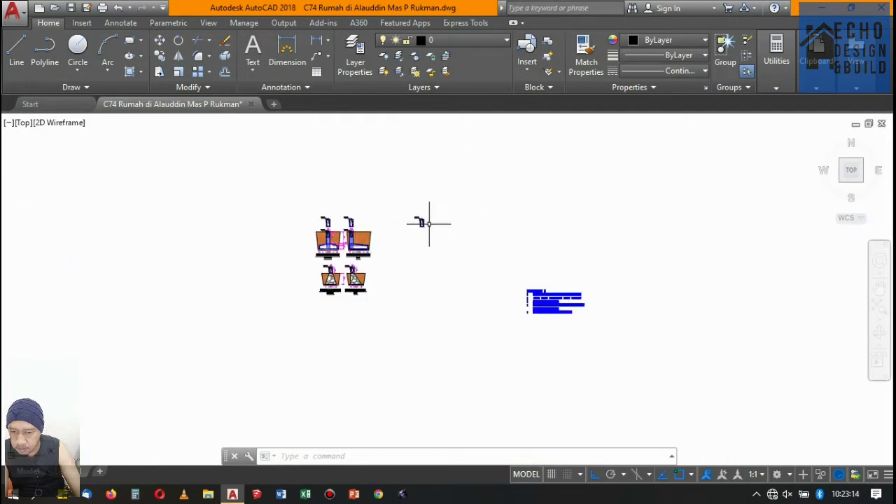
pyautogui.scroll(4, 434, 222)
pyautogui.scroll(-5, 446, 224)
pyautogui.scroll(3, 448, 242)
pyautogui.scroll(5, 459, 251)
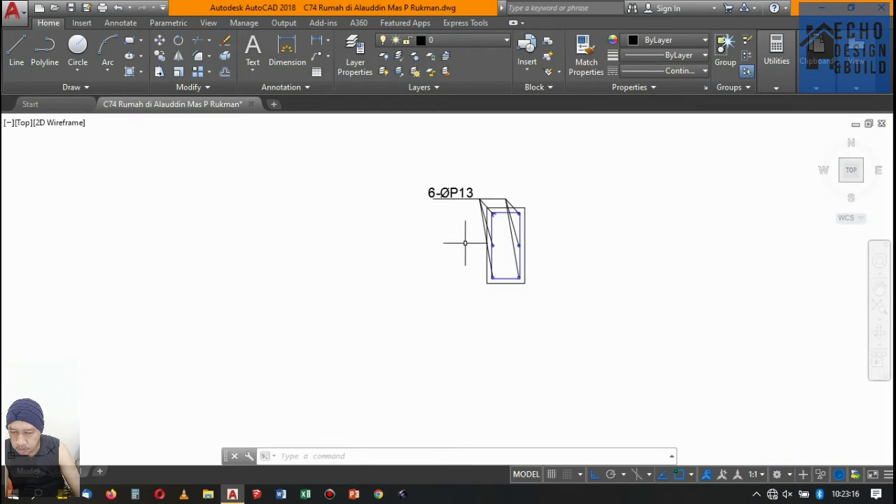
pyautogui.scroll(2, 459, 210)
pyautogui.scroll(-2, 454, 203)
pyautogui.scroll(-5, 490, 200)
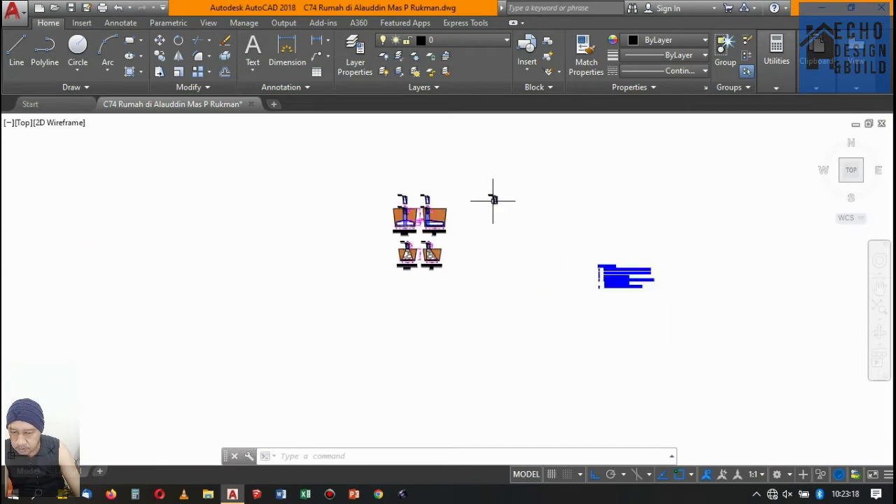
pyautogui.scroll(4, 492, 200)
pyautogui.scroll(-4, 494, 195)
pyautogui.scroll(5, 494, 198)
pyautogui.scroll(-2, 483, 184)
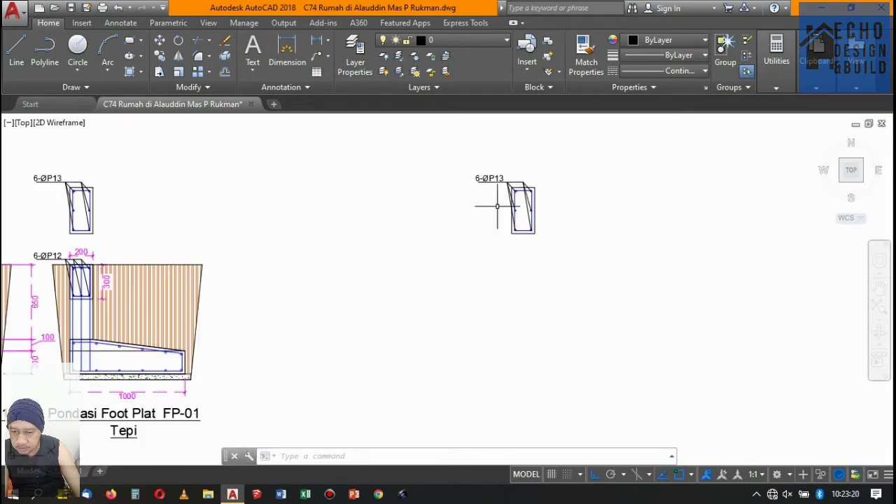
pyautogui.scroll(3, 497, 206)
pyautogui.scroll(-6, 507, 194)
pyautogui.scroll(4, 535, 189)
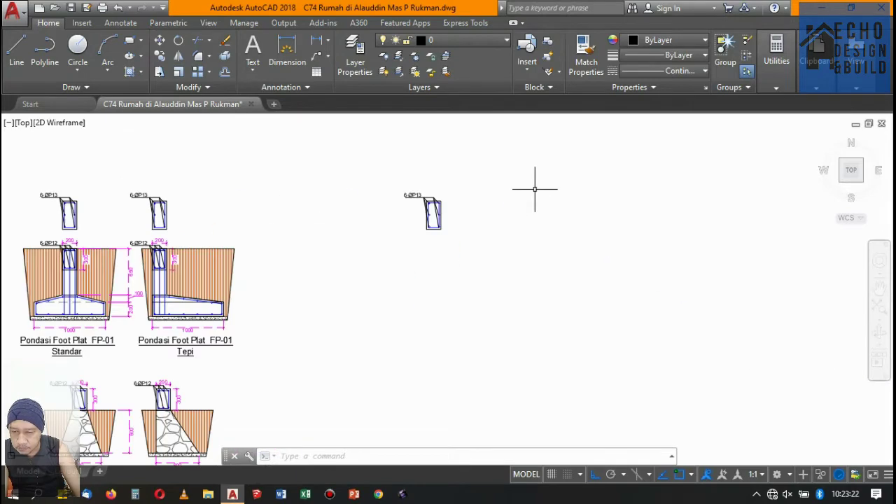
pyautogui.scroll(-5, 482, 200)
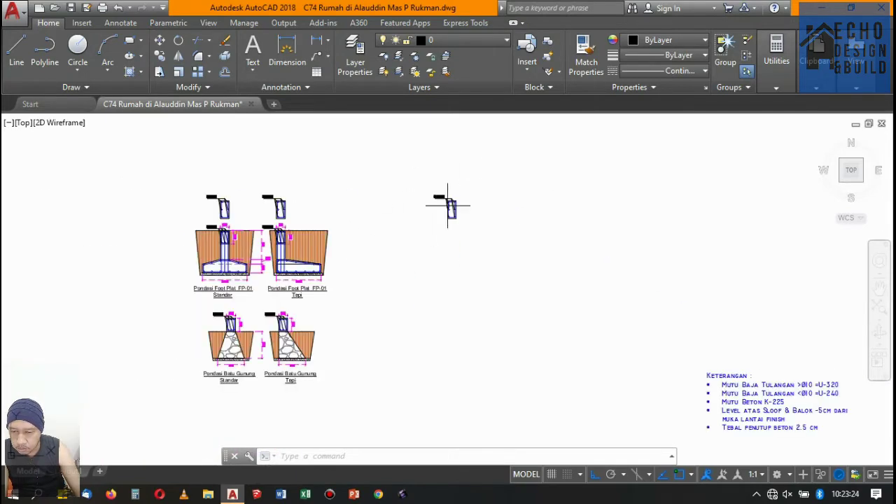
pyautogui.scroll(6, 444, 200)
pyautogui.scroll(-7, 444, 190)
pyautogui.scroll(6, 441, 214)
pyautogui.scroll(3, 448, 196)
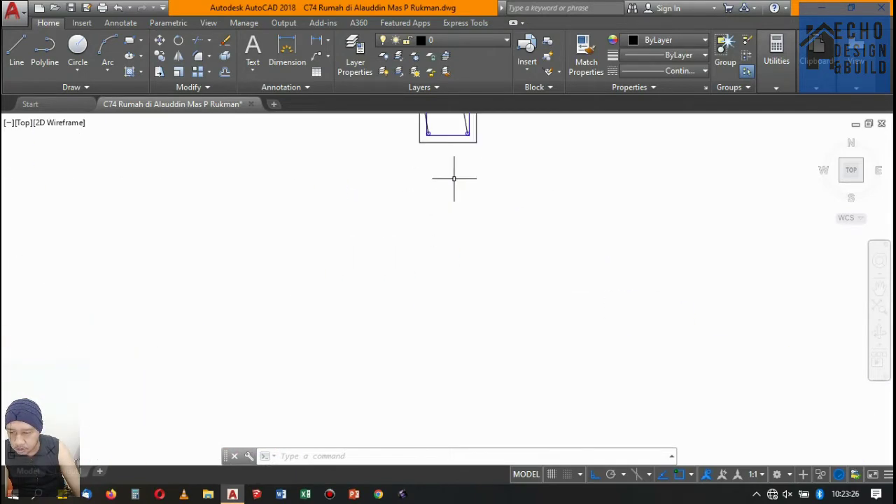
pyautogui.scroll(-4, 460, 168)
pyautogui.scroll(5, 435, 224)
pyautogui.scroll(2, 392, 280)
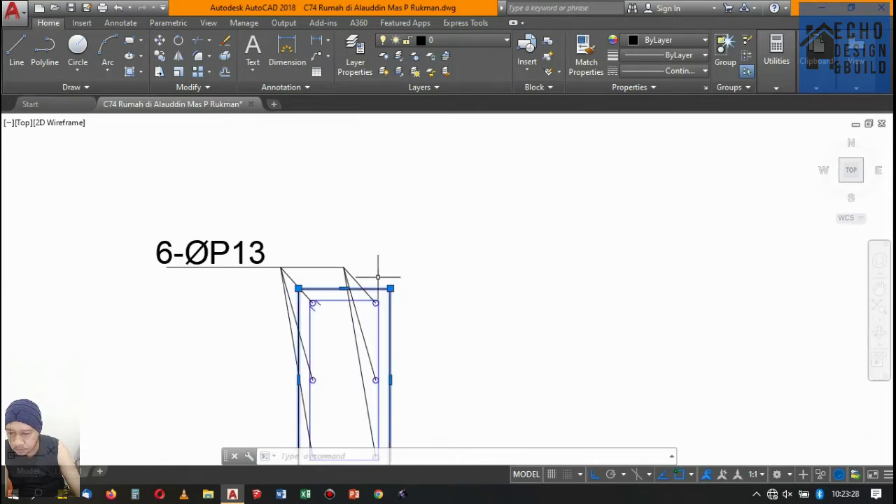
pyautogui.click(383, 286)
pyautogui.scroll(-7, 414, 234)
# Copy the selected 6-ØP13 section outline directly below the original.
pyautogui.click(160, 56)
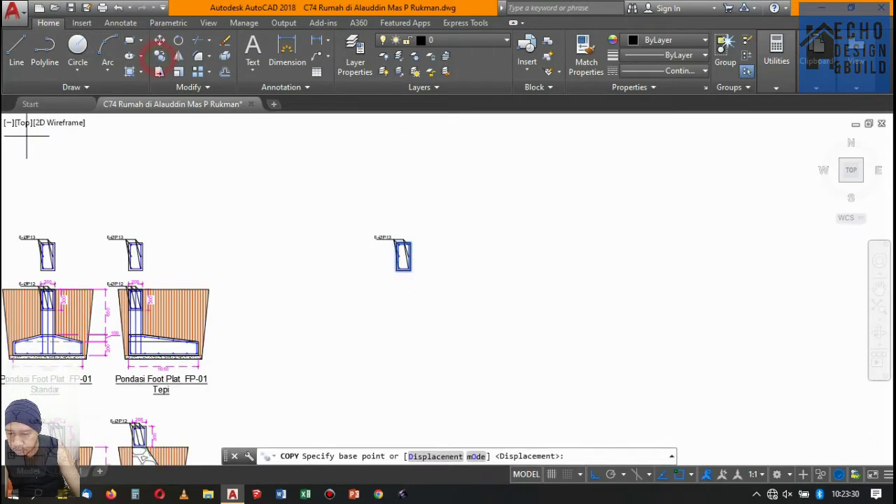
pyautogui.scroll(2, 366, 217)
pyautogui.scroll(4, 387, 221)
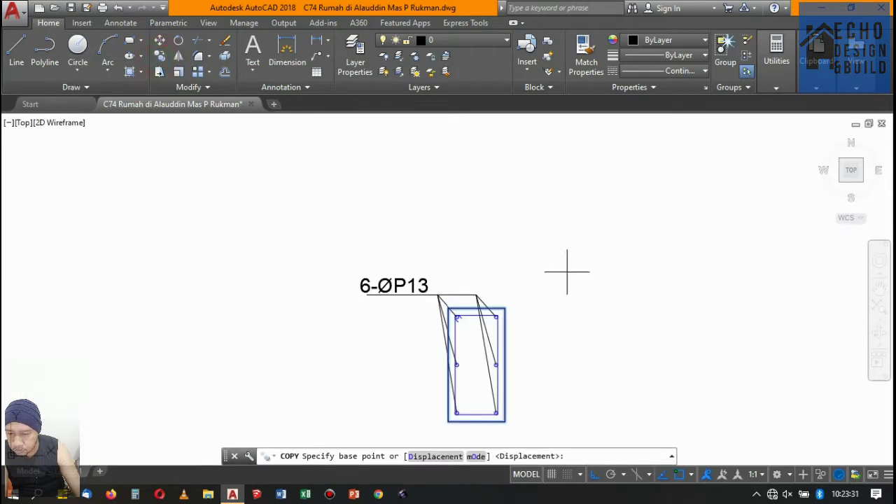
pyautogui.click(504, 309)
pyautogui.scroll(-5, 514, 242)
pyautogui.scroll(3, 490, 284)
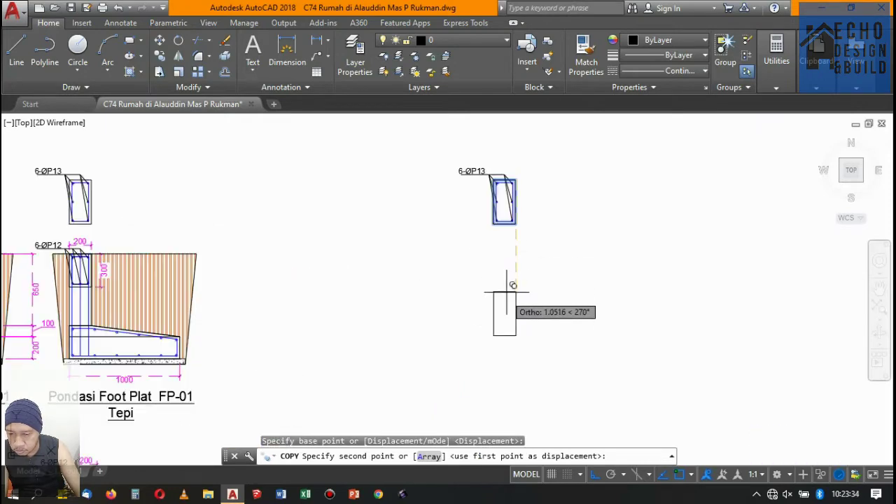
pyautogui.scroll(2, 522, 246)
pyautogui.click(524, 209)
pyautogui.scroll(-4, 490, 238)
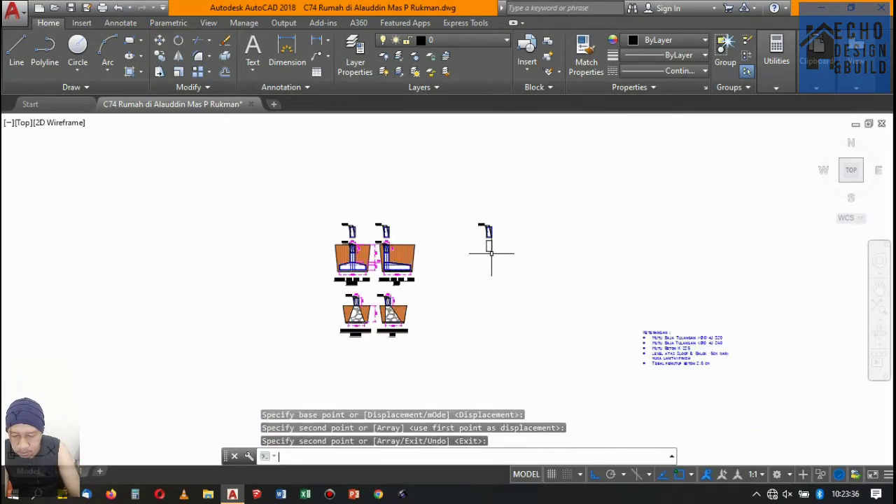
pyautogui.press('Return')
# Copy the 'Pondasi Foot Plat FP-01 Tepi' title beneath the new section and select the copy.
pyautogui.scroll(-2, 476, 266)
pyautogui.scroll(5, 471, 275)
pyautogui.scroll(-3, 410, 254)
pyautogui.scroll(-2, 392, 280)
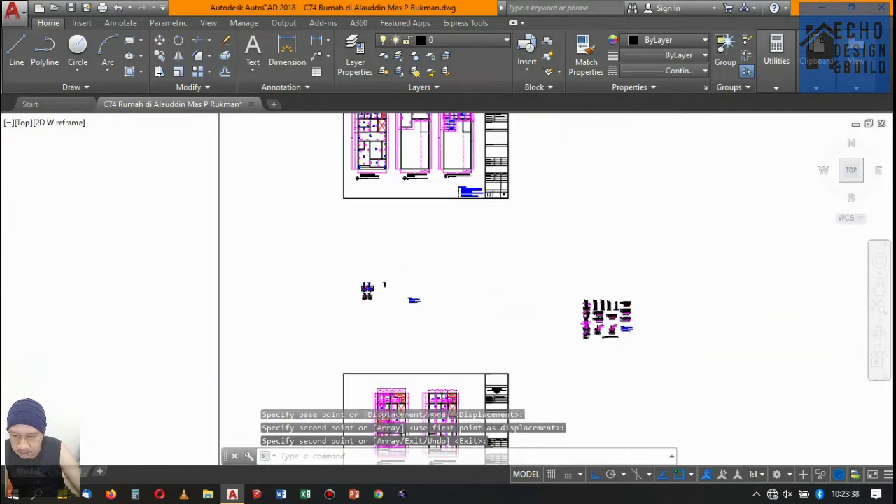
pyautogui.scroll(6, 378, 290)
pyautogui.click(378, 290)
pyautogui.click(352, 267)
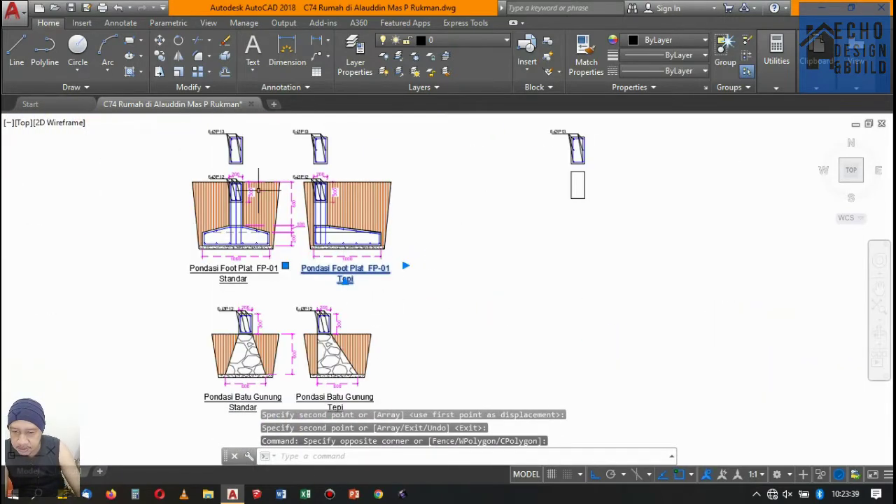
pyautogui.click(159, 56)
pyautogui.click(338, 285)
pyautogui.scroll(-4, 354, 284)
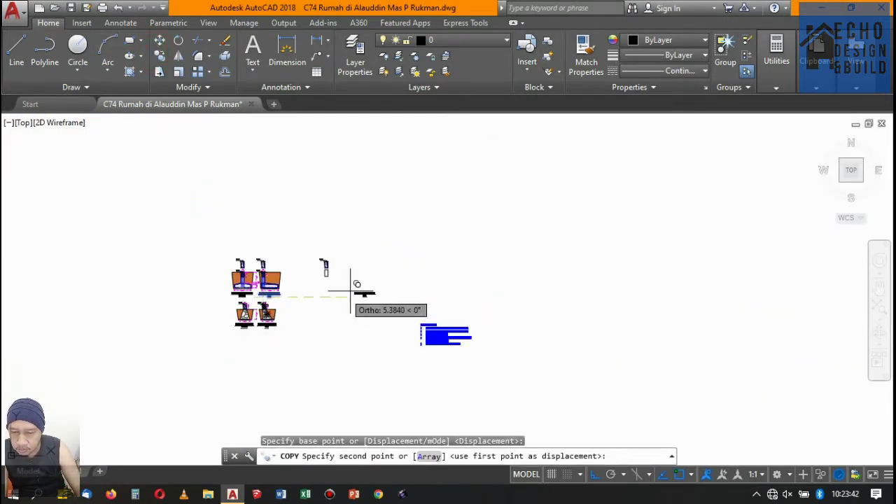
pyautogui.scroll(4, 207, 255)
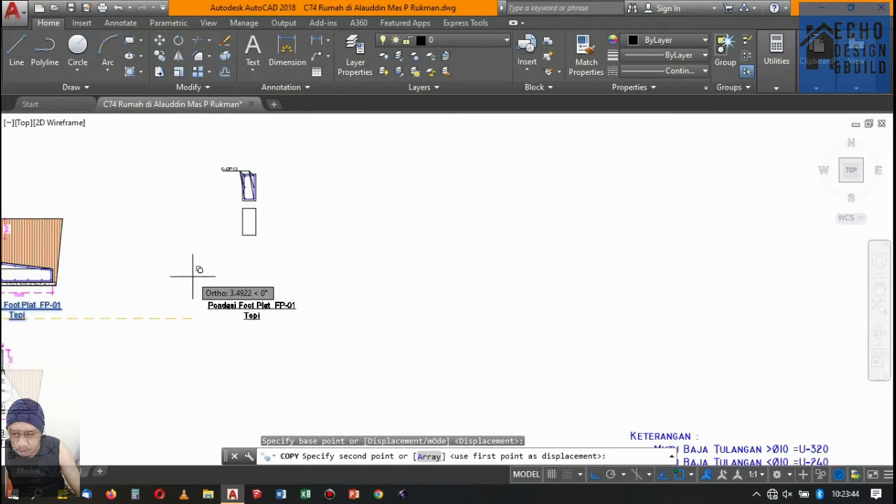
pyautogui.click(192, 276)
pyautogui.press('Return')
pyautogui.click(230, 306)
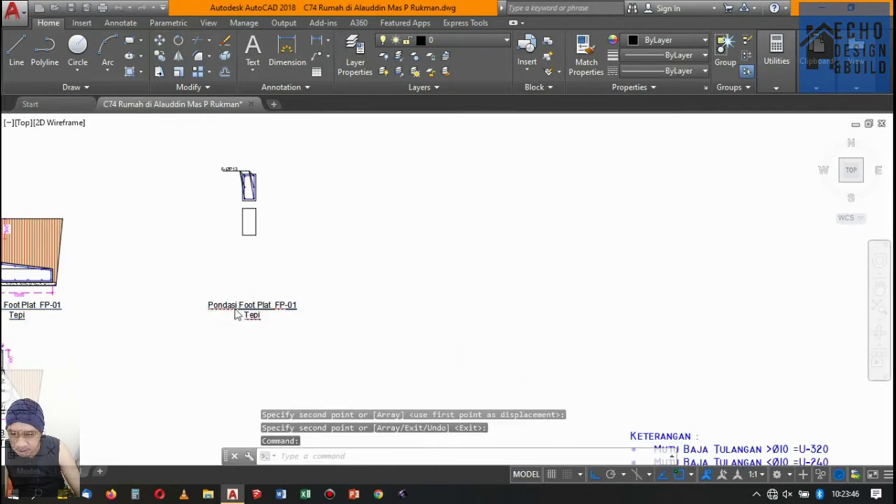
# Edit the copied title's first line so it reads 'Kolom K-01'.
pyautogui.doubleClick(235, 315)
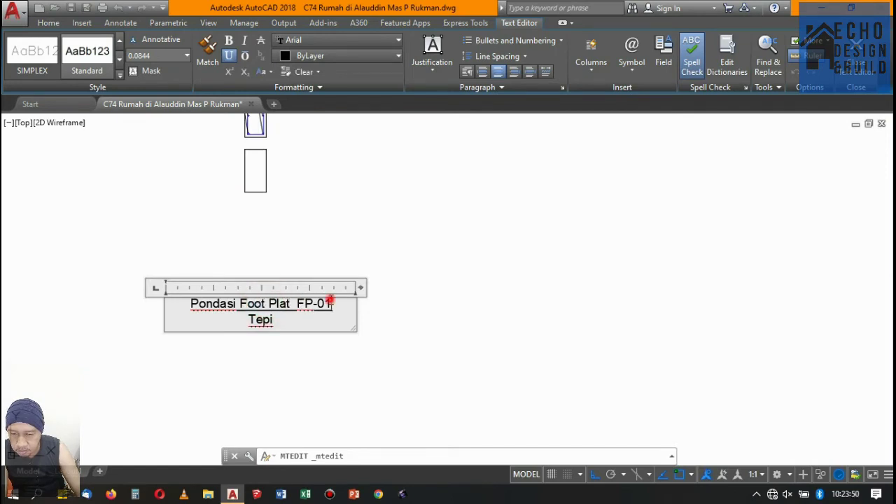
pyautogui.write('Kolom K')
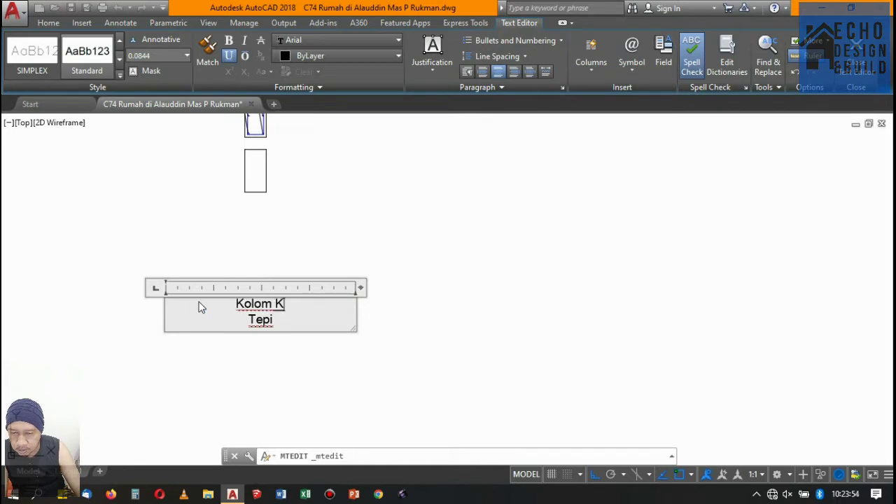
pyautogui.scroll(-3, 288, 315)
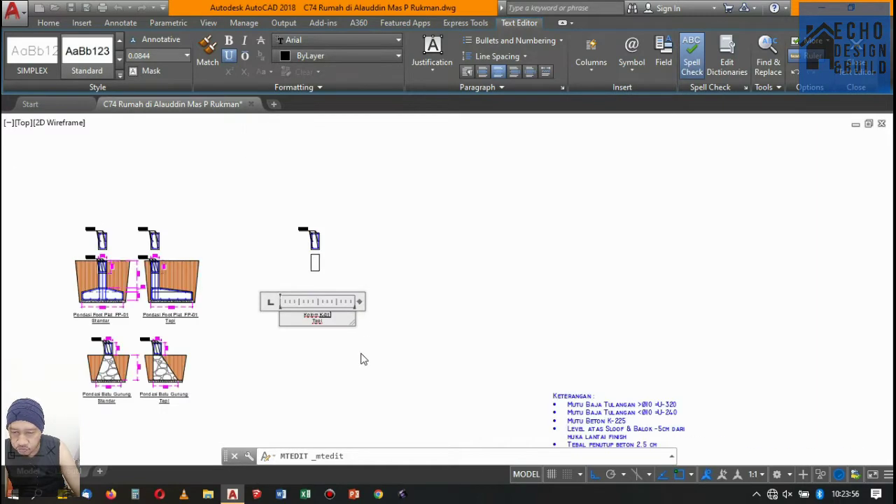
pyautogui.scroll(-3, 362, 360)
pyautogui.scroll(2, 350, 152)
pyautogui.scroll(-1, 385, 238)
pyautogui.scroll(-2, 386, 238)
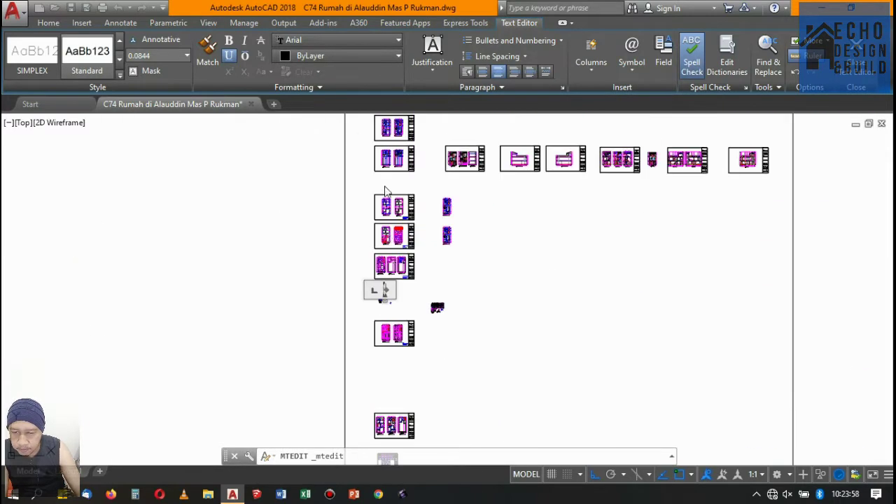
pyautogui.scroll(4, 379, 236)
pyautogui.scroll(3, 350, 357)
pyautogui.scroll(-3, 390, 222)
pyautogui.scroll(-2, 392, 227)
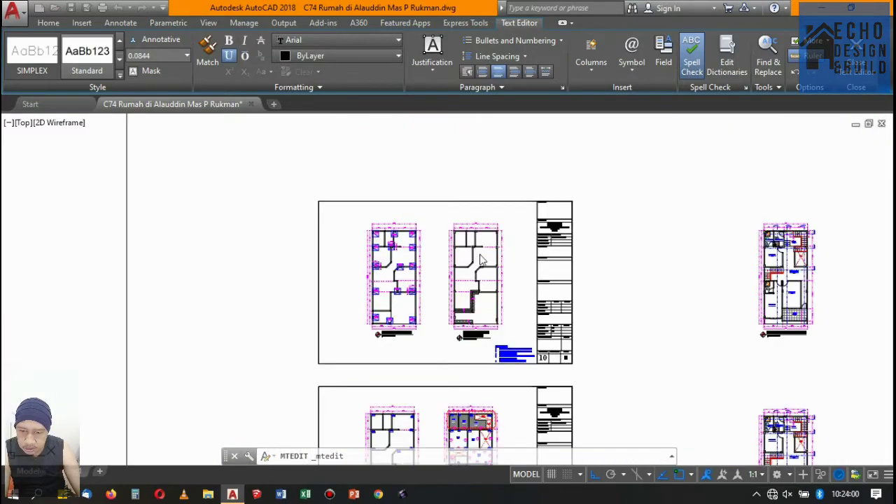
pyautogui.scroll(2, 455, 311)
pyautogui.scroll(2, 416, 378)
pyautogui.scroll(-3, 460, 262)
pyautogui.scroll(3, 360, 320)
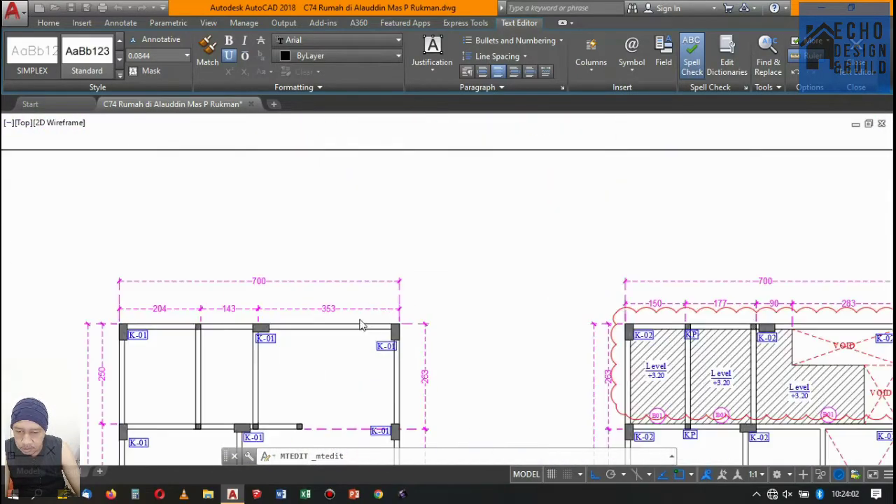
pyautogui.scroll(2, 304, 325)
pyautogui.scroll(-4, 482, 172)
pyautogui.scroll(-3, 489, 183)
pyautogui.scroll(3, 488, 184)
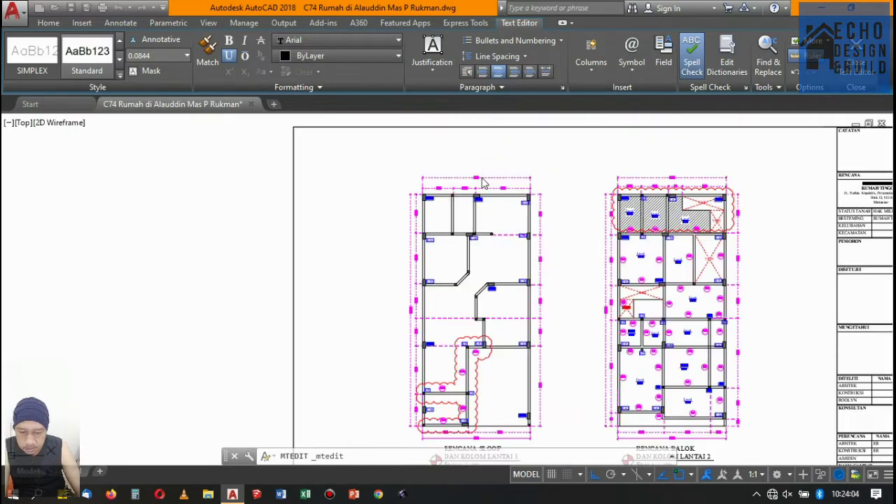
pyautogui.scroll(2, 484, 188)
pyautogui.scroll(-1, 466, 194)
pyautogui.scroll(-4, 475, 196)
pyautogui.scroll(2, 476, 197)
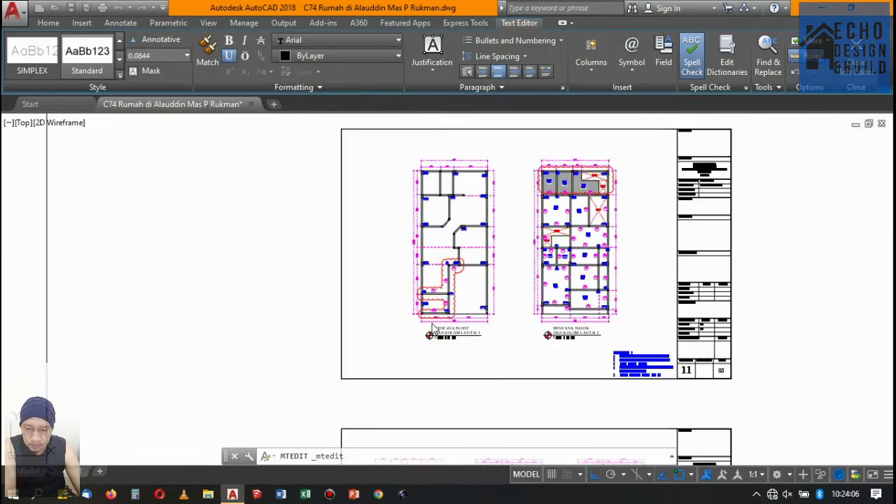
pyautogui.scroll(2, 476, 198)
pyautogui.scroll(-4, 474, 203)
pyautogui.scroll(-2, 470, 210)
pyautogui.scroll(-3, 468, 209)
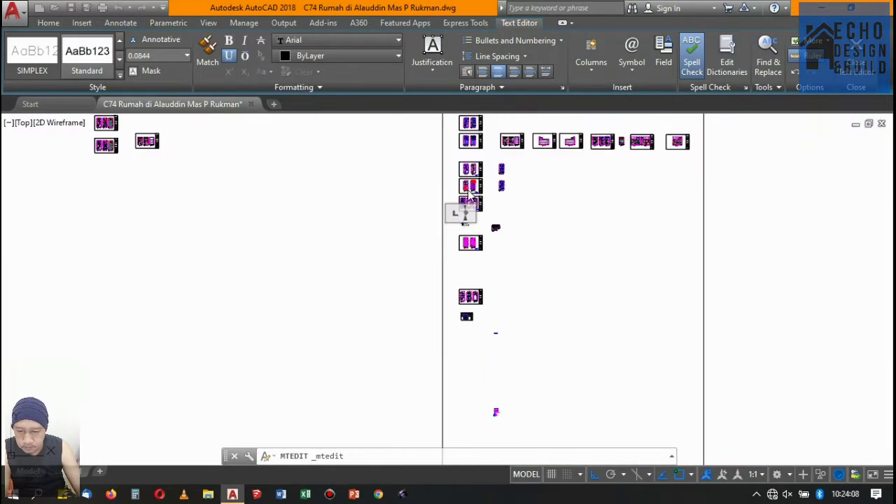
pyautogui.scroll(1, 469, 217)
pyautogui.scroll(2, 456, 205)
pyautogui.scroll(4, 453, 201)
pyautogui.scroll(-3, 456, 238)
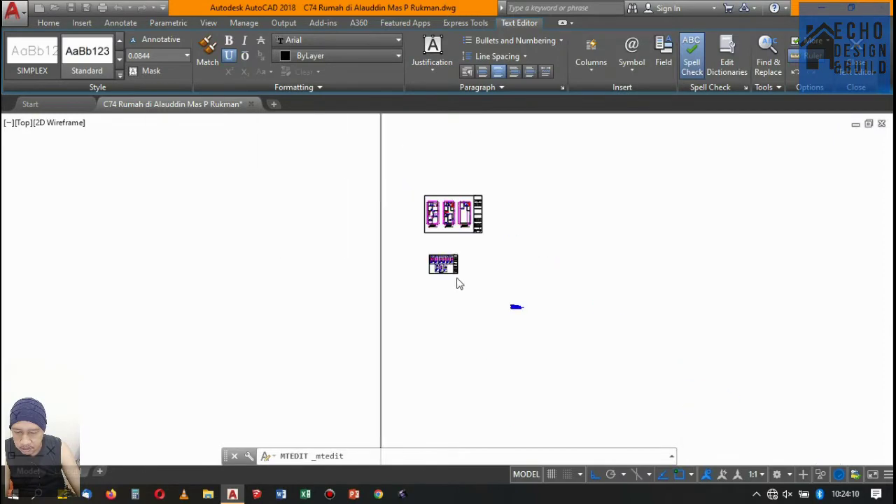
# Delete the leftover 'Tepi' line and narrow the text box to fit 'Kolom K-01'.
pyautogui.moveTo(458, 282); pyautogui.dragTo(466, 184, button='middle')
pyautogui.scroll(2, 414, 176)
pyautogui.scroll(2, 357, 258)
pyautogui.scroll(3, 357, 258)
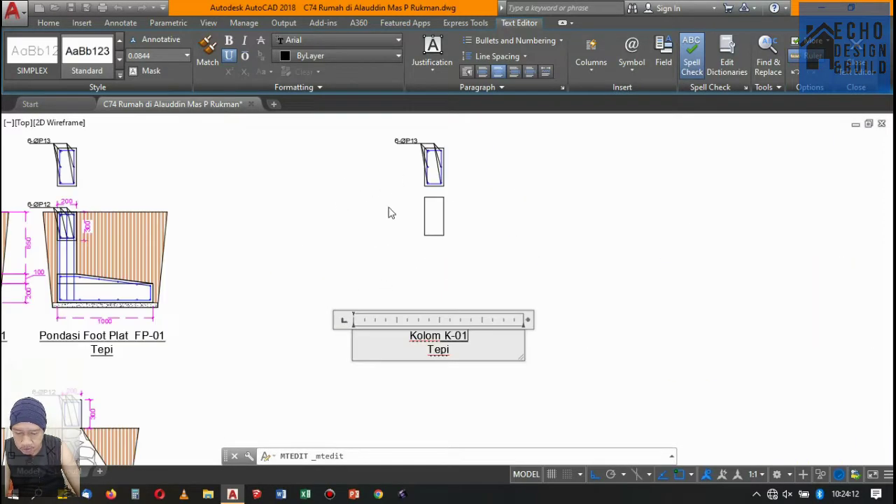
pyautogui.scroll(1, 388, 212)
pyautogui.scroll(2, 438, 282)
pyautogui.scroll(-2, 460, 216)
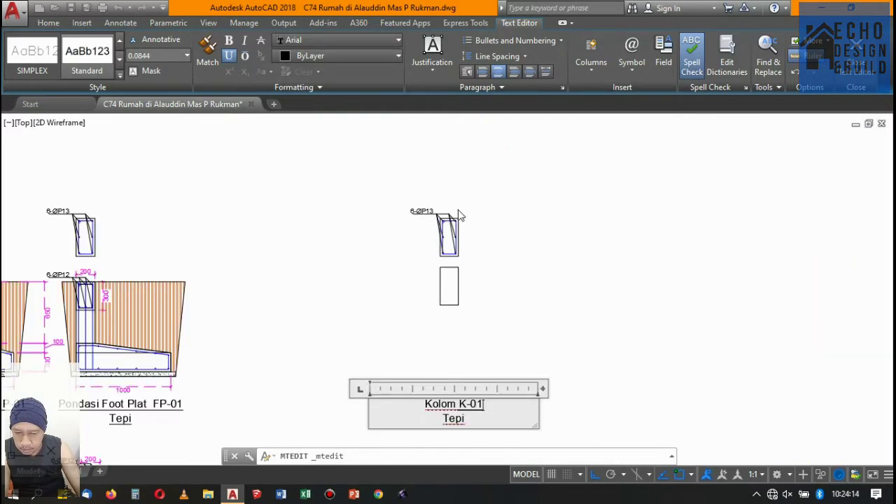
pyautogui.scroll(-1, 469, 203)
pyautogui.scroll(1, 315, 192)
pyautogui.scroll(-2, 321, 190)
pyautogui.scroll(4, 396, 217)
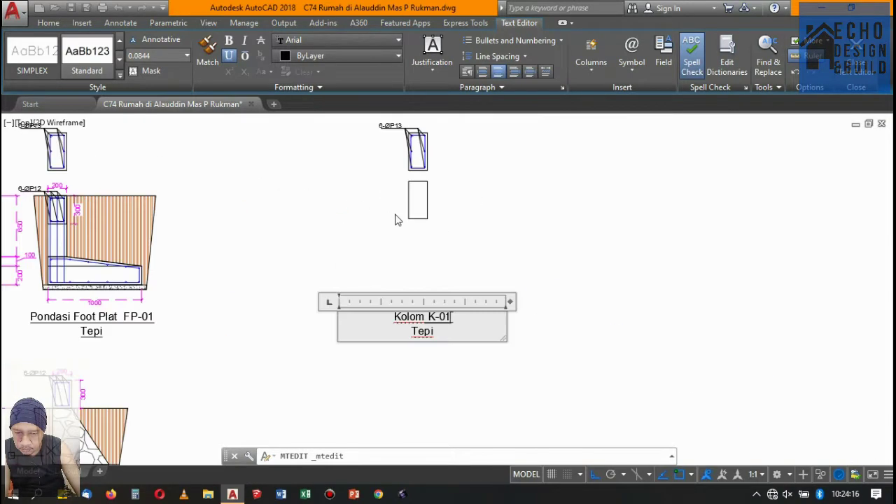
pyautogui.scroll(-3, 420, 231)
pyautogui.scroll(3, 429, 221)
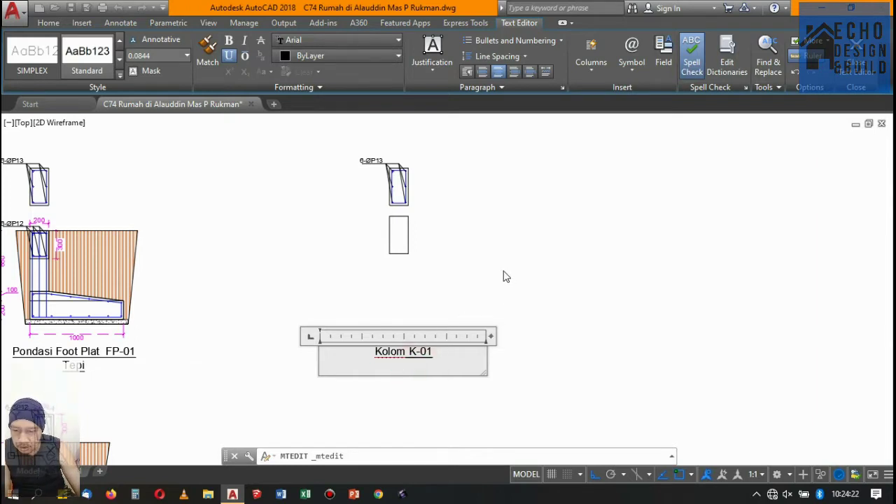
pyautogui.press('BackSpace')
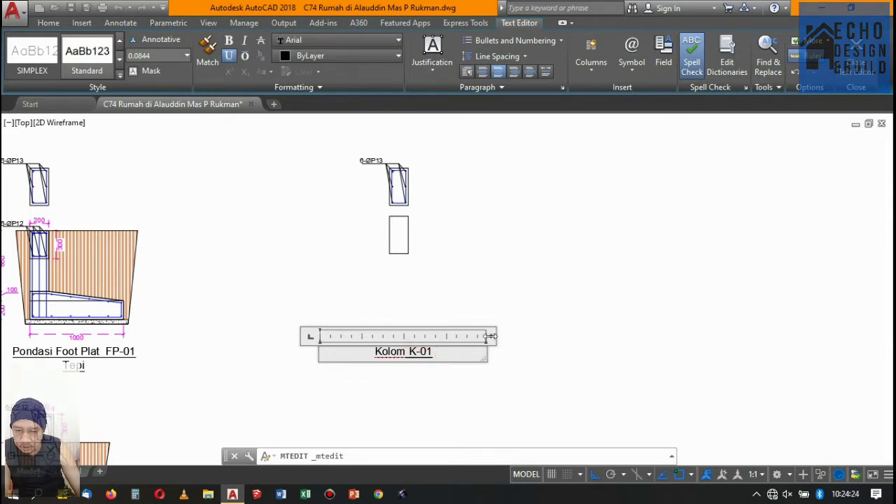
pyautogui.moveTo(490, 336); pyautogui.dragTo(384, 337)
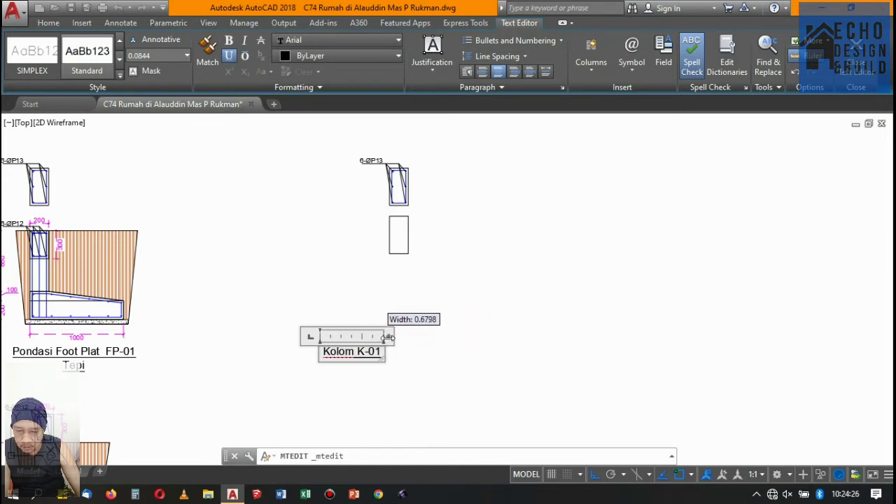
# Move the 'Kolom K-01' title so it sits centred under the column section.
pyautogui.click(403, 306)
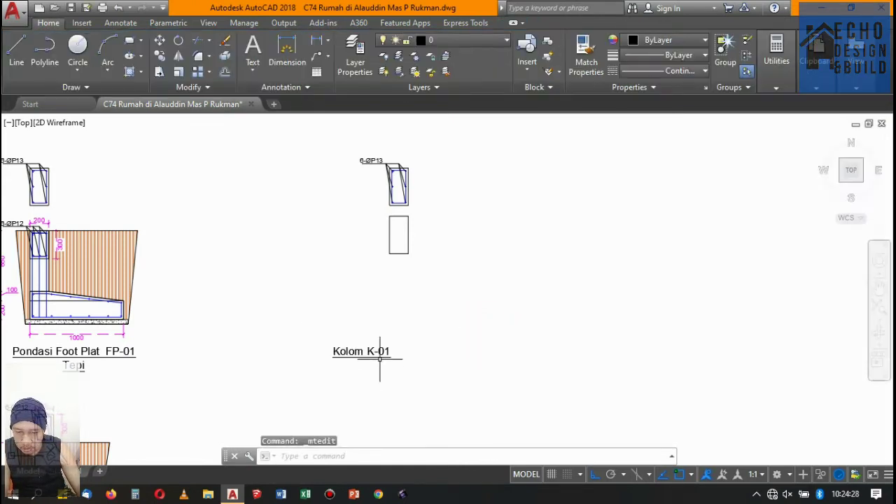
pyautogui.click(380, 357)
pyautogui.click(354, 332)
pyautogui.write('m')
pyautogui.press('Return')
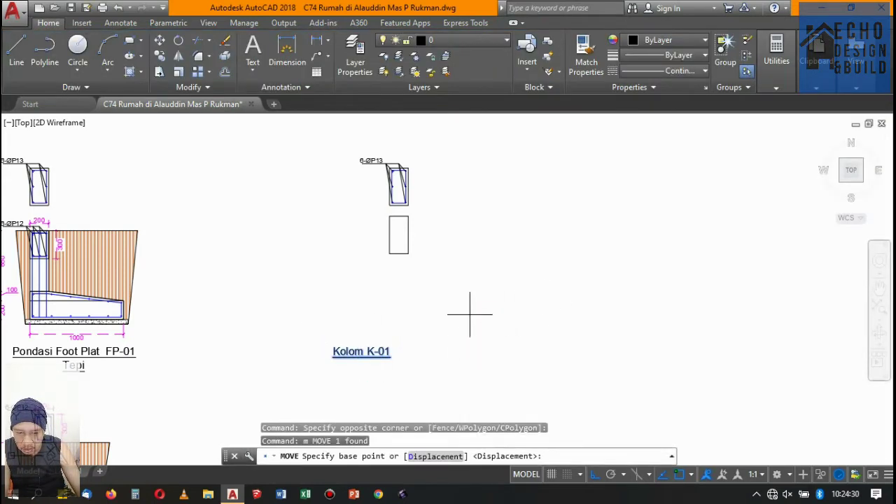
pyautogui.click(470, 315)
pyautogui.click(512, 314)
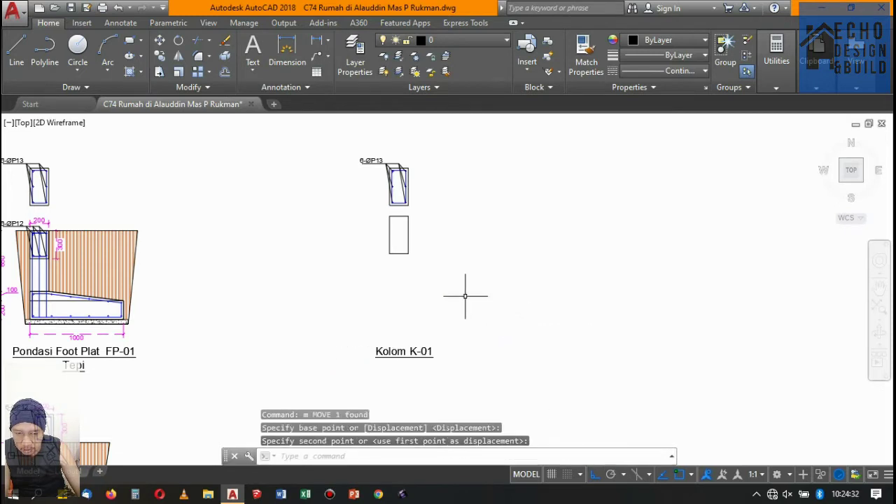
# Grip-stretch the column rectangle's bottom edge downward toward the title.
pyautogui.click(400, 267)
pyautogui.click(396, 253)
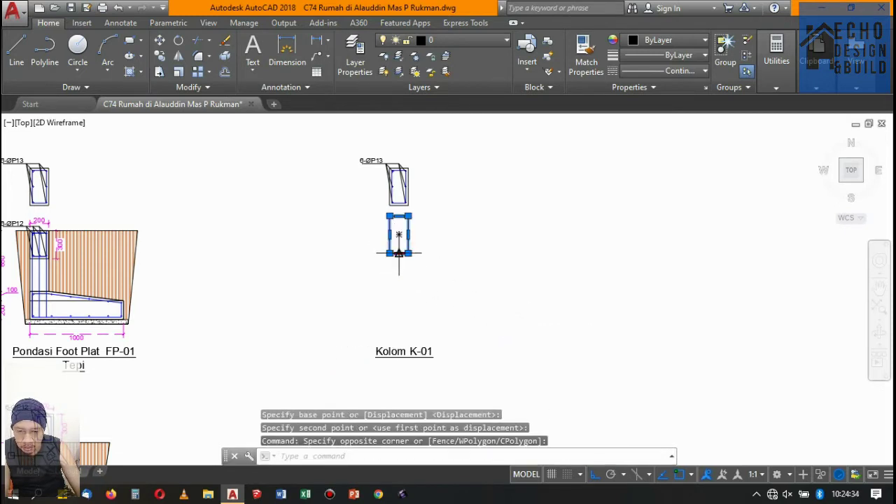
pyautogui.click(399, 254)
pyautogui.scroll(4, 401, 344)
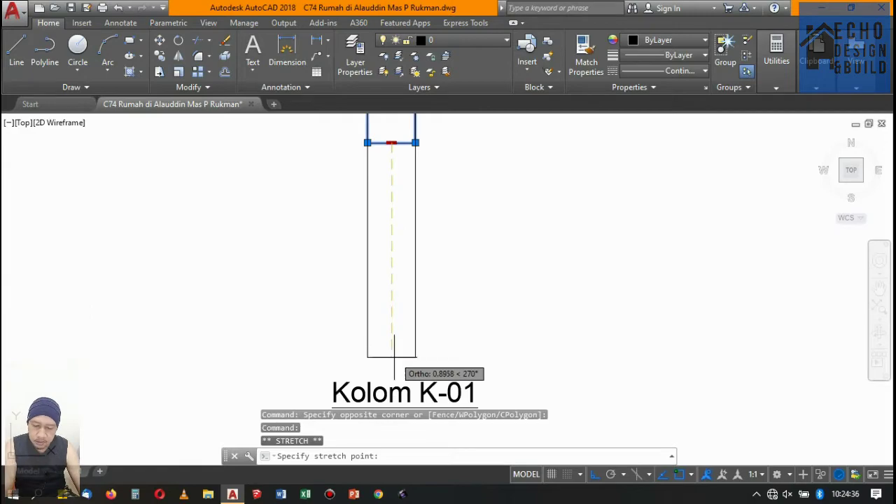
pyautogui.scroll(-2, 394, 357)
pyautogui.scroll(-4, 400, 354)
pyautogui.press('Escape')
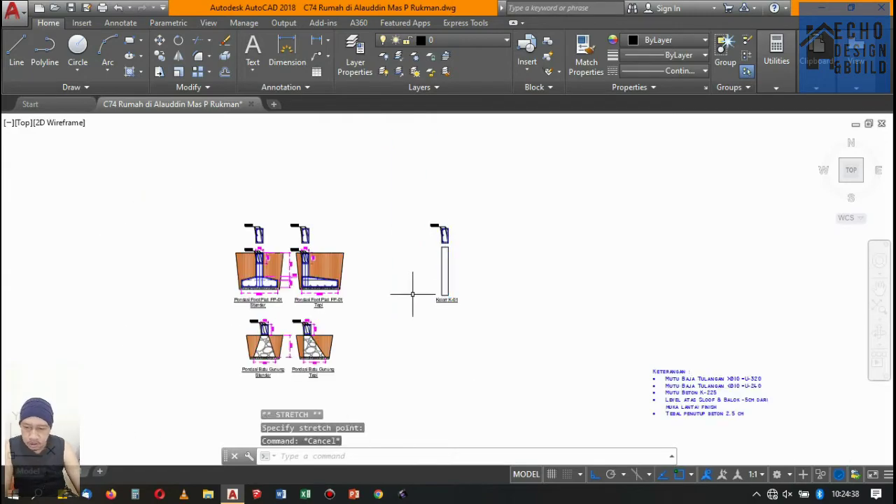
pyautogui.scroll(3, 266, 260)
pyautogui.scroll(3, 246, 253)
pyautogui.scroll(-3, 411, 246)
# Draw a horizontal line from the left to the right bottom bar of the FP-01 Tepi column.
pyautogui.scroll(2, 477, 294)
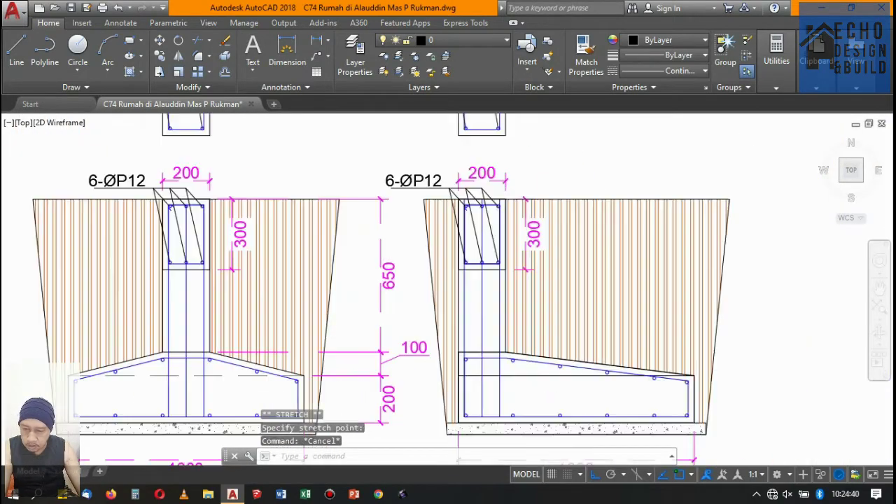
pyautogui.scroll(-3, 469, 307)
pyautogui.scroll(4, 459, 364)
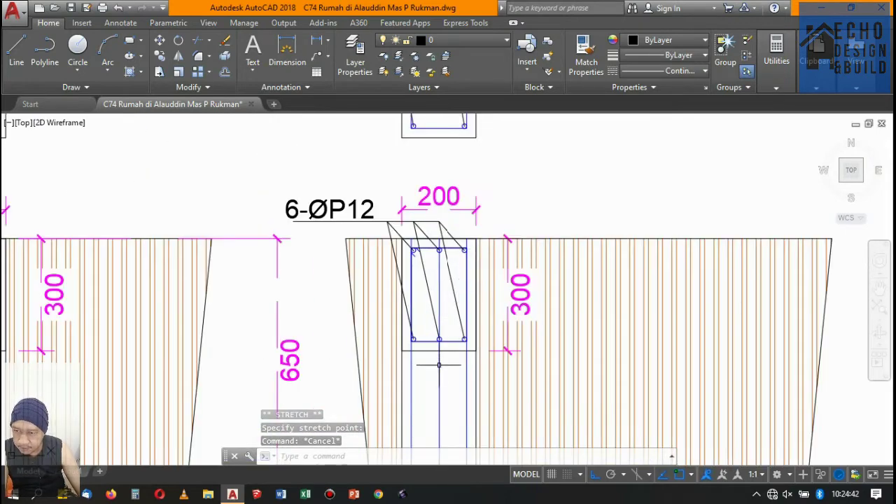
pyautogui.scroll(2, 455, 360)
pyautogui.scroll(-4, 415, 314)
pyautogui.write('l')
pyautogui.press('Return')
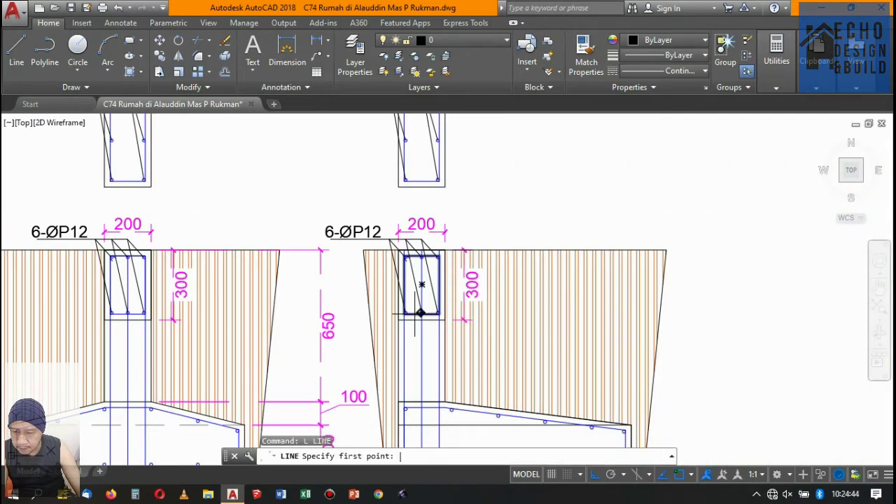
pyautogui.scroll(6, 422, 290)
pyautogui.scroll(4, 402, 310)
pyautogui.click(367, 211)
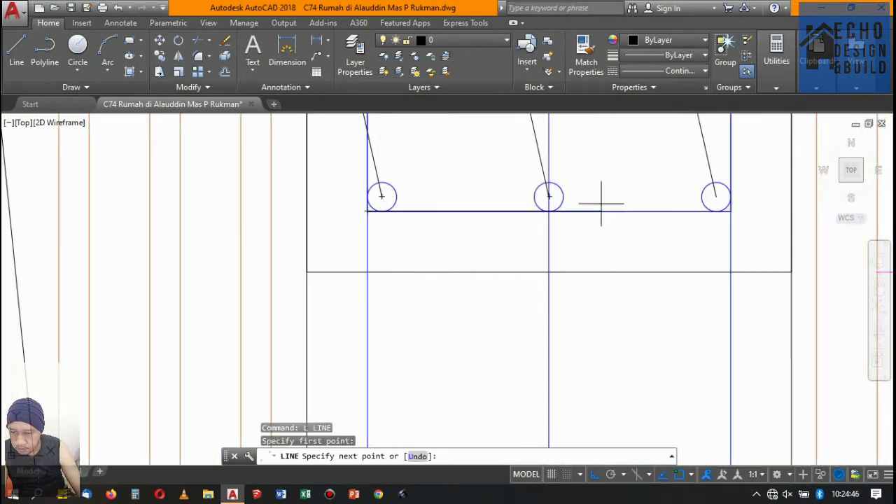
pyautogui.click(731, 211)
pyautogui.press('Return')
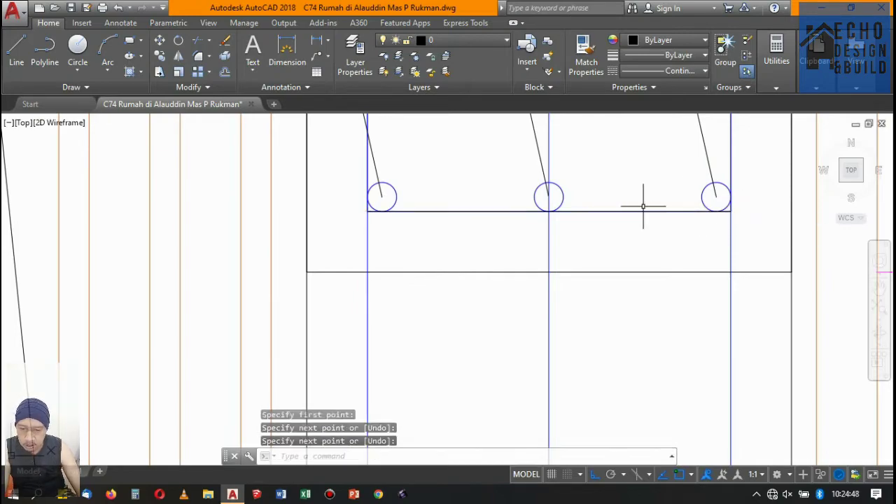
# Recentre the footing view and select the new horizontal line under the stirrup.
pyautogui.click(637, 211)
pyautogui.scroll(-4, 638, 211)
pyautogui.scroll(-2, 682, 250)
pyautogui.scroll(-4, 579, 260)
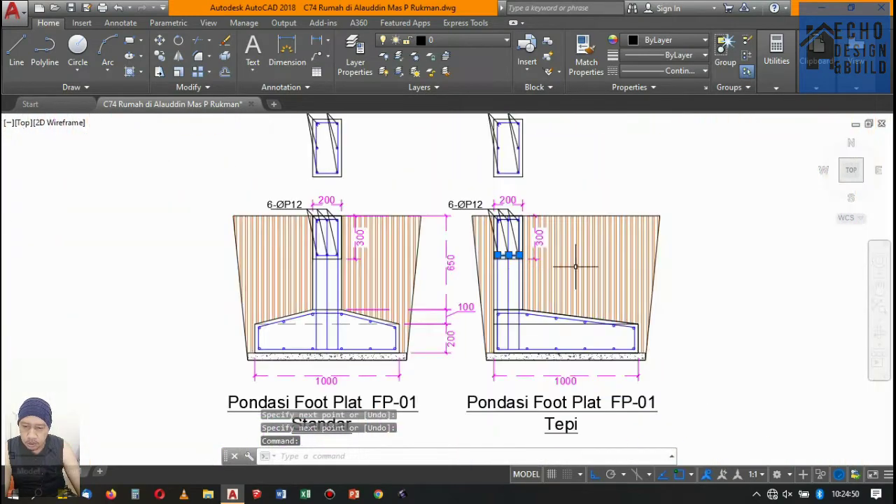
pyautogui.scroll(3, 672, 261)
pyautogui.moveTo(685, 276); pyautogui.dragTo(628, 273, button='middle')
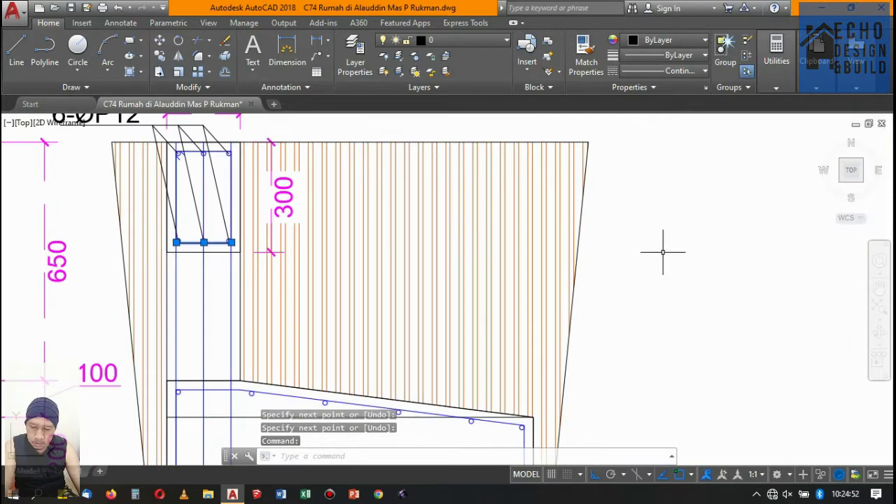
pyautogui.write('mo')
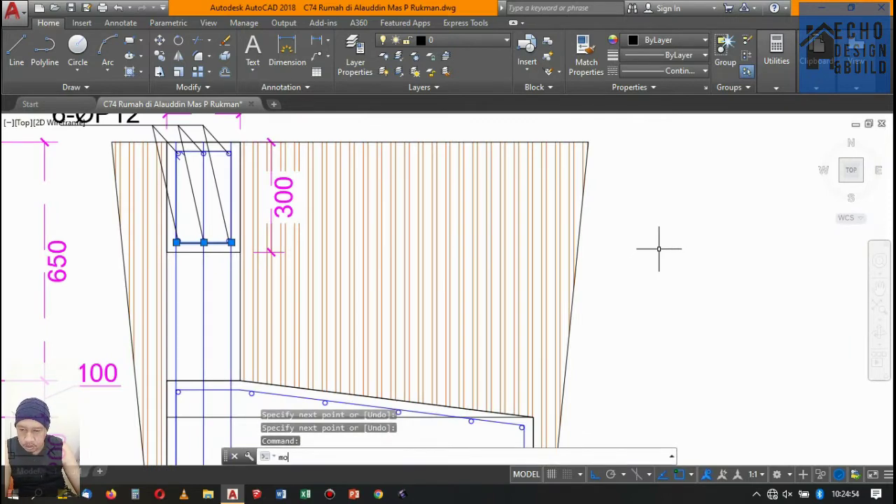
pyautogui.press('Return')
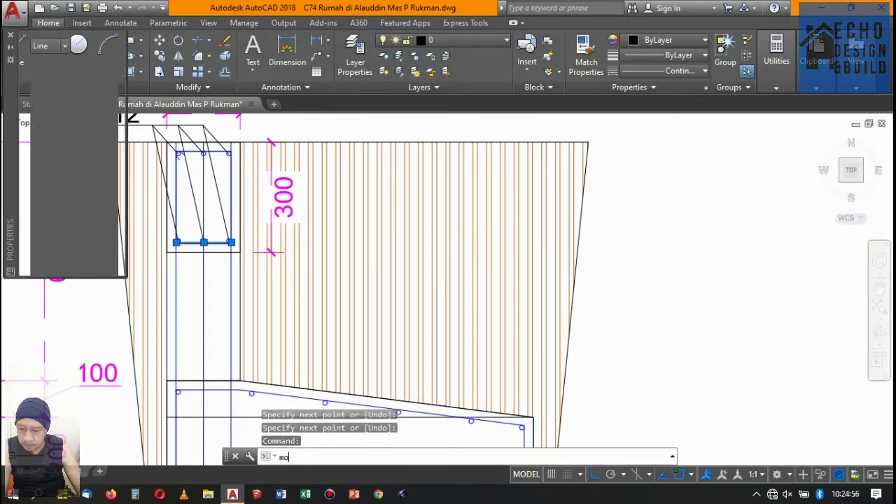
pyautogui.click(666, 240)
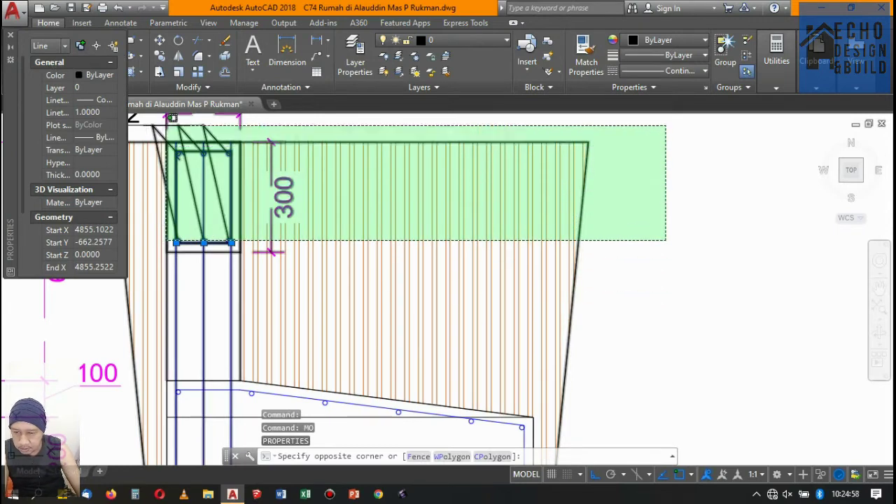
pyautogui.press('Escape')
pyautogui.press('Escape')
pyautogui.click(10, 34)
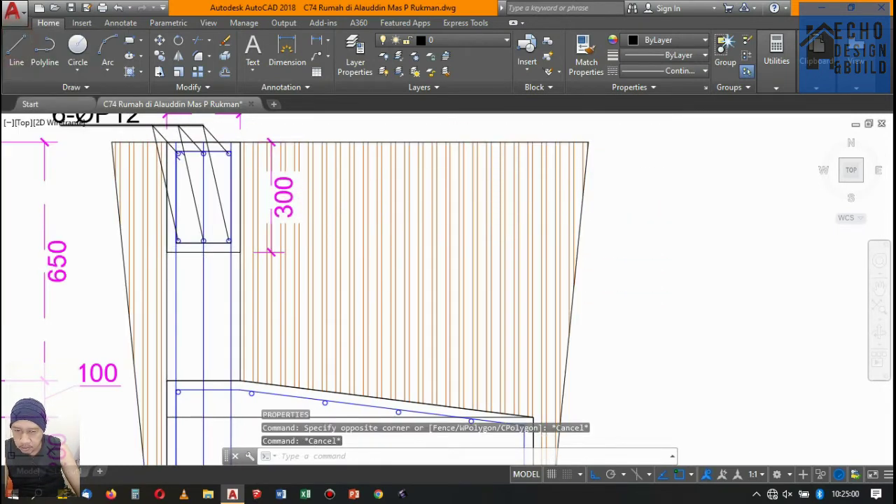
pyautogui.scroll(2, 215, 253)
pyautogui.click(215, 251)
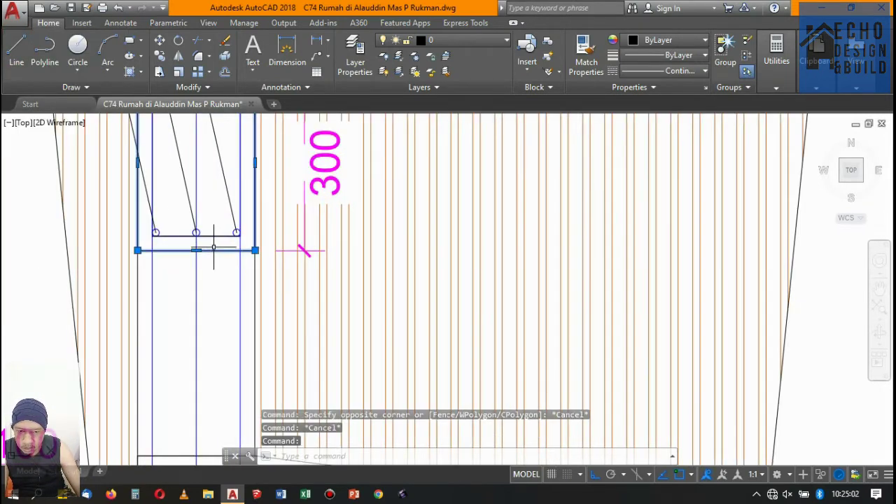
pyautogui.press('Escape')
pyautogui.scroll(-3, 238, 236)
pyautogui.scroll(-2, 256, 236)
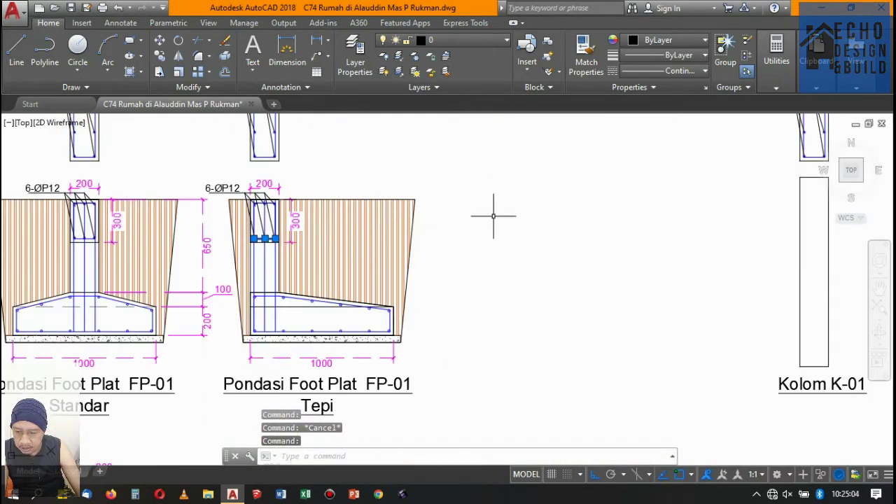
# Move the horizontal line 0.2 units down below the bottom bars.
pyautogui.write('m')
pyautogui.press('Return')
pyautogui.click(480, 233)
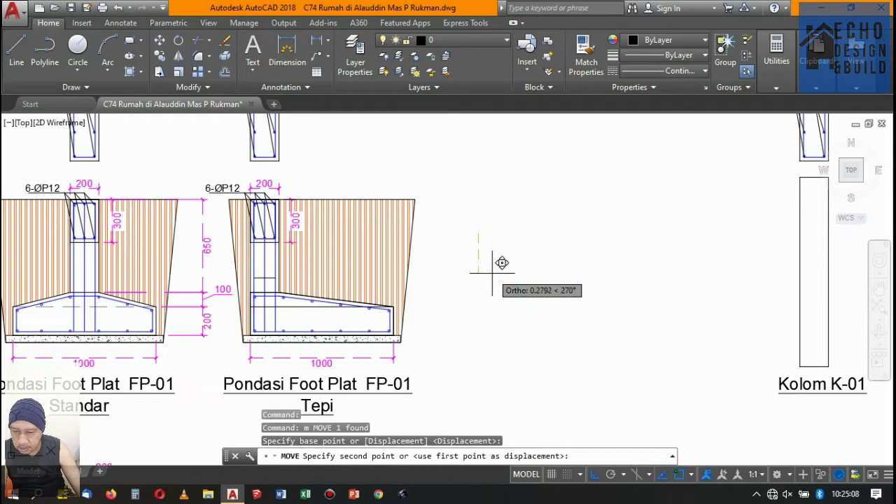
pyautogui.press('Return')
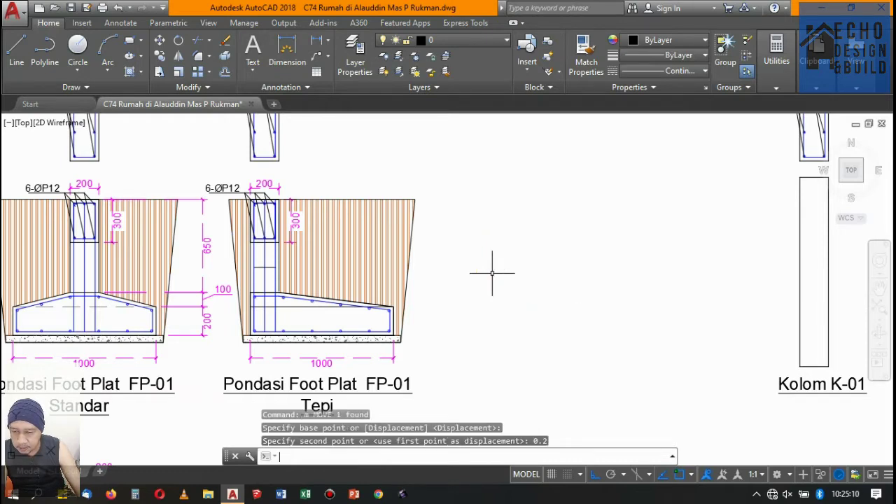
pyautogui.press('Return')
pyautogui.scroll(2, 245, 267)
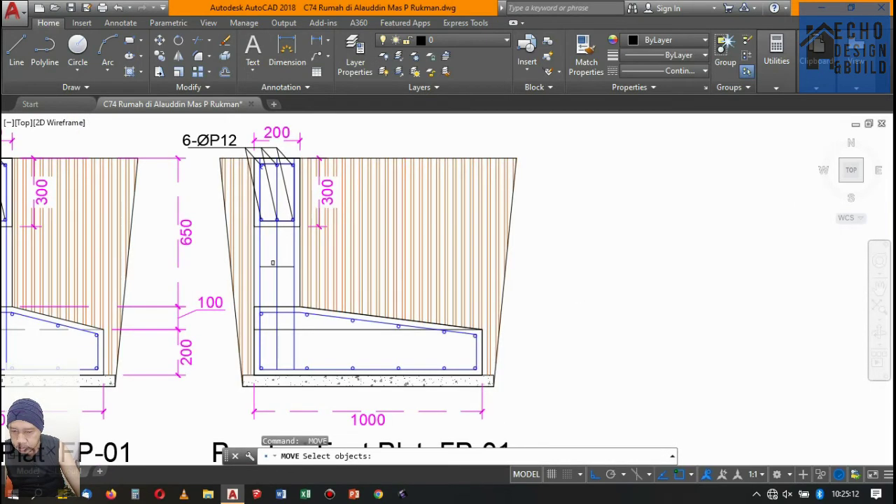
pyautogui.press('Escape')
pyautogui.scroll(3, 280, 268)
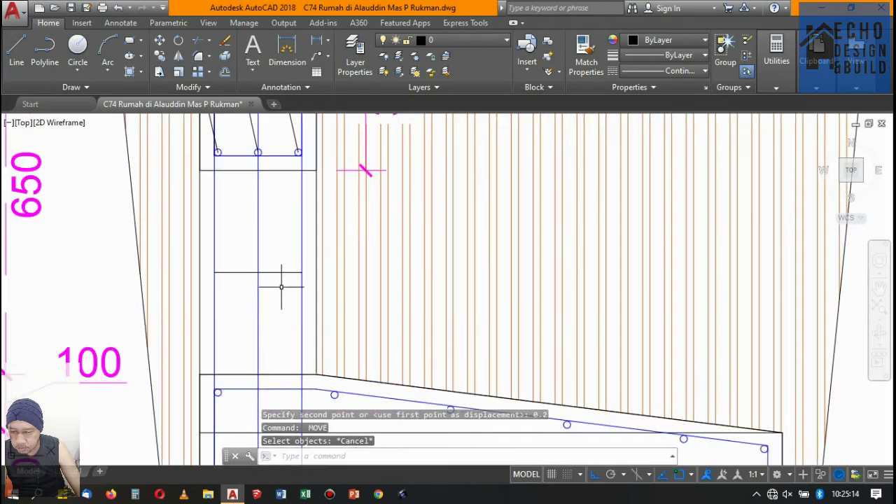
pyautogui.click(275, 272)
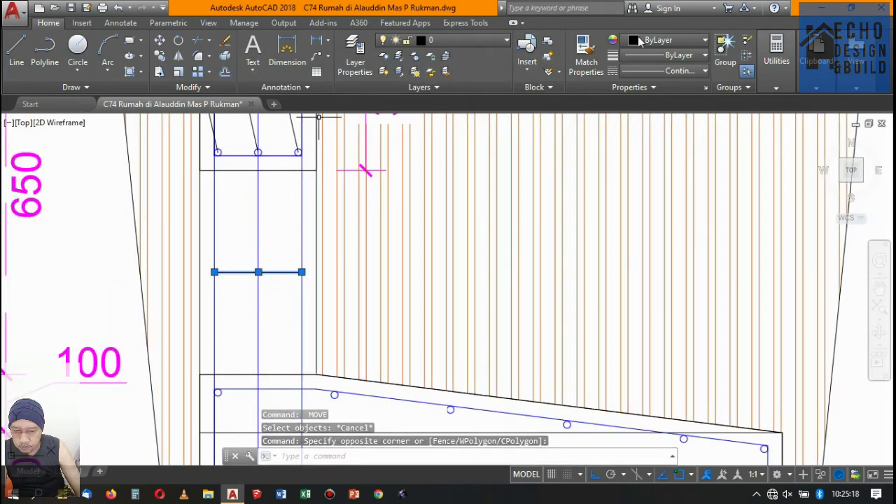
# Colour the tie line grey 147,149,152 and copy it to two more heights in the Tepi column.
pyautogui.click(669, 40)
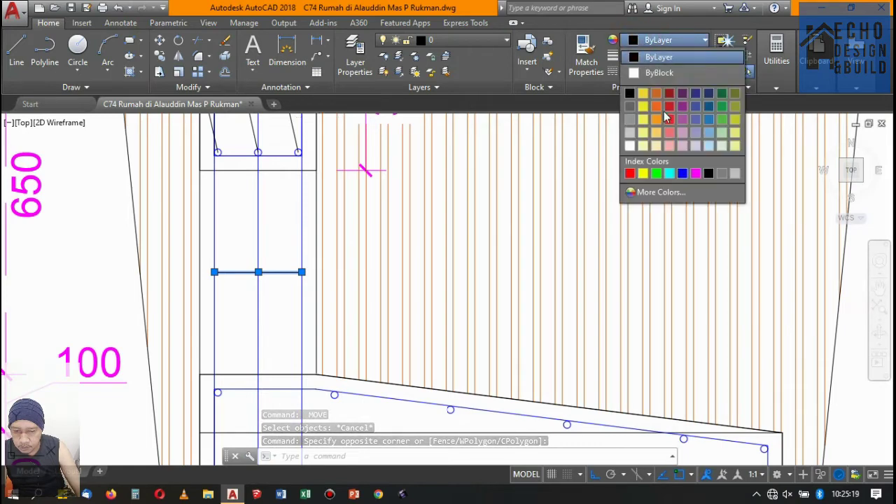
pyautogui.click(630, 119)
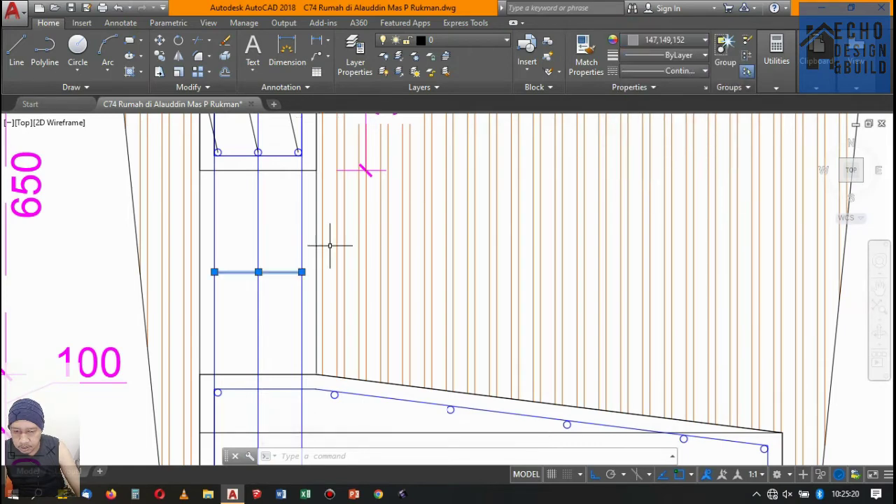
pyautogui.click(162, 62)
pyautogui.scroll(4, 294, 166)
pyautogui.scroll(2, 273, 151)
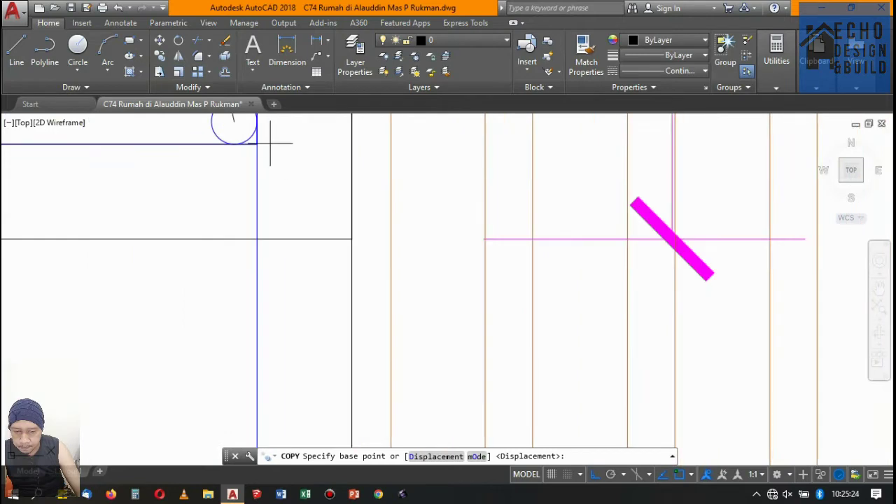
pyautogui.scroll(-5, 257, 144)
pyautogui.scroll(5, 331, 280)
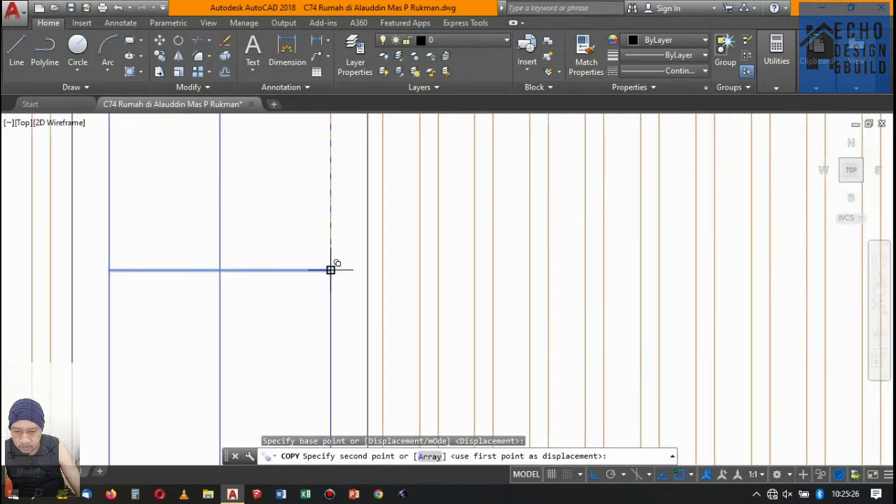
pyautogui.click(357, 206)
pyautogui.scroll(-5, 357, 280)
pyautogui.scroll(3, 356, 270)
pyautogui.scroll(2, 355, 230)
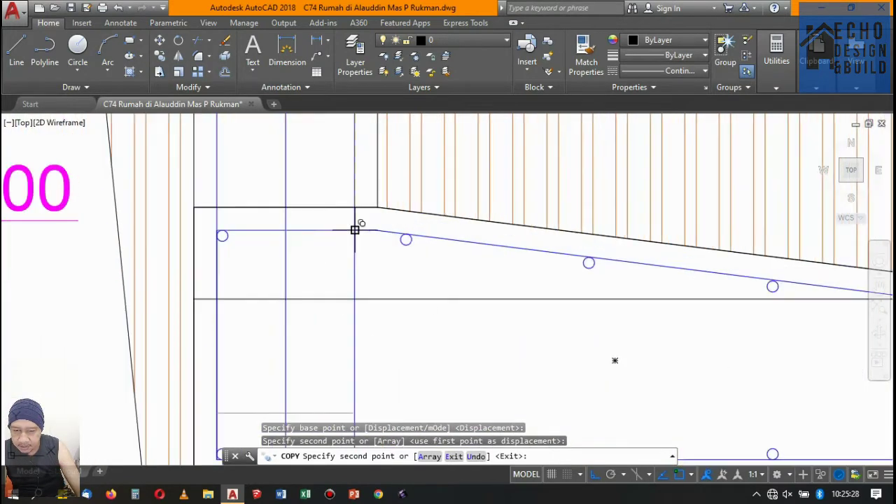
pyautogui.click(355, 207)
pyautogui.scroll(-5, 359, 203)
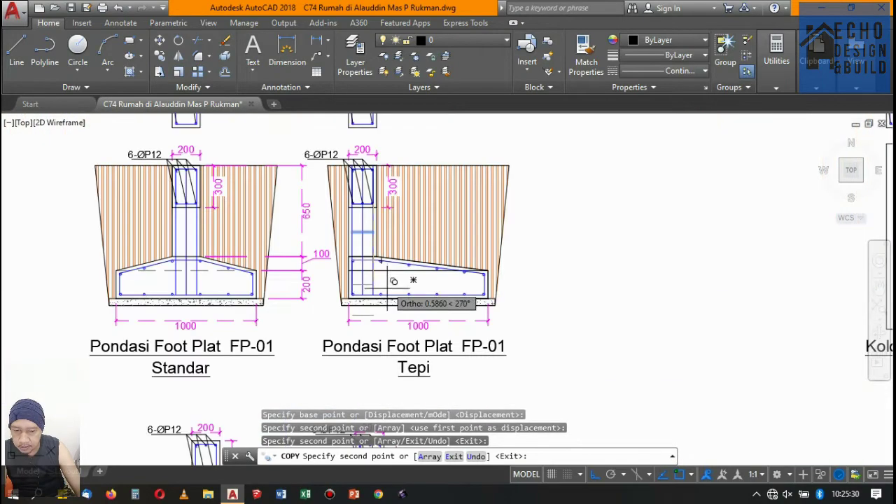
pyautogui.scroll(3, 410, 280)
pyautogui.scroll(-2, 364, 262)
pyautogui.scroll(5, 147, 207)
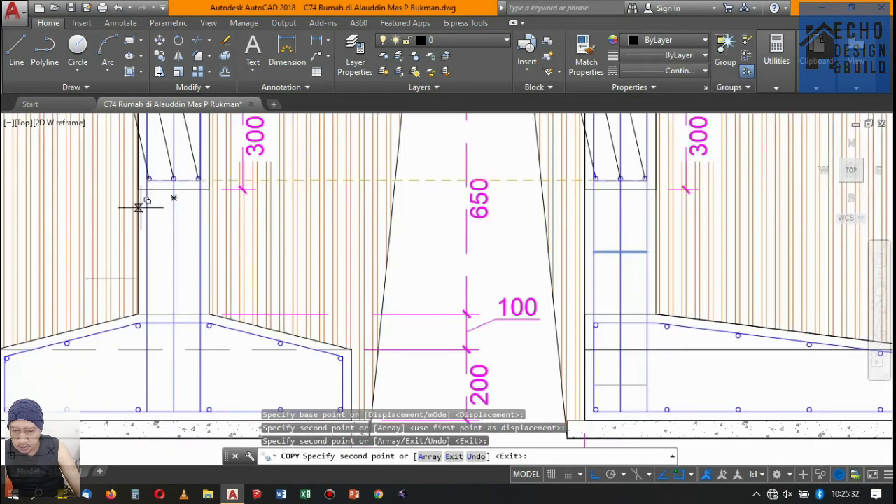
pyautogui.press('Return')
# Select the tie lines at the top and lower down in the Tepi column.
pyautogui.scroll(-5, 567, 194)
pyautogui.scroll(5, 591, 245)
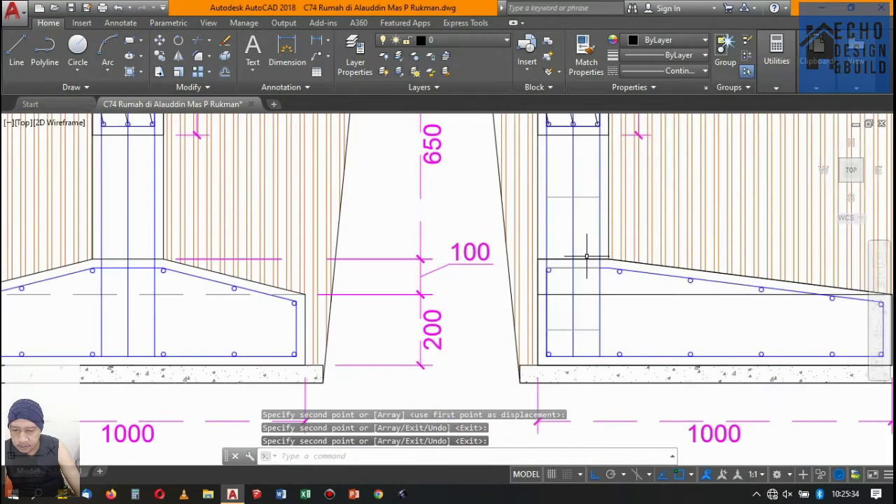
pyautogui.scroll(3, 566, 253)
pyautogui.click(508, 253)
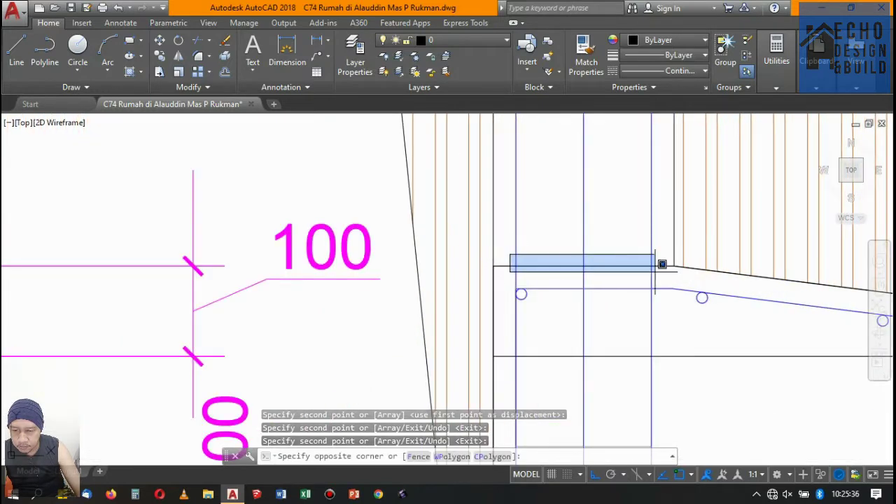
pyautogui.click(674, 266)
pyautogui.click(504, 279)
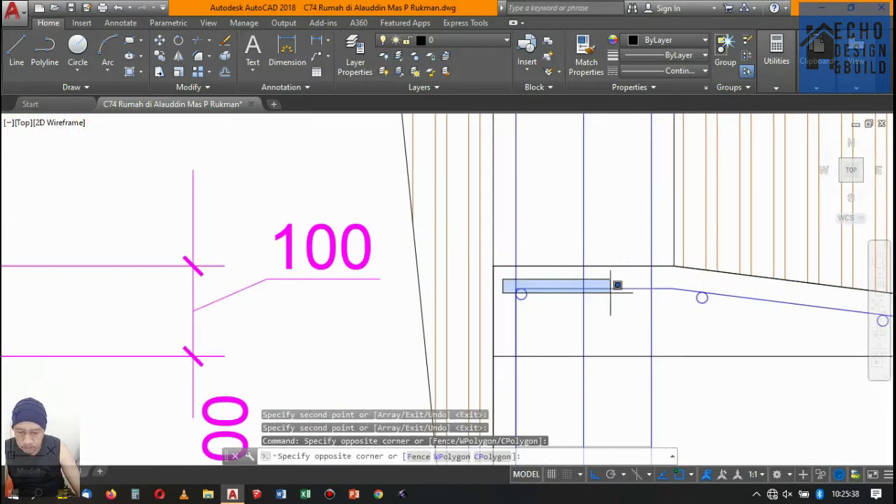
pyautogui.click(677, 295)
pyautogui.scroll(-7, 559, 256)
pyautogui.scroll(4, 571, 203)
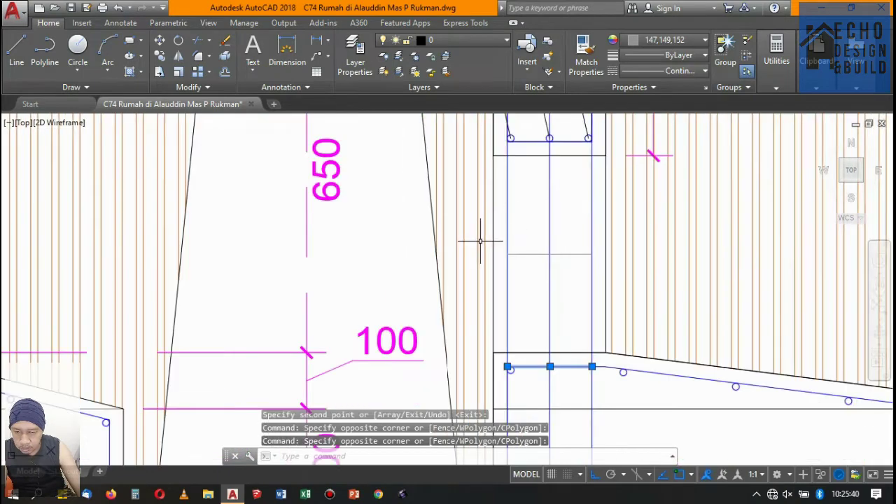
pyautogui.click(499, 240)
pyautogui.click(624, 302)
pyautogui.scroll(-5, 537, 245)
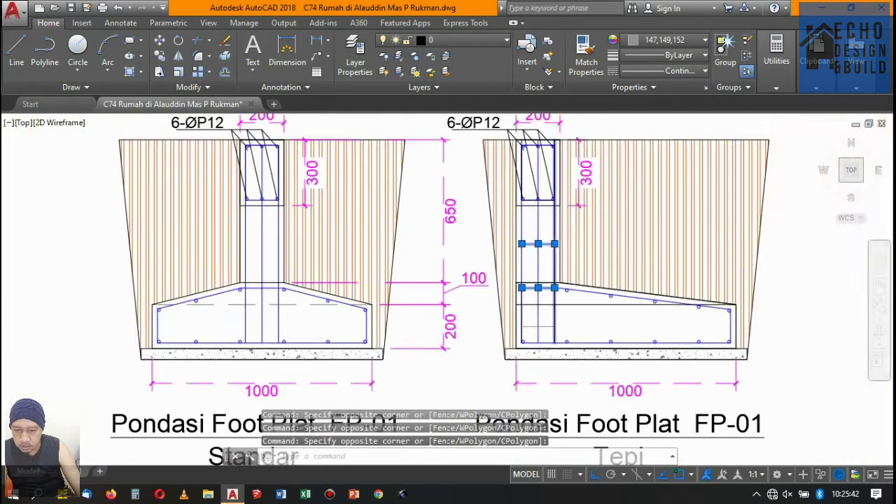
pyautogui.scroll(6, 499, 346)
pyautogui.click(630, 342)
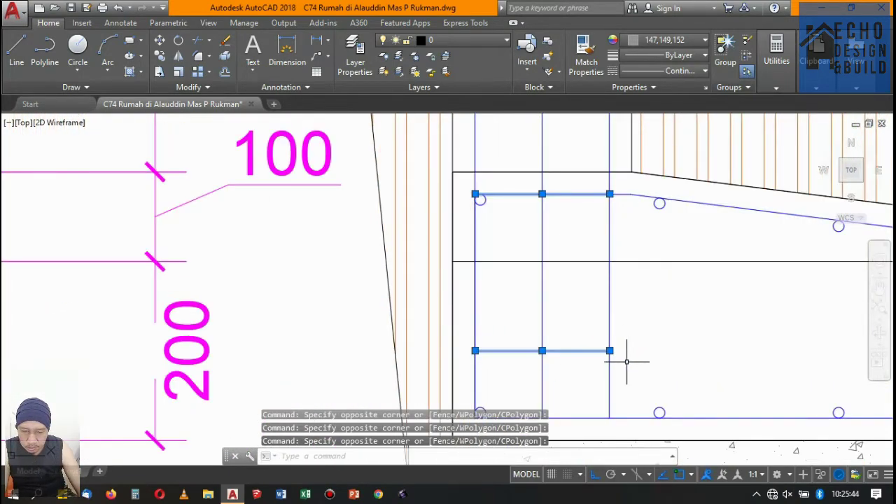
pyautogui.scroll(-5, 626, 358)
# Copy the selected tie lines into the Standar footing's column.
pyautogui.click(159, 56)
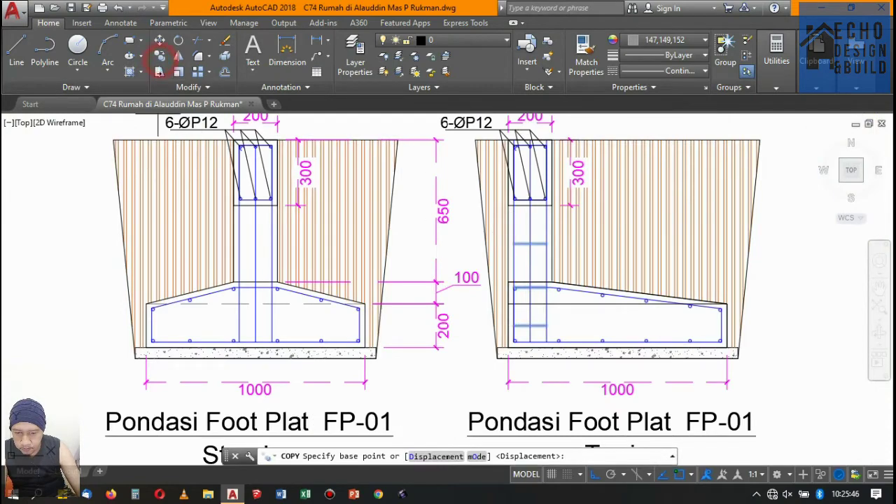
pyautogui.scroll(3, 551, 245)
pyautogui.scroll(2, 533, 248)
pyautogui.click(532, 246)
pyautogui.scroll(-3, 441, 266)
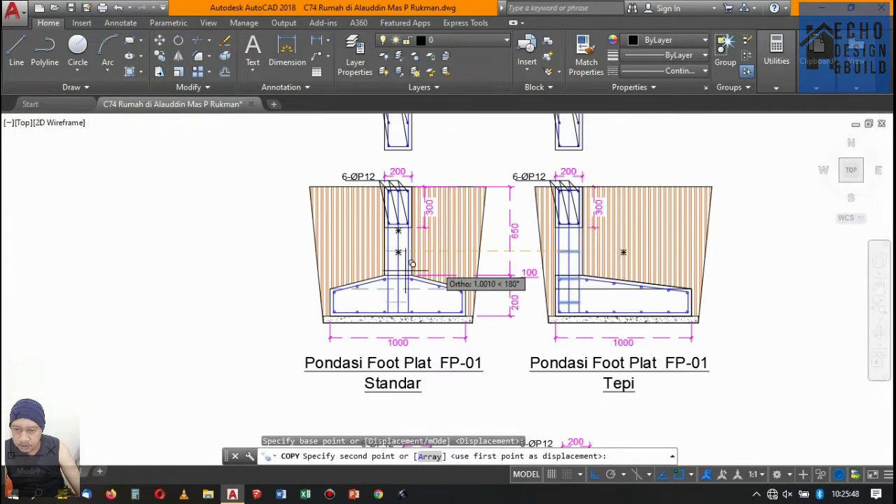
pyautogui.scroll(3, 427, 180)
pyautogui.scroll(2, 442, 189)
pyautogui.click(442, 190)
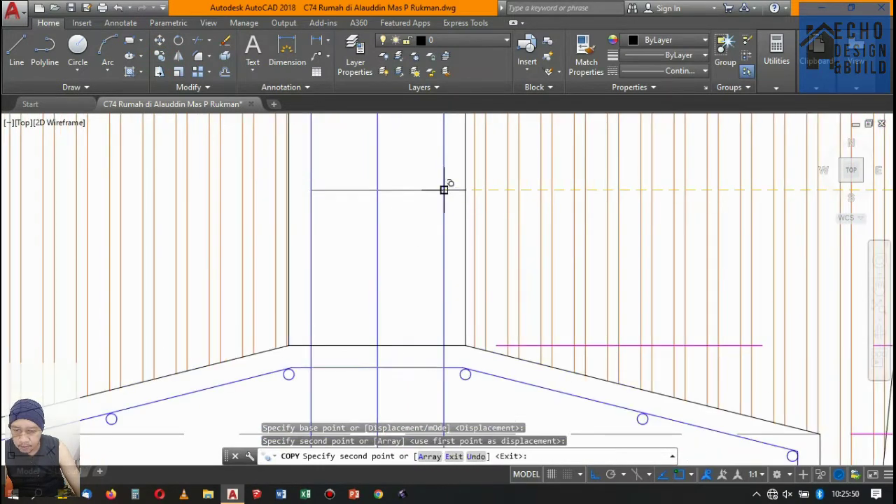
pyautogui.scroll(-3, 444, 187)
pyautogui.scroll(3, 444, 240)
pyautogui.press('Return')
pyautogui.scroll(2, 390, 241)
pyautogui.scroll(-4, 390, 241)
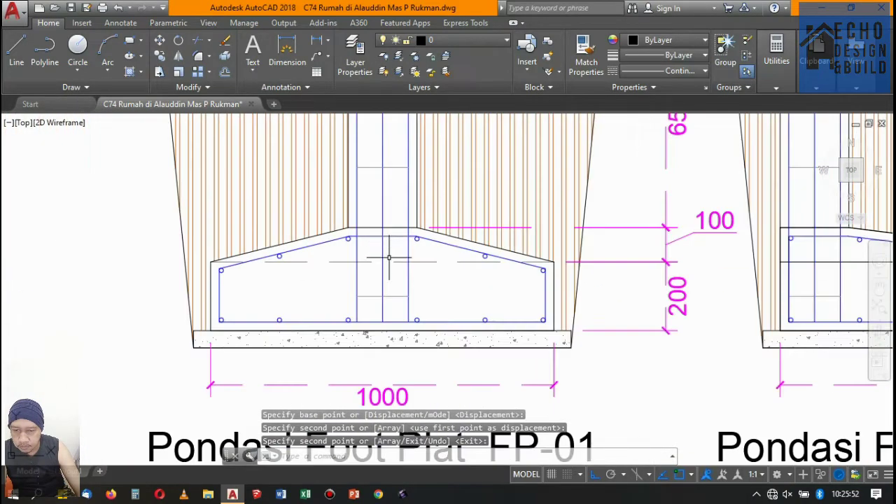
pyautogui.press('Return')
# Move one tie line in the Standar column down to its new height.
pyautogui.click(387, 297)
pyautogui.scroll(3, 410, 241)
pyautogui.scroll(-3, 406, 231)
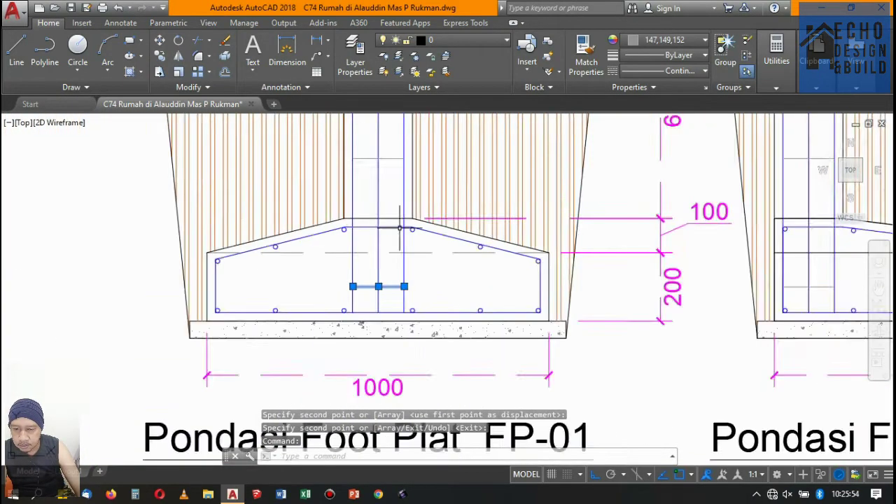
pyautogui.scroll(3, 395, 195)
pyautogui.write('m')
pyautogui.press('Return')
pyautogui.scroll(2, 396, 196)
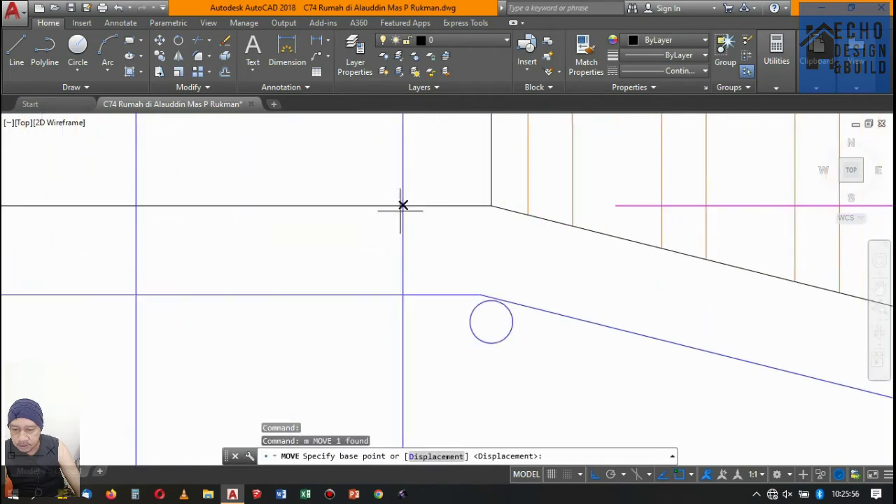
pyautogui.click(403, 206)
pyautogui.click(402, 295)
pyautogui.scroll(-5, 378, 245)
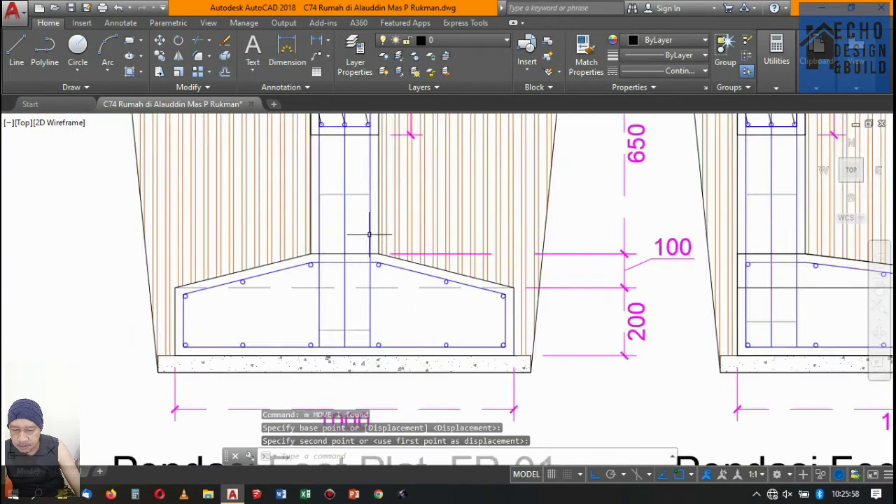
pyautogui.scroll(-3, 392, 252)
pyautogui.scroll(3, 444, 262)
pyautogui.scroll(3, 444, 261)
# Move the short tie line in the Tepi column to the slab top edge.
pyautogui.moveTo(413, 294); pyautogui.dragTo(405, 257)
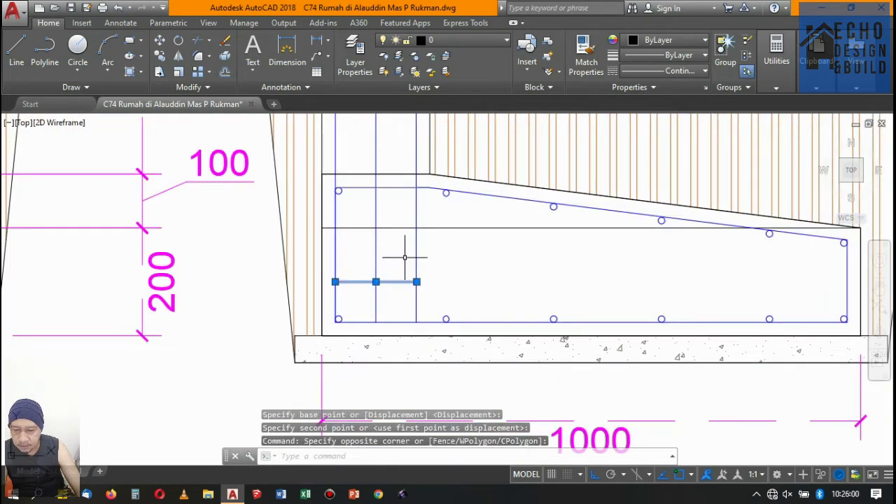
pyautogui.write('m')
pyautogui.press('Return')
pyautogui.scroll(3, 408, 151)
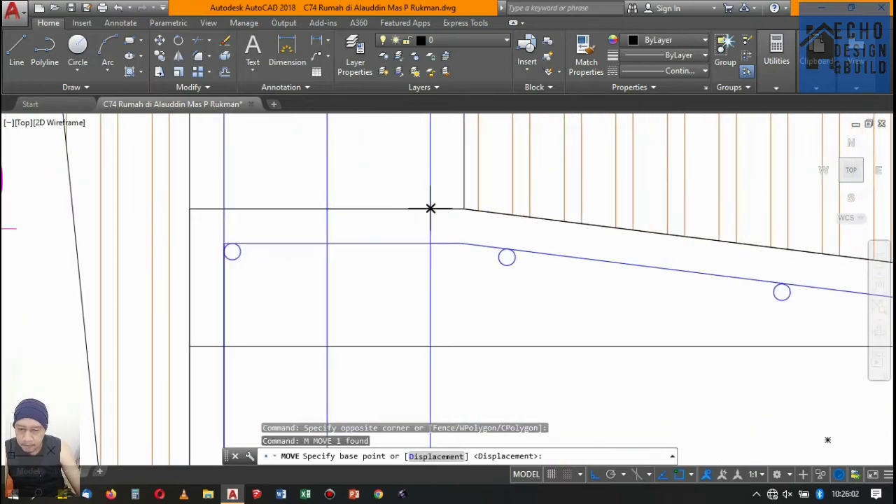
pyautogui.click(431, 209)
pyautogui.click(431, 243)
pyautogui.scroll(-5, 431, 241)
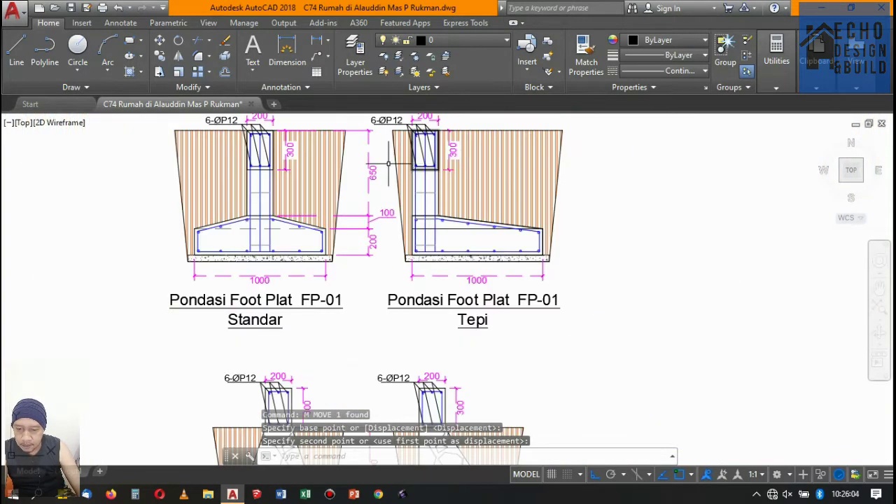
# Start a linear dimension with its first point beside the Tepi column.
pyautogui.click(315, 44)
pyautogui.scroll(4, 415, 163)
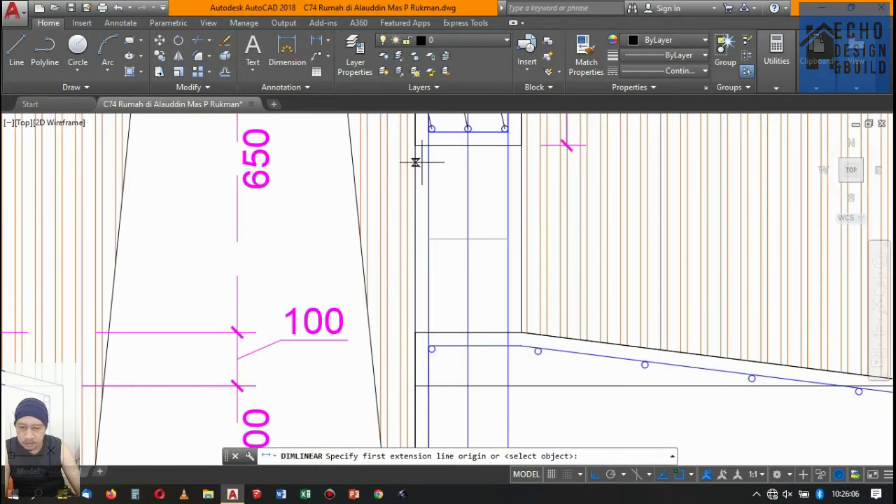
pyautogui.click(432, 150)
# Complete the 175 linear dimension beside the Tepi column.
pyautogui.click(428, 239)
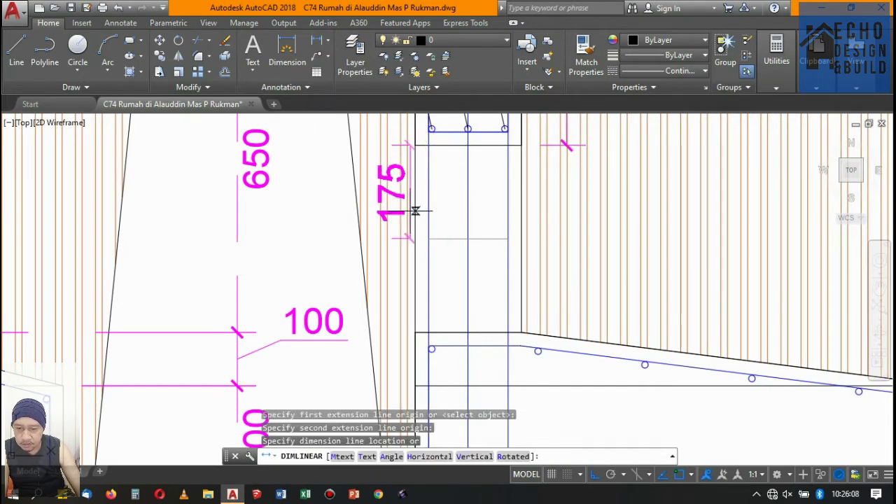
pyautogui.scroll(3, 426, 203)
pyautogui.scroll(-3, 424, 200)
pyautogui.scroll(3, 423, 196)
pyautogui.scroll(-3, 421, 194)
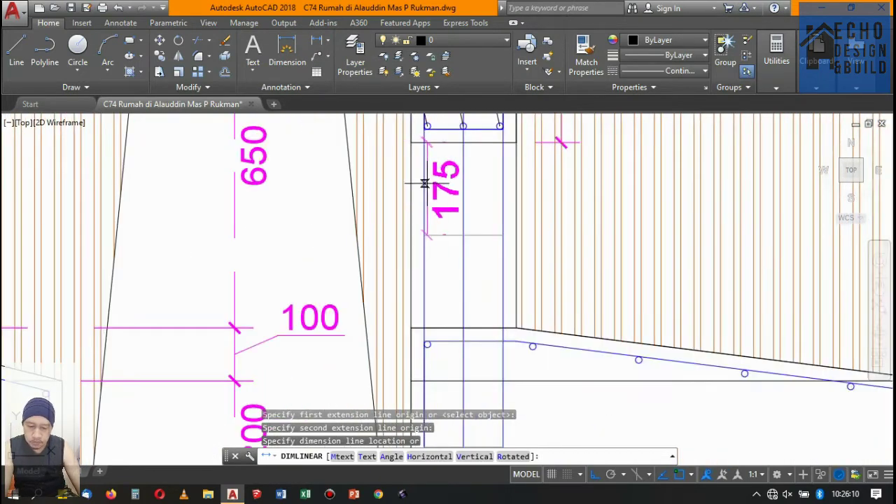
pyautogui.scroll(2, 424, 180)
pyautogui.scroll(3, 400, 187)
pyautogui.click(397, 178)
pyautogui.scroll(-5, 397, 178)
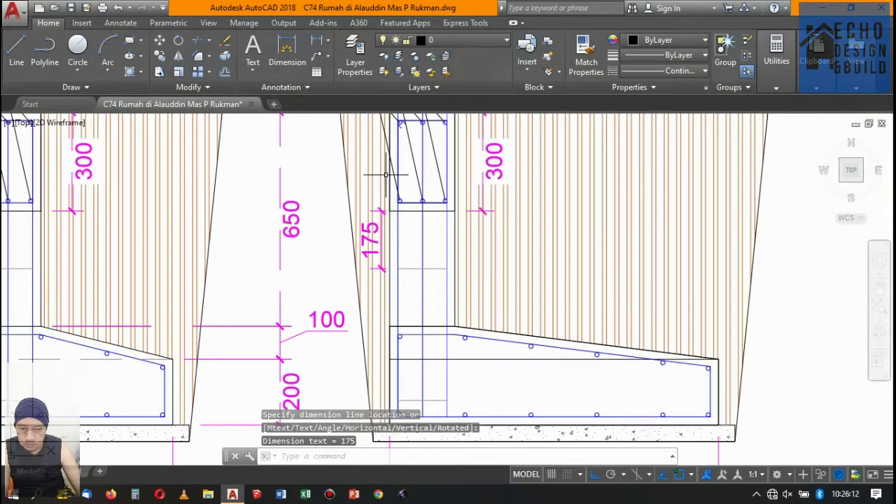
pyautogui.scroll(3, 382, 226)
# Stretch the dimension's end point to the stirrup corner so it reads 200.
pyautogui.click(358, 270)
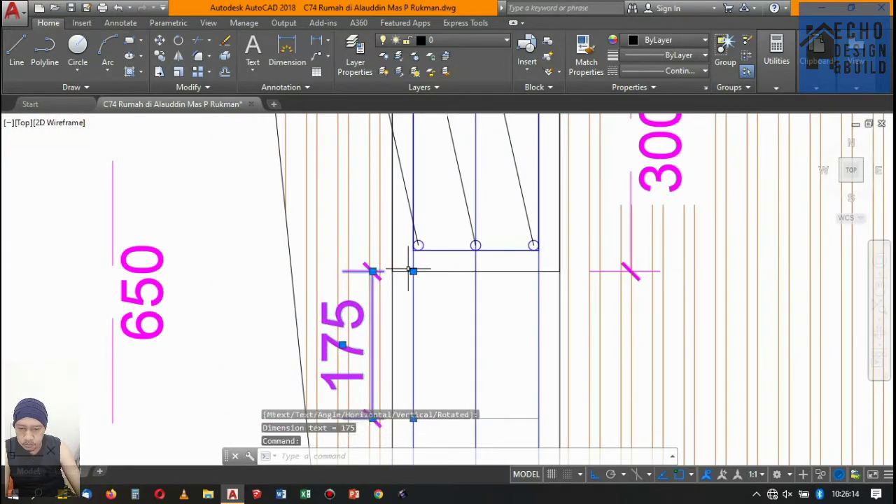
pyautogui.click(413, 271)
pyautogui.scroll(5, 419, 256)
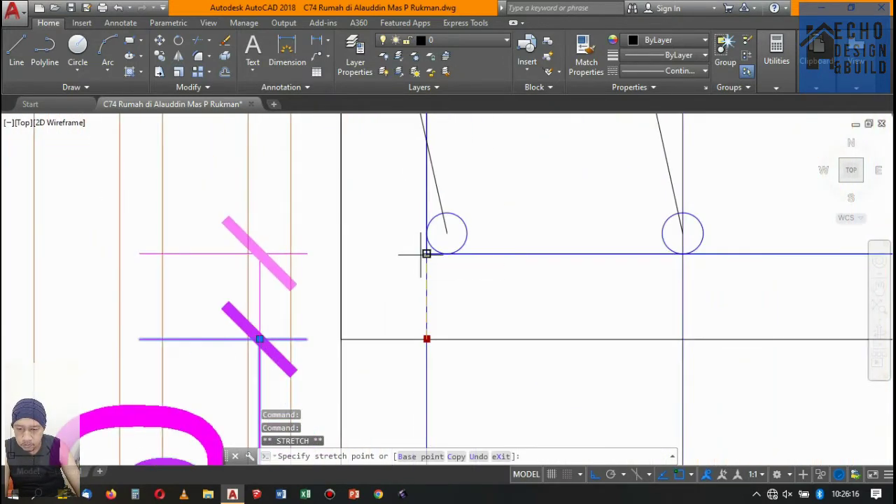
pyautogui.click(426, 253)
pyautogui.scroll(-5, 406, 245)
pyautogui.scroll(-3, 434, 242)
pyautogui.press('Escape')
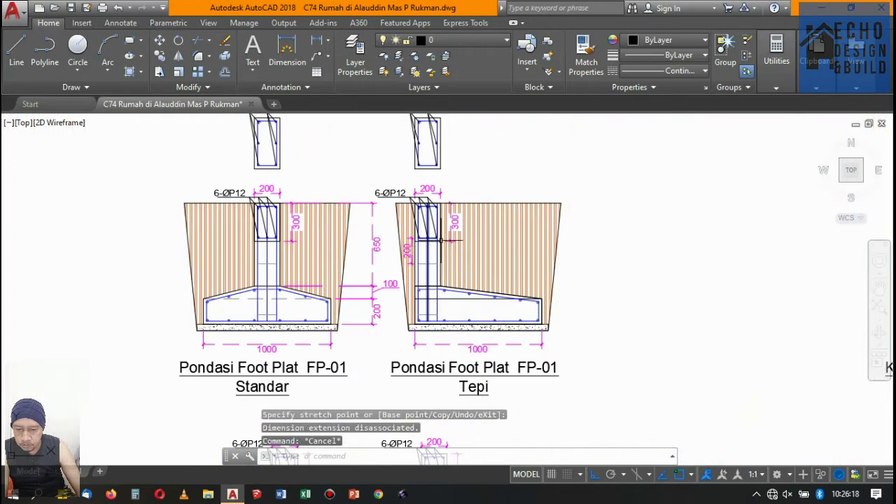
pyautogui.scroll(-2, 441, 240)
pyautogui.scroll(3, 455, 245)
pyautogui.scroll(2, 483, 252)
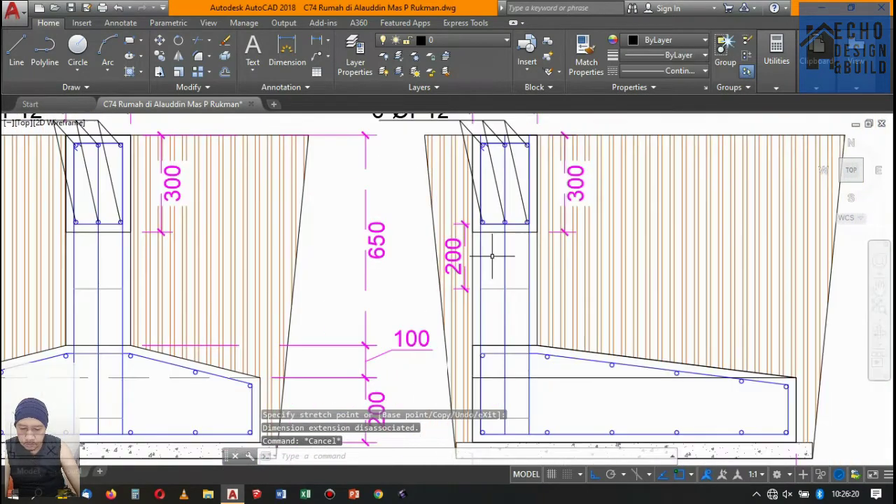
pyautogui.scroll(3, 492, 256)
# Erase the stray 200 dimension.
pyautogui.click(429, 242)
pyautogui.press('Delete')
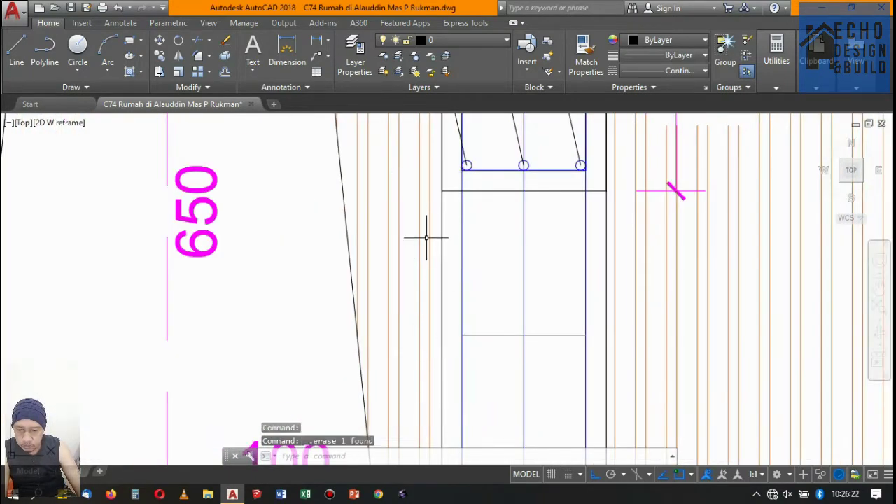
pyautogui.scroll(-4, 427, 235)
pyautogui.scroll(1, 431, 224)
pyautogui.scroll(4, 435, 213)
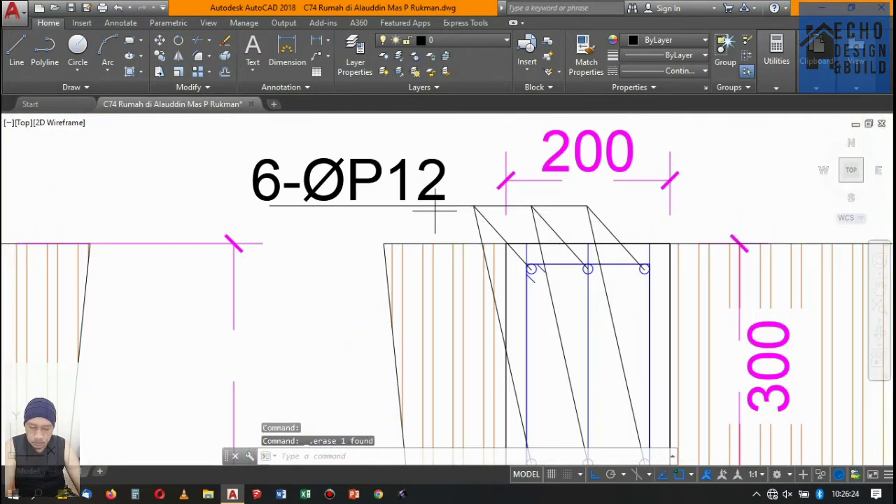
# Copy the 6-ØP12 label and its underline down to the column's mid-height.
pyautogui.click(435, 210)
pyautogui.scroll(-4, 524, 204)
pyautogui.scroll(4, 521, 204)
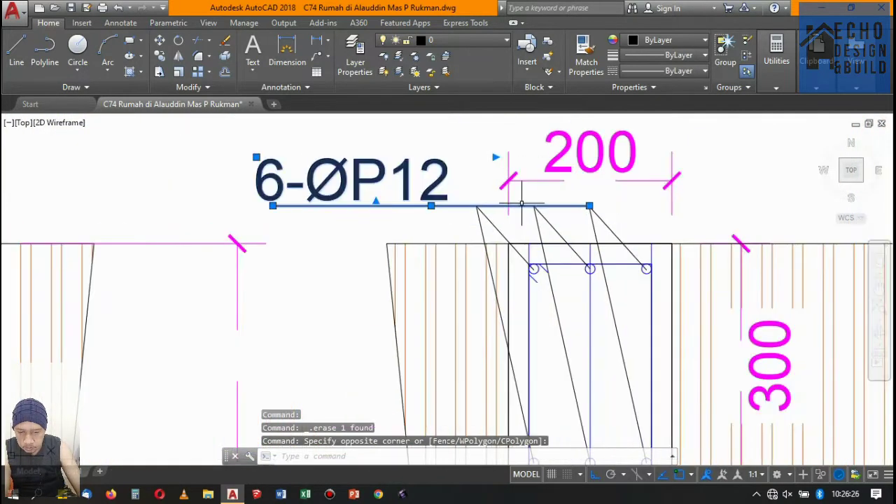
pyautogui.write('co')
pyautogui.press('Return')
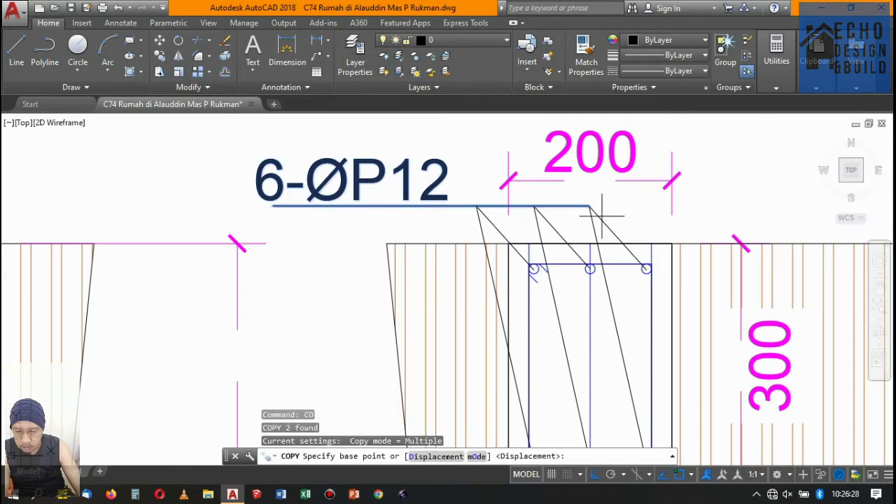
pyautogui.scroll(4, 610, 196)
pyautogui.click(619, 206)
pyautogui.scroll(-5, 619, 206)
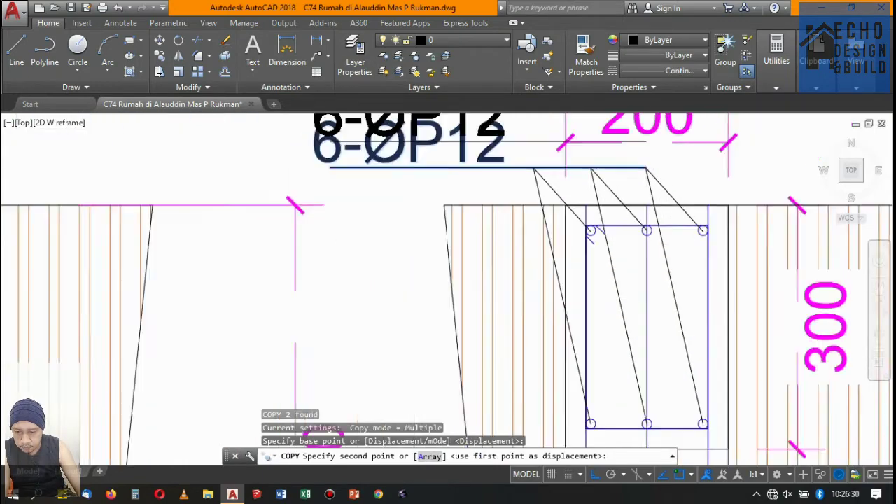
pyautogui.scroll(5, 524, 194)
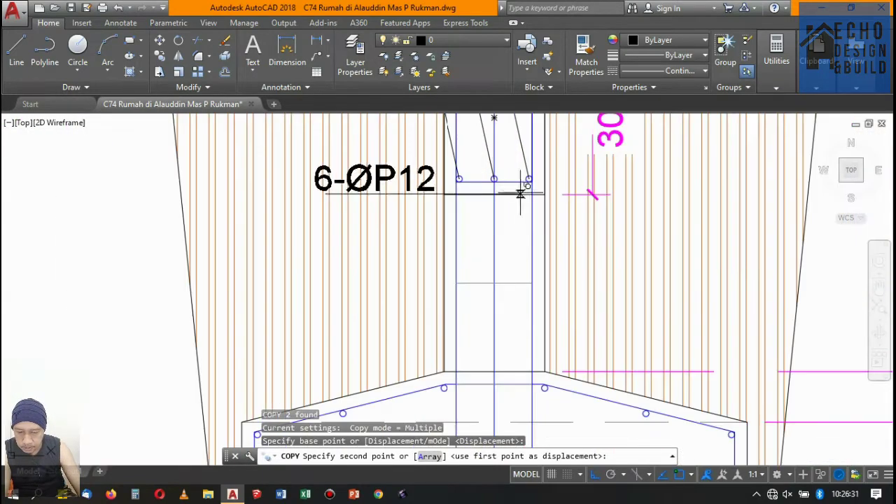
pyautogui.click(466, 282)
pyautogui.press('Return')
# Move the copied 6-ØP12 label to the left, beside the column.
pyautogui.scroll(4, 364, 280)
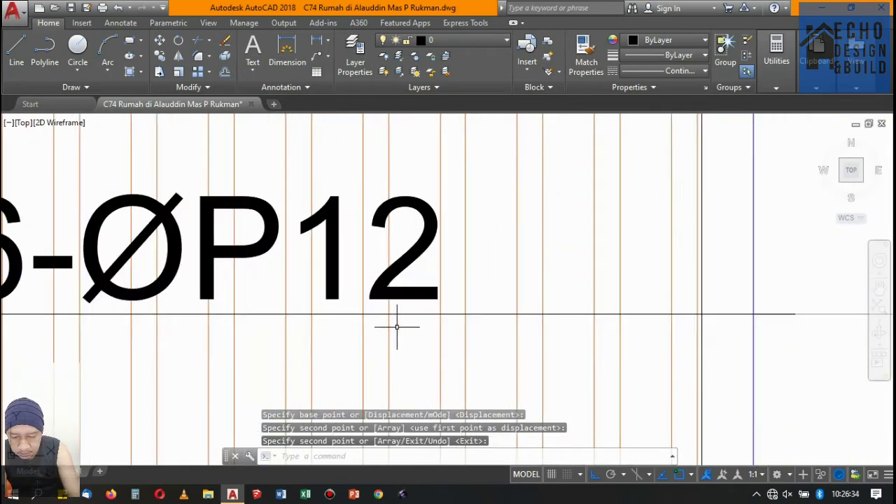
pyautogui.click(420, 350)
pyautogui.click(434, 210)
pyautogui.scroll(-4, 591, 260)
pyautogui.scroll(-4, 644, 280)
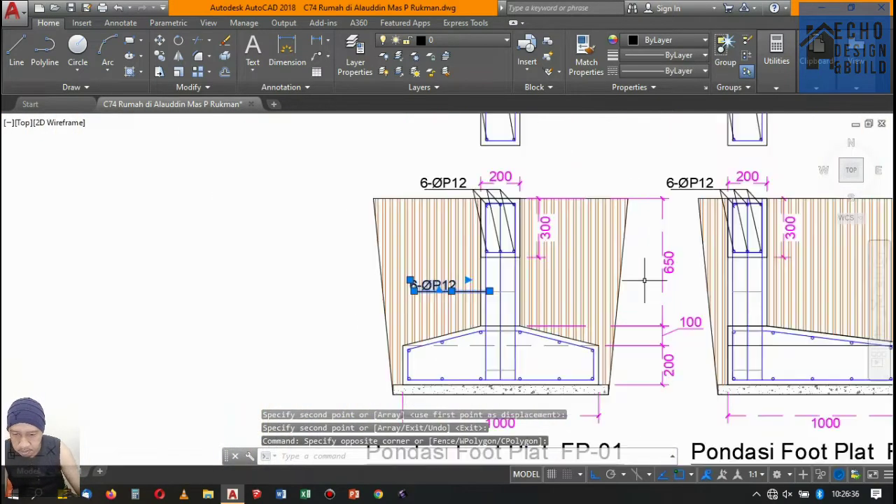
pyautogui.write('m')
pyautogui.press('Return')
pyautogui.click(210, 249)
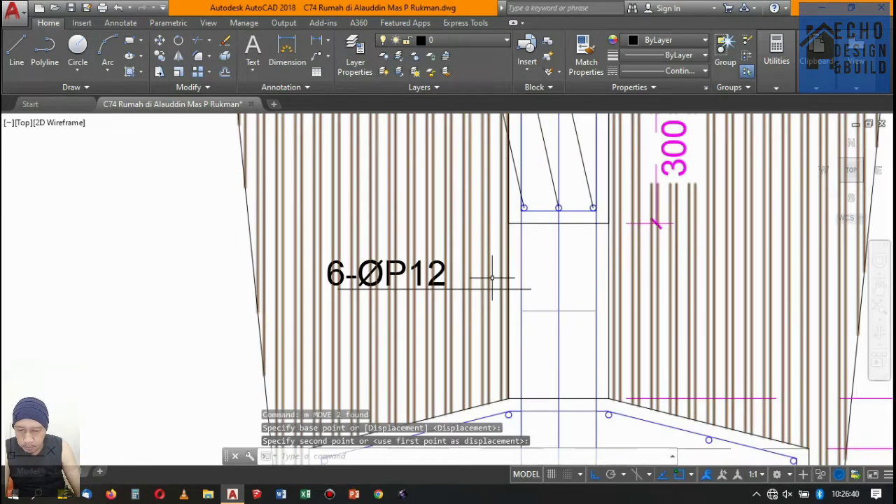
pyautogui.scroll(4, 462, 280)
# Draw a leader line from the label's underline end to the column stirrup.
pyautogui.write('1')
pyautogui.press('Return')
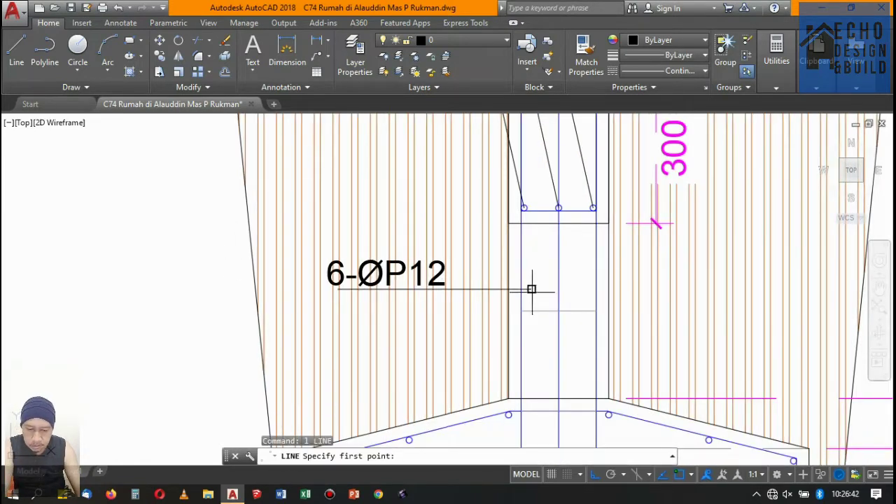
pyautogui.click(532, 289)
pyautogui.click(542, 310)
pyautogui.press('Return')
pyautogui.scroll(4, 430, 278)
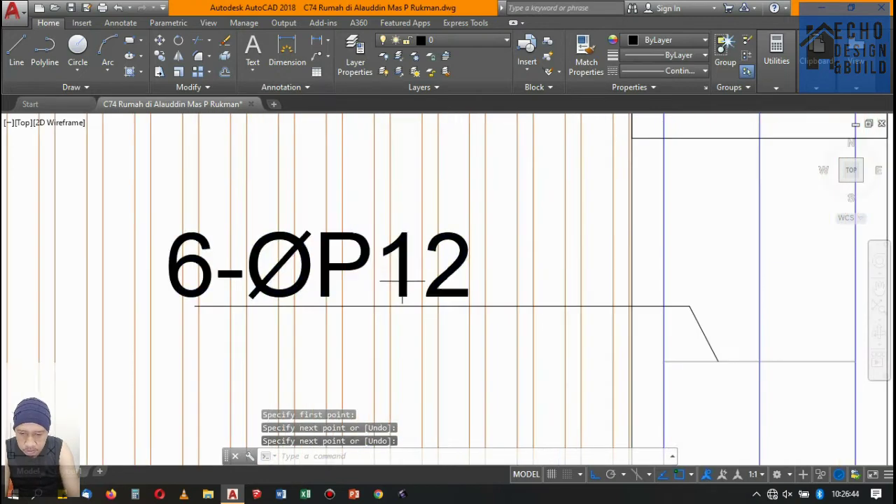
# Edit the copied label, deleting '6-' and replacing '12' with '8-200' so it reads ØP8-200.
pyautogui.doubleClick(404, 269)
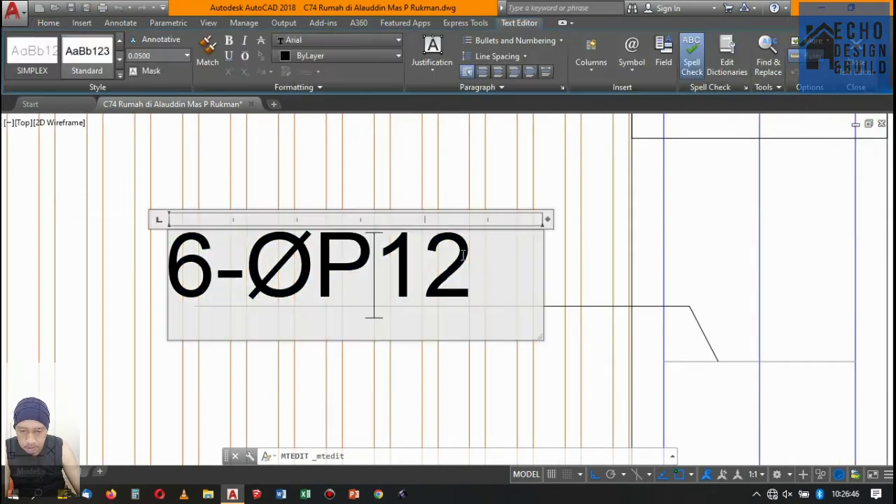
pyautogui.moveTo(469, 259); pyautogui.dragTo(186, 266)
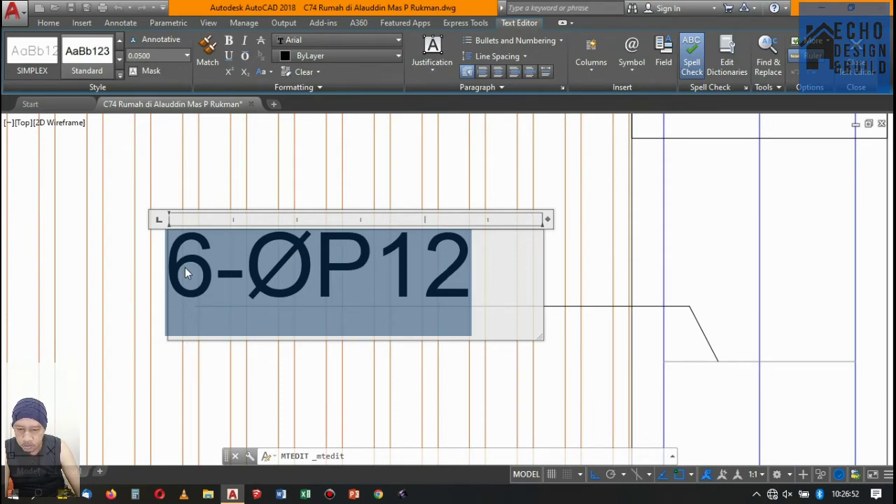
pyautogui.click(250, 253)
pyautogui.press('BackSpace')
pyautogui.press('BackSpace')
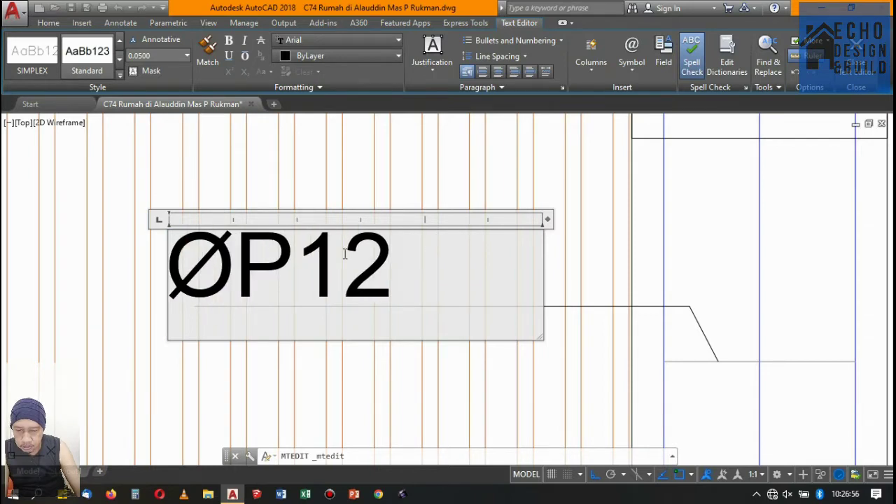
pyautogui.moveTo(390, 256); pyautogui.dragTo(311, 263)
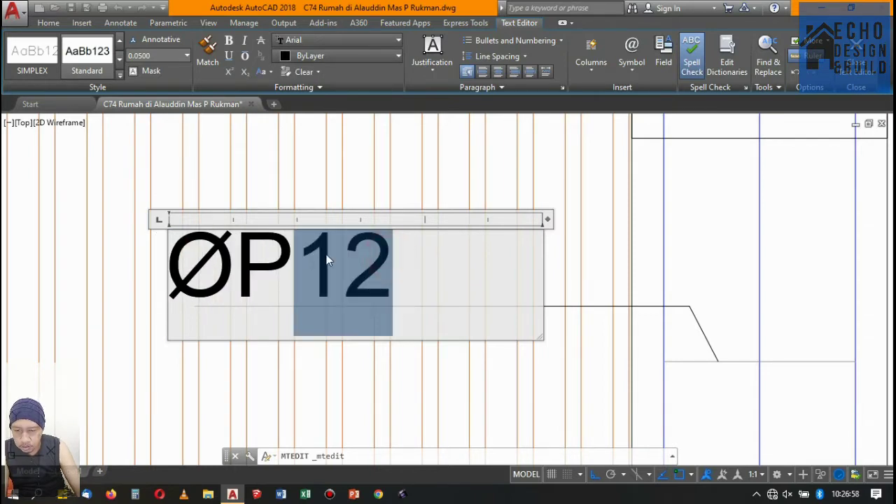
pyautogui.write('8-')
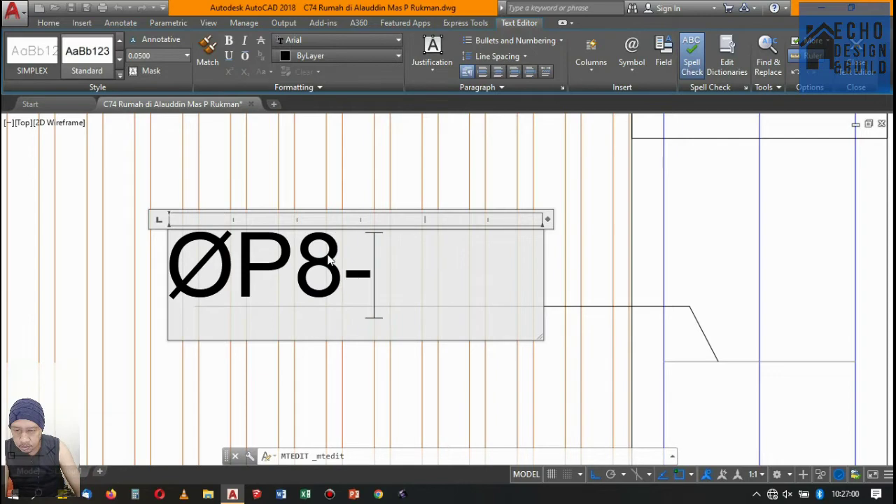
pyautogui.write('200')
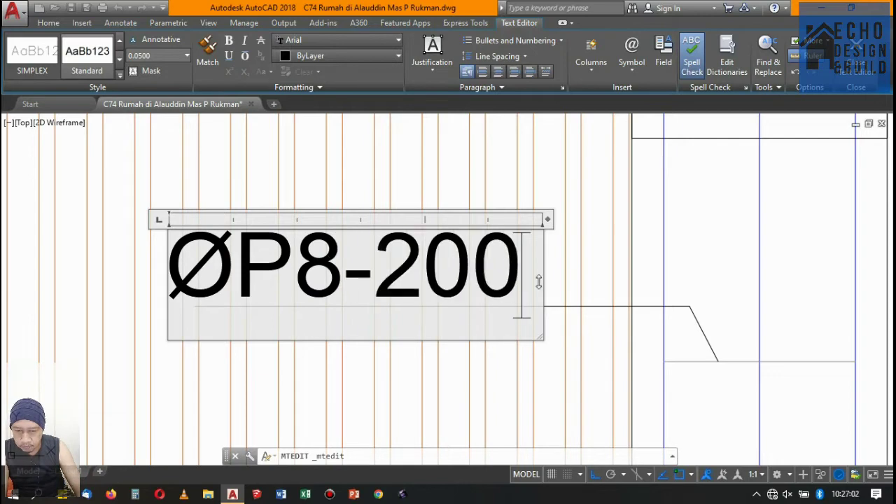
# Confirm the ØP8-200 text and copy the label with its underline onto the Tepi footing column.
pyautogui.click(724, 201)
pyautogui.scroll(-3, 721, 196)
pyautogui.scroll(-3, 721, 196)
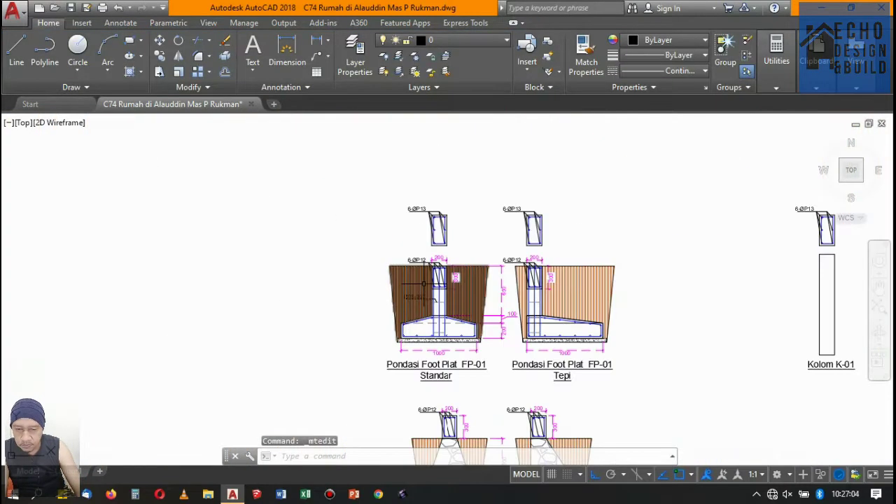
pyautogui.scroll(3, 481, 316)
pyautogui.scroll(3, 421, 301)
pyautogui.scroll(3, 365, 284)
pyautogui.click(382, 287)
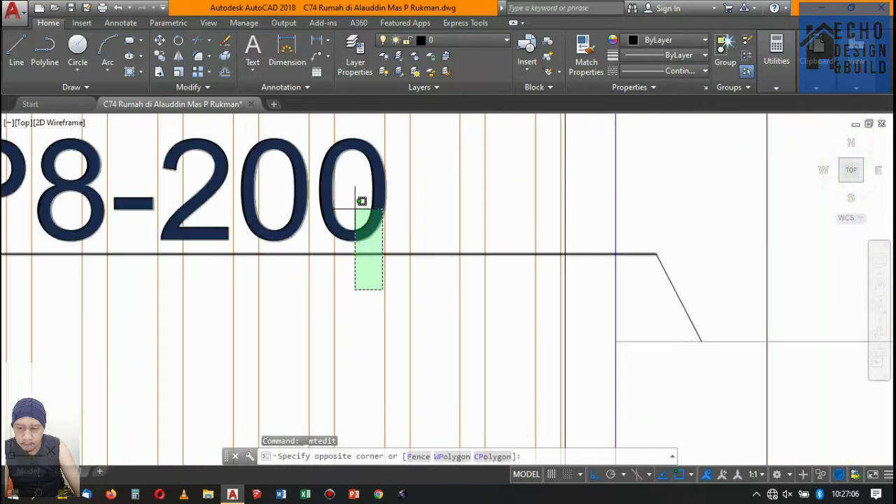
pyautogui.click(370, 234)
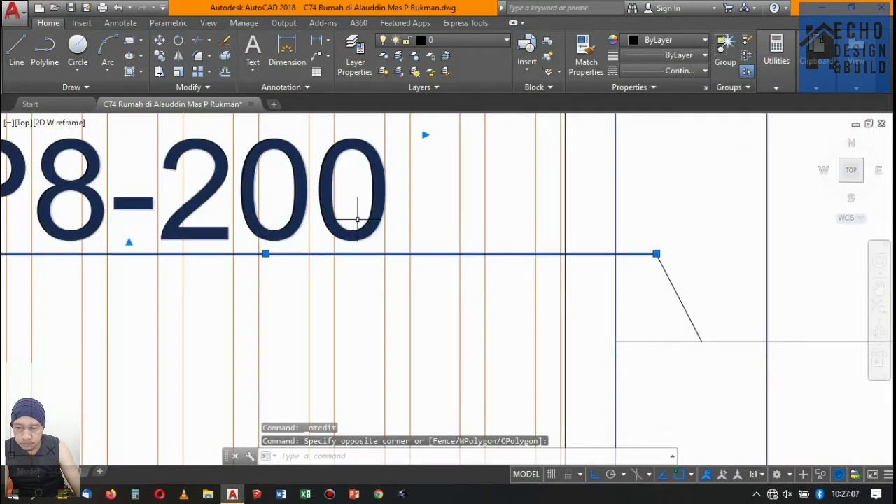
pyautogui.click(159, 58)
pyautogui.scroll(-3, 426, 240)
pyautogui.scroll(2, 261, 206)
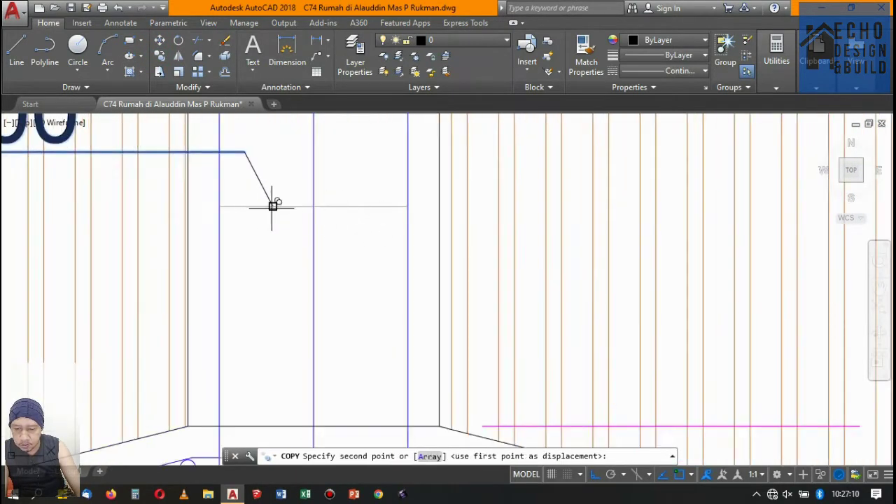
pyautogui.scroll(-4, 273, 206)
pyautogui.scroll(3, 411, 210)
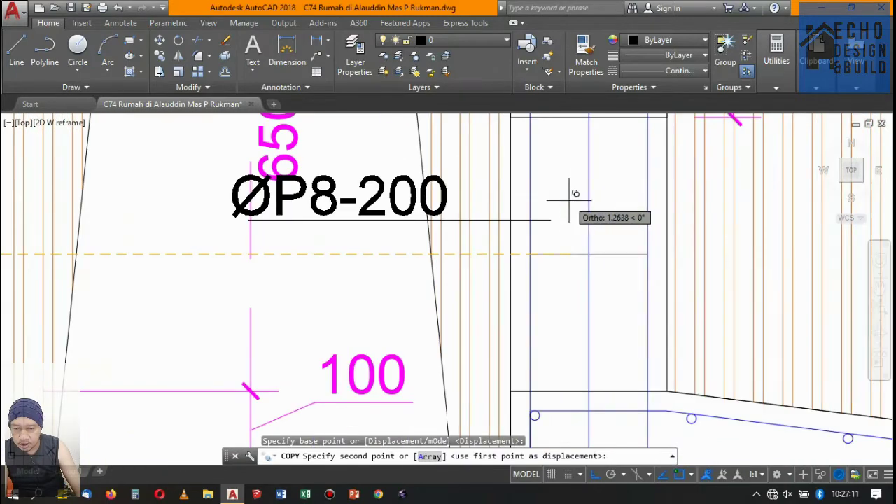
pyautogui.click(565, 253)
pyautogui.scroll(-4, 564, 253)
pyautogui.press('Return')
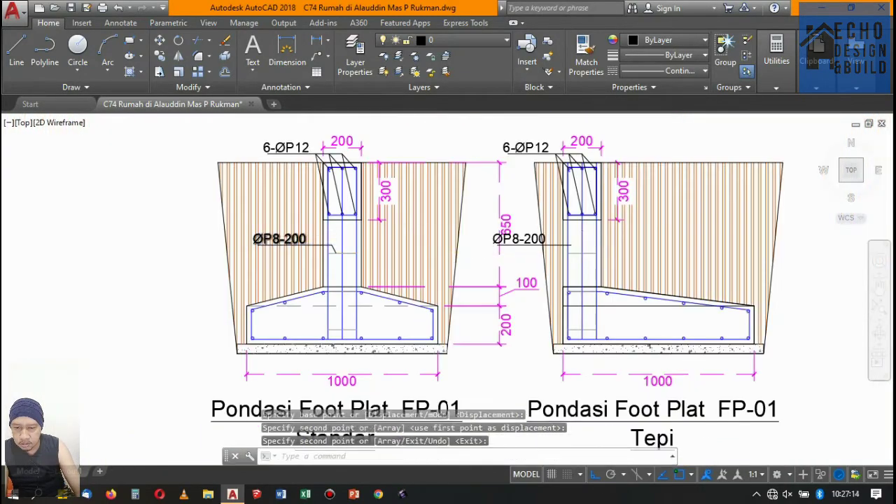
pyautogui.scroll(5, 336, 252)
pyautogui.scroll(3, 426, 245)
# Copy the sloped leader segment over to the right footing's ØP8-200 label.
pyautogui.click(426, 244)
pyautogui.click(378, 231)
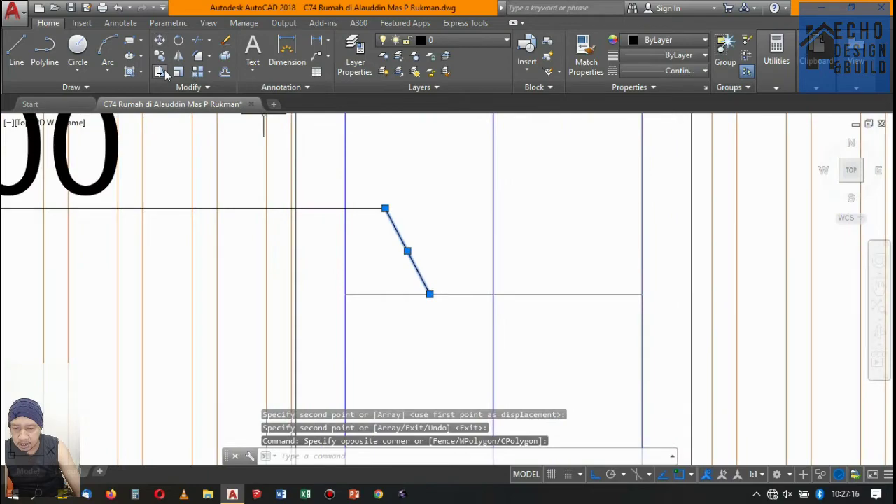
pyautogui.click(160, 59)
pyautogui.click(385, 208)
pyautogui.scroll(-2, 385, 208)
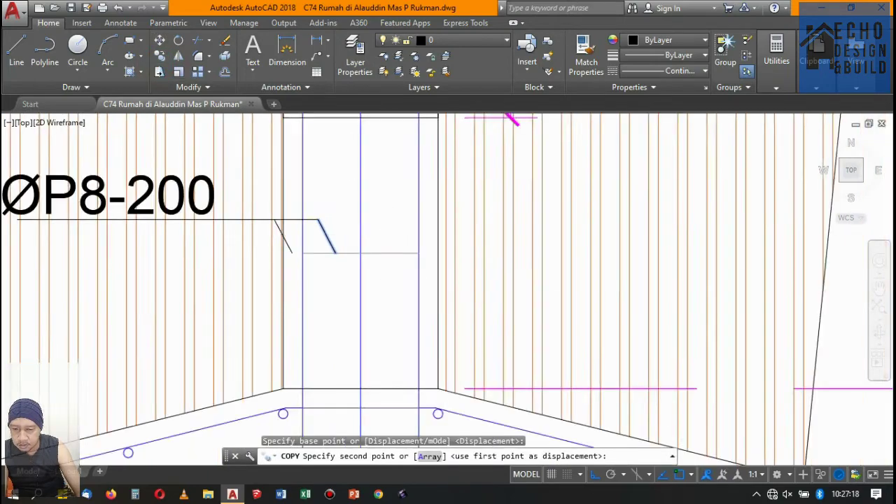
pyautogui.scroll(-3, 420, 231)
pyautogui.scroll(5, 516, 244)
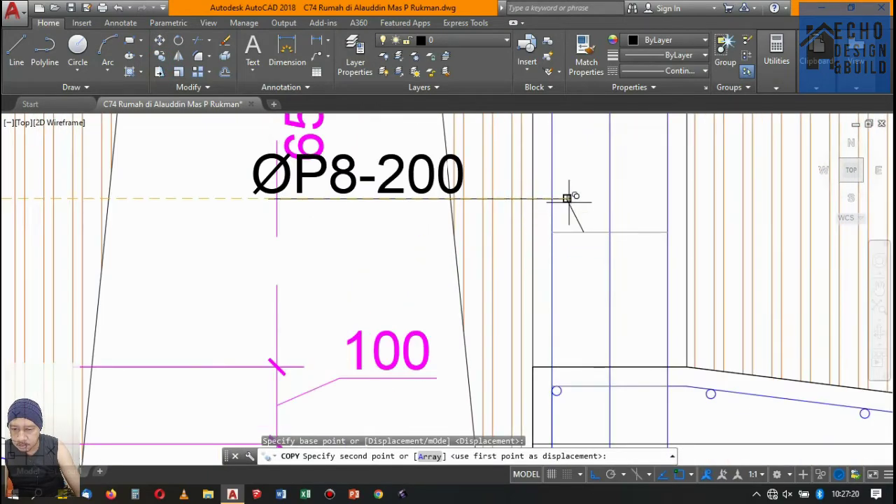
pyautogui.click(567, 198)
pyautogui.scroll(-4, 567, 198)
pyautogui.scroll(4, 420, 203)
pyautogui.scroll(-4, 420, 203)
pyautogui.press('Return')
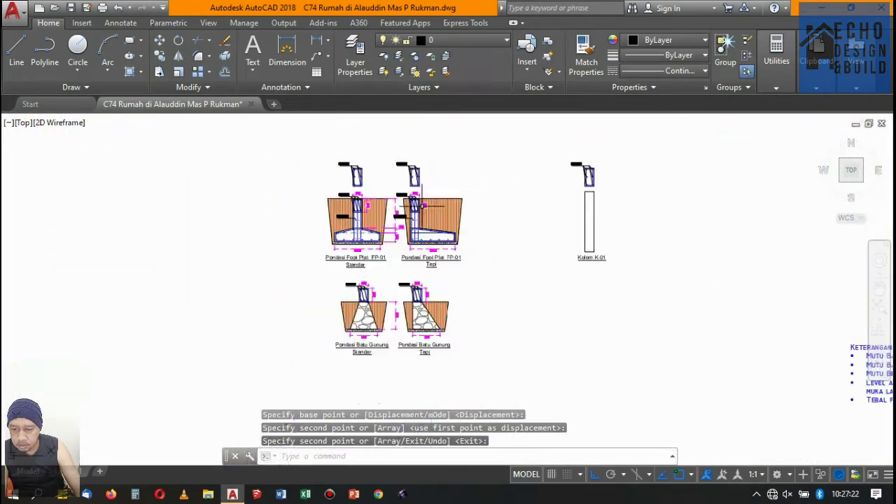
pyautogui.scroll(5, 442, 169)
pyautogui.scroll(-1, 446, 168)
pyautogui.scroll(-4, 420, 172)
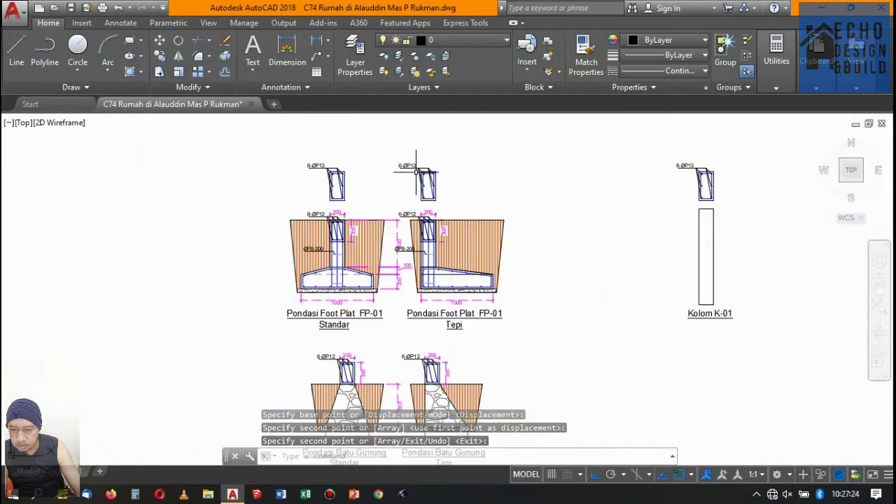
pyautogui.scroll(5, 344, 184)
pyautogui.scroll(4, 290, 298)
pyautogui.scroll(-4, 231, 315)
pyautogui.scroll(4, 420, 294)
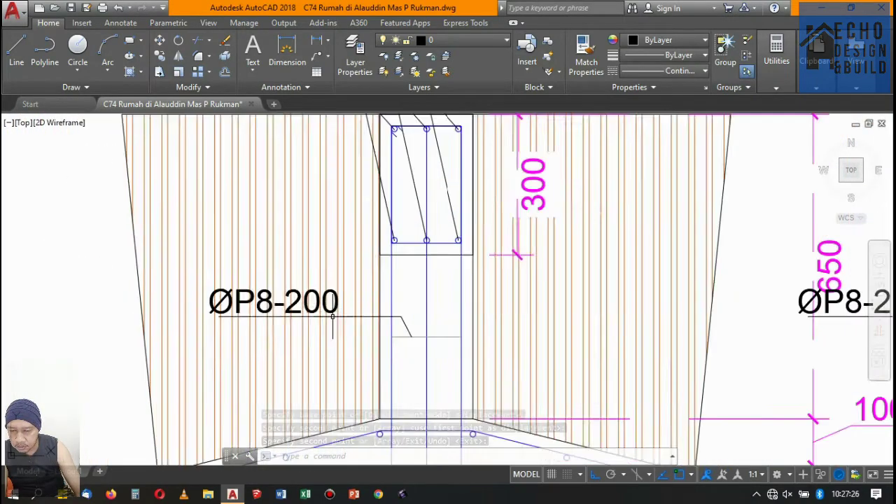
pyautogui.scroll(3, 452, 311)
pyautogui.scroll(2, 469, 318)
# Select the ØP8-200 label with its leader and begin copying it from the leader end.
pyautogui.click(482, 323)
pyautogui.click(457, 241)
pyautogui.scroll(-6, 458, 254)
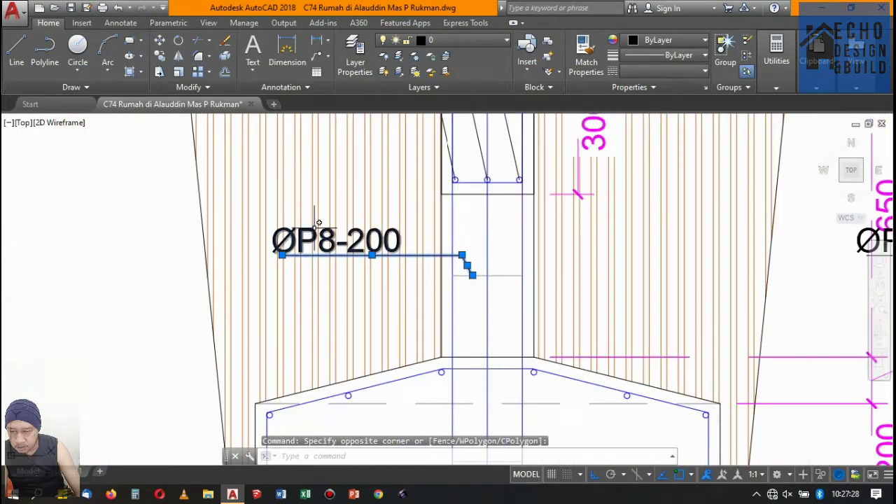
pyautogui.scroll(3, 315, 228)
pyautogui.scroll(-3, 293, 232)
pyautogui.scroll(-3, 301, 259)
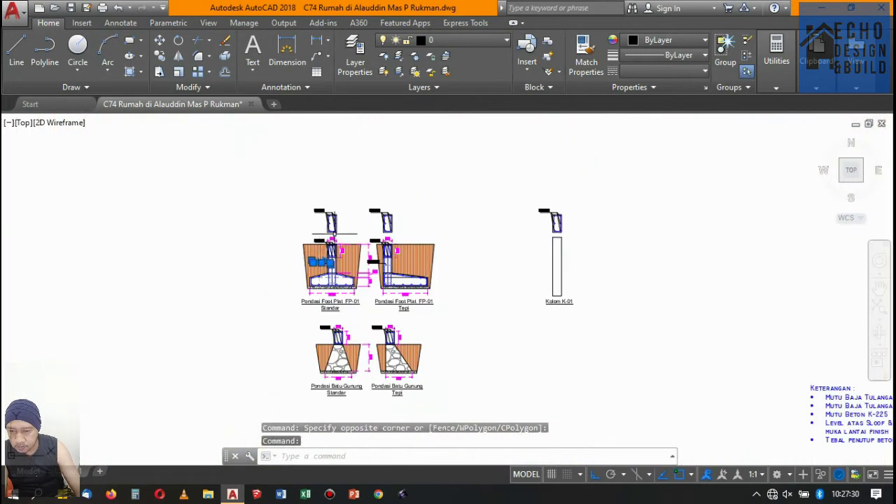
pyautogui.scroll(3, 308, 211)
pyautogui.scroll(3, 328, 182)
pyautogui.scroll(-3, 328, 181)
pyautogui.scroll(-2, 336, 184)
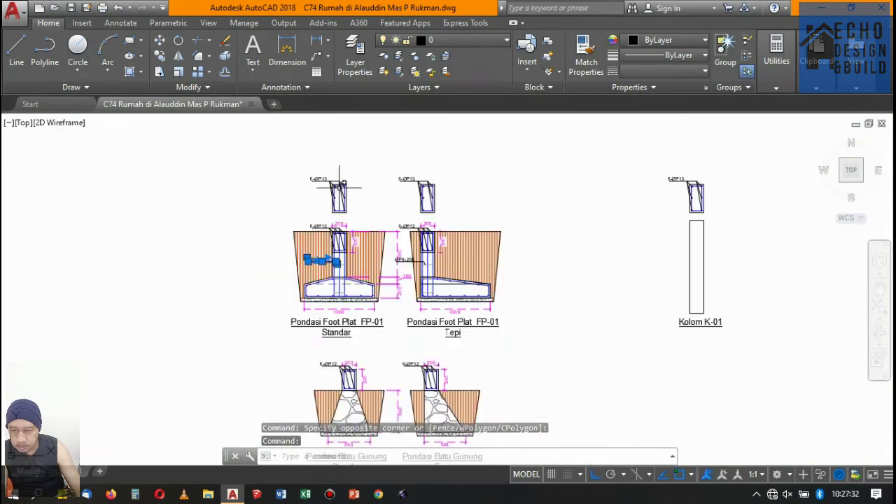
pyautogui.scroll(2, 350, 242)
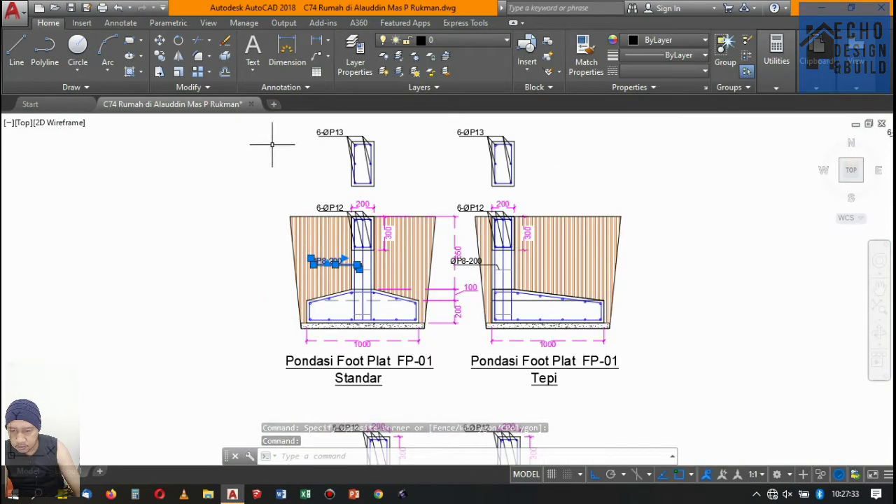
pyautogui.click(160, 57)
pyautogui.scroll(3, 294, 219)
pyautogui.scroll(3, 293, 218)
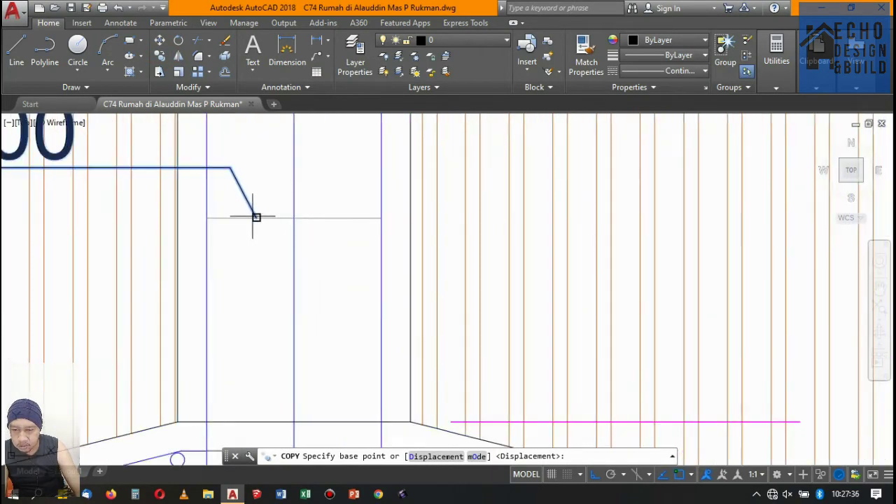
pyautogui.click(256, 217)
pyautogui.scroll(-5, 332, 242)
pyautogui.scroll(-4, 336, 228)
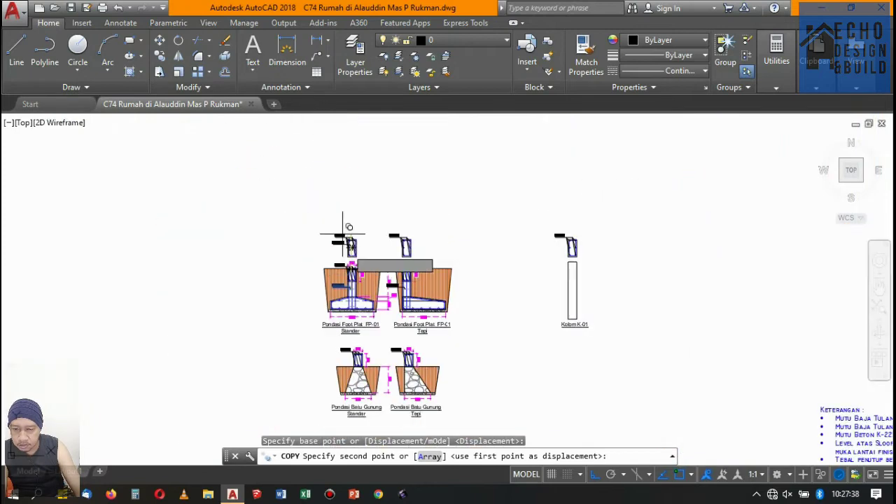
pyautogui.scroll(4, 350, 229)
pyautogui.scroll(5, 296, 250)
pyautogui.scroll(1, 295, 257)
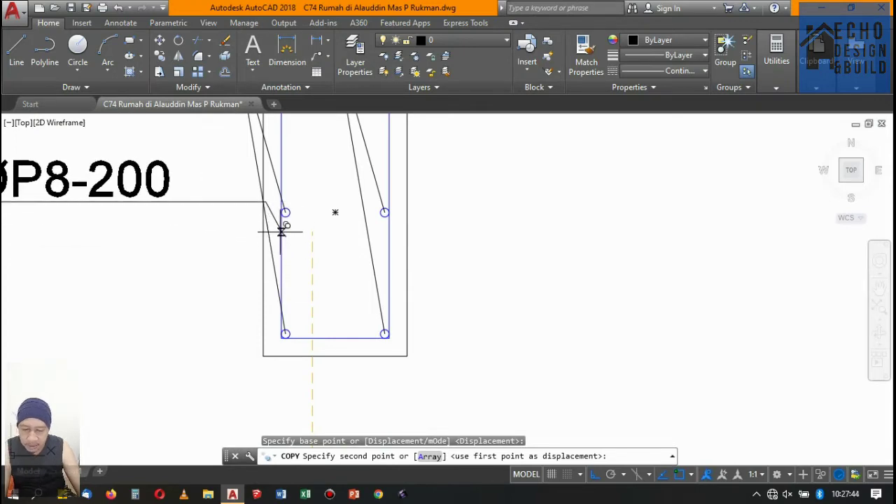
# Place three ØP8-200 label copies on the column sections' stirrups, including Kolom K-01.
pyautogui.scroll(-5, 282, 230)
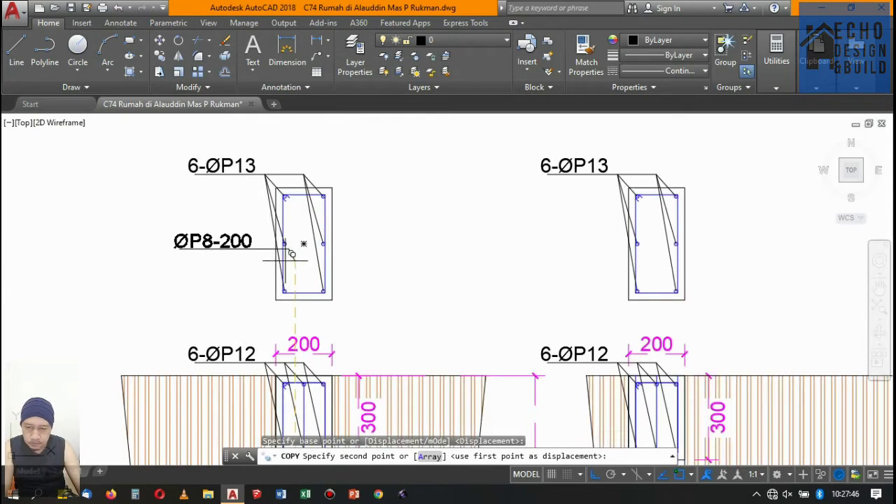
pyautogui.scroll(2, 301, 250)
pyautogui.scroll(4, 301, 250)
pyautogui.scroll(1, 287, 194)
pyautogui.click(286, 194)
pyautogui.scroll(-3, 287, 194)
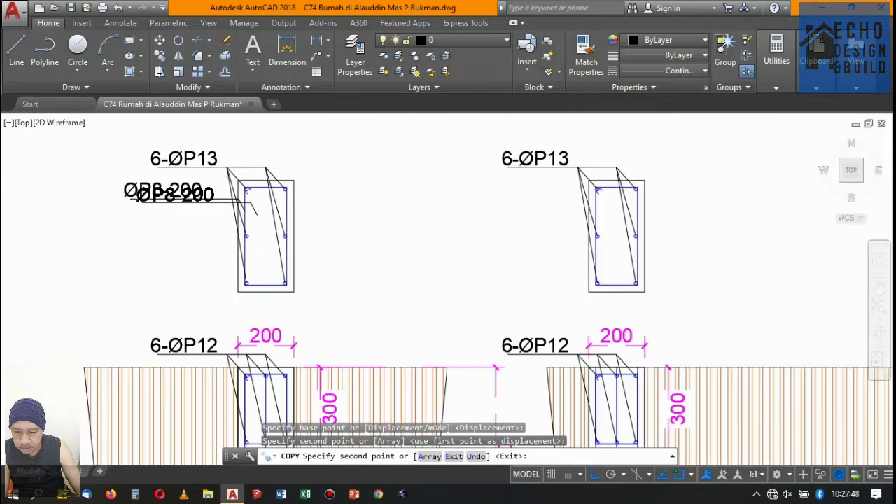
pyautogui.scroll(-2, 350, 210)
pyautogui.scroll(3, 420, 213)
pyautogui.scroll(2, 420, 214)
pyautogui.click(421, 213)
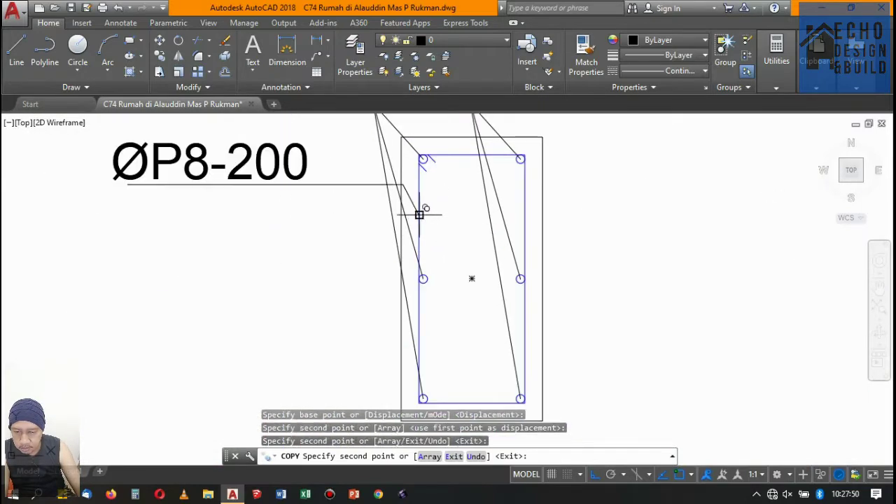
pyautogui.scroll(-6, 423, 208)
pyautogui.scroll(-5, 392, 194)
pyautogui.scroll(5, 495, 201)
pyautogui.scroll(5, 494, 200)
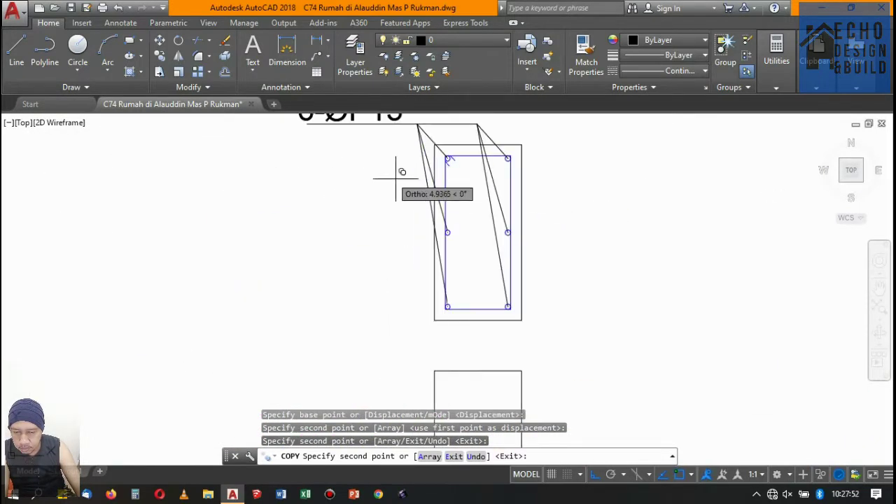
pyautogui.scroll(4, 395, 170)
pyautogui.click(463, 189)
pyautogui.scroll(-5, 462, 189)
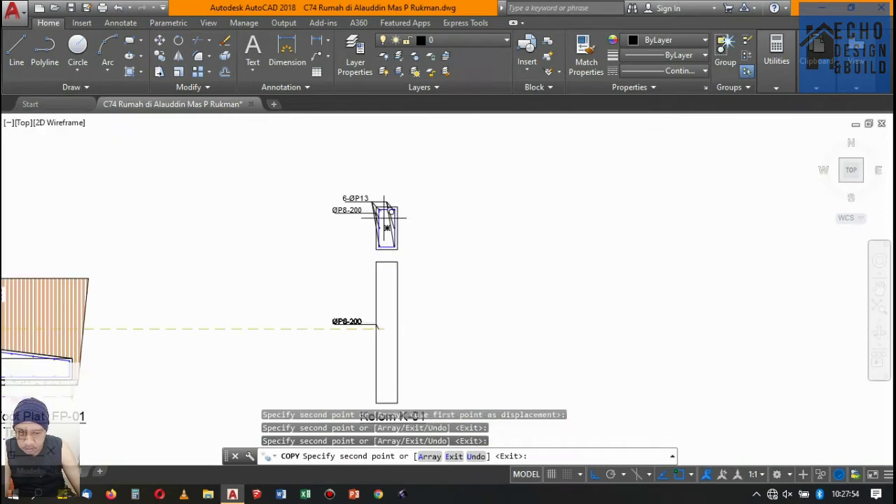
pyautogui.press('Return')
pyautogui.scroll(2, 413, 194)
pyautogui.scroll(2, 391, 188)
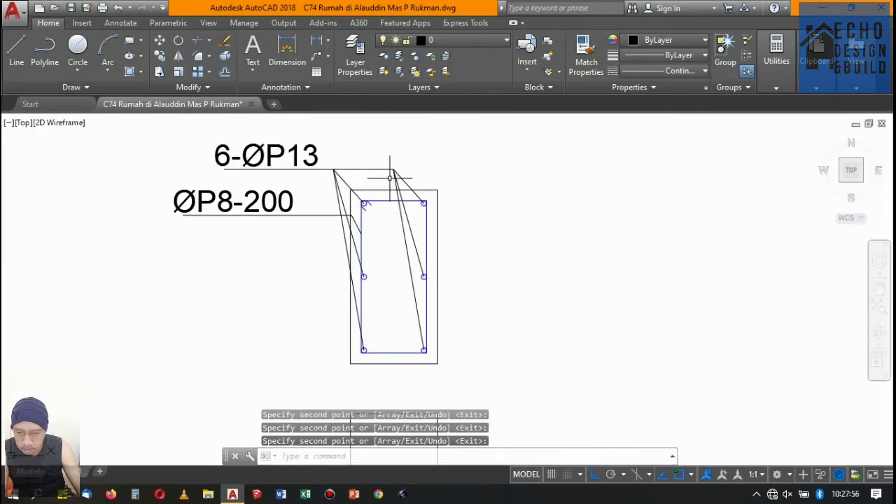
pyautogui.scroll(-1, 390, 177)
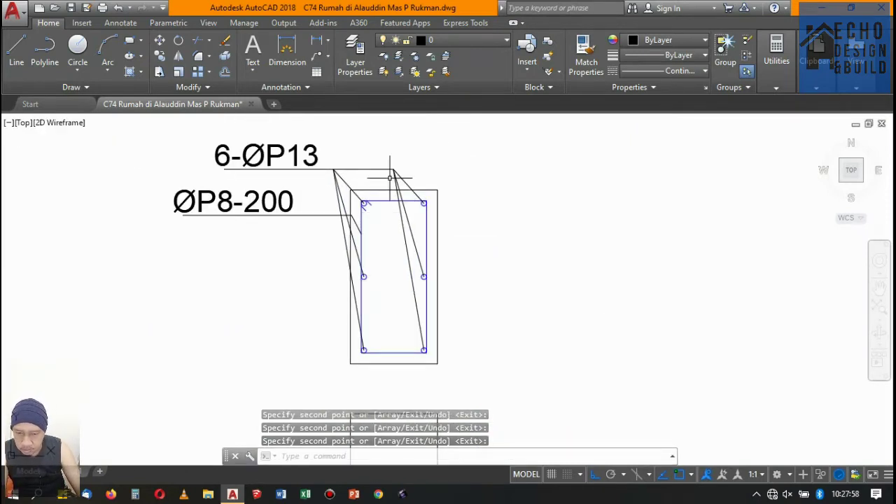
pyautogui.scroll(-3, 356, 152)
pyautogui.scroll(2, 384, 210)
pyautogui.scroll(-2, 384, 209)
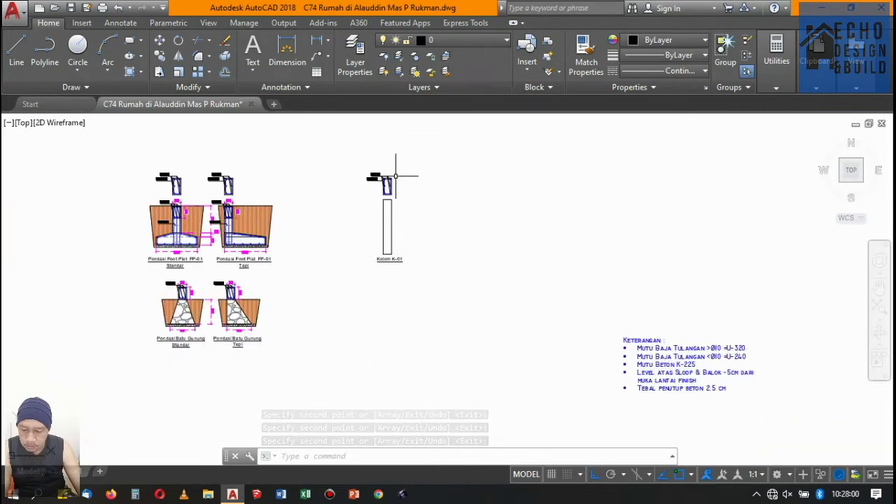
pyautogui.scroll(4, 394, 170)
pyautogui.scroll(-1, 385, 199)
pyautogui.scroll(-1, 392, 224)
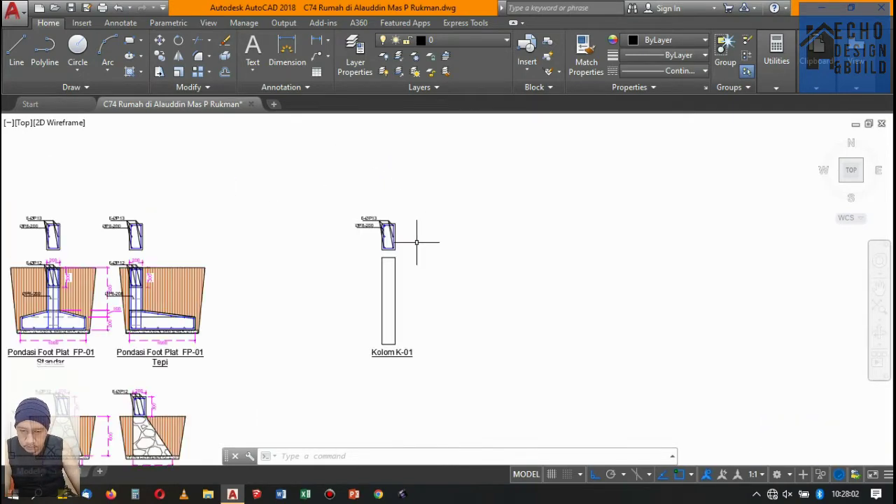
# Offset the Kolom K-01 elevation outline inward to create an inner rectangle.
pyautogui.write('o')
pyautogui.press('Return')
pyautogui.scroll(5, 320, 214)
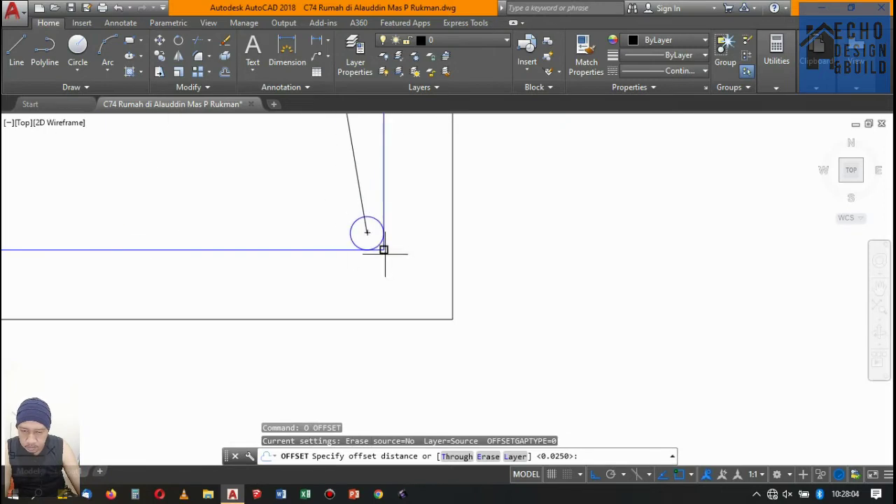
pyautogui.click(383, 249)
pyautogui.click(456, 250)
pyautogui.scroll(-4, 471, 196)
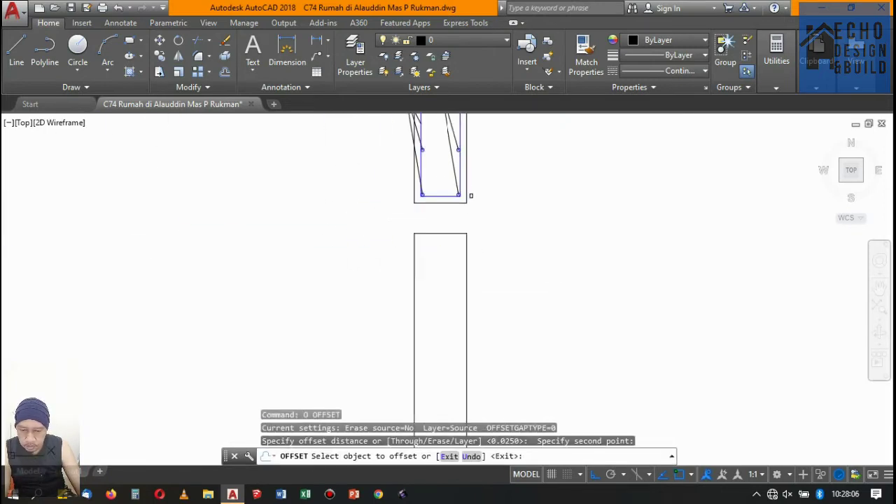
pyautogui.click(466, 250)
pyautogui.click(451, 258)
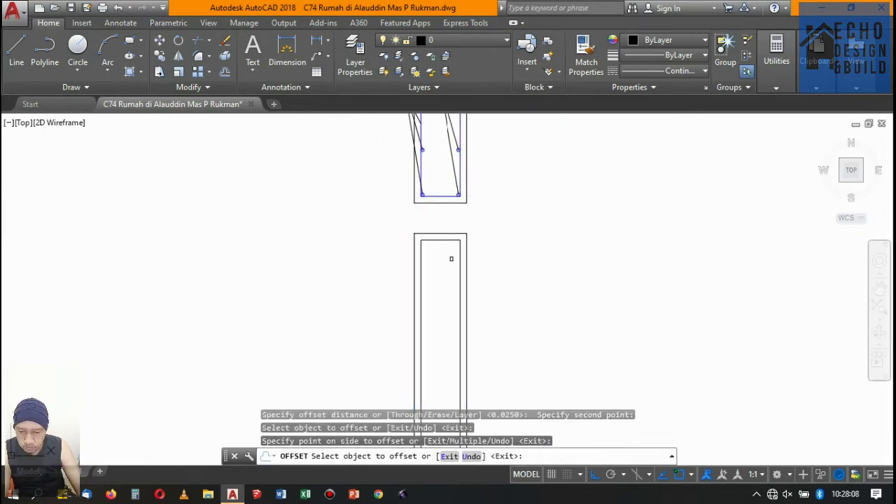
pyautogui.press('Return')
# Select the inner rectangle, erase it by mistake, then undo to restore it.
pyautogui.click(446, 240)
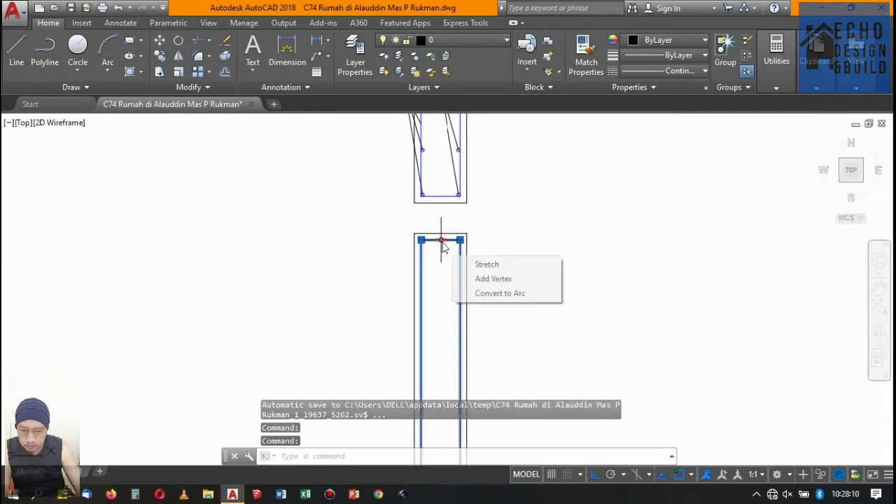
pyautogui.click(440, 241)
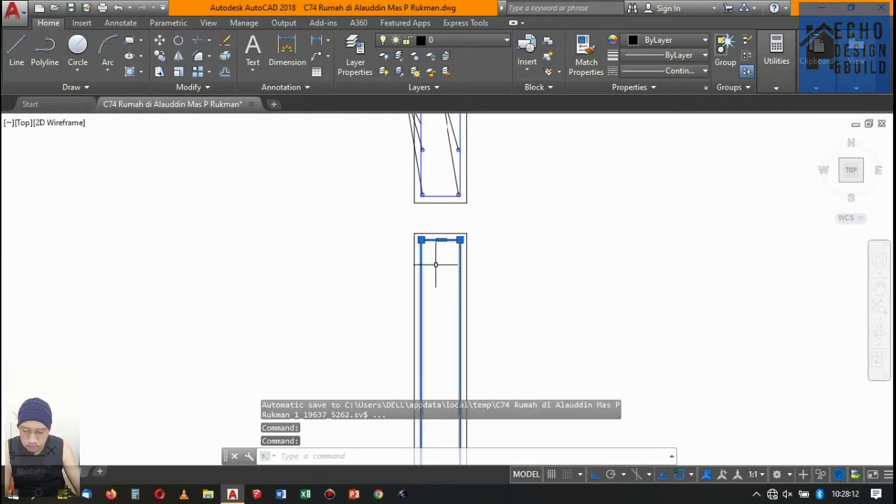
pyautogui.press('Escape')
pyautogui.scroll(5, 438, 263)
pyautogui.click(436, 244)
pyautogui.click(416, 157)
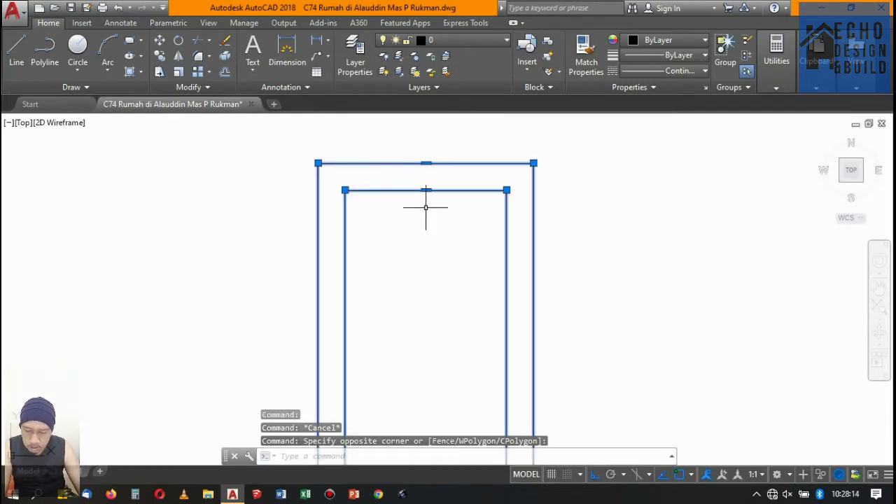
pyautogui.keyDown('shift'); pyautogui.click(448, 202); pyautogui.keyUp('shift')
pyautogui.keyDown('shift'); pyautogui.click(438, 186); pyautogui.keyUp('shift')
pyautogui.press('Delete')
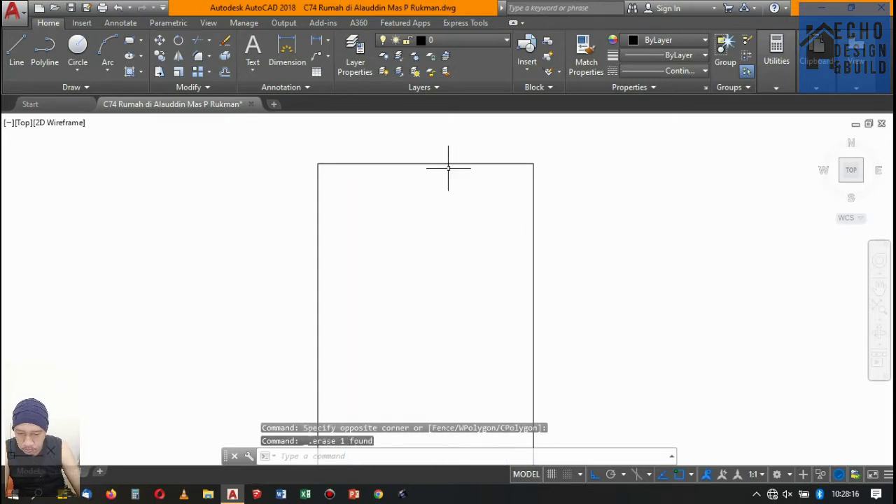
pyautogui.scroll(-5, 453, 175)
pyautogui.hotkey('ctrl', 'z')
pyautogui.hotkey('ctrl', 'z')
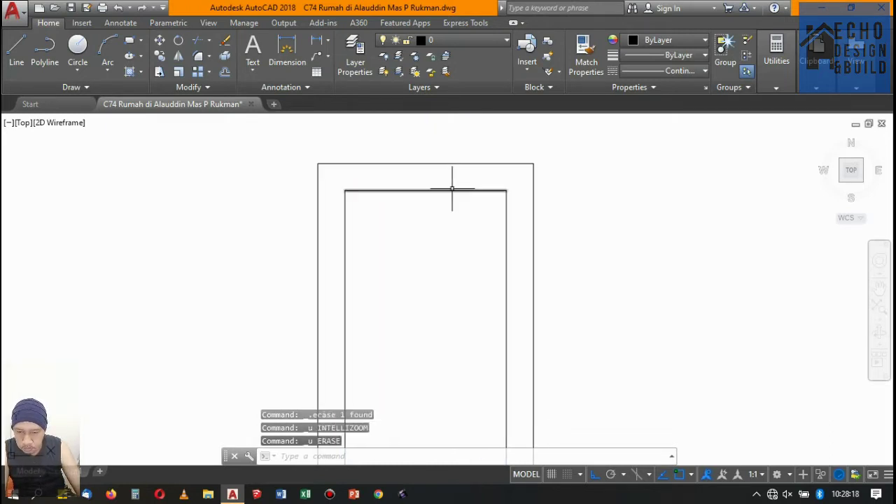
# Explode the inner rectangle and erase its top and bottom lines, leaving two vertical bars.
pyautogui.click(443, 196)
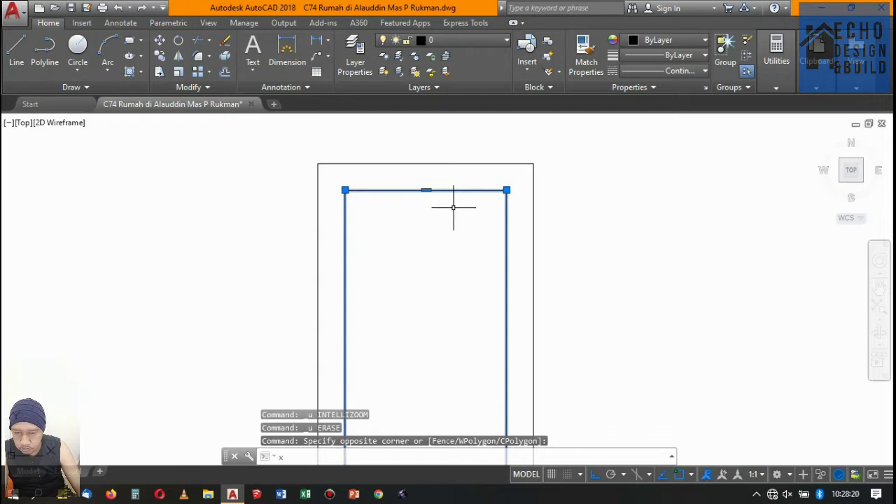
pyautogui.write('x')
pyautogui.press('Return')
pyautogui.click(448, 189)
pyautogui.click(460, 160)
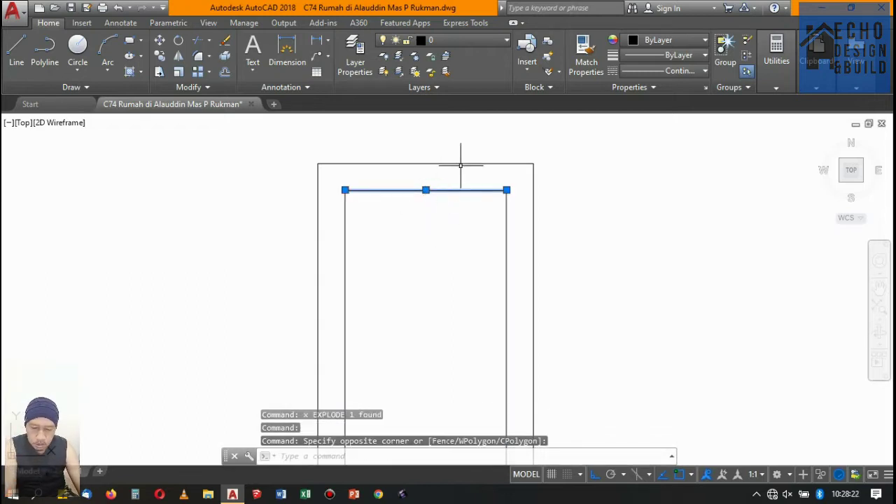
pyautogui.scroll(-3, 463, 210)
pyautogui.scroll(4, 464, 297)
pyautogui.scroll(-2, 483, 350)
pyautogui.scroll(5, 497, 330)
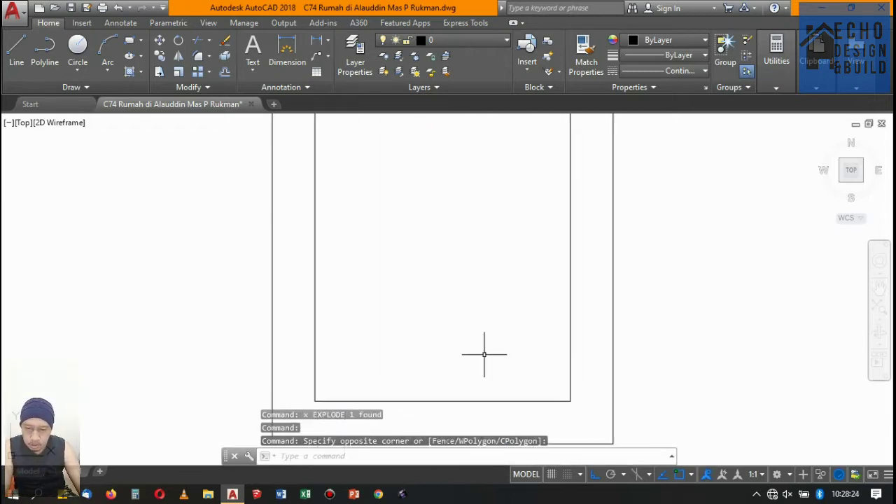
pyautogui.click(464, 403)
pyautogui.press('Delete')
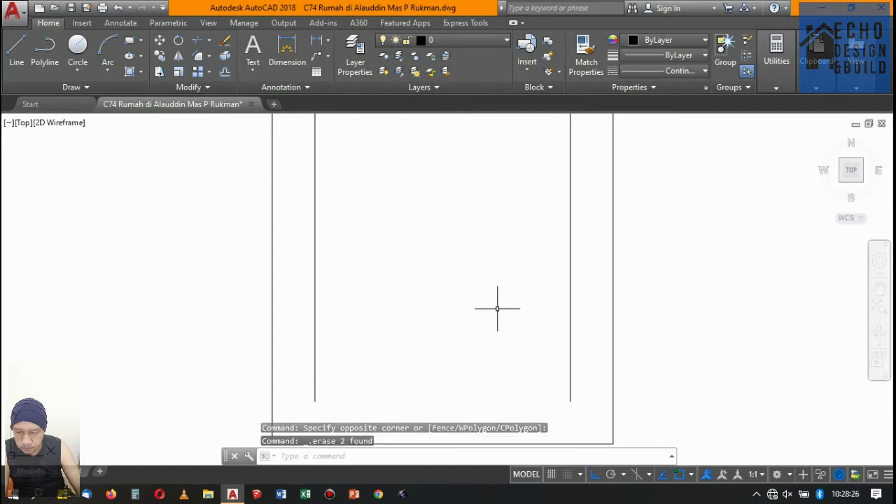
pyautogui.scroll(-5, 522, 325)
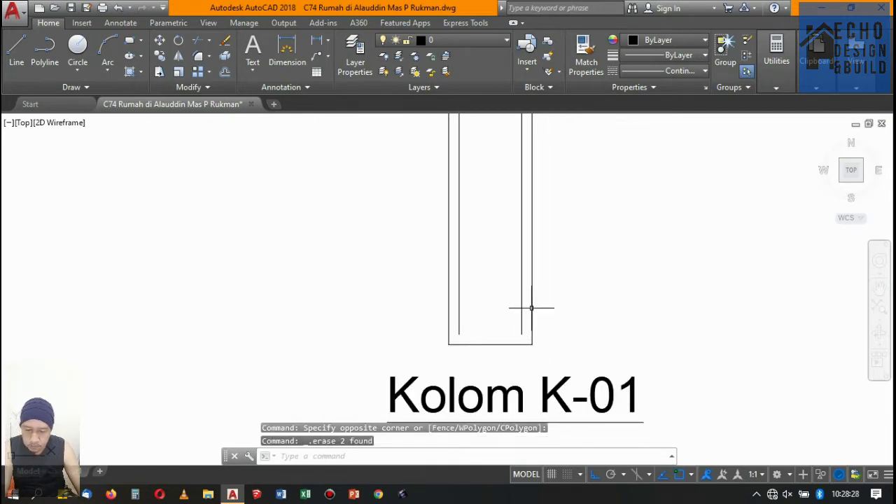
# Explode the outer column outline into separate lines.
pyautogui.click(532, 308)
pyautogui.write('x')
pyautogui.press('Return')
pyautogui.scroll(-4, 533, 338)
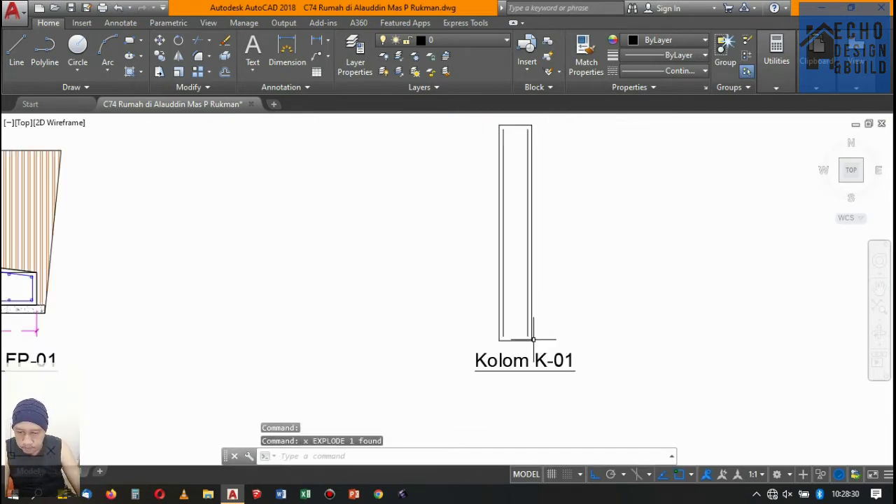
# Extend the column lines to their boundary using two crossing selections.
pyautogui.press('Return')
pyautogui.press('Return')
pyautogui.scroll(3, 502, 322)
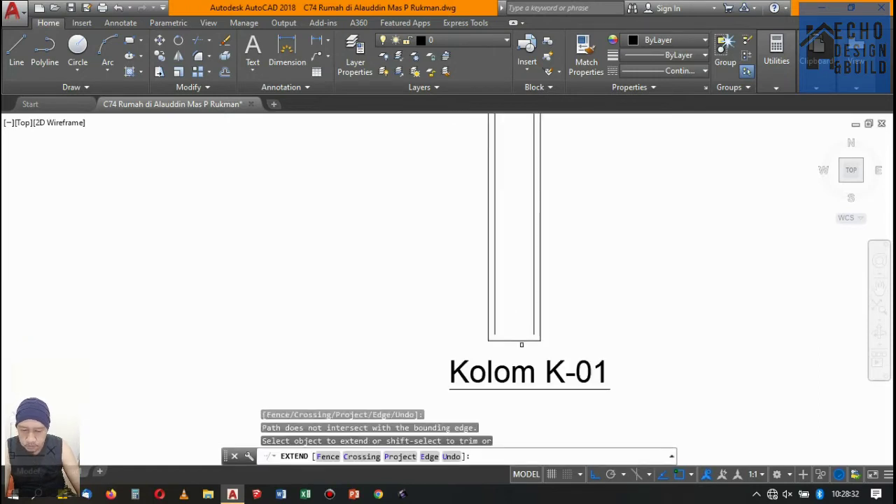
pyautogui.scroll(3, 502, 322)
pyautogui.click(549, 331)
pyautogui.click(387, 281)
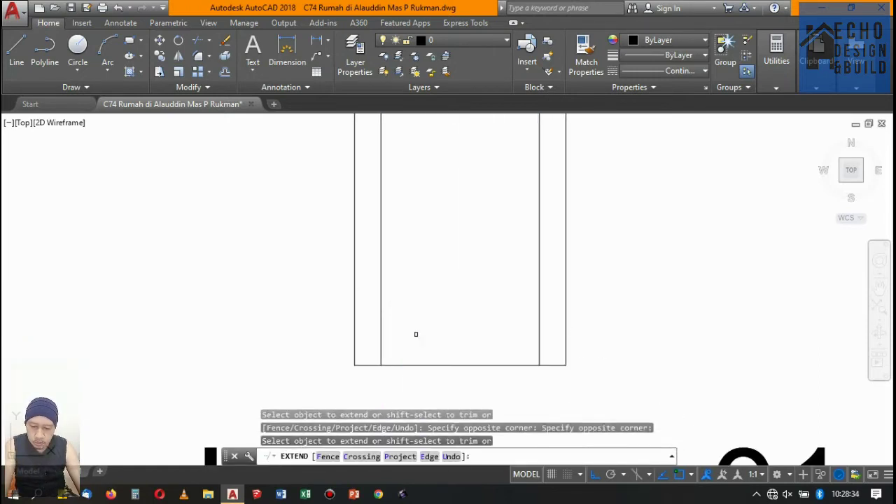
pyautogui.scroll(-2, 490, 364)
pyautogui.scroll(-2, 496, 376)
pyautogui.scroll(-2, 496, 376)
pyautogui.scroll(3, 493, 315)
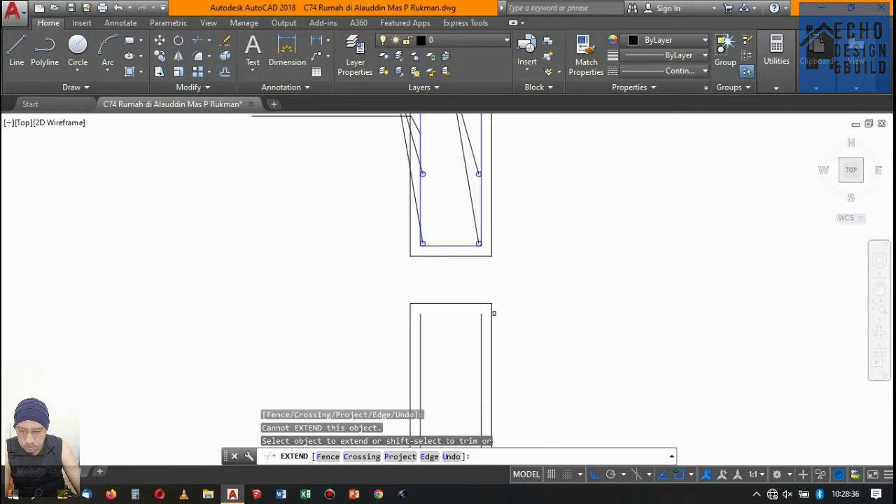
pyautogui.scroll(3, 472, 326)
pyautogui.click(480, 340)
pyautogui.click(232, 320)
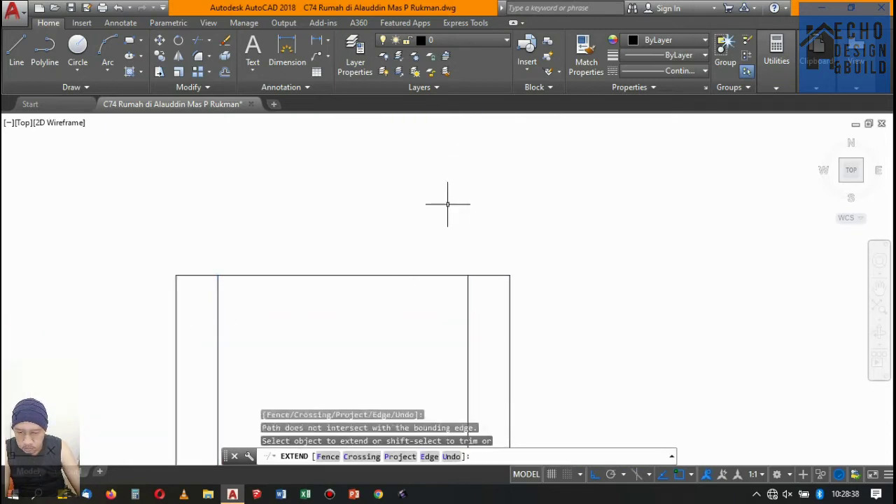
pyautogui.press('Return')
# Offset the column's top line 0.2 downward.
pyautogui.press('Return')
pyautogui.write('0')
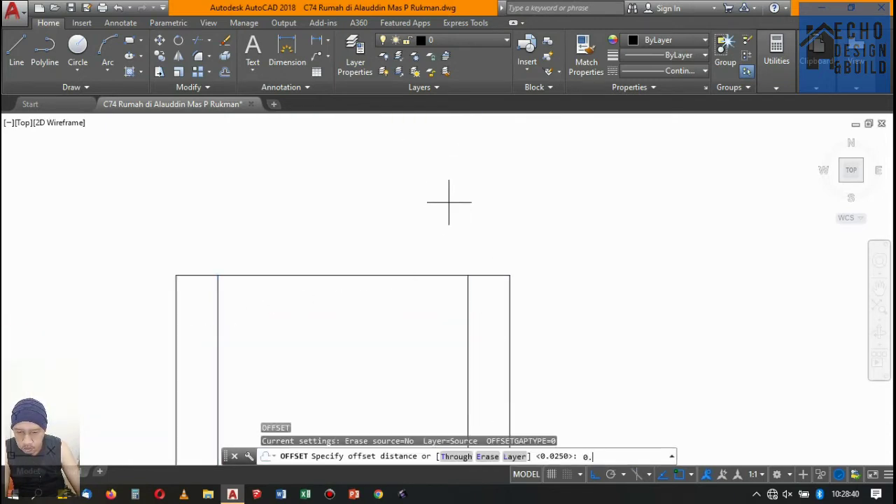
pyautogui.write('2')
pyautogui.press('Return')
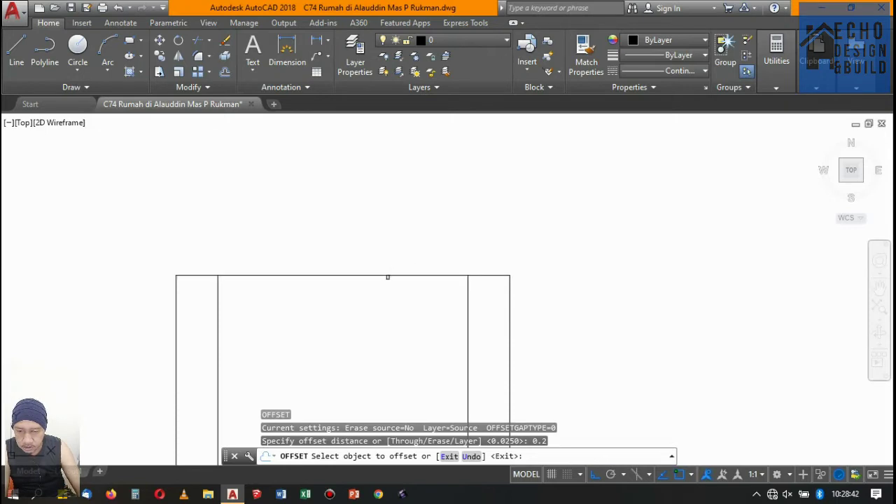
pyautogui.click(388, 277)
pyautogui.click(390, 275)
pyautogui.click(421, 261)
pyautogui.scroll(-4, 434, 270)
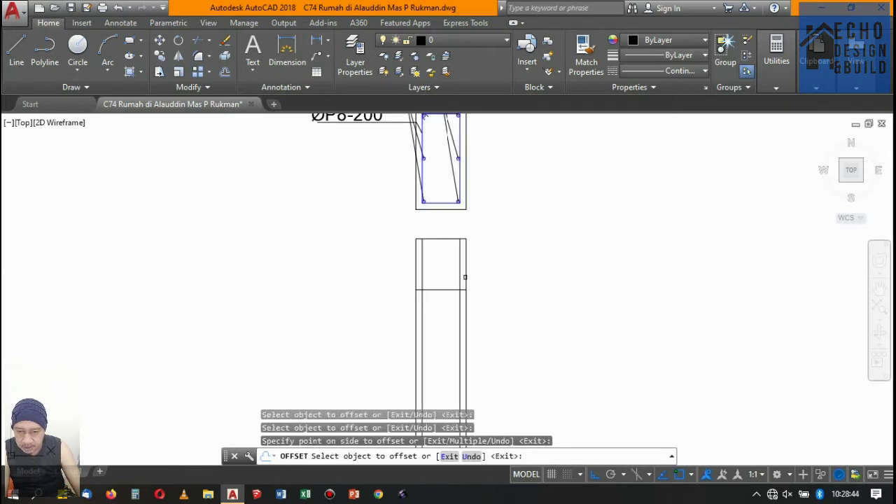
pyautogui.scroll(3, 468, 301)
pyautogui.press('Escape')
# Trim the leftover line ends inside the column with a crossing window.
pyautogui.press('Return')
pyautogui.press('Return')
pyautogui.scroll(3, 466, 298)
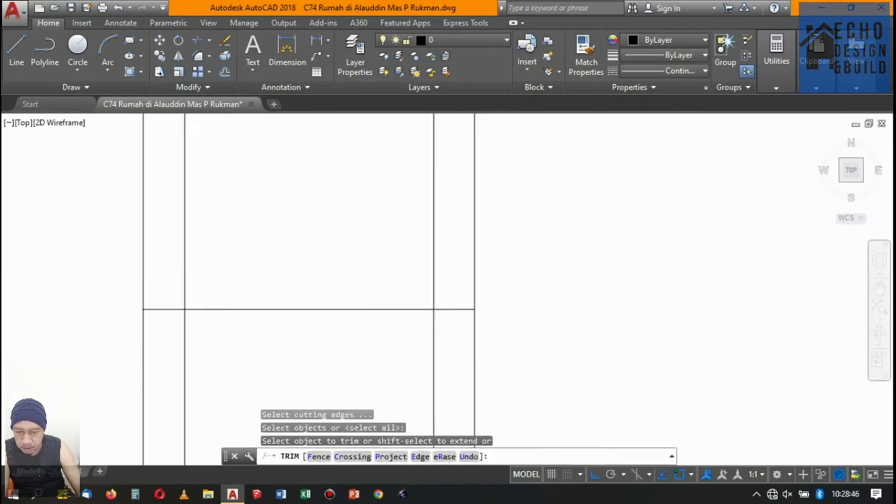
pyautogui.click(458, 286)
pyautogui.scroll(-3, 532, 293)
pyautogui.scroll(3, 452, 297)
pyautogui.moveTo(451, 298); pyautogui.dragTo(466, 258)
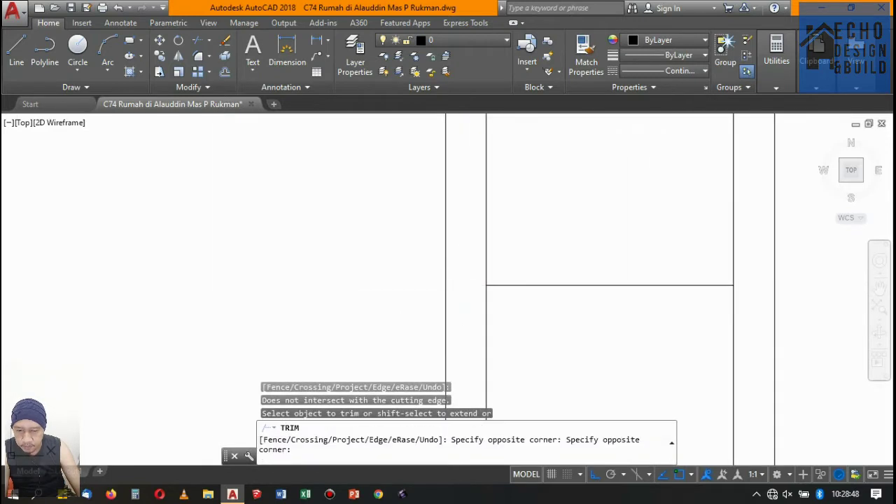
pyautogui.scroll(-3, 466, 257)
pyautogui.press('Escape')
# Offset the stirrup line 0.2 repeatedly to add four stirrup lines down the column.
pyautogui.write('o')
pyautogui.press('Return')
pyautogui.write('0')
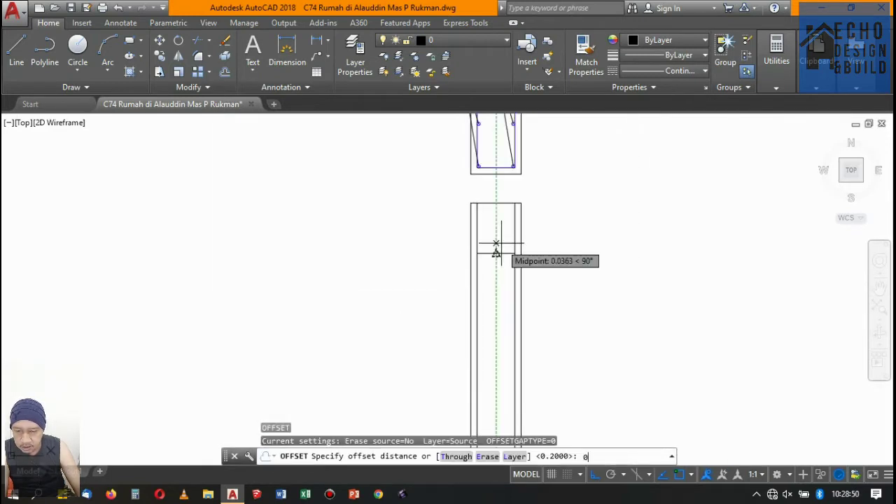
pyautogui.press('Return')
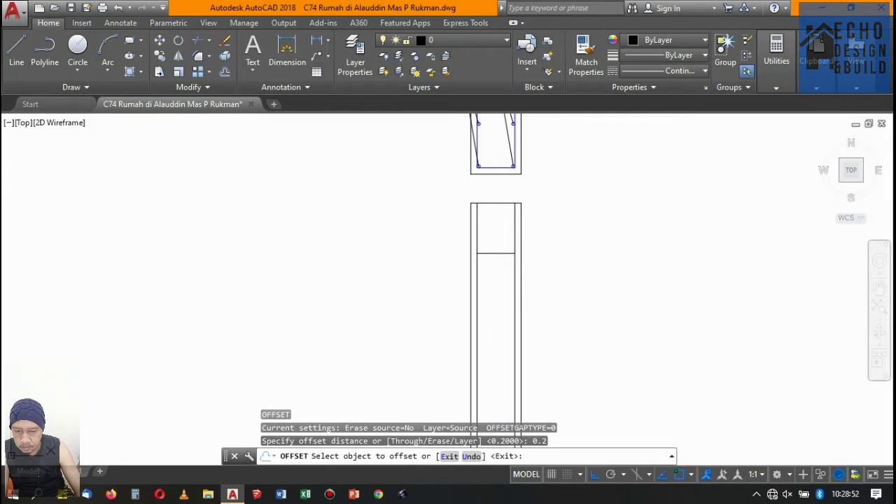
pyautogui.click(496, 253)
pyautogui.click(498, 278)
pyautogui.scroll(-3, 498, 278)
pyautogui.scroll(3, 516, 260)
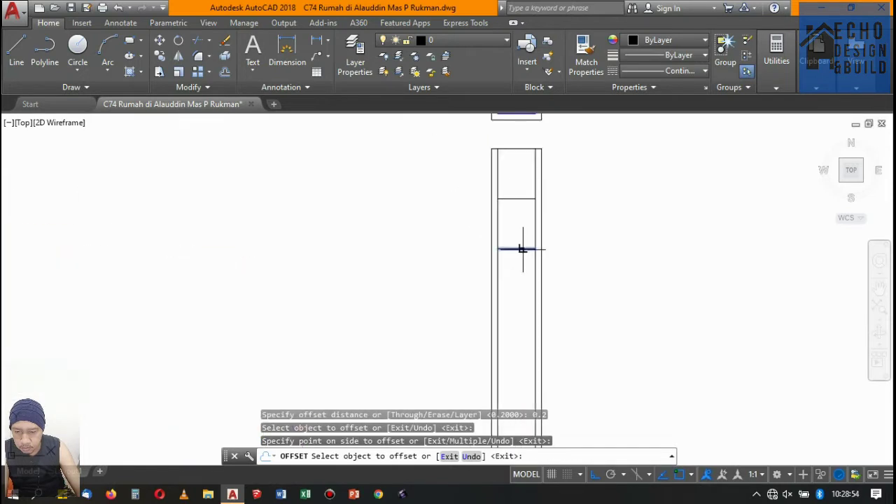
pyautogui.click(522, 249)
pyautogui.click(513, 288)
pyautogui.click(514, 299)
pyautogui.click(525, 340)
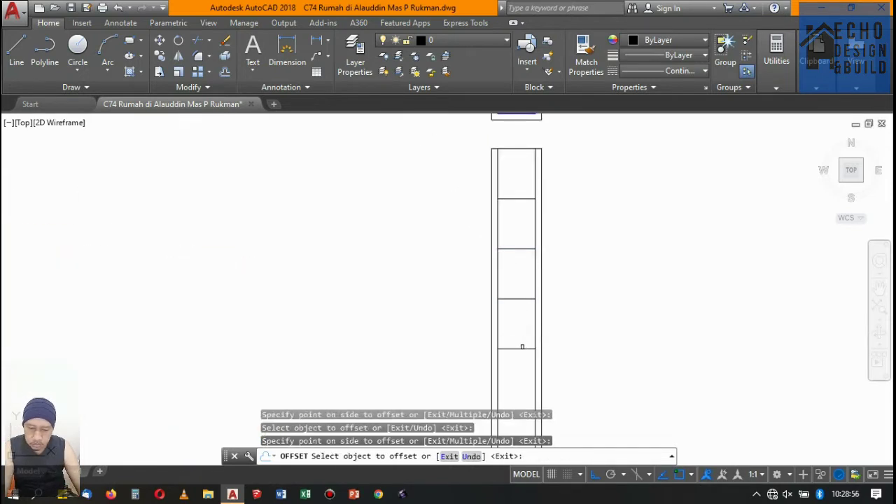
pyautogui.click(522, 347)
pyautogui.click(519, 378)
# Add a final stirrup line near the column bottom and end the offset.
pyautogui.scroll(-4, 518, 275)
pyautogui.scroll(4, 490, 224)
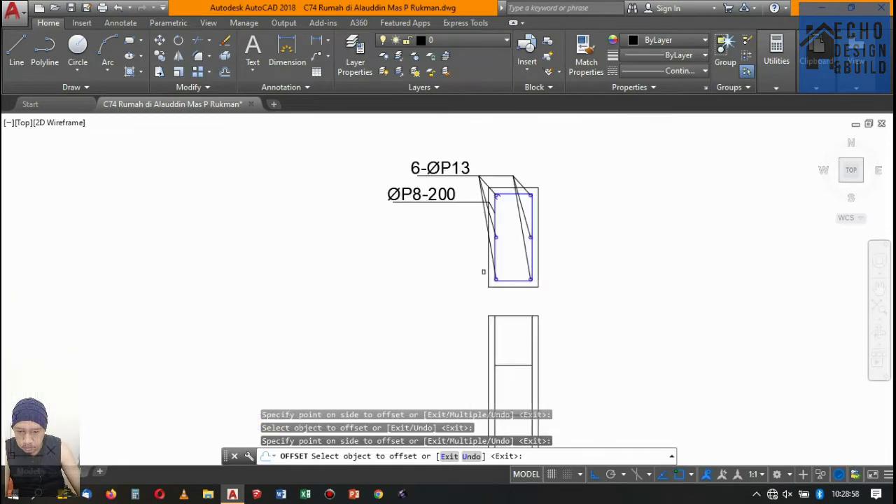
pyautogui.scroll(-3, 490, 224)
pyautogui.scroll(3, 490, 224)
pyautogui.scroll(-2, 490, 224)
pyautogui.scroll(2, 420, 177)
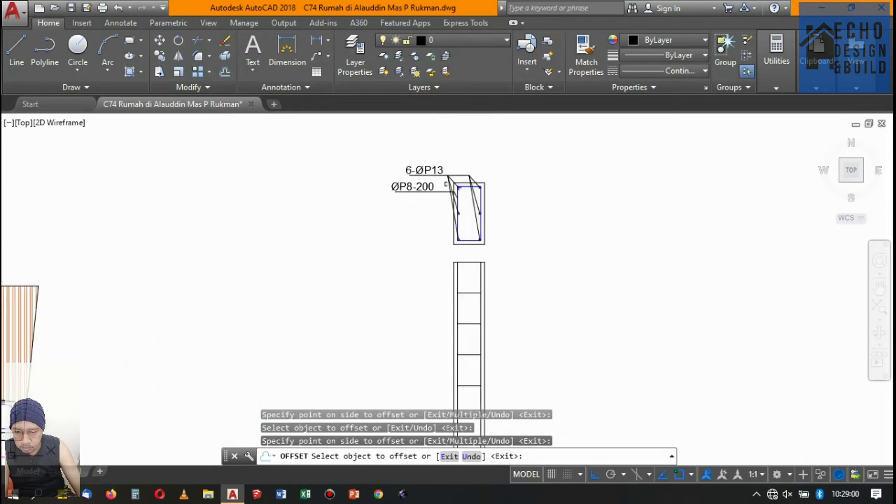
pyautogui.scroll(2, 420, 177)
pyautogui.scroll(-3, 532, 280)
pyautogui.scroll(3, 508, 296)
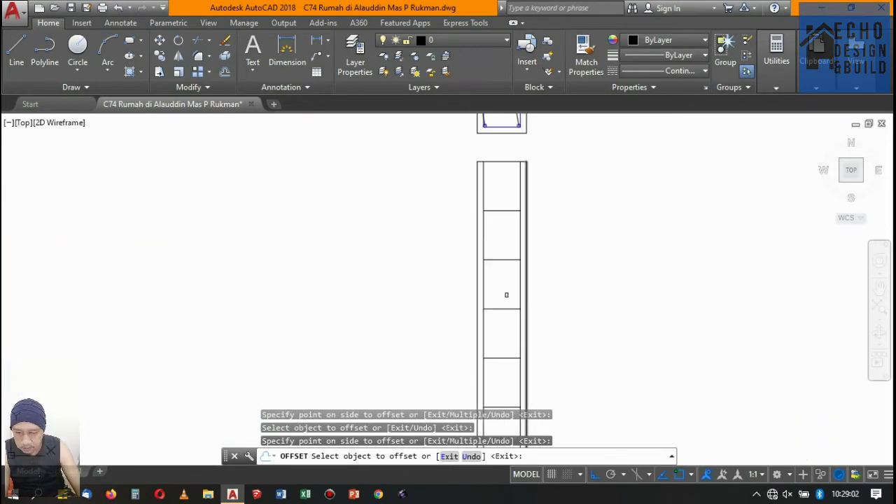
pyautogui.scroll(-3, 508, 296)
pyautogui.scroll(3, 518, 299)
pyautogui.click(511, 306)
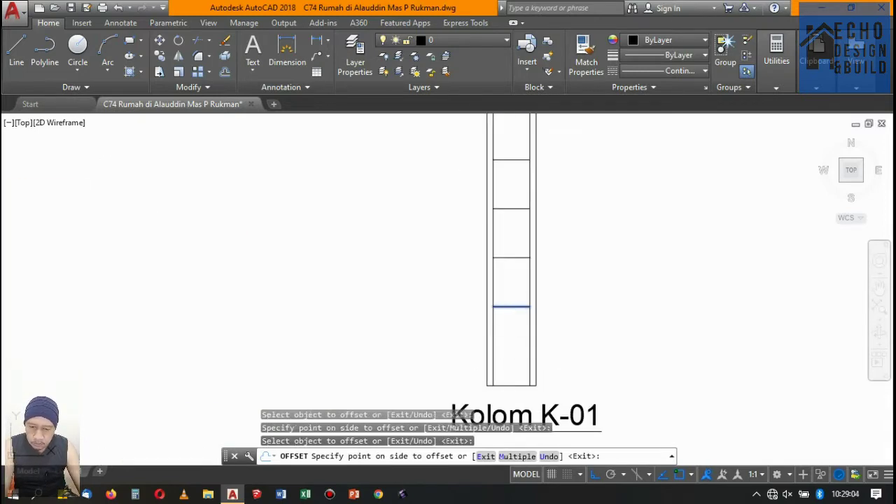
pyautogui.click(518, 308)
pyautogui.scroll(-3, 511, 308)
pyautogui.scroll(2, 448, 337)
pyautogui.press('Return')
pyautogui.scroll(2, 440, 358)
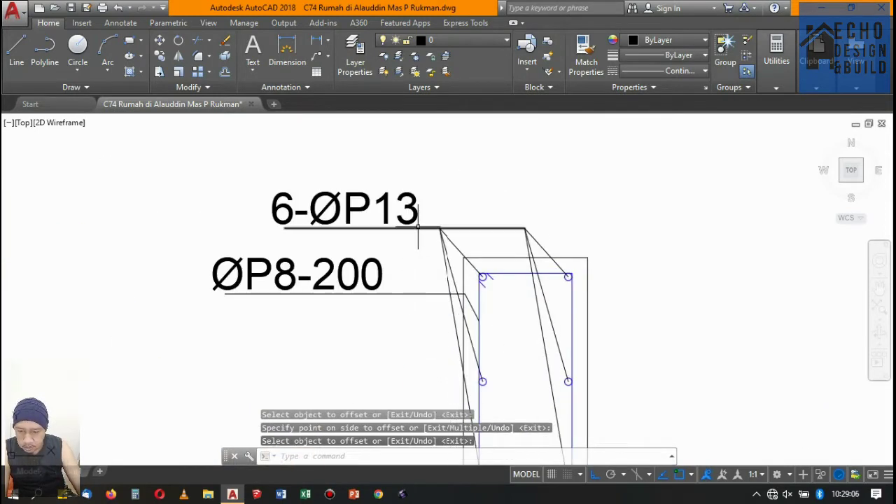
pyautogui.scroll(1, 420, 226)
pyautogui.scroll(1, 434, 223)
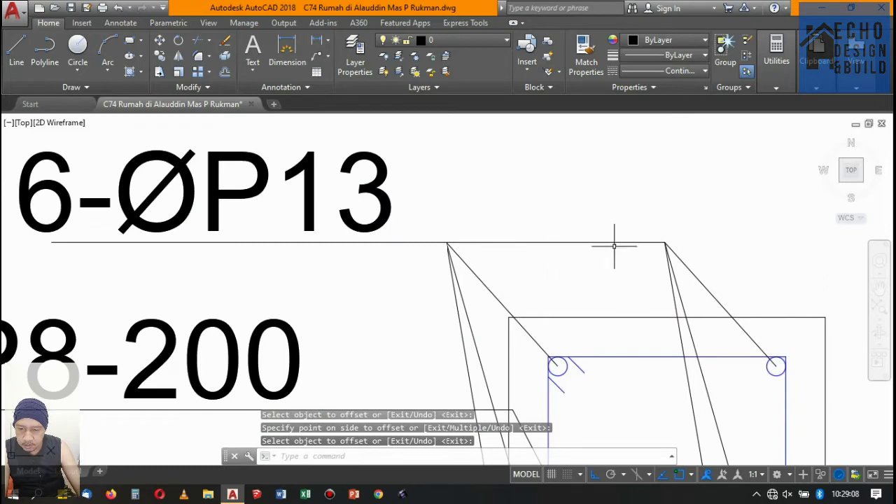
# Select the 6-ØP13 label with its leaders, underline and text.
pyautogui.press('Return')
pyautogui.click(676, 256)
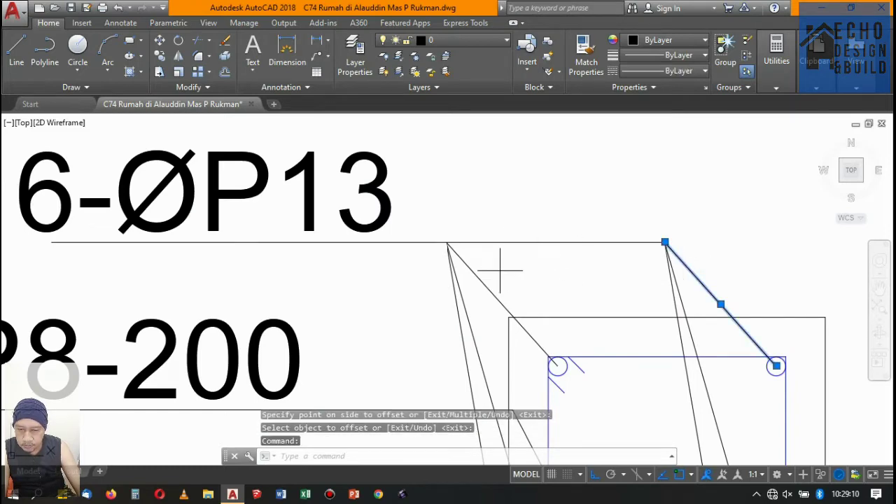
pyautogui.moveTo(500, 270); pyautogui.dragTo(463, 233)
pyautogui.moveTo(354, 275); pyautogui.dragTo(341, 190)
pyautogui.scroll(-5, 379, 188)
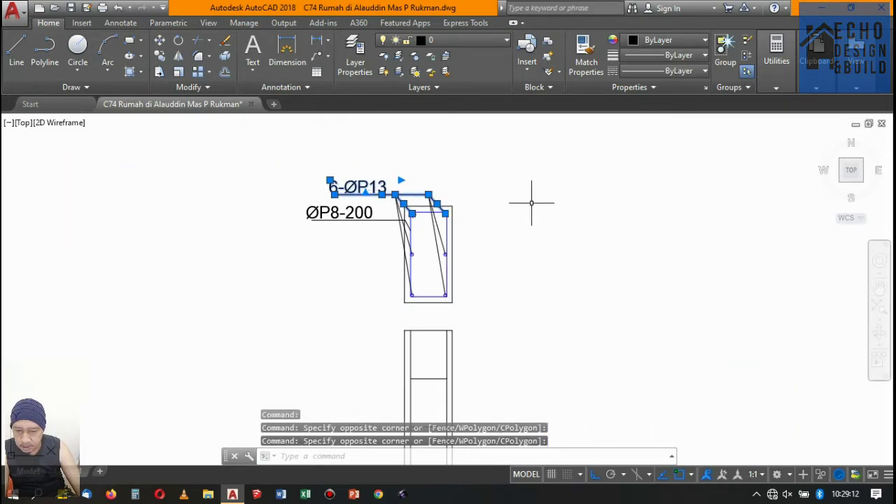
pyautogui.write('co')
# Copy the 6-ØP13 label from the section onto the column elevation.
pyautogui.press('Return')
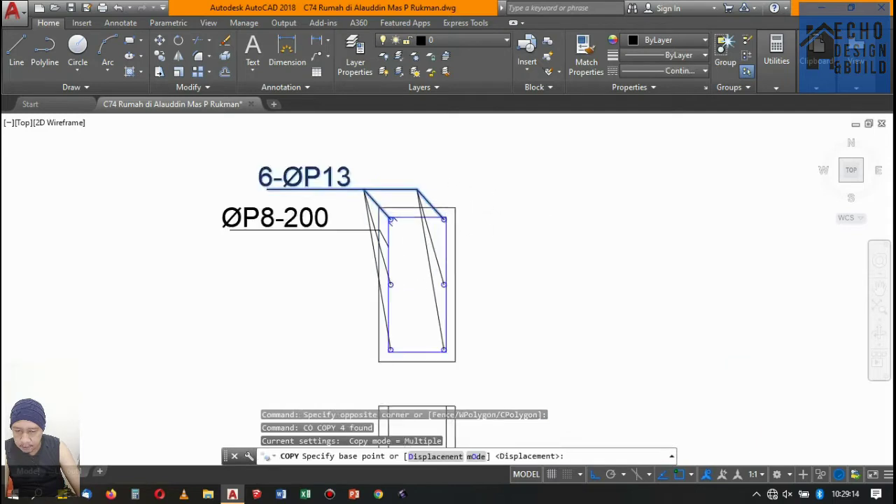
pyautogui.scroll(6, 444, 210)
pyautogui.click(444, 248)
pyautogui.scroll(-3, 445, 248)
pyautogui.scroll(-3, 481, 234)
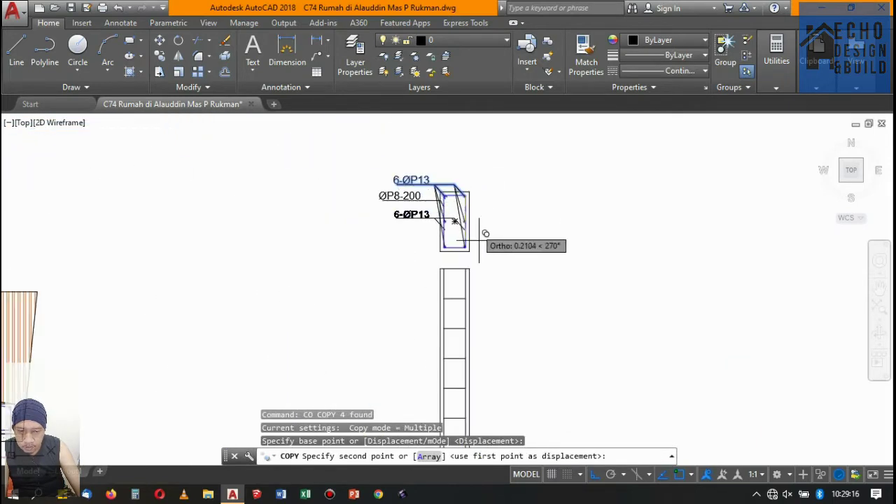
pyautogui.scroll(3, 477, 297)
pyautogui.scroll(2, 451, 334)
pyautogui.click(452, 334)
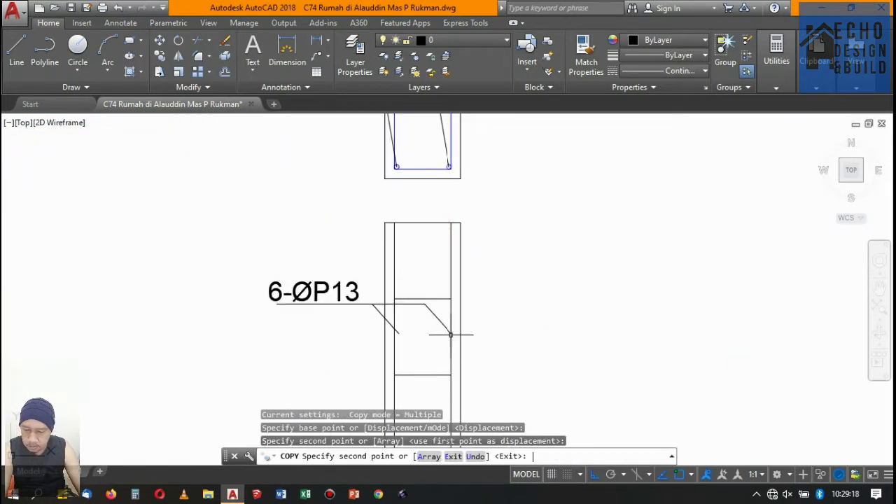
pyautogui.press('Return')
pyautogui.scroll(4, 405, 320)
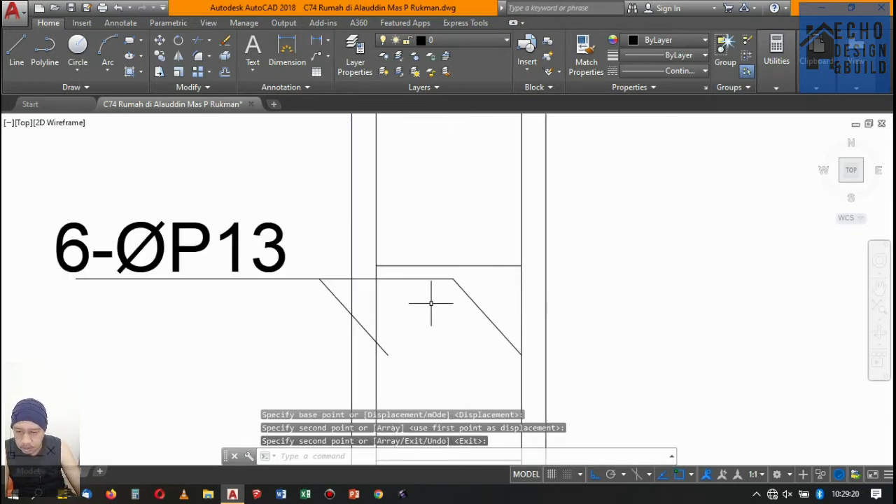
pyautogui.write('tr')
# Trim the copied label's leader lines at the column edge.
pyautogui.press('Return')
pyautogui.press('Return')
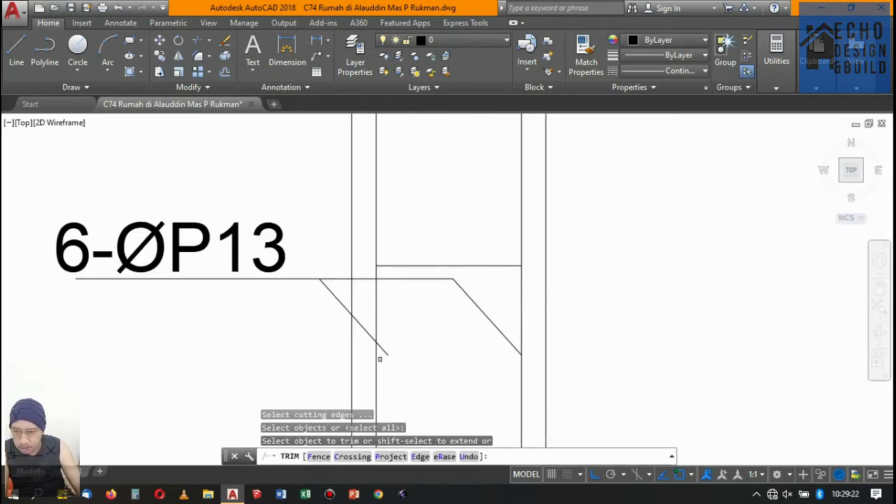
pyautogui.press('Return')
pyautogui.scroll(-3, 473, 252)
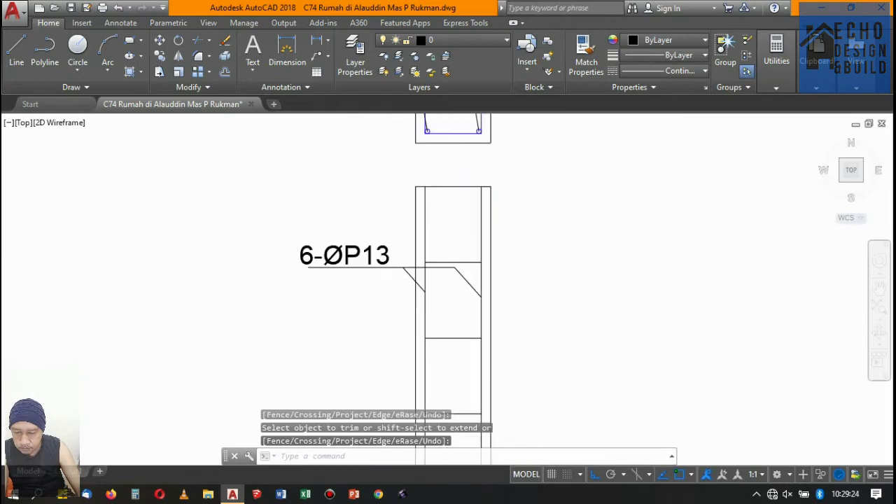
pyautogui.scroll(-5, 474, 242)
pyautogui.scroll(6, 467, 210)
pyautogui.scroll(-2, 467, 210)
pyautogui.scroll(-3, 490, 203)
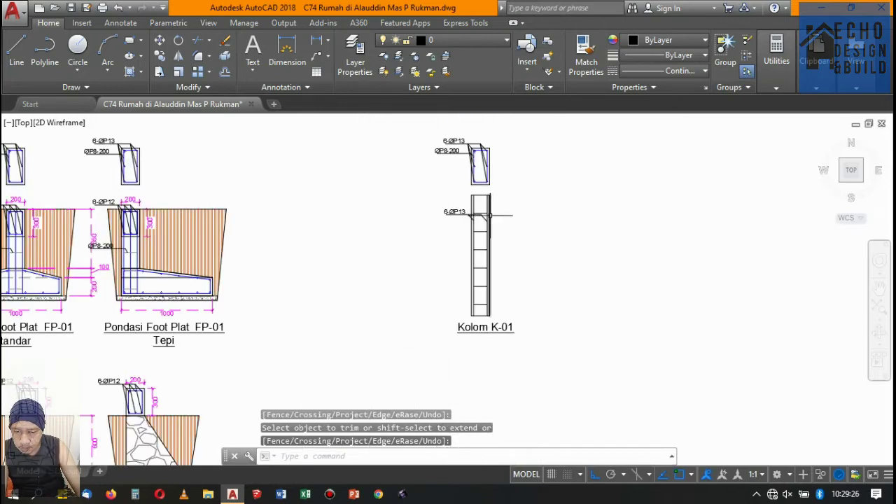
pyautogui.scroll(5, 470, 200)
# Select the remaining stirrup rows and open the Object Color choices for them.
pyautogui.click(458, 181)
pyautogui.click(469, 203)
pyautogui.scroll(-3, 472, 203)
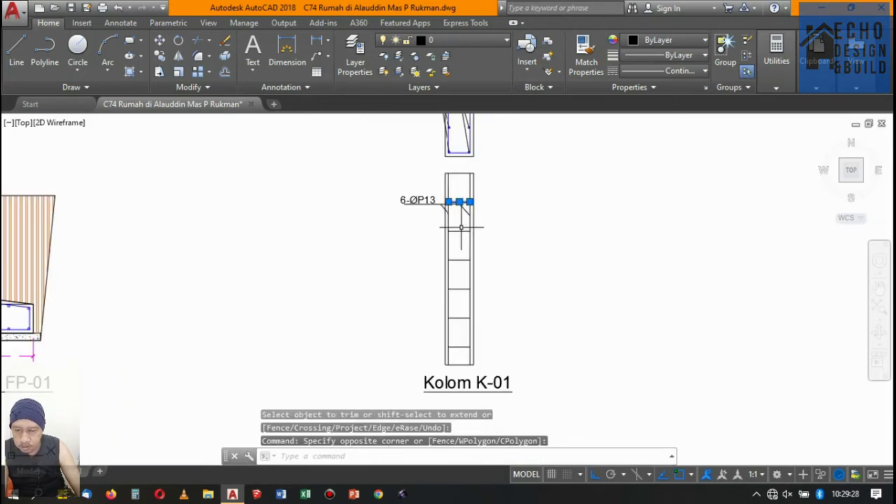
pyautogui.click(461, 226)
pyautogui.click(460, 245)
pyautogui.scroll(3, 462, 252)
pyautogui.click(464, 266)
pyautogui.click(456, 201)
pyautogui.scroll(-3, 456, 210)
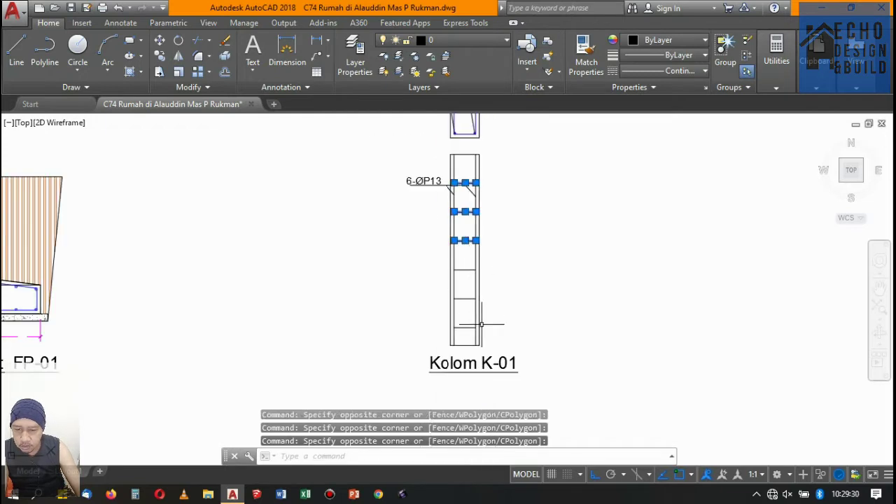
pyautogui.scroll(2, 473, 329)
pyautogui.click(448, 220)
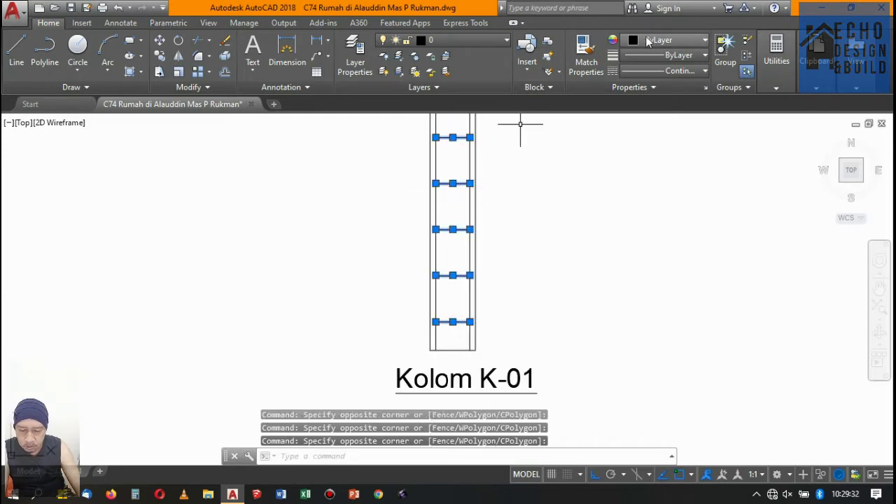
pyautogui.click(647, 41)
# Make the selected stirrups dark grey and clear the selection.
pyautogui.click(722, 173)
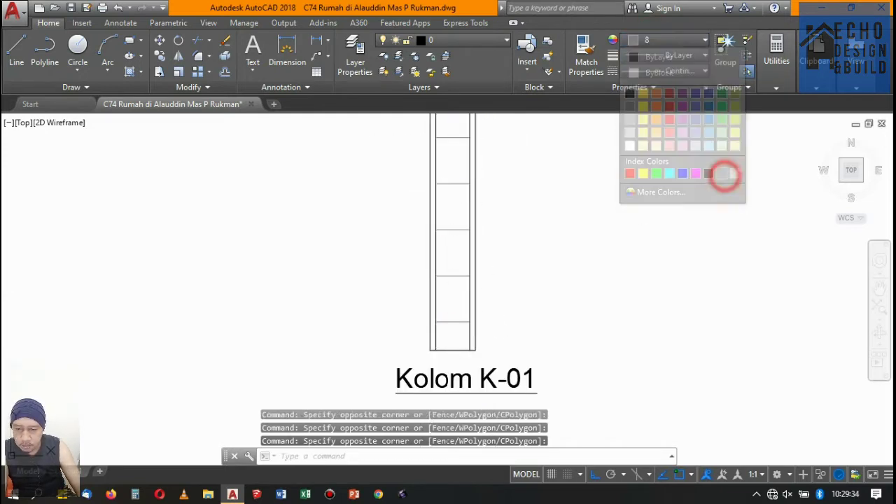
pyautogui.press('Escape')
pyautogui.scroll(-5, 422, 274)
pyautogui.scroll(5, 423, 273)
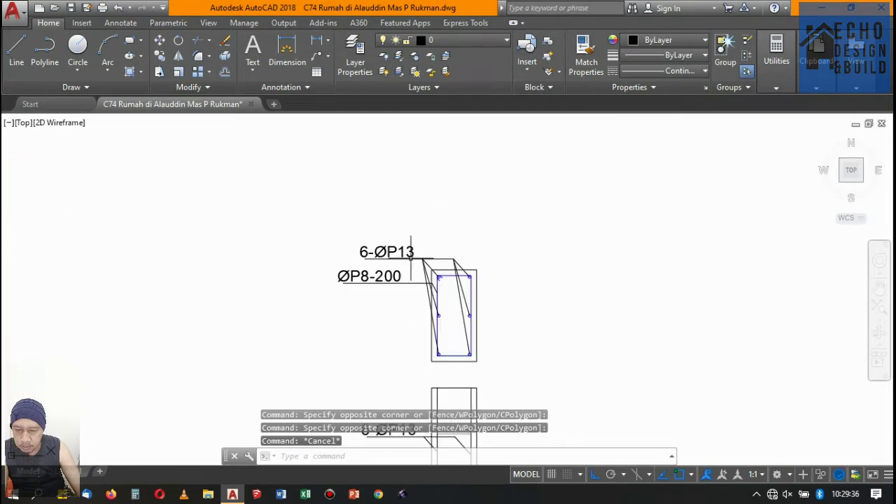
pyautogui.scroll(3, 399, 300)
# Copy the angled leader segment onto the lower ØP8-200 label's leader.
pyautogui.click(429, 272)
pyautogui.scroll(3, 434, 288)
pyautogui.scroll(2, 437, 294)
pyautogui.click(444, 280)
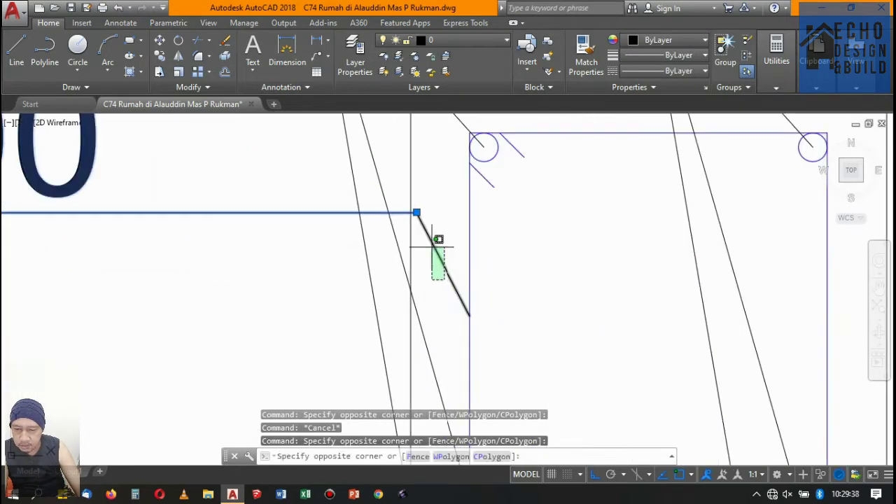
pyautogui.click(429, 238)
pyautogui.click(160, 56)
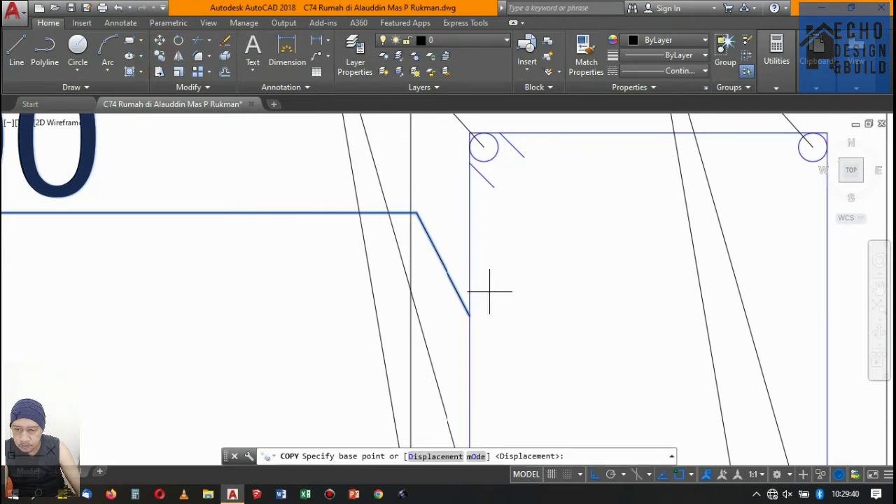
pyautogui.click(470, 316)
pyautogui.scroll(-5, 470, 316)
pyautogui.scroll(-3, 490, 263)
pyautogui.scroll(5, 490, 263)
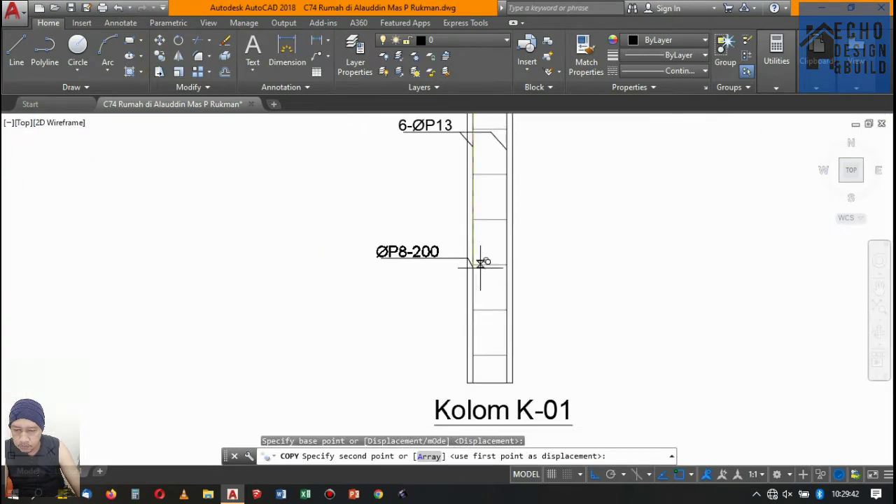
pyautogui.scroll(4, 480, 257)
pyautogui.click(486, 250)
pyautogui.scroll(-3, 485, 250)
pyautogui.press('Return')
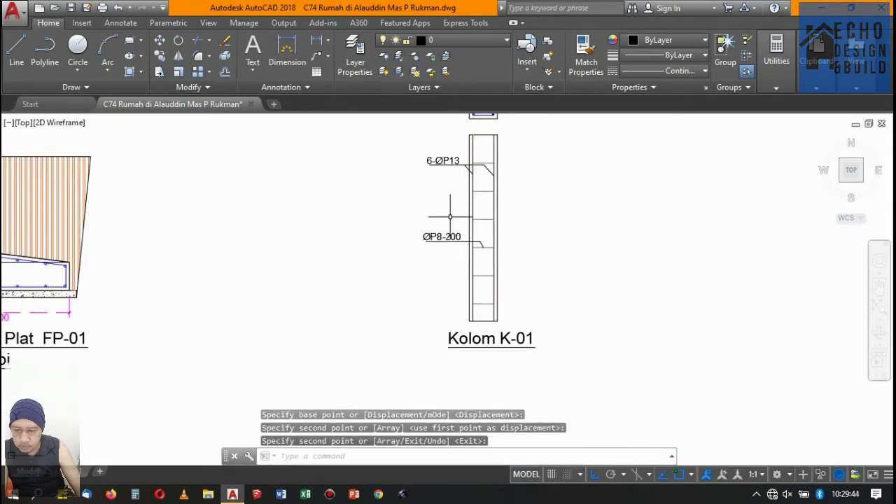
# Move the Kolom K-01 title slightly to the left with the M command.
pyautogui.scroll(4, 459, 224)
pyautogui.scroll(-6, 465, 204)
pyautogui.scroll(3, 460, 198)
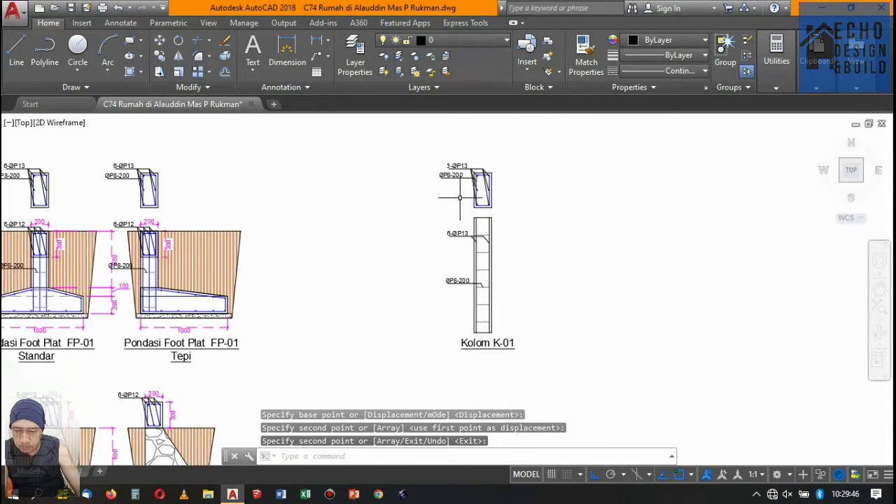
pyautogui.scroll(3, 489, 227)
pyautogui.scroll(-7, 491, 259)
pyautogui.scroll(7, 496, 258)
pyautogui.click(496, 237)
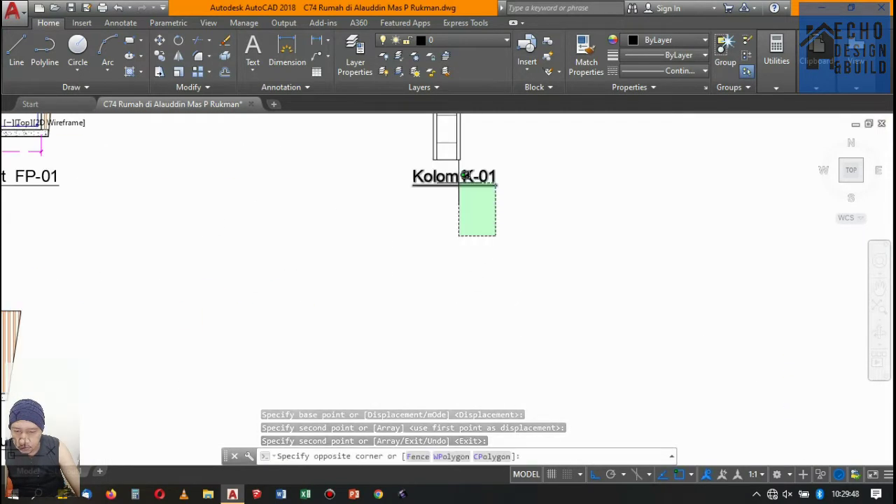
pyautogui.click(437, 180)
pyautogui.write('m')
pyautogui.press('Return')
pyautogui.click(522, 244)
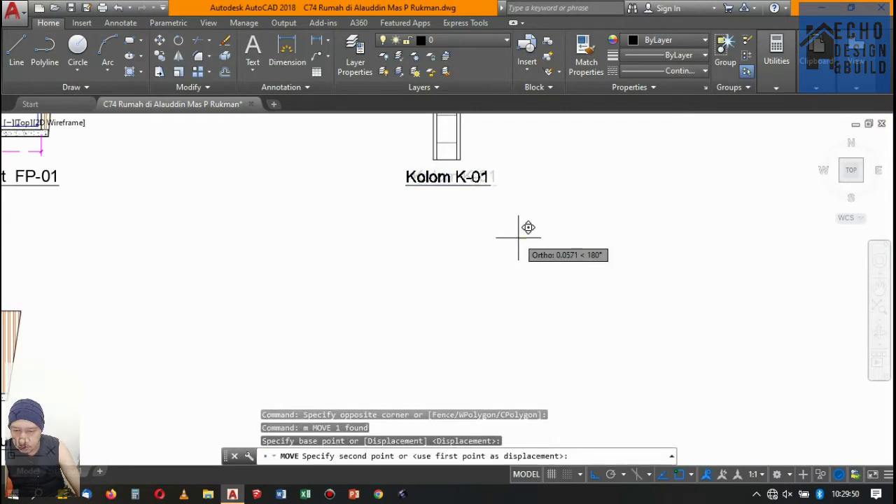
pyautogui.click(500, 226)
pyautogui.scroll(-5, 454, 210)
pyautogui.scroll(2, 454, 210)
pyautogui.scroll(3, 463, 209)
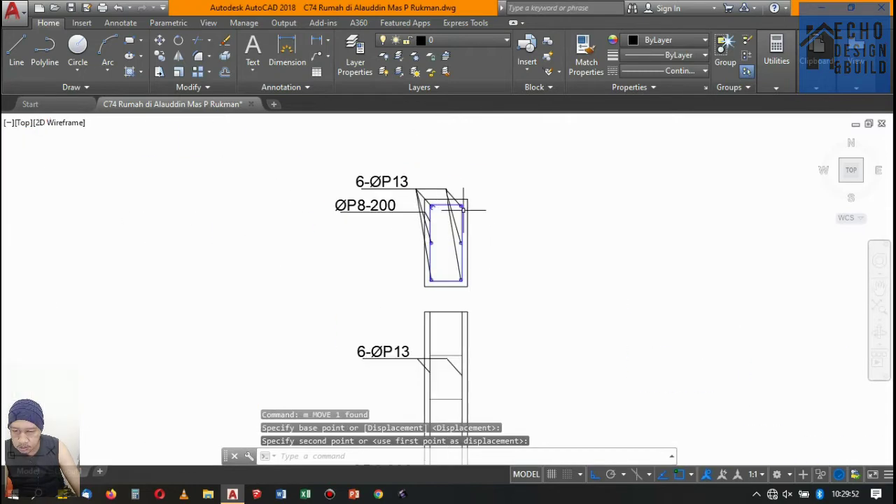
pyautogui.scroll(2, 392, 180)
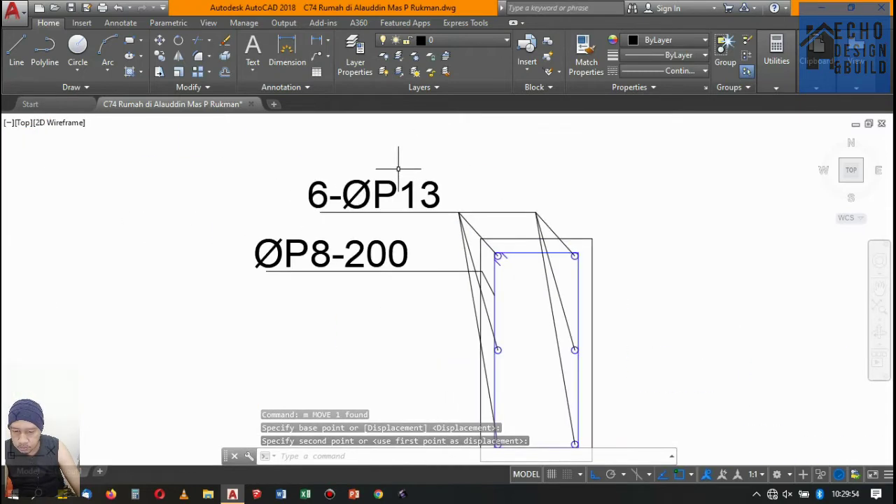
pyautogui.scroll(-5, 400, 170)
pyautogui.scroll(-4, 420, 203)
pyautogui.scroll(4, 444, 216)
# Copy the entire Kolom K-01 column detail to a spot beside the original.
pyautogui.click(401, 195)
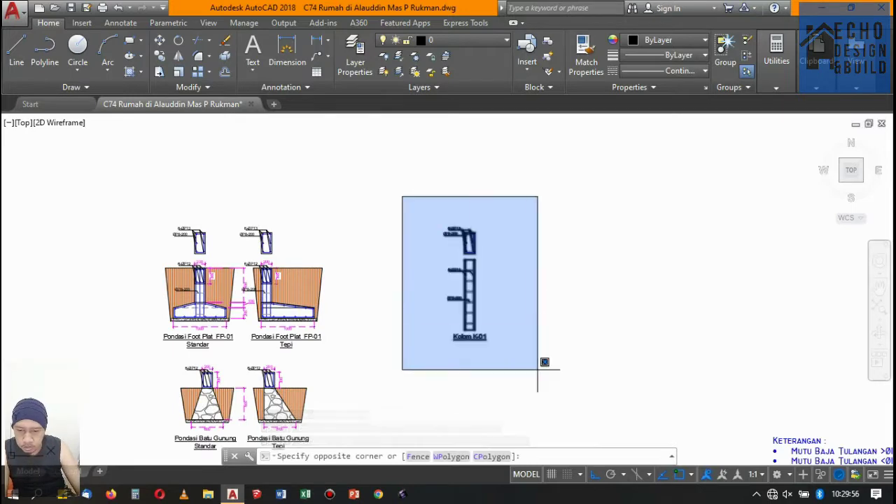
pyautogui.click(544, 364)
pyautogui.scroll(-3, 291, 213)
pyautogui.click(160, 56)
pyautogui.scroll(2, 490, 270)
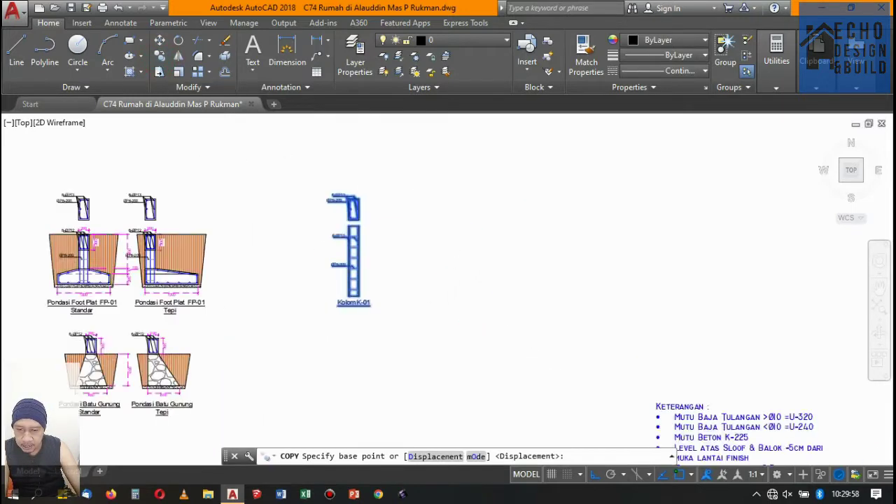
pyautogui.scroll(-2, 400, 256)
pyautogui.scroll(4, 360, 207)
pyautogui.scroll(-4, 396, 222)
pyautogui.scroll(4, 396, 222)
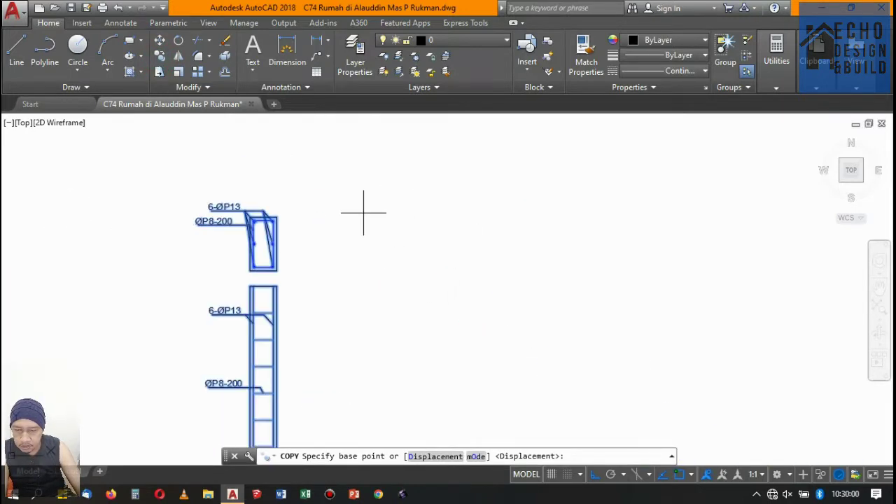
pyautogui.scroll(-4, 362, 214)
pyautogui.scroll(3, 369, 225)
pyautogui.click(360, 196)
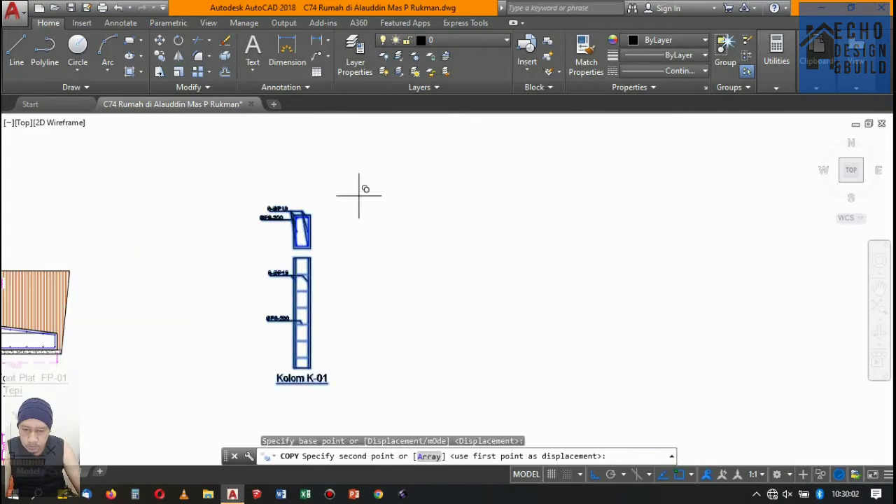
pyautogui.click(456, 178)
pyautogui.press('Return')
pyautogui.scroll(2, 393, 207)
pyautogui.scroll(5, 393, 207)
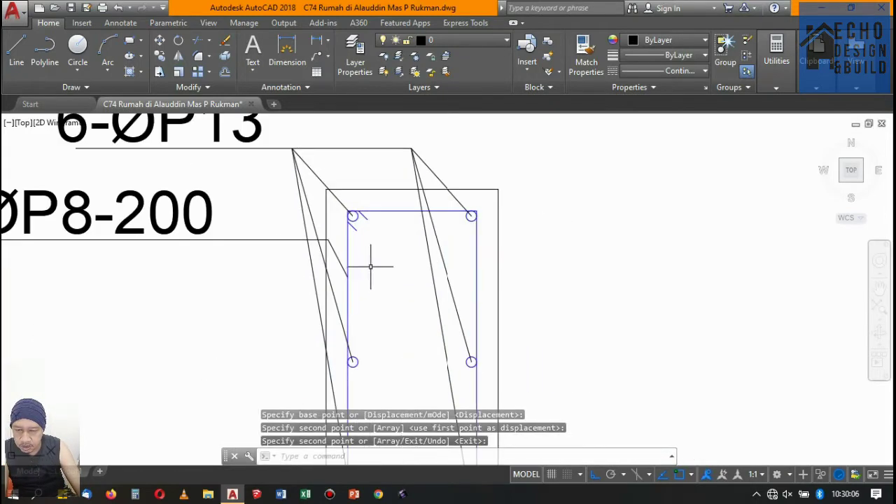
pyautogui.scroll(-3, 370, 260)
pyautogui.scroll(2, 353, 186)
# Change the copied section's main bar label from 6-ØP13 to 6-ØP10.
pyautogui.click(357, 178)
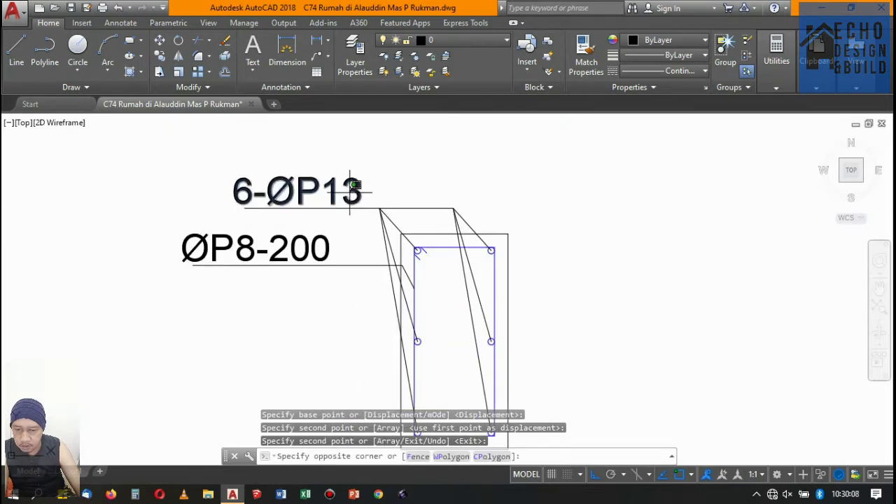
pyautogui.click(351, 189)
pyautogui.doubleClick(343, 189)
pyautogui.write('0')
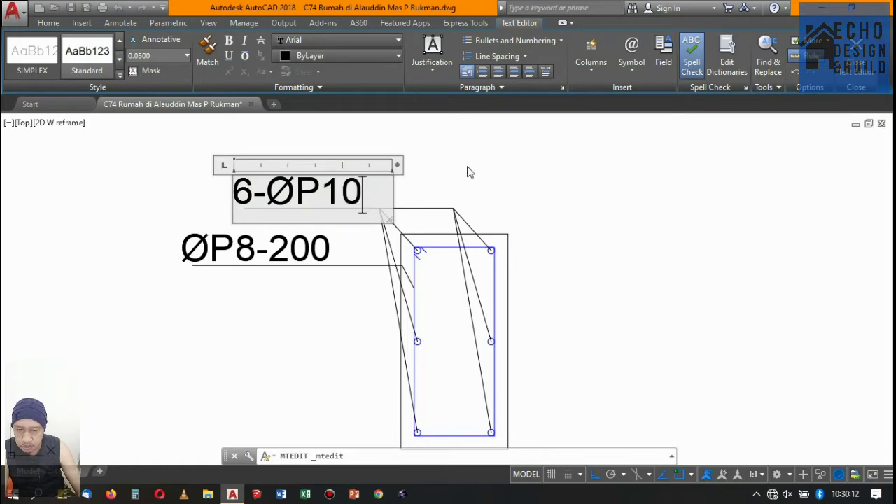
pyautogui.click(518, 182)
pyautogui.scroll(-5, 455, 186)
pyautogui.scroll(2, 434, 179)
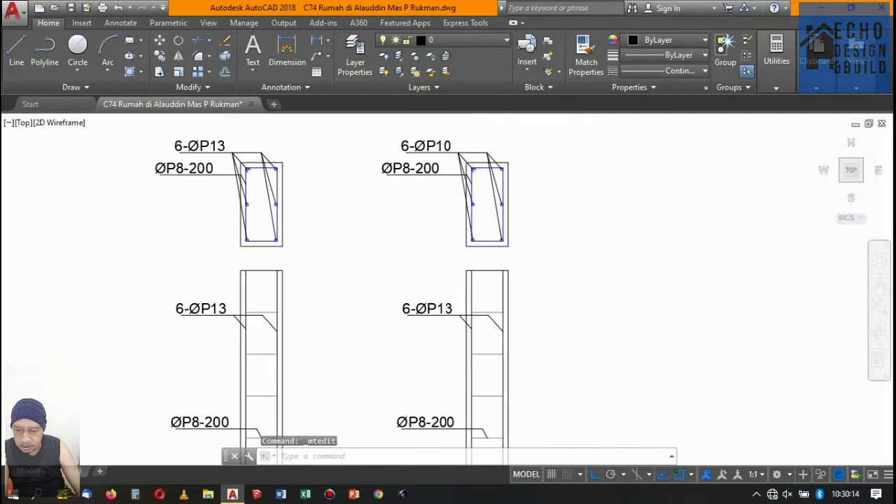
pyautogui.scroll(3, 436, 178)
pyautogui.scroll(-5, 436, 178)
pyautogui.scroll(3, 403, 175)
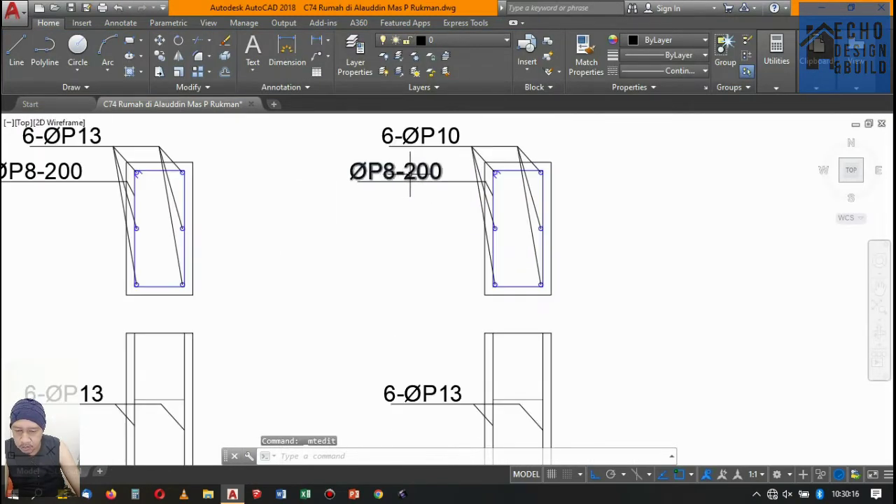
# Change the copy's top stirrup label from ØP8-200 to ØP6-200.
pyautogui.doubleClick(407, 176)
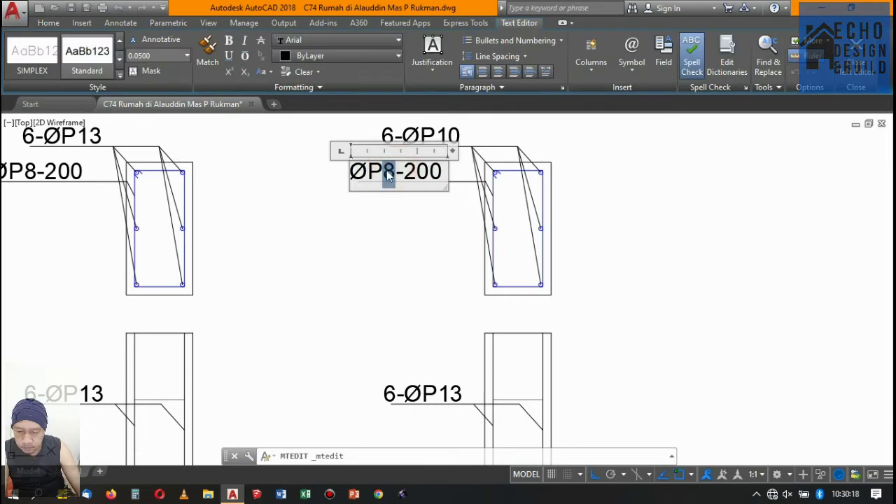
pyautogui.write('6')
pyautogui.click(386, 223)
pyautogui.scroll(-5, 393, 210)
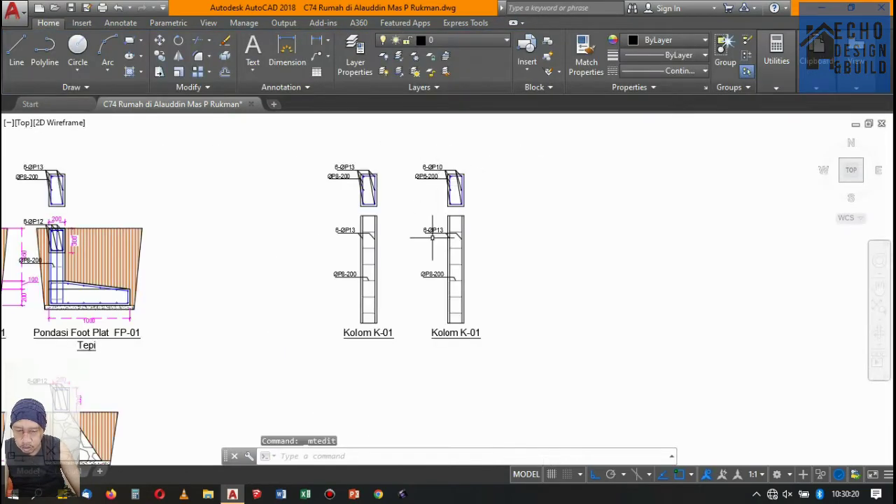
pyautogui.scroll(5, 441, 210)
pyautogui.scroll(-2, 447, 208)
pyautogui.scroll(-5, 447, 208)
pyautogui.scroll(3, 437, 184)
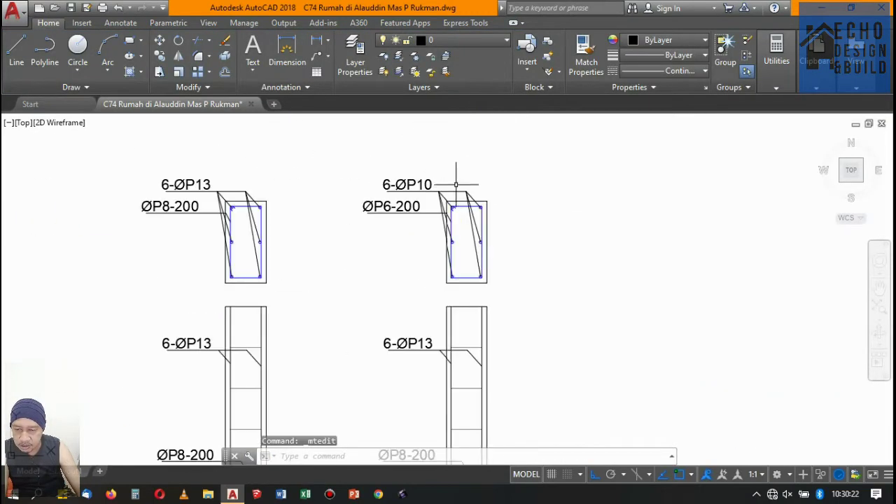
pyautogui.scroll(3, 430, 190)
pyautogui.scroll(-1, 432, 221)
pyautogui.scroll(-3, 432, 220)
pyautogui.scroll(-4, 438, 203)
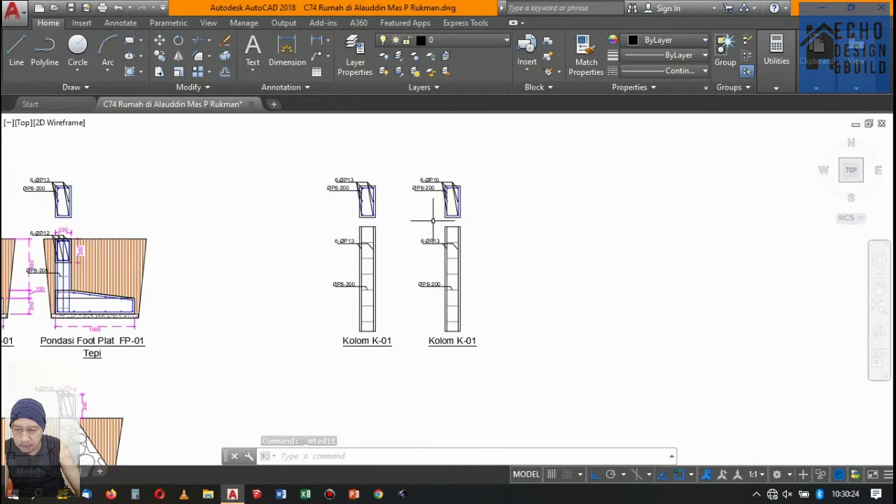
pyautogui.scroll(4, 465, 337)
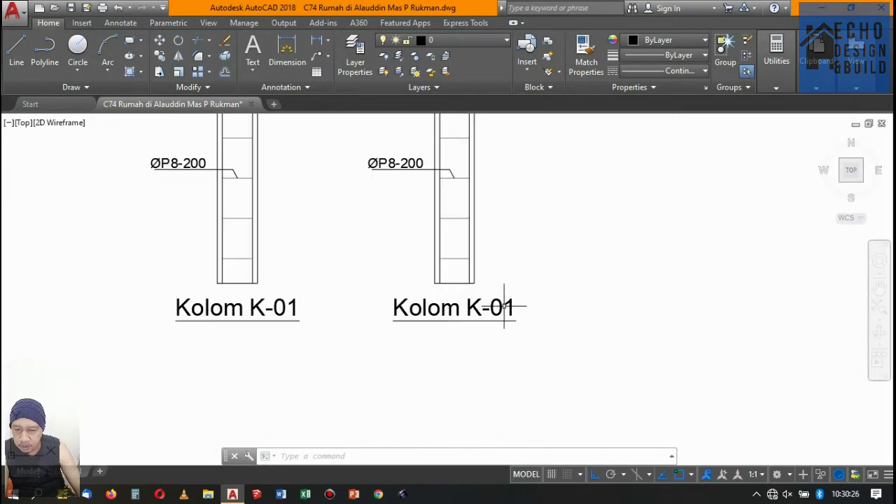
# Retitle the right-hand column detail from Kolom K-01 to Kolom K-02.
pyautogui.doubleClick(510, 308)
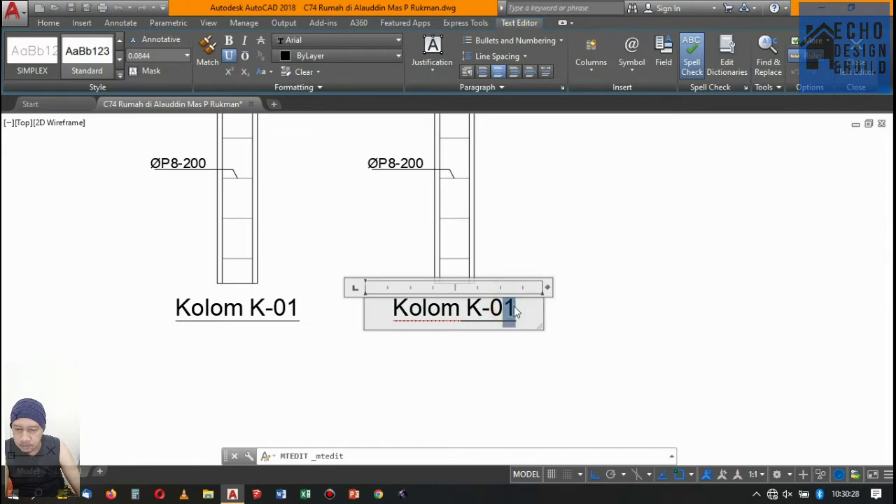
pyautogui.write('2')
pyautogui.click(553, 222)
pyautogui.scroll(-3, 490, 224)
pyautogui.scroll(3, 448, 210)
pyautogui.scroll(4, 441, 200)
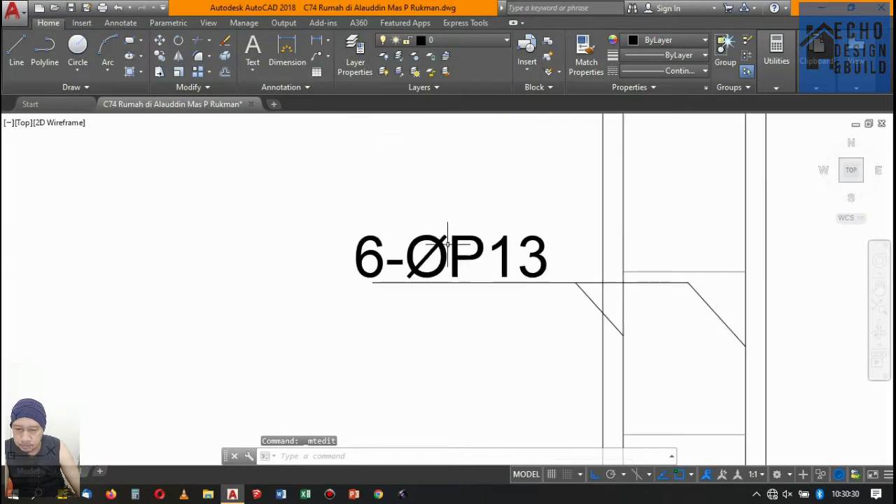
pyautogui.scroll(-3, 438, 195)
pyautogui.scroll(-3, 455, 325)
pyautogui.scroll(-2, 452, 324)
pyautogui.scroll(3, 449, 322)
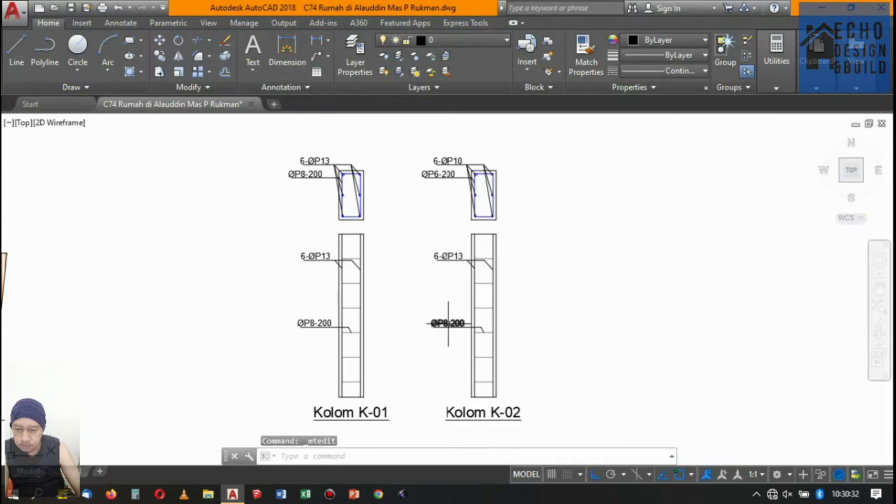
# Change the lower stirrup label on the K-02 detail to ØP6-200.
pyautogui.doubleClick(449, 325)
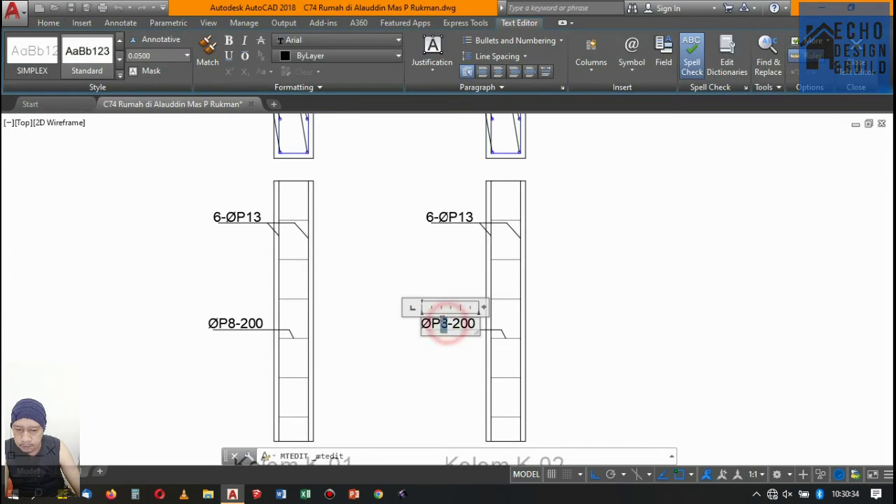
pyautogui.write('6')
pyautogui.click(440, 236)
# Zoom around the drawing to check both the Kolom K-01 and K-02 details.
pyautogui.scroll(-4, 440, 236)
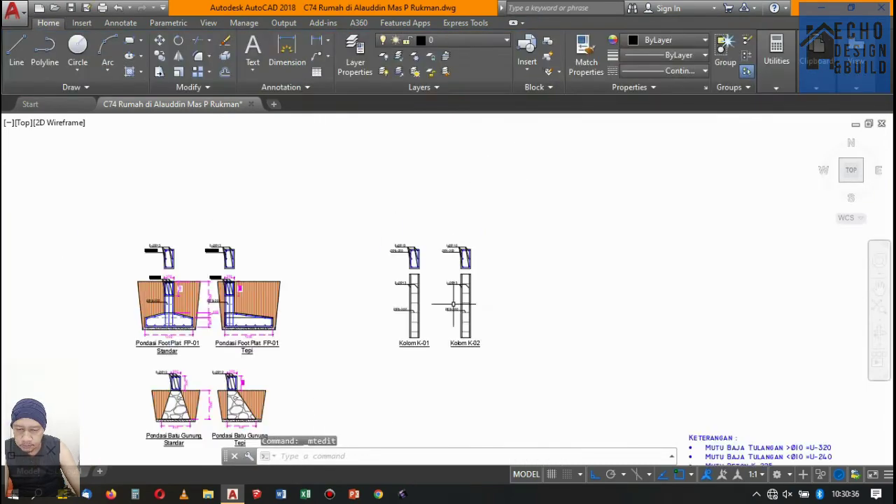
pyautogui.scroll(4, 441, 252)
pyautogui.scroll(1, 451, 250)
pyautogui.scroll(3, 491, 254)
pyautogui.scroll(-3, 474, 255)
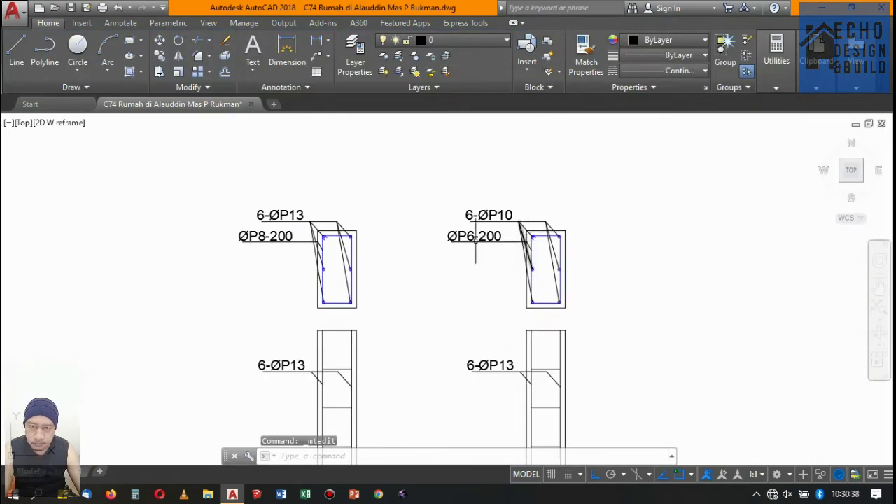
pyautogui.scroll(3, 350, 205)
pyautogui.scroll(1, 317, 247)
pyautogui.scroll(-3, 361, 210)
pyautogui.scroll(3, 356, 199)
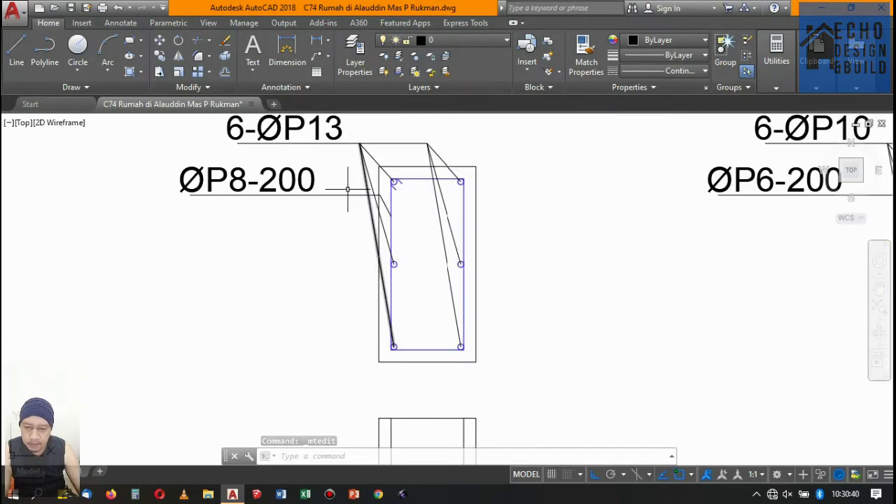
pyautogui.scroll(-3, 358, 203)
pyautogui.scroll(3, 361, 212)
pyautogui.scroll(1, 371, 193)
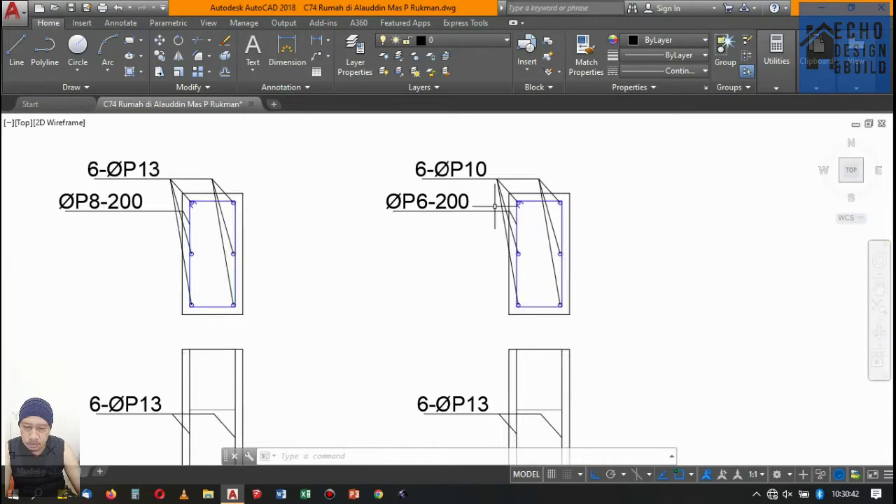
pyautogui.scroll(-3, 392, 203)
pyautogui.scroll(3, 406, 196)
pyautogui.scroll(-1, 412, 191)
pyautogui.scroll(-3, 411, 190)
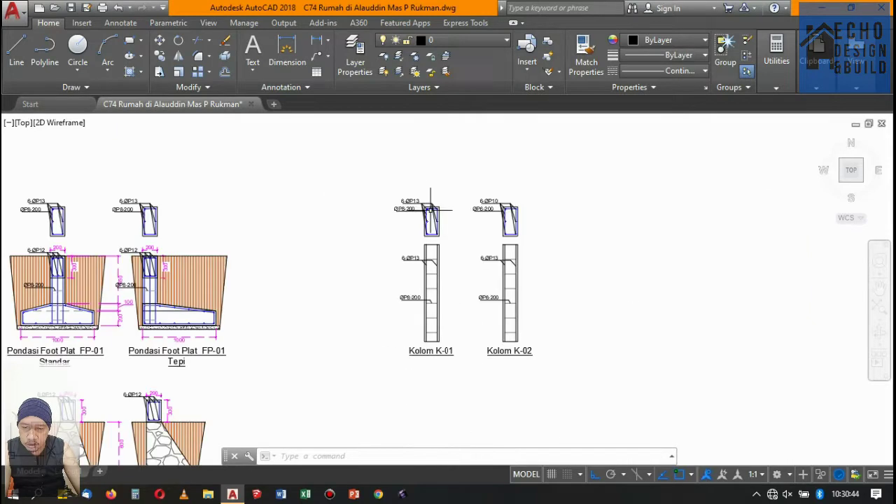
pyautogui.scroll(3, 403, 196)
pyautogui.scroll(-1, 395, 200)
pyautogui.scroll(4, 391, 201)
pyautogui.scroll(-3, 391, 201)
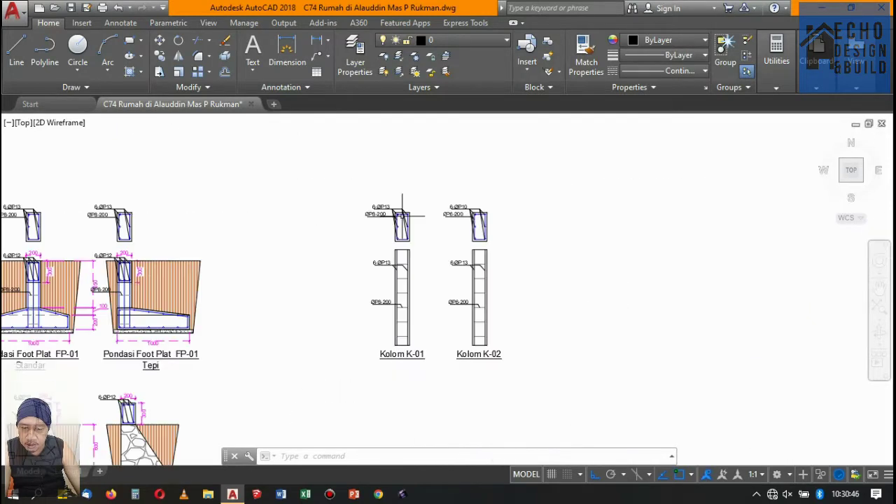
pyautogui.scroll(3, 494, 226)
pyautogui.scroll(2, 448, 210)
pyautogui.scroll(-3, 423, 196)
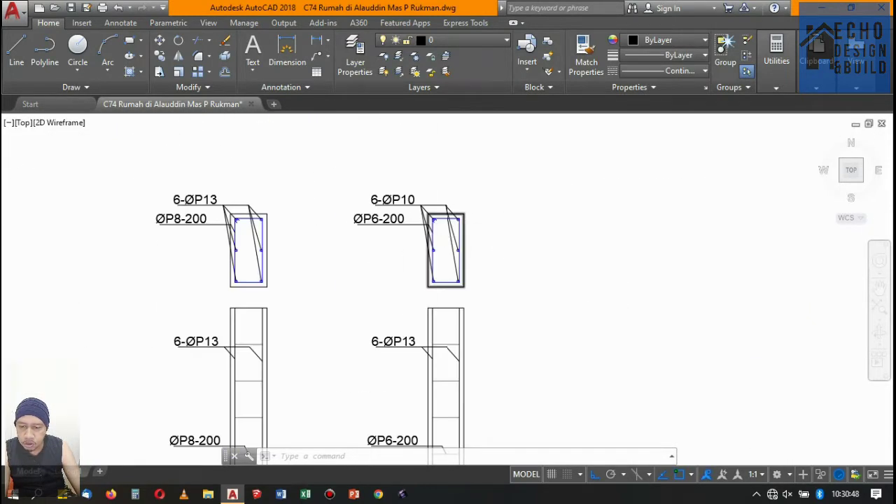
pyautogui.scroll(-2, 434, 224)
pyautogui.scroll(3, 448, 239)
pyautogui.scroll(3, 392, 242)
pyautogui.scroll(-3, 367, 247)
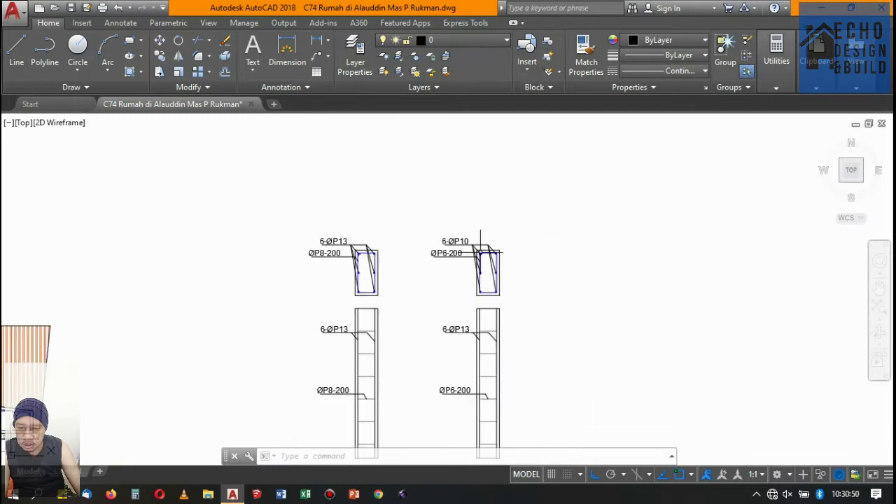
pyautogui.scroll(2, 440, 227)
pyautogui.scroll(2, 479, 249)
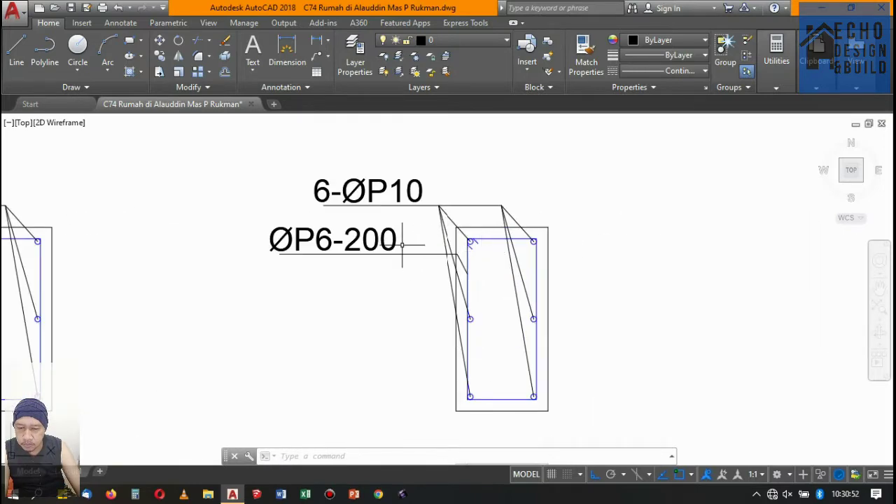
pyautogui.scroll(-5, 455, 231)
pyautogui.scroll(-2, 439, 264)
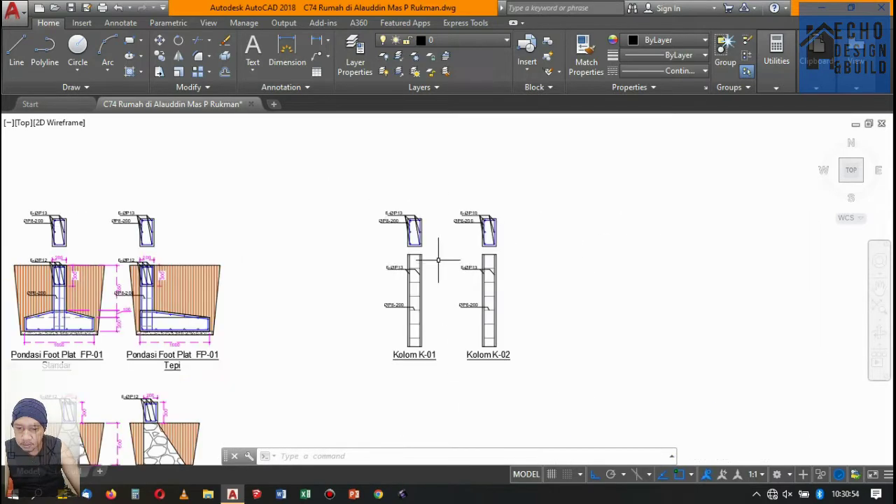
pyautogui.scroll(2, 489, 297)
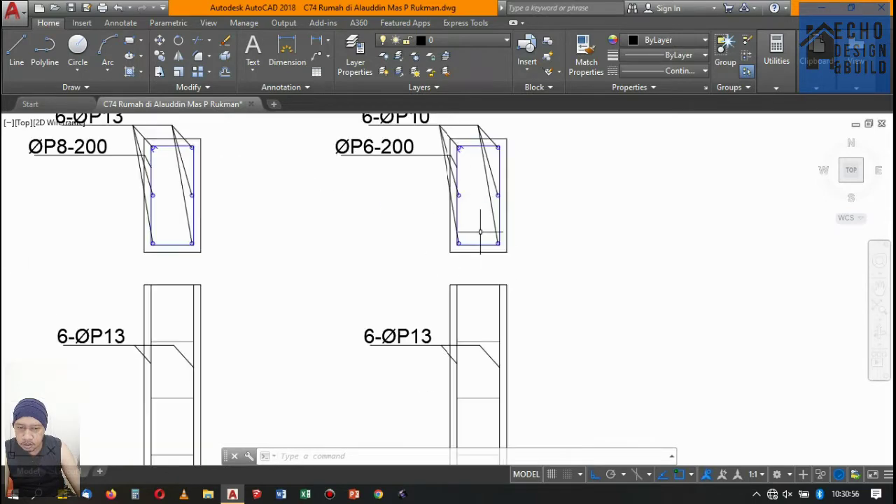
pyautogui.scroll(-1, 476, 287)
pyautogui.scroll(-3, 455, 273)
pyautogui.scroll(2, 443, 266)
pyautogui.scroll(-4, 443, 267)
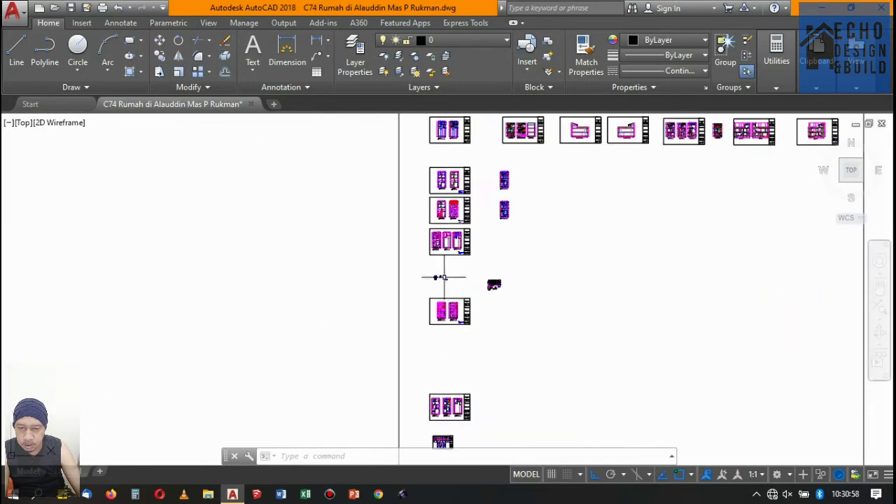
pyautogui.scroll(3, 516, 294)
pyautogui.scroll(2, 490, 280)
pyautogui.scroll(1, 434, 274)
pyautogui.scroll(1, 265, 225)
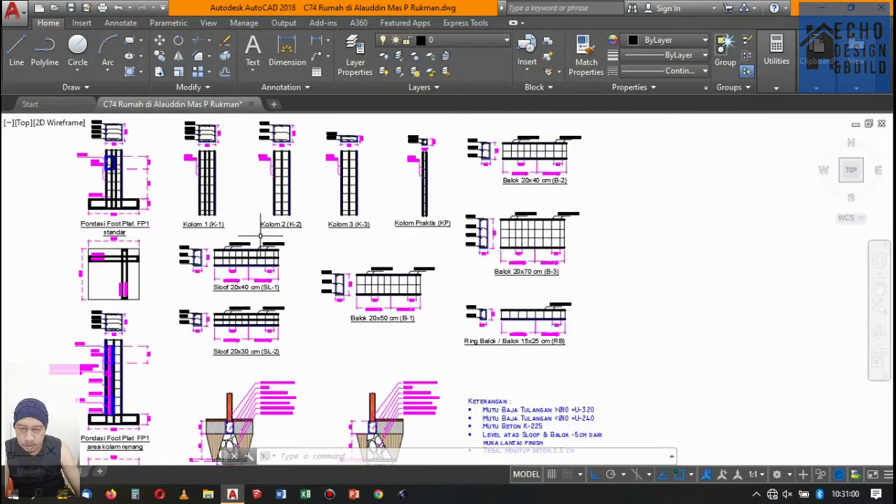
pyautogui.scroll(-3, 392, 217)
pyautogui.scroll(3, 434, 200)
pyautogui.scroll(-1, 489, 225)
pyautogui.scroll(3, 490, 225)
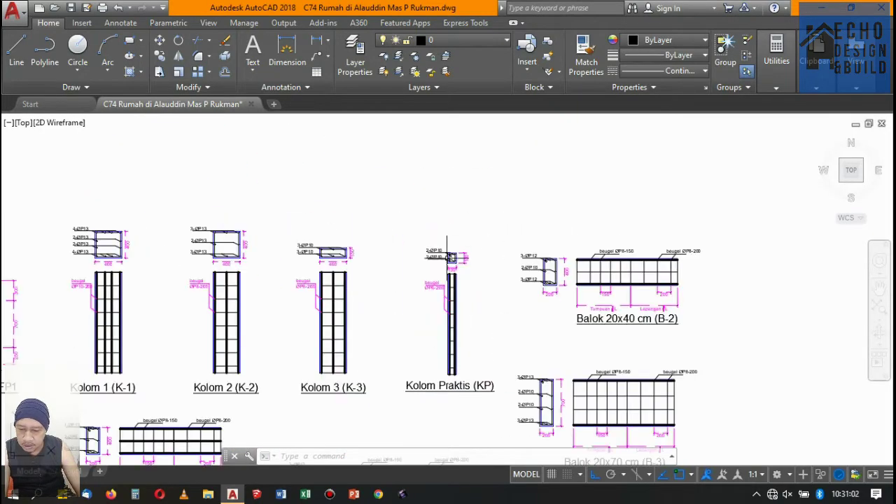
pyautogui.scroll(2, 483, 217)
pyautogui.scroll(1, 467, 224)
pyautogui.scroll(-4, 503, 201)
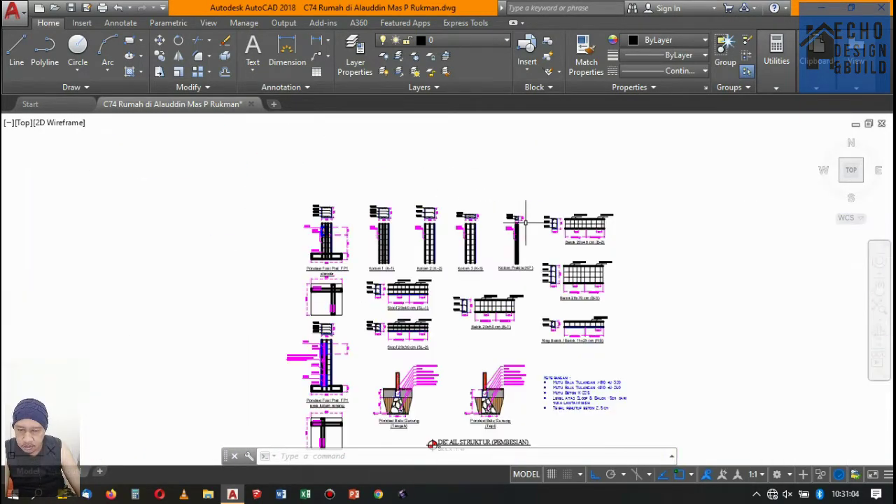
pyautogui.scroll(-2, 448, 203)
pyautogui.scroll(1, 399, 206)
pyautogui.scroll(2, 399, 206)
pyautogui.scroll(4, 408, 203)
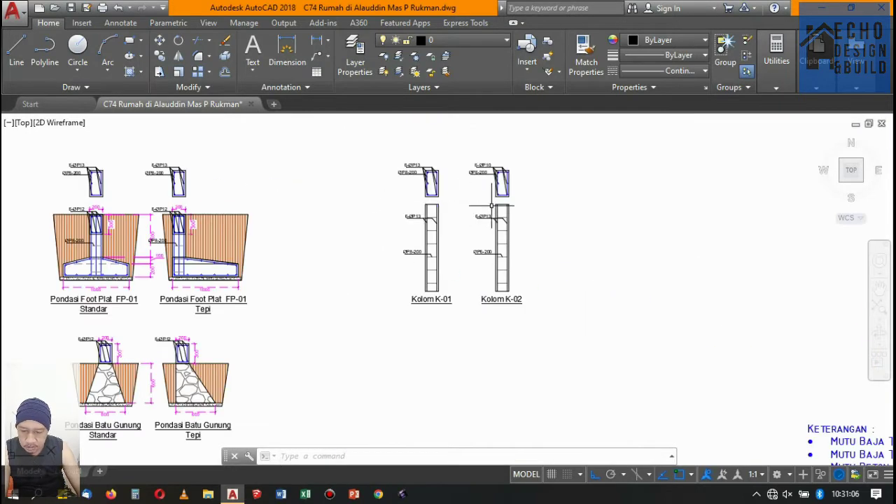
pyautogui.scroll(6, 477, 220)
# Crossing-select the column bar lines and set their lineweight to 0.30 mm.
pyautogui.scroll(2, 520, 216)
pyautogui.click(519, 218)
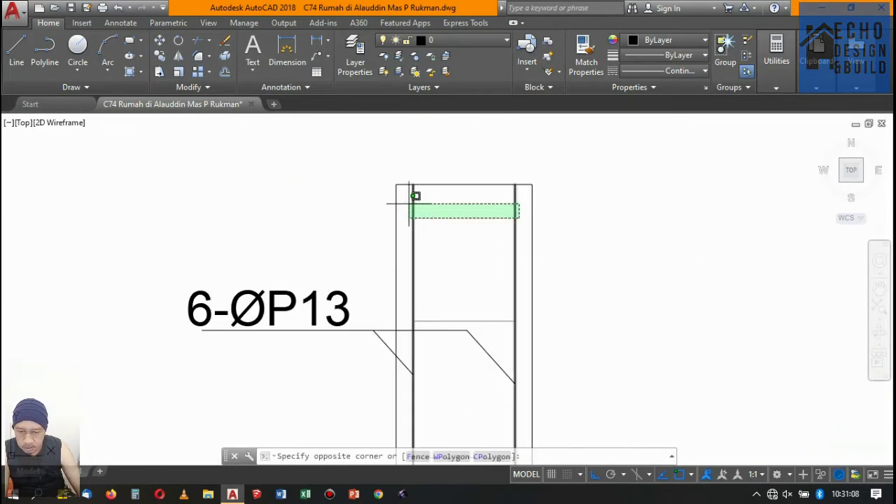
pyautogui.scroll(-2, 415, 196)
pyautogui.scroll(-3, 448, 231)
pyautogui.scroll(2, 480, 260)
pyautogui.scroll(3, 480, 260)
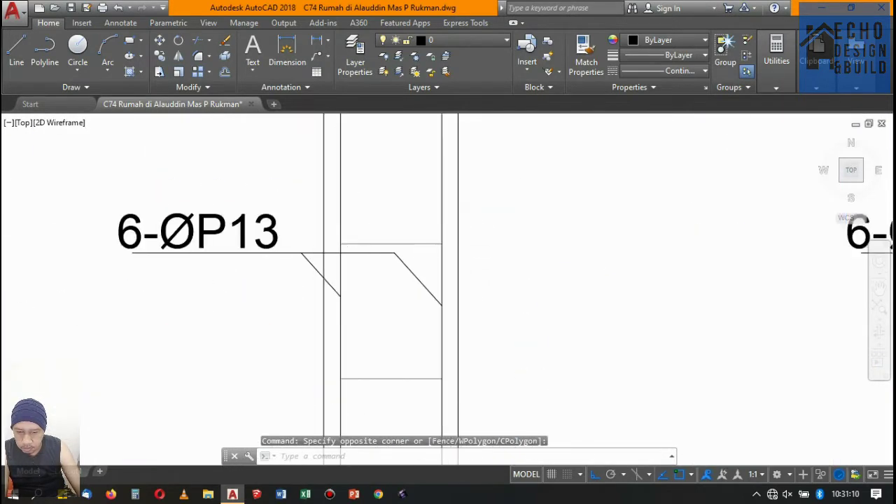
pyautogui.scroll(2, 434, 187)
pyautogui.click(262, 164)
pyautogui.scroll(-5, 406, 296)
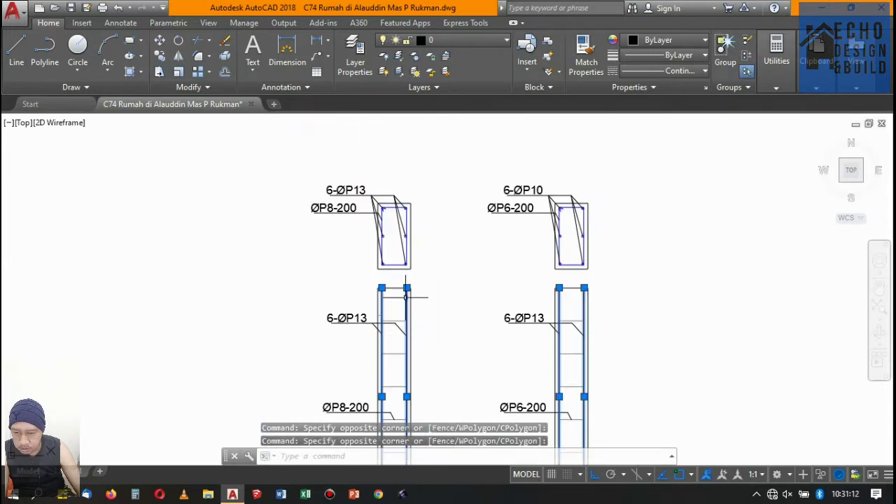
pyautogui.scroll(-4, 406, 297)
pyautogui.click(660, 40)
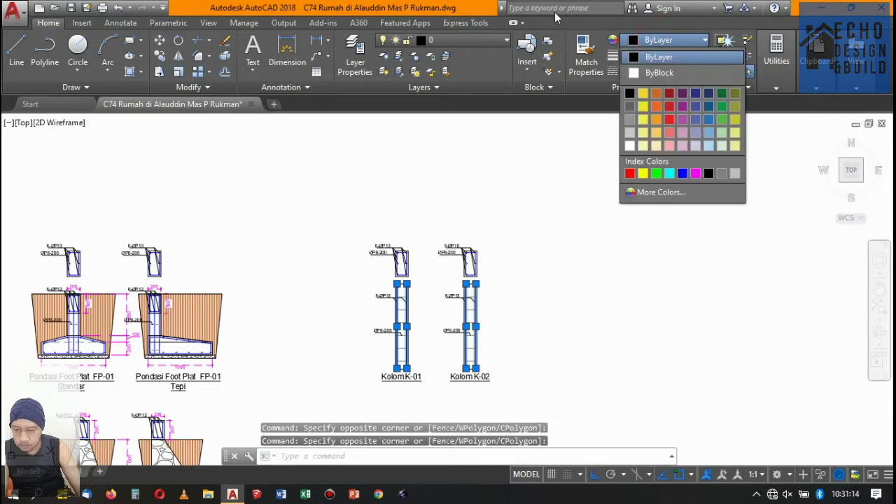
pyautogui.click(658, 55)
pyautogui.click(656, 62)
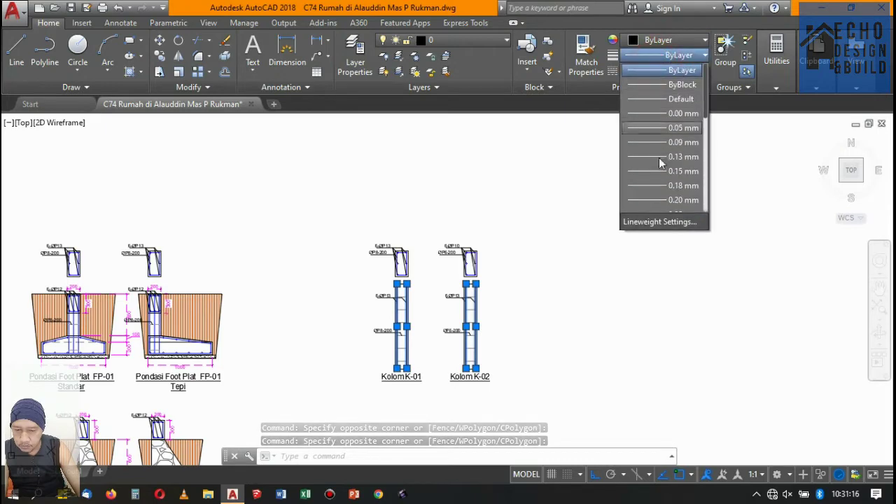
pyautogui.scroll(-3, 676, 175)
pyautogui.click(678, 143)
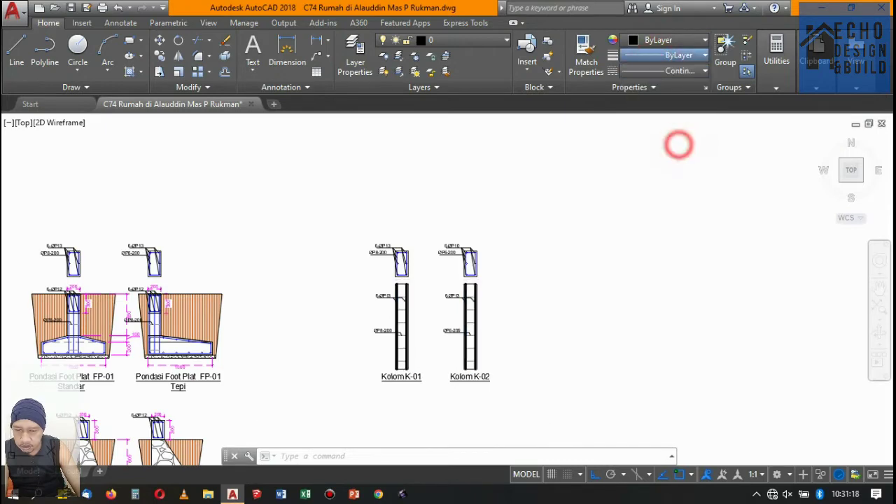
pyautogui.press('Escape')
# Match properties from the K-02 stirrup onto two K-02 lines and K-01's right line to keep them thin.
pyautogui.scroll(5, 546, 215)
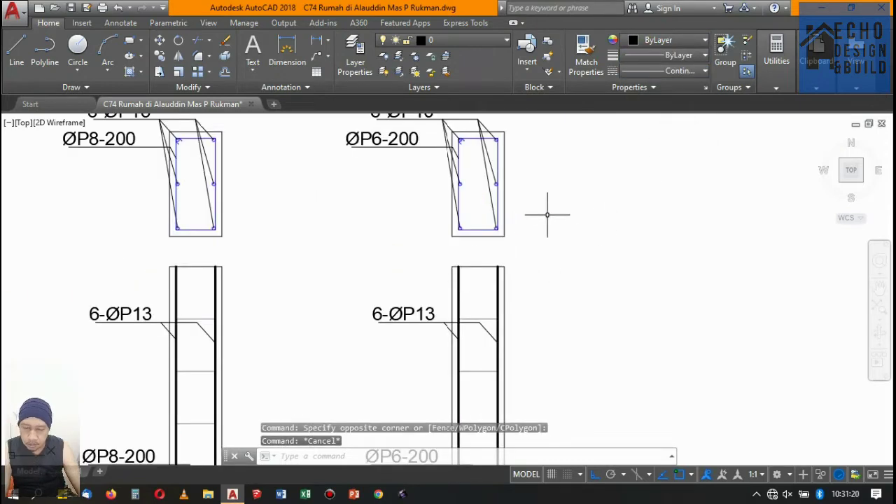
pyautogui.scroll(-5, 532, 224)
pyautogui.scroll(4, 510, 242)
pyautogui.scroll(2, 561, 178)
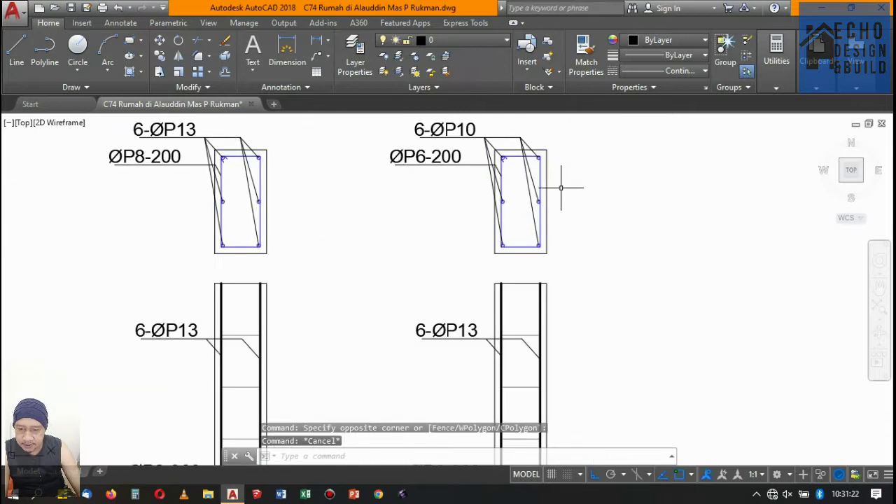
pyautogui.write('ma')
pyautogui.press('Return')
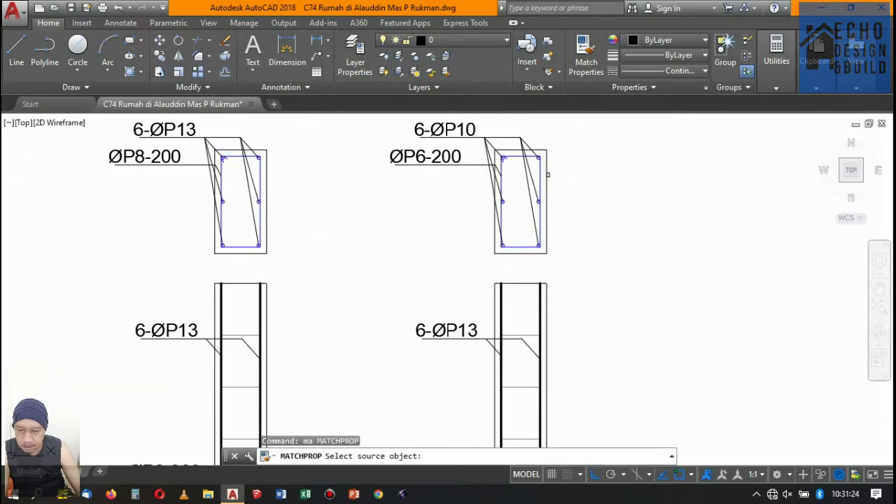
pyautogui.click(540, 175)
pyautogui.click(539, 305)
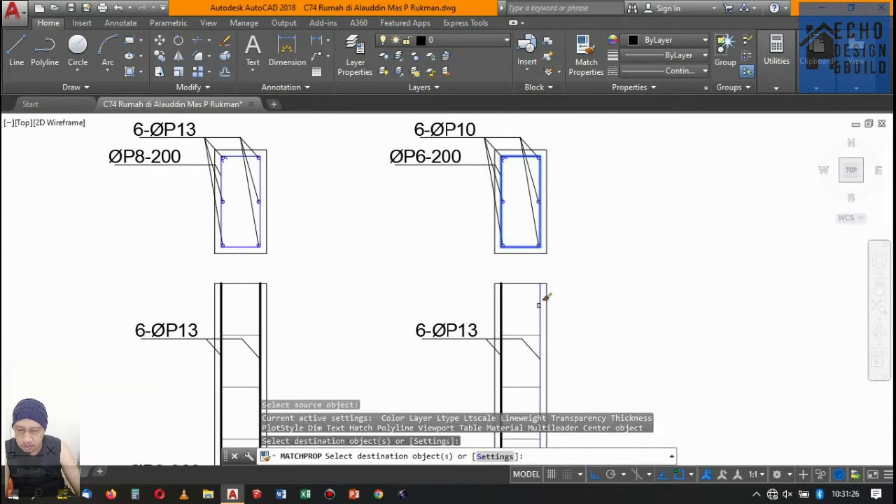
pyautogui.click(503, 299)
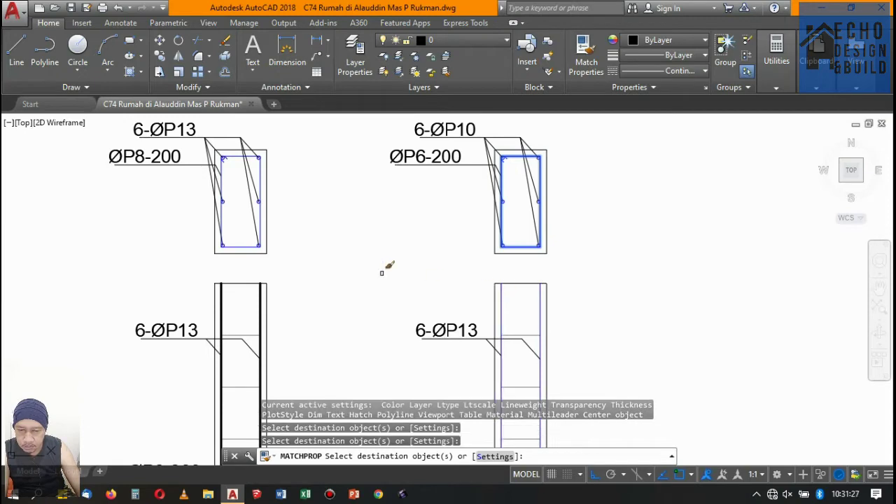
pyautogui.click(259, 300)
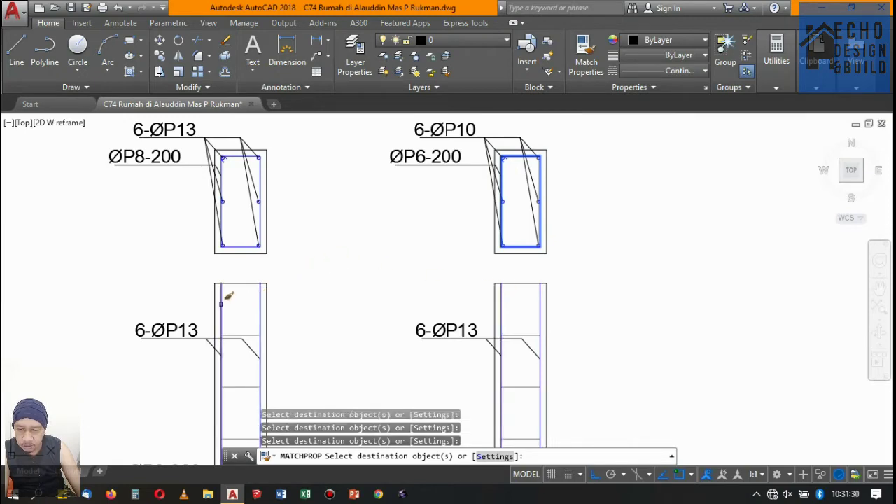
pyautogui.scroll(-5, 399, 284)
pyautogui.press('Escape')
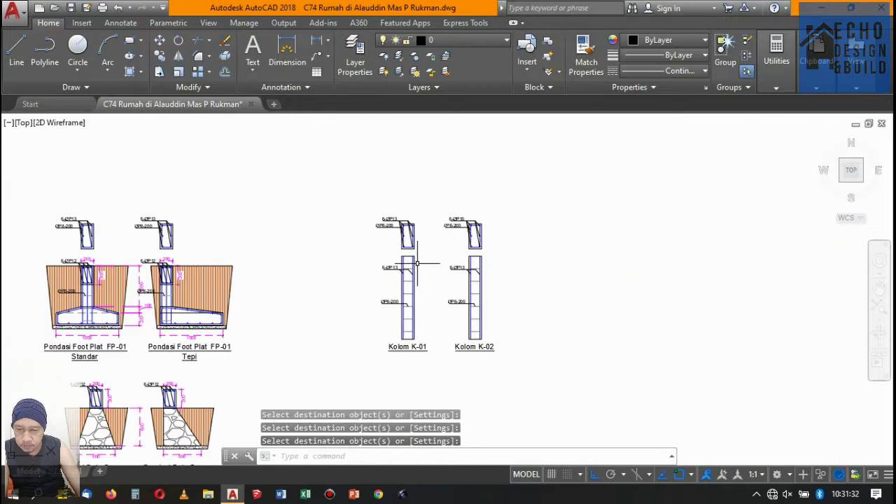
pyautogui.scroll(-2, 417, 264)
pyautogui.scroll(4, 435, 252)
pyautogui.scroll(3, 476, 210)
pyautogui.scroll(-5, 518, 193)
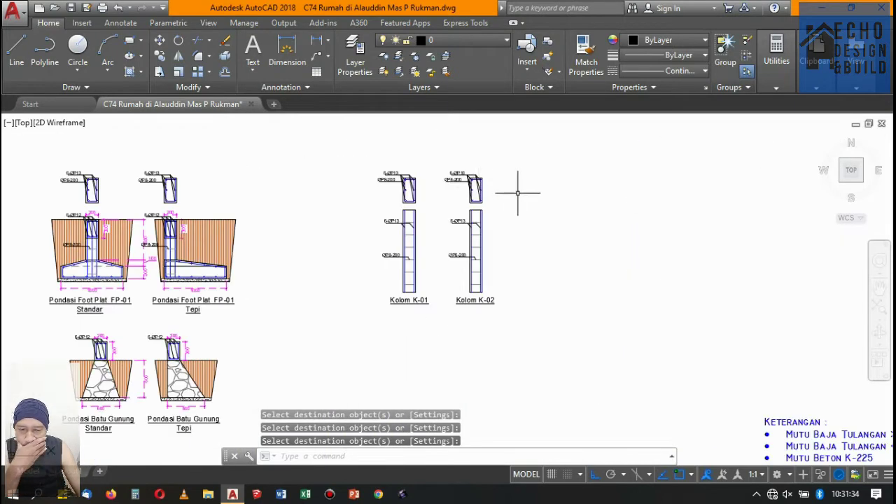
pyautogui.scroll(3, 366, 201)
pyautogui.scroll(2, 374, 194)
pyautogui.scroll(-5, 374, 203)
pyautogui.scroll(-2, 429, 218)
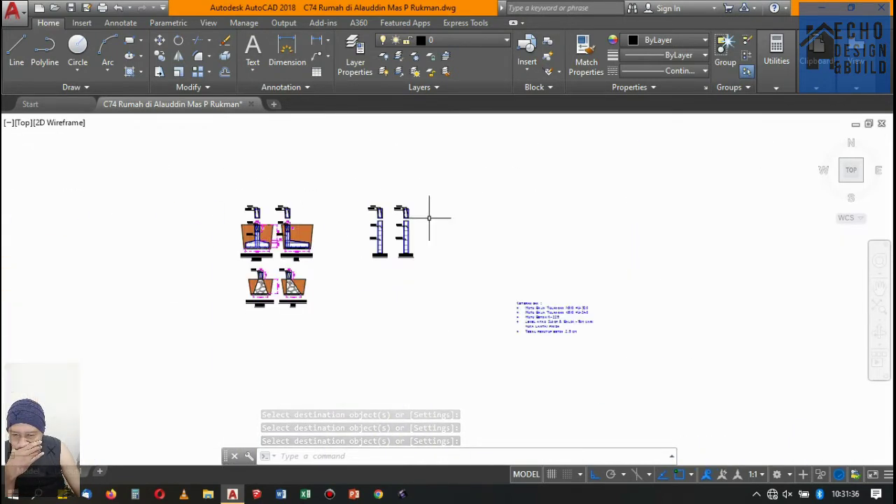
pyautogui.scroll(3, 429, 217)
pyautogui.scroll(-5, 420, 235)
pyautogui.scroll(-2, 423, 182)
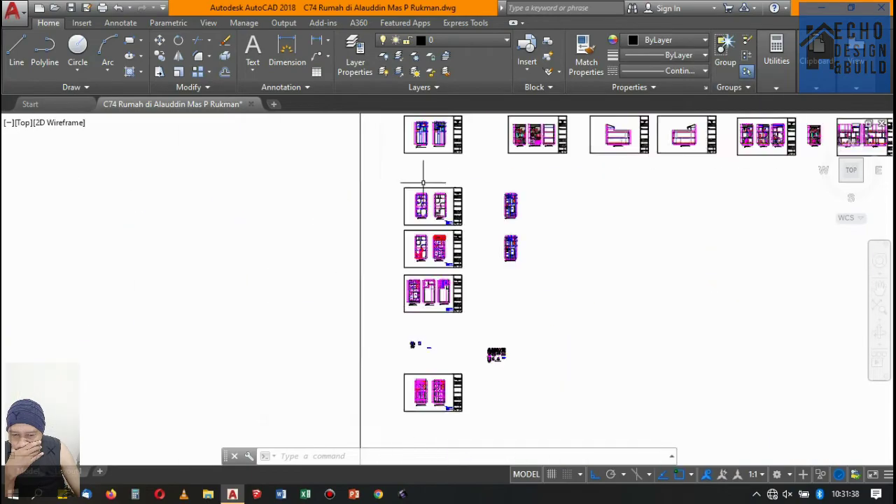
pyautogui.scroll(3, 423, 182)
pyautogui.scroll(2, 410, 220)
pyautogui.scroll(-5, 412, 336)
pyautogui.scroll(3, 413, 346)
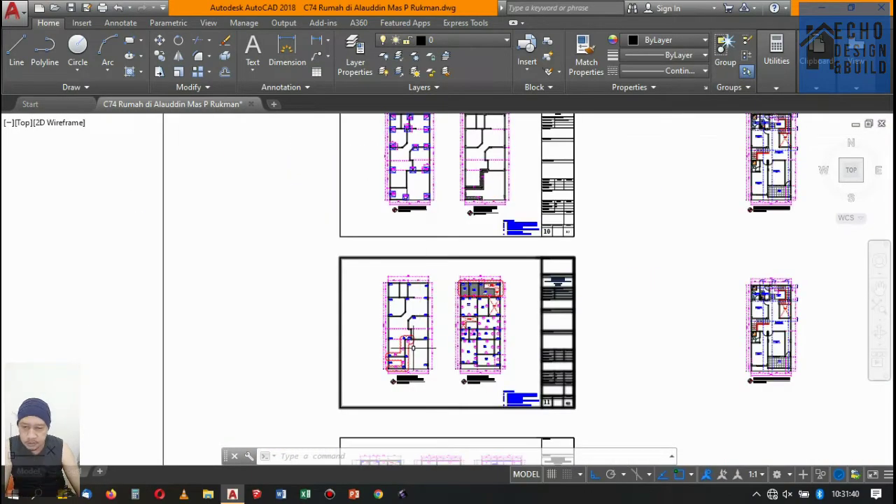
pyautogui.scroll(4, 414, 346)
pyautogui.scroll(-1, 434, 294)
pyautogui.scroll(4, 462, 266)
pyautogui.scroll(-4, 471, 258)
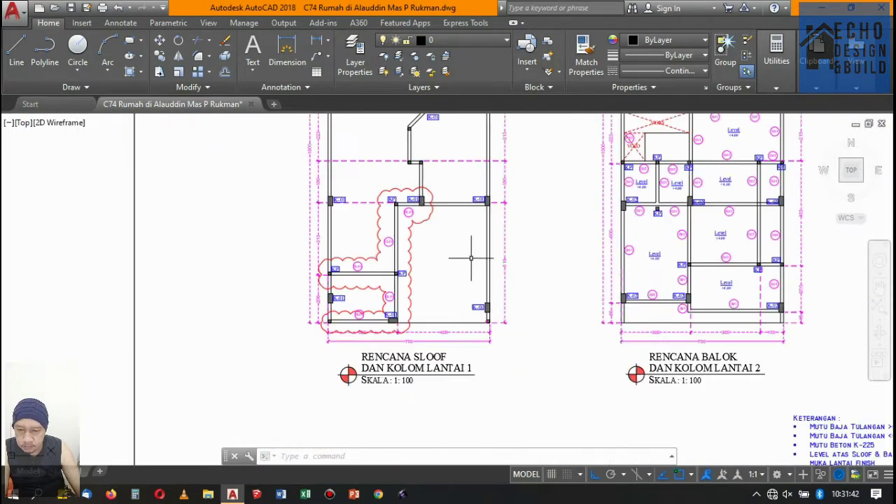
pyautogui.scroll(3, 471, 258)
pyautogui.scroll(-5, 474, 280)
pyautogui.scroll(1, 504, 259)
pyautogui.scroll(6, 555, 212)
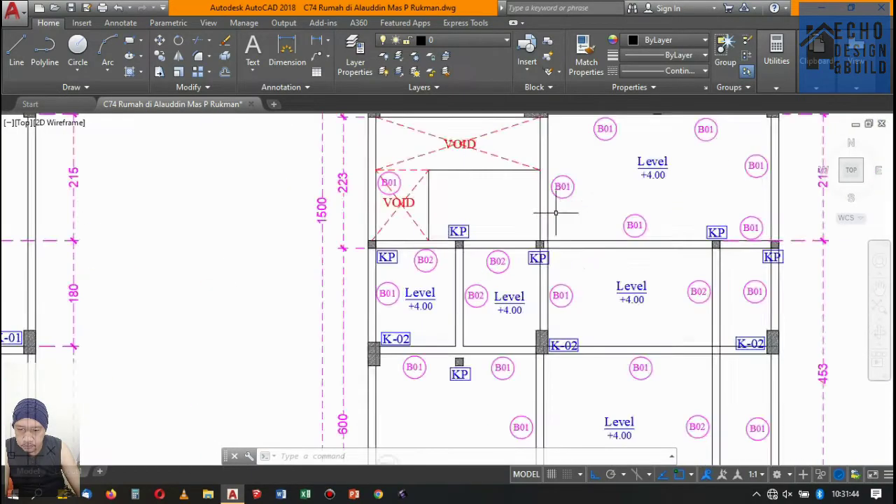
pyautogui.scroll(2, 555, 212)
pyautogui.scroll(-1, 474, 244)
pyautogui.scroll(-5, 512, 286)
pyautogui.scroll(-4, 478, 220)
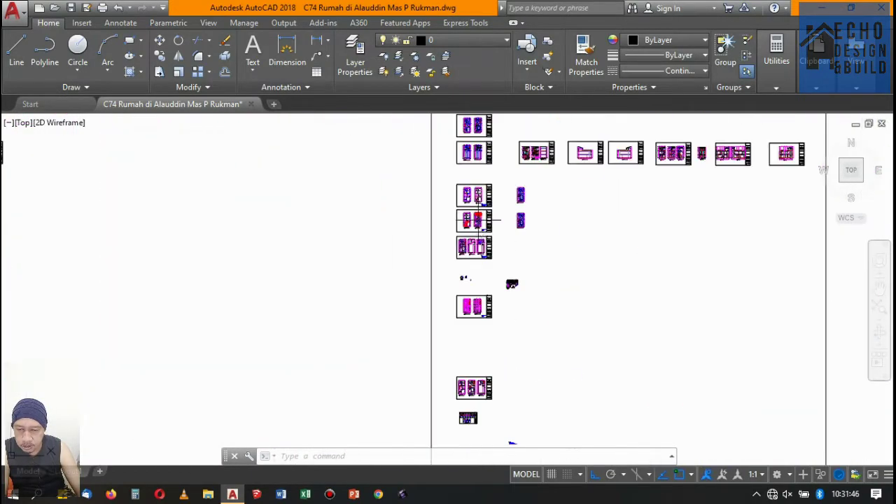
pyautogui.scroll(3, 476, 266)
pyautogui.scroll(3, 460, 329)
pyautogui.scroll(-2, 456, 294)
pyautogui.scroll(-3, 437, 282)
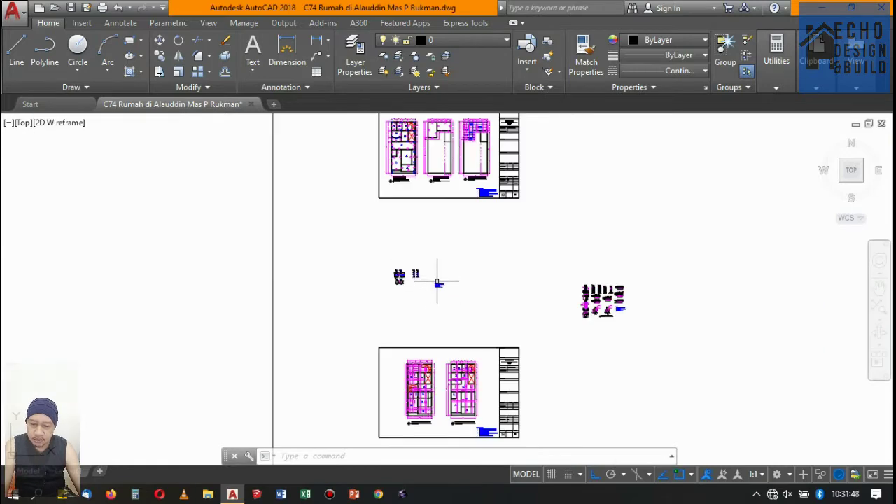
pyautogui.scroll(-4, 437, 282)
pyautogui.scroll(5, 441, 140)
pyautogui.scroll(4, 462, 161)
pyautogui.scroll(3, 484, 182)
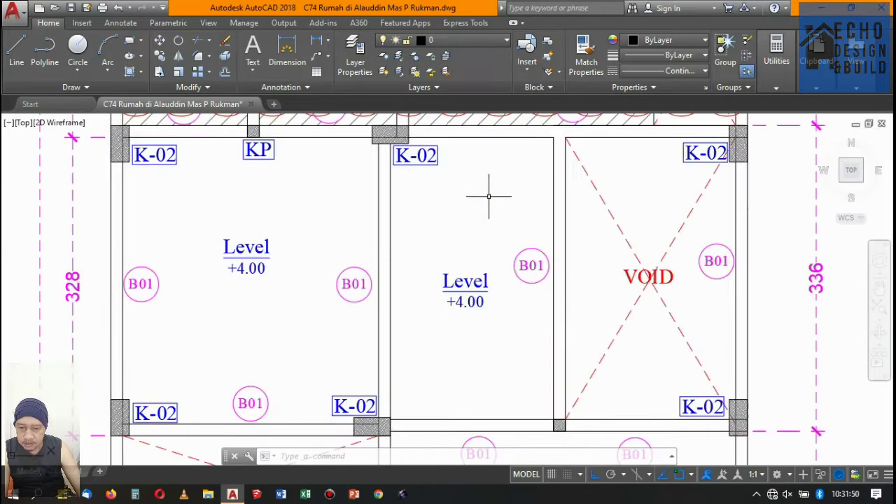
pyautogui.scroll(-2, 471, 167)
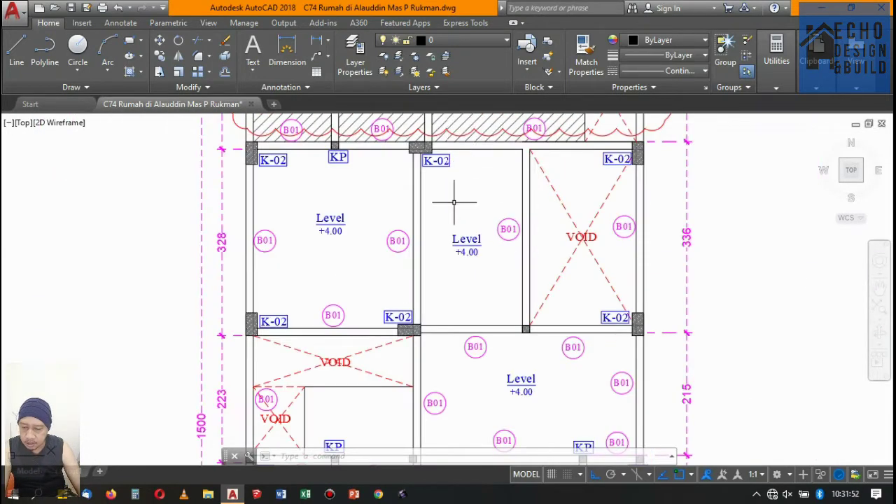
pyautogui.scroll(-5, 455, 195)
pyautogui.scroll(-2, 371, 287)
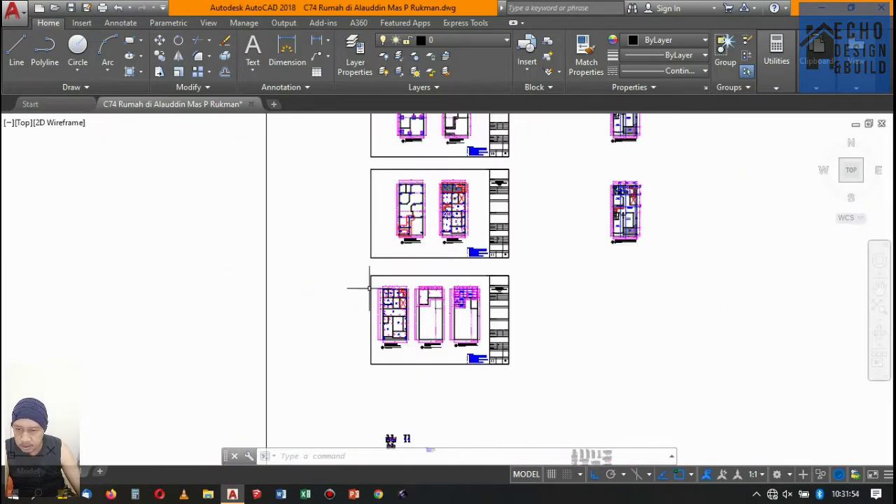
pyautogui.scroll(5, 378, 294)
pyautogui.scroll(4, 428, 265)
pyautogui.scroll(-3, 425, 250)
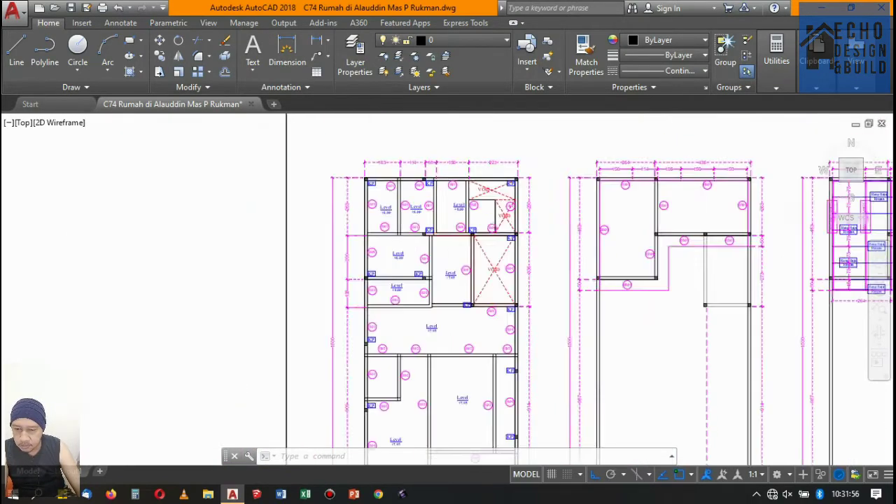
pyautogui.scroll(-3, 438, 262)
pyautogui.scroll(4, 456, 276)
pyautogui.scroll(-4, 465, 291)
pyautogui.scroll(4, 462, 308)
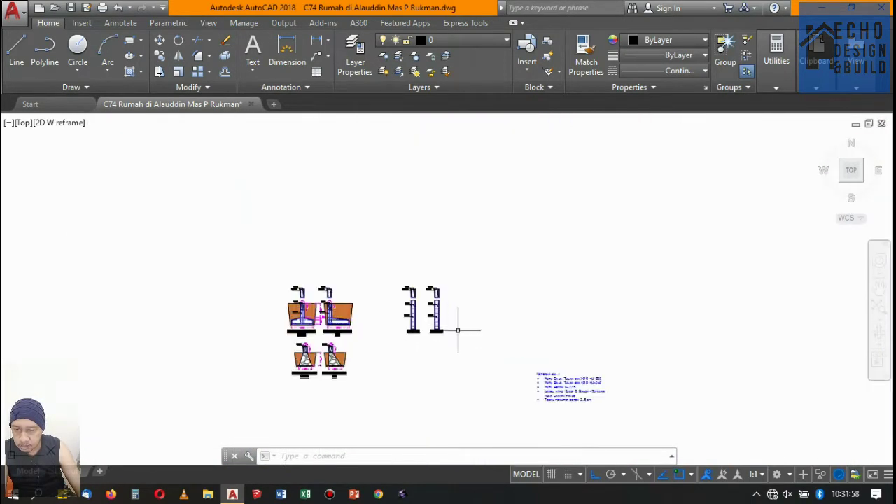
pyautogui.scroll(2, 441, 280)
pyautogui.scroll(3, 431, 217)
pyautogui.scroll(-3, 435, 194)
pyautogui.scroll(8, 426, 216)
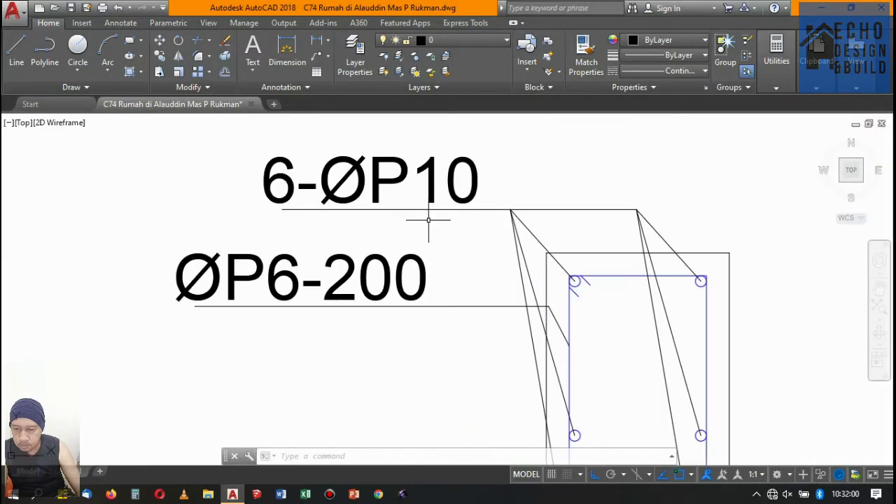
pyautogui.scroll(-8, 426, 217)
pyautogui.scroll(2, 460, 217)
pyautogui.scroll(-3, 450, 201)
pyautogui.scroll(8, 450, 201)
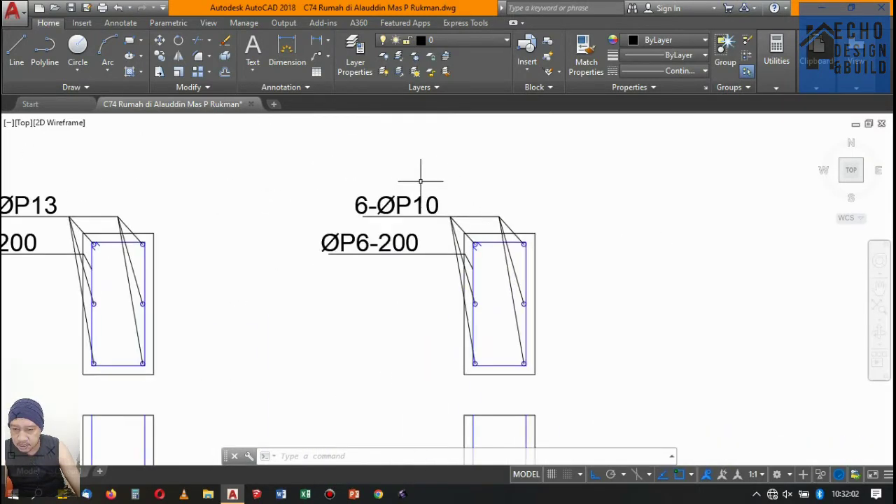
pyautogui.scroll(-8, 436, 193)
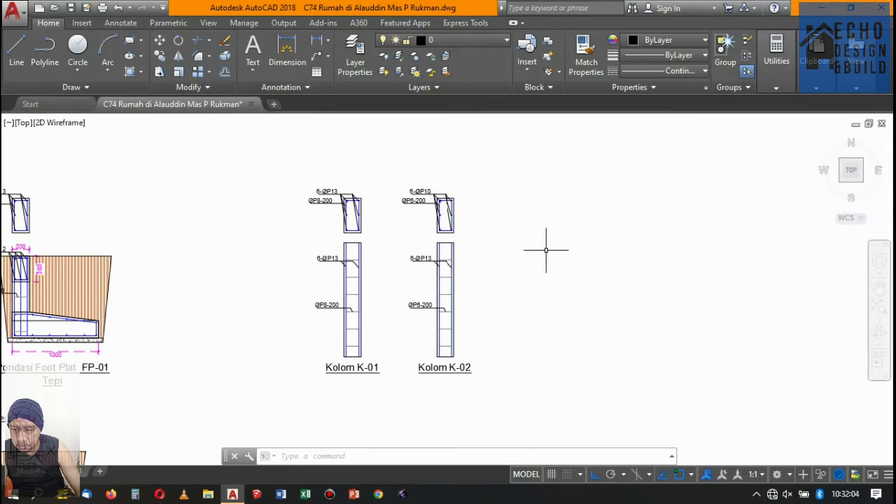
pyautogui.scroll(2, 460, 200)
pyautogui.scroll(-4, 434, 182)
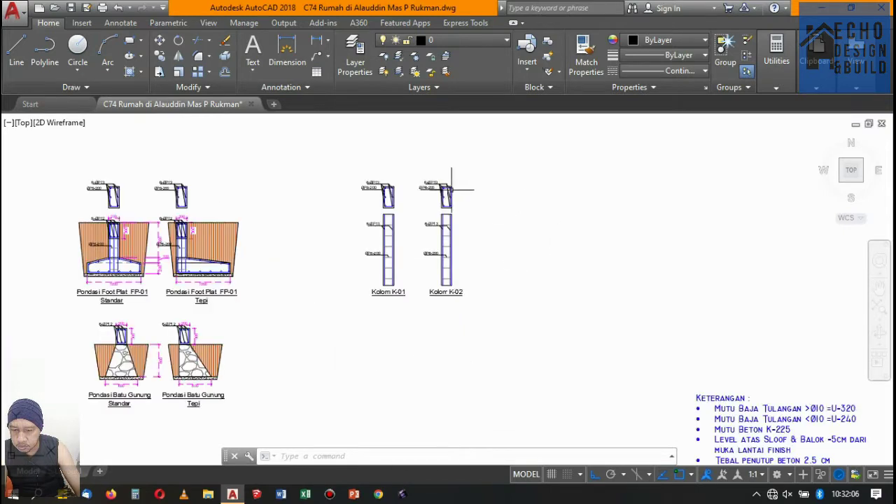
pyautogui.scroll(2, 414, 161)
pyautogui.click(409, 167)
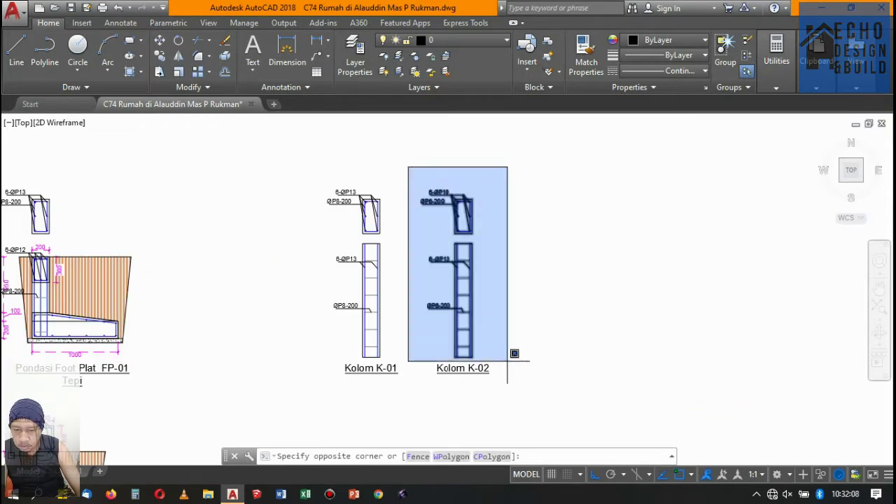
pyautogui.click(509, 384)
pyautogui.press('Escape')
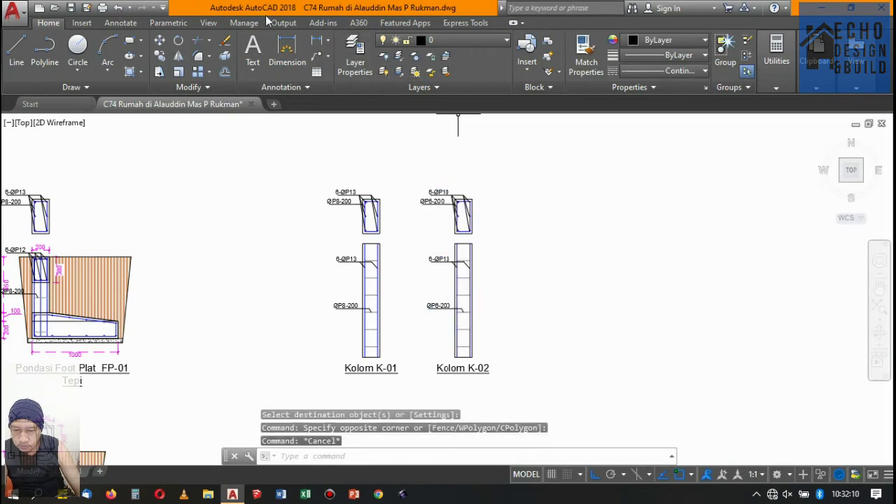
# Add a 400 linear dimension beside the first column section, corner to corner.
pyautogui.click(316, 42)
pyautogui.scroll(-5, 394, 194)
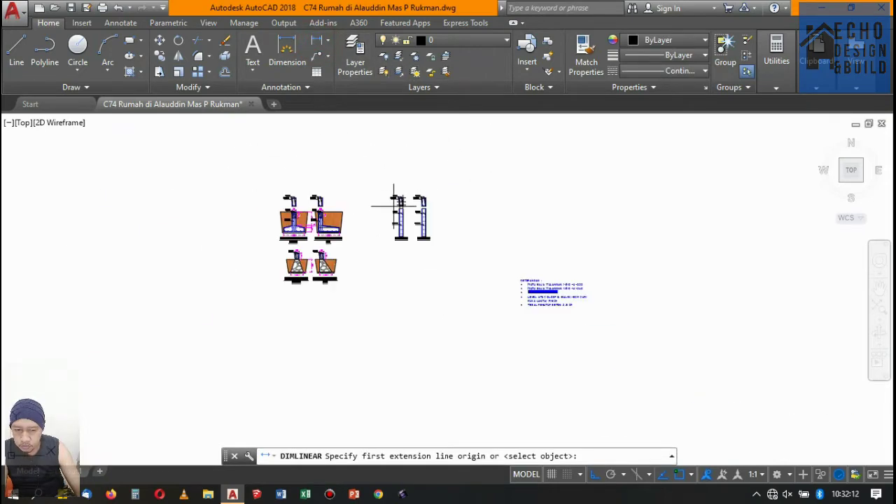
pyautogui.scroll(4, 308, 218)
pyautogui.scroll(8, 273, 158)
pyautogui.scroll(4, 337, 200)
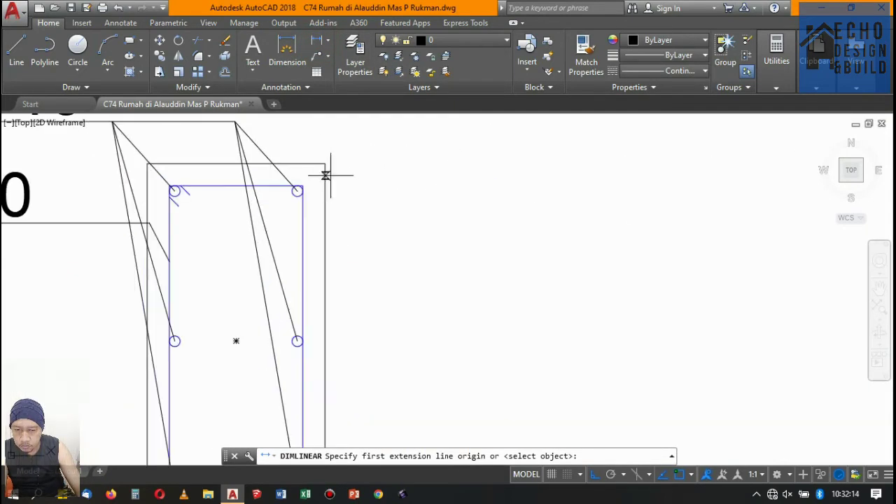
pyautogui.click(325, 163)
pyautogui.scroll(-3, 360, 280)
pyautogui.scroll(2, 360, 230)
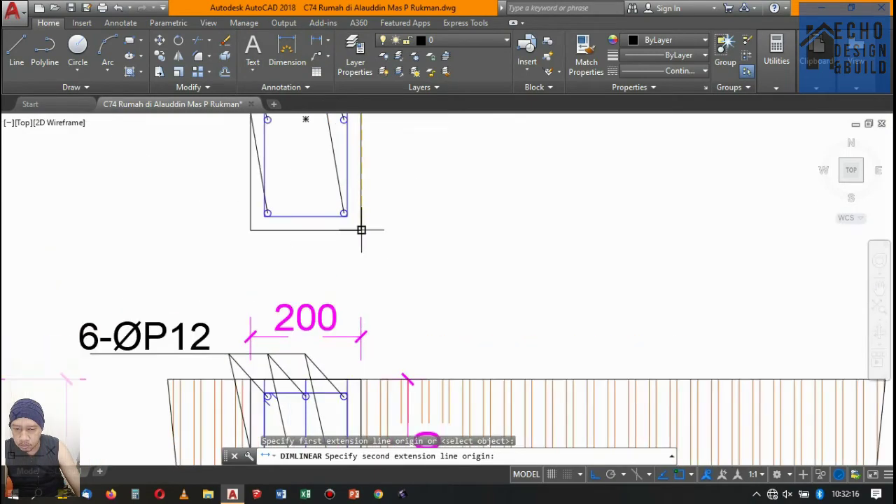
pyautogui.scroll(-3, 392, 238)
pyautogui.click(402, 240)
pyautogui.scroll(3, 416, 240)
pyautogui.click(424, 238)
pyautogui.scroll(-4, 336, 210)
# Repeat the linear dimension between two more points on the next column.
pyautogui.press('Return')
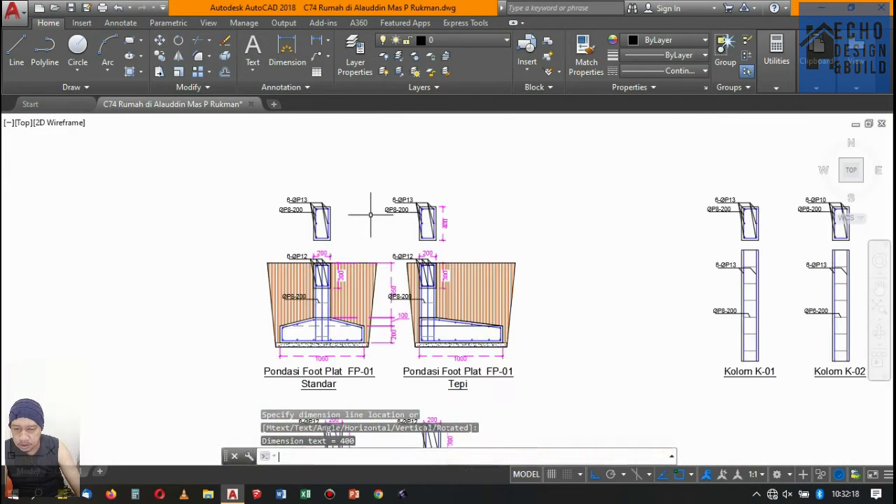
pyautogui.scroll(6, 335, 206)
pyautogui.click(303, 174)
pyautogui.scroll(-5, 341, 250)
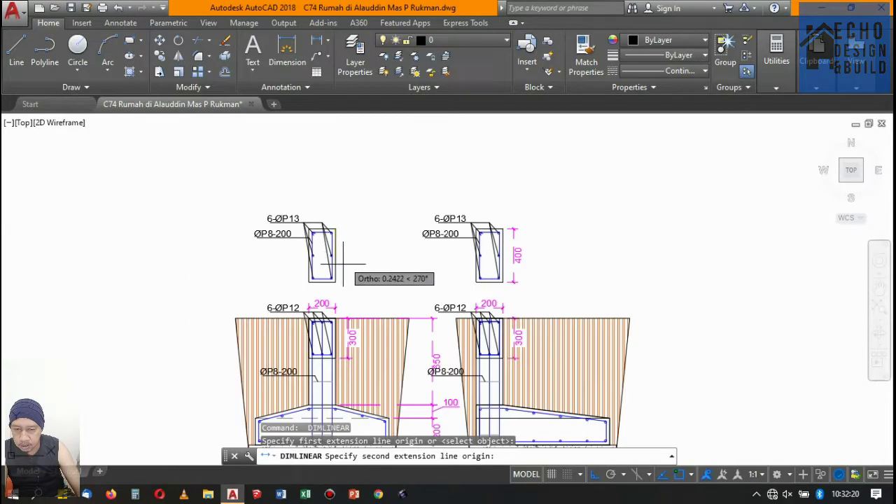
pyautogui.scroll(5, 336, 284)
pyautogui.click(319, 316)
pyautogui.scroll(-5, 320, 315)
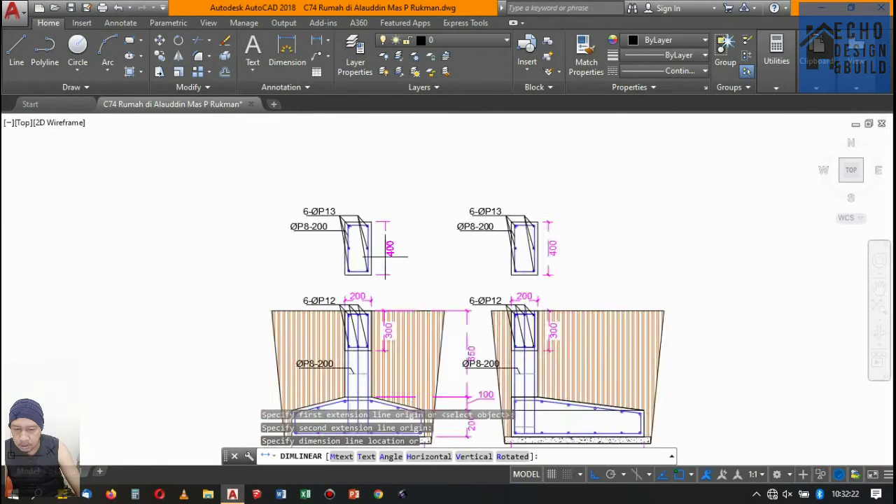
pyautogui.scroll(5, 343, 239)
pyautogui.scroll(-5, 342, 239)
# Add 400 depth dimensions beside Kolom K-01 and Kolom K-02.
pyautogui.press('Return')
pyautogui.scroll(3, 600, 240)
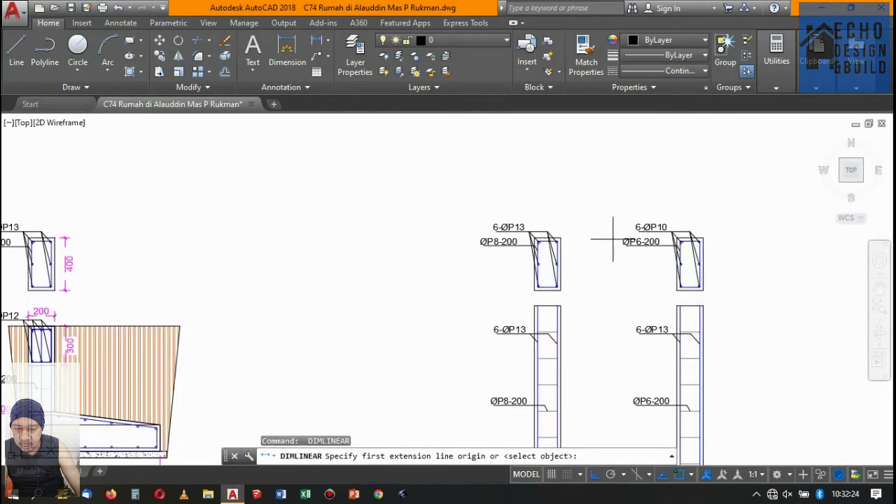
pyautogui.scroll(2, 561, 232)
pyautogui.click(543, 225)
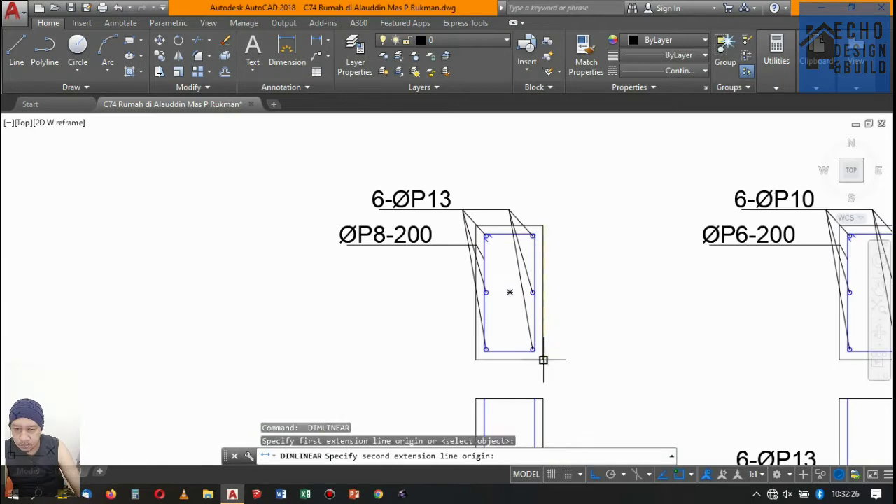
pyautogui.click(544, 360)
pyautogui.click(569, 314)
pyautogui.scroll(-3, 660, 280)
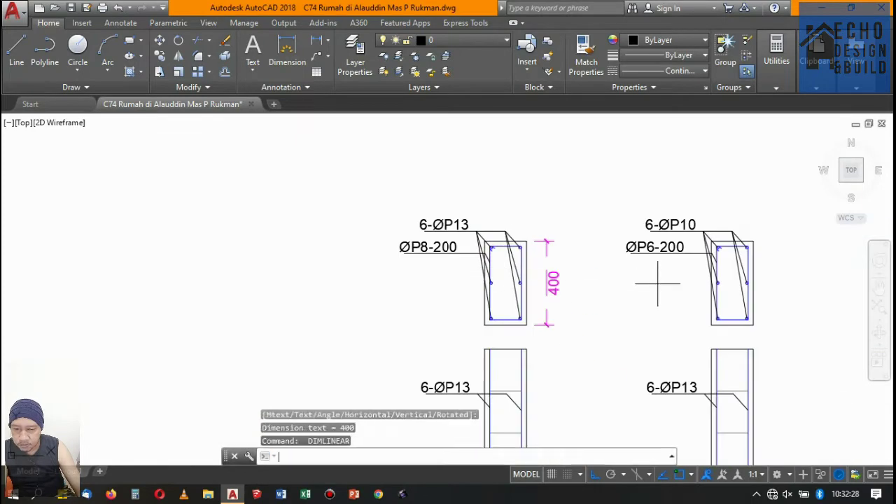
pyautogui.press('Return')
pyautogui.scroll(4, 750, 248)
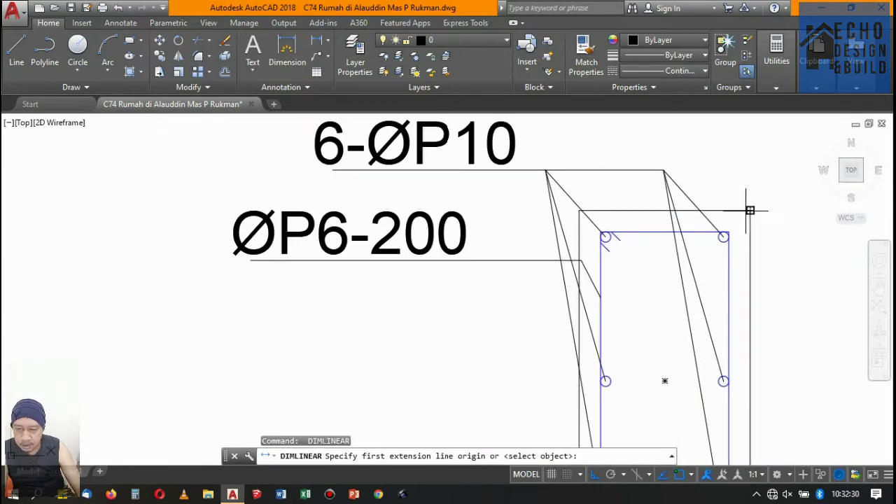
pyautogui.click(750, 210)
pyautogui.scroll(-3, 750, 210)
pyautogui.scroll(3, 516, 160)
pyautogui.scroll(2, 522, 161)
pyautogui.click(523, 153)
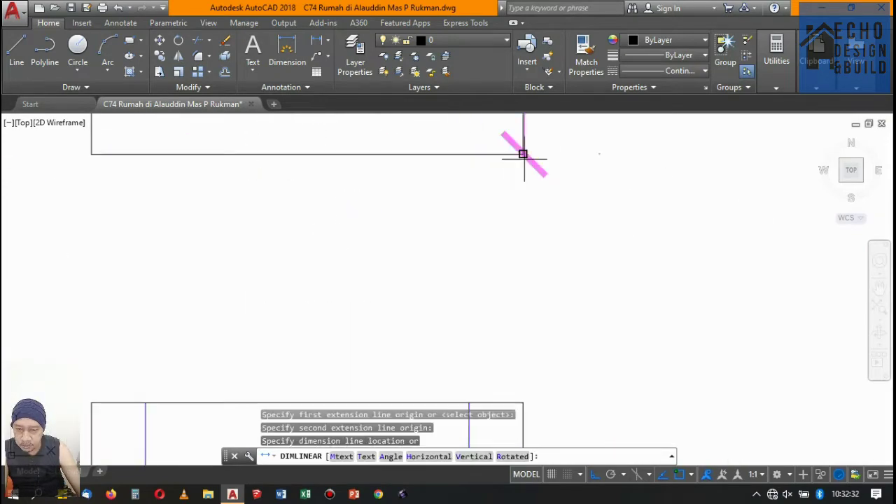
pyautogui.scroll(-3, 523, 153)
pyautogui.scroll(3, 477, 215)
pyautogui.click(441, 222)
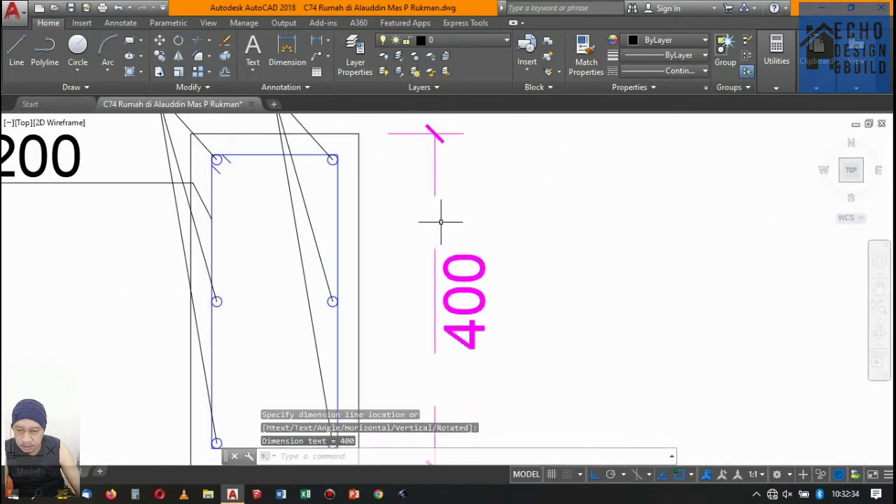
pyautogui.scroll(-3, 441, 221)
pyautogui.scroll(3, 570, 200)
# Place 200 width dimensions below both column cross-sections.
pyautogui.press('Return')
pyautogui.scroll(2, 464, 157)
pyautogui.scroll(1, 411, 141)
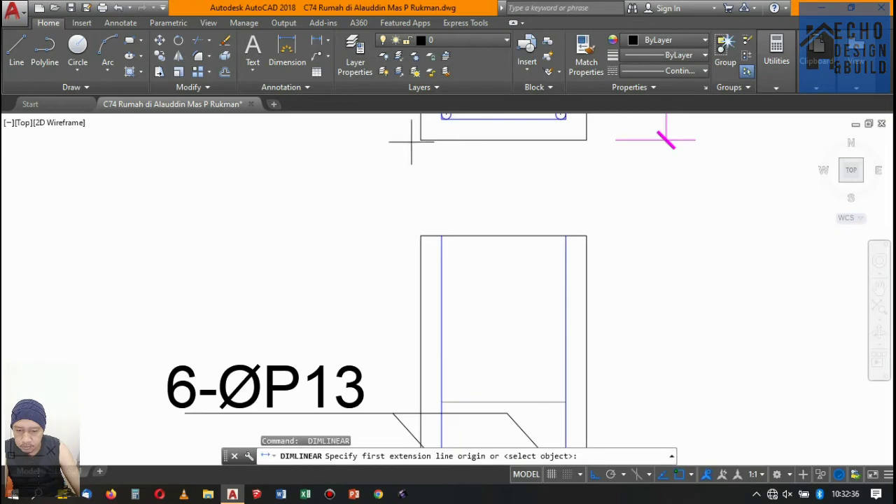
pyautogui.click(420, 139)
pyautogui.click(586, 139)
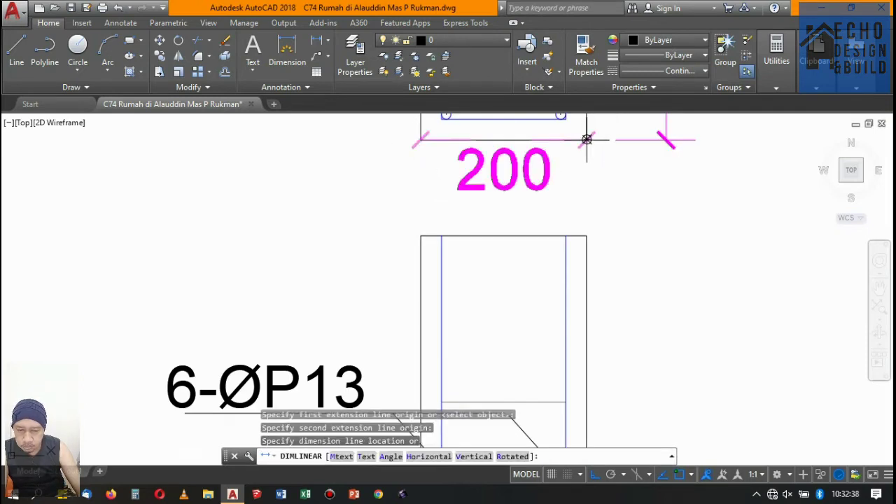
pyautogui.click(580, 175)
pyautogui.scroll(-3, 465, 185)
pyautogui.scroll(-1, 636, 166)
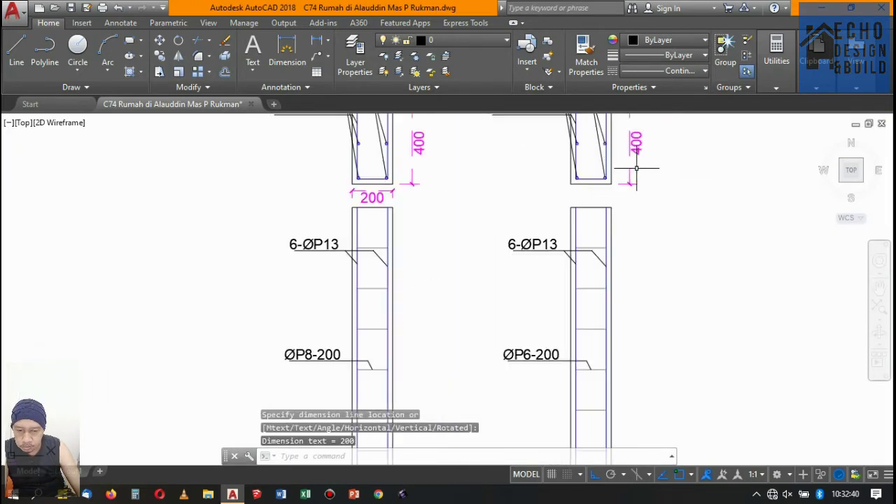
pyautogui.scroll(5, 680, 200)
pyautogui.scroll(-5, 561, 203)
pyautogui.scroll(4, 453, 214)
pyautogui.press('Return')
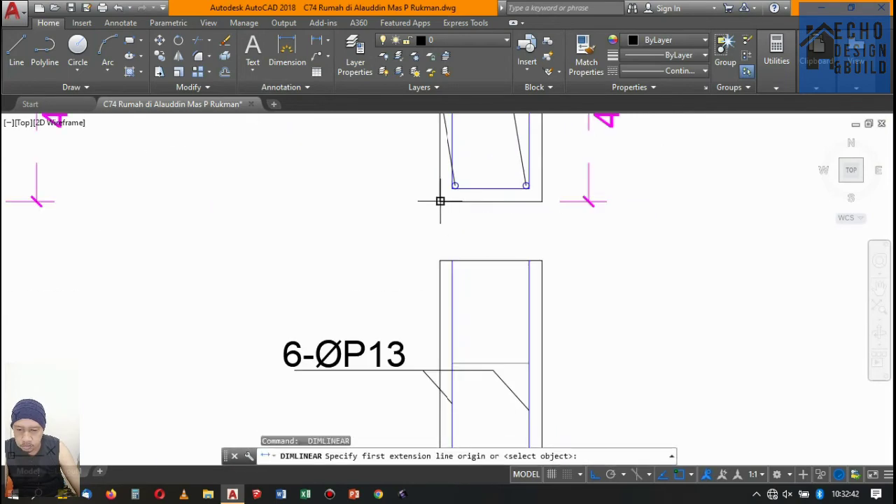
pyautogui.click(440, 200)
pyautogui.click(542, 201)
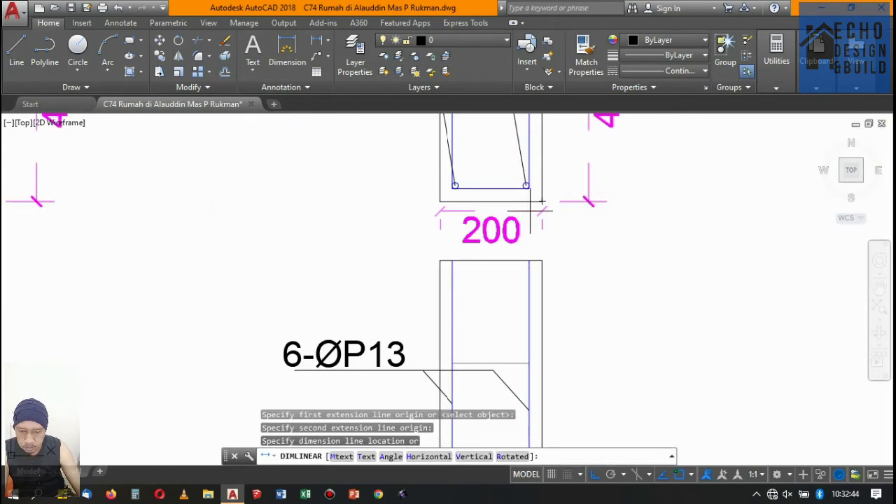
pyautogui.scroll(2, 500, 210)
pyautogui.click(500, 217)
pyautogui.scroll(-2, 500, 210)
pyautogui.scroll(-4, 530, 200)
pyautogui.scroll(4, 531, 199)
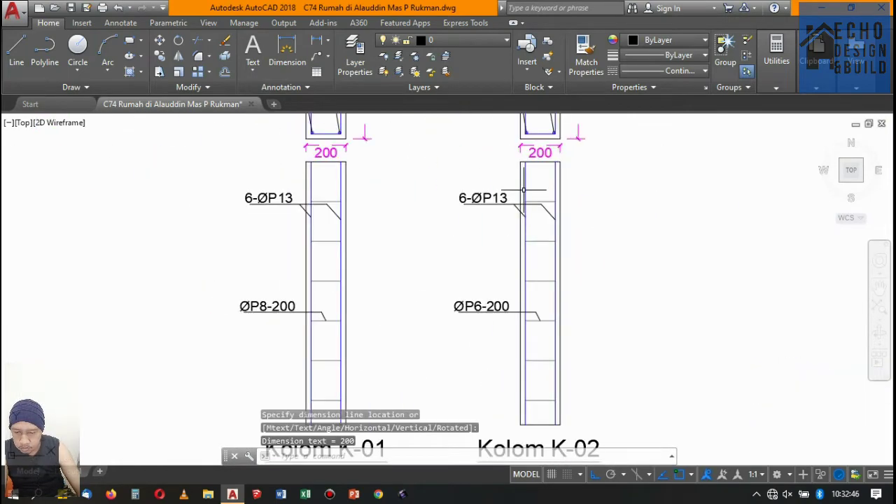
pyautogui.scroll(-5, 536, 234)
pyautogui.scroll(4, 524, 208)
pyautogui.scroll(-4, 514, 199)
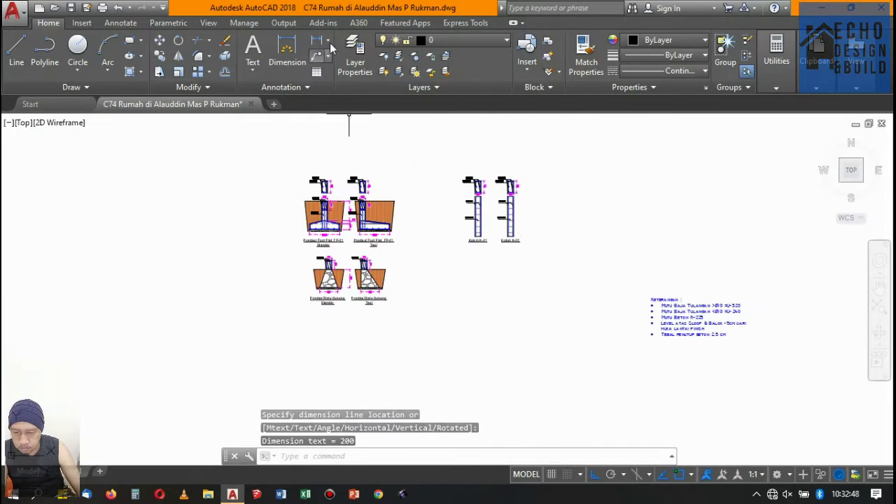
# Dimension the 200 base width below the Kolom K-01 and Kolom K-02 elevations.
pyautogui.click(319, 40)
pyautogui.scroll(3, 460, 224)
pyautogui.scroll(3, 479, 240)
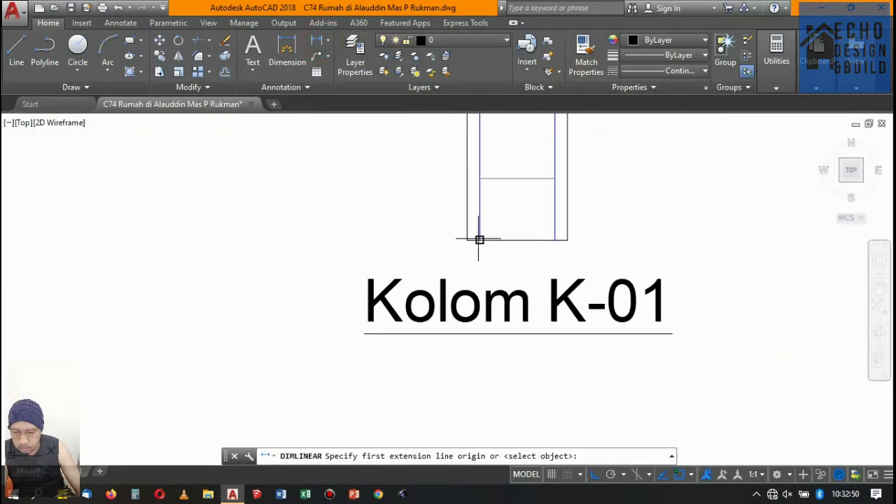
pyautogui.click(467, 240)
pyautogui.click(567, 240)
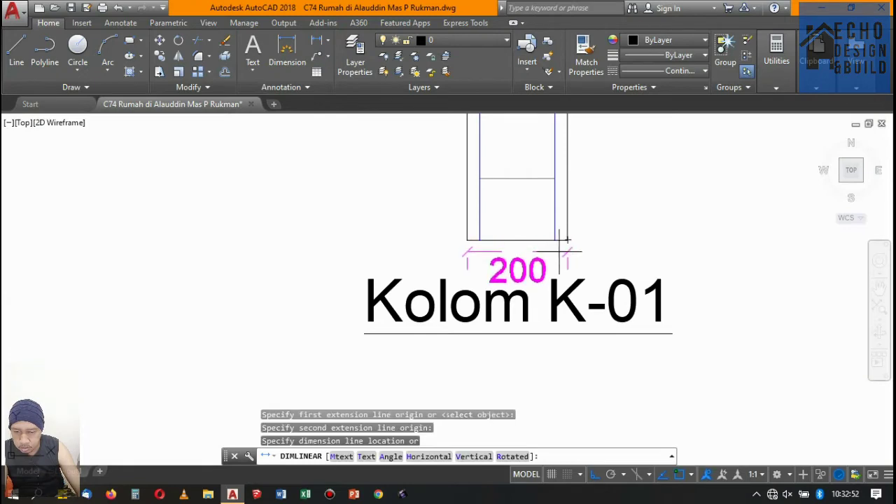
pyautogui.scroll(3, 550, 241)
pyautogui.click(530, 245)
pyautogui.scroll(-4, 420, 245)
pyautogui.press('Return')
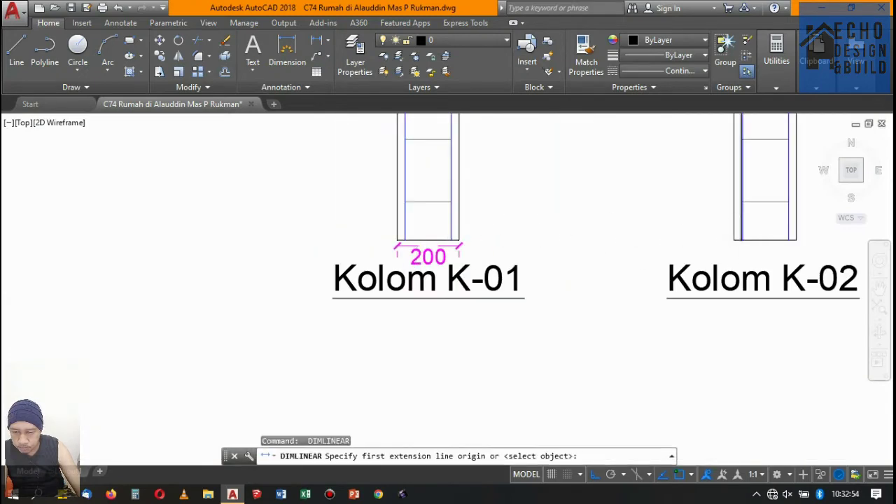
pyautogui.scroll(5, 742, 239)
pyautogui.click(693, 238)
pyautogui.scroll(-2, 693, 241)
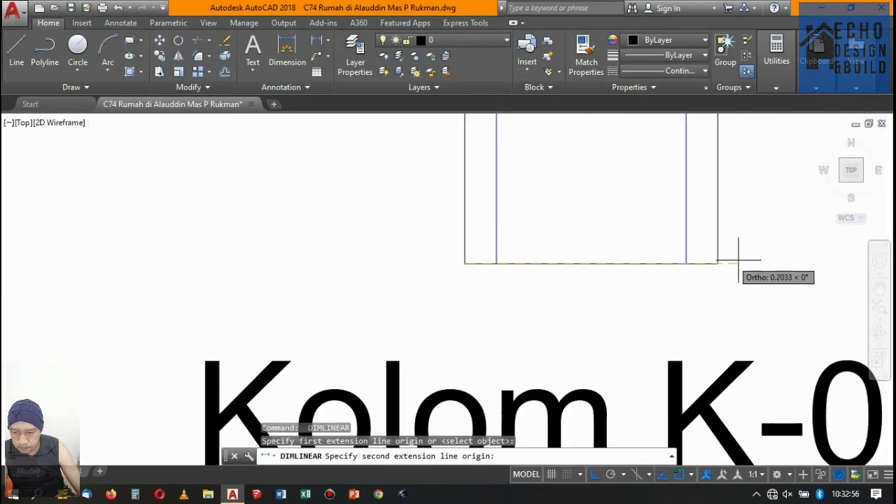
pyautogui.click(718, 263)
pyautogui.click(705, 297)
pyautogui.scroll(-4, 705, 296)
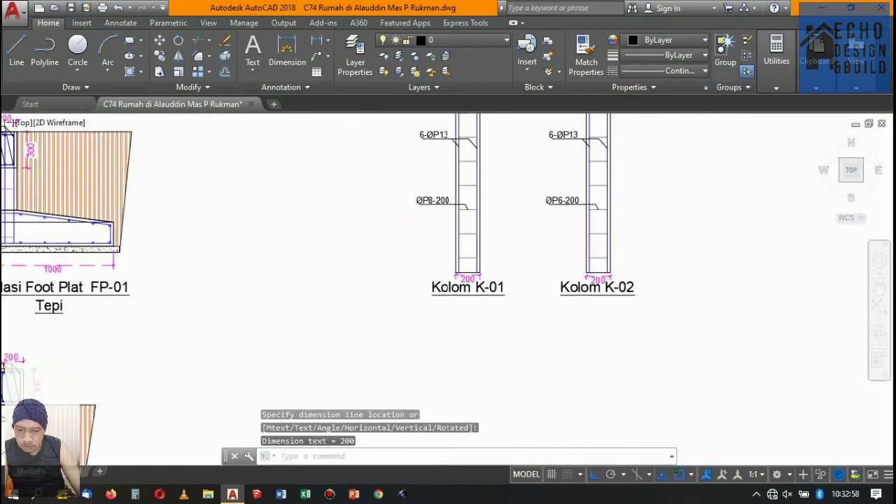
pyautogui.scroll(2, 589, 287)
# Select both Kolom titles with a selection window.
pyautogui.click(584, 280)
pyautogui.click(428, 246)
pyautogui.scroll(-2, 571, 249)
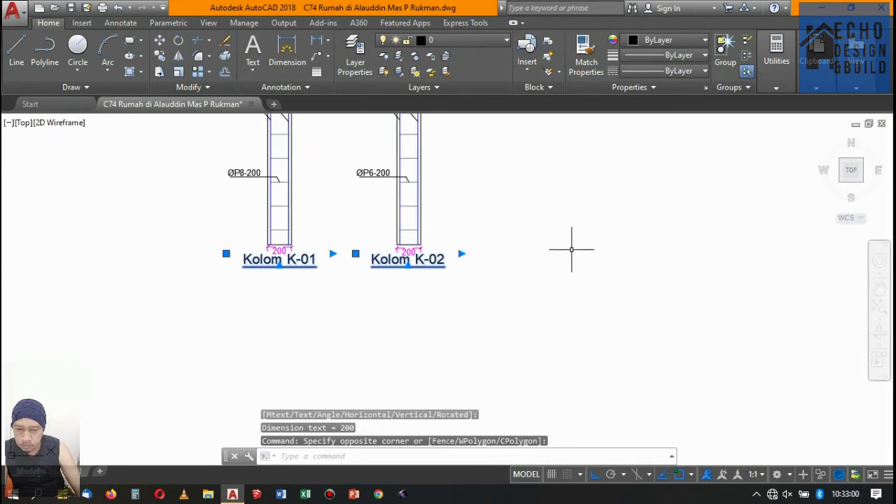
# Move the two Kolom titles down, clear of the 200 dimensions.
pyautogui.write('m')
pyautogui.press('Return')
pyautogui.click(526, 238)
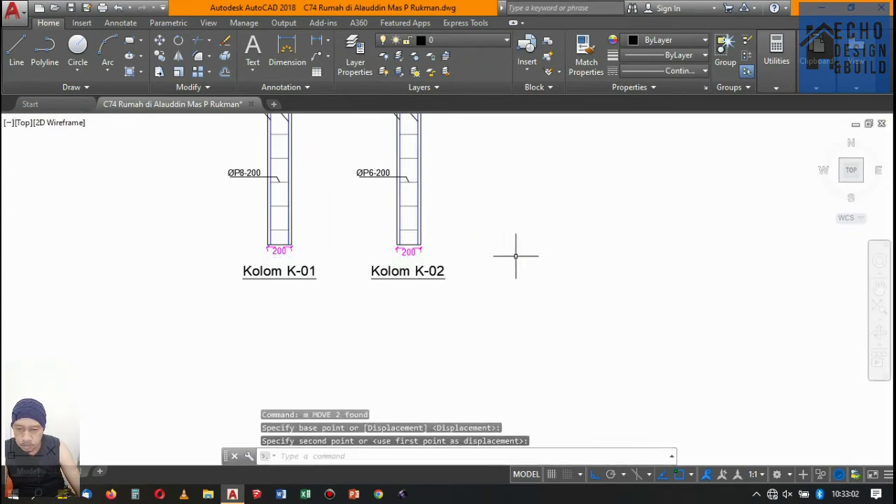
pyautogui.scroll(3, 394, 250)
pyautogui.scroll(2, 393, 250)
# Select the 200 dimensions of Kolom K-02 and Kolom K-01.
pyautogui.click(391, 230)
pyautogui.click(501, 273)
pyautogui.scroll(-5, 448, 266)
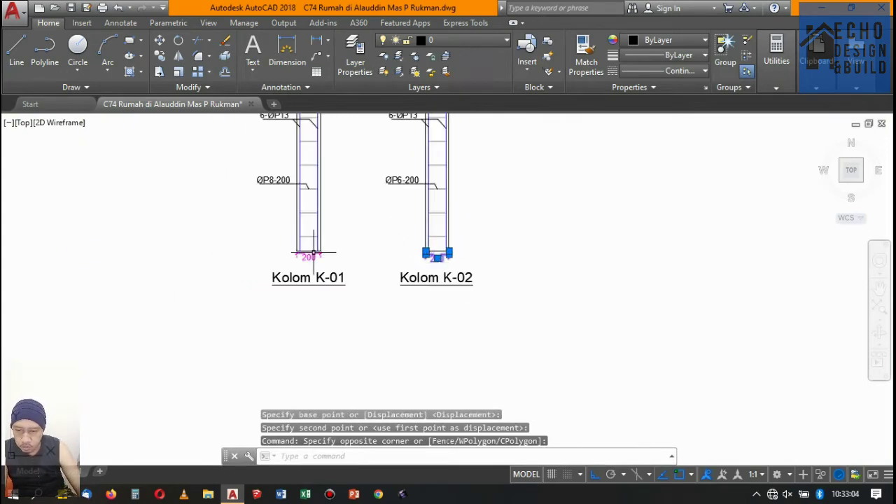
pyautogui.scroll(5, 337, 272)
pyautogui.scroll(4, 338, 271)
pyautogui.click(360, 280)
pyautogui.click(354, 231)
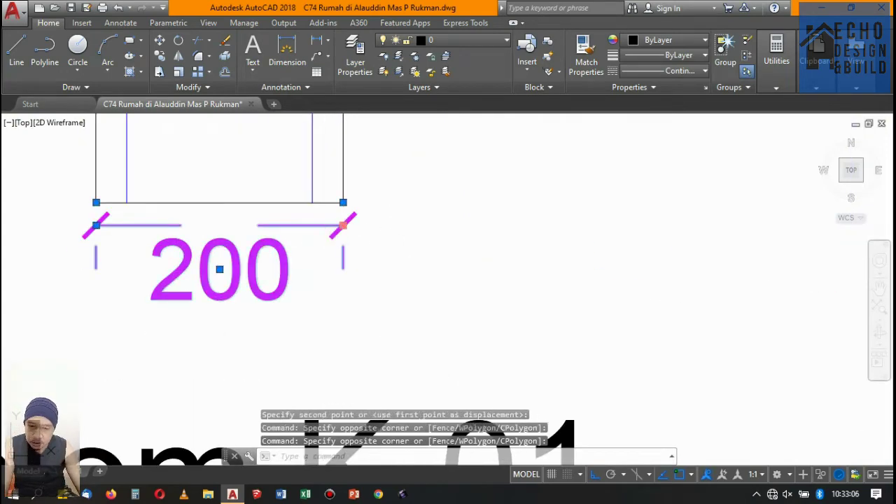
# Drag the dimensions' grip points to new positions and clear the selection.
pyautogui.click(343, 226)
pyautogui.scroll(-7, 342, 280)
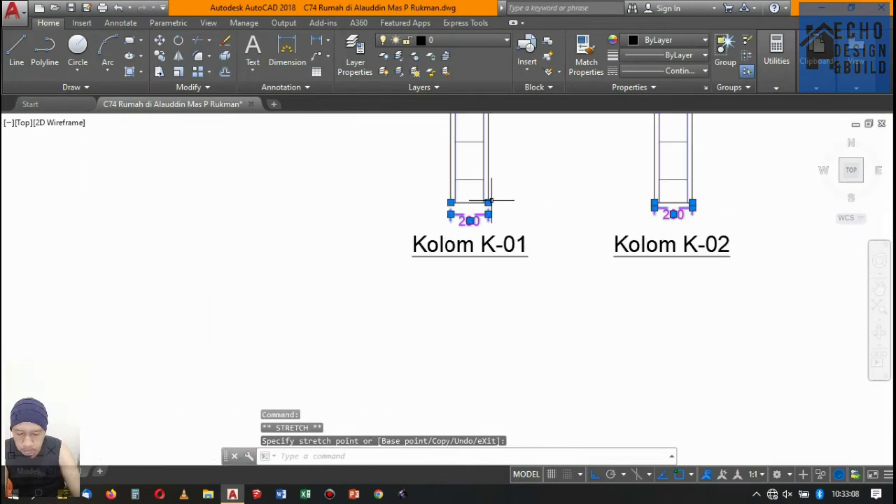
pyautogui.scroll(3, 586, 214)
pyautogui.scroll(2, 463, 245)
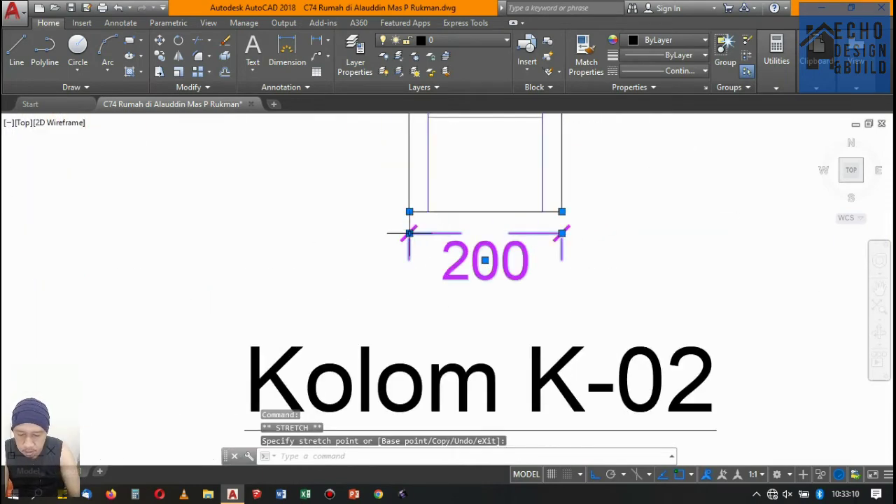
pyautogui.click(410, 233)
pyautogui.scroll(-6, 343, 233)
pyautogui.scroll(6, 225, 243)
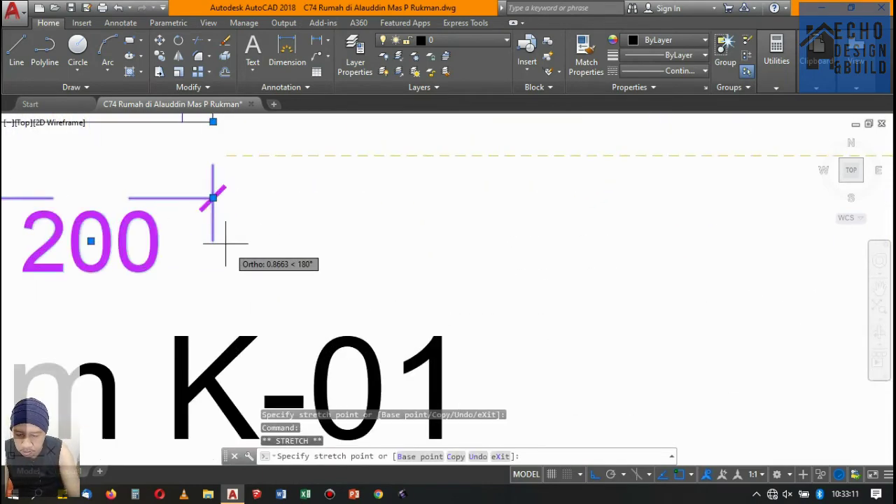
pyautogui.click(213, 198)
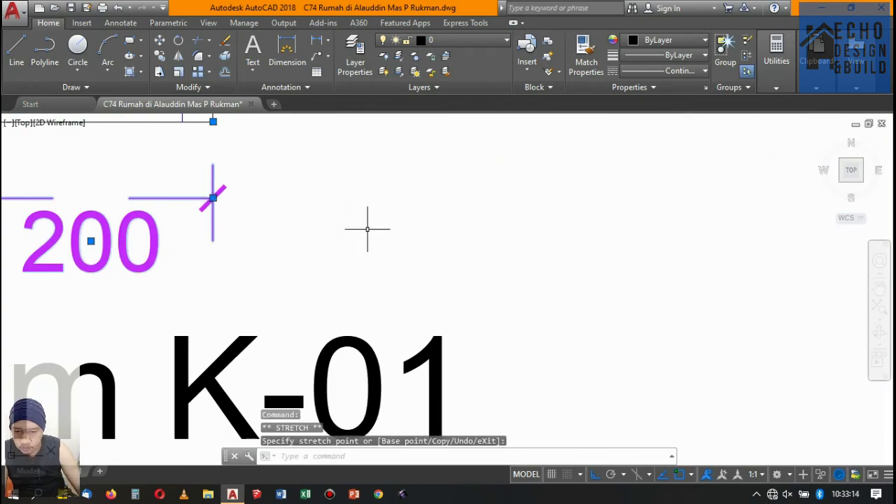
pyautogui.scroll(-8, 406, 208)
pyautogui.press('Escape')
# Start a rectangle (REC) with its first corner right of the Kolom K-02 section.
pyautogui.scroll(4, 492, 205)
pyautogui.scroll(-9, 490, 238)
pyautogui.scroll(7, 480, 194)
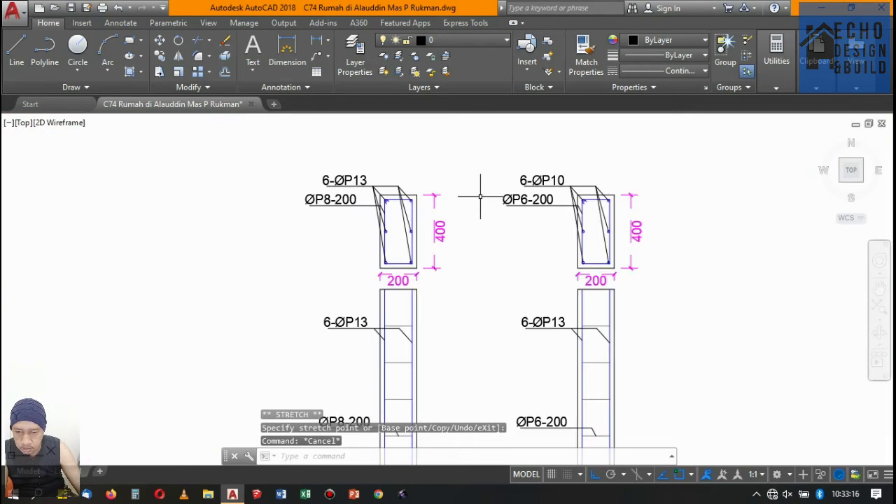
pyautogui.scroll(-7, 524, 180)
pyautogui.scroll(7, 536, 194)
pyautogui.scroll(-12, 544, 200)
pyautogui.scroll(6, 545, 201)
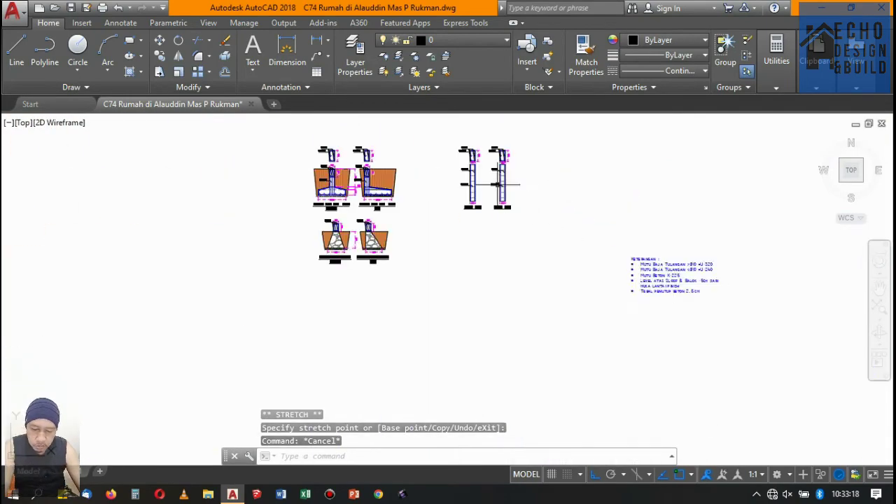
pyautogui.scroll(1, 477, 232)
pyautogui.scroll(3, 464, 276)
pyautogui.scroll(2, 460, 280)
pyautogui.write('rec')
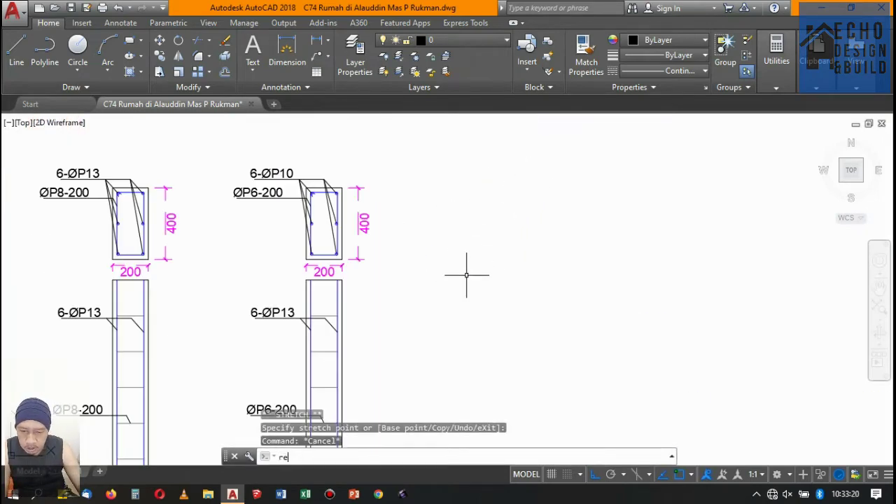
pyautogui.press('Return')
pyautogui.click(417, 192)
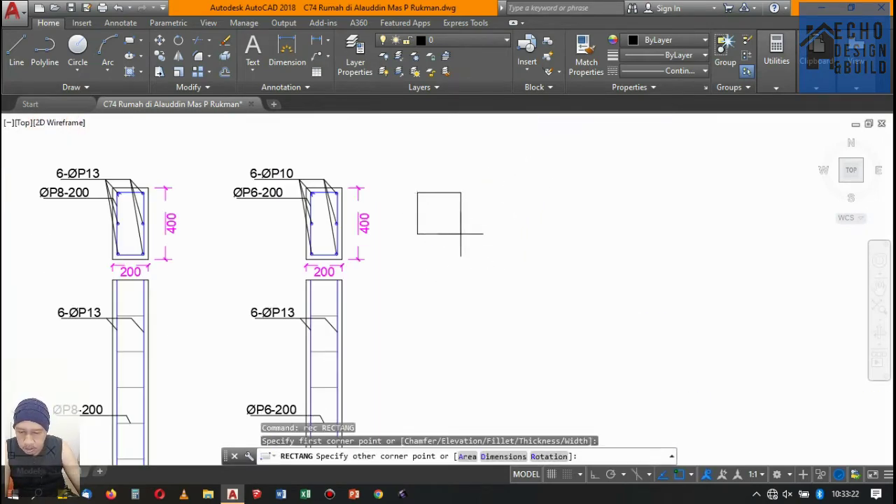
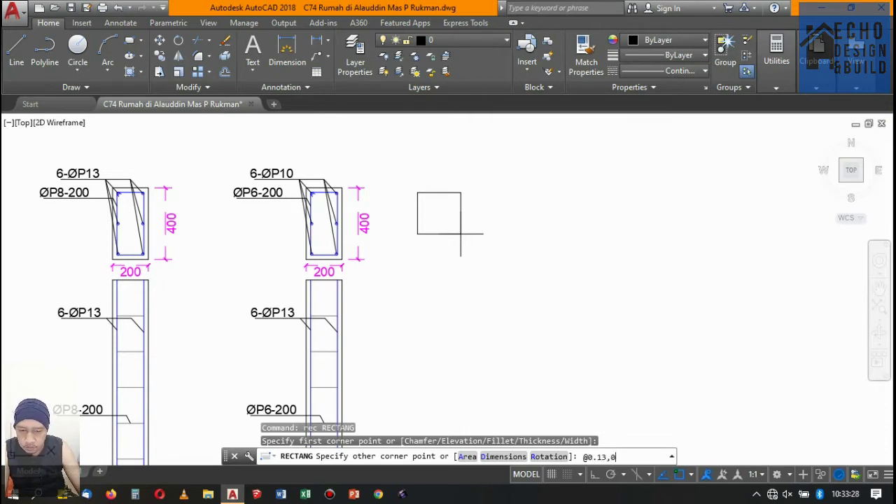
pyautogui.write('.13')
# Finish the rectangle as a 0.13 by 0.13 square.
pyautogui.press('Return')
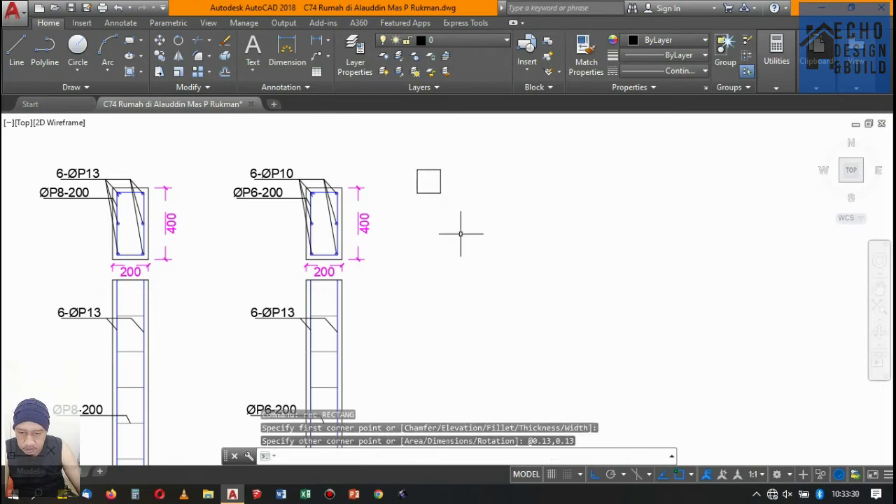
pyautogui.scroll(-5, 461, 234)
pyautogui.scroll(-3, 483, 245)
pyautogui.scroll(-2, 484, 238)
pyautogui.scroll(5, 469, 218)
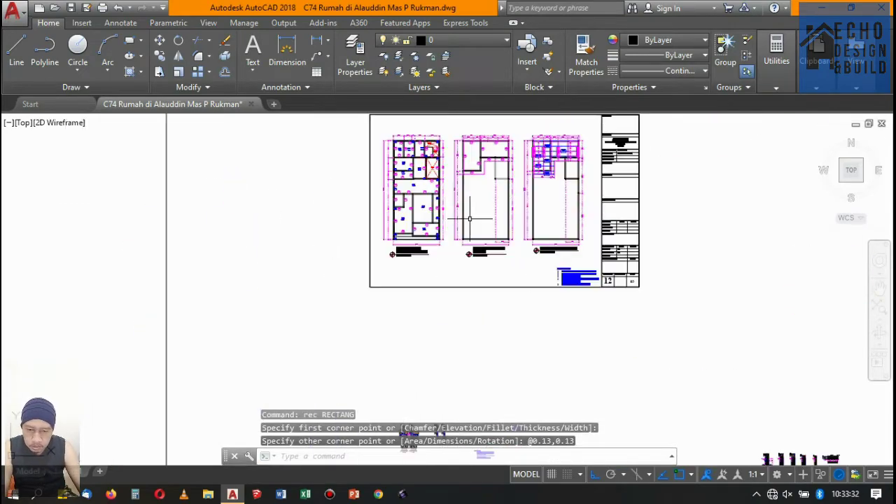
pyautogui.scroll(4, 471, 210)
pyautogui.scroll(3, 483, 193)
pyautogui.scroll(3, 490, 185)
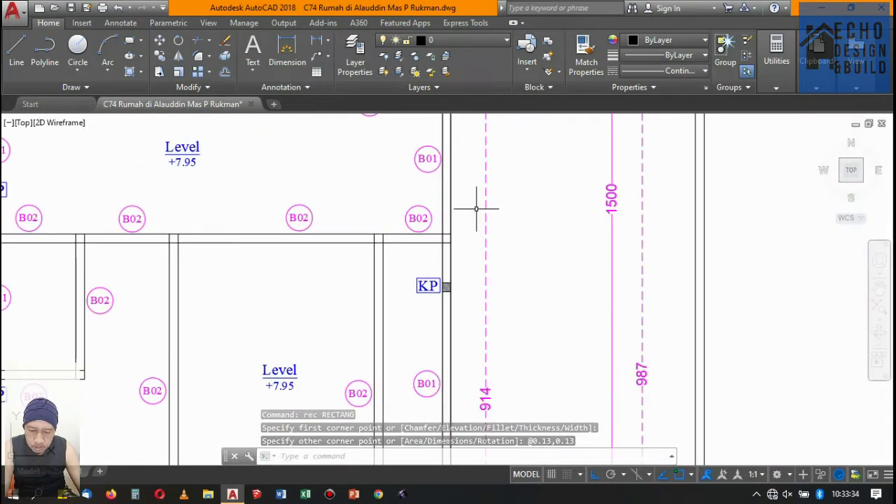
# Try a linear dimension across the KP column, then cancel it without placing it.
pyautogui.write('dmlin')
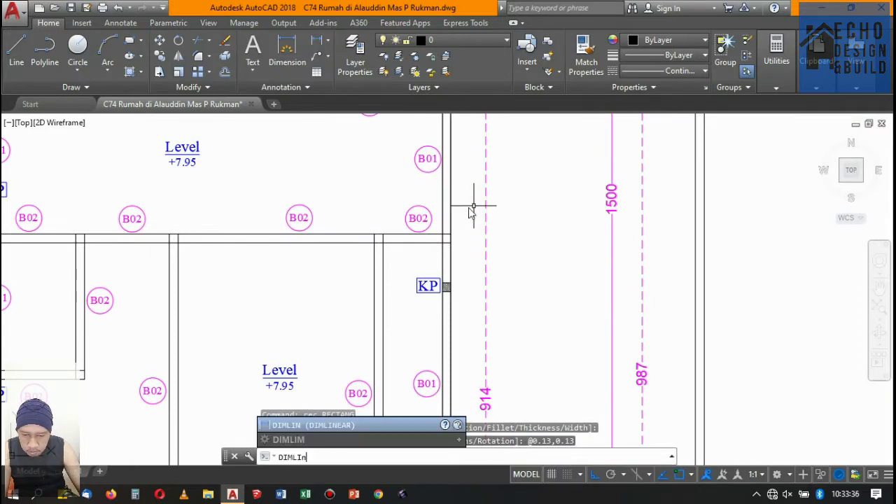
pyautogui.press('Return')
pyautogui.scroll(4, 433, 238)
pyautogui.click(453, 248)
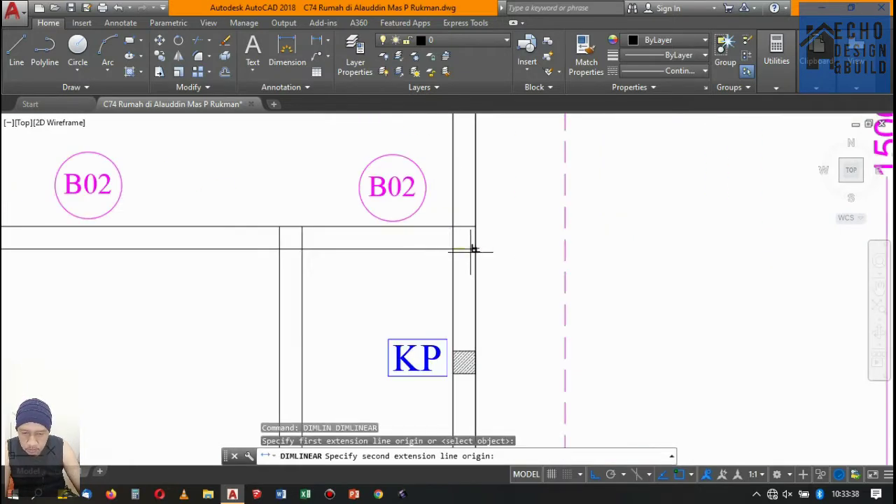
pyautogui.click(475, 249)
pyautogui.scroll(3, 476, 273)
pyautogui.press('Escape')
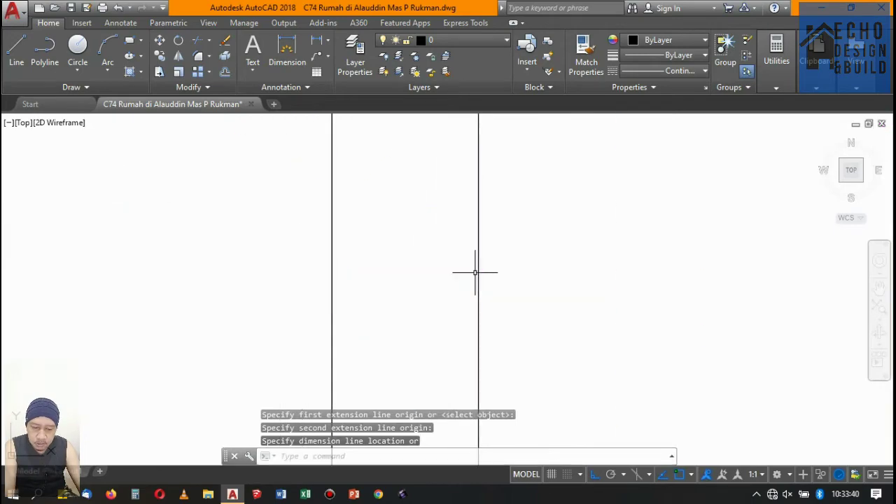
pyautogui.scroll(-6, 525, 180)
pyautogui.scroll(-5, 529, 185)
pyautogui.scroll(-3, 532, 191)
pyautogui.scroll(3, 533, 192)
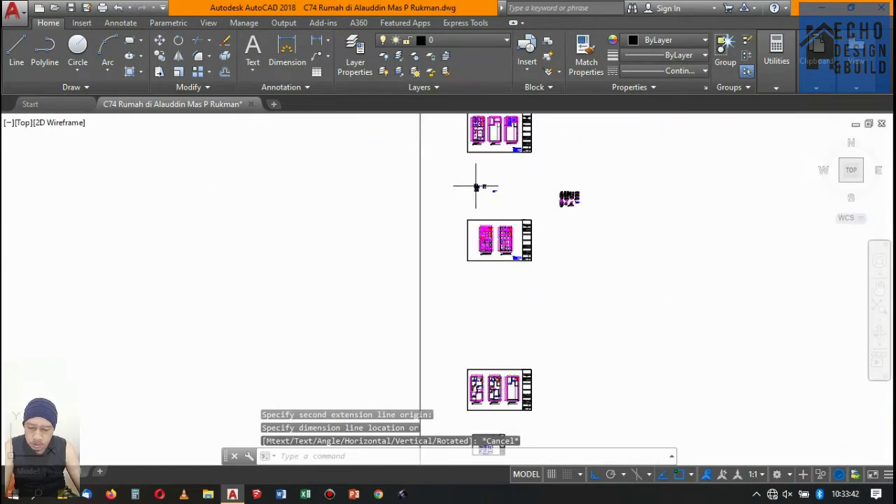
pyautogui.scroll(-3, 525, 186)
pyautogui.scroll(2, 356, 149)
pyautogui.scroll(3, 477, 178)
pyautogui.scroll(3, 535, 211)
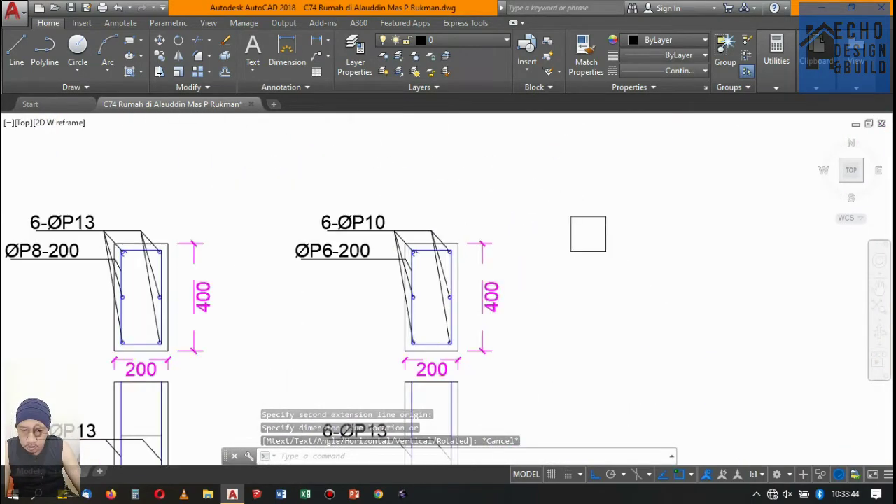
pyautogui.scroll(-2, 451, 266)
pyautogui.scroll(2, 514, 262)
# Window-select the new small square and start moving it.
pyautogui.moveTo(502, 248); pyautogui.dragTo(430, 242)
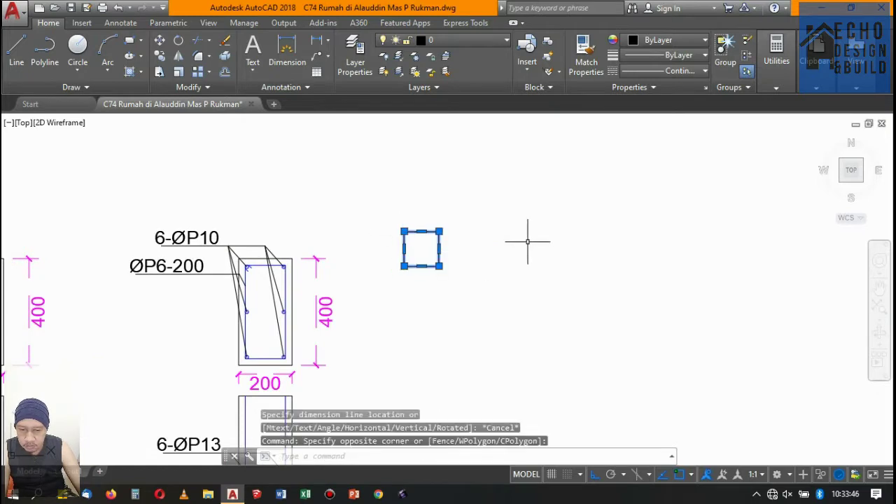
pyautogui.write('m')
pyautogui.press('Return')
pyautogui.click(526, 243)
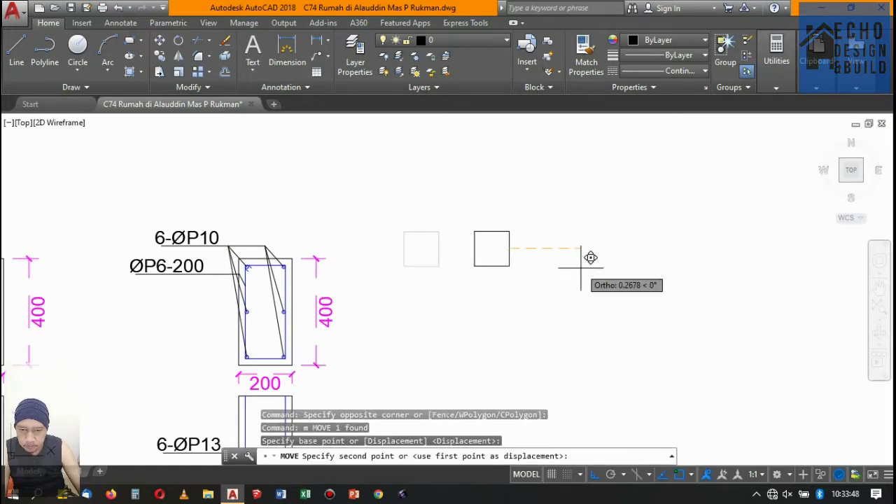
pyautogui.press('Return')
pyautogui.scroll(-3, 608, 247)
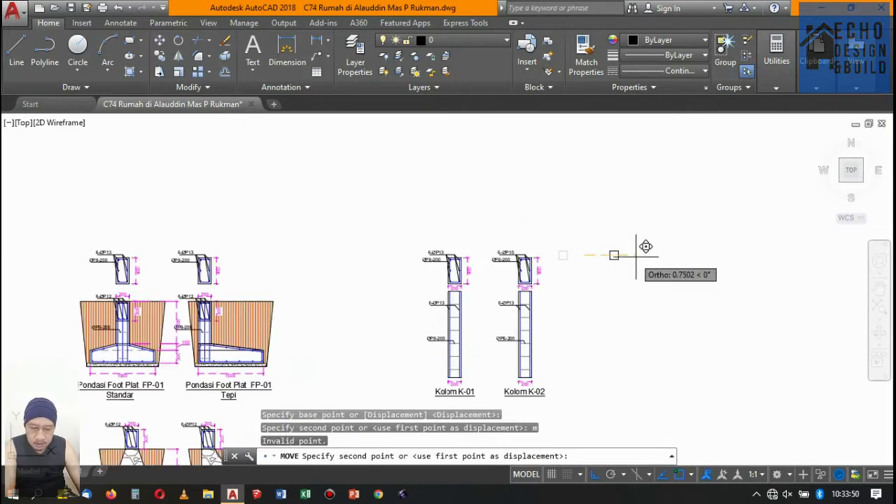
pyautogui.press('F8')
pyautogui.scroll(2, 638, 255)
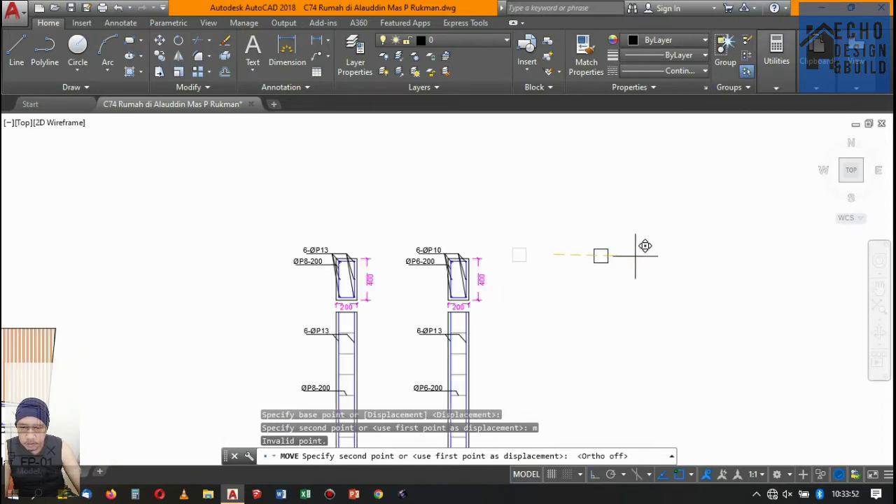
pyautogui.press('Escape')
pyautogui.press('Return')
pyautogui.scroll(2, 616, 278)
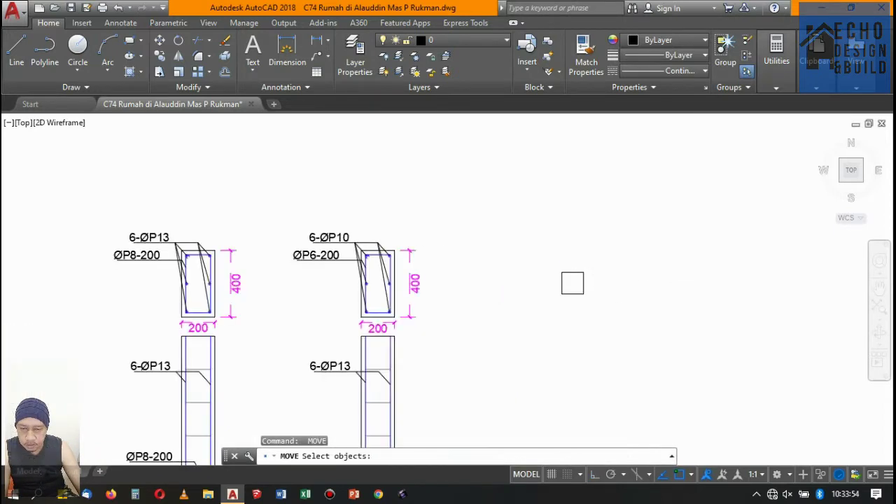
pyautogui.press('Escape')
pyautogui.scroll(3, 596, 262)
pyautogui.scroll(4, 588, 276)
pyautogui.scroll(-4, 583, 219)
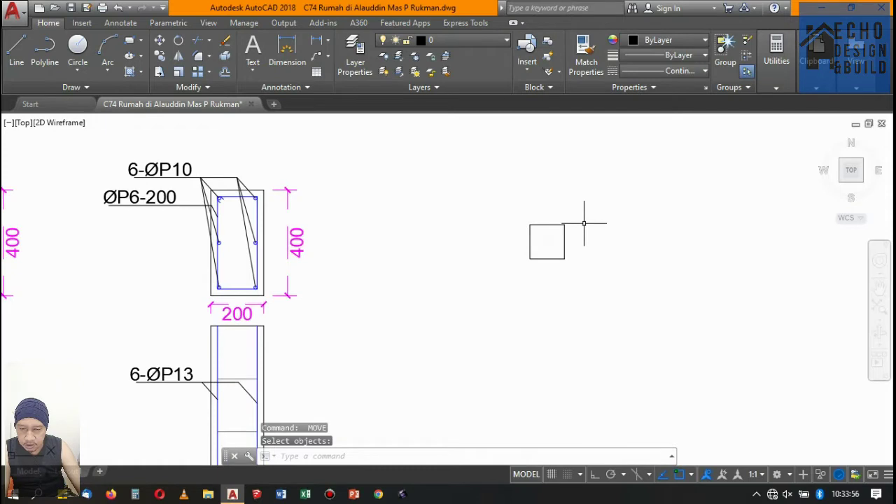
pyautogui.write('o')
pyautogui.press('Return')
pyautogui.write('0.01')
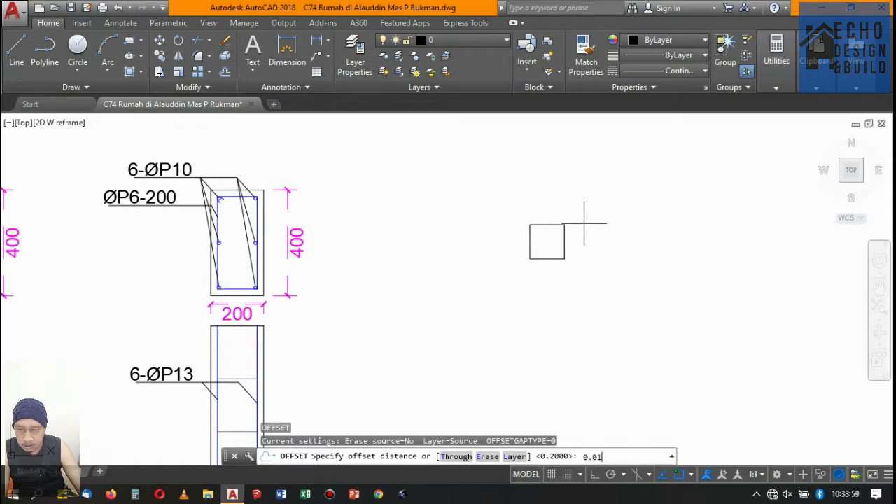
pyautogui.write('5')
pyautogui.press('Return')
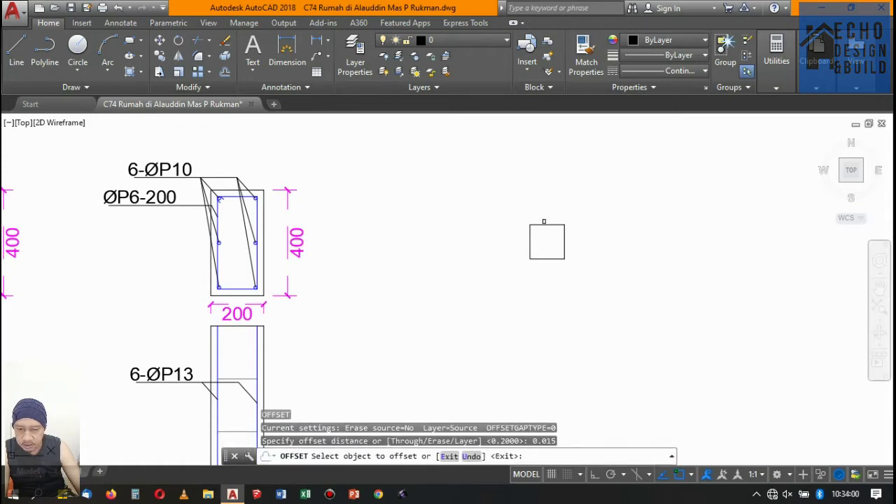
pyautogui.click(542, 224)
pyautogui.scroll(5, 540, 240)
pyautogui.click(547, 238)
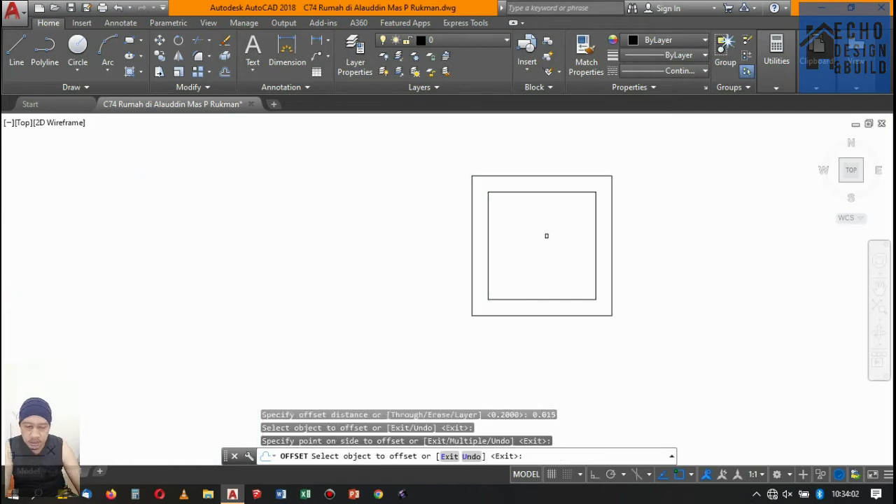
pyautogui.scroll(-7, 547, 235)
pyautogui.press('Return')
pyautogui.scroll(6, 539, 217)
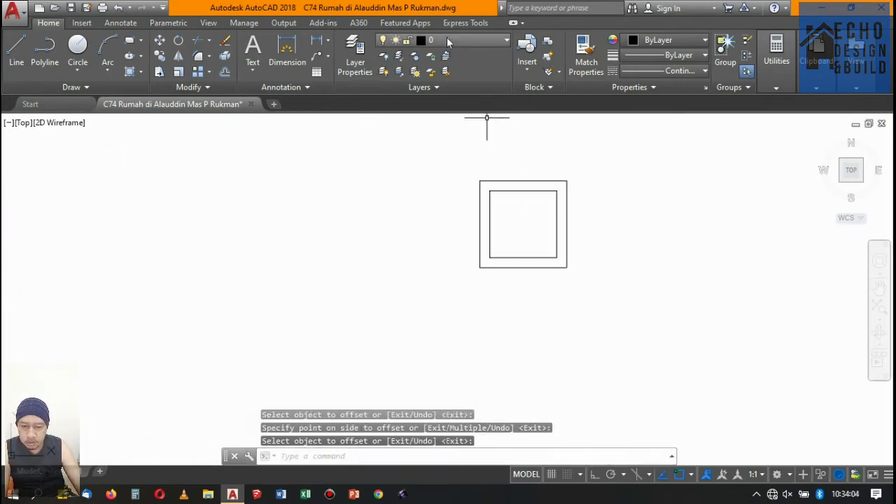
pyautogui.click(559, 185)
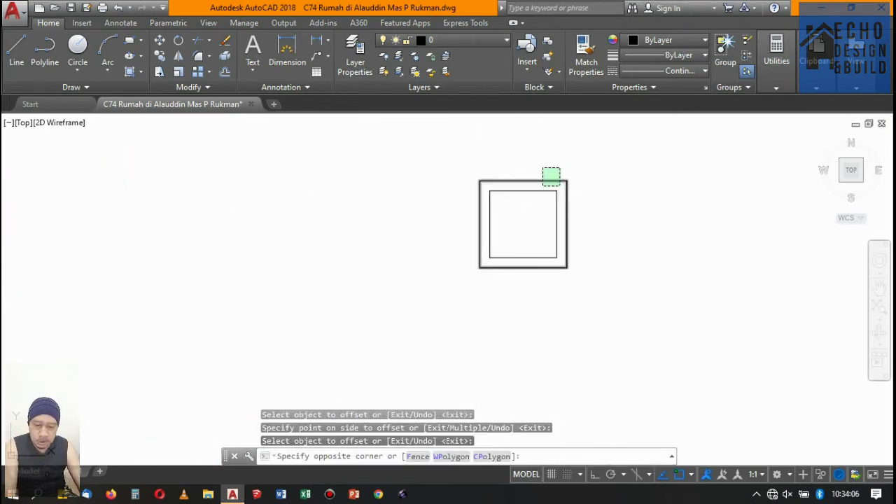
pyautogui.click(541, 168)
pyautogui.press('Delete')
pyautogui.scroll(-5, 581, 166)
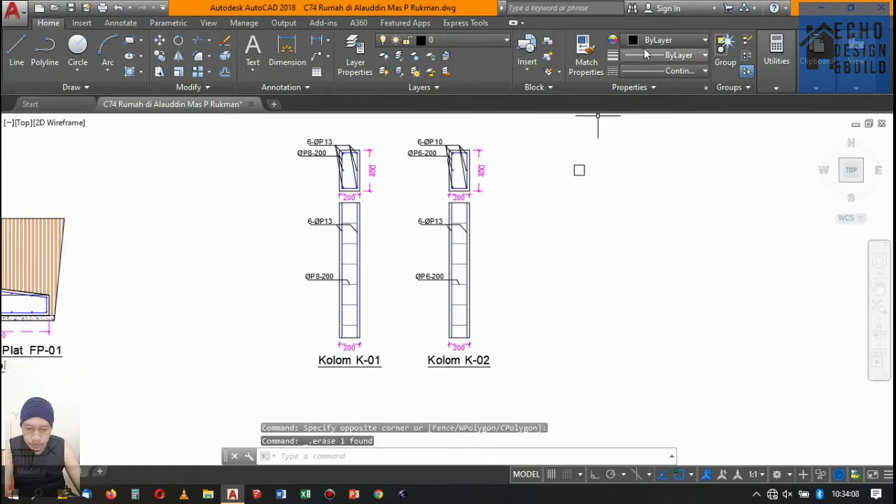
pyautogui.click(316, 42)
pyautogui.scroll(3, 490, 175)
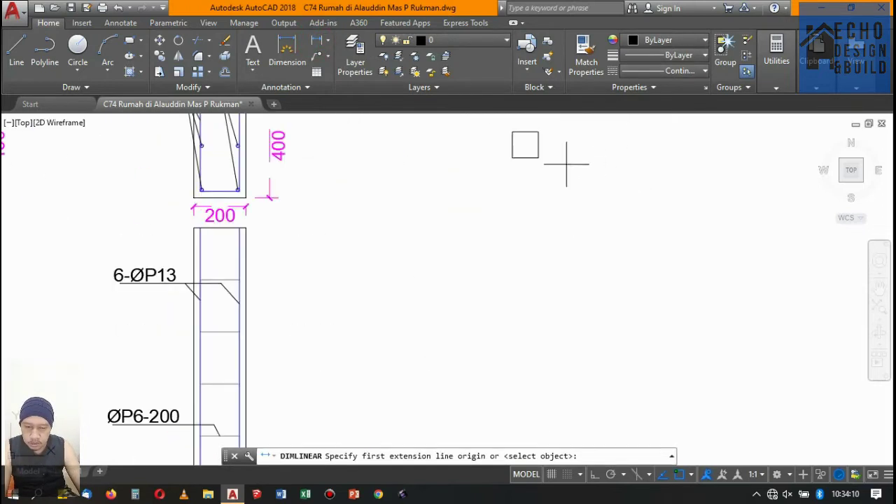
pyautogui.click(538, 132)
pyautogui.scroll(3, 539, 160)
pyautogui.click(540, 168)
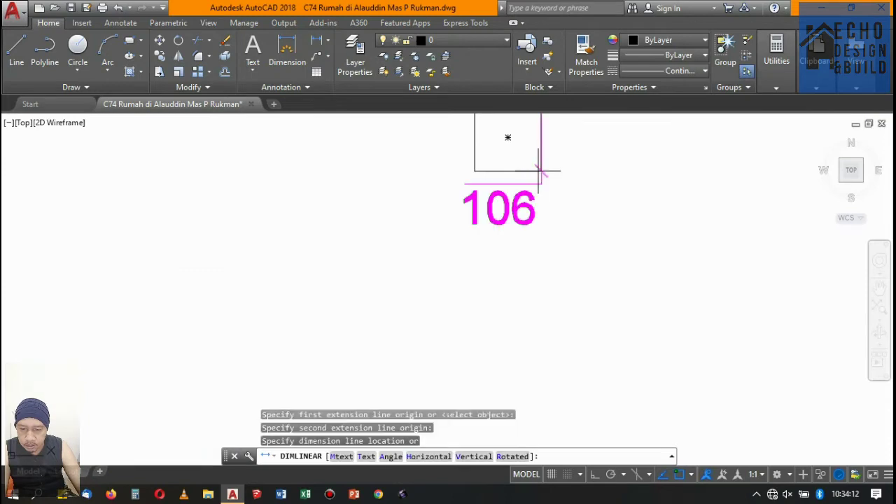
pyautogui.scroll(-4, 539, 175)
pyautogui.scroll(4, 535, 194)
pyautogui.click(560, 189)
pyautogui.click(541, 178)
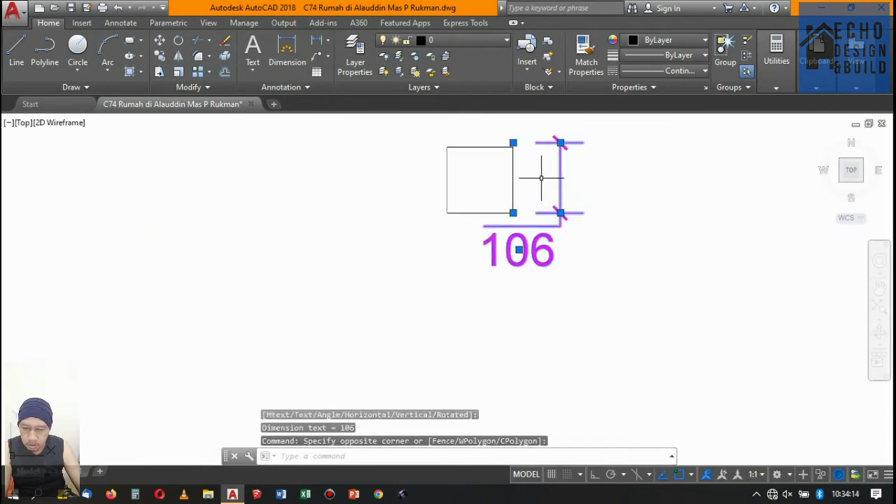
pyautogui.click(513, 142)
pyautogui.click(513, 146)
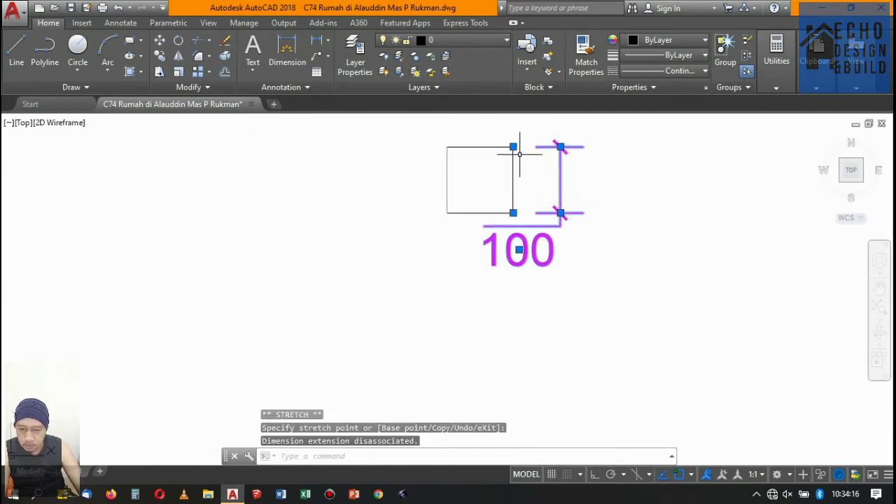
pyautogui.scroll(-3, 572, 200)
pyautogui.scroll(3, 572, 200)
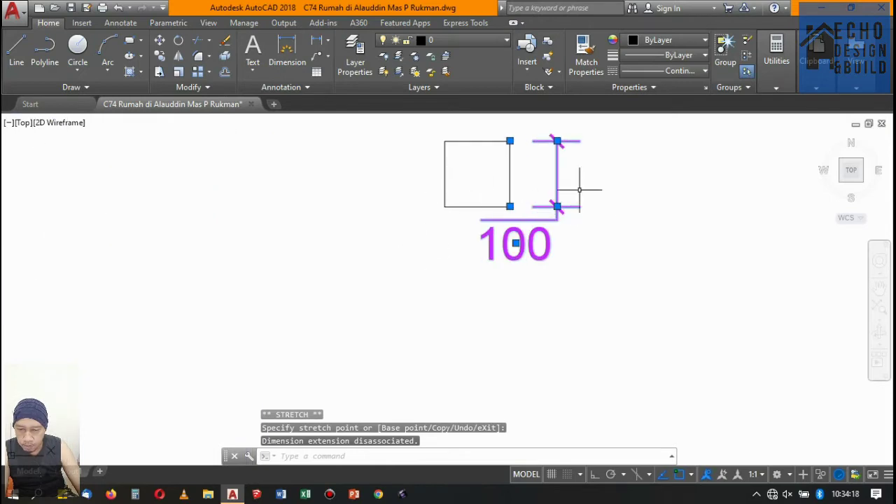
pyautogui.press('Delete')
pyautogui.scroll(-3, 565, 226)
pyautogui.scroll(2, 565, 226)
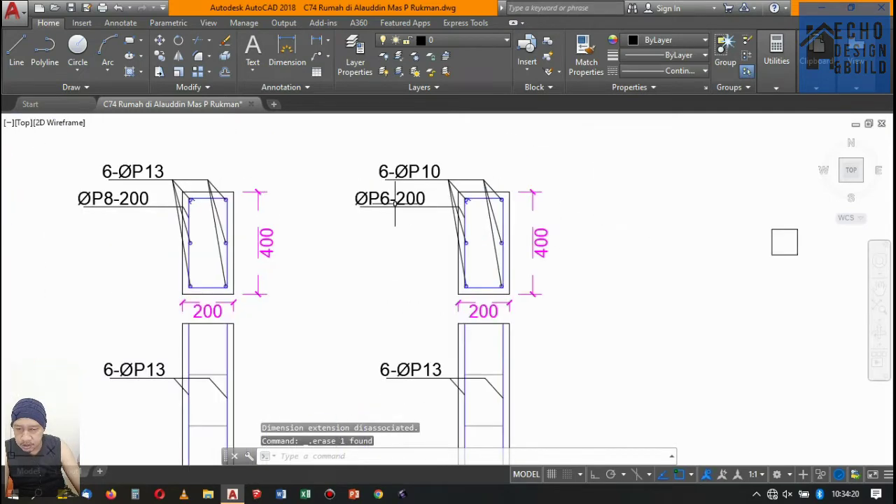
pyautogui.scroll(-2, 594, 220)
pyautogui.scroll(3, 501, 222)
pyautogui.scroll(3, 501, 222)
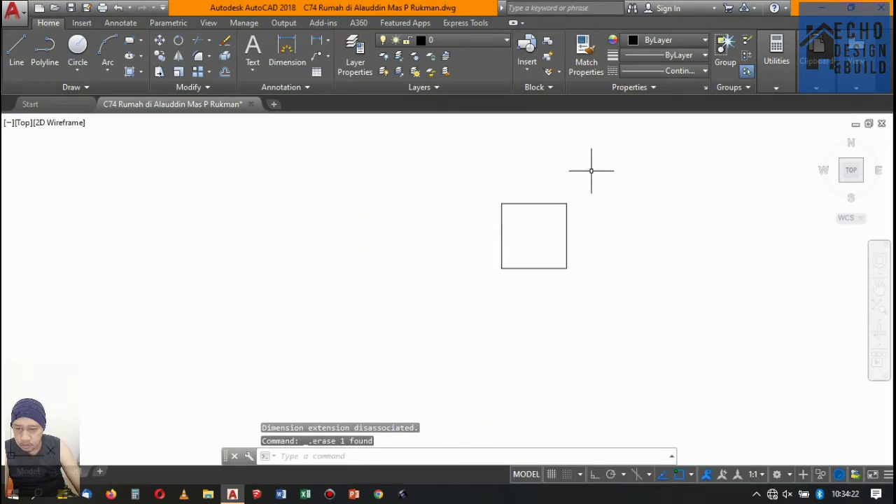
pyautogui.write('o')
pyautogui.press('Return')
pyautogui.write('0.01')
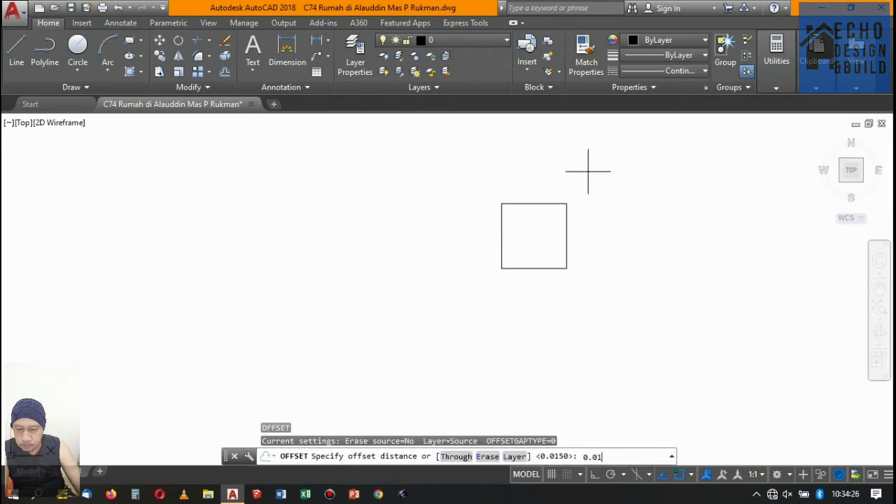
# Offset the small square inward by 0.01 to form its inner rectangle.
pyautogui.press('Return')
pyautogui.scroll(4, 583, 176)
pyautogui.click(532, 208)
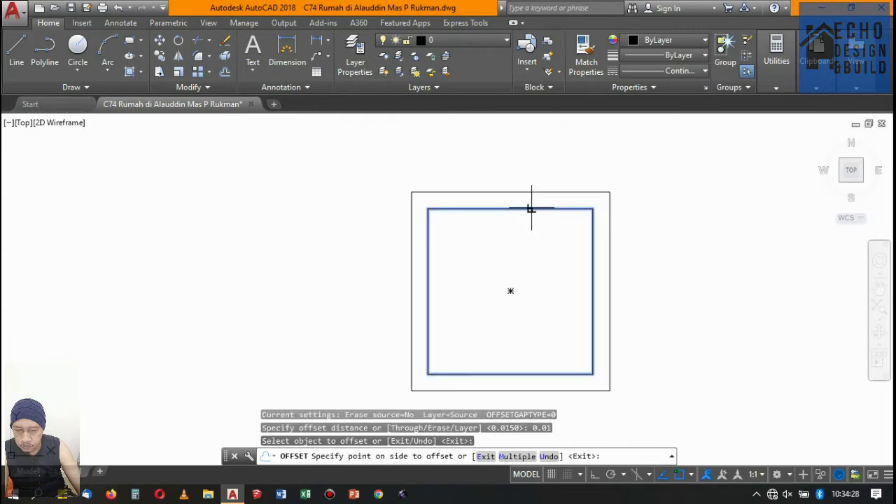
pyautogui.click(538, 224)
pyautogui.press('Return')
pyautogui.scroll(-3, 561, 217)
pyautogui.scroll(-2, 582, 210)
pyautogui.scroll(4, 433, 204)
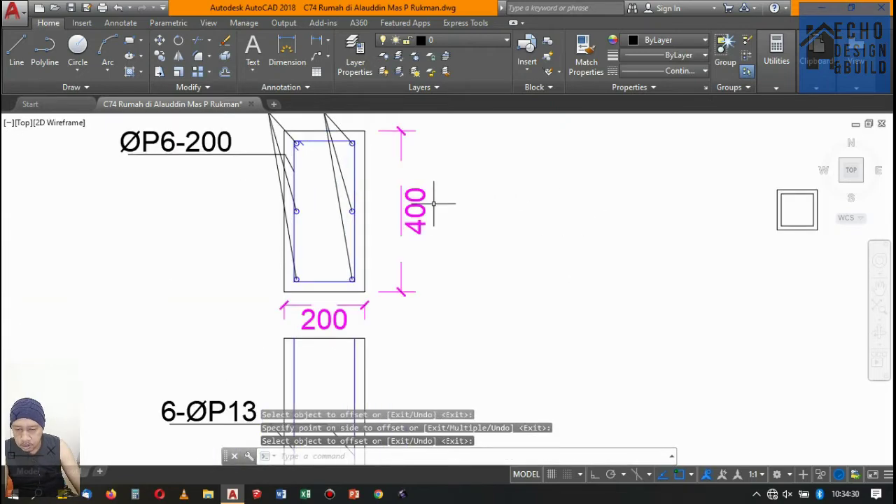
# Match the big section's inner stirrup properties onto the small square's inner rectangle.
pyautogui.write('a')
pyautogui.press('Return')
pyautogui.click(355, 185)
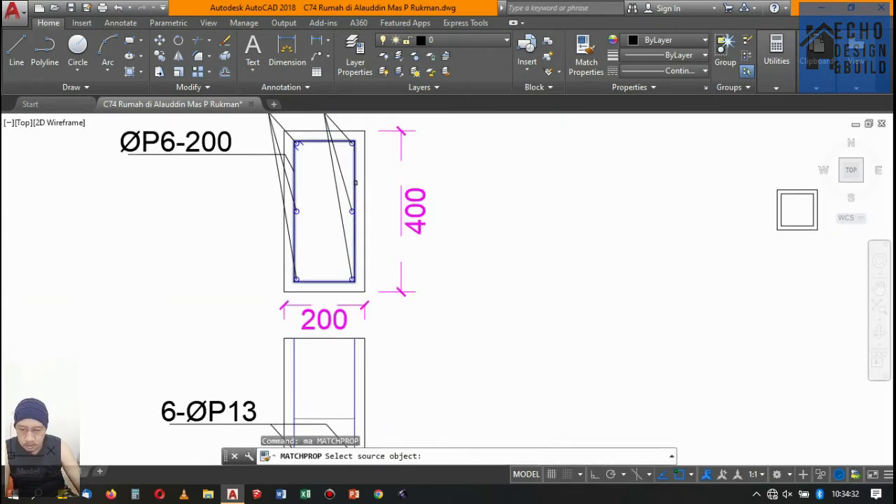
pyautogui.scroll(-5, 438, 202)
pyautogui.scroll(5, 492, 203)
pyautogui.scroll(5, 497, 217)
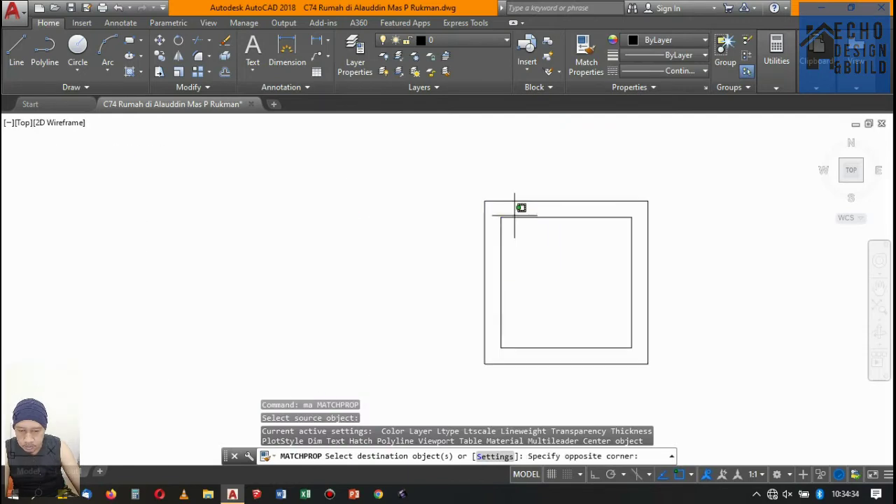
pyautogui.click(515, 215)
pyautogui.scroll(-5, 532, 203)
pyautogui.press('Return')
pyautogui.scroll(5, 546, 208)
pyautogui.scroll(3, 415, 231)
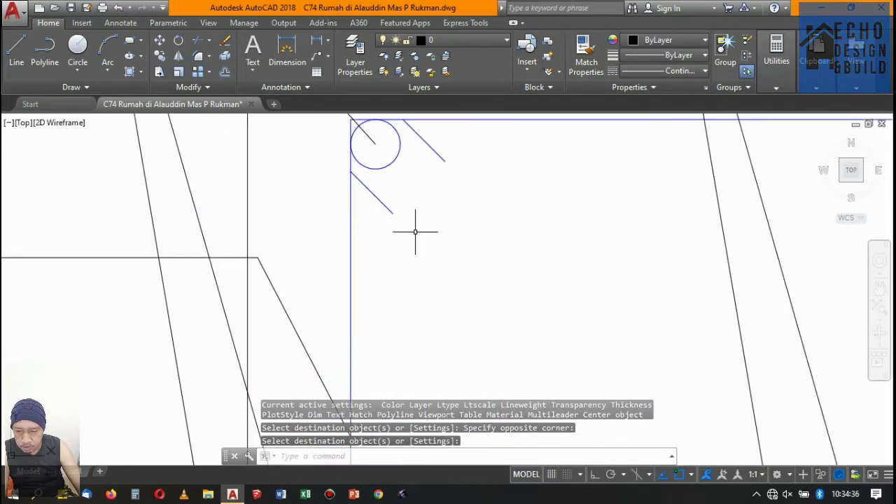
# Copy the corner bar and its hook into the small square's inner top-left corner.
pyautogui.click(476, 253)
pyautogui.click(397, 155)
pyautogui.scroll(-5, 415, 233)
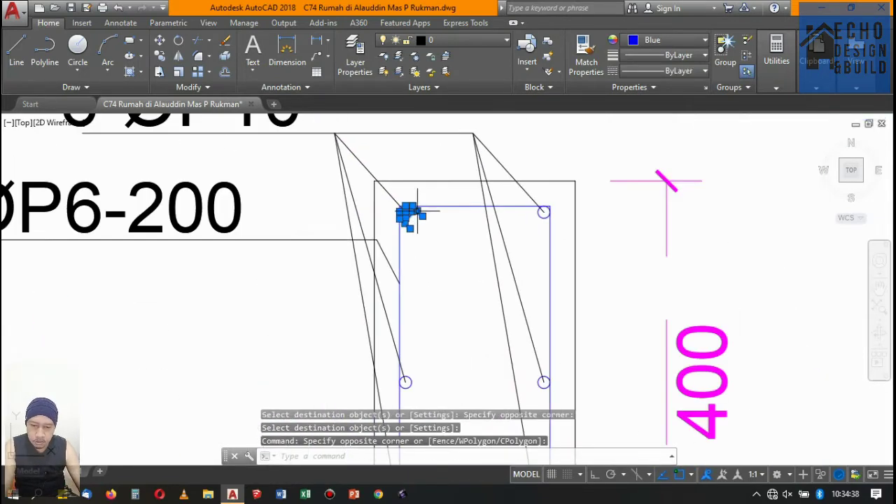
pyautogui.click(157, 59)
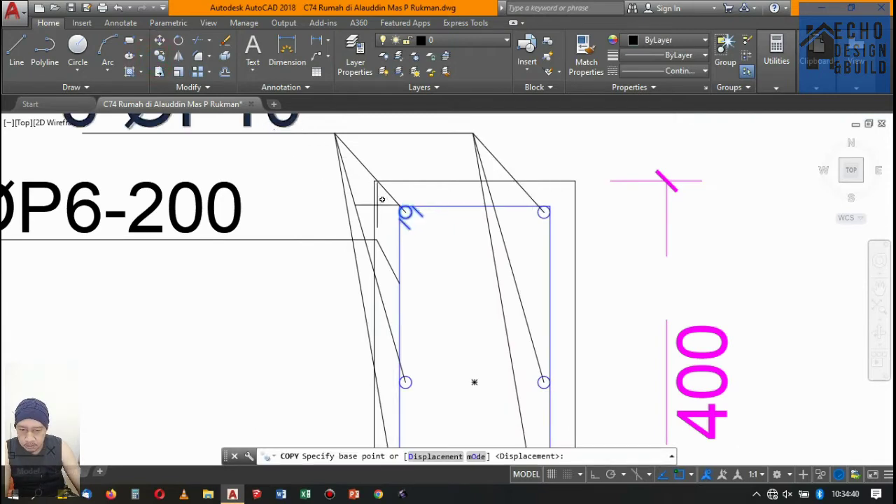
pyautogui.scroll(5, 399, 207)
pyautogui.scroll(2, 441, 189)
pyautogui.click(461, 189)
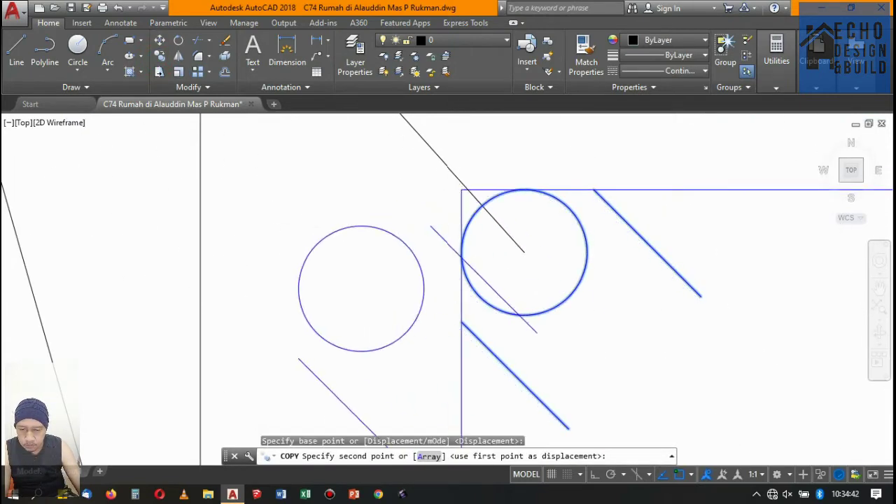
pyautogui.scroll(-8, 420, 238)
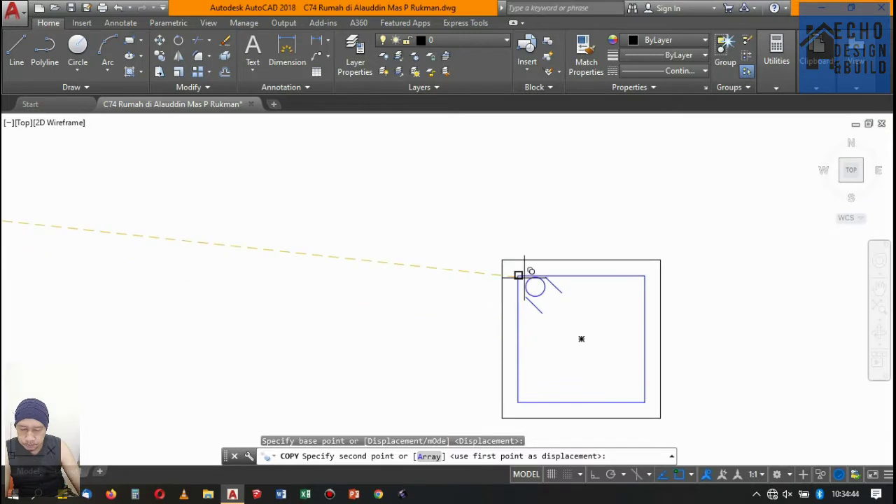
pyautogui.click(518, 275)
pyautogui.press('Return')
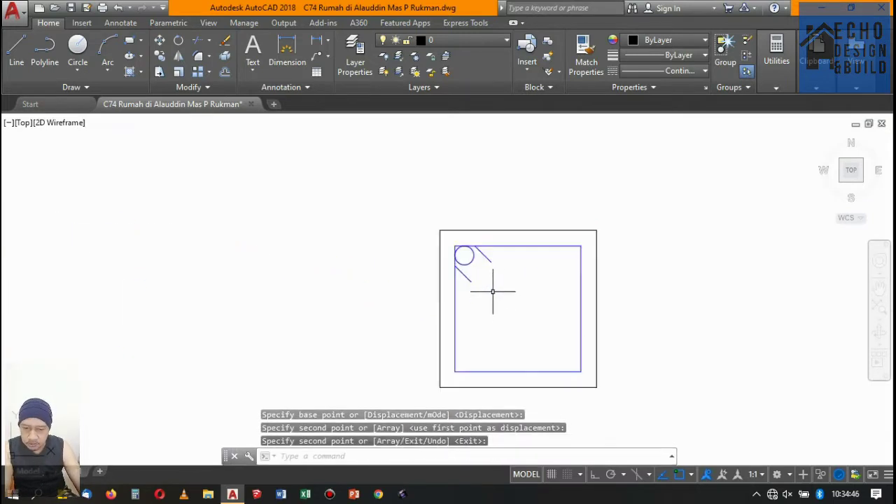
pyautogui.press('Return')
# Mirror the corner bar about the square's vertical midline, keeping the original.
pyautogui.write('mi')
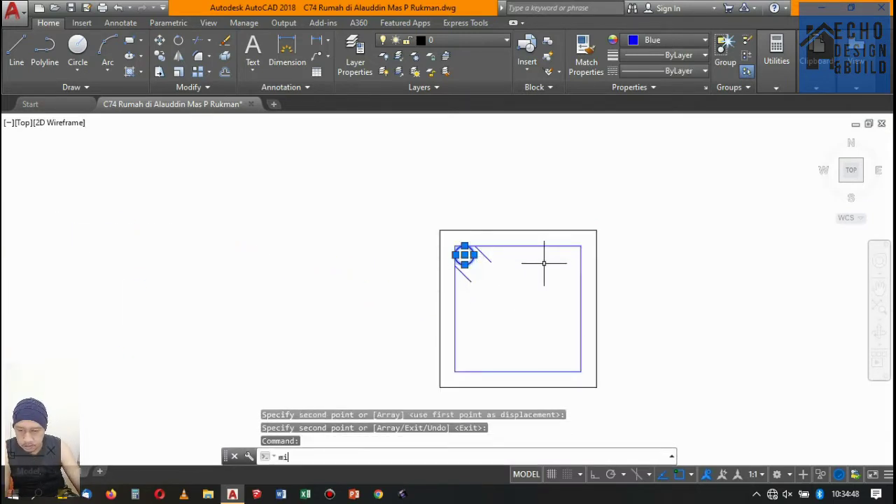
pyautogui.press('Return')
pyautogui.click(521, 245)
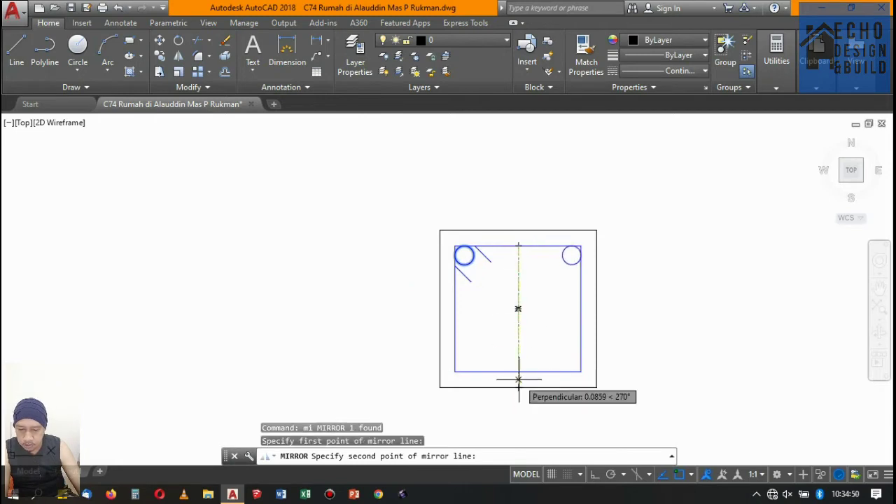
pyautogui.click(520, 371)
pyautogui.press('Return')
pyautogui.scroll(4, 569, 238)
# Mirror both top corner bars about the horizontal midline to fill the bottom corners.
pyautogui.click(576, 296)
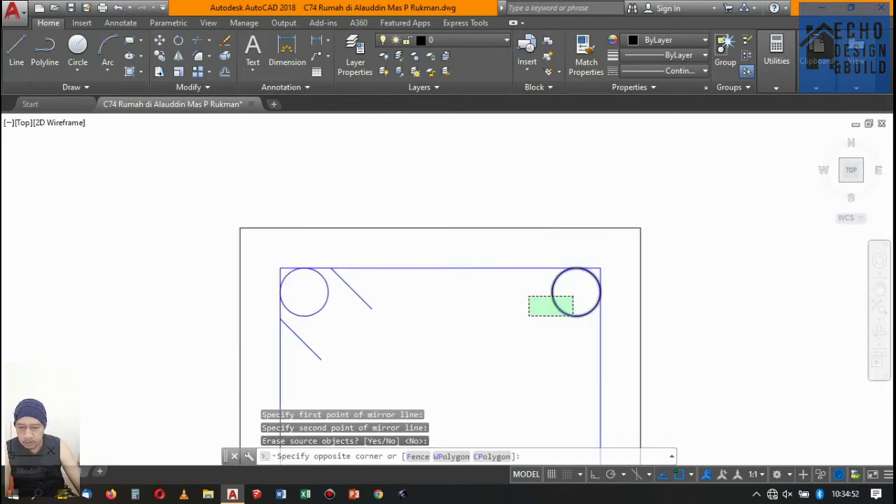
pyautogui.click(530, 316)
pyautogui.scroll(4, 335, 328)
pyautogui.click(335, 329)
pyautogui.click(315, 308)
pyautogui.scroll(-5, 441, 233)
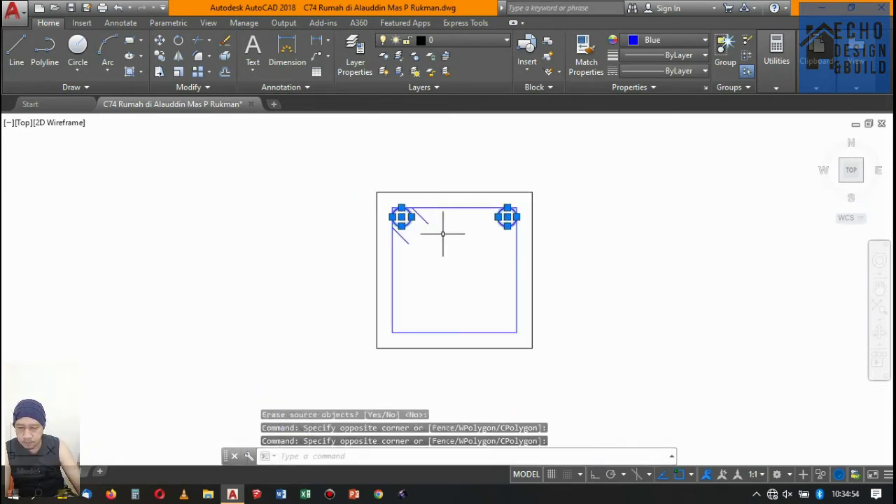
pyautogui.write('mi')
pyautogui.press('Return')
pyautogui.click(392, 270)
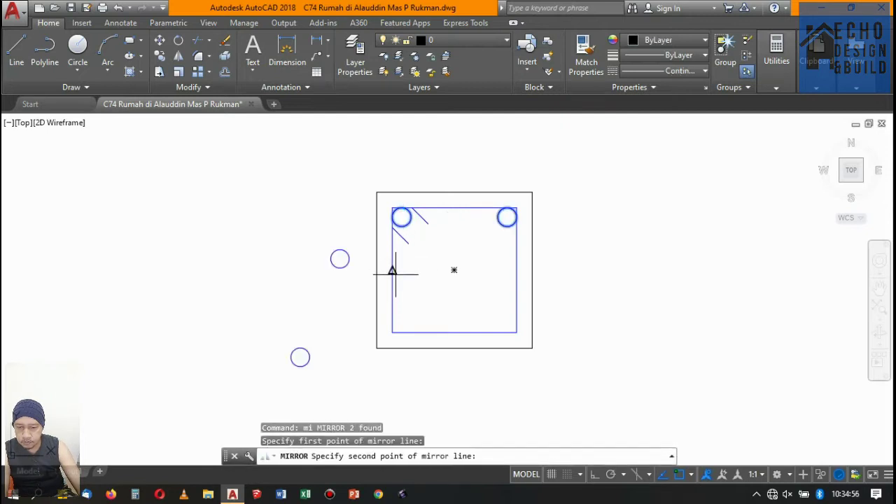
pyautogui.click(516, 269)
pyautogui.scroll(-2, 525, 250)
pyautogui.press('Return')
pyautogui.scroll(-3, 514, 254)
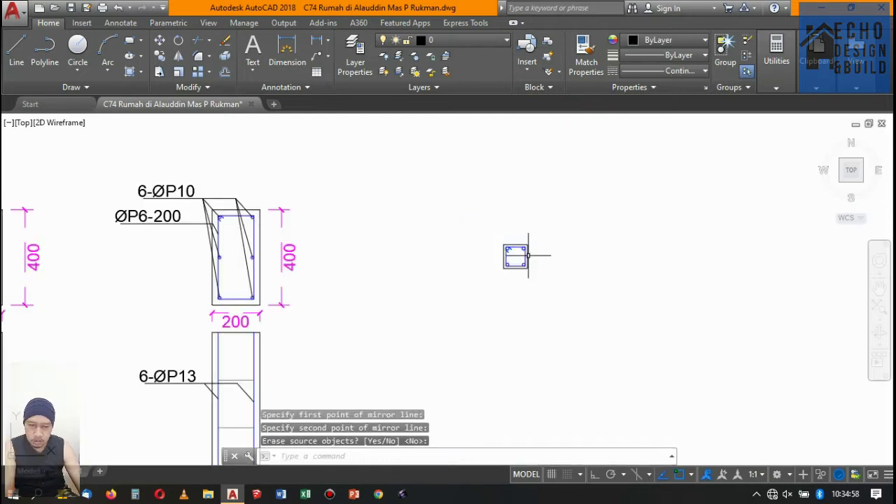
pyautogui.scroll(2, 574, 250)
pyautogui.scroll(-2, 525, 223)
pyautogui.scroll(-2, 412, 196)
# Begin a line from the small square's corner.
pyautogui.click(435, 206)
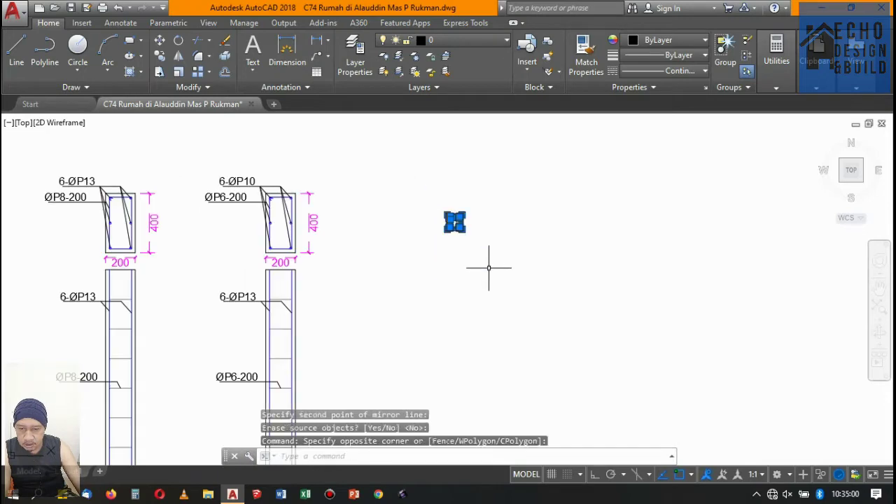
pyautogui.scroll(-5, 490, 231)
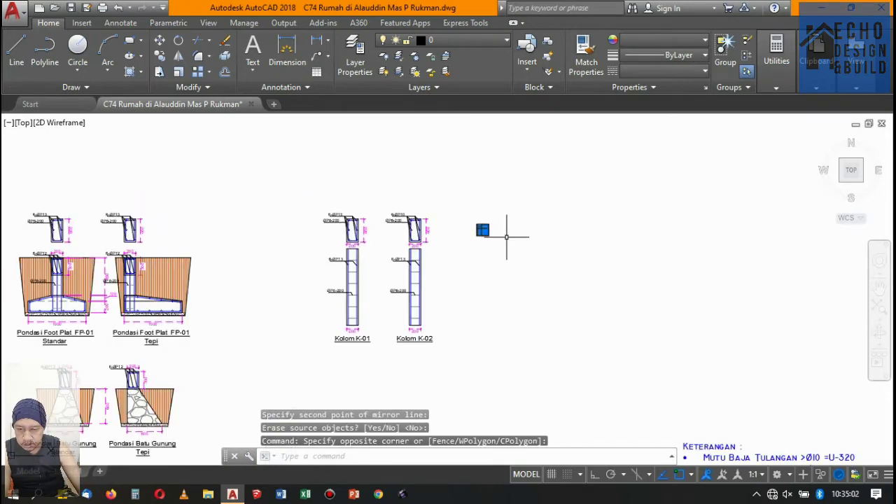
pyautogui.press('Escape')
pyautogui.scroll(5, 516, 227)
pyautogui.write('l')
pyautogui.press('Return')
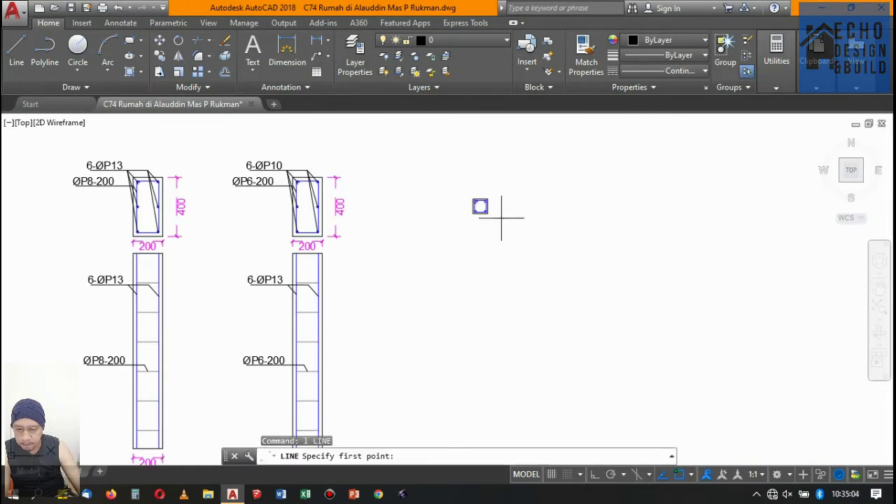
pyautogui.scroll(3, 494, 213)
pyautogui.click(473, 206)
# Draw the line straight down with ortho, ending level with K-02's base.
pyautogui.scroll(-4, 481, 181)
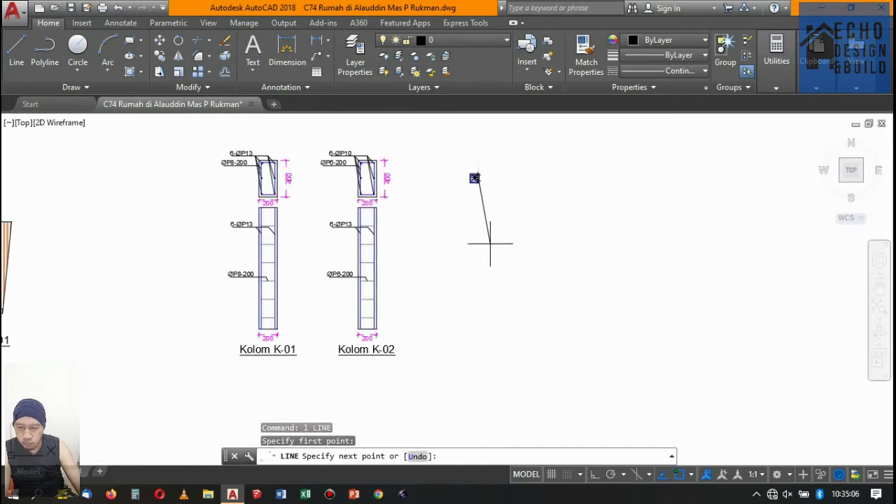
pyautogui.press('F8')
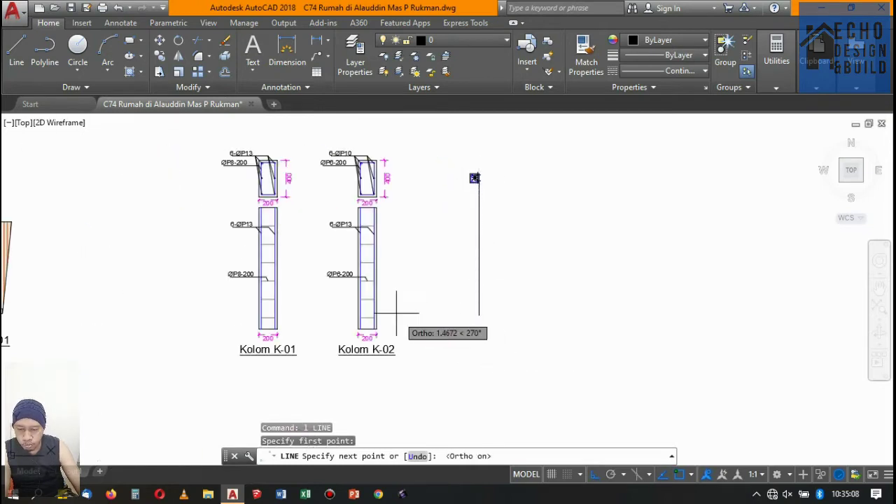
pyautogui.scroll(4, 397, 312)
pyautogui.scroll(-2, 339, 355)
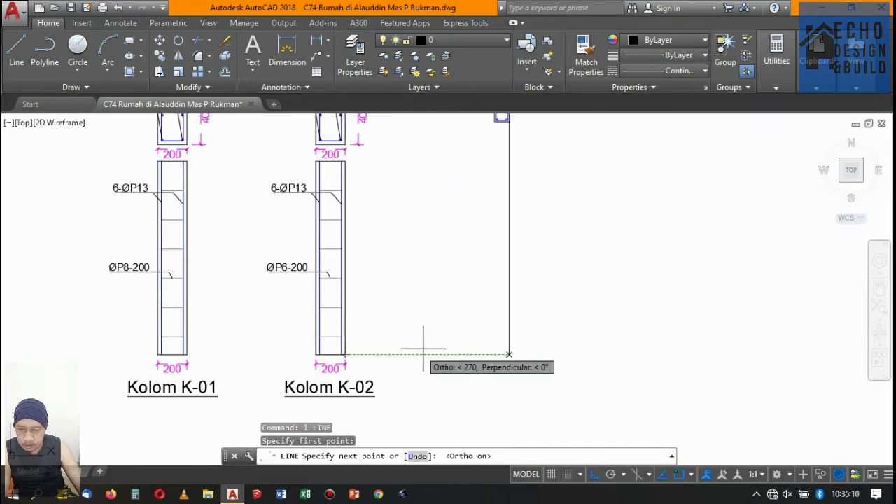
pyautogui.click(468, 354)
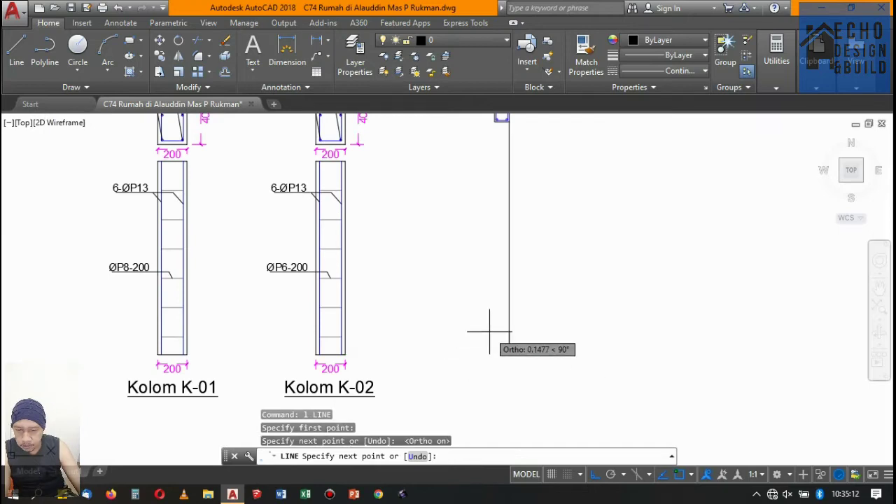
pyautogui.press('Return')
pyautogui.scroll(-5, 507, 240)
pyautogui.scroll(5, 471, 210)
# Copy the vertical line to the inner stirrup edge and the corner bar's edge.
pyautogui.click(598, 231)
pyautogui.click(558, 207)
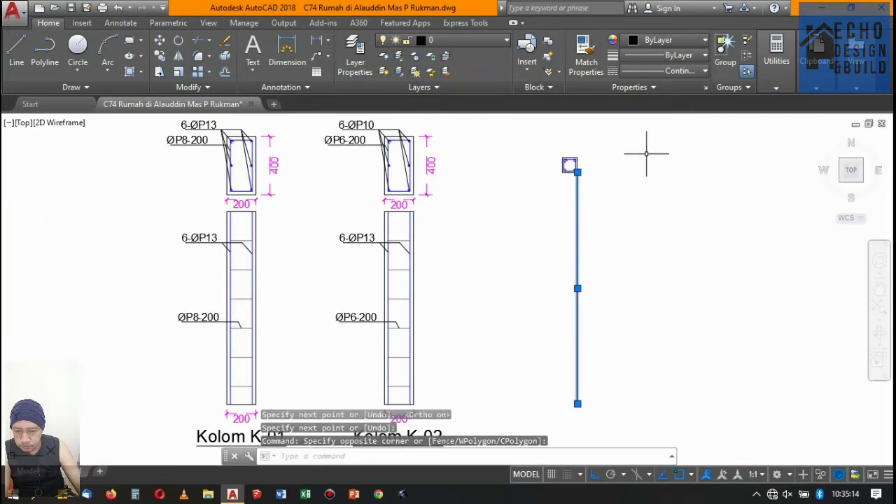
pyautogui.write('co')
pyautogui.press('Return')
pyautogui.scroll(3, 596, 176)
pyautogui.scroll(2, 451, 170)
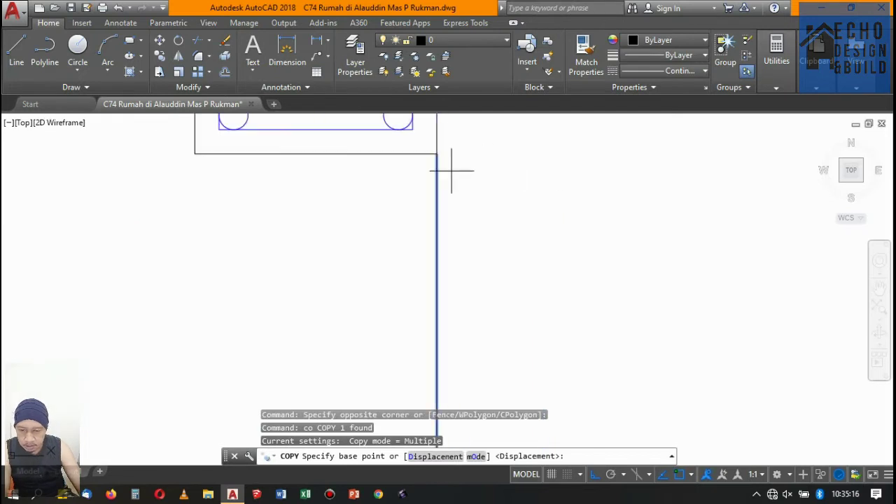
pyautogui.click(437, 153)
pyautogui.scroll(-2, 437, 154)
pyautogui.moveTo(316, 146); pyautogui.dragTo(422, 176, button='middle')
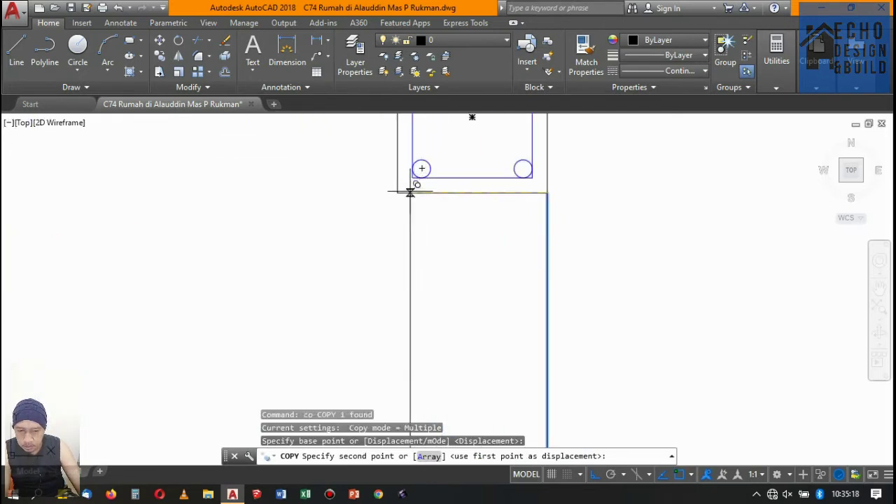
pyautogui.click(397, 192)
pyautogui.scroll(3, 490, 179)
pyautogui.scroll(3, 522, 185)
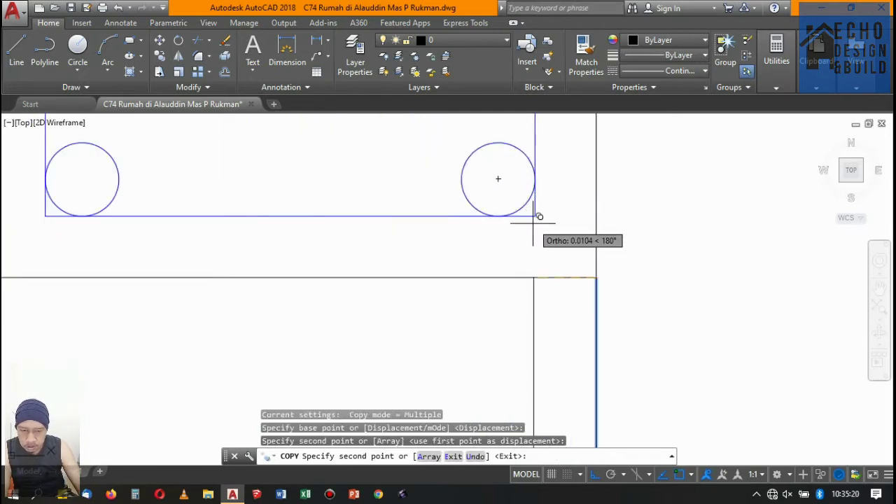
pyautogui.scroll(-5, 535, 215)
pyautogui.scroll(4, 477, 207)
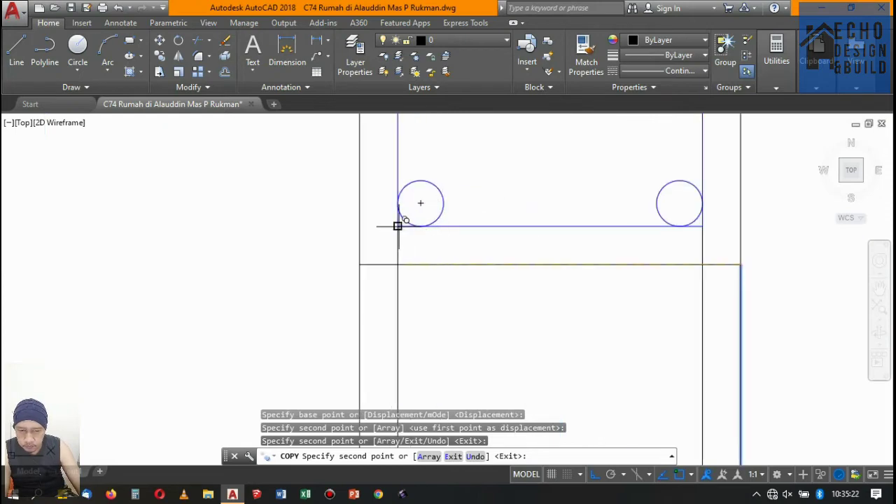
pyautogui.click(397, 226)
pyautogui.scroll(-3, 540, 225)
pyautogui.scroll(-3, 540, 200)
pyautogui.press('Return')
# Match the column's rebar line properties onto the new column's lines.
pyautogui.scroll(3, 537, 312)
pyautogui.scroll(2, 536, 312)
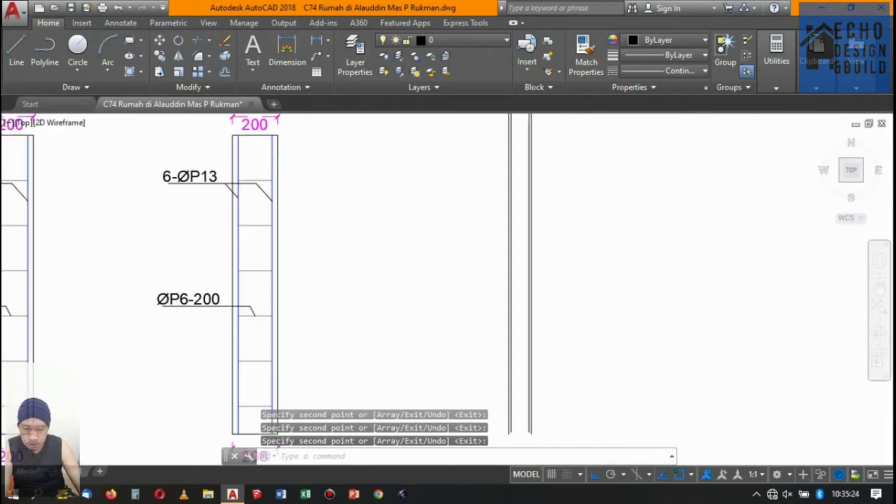
pyautogui.scroll(-2, 360, 240)
pyautogui.scroll(4, 395, 230)
pyautogui.write('ma')
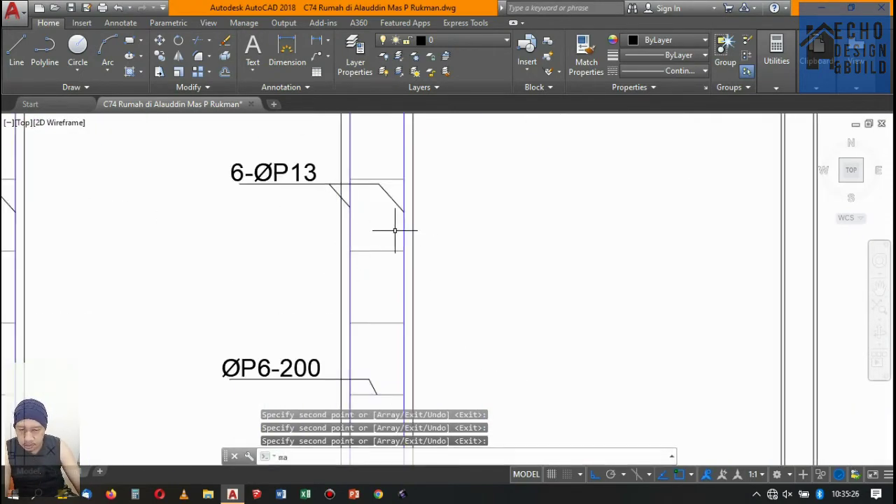
pyautogui.press('Return')
pyautogui.click(404, 216)
pyautogui.scroll(-5, 406, 220)
pyautogui.scroll(4, 437, 223)
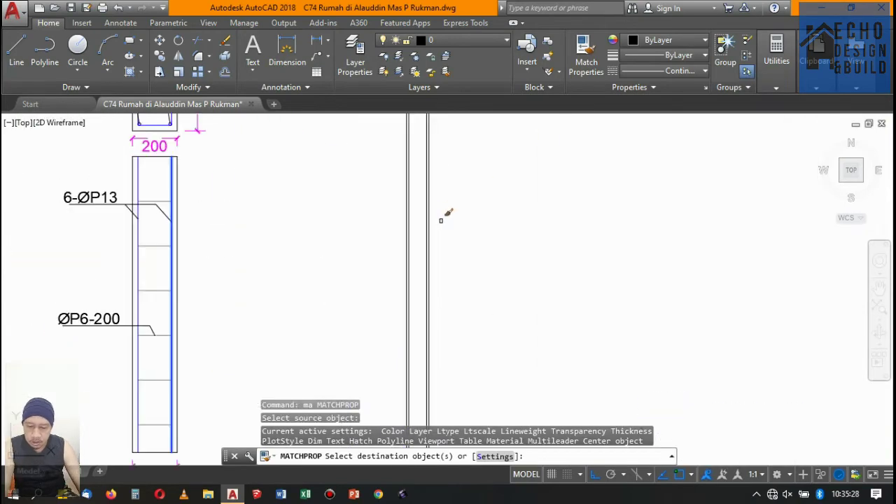
pyautogui.click(426, 206)
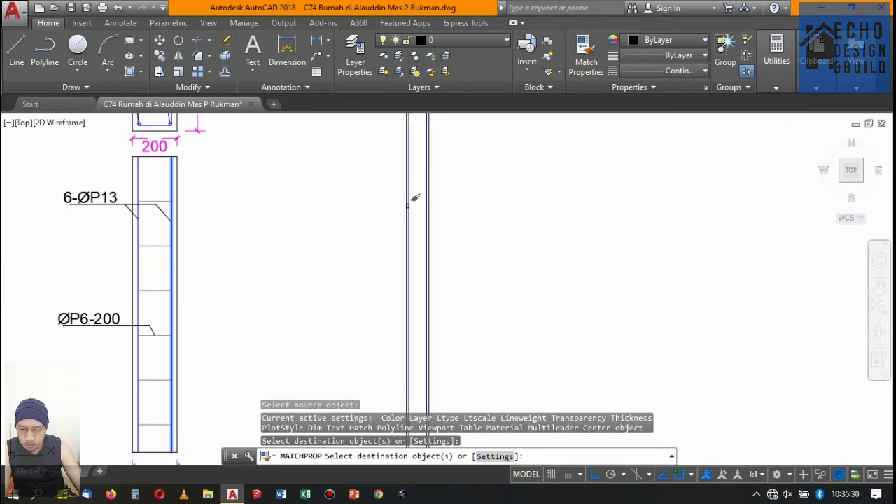
pyautogui.click(414, 198)
pyautogui.scroll(-3, 415, 198)
pyautogui.scroll(-3, 448, 189)
# Draw a line across the bottom of the new column's outline to close it.
pyautogui.press('Return')
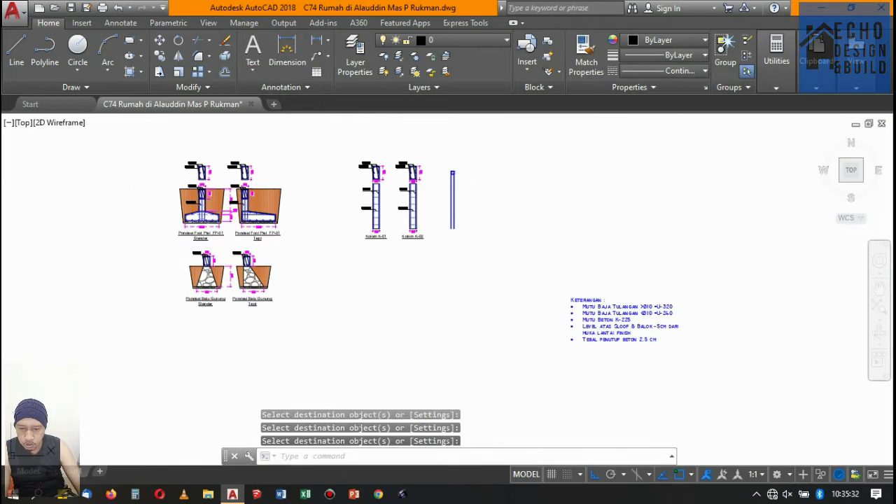
pyautogui.write('l')
pyautogui.press('Return')
pyautogui.scroll(4, 458, 235)
pyautogui.scroll(3, 464, 245)
pyautogui.scroll(1, 483, 235)
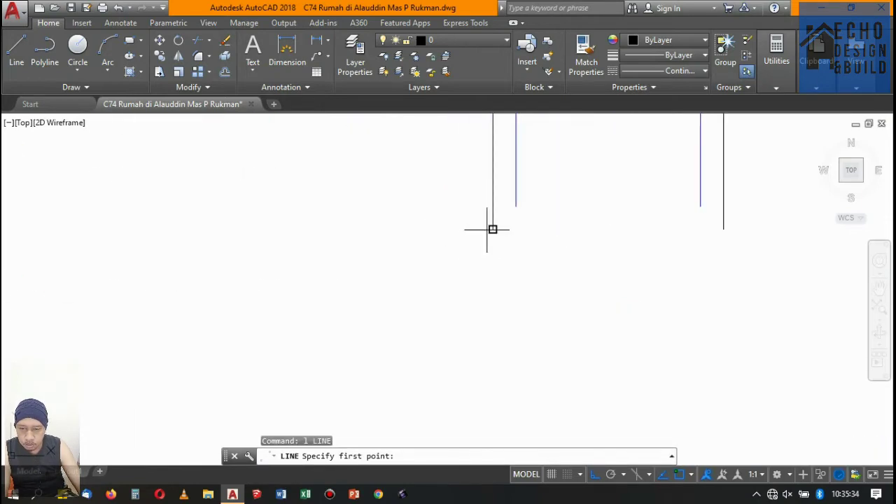
pyautogui.click(492, 229)
pyautogui.click(723, 228)
pyautogui.press('Return')
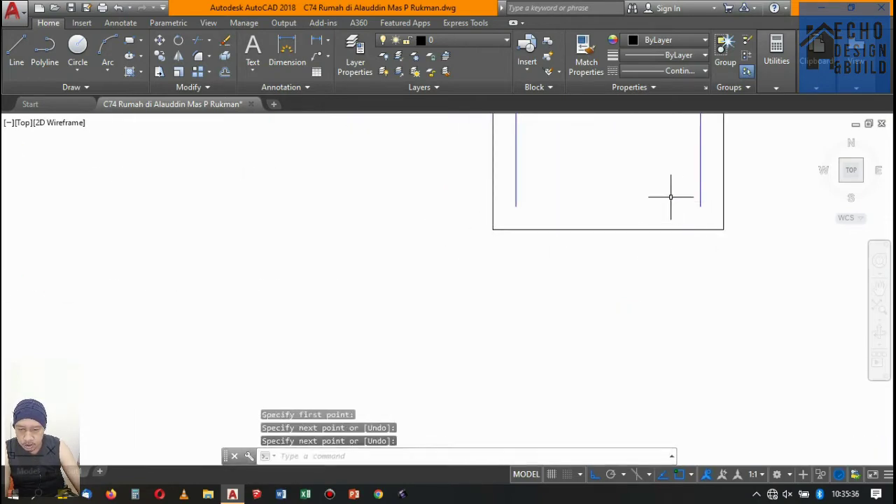
pyautogui.write('e')
# Extend both blue vertical lines down to the new bottom edge.
pyautogui.press('Return')
pyautogui.press('Return')
pyautogui.click(714, 214)
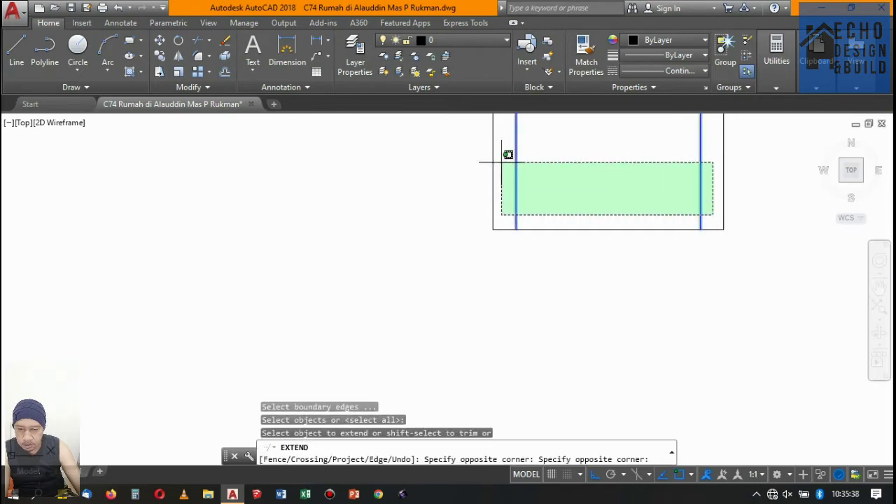
pyautogui.click(502, 163)
pyautogui.scroll(-3, 550, 303)
pyautogui.scroll(-3, 566, 231)
# Draw a cut line across the column from its corner to the far edge.
pyautogui.press('Return')
pyautogui.scroll(5, 526, 240)
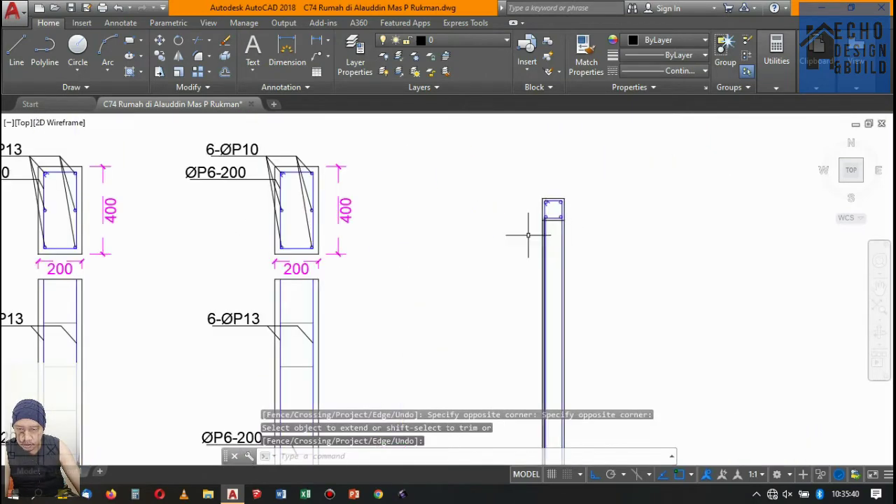
pyautogui.write('l')
pyautogui.press('Return')
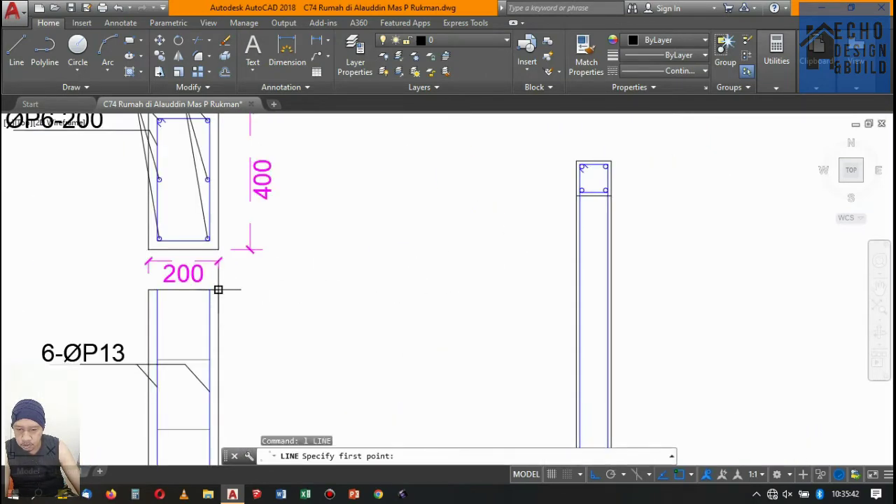
pyautogui.click(218, 289)
pyautogui.scroll(4, 619, 280)
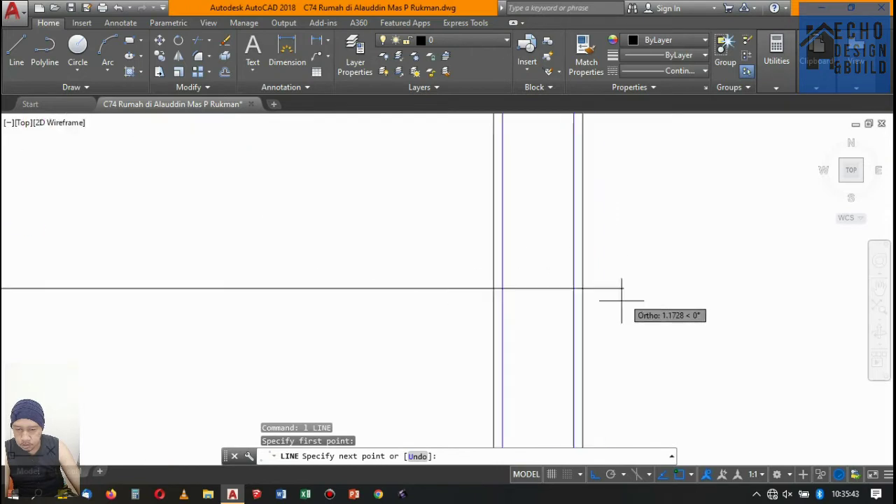
pyautogui.click(582, 288)
pyautogui.press('Return')
# Trim the three excess line segments between the square section and the elevation strip.
pyautogui.write('tr')
pyautogui.press('Return')
pyautogui.click(668, 325)
pyautogui.click(420, 218)
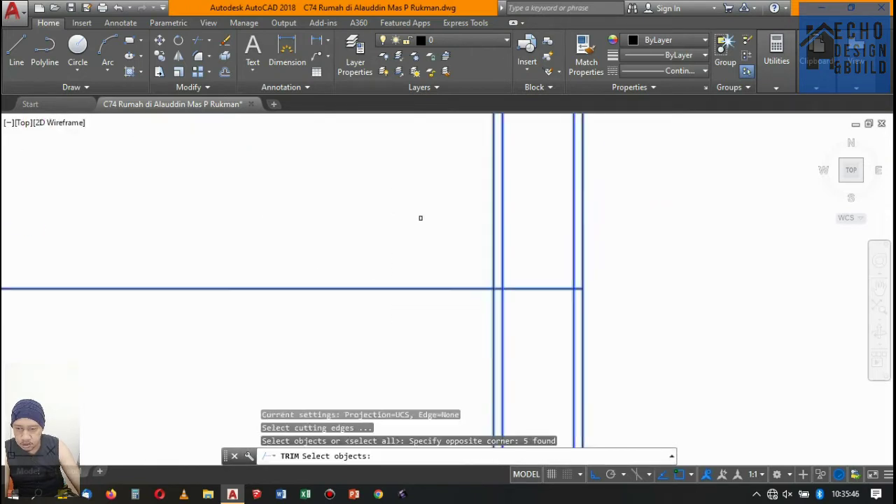
pyautogui.press('Return')
pyautogui.click(437, 329)
pyautogui.click(609, 232)
pyautogui.click(486, 196)
pyautogui.scroll(-3, 546, 139)
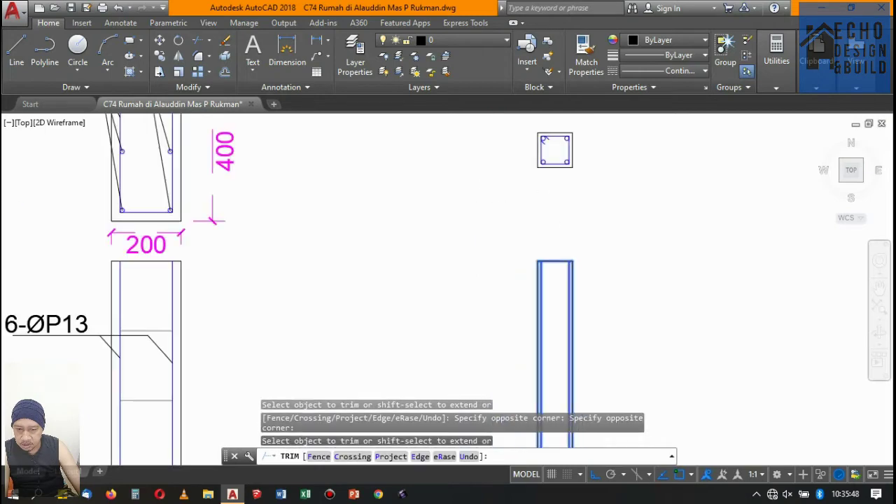
pyautogui.scroll(-2, 574, 240)
pyautogui.scroll(1, 579, 200)
pyautogui.scroll(-2, 564, 186)
pyautogui.scroll(2, 553, 196)
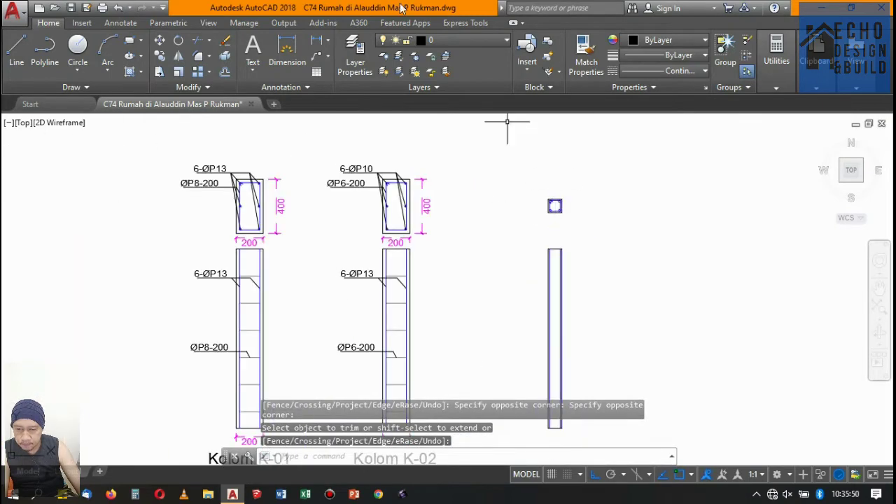
pyautogui.click(314, 42)
pyautogui.scroll(3, 576, 201)
# Add a vertical 100 linear dimension on the right side of the square section.
pyautogui.scroll(3, 516, 194)
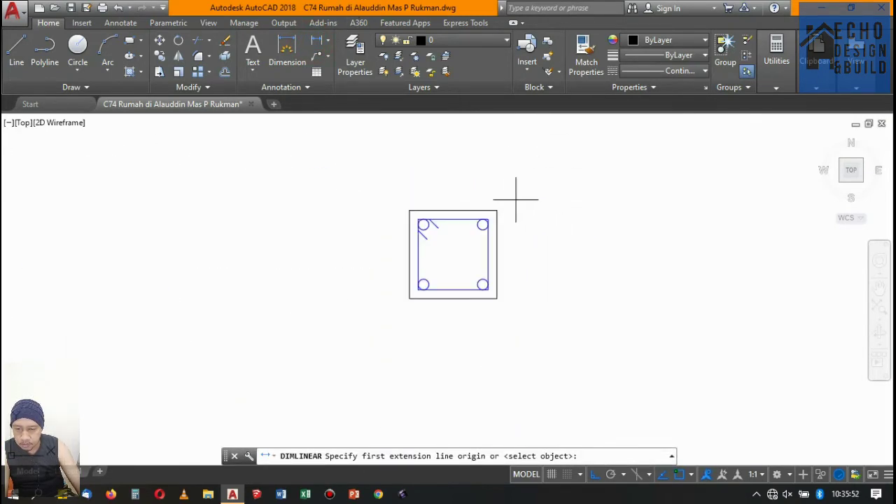
pyautogui.click(498, 211)
pyautogui.click(497, 294)
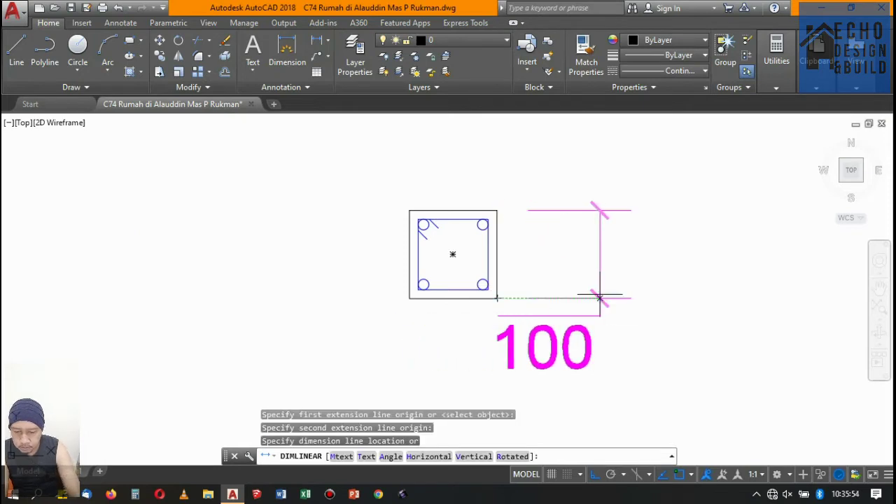
pyautogui.click(702, 283)
# Add a horizontal 100 linear dimension above the square section.
pyautogui.press('Return')
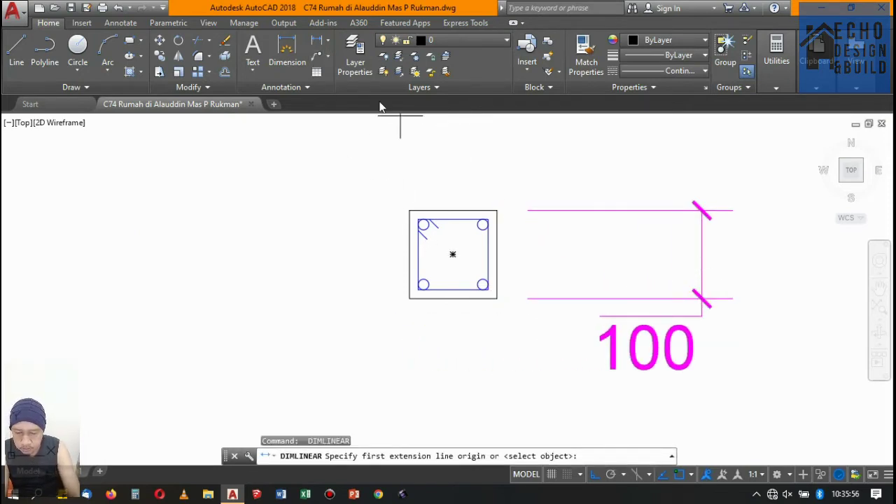
pyautogui.click(314, 42)
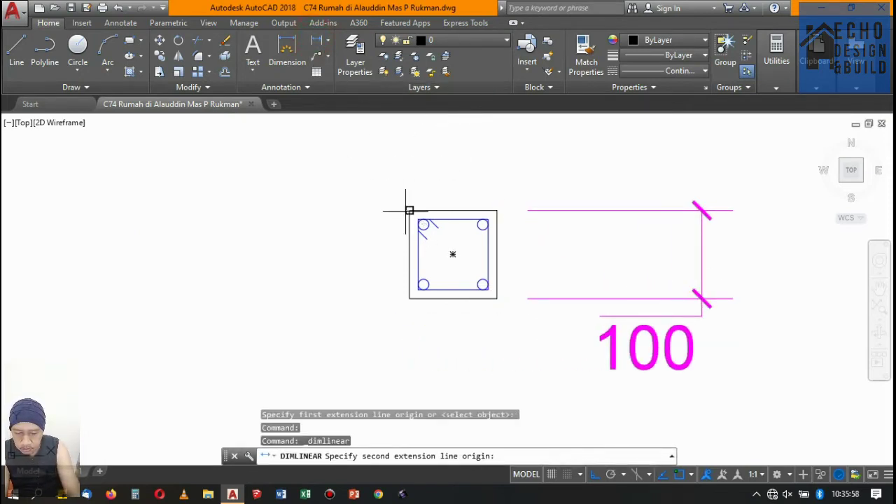
pyautogui.click(497, 210)
pyautogui.scroll(-4, 497, 211)
pyautogui.scroll(2, 495, 210)
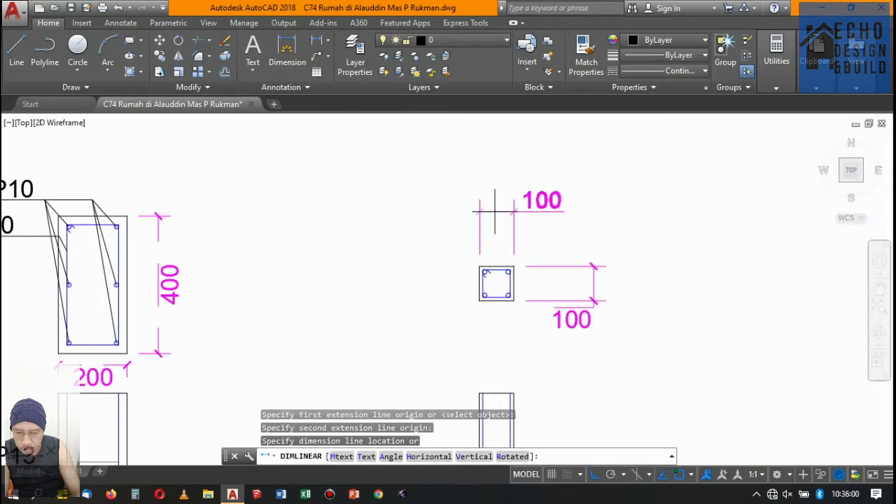
pyautogui.click(495, 210)
pyautogui.scroll(-4, 518, 213)
pyautogui.scroll(1, 529, 245)
pyautogui.scroll(4, 498, 272)
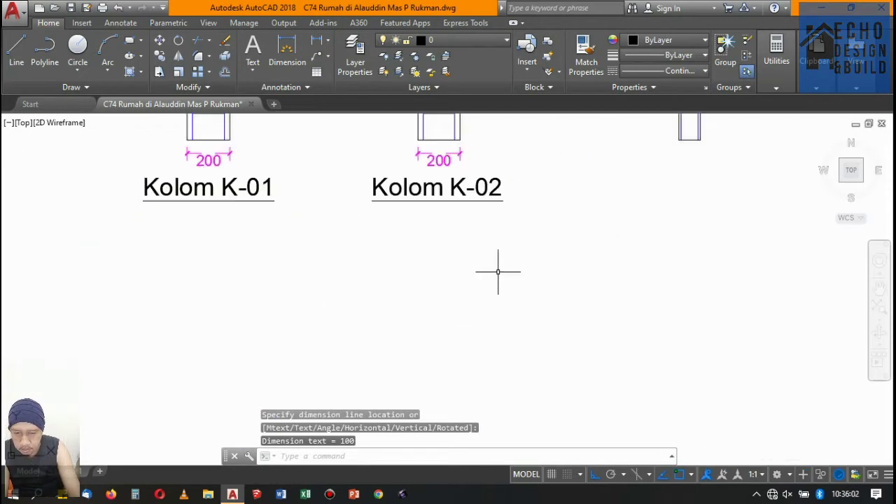
pyautogui.click(498, 272)
pyautogui.click(456, 183)
# Copy the Kolom K-02 label to a spot beneath the new narrow column.
pyautogui.click(159, 60)
pyautogui.scroll(-4, 264, 233)
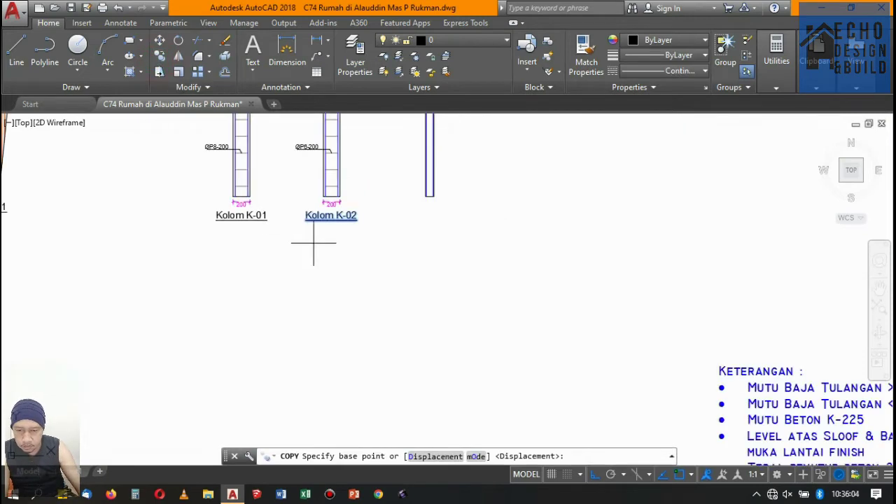
pyautogui.click(331, 253)
pyautogui.click(433, 242)
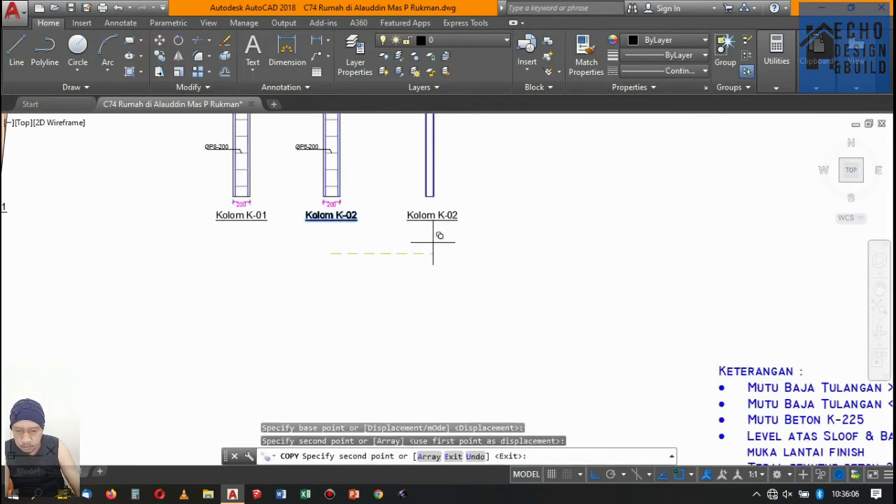
pyautogui.press('Return')
# Edit the copied label to read 'Kolom Praktis KP' and widen its text box to one line.
pyautogui.scroll(2, 431, 214)
pyautogui.click(434, 221)
pyautogui.doubleClick(434, 220)
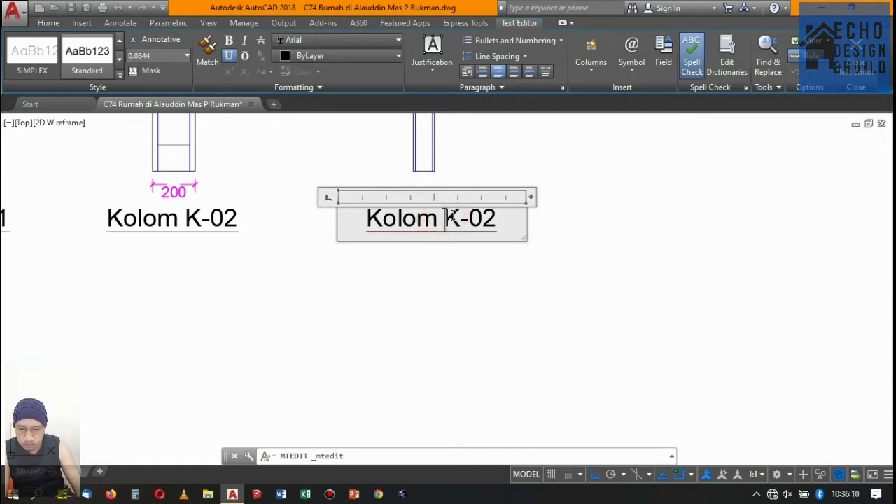
pyautogui.write('Prak')
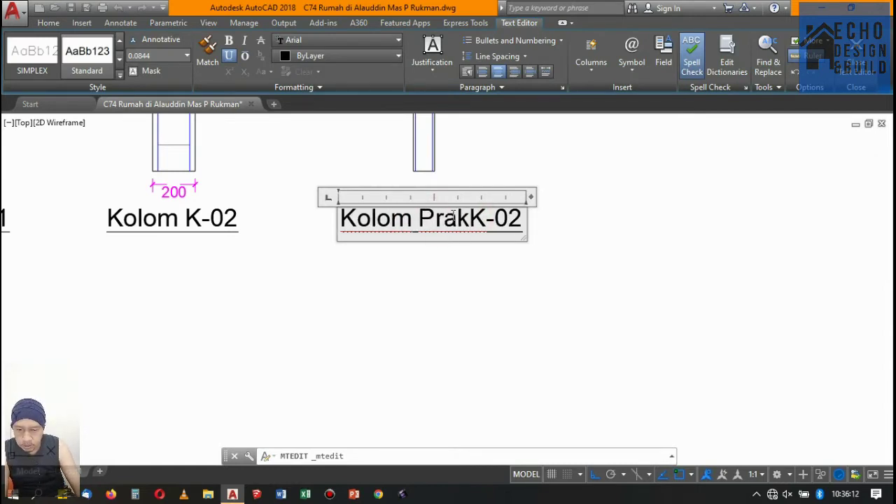
pyautogui.write('tis')
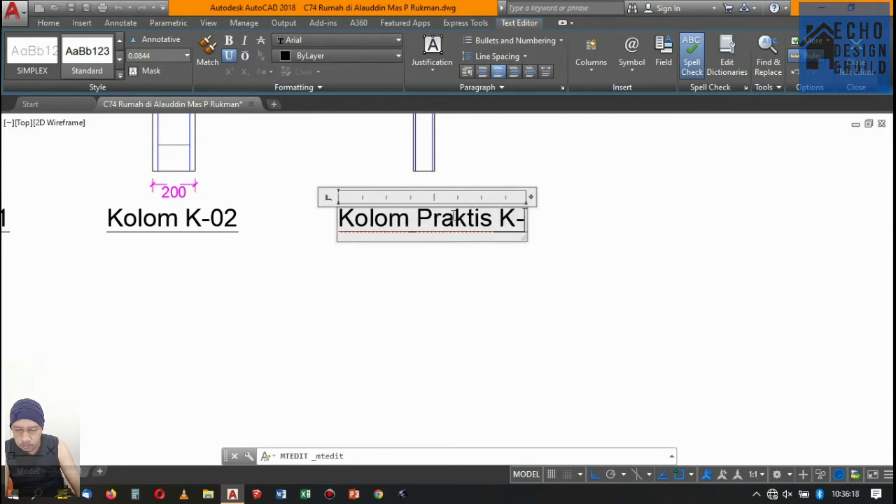
pyautogui.press('BackSpace')
pyautogui.press('BackSpace')
pyautogui.press('BackSpace')
pyautogui.write('P')
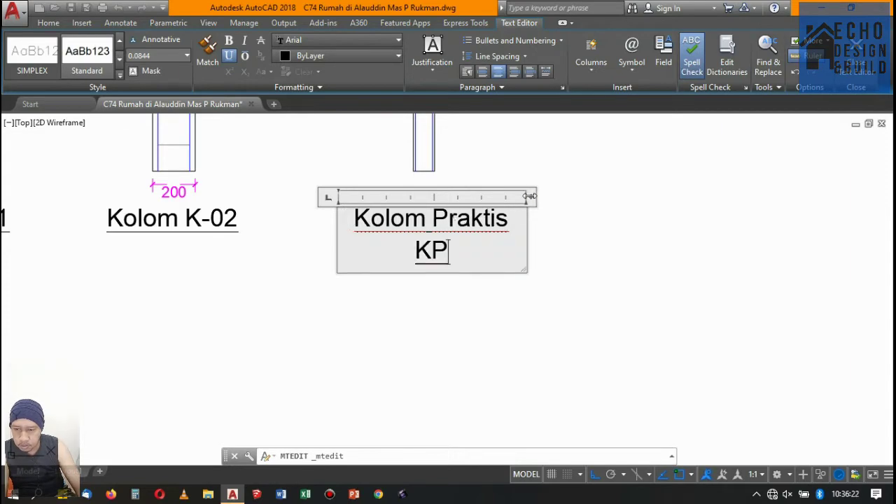
pyautogui.moveTo(530, 197); pyautogui.dragTo(558, 199)
pyautogui.click(550, 162)
pyautogui.scroll(-2, 514, 304)
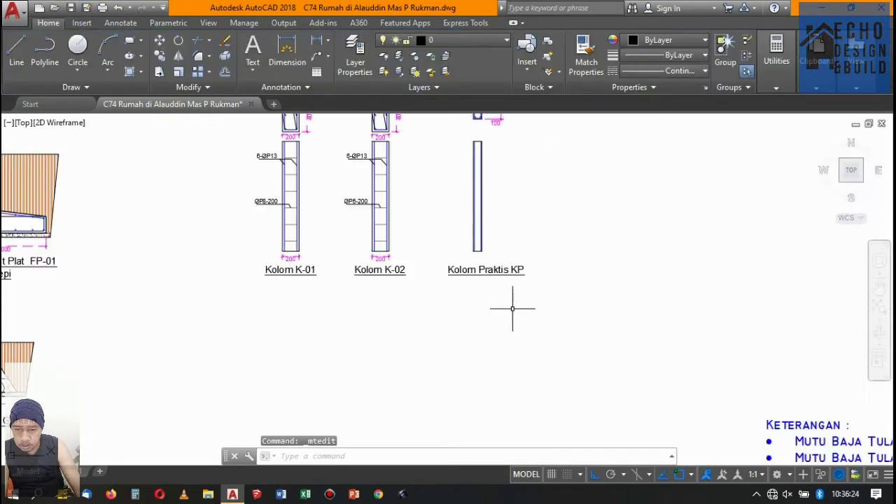
pyautogui.scroll(1, 500, 296)
pyautogui.click(500, 304)
pyautogui.click(464, 236)
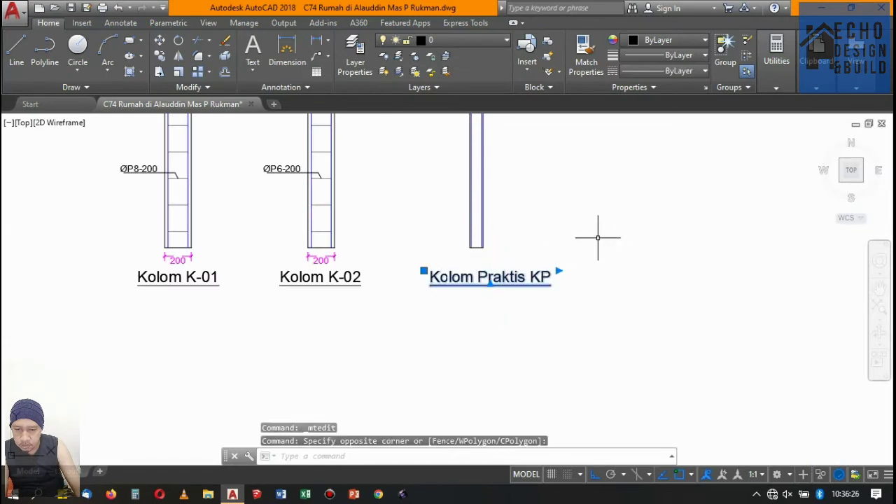
# Move the selected label slightly left so it sits under the new KP column.
pyautogui.write('m')
pyautogui.press('Return')
pyautogui.click(624, 226)
pyautogui.click(604, 236)
# Window-select all of K-02's stirrup lines, leader and ØP6-200 text.
pyautogui.scroll(-5, 603, 273)
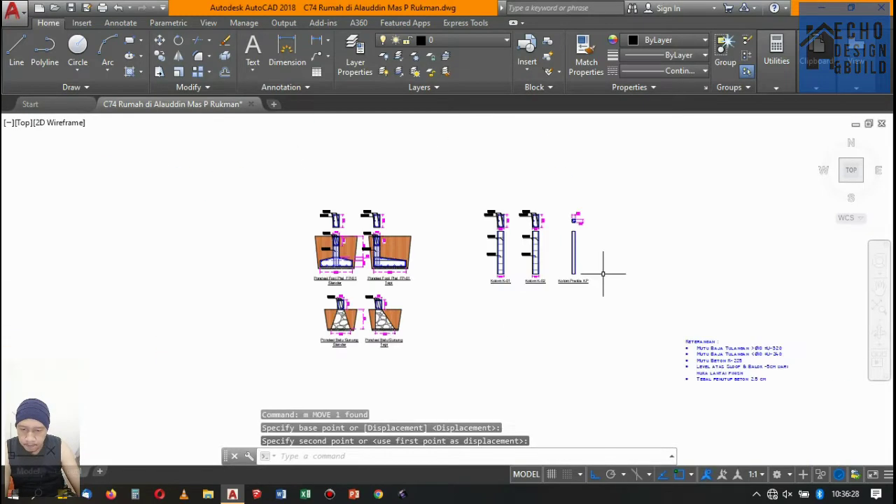
pyautogui.scroll(3, 603, 274)
pyautogui.scroll(4, 544, 248)
pyautogui.scroll(3, 510, 226)
pyautogui.moveTo(565, 249); pyautogui.dragTo(561, 228)
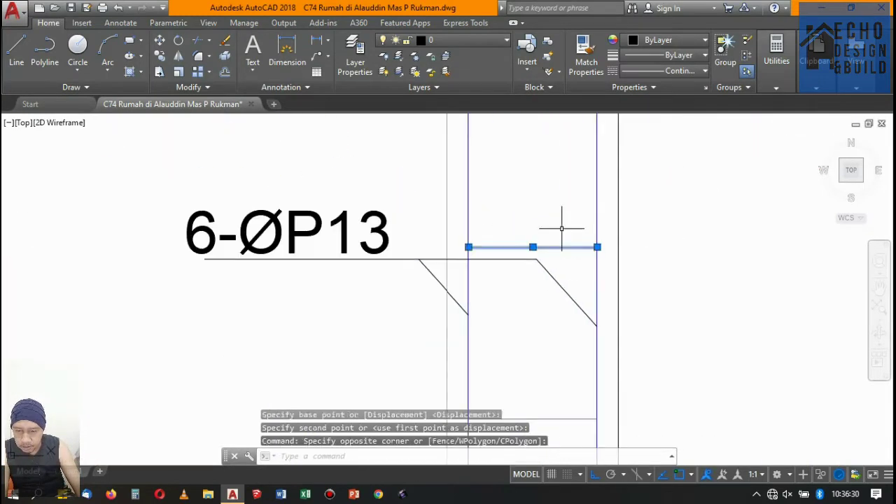
pyautogui.scroll(-3, 561, 228)
pyautogui.scroll(3, 516, 250)
pyautogui.moveTo(508, 276); pyautogui.dragTo(481, 224)
pyautogui.scroll(-3, 481, 224)
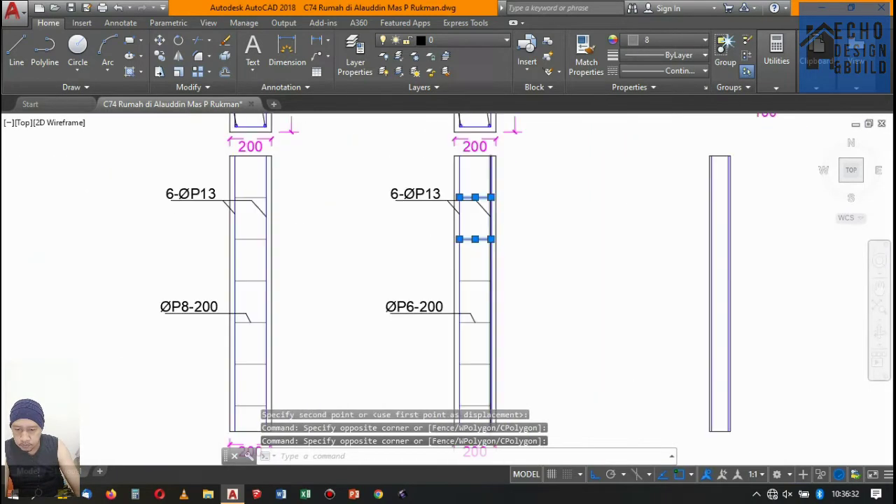
pyautogui.scroll(2, 488, 293)
pyautogui.click(474, 250)
pyautogui.click(464, 282)
pyautogui.scroll(-5, 464, 282)
pyautogui.scroll(7, 460, 310)
pyautogui.click(446, 303)
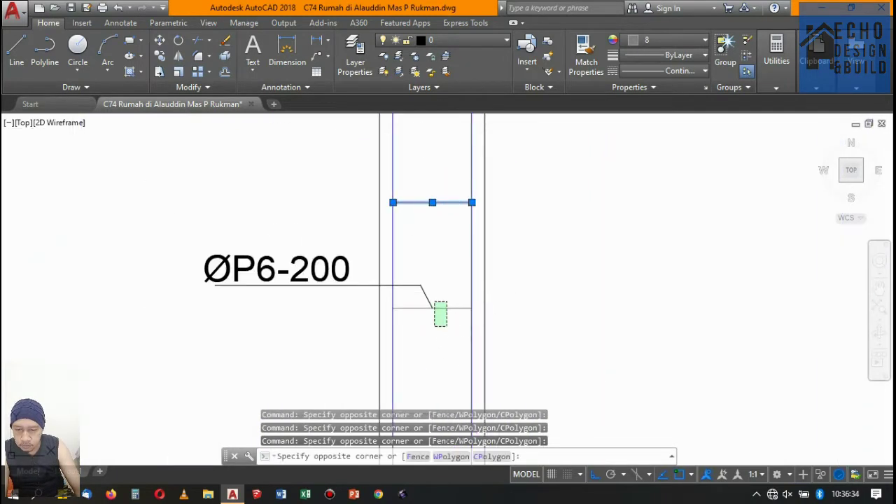
pyautogui.click(434, 326)
pyautogui.click(304, 330)
pyautogui.click(203, 231)
pyautogui.scroll(-5, 350, 224)
pyautogui.scroll(-2, 350, 224)
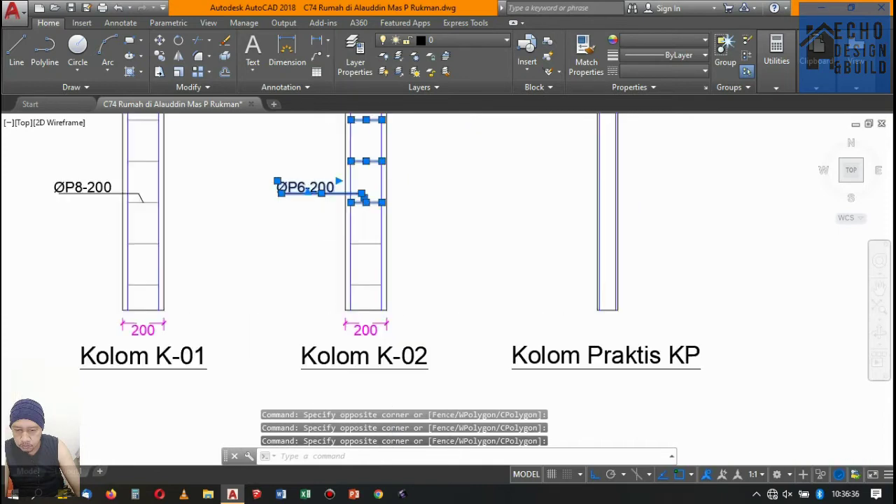
pyautogui.scroll(2, 364, 309)
pyautogui.click(371, 314)
pyautogui.click(356, 203)
pyautogui.scroll(-5, 328, 238)
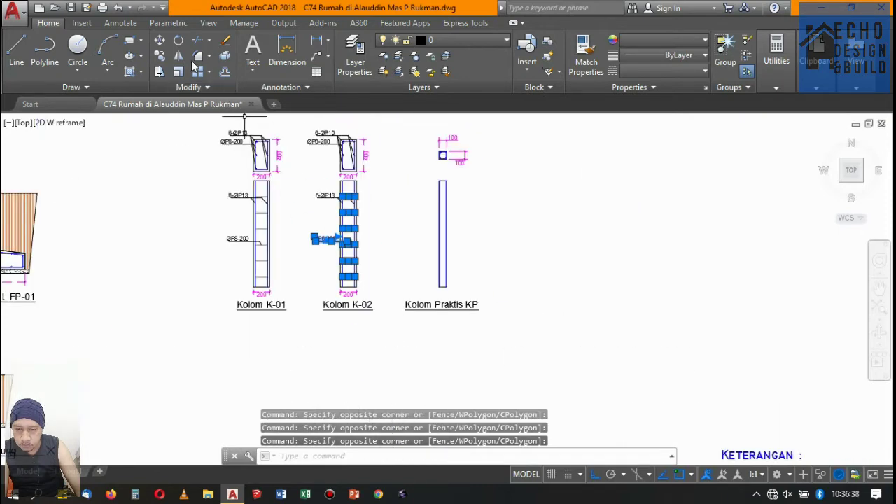
# Copy the selected stirrups and ØP6-200 label onto the Kolom Praktis KP column.
pyautogui.click(159, 57)
pyautogui.scroll(2, 460, 196)
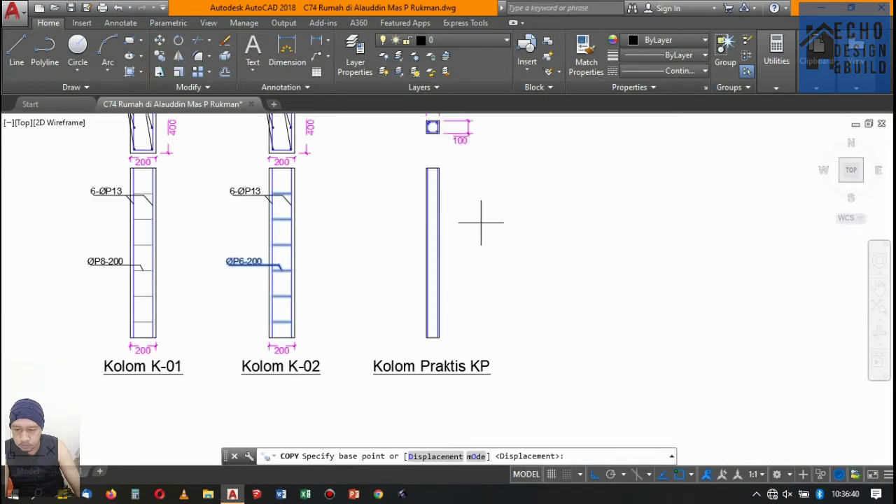
pyautogui.click(481, 223)
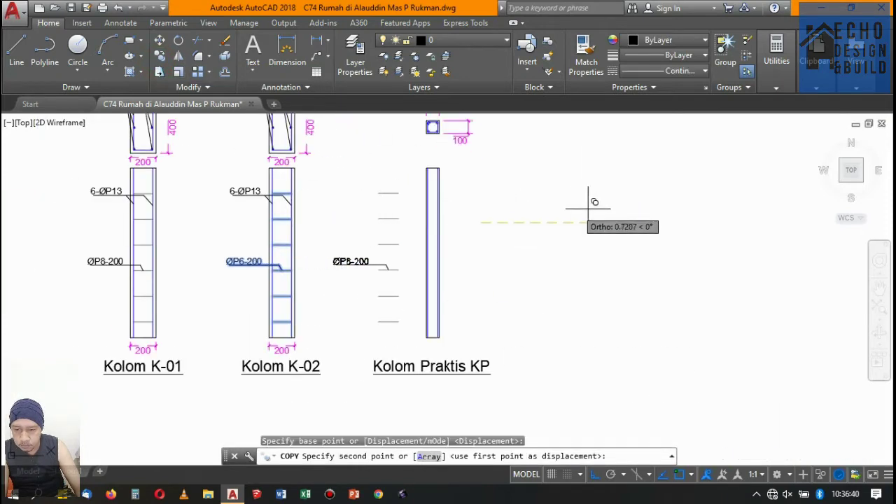
pyautogui.click(633, 218)
pyautogui.press('Return')
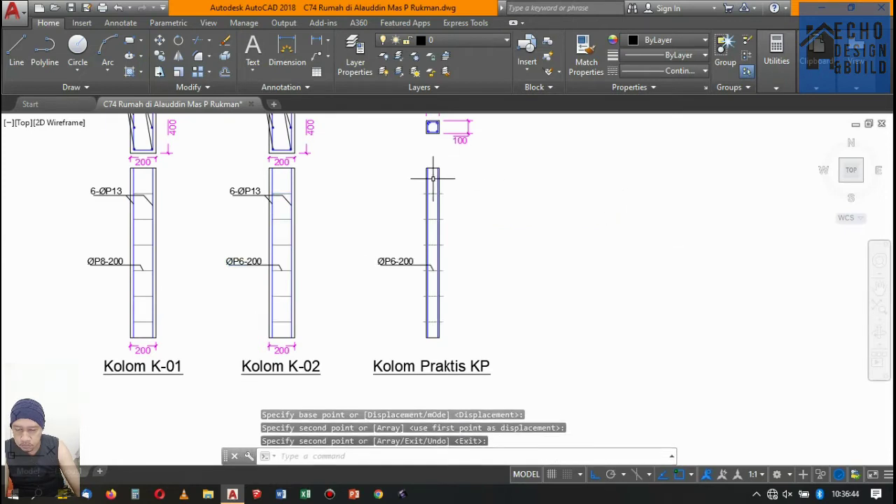
pyautogui.write('tr')
# Trim the copied stirrups against the KP column sides, cutting off the ends sticking outside.
pyautogui.press('Return')
pyautogui.scroll(3, 446, 200)
pyautogui.scroll(2, 490, 250)
pyautogui.click(508, 264)
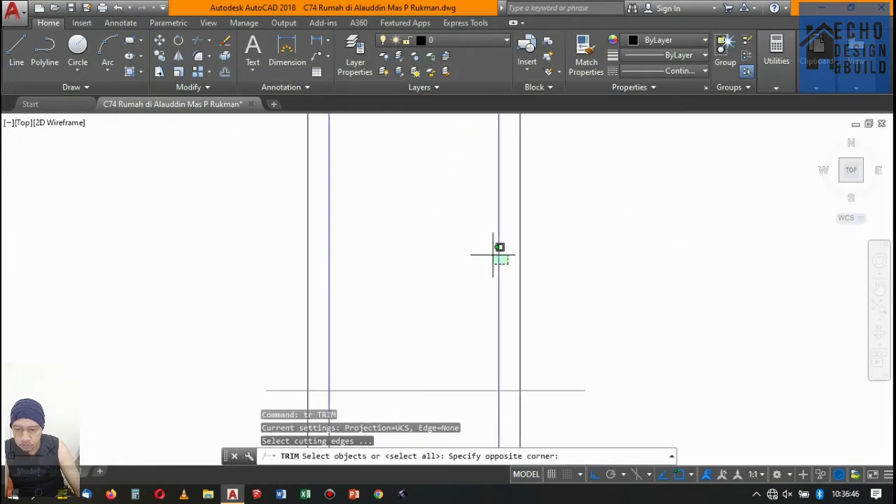
pyautogui.click(331, 203)
pyautogui.scroll(-5, 412, 192)
pyautogui.press('Return')
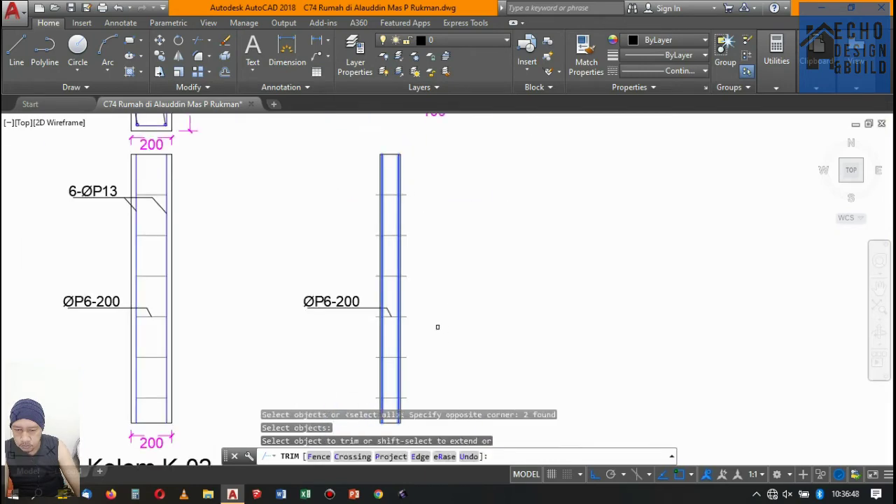
pyautogui.scroll(-3, 438, 327)
pyautogui.scroll(5, 440, 334)
pyautogui.scroll(-2, 434, 350)
pyautogui.scroll(2, 432, 350)
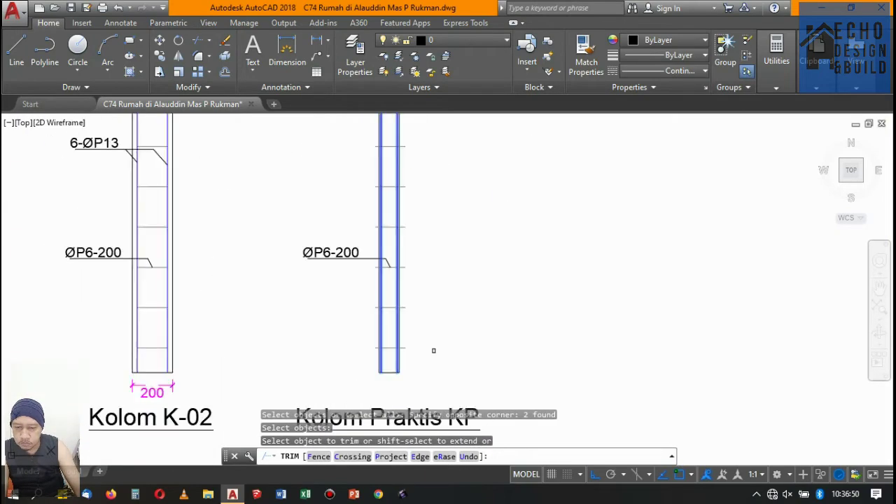
pyautogui.scroll(4, 423, 359)
pyautogui.click(420, 364)
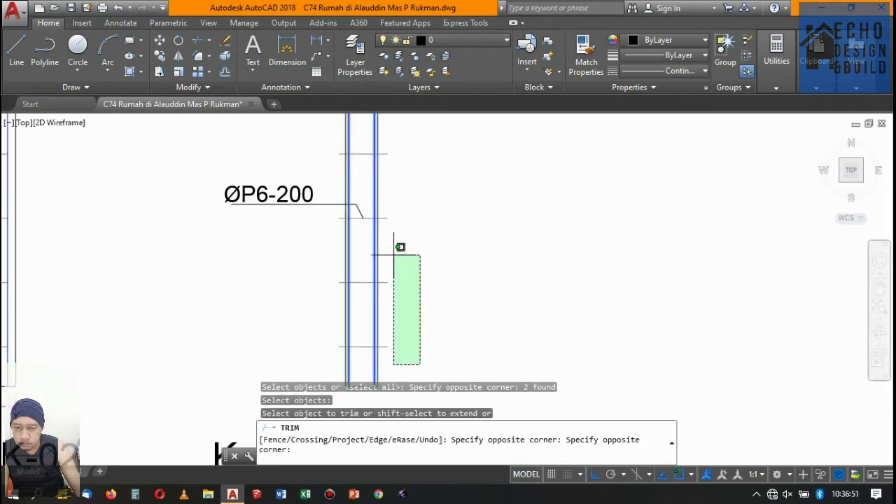
pyautogui.click(381, 205)
pyautogui.scroll(-5, 385, 346)
pyautogui.scroll(5, 398, 267)
pyautogui.click(414, 337)
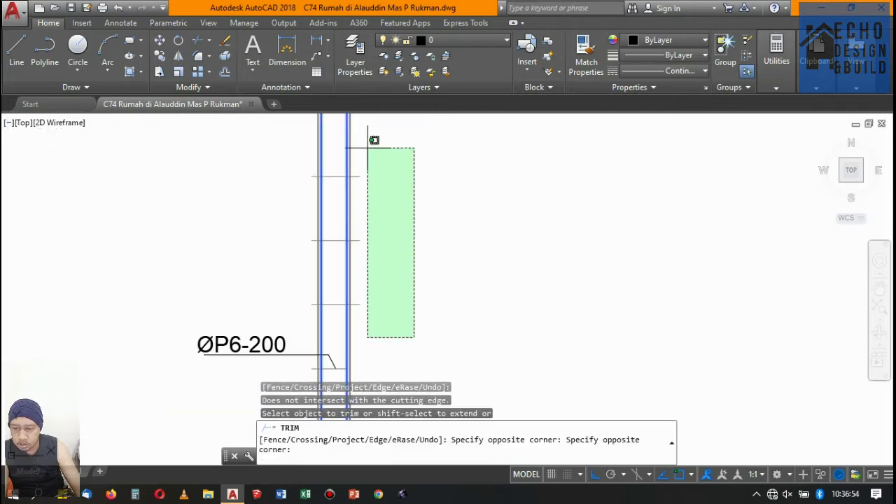
pyautogui.click(368, 148)
# Trim the remaining upper stirrup ends, the stray diagonal leader segment and leftover inner lines.
pyautogui.moveTo(308, 300); pyautogui.dragTo(334, 372, button='middle')
pyautogui.scroll(-2, 332, 365)
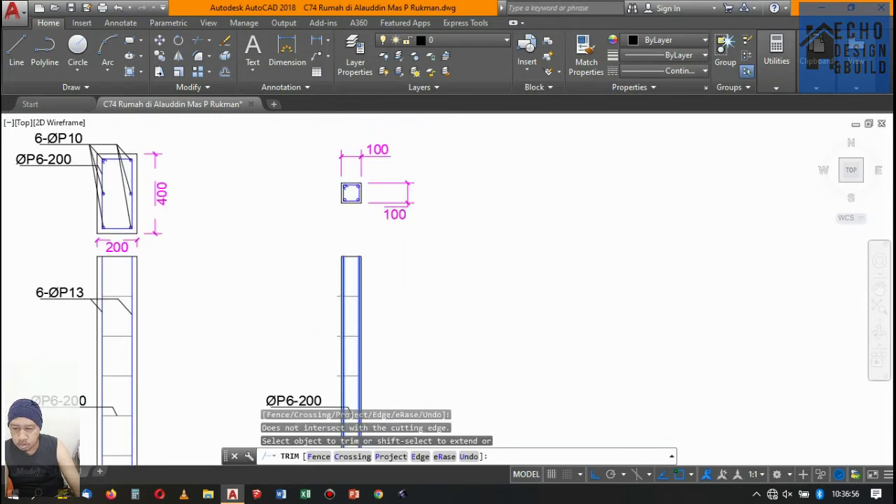
pyautogui.scroll(3, 315, 356)
pyautogui.click(310, 360)
pyautogui.click(290, 160)
pyautogui.scroll(-3, 437, 196)
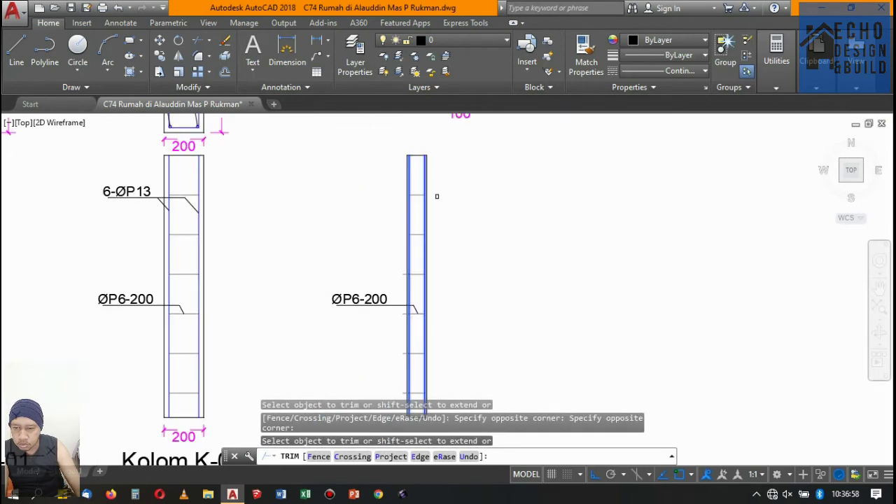
pyautogui.scroll(3, 437, 197)
pyautogui.scroll(3, 400, 282)
pyautogui.click(426, 255)
pyautogui.click(392, 176)
pyautogui.scroll(-6, 392, 176)
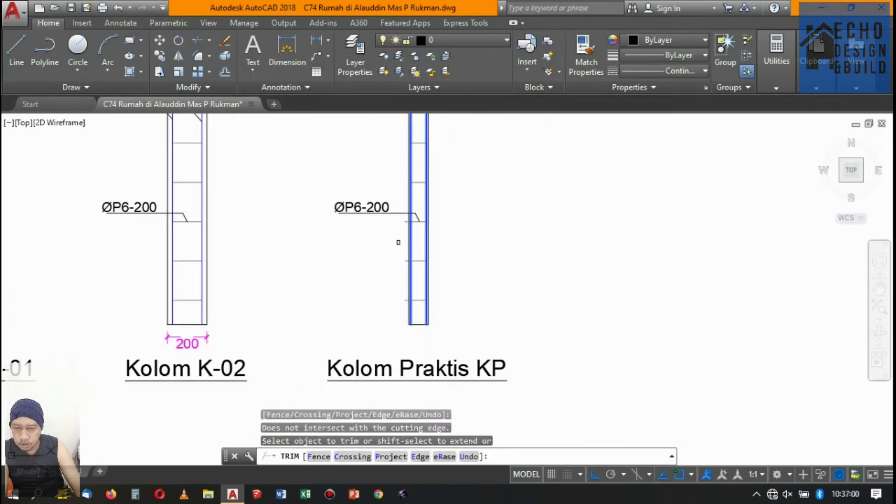
pyautogui.scroll(4, 398, 243)
pyautogui.scroll(-2, 436, 170)
pyautogui.scroll(3, 406, 234)
pyautogui.click(396, 185)
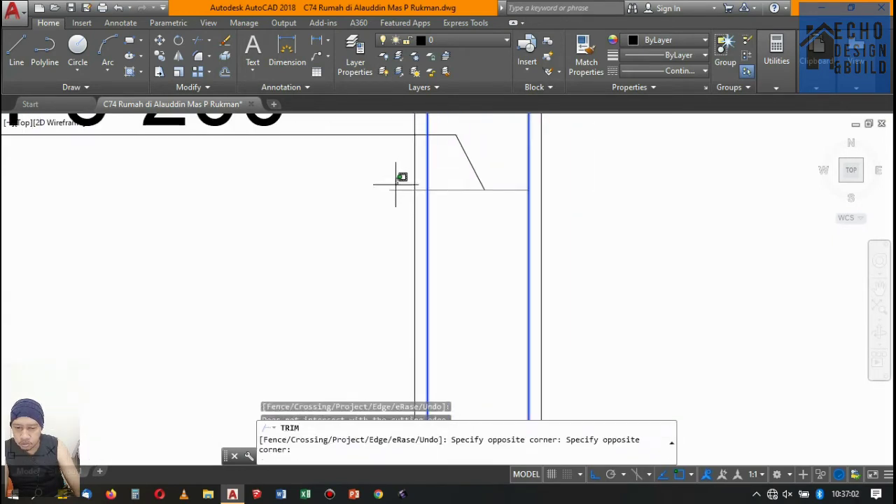
pyautogui.scroll(-2, 396, 185)
pyautogui.scroll(-3, 390, 263)
pyautogui.scroll(3, 376, 378)
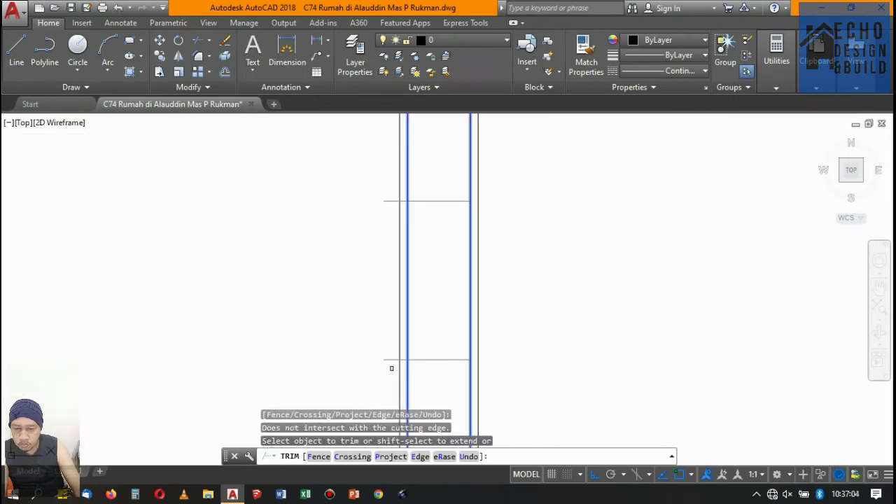
pyautogui.click(391, 368)
pyautogui.click(376, 171)
pyautogui.scroll(-5, 376, 170)
# Select the horizontal and diagonal 6-ØP10 leader lines on K-02's cross-section.
pyautogui.press('Return')
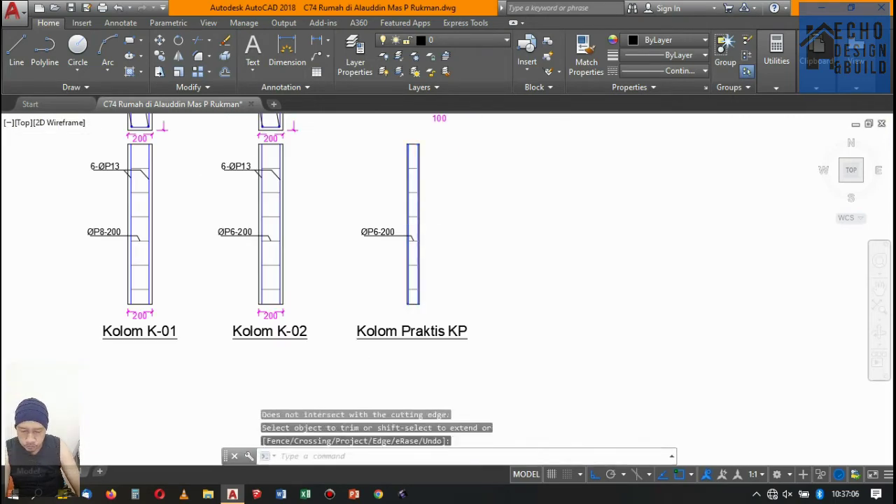
pyautogui.moveTo(389, 130); pyautogui.dragTo(420, 197, button='middle')
pyautogui.scroll(-2, 413, 184)
pyautogui.scroll(5, 294, 161)
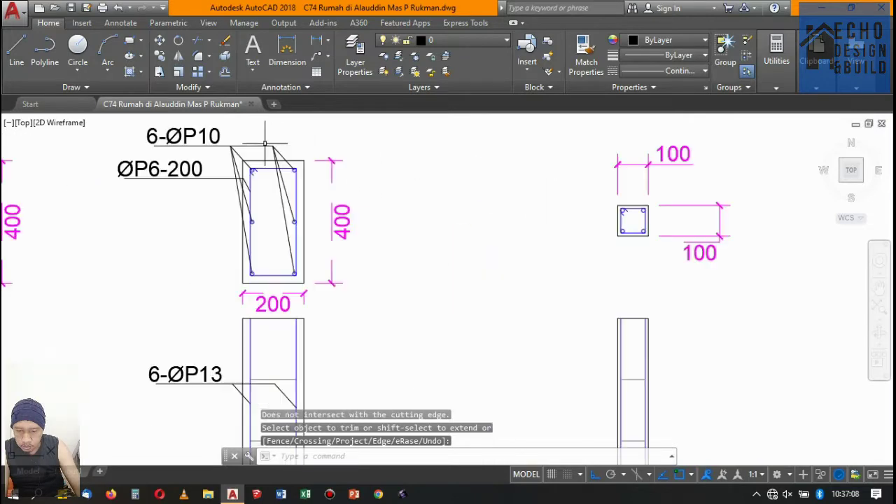
pyautogui.scroll(3, 259, 182)
pyautogui.scroll(2, 249, 189)
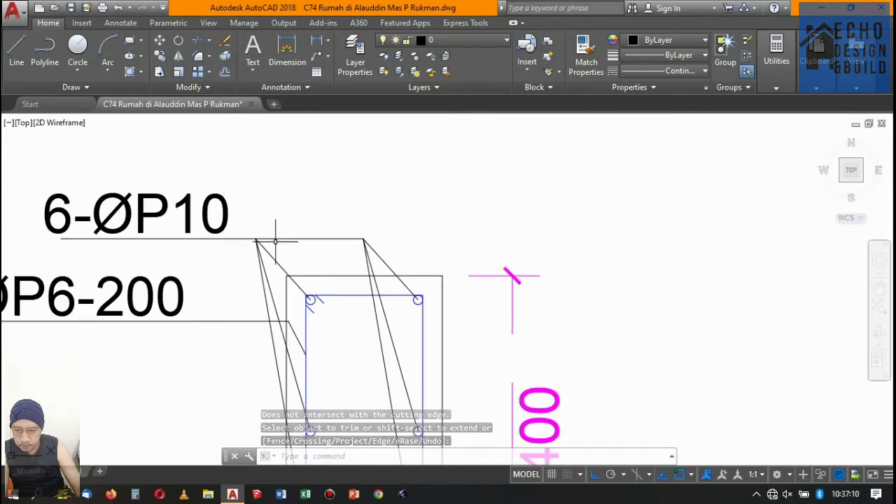
pyautogui.click(264, 208)
pyautogui.scroll(1, 211, 241)
pyautogui.scroll(3, 246, 250)
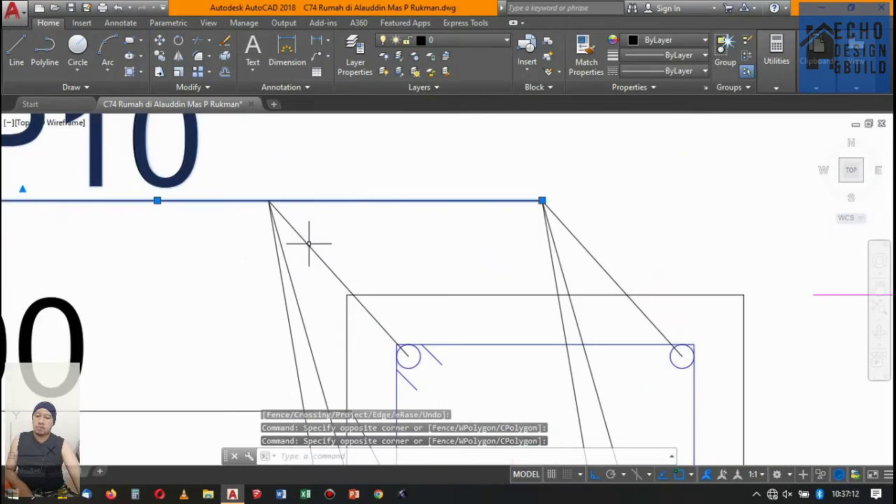
pyautogui.click(308, 244)
pyautogui.click(565, 220)
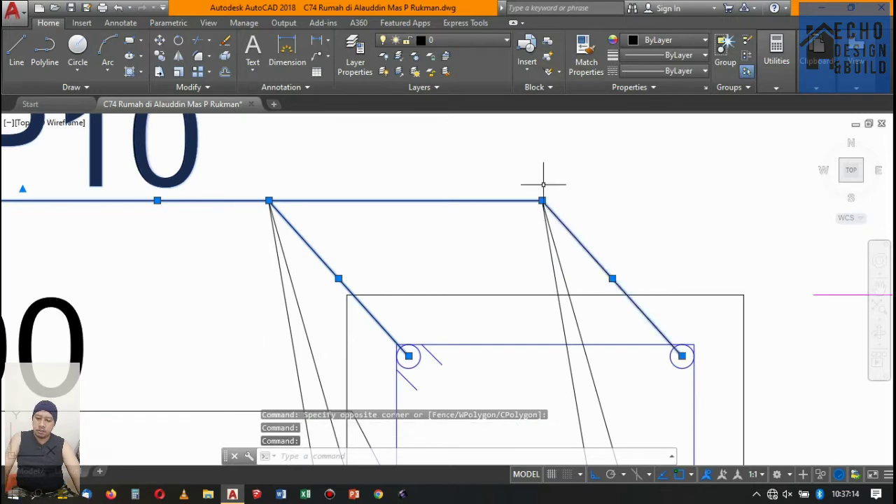
pyautogui.scroll(-5, 535, 189)
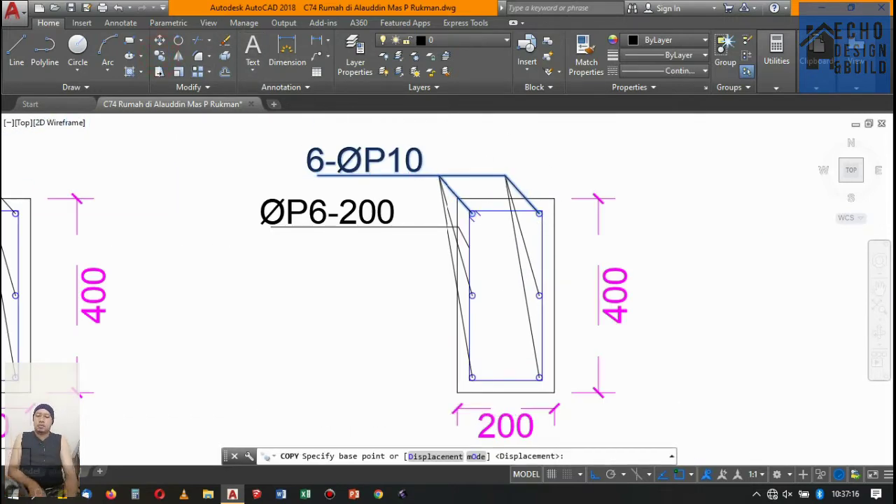
pyautogui.scroll(5, 541, 224)
# Copy the 6-ØP10 leader from the corner bar to the KP section's corner bar.
pyautogui.click(516, 182)
pyautogui.scroll(-3, 428, 207)
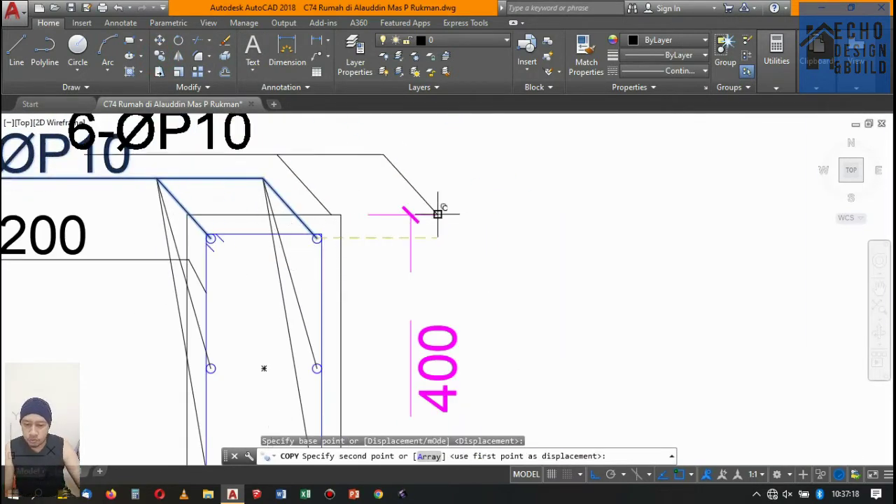
pyautogui.scroll(-3, 436, 208)
pyautogui.scroll(3, 490, 214)
pyautogui.scroll(2, 460, 250)
pyautogui.scroll(3, 495, 341)
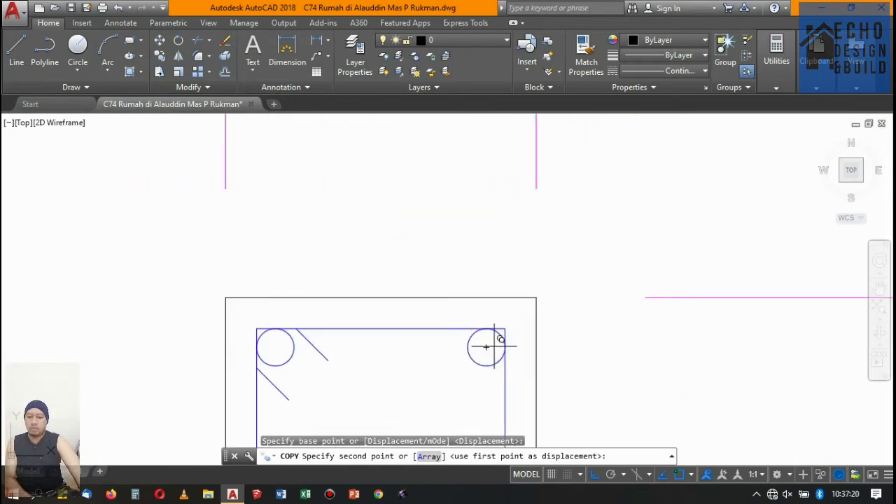
pyautogui.click(484, 344)
pyautogui.scroll(-5, 484, 344)
pyautogui.scroll(1, 423, 301)
pyautogui.press('Return')
# Select the extra diagonal leader line and start moving it into place.
pyautogui.moveTo(362, 295); pyautogui.dragTo(313, 286)
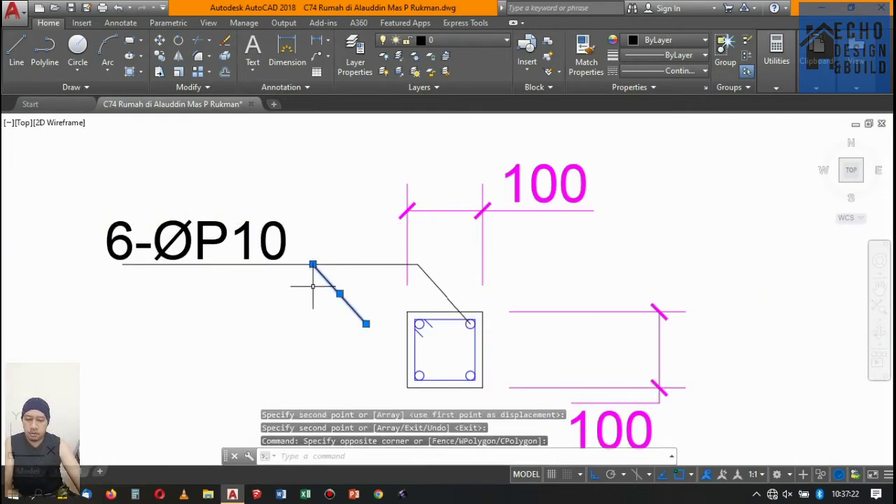
pyautogui.write('m')
pyautogui.press('Return')
pyautogui.scroll(2, 365, 330)
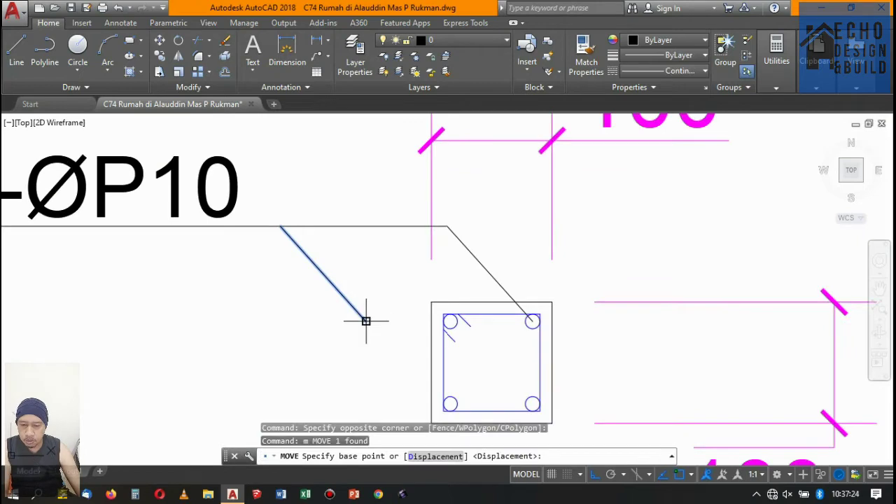
pyautogui.click(365, 321)
pyautogui.scroll(3, 462, 322)
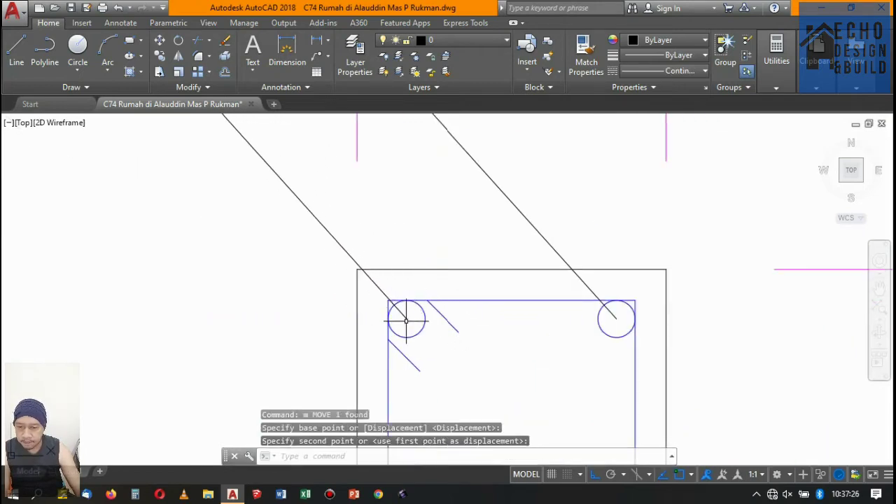
pyautogui.scroll(-5, 406, 321)
pyautogui.scroll(-3, 410, 315)
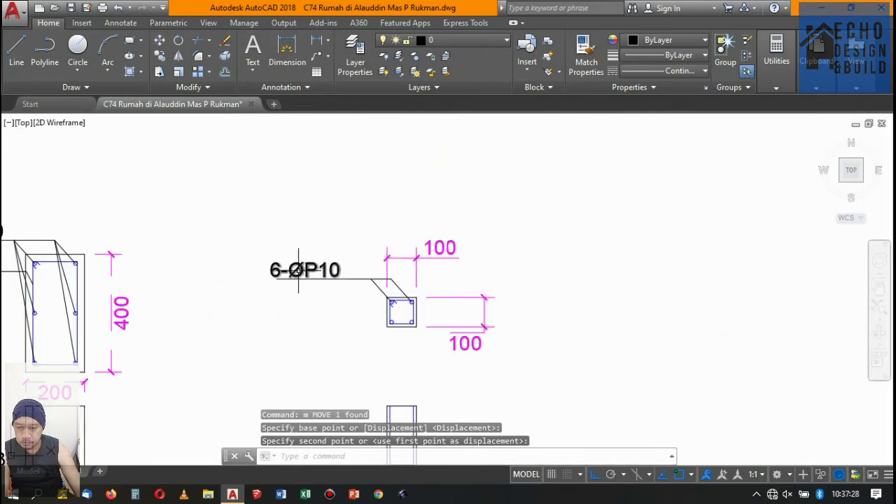
# Drop the leader onto the KP corner bar and change the label from 6-ØP10 to 4-ØP10.
pyautogui.click(280, 272)
pyautogui.doubleClick(279, 268)
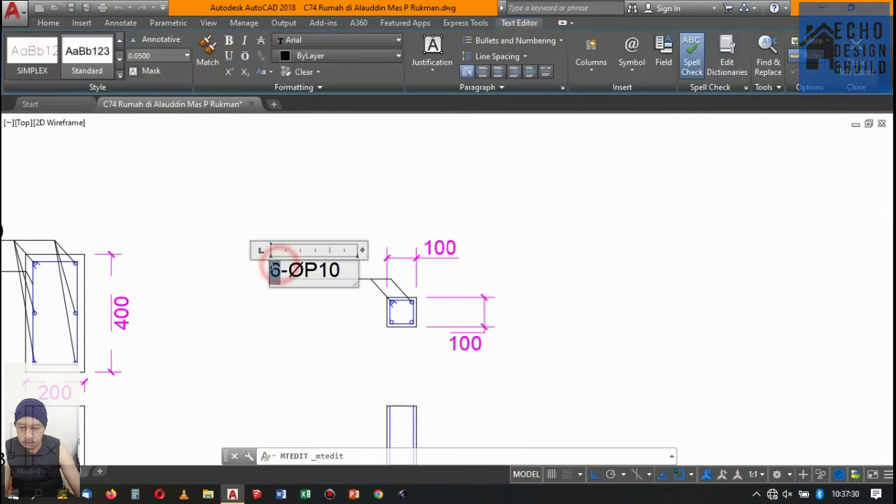
pyautogui.write('4')
pyautogui.click(397, 209)
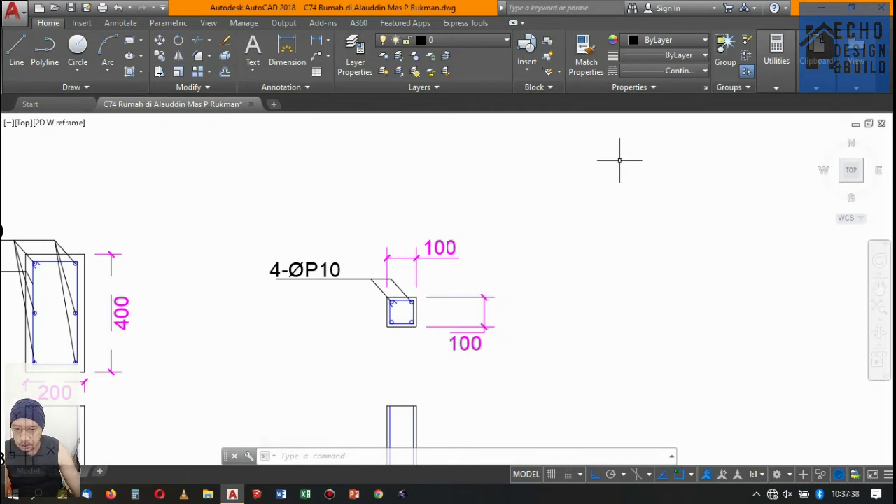
pyautogui.scroll(4, 403, 301)
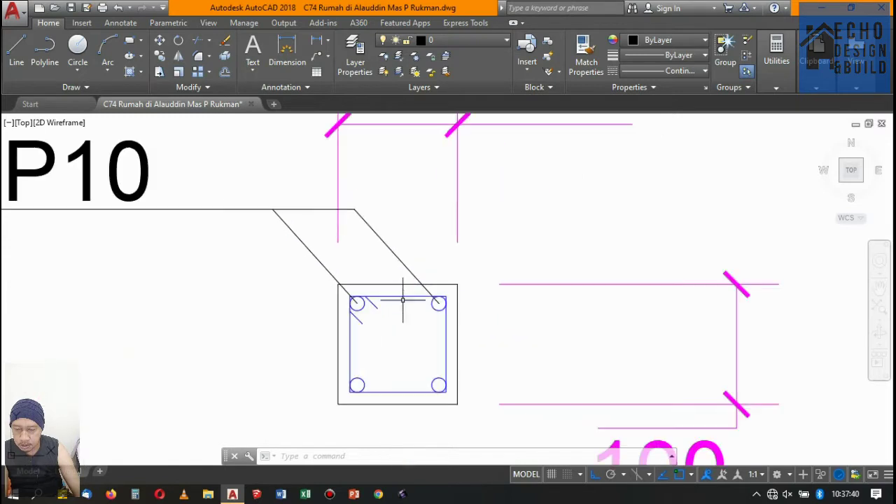
# Copy the diagonal leader from the top-right bar to the bottom-left rebar circle.
pyautogui.click(400, 260)
pyautogui.click(160, 56)
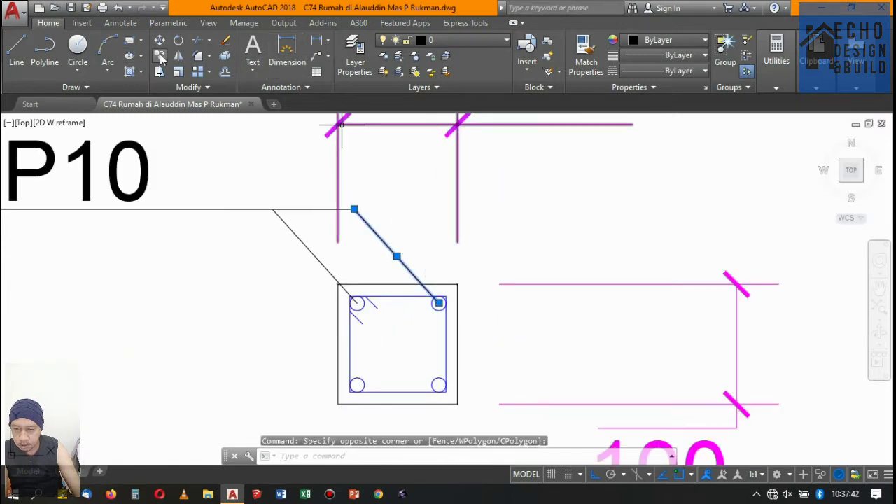
pyautogui.scroll(4, 438, 302)
pyautogui.scroll(2, 430, 300)
pyautogui.click(422, 292)
pyautogui.scroll(-4, 422, 292)
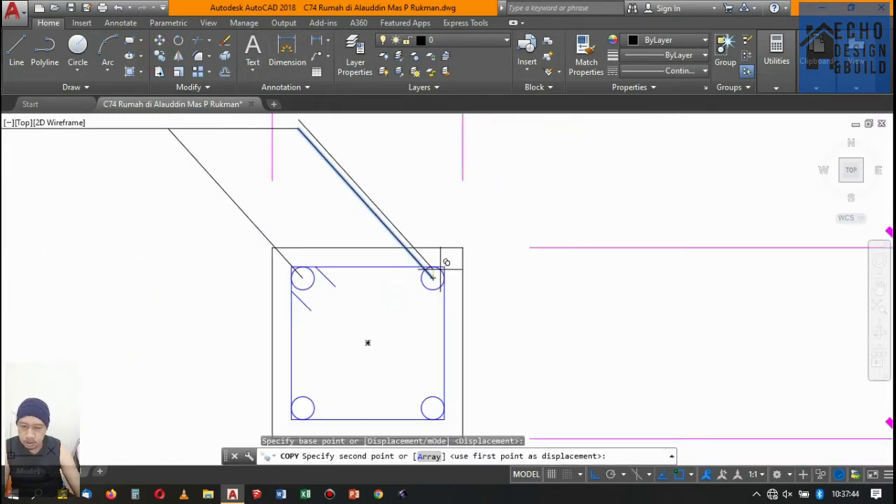
pyautogui.click(430, 353)
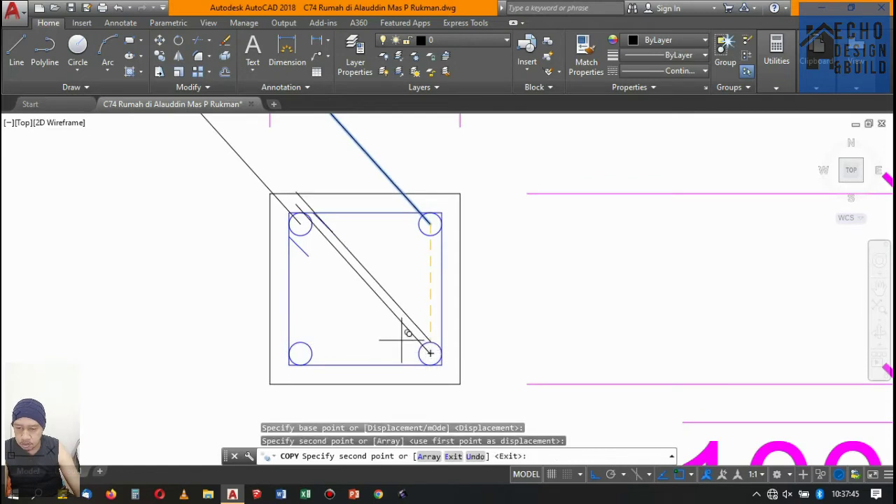
pyautogui.click(299, 352)
pyautogui.scroll(-5, 385, 322)
# Extend the diagonal leaders up to the 4-ØP10 label line using EX.
pyautogui.write('e')
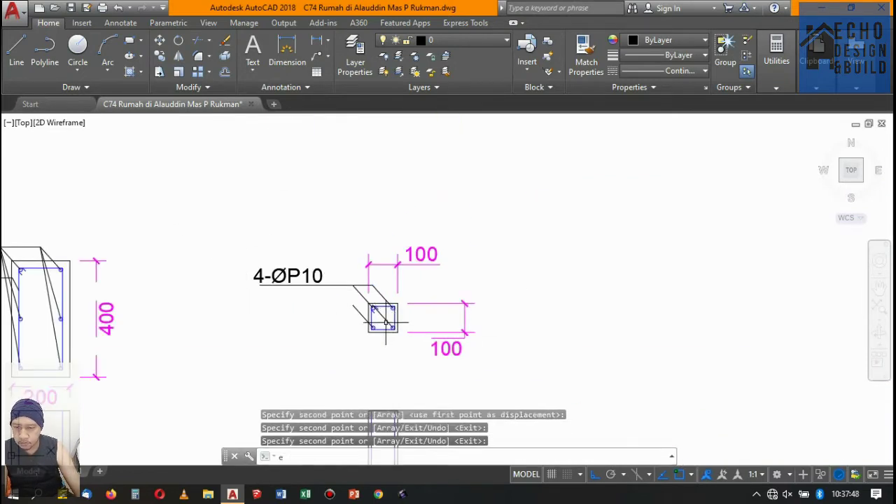
pyautogui.write('x')
pyautogui.press('Return')
pyautogui.scroll(4, 360, 298)
pyautogui.click(335, 274)
pyautogui.click(310, 242)
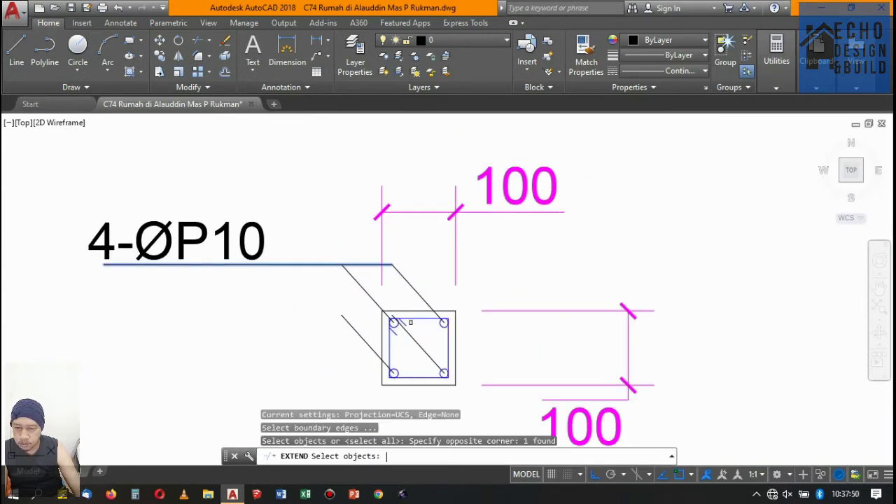
pyautogui.press('Return')
pyautogui.click(403, 330)
pyautogui.click(374, 340)
pyautogui.click(348, 306)
pyautogui.click(351, 312)
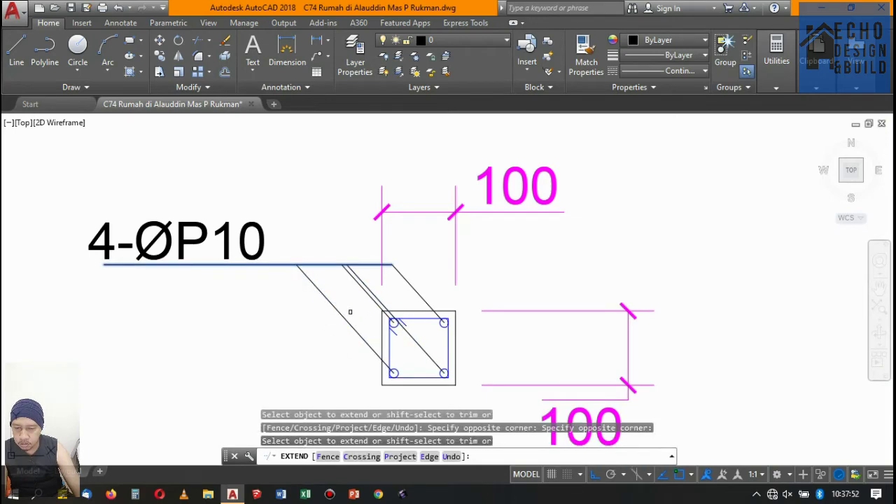
pyautogui.press('Return')
pyautogui.scroll(-4, 350, 312)
pyautogui.scroll(2, 422, 268)
pyautogui.scroll(-3, 427, 256)
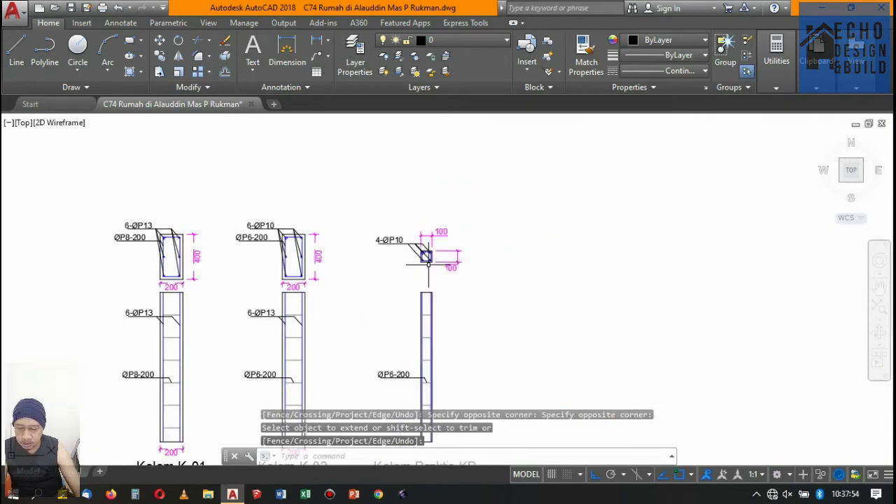
# Select the diagonal and horizontal leader lines of K-01's 6-ØP13 label.
pyautogui.moveTo(393, 342); pyautogui.dragTo(400, 310, button='middle')
pyautogui.scroll(2, 399, 327)
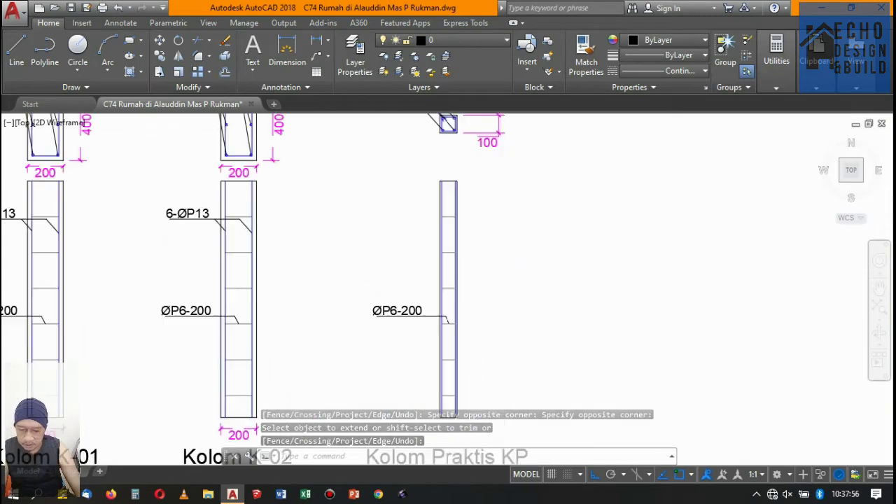
pyautogui.scroll(-4, 350, 294)
pyautogui.scroll(5, 310, 273)
pyautogui.click(302, 259)
pyautogui.click(287, 218)
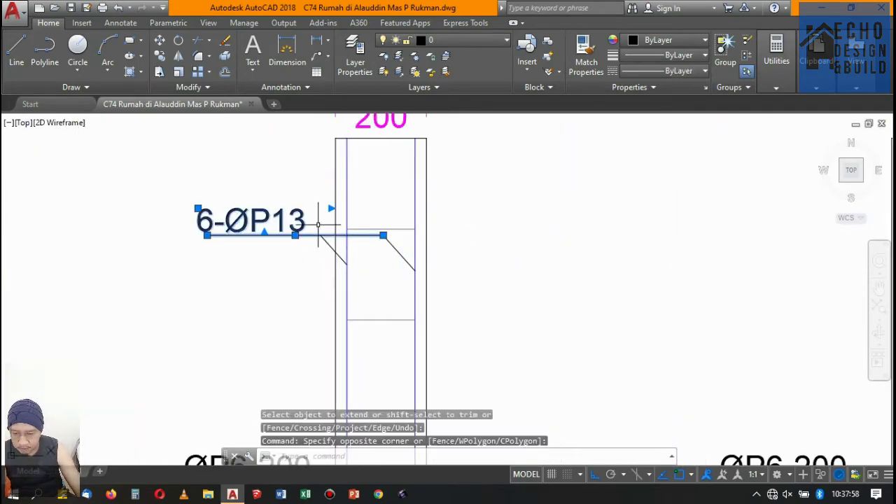
pyautogui.scroll(5, 344, 233)
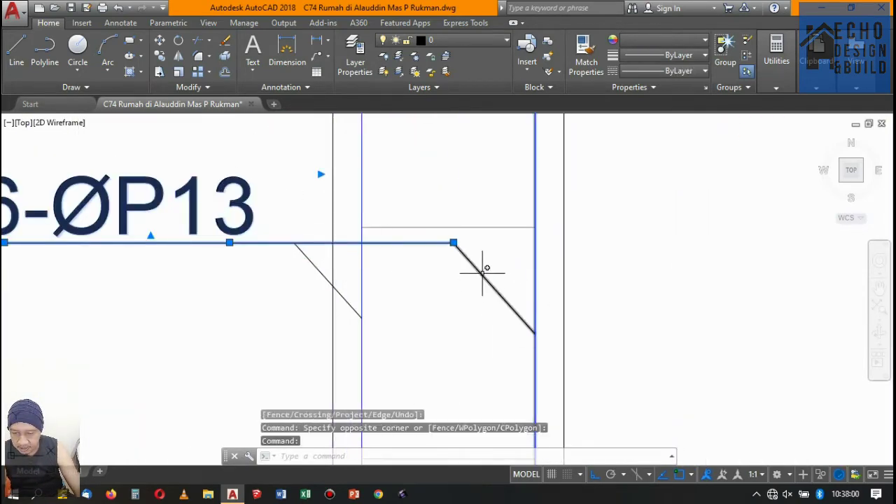
pyautogui.press('Escape')
pyautogui.click(481, 257)
pyautogui.click(440, 275)
pyautogui.click(177, 296)
pyautogui.click(150, 234)
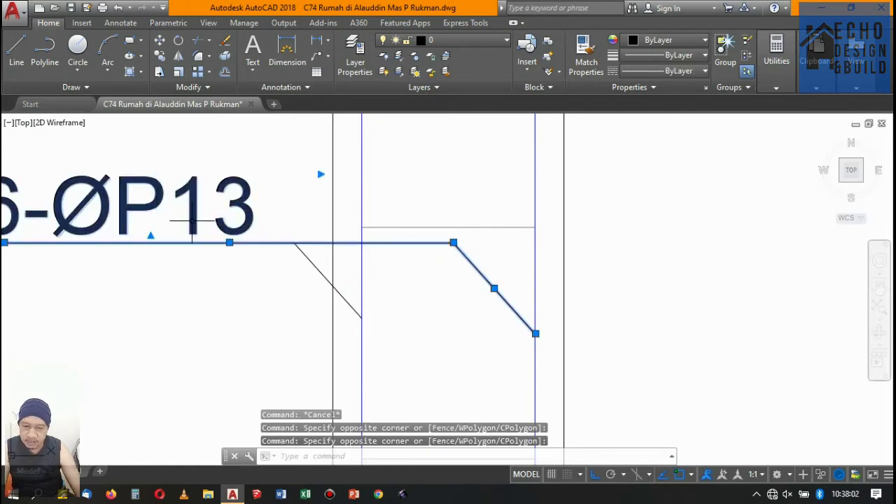
pyautogui.scroll(3, 296, 246)
pyautogui.click(326, 273)
pyautogui.scroll(-5, 268, 223)
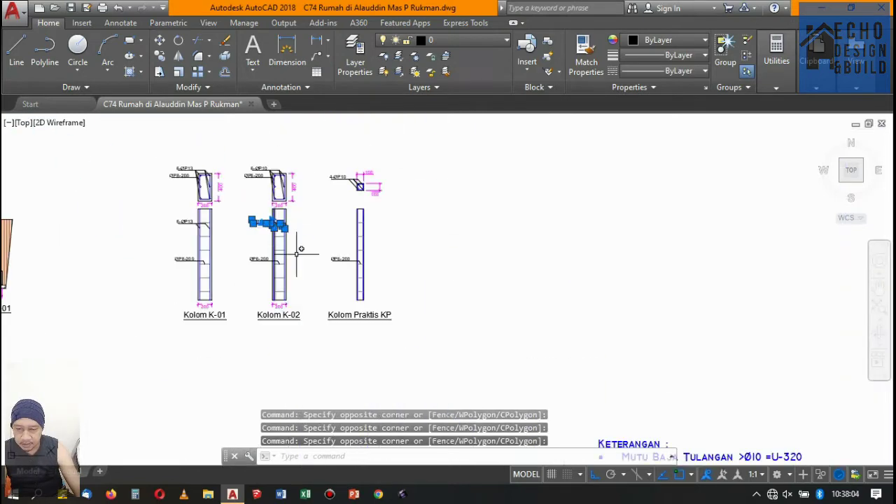
# Copy the 6-ØP13 diagonal leader to sit beside the original.
pyautogui.click(159, 56)
pyautogui.scroll(5, 290, 224)
pyautogui.scroll(3, 255, 272)
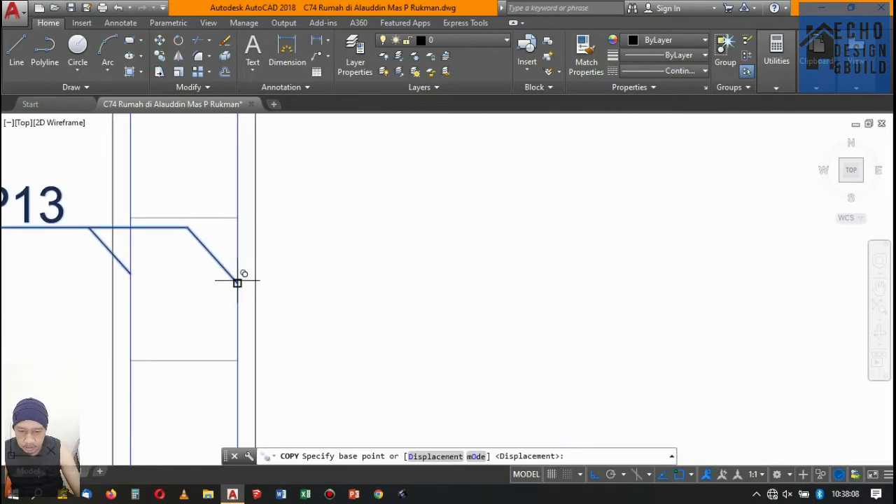
pyautogui.click(237, 283)
pyautogui.scroll(-5, 355, 296)
pyautogui.scroll(5, 364, 296)
pyautogui.scroll(2, 242, 280)
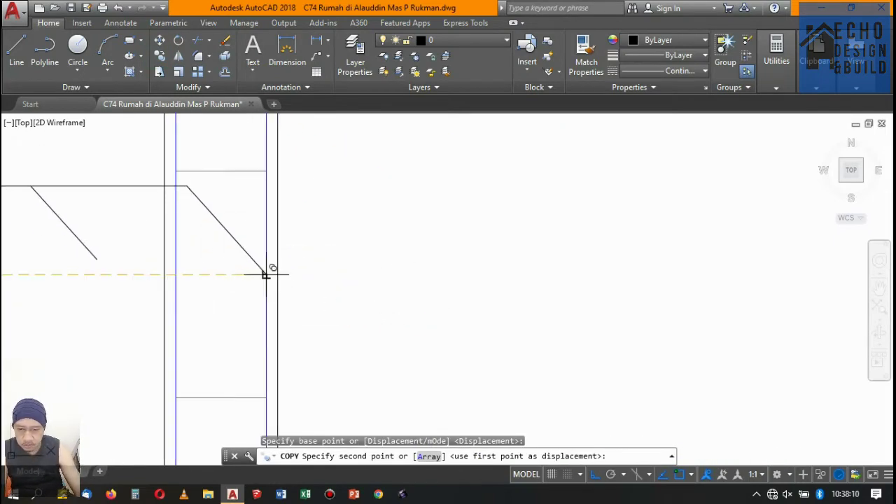
pyautogui.click(266, 274)
pyautogui.scroll(-3, 267, 275)
pyautogui.press('Return')
pyautogui.scroll(3, 280, 278)
pyautogui.scroll(2, 281, 278)
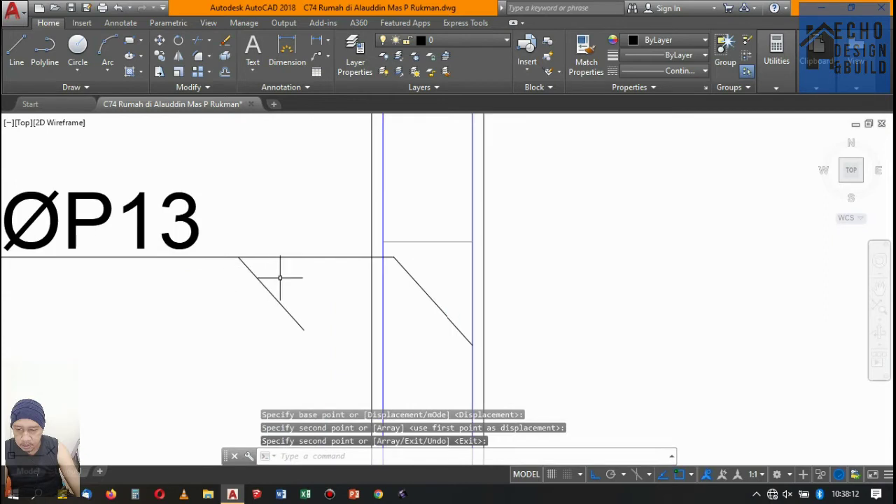
# Move the copied diagonal onto the inner bar line and select the copied 6-ØP13 label.
pyautogui.moveTo(280, 278); pyautogui.dragTo(298, 297)
pyautogui.write('m')
pyautogui.press('Return')
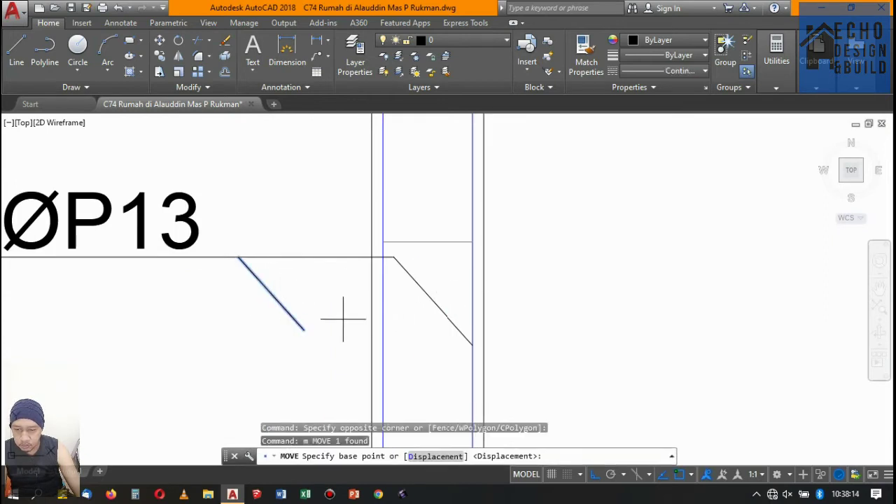
pyautogui.click(305, 330)
pyautogui.scroll(2, 382, 326)
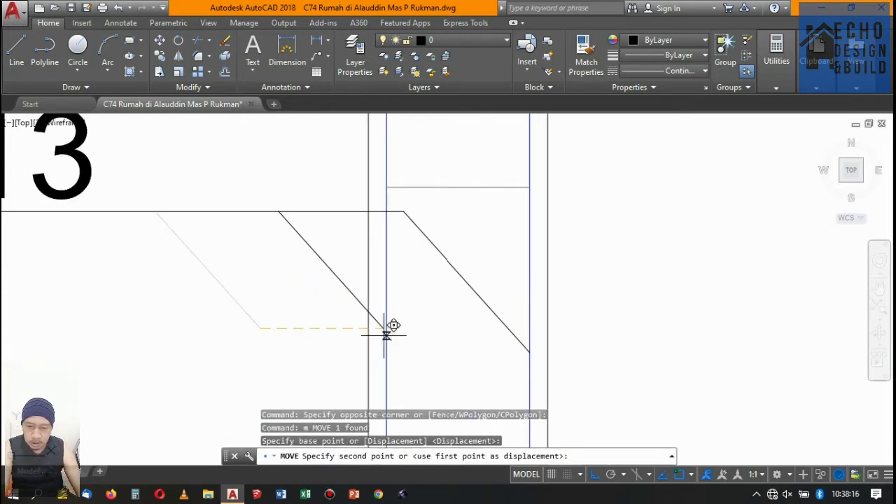
pyautogui.click(386, 328)
pyautogui.scroll(-3, 550, 292)
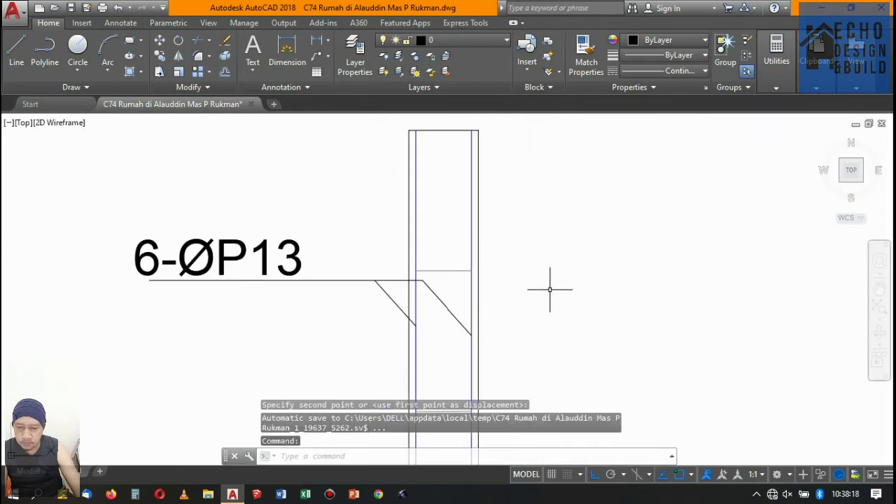
pyautogui.scroll(-3, 560, 280)
pyautogui.scroll(4, 499, 271)
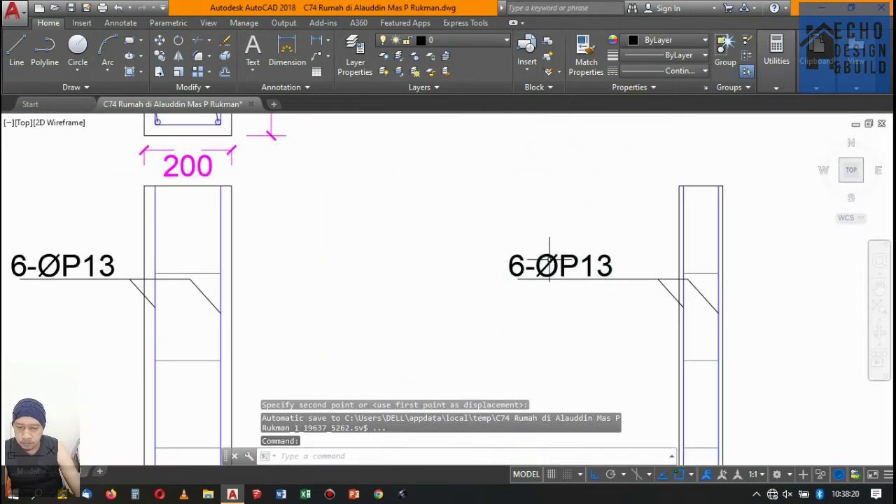
pyautogui.click(549, 252)
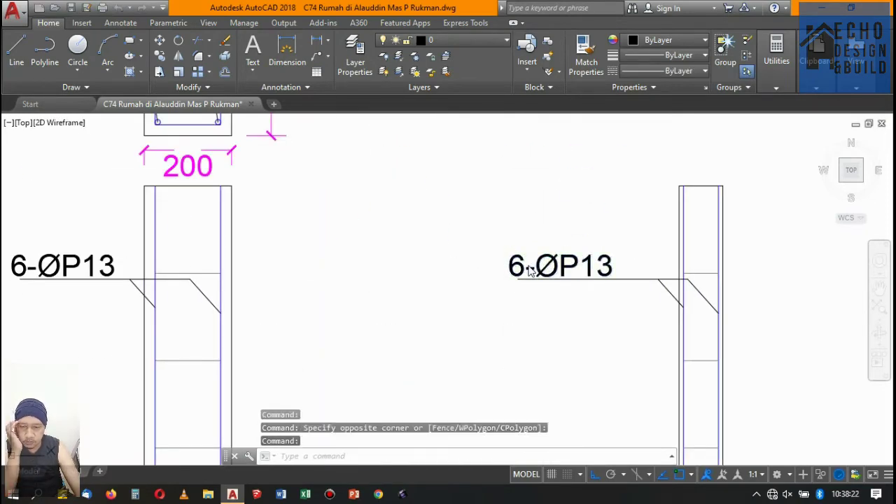
# Change the Kolom Praktis KP long-section label to 4-ØP10.
pyautogui.doubleClick(525, 268)
pyautogui.write('4')
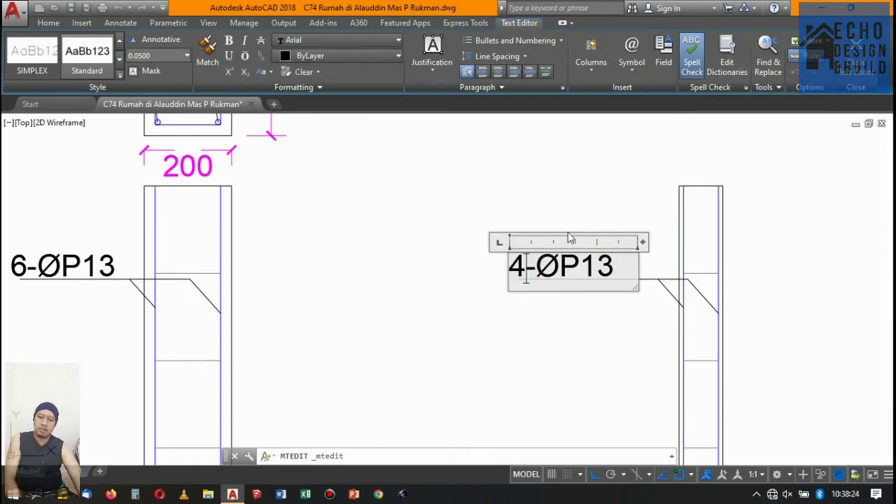
pyautogui.write('0')
pyautogui.click(616, 181)
pyautogui.scroll(-5, 592, 217)
pyautogui.scroll(5, 390, 232)
# Edit the Kolom K-02 label from 6-ØP13 to 6-ØP10.
pyautogui.click(390, 234)
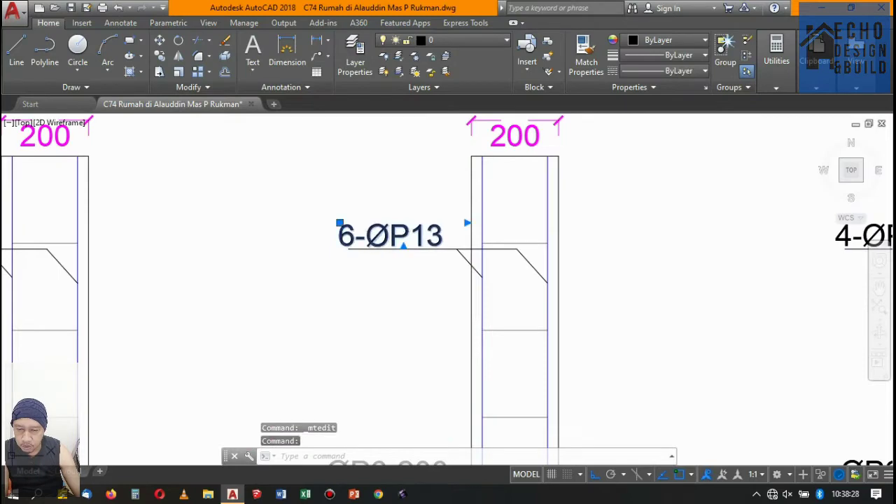
pyautogui.doubleClick(390, 235)
pyautogui.scroll(-3, 416, 290)
pyautogui.scroll(-2, 416, 290)
pyautogui.scroll(4, 406, 379)
pyautogui.scroll(-3, 404, 380)
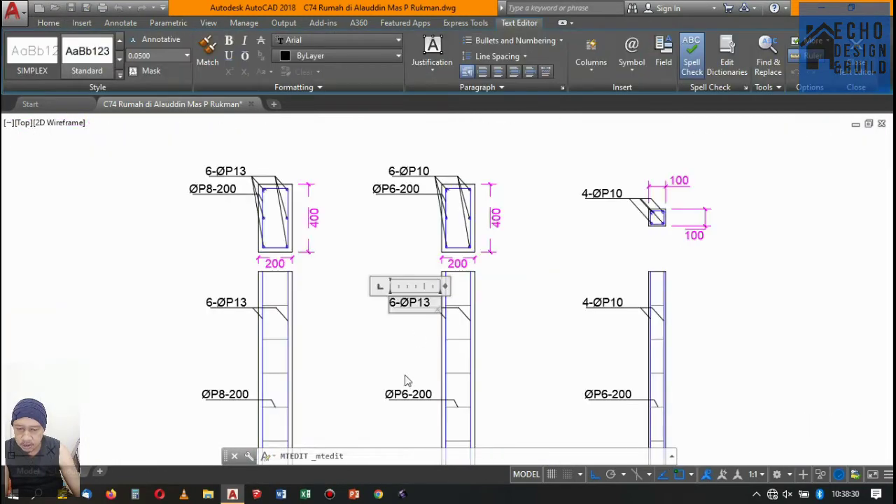
pyautogui.scroll(4, 428, 327)
pyautogui.scroll(2, 428, 328)
pyautogui.moveTo(424, 261); pyautogui.dragTo(396, 260)
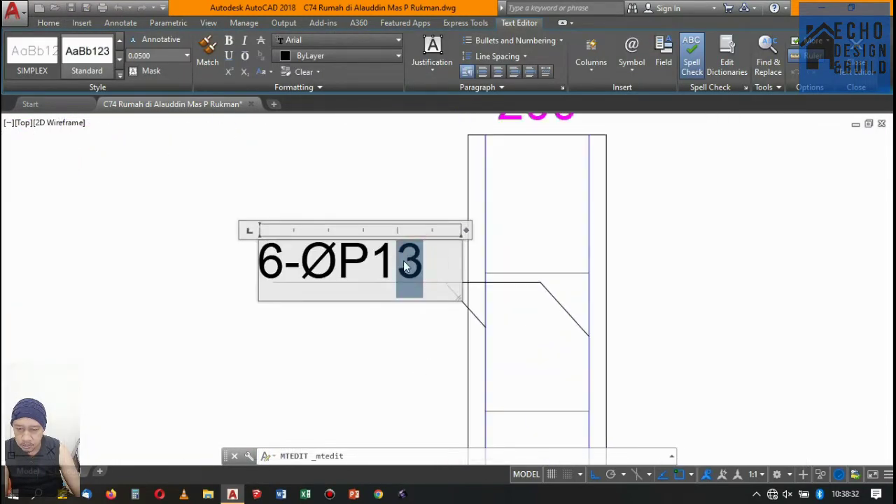
pyautogui.write('0')
pyautogui.click(390, 198)
pyautogui.scroll(-5, 386, 191)
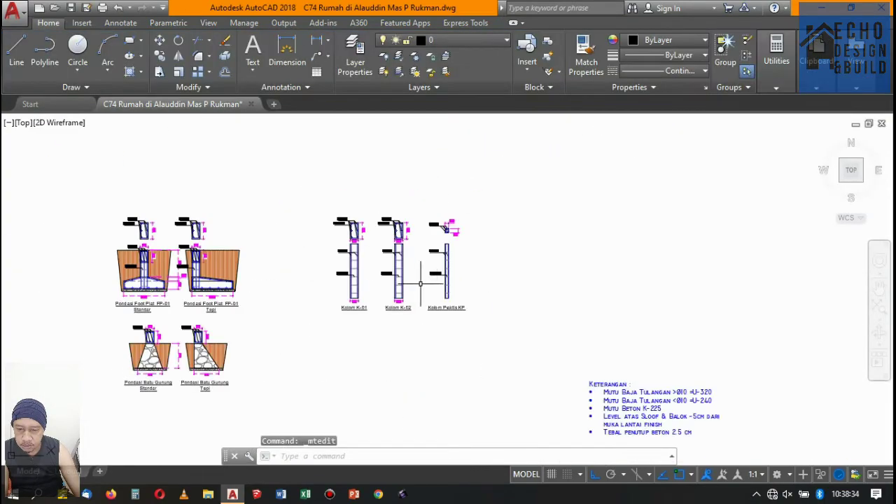
pyautogui.scroll(3, 393, 210)
pyautogui.scroll(-2, 392, 210)
pyautogui.scroll(-2, 462, 211)
pyautogui.scroll(6, 460, 230)
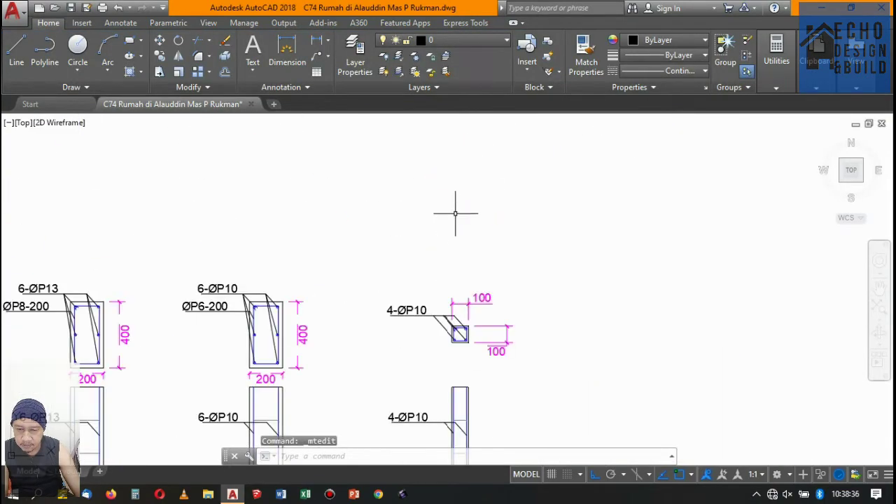
pyautogui.scroll(-4, 460, 210)
pyautogui.scroll(5, 456, 236)
pyautogui.scroll(-4, 448, 254)
pyautogui.scroll(-2, 456, 247)
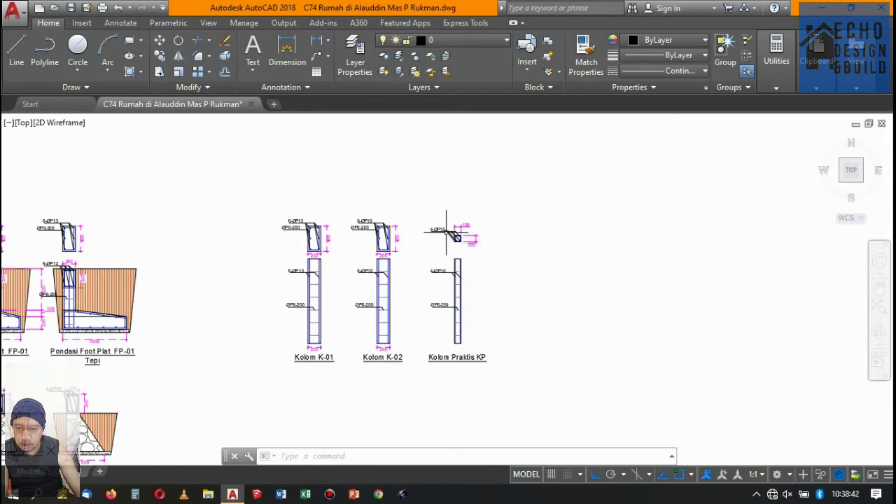
pyautogui.scroll(2, 456, 236)
pyautogui.scroll(1, 453, 231)
pyautogui.scroll(2, 450, 226)
pyautogui.scroll(2, 449, 226)
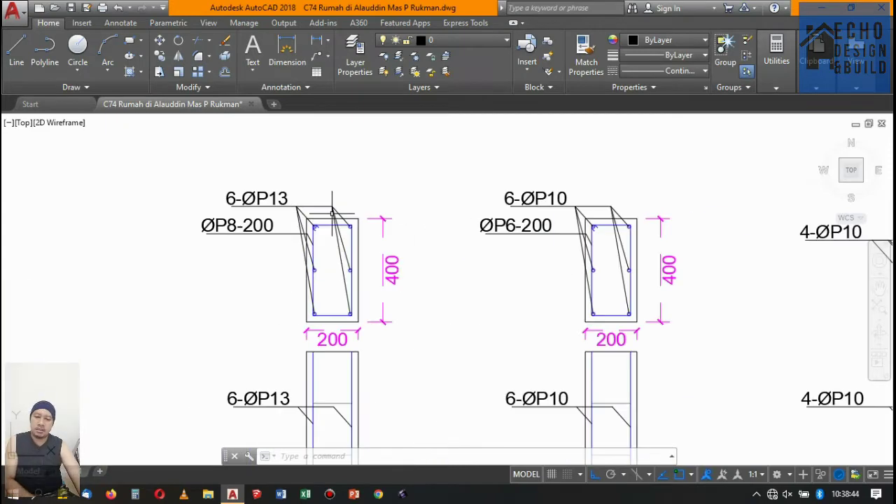
pyautogui.scroll(6, 356, 244)
pyautogui.scroll(-4, 315, 226)
pyautogui.scroll(-2, 382, 215)
pyautogui.scroll(-2, 382, 215)
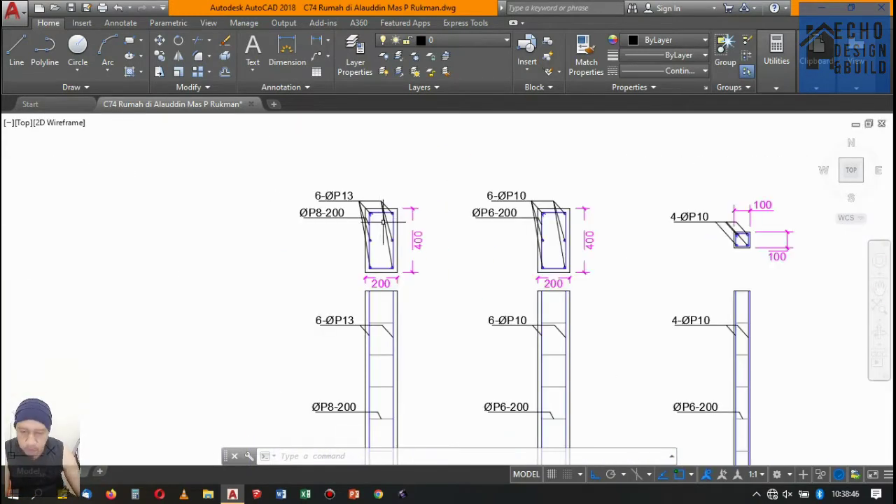
pyautogui.scroll(-3, 392, 224)
pyautogui.scroll(4, 474, 250)
pyautogui.scroll(-4, 474, 250)
pyautogui.scroll(5, 393, 231)
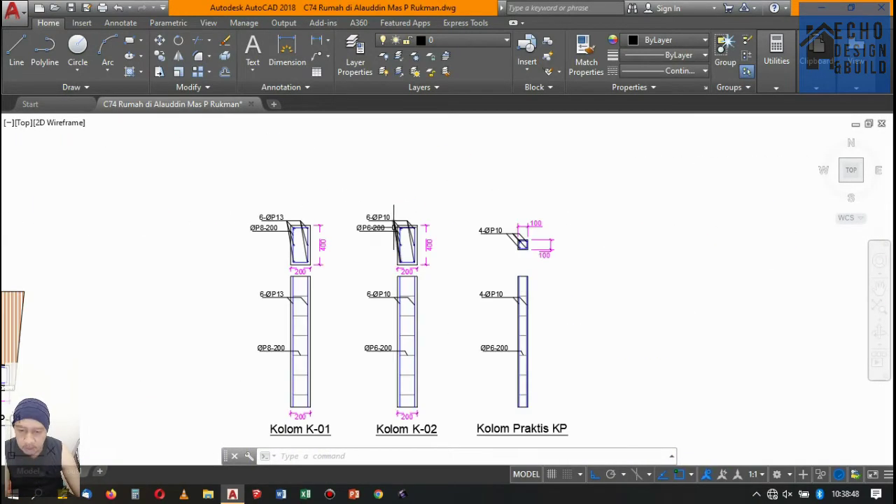
pyautogui.scroll(-2, 441, 254)
pyautogui.scroll(5, 492, 263)
pyautogui.scroll(-2, 489, 247)
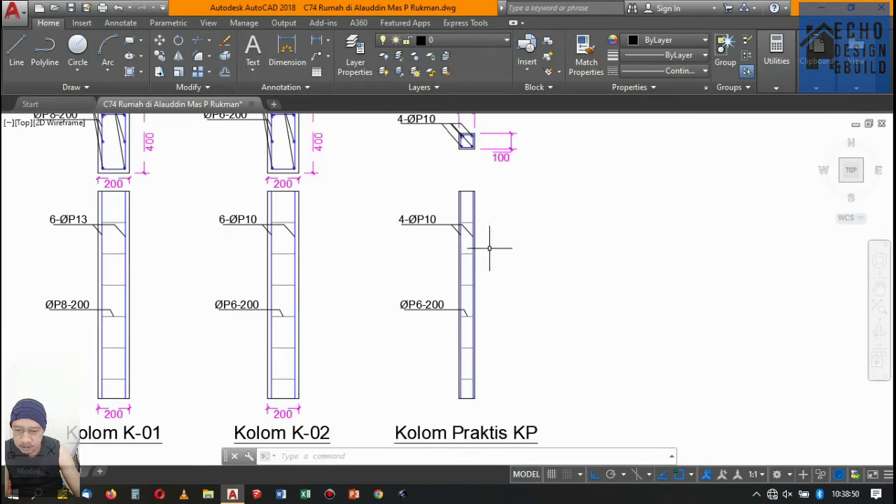
pyautogui.scroll(-6, 486, 244)
pyautogui.scroll(4, 483, 244)
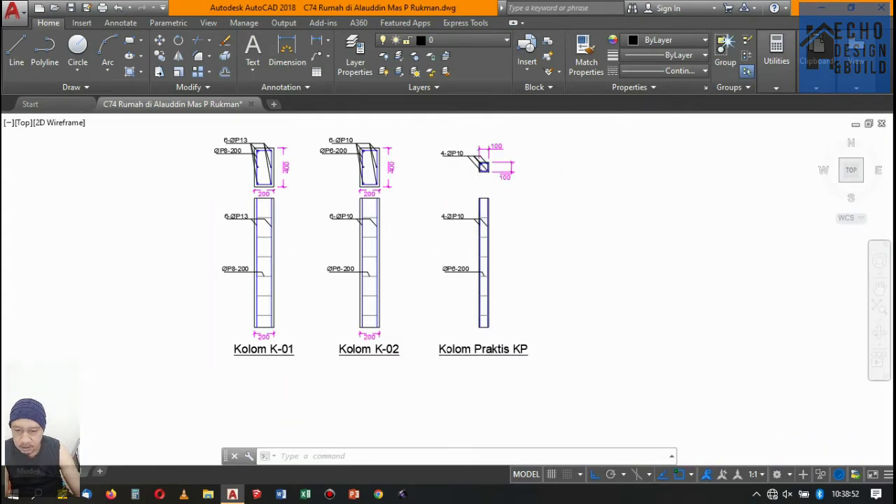
pyautogui.scroll(-3, 450, 201)
pyautogui.scroll(5, 416, 194)
pyautogui.scroll(-5, 410, 217)
pyautogui.scroll(5, 457, 254)
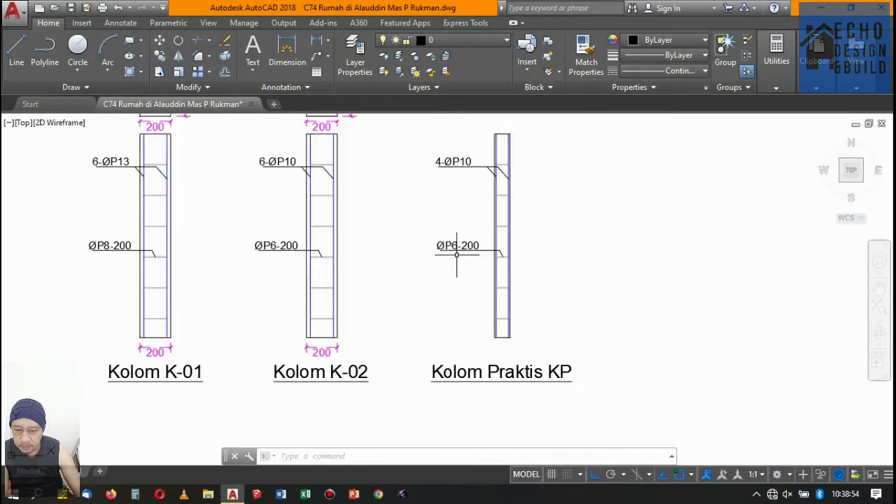
pyautogui.scroll(-5, 457, 255)
pyautogui.scroll(-4, 444, 256)
pyautogui.scroll(4, 410, 250)
pyautogui.scroll(2, 413, 234)
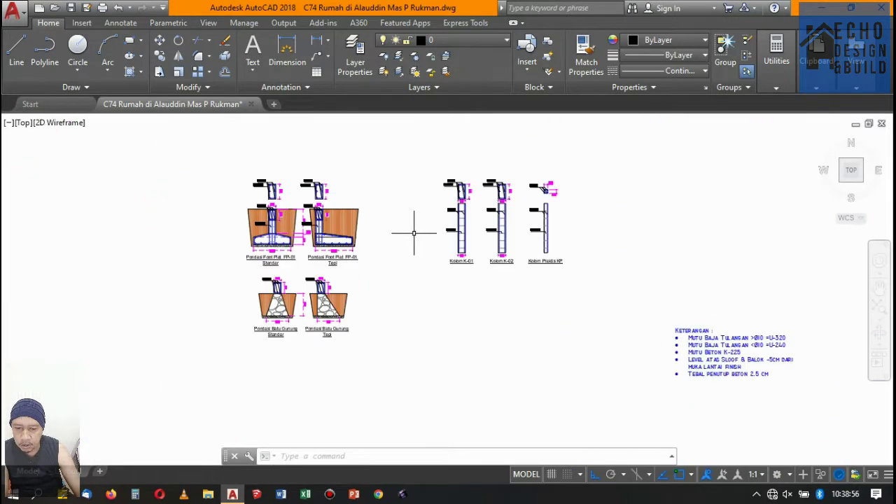
pyautogui.scroll(-2, 490, 252)
pyautogui.scroll(2, 497, 257)
pyautogui.scroll(2, 482, 258)
pyautogui.scroll(-4, 466, 261)
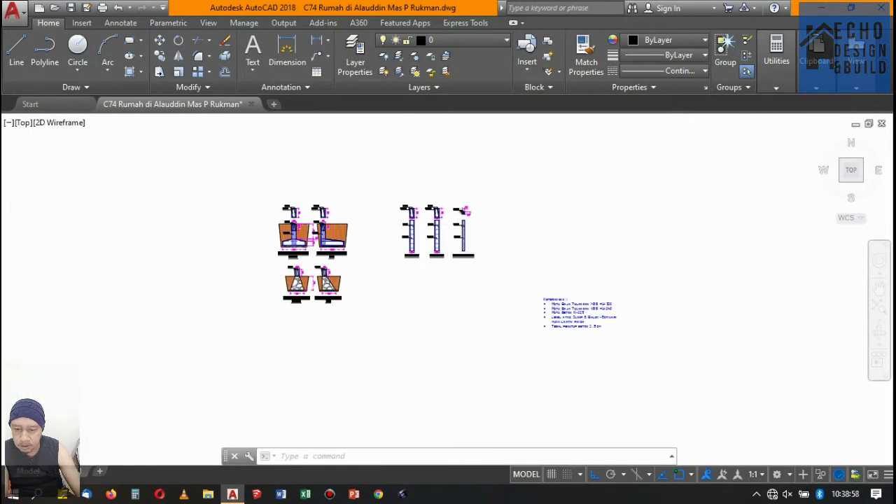
pyautogui.scroll(5, 301, 211)
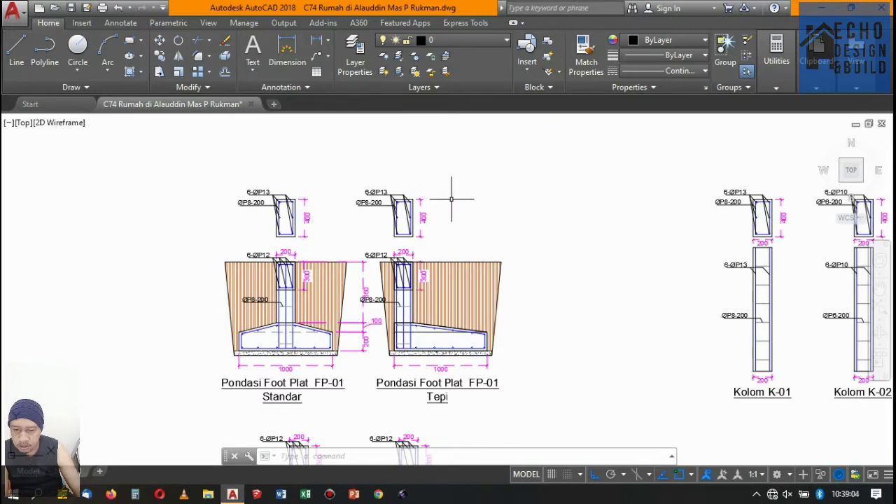
pyautogui.scroll(-3, 446, 201)
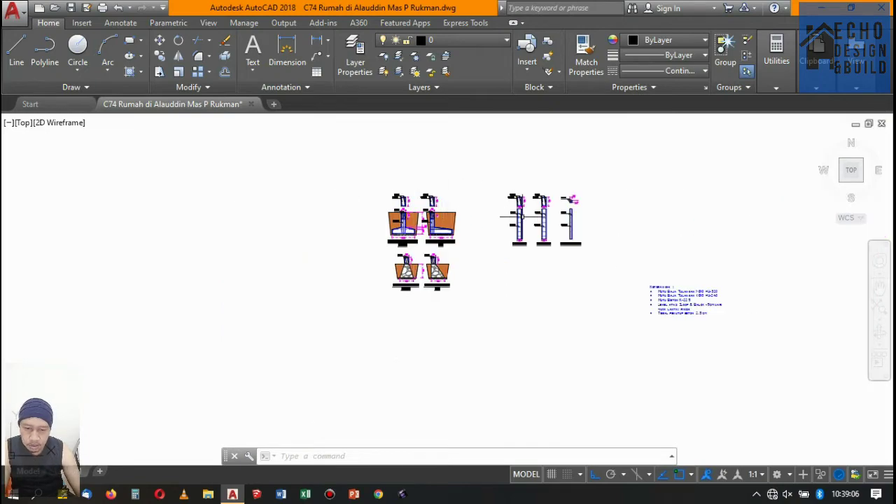
pyautogui.scroll(2, 476, 231)
pyautogui.scroll(1, 490, 252)
pyautogui.scroll(3, 497, 260)
pyautogui.scroll(4, 498, 260)
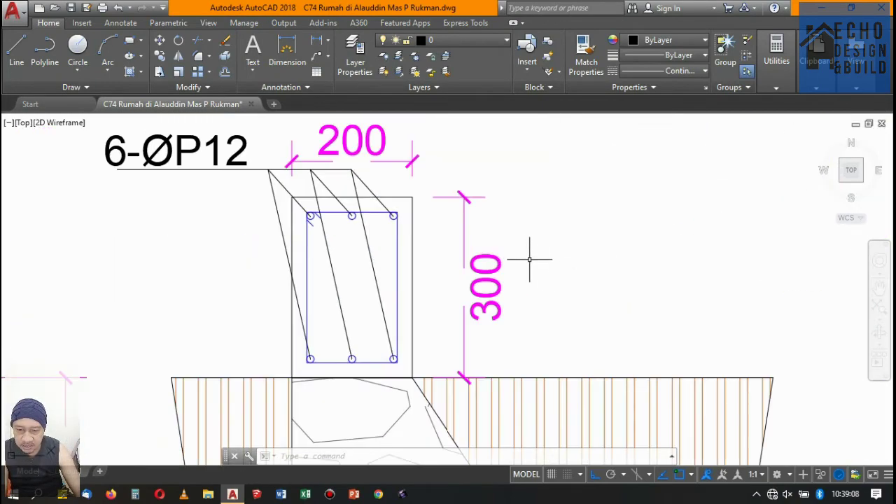
pyautogui.scroll(-5, 526, 254)
pyautogui.scroll(5, 516, 244)
pyautogui.scroll(-4, 530, 280)
# Window-select the 300-high and 400-high column cross-sections from the Tepi foundation details.
pyautogui.scroll(2, 504, 259)
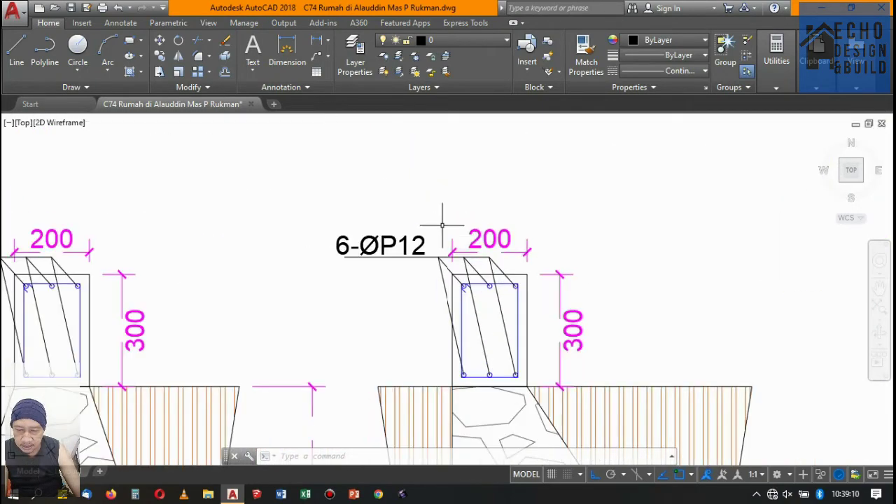
pyautogui.click(436, 216)
pyautogui.click(583, 388)
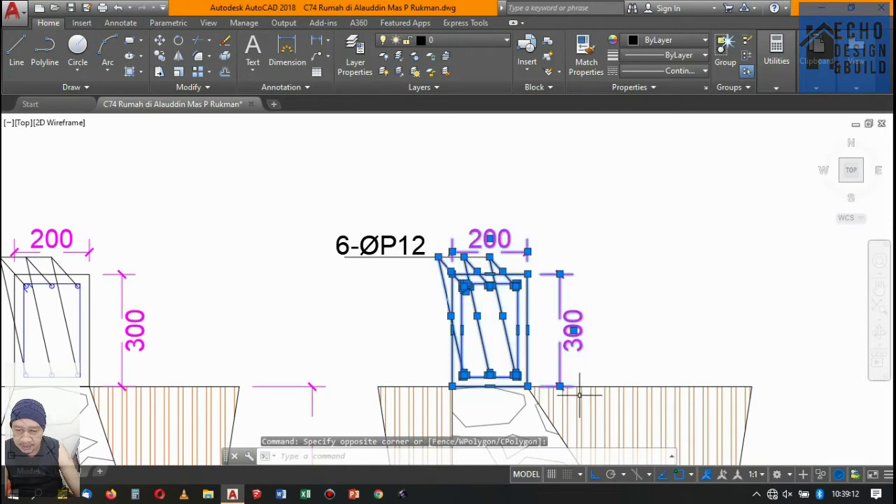
pyautogui.scroll(-5, 584, 388)
pyautogui.scroll(3, 420, 245)
pyautogui.scroll(2, 400, 231)
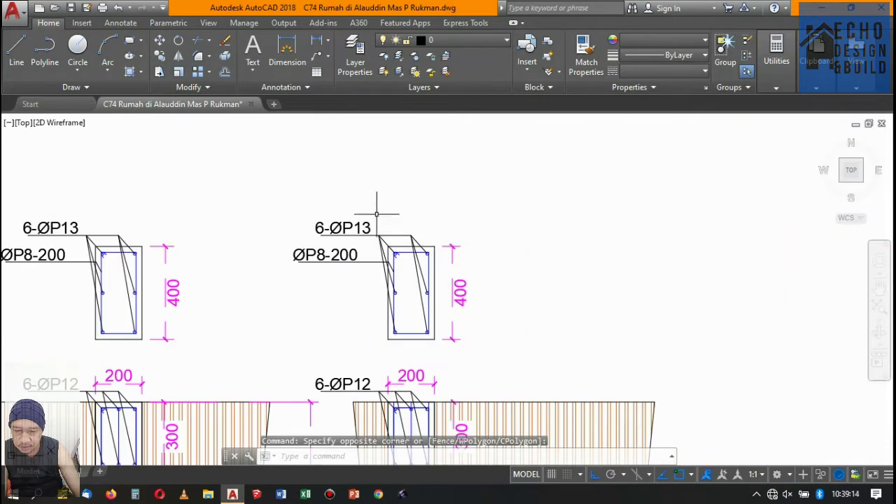
pyautogui.click(375, 189)
pyautogui.click(371, 194)
pyautogui.click(260, 136)
pyautogui.scroll(-3, 455, 301)
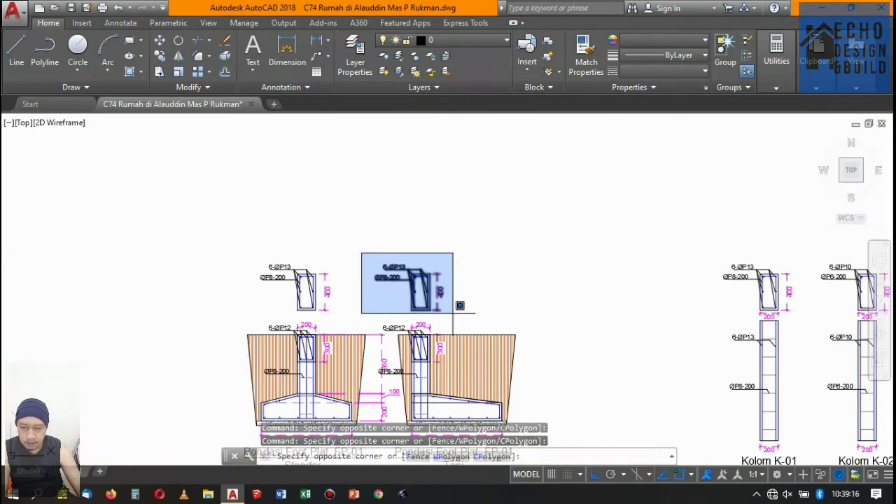
pyautogui.click(453, 314)
pyautogui.scroll(-5, 401, 225)
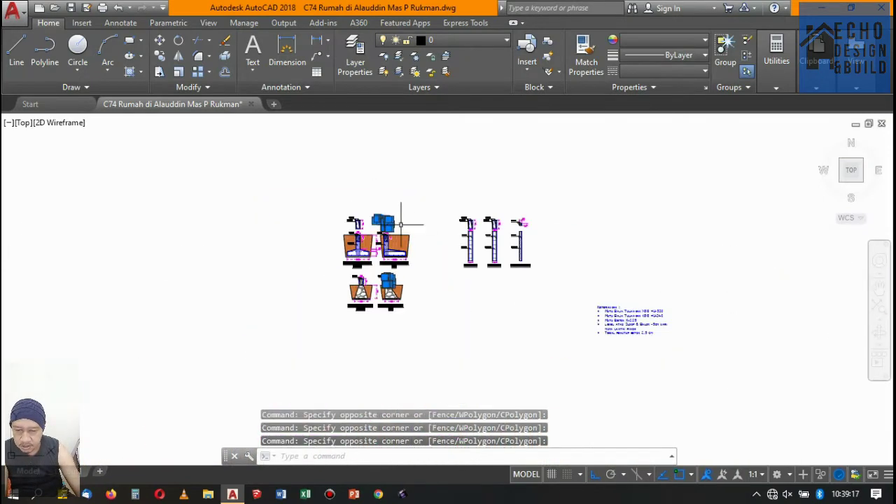
# Copy both sections, with Ortho off, into open space below Kolom K-01.
pyautogui.click(158, 56)
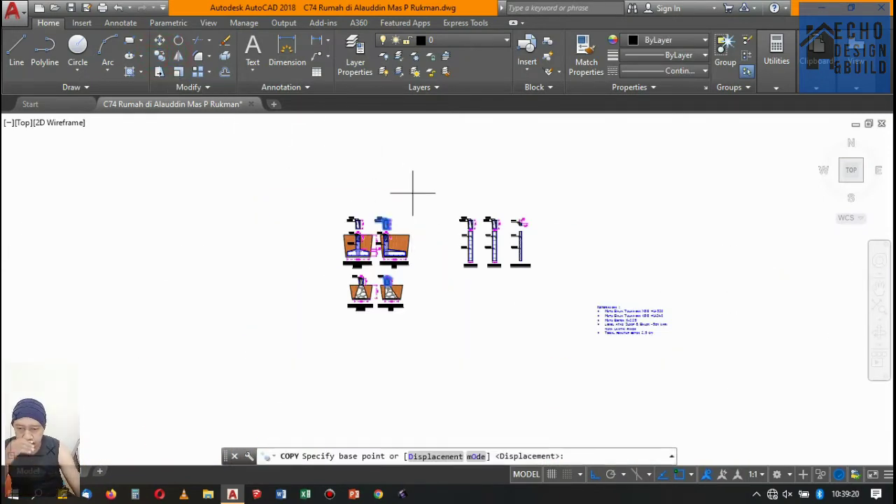
pyautogui.click(396, 210)
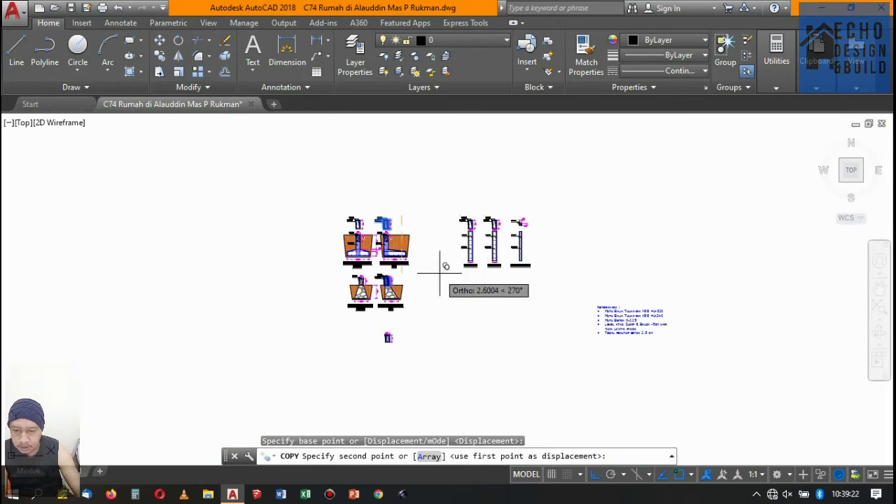
pyautogui.press('F8')
pyautogui.scroll(5, 477, 299)
pyautogui.scroll(-5, 516, 294)
pyautogui.scroll(7, 451, 292)
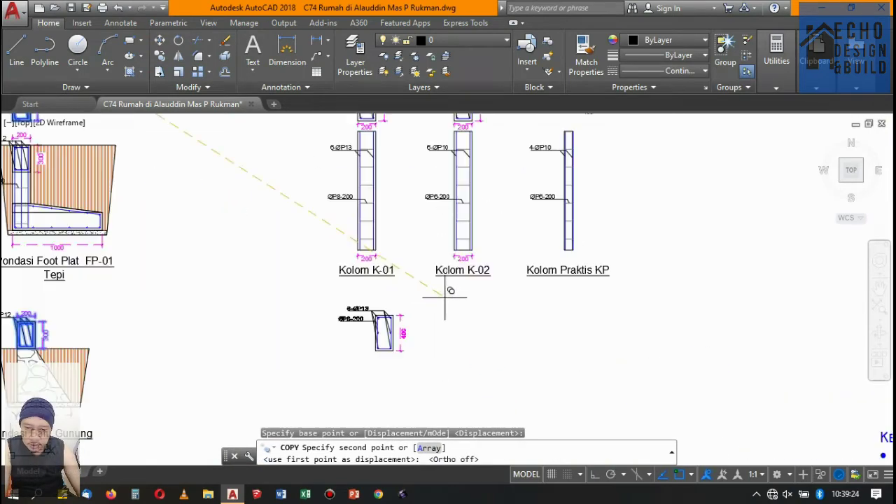
pyautogui.scroll(-2, 455, 296)
pyautogui.scroll(2, 448, 290)
pyautogui.scroll(-2, 427, 283)
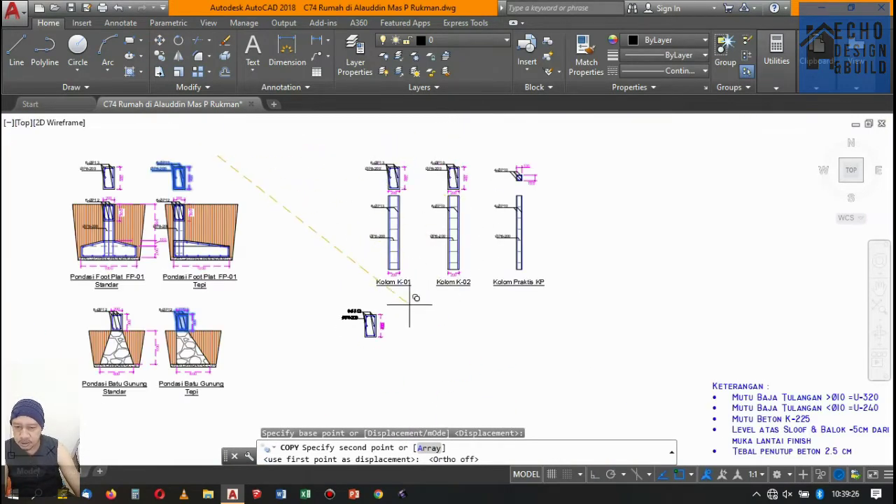
pyautogui.scroll(4, 397, 248)
pyautogui.scroll(-5, 407, 246)
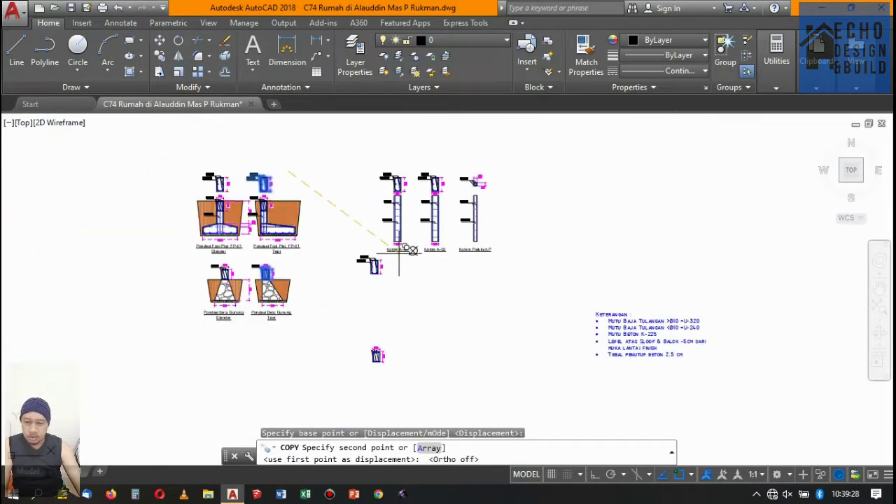
pyautogui.scroll(4, 407, 140)
pyautogui.scroll(-5, 421, 231)
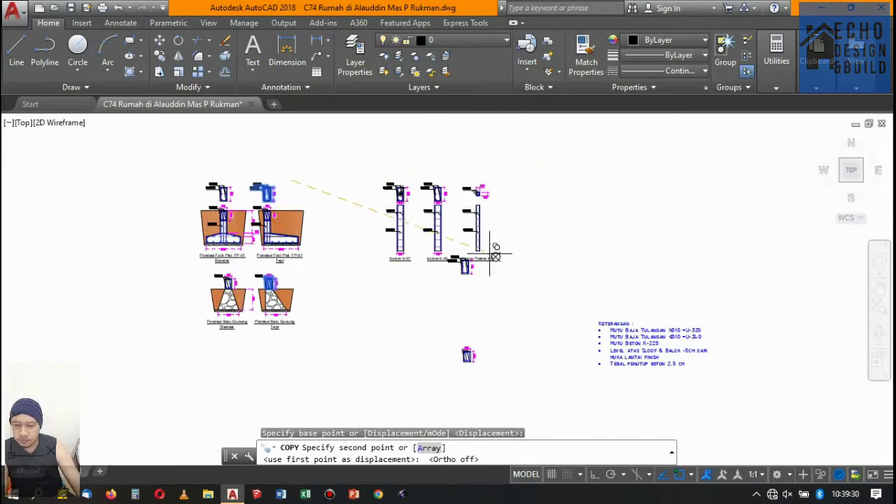
pyautogui.scroll(2, 409, 273)
pyautogui.click(423, 287)
pyautogui.scroll(-3, 462, 266)
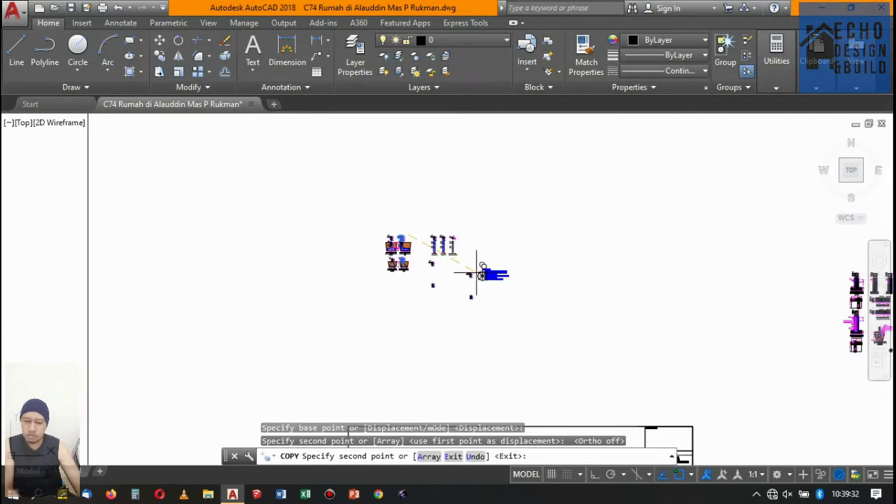
pyautogui.press('Return')
pyautogui.scroll(2, 413, 266)
pyautogui.scroll(2, 392, 270)
pyautogui.click(381, 271)
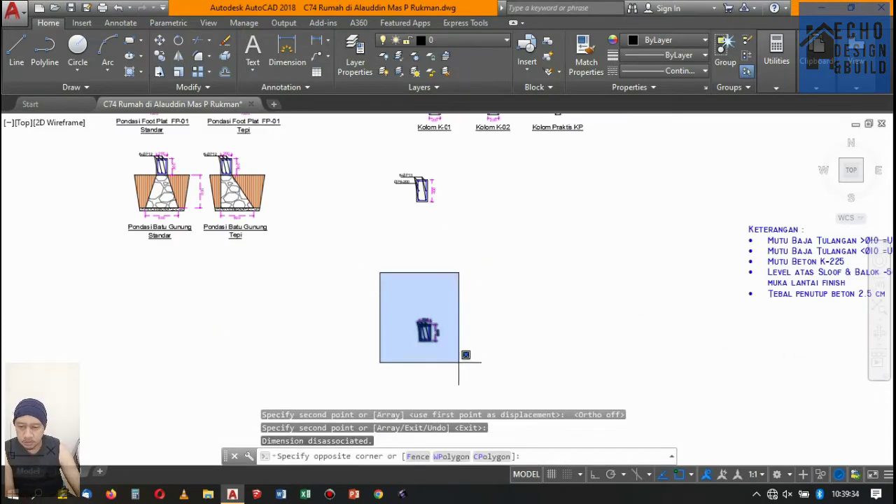
# Move the stray 300-high section copy straight up to just above the 400-high section.
pyautogui.click(485, 385)
pyautogui.write('m')
pyautogui.press('Return')
pyautogui.click(512, 313)
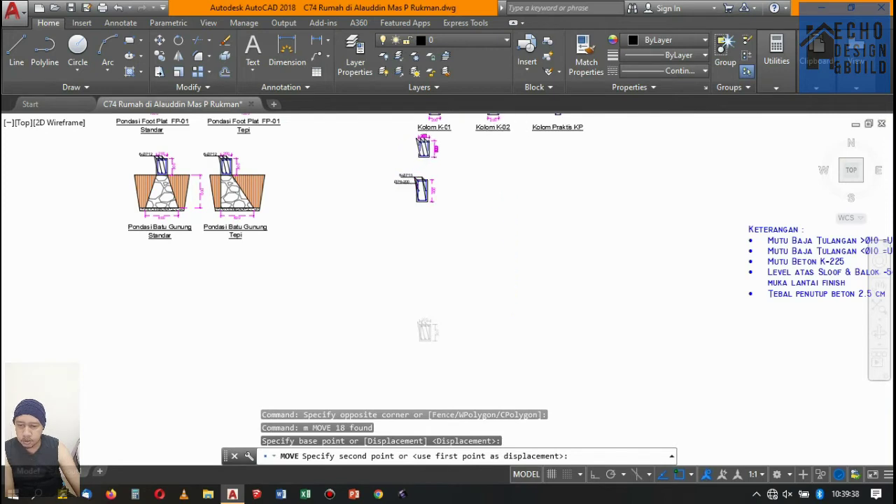
pyautogui.scroll(2, 495, 146)
pyautogui.scroll(2, 495, 146)
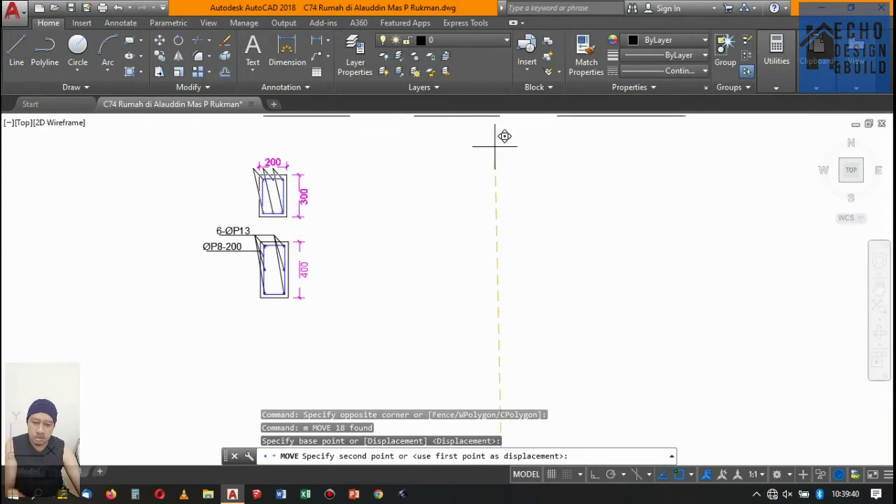
pyautogui.press('F8')
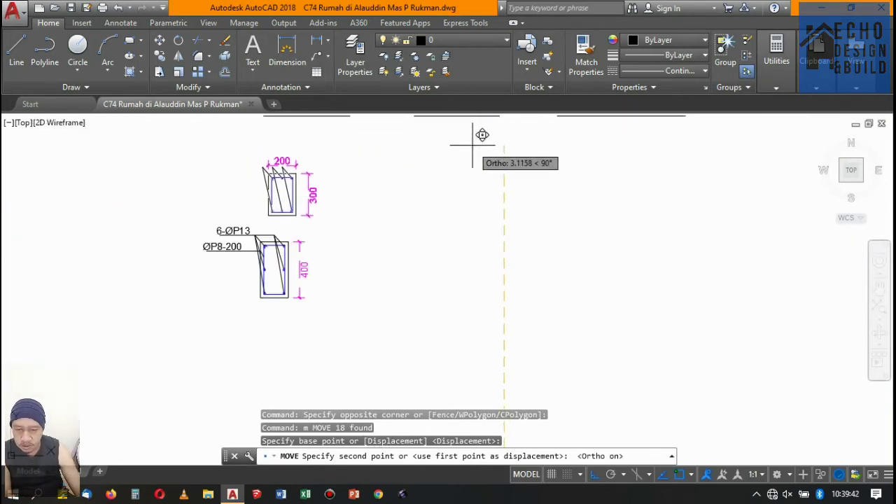
pyautogui.click(480, 138)
pyautogui.scroll(-3, 511, 147)
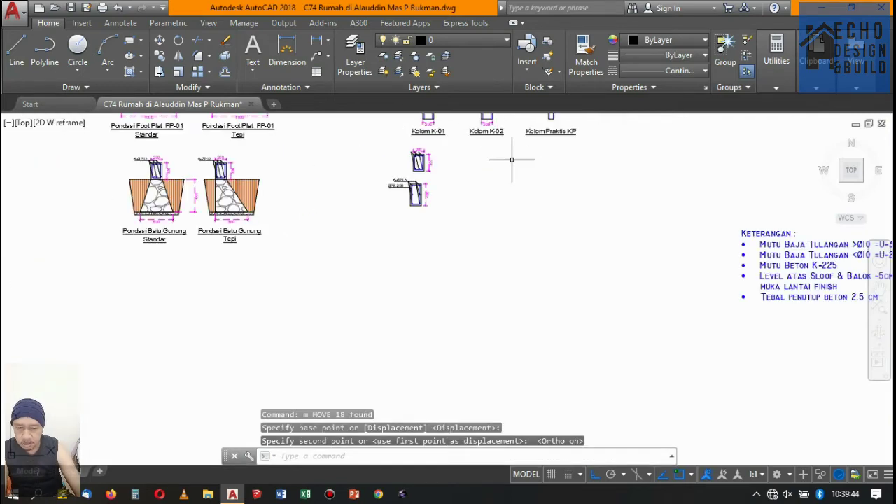
pyautogui.scroll(3, 483, 154)
pyautogui.scroll(1, 451, 152)
pyautogui.scroll(-3, 379, 252)
pyautogui.scroll(5, 367, 249)
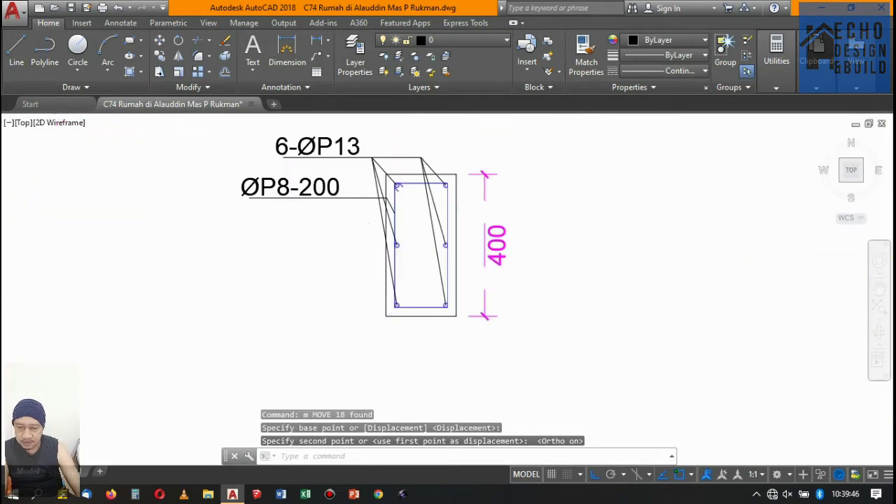
pyautogui.scroll(-6, 337, 206)
pyautogui.scroll(4, 324, 210)
pyautogui.scroll(-4, 324, 210)
pyautogui.scroll(4, 364, 210)
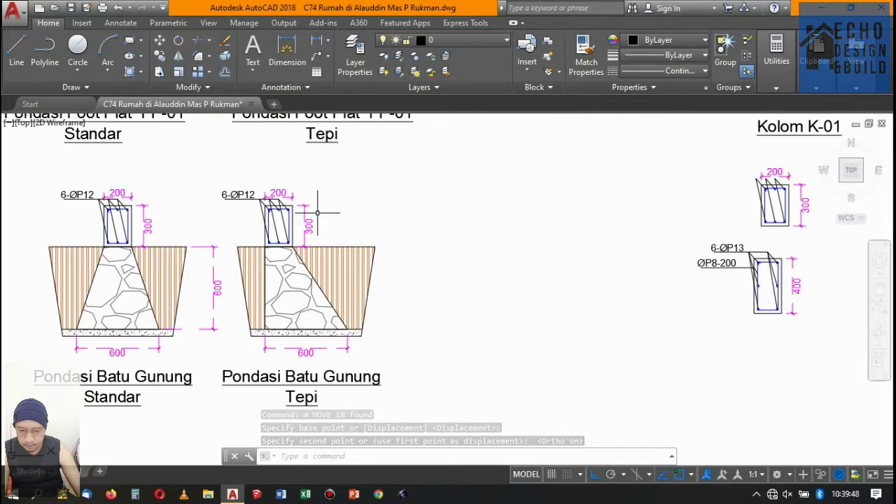
pyautogui.scroll(-2, 378, 214)
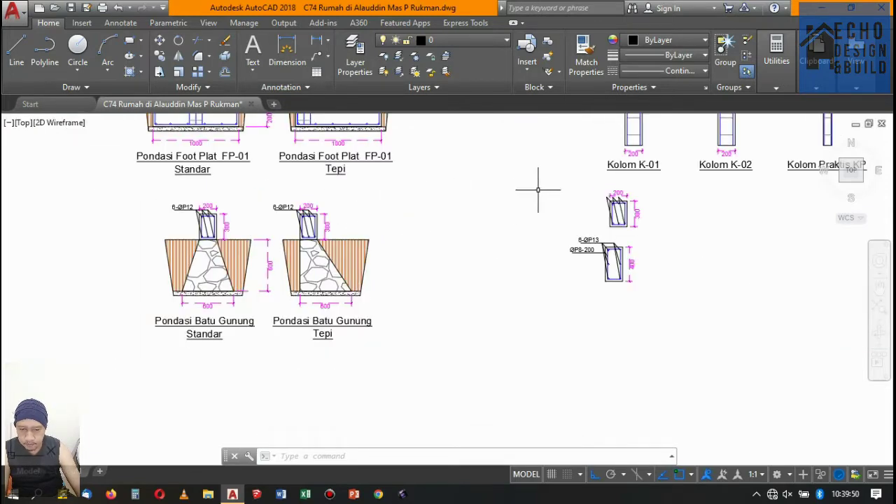
pyautogui.scroll(2, 350, 210)
# Copy the 6-ØP12 rebar label onto the section under Kolom K-01, then select the lower 6-ØP13 section.
pyautogui.scroll(3, 246, 224)
pyautogui.click(273, 180)
pyautogui.click(225, 168)
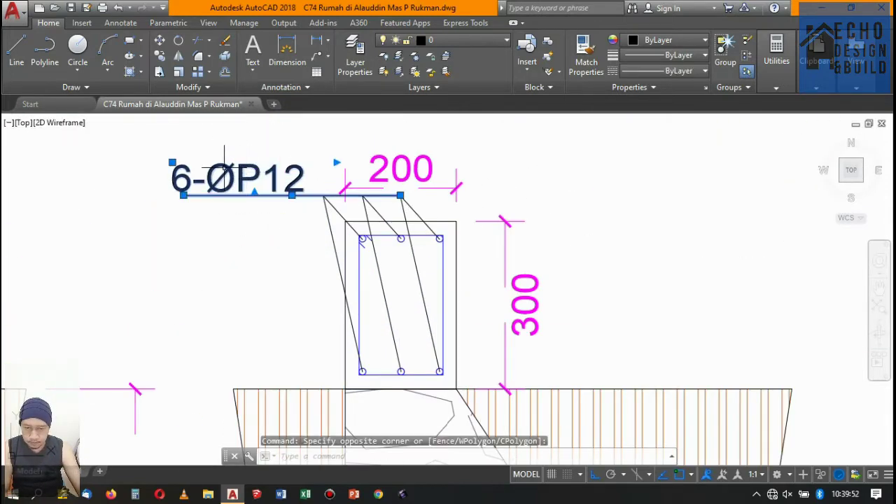
pyautogui.click(160, 58)
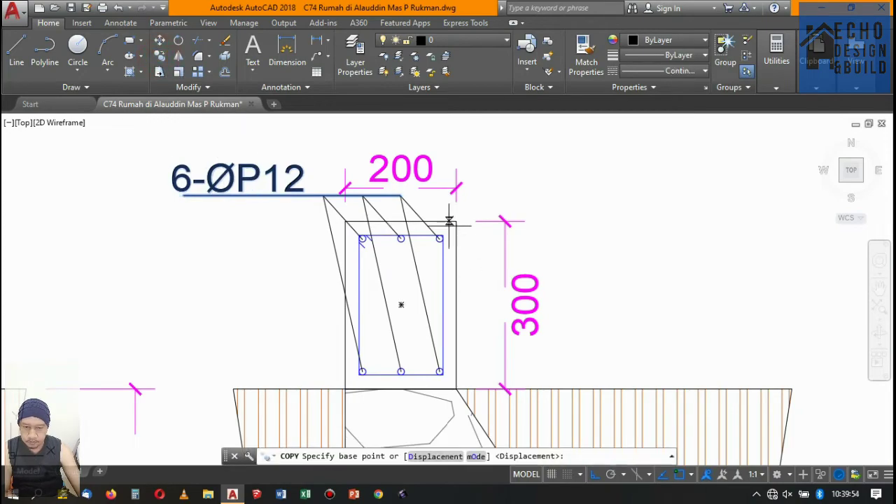
pyautogui.scroll(2, 439, 215)
pyautogui.click(375, 181)
pyautogui.scroll(-3, 420, 203)
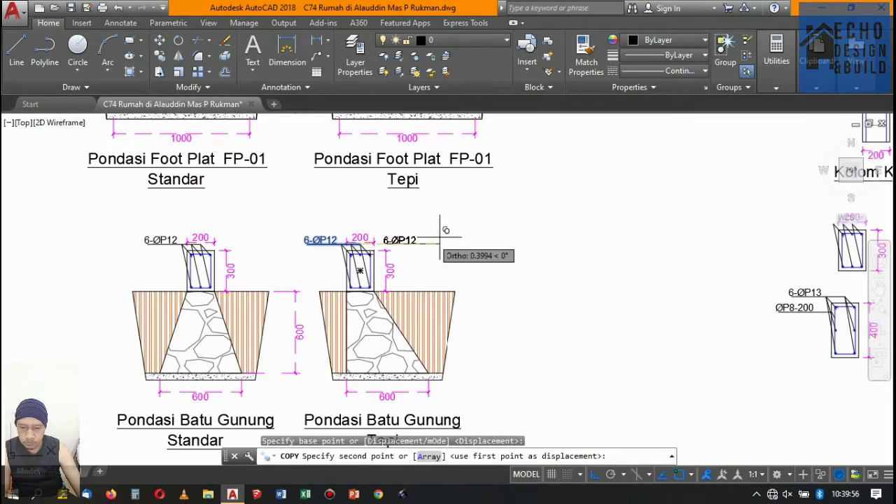
pyautogui.scroll(-2, 504, 227)
pyautogui.scroll(3, 630, 232)
pyautogui.scroll(5, 630, 210)
pyautogui.scroll(2, 596, 172)
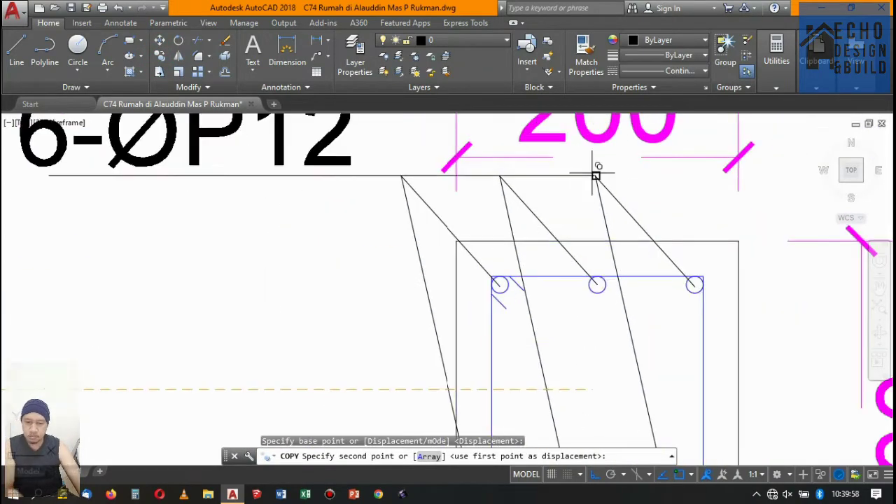
pyautogui.click(537, 187)
pyautogui.scroll(-7, 560, 210)
pyautogui.press('Return')
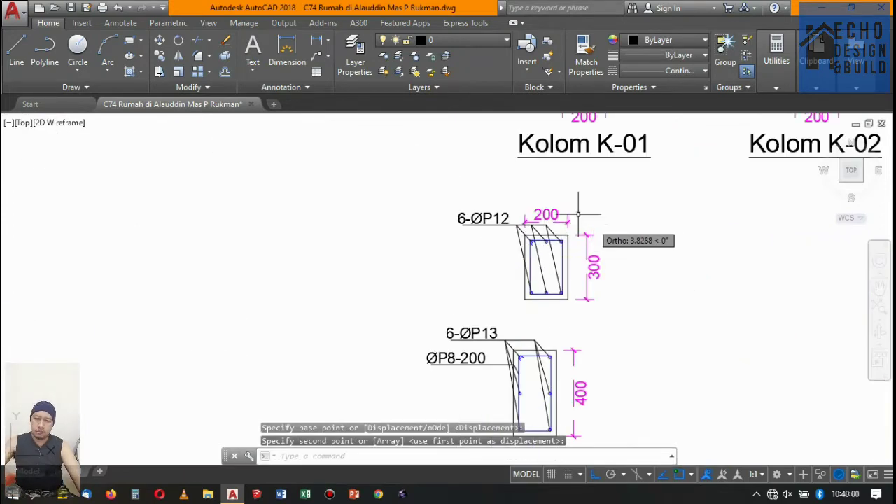
pyautogui.scroll(-5, 590, 238)
pyautogui.scroll(5, 546, 252)
pyautogui.scroll(-2, 473, 273)
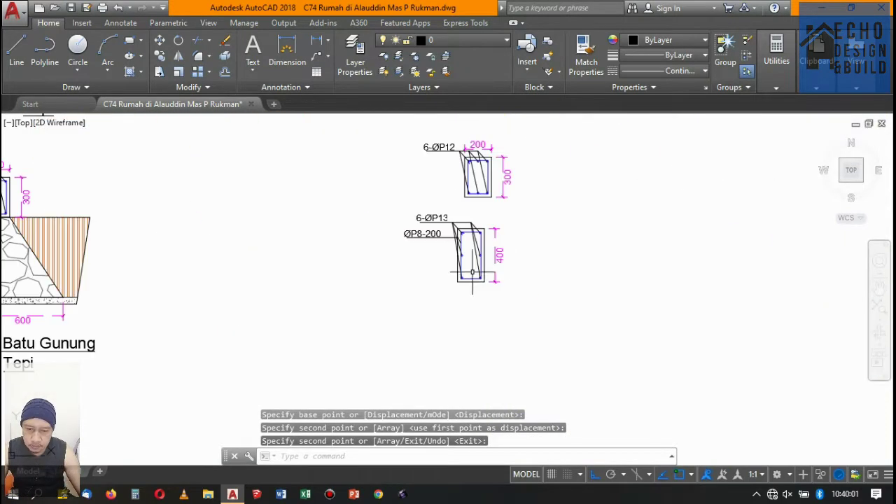
pyautogui.click(371, 207)
pyautogui.click(609, 359)
# Move the 6-ØP13 / ØP8-200 section slightly lower with MOVE.
pyautogui.write('m')
pyautogui.press('Return')
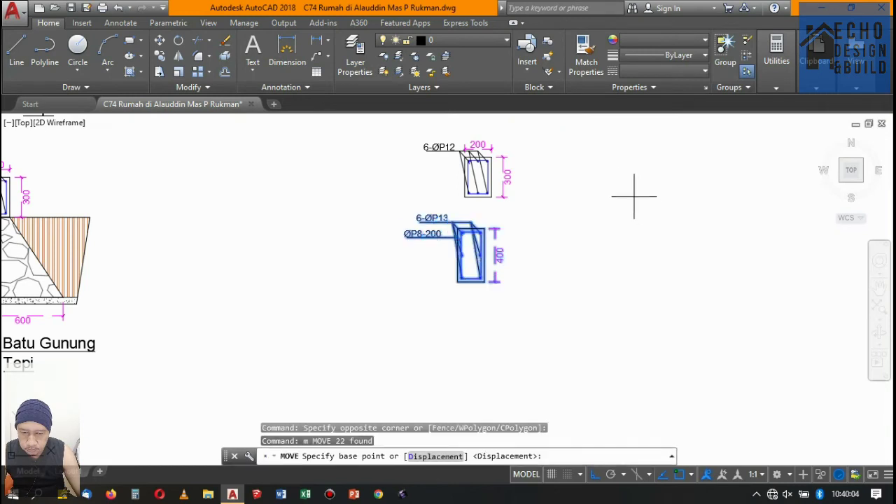
pyautogui.click(590, 215)
pyautogui.click(590, 244)
pyautogui.scroll(-3, 566, 234)
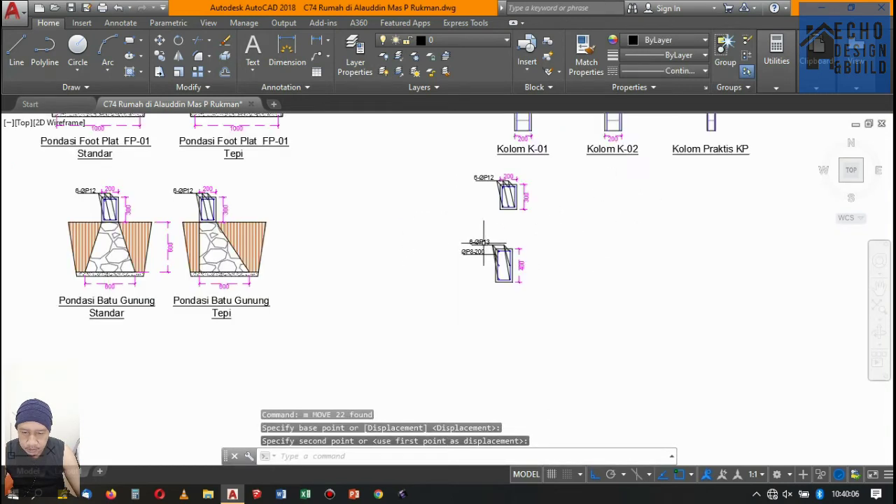
pyautogui.scroll(3, 414, 225)
# Reselect the 6-ØP13 section and move it into line beneath the 300-high section.
pyautogui.click(414, 224)
pyautogui.click(644, 327)
pyautogui.write('m')
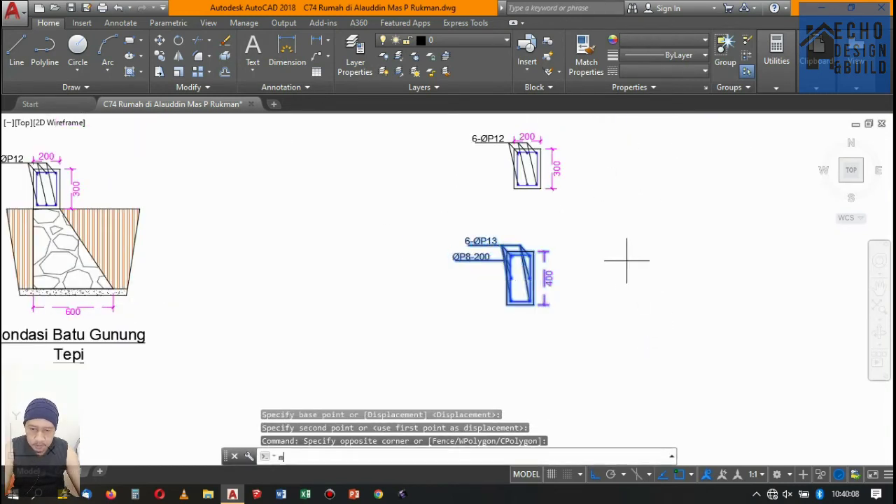
pyautogui.press('Return')
pyautogui.click(626, 260)
pyautogui.click(622, 273)
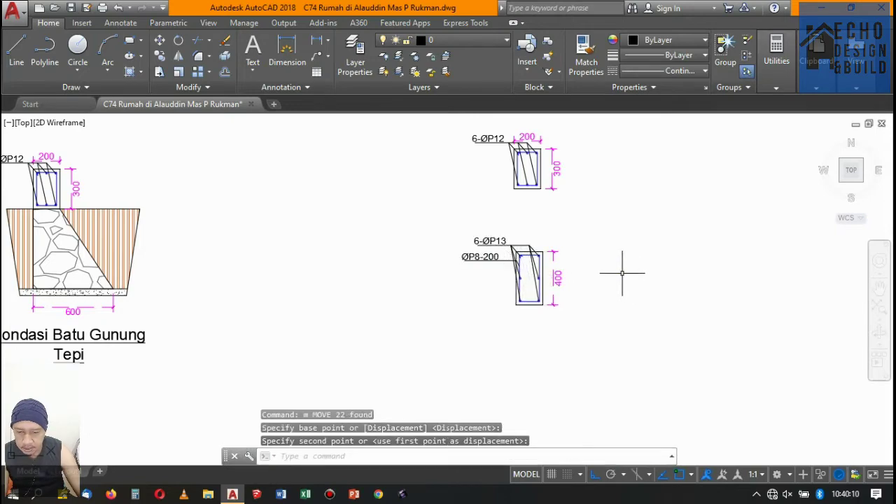
pyautogui.scroll(-5, 624, 273)
pyautogui.scroll(-2, 581, 279)
pyautogui.scroll(-2, 570, 240)
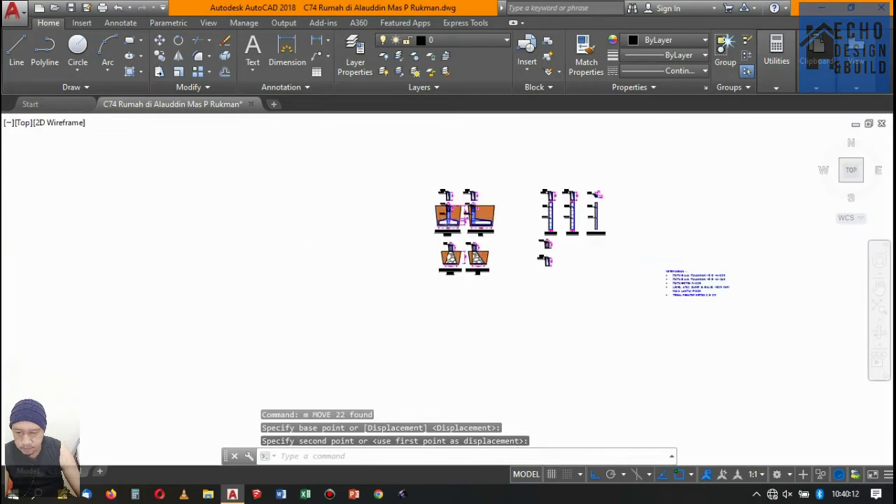
pyautogui.scroll(6, 570, 238)
pyautogui.scroll(-3, 574, 252)
pyautogui.scroll(2, 572, 242)
pyautogui.scroll(3, 497, 271)
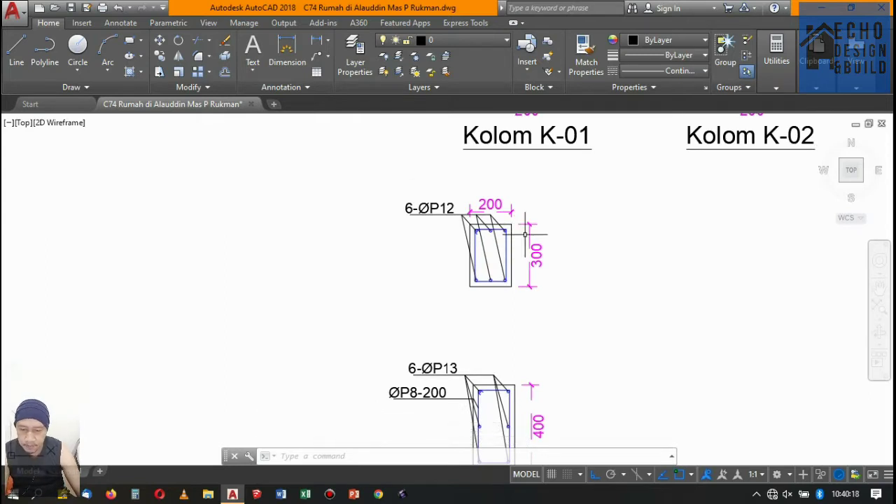
pyautogui.scroll(3, 507, 242)
pyautogui.scroll(-7, 516, 230)
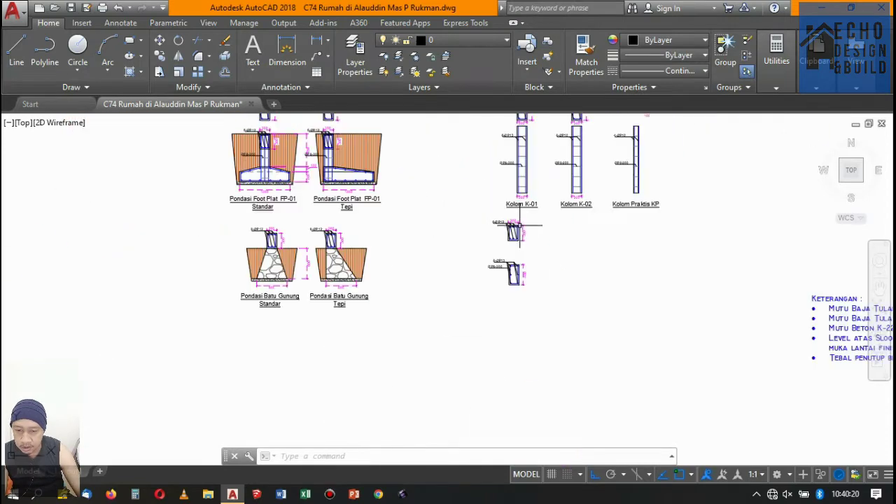
pyautogui.scroll(2, 534, 239)
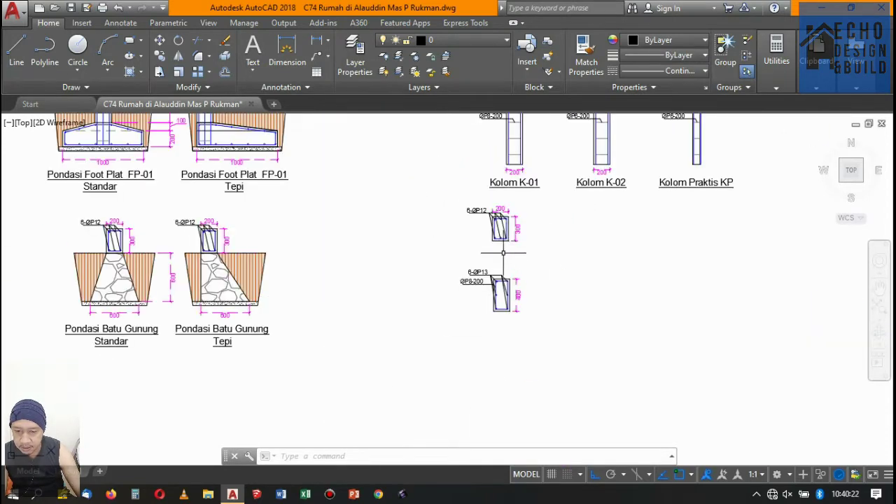
pyautogui.scroll(2, 503, 252)
pyautogui.scroll(-6, 532, 217)
pyautogui.scroll(6, 546, 206)
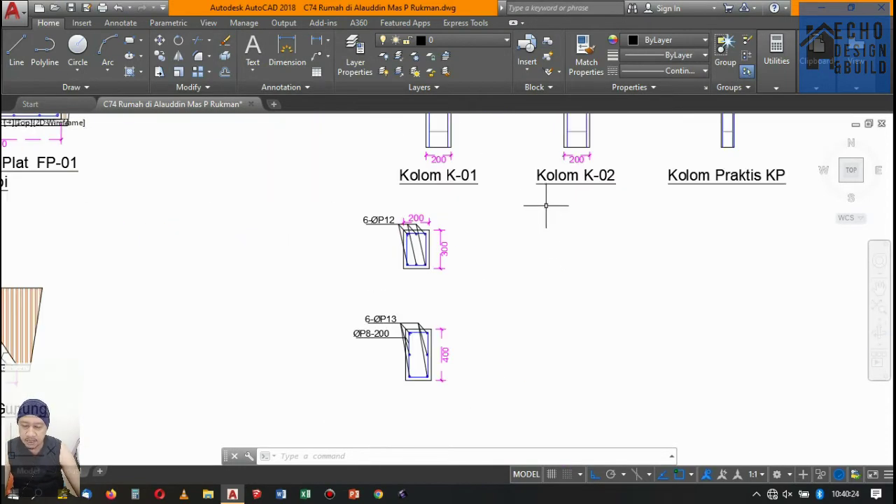
pyautogui.write('l')
pyautogui.press('Return')
pyautogui.scroll(3, 455, 221)
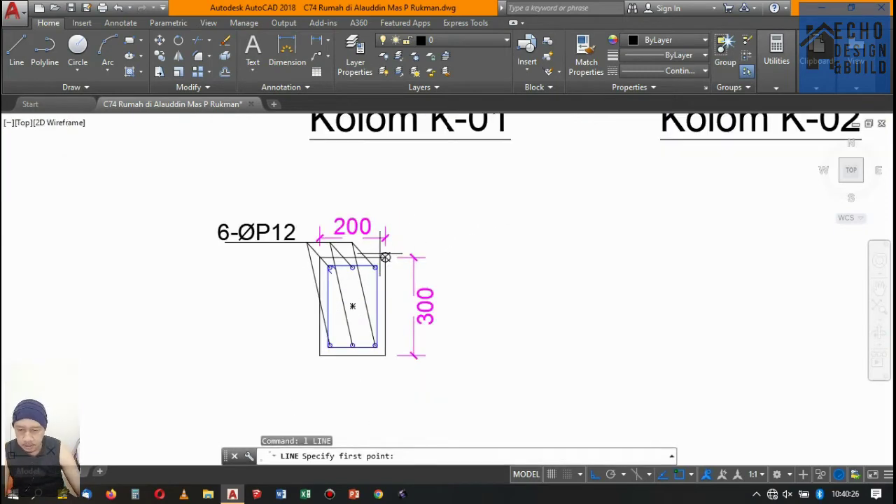
# Draw a horizontal line from the section's top corner to below Kolom Praktis KP.
pyautogui.click(385, 257)
pyautogui.scroll(-4, 385, 258)
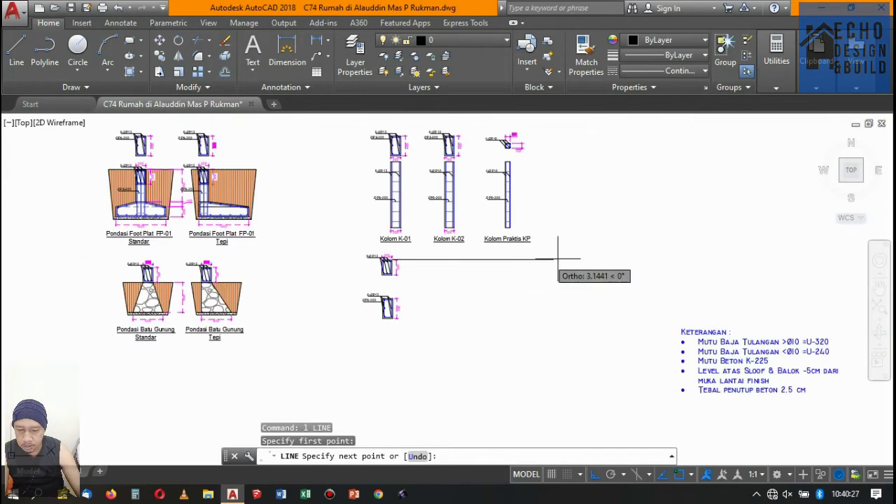
pyautogui.click(518, 260)
pyautogui.press('Return')
pyautogui.scroll(3, 385, 267)
# Copy the horizontal line down to the section's bottom edge, forming the sloof strip.
pyautogui.moveTo(458, 256); pyautogui.dragTo(445, 225)
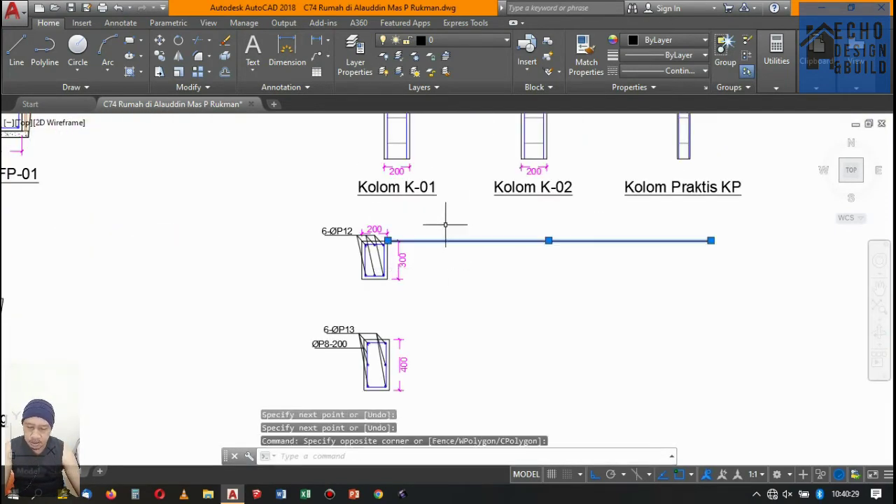
pyautogui.click(160, 56)
pyautogui.scroll(2, 350, 230)
pyautogui.scroll(3, 396, 252)
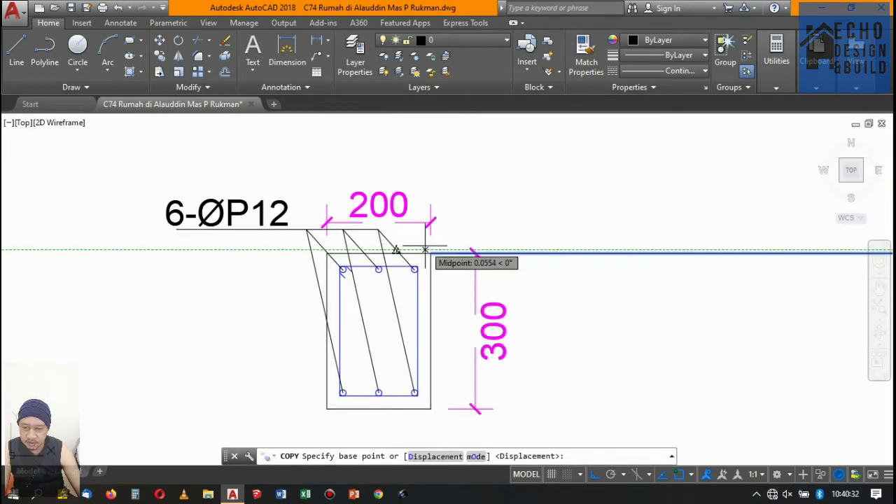
pyautogui.click(430, 250)
pyautogui.press('Escape')
pyautogui.scroll(-4, 430, 250)
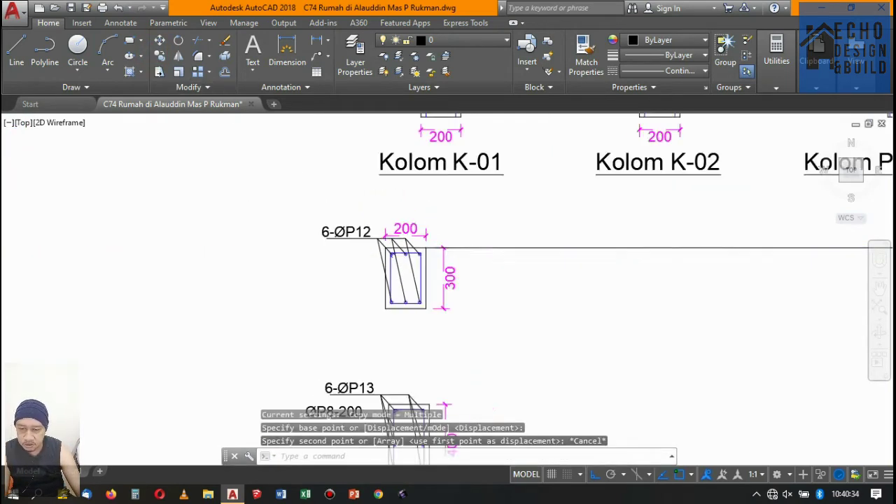
pyautogui.scroll(-1, 421, 245)
pyautogui.click(344, 180)
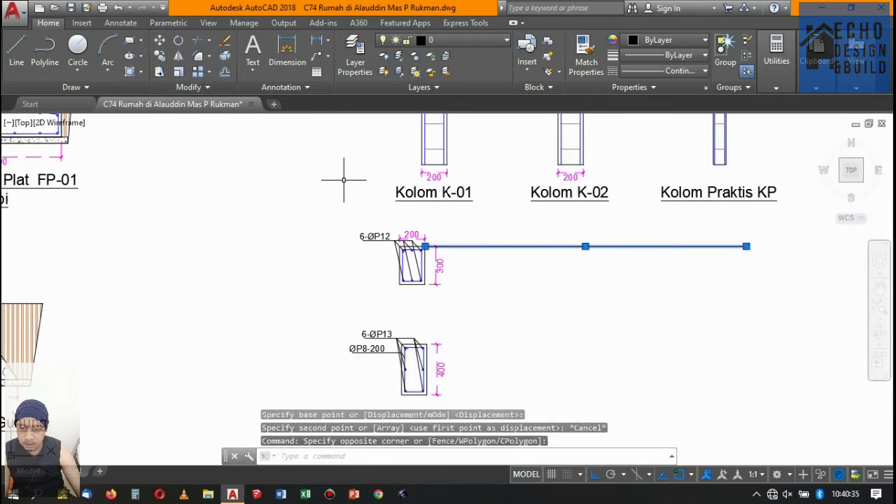
pyautogui.click(160, 59)
pyautogui.scroll(6, 430, 245)
pyautogui.click(430, 207)
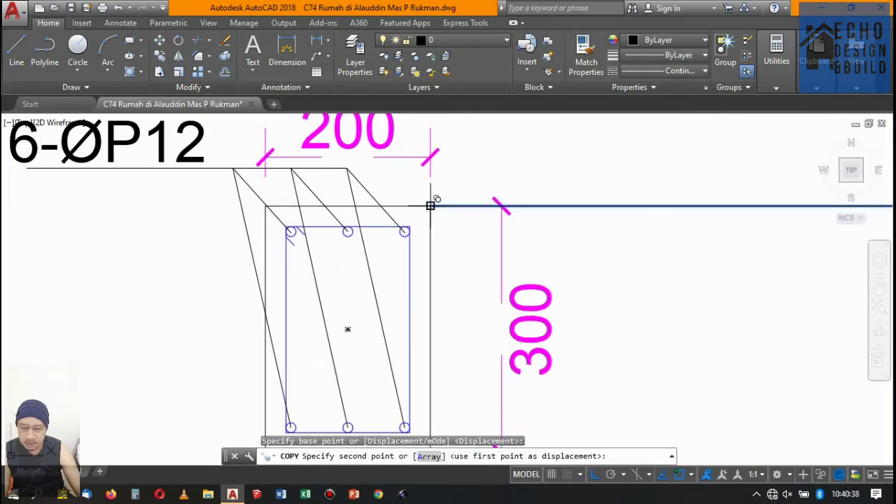
pyautogui.scroll(-4, 430, 206)
pyautogui.scroll(4, 424, 270)
pyautogui.click(408, 297)
pyautogui.scroll(-4, 409, 296)
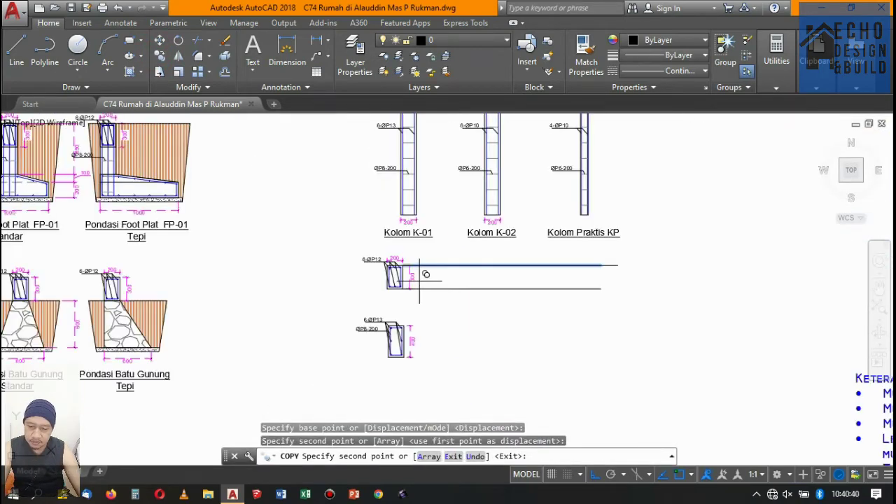
pyautogui.scroll(4, 430, 274)
pyautogui.press('Return')
pyautogui.write('1')
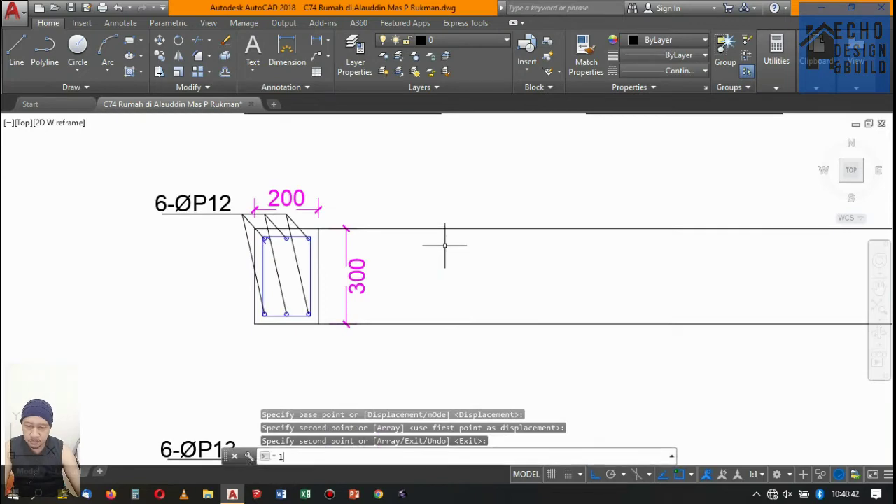
# Draw a vertical line joining the beam's top and bottom edges.
pyautogui.press('Return')
pyautogui.click(426, 228)
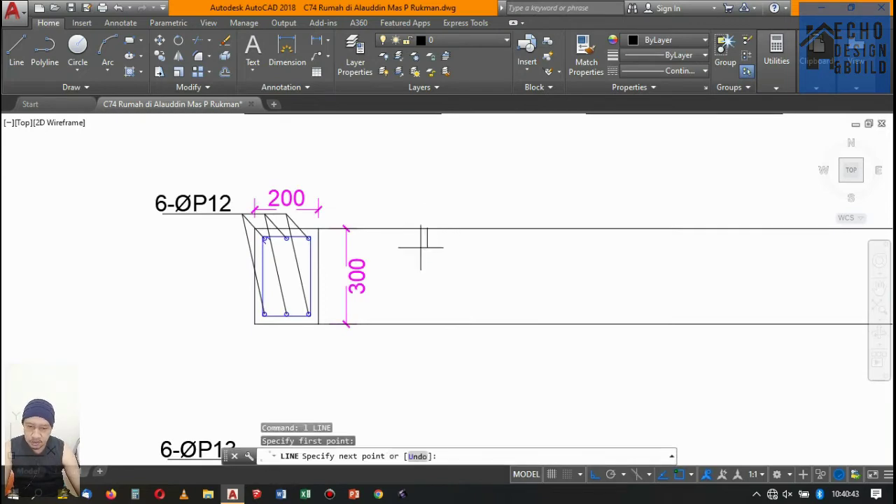
pyautogui.click(427, 324)
pyautogui.press('Return')
pyautogui.scroll(-4, 452, 257)
pyautogui.scroll(4, 447, 258)
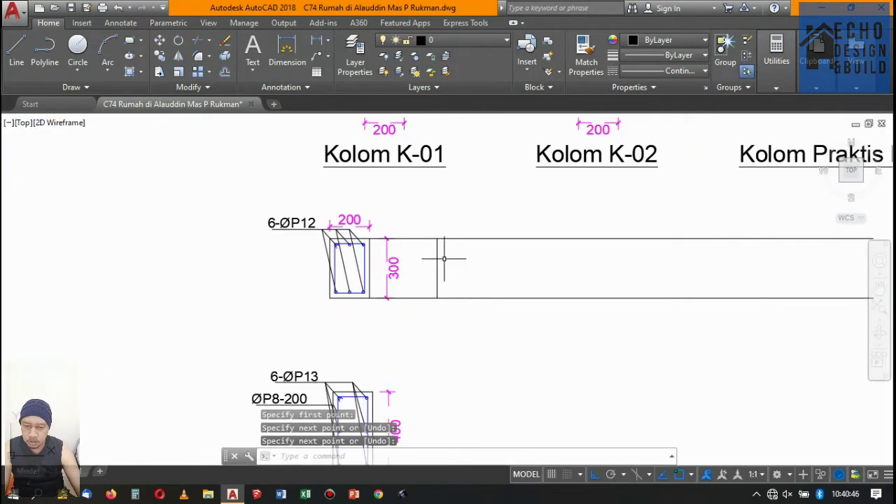
# Trim the beam lines left of the new vertical line.
pyautogui.write('tr')
pyautogui.press('Return')
pyautogui.click(444, 259)
pyautogui.click(430, 274)
pyautogui.press('Return')
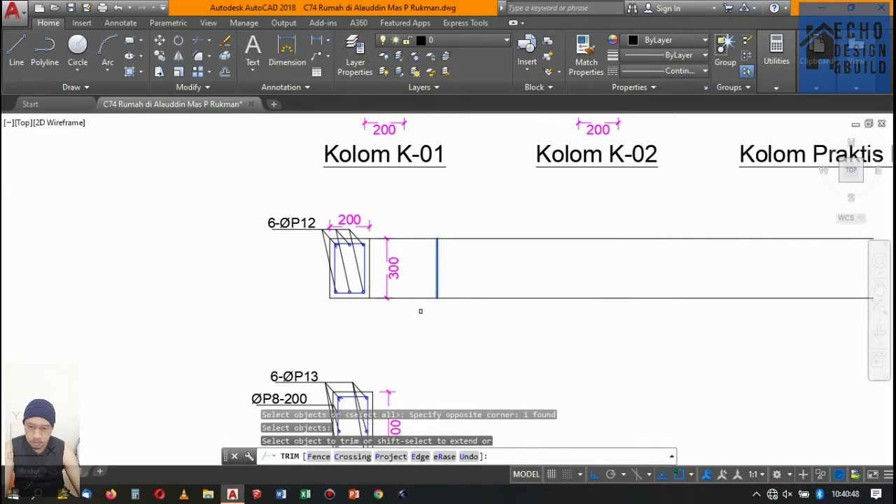
pyautogui.click(420, 311)
pyautogui.click(432, 236)
pyautogui.press('Return')
pyautogui.scroll(-4, 428, 269)
pyautogui.scroll(4, 428, 268)
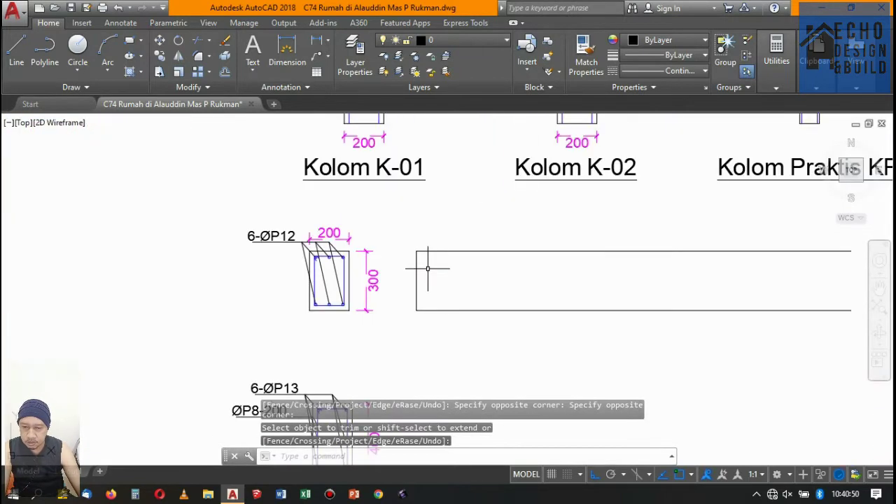
pyautogui.scroll(-4, 428, 268)
pyautogui.scroll(4, 452, 257)
# Copy the beam's vertical end line 2 units to the right.
pyautogui.moveTo(452, 256); pyautogui.dragTo(413, 254)
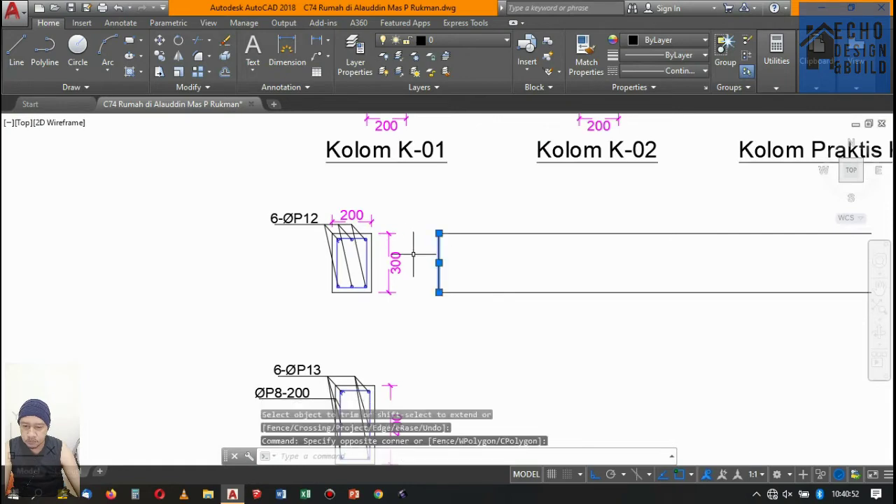
pyautogui.click(159, 57)
pyautogui.click(449, 323)
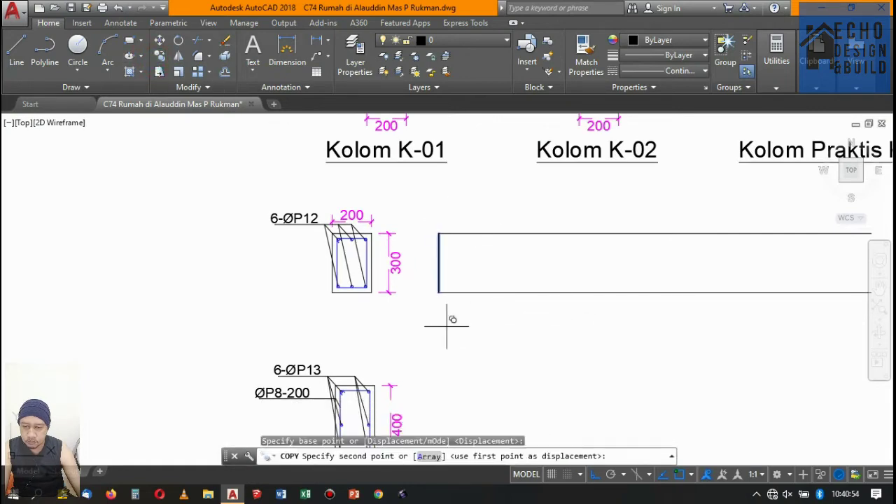
pyautogui.scroll(-4, 452, 318)
pyautogui.scroll(4, 462, 339)
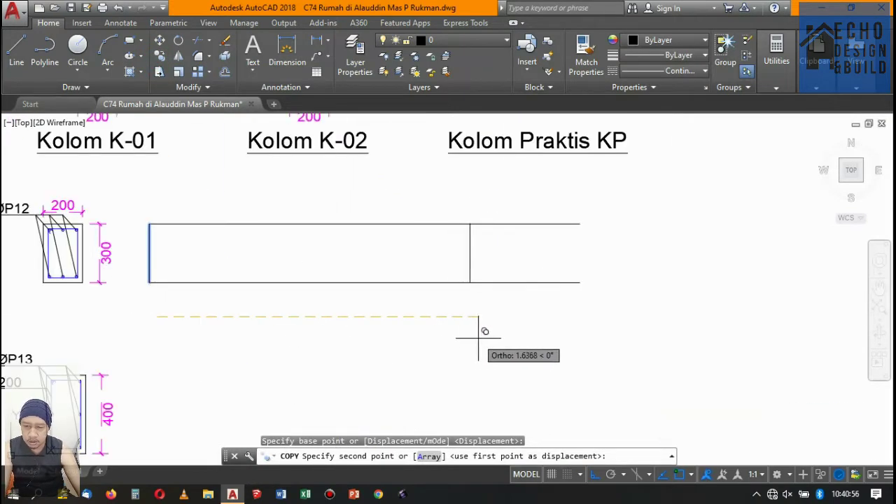
pyautogui.write('2')
pyautogui.press('Return')
pyautogui.scroll(-4, 472, 315)
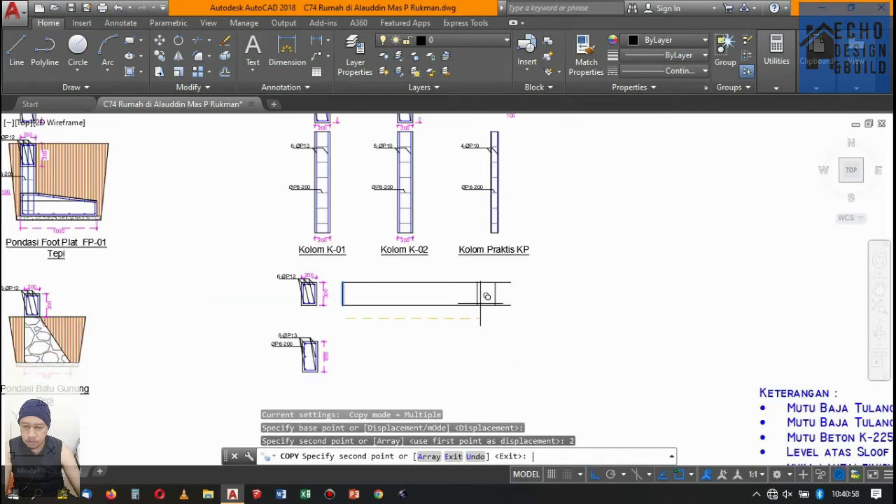
pyautogui.press('Return')
pyautogui.scroll(4, 483, 294)
# Trim the beam line ends extending past the right end line.
pyautogui.press('Return')
pyautogui.click(498, 302)
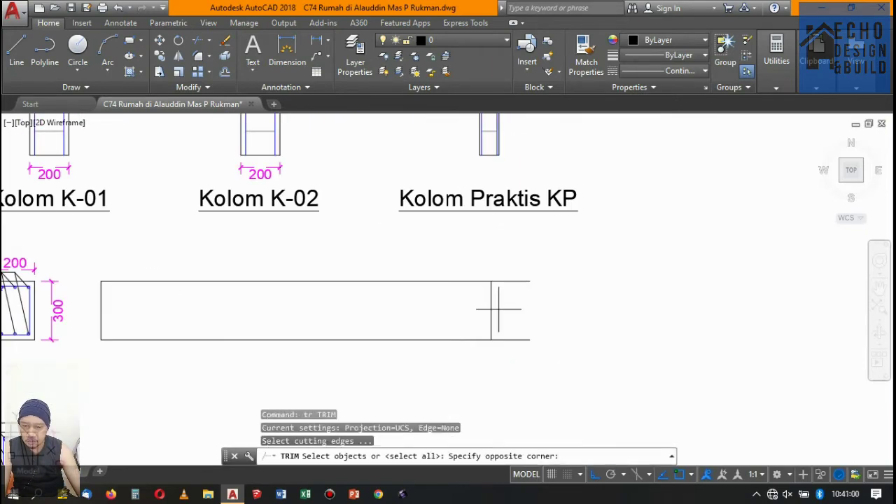
pyautogui.click(483, 308)
pyautogui.press('Return')
pyautogui.click(537, 336)
pyautogui.click(523, 272)
pyautogui.press('Return')
pyautogui.scroll(-5, 523, 273)
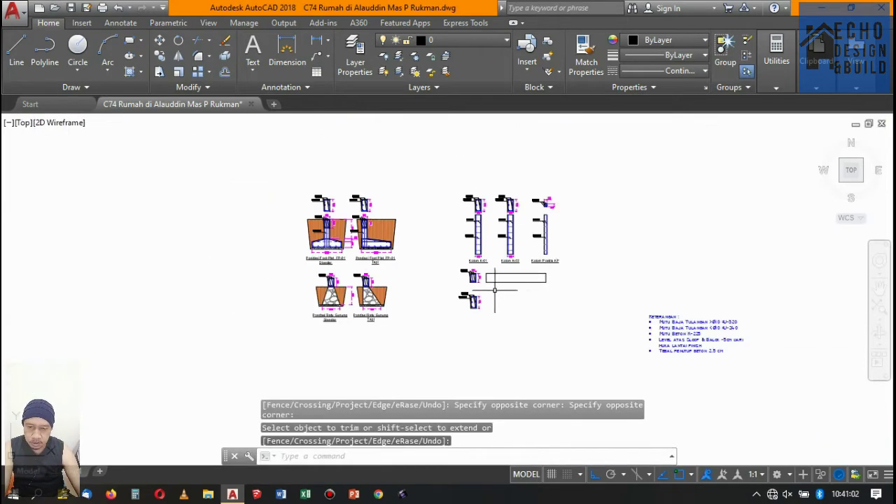
pyautogui.scroll(3, 424, 236)
pyautogui.scroll(3, 424, 236)
pyautogui.scroll(2, 419, 233)
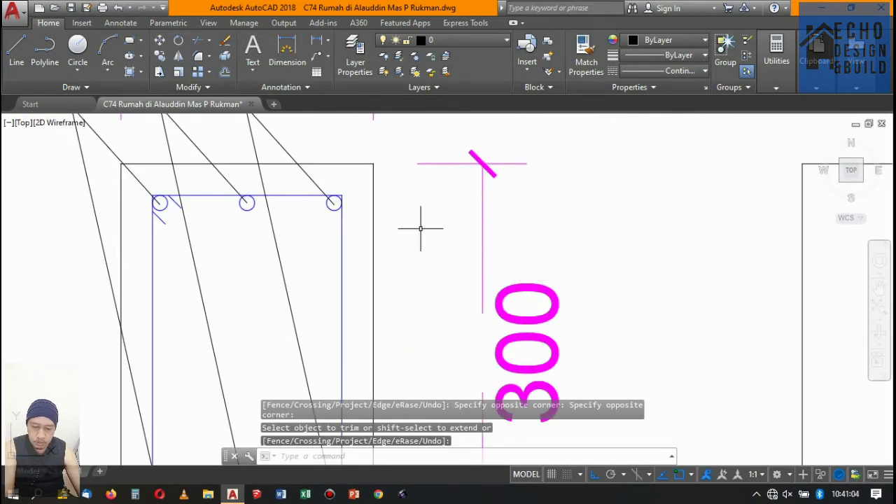
# Offset the sloof rectangle's top and bottom edges inward by the cover distance as rebar lines.
pyautogui.press('Escape')
pyautogui.write('o')
pyautogui.press('Return')
pyautogui.scroll(6, 340, 224)
pyautogui.scroll(-2, 338, 232)
pyautogui.click(338, 232)
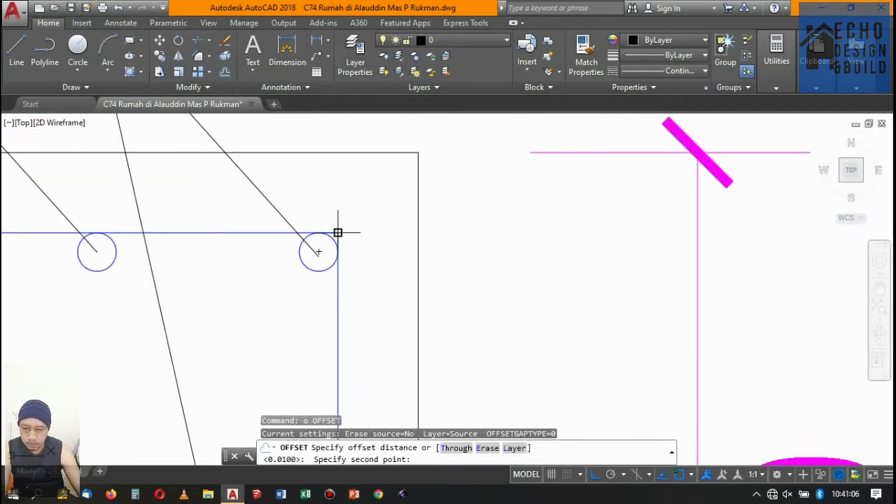
pyautogui.scroll(-3, 337, 221)
pyautogui.click(337, 208)
pyautogui.scroll(-6, 392, 238)
pyautogui.scroll(-5, 406, 255)
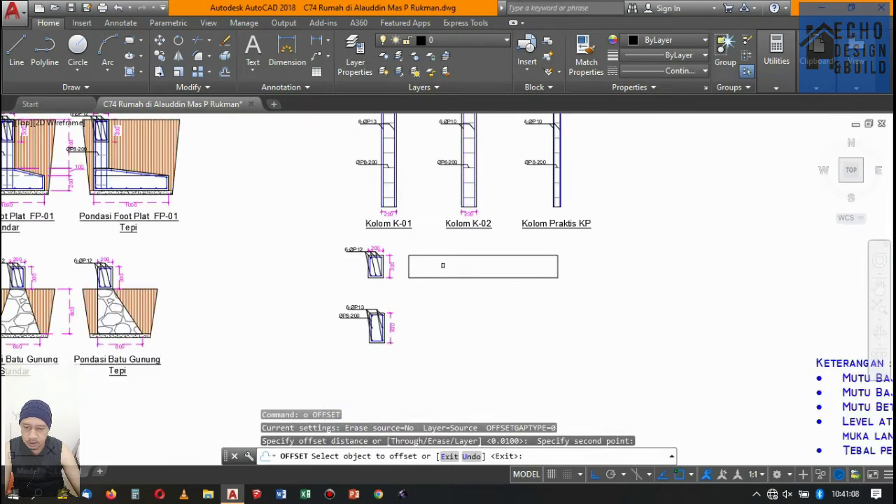
pyautogui.scroll(7, 435, 253)
pyautogui.click(453, 246)
pyautogui.click(446, 288)
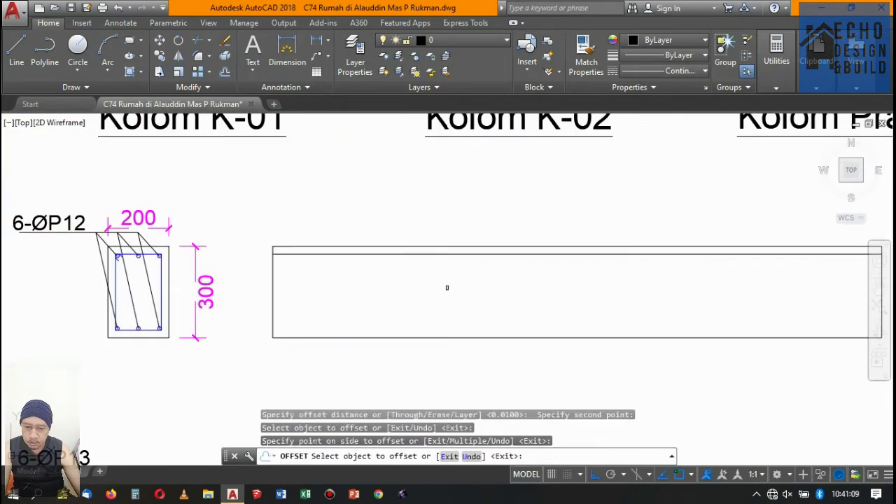
pyautogui.click(360, 334)
pyautogui.click(361, 298)
pyautogui.press('Return')
pyautogui.write('ma')
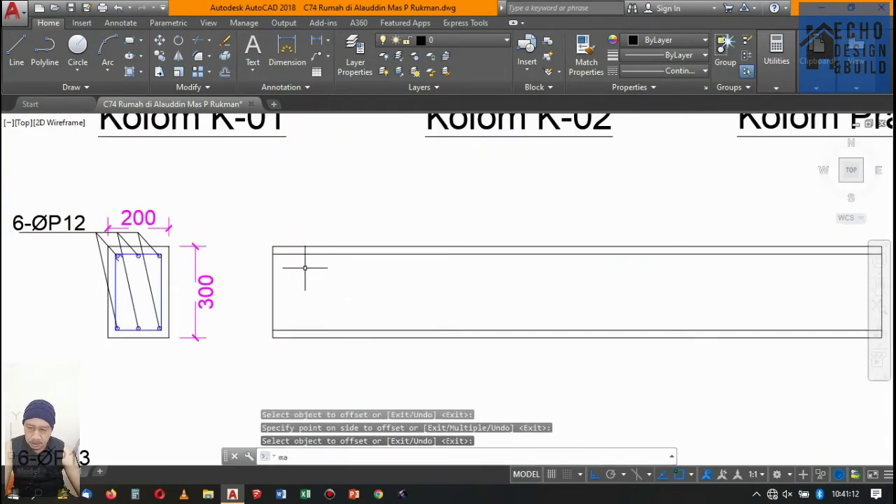
# Match the new rebar lines to the column rebar's style.
pyautogui.press('Return')
pyautogui.click(161, 280)
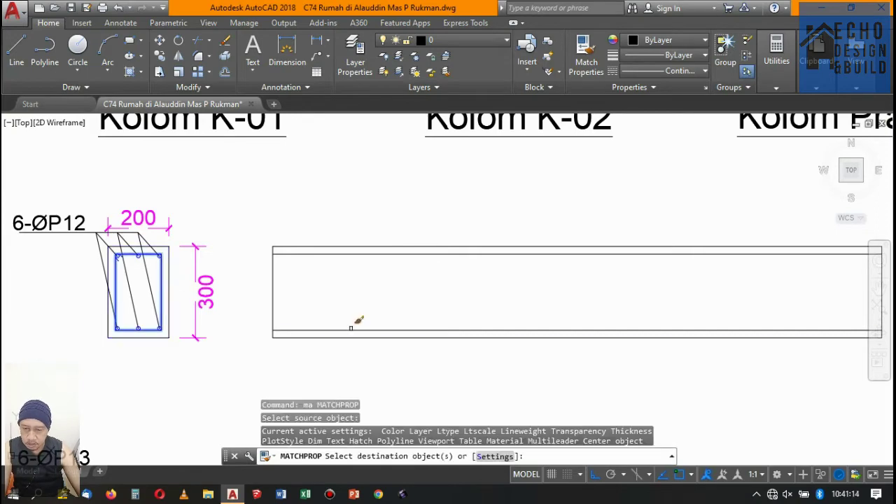
pyautogui.scroll(3, 355, 320)
pyautogui.scroll(-3, 355, 320)
pyautogui.click(336, 308)
pyautogui.scroll(1, 330, 294)
pyautogui.click(308, 208)
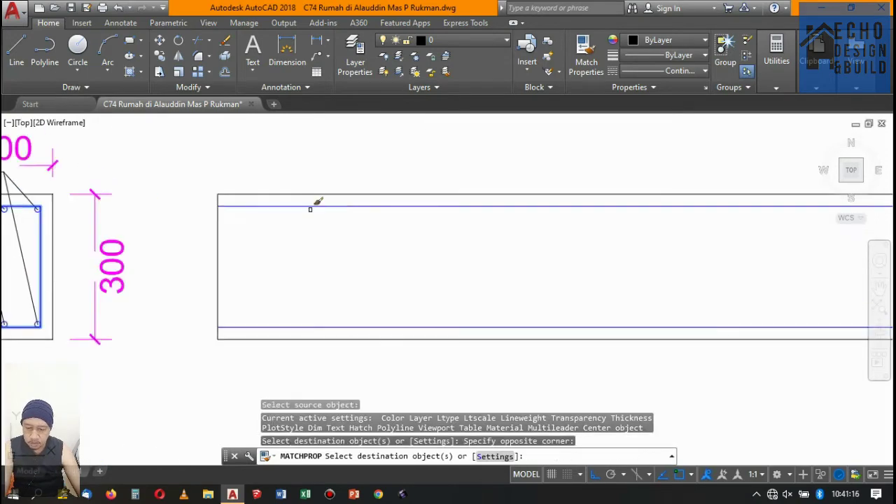
pyautogui.scroll(-3, 310, 203)
pyautogui.scroll(-3, 378, 259)
pyautogui.scroll(3, 379, 258)
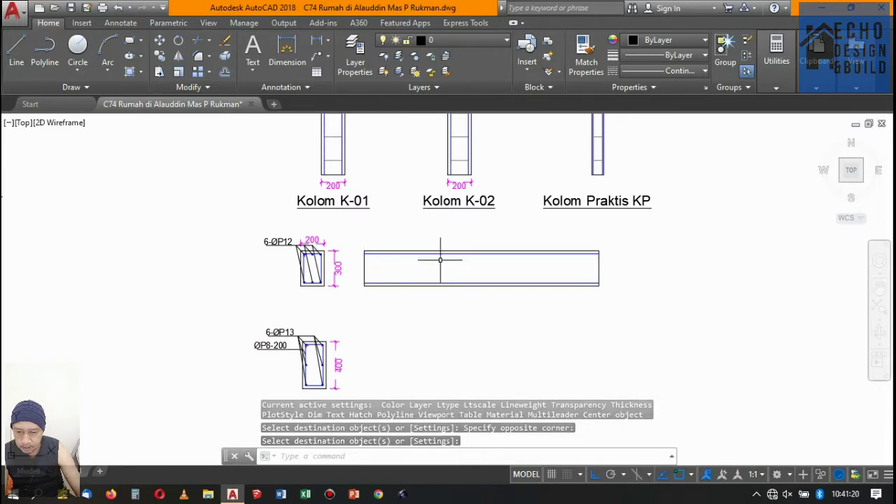
# Offset the sloof's left end line 0.2 inward and erase the extra vertical line.
pyautogui.press('Return')
pyautogui.write('o')
pyautogui.press('Return')
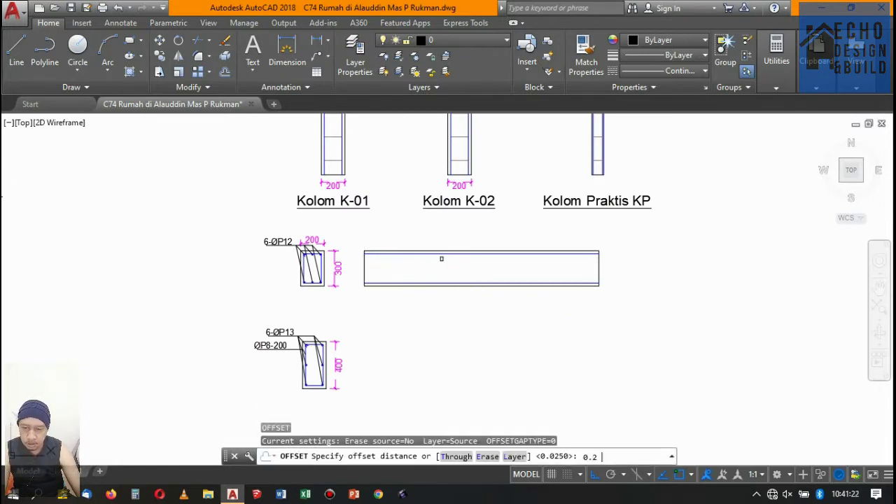
pyautogui.press('Return')
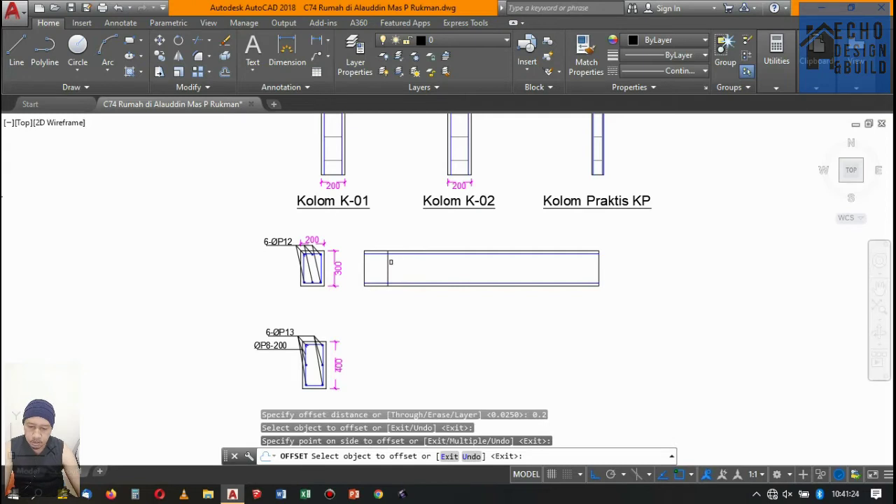
pyautogui.click(389, 262)
pyautogui.click(411, 266)
pyautogui.press('Return')
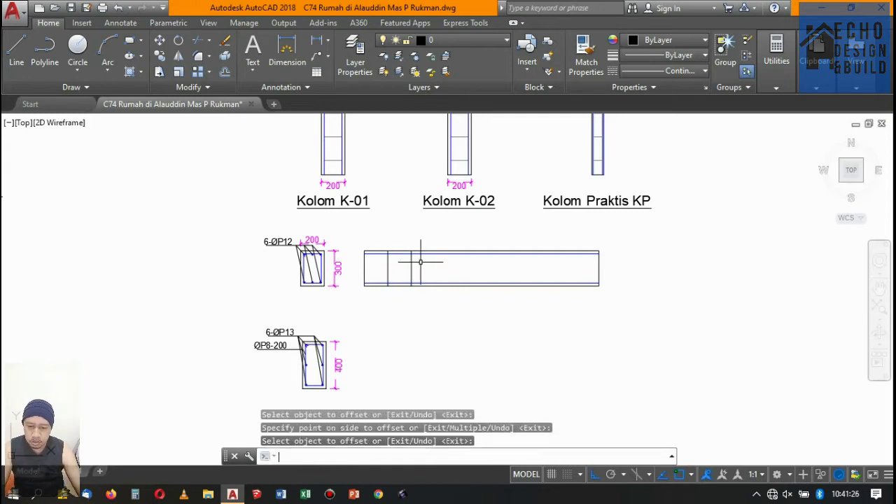
pyautogui.click(414, 258)
pyautogui.press('Delete')
# Trim the new vertical line so it stops at the top and bottom rebar.
pyautogui.scroll(5, 386, 256)
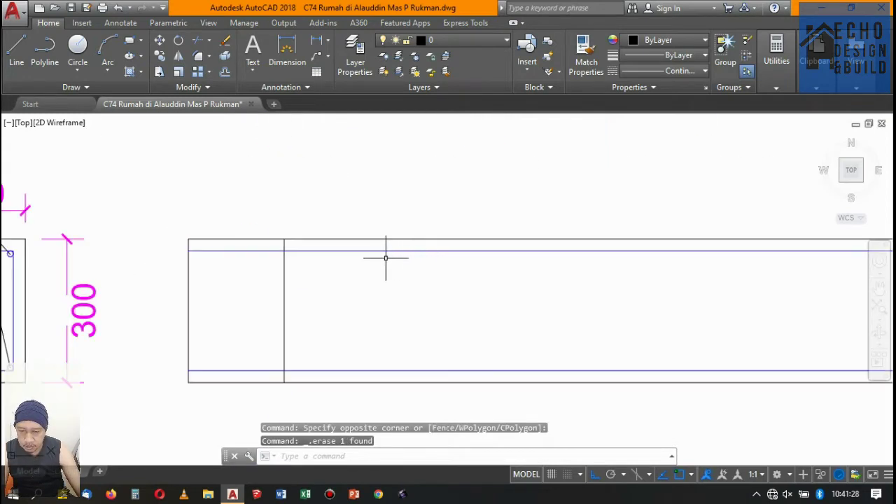
pyautogui.scroll(3, 321, 244)
pyautogui.write('tr')
pyautogui.press('Return')
pyautogui.press('Return')
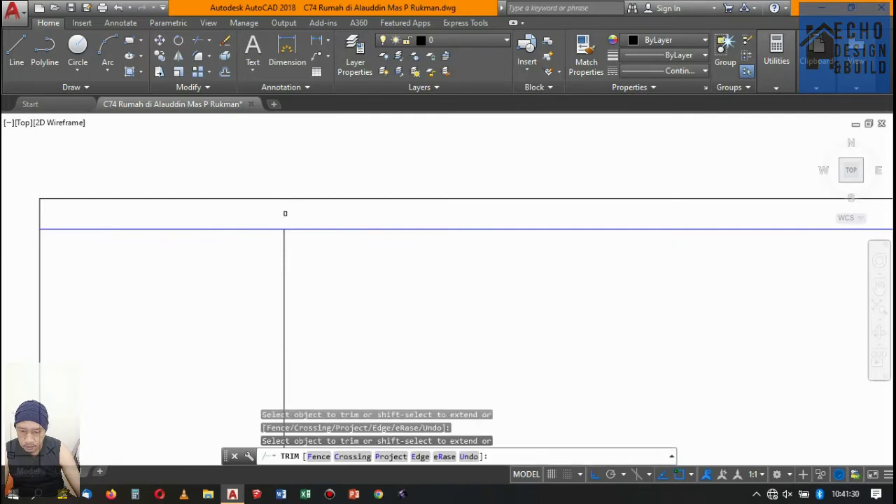
pyautogui.moveTo(285, 212); pyautogui.dragTo(370, 309, button='middle')
pyautogui.moveTo(370, 309); pyautogui.dragTo(359, 300)
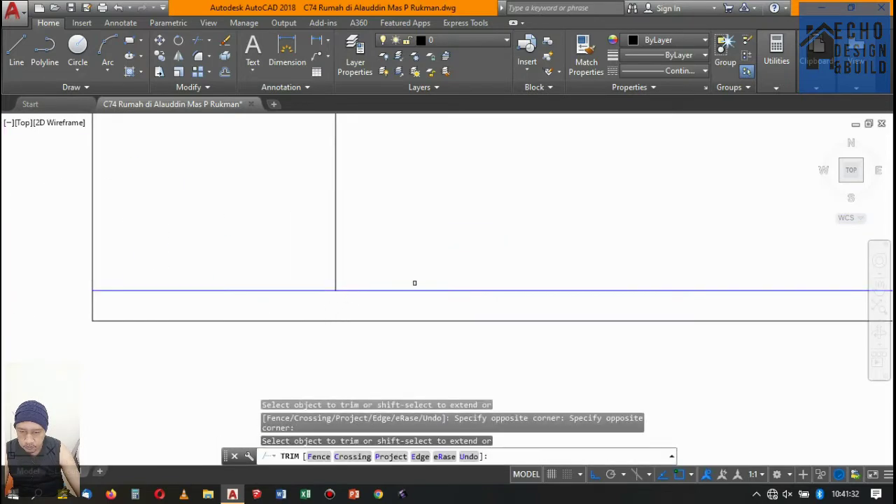
pyautogui.scroll(-2, 414, 283)
pyautogui.press('Return')
# Give the trimmed vertical line the column stirrup's style.
pyautogui.write('a')
pyautogui.press('Return')
pyautogui.scroll(-4, 442, 292)
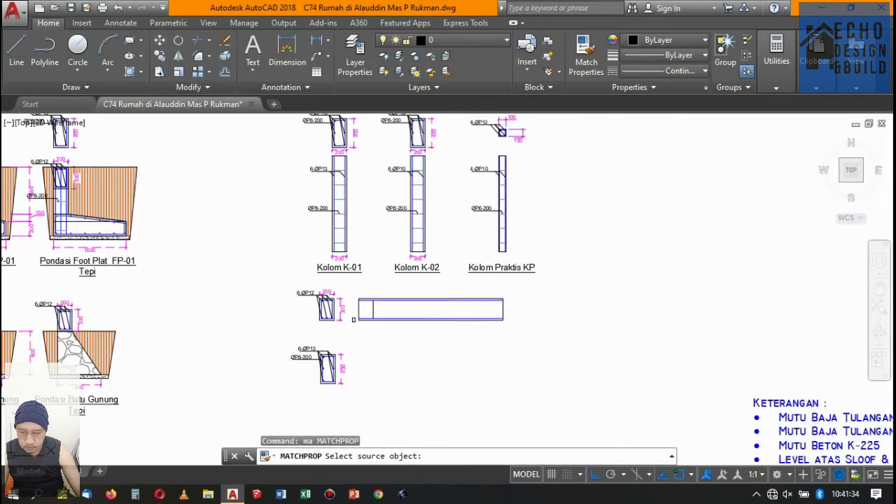
pyautogui.scroll(2, 404, 233)
pyautogui.click(436, 247)
pyautogui.scroll(-5, 432, 250)
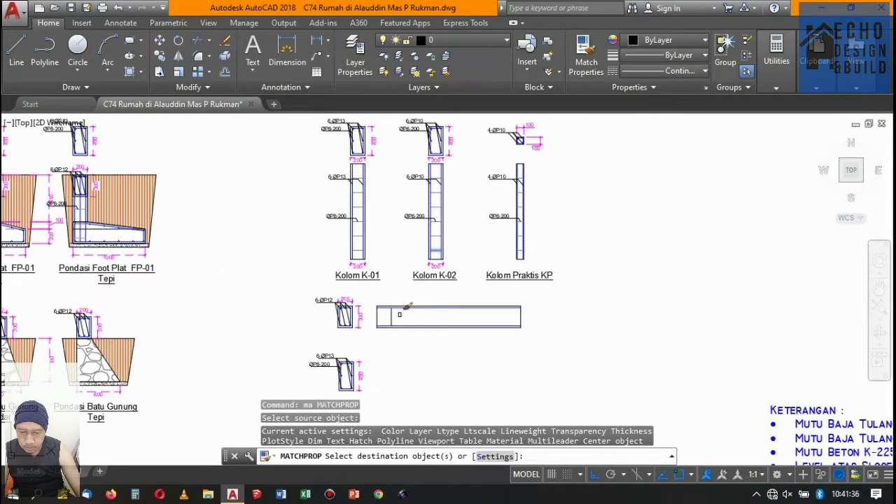
pyautogui.scroll(6, 366, 304)
pyautogui.click(366, 304)
pyautogui.scroll(-5, 367, 303)
pyautogui.scroll(-2, 392, 308)
pyautogui.press('Return')
pyautogui.scroll(5, 500, 204)
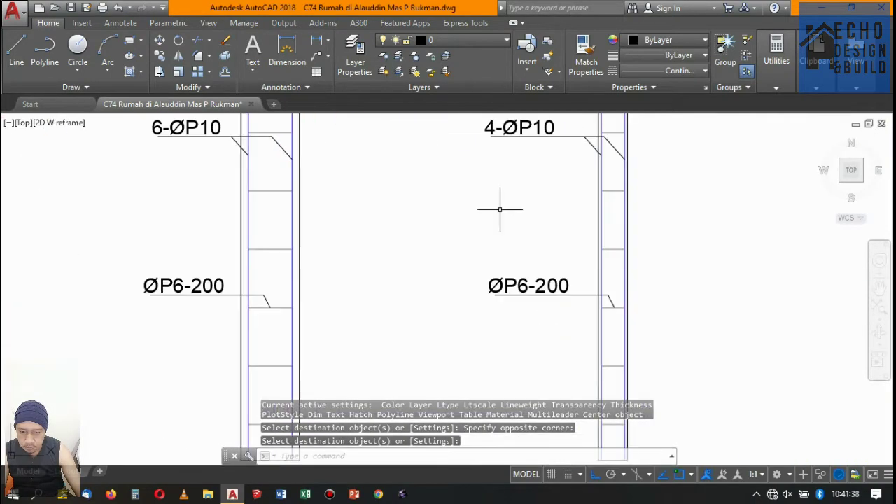
pyautogui.scroll(-5, 500, 204)
pyautogui.scroll(5, 454, 228)
pyautogui.scroll(4, 455, 229)
pyautogui.click(385, 210)
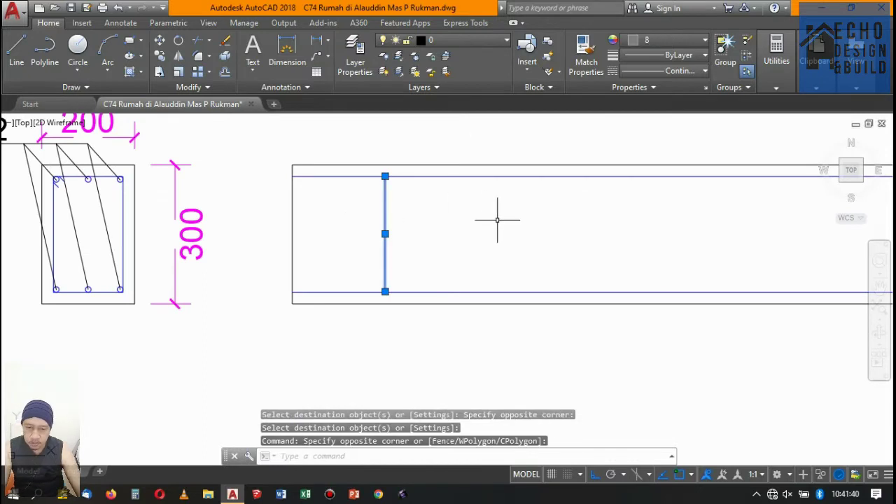
pyautogui.write('co')
# Copy the stirrup from a base point on the bottom rebar to four equally spaced points along the sloof.
pyautogui.press('Return')
pyautogui.scroll(-3, 414, 333)
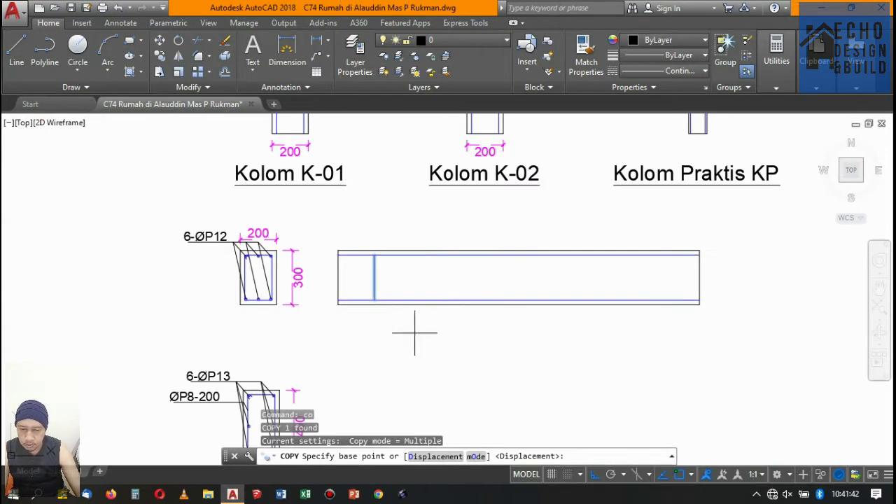
pyautogui.scroll(3, 375, 299)
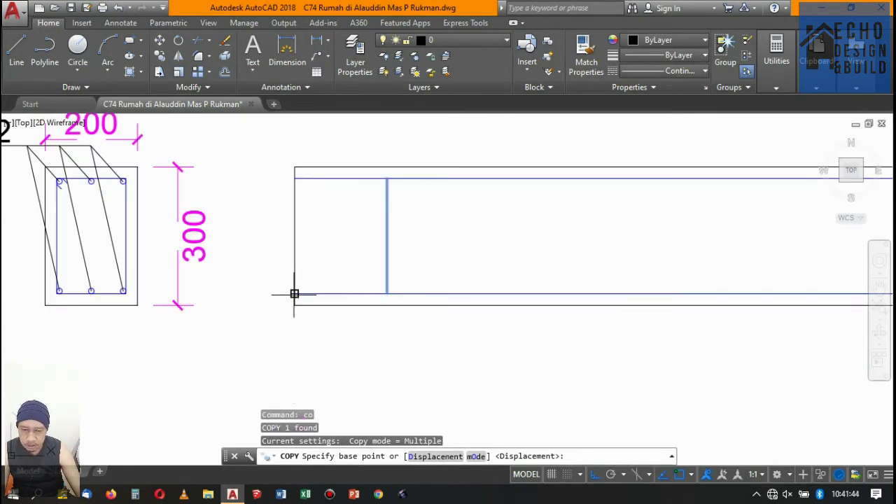
pyautogui.click(294, 294)
pyautogui.click(386, 293)
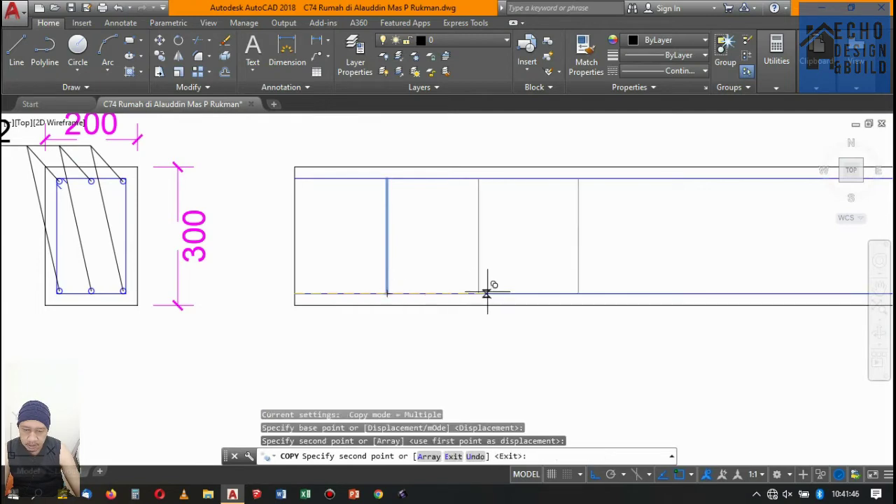
pyautogui.click(484, 293)
pyautogui.scroll(-3, 490, 301)
pyautogui.scroll(3, 455, 294)
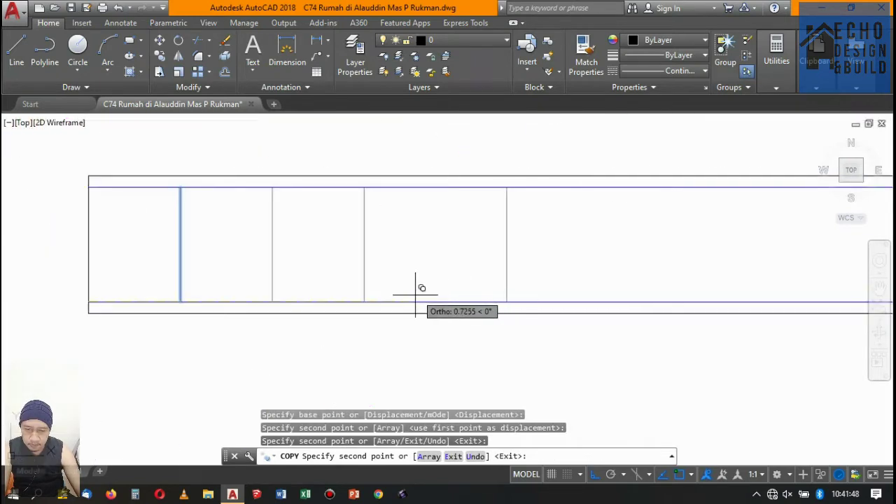
pyautogui.click(364, 302)
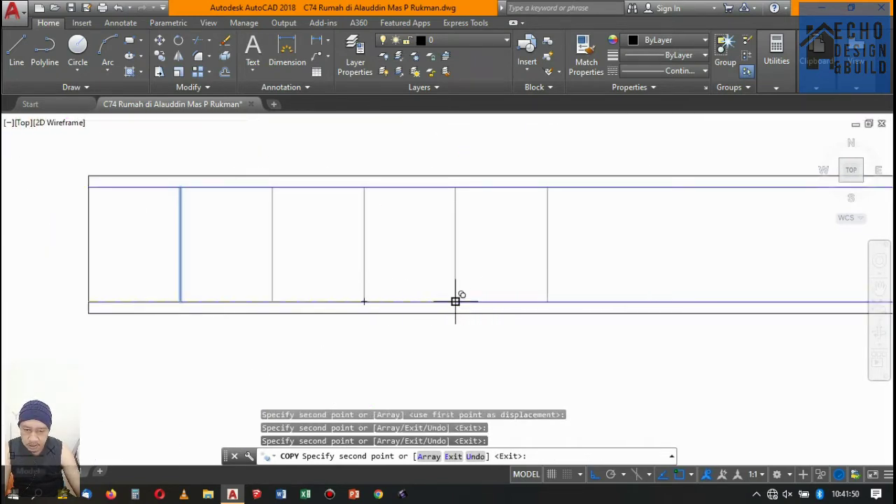
pyautogui.click(455, 302)
pyautogui.scroll(-3, 470, 304)
pyautogui.scroll(3, 480, 301)
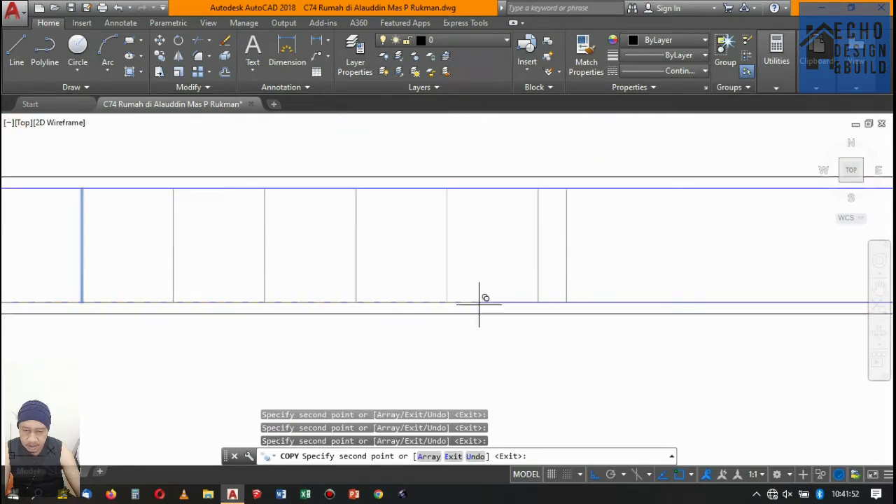
pyautogui.scroll(-5, 537, 302)
pyautogui.scroll(5, 504, 310)
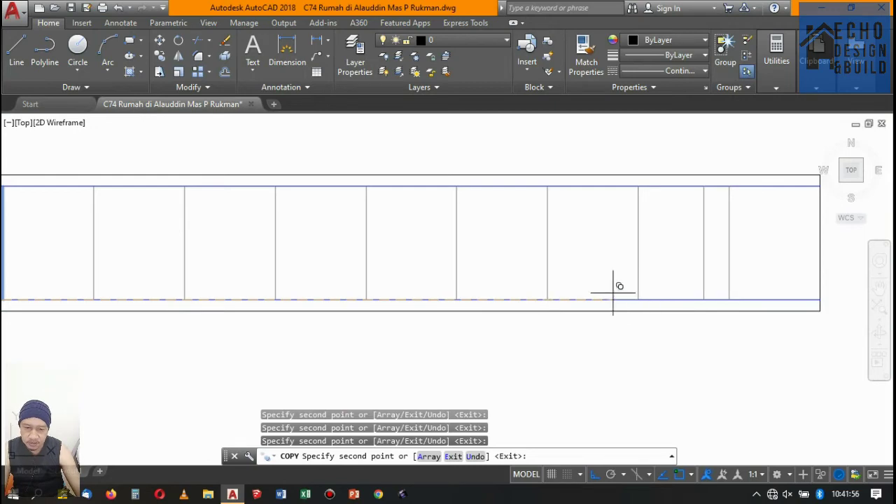
pyautogui.scroll(-4, 553, 265)
pyautogui.scroll(4, 560, 259)
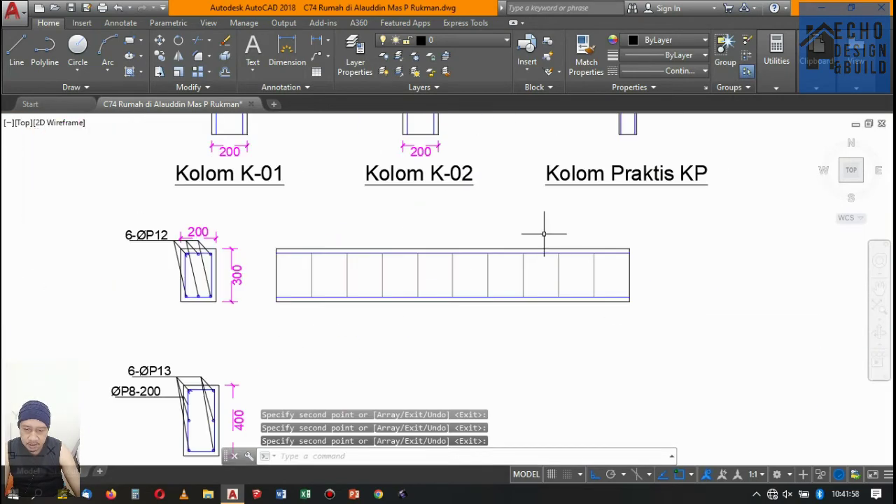
pyautogui.scroll(-4, 544, 234)
pyautogui.scroll(3, 420, 220)
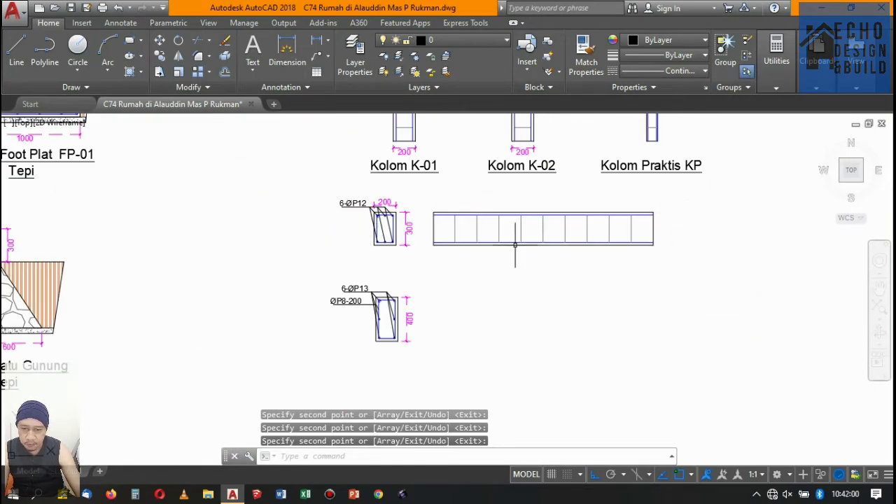
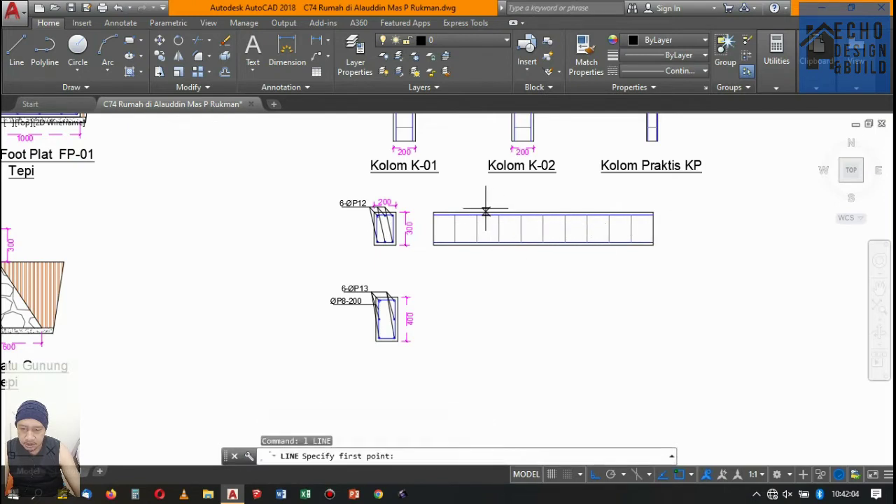
# Finish the diagonal line in the beam elevation and end the LINE command.
pyautogui.click(521, 242)
pyautogui.press('Return')
pyautogui.press('Return')
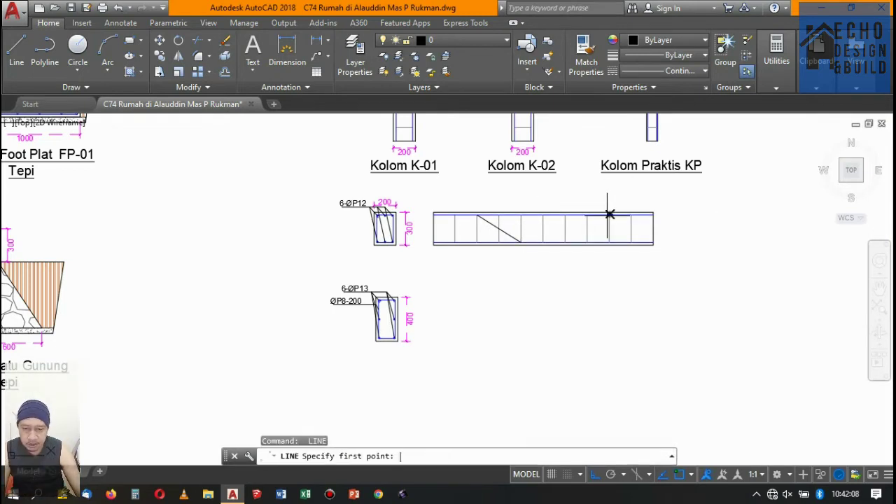
pyautogui.scroll(4, 610, 213)
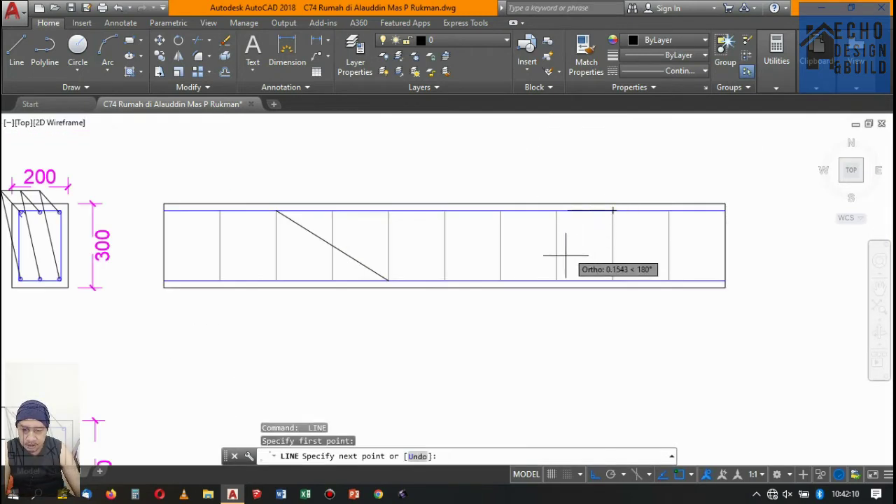
pyautogui.press('Return')
pyautogui.scroll(-5, 521, 269)
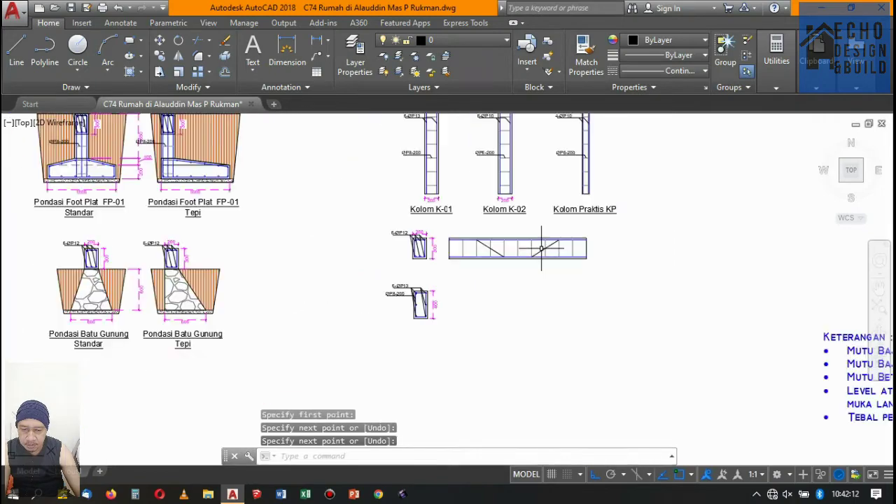
pyautogui.scroll(-3, 521, 269)
pyautogui.scroll(4, 514, 292)
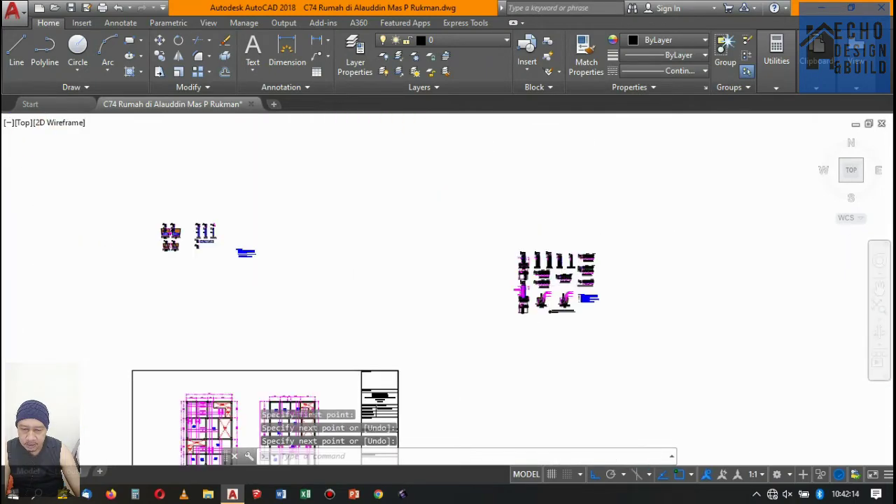
pyautogui.scroll(6, 554, 293)
pyautogui.scroll(3, 553, 292)
pyautogui.scroll(-2, 553, 293)
pyautogui.scroll(-3, 407, 234)
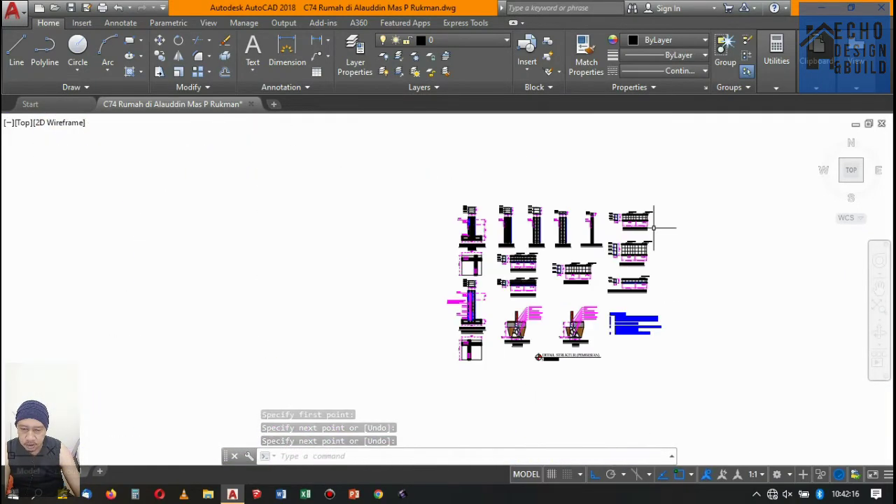
pyautogui.scroll(-3, 406, 234)
pyautogui.scroll(3, 377, 196)
pyautogui.scroll(4, 377, 196)
pyautogui.scroll(-3, 421, 264)
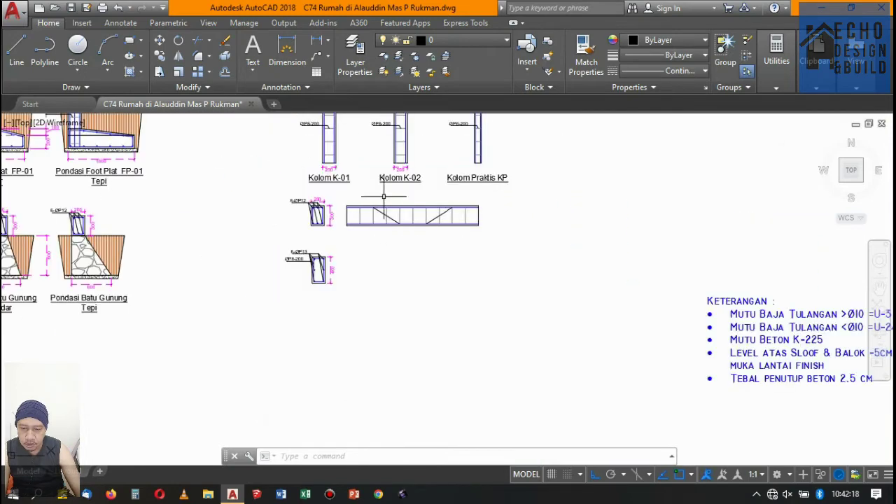
pyautogui.scroll(5, 486, 245)
pyautogui.scroll(2, 526, 265)
# Erase the two diagonal lines from the beam elevation beside the 6-ØP12 section.
pyautogui.click(526, 264)
pyautogui.scroll(-5, 520, 243)
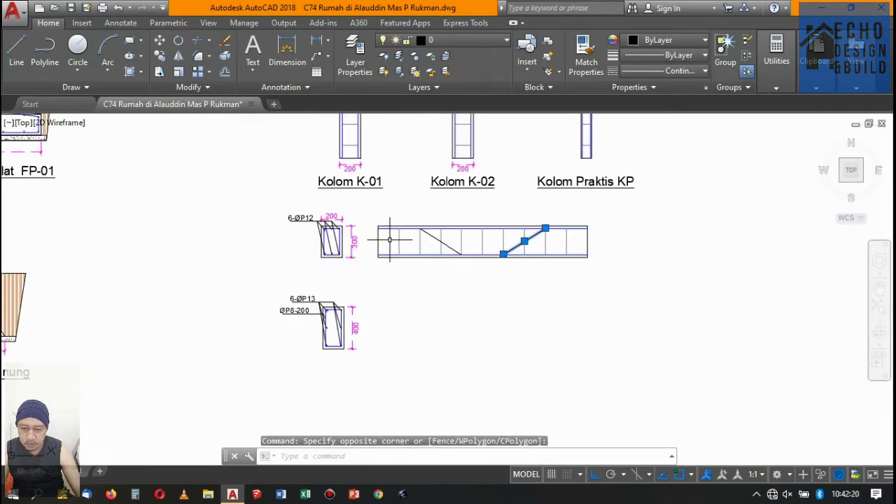
pyautogui.scroll(2, 436, 227)
pyautogui.click(496, 232)
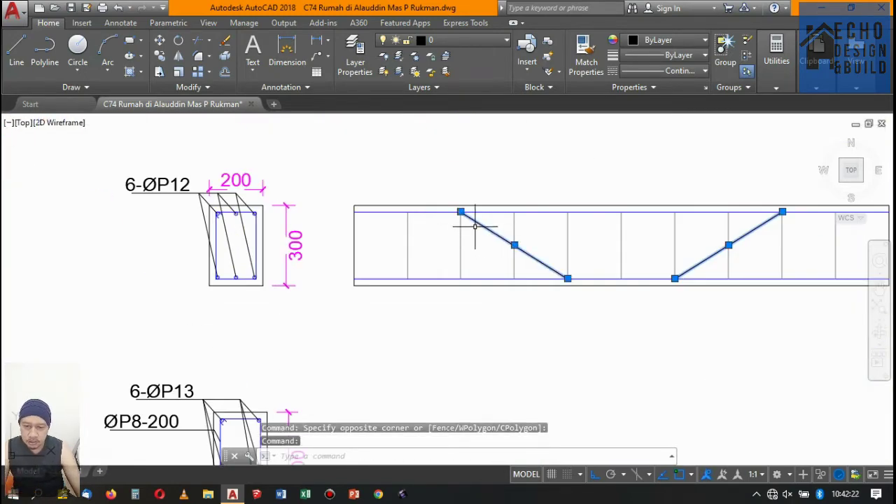
pyautogui.press('Delete')
pyautogui.scroll(-3, 544, 360)
pyautogui.scroll(3, 404, 230)
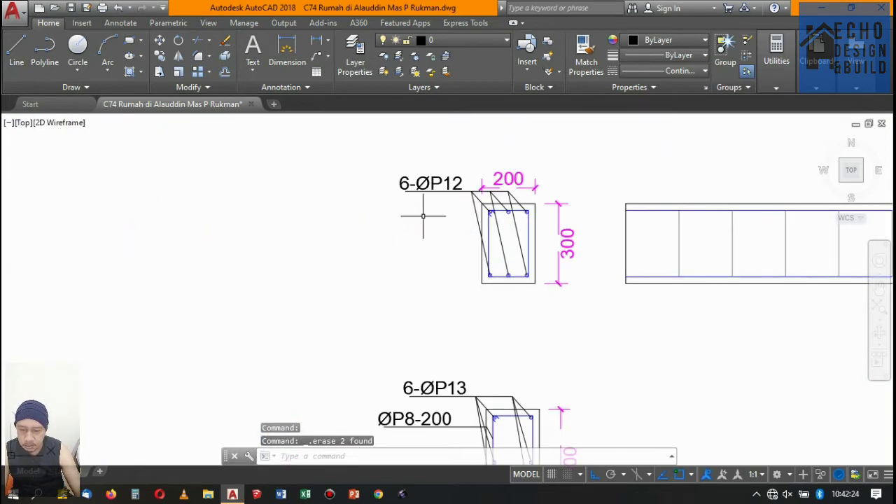
pyautogui.scroll(-3, 423, 215)
pyautogui.scroll(3, 434, 231)
pyautogui.scroll(-3, 448, 241)
pyautogui.scroll(3, 460, 253)
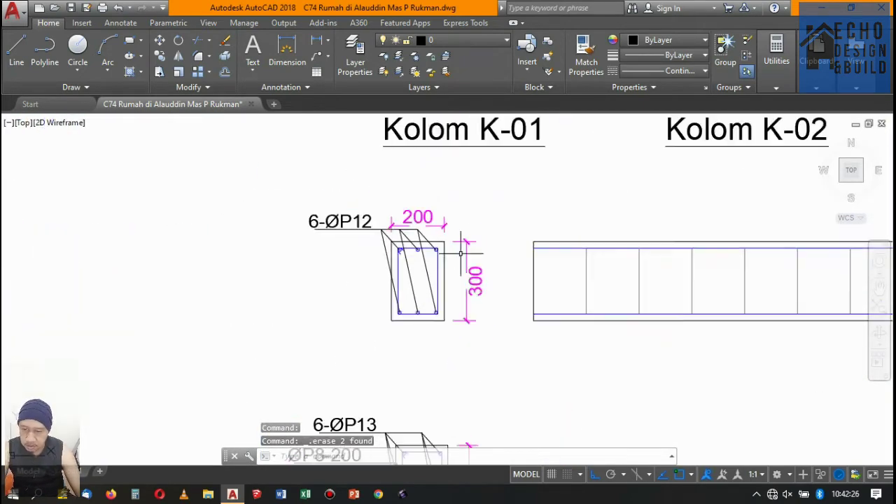
pyautogui.scroll(4, 451, 270)
pyautogui.scroll(-4, 420, 249)
pyautogui.scroll(3, 427, 243)
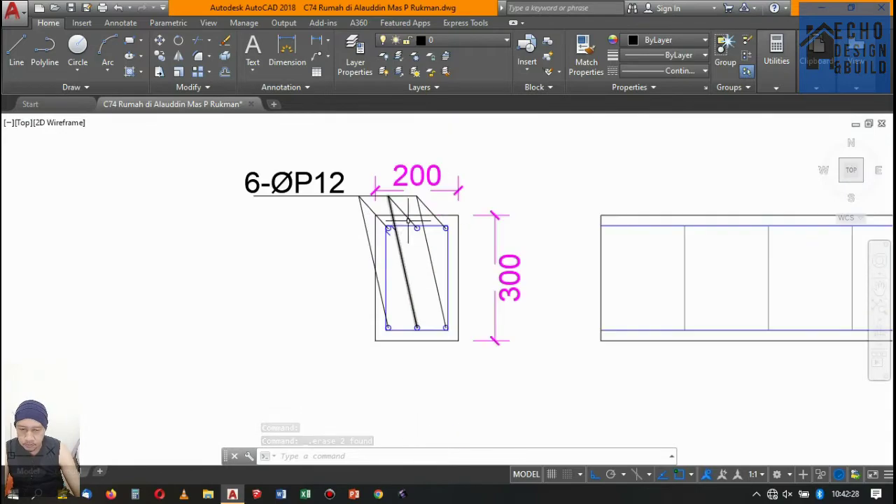
pyautogui.scroll(-3, 433, 239)
pyautogui.scroll(3, 438, 233)
pyautogui.scroll(-2, 440, 232)
pyautogui.scroll(-3, 440, 231)
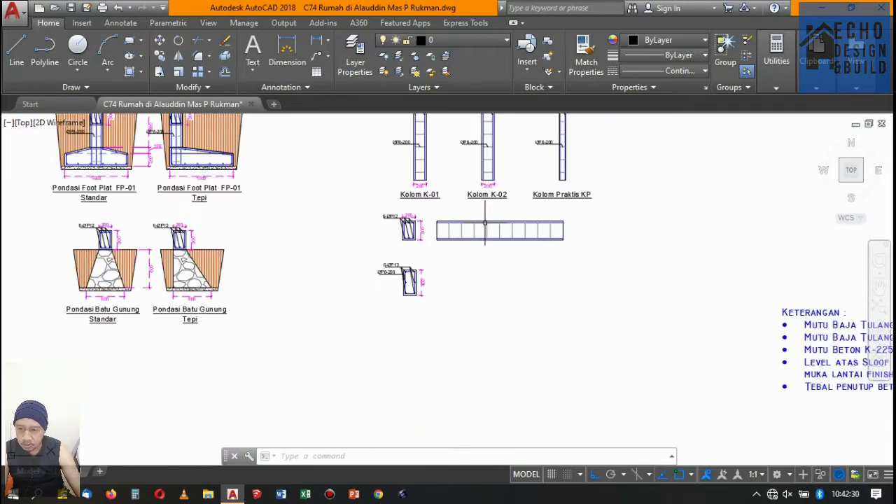
pyautogui.scroll(3, 448, 203)
pyautogui.scroll(1, 439, 227)
pyautogui.scroll(-5, 414, 190)
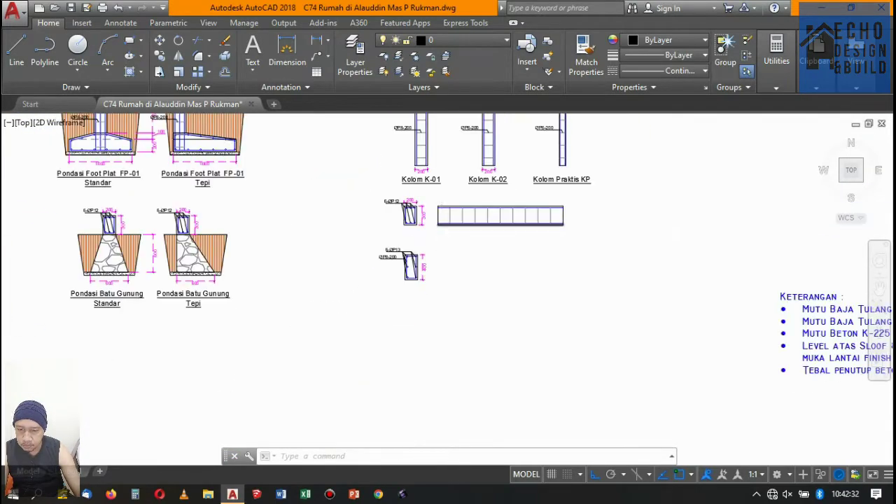
pyautogui.scroll(4, 444, 240)
pyautogui.scroll(-3, 553, 225)
pyautogui.scroll(-2, 552, 224)
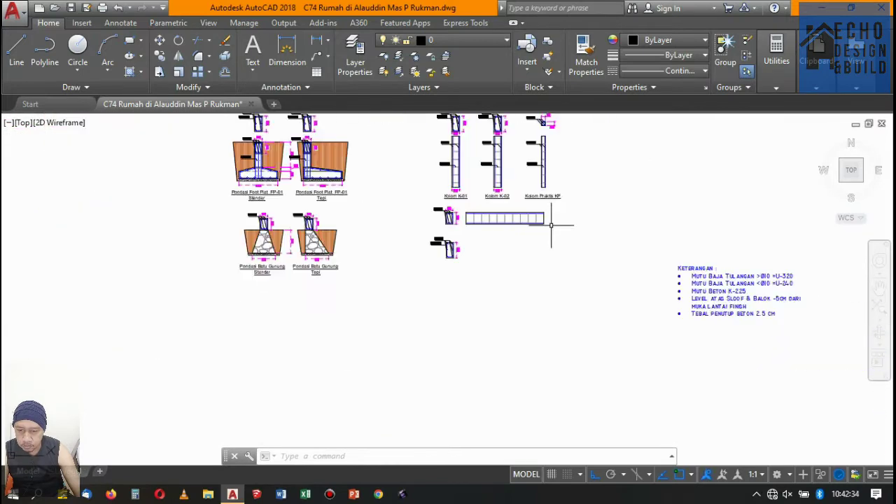
pyautogui.scroll(3, 455, 206)
pyautogui.scroll(5, 454, 206)
pyautogui.scroll(-4, 406, 206)
pyautogui.scroll(-3, 406, 206)
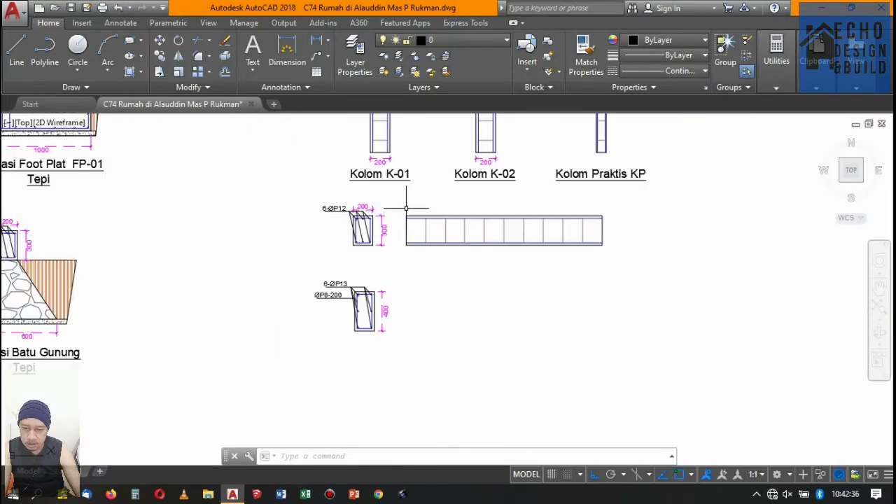
pyautogui.scroll(5, 409, 218)
pyautogui.scroll(-5, 423, 204)
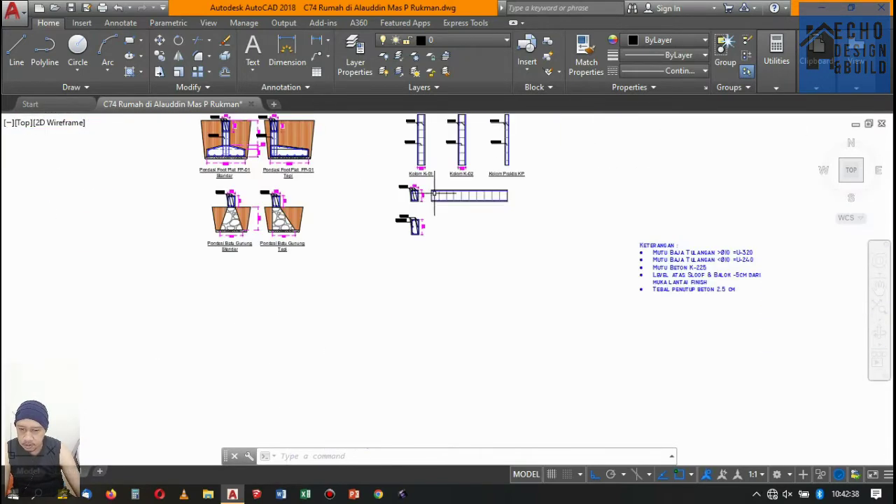
pyautogui.scroll(4, 444, 186)
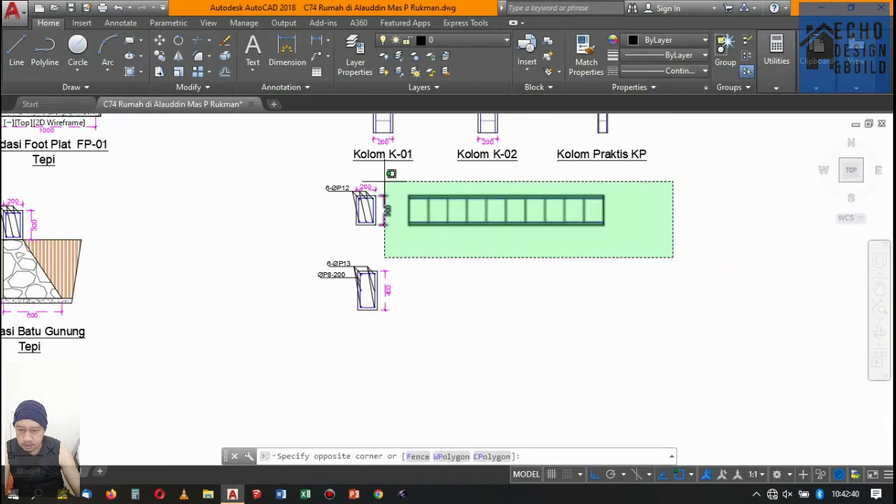
# Window-select the whole stirrup beam elevation.
pyautogui.click(384, 181)
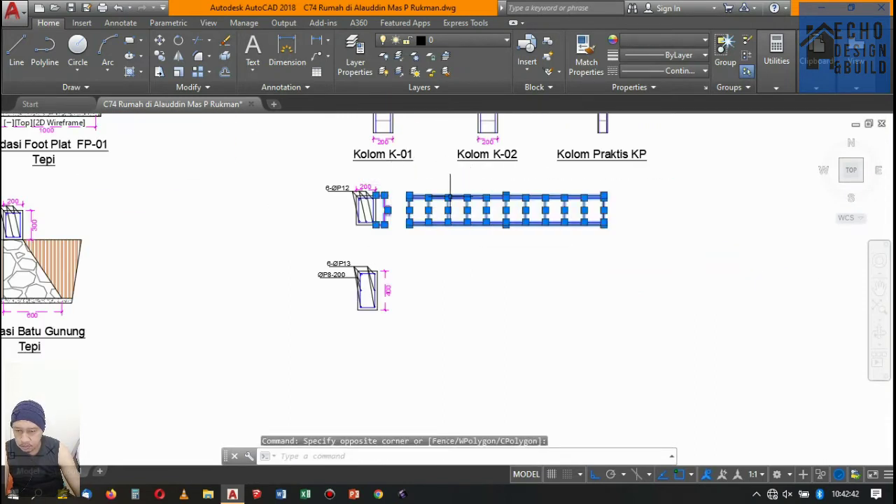
pyautogui.press('Escape')
pyautogui.scroll(3, 455, 192)
pyautogui.scroll(-1, 451, 199)
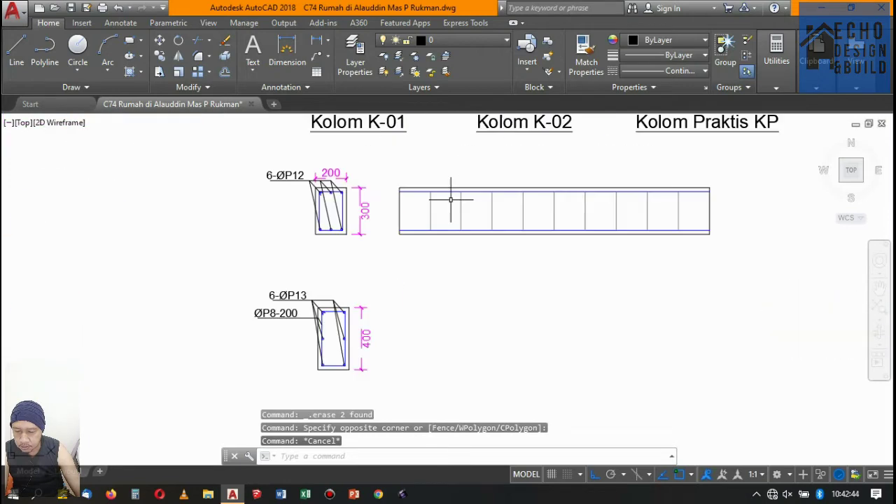
pyautogui.click(716, 248)
pyautogui.click(388, 195)
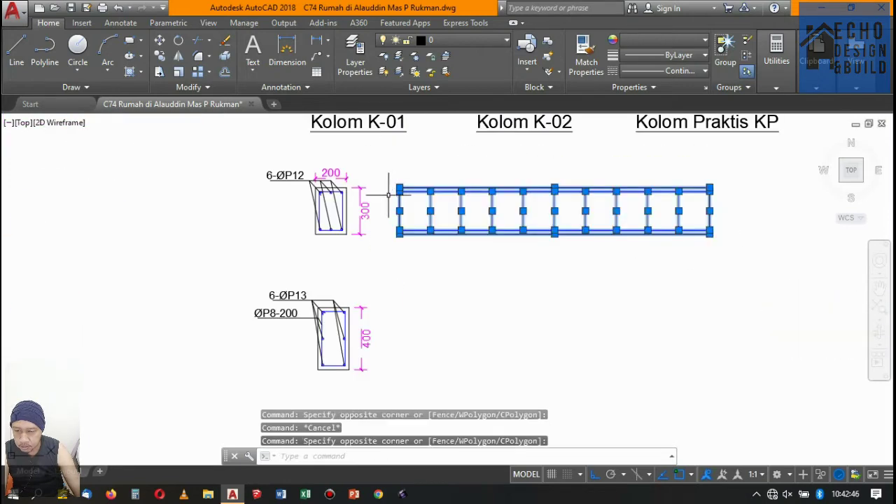
# Copy the selected elevation and place it beside the 6-ØP13 / ØP8-200 section.
pyautogui.click(160, 62)
pyautogui.scroll(3, 326, 185)
pyautogui.scroll(4, 329, 186)
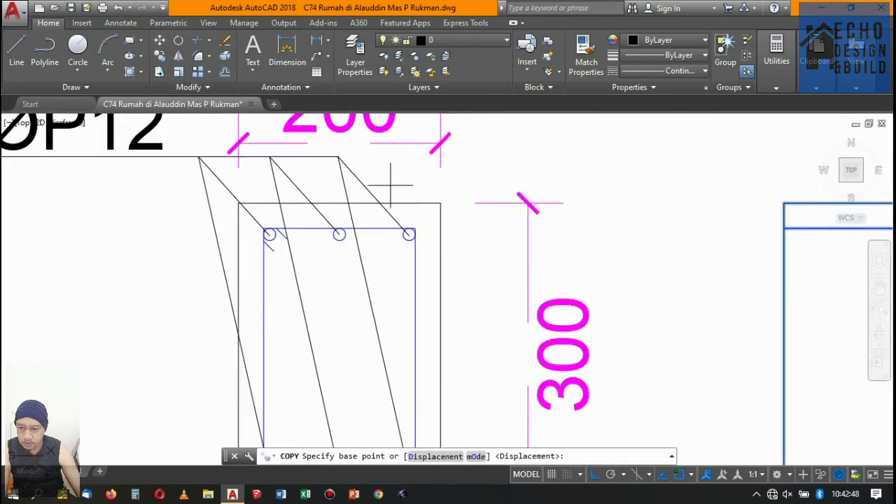
pyautogui.click(441, 203)
pyautogui.scroll(-5, 442, 200)
pyautogui.scroll(4, 436, 290)
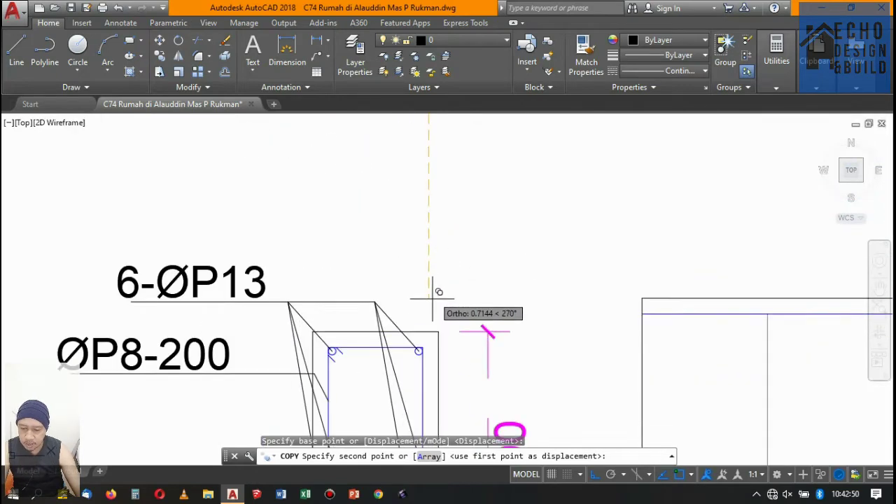
pyautogui.click(439, 330)
pyautogui.scroll(-3, 468, 210)
pyautogui.scroll(-2, 560, 210)
pyautogui.scroll(3, 540, 200)
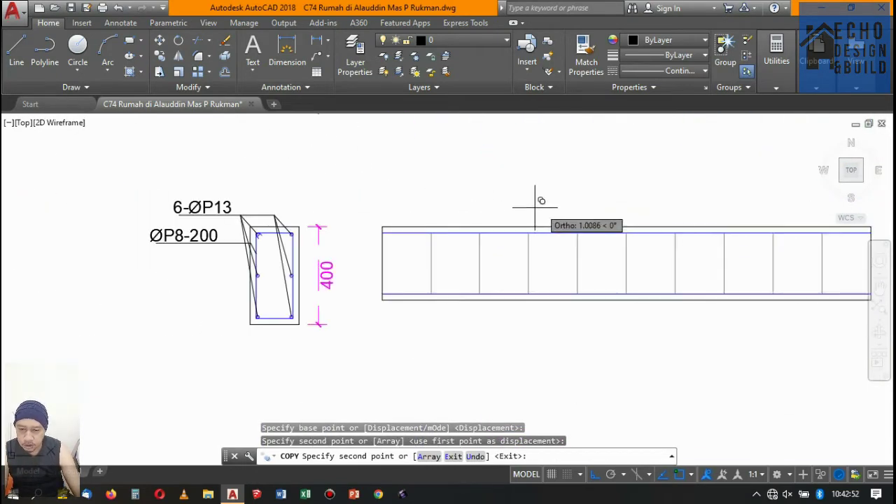
pyautogui.scroll(-4, 385, 233)
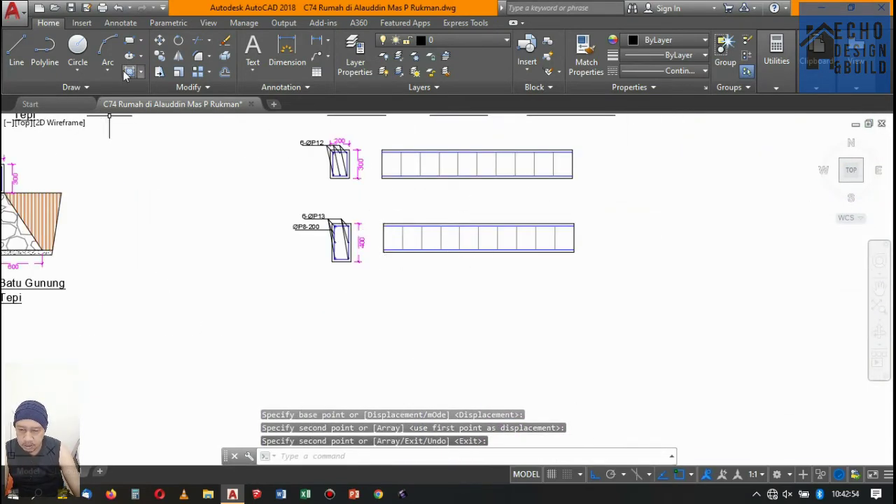
pyautogui.click(158, 72)
pyautogui.scroll(2, 553, 284)
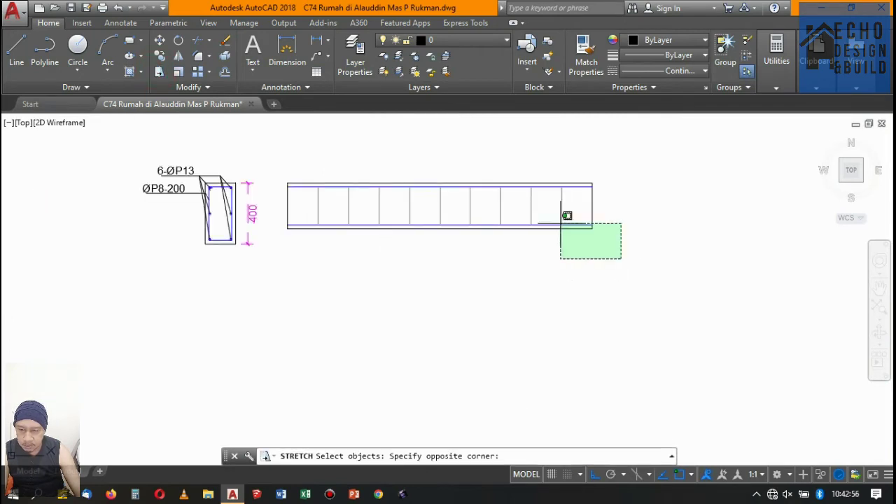
# Stretch the copied elevation's bottom edge down to the section's 400 depth.
pyautogui.click(273, 215)
pyautogui.press('Return')
pyautogui.scroll(6, 282, 241)
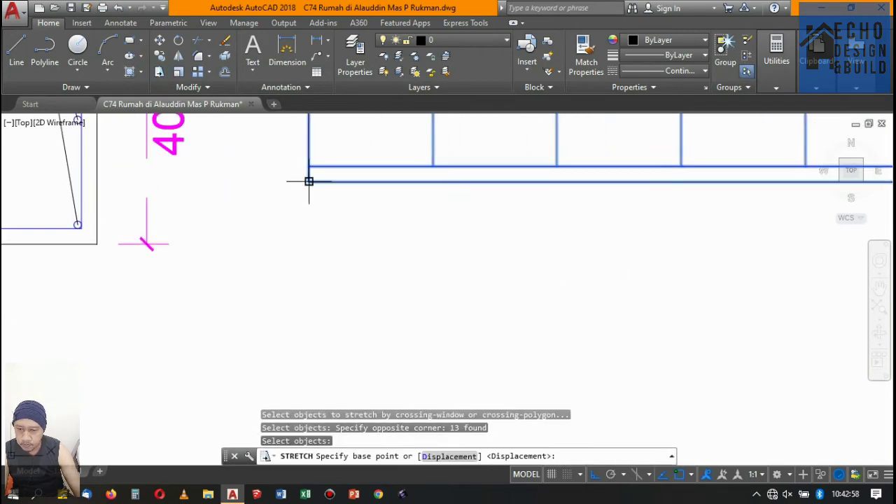
pyautogui.click(308, 181)
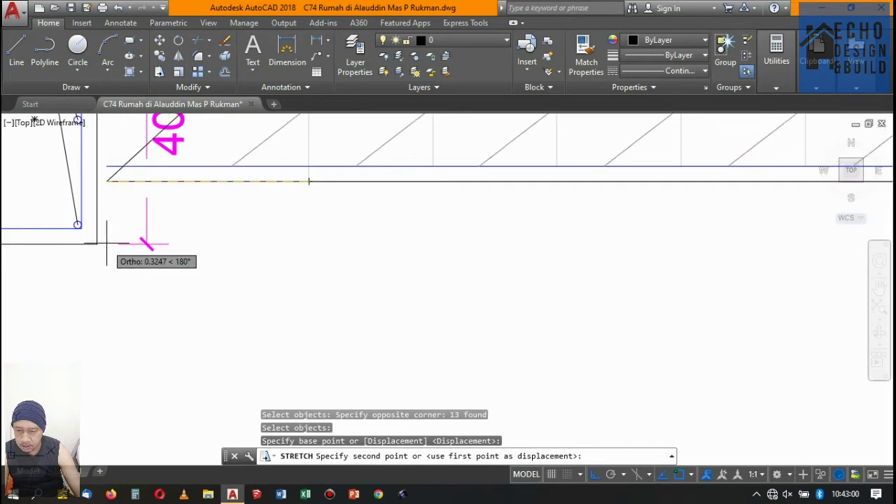
pyautogui.click(301, 244)
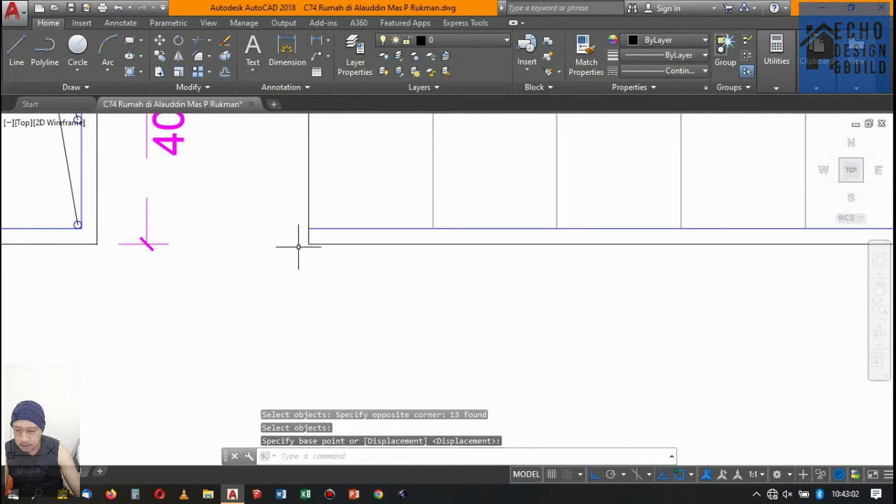
pyautogui.click(298, 247)
pyautogui.write('1')
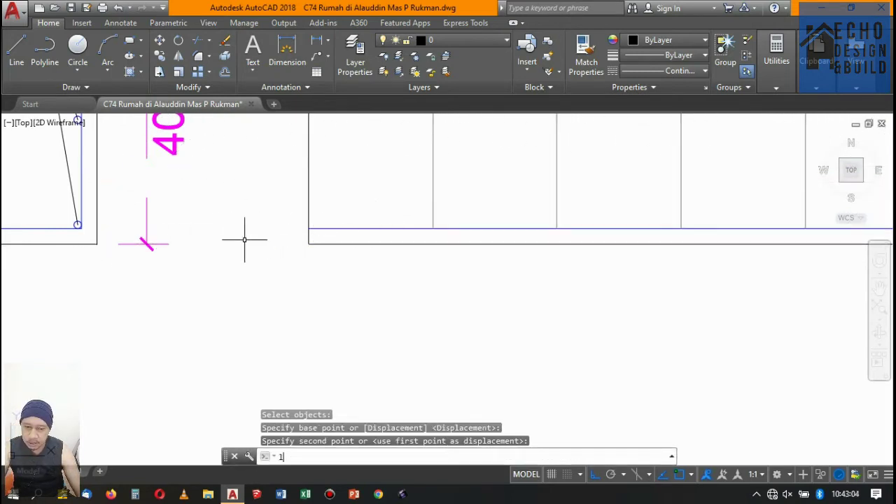
# Select the top blue bar line of the lower beam elevation.
pyautogui.press('Return')
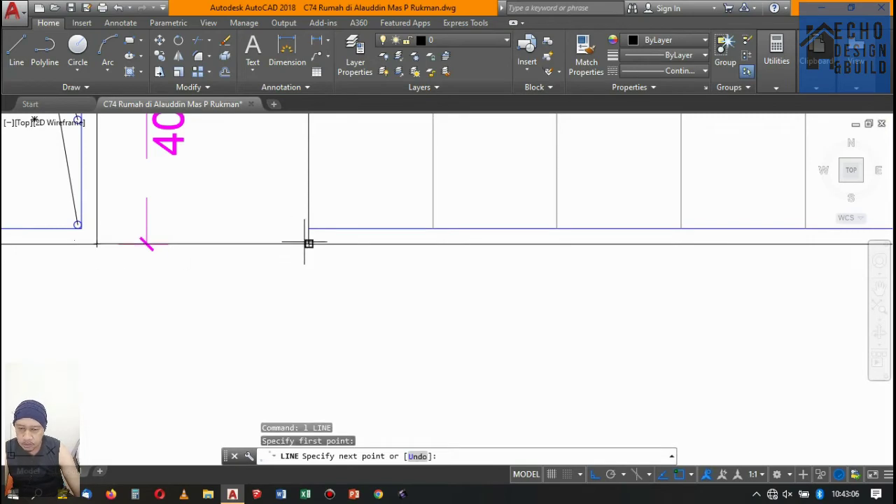
pyautogui.scroll(-3, 309, 243)
pyautogui.scroll(-2, 320, 253)
pyautogui.press('Escape')
pyautogui.scroll(-2, 406, 240)
pyautogui.scroll(2, 417, 215)
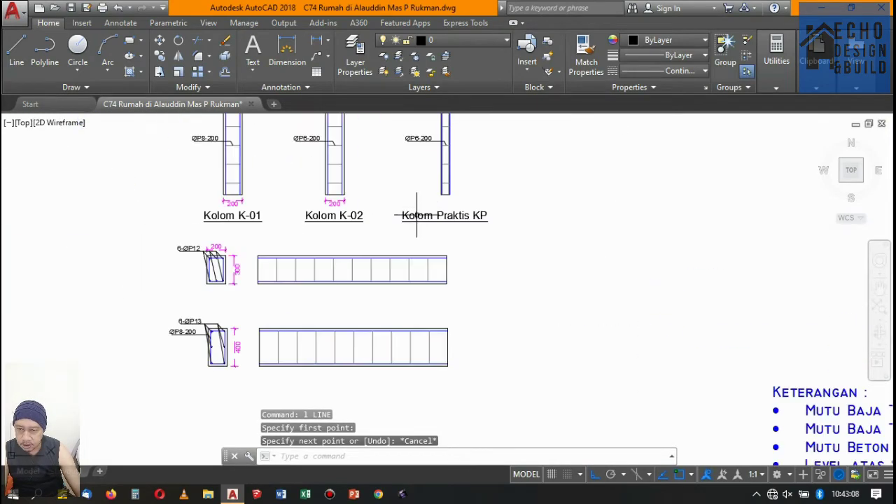
pyautogui.scroll(-3, 417, 215)
pyautogui.scroll(4, 316, 308)
pyautogui.scroll(-2, 315, 299)
pyautogui.scroll(3, 292, 278)
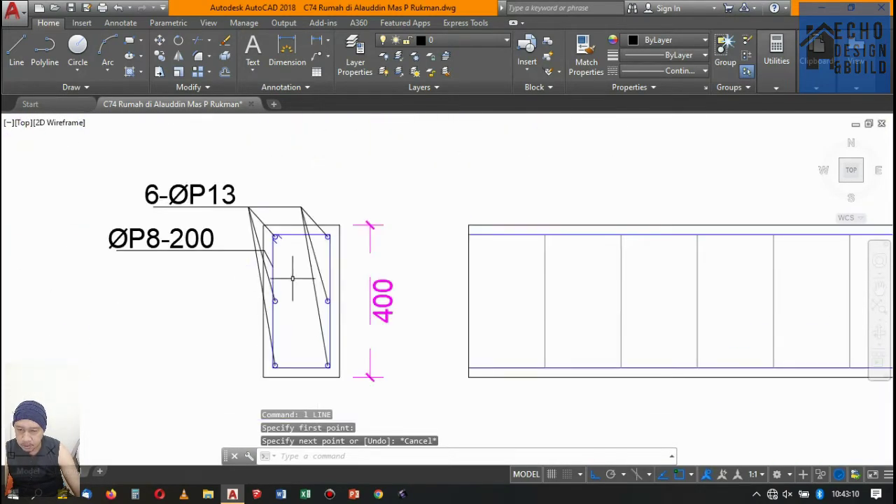
pyautogui.scroll(-1, 293, 279)
pyautogui.scroll(-3, 297, 280)
pyautogui.scroll(4, 373, 229)
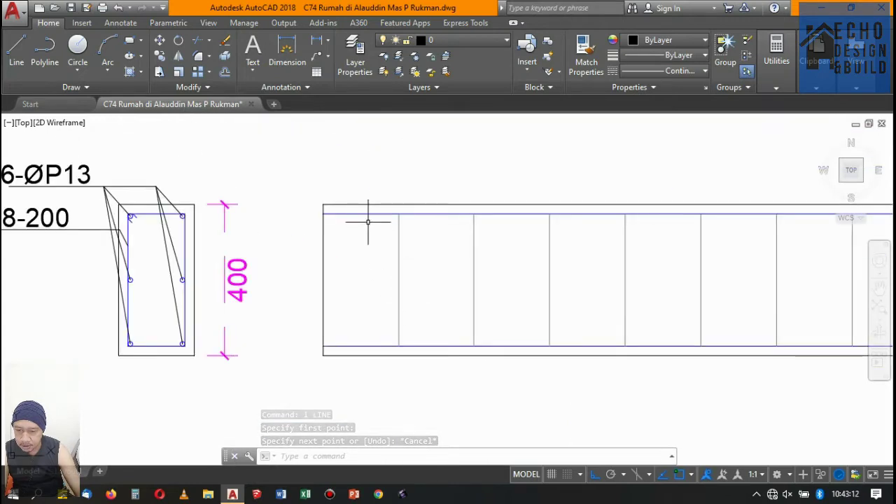
pyautogui.click(368, 221)
pyautogui.click(355, 210)
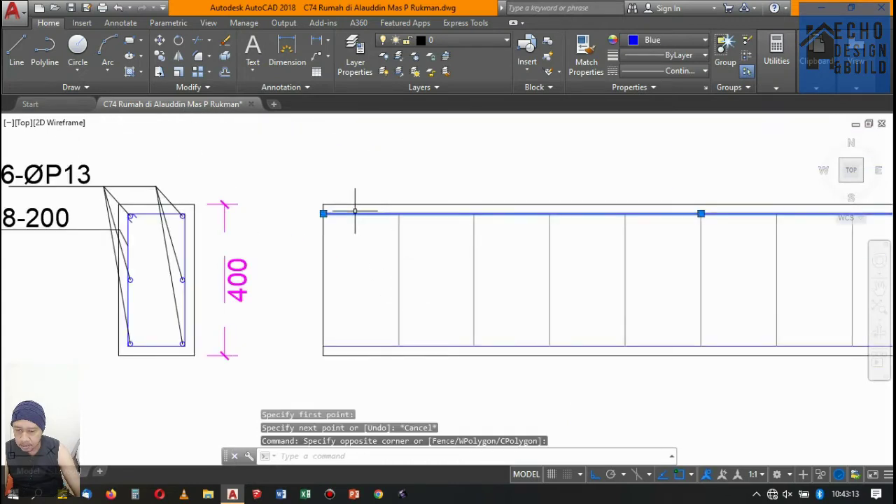
# Begin copying the selected bar line from the beam corner, then cancel the copy.
pyautogui.click(160, 57)
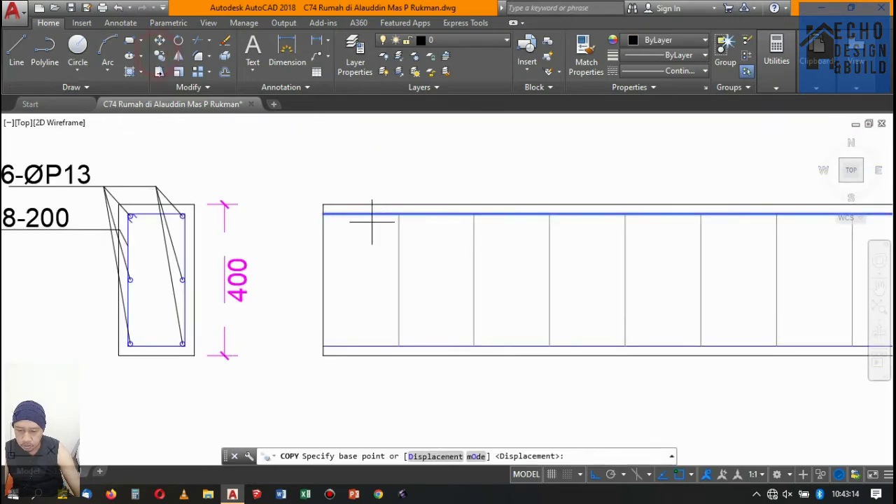
pyautogui.scroll(6, 324, 213)
pyautogui.click(313, 212)
pyautogui.scroll(-6, 313, 212)
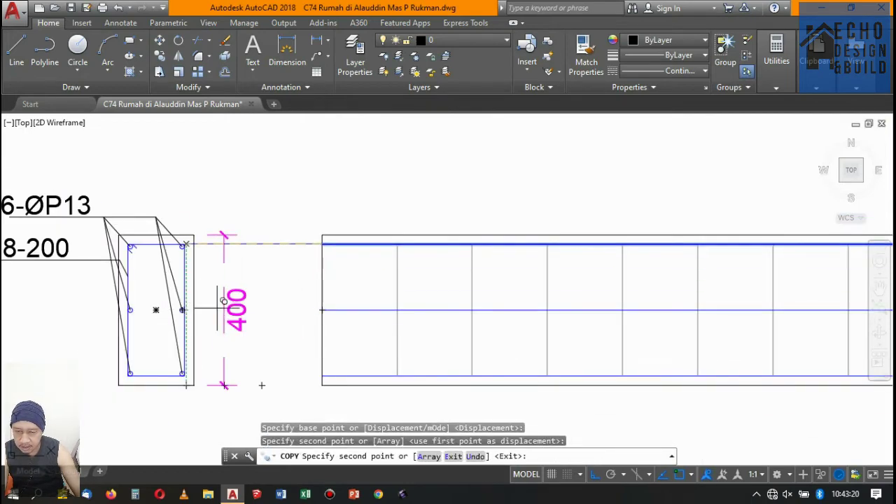
pyautogui.press('Escape')
pyautogui.scroll(-8, 406, 274)
pyautogui.scroll(5, 448, 266)
pyautogui.scroll(-4, 486, 256)
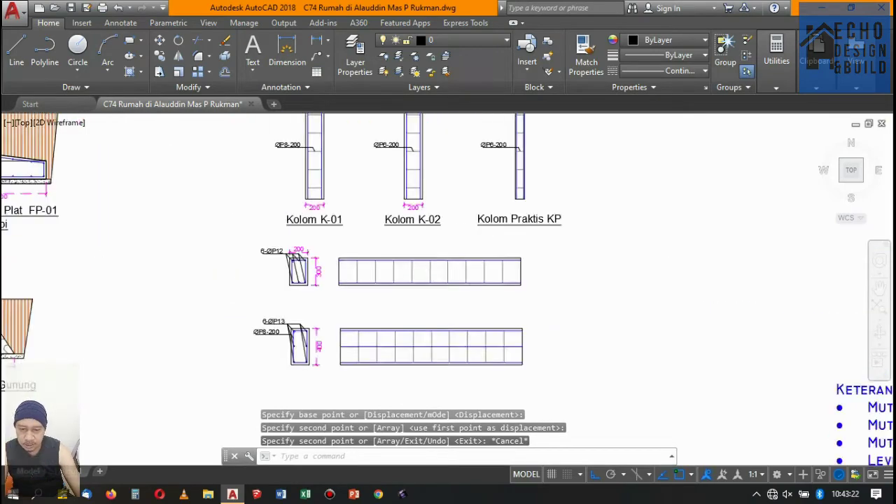
pyautogui.scroll(-2, 455, 210)
pyautogui.scroll(6, 438, 136)
pyautogui.scroll(-6, 421, 167)
pyautogui.scroll(2, 432, 170)
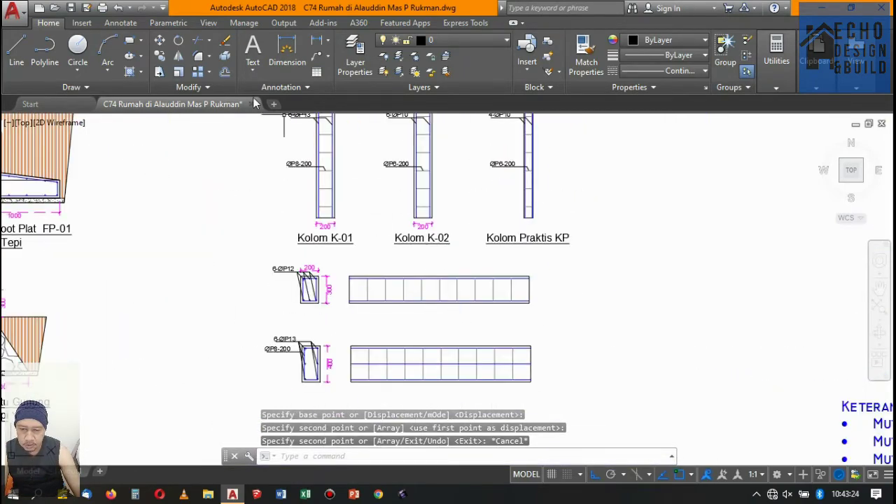
# Add linear dimensions: 300 on the upper elevation's right edge, 400 on the lower one.
pyautogui.click(316, 40)
pyautogui.scroll(3, 369, 294)
pyautogui.scroll(-3, 371, 306)
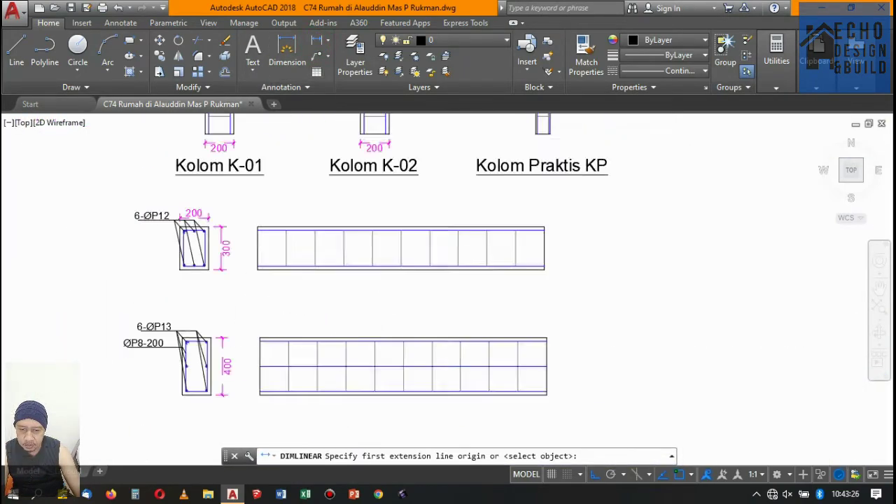
pyautogui.scroll(4, 456, 255)
pyautogui.click(243, 241)
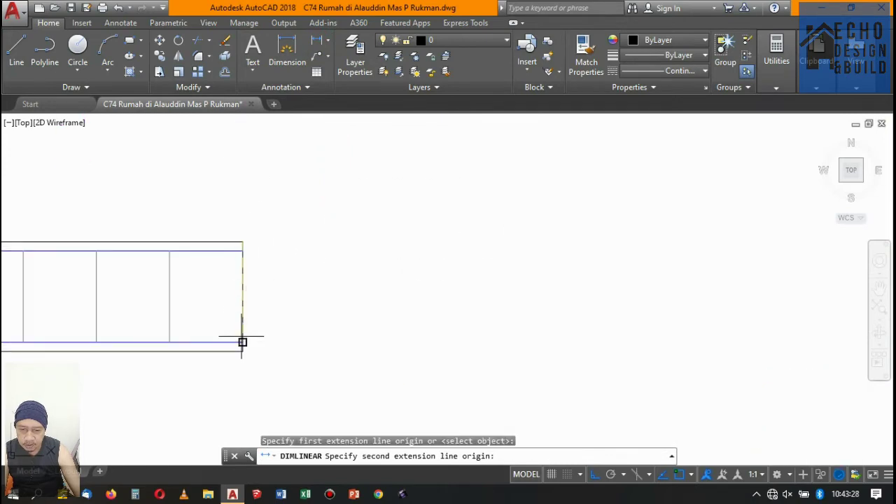
pyautogui.click(242, 351)
pyautogui.click(297, 304)
pyautogui.scroll(2, 260, 360)
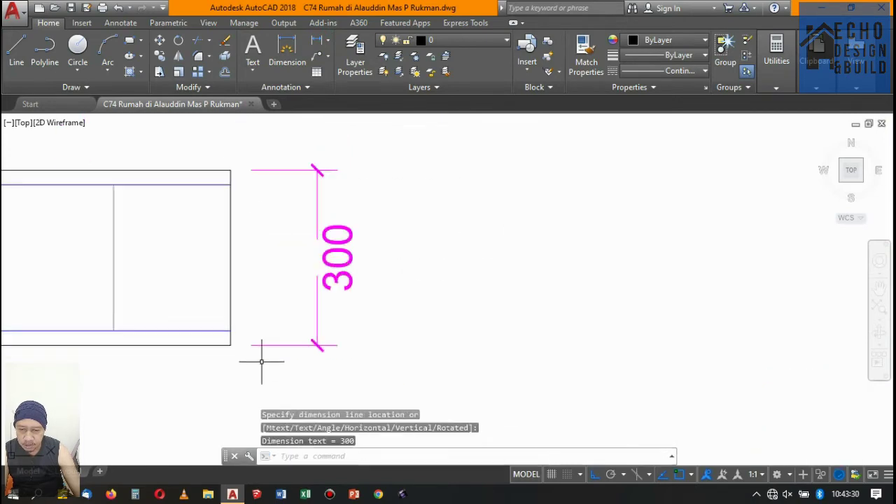
pyautogui.scroll(-5, 260, 360)
pyautogui.scroll(-3, 280, 336)
pyautogui.scroll(3, 359, 314)
pyautogui.press('Return')
pyautogui.scroll(5, 348, 298)
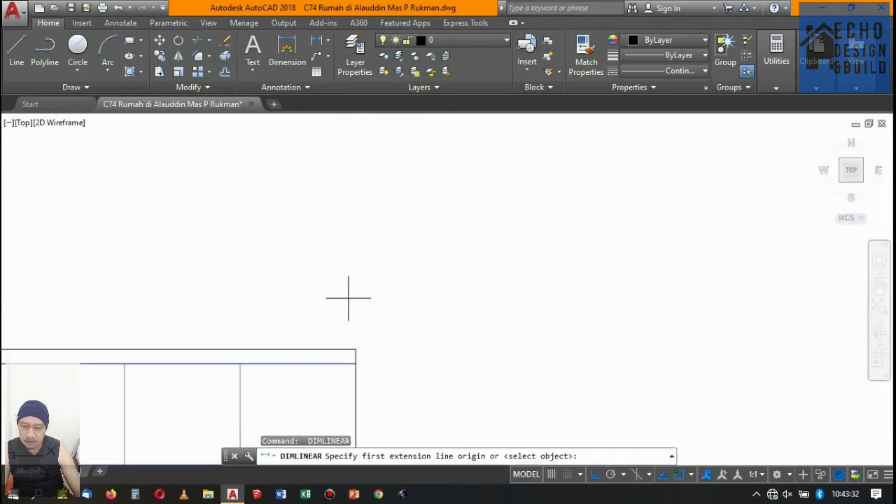
pyautogui.click(357, 349)
pyautogui.scroll(-3, 382, 326)
pyautogui.scroll(3, 406, 322)
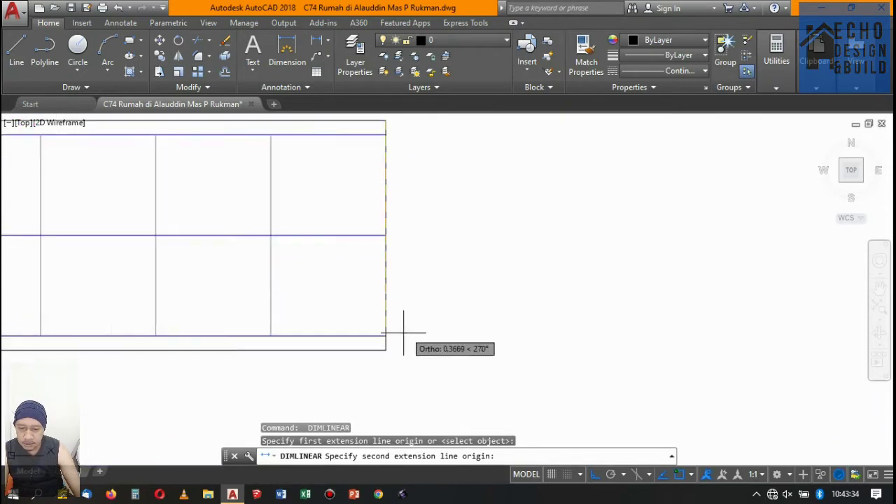
pyautogui.click(386, 350)
pyautogui.scroll(-3, 406, 329)
pyautogui.scroll(3, 427, 280)
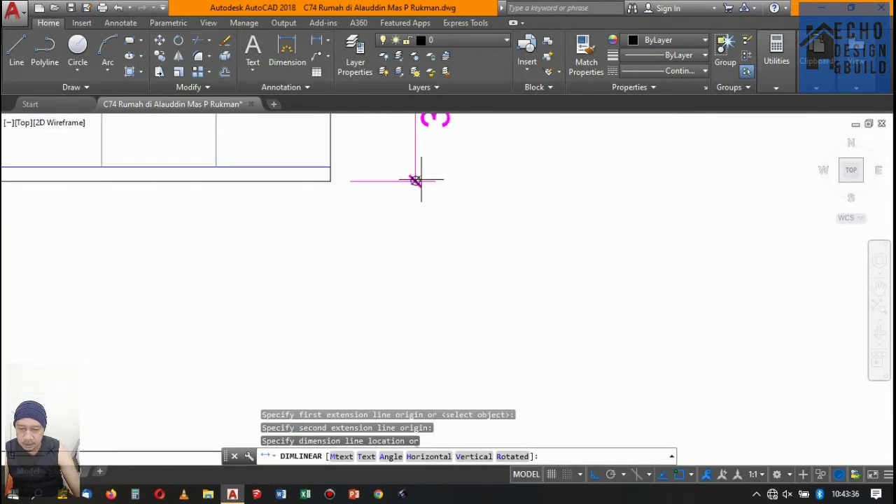
pyautogui.click(415, 180)
pyautogui.scroll(-3, 410, 181)
pyautogui.scroll(3, 365, 238)
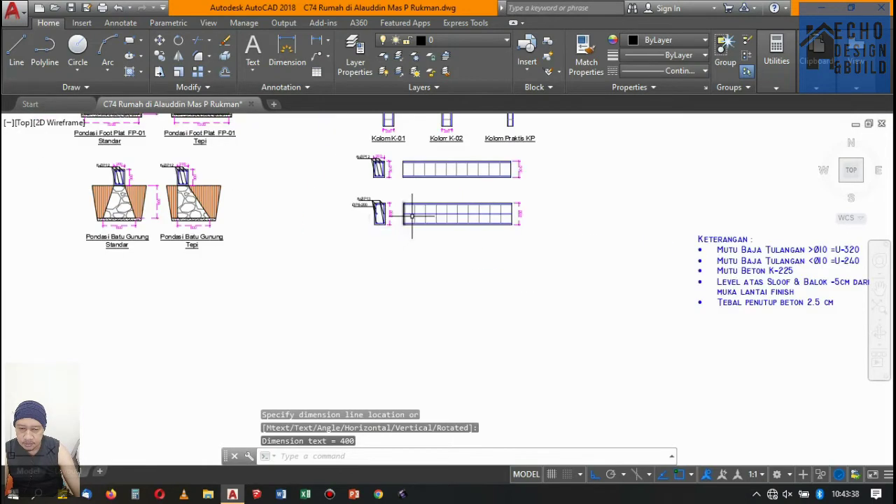
pyautogui.scroll(3, 412, 217)
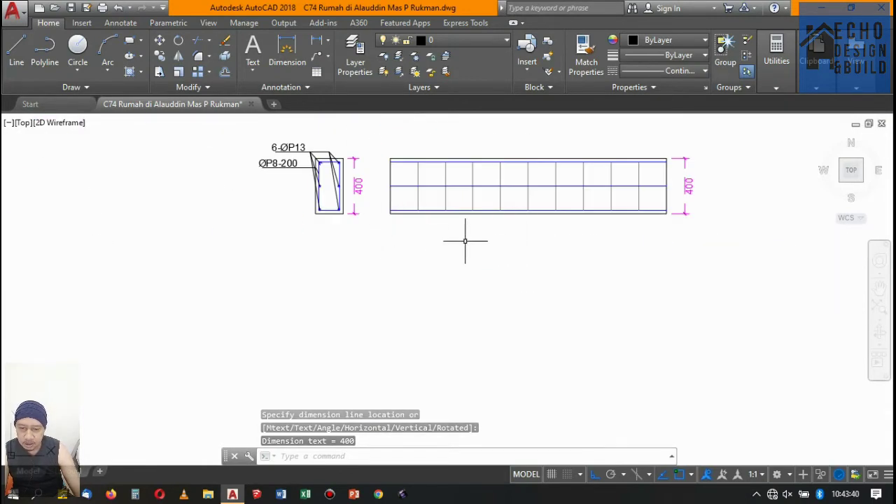
# Zoom in and out around the 400-high beam section to inspect its 6-ØP13 and ØP8-200 callouts.
pyautogui.scroll(-3, 464, 243)
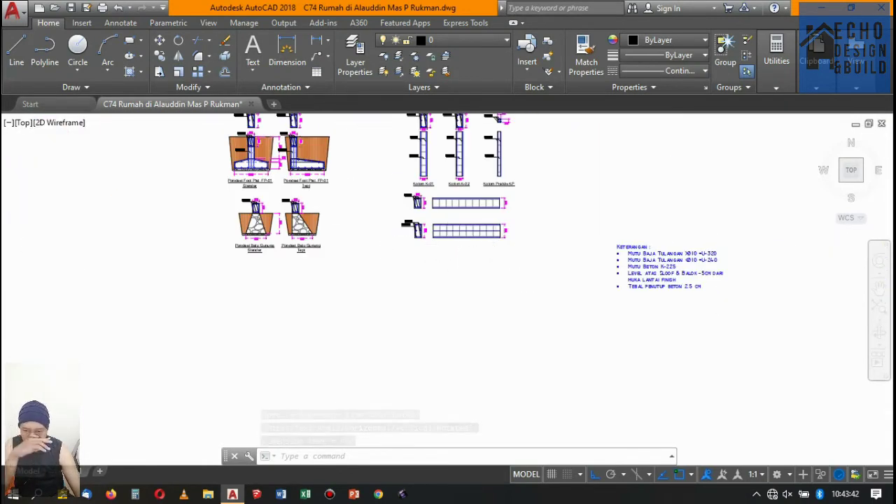
pyautogui.scroll(2, 520, 224)
pyautogui.scroll(-2, 450, 234)
pyautogui.scroll(-3, 464, 239)
pyautogui.scroll(3, 584, 244)
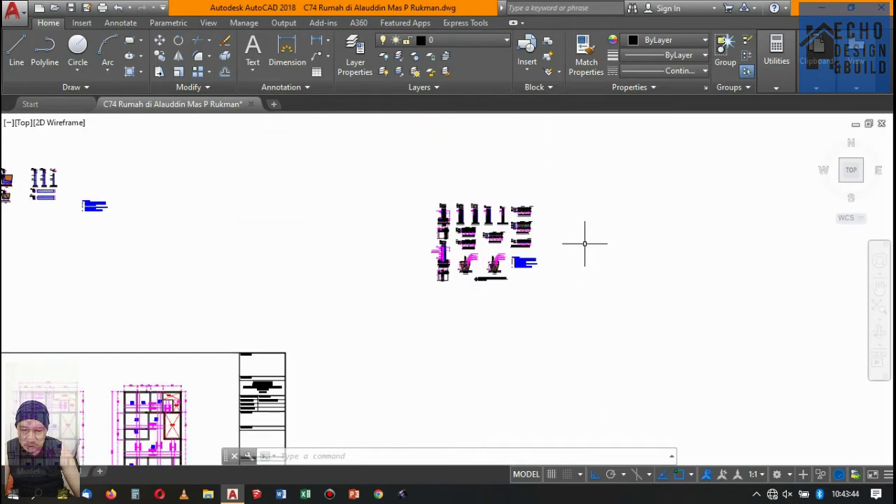
pyautogui.scroll(3, 516, 203)
pyautogui.scroll(3, 442, 187)
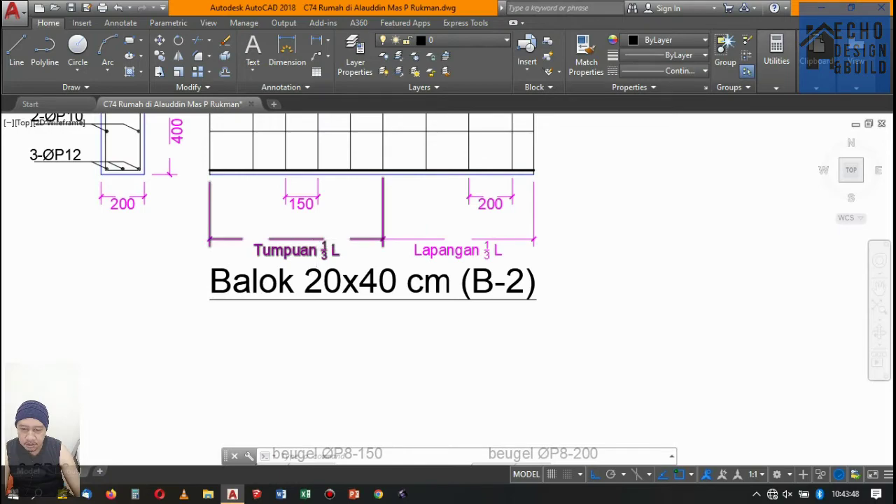
pyautogui.scroll(-3, 540, 230)
pyautogui.scroll(-2, 517, 240)
pyautogui.scroll(2, 426, 220)
pyautogui.scroll(-2, 427, 202)
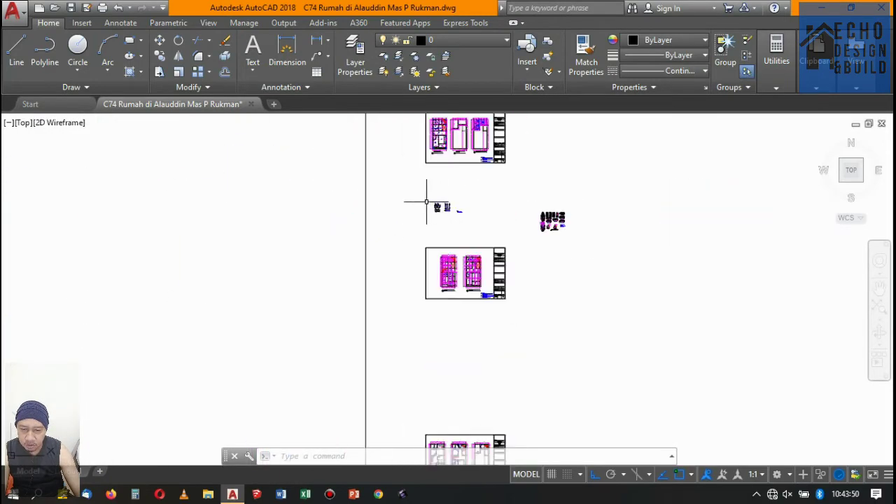
pyautogui.scroll(3, 428, 205)
pyautogui.scroll(-2, 455, 224)
pyautogui.scroll(3, 474, 235)
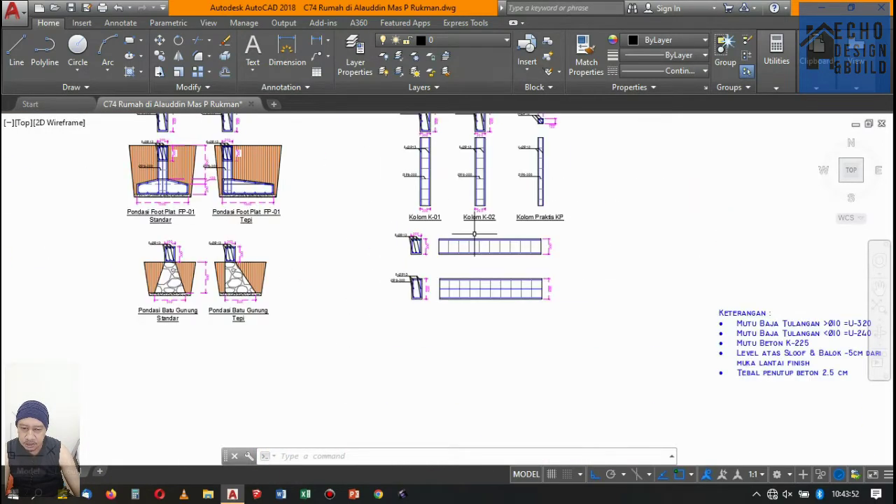
pyautogui.scroll(3, 475, 235)
pyautogui.scroll(-3, 496, 248)
pyautogui.scroll(3, 504, 252)
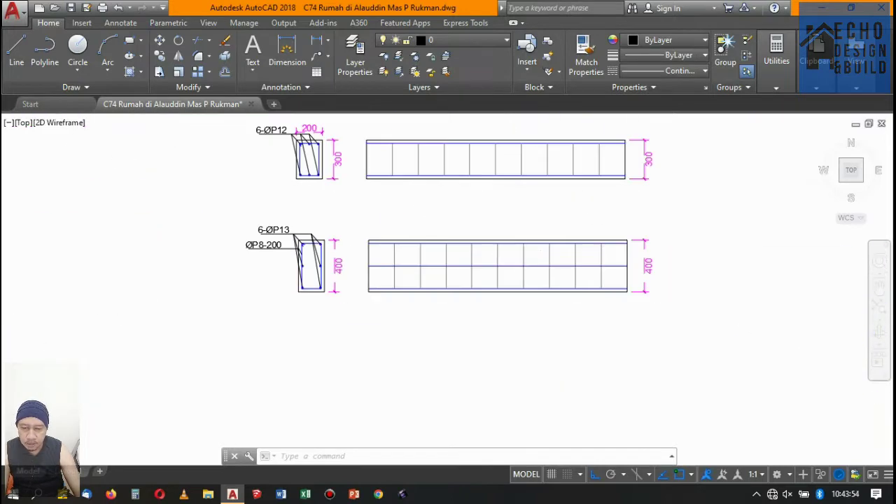
pyautogui.scroll(2, 546, 239)
pyautogui.scroll(-3, 619, 218)
pyautogui.scroll(3, 537, 220)
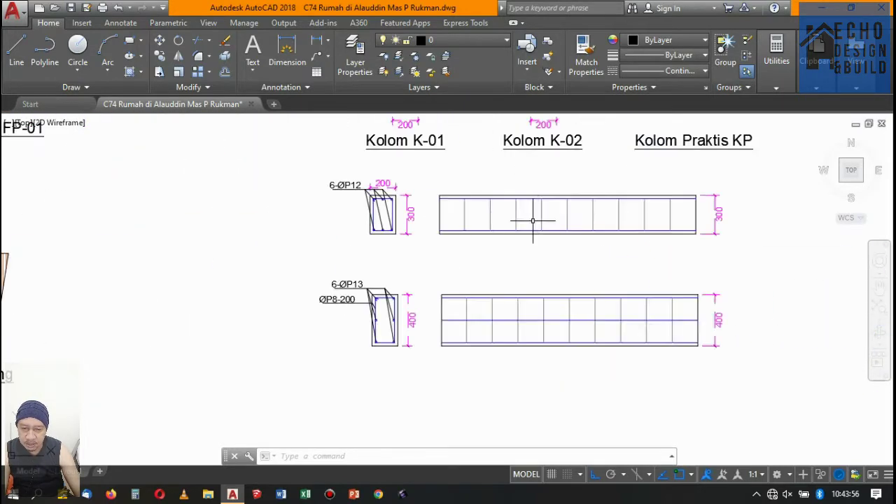
pyautogui.scroll(-1, 532, 231)
pyautogui.scroll(2, 524, 240)
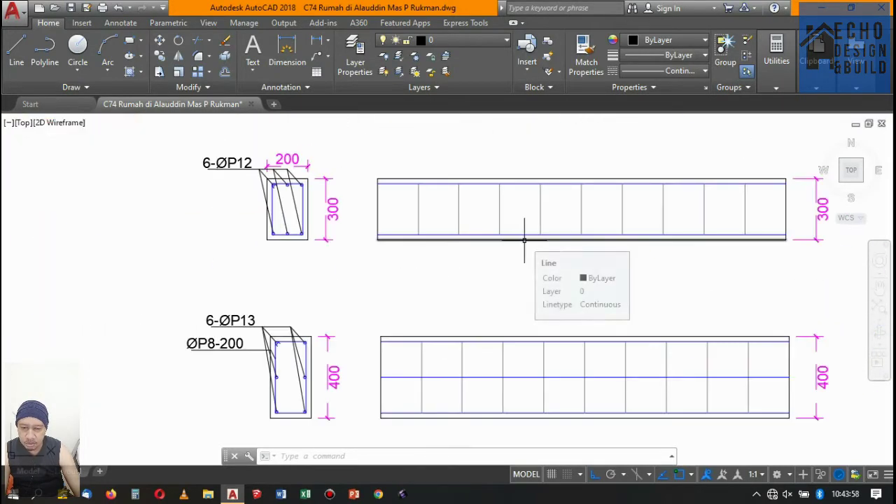
pyautogui.scroll(-3, 533, 238)
pyautogui.scroll(3, 558, 235)
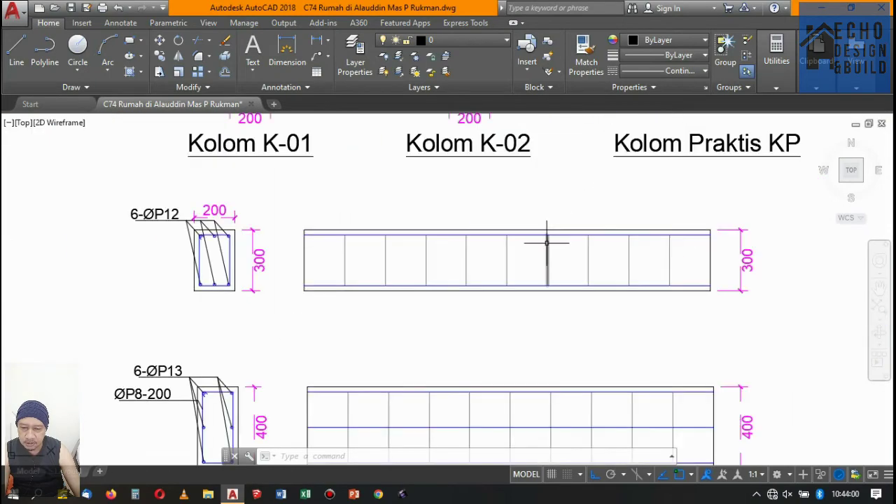
pyautogui.scroll(2, 546, 245)
pyautogui.scroll(-5, 532, 248)
pyautogui.scroll(-1, 529, 266)
pyautogui.scroll(5, 514, 303)
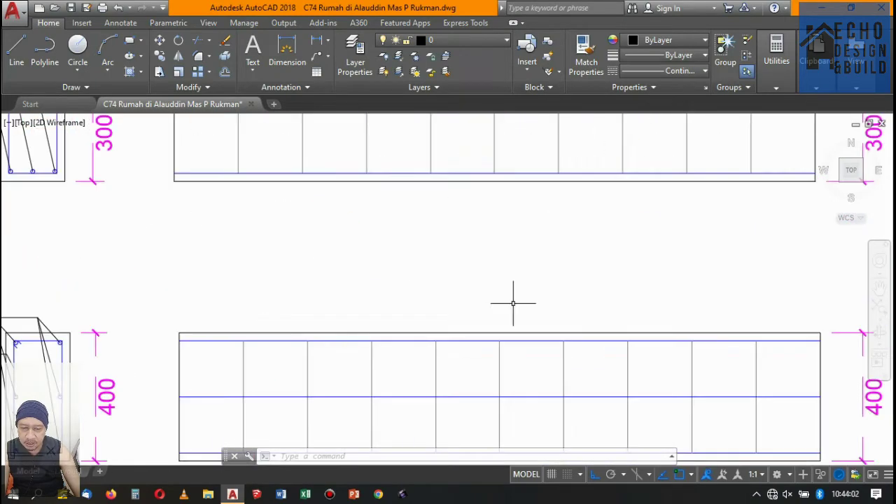
pyautogui.scroll(-4, 513, 304)
pyautogui.scroll(2, 504, 294)
pyautogui.scroll(2, 494, 290)
pyautogui.scroll(-2, 497, 277)
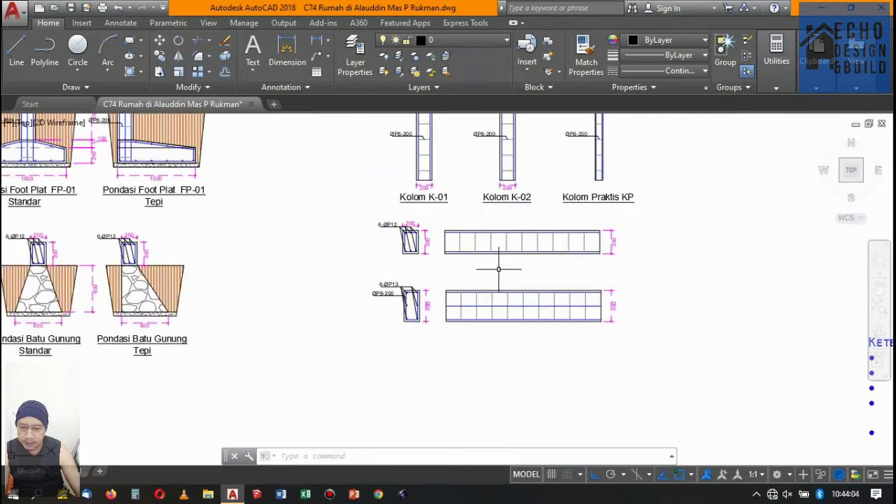
pyautogui.scroll(3, 498, 269)
pyautogui.scroll(-3, 518, 267)
pyautogui.scroll(4, 529, 266)
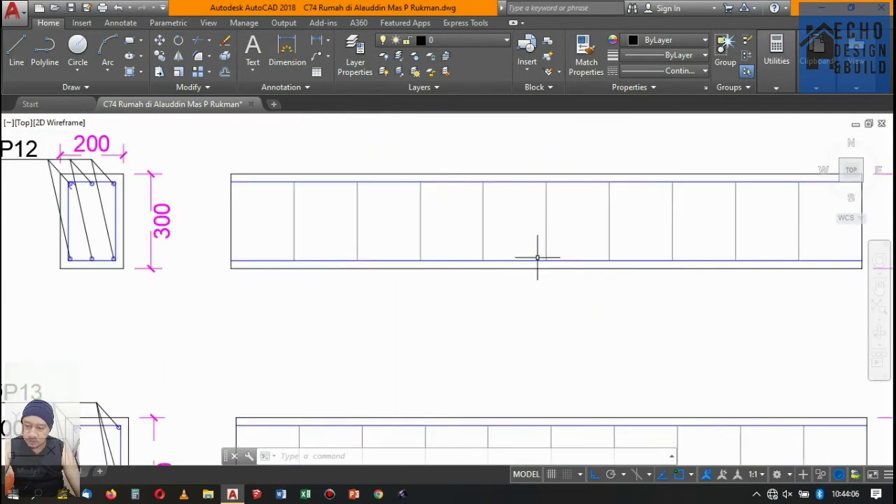
pyautogui.scroll(-4, 532, 256)
pyautogui.scroll(4, 526, 266)
pyautogui.scroll(-4, 526, 268)
pyautogui.scroll(3, 510, 260)
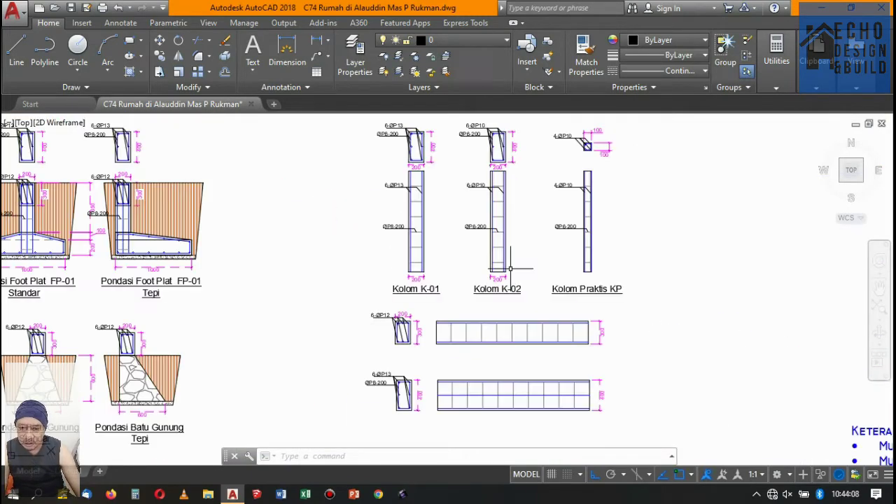
pyautogui.scroll(-3, 504, 269)
pyautogui.scroll(2, 500, 278)
pyautogui.scroll(-3, 522, 270)
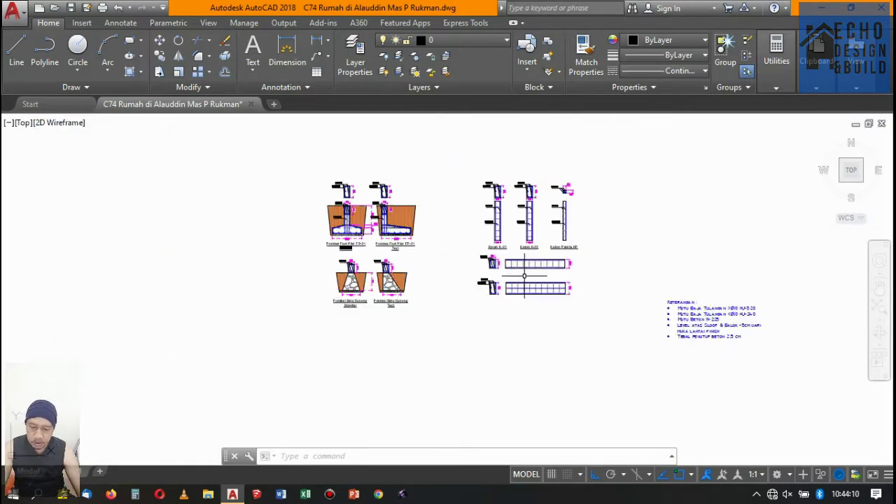
pyautogui.scroll(5, 516, 259)
pyautogui.scroll(2, 494, 276)
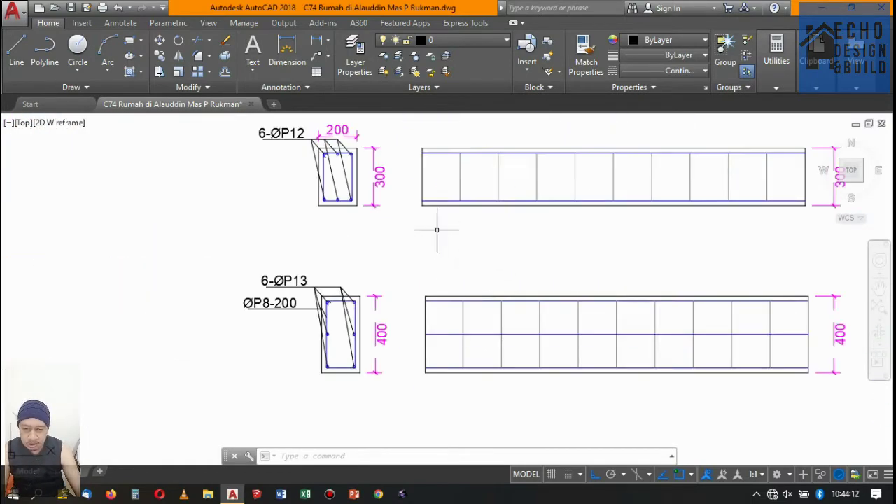
pyautogui.scroll(-2, 437, 230)
pyautogui.scroll(2, 515, 248)
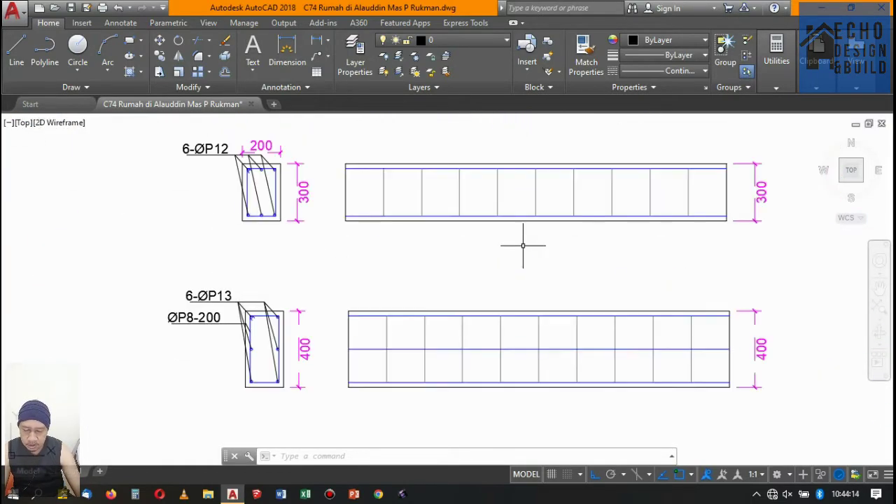
pyautogui.scroll(-4, 524, 244)
pyautogui.scroll(-3, 492, 256)
pyautogui.scroll(3, 493, 256)
pyautogui.scroll(3, 380, 260)
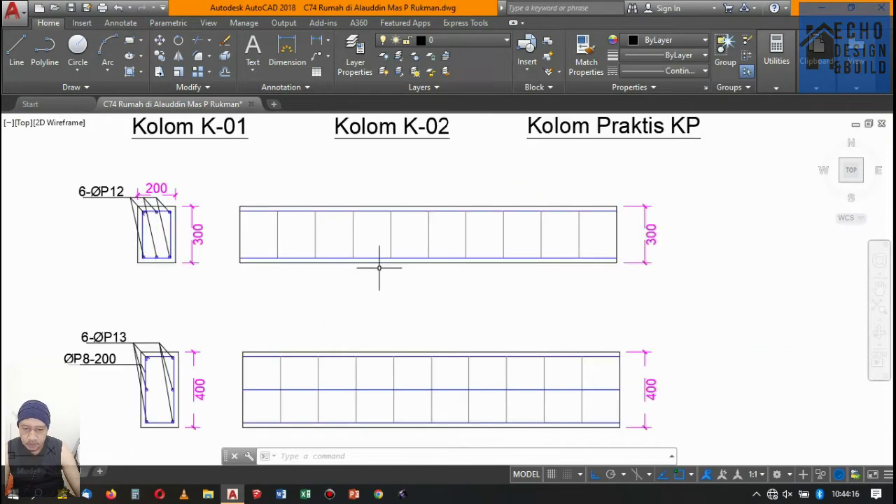
pyautogui.scroll(-5, 380, 260)
pyautogui.scroll(6, 466, 266)
pyautogui.scroll(-2, 465, 266)
pyautogui.scroll(2, 596, 260)
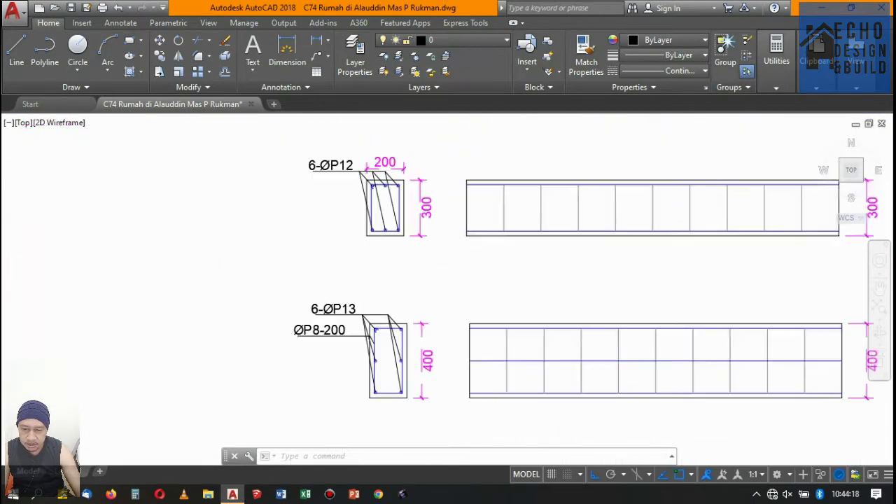
pyautogui.scroll(1, 630, 245)
pyautogui.scroll(2, 651, 238)
pyautogui.scroll(-8, 631, 238)
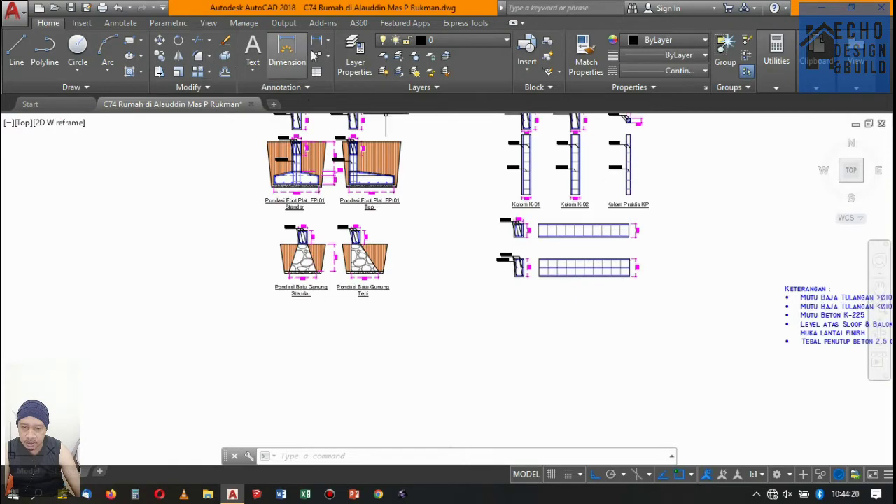
# Cancel the linear dimension that was just started.
pyautogui.click(315, 47)
pyautogui.scroll(3, 490, 210)
pyautogui.scroll(-4, 477, 210)
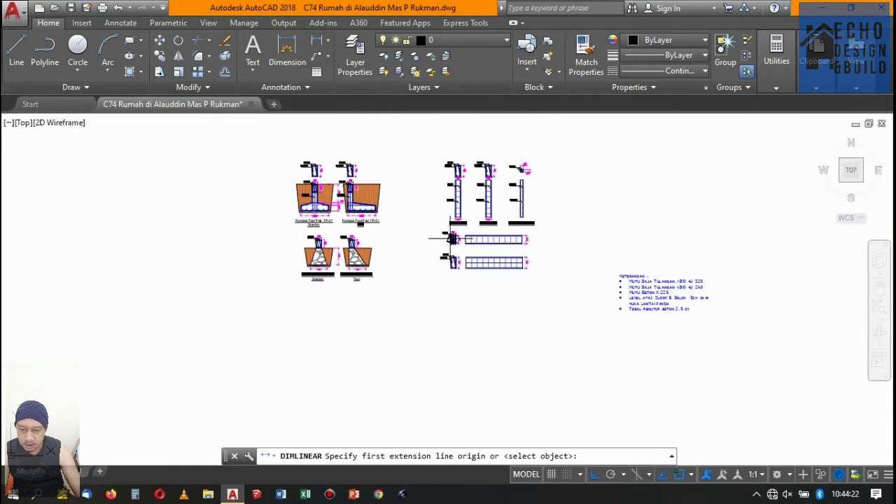
pyautogui.scroll(2, 461, 212)
pyautogui.press('Escape')
pyautogui.scroll(6, 476, 241)
pyautogui.scroll(-4, 369, 225)
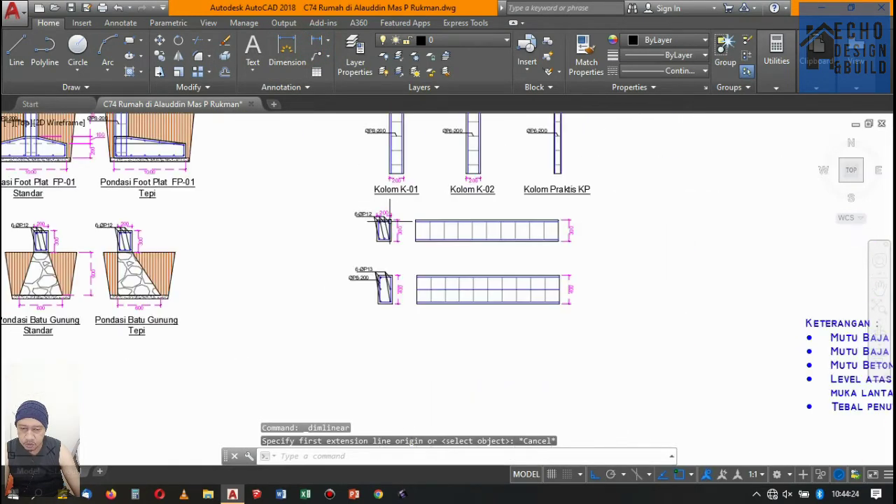
pyautogui.scroll(5, 376, 232)
# Copy the top 6-ØP12 beam section and elevation to below the 400-high detail.
pyautogui.click(280, 191)
pyautogui.scroll(-4, 420, 217)
pyautogui.click(661, 257)
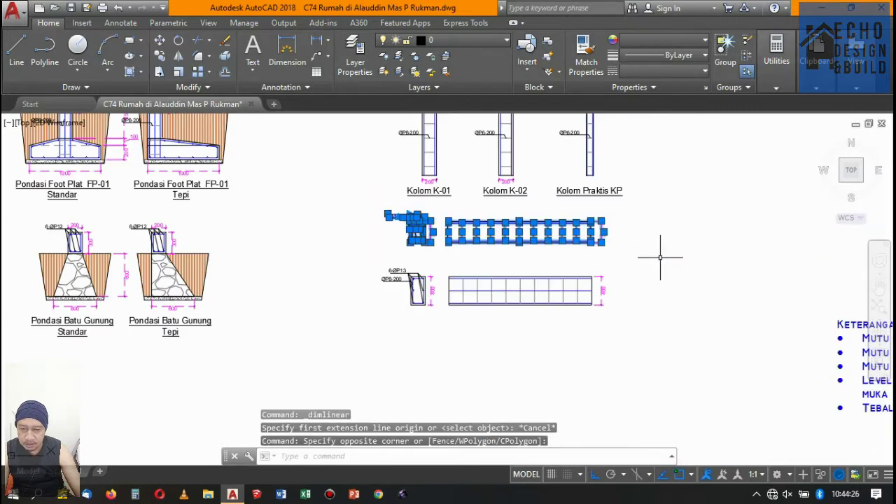
pyautogui.write('o')
pyautogui.press('Return')
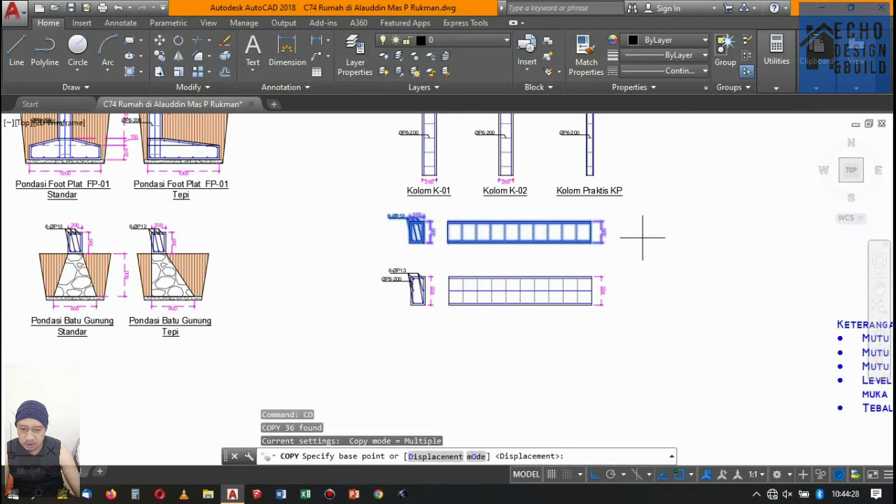
pyautogui.click(642, 238)
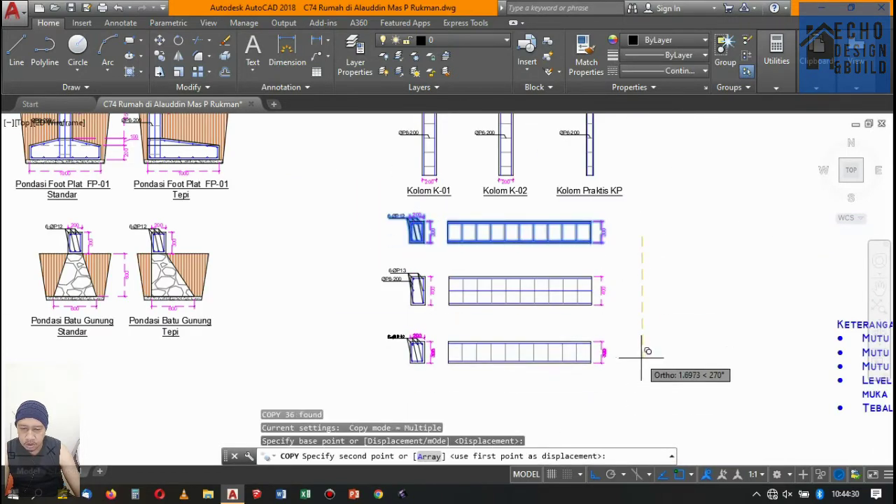
pyautogui.scroll(-5, 666, 301)
pyautogui.click(674, 301)
pyautogui.press('Return')
pyautogui.scroll(5, 603, 273)
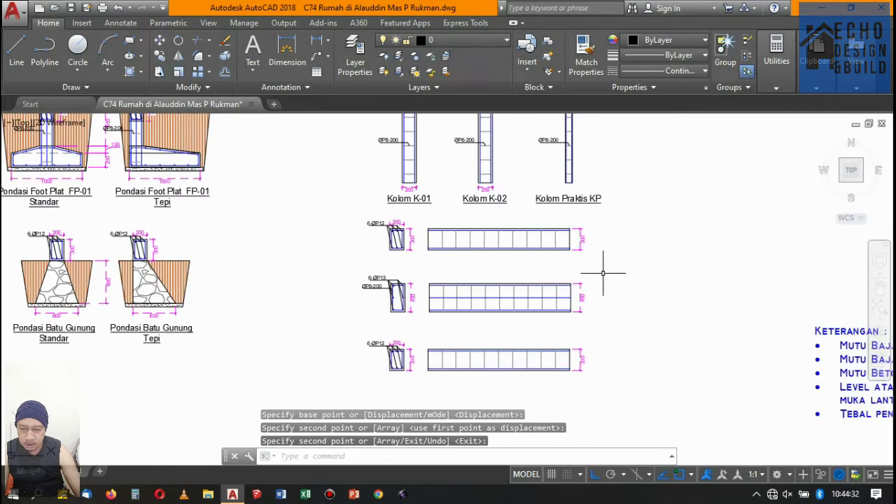
pyautogui.scroll(2, 464, 268)
pyautogui.scroll(-3, 371, 204)
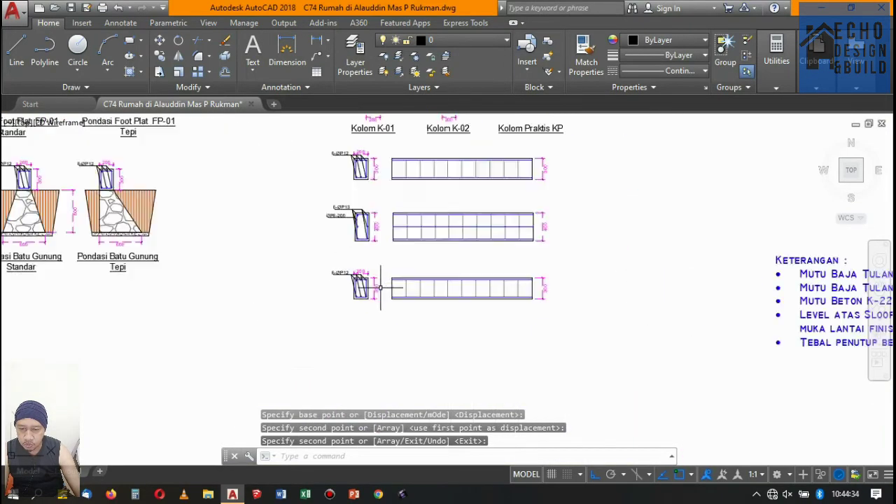
pyautogui.scroll(8, 360, 250)
pyautogui.scroll(-6, 410, 266)
pyautogui.scroll(-10, 430, 299)
pyautogui.scroll(3, 429, 299)
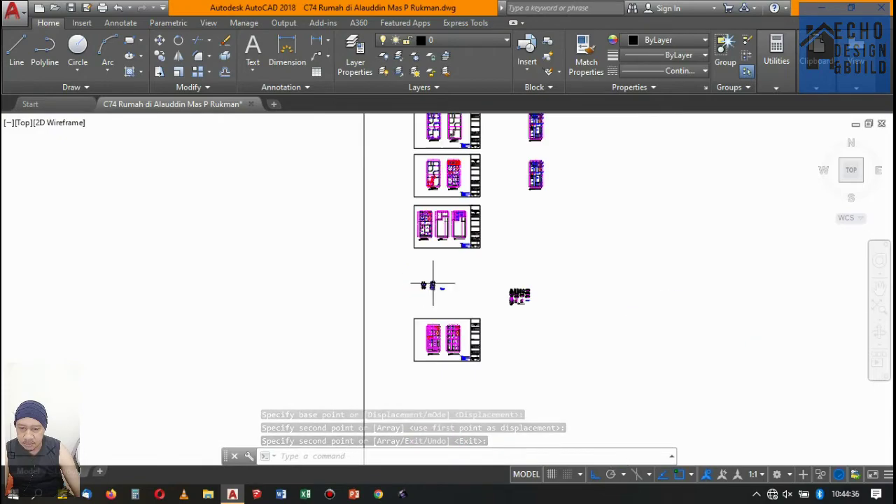
pyautogui.scroll(5, 430, 286)
pyautogui.scroll(-4, 436, 190)
pyautogui.scroll(6, 420, 280)
pyautogui.scroll(-8, 383, 154)
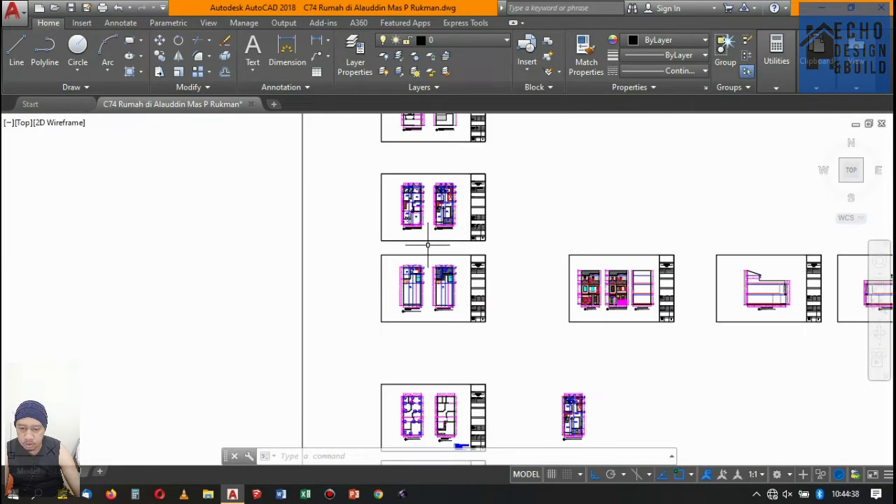
pyautogui.scroll(4, 434, 294)
pyautogui.scroll(2, 441, 294)
pyautogui.scroll(2, 448, 294)
pyautogui.scroll(-4, 531, 210)
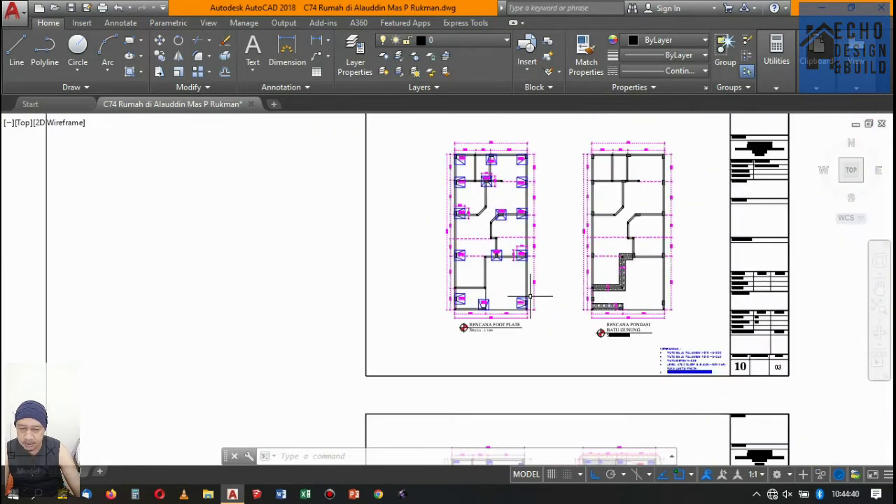
pyautogui.scroll(-3, 531, 203)
pyautogui.scroll(4, 531, 200)
pyautogui.scroll(6, 531, 197)
pyautogui.scroll(-4, 531, 197)
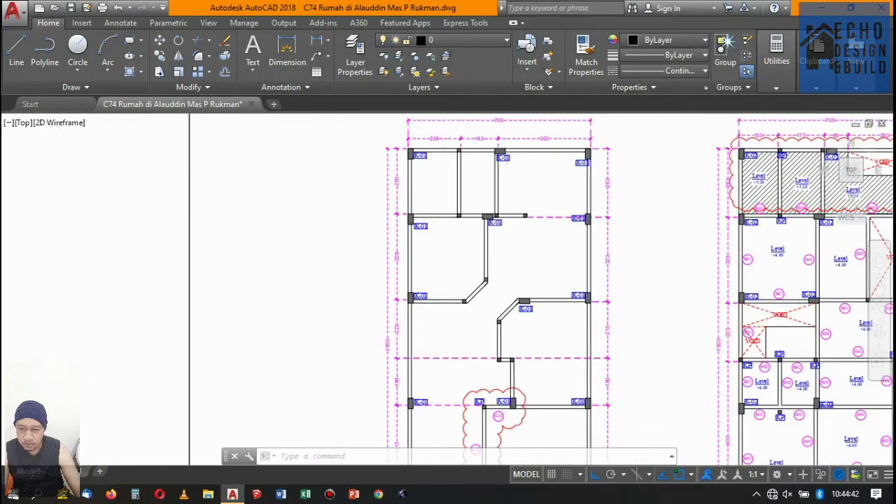
pyautogui.scroll(-2, 511, 217)
pyautogui.scroll(6, 488, 237)
pyautogui.scroll(-5, 518, 238)
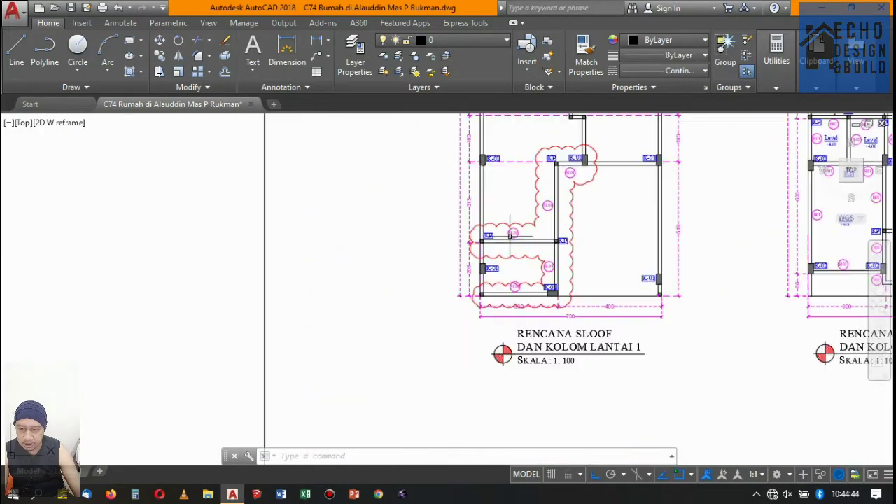
pyautogui.scroll(-2, 515, 224)
pyautogui.scroll(2, 512, 213)
pyautogui.scroll(-2, 507, 204)
pyautogui.scroll(-1, 506, 205)
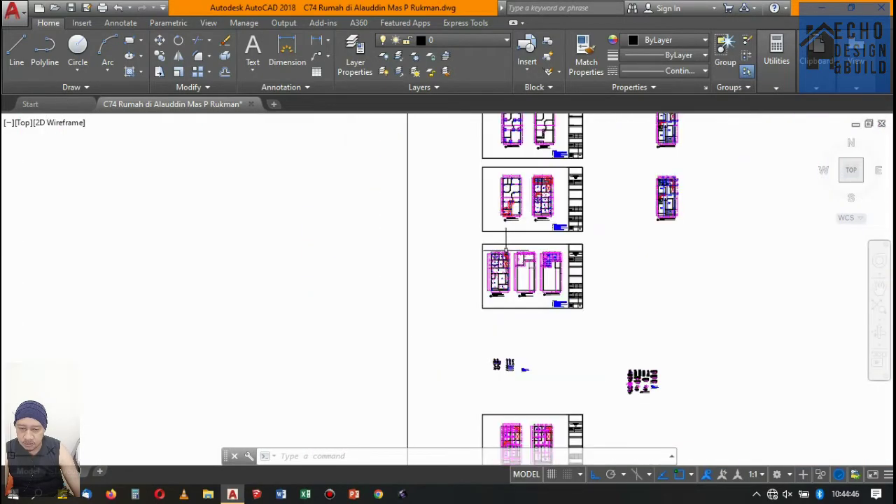
pyautogui.scroll(5, 477, 221)
pyautogui.scroll(3, 439, 238)
pyautogui.scroll(-3, 434, 245)
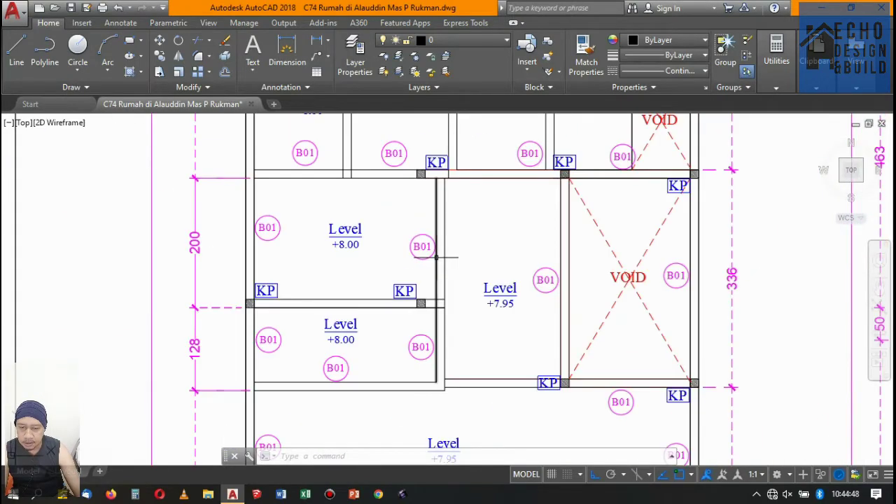
pyautogui.scroll(-3, 434, 266)
pyautogui.scroll(-3, 434, 287)
pyautogui.scroll(3, 433, 297)
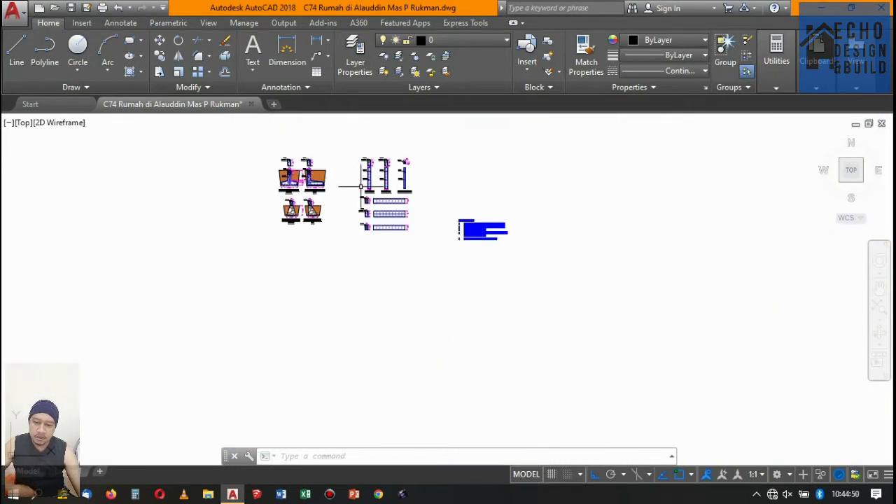
pyautogui.scroll(4, 413, 266)
pyautogui.scroll(3, 392, 238)
pyautogui.scroll(2, 420, 252)
pyautogui.scroll(-4, 422, 254)
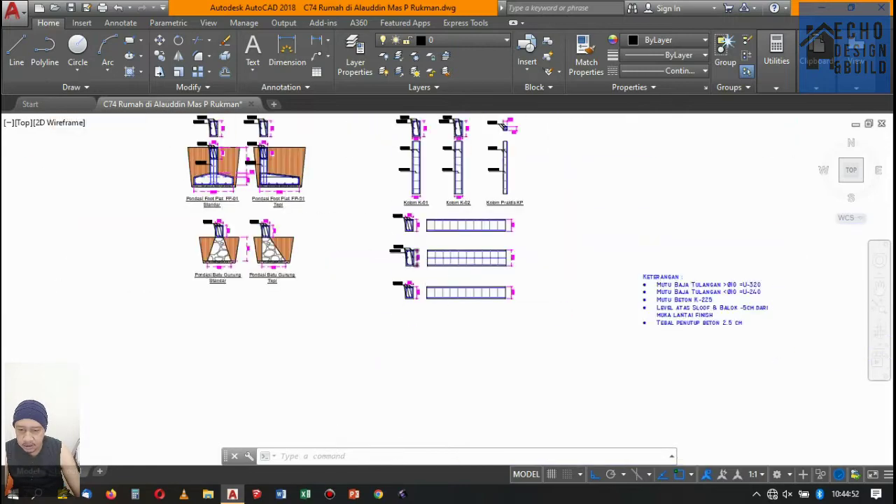
pyautogui.scroll(-3, 424, 287)
pyautogui.scroll(-2, 413, 231)
pyautogui.scroll(3, 415, 206)
pyautogui.scroll(5, 414, 207)
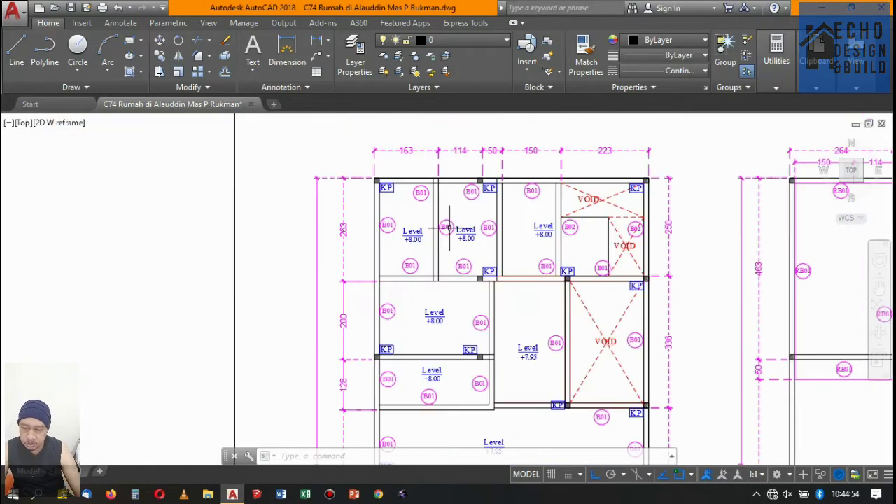
pyautogui.scroll(2, 448, 210)
pyautogui.scroll(-3, 455, 196)
pyautogui.scroll(3, 463, 181)
pyautogui.scroll(-8, 462, 181)
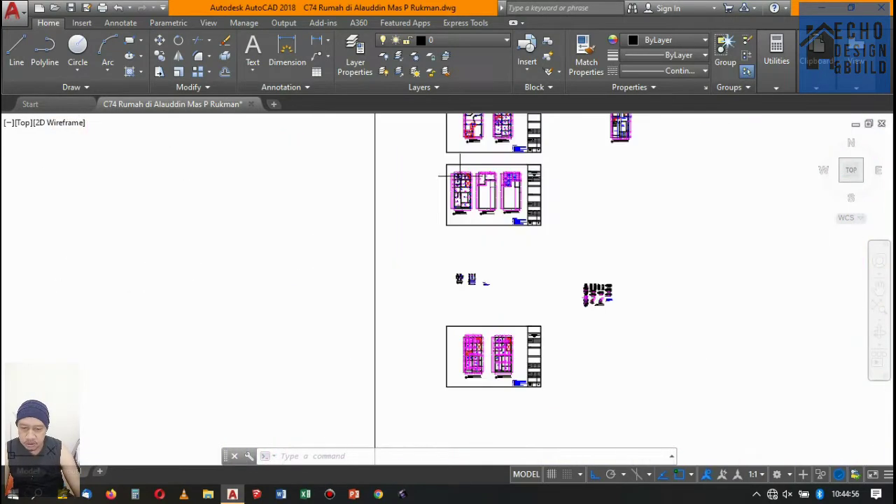
pyautogui.scroll(-3, 466, 176)
pyautogui.scroll(3, 476, 280)
pyautogui.scroll(-3, 483, 250)
# Edit the 400-high section's main-bar callout text from 6-ØP13 to 6-ØP12.
pyautogui.scroll(5, 482, 175)
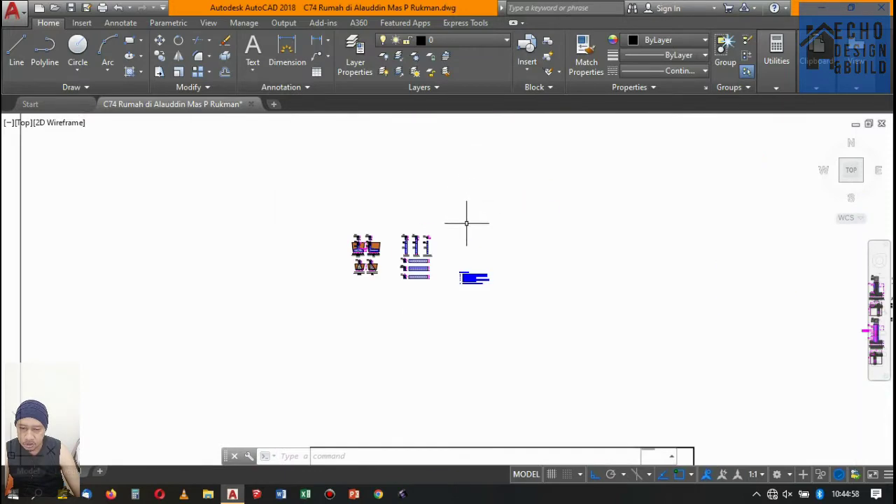
pyautogui.scroll(2, 392, 252)
pyautogui.scroll(-2, 456, 206)
pyautogui.scroll(2, 451, 245)
pyautogui.scroll(3, 451, 245)
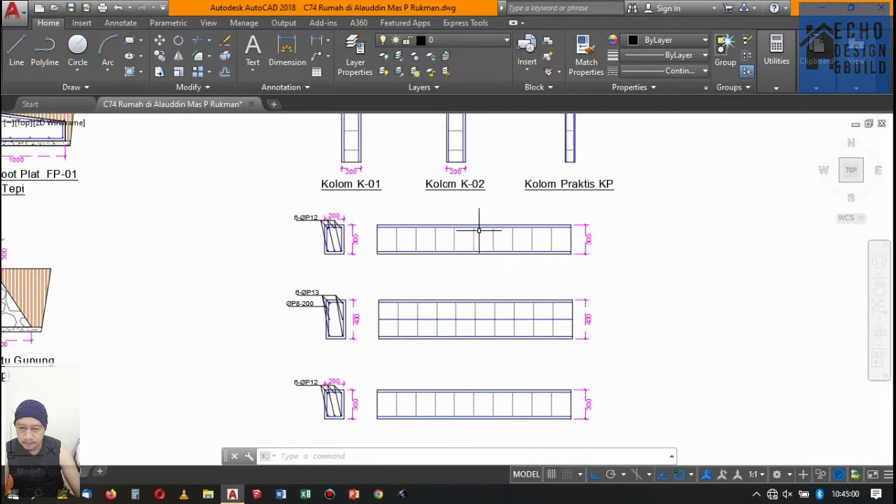
pyautogui.scroll(-3, 480, 230)
pyautogui.scroll(2, 420, 273)
pyautogui.scroll(3, 412, 285)
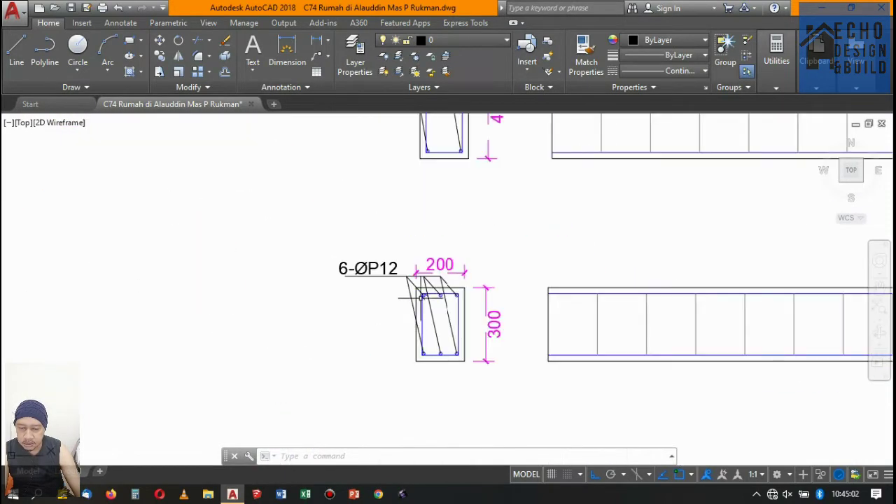
pyautogui.scroll(-3, 420, 252)
pyautogui.scroll(3, 431, 222)
pyautogui.scroll(-1, 405, 228)
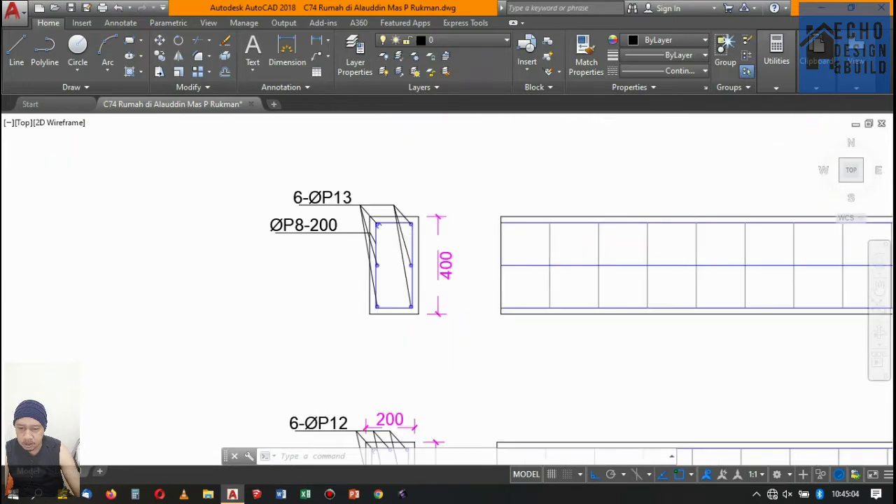
pyautogui.scroll(4, 413, 231)
pyautogui.scroll(-5, 483, 229)
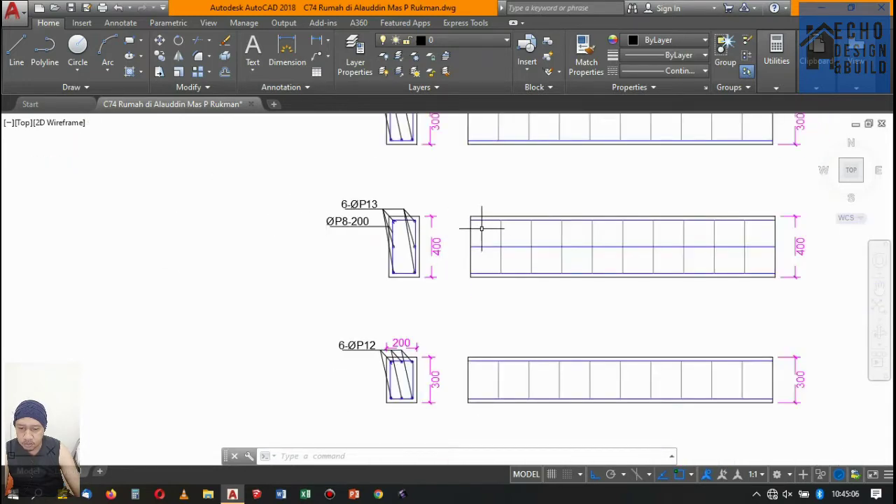
pyautogui.scroll(3, 383, 217)
pyautogui.scroll(-3, 434, 214)
pyautogui.scroll(3, 463, 210)
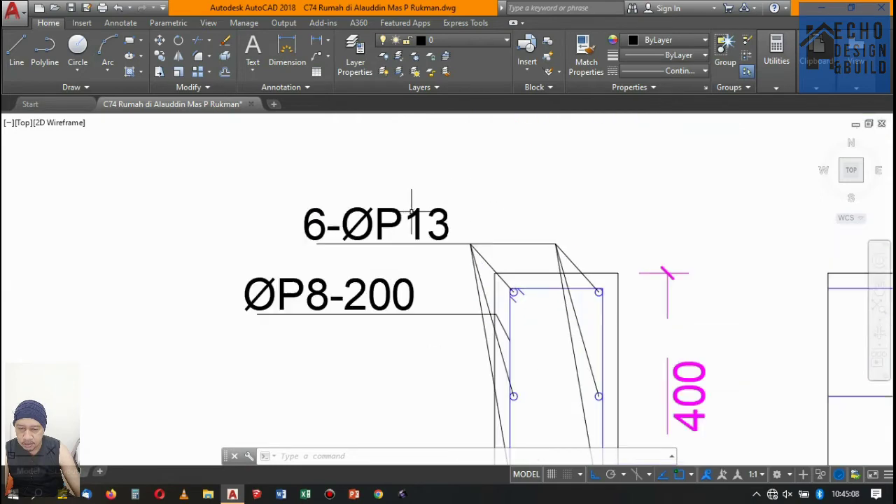
pyautogui.scroll(1, 467, 210)
pyautogui.doubleClick(452, 233)
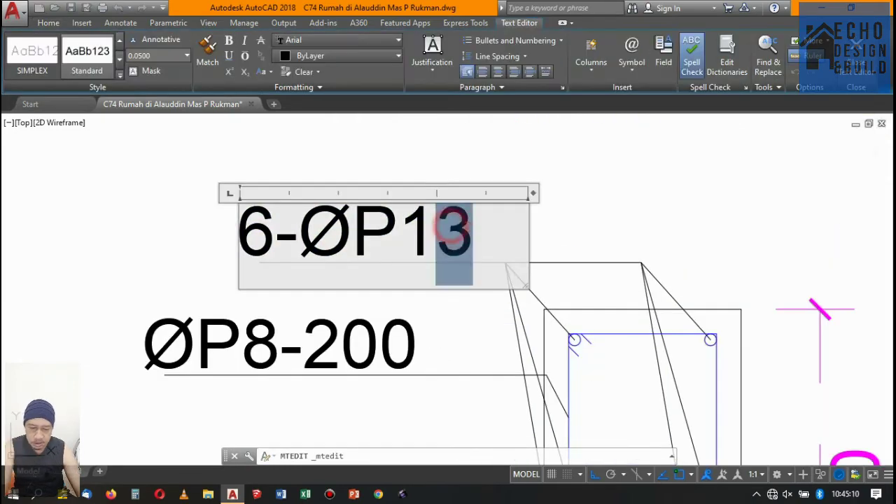
pyautogui.write('2')
pyautogui.click(558, 188)
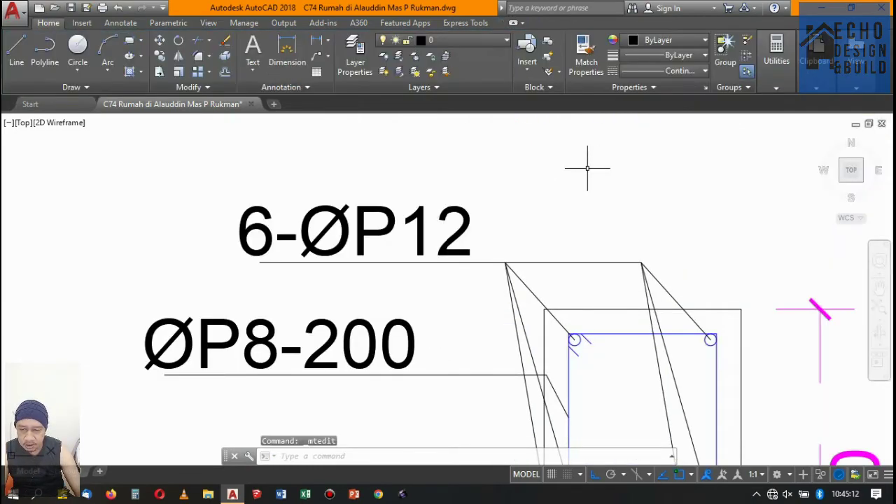
pyautogui.scroll(-5, 532, 193)
pyautogui.scroll(2, 484, 231)
pyautogui.scroll(2, 451, 242)
pyautogui.scroll(-3, 452, 241)
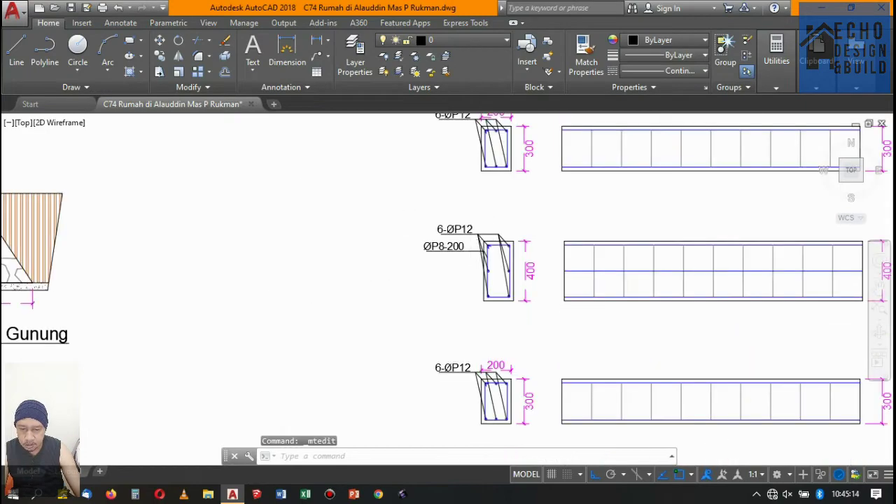
pyautogui.scroll(-2, 462, 231)
pyautogui.scroll(4, 466, 280)
pyautogui.scroll(2, 466, 286)
pyautogui.scroll(-4, 434, 238)
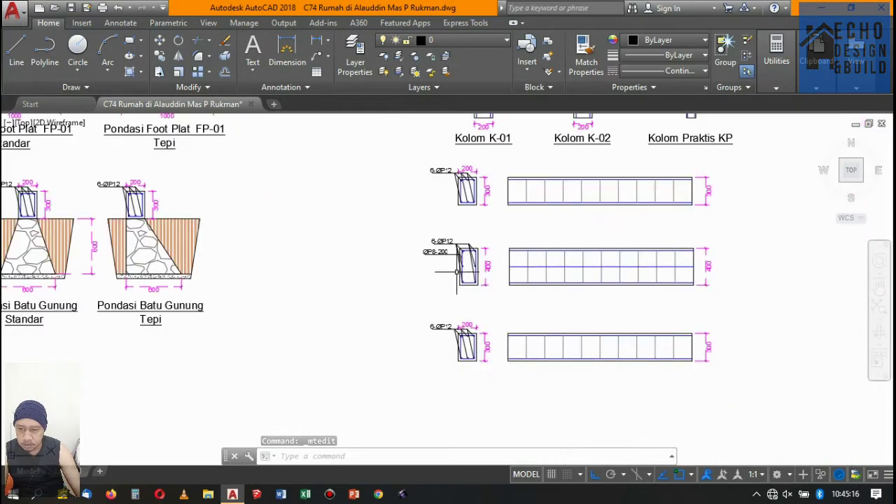
pyautogui.scroll(2, 421, 227)
pyautogui.scroll(2, 420, 228)
pyautogui.scroll(1, 421, 228)
pyautogui.scroll(-3, 421, 228)
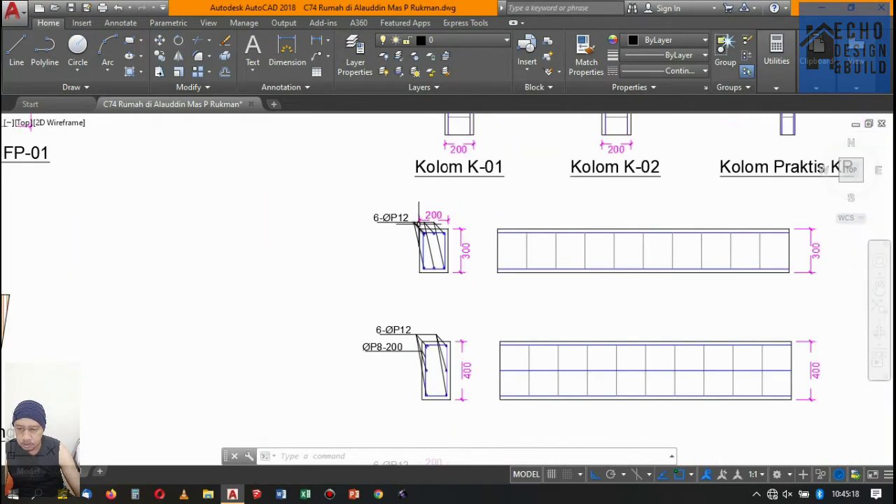
pyautogui.scroll(-1, 424, 252)
pyautogui.scroll(1, 420, 343)
pyautogui.scroll(-2, 467, 309)
pyautogui.scroll(3, 468, 309)
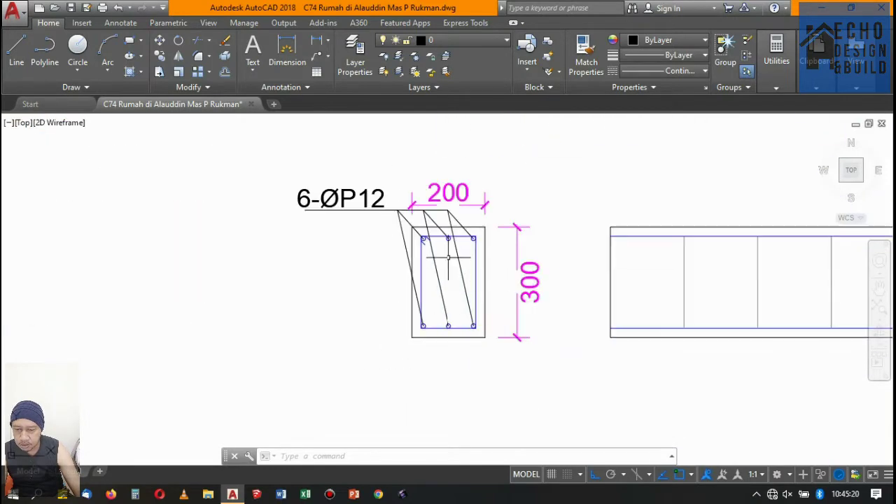
pyautogui.scroll(2, 450, 240)
pyautogui.scroll(3, 444, 273)
pyautogui.scroll(-5, 447, 257)
pyautogui.scroll(-3, 447, 256)
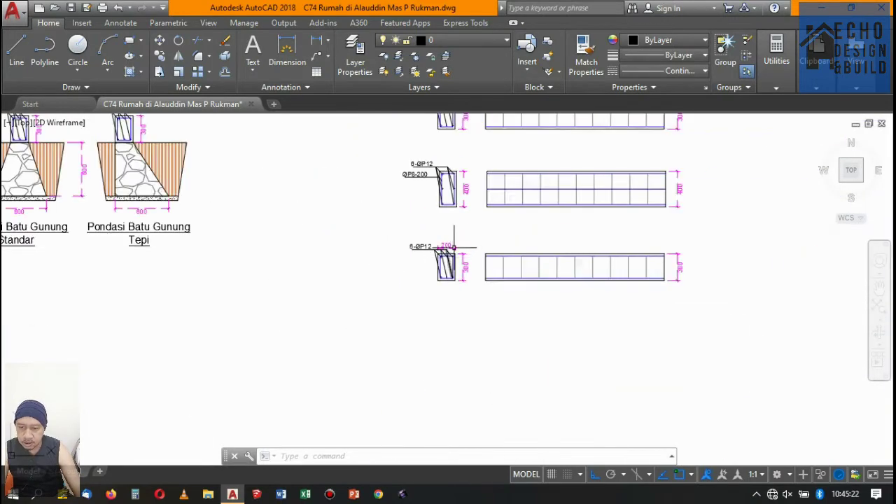
pyautogui.scroll(3, 441, 259)
pyautogui.scroll(7, 426, 280)
# Select the extra top-middle and bottom-middle bars, with the bottom bar's leader, in the 6-ØP12 section.
pyautogui.click(410, 186)
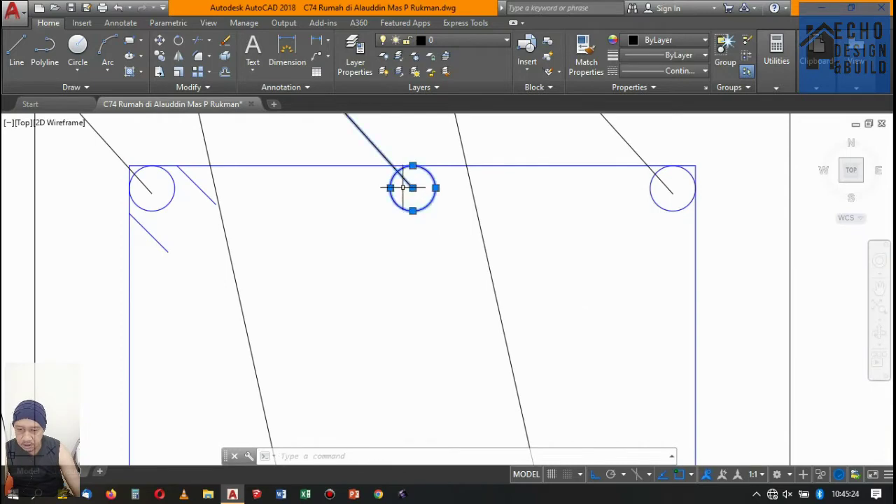
pyautogui.scroll(-6, 451, 201)
pyautogui.scroll(2, 430, 400)
pyautogui.scroll(4, 434, 400)
pyautogui.click(463, 402)
pyautogui.click(443, 396)
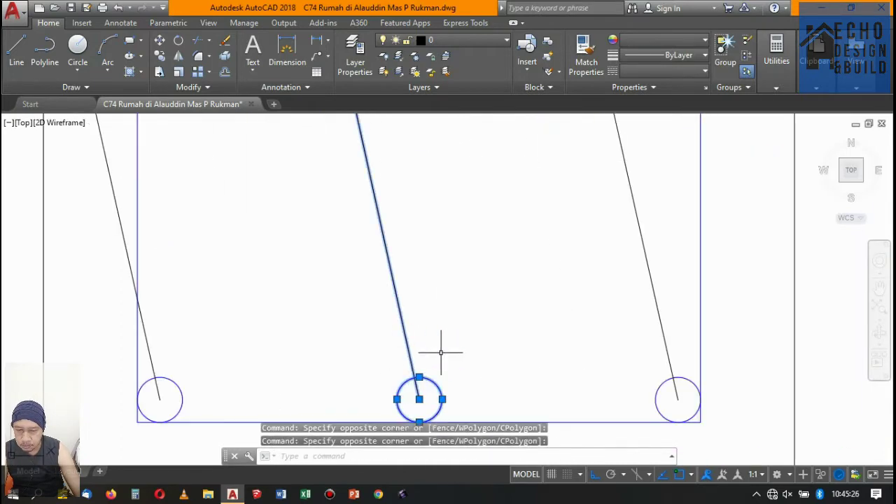
pyautogui.scroll(-5, 441, 350)
pyautogui.scroll(-3, 458, 326)
pyautogui.scroll(2, 455, 329)
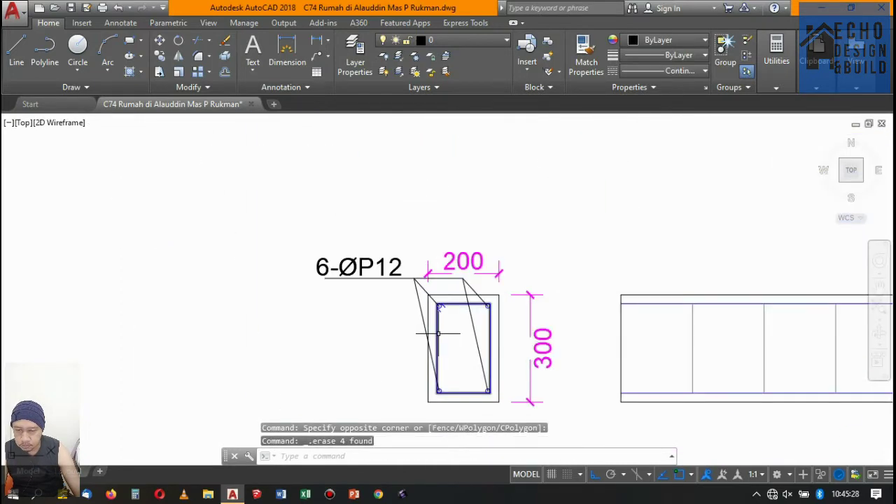
pyautogui.scroll(5, 453, 260)
pyautogui.scroll(3, 402, 292)
# Copy the top corner bars and their leaders down to mid-height on both sides.
pyautogui.click(401, 292)
pyautogui.click(207, 116)
pyautogui.scroll(-3, 432, 247)
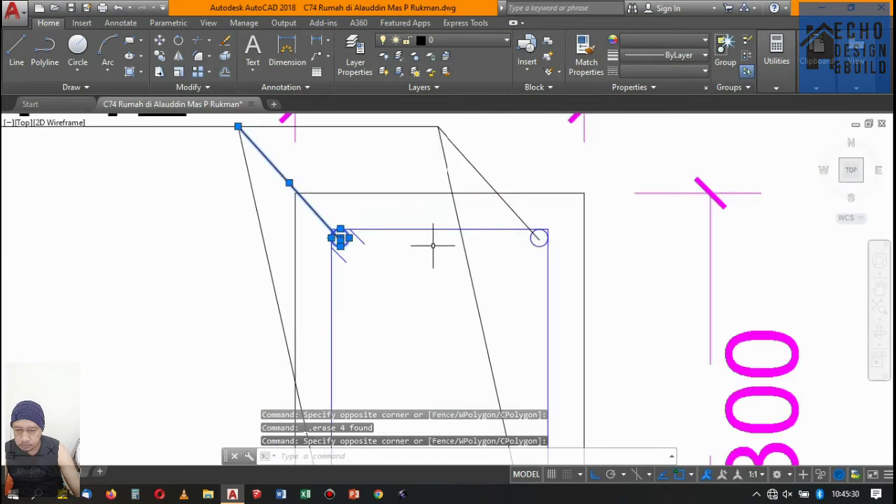
pyautogui.scroll(2, 579, 241)
pyautogui.click(565, 232)
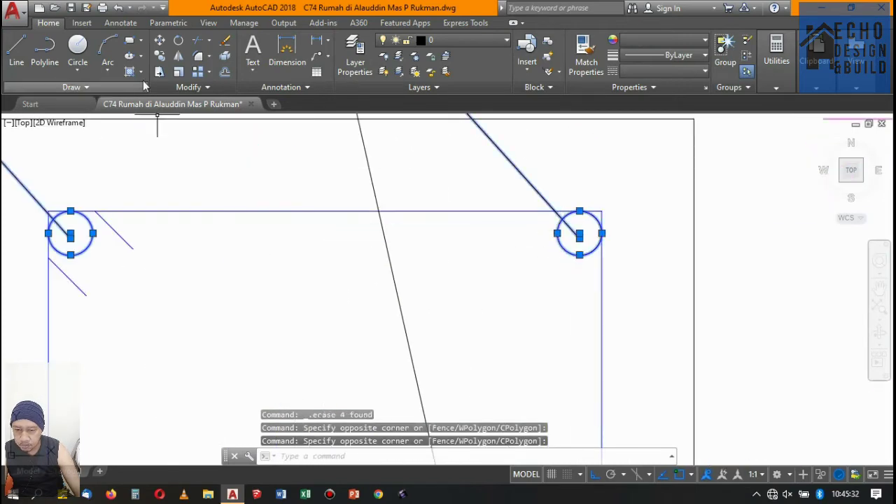
pyautogui.click(161, 56)
pyautogui.scroll(-3, 412, 190)
pyautogui.scroll(4, 347, 171)
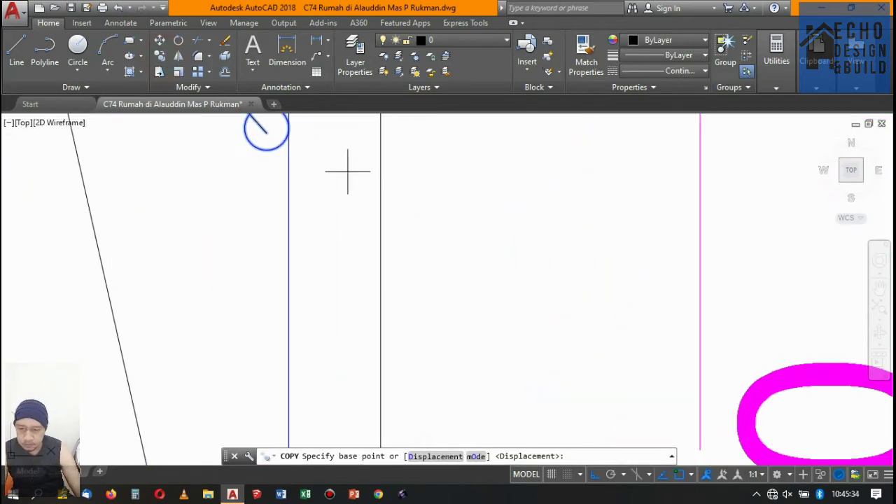
pyautogui.click(288, 127)
pyautogui.scroll(-4, 262, 131)
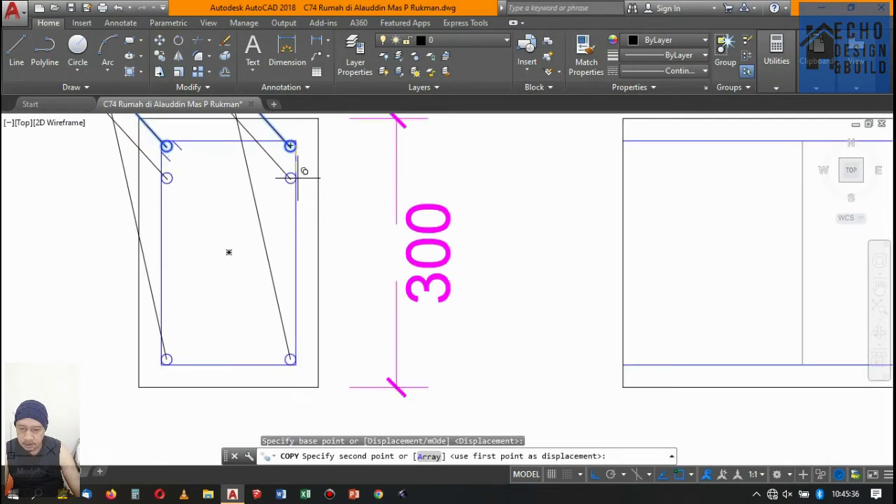
pyautogui.click(291, 265)
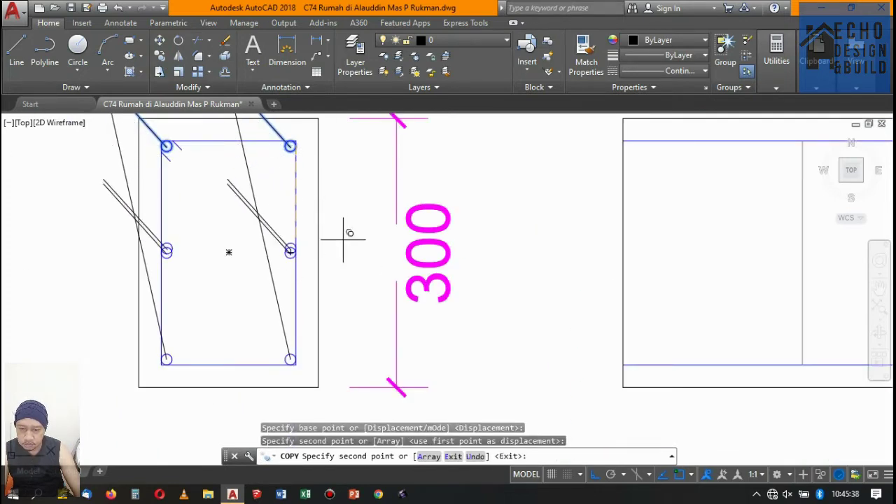
pyautogui.scroll(-7, 376, 259)
pyautogui.press('Return')
pyautogui.scroll(5, 347, 245)
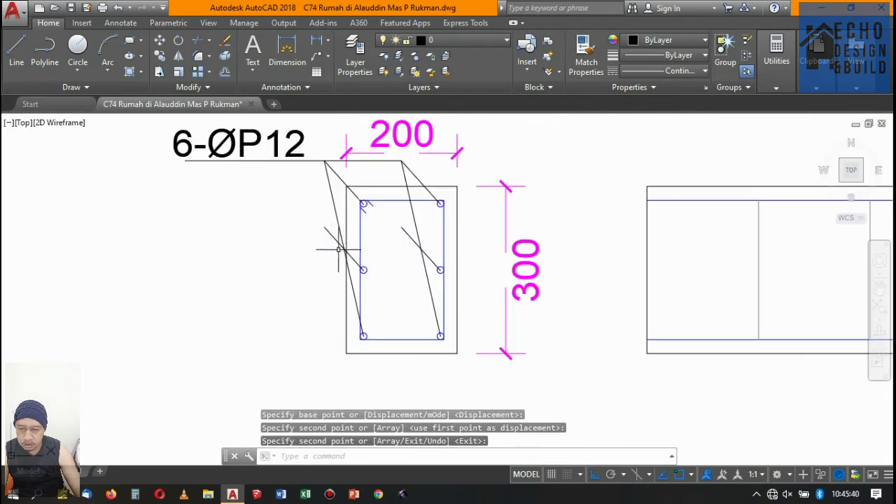
pyautogui.scroll(3, 419, 234)
# Stretch the right and left mid-height bar leaders up to the 6-ØP12 callout line.
pyautogui.click(416, 217)
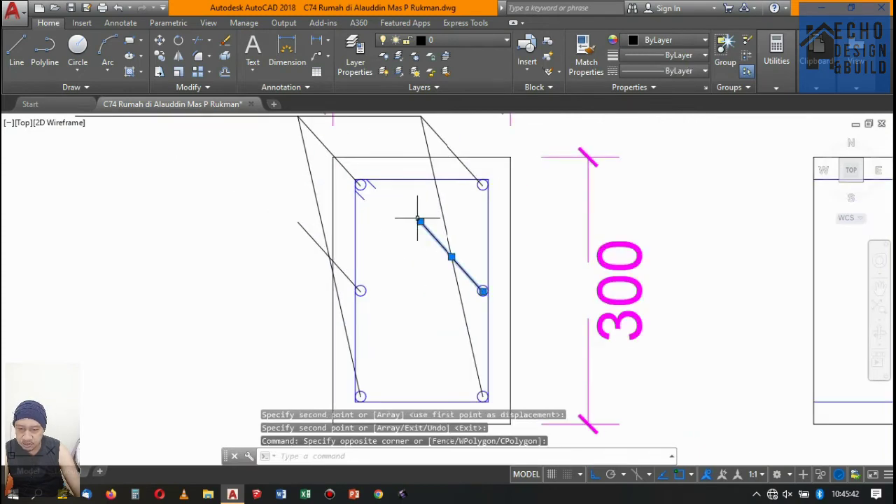
pyautogui.click(421, 221)
pyautogui.scroll(-3, 420, 224)
pyautogui.scroll(5, 411, 208)
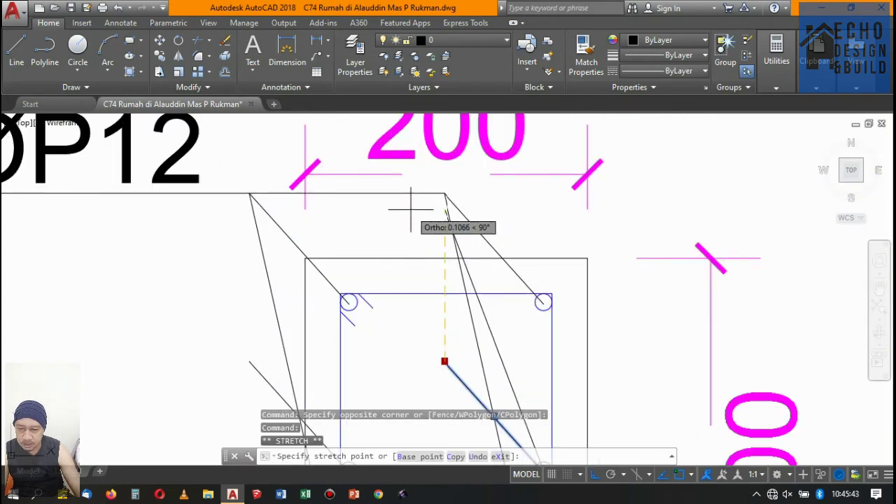
pyautogui.click(444, 192)
pyautogui.scroll(-4, 444, 192)
pyautogui.scroll(4, 405, 243)
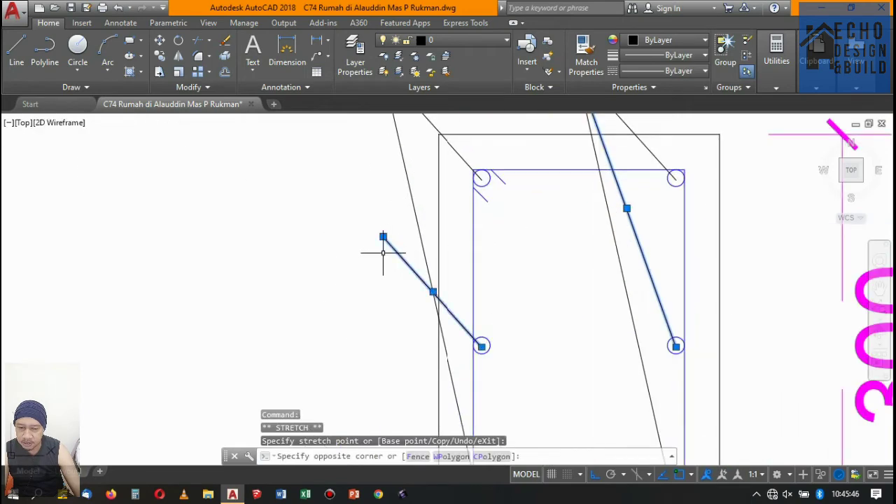
pyautogui.click(383, 252)
pyautogui.click(383, 237)
pyautogui.scroll(-4, 384, 236)
pyautogui.scroll(5, 392, 231)
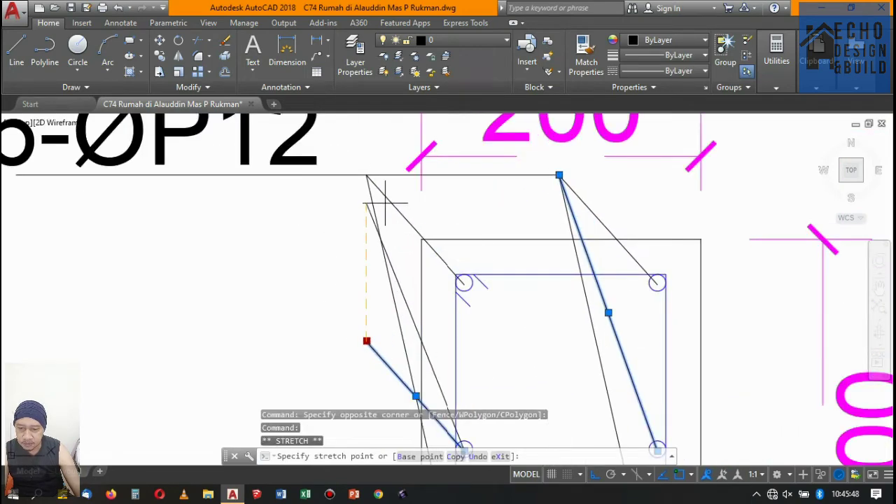
pyautogui.click(366, 174)
pyautogui.scroll(-4, 366, 175)
# Clear the selection and zoom over to the beam elevation.
pyautogui.press('Escape')
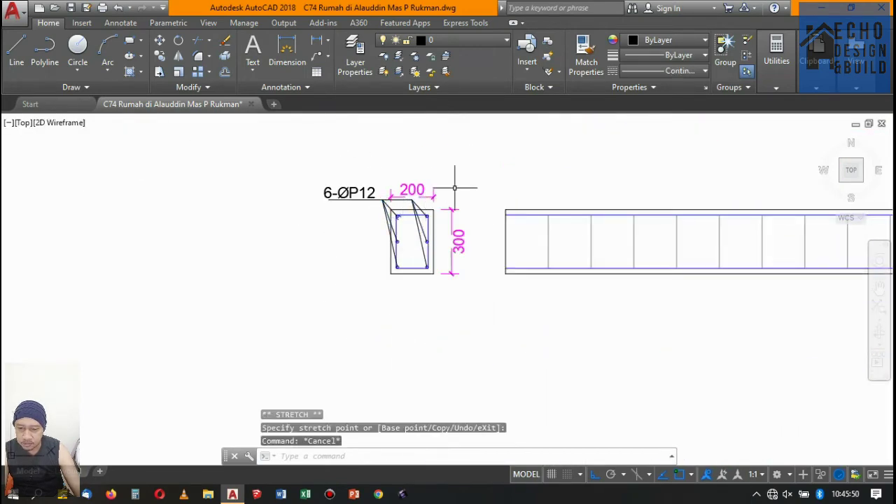
pyautogui.scroll(5, 434, 192)
pyautogui.scroll(-2, 486, 216)
pyautogui.scroll(-2, 490, 221)
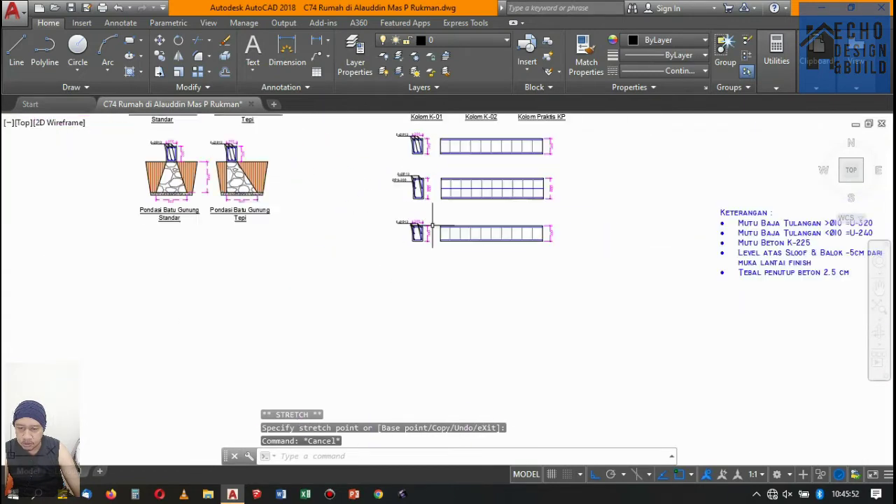
pyautogui.scroll(2, 520, 226)
pyautogui.scroll(-2, 521, 226)
pyautogui.scroll(1, 480, 206)
pyautogui.scroll(2, 495, 250)
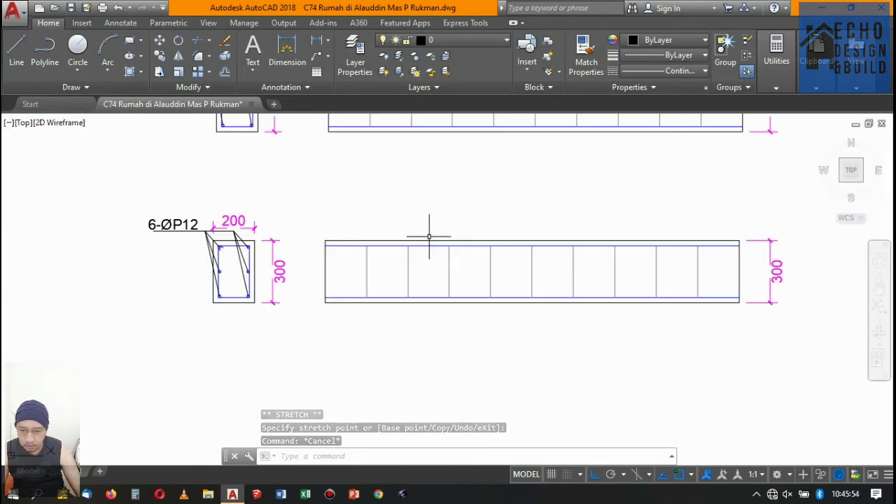
pyautogui.scroll(3, 294, 234)
pyautogui.scroll(-2, 448, 256)
pyautogui.scroll(3, 315, 238)
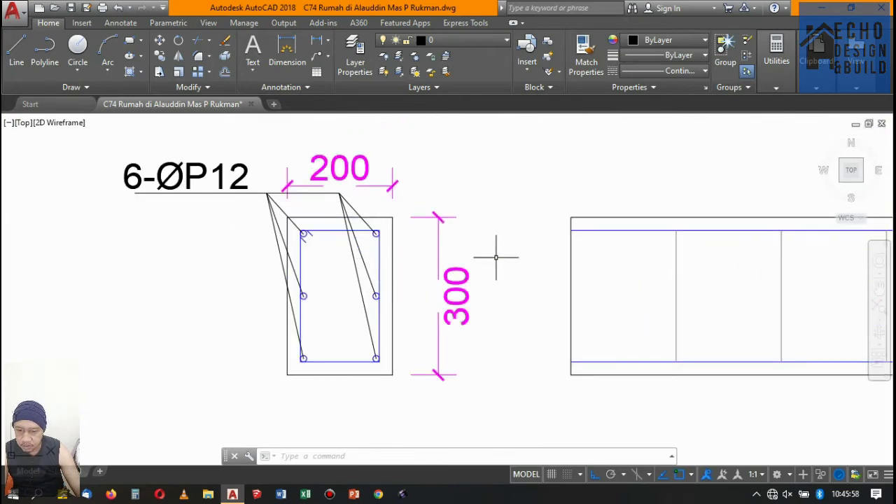
pyautogui.scroll(-3, 329, 249)
pyautogui.scroll(3, 371, 245)
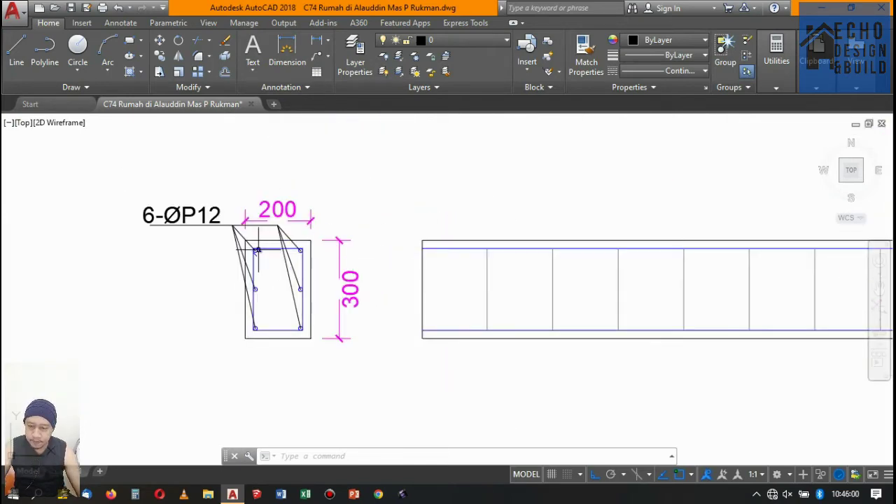
pyautogui.scroll(2, 259, 224)
pyautogui.scroll(-2, 322, 231)
pyautogui.scroll(2, 376, 240)
pyautogui.scroll(-4, 376, 240)
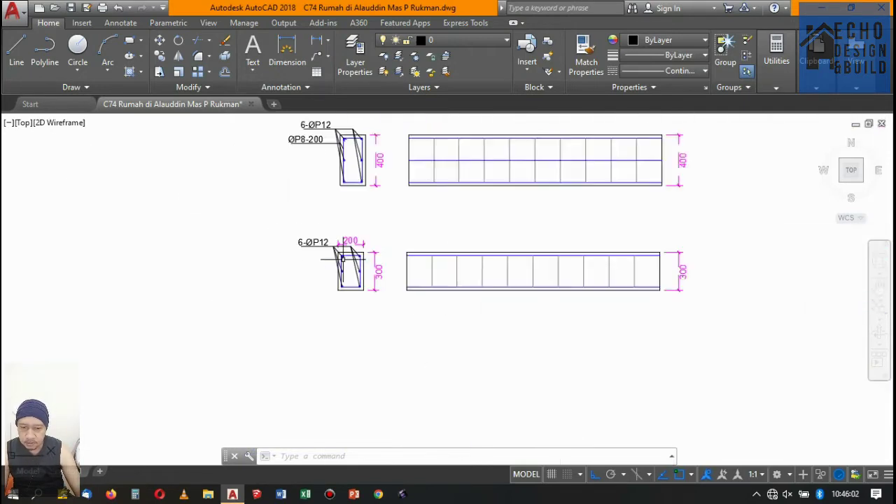
pyautogui.scroll(-2, 398, 252)
pyautogui.scroll(4, 273, 249)
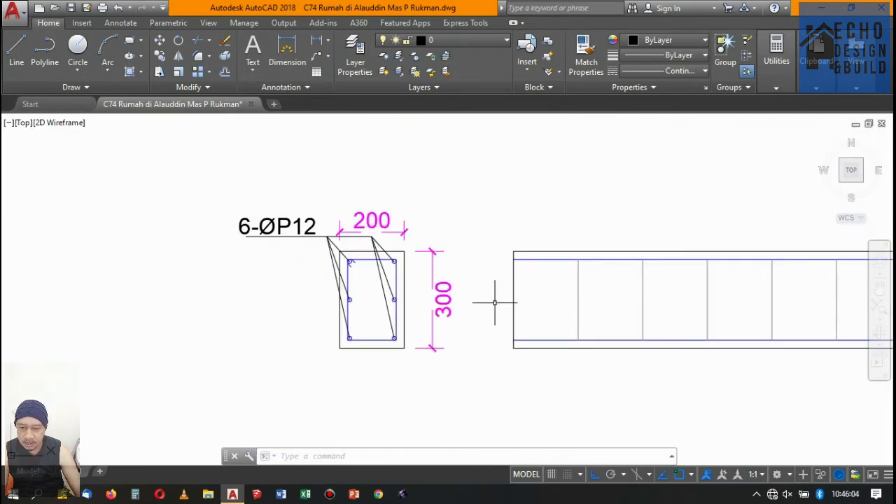
pyautogui.scroll(-3, 370, 221)
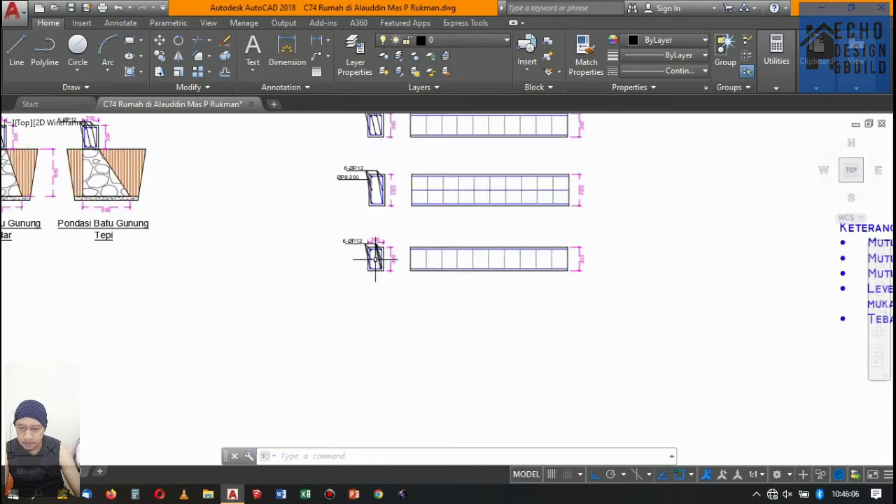
pyautogui.scroll(2, 406, 238)
pyautogui.scroll(-2, 420, 245)
pyautogui.scroll(2, 437, 248)
pyautogui.scroll(-3, 438, 248)
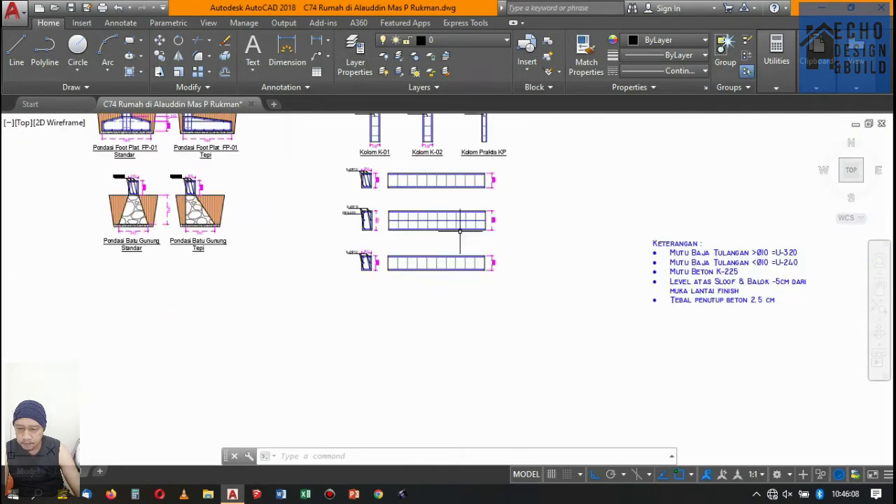
pyautogui.scroll(2, 378, 280)
pyautogui.scroll(3, 330, 314)
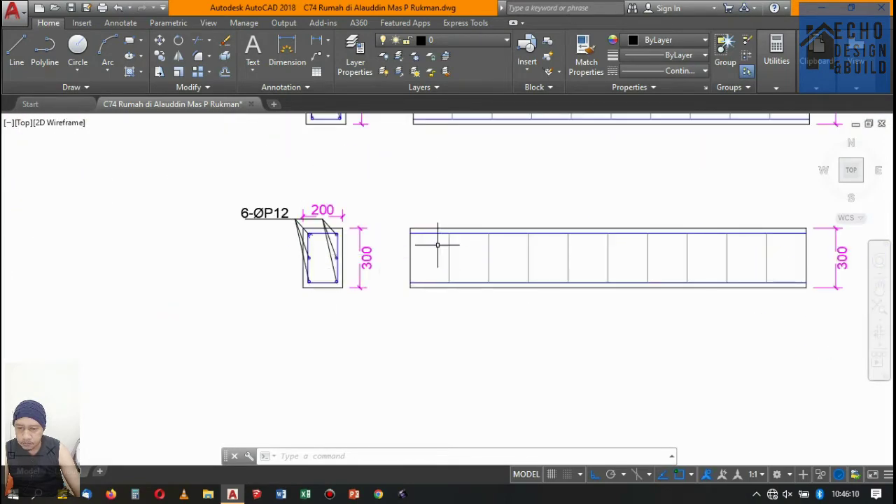
pyautogui.scroll(2, 438, 245)
# Copy the elevation's top bar line lower down as a middle bar.
pyautogui.click(436, 194)
pyautogui.click(413, 217)
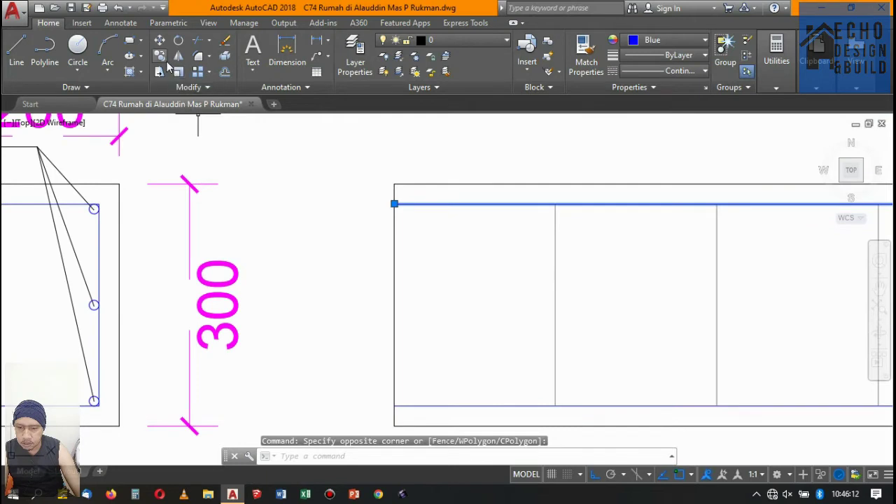
pyautogui.click(161, 56)
pyautogui.click(394, 203)
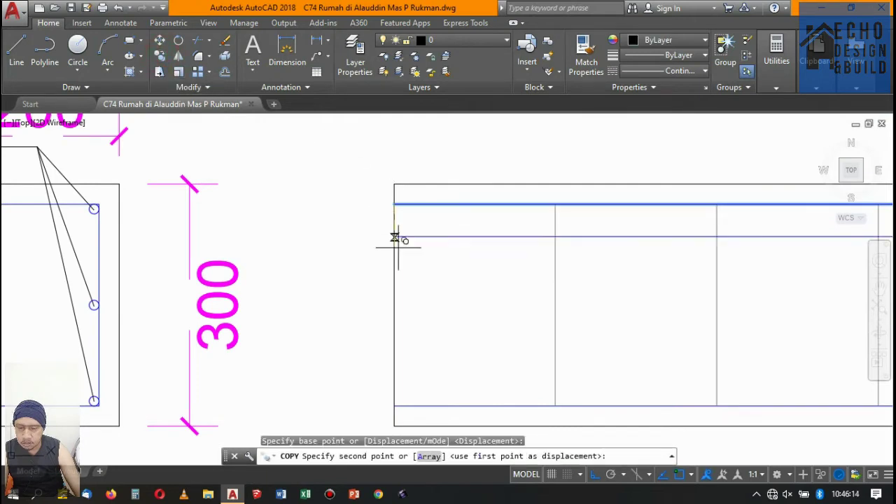
pyautogui.click(394, 304)
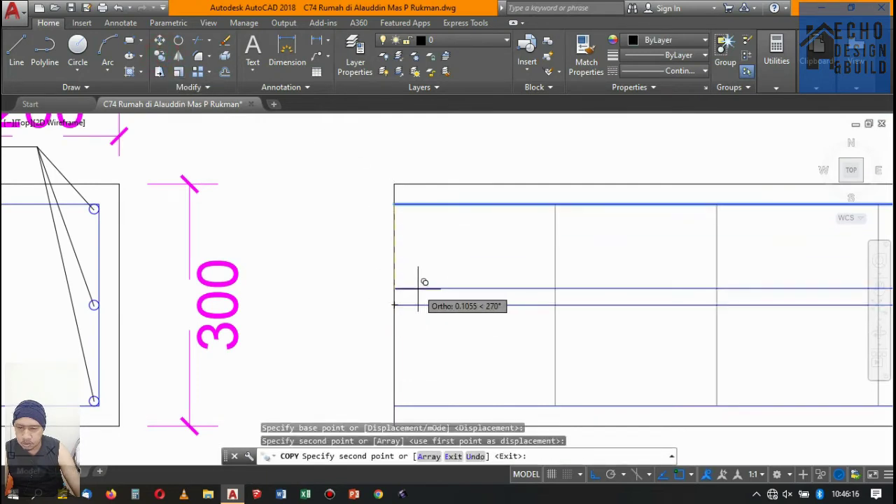
pyautogui.press('Escape')
# Zoom across the sheet toward the Pondasi Foot Plat FP-01 Tepi column section.
pyautogui.scroll(-3, 420, 287)
pyautogui.scroll(-3, 454, 259)
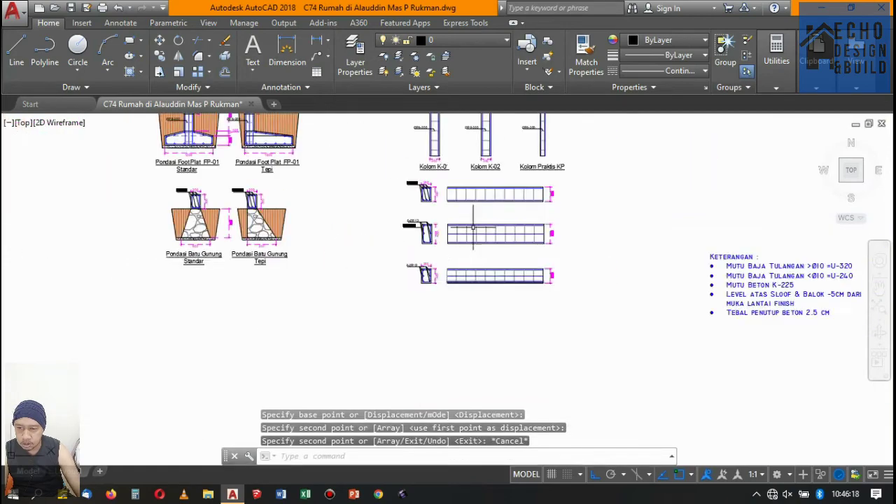
pyautogui.scroll(1, 490, 210)
pyautogui.scroll(2, 494, 206)
pyautogui.scroll(-3, 483, 232)
pyautogui.scroll(3, 466, 192)
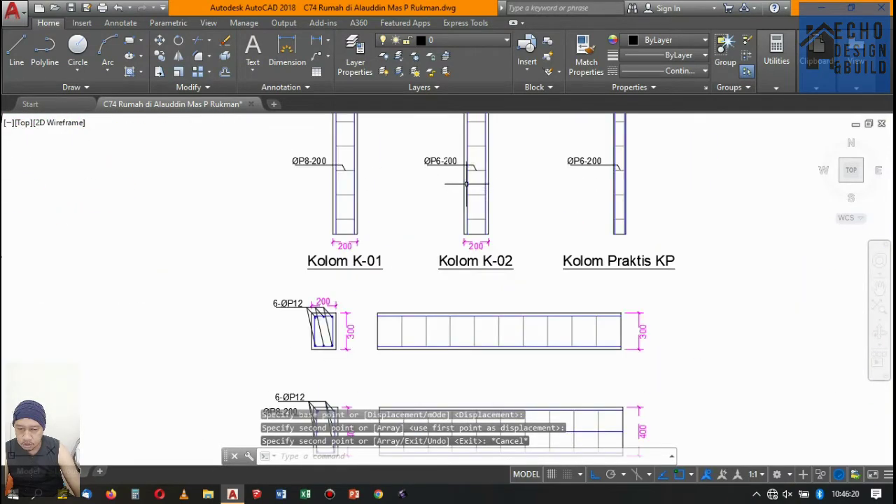
pyautogui.scroll(1, 469, 183)
pyautogui.scroll(2, 477, 168)
pyautogui.scroll(-3, 477, 168)
pyautogui.scroll(4, 420, 280)
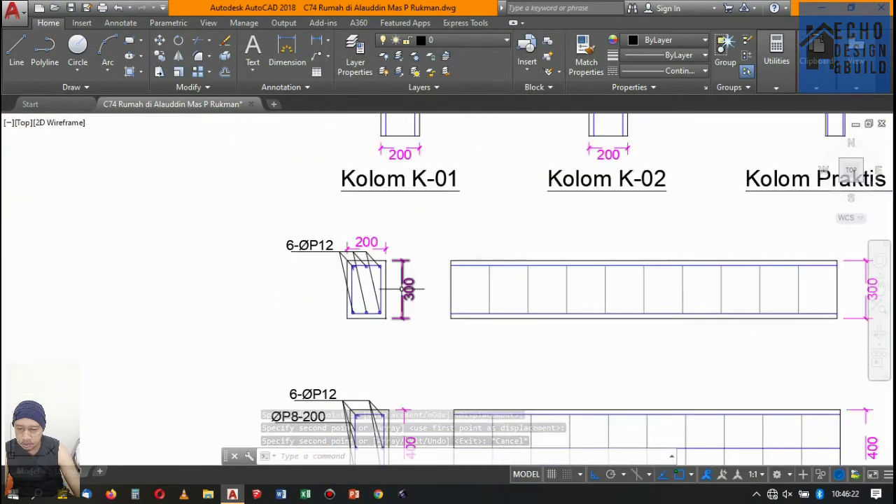
pyautogui.scroll(1, 392, 287)
pyautogui.scroll(-1, 378, 294)
pyautogui.scroll(-3, 387, 240)
pyautogui.scroll(2, 280, 280)
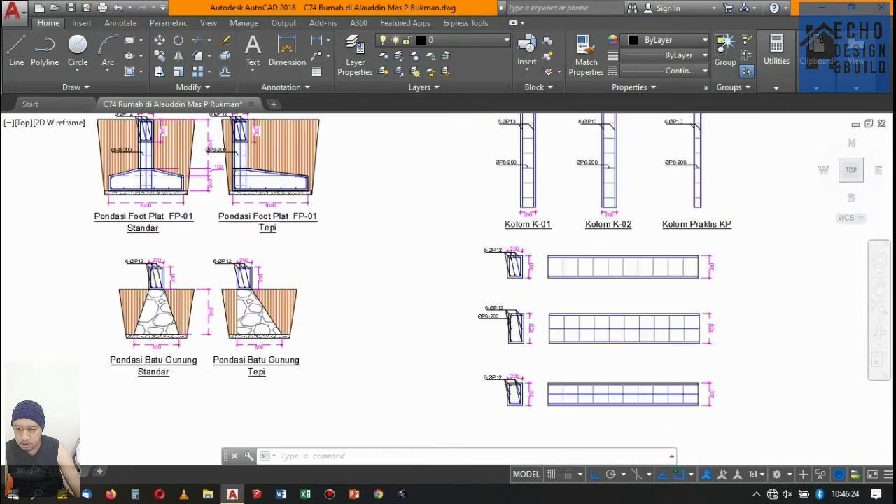
pyautogui.scroll(2, 236, 280)
pyautogui.scroll(-2, 357, 270)
pyautogui.scroll(1, 351, 263)
pyautogui.scroll(-4, 344, 256)
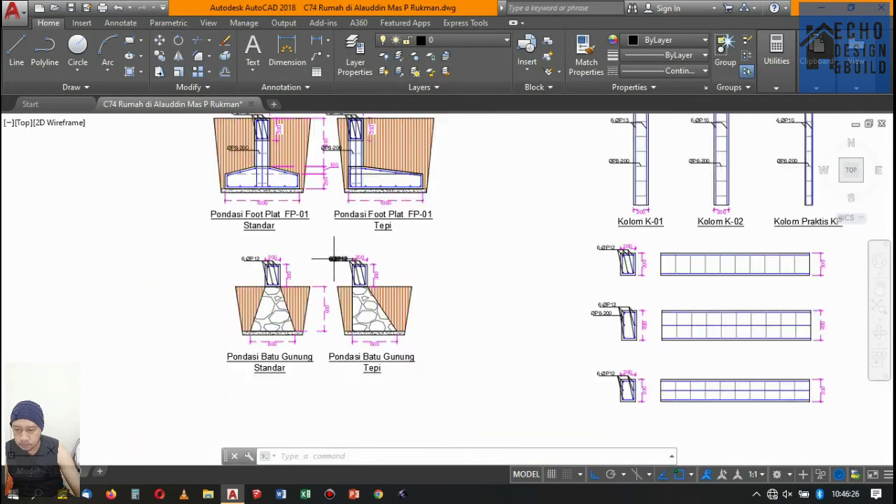
pyautogui.scroll(-1, 344, 238)
pyautogui.scroll(4, 346, 203)
pyautogui.scroll(-3, 347, 203)
pyautogui.scroll(3, 349, 182)
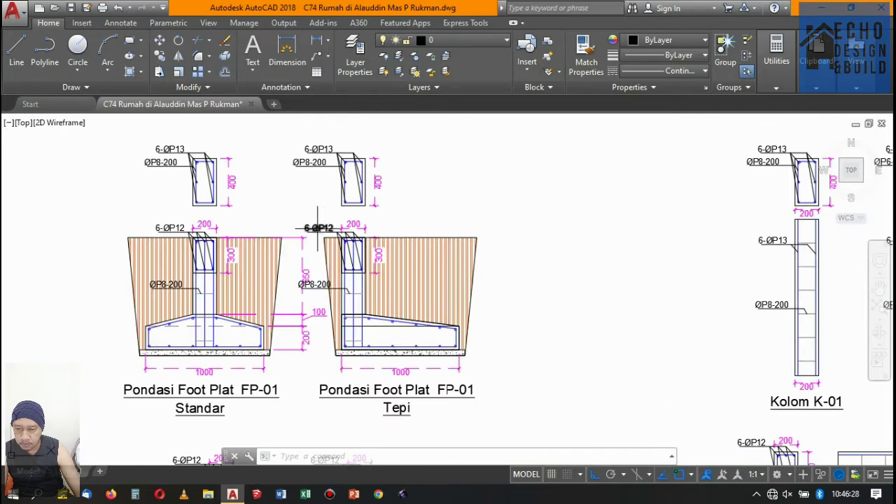
pyautogui.scroll(-2, 318, 228)
pyautogui.scroll(5, 330, 238)
pyautogui.scroll(2, 350, 274)
pyautogui.scroll(-5, 362, 186)
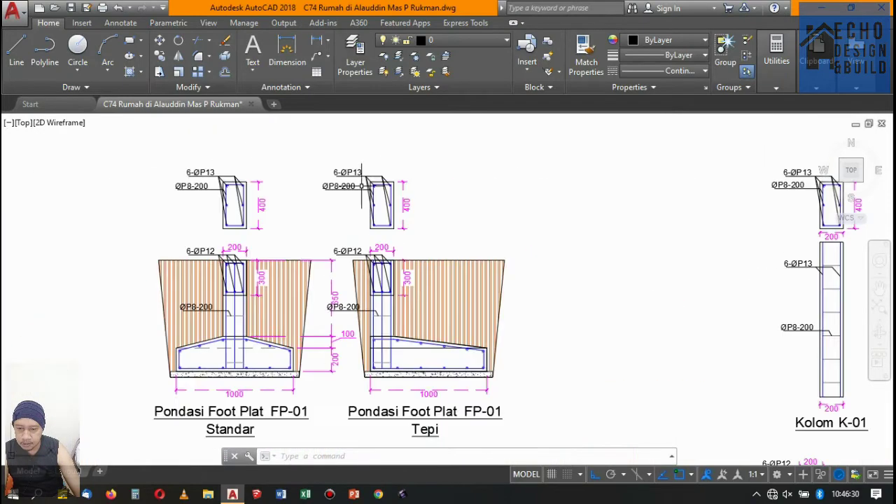
pyautogui.scroll(-5, 362, 186)
pyautogui.scroll(10, 346, 186)
# Select the ØP8-200 stirrup label together with its angled leader.
pyautogui.click(364, 146)
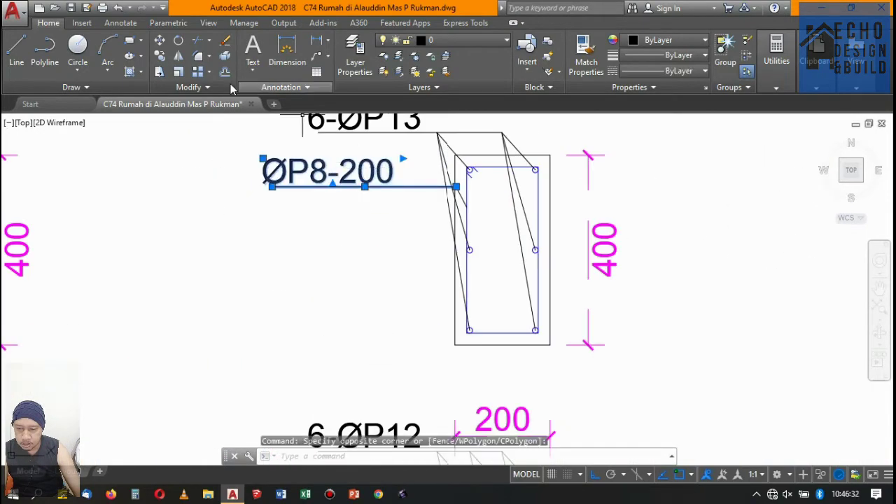
pyautogui.scroll(3, 416, 164)
pyautogui.scroll(3, 434, 175)
pyautogui.moveTo(516, 226); pyautogui.dragTo(486, 197)
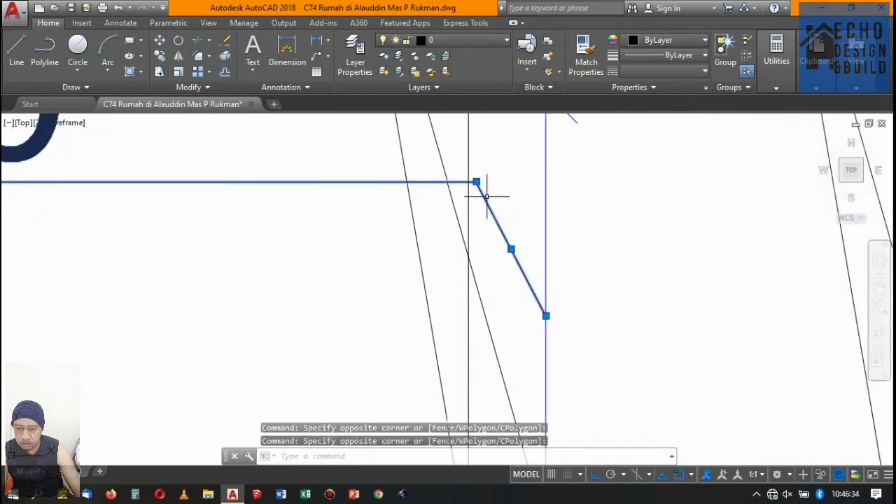
# Copy the ØP8-200 callout from its leader tip onto the top and bottom beam sections.
pyautogui.click(159, 56)
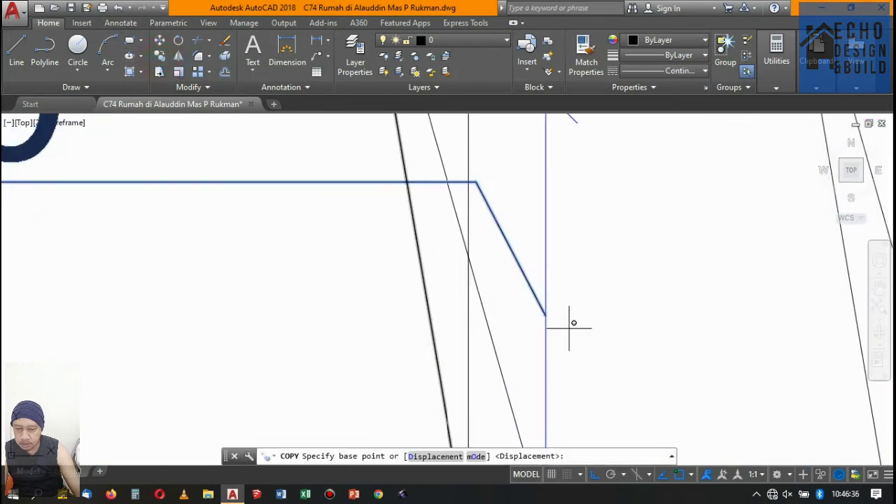
pyautogui.click(546, 316)
pyautogui.scroll(-3, 392, 203)
pyautogui.scroll(-3, 400, 206)
pyautogui.scroll(2, 399, 207)
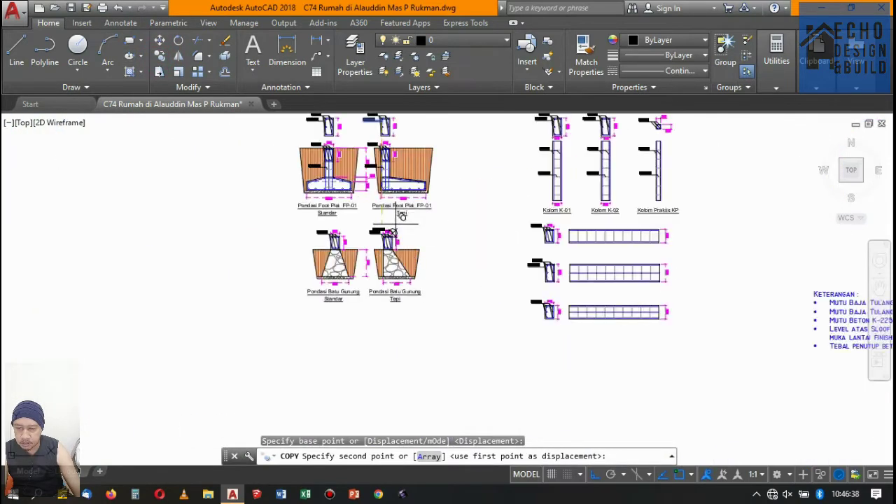
pyautogui.scroll(3, 382, 238)
pyautogui.scroll(3, 378, 246)
pyautogui.click(312, 332)
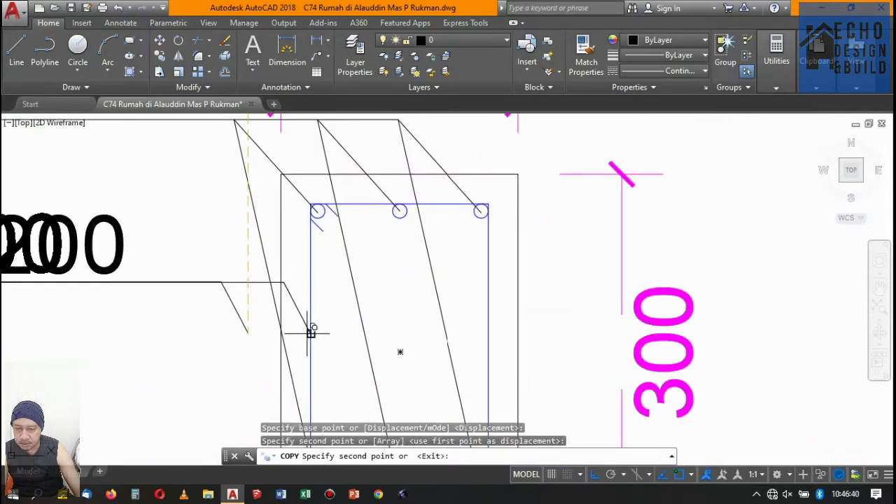
pyautogui.scroll(-4, 367, 305)
pyautogui.scroll(3, 260, 290)
pyautogui.scroll(2, 224, 330)
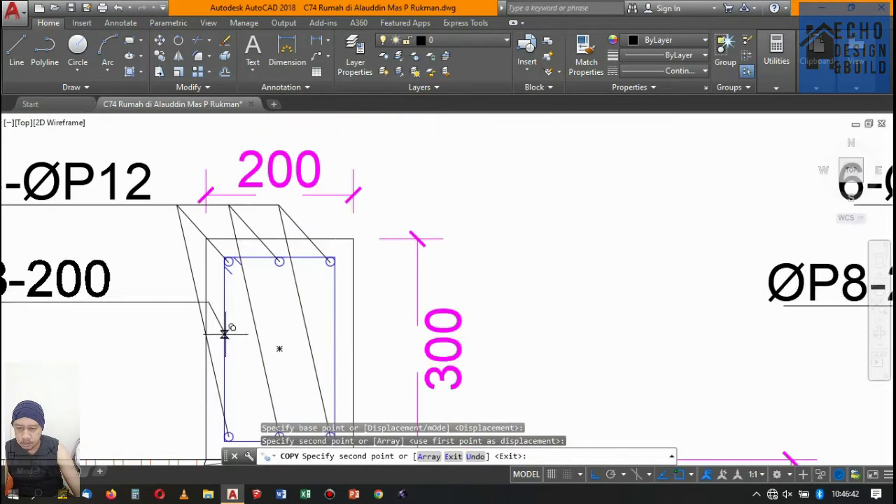
pyautogui.scroll(-1, 280, 260)
pyautogui.scroll(-3, 283, 265)
pyautogui.scroll(-1, 296, 273)
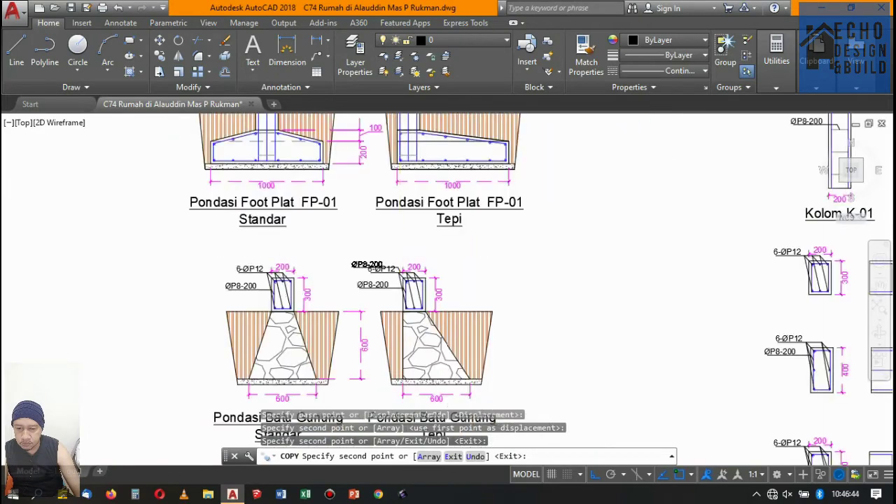
pyautogui.scroll(2, 297, 273)
pyautogui.scroll(-5, 287, 224)
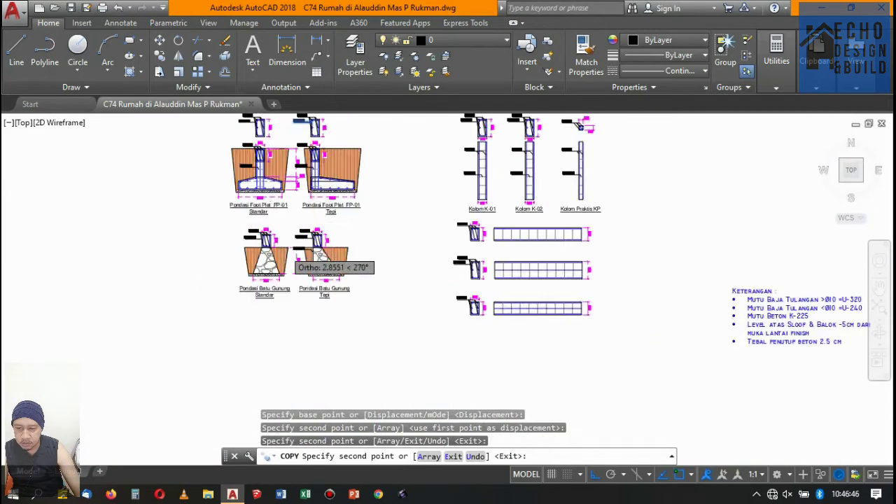
pyautogui.scroll(3, 380, 184)
pyautogui.scroll(-1, 390, 224)
pyautogui.scroll(4, 405, 280)
pyautogui.scroll(6, 405, 280)
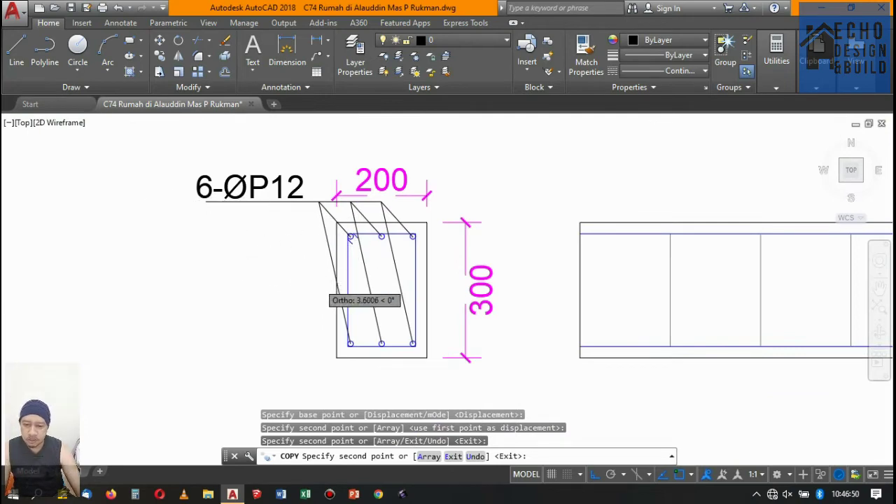
pyautogui.scroll(1, 347, 283)
pyautogui.scroll(-1, 350, 286)
pyautogui.scroll(1, 350, 286)
pyautogui.scroll(2, 364, 287)
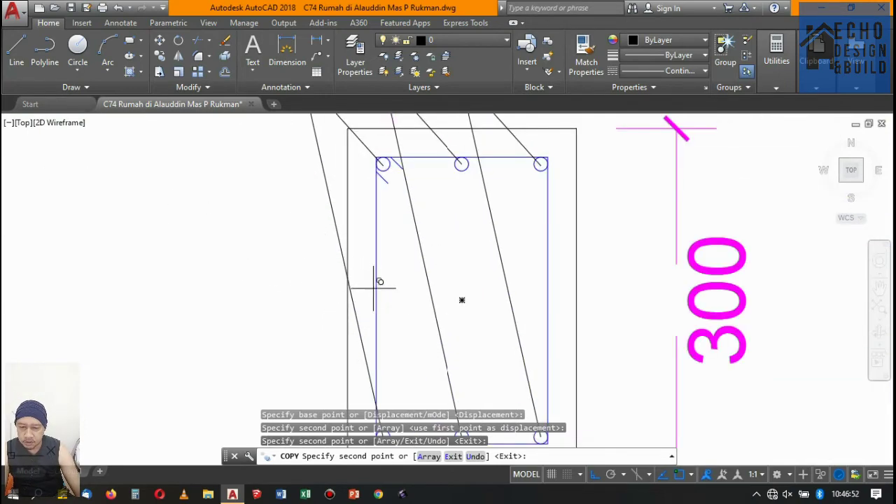
pyautogui.scroll(-1, 377, 300)
pyautogui.scroll(-2, 351, 276)
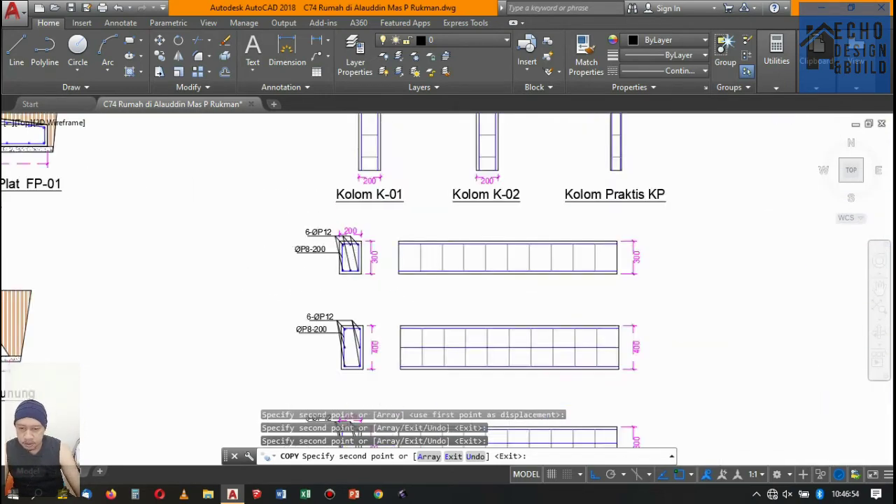
pyautogui.scroll(-2, 346, 262)
pyautogui.scroll(3, 347, 252)
pyautogui.scroll(-4, 342, 221)
pyautogui.scroll(2, 160, 262)
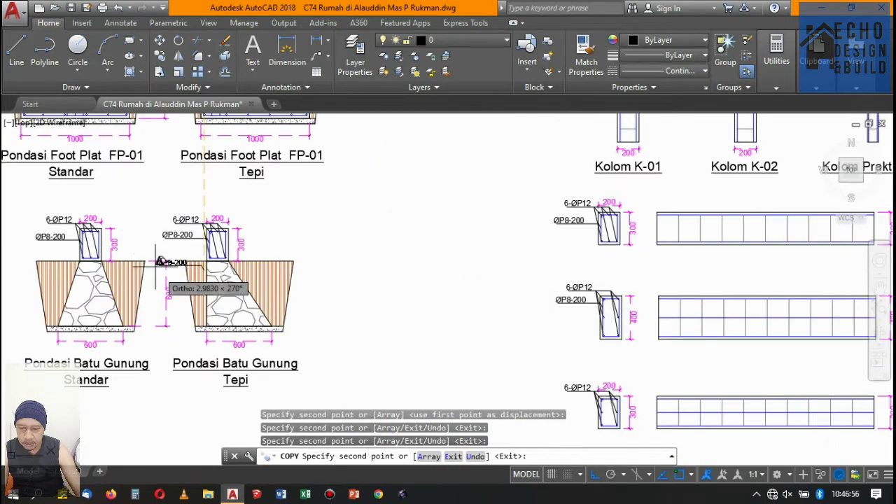
pyautogui.scroll(-3, 693, 224)
pyautogui.scroll(3, 541, 283)
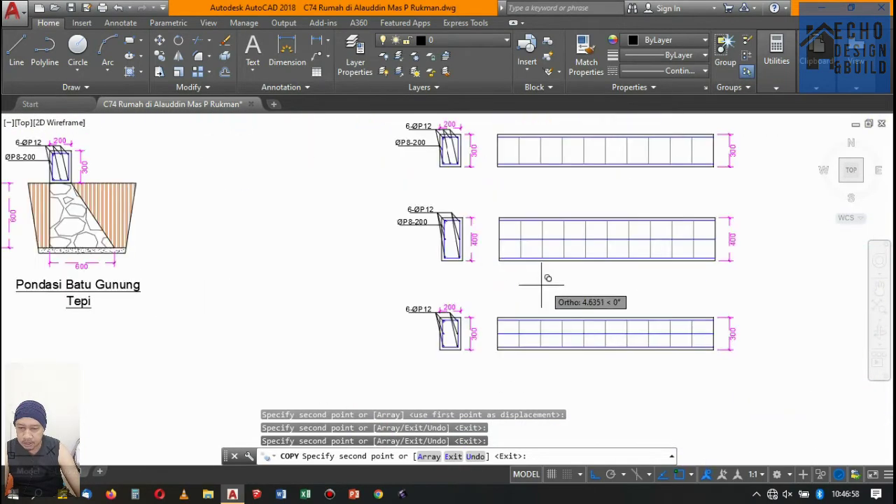
pyautogui.scroll(2, 442, 303)
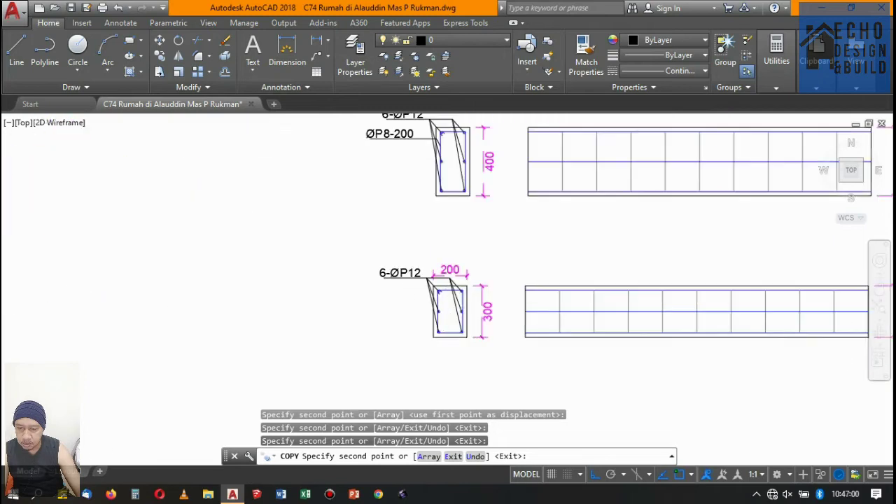
pyautogui.scroll(3, 428, 306)
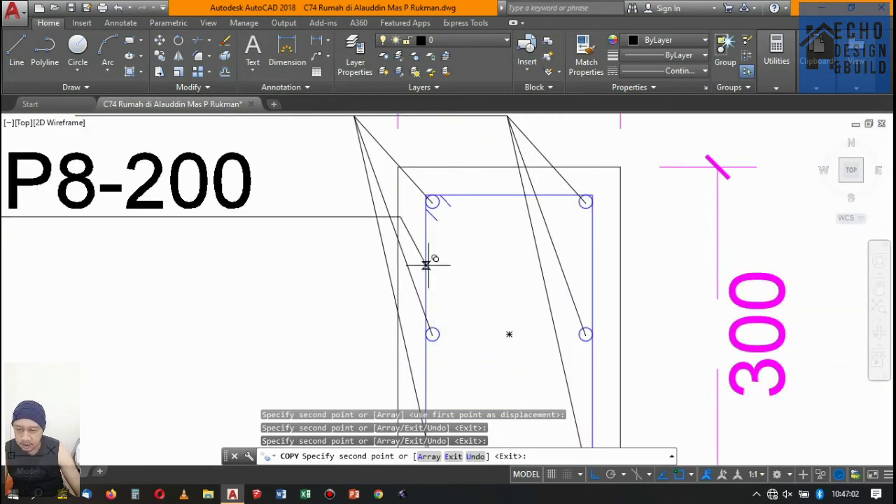
pyautogui.scroll(-3, 427, 264)
pyautogui.scroll(5, 432, 260)
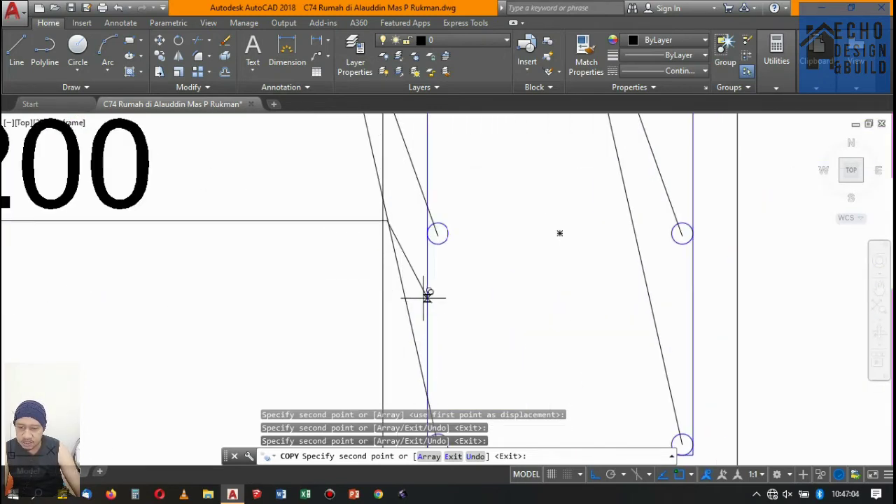
pyautogui.scroll(-5, 466, 254)
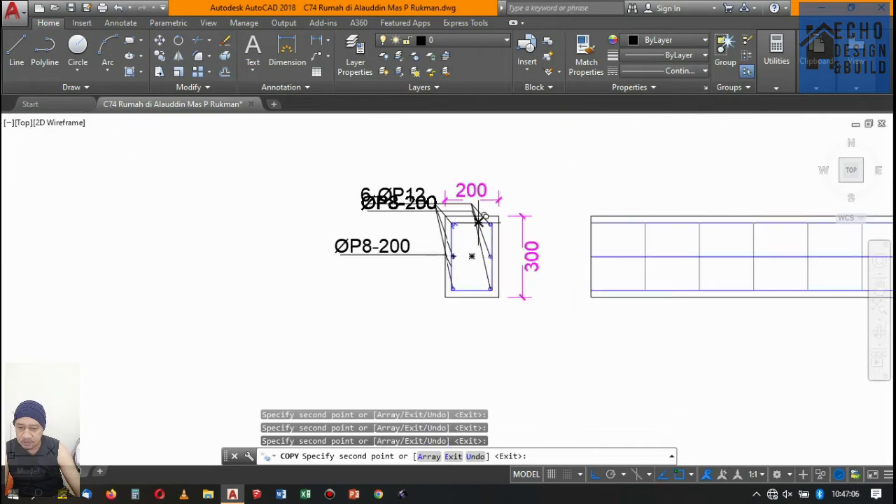
pyautogui.scroll(-5, 480, 221)
pyautogui.scroll(5, 458, 224)
pyautogui.scroll(-2, 443, 230)
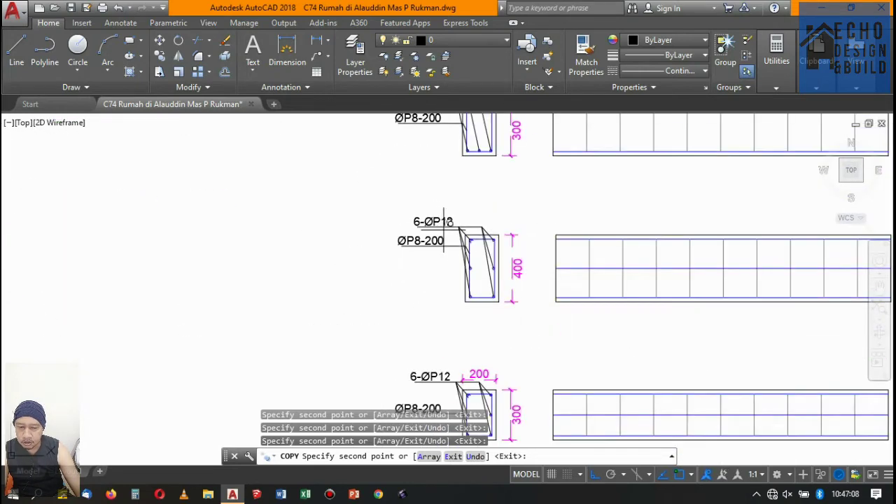
pyautogui.scroll(-5, 461, 215)
pyautogui.scroll(4, 484, 239)
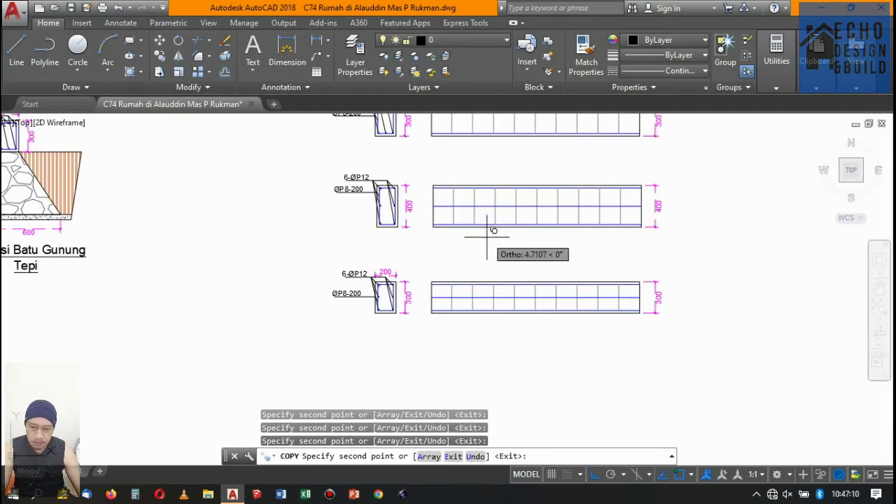
pyautogui.press('Return')
# Copy the lower 300 beam section and elevation straight down below the original.
pyautogui.click(291, 265)
pyautogui.click(712, 367)
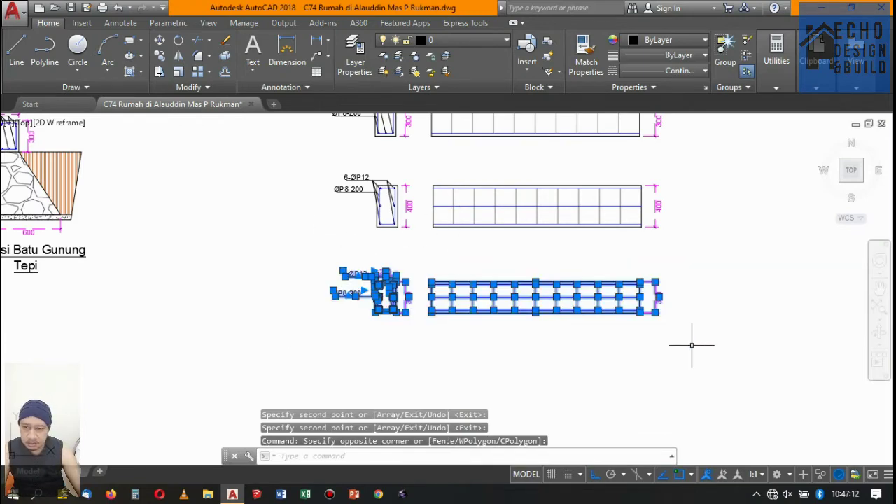
pyautogui.scroll(-6, 432, 222)
pyautogui.click(165, 61)
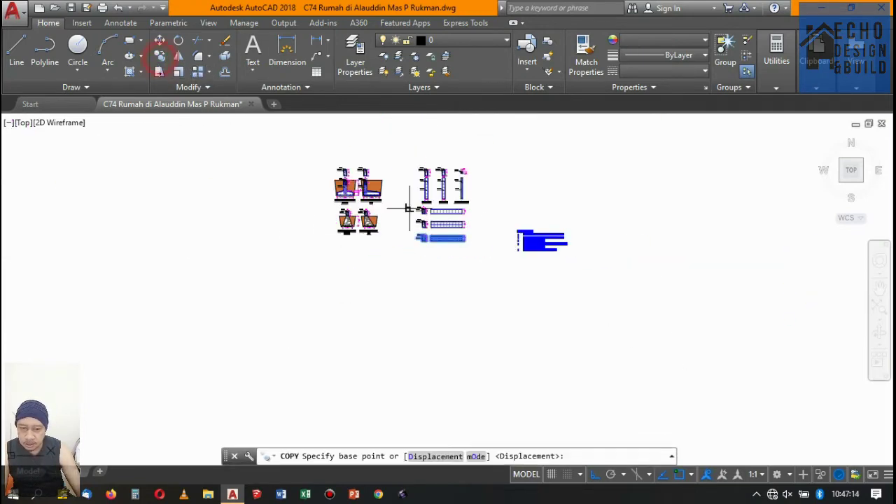
pyautogui.scroll(5, 416, 206)
pyautogui.click(476, 210)
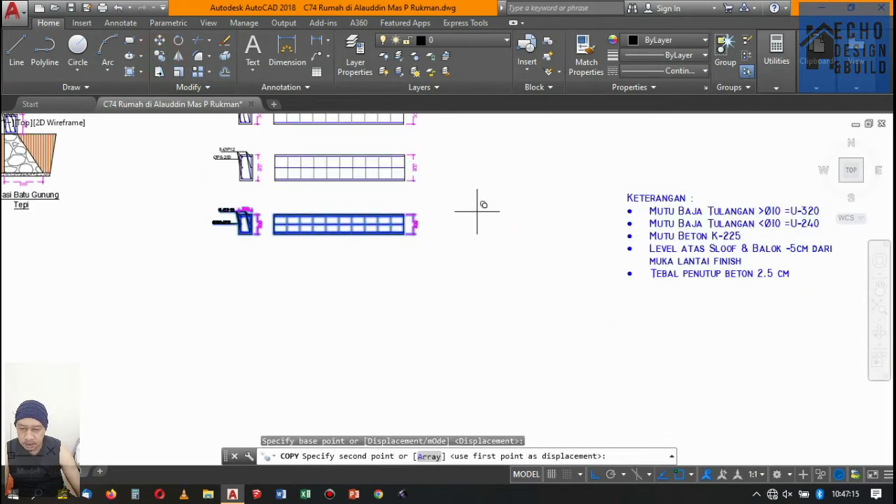
pyautogui.click(477, 261)
pyautogui.press('Return')
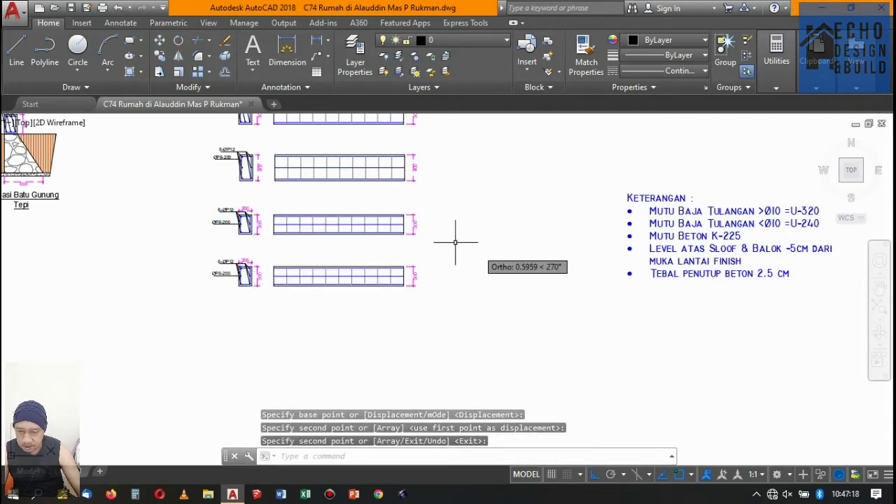
# Erase the middle longitudinal bar line from the copied beam elevation.
pyautogui.scroll(2, 289, 104)
pyautogui.scroll(5, 210, 270)
pyautogui.scroll(-5, 366, 250)
pyautogui.scroll(3, 418, 244)
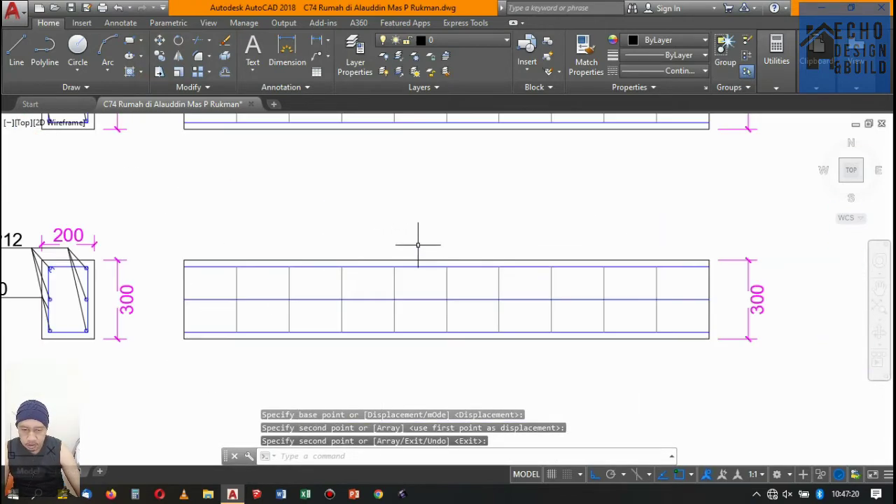
pyautogui.scroll(-5, 381, 200)
pyautogui.scroll(5, 381, 200)
pyautogui.scroll(-5, 290, 256)
pyautogui.scroll(5, 402, 274)
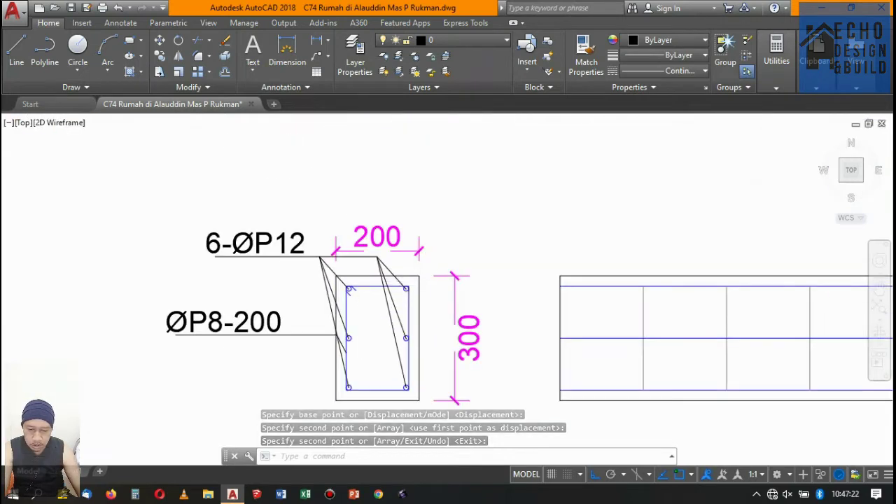
pyautogui.scroll(-3, 509, 229)
pyautogui.scroll(-4, 644, 233)
pyautogui.scroll(4, 621, 250)
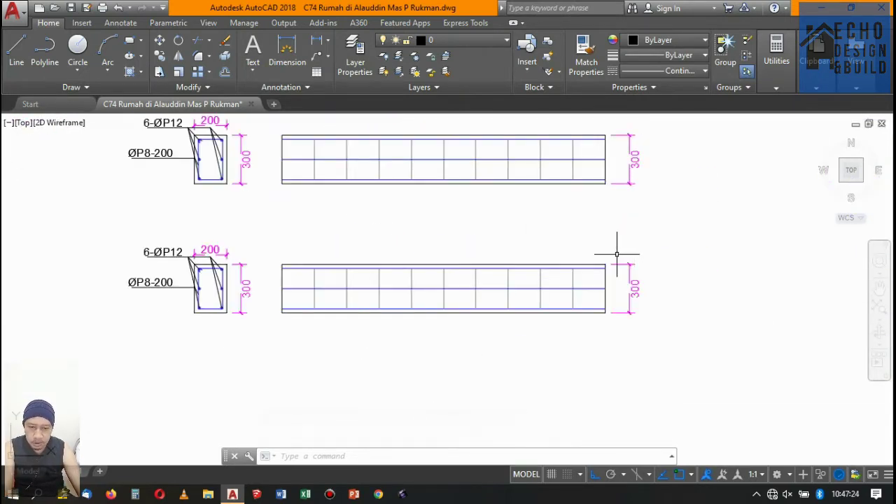
pyautogui.scroll(-5, 541, 268)
pyautogui.scroll(5, 532, 259)
pyautogui.scroll(2, 524, 252)
pyautogui.click(489, 299)
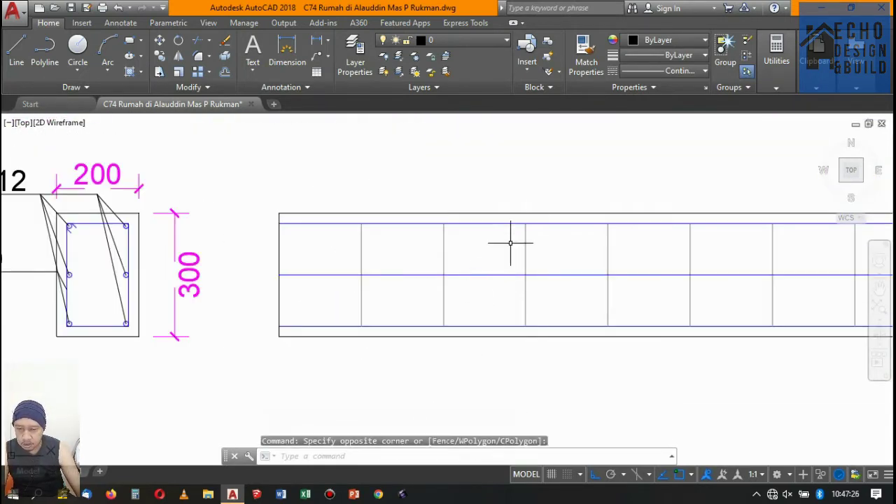
pyautogui.click(506, 281)
pyautogui.press('Delete')
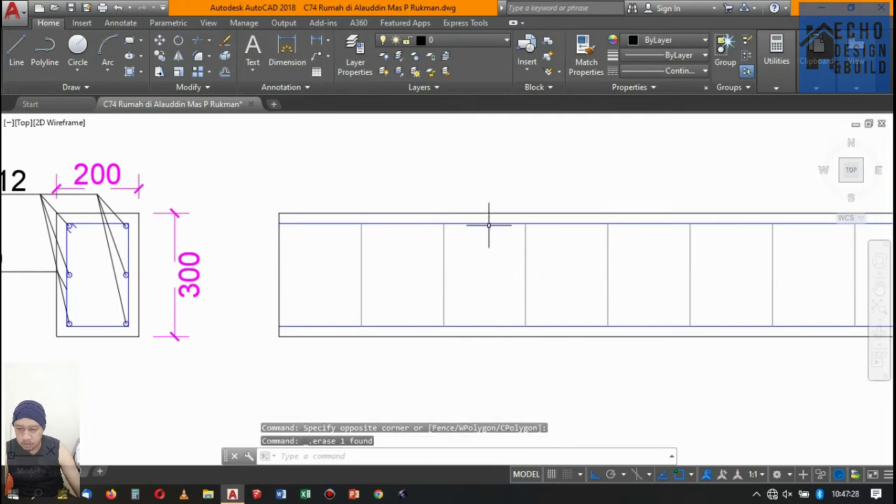
pyautogui.scroll(-4, 490, 224)
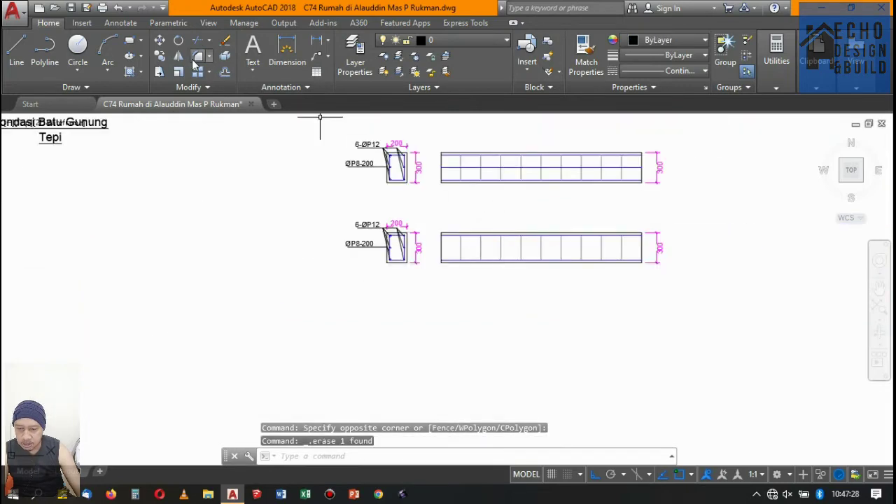
# Stretch the bottom edges of the lower section and elevation by 0.1 to make them 200 deep.
pyautogui.click(160, 73)
pyautogui.scroll(2, 658, 256)
pyautogui.click(691, 297)
pyautogui.click(297, 255)
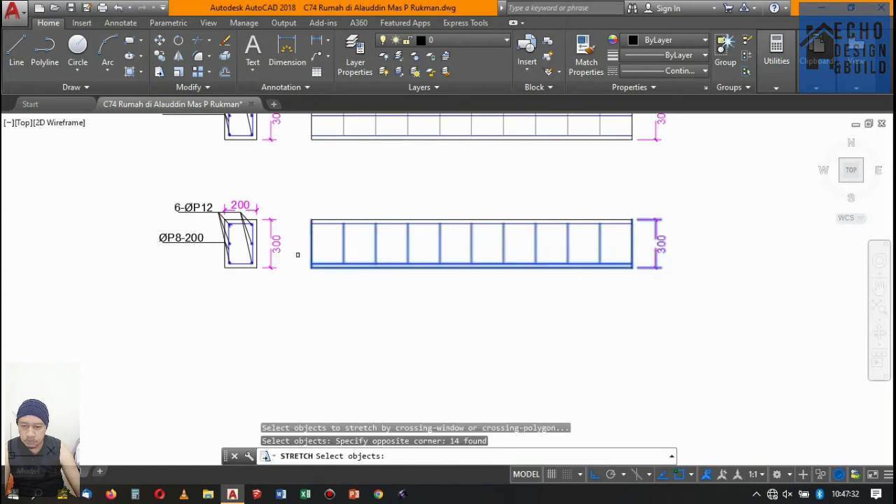
pyautogui.click(689, 312)
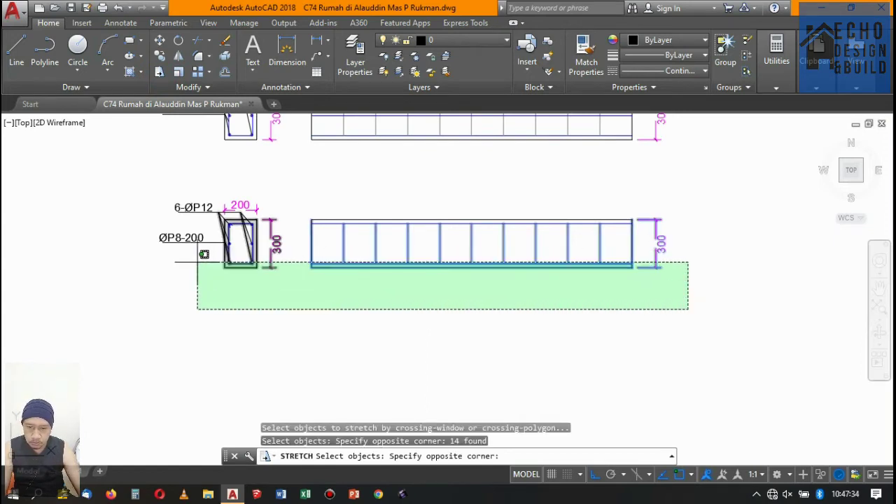
pyautogui.click(168, 237)
pyautogui.press('Return')
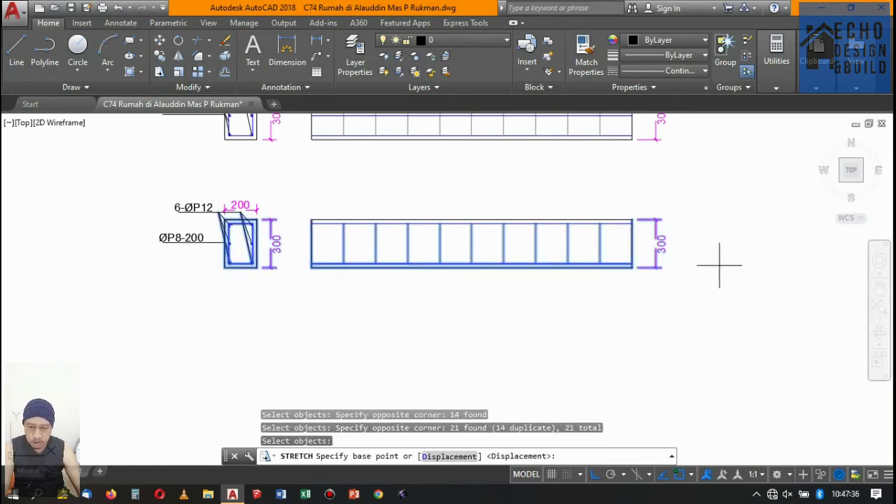
pyautogui.click(719, 265)
pyautogui.write('0.1')
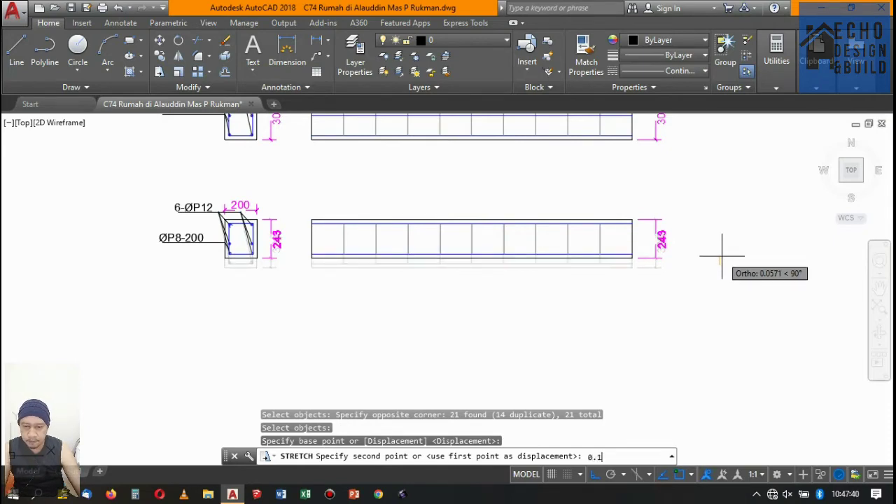
pyautogui.press('Return')
# Delete the surplus middle rebar circles, leaving the four corner bars.
pyautogui.scroll(5, 227, 226)
pyautogui.scroll(4, 290, 250)
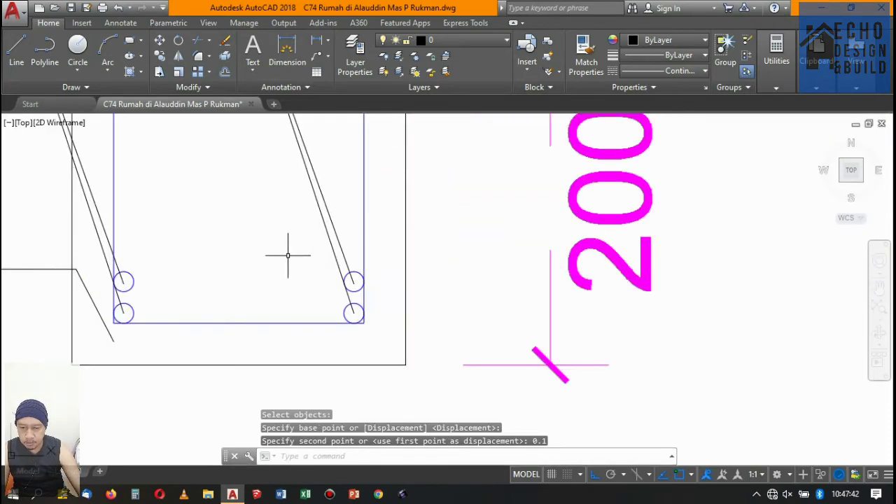
pyautogui.scroll(3, 354, 285)
pyautogui.click(361, 279)
pyautogui.scroll(-4, 360, 256)
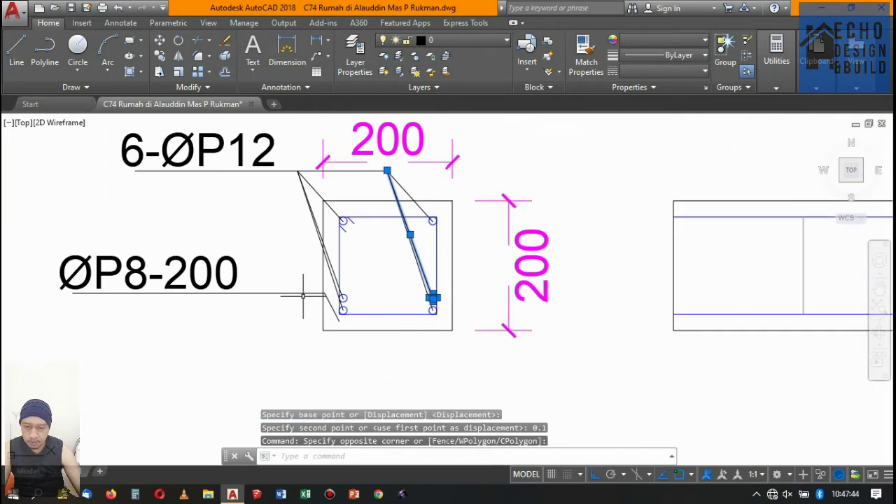
pyautogui.scroll(4, 381, 286)
pyautogui.scroll(2, 380, 286)
pyautogui.click(405, 287)
pyautogui.click(319, 225)
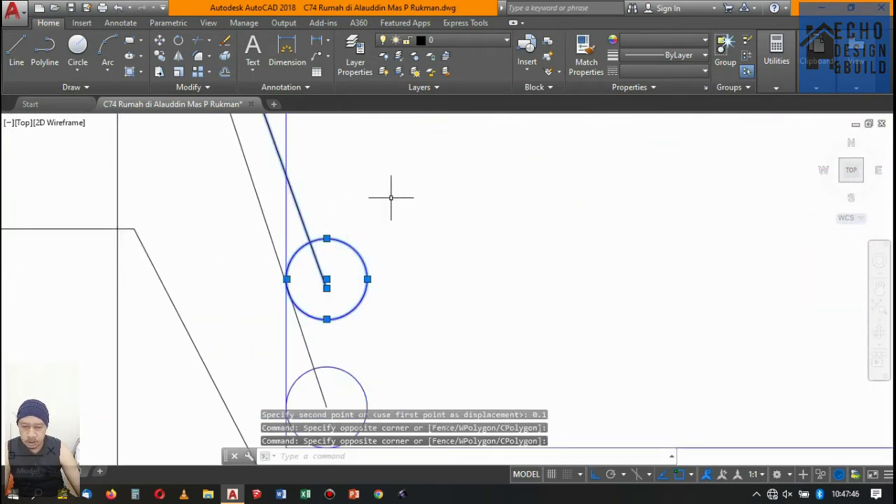
pyautogui.press('Delete')
pyautogui.scroll(-6, 434, 236)
pyautogui.scroll(-3, 434, 236)
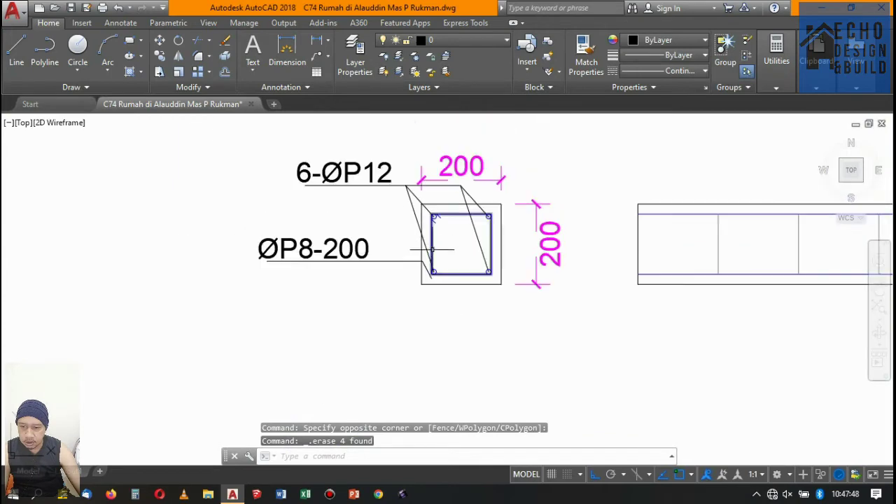
pyautogui.scroll(4, 390, 270)
# Select the ØP8-200 stirrup callout and its leader.
pyautogui.moveTo(390, 270); pyautogui.dragTo(332, 208)
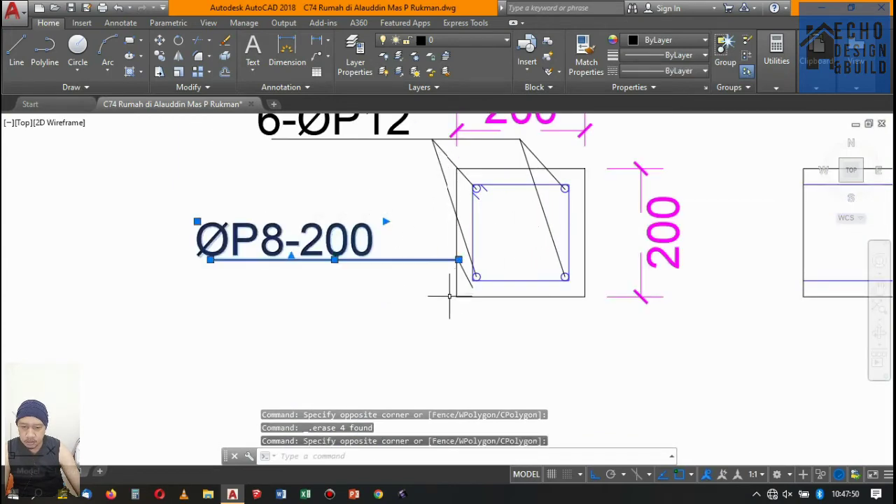
pyautogui.scroll(2, 450, 295)
pyautogui.scroll(2, 449, 295)
pyautogui.scroll(1, 449, 296)
# Move the stirrup callout up so its leader meets the smaller 200 × 200 section.
pyautogui.moveTo(556, 208); pyautogui.dragTo(536, 190)
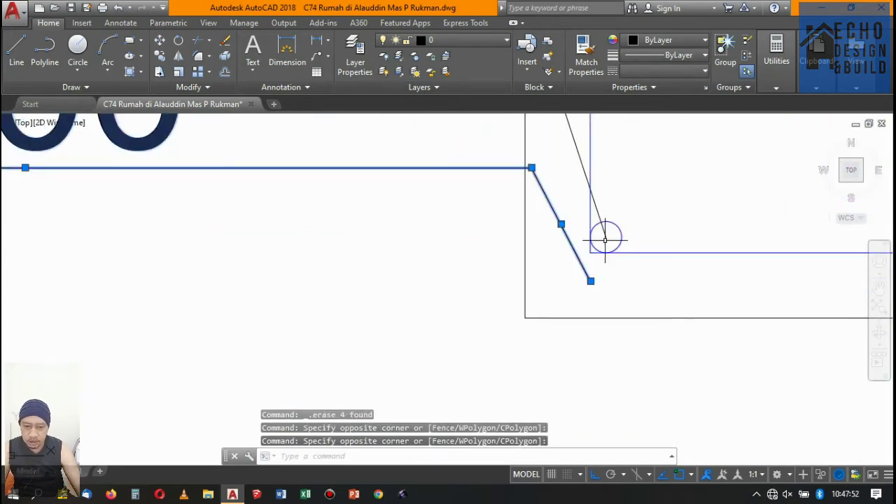
pyautogui.write('m')
pyautogui.press('Return')
pyautogui.click(591, 281)
pyautogui.scroll(-5, 595, 259)
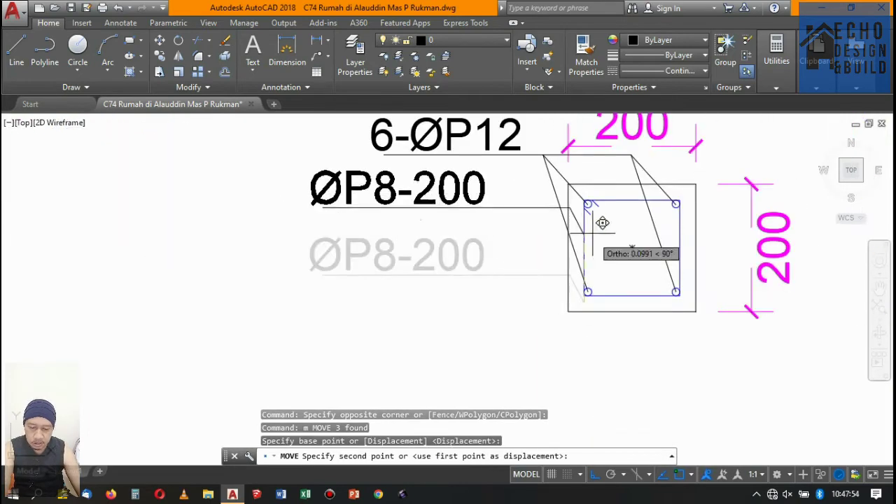
pyautogui.scroll(4, 595, 232)
pyautogui.click(587, 261)
pyautogui.scroll(-5, 537, 286)
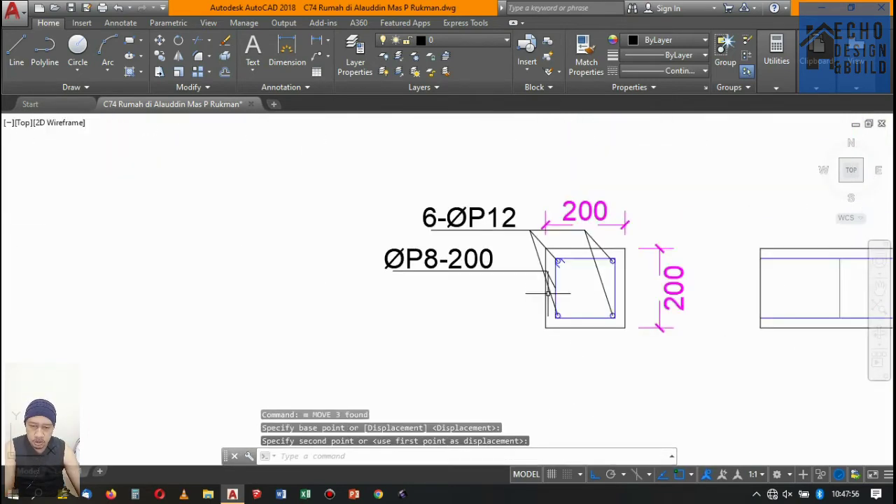
pyautogui.scroll(2, 497, 266)
# Change the callout text from ØP8-200 to ØP6-200.
pyautogui.click(480, 259)
pyautogui.click(473, 259)
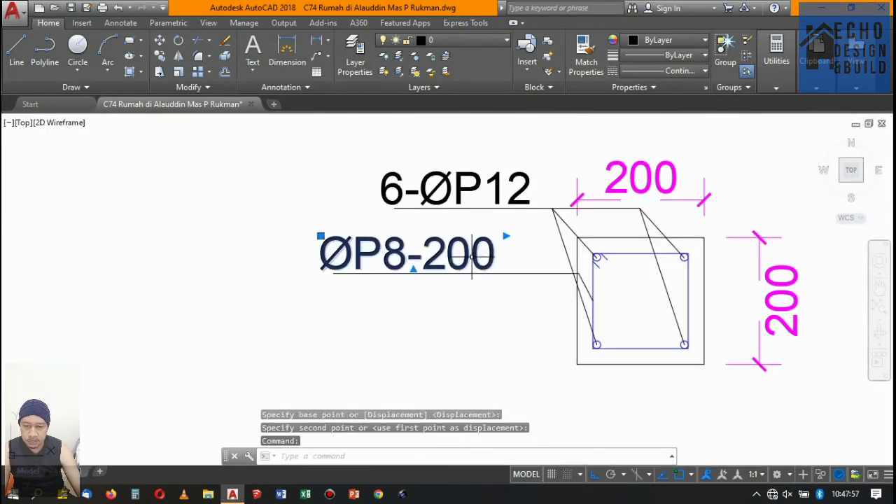
pyautogui.doubleClick(404, 246)
pyautogui.write('6')
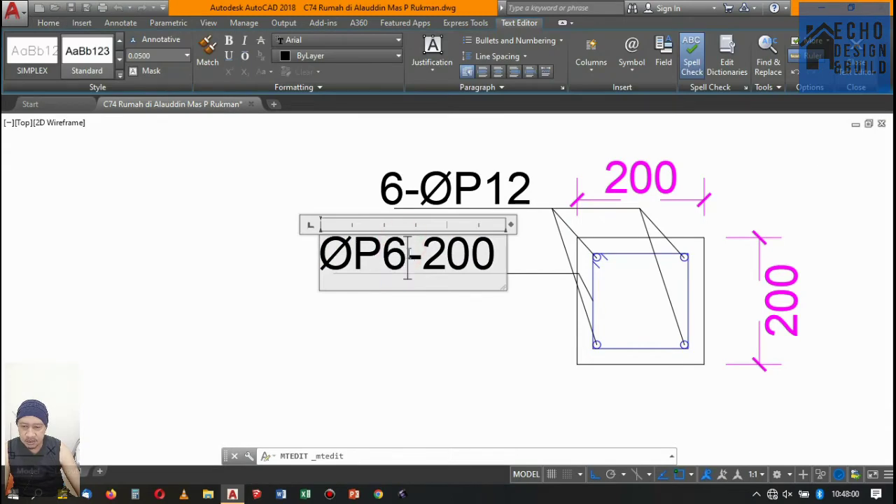
pyautogui.click(440, 353)
pyautogui.scroll(-3, 490, 280)
pyautogui.scroll(3, 490, 273)
pyautogui.scroll(-2, 610, 257)
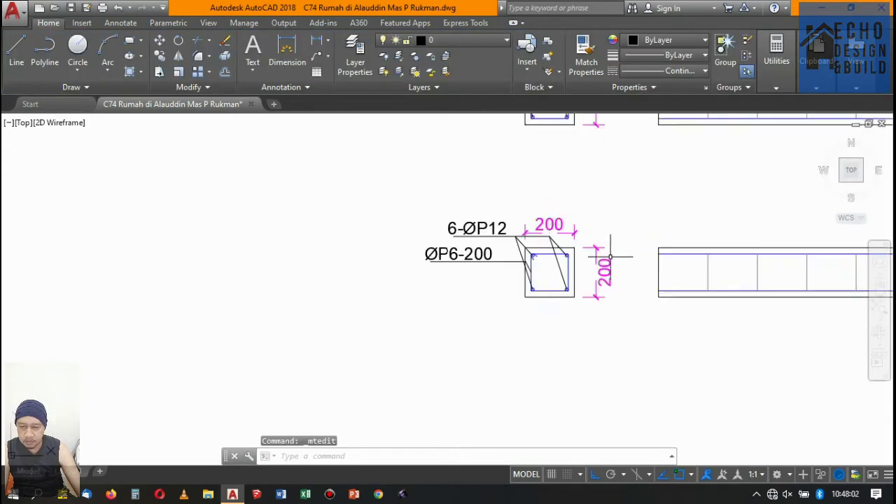
pyautogui.scroll(2, 610, 256)
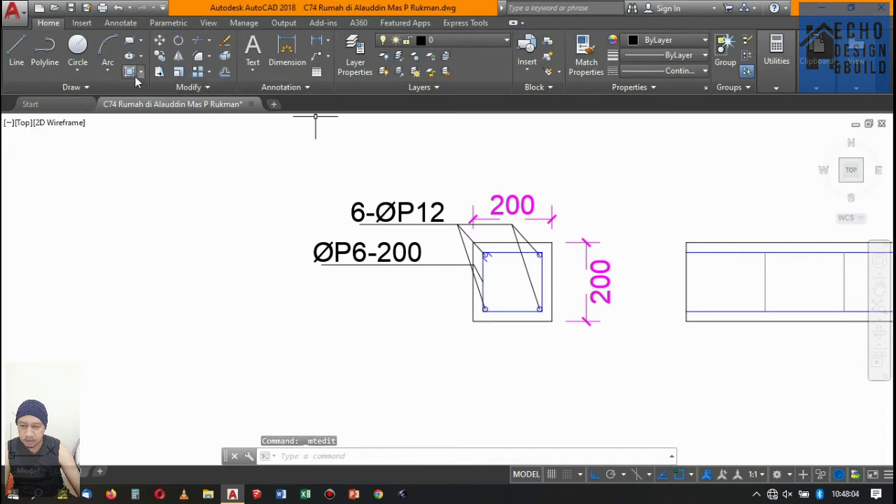
pyautogui.click(159, 72)
# Stretch the section's right side by 0.07 to narrow it to 130 wide.
pyautogui.click(628, 369)
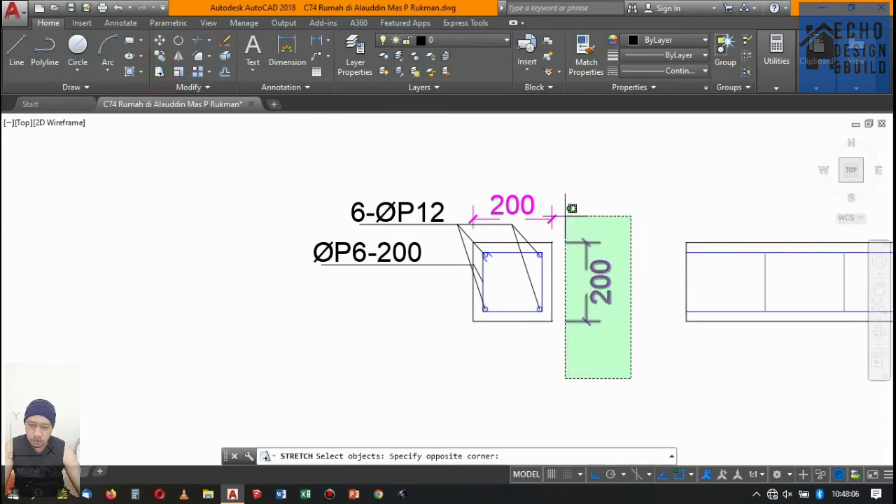
pyautogui.click(512, 169)
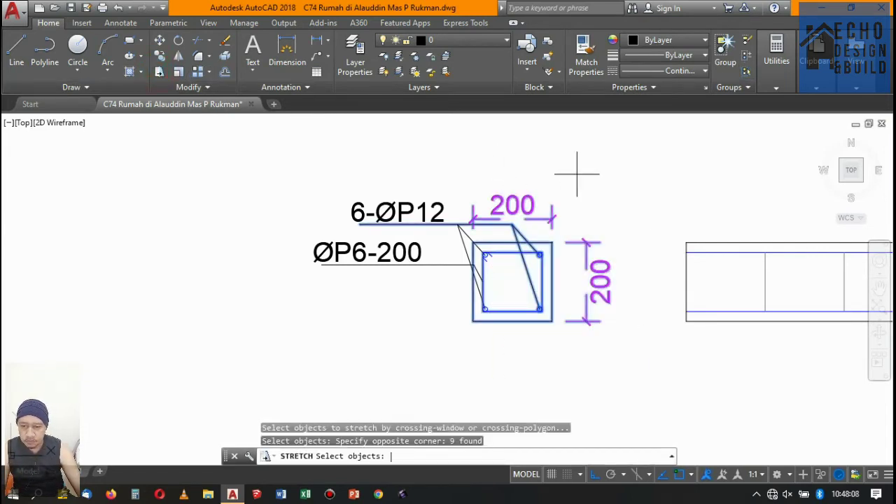
pyautogui.press('Return')
pyautogui.click(613, 153)
pyautogui.write('0.07')
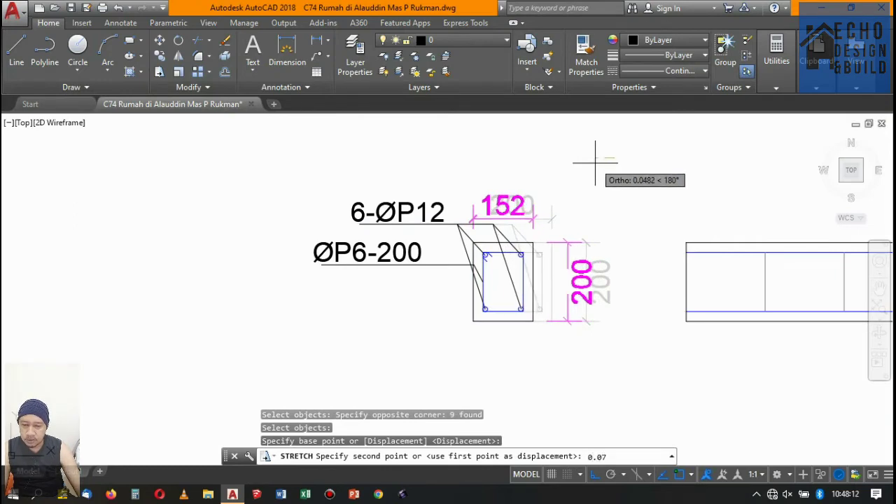
pyautogui.press('Return')
pyautogui.scroll(-2, 596, 166)
pyautogui.scroll(2, 660, 238)
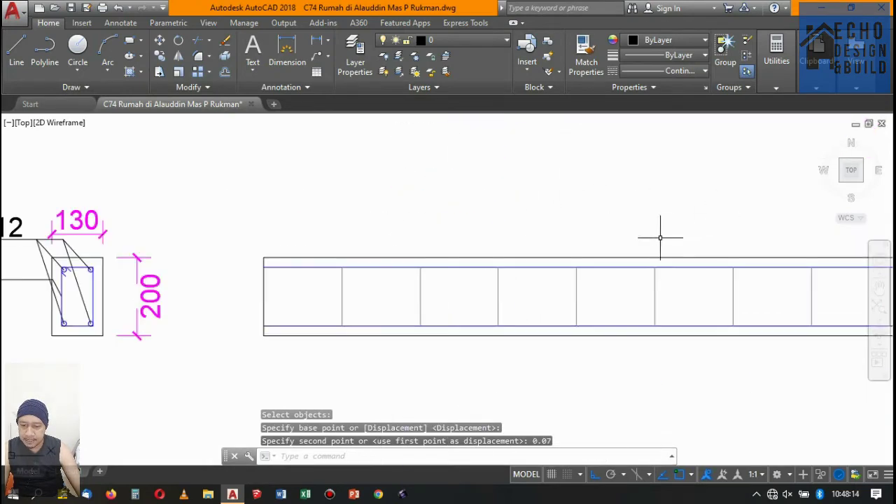
pyautogui.scroll(1, 252, 260)
pyautogui.scroll(-3, 252, 260)
pyautogui.scroll(4, 378, 252)
pyautogui.scroll(-1, 346, 257)
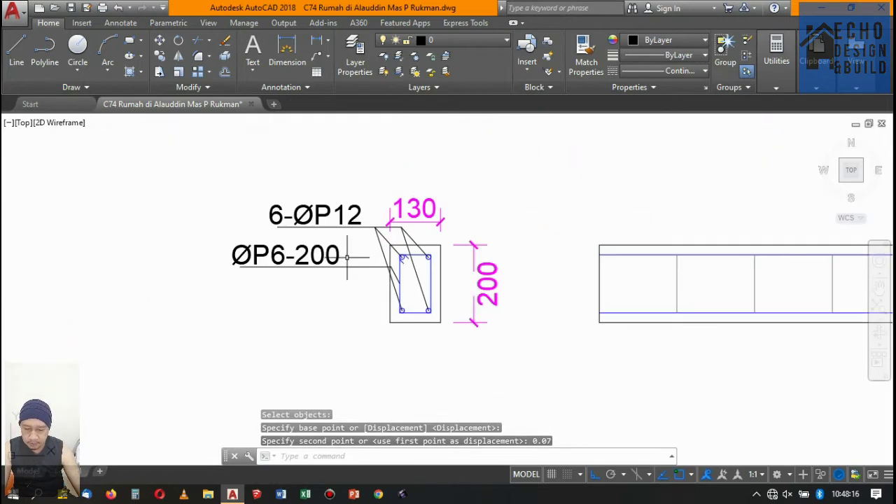
pyautogui.scroll(4, 309, 214)
pyautogui.click(354, 203)
# Edit the lowest section's main-bar label from 6-ØP12 to 6-ØP10.
pyautogui.press('Escape')
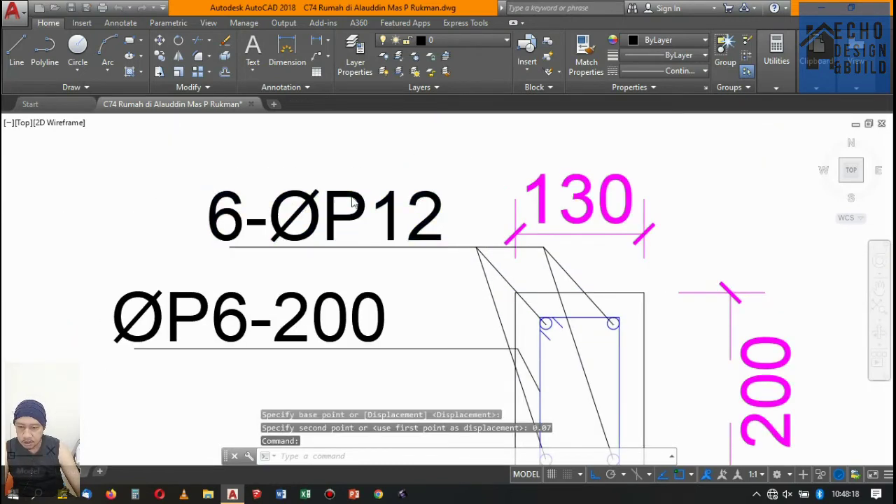
pyautogui.doubleClick(402, 199)
pyautogui.moveTo(444, 210); pyautogui.dragTo(382, 202)
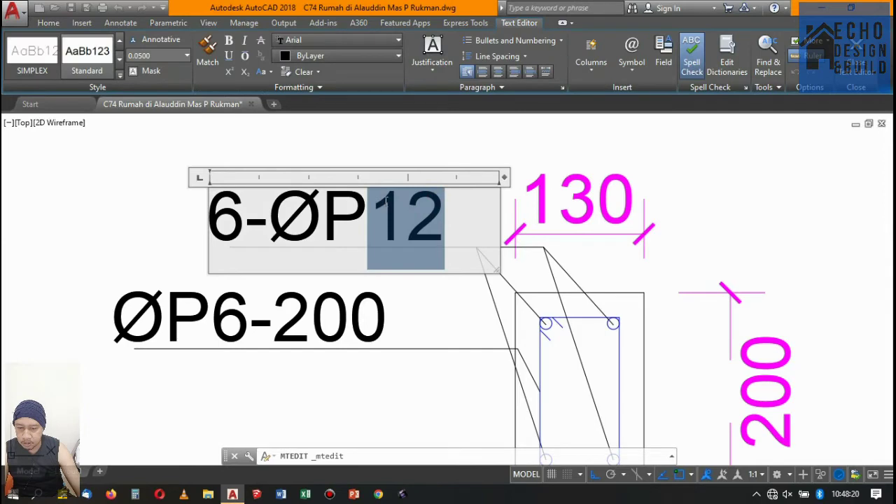
pyautogui.click(408, 205)
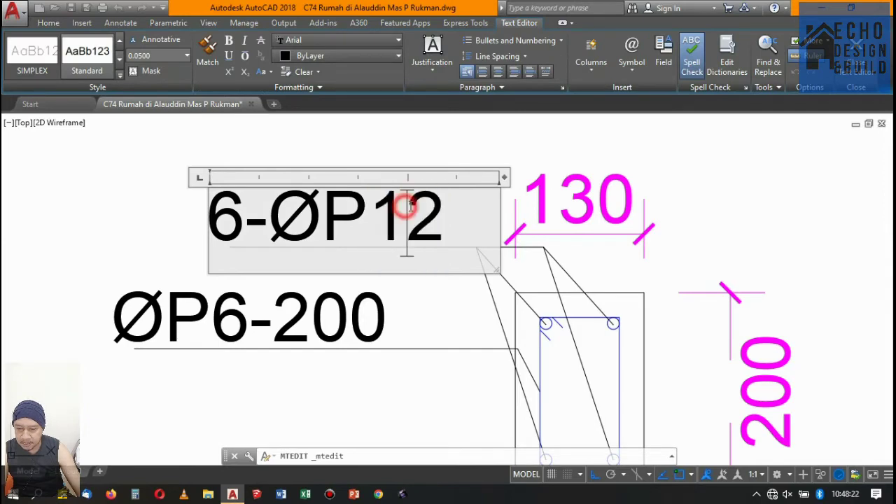
pyautogui.moveTo(408, 203); pyautogui.dragTo(441, 203)
pyautogui.write('0')
pyautogui.scroll(-2, 390, 250)
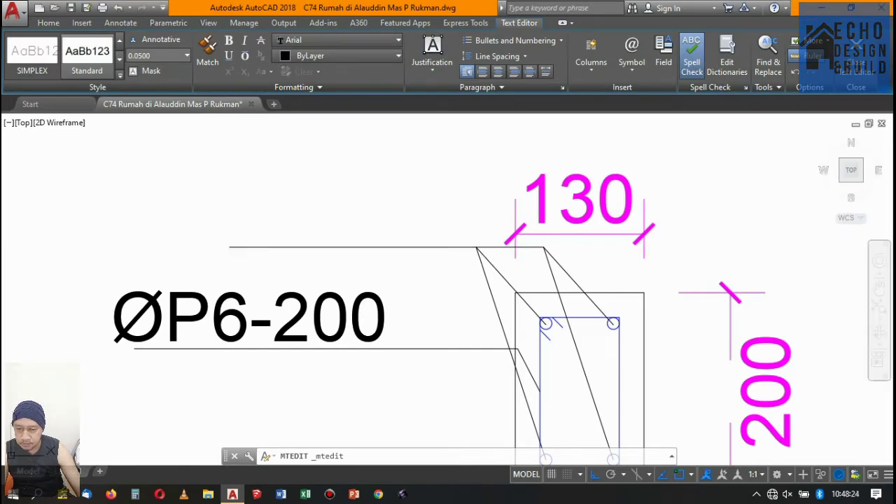
pyautogui.click(379, 257)
pyautogui.scroll(-1, 359, 206)
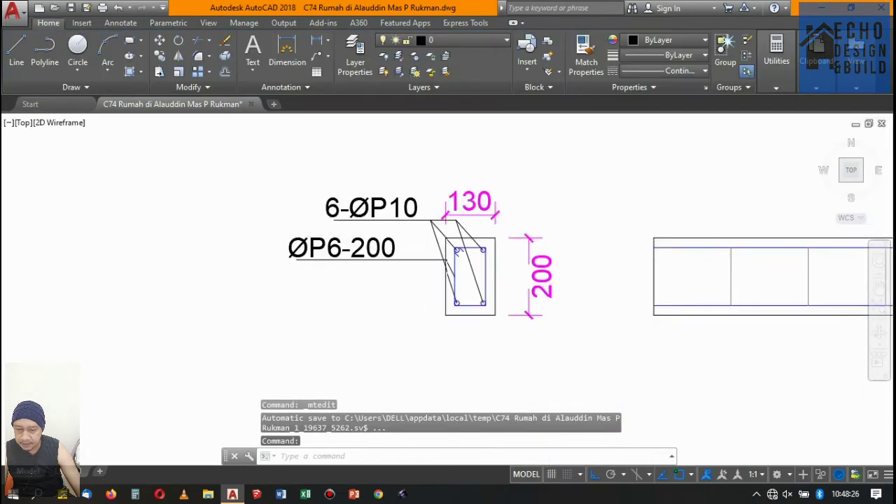
pyautogui.scroll(-1, 357, 224)
pyautogui.scroll(2, 355, 240)
pyautogui.scroll(-2, 378, 255)
pyautogui.scroll(-1, 390, 264)
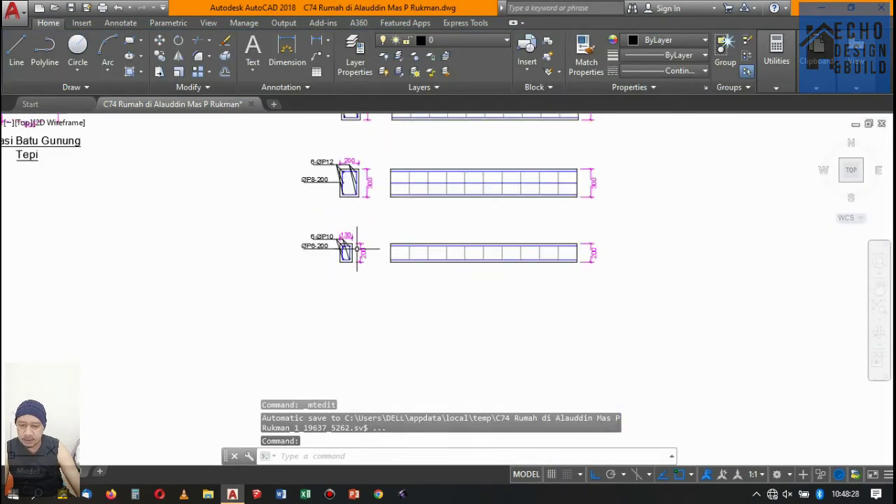
pyautogui.scroll(1, 366, 250)
pyautogui.scroll(-2, 316, 238)
pyautogui.scroll(1, 250, 226)
# Move the lower section, its callouts and 200 dimension into line beneath the other beam details.
pyautogui.click(250, 226)
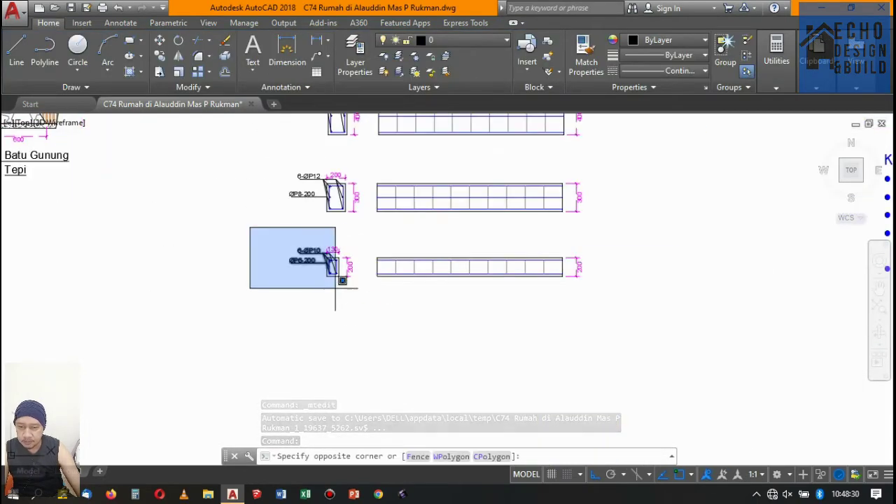
pyautogui.click(351, 304)
pyautogui.click(347, 256)
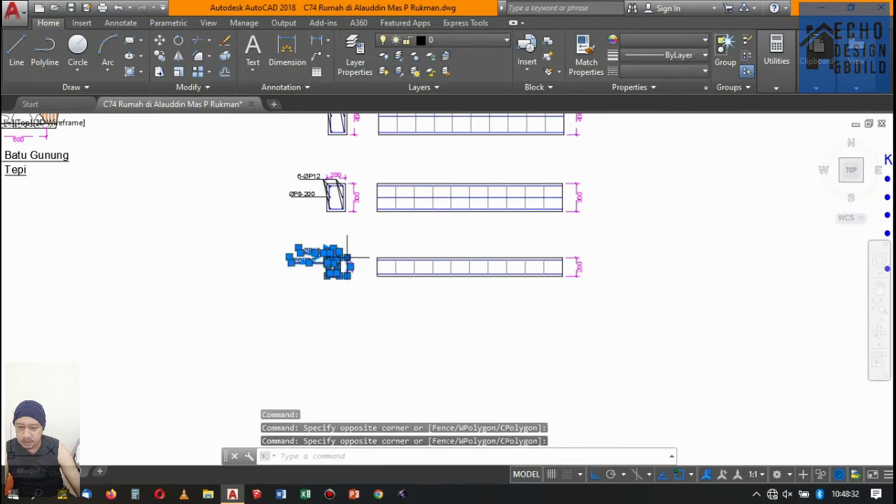
pyautogui.write('m')
pyautogui.press('Return')
pyautogui.scroll(2, 364, 290)
pyautogui.click(385, 294)
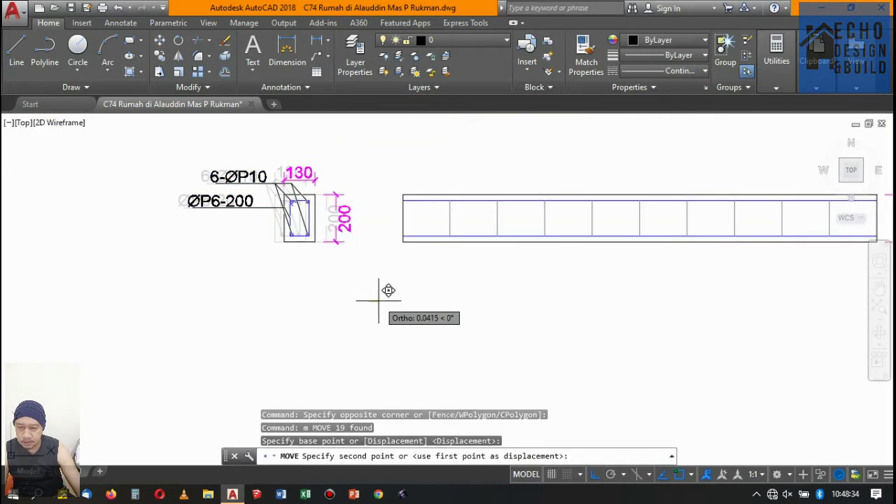
pyautogui.scroll(-2, 382, 300)
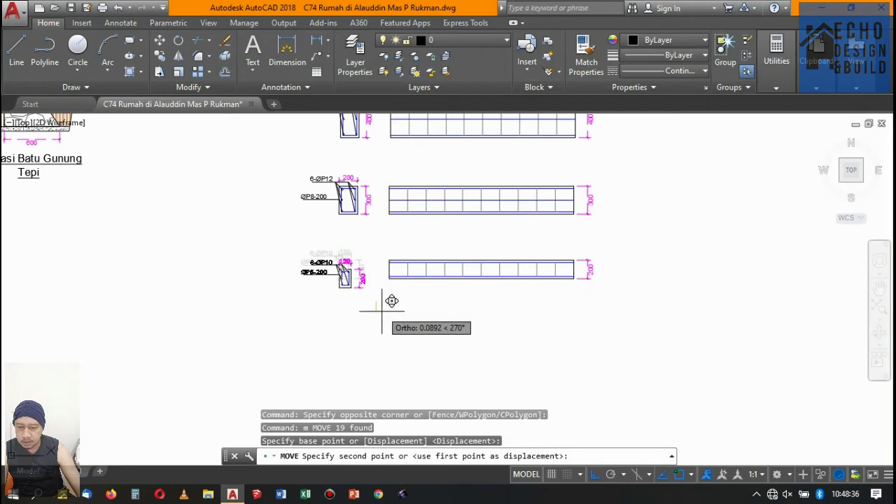
pyautogui.scroll(2, 384, 298)
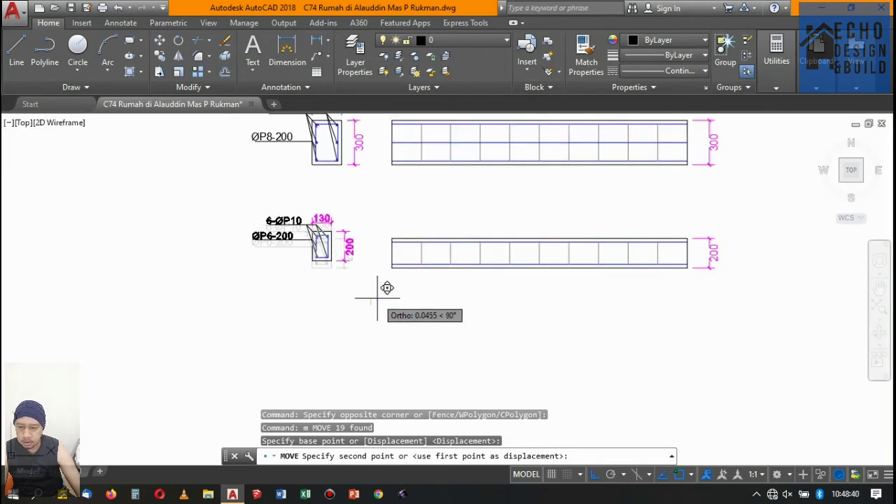
pyautogui.scroll(2, 380, 302)
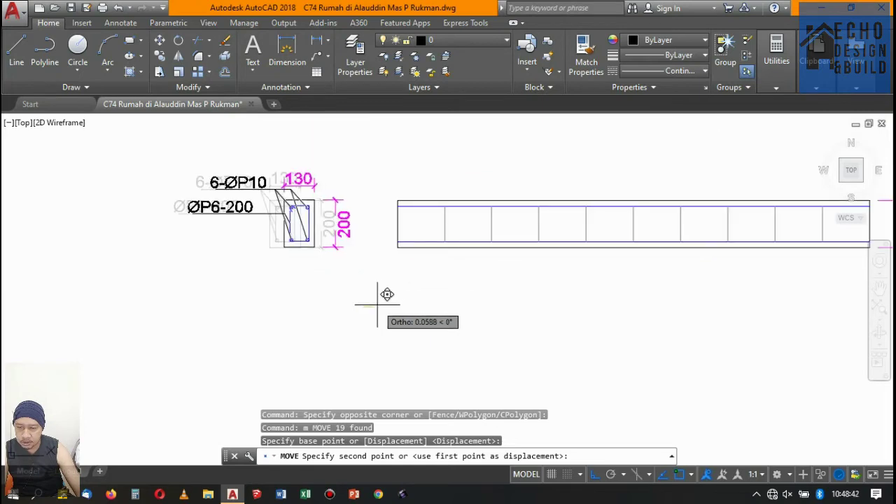
pyautogui.click(378, 304)
pyautogui.scroll(-5, 420, 280)
pyautogui.scroll(2, 459, 231)
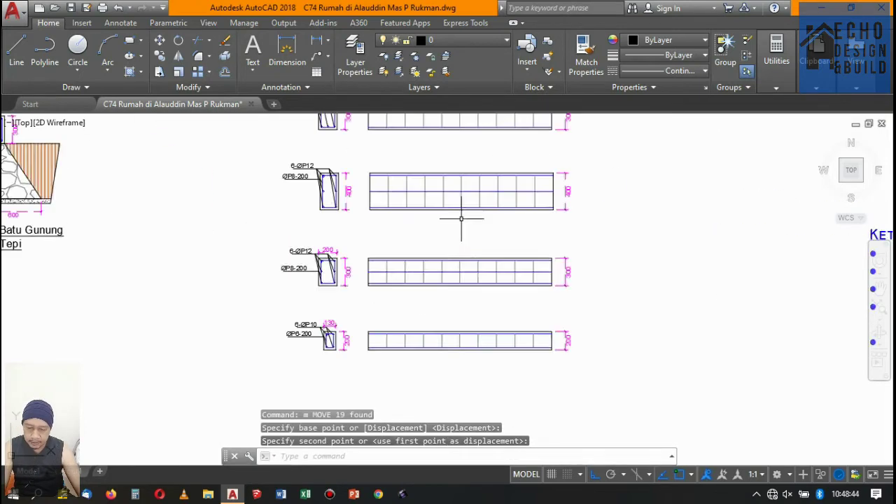
pyautogui.scroll(-3, 451, 228)
pyautogui.scroll(2, 431, 203)
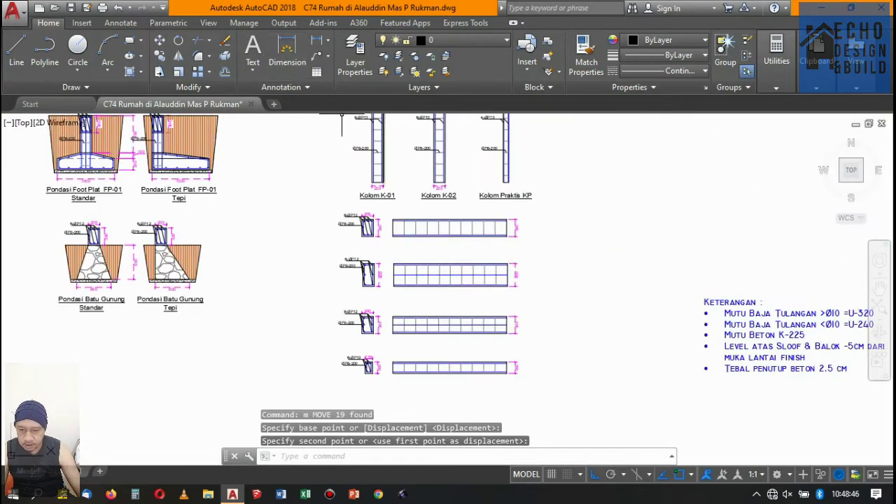
pyautogui.scroll(4, 392, 217)
pyautogui.scroll(2, 372, 238)
# Copy the 6-ØP12 callout with its leader onto the top beam elevation.
pyautogui.scroll(2, 351, 245)
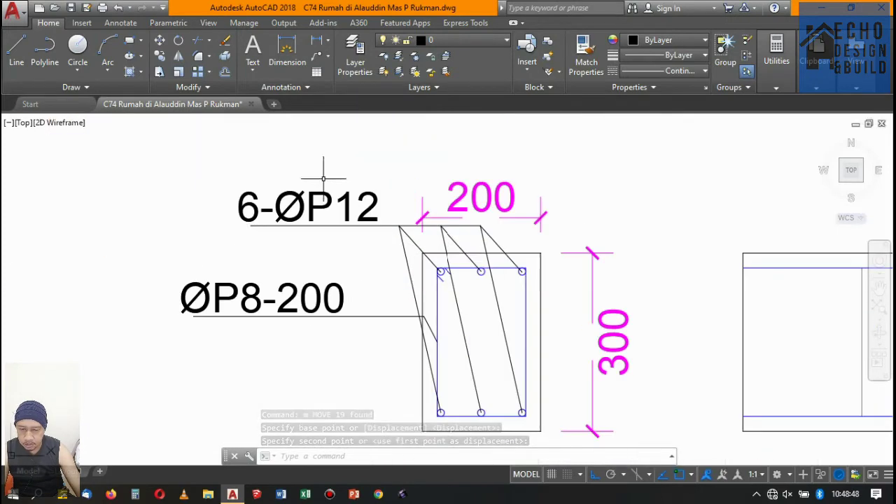
pyautogui.moveTo(360, 255); pyautogui.dragTo(315, 217)
pyautogui.scroll(-4, 371, 241)
pyautogui.scroll(4, 377, 244)
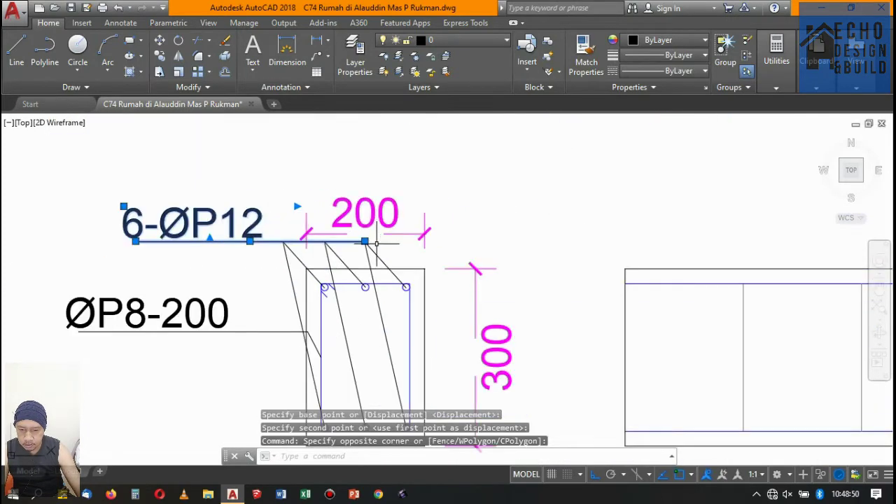
pyautogui.scroll(-4, 371, 247)
pyautogui.scroll(4, 365, 245)
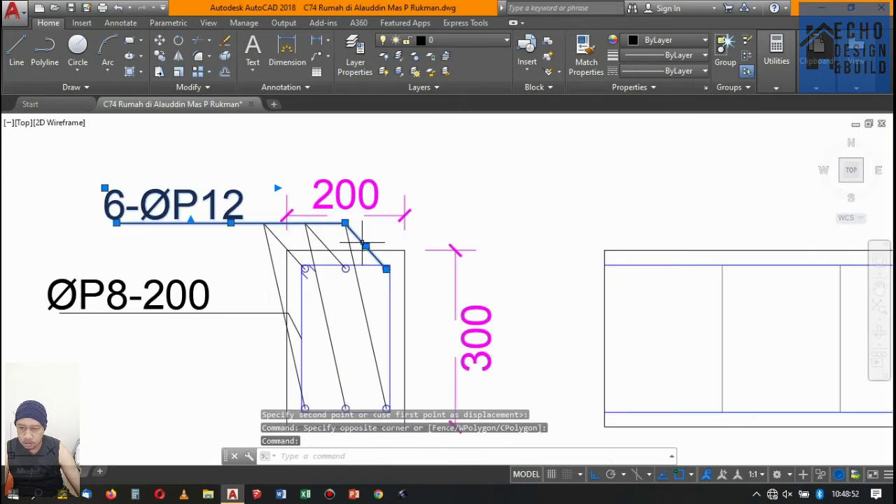
pyautogui.click(359, 244)
pyautogui.scroll(-4, 356, 238)
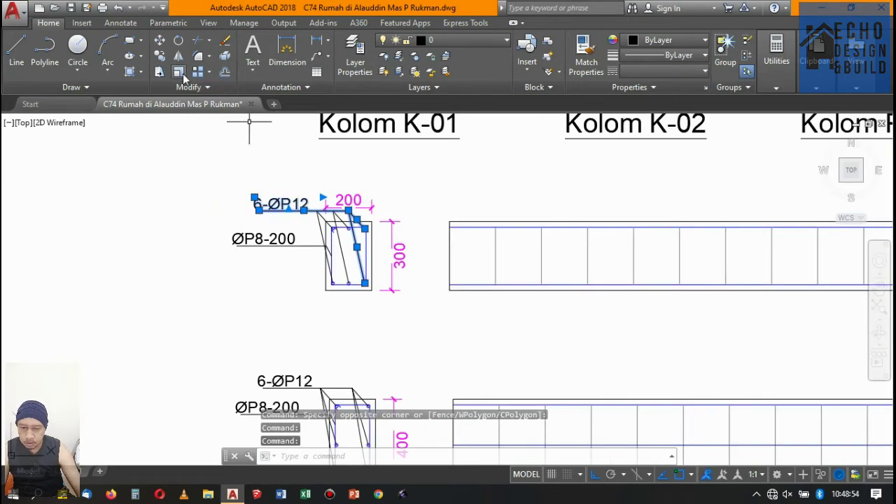
pyautogui.click(161, 61)
pyautogui.scroll(-4, 650, 360)
pyautogui.scroll(4, 560, 336)
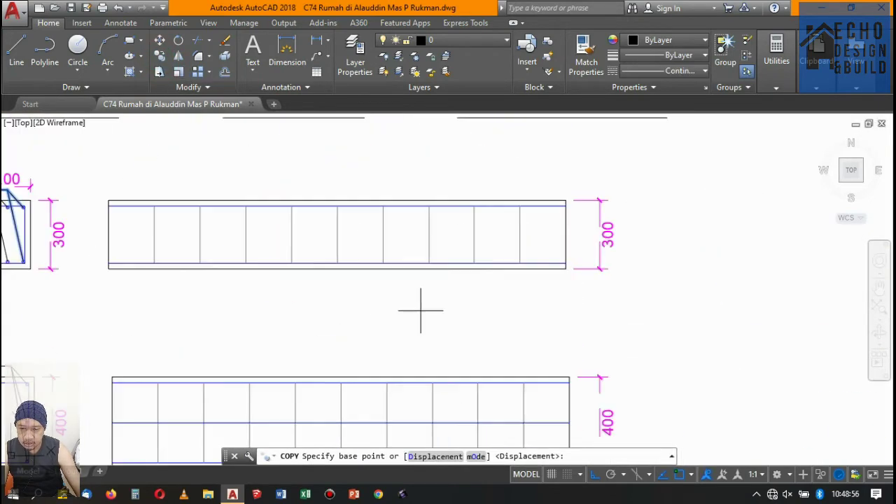
pyautogui.click(292, 305)
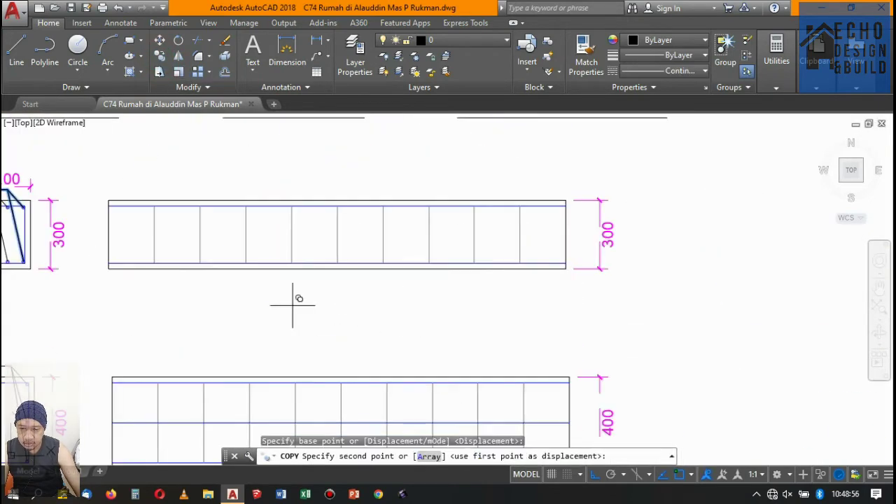
pyautogui.click(591, 341)
pyautogui.scroll(-4, 609, 329)
pyautogui.scroll(4, 580, 320)
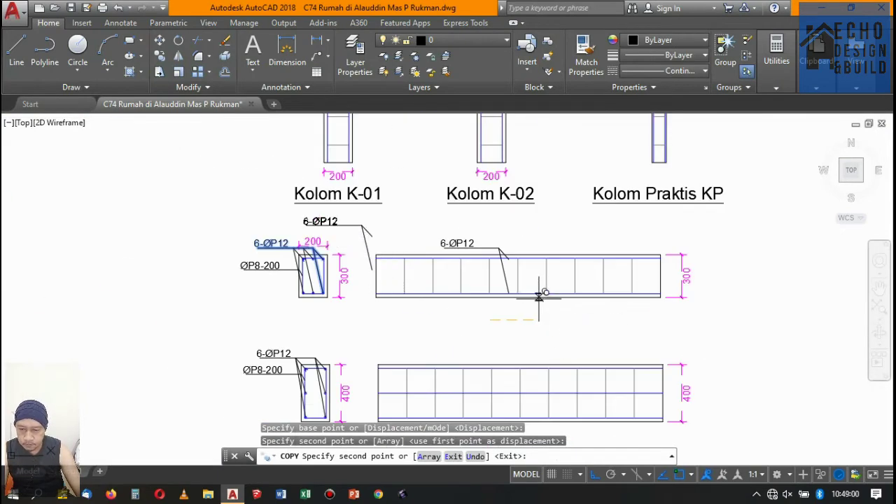
pyautogui.scroll(-3, 491, 280)
pyautogui.press('Return')
# Copy the 6-ØP12 callout and its leader lines onto the 400 beam elevation.
pyautogui.scroll(5, 320, 320)
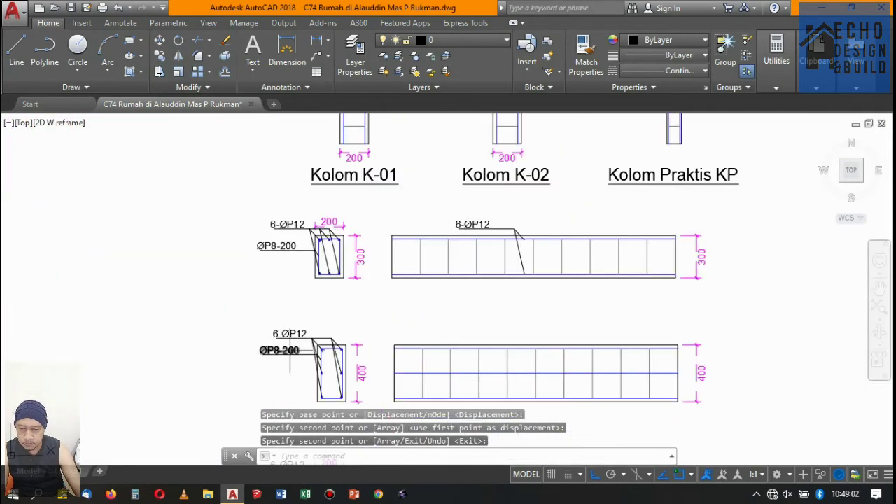
pyautogui.scroll(3, 320, 320)
pyautogui.scroll(2, 320, 320)
pyautogui.click(441, 245)
pyautogui.click(320, 304)
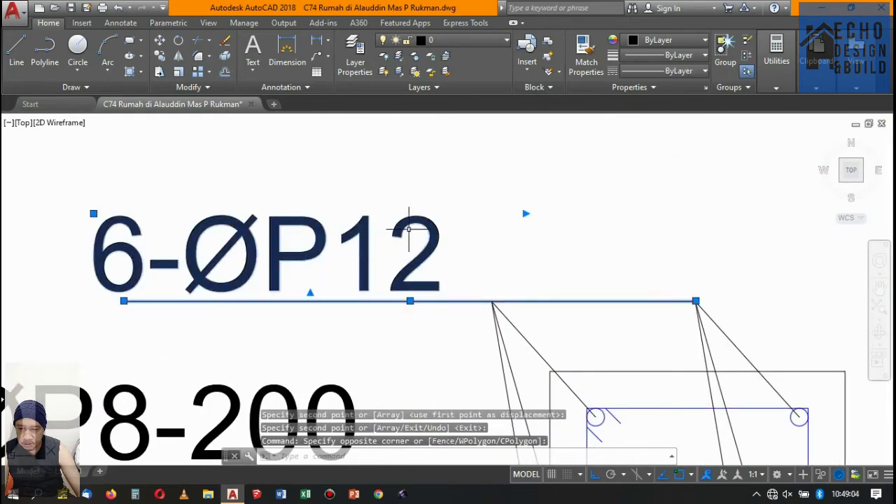
pyautogui.scroll(-4, 565, 280)
pyautogui.click(539, 277)
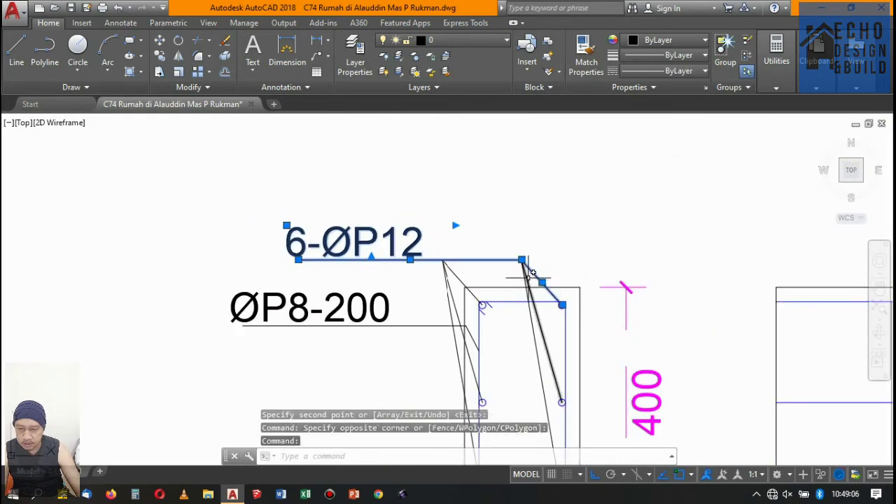
pyautogui.scroll(2, 532, 273)
pyautogui.click(533, 295)
pyautogui.click(487, 280)
pyautogui.scroll(-6, 487, 280)
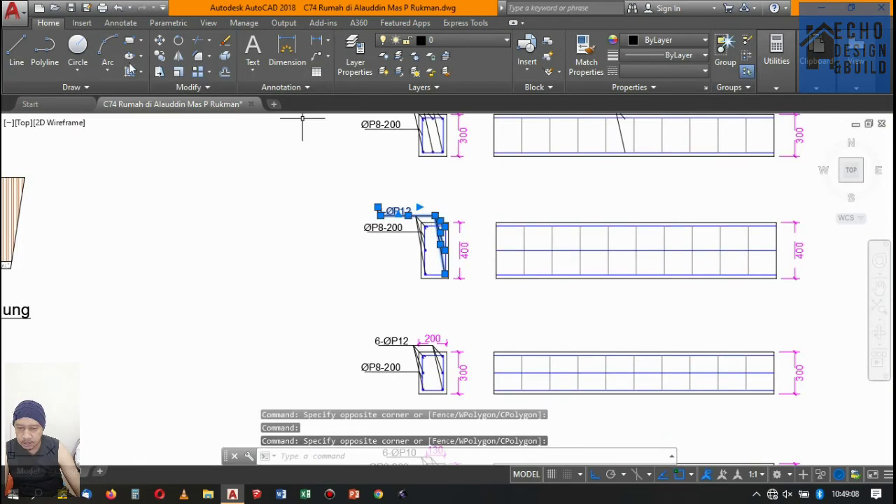
pyautogui.click(159, 56)
pyautogui.scroll(2, 436, 168)
pyautogui.click(490, 223)
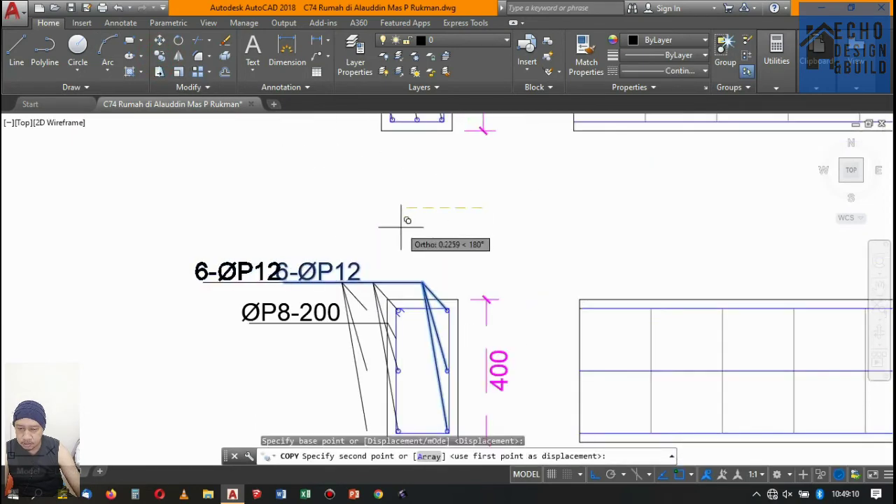
pyautogui.scroll(-2, 533, 220)
pyautogui.scroll(2, 540, 217)
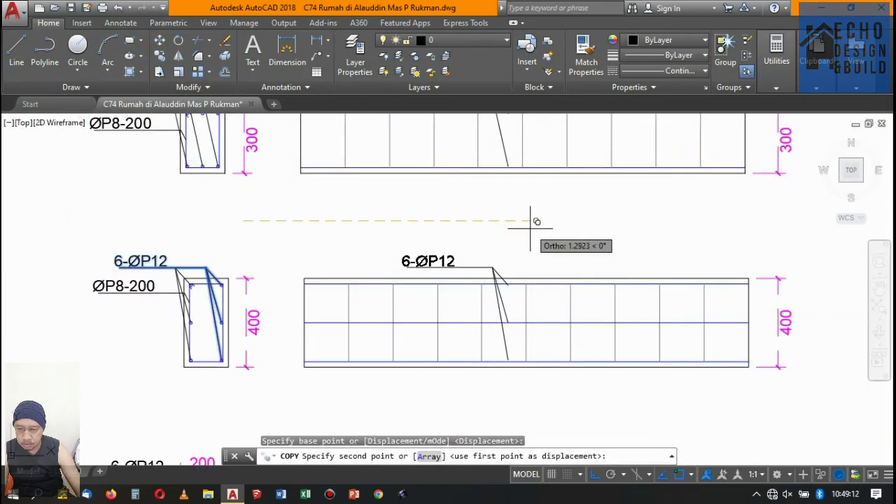
pyautogui.click(531, 228)
pyautogui.scroll(-4, 531, 227)
pyautogui.scroll(2, 511, 231)
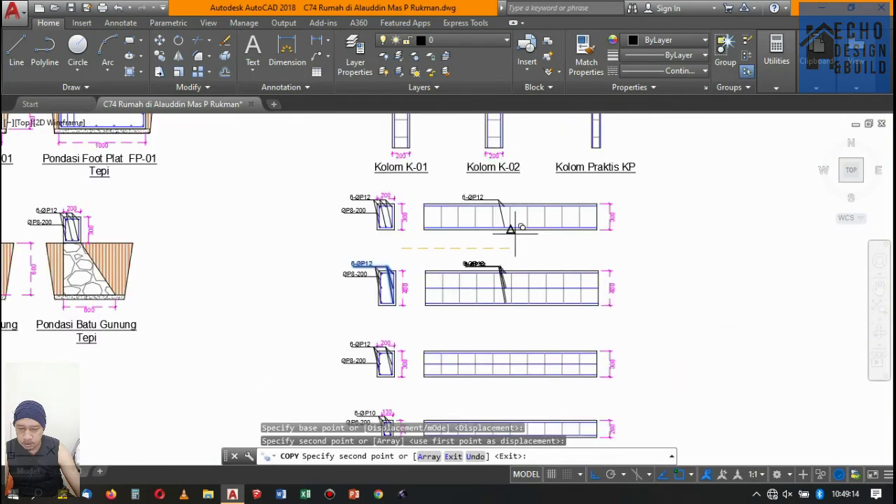
pyautogui.scroll(1, 515, 233)
pyautogui.press('Return')
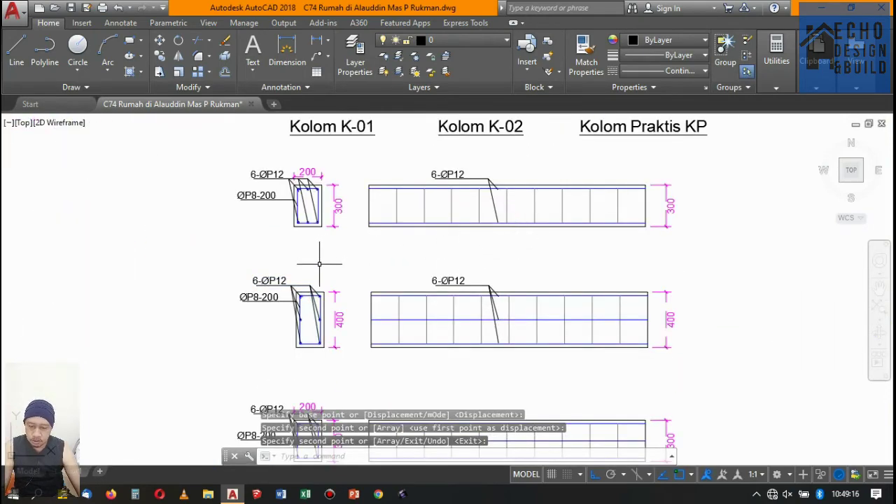
# Copy the 6-ØP12 callout with its leaders onto the third beam elevation, using the corner bar as base.
pyautogui.scroll(-1, 320, 264)
pyautogui.scroll(3, 406, 236)
pyautogui.scroll(-3, 357, 234)
pyautogui.scroll(1, 366, 244)
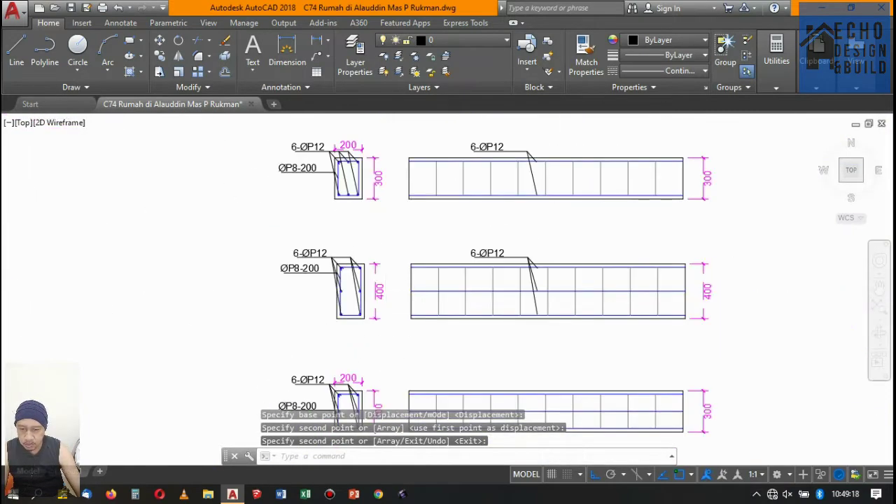
pyautogui.scroll(-1, 326, 231)
pyautogui.scroll(3, 325, 231)
pyautogui.scroll(1, 326, 231)
pyautogui.scroll(2, 326, 231)
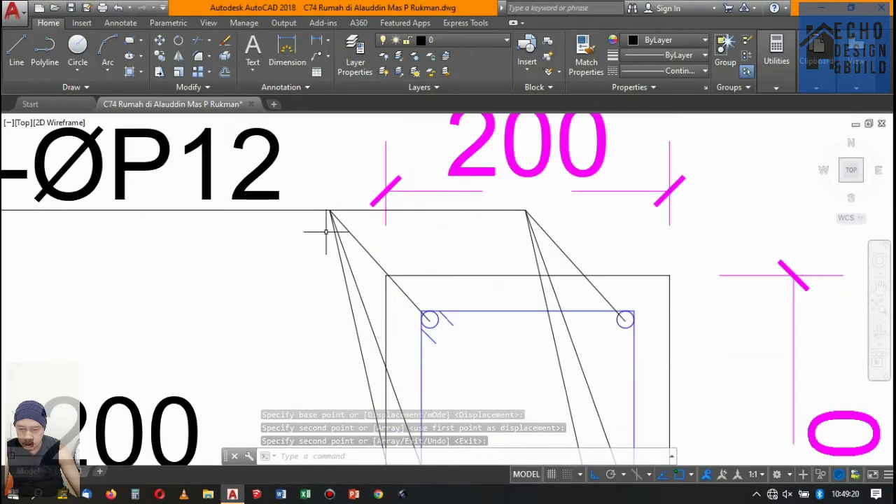
pyautogui.click(280, 234)
pyautogui.click(246, 196)
pyautogui.scroll(-4, 309, 186)
pyautogui.scroll(3, 420, 210)
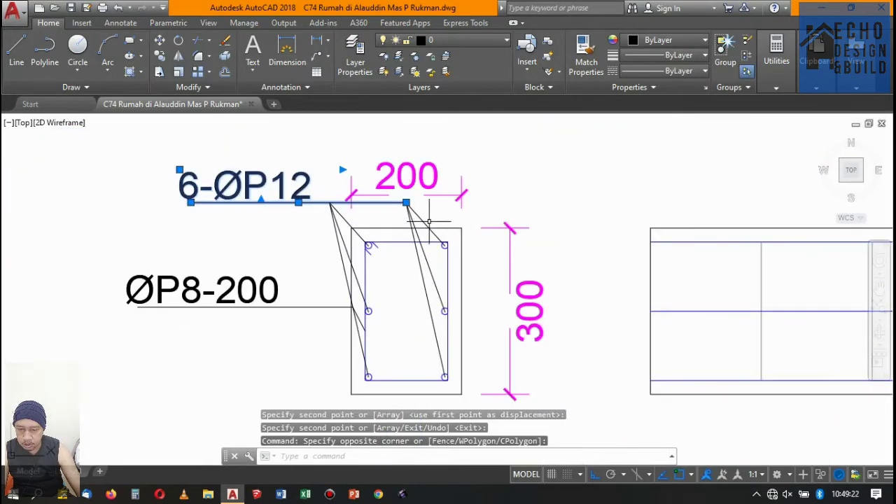
pyautogui.click(426, 224)
pyautogui.scroll(3, 426, 224)
pyautogui.click(413, 256)
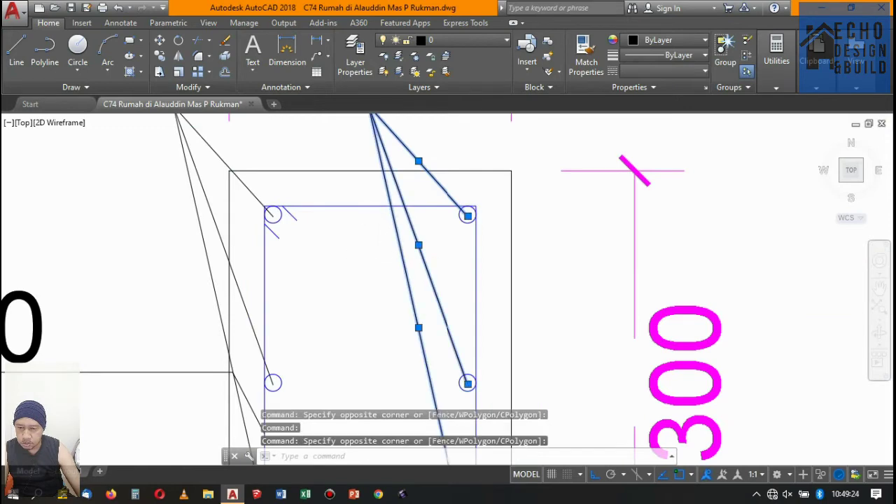
pyautogui.scroll(-5, 420, 227)
pyautogui.click(159, 56)
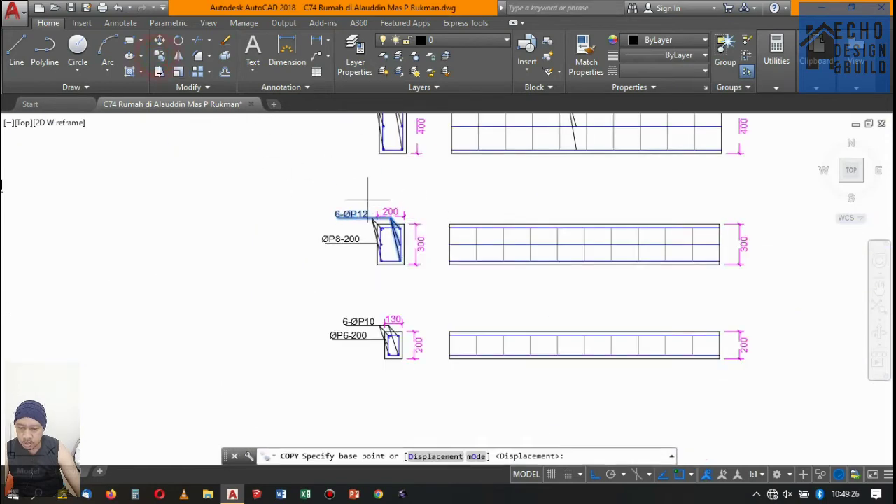
pyautogui.scroll(4, 396, 266)
pyautogui.scroll(4, 396, 279)
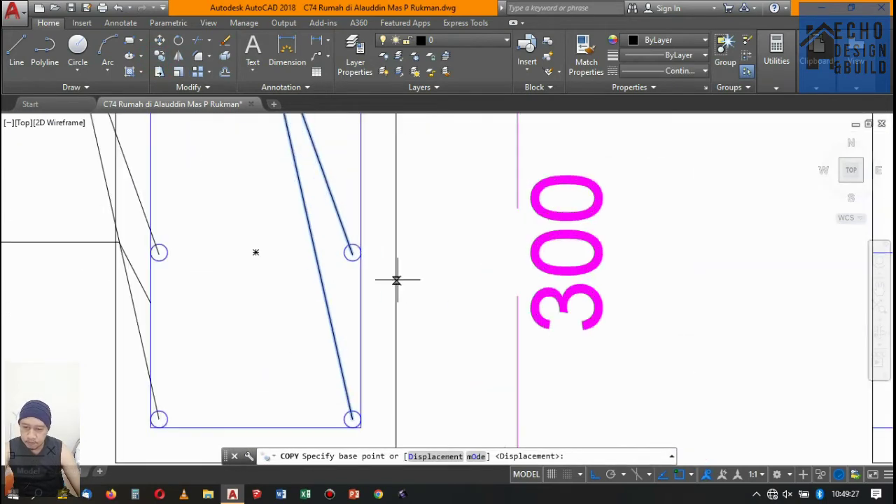
pyautogui.click(353, 252)
pyautogui.scroll(-5, 352, 252)
pyautogui.scroll(3, 535, 254)
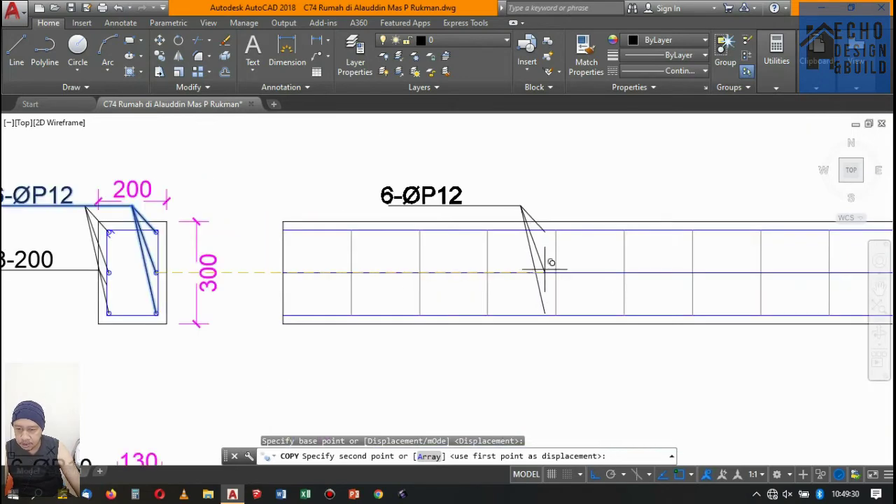
pyautogui.click(574, 262)
pyautogui.scroll(-5, 496, 223)
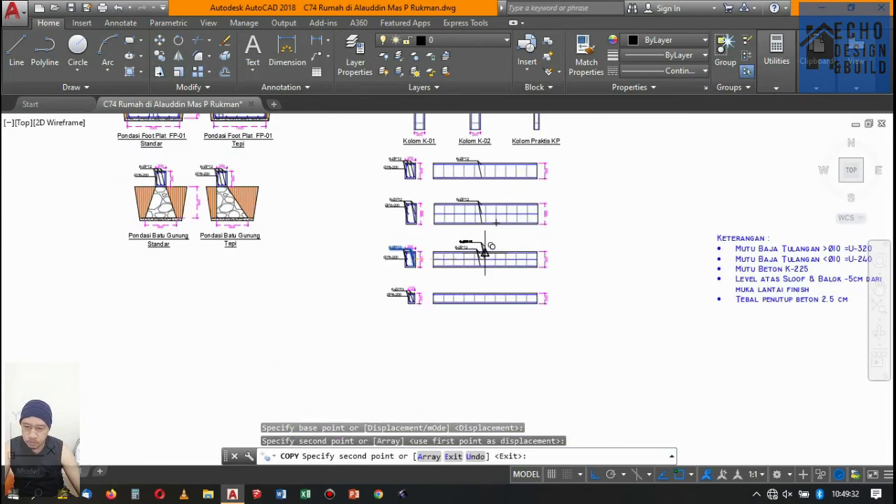
pyautogui.press('Return')
# Start copying the 6-ØP10 callout with its leaders, cancel it, and reselect the callout.
pyautogui.scroll(4, 401, 298)
pyautogui.scroll(2, 401, 297)
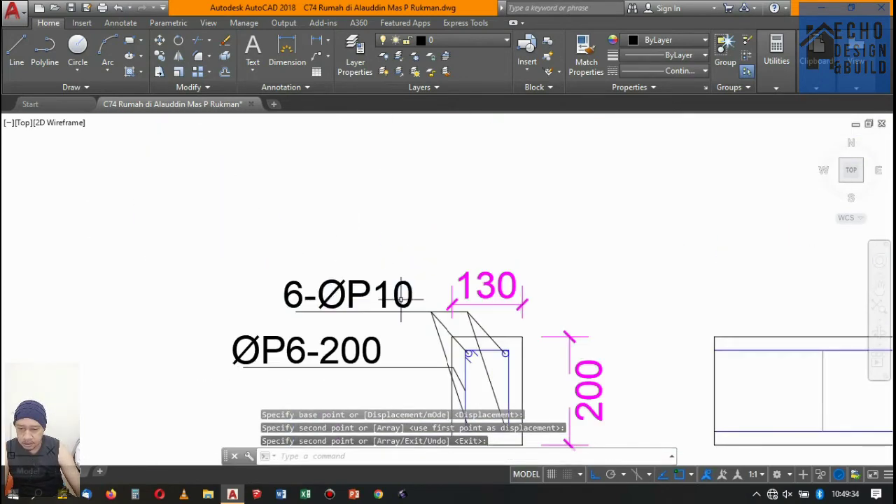
pyautogui.moveTo(412, 323); pyautogui.dragTo(423, 330)
pyautogui.scroll(-3, 406, 294)
pyautogui.scroll(7, 409, 280)
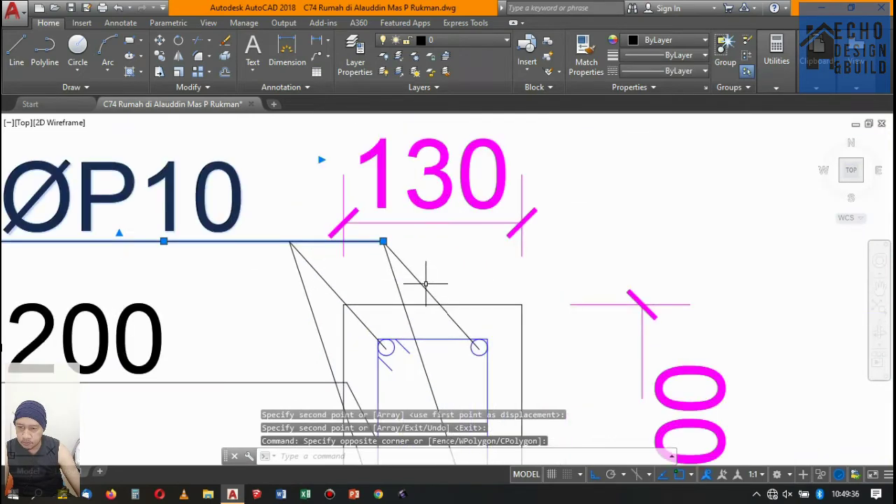
pyautogui.click(387, 260)
pyautogui.click(330, 194)
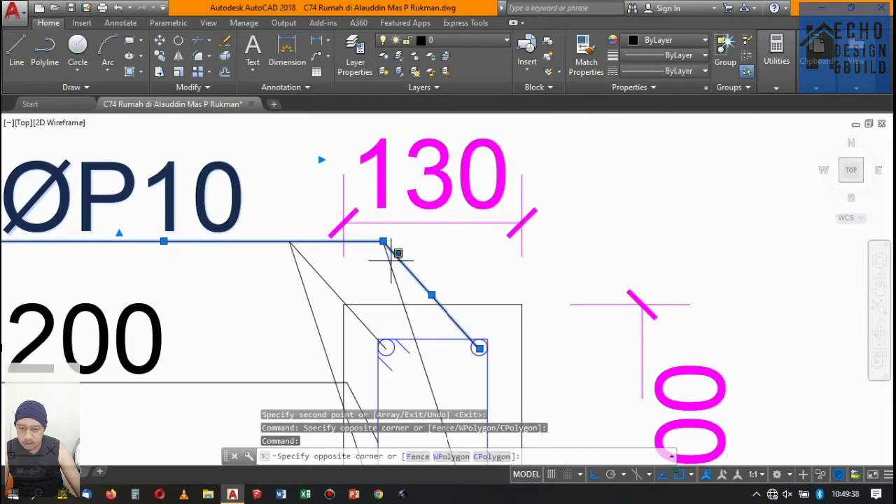
pyautogui.scroll(-4, 353, 193)
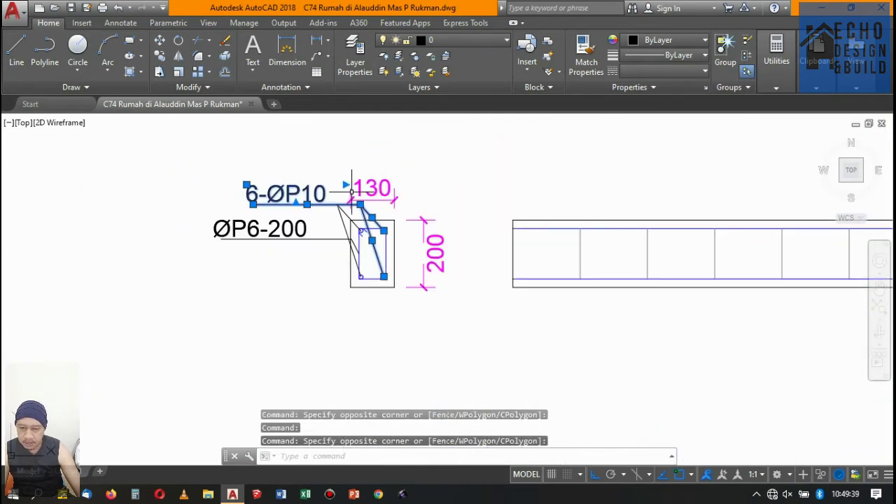
pyautogui.click(161, 60)
pyautogui.click(437, 147)
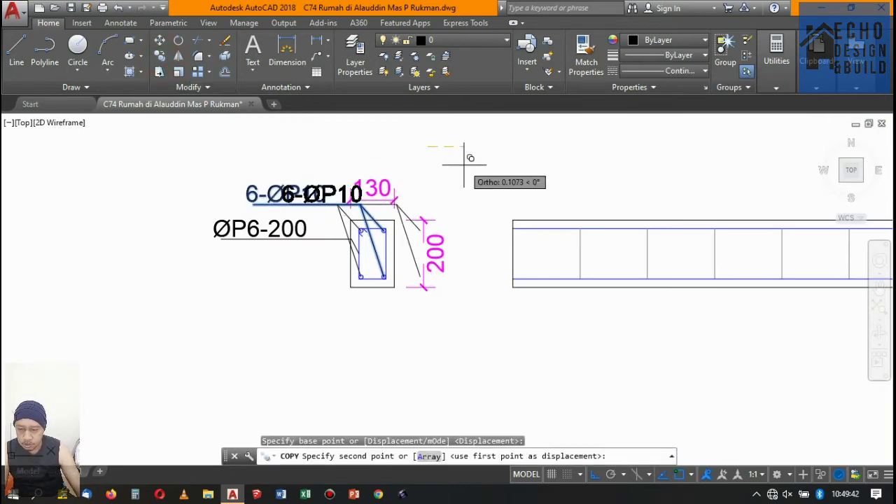
pyautogui.press('Escape')
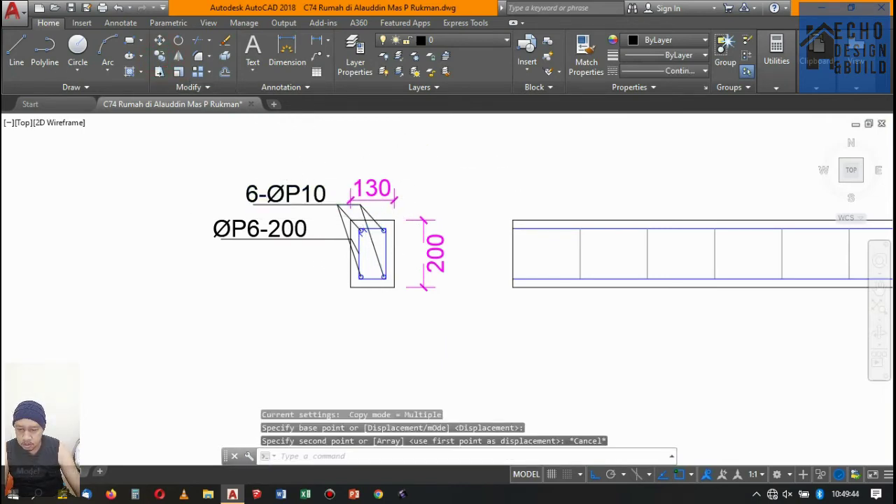
pyautogui.scroll(4, 274, 182)
pyautogui.click(227, 200)
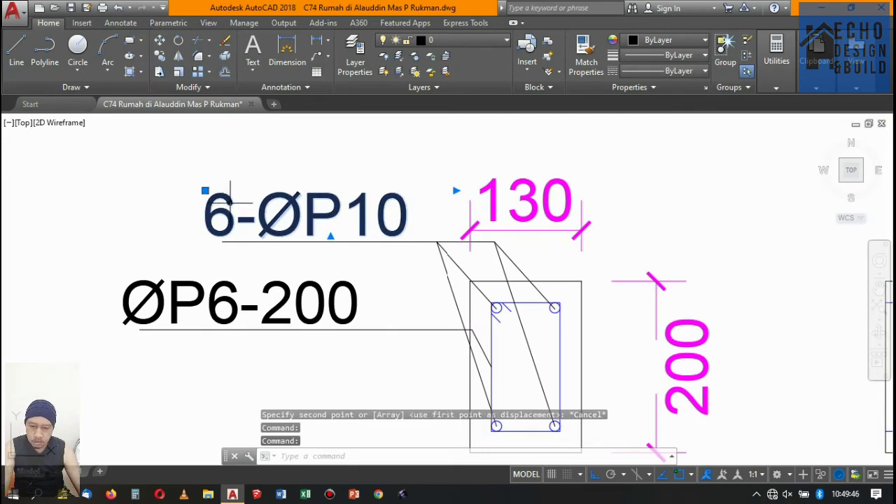
# Change the main-bar callout text from 6-ØP10 to 4-ØP10.
pyautogui.doubleClick(219, 210)
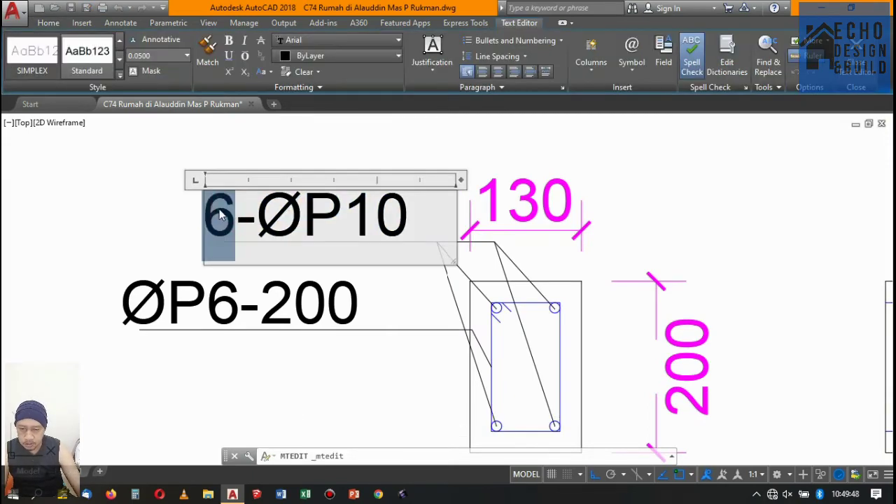
pyautogui.write('4')
pyautogui.scroll(-2, 313, 200)
pyautogui.scroll(1, 313, 200)
pyautogui.scroll(1, 313, 200)
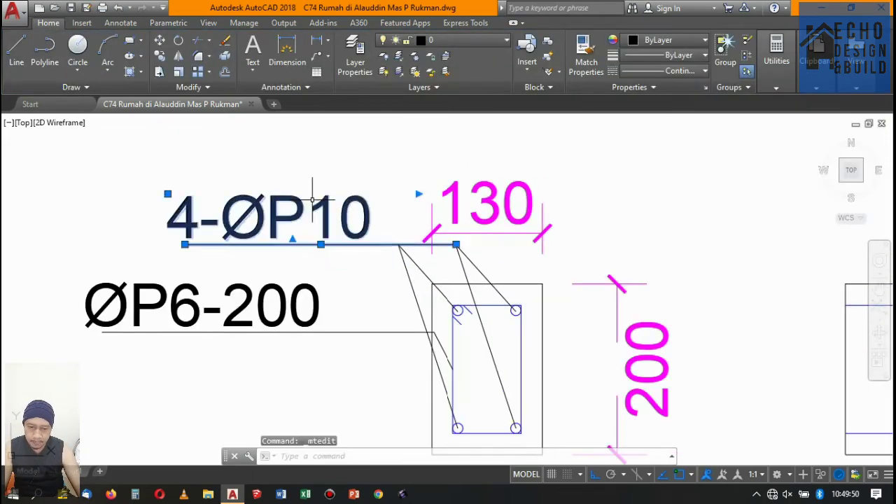
# Copy the 4-ØP10 callout with both leaders onto the 200-deep beam's elevation.
pyautogui.moveTo(483, 266); pyautogui.dragTo(392, 231)
pyautogui.scroll(5, 440, 240)
pyautogui.moveTo(480, 247); pyautogui.dragTo(434, 236)
pyautogui.scroll(-5, 275, 231)
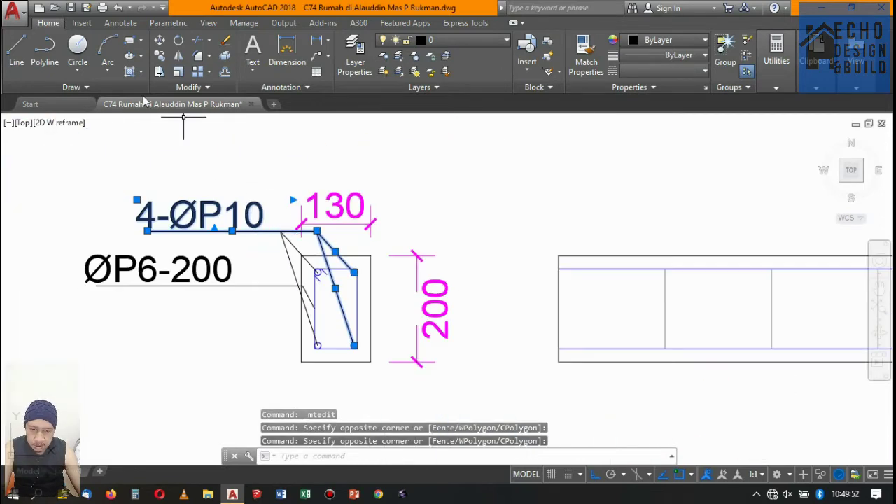
pyautogui.click(159, 57)
pyautogui.click(310, 132)
pyautogui.scroll(-3, 483, 153)
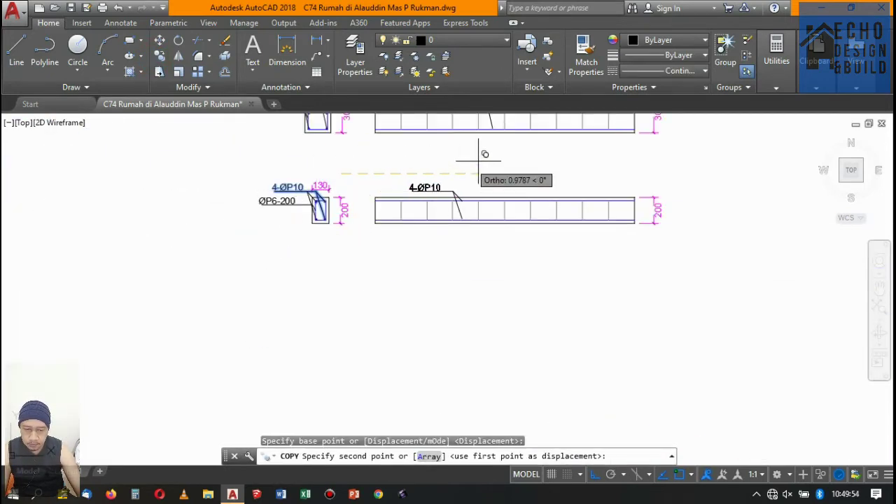
pyautogui.scroll(2, 490, 154)
pyautogui.click(534, 162)
pyautogui.scroll(-5, 504, 207)
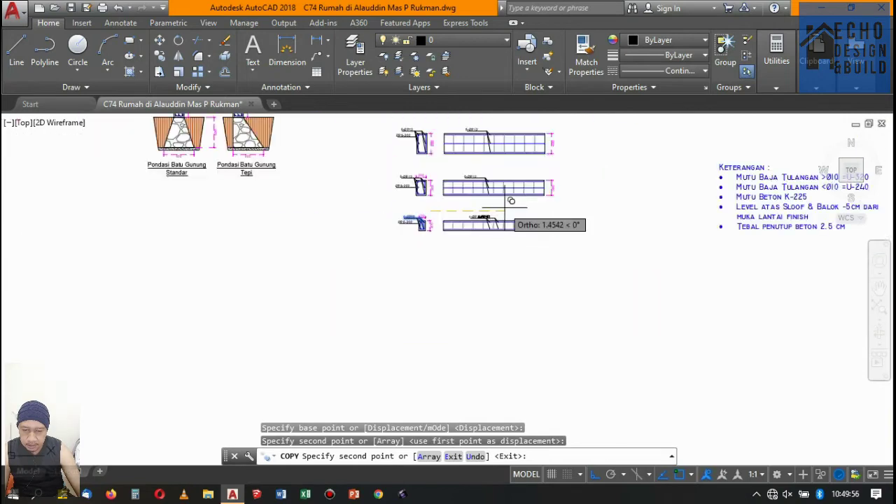
pyautogui.press('Return')
pyautogui.scroll(3, 455, 161)
pyautogui.scroll(2, 320, 343)
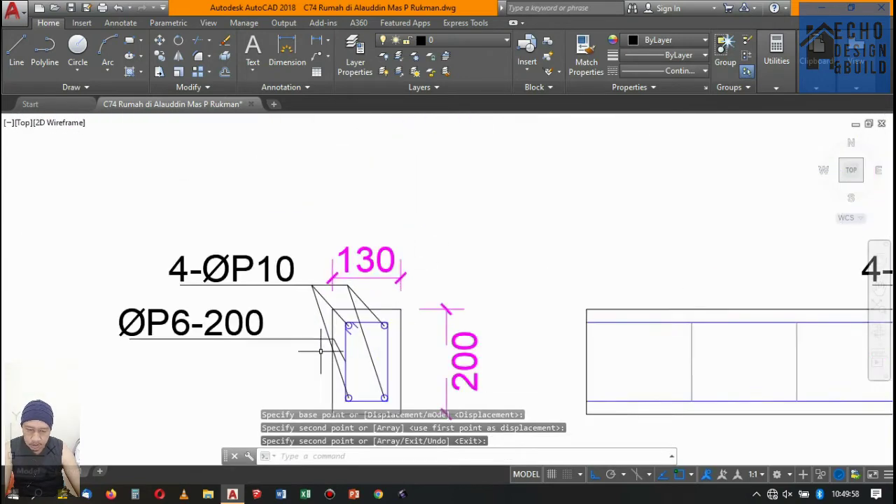
# Select the ØP6-200 stirrup callout and its leader.
pyautogui.click(286, 339)
pyautogui.click(266, 296)
pyautogui.scroll(3, 336, 334)
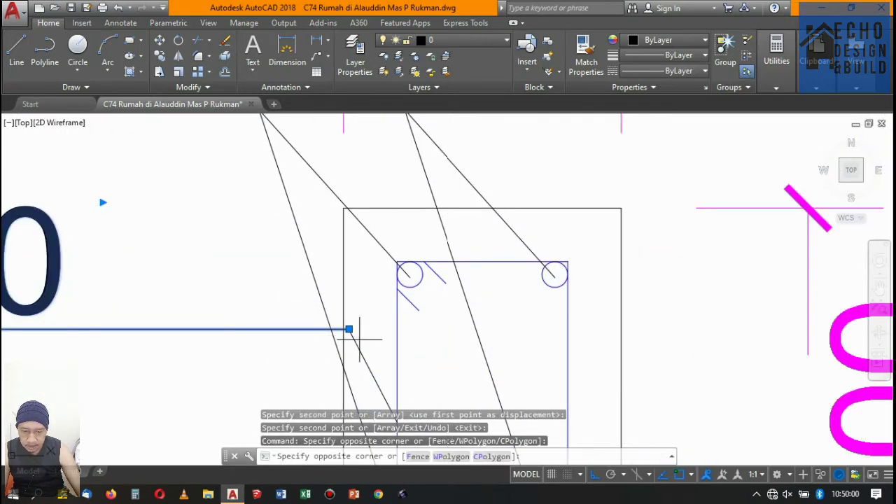
# Copy the ØP6-200 callout to below the 200-deep beam elevation, with Ortho off.
pyautogui.click(363, 357)
pyautogui.scroll(-4, 383, 273)
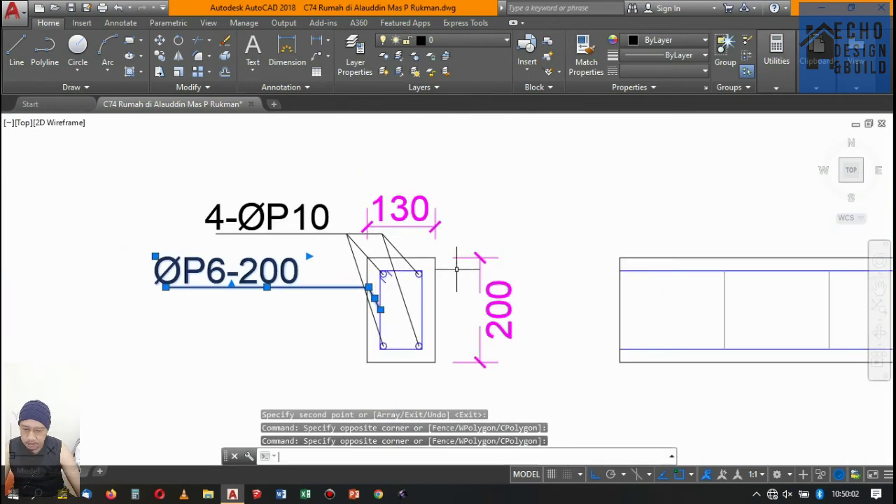
pyautogui.write('co')
pyautogui.press('Return')
pyautogui.scroll(5, 385, 306)
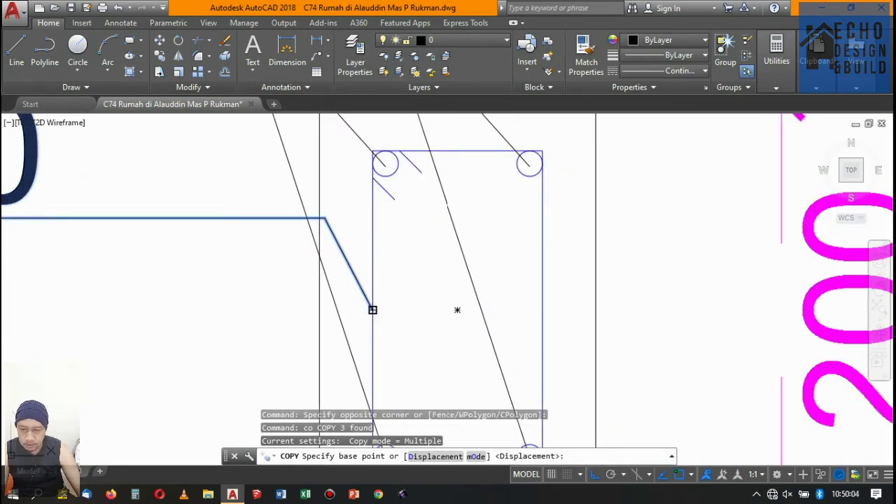
pyautogui.click(373, 310)
pyautogui.scroll(-3, 357, 308)
pyautogui.scroll(-2, 579, 254)
pyautogui.scroll(4, 701, 259)
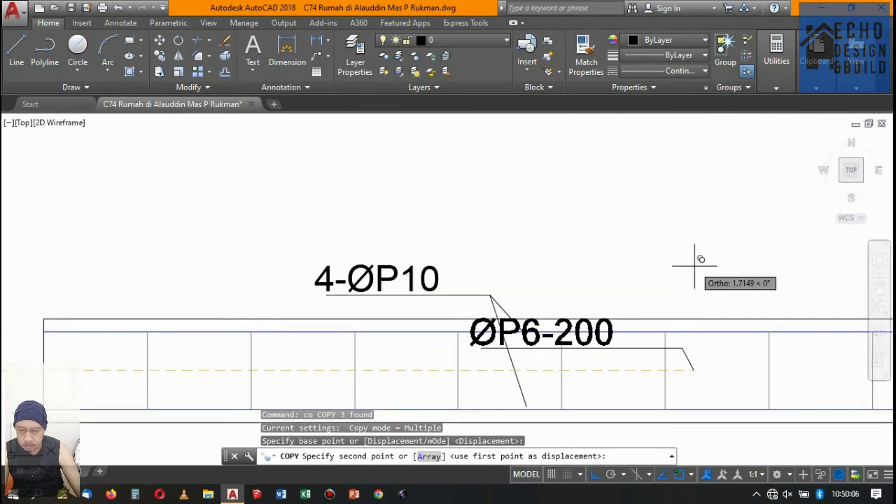
pyautogui.scroll(-5, 700, 319)
pyautogui.scroll(1, 683, 340)
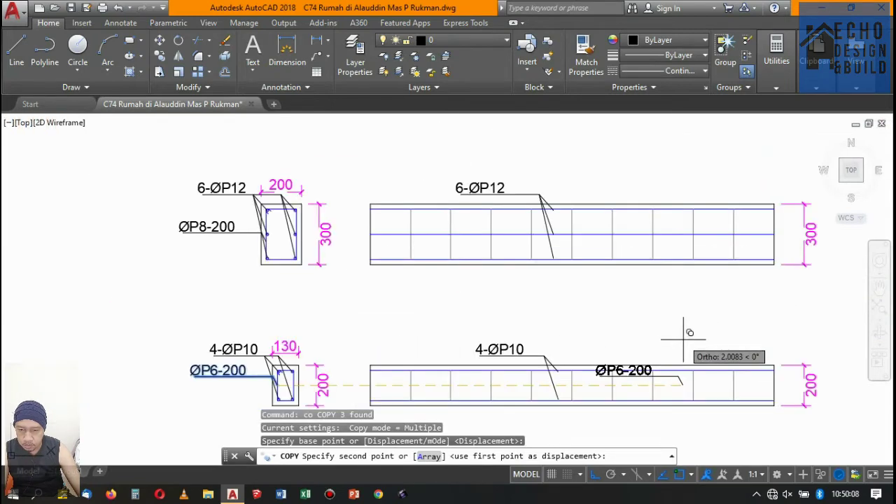
pyautogui.press('F8')
pyautogui.scroll(2, 670, 316)
pyautogui.scroll(-4, 645, 359)
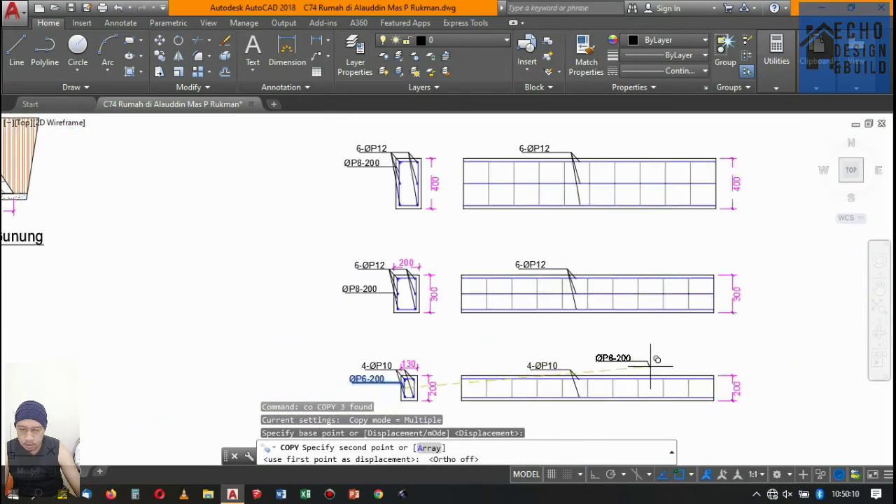
pyautogui.scroll(3, 654, 306)
pyautogui.scroll(-5, 595, 364)
pyautogui.scroll(6, 636, 353)
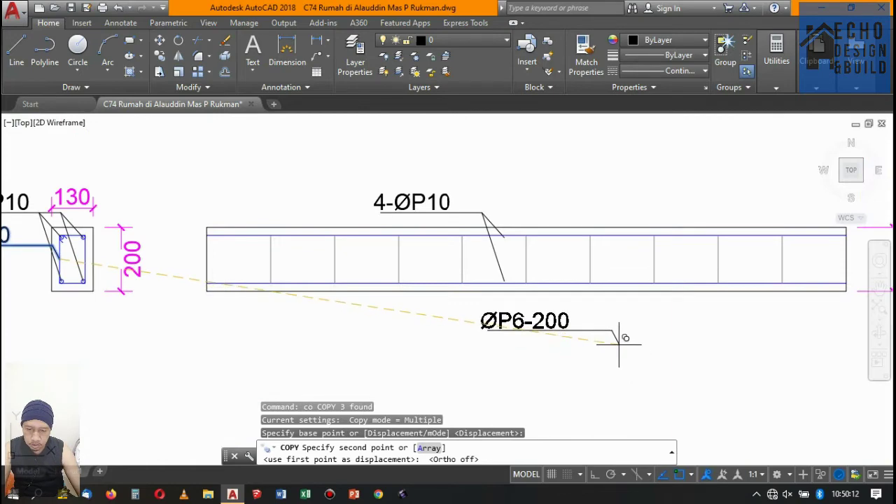
pyautogui.click(630, 345)
pyautogui.scroll(-4, 617, 358)
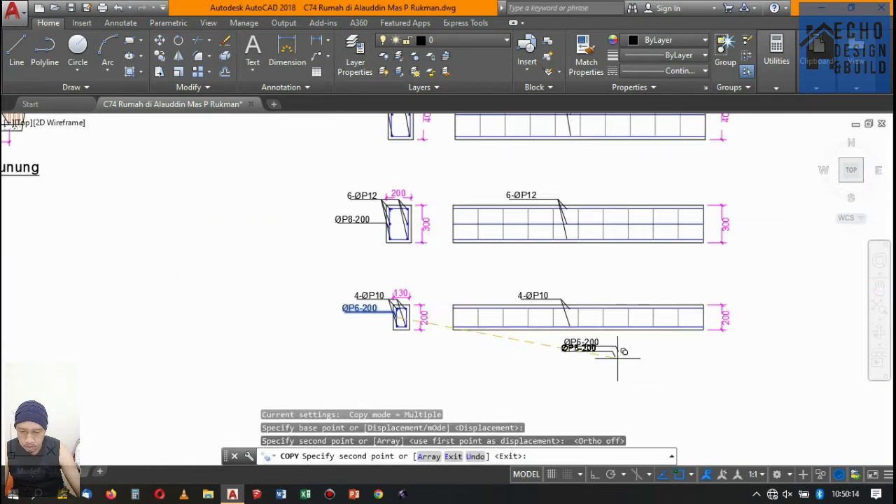
pyautogui.press('Return')
pyautogui.scroll(6, 627, 343)
# Stretch the copied ØP6-200 leader tip up into the 200-deep beam.
pyautogui.click(626, 400)
pyautogui.click(586, 356)
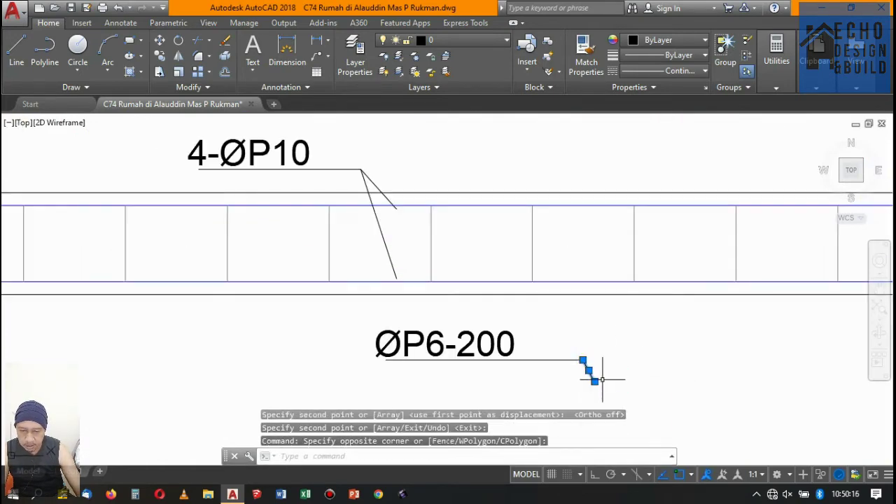
pyautogui.click(595, 381)
pyautogui.click(634, 244)
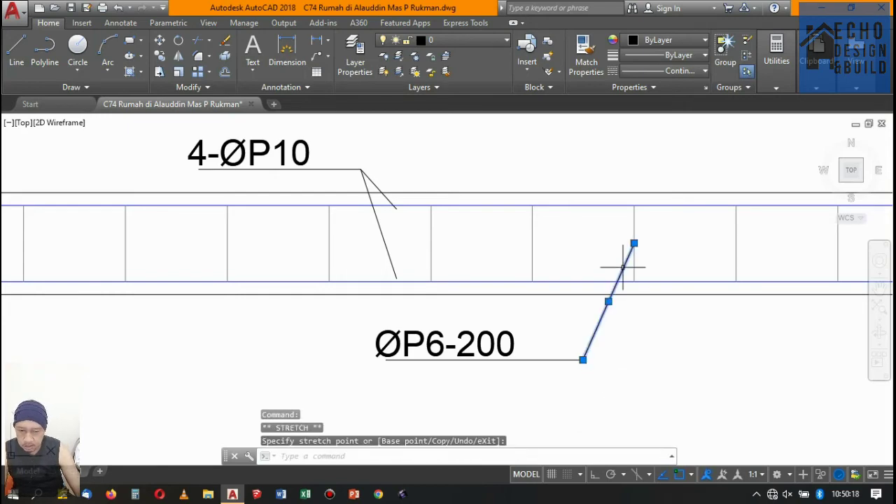
pyautogui.scroll(-3, 617, 298)
pyautogui.press('Escape')
pyautogui.scroll(2, 536, 240)
pyautogui.scroll(-2, 525, 280)
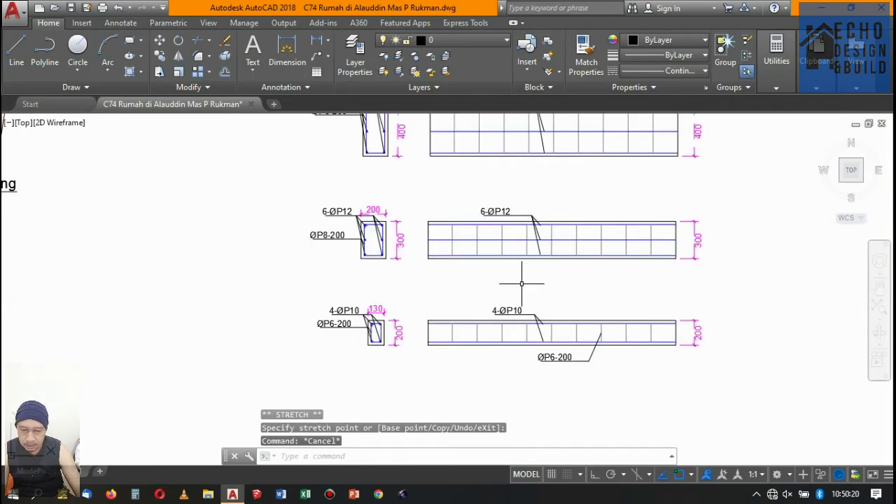
pyautogui.scroll(4, 374, 244)
# Copy the ØP8-200 callout and its diagonal leader below the 300-deep beam elevation.
pyautogui.click(335, 229)
pyautogui.click(314, 179)
pyautogui.scroll(4, 365, 225)
pyautogui.scroll(8, 367, 223)
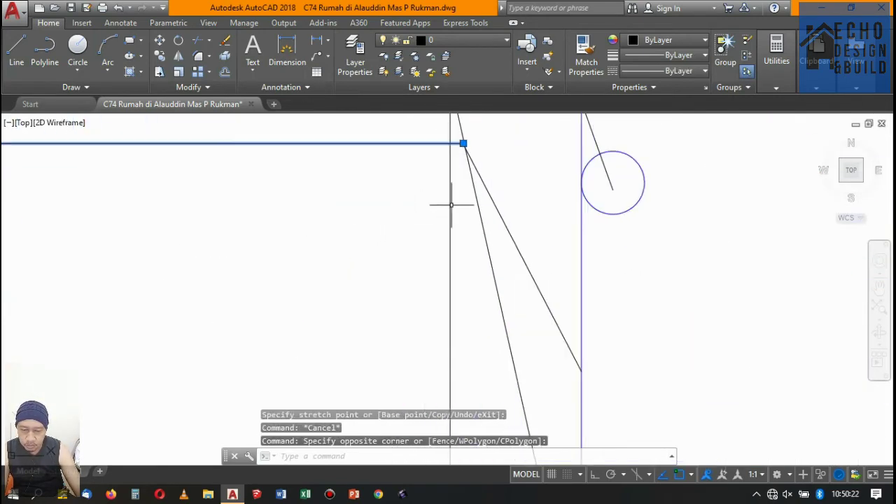
pyautogui.click(491, 196)
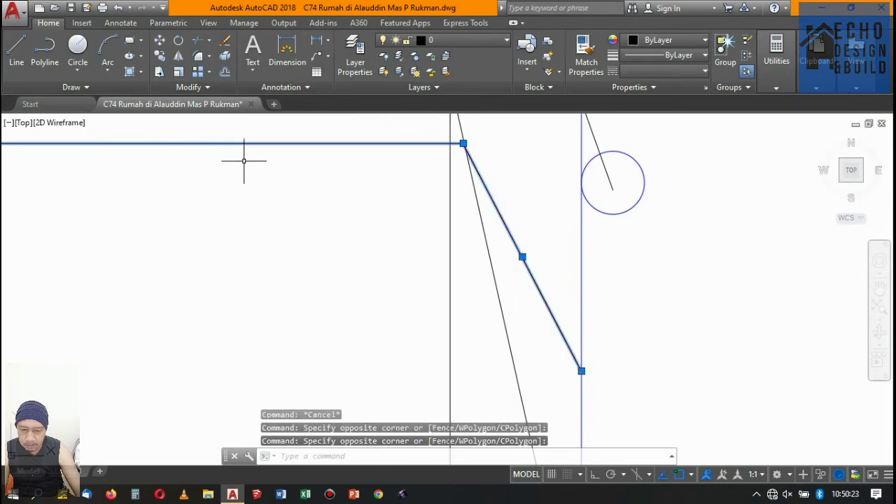
pyautogui.click(161, 61)
pyautogui.click(294, 280)
pyautogui.scroll(-5, 130, 280)
pyautogui.scroll(-3, 201, 290)
pyautogui.scroll(8, 344, 322)
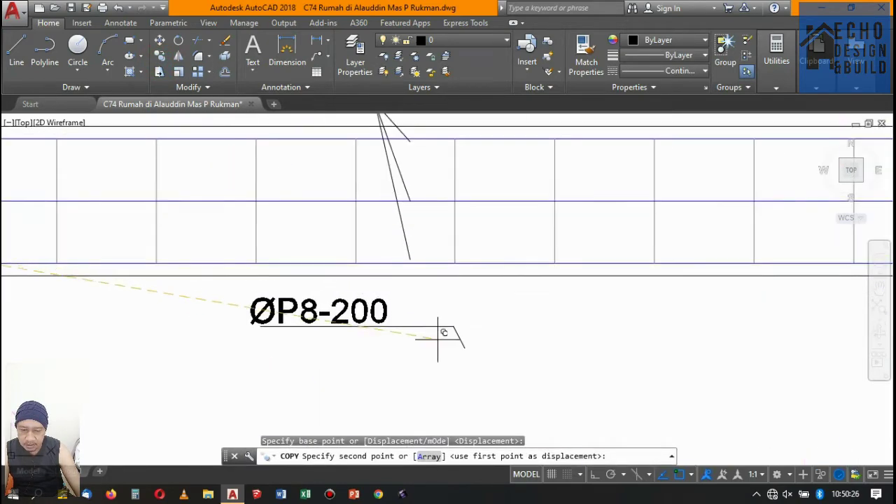
pyautogui.click(720, 336)
pyautogui.scroll(-2, 720, 336)
pyautogui.scroll(-4, 444, 325)
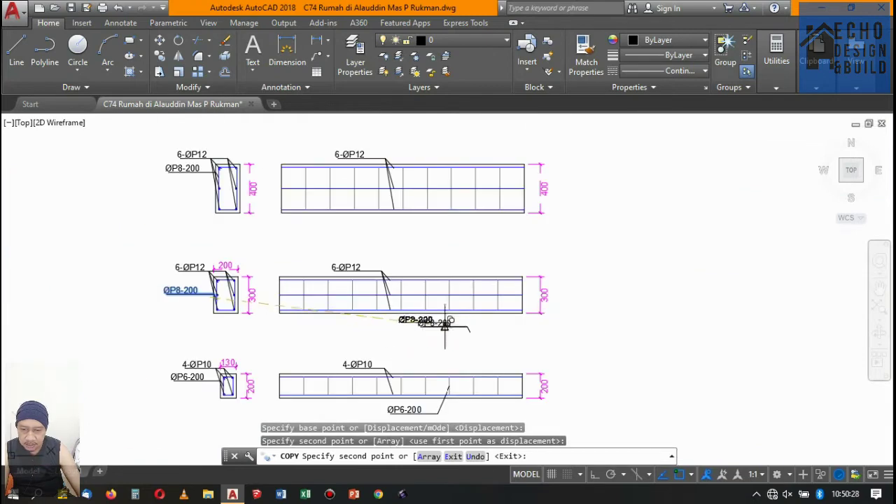
# Stretch the copied ØP8-200 leader tip onto a stirrup inside the 300-deep beam.
pyautogui.click(444, 322)
pyautogui.scroll(3, 442, 318)
pyautogui.click(477, 343)
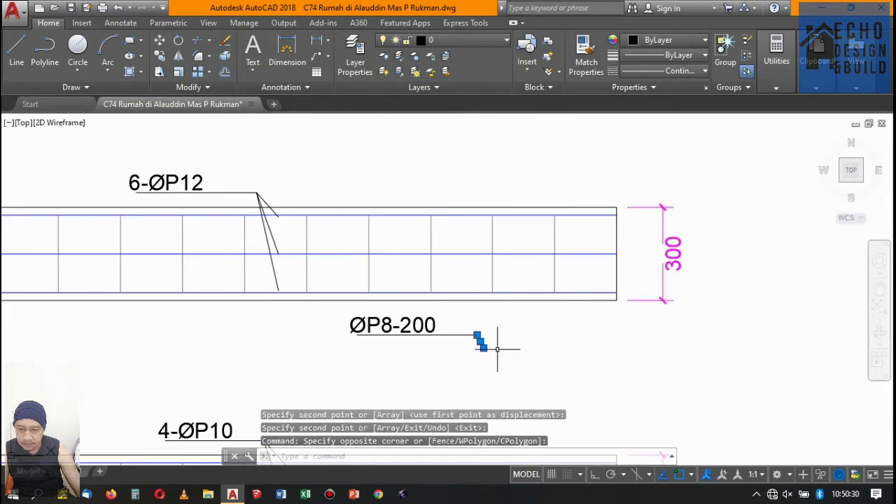
pyautogui.click(483, 346)
pyautogui.scroll(3, 510, 279)
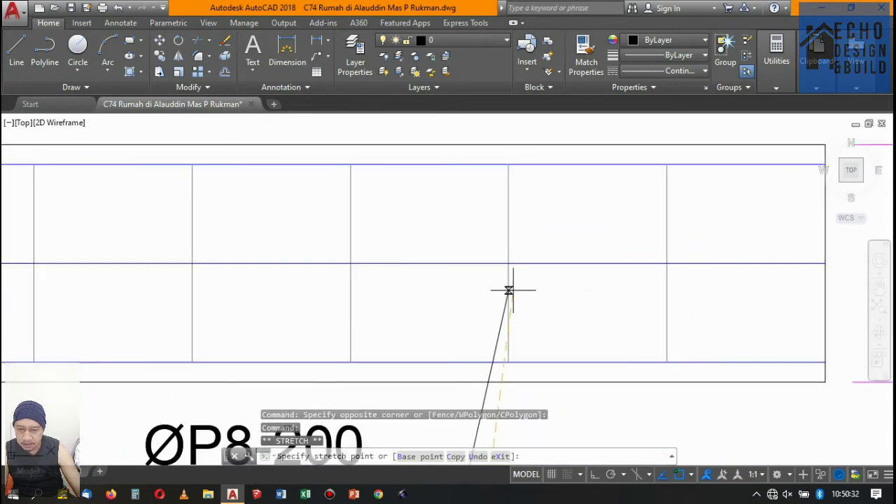
pyautogui.click(510, 290)
pyautogui.scroll(-3, 536, 287)
pyautogui.press('Escape')
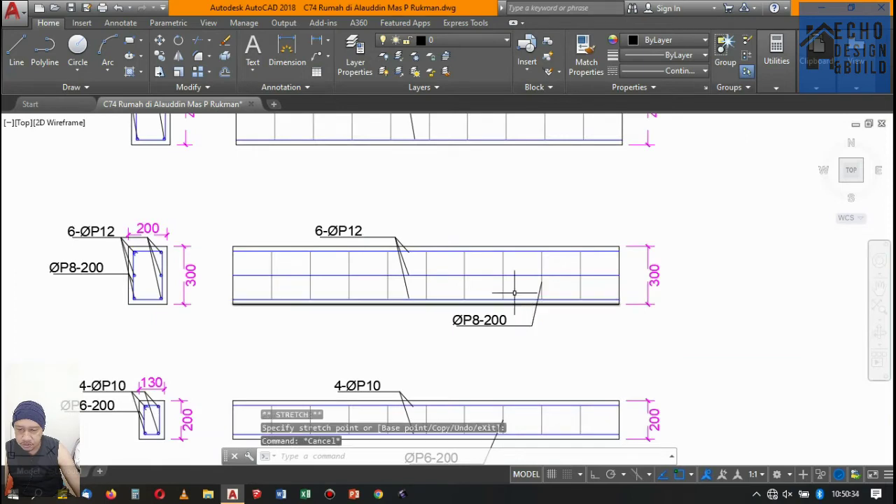
pyautogui.scroll(-3, 514, 293)
pyautogui.scroll(4, 532, 280)
pyautogui.scroll(-5, 544, 273)
pyautogui.scroll(4, 523, 283)
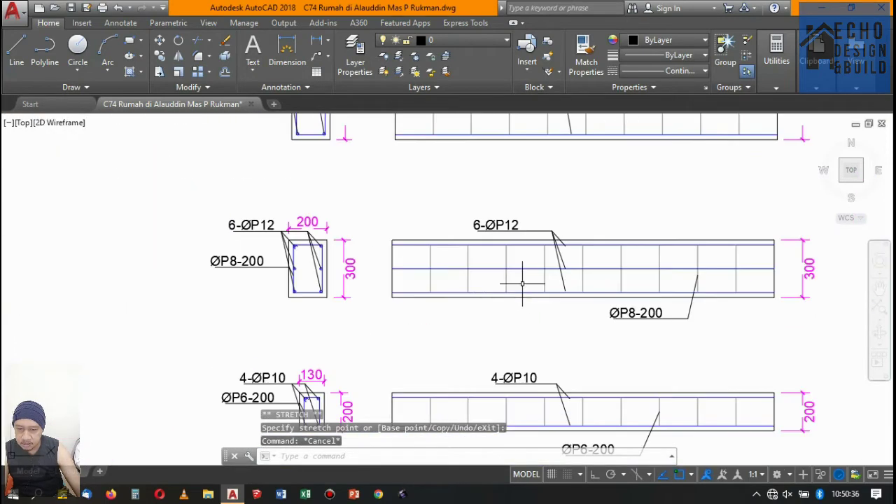
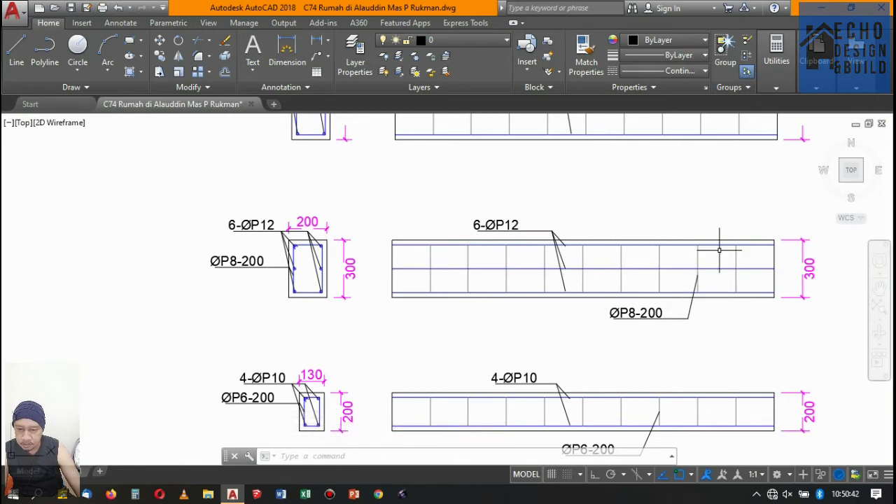
# Copy the ØP8-200 stirrup leader onto the 400 and 300 beam details.
pyautogui.scroll(-5, 609, 237)
pyautogui.scroll(3, 544, 250)
pyautogui.scroll(-3, 580, 252)
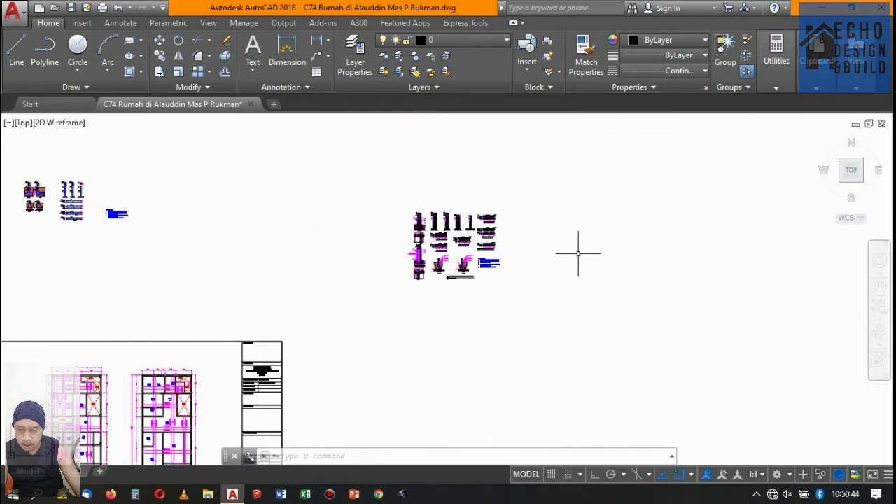
pyautogui.scroll(3, 300, 144)
pyautogui.scroll(5, 300, 143)
pyautogui.scroll(-1, 350, 245)
pyautogui.scroll(3, 348, 256)
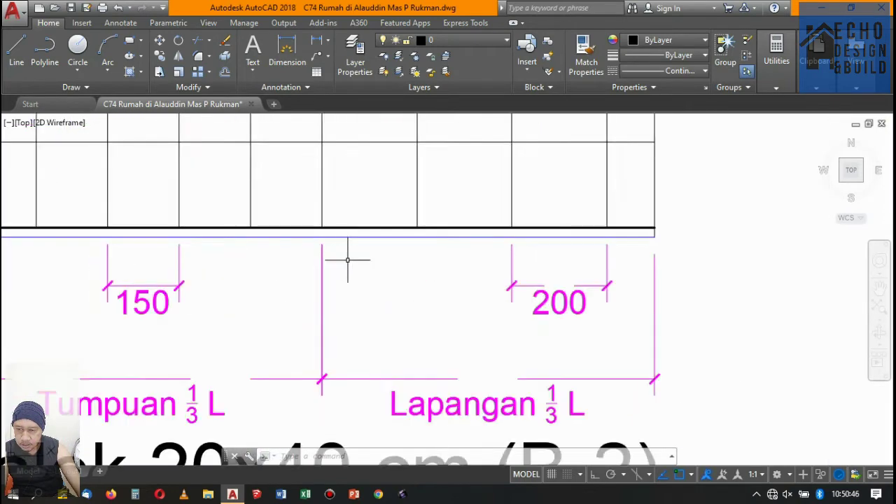
pyautogui.scroll(-2, 327, 224)
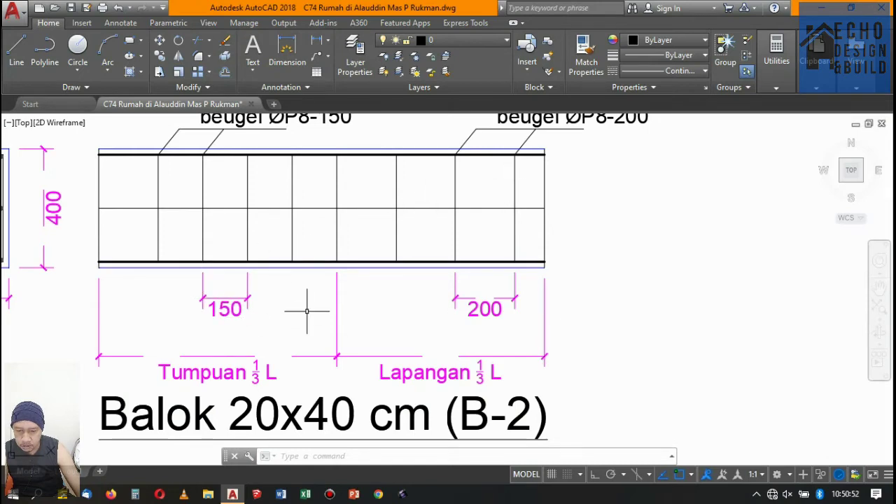
pyautogui.scroll(-5, 532, 290)
pyautogui.scroll(3, 536, 280)
pyautogui.scroll(-3, 357, 296)
pyautogui.scroll(3, 406, 264)
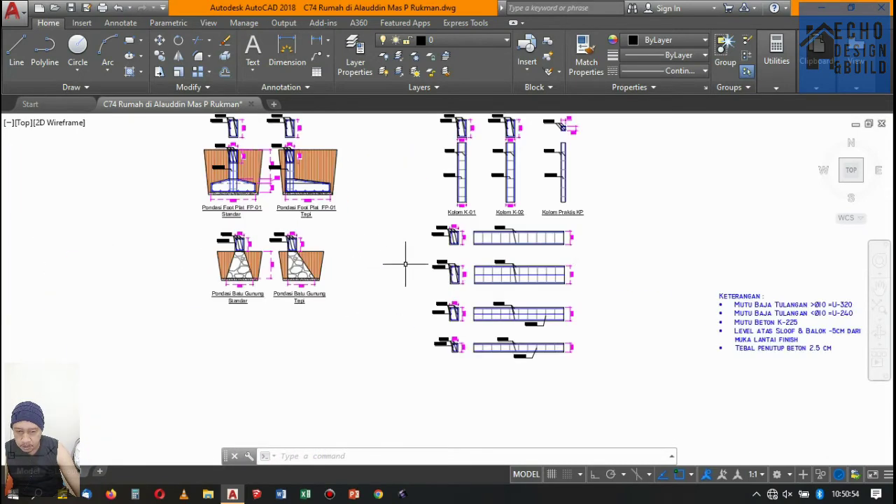
pyautogui.scroll(5, 553, 344)
pyautogui.scroll(-2, 490, 316)
pyautogui.scroll(2, 420, 284)
pyautogui.scroll(-5, 420, 284)
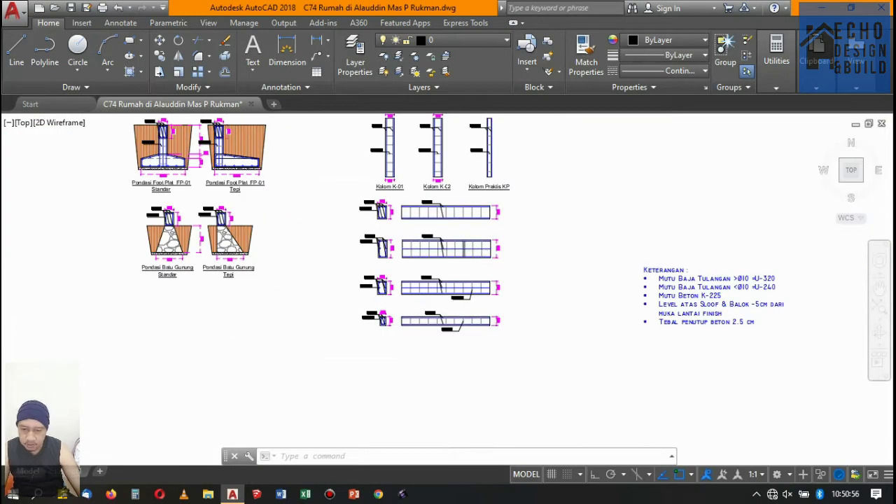
pyautogui.scroll(5, 464, 248)
pyautogui.scroll(-5, 476, 250)
pyautogui.scroll(3, 448, 247)
pyautogui.scroll(1, 442, 246)
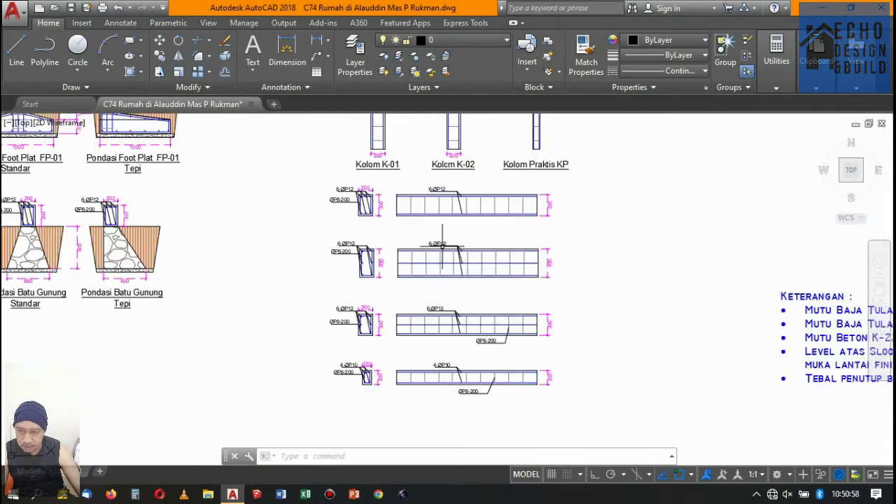
pyautogui.scroll(2, 442, 245)
pyautogui.scroll(2, 366, 248)
pyautogui.scroll(-1, 357, 245)
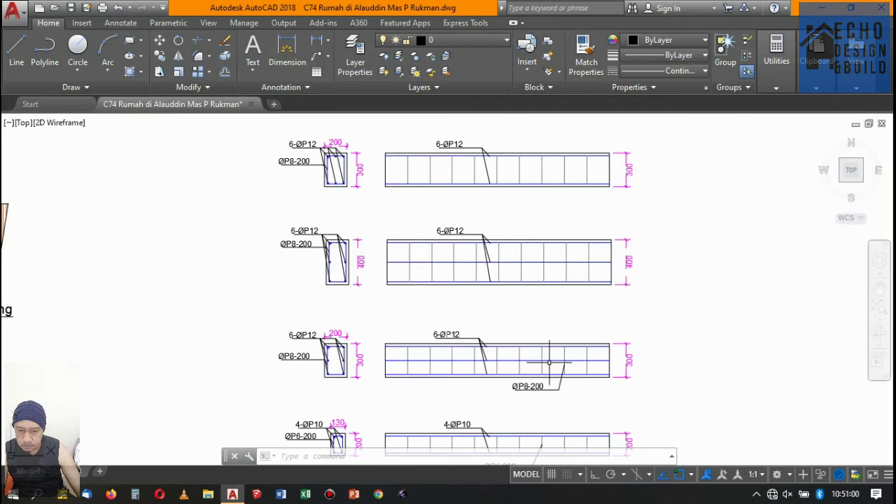
pyautogui.scroll(4, 550, 362)
pyautogui.click(553, 425)
pyautogui.click(600, 426)
pyautogui.click(551, 413)
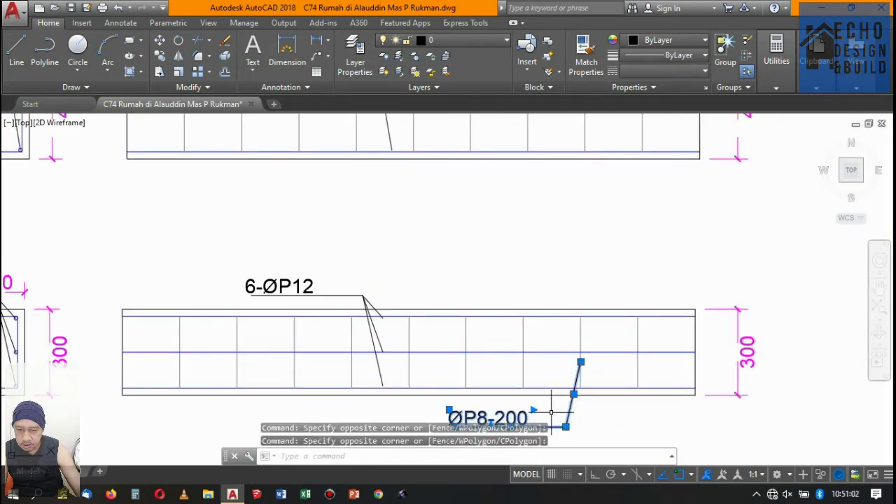
pyautogui.click(162, 57)
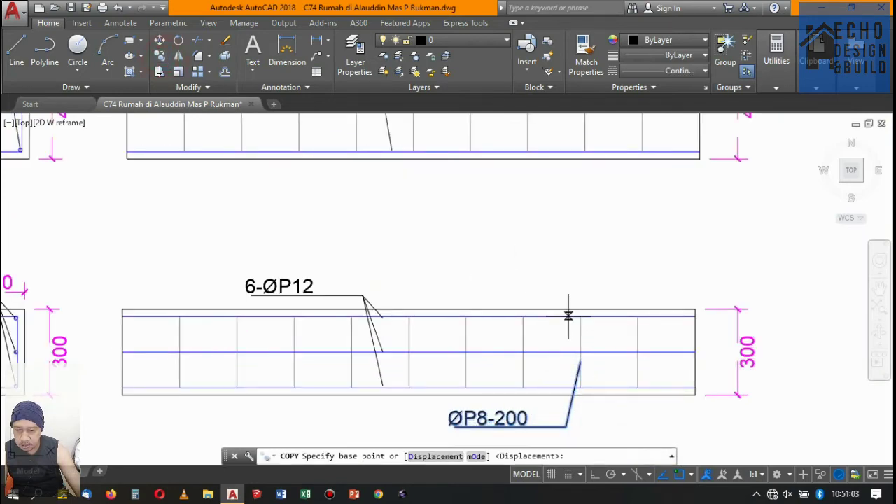
pyautogui.click(580, 362)
pyautogui.scroll(-3, 560, 336)
pyautogui.scroll(2, 539, 312)
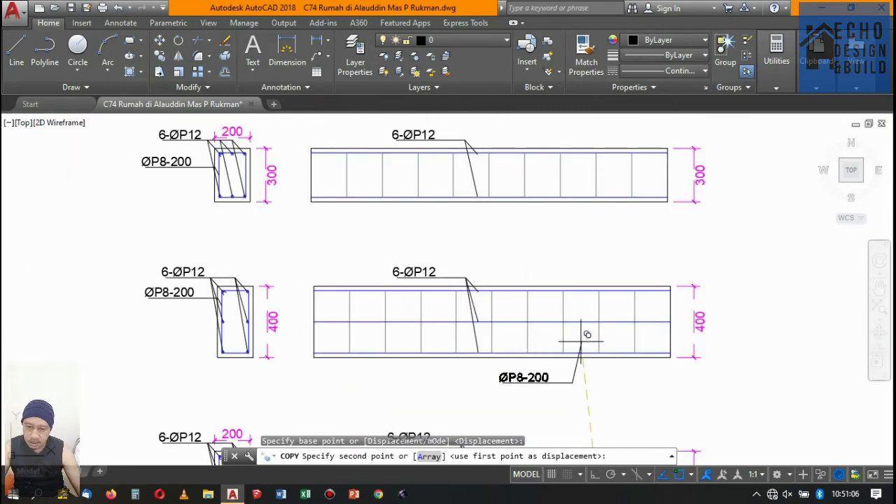
pyautogui.click(600, 333)
pyautogui.scroll(-3, 580, 329)
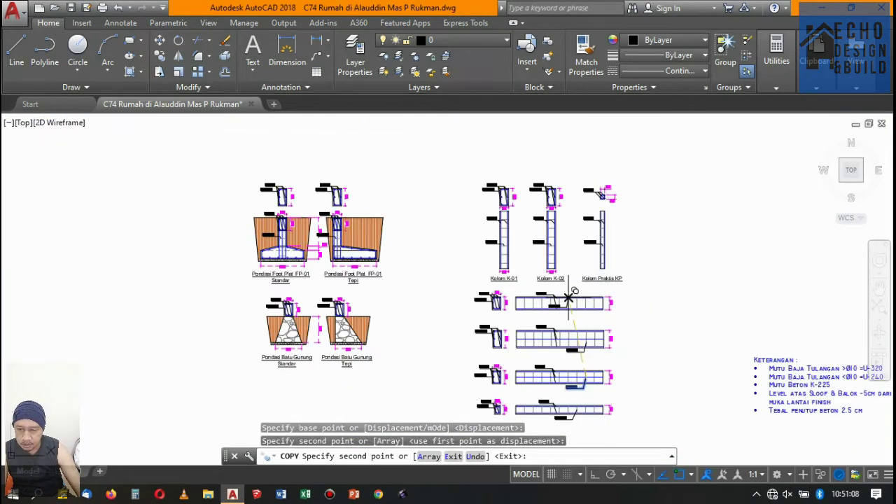
pyautogui.scroll(3, 574, 308)
pyautogui.scroll(2, 609, 301)
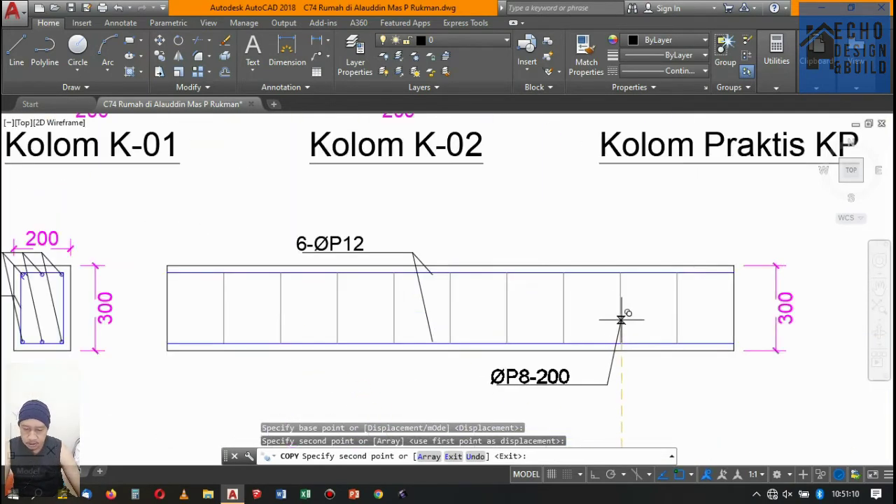
pyautogui.click(625, 314)
pyautogui.scroll(-5, 510, 297)
pyautogui.press('Escape')
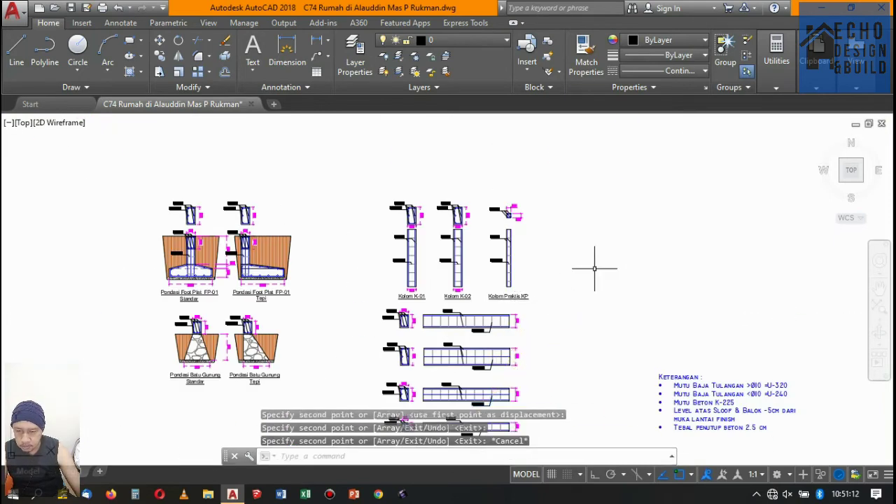
# Begin copying the Kolom K-01 title, then abandon the copy.
pyautogui.scroll(5, 375, 313)
pyautogui.click(504, 203)
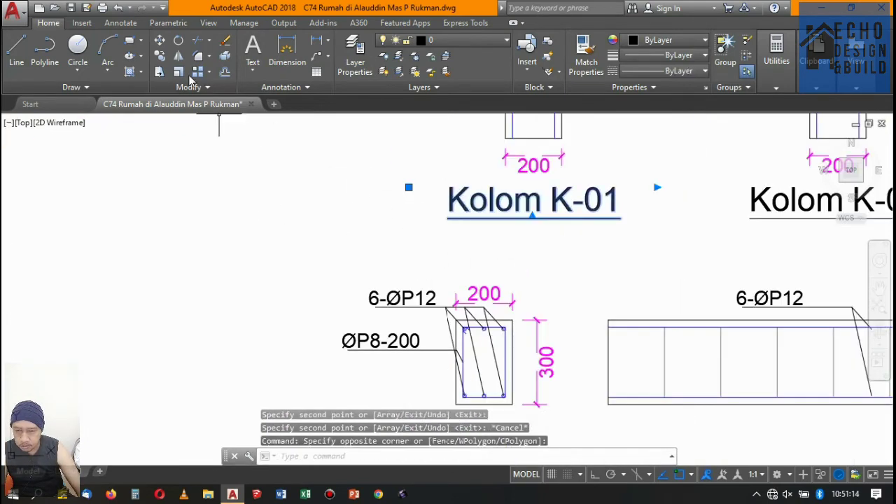
pyautogui.click(160, 55)
pyautogui.click(460, 200)
pyautogui.scroll(-5, 328, 200)
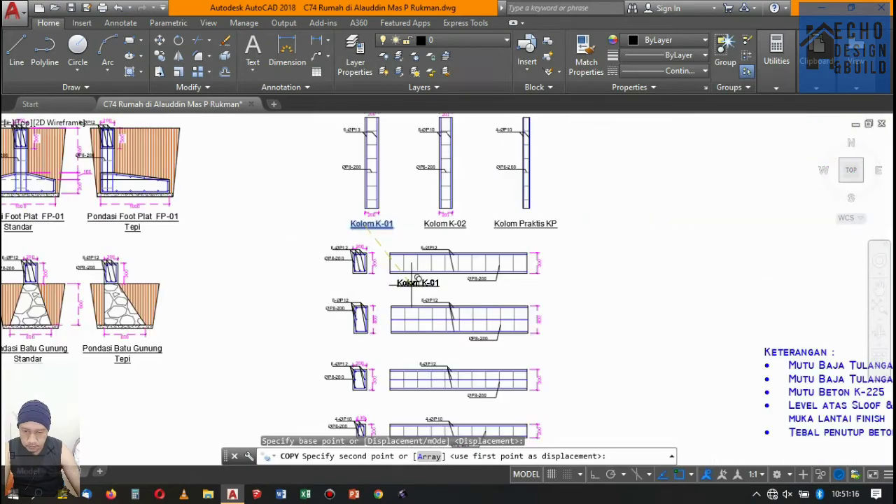
pyautogui.scroll(5, 453, 274)
pyautogui.scroll(-2, 453, 274)
pyautogui.scroll(-2, 452, 277)
pyautogui.scroll(-2, 446, 283)
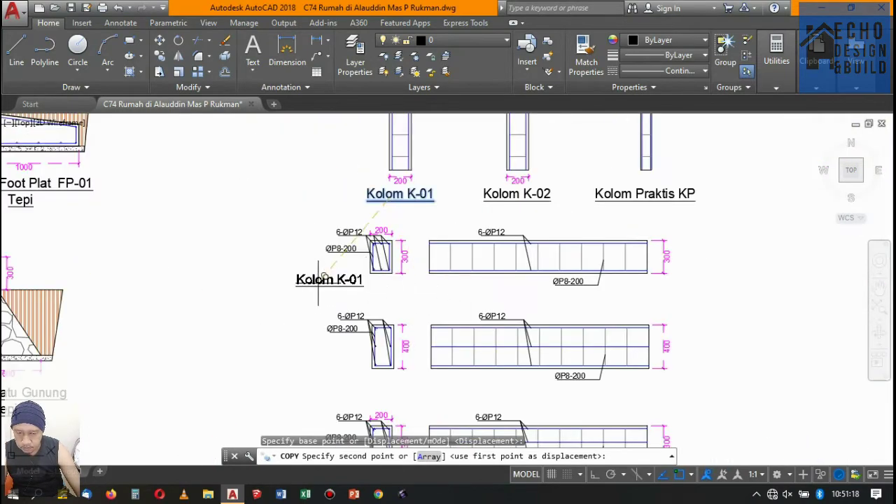
pyautogui.scroll(-2, 441, 289)
pyautogui.scroll(2, 441, 289)
pyautogui.scroll(6, 326, 278)
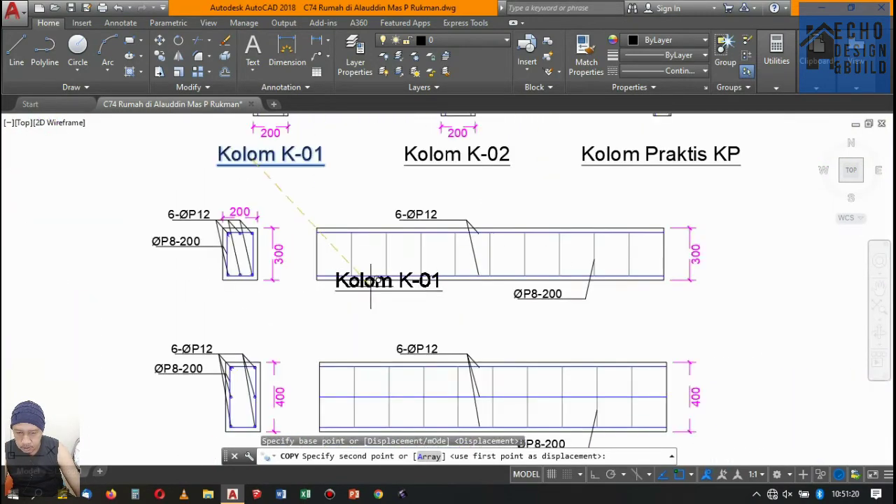
pyautogui.scroll(-8, 435, 270)
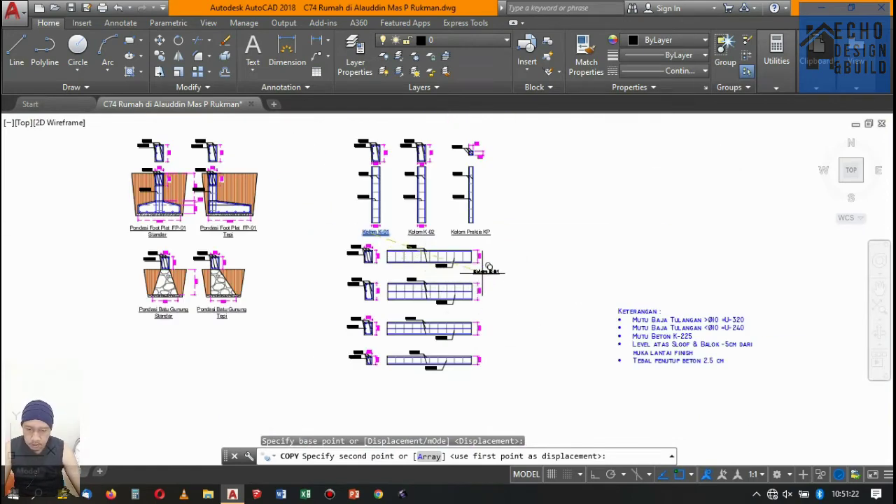
pyautogui.press('Escape')
pyautogui.scroll(-2, 494, 233)
pyautogui.scroll(-4, 333, 229)
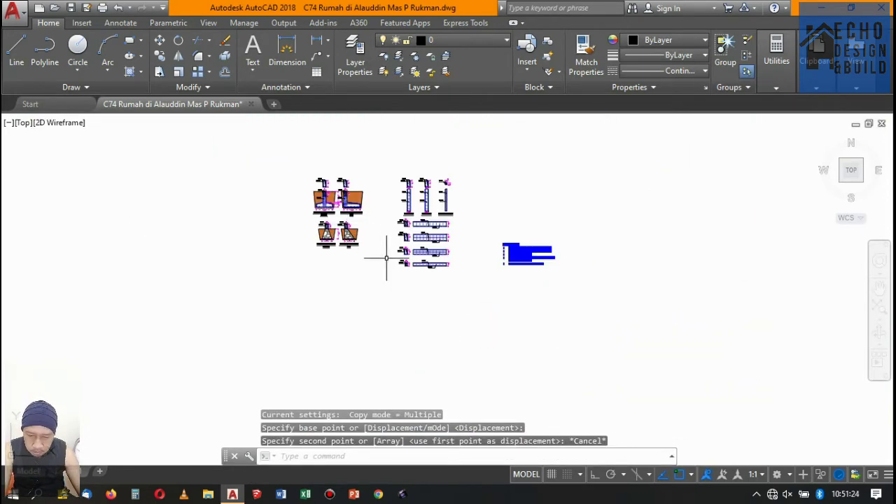
pyautogui.scroll(2, 217, 185)
# Move both Pondasi Batu Gunung foundation details lower on the sheet.
pyautogui.click(176, 156)
pyautogui.click(362, 266)
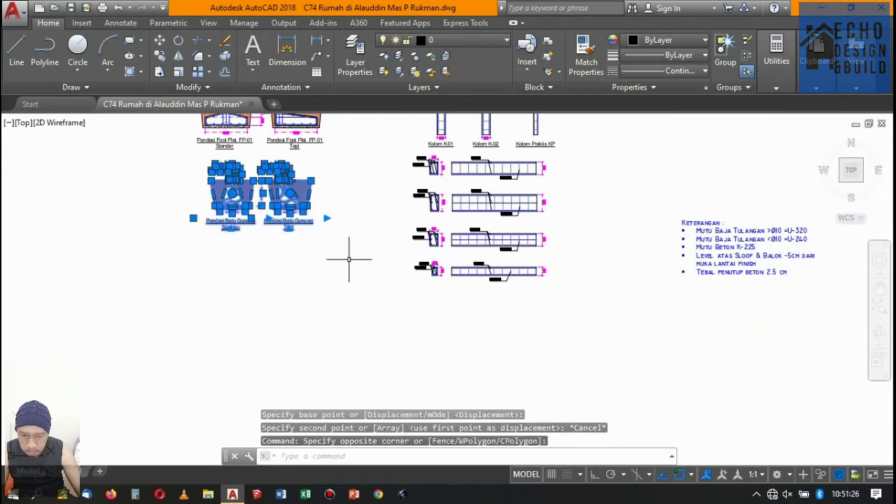
pyautogui.write('m')
pyautogui.press('Return')
pyautogui.click(378, 184)
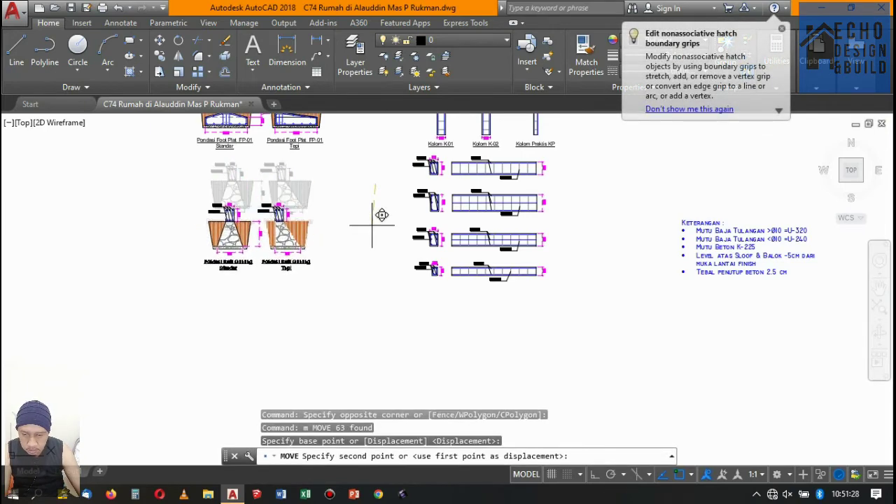
pyautogui.click(378, 225)
pyautogui.scroll(-3, 366, 260)
pyautogui.scroll(3, 324, 188)
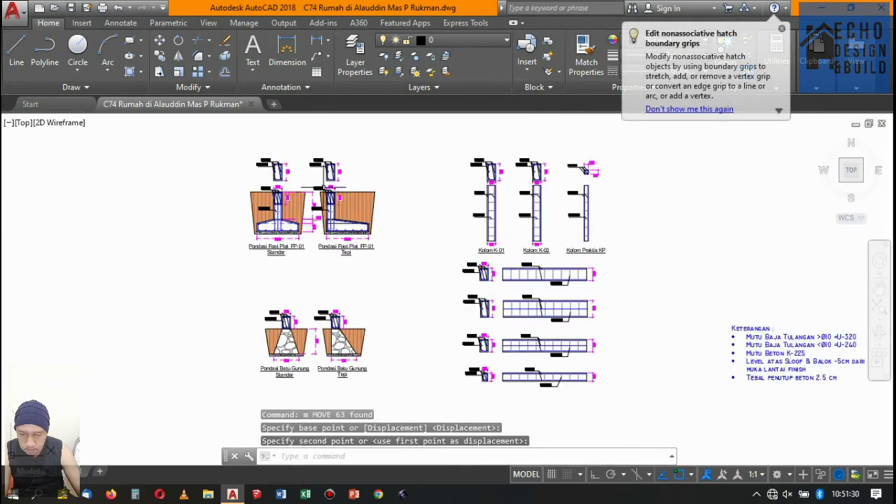
# Shift both Pondasi Foot Plat details slightly lower.
pyautogui.click(220, 150)
pyautogui.click(402, 273)
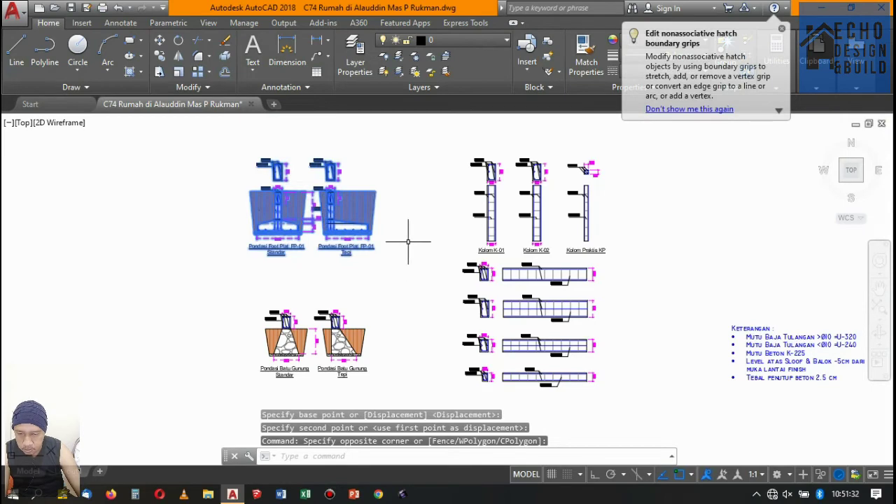
pyautogui.write('m')
pyautogui.press('Return')
pyautogui.click(420, 200)
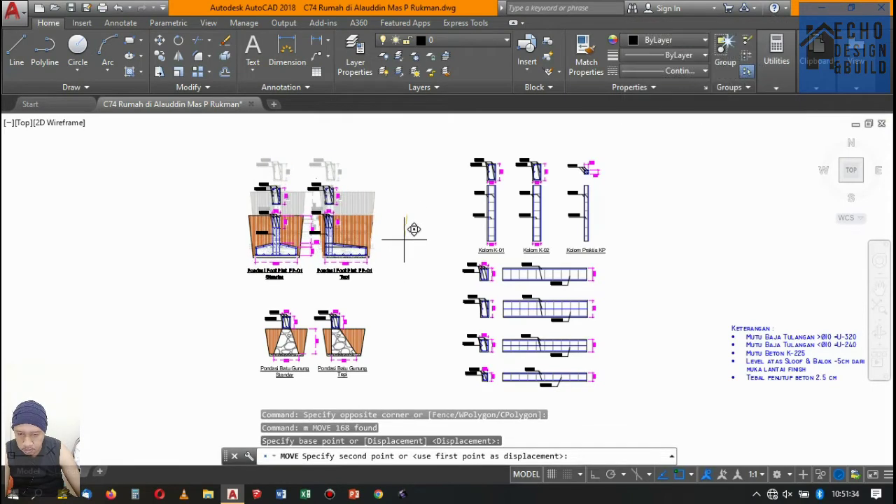
pyautogui.click(420, 224)
pyautogui.scroll(-3, 420, 224)
pyautogui.scroll(3, 416, 241)
# Move the three lower sloof and balok details straight down with ortho on.
pyautogui.click(405, 235)
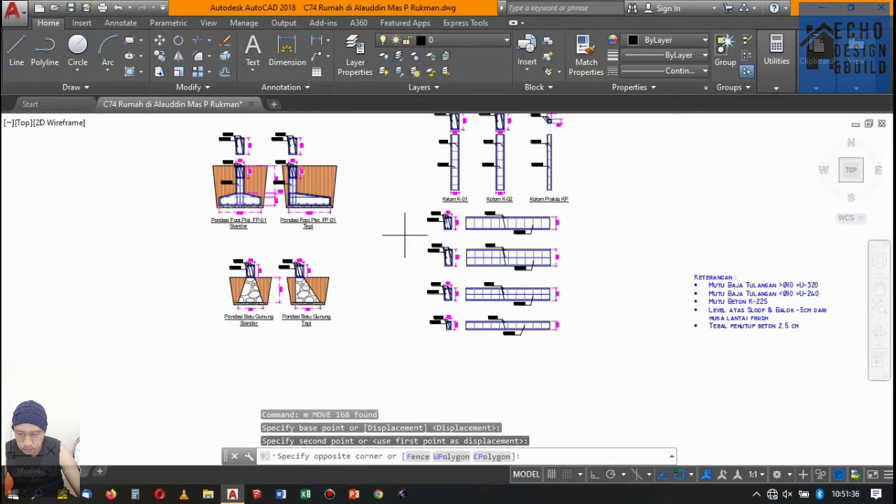
pyautogui.click(597, 346)
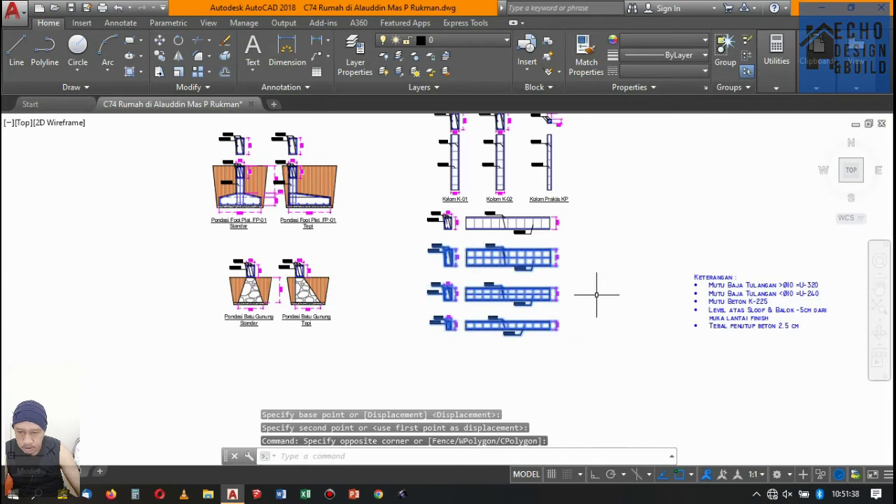
pyautogui.write('m')
pyautogui.press('Return')
pyautogui.click(610, 263)
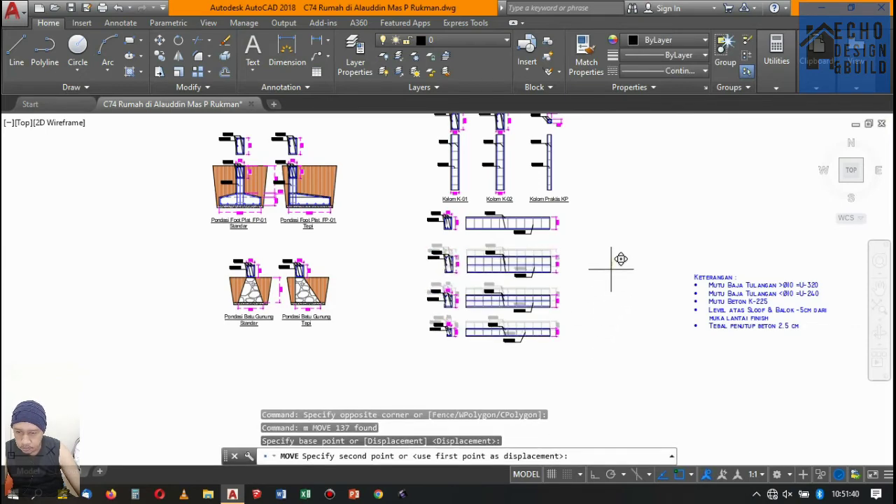
pyautogui.press('F8')
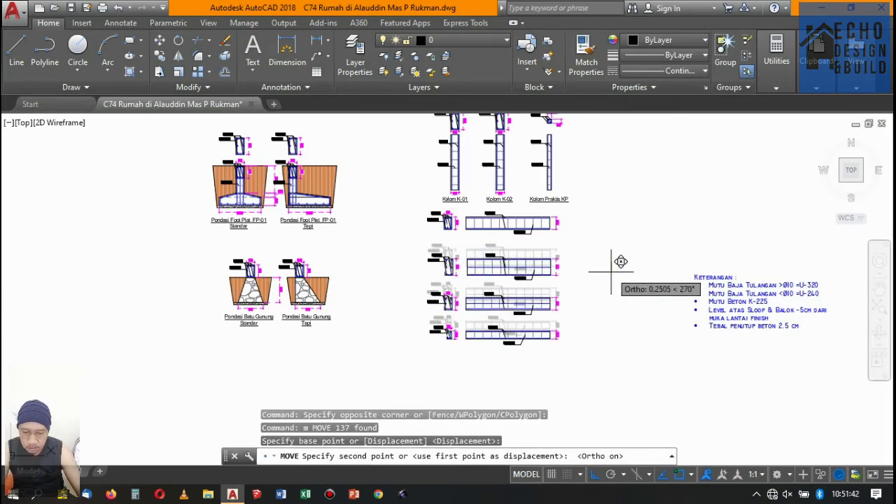
pyautogui.click(563, 278)
# Move the lower beam sections down again to even the spacing.
pyautogui.press('Return')
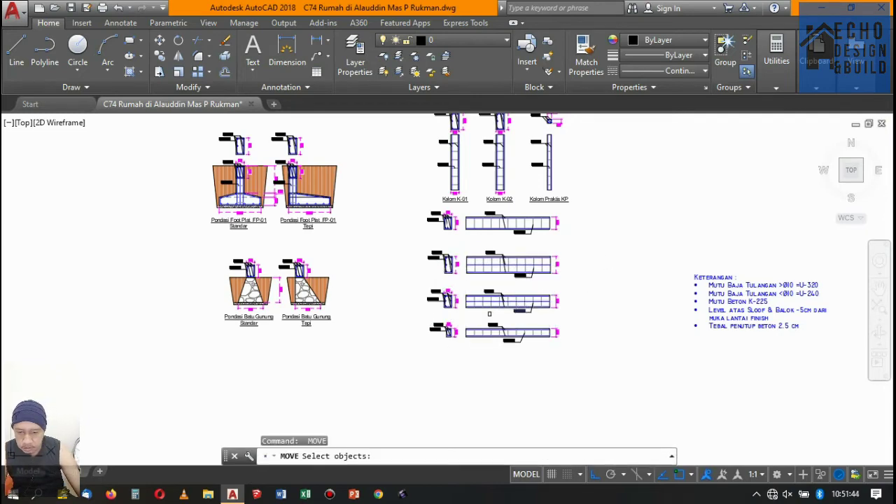
pyautogui.scroll(4, 474, 316)
pyautogui.scroll(-5, 310, 240)
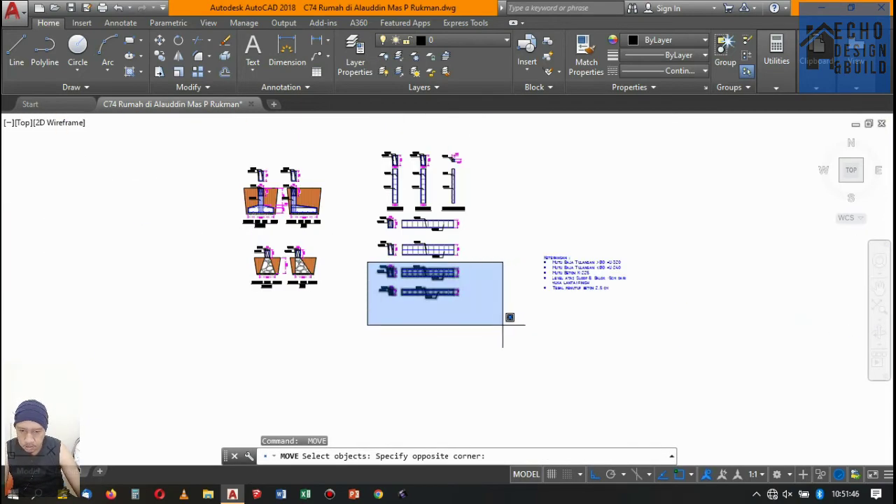
pyautogui.click(509, 320)
pyautogui.press('Return')
pyautogui.scroll(5, 481, 274)
pyautogui.click(481, 275)
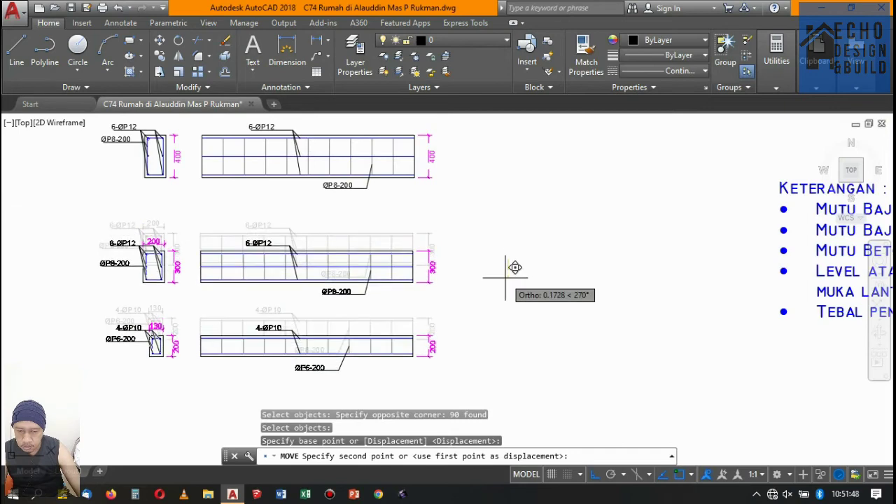
pyautogui.click(516, 250)
pyautogui.scroll(-5, 526, 238)
# Move the bottom beam section further down.
pyautogui.press('Return')
pyautogui.click(360, 247)
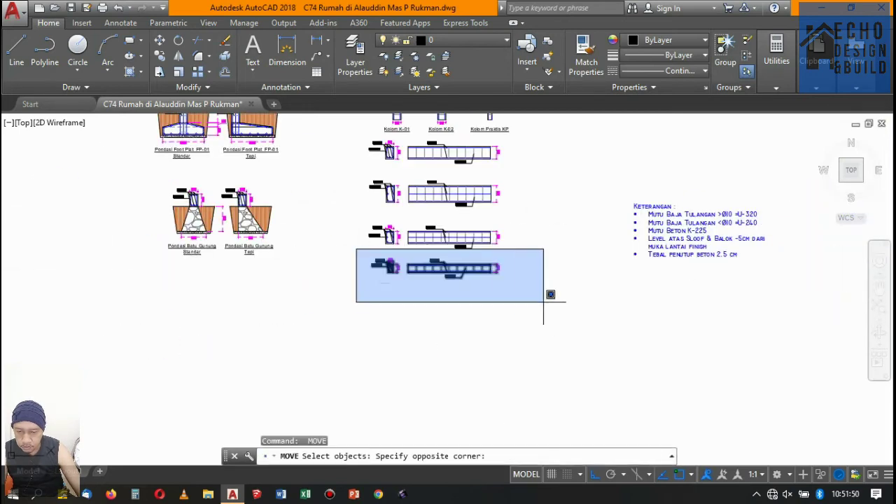
pyautogui.click(546, 297)
pyautogui.press('Return')
pyautogui.click(536, 260)
pyautogui.click(537, 274)
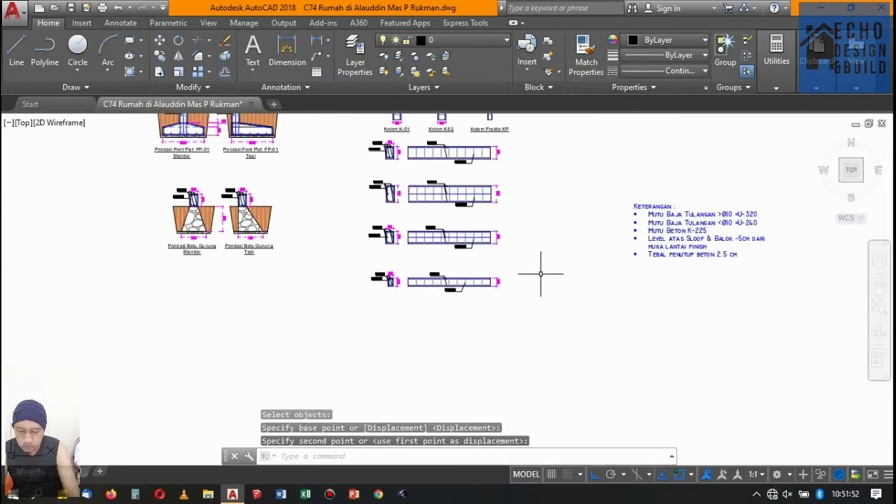
pyautogui.scroll(-5, 537, 231)
pyautogui.scroll(4, 436, 220)
pyautogui.scroll(2, 451, 236)
# Copy the Kolom K-01 title to below the first beam section.
pyautogui.scroll(-2, 450, 236)
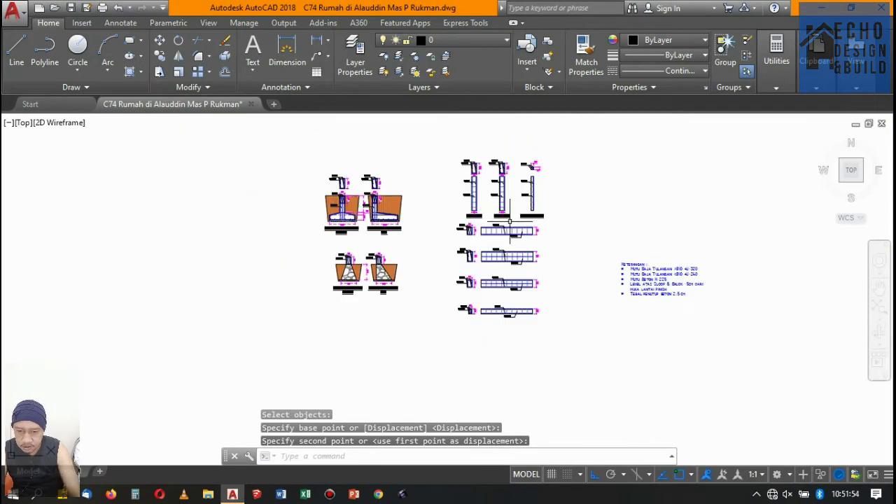
pyautogui.scroll(6, 370, 194)
pyautogui.scroll(3, 370, 194)
pyautogui.click(315, 234)
pyautogui.click(244, 210)
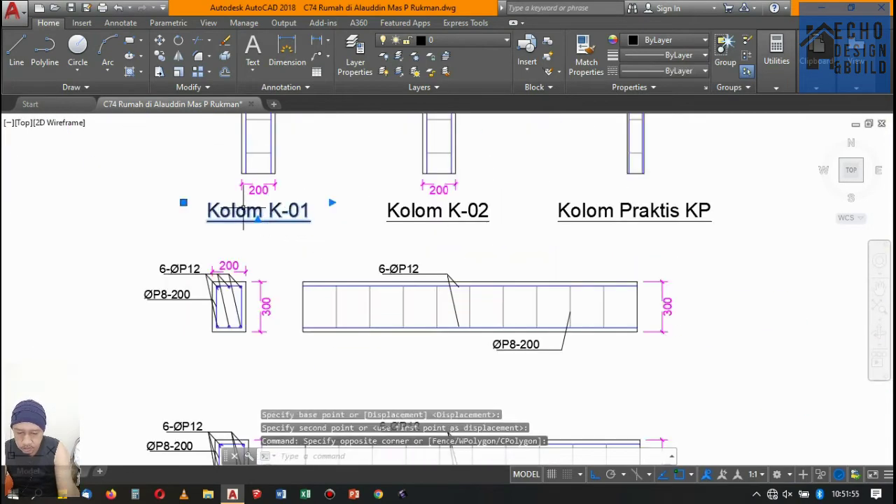
pyautogui.click(160, 71)
pyautogui.click(242, 202)
pyautogui.scroll(-2, 500, 205)
pyautogui.scroll(2, 490, 284)
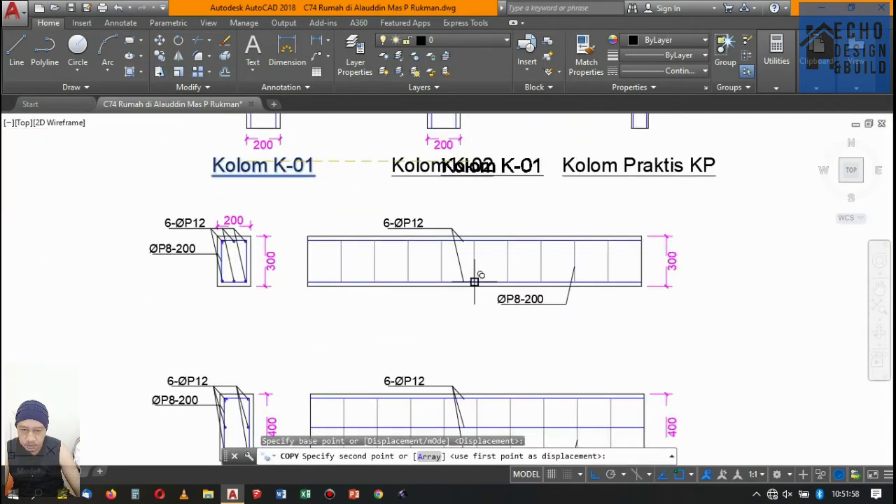
pyautogui.press('F8')
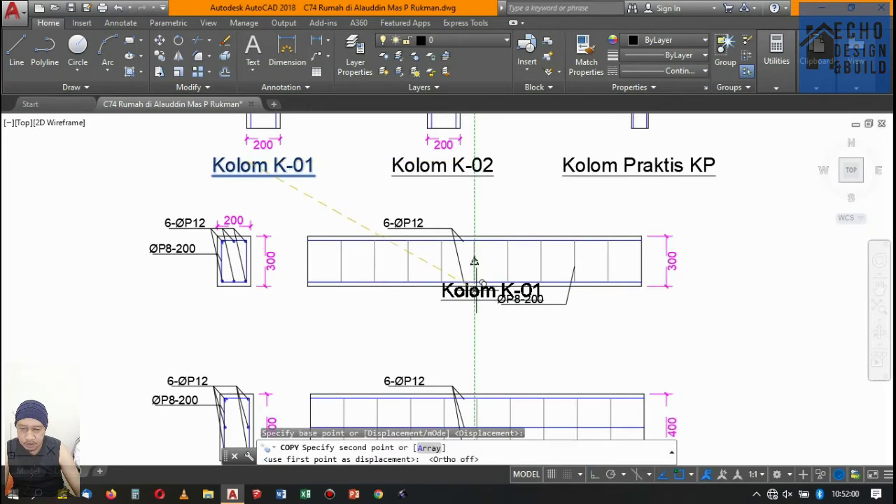
pyautogui.scroll(2, 476, 336)
pyautogui.click(369, 319)
pyautogui.scroll(-3, 483, 288)
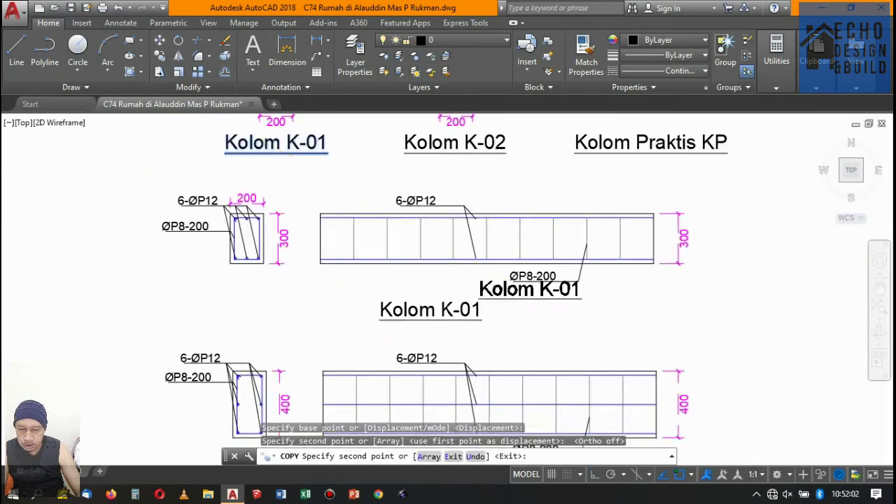
pyautogui.scroll(-2, 500, 295)
pyautogui.scroll(-2, 560, 301)
pyautogui.scroll(4, 560, 301)
pyautogui.press('Return')
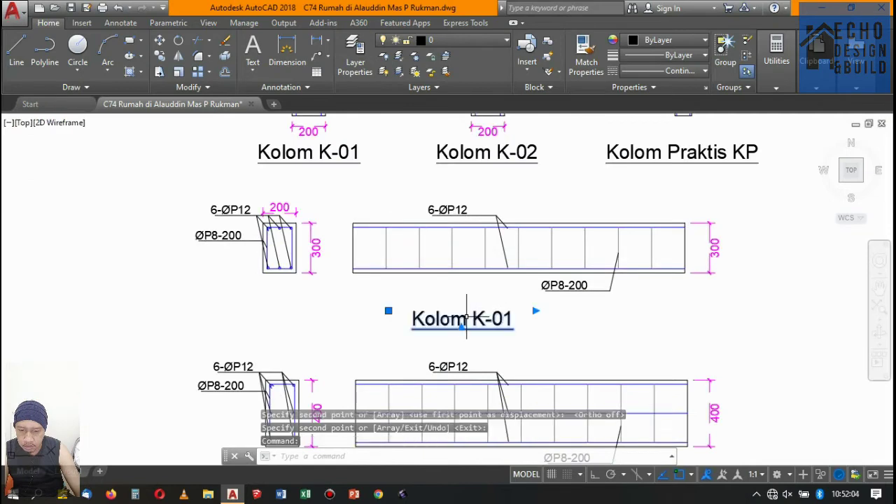
# Edit the copied title text to read Sloof SL-01.
pyautogui.doubleClick(499, 322)
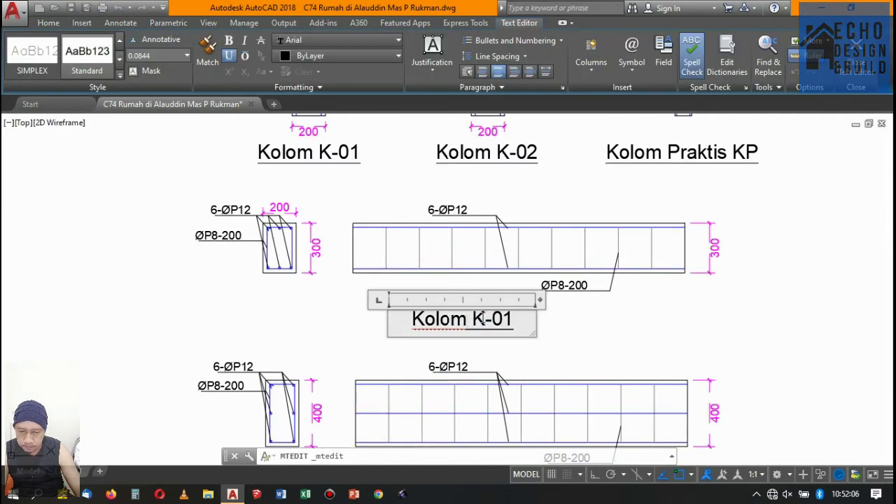
pyautogui.moveTo(482, 319); pyautogui.dragTo(435, 313)
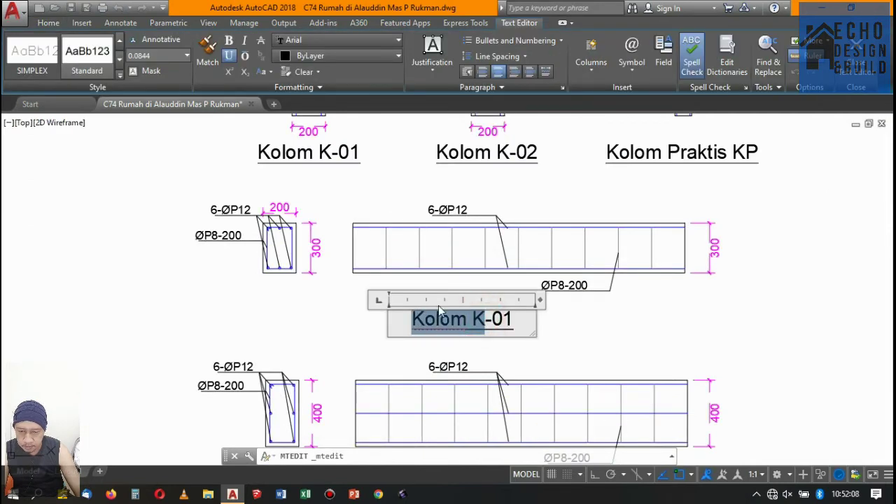
pyautogui.write('Sloof')
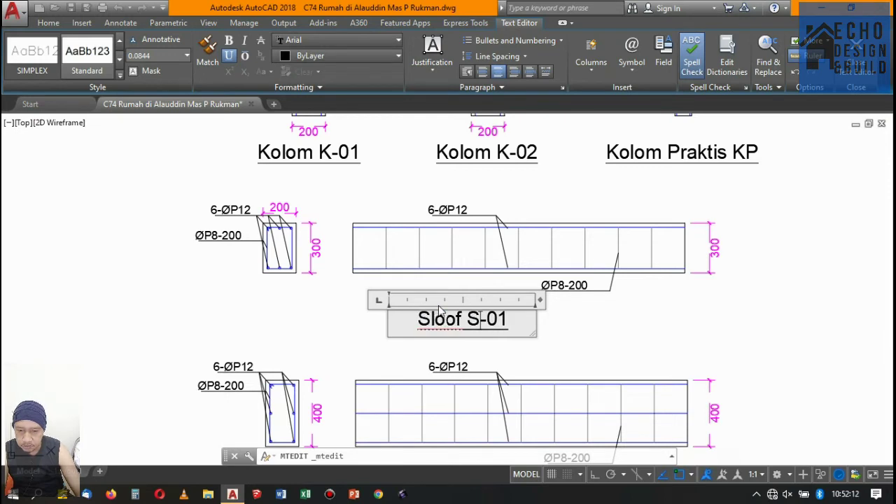
pyautogui.click(762, 220)
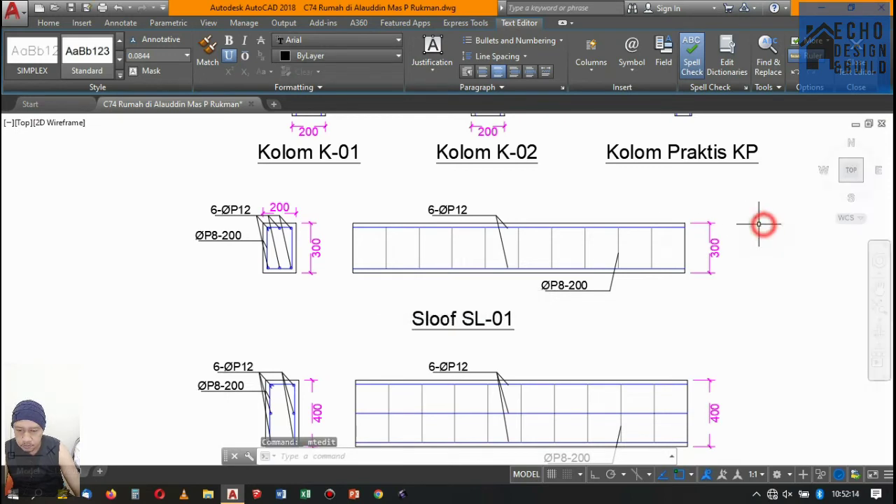
pyautogui.scroll(-5, 560, 310)
pyautogui.scroll(5, 579, 179)
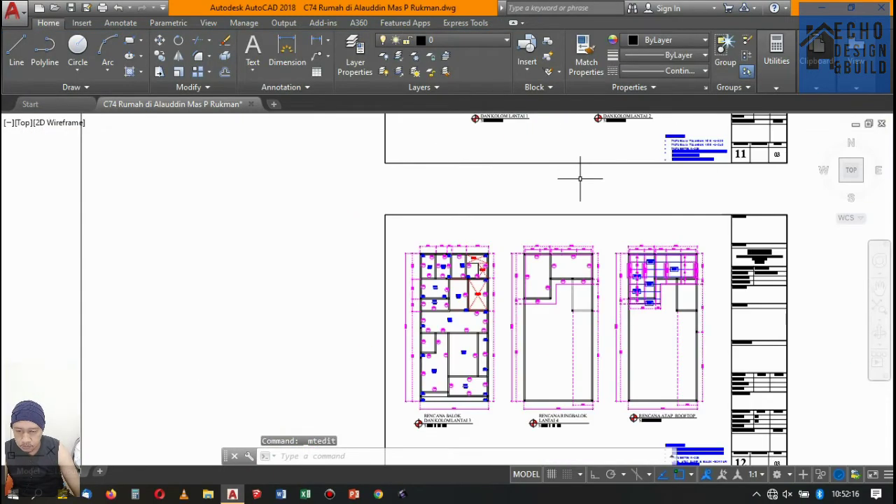
pyautogui.scroll(5, 394, 306)
pyautogui.scroll(-4, 420, 280)
pyautogui.scroll(-3, 453, 250)
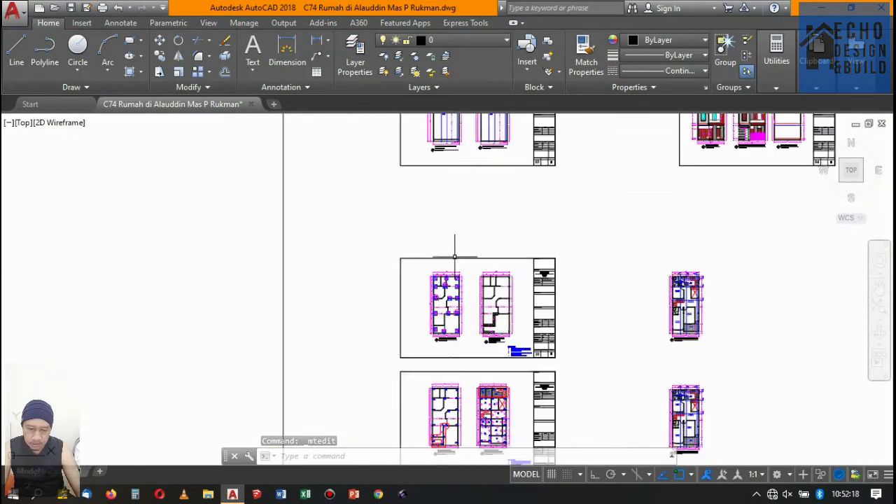
pyautogui.scroll(4, 448, 279)
pyautogui.scroll(-3, 466, 233)
pyautogui.scroll(-3, 434, 314)
pyautogui.scroll(5, 448, 308)
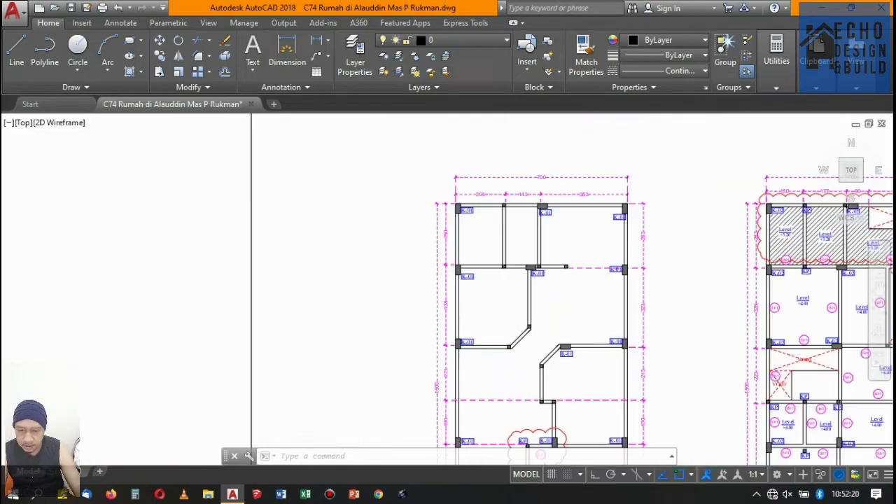
pyautogui.scroll(-2, 490, 238)
pyautogui.scroll(-3, 490, 238)
pyautogui.scroll(4, 491, 266)
pyautogui.scroll(3, 511, 266)
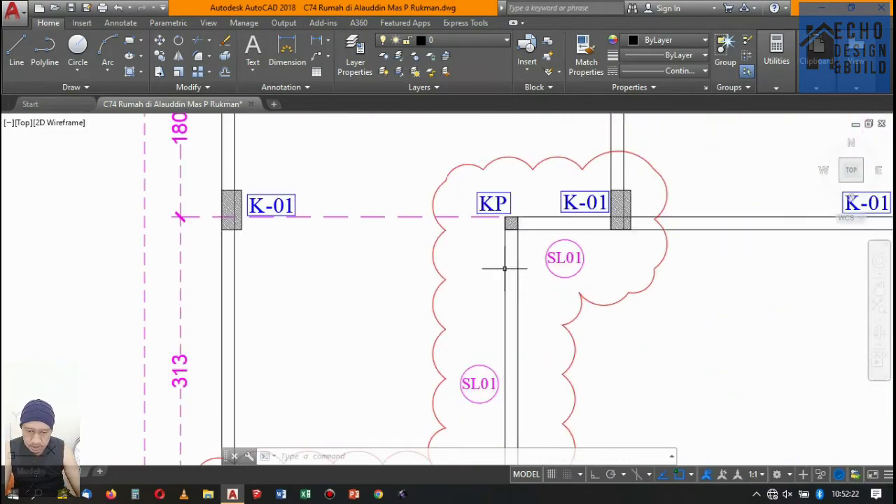
pyautogui.scroll(-3, 509, 242)
pyautogui.scroll(4, 507, 253)
pyautogui.scroll(-5, 503, 237)
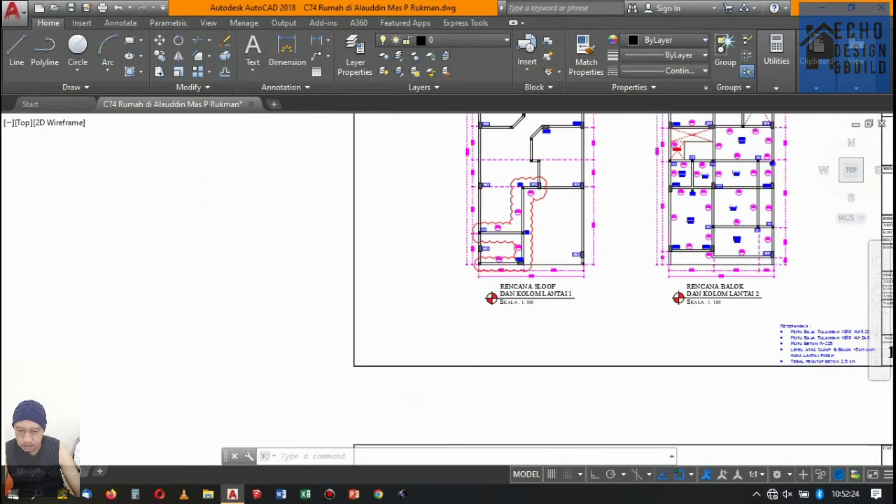
pyautogui.scroll(-3, 504, 280)
pyautogui.scroll(3, 522, 280)
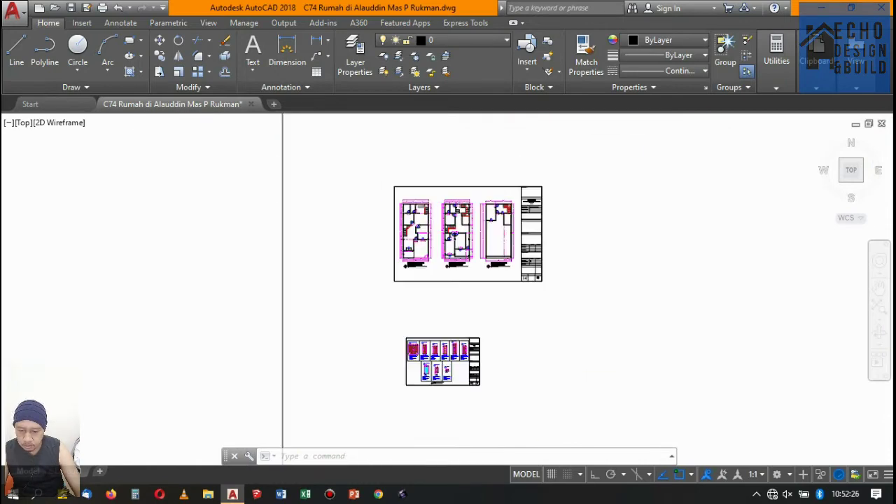
pyautogui.scroll(2, 505, 238)
pyautogui.scroll(3, 505, 230)
pyautogui.scroll(-6, 491, 266)
pyautogui.scroll(-2, 491, 266)
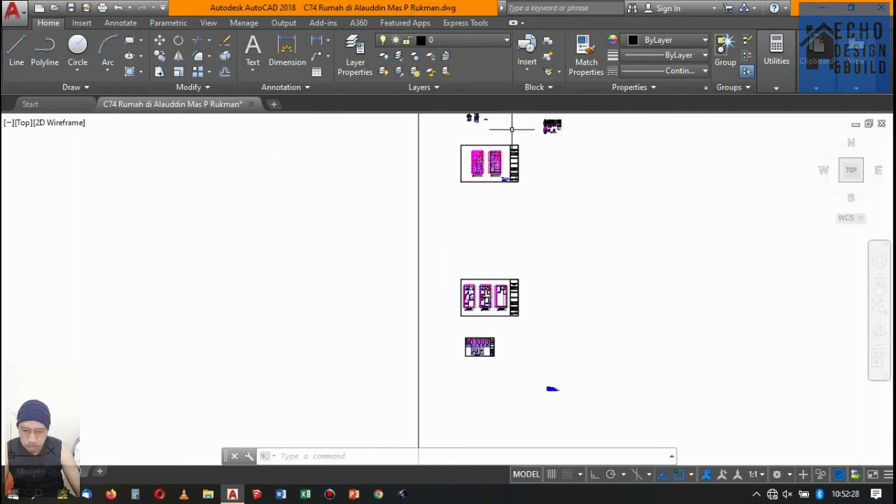
pyautogui.scroll(3, 490, 259)
pyautogui.scroll(-2, 483, 252)
pyautogui.scroll(5, 456, 241)
pyautogui.scroll(5, 456, 241)
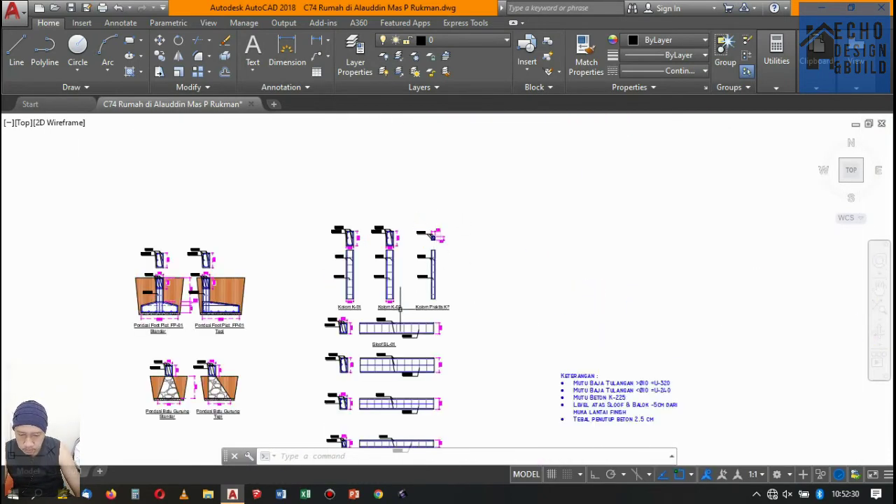
pyautogui.scroll(3, 420, 302)
pyautogui.scroll(-2, 406, 315)
pyautogui.scroll(3, 450, 279)
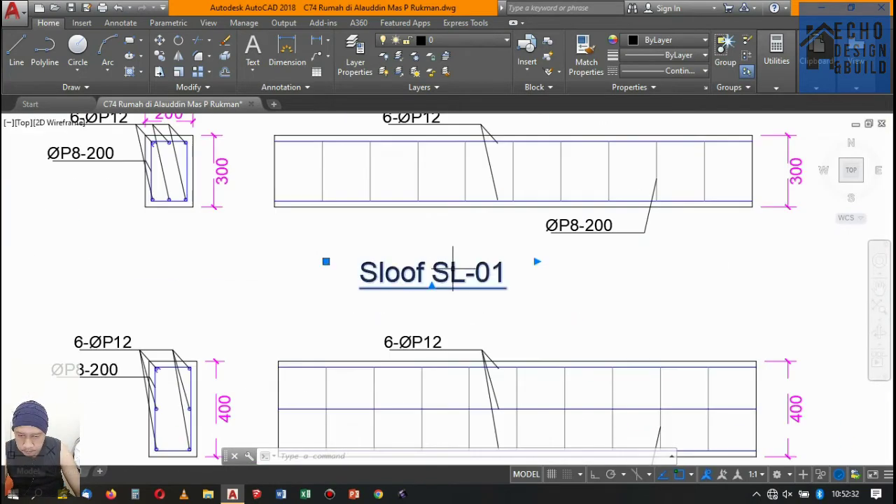
# Delete the hyphen so the title reads Sloof SL01.
pyautogui.doubleClick(450, 278)
pyautogui.moveTo(478, 273); pyautogui.dragTo(441, 273)
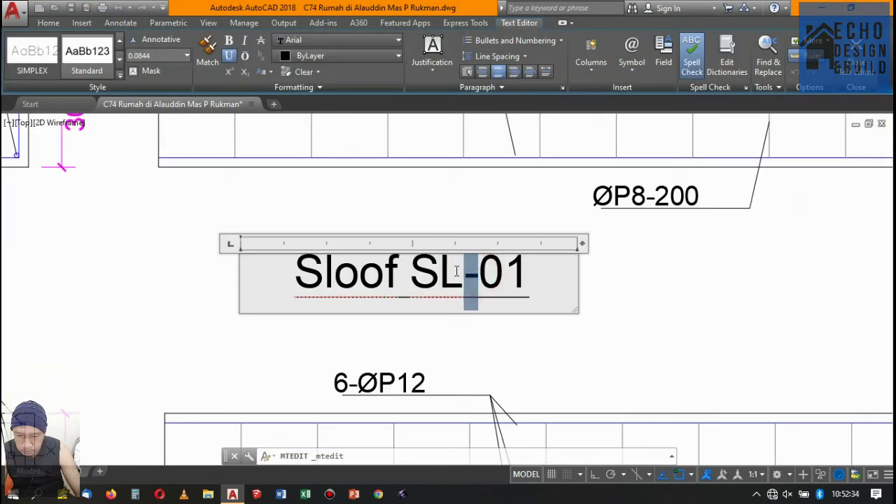
pyautogui.press('Delete')
pyautogui.click(618, 283)
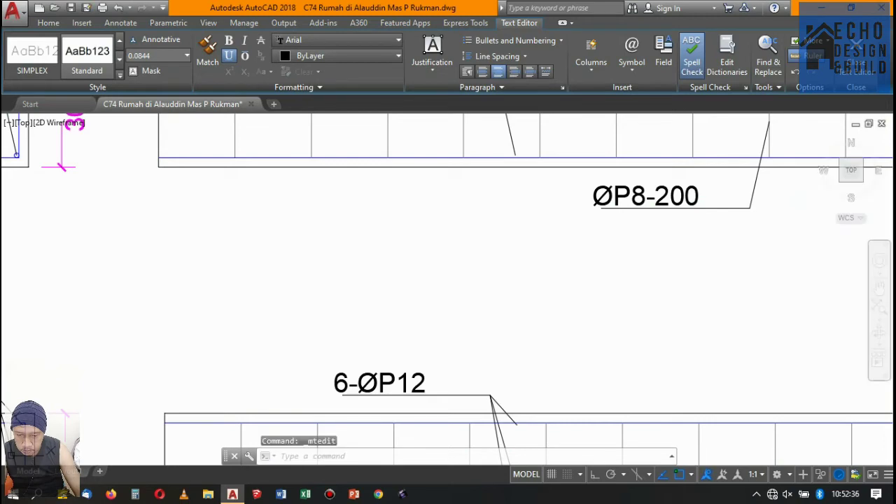
# Move the Sloof SL01 title so it sits centred under the first beam.
pyautogui.click(538, 256)
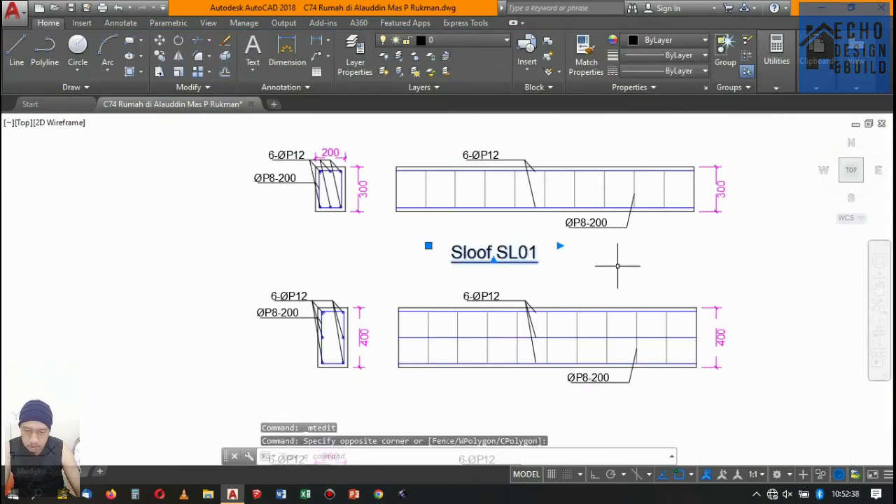
pyautogui.write('m')
pyautogui.press('Return')
pyautogui.scroll(3, 619, 262)
pyautogui.click(520, 244)
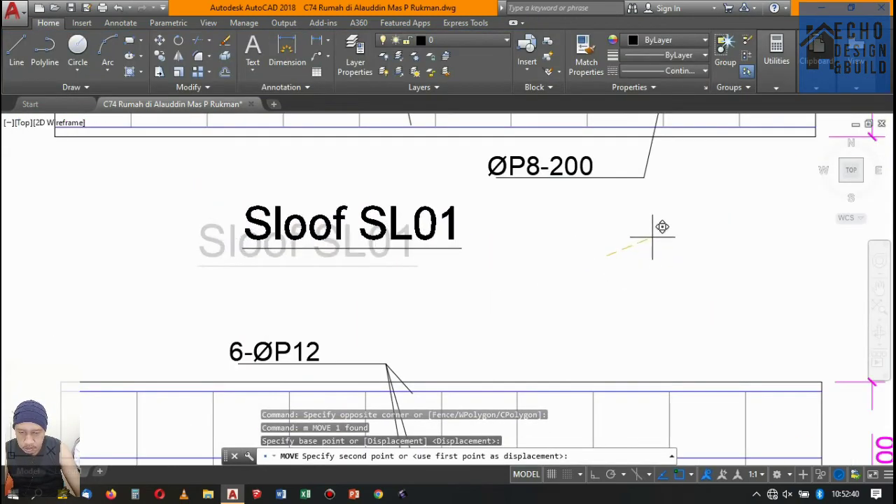
pyautogui.click(566, 226)
pyautogui.scroll(-3, 566, 226)
pyautogui.scroll(3, 455, 238)
pyautogui.click(643, 272)
pyautogui.click(582, 235)
pyautogui.scroll(-7, 446, 239)
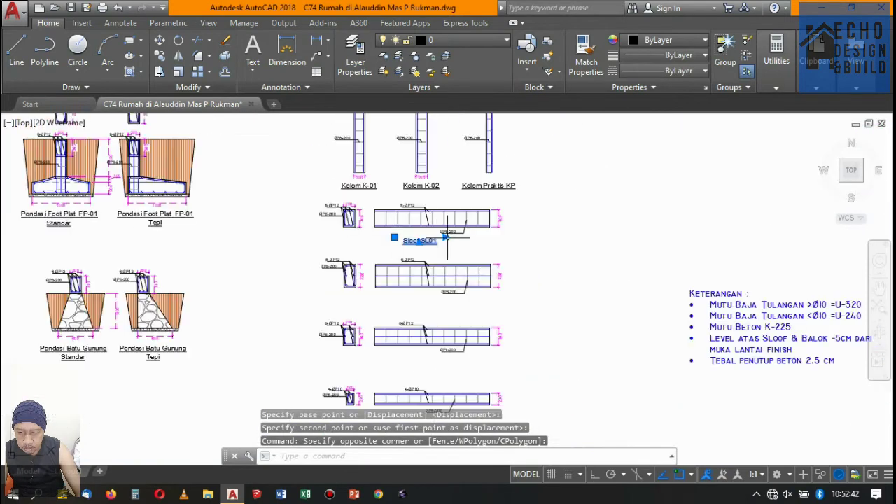
# Copy the Sloof SL01 title straight down with Ortho on, placing copies under the lower beam sections.
pyautogui.write('co')
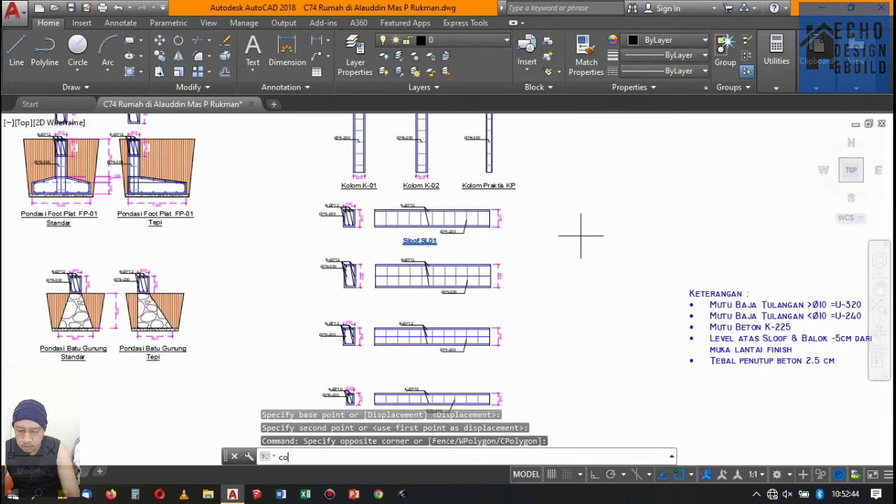
pyautogui.press('Return')
pyautogui.click(580, 235)
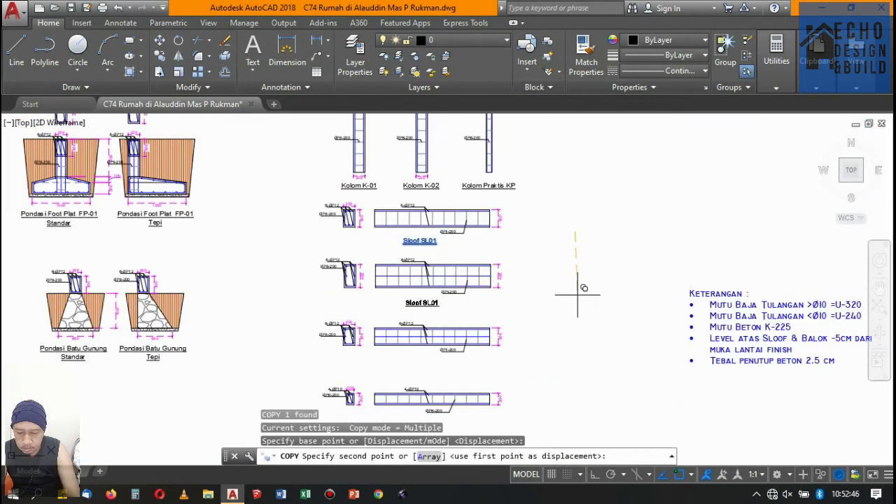
pyautogui.press('F8')
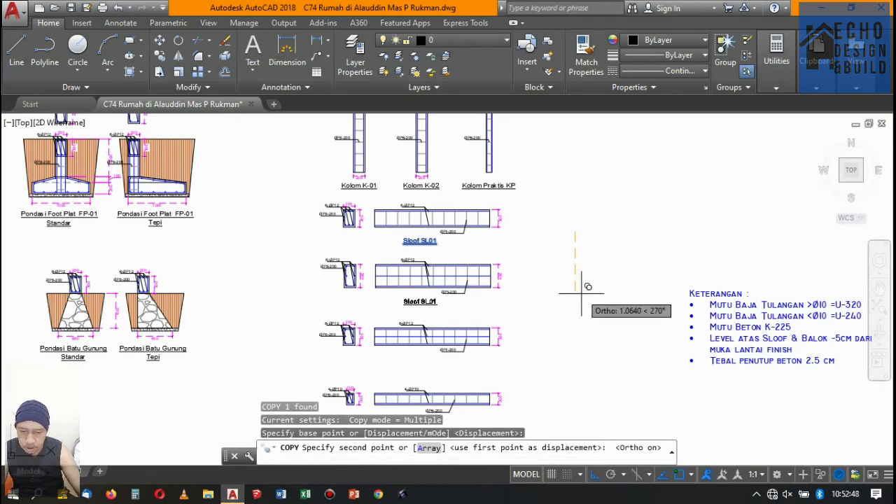
pyautogui.click(581, 293)
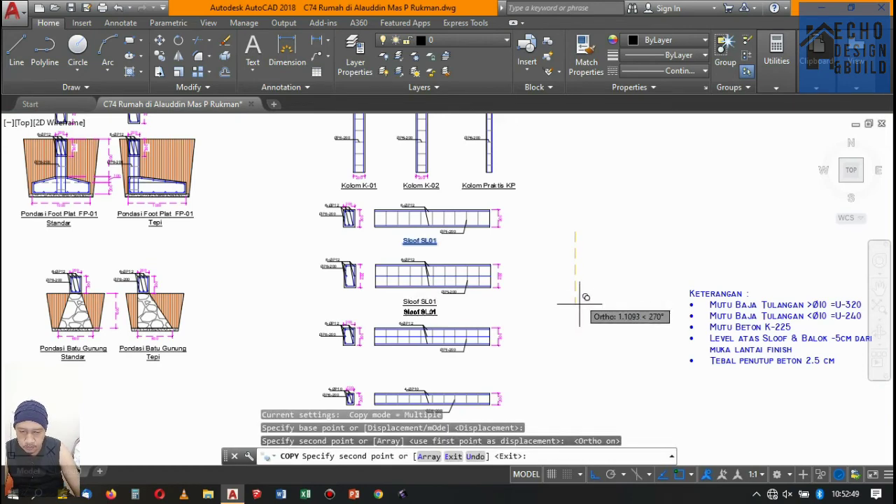
pyautogui.click(588, 350)
pyautogui.scroll(-5, 592, 336)
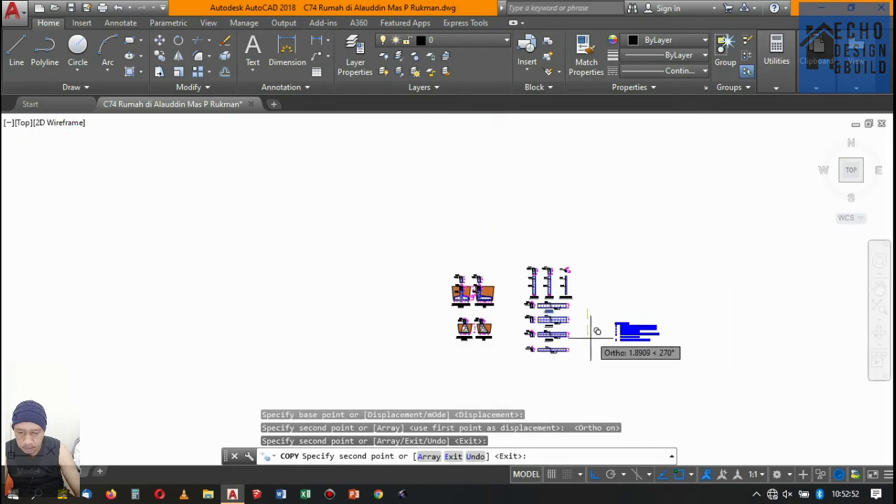
pyautogui.scroll(5, 591, 353)
pyautogui.click(591, 365)
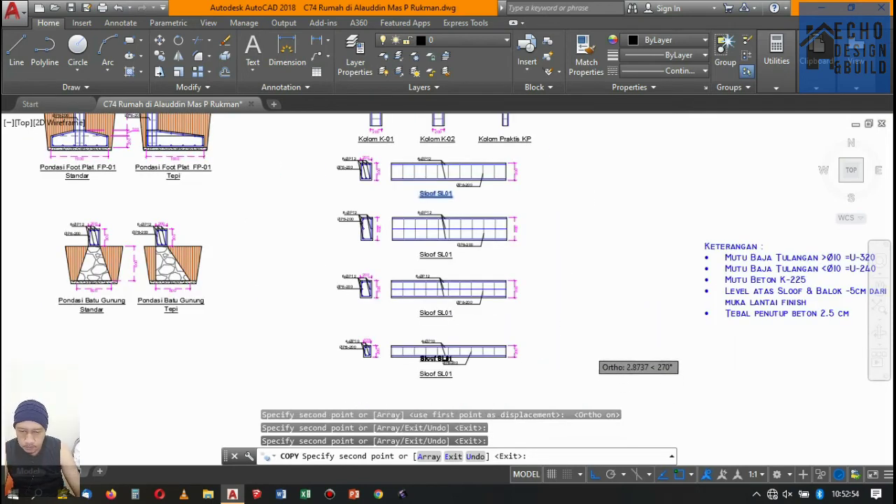
pyautogui.scroll(-5, 595, 343)
pyautogui.press('Return')
pyautogui.scroll(5, 560, 329)
pyautogui.scroll(3, 539, 306)
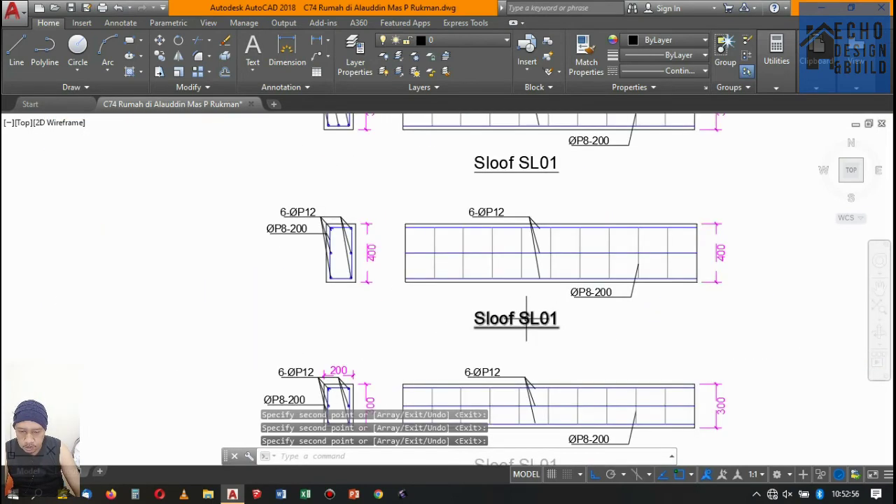
# Retitle the first copied section as Balok B01, fixing the 'Blok' typo.
pyautogui.doubleClick(553, 319)
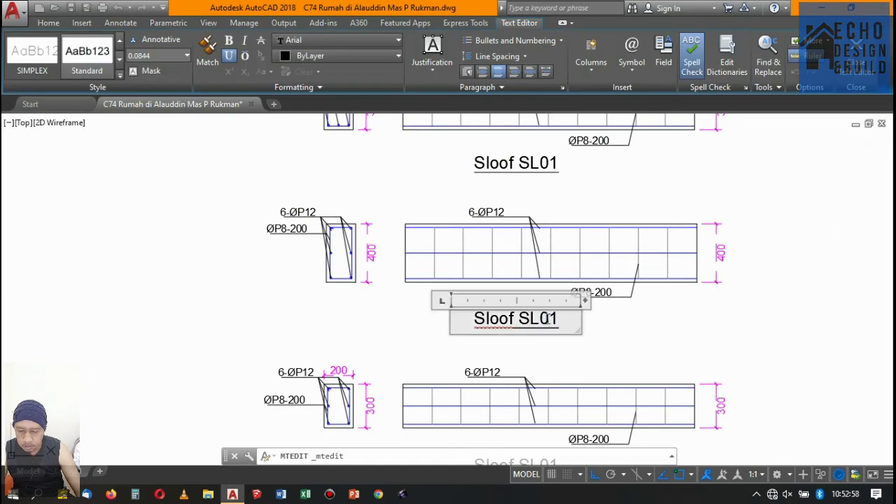
pyautogui.moveTo(543, 319); pyautogui.dragTo(506, 321)
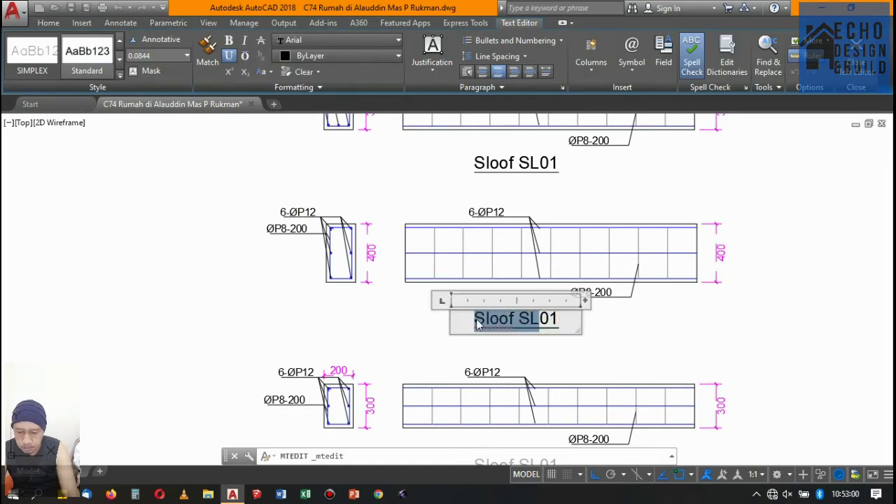
pyautogui.write('Blok')
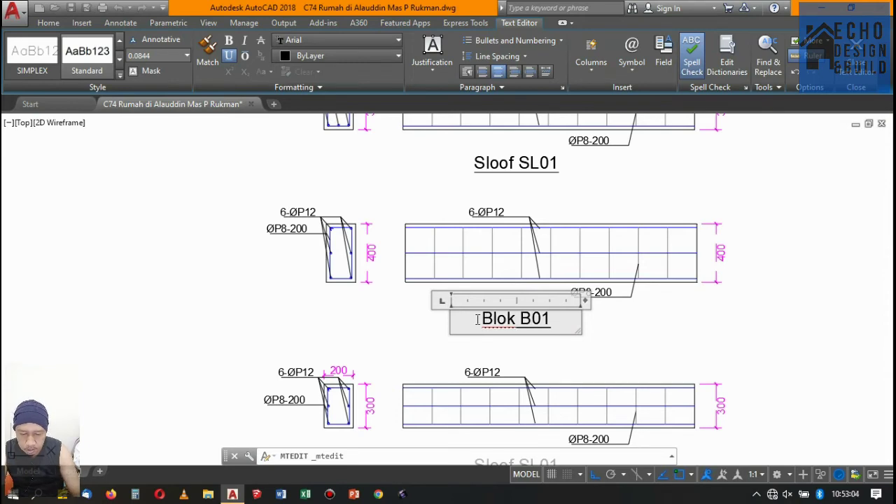
pyautogui.click(665, 329)
pyautogui.scroll(-5, 672, 336)
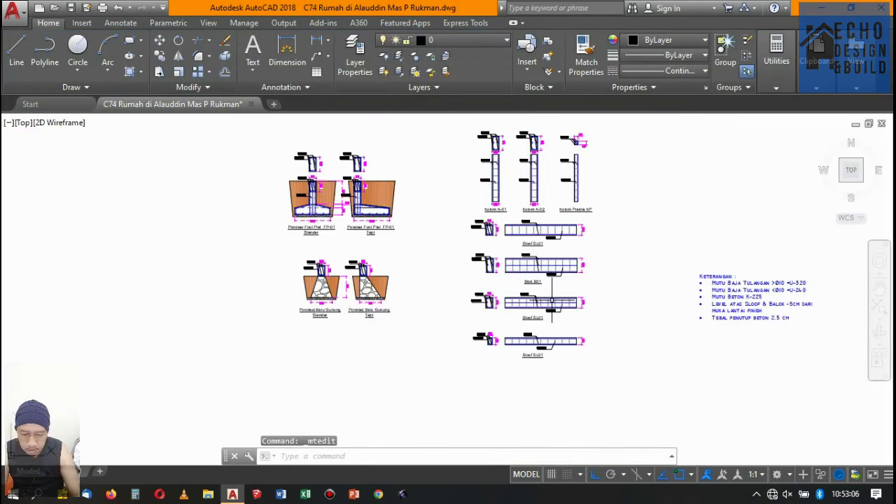
pyautogui.scroll(3, 516, 278)
pyautogui.scroll(2, 516, 278)
pyautogui.doubleClick(516, 278)
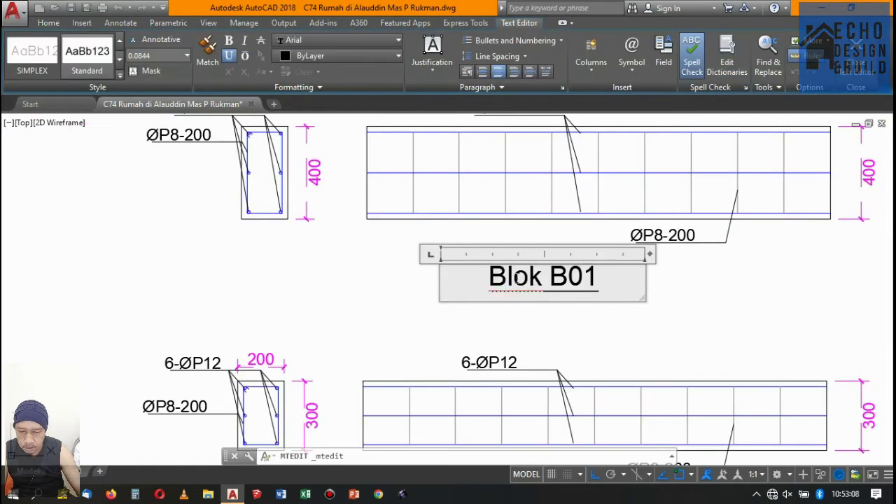
pyautogui.write('a')
pyautogui.click(698, 280)
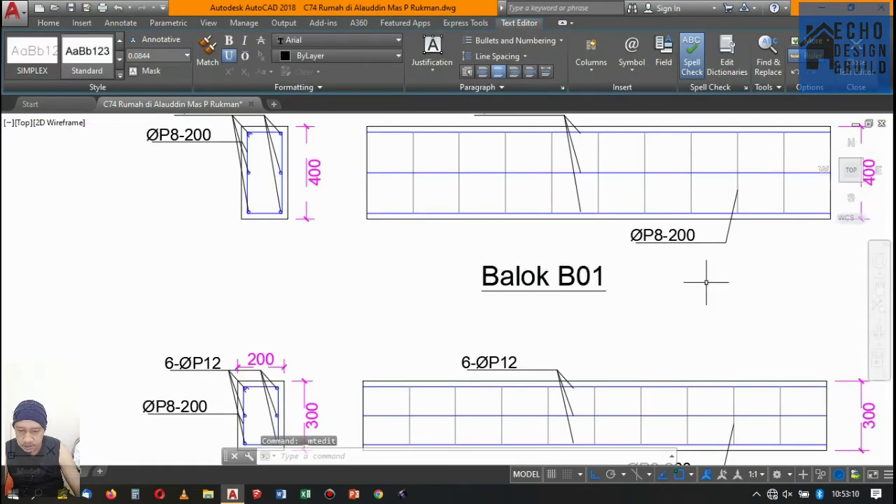
pyautogui.scroll(-5, 698, 280)
pyautogui.scroll(5, 549, 289)
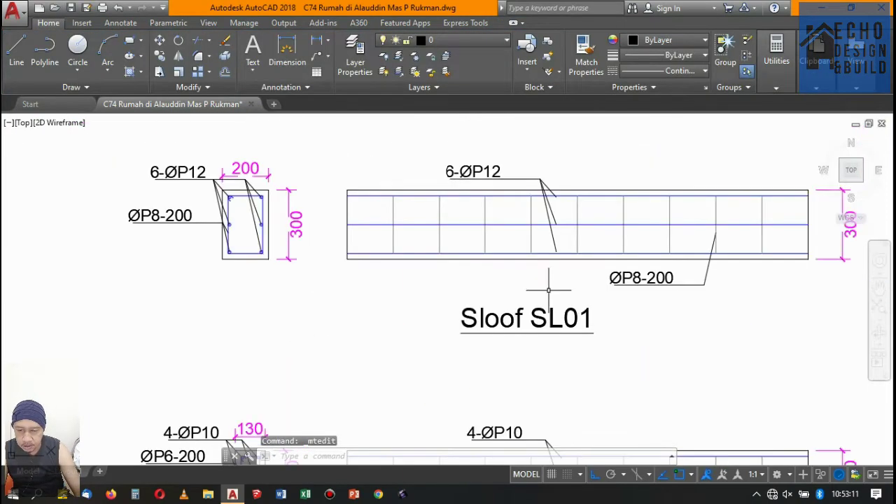
# Retitle the next copied section as Balok B02 with a capital B.
pyautogui.doubleClick(523, 319)
pyautogui.moveTo(587, 319); pyautogui.dragTo(448, 323)
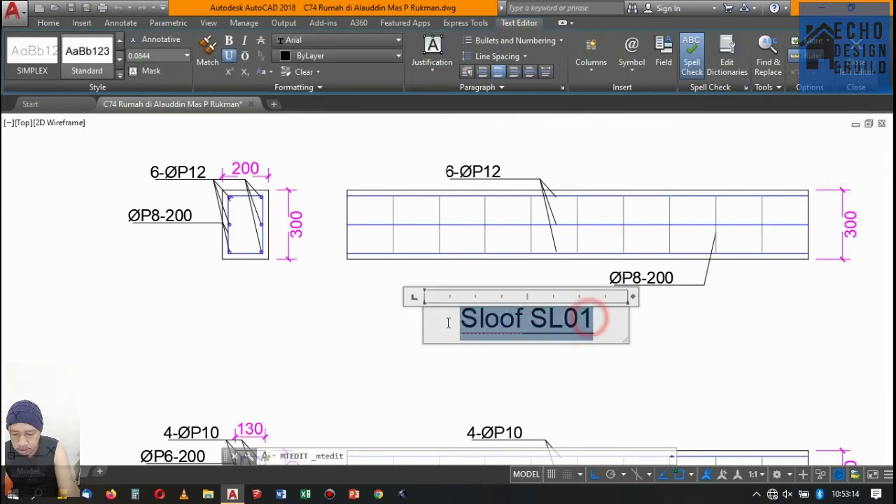
pyautogui.write('Balok')
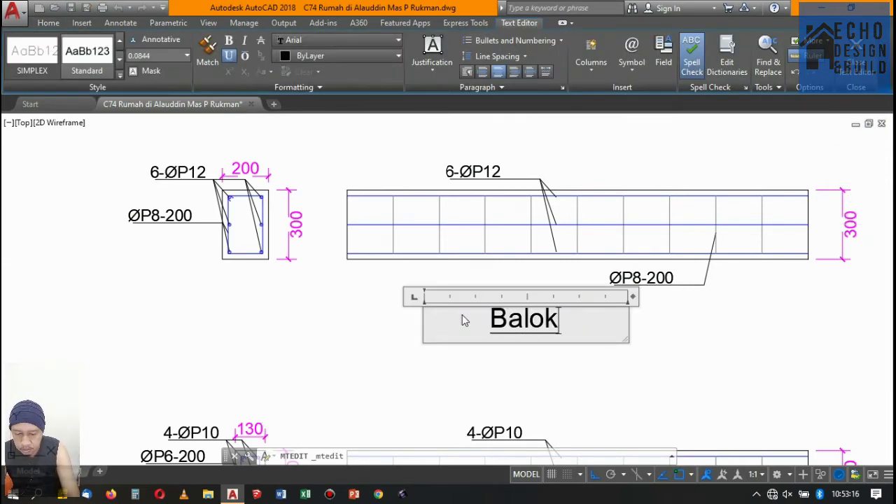
pyautogui.write(' b02')
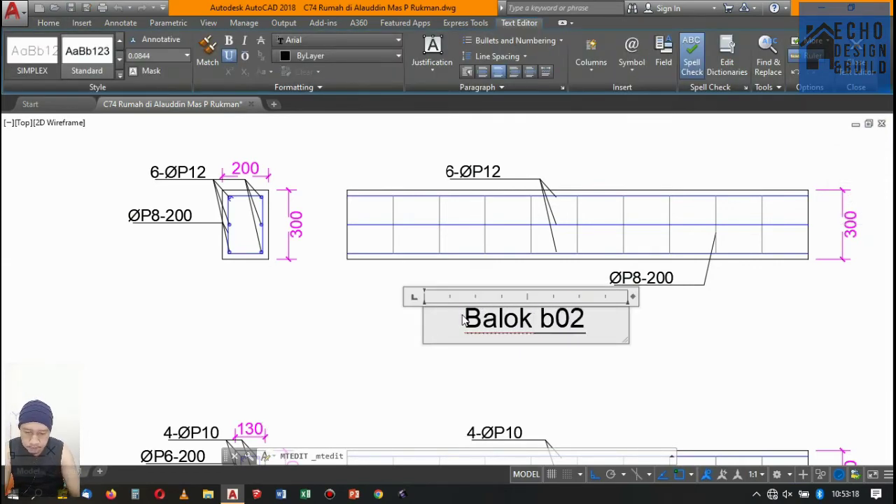
pyautogui.moveTo(553, 321); pyautogui.dragTo(533, 320)
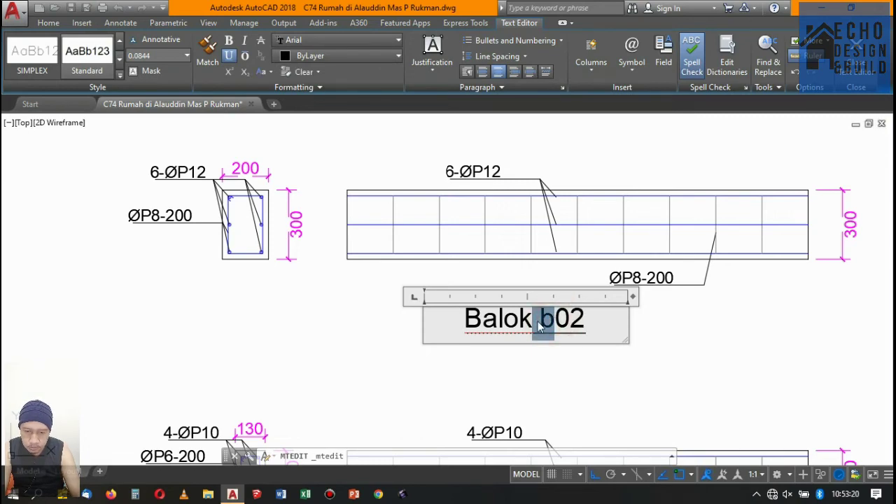
pyautogui.write('B')
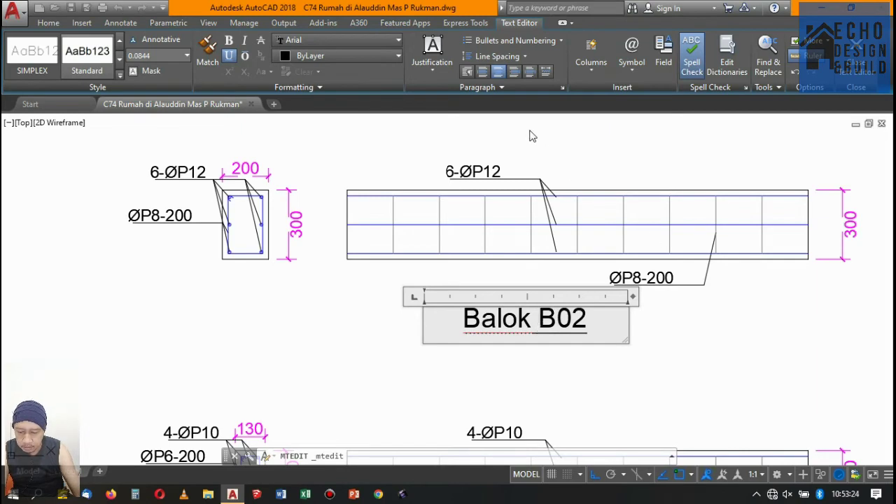
pyautogui.click(226, 342)
pyautogui.scroll(-3, 451, 140)
pyautogui.scroll(-3, 450, 140)
# Replace the lowest Sloof SL01 title, under the 4-ØP10 section, with the Ring Balok name.
pyautogui.scroll(5, 469, 315)
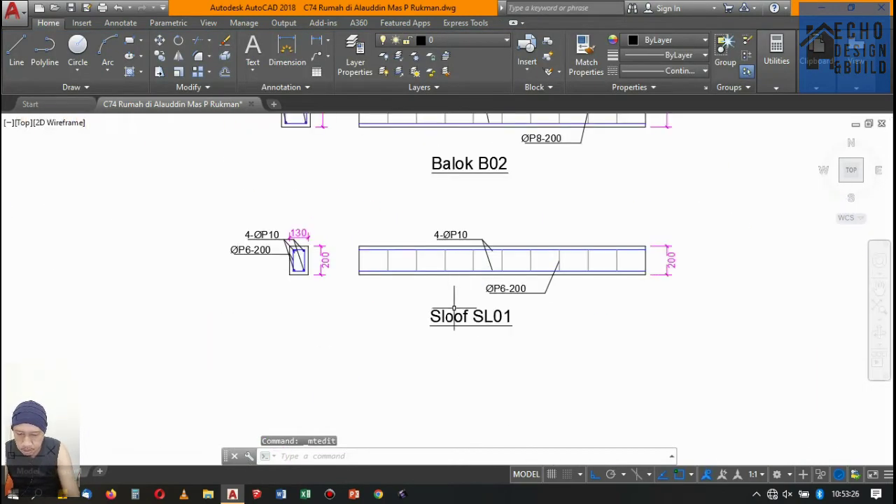
pyautogui.click(471, 317)
pyautogui.doubleClick(471, 317)
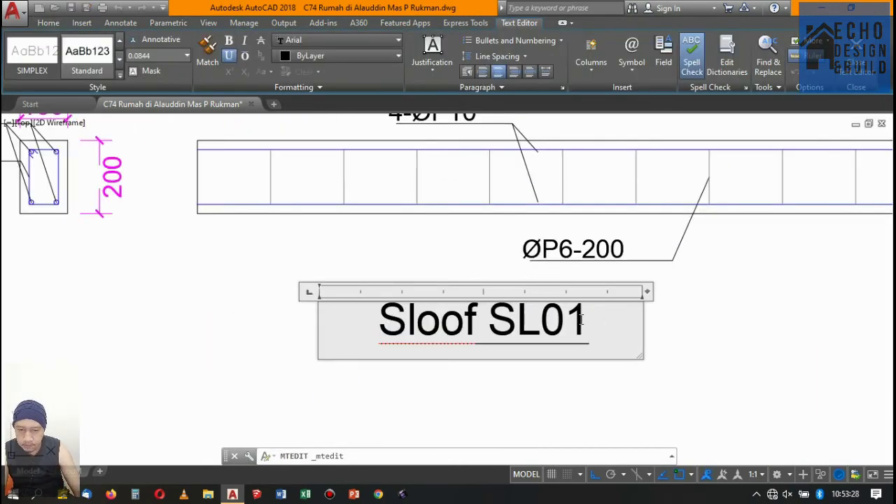
pyautogui.moveTo(581, 319); pyautogui.dragTo(376, 327)
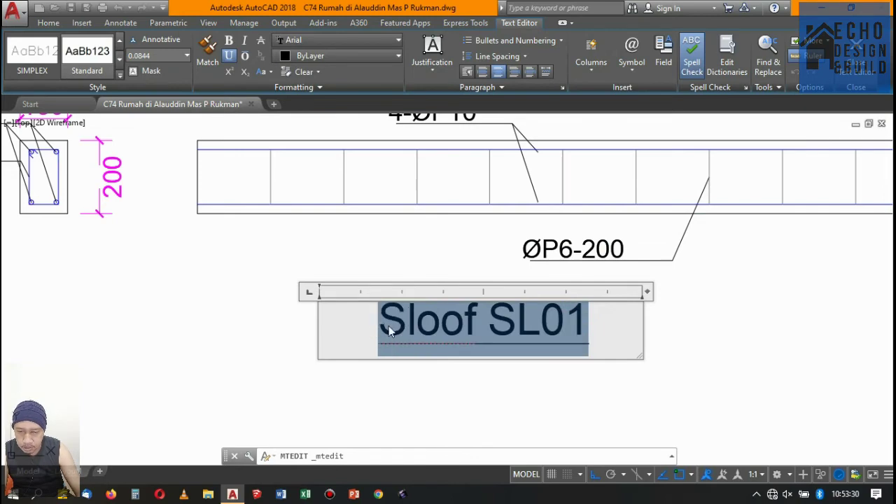
pyautogui.write('Ring')
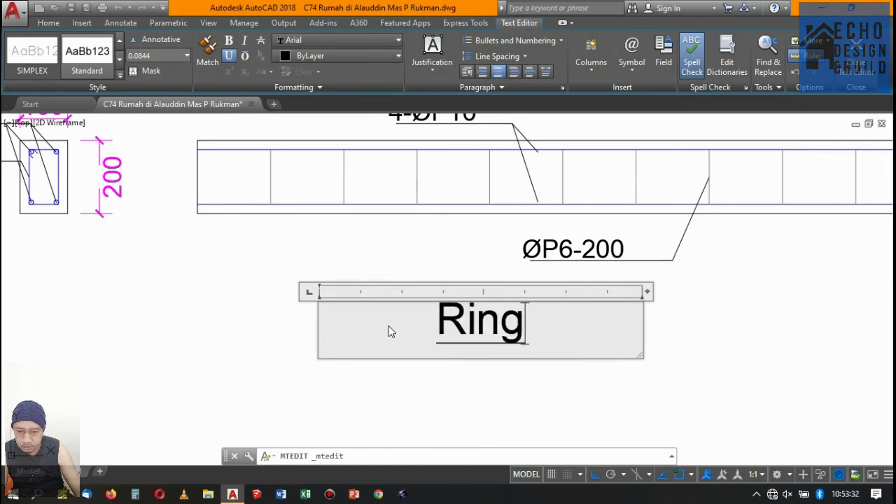
pyautogui.write(' Balok')
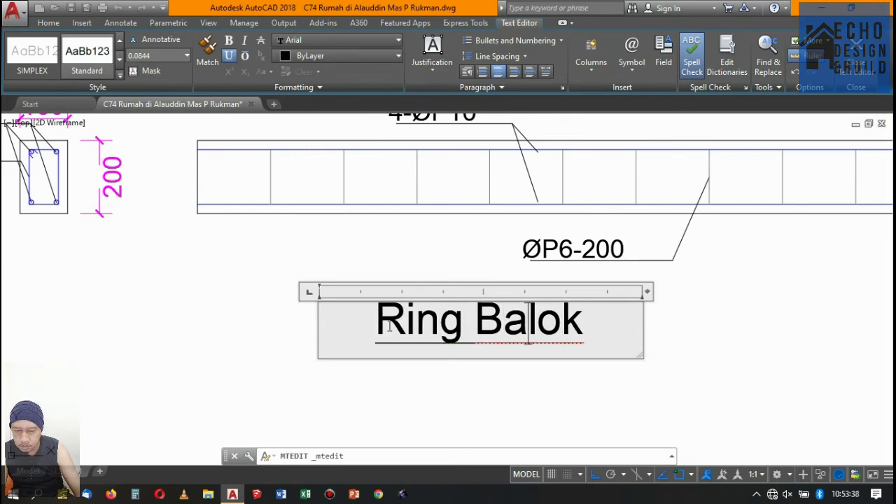
pyautogui.scroll(-6, 391, 326)
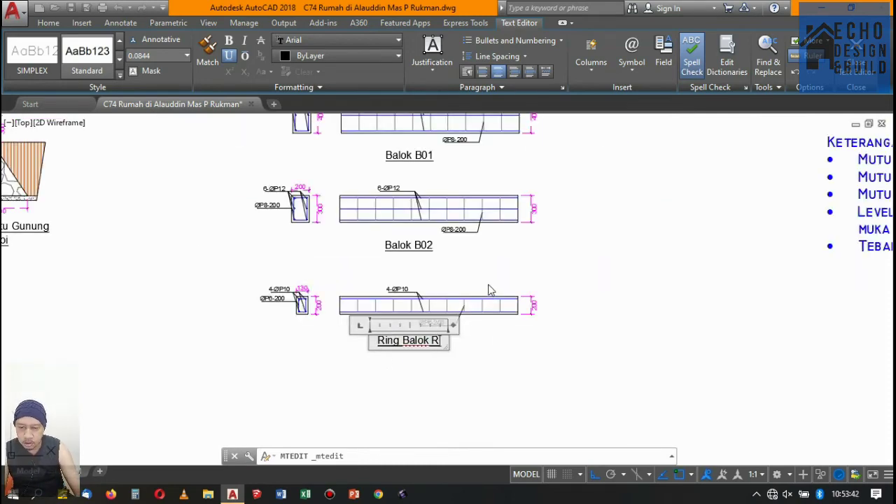
pyautogui.click(596, 240)
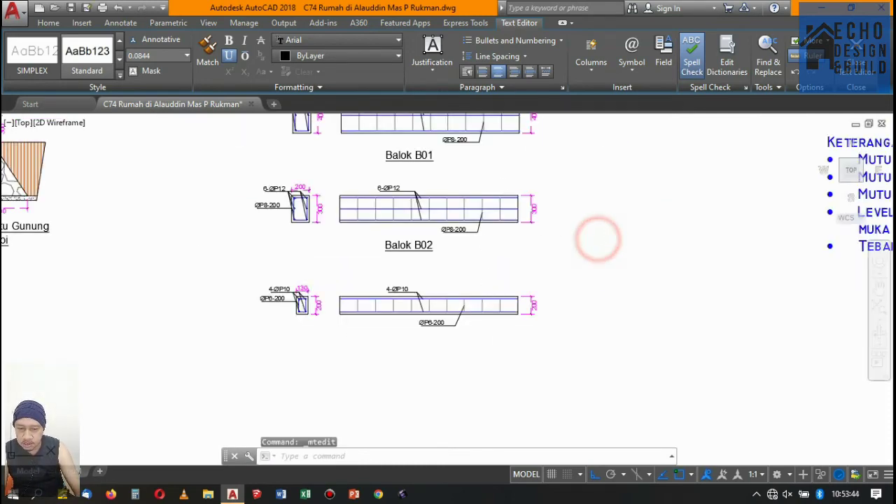
pyautogui.scroll(-8, 596, 241)
pyautogui.scroll(4, 599, 294)
pyautogui.scroll(2, 599, 294)
# Append 01 to the Ring Balok RB title so it reads Ring Balok RB01.
pyautogui.scroll(4, 539, 329)
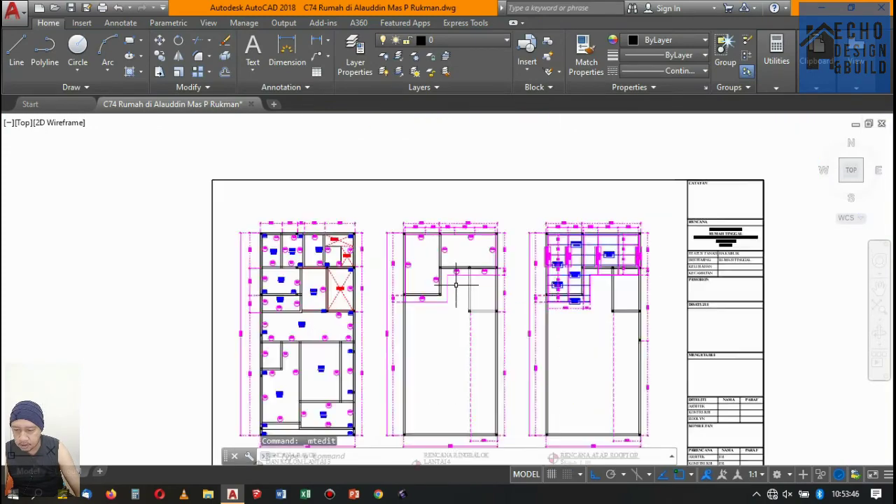
pyautogui.scroll(4, 446, 242)
pyautogui.scroll(-5, 457, 228)
pyautogui.scroll(-5, 491, 254)
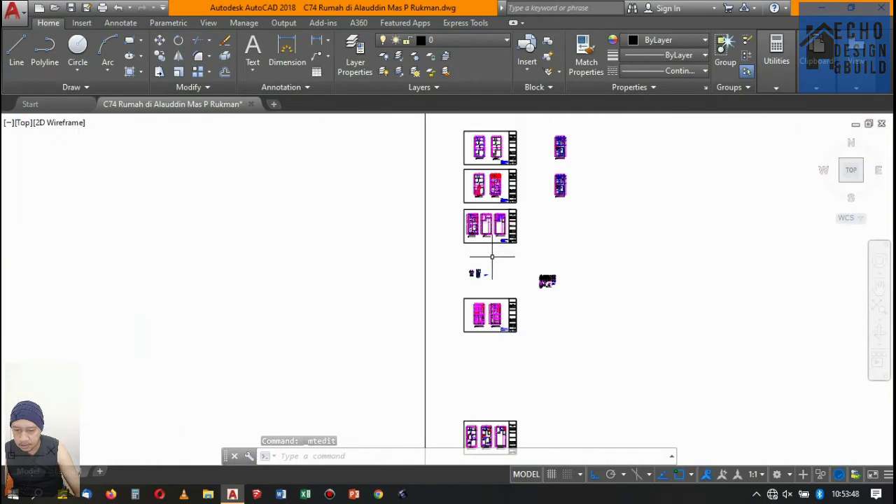
pyautogui.scroll(5, 481, 290)
pyautogui.scroll(-2, 515, 258)
pyautogui.scroll(2, 512, 420)
pyautogui.scroll(3, 511, 420)
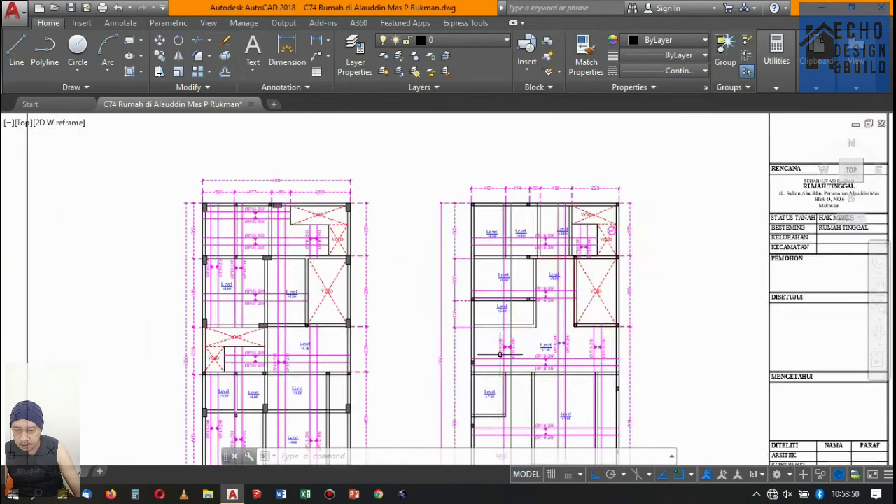
pyautogui.scroll(-5, 485, 296)
pyautogui.scroll(3, 485, 296)
pyautogui.scroll(3, 434, 266)
pyautogui.scroll(3, 364, 224)
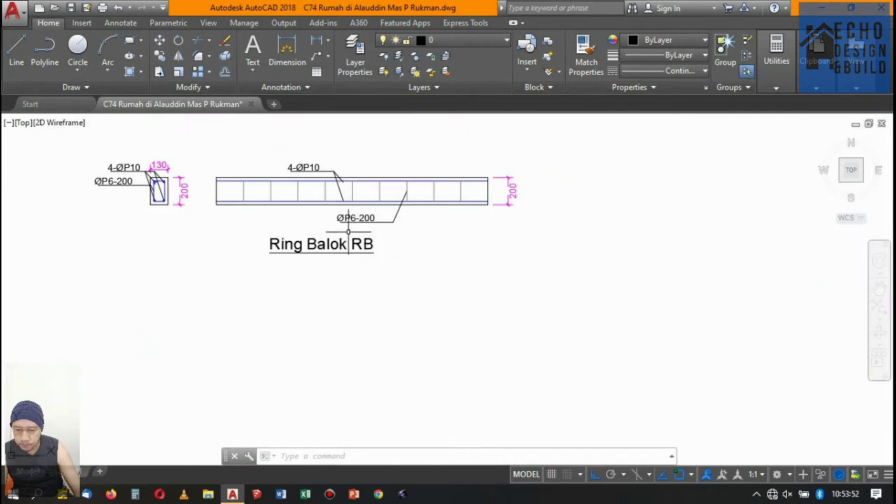
pyautogui.scroll(3, 364, 246)
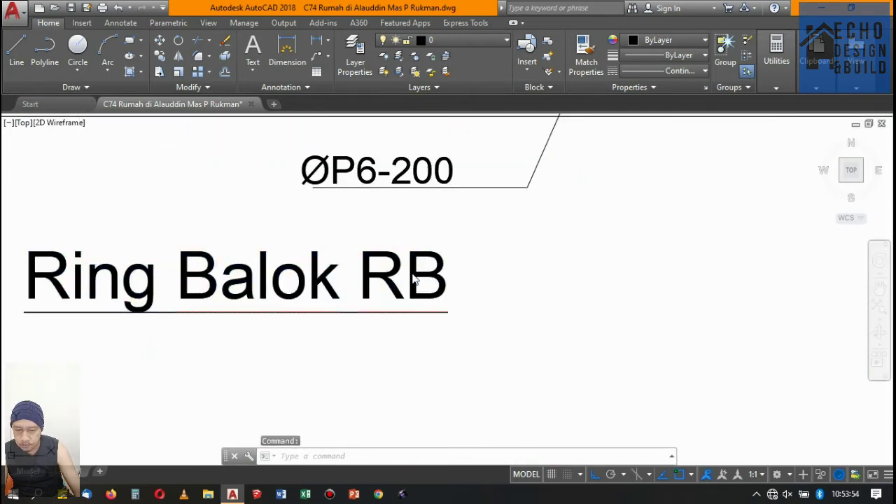
pyautogui.doubleClick(451, 274)
pyautogui.write('01')
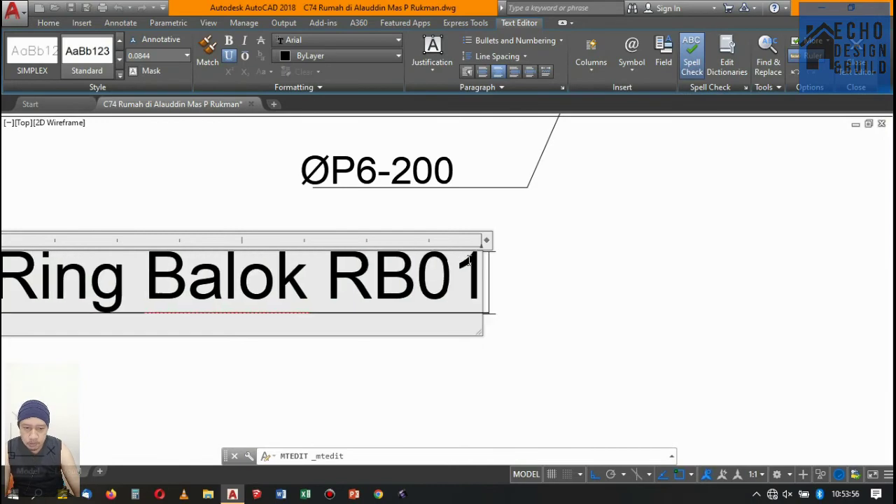
pyautogui.click(574, 274)
pyautogui.scroll(-5, 571, 280)
# Select the Kolom, Pondasi Foot Plat and Pondasi Batu Gunung titles.
pyautogui.scroll(-6, 563, 286)
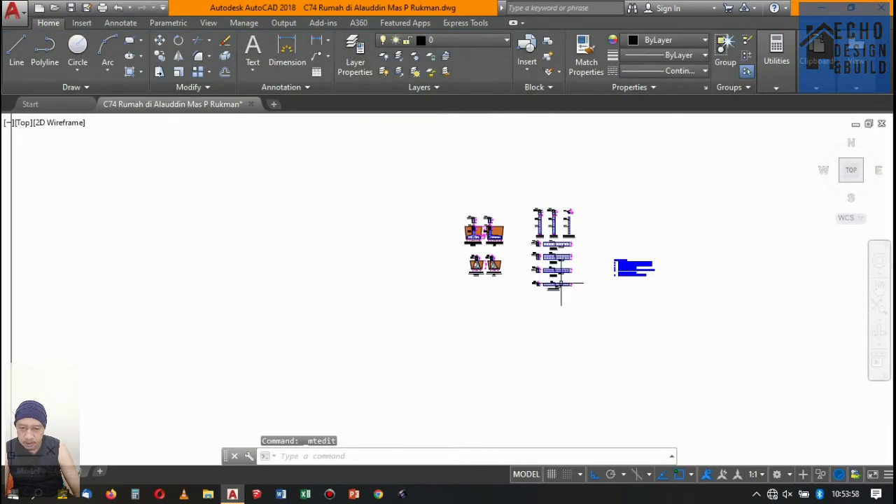
pyautogui.scroll(4, 562, 280)
pyautogui.scroll(4, 535, 262)
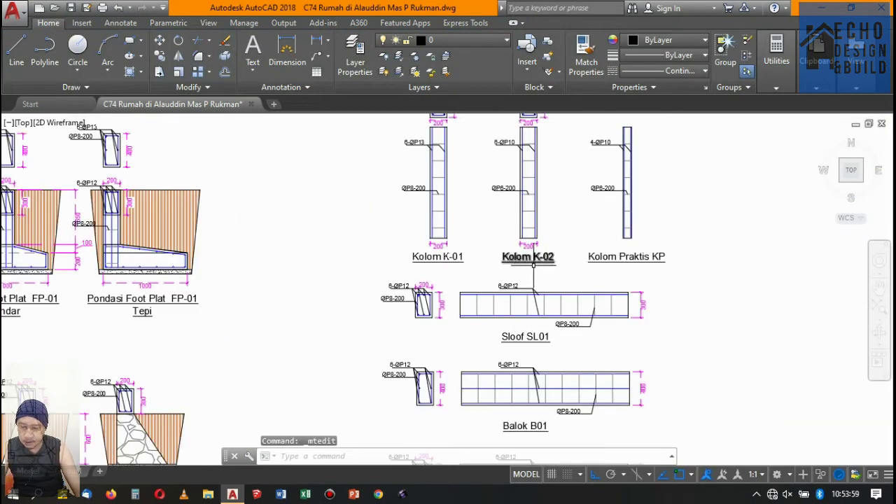
pyautogui.click(688, 262)
pyautogui.click(379, 257)
pyautogui.click(218, 326)
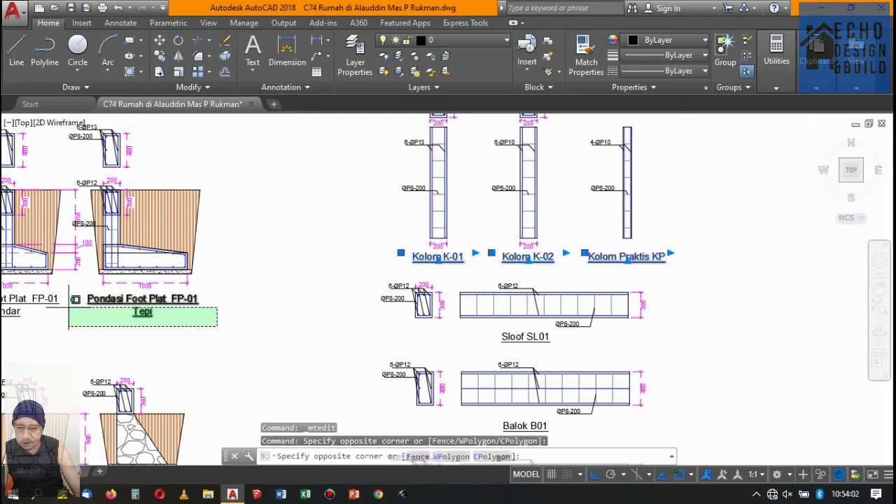
pyautogui.click(69, 307)
pyautogui.scroll(-4, 340, 291)
pyautogui.scroll(4, 347, 360)
pyautogui.click(415, 357)
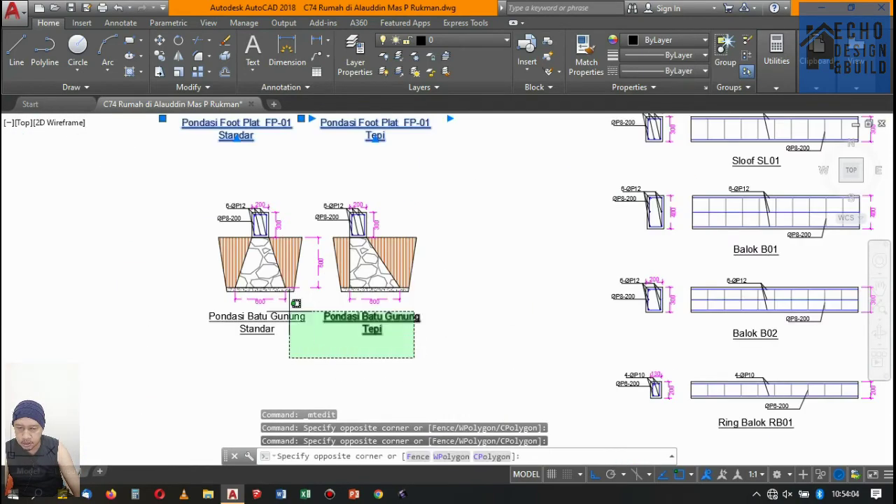
pyautogui.click(290, 311)
pyautogui.scroll(-4, 289, 312)
pyautogui.scroll(4, 469, 210)
# Add the Sloof SL01, Balok B01, Balok B02 and Ring Balok RB01 titles to the selection.
pyautogui.click(487, 239)
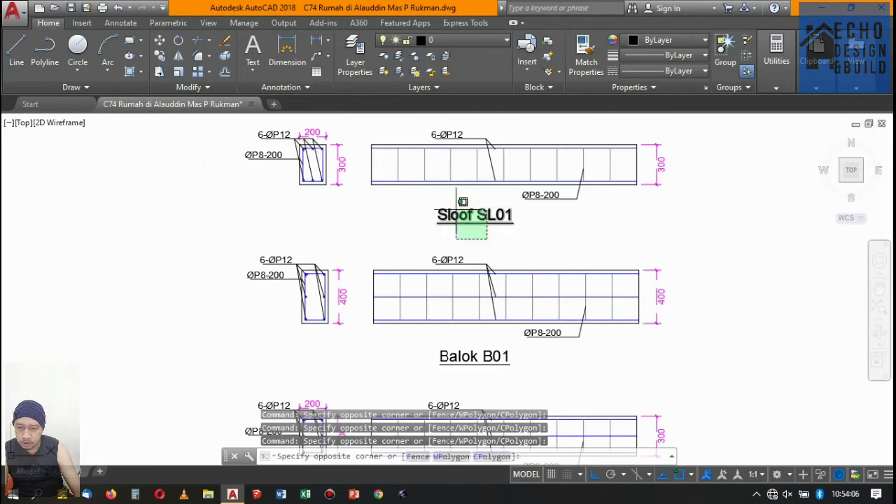
pyautogui.click(457, 189)
pyautogui.click(478, 376)
pyautogui.click(436, 328)
pyautogui.scroll(-4, 435, 327)
pyautogui.scroll(2, 448, 329)
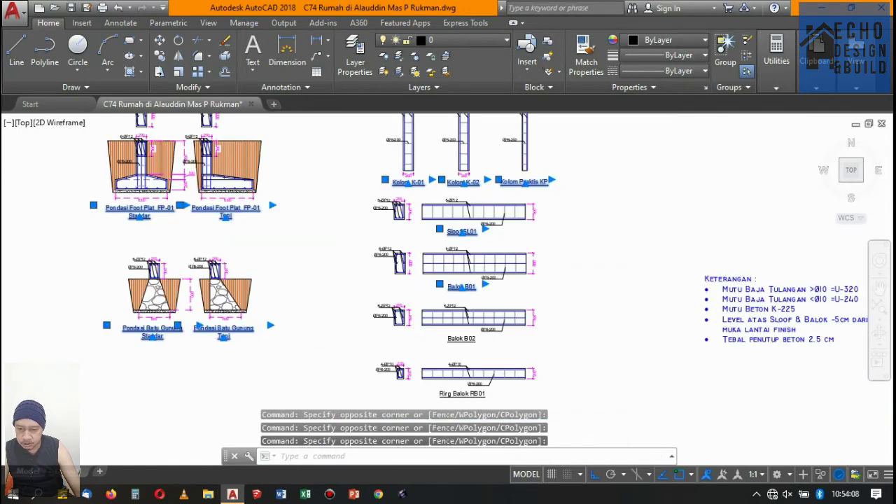
pyautogui.scroll(5, 448, 346)
pyautogui.click(466, 280)
pyautogui.scroll(-5, 466, 280)
pyautogui.scroll(4, 469, 388)
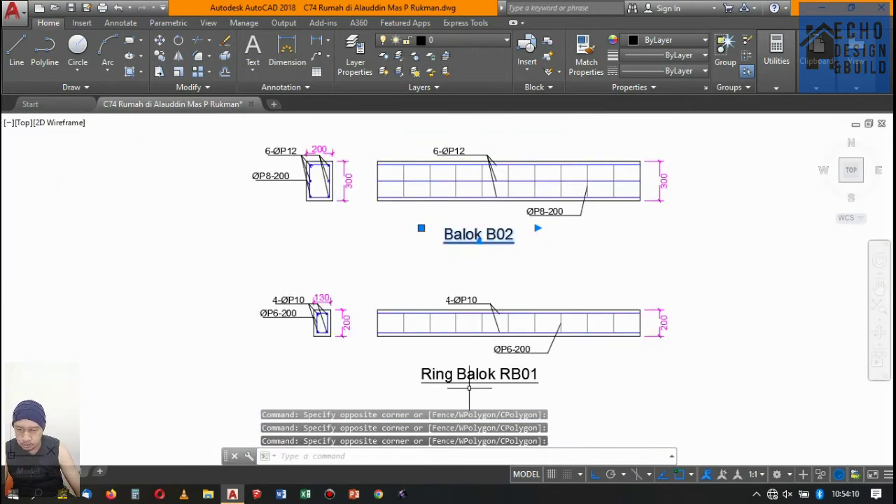
pyautogui.click(470, 387)
pyautogui.click(436, 336)
# Set the selected titles' colour to Red, then clear the selection.
pyautogui.click(702, 43)
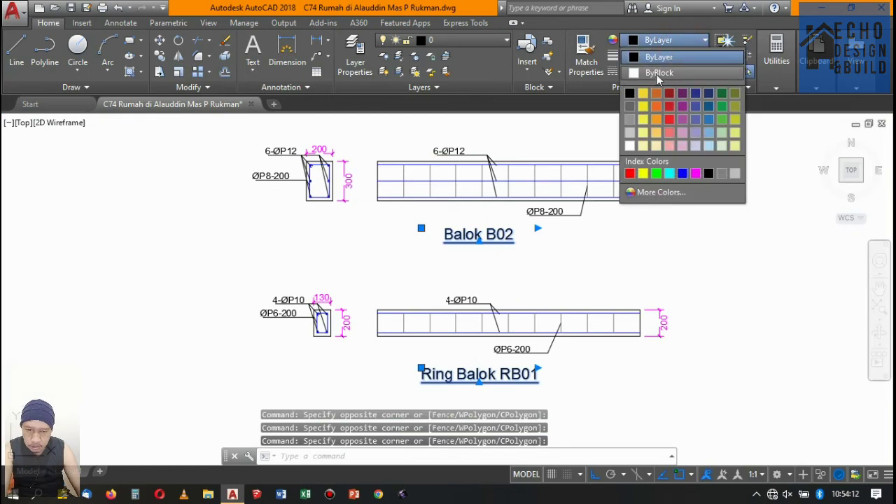
pyautogui.click(631, 174)
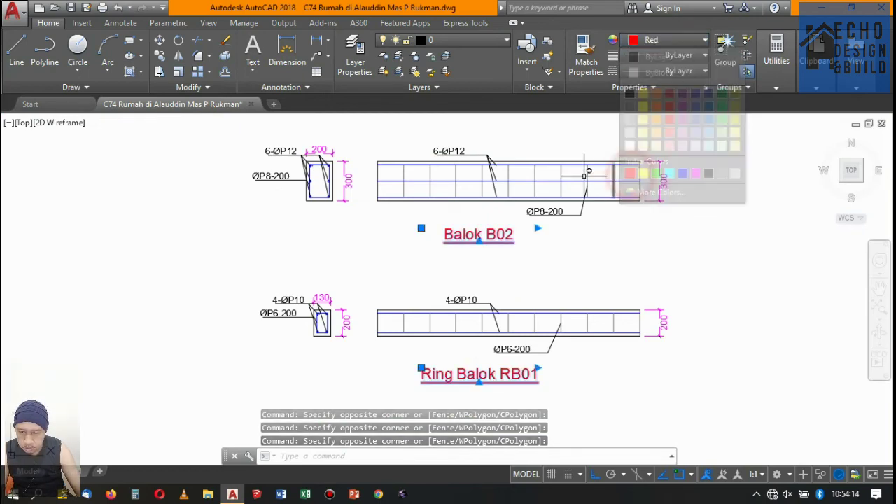
pyautogui.scroll(-3, 512, 261)
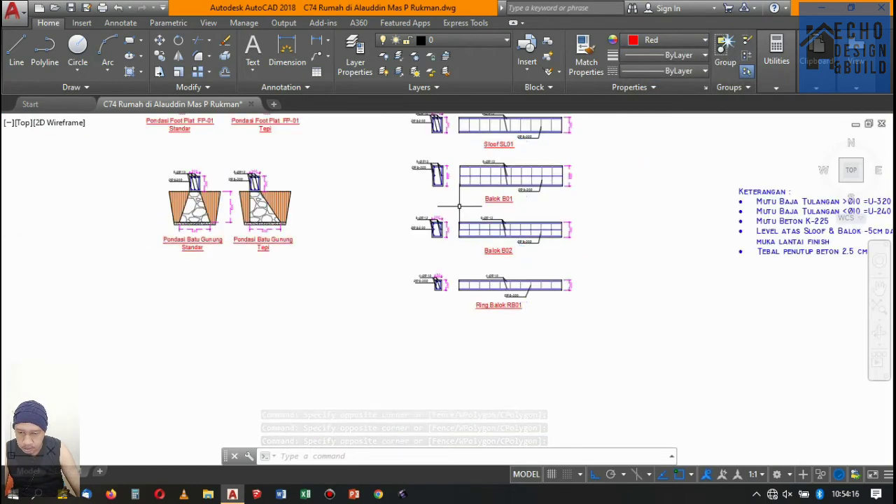
pyautogui.press('Escape')
pyautogui.scroll(-4, 459, 210)
pyautogui.scroll(3, 448, 231)
pyautogui.scroll(-3, 396, 284)
# Move the four footing details on the left diagonally to a new position, with Ortho off.
pyautogui.scroll(3, 396, 284)
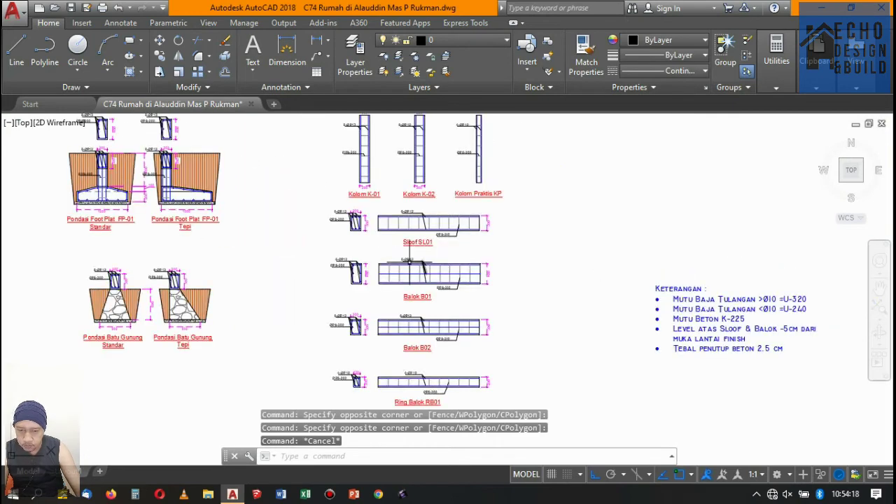
pyautogui.scroll(-3, 396, 281)
pyautogui.scroll(3, 371, 238)
pyautogui.scroll(-1, 362, 217)
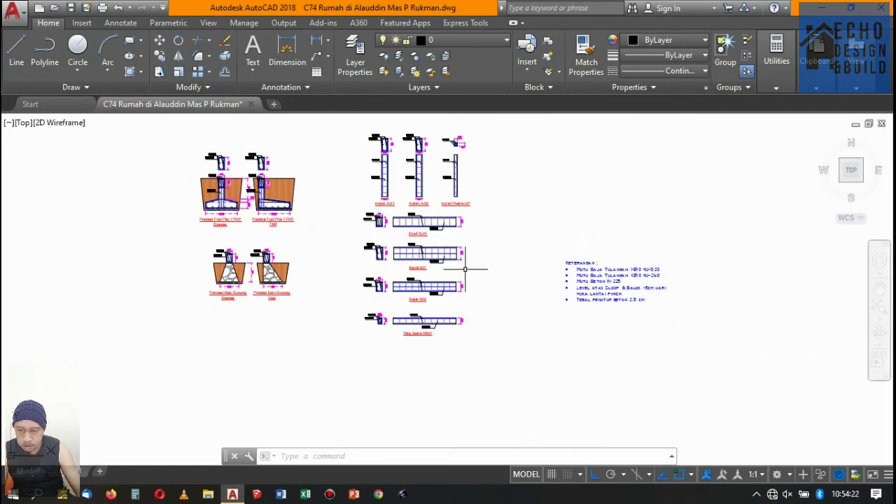
pyautogui.scroll(-3, 432, 270)
pyautogui.scroll(3, 357, 231)
pyautogui.click(202, 154)
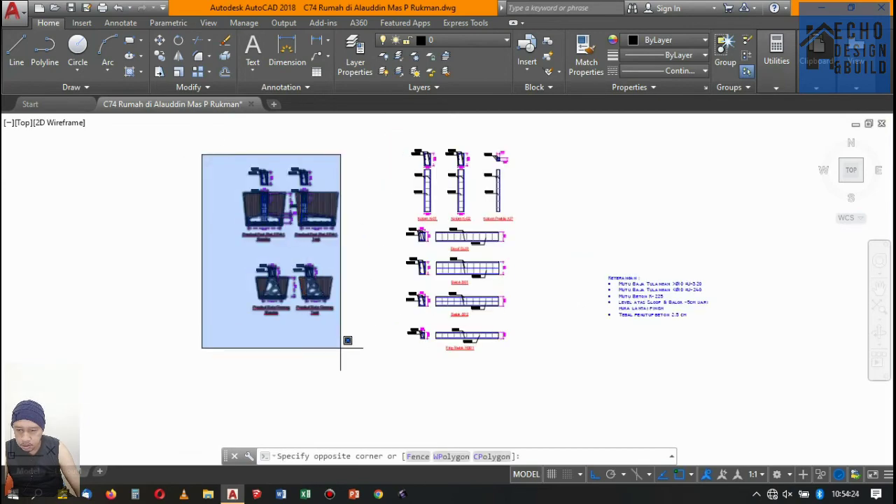
pyautogui.click(346, 341)
pyautogui.write('m')
pyautogui.press('Return')
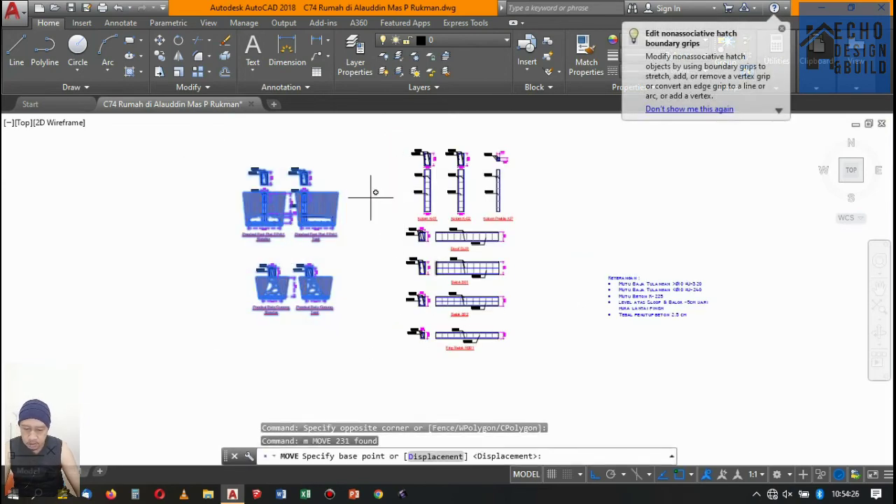
pyautogui.click(371, 192)
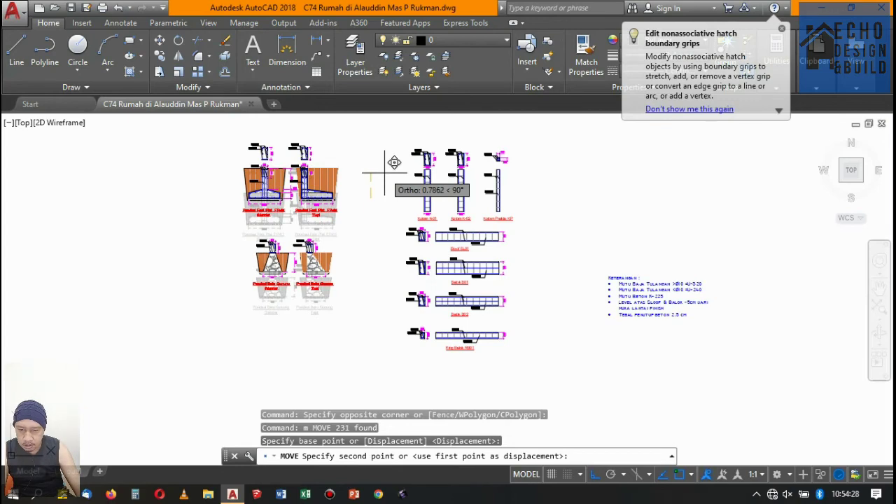
pyautogui.press('F8')
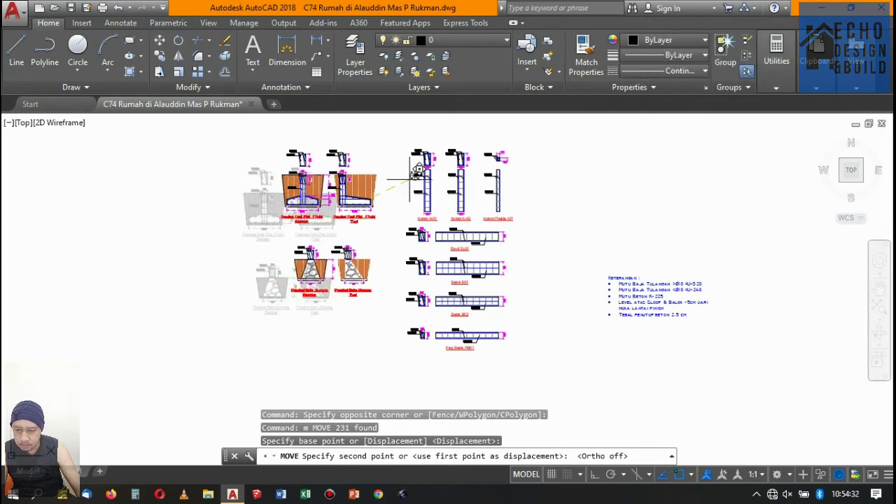
pyautogui.scroll(1, 415, 175)
pyautogui.scroll(2, 406, 178)
pyautogui.click(400, 171)
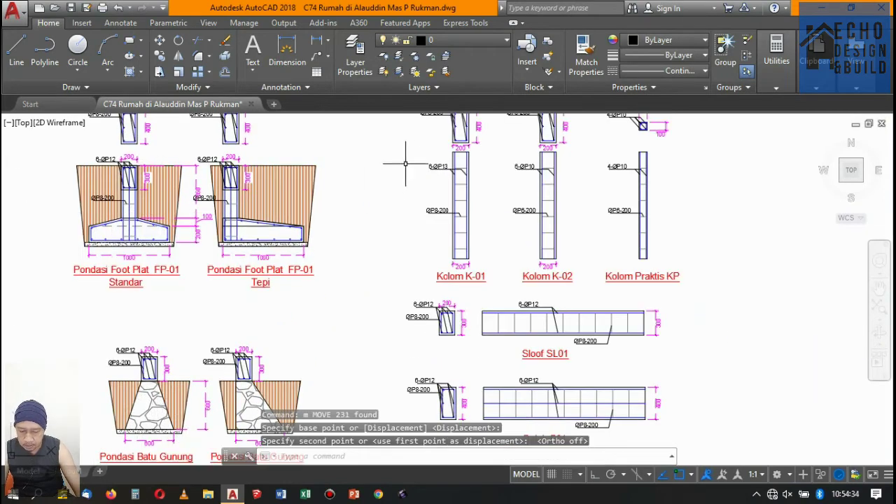
pyautogui.scroll(-6, 420, 183)
pyautogui.scroll(2, 493, 199)
# Move the Keterangan notes text below the beam details.
pyautogui.click(481, 226)
pyautogui.click(444, 182)
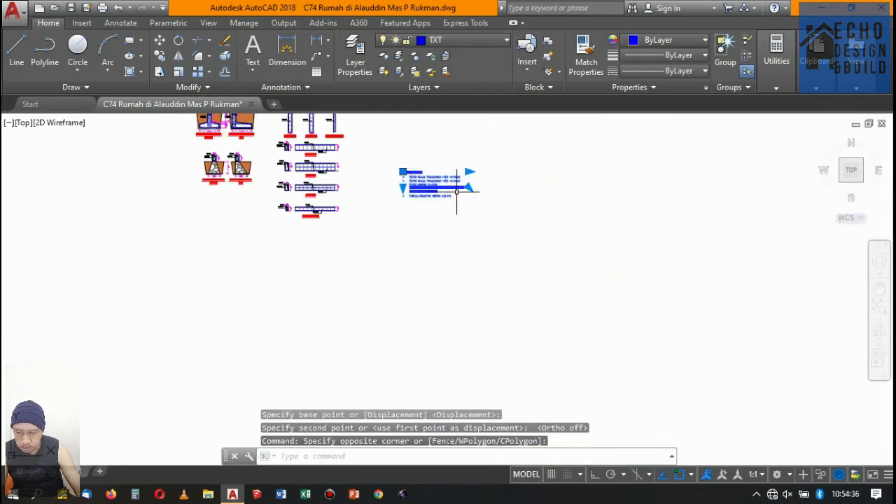
pyautogui.write('m')
pyautogui.press('Return')
pyautogui.click(464, 218)
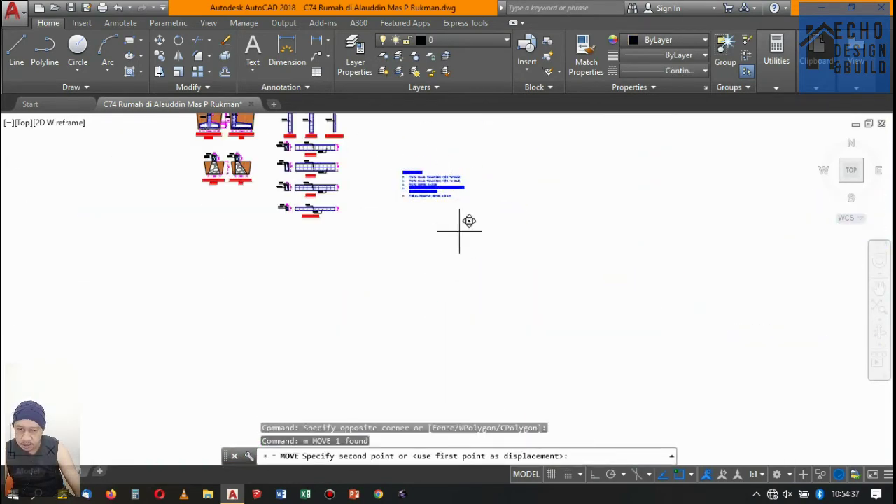
pyautogui.click(428, 220)
pyautogui.scroll(3, 326, 197)
pyautogui.scroll(-3, 294, 196)
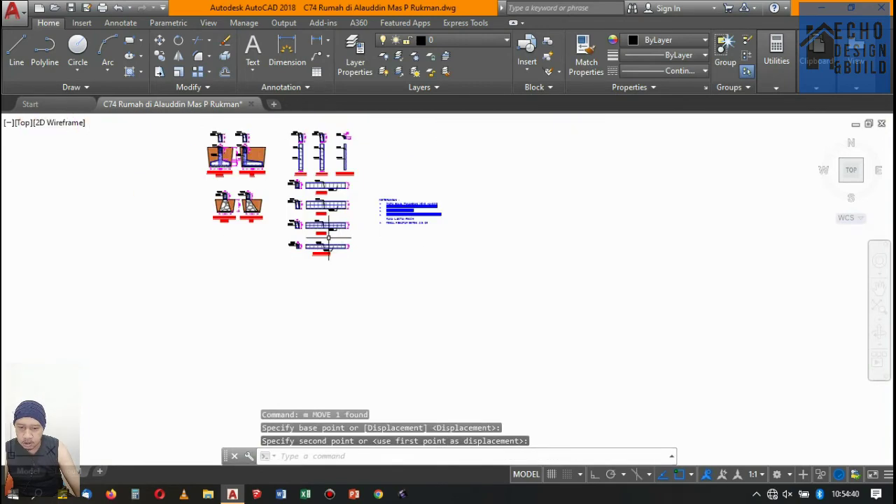
pyautogui.scroll(3, 254, 194)
# Place the Balok B02 and Ring Balok RB01 details beside the column details.
pyautogui.click(228, 188)
pyautogui.click(482, 326)
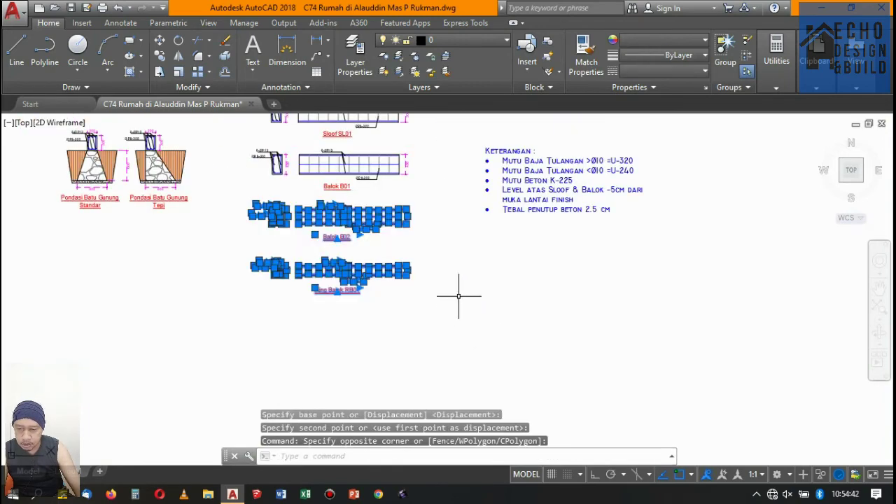
pyautogui.scroll(-4, 540, 266)
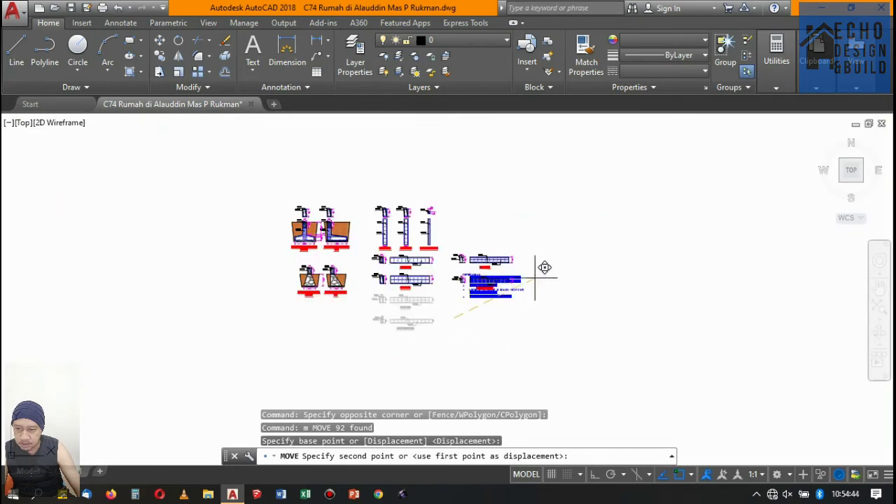
pyautogui.scroll(2, 536, 236)
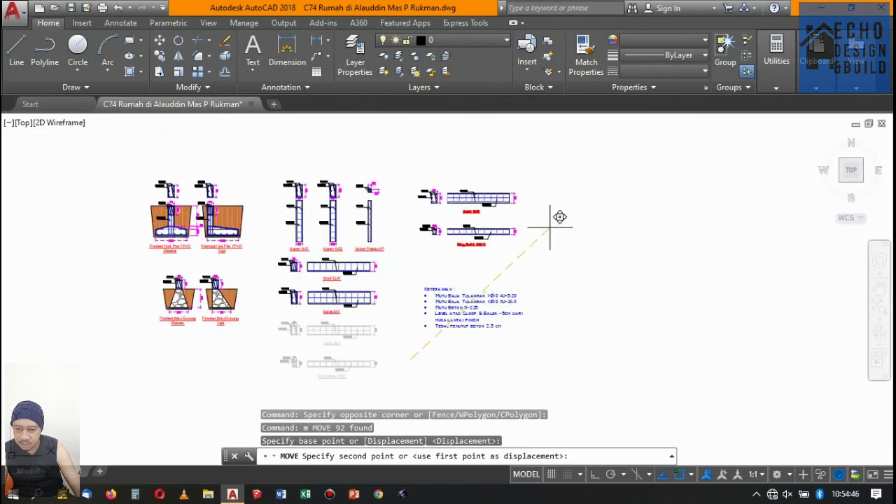
pyautogui.click(545, 226)
pyautogui.scroll(-2, 525, 250)
pyautogui.scroll(5, 476, 254)
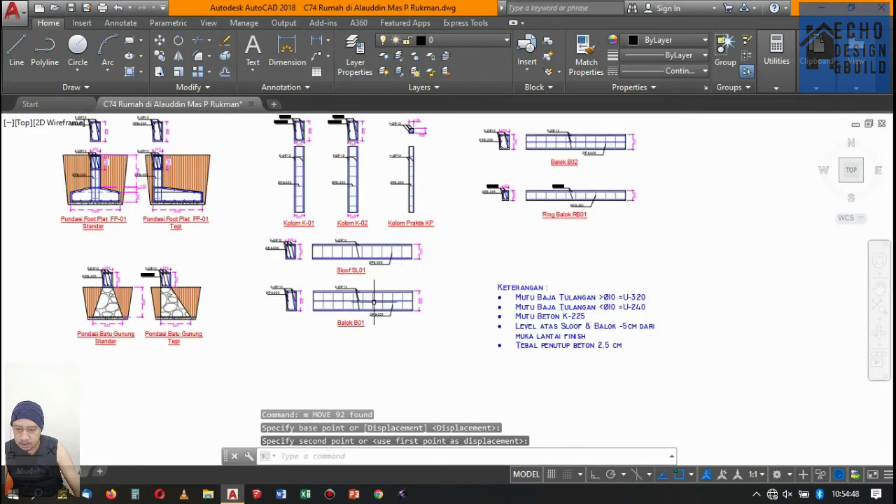
# Begin moving the Sloof SL01 and Balok B01 details from a chosen base point.
pyautogui.click(483, 371)
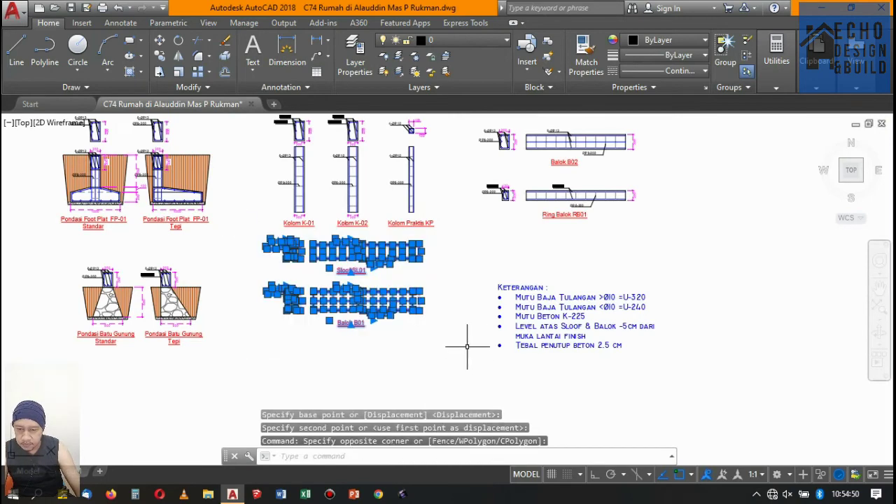
pyautogui.write('m')
pyautogui.press('Return')
pyautogui.click(464, 267)
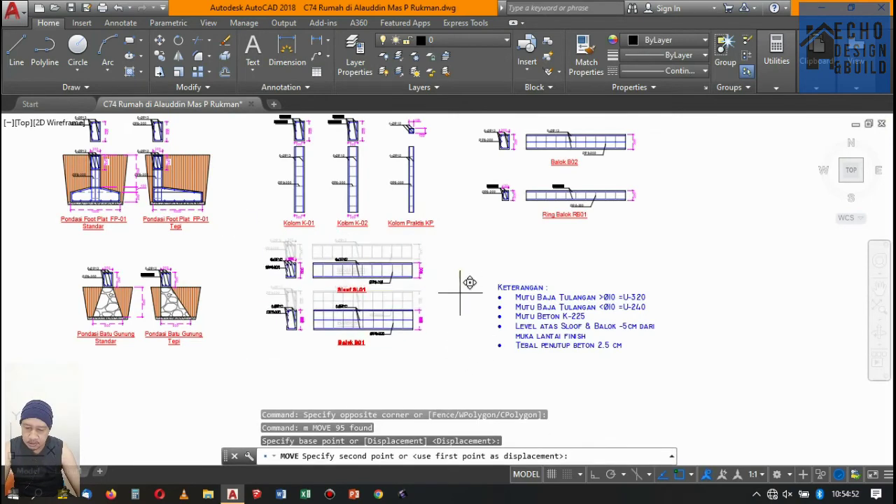
pyautogui.scroll(-5, 457, 294)
pyautogui.scroll(5, 462, 231)
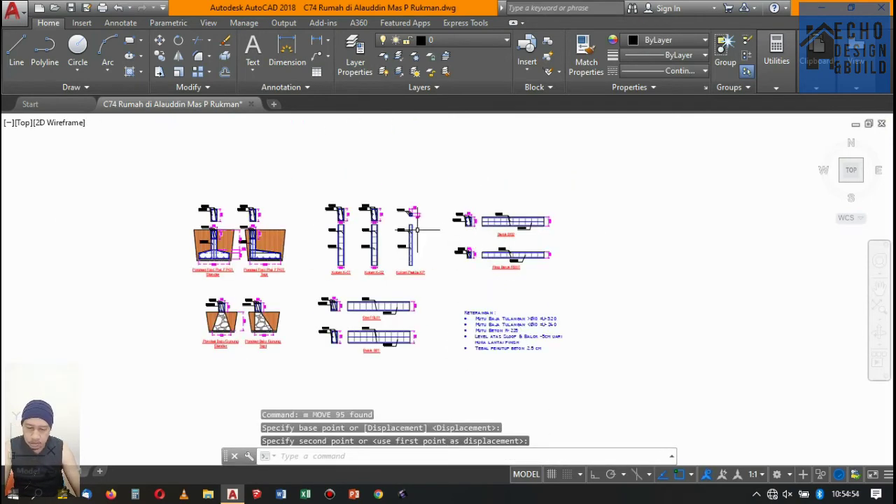
pyautogui.scroll(5, 493, 208)
pyautogui.scroll(-5, 494, 208)
# Copy the title-block frame and place the copy around the foundation, column and beam details.
pyautogui.scroll(-3, 441, 240)
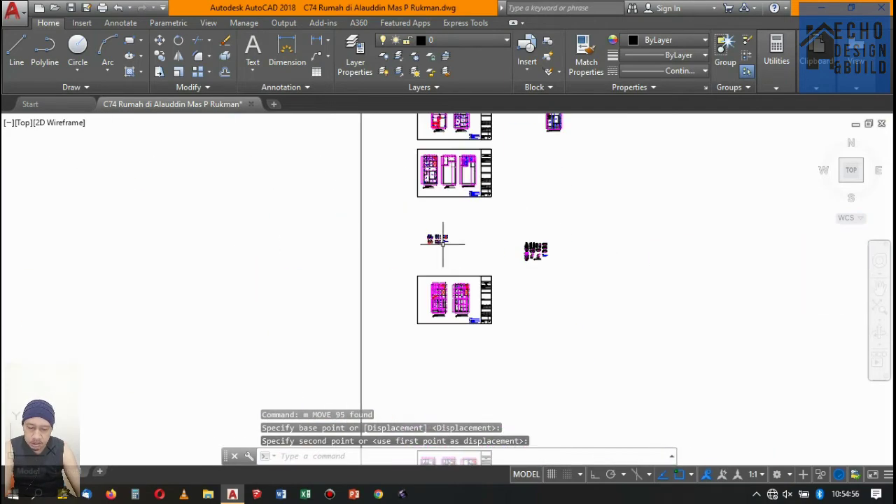
pyautogui.scroll(2, 500, 184)
pyautogui.scroll(-2, 524, 181)
pyautogui.scroll(3, 490, 266)
pyautogui.click(448, 340)
pyautogui.scroll(5, 448, 340)
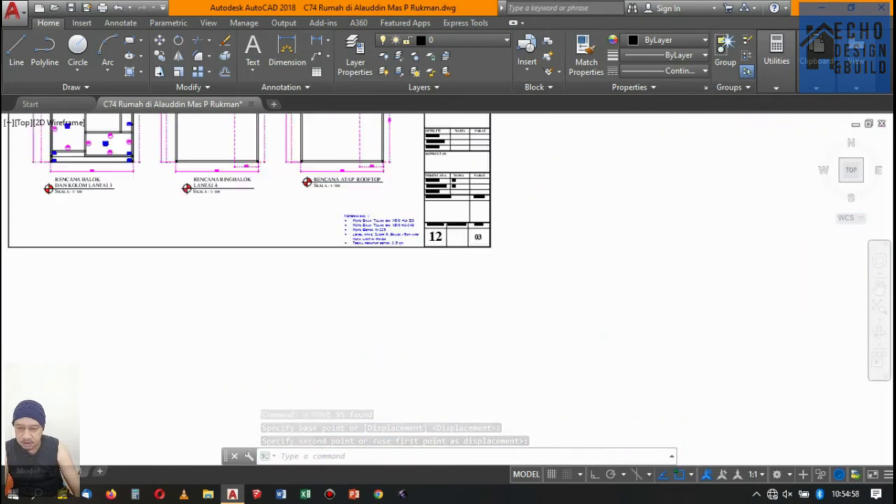
pyautogui.scroll(2, 519, 301)
pyautogui.click(527, 310)
pyautogui.click(382, 210)
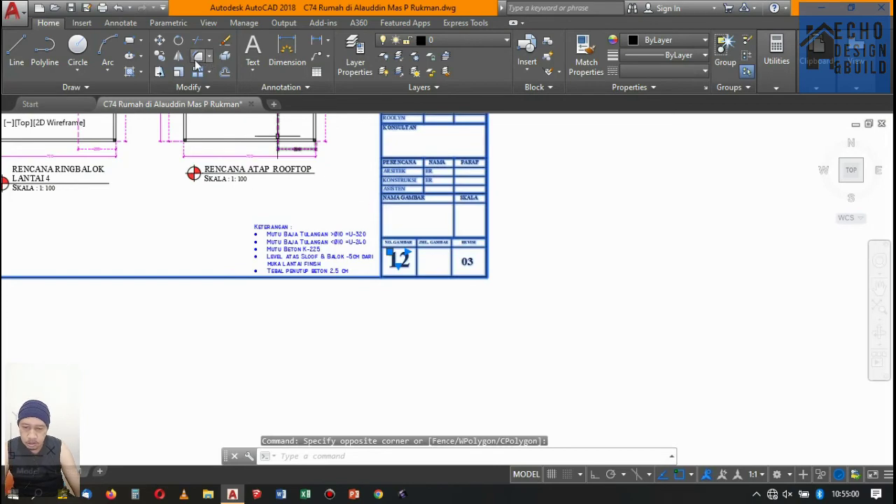
pyautogui.click(159, 56)
pyautogui.click(490, 140)
pyautogui.scroll(-5, 431, 248)
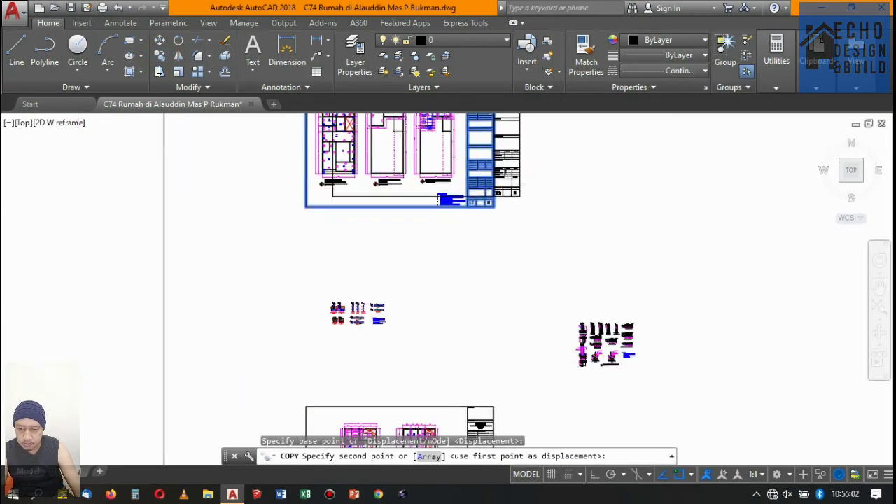
pyautogui.scroll(2, 430, 249)
pyautogui.scroll(1, 431, 248)
pyautogui.scroll(1, 430, 249)
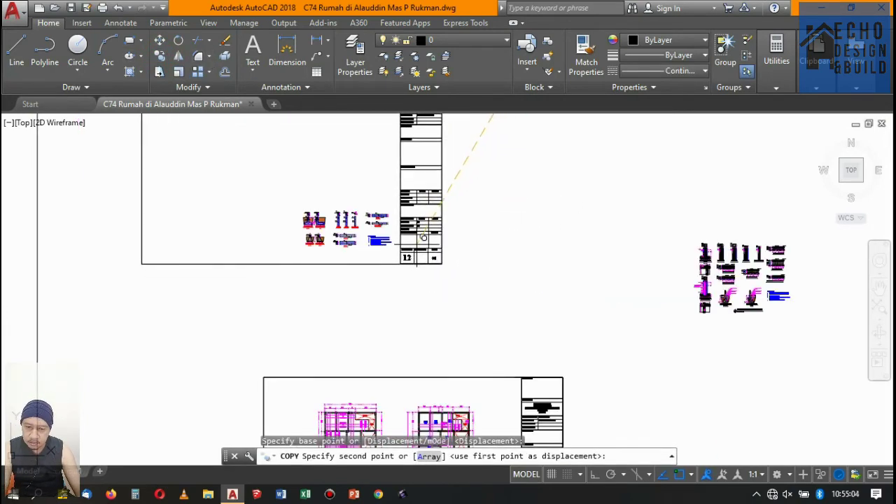
pyautogui.click(423, 237)
pyautogui.press('Return')
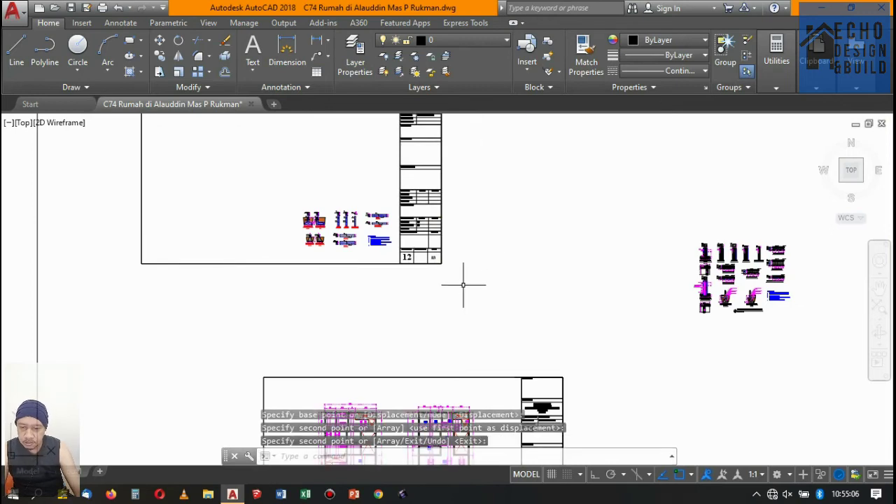
# Window-select the copied frame and title block and scale them to 0.25.
pyautogui.scroll(4, 462, 285)
pyautogui.click(463, 283)
pyautogui.click(315, 208)
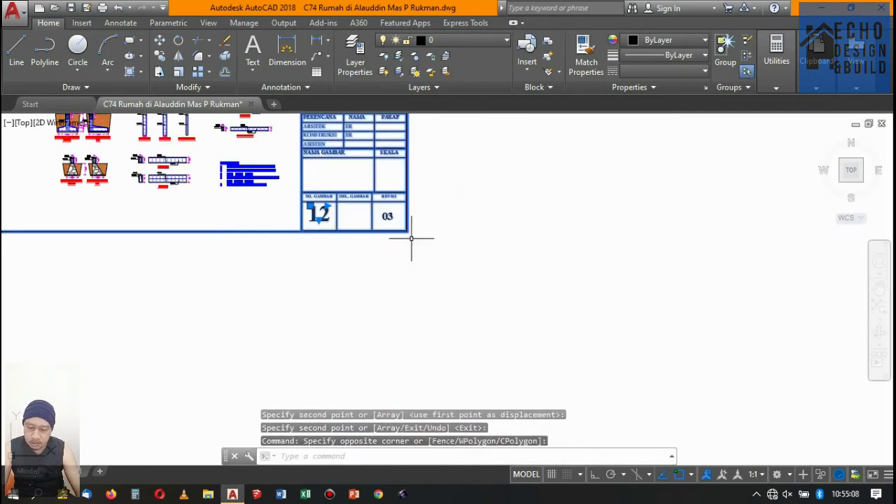
pyautogui.write('sc')
pyautogui.press('Return')
pyautogui.click(308, 232)
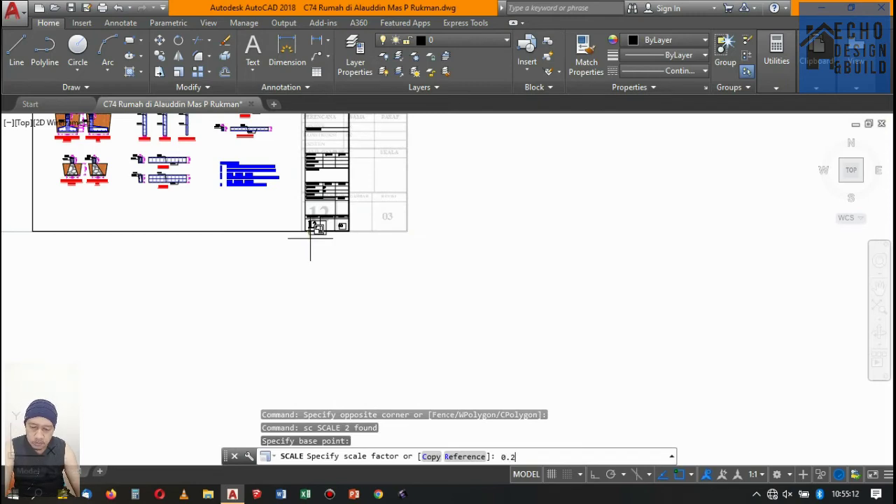
pyautogui.press('Return')
pyautogui.scroll(-3, 310, 238)
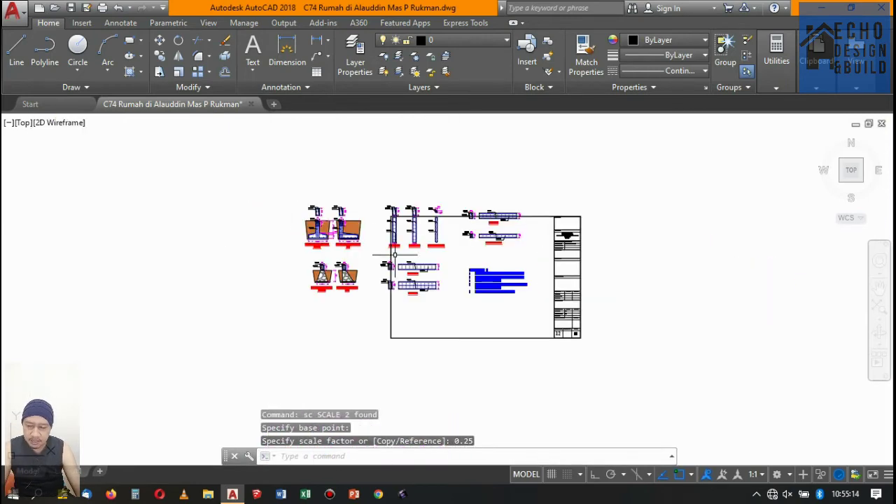
# Move the quarter-size frame to a new spot, then undo that move.
pyautogui.click(599, 362)
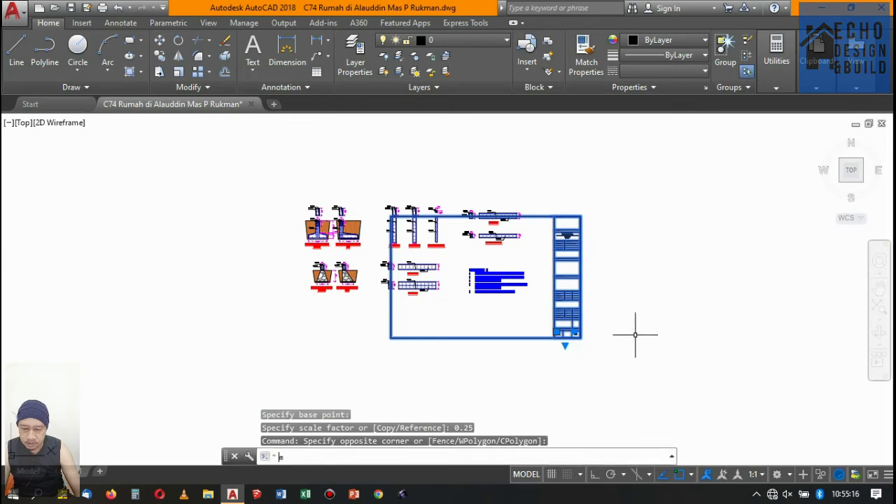
pyautogui.press('Return')
pyautogui.click(646, 356)
pyautogui.click(624, 339)
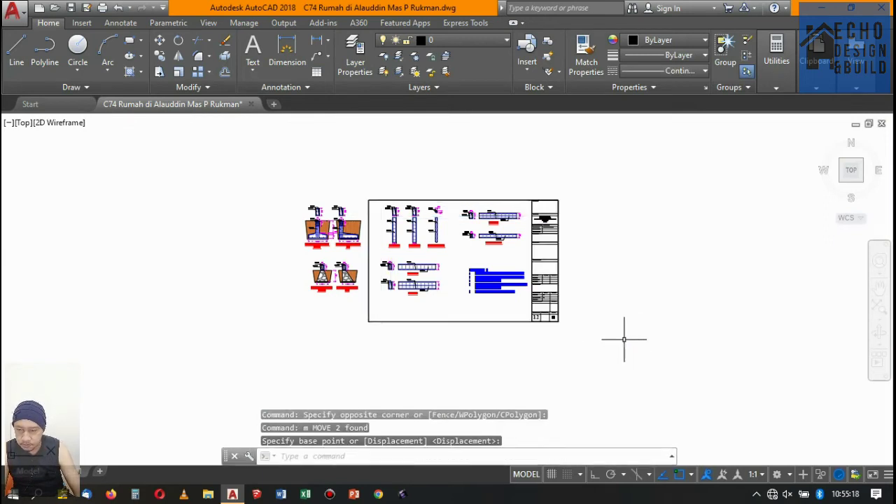
pyautogui.click(624, 339)
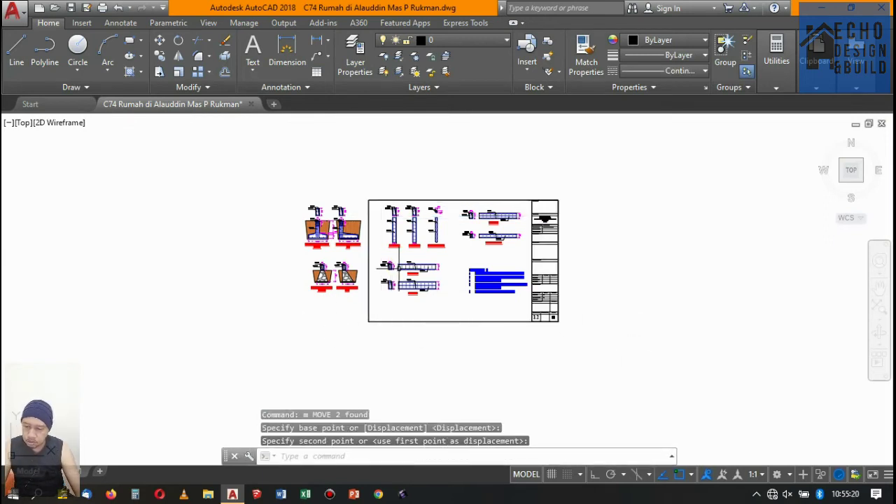
pyautogui.press('u')
pyautogui.press('Return')
# Undo the view change and the trial quarter-size scaling of the frame.
pyautogui.press('u')
pyautogui.press('Return')
pyautogui.press('u')
pyautogui.press('Return')
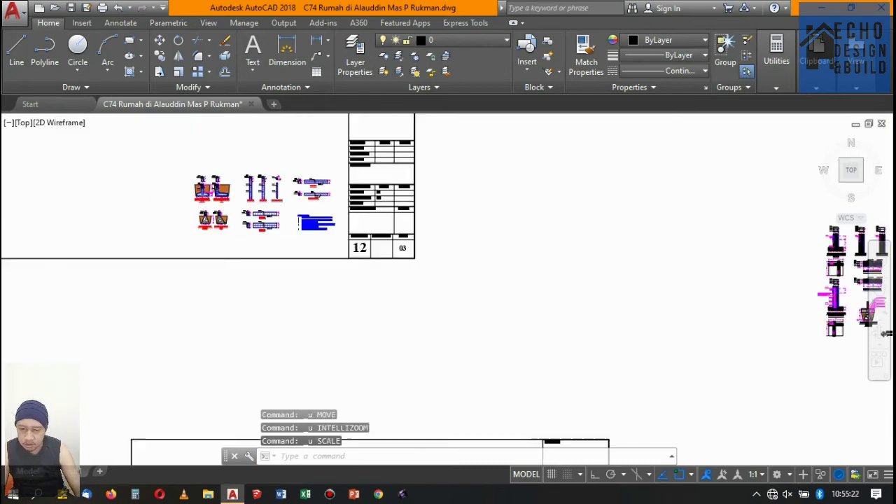
# Crossing-select the frame and title block and scale them to 0.5 from the corner.
pyautogui.scroll(2, 406, 238)
pyautogui.click(443, 299)
pyautogui.click(308, 247)
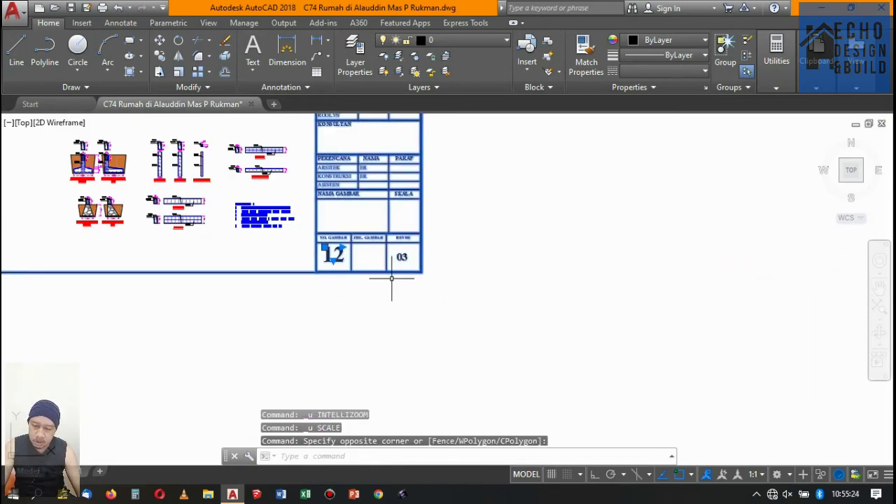
pyautogui.write('sc')
pyautogui.press('Return')
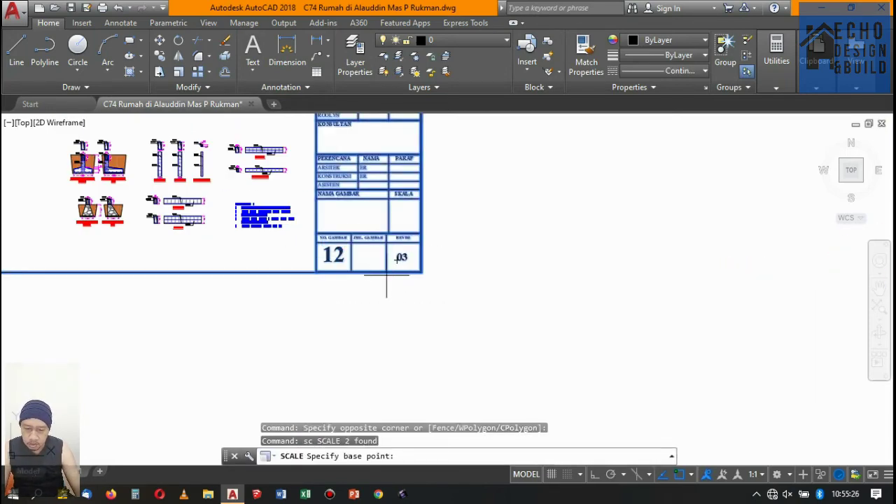
pyautogui.click(317, 272)
pyautogui.write('0.5')
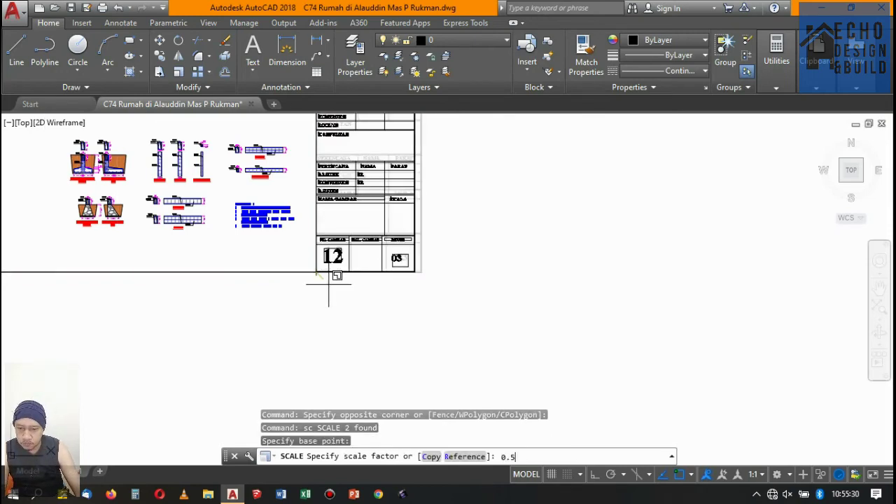
pyautogui.press('Return')
# Start moving the half-size frame with M, then cancel the move.
pyautogui.scroll(-3, 400, 287)
pyautogui.scroll(3, 434, 329)
pyautogui.click(440, 342)
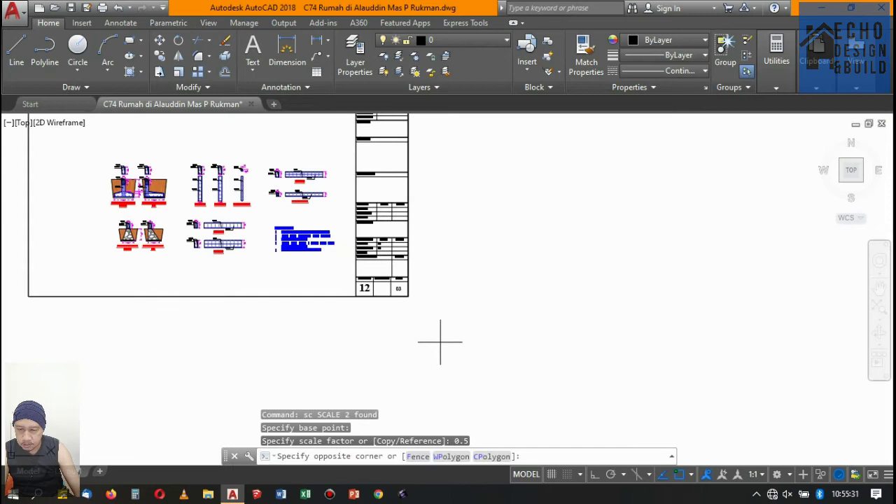
pyautogui.click(348, 274)
pyautogui.write('m')
pyautogui.press('Return')
pyautogui.click(488, 252)
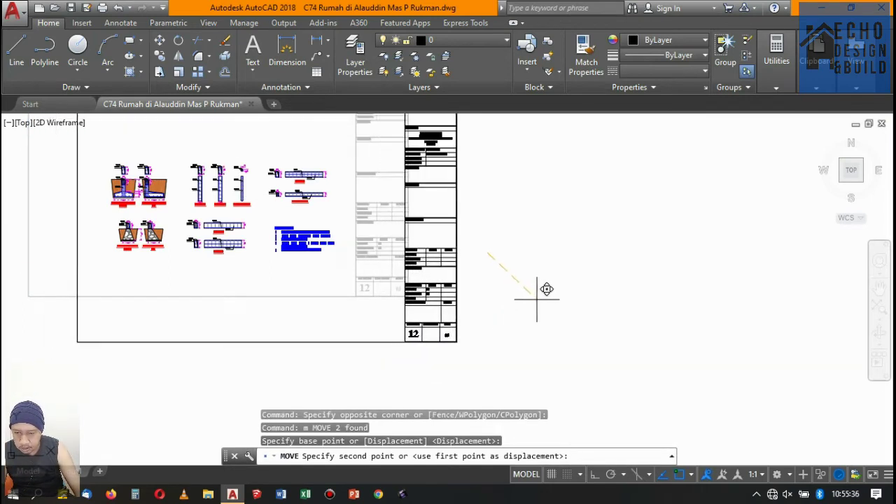
pyautogui.press('Escape')
# Reselect the frame and title block and scale them by 0.5 again.
pyautogui.scroll(-3, 537, 294)
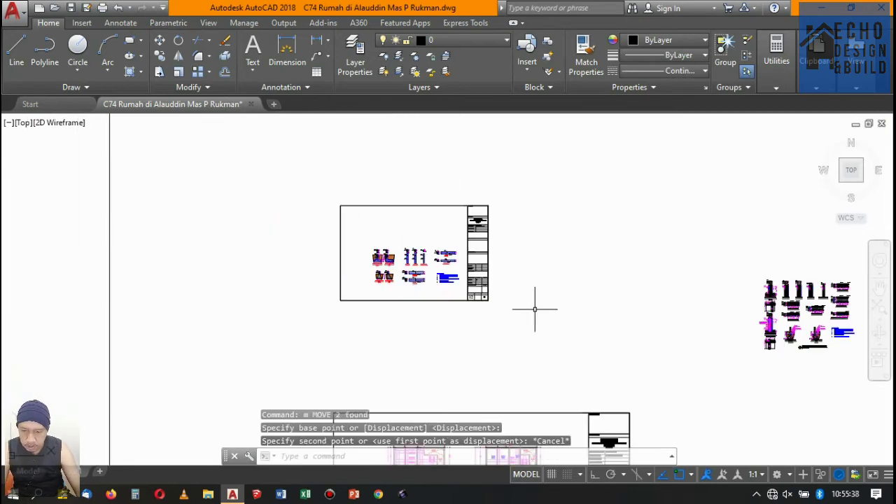
pyautogui.scroll(3, 521, 316)
pyautogui.click(511, 343)
pyautogui.click(423, 296)
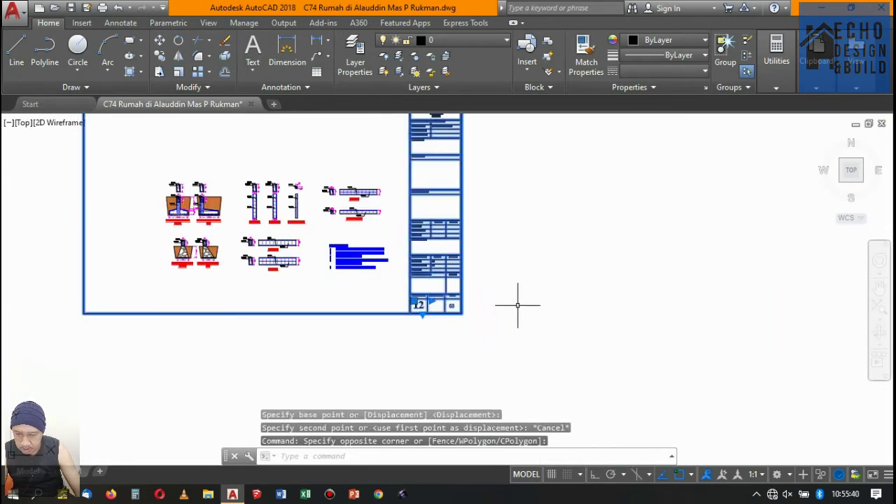
pyautogui.write('sc')
pyautogui.press('Return')
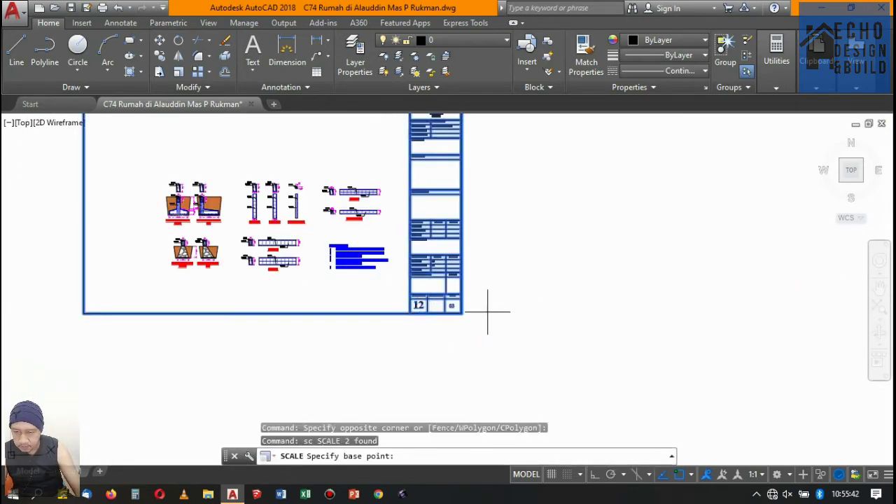
pyautogui.click(488, 312)
pyautogui.write('0.')
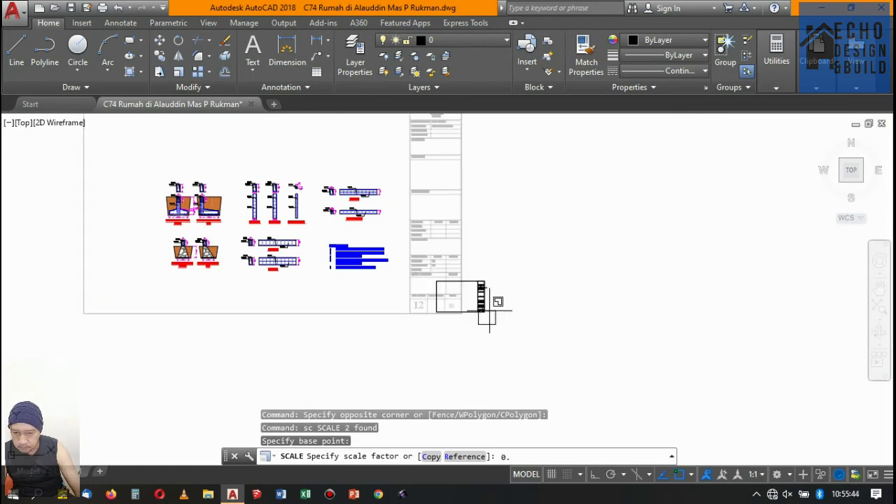
pyautogui.write('5')
pyautogui.press('Return')
pyautogui.scroll(2, 329, 182)
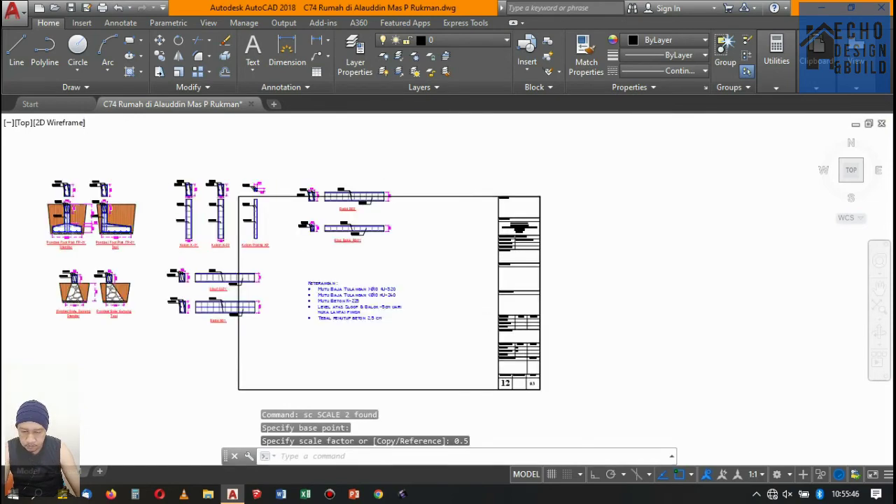
pyautogui.scroll(-2, 439, 208)
# Move the upper beam details and notes block further left.
pyautogui.click(484, 308)
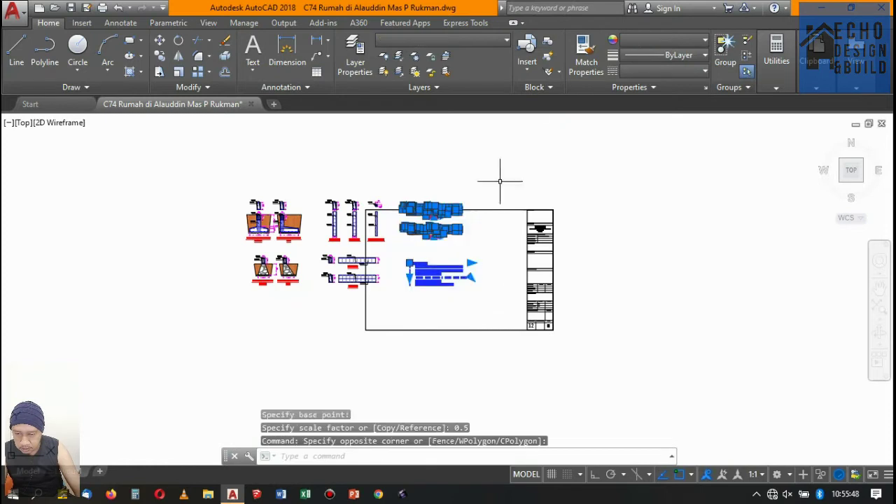
pyautogui.write('m')
pyautogui.press('Return')
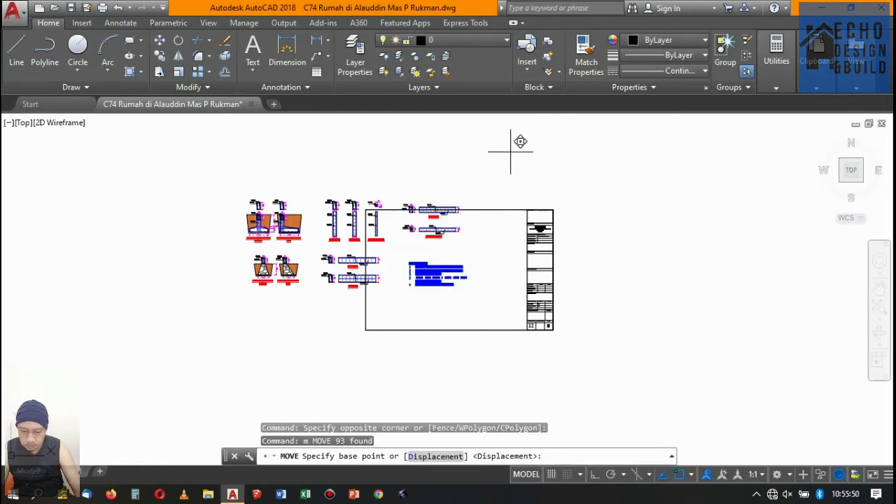
pyautogui.click(520, 139)
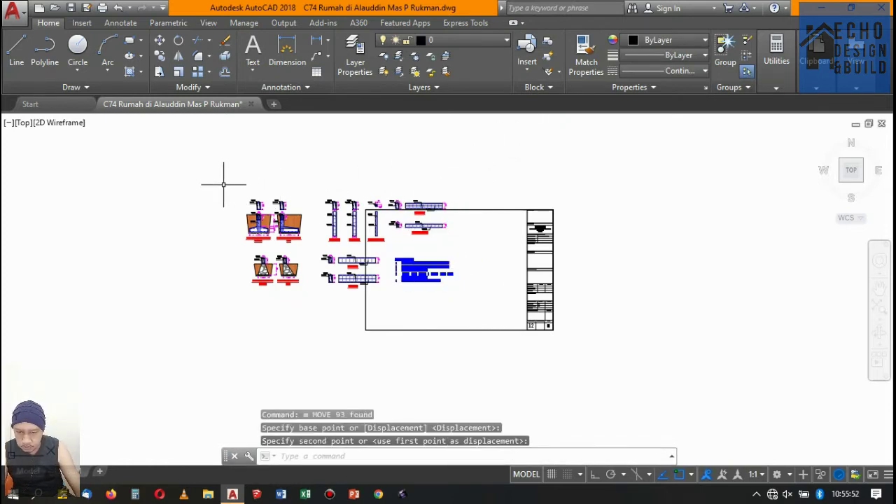
pyautogui.click(224, 184)
# Nudge the left foundation details slightly to the right.
pyautogui.click(306, 319)
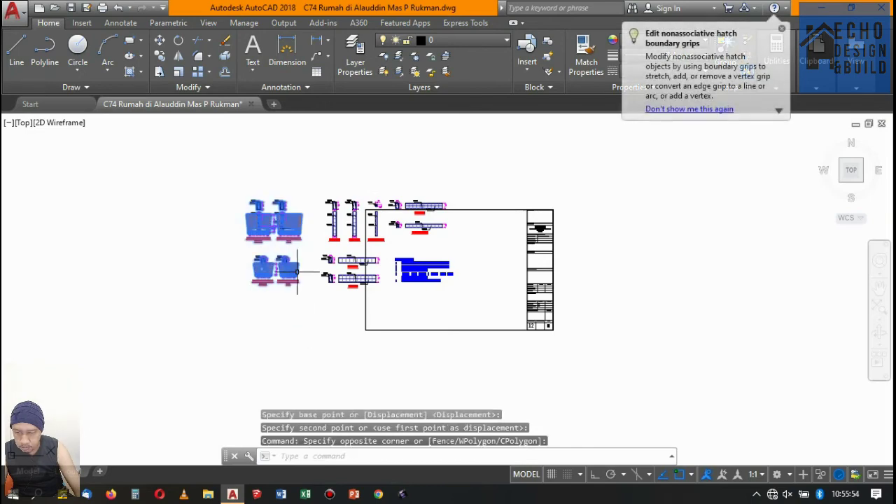
pyautogui.write('m')
pyautogui.press('Return')
pyautogui.click(287, 299)
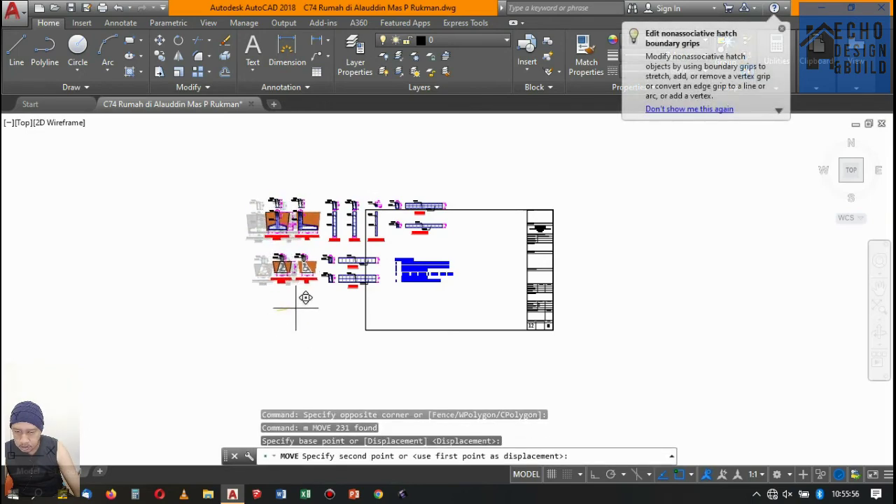
pyautogui.click(301, 301)
# Window-select the foundation details and move them further right toward the frame.
pyautogui.scroll(-1, 300, 301)
pyautogui.scroll(3, 254, 166)
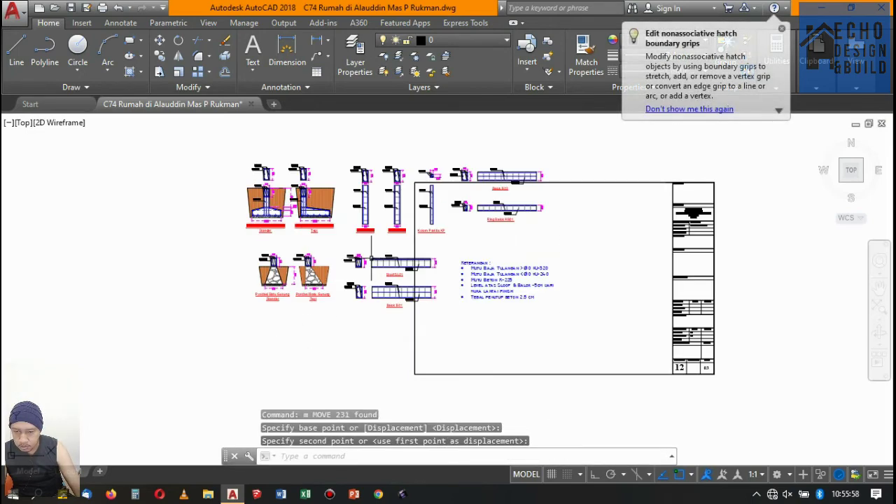
pyautogui.scroll(2, 254, 166)
pyautogui.scroll(-5, 254, 166)
pyautogui.scroll(3, 270, 190)
pyautogui.click(242, 181)
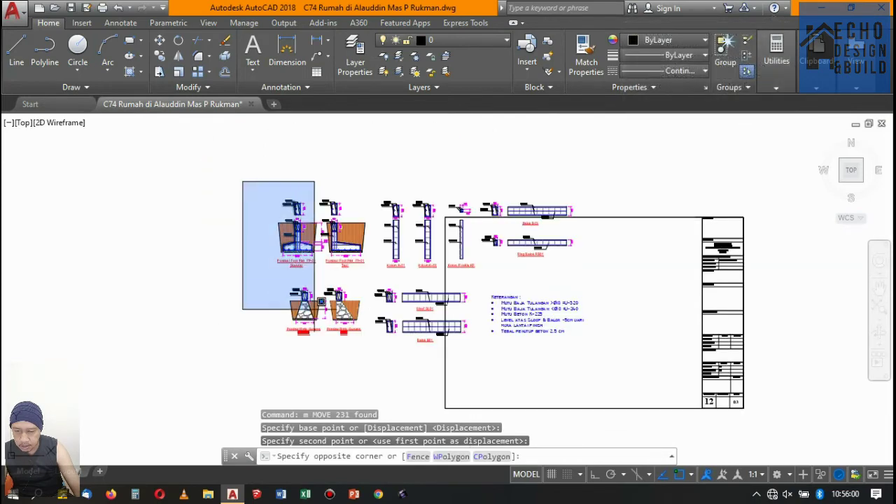
pyautogui.click(367, 376)
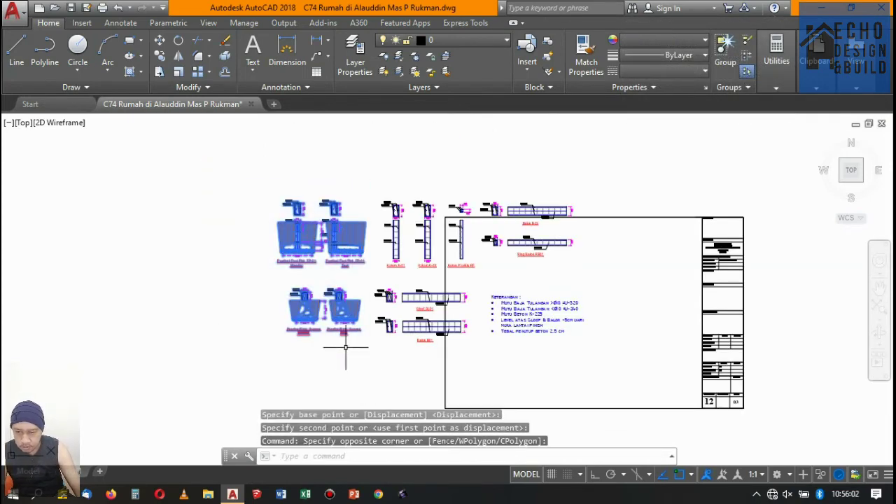
pyautogui.write('m')
pyautogui.press('Return')
pyautogui.click(360, 360)
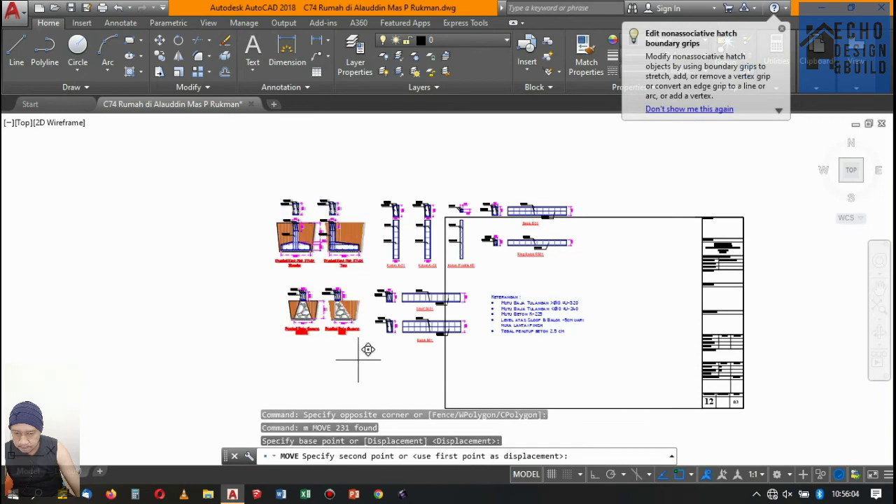
pyautogui.scroll(-5, 427, 301)
pyautogui.scroll(2, 546, 322)
pyautogui.click(567, 354)
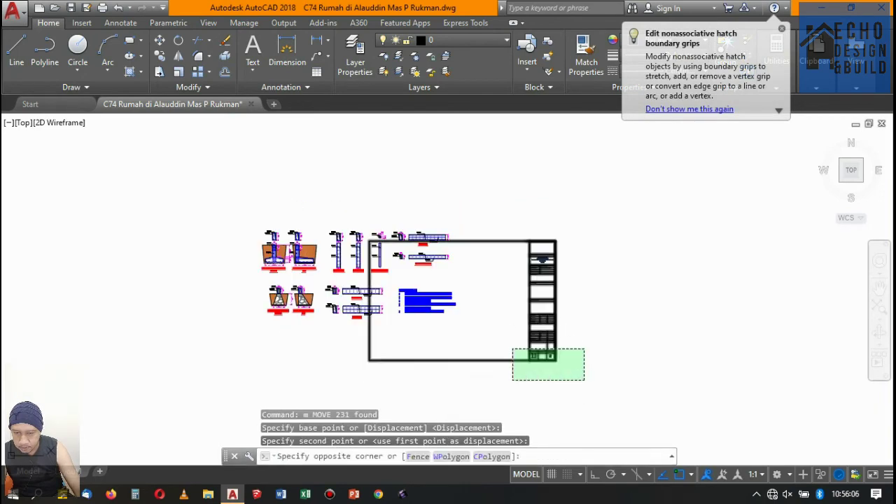
# Move the half-size title-block frame left so it covers the details.
pyautogui.moveTo(585, 351); pyautogui.dragTo(564, 365)
pyautogui.write('m')
pyautogui.press('Return')
pyautogui.click(535, 399)
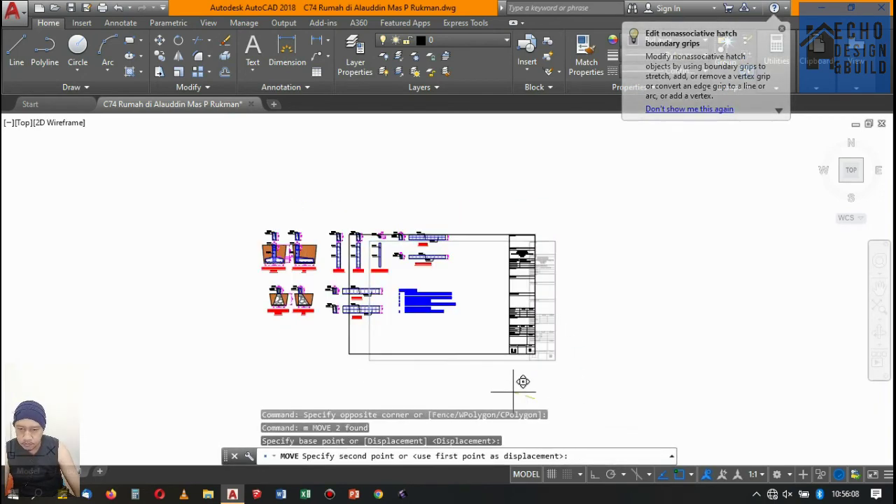
pyautogui.click(462, 376)
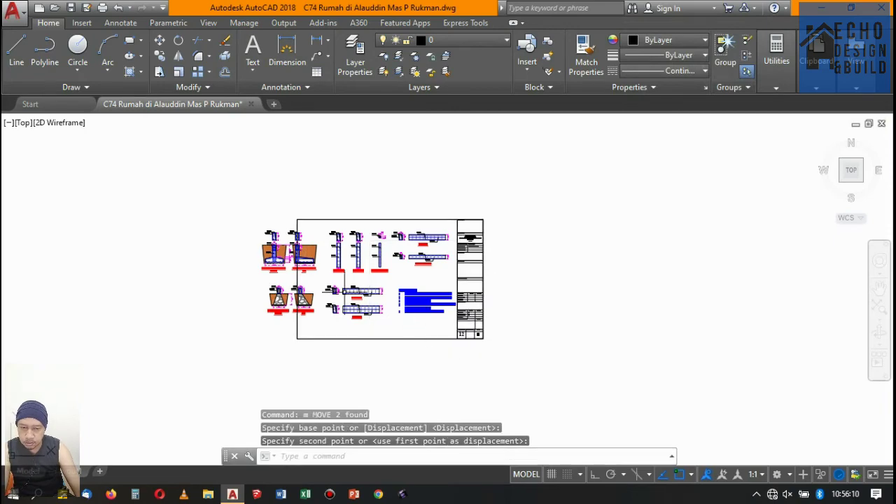
# Window-select the column, sloof, balok details and notes and move them left.
pyautogui.scroll(4, 327, 286)
pyautogui.scroll(-3, 332, 280)
pyautogui.scroll(3, 420, 200)
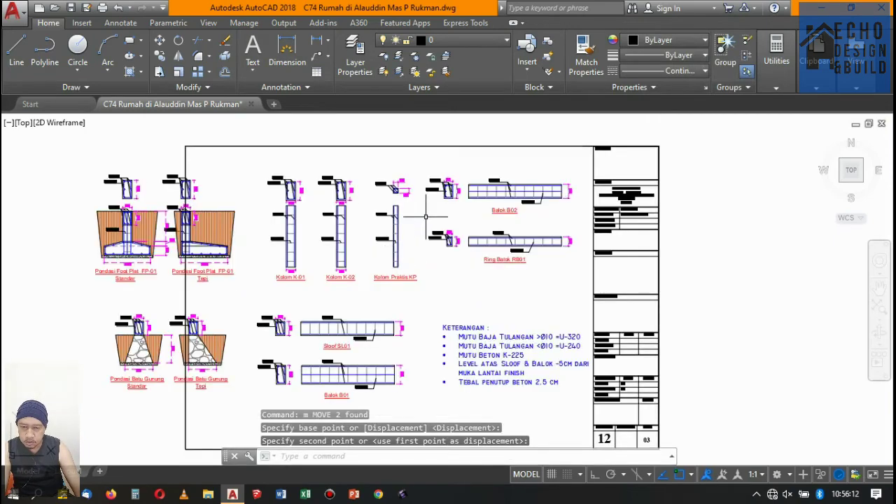
pyautogui.scroll(-2, 417, 200)
pyautogui.scroll(2, 409, 200)
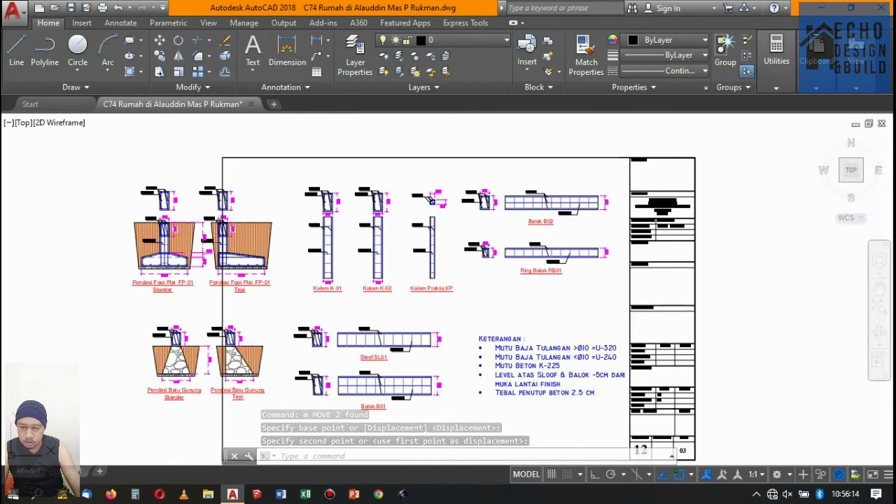
pyautogui.click(283, 173)
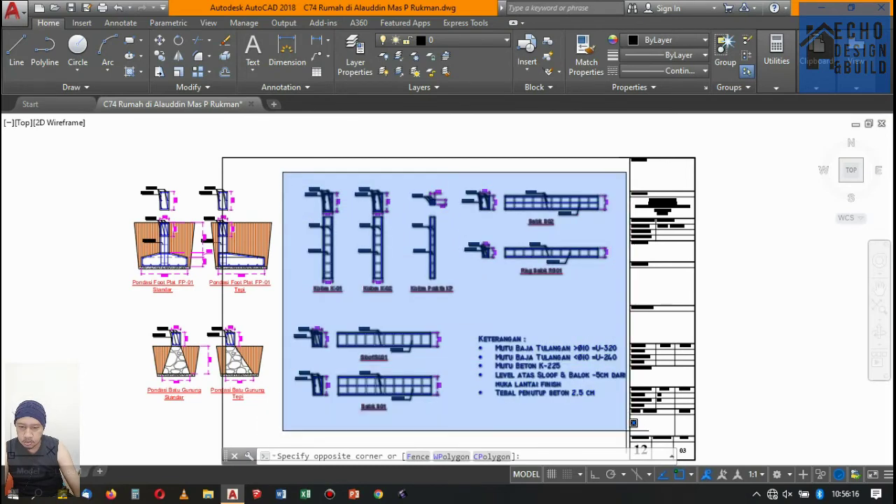
pyautogui.click(623, 454)
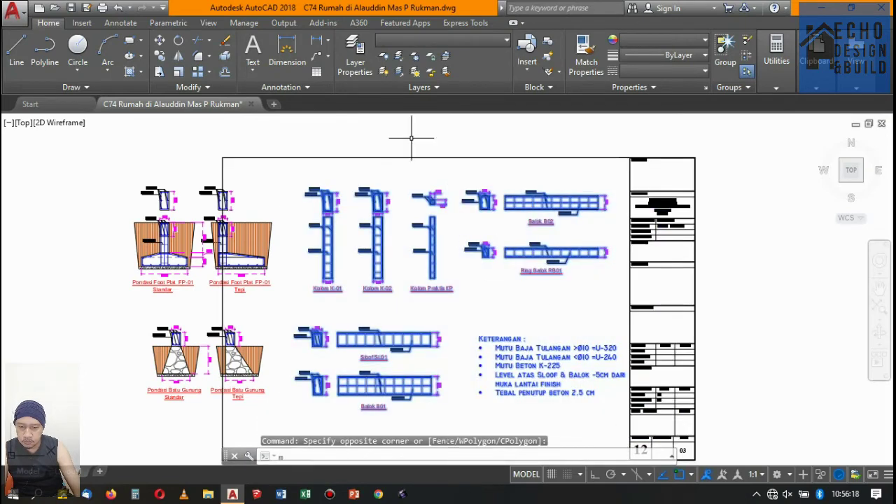
pyautogui.press('Return')
pyautogui.click(384, 124)
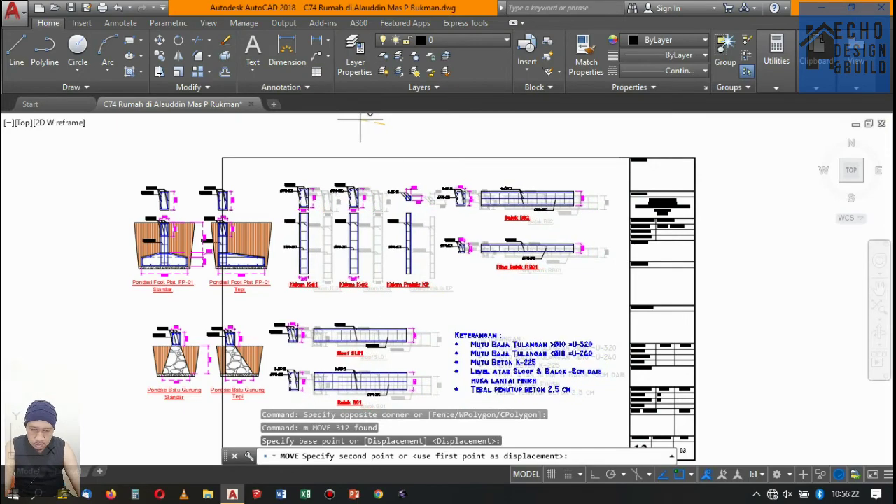
pyautogui.click(360, 124)
# Open and dismiss the drawing's shortcut menu, then zoom around to check the layout.
pyautogui.scroll(-2, 419, 140)
pyautogui.scroll(4, 440, 188)
pyautogui.scroll(-2, 455, 181)
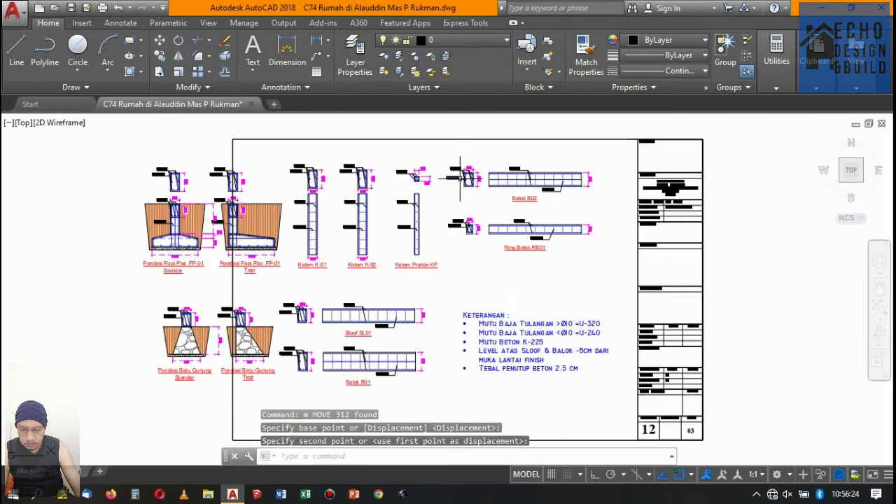
pyautogui.scroll(2, 453, 180)
pyautogui.rightClick(443, 178)
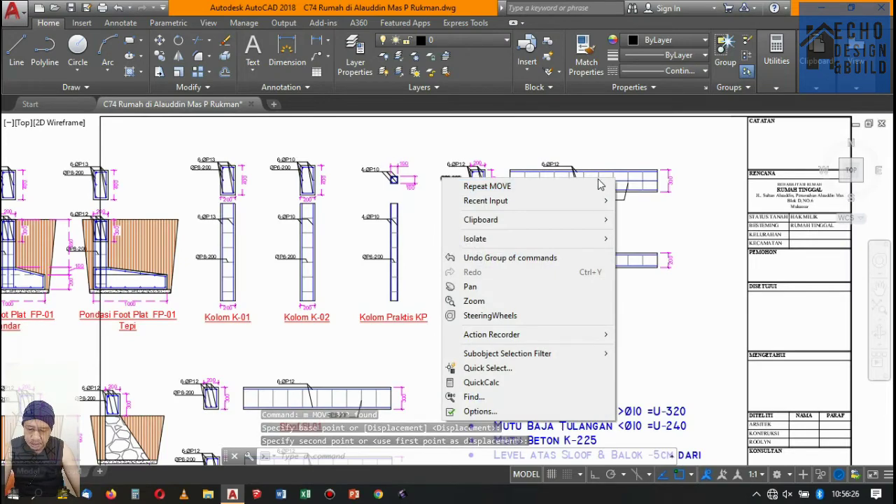
pyautogui.click(623, 145)
pyautogui.scroll(-2, 595, 140)
pyautogui.scroll(-1, 543, 133)
pyautogui.scroll(-1, 543, 132)
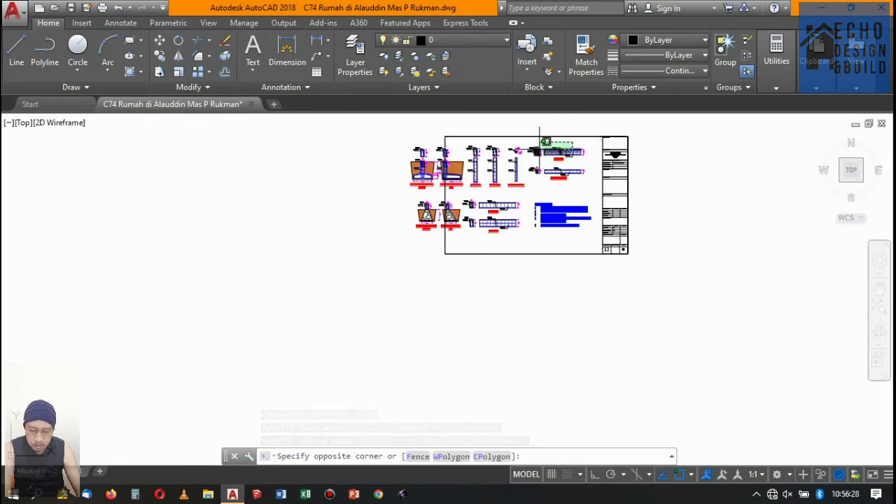
pyautogui.scroll(3, 540, 138)
pyautogui.click(633, 140)
pyautogui.scroll(-2, 633, 140)
pyautogui.scroll(2, 555, 161)
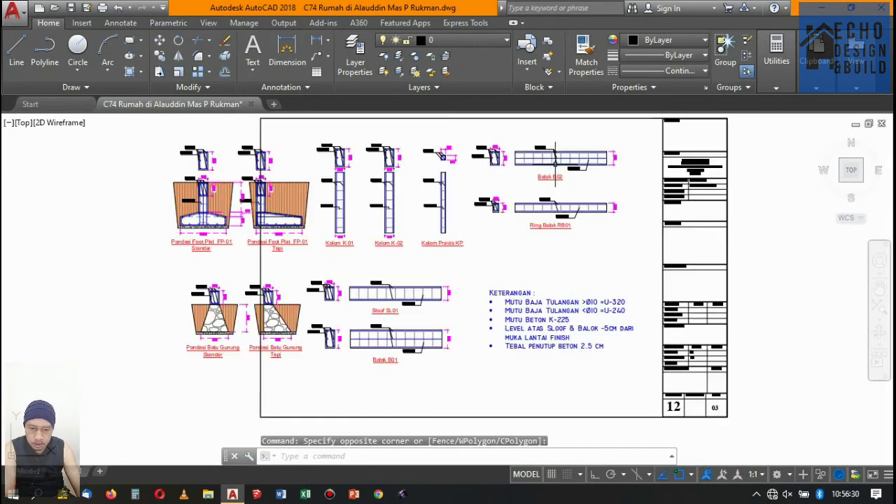
pyautogui.scroll(-2, 520, 194)
pyautogui.scroll(2, 520, 194)
pyautogui.scroll(-2, 504, 210)
pyautogui.scroll(1, 481, 258)
pyautogui.scroll(-1, 480, 258)
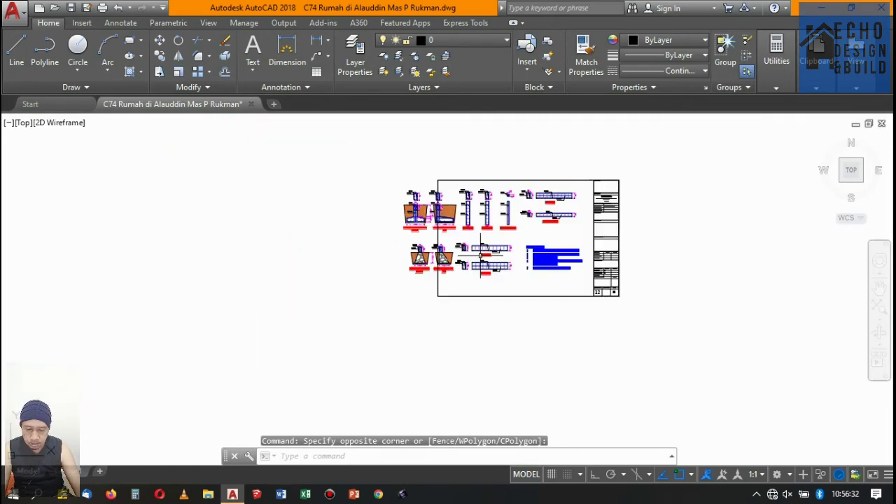
pyautogui.scroll(3, 481, 256)
pyautogui.scroll(-3, 504, 241)
pyautogui.scroll(3, 560, 210)
pyautogui.scroll(-3, 528, 233)
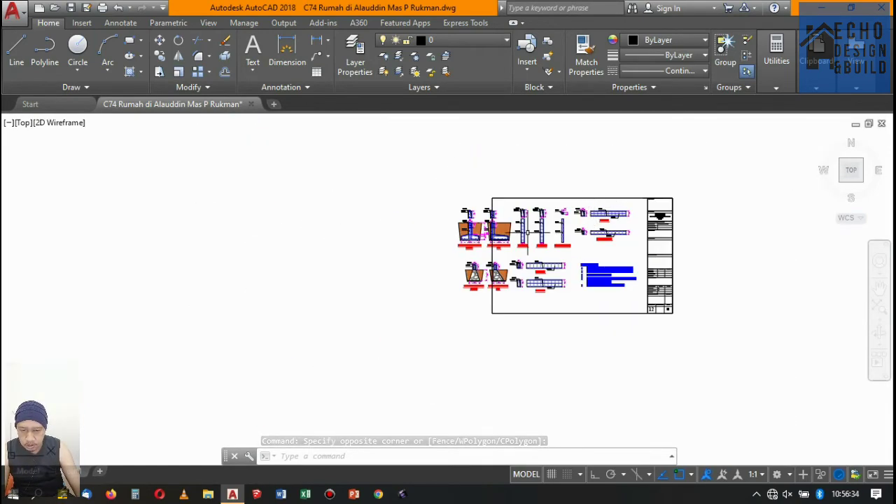
pyautogui.scroll(2, 521, 235)
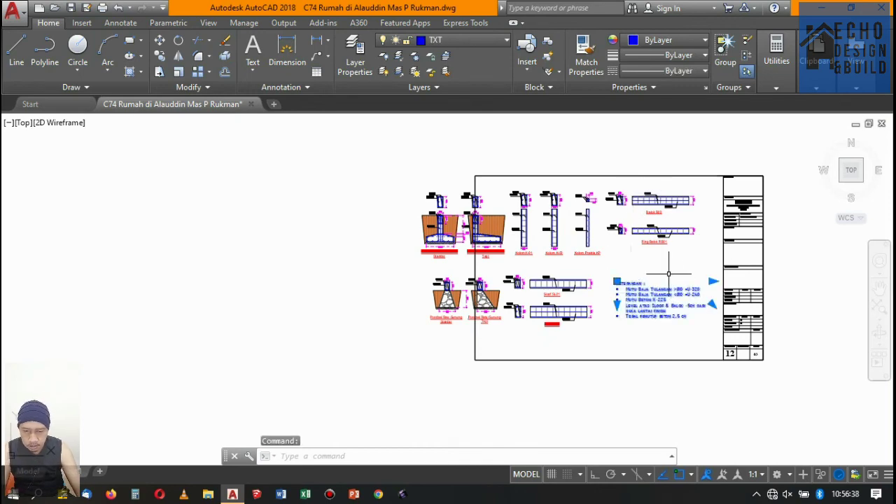
# Move the KETERANGAN notes lower on the sheet.
pyautogui.write('m')
pyautogui.press('Return')
pyautogui.scroll(2, 661, 288)
pyautogui.click(597, 301)
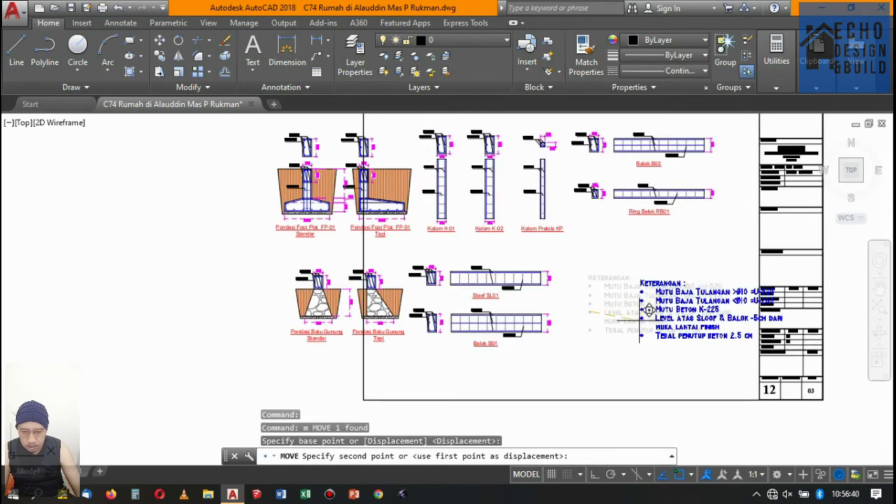
pyautogui.click(603, 349)
# Scale the selected notes text by a factor of 0.75.
pyautogui.click(676, 379)
pyautogui.click(593, 321)
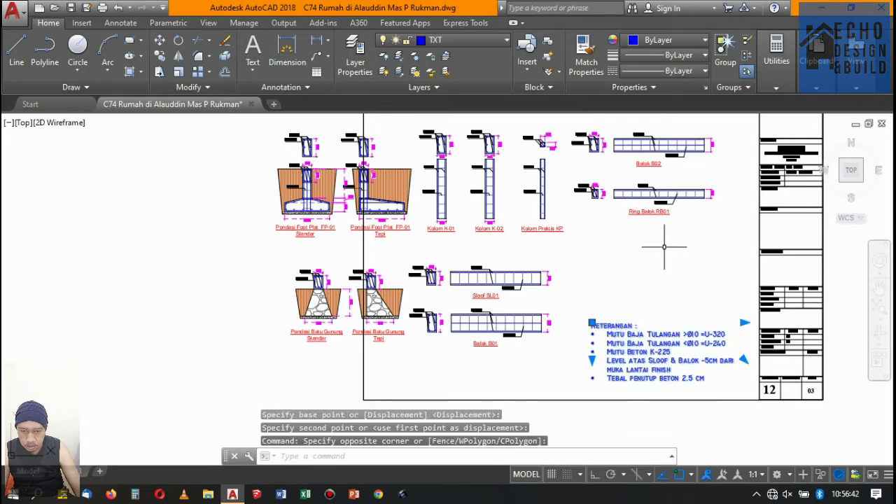
pyautogui.write('sc')
pyautogui.press('Return')
pyautogui.click(608, 302)
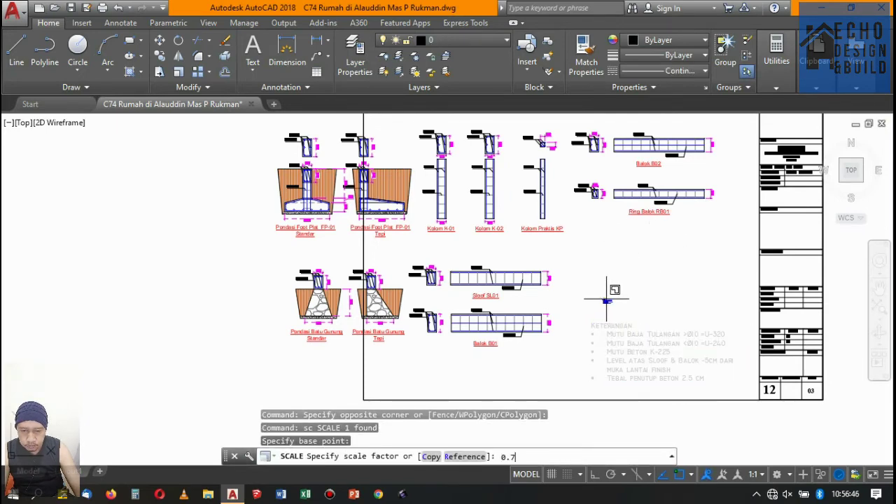
pyautogui.write('5')
pyautogui.press('Return')
# Move the shrunken notes up and to the left beside the beam details.
pyautogui.click(636, 340)
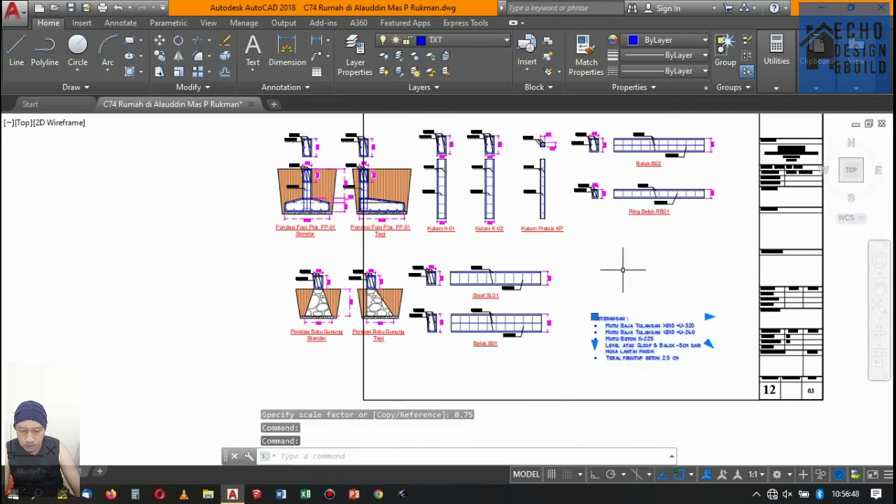
pyautogui.write('m')
pyautogui.press('Return')
pyautogui.click(663, 292)
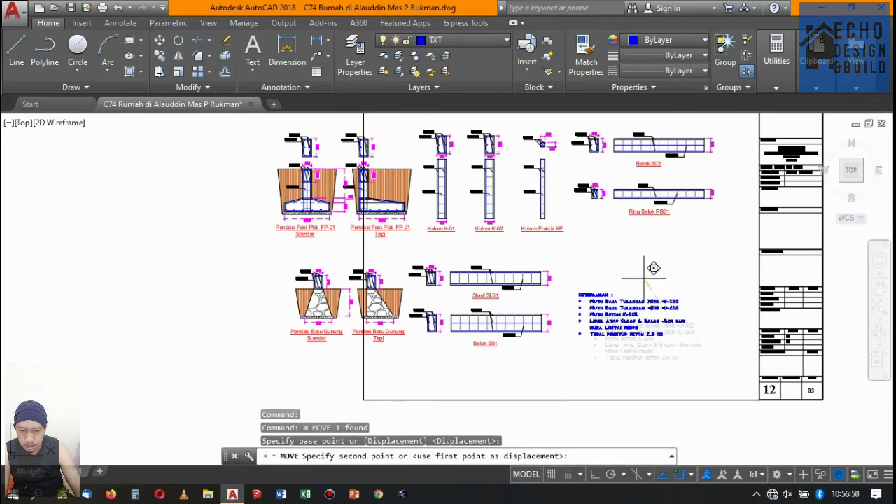
pyautogui.click(650, 266)
# Move the Balok B02 and Ring Balok RB01 details down to sit just above the Keterangan notes.
pyautogui.click(573, 123)
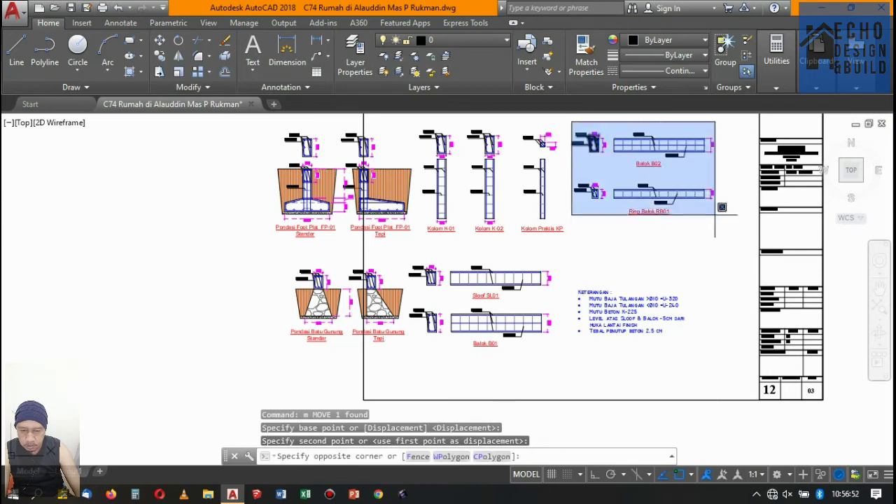
pyautogui.click(728, 231)
pyautogui.write('m')
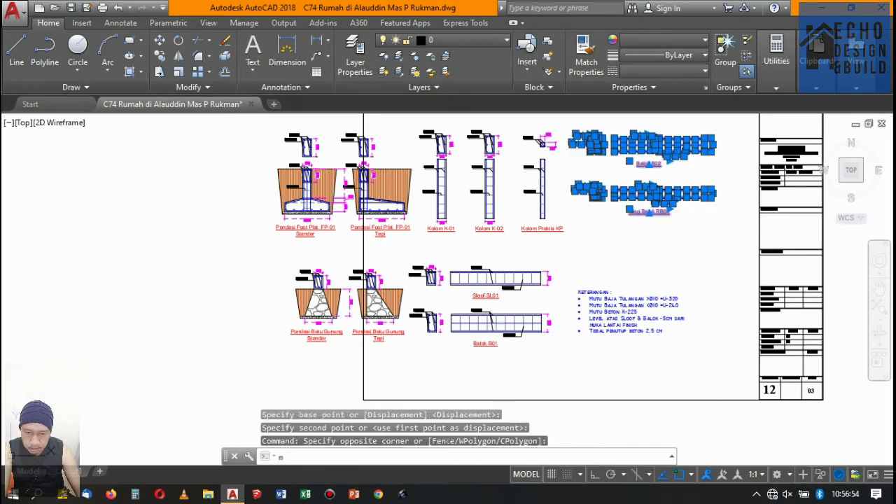
pyautogui.press('Return')
pyautogui.click(732, 223)
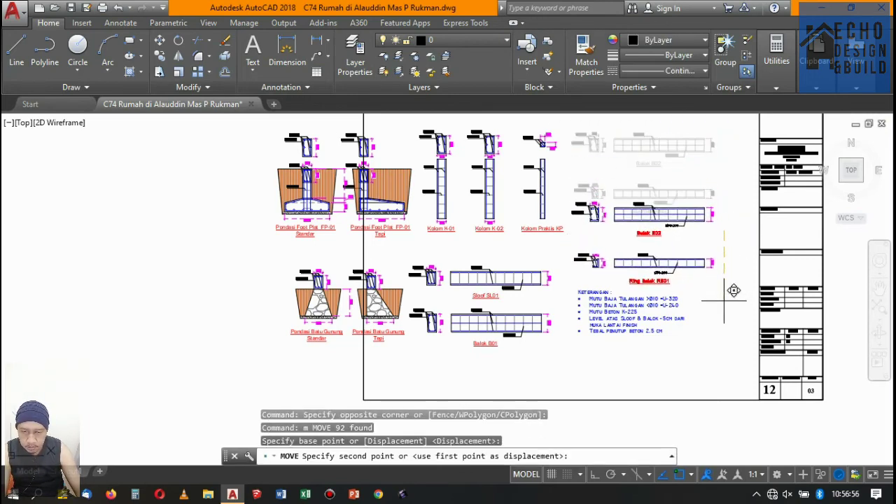
pyautogui.scroll(-2, 735, 290)
pyautogui.scroll(2, 734, 290)
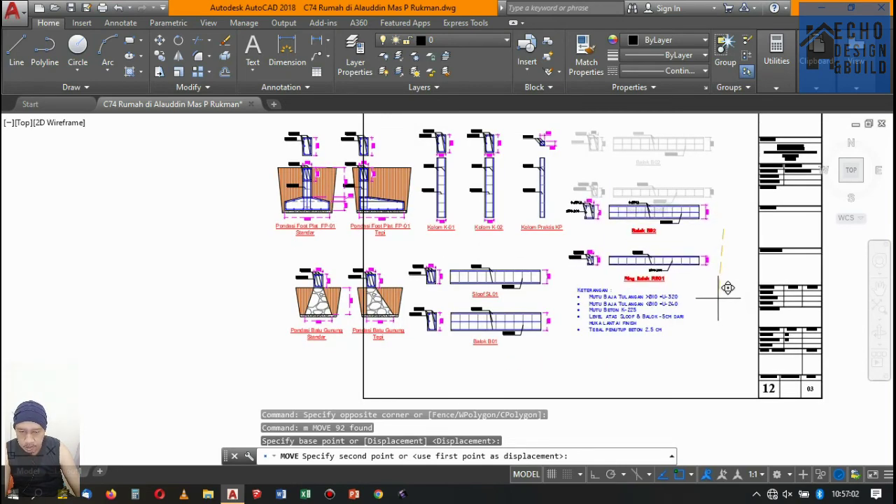
pyautogui.click(719, 298)
# Move the Kolom K-02 detail slightly to the left along a straight horizontal line.
pyautogui.scroll(2, 540, 180)
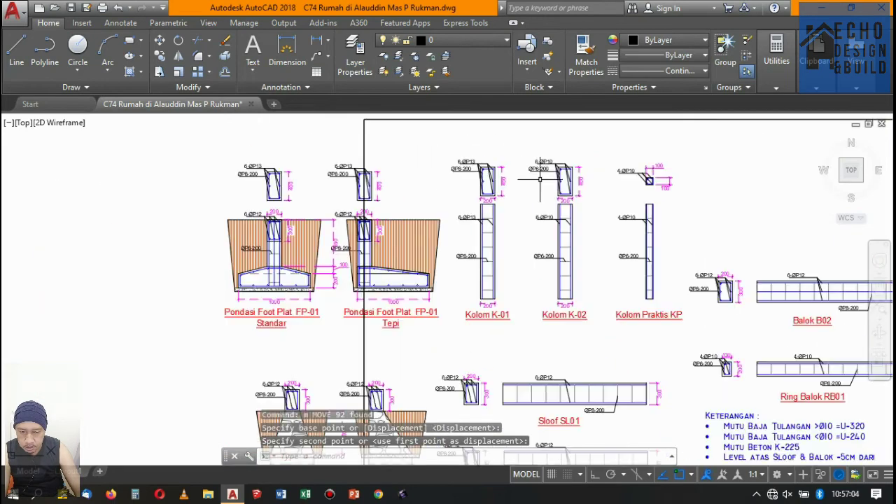
pyautogui.write('m')
pyautogui.press('Return')
pyautogui.click(519, 169)
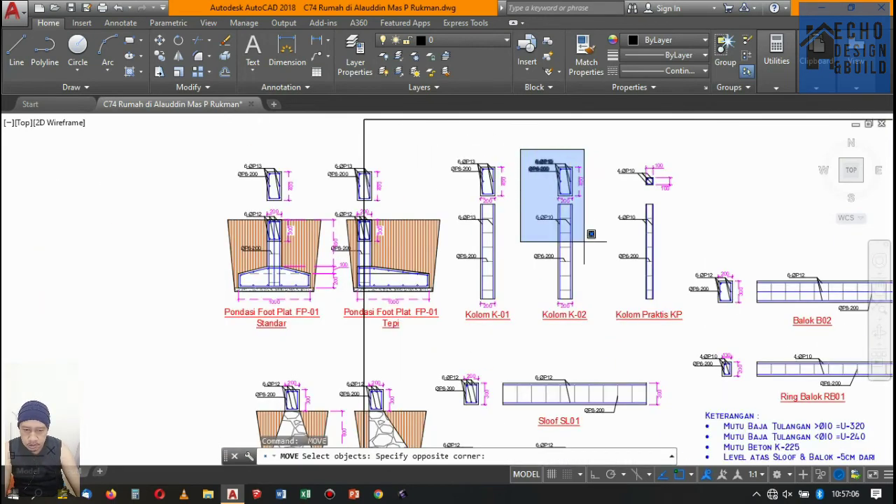
pyautogui.click(593, 334)
pyautogui.press('Return')
pyautogui.scroll(2, 596, 336)
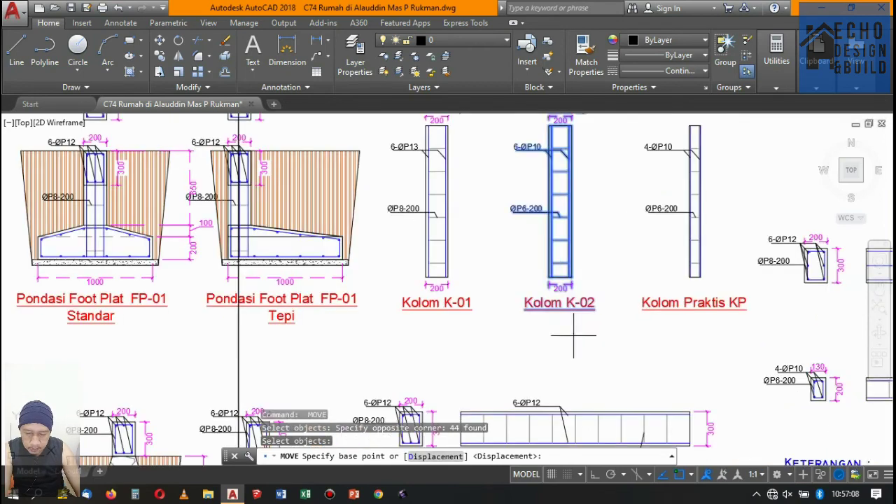
pyautogui.click(589, 340)
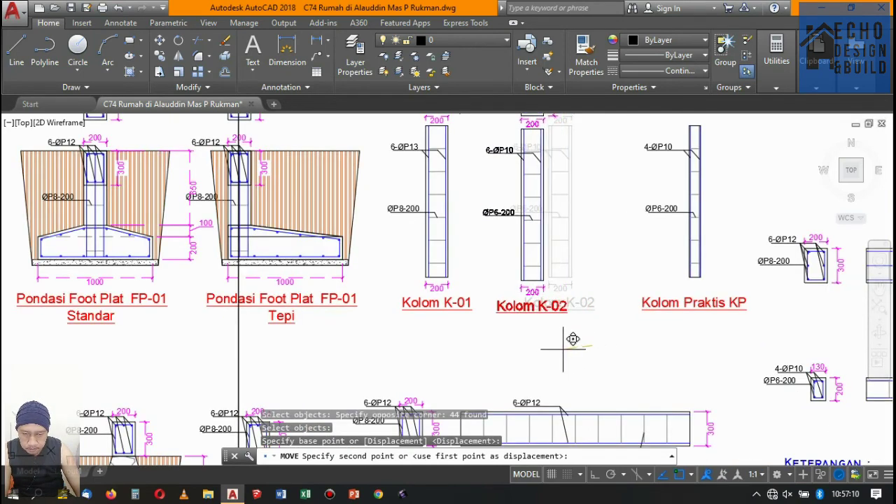
pyautogui.press('F8')
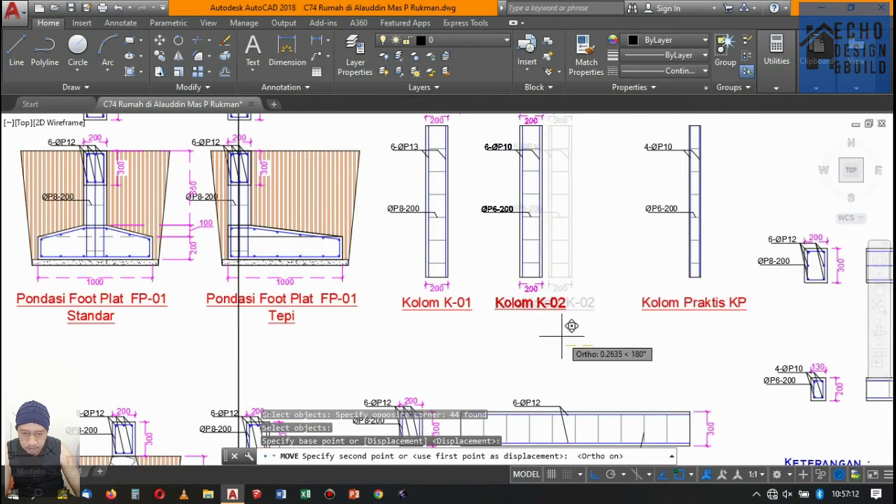
pyautogui.click(566, 340)
# Shift the Kolom Praktis KP detail slightly to the left.
pyautogui.press('Return')
pyautogui.scroll(-4, 561, 266)
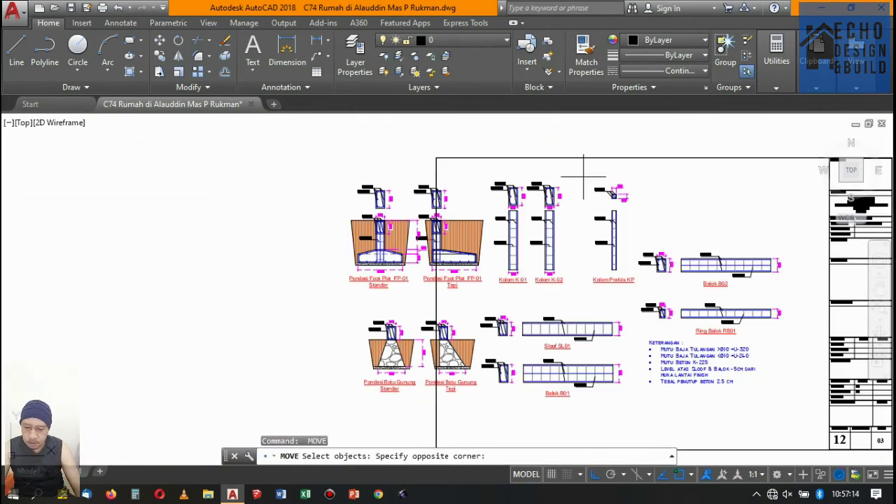
pyautogui.click(636, 310)
pyautogui.press('Return')
pyautogui.click(613, 287)
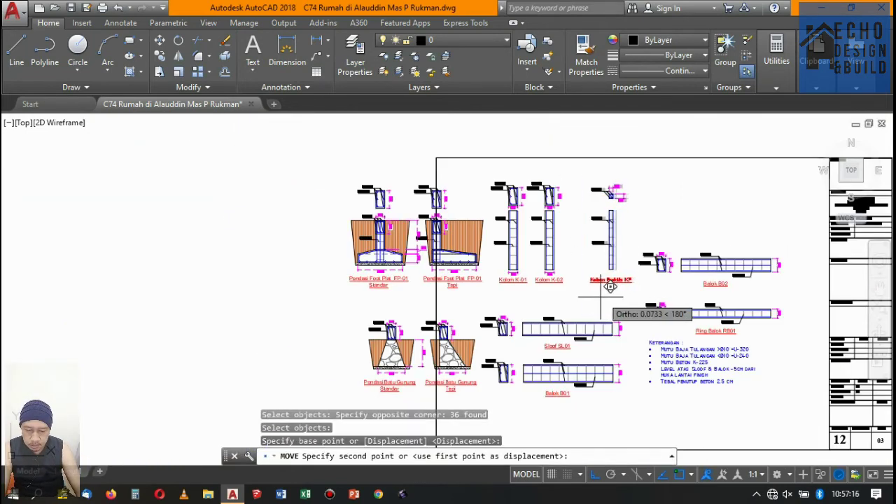
pyautogui.click(595, 288)
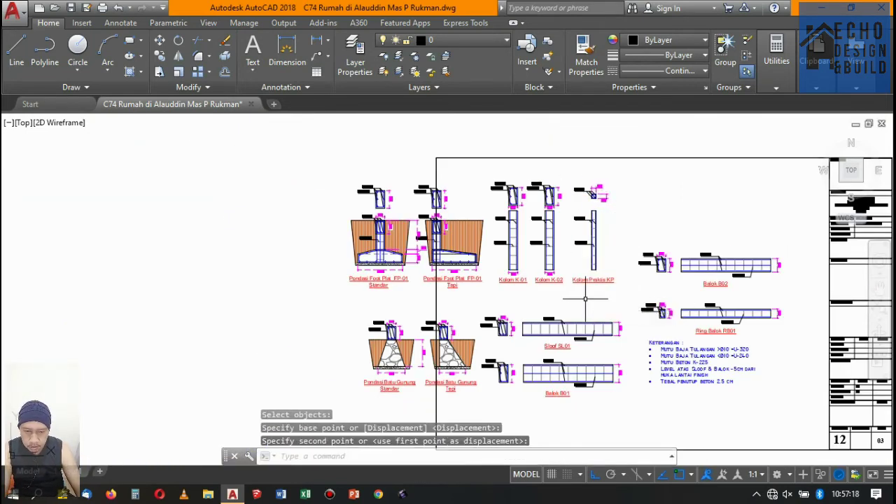
pyautogui.scroll(-4, 600, 225)
pyautogui.scroll(4, 628, 238)
# Move Balok B02 and Ring Balok RB01 higher and left, level with the column details.
pyautogui.click(580, 213)
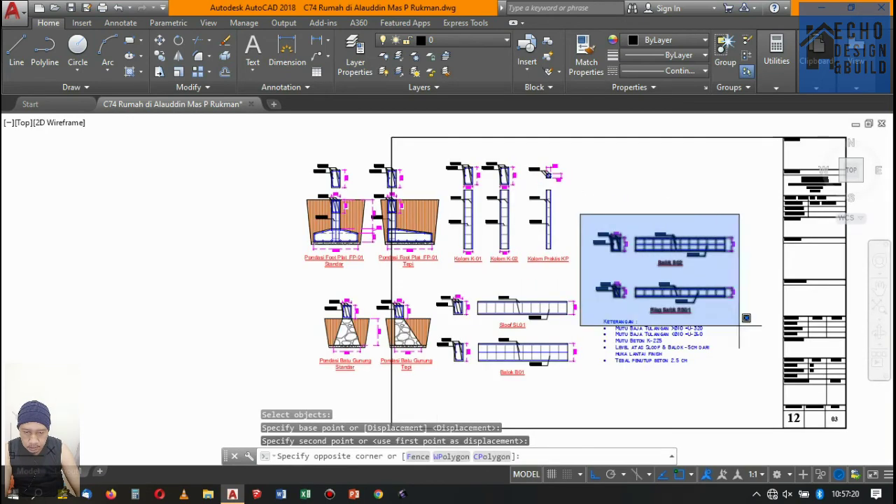
pyautogui.click(745, 319)
pyautogui.write('m')
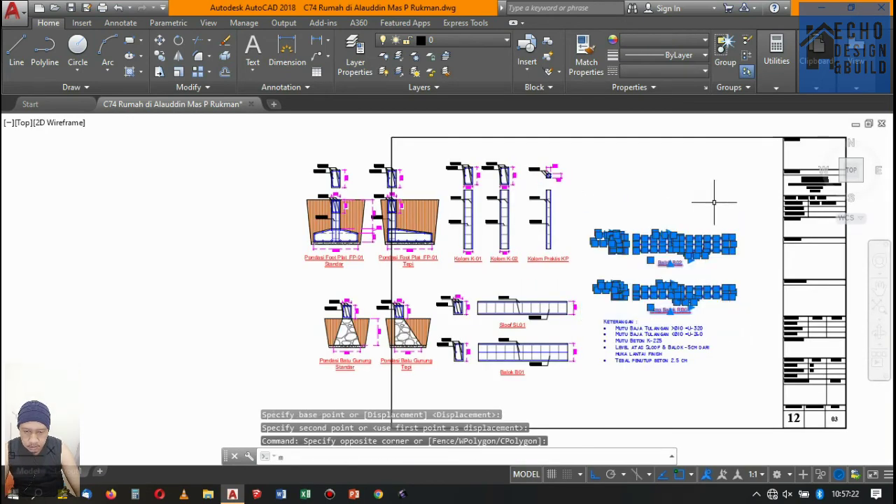
pyautogui.press('Return')
pyautogui.click(719, 210)
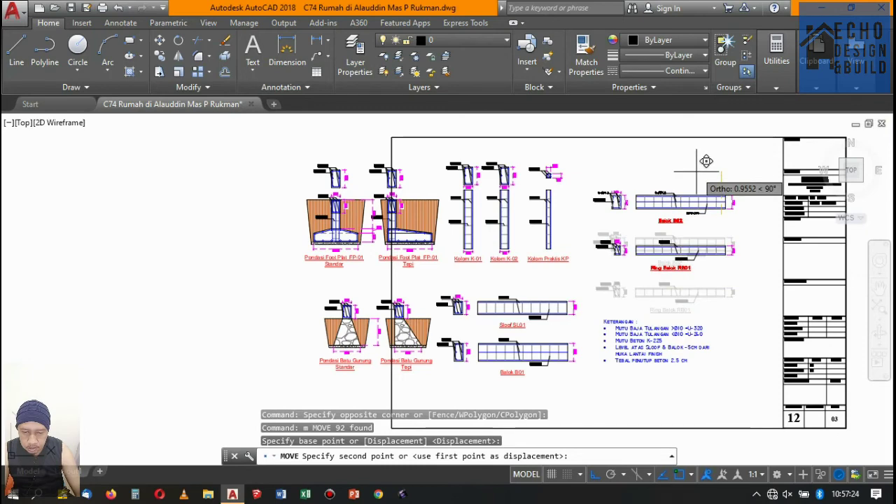
pyautogui.press('F8')
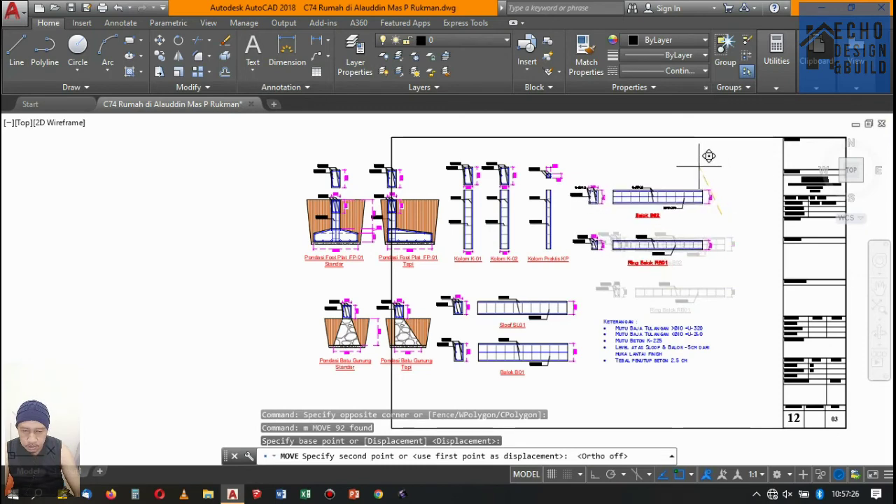
pyautogui.click(713, 152)
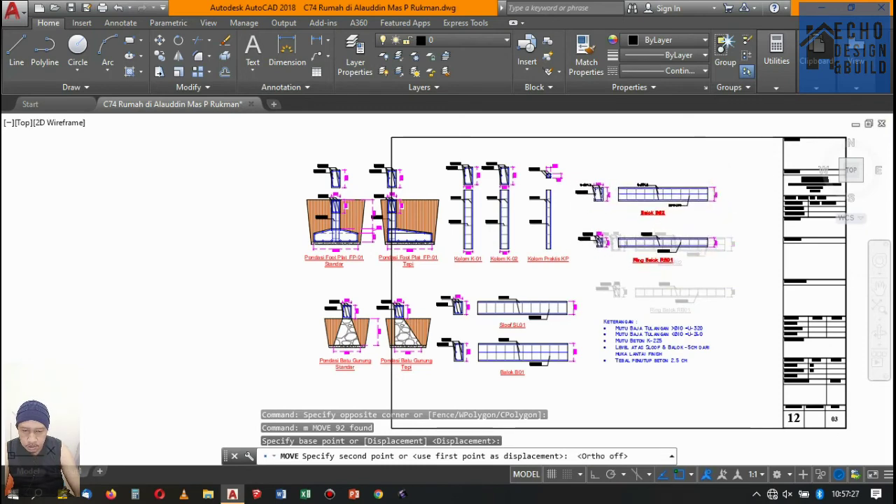
# Select the sheet frame and title block and start moving them from a base point.
pyautogui.click(699, 360)
pyautogui.scroll(-5, 728, 287)
pyautogui.scroll(6, 728, 287)
pyautogui.scroll(-3, 732, 286)
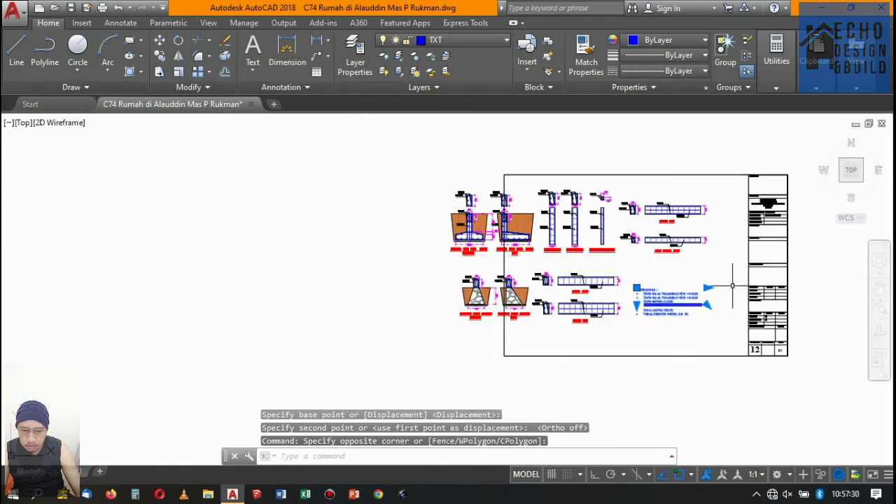
pyautogui.press('Escape')
pyautogui.scroll(-2, 722, 284)
pyautogui.click(793, 362)
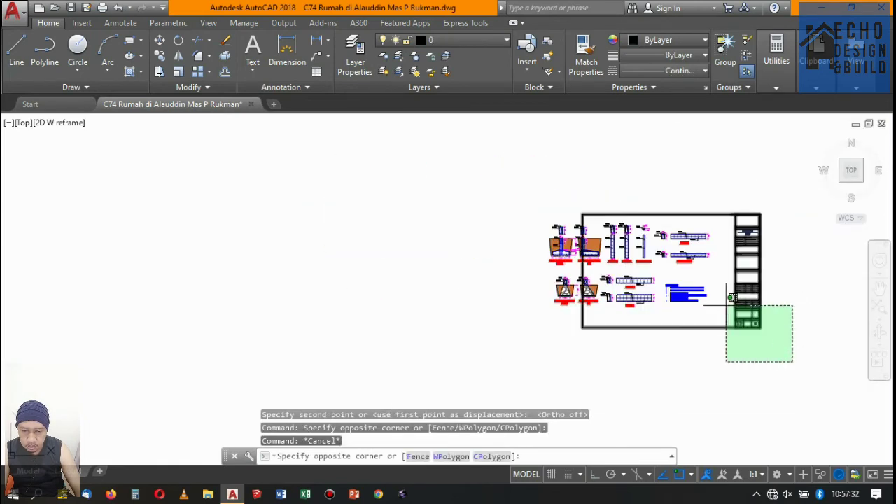
pyautogui.click(733, 297)
pyautogui.write('m')
pyautogui.press('Return')
pyautogui.click(752, 355)
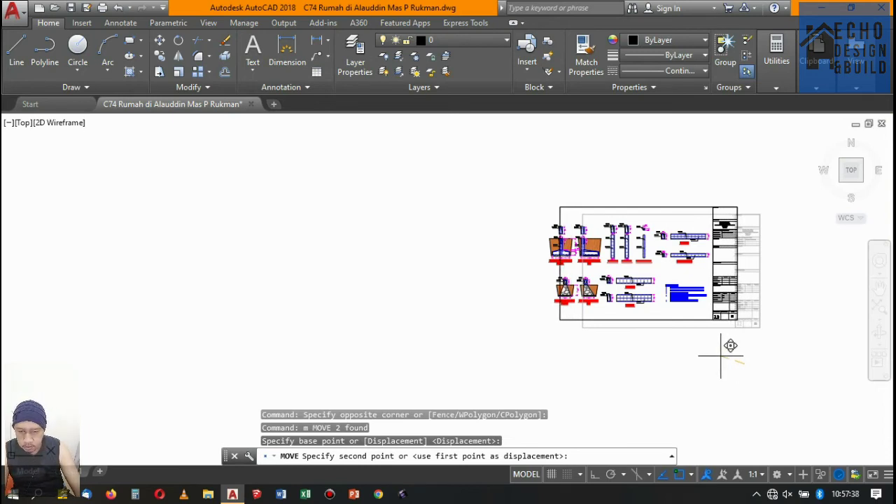
# Place the sheet frame and title block further right so the foundation details fit inside.
pyautogui.click(721, 356)
pyautogui.scroll(2, 591, 284)
pyautogui.scroll(4, 565, 203)
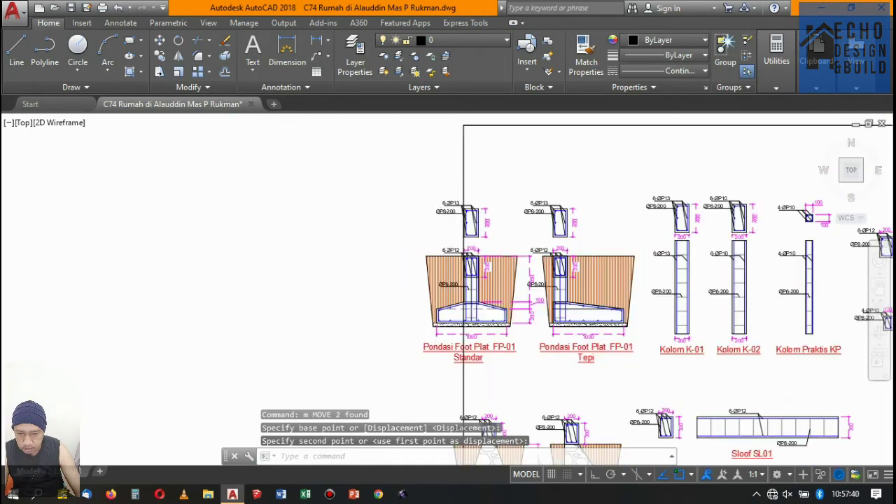
pyautogui.scroll(3, 566, 203)
pyautogui.scroll(-7, 589, 267)
pyautogui.scroll(2, 608, 329)
pyautogui.scroll(2, 607, 336)
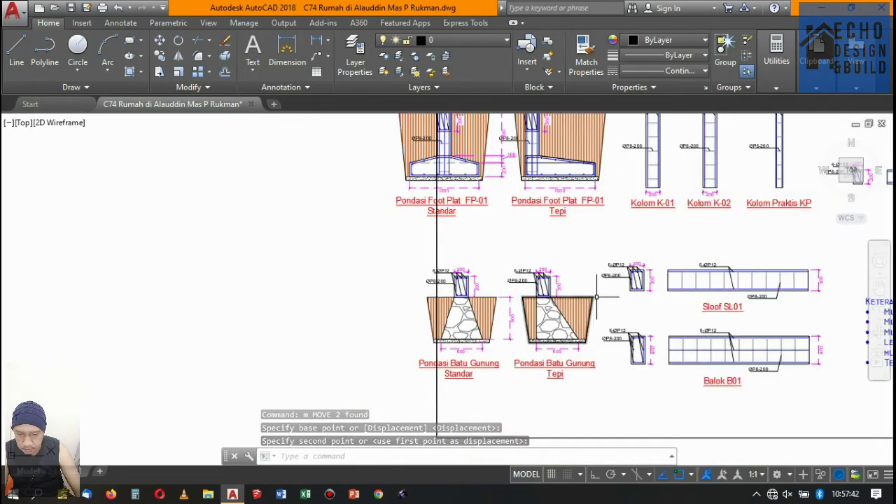
pyautogui.scroll(-4, 589, 294)
pyautogui.scroll(3, 574, 266)
pyautogui.scroll(-4, 564, 245)
pyautogui.scroll(3, 560, 231)
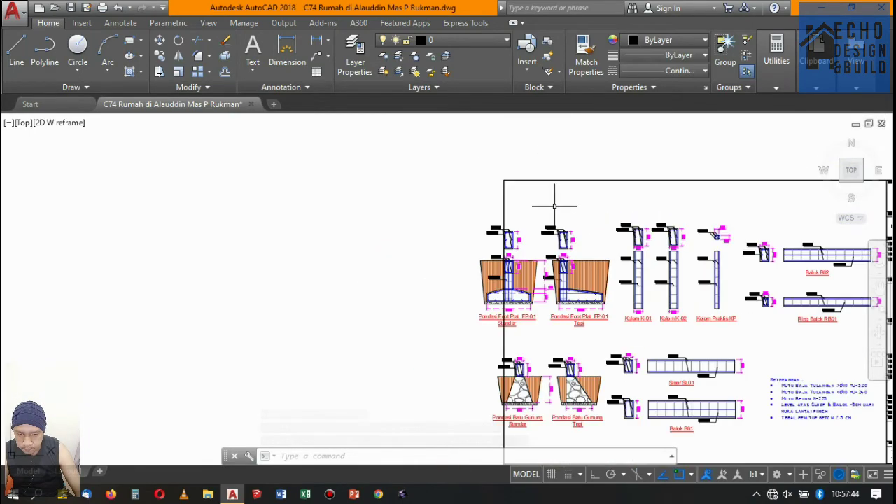
pyautogui.scroll(2, 532, 253)
pyautogui.scroll(2, 553, 259)
pyautogui.scroll(-4, 507, 267)
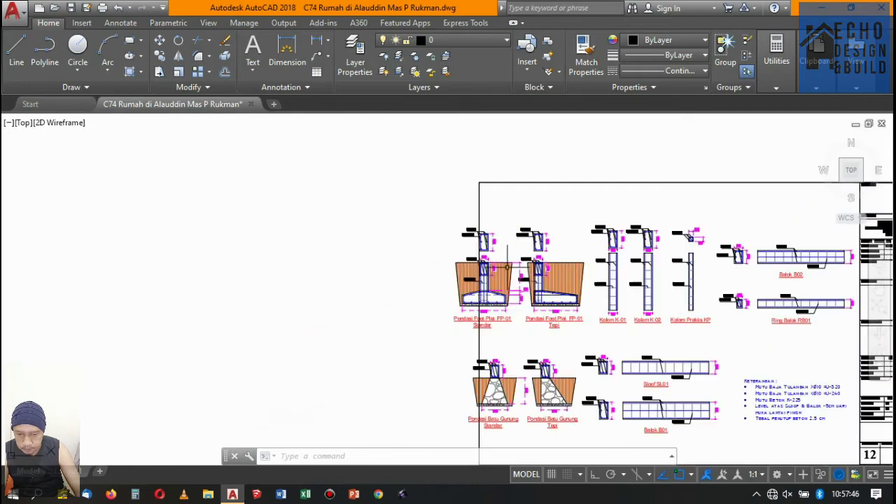
pyautogui.scroll(4, 525, 199)
pyautogui.scroll(-4, 501, 204)
# Move the Foot Plat FP-01 Tepi detail up to sit above the Standar detail.
pyautogui.click(516, 226)
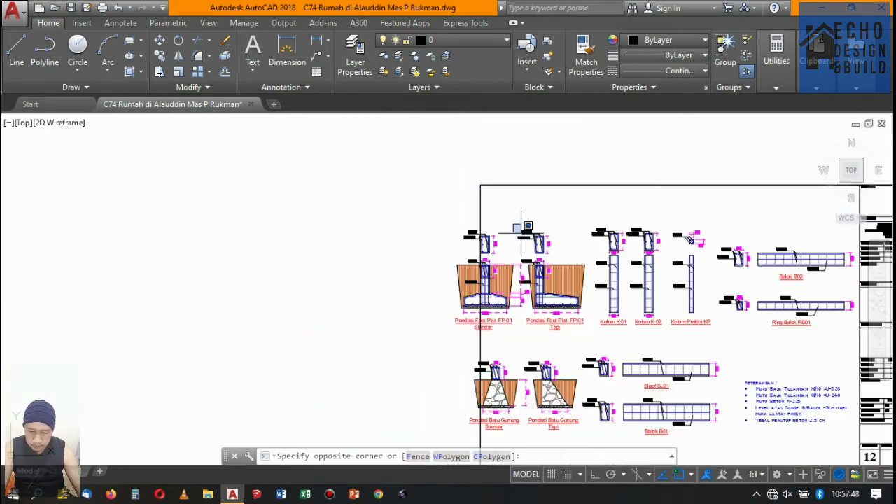
pyautogui.click(576, 166)
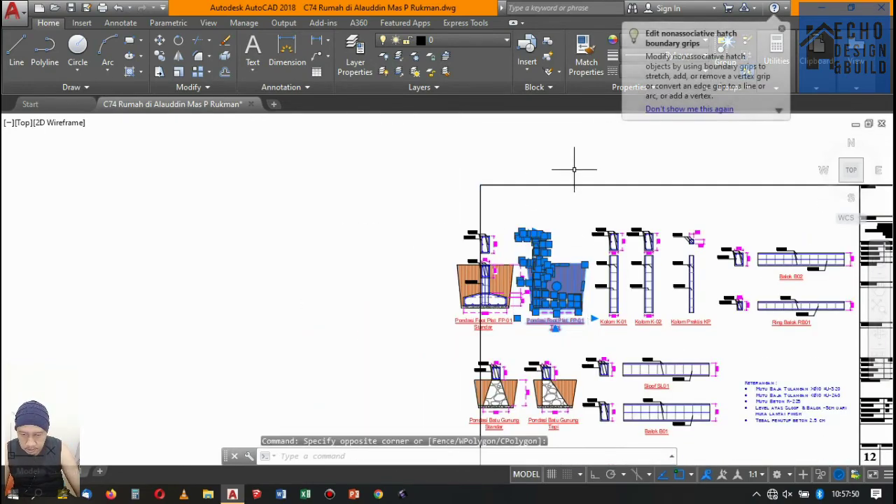
pyautogui.write('m')
pyautogui.press('Return')
pyautogui.scroll(2, 543, 272)
pyautogui.scroll(-3, 553, 270)
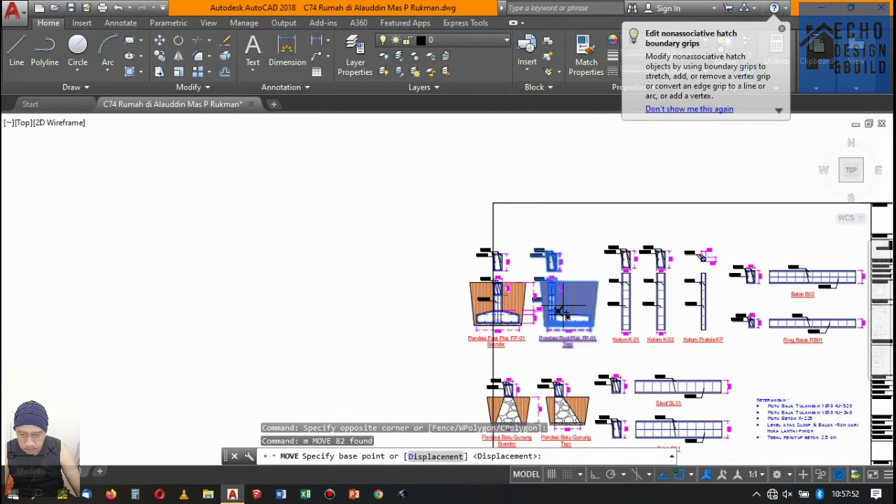
pyautogui.scroll(6, 532, 301)
pyautogui.scroll(-6, 522, 323)
pyautogui.click(563, 179)
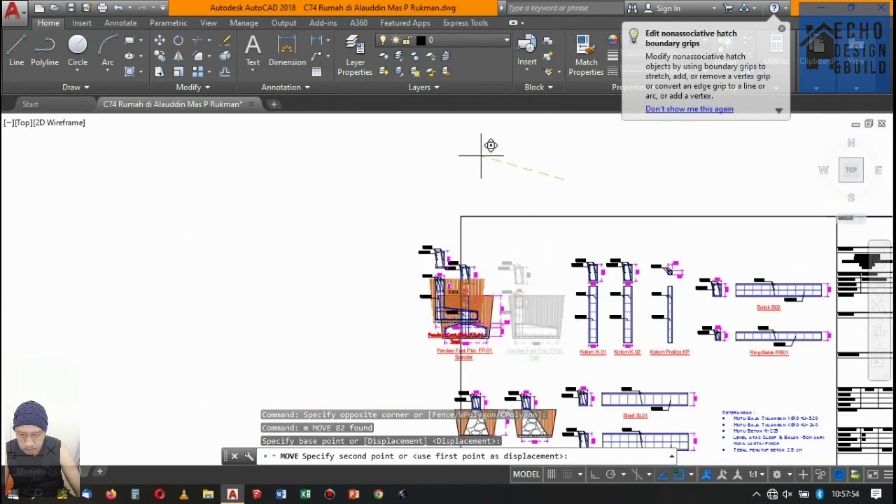
pyautogui.scroll(-4, 490, 145)
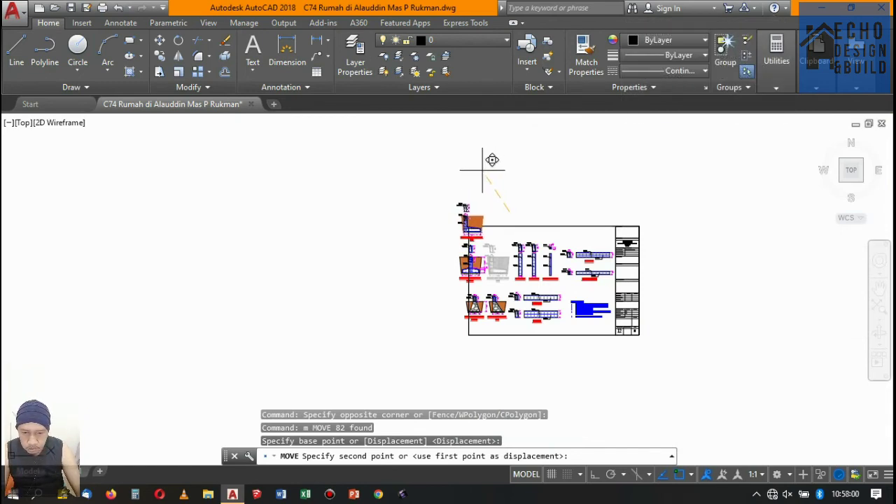
pyautogui.click(482, 170)
pyautogui.scroll(2, 456, 190)
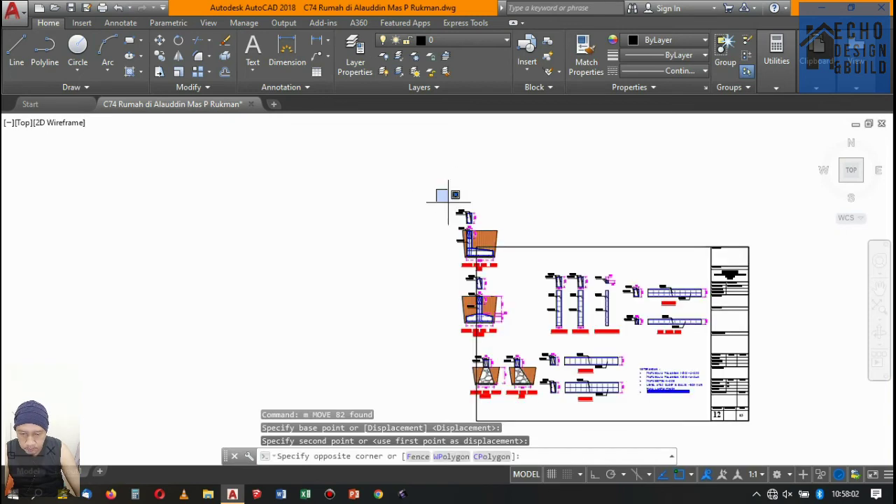
pyautogui.write('m')
# Move both stacked FP-01 footing details to the frame's left edge.
pyautogui.press('Return')
pyautogui.click(507, 186)
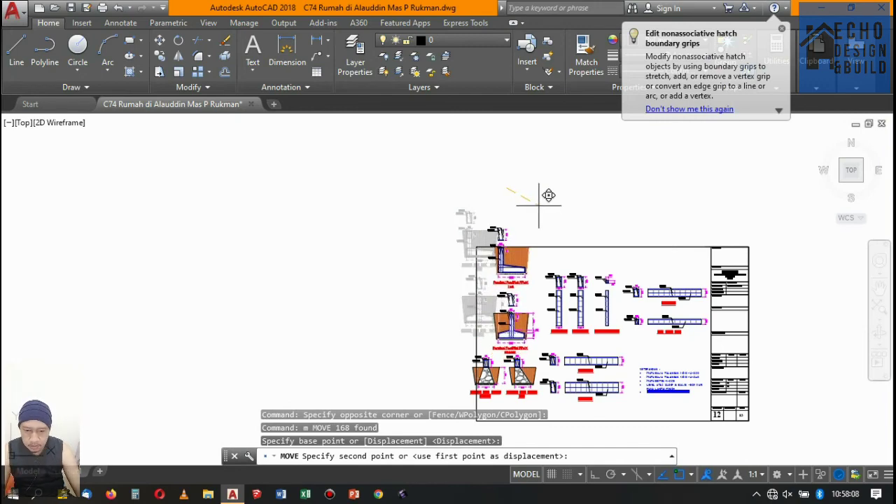
pyautogui.click(537, 200)
pyautogui.scroll(3, 520, 226)
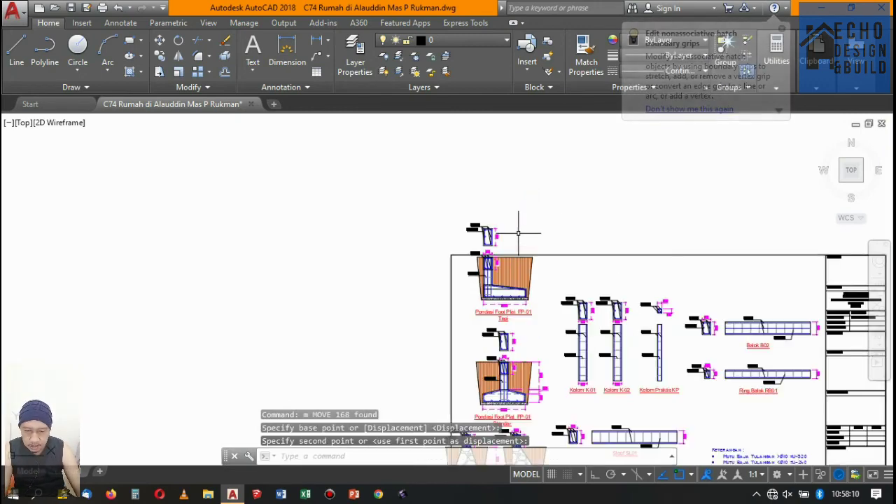
pyautogui.scroll(-3, 520, 226)
pyautogui.scroll(5, 483, 294)
# Join the Pondasi Foot Plat FP-01 Tepi title onto a single line.
pyautogui.scroll(3, 490, 280)
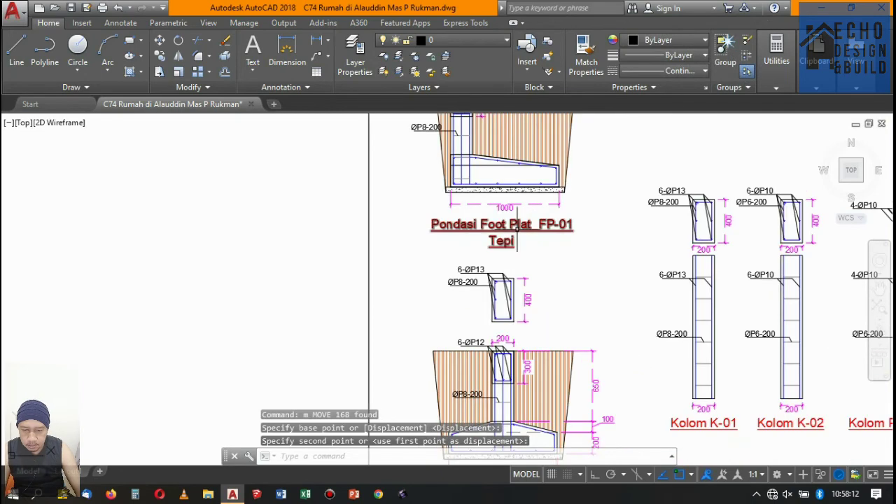
pyautogui.doubleClick(569, 224)
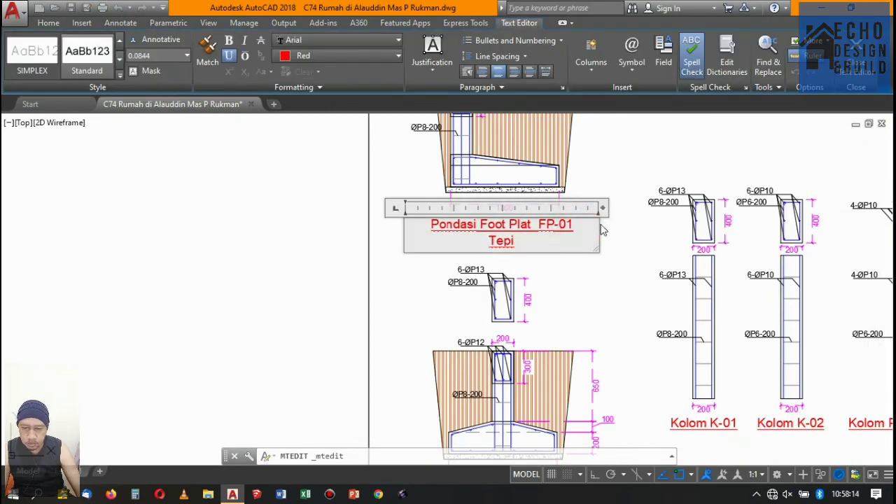
pyautogui.press('Delete')
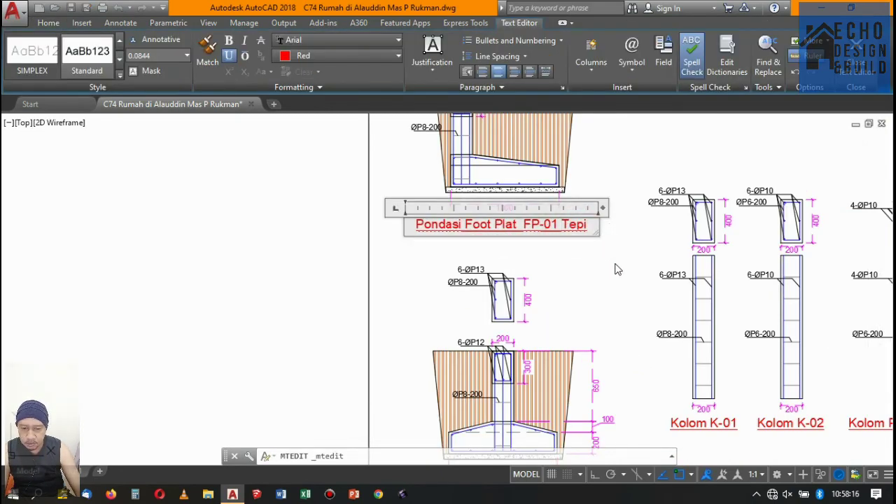
pyautogui.click(616, 270)
# Make the title read 'Pondasi Foot Plat FP-01 Standar' on one line, widening its text box.
pyautogui.scroll(-5, 536, 238)
pyautogui.scroll(1, 490, 234)
pyautogui.scroll(-1, 526, 332)
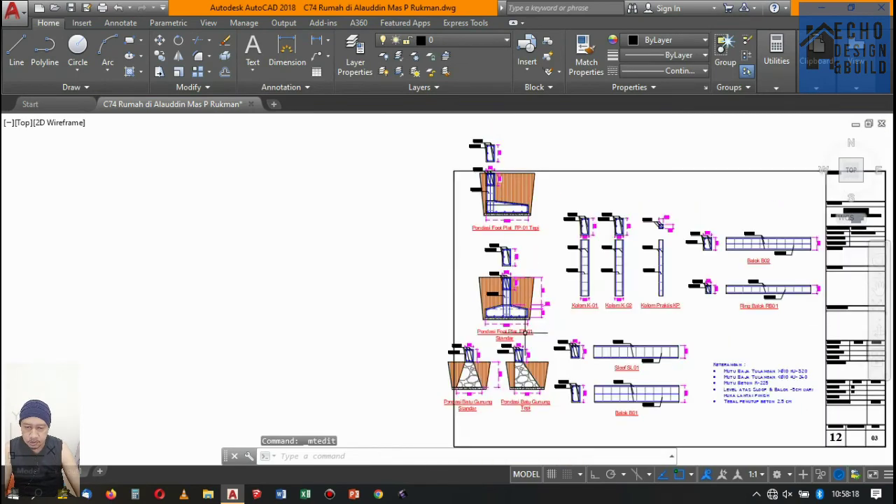
pyautogui.scroll(2, 526, 332)
pyautogui.click(525, 327)
pyautogui.scroll(4, 536, 329)
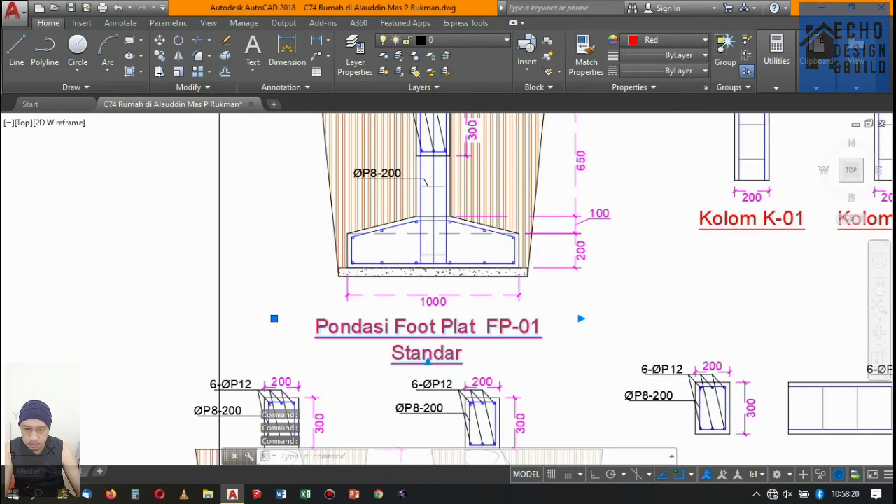
pyautogui.doubleClick(530, 328)
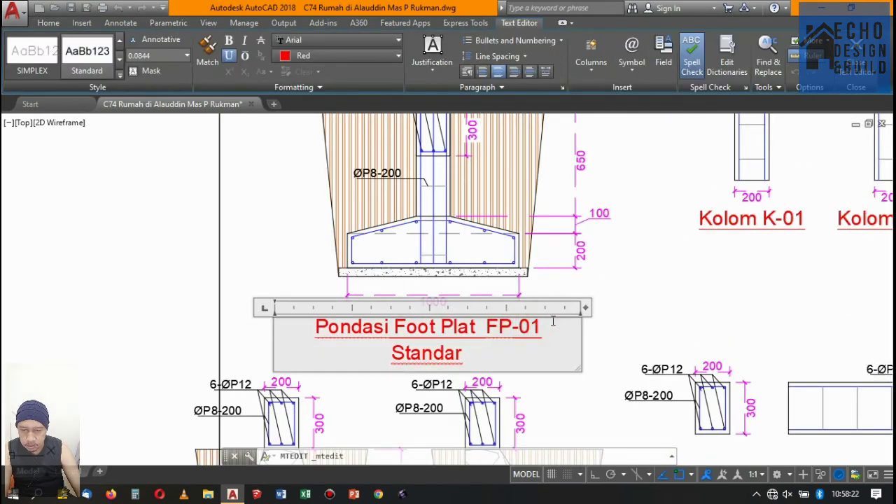
pyautogui.press('Delete')
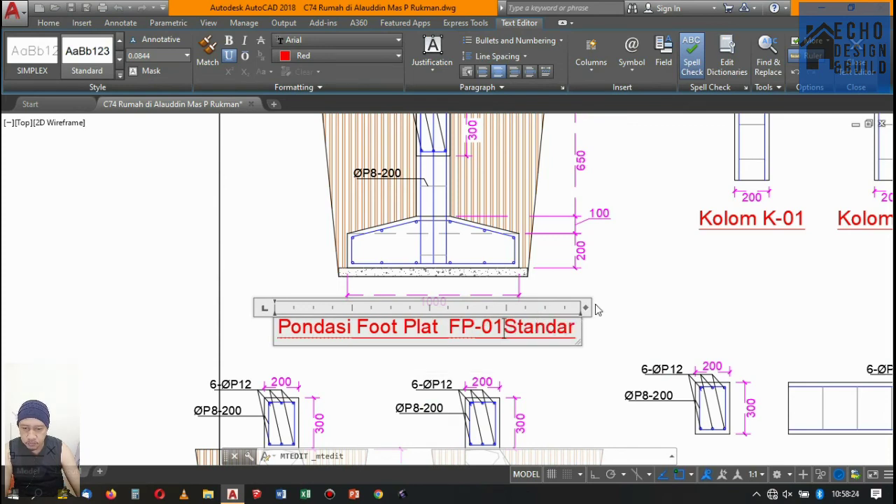
pyautogui.moveTo(585, 307); pyautogui.dragTo(588, 308)
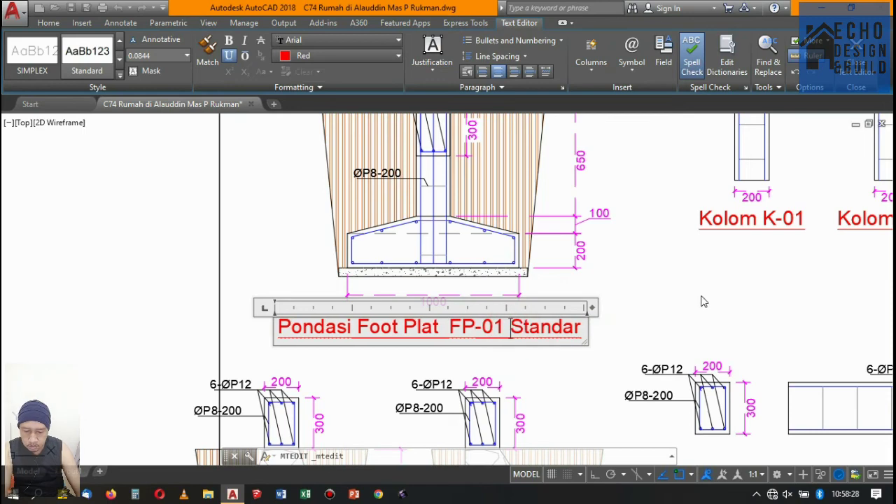
pyautogui.click(682, 306)
pyautogui.scroll(-2, 633, 315)
# Move the Foot Plat FP-01 Standar detail slightly down with MOVE.
pyautogui.scroll(-1, 634, 315)
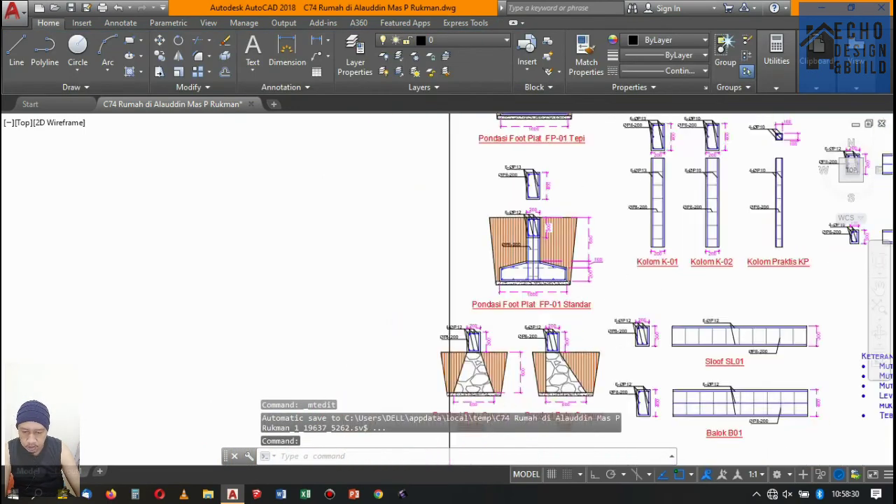
pyautogui.scroll(-1, 634, 315)
pyautogui.click(414, 174)
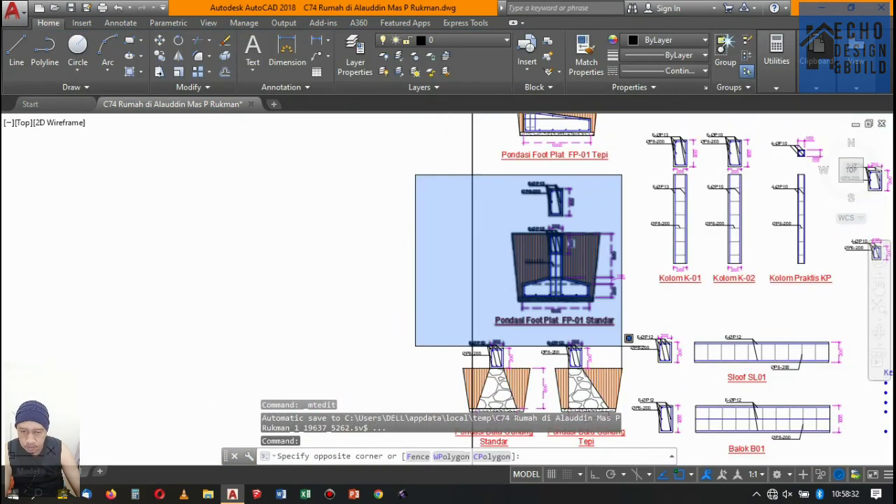
pyautogui.click(650, 347)
pyautogui.scroll(-2, 587, 238)
pyautogui.scroll(4, 580, 196)
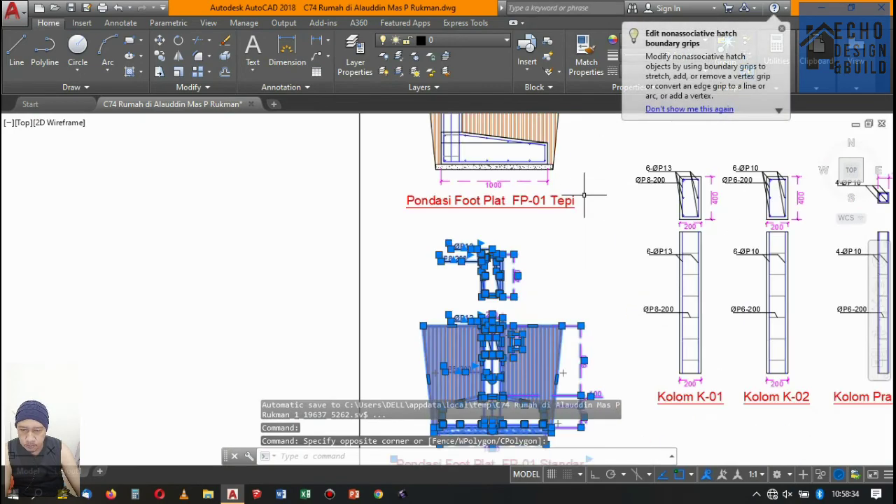
pyautogui.scroll(-4, 574, 210)
pyautogui.scroll(2, 557, 271)
pyautogui.write('m')
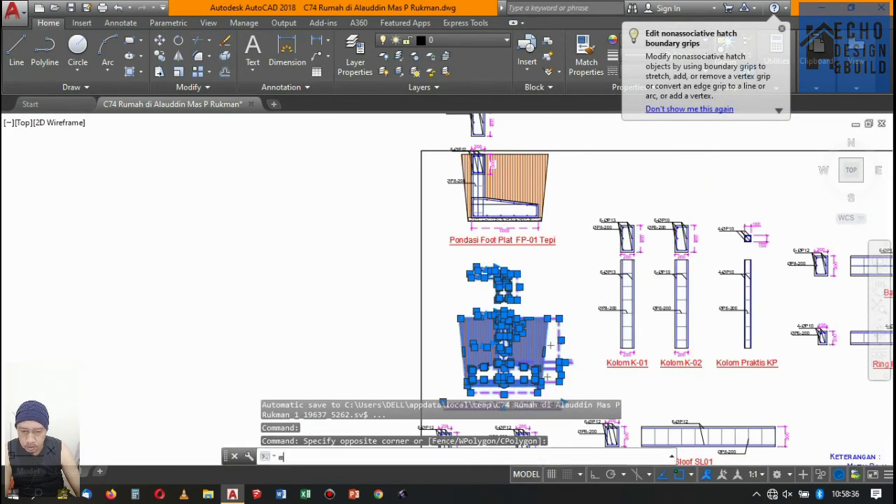
pyautogui.press('Return')
pyautogui.scroll(3, 546, 271)
pyautogui.click(553, 271)
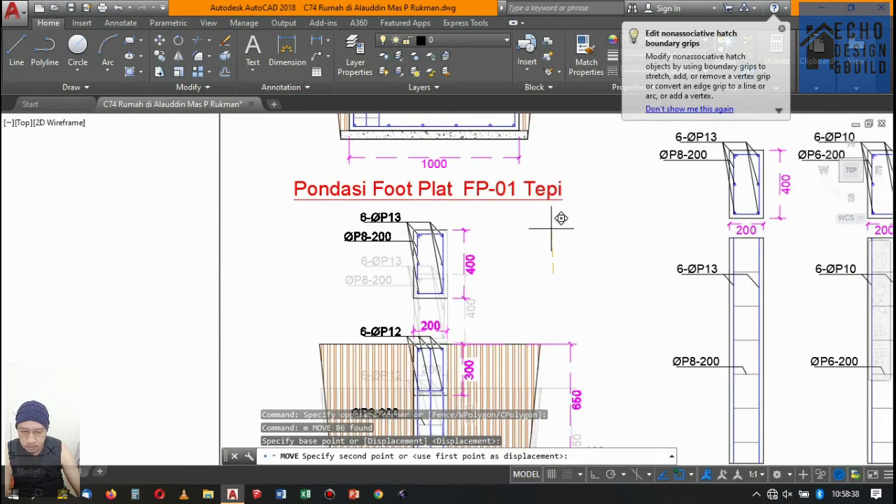
pyautogui.click(553, 275)
pyautogui.scroll(-5, 558, 233)
pyautogui.scroll(4, 560, 232)
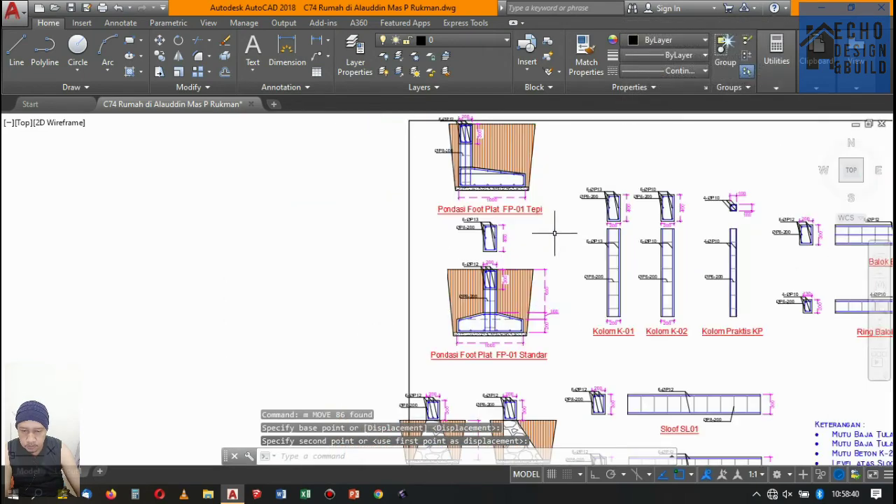
pyautogui.scroll(-2, 539, 245)
pyautogui.scroll(5, 511, 256)
pyautogui.scroll(-3, 504, 259)
pyautogui.scroll(4, 504, 259)
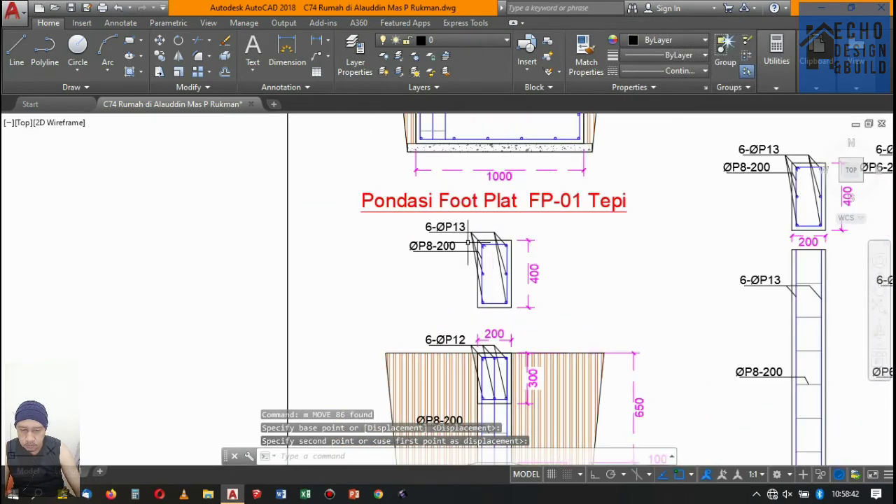
# With ortho on, move the rebar section under the Tepi title lower, closer to its footing.
pyautogui.click(388, 219)
pyautogui.click(559, 317)
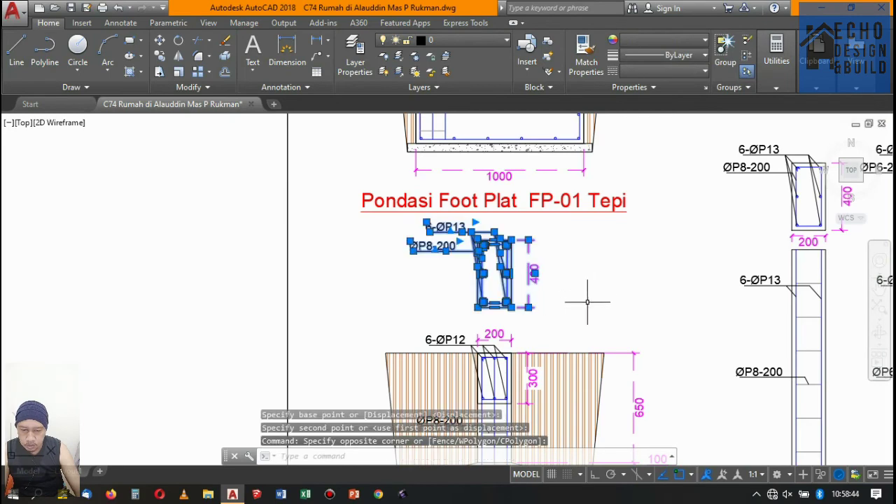
pyautogui.write('m')
pyautogui.press('Return')
pyautogui.scroll(2, 584, 280)
pyautogui.click(571, 247)
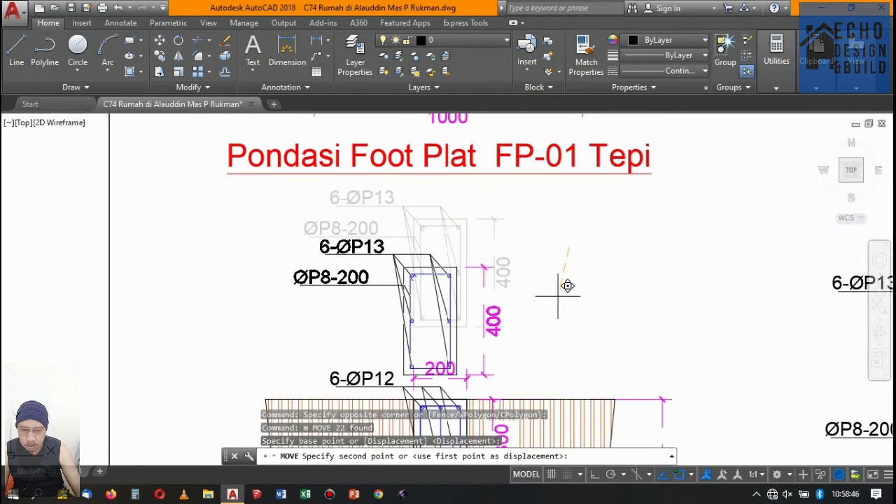
pyautogui.press('F8')
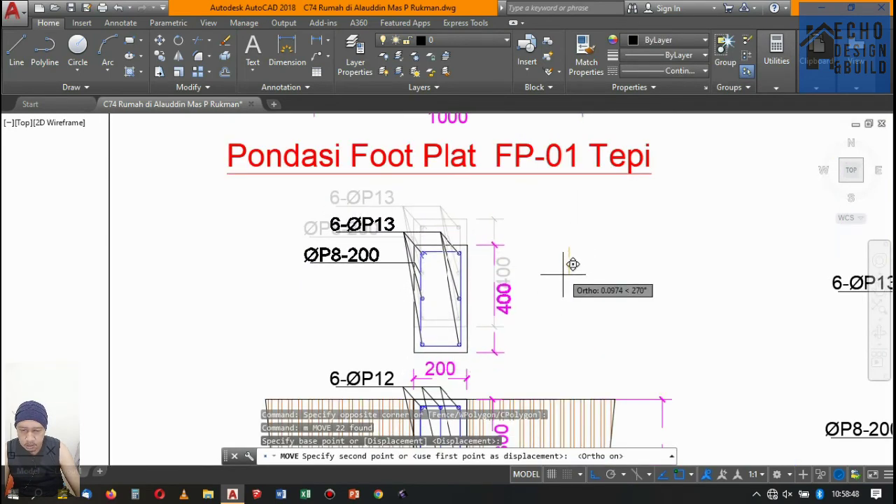
pyautogui.click(561, 273)
pyautogui.scroll(-6, 560, 273)
# Move the rebar section above the frame down to sit just above the Tepi footing.
pyautogui.moveTo(492, 103); pyautogui.dragTo(460, 195, button='middle')
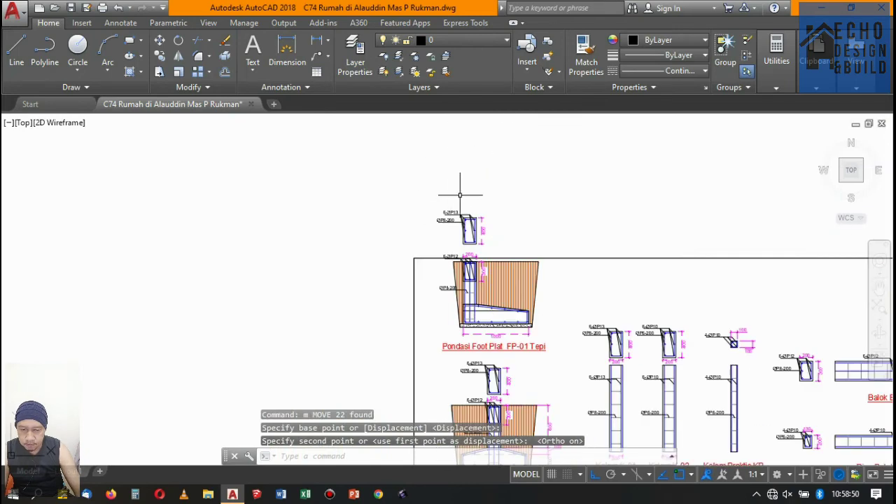
pyautogui.scroll(4, 412, 196)
pyautogui.write('m')
pyautogui.press('Return')
pyautogui.click(412, 196)
pyautogui.click(616, 342)
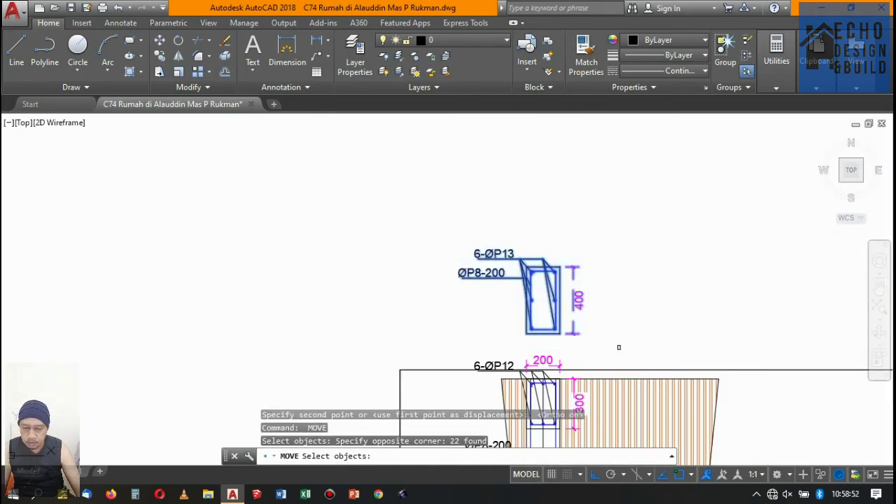
pyautogui.click(637, 279)
pyautogui.click(636, 295)
pyautogui.scroll(-5, 616, 280)
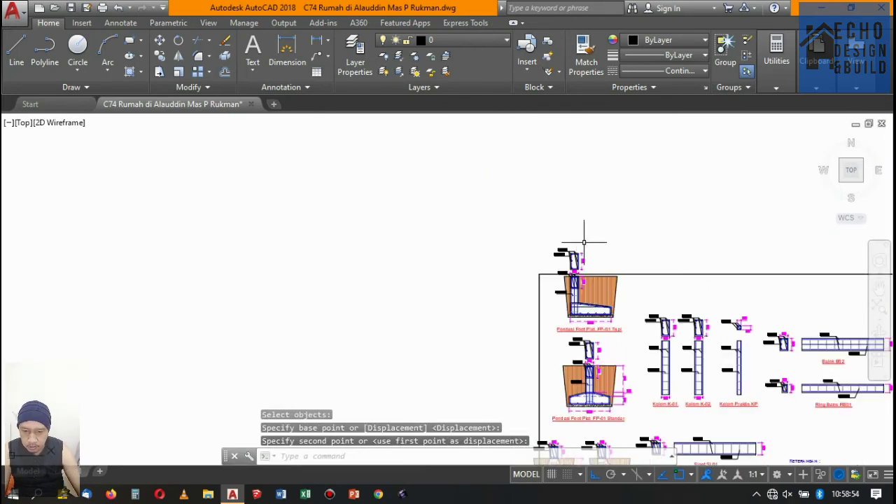
pyautogui.press('Return')
pyautogui.click(520, 220)
pyautogui.click(511, 217)
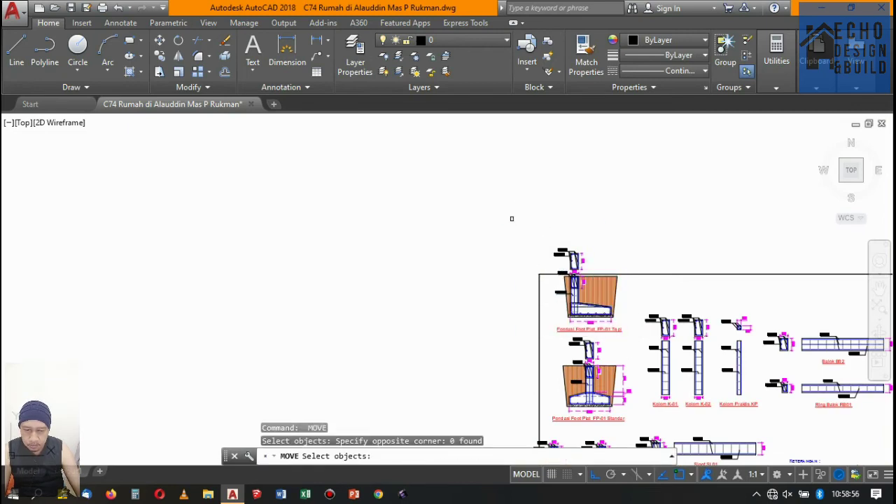
pyautogui.scroll(-5, 518, 225)
pyautogui.scroll(5, 524, 232)
pyautogui.press('Return')
pyautogui.scroll(3, 553, 315)
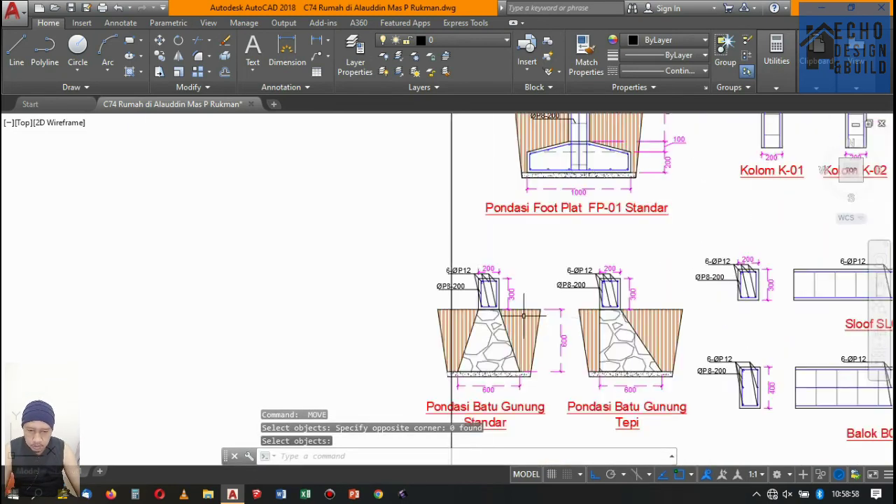
pyautogui.scroll(-5, 562, 326)
pyautogui.scroll(3, 570, 319)
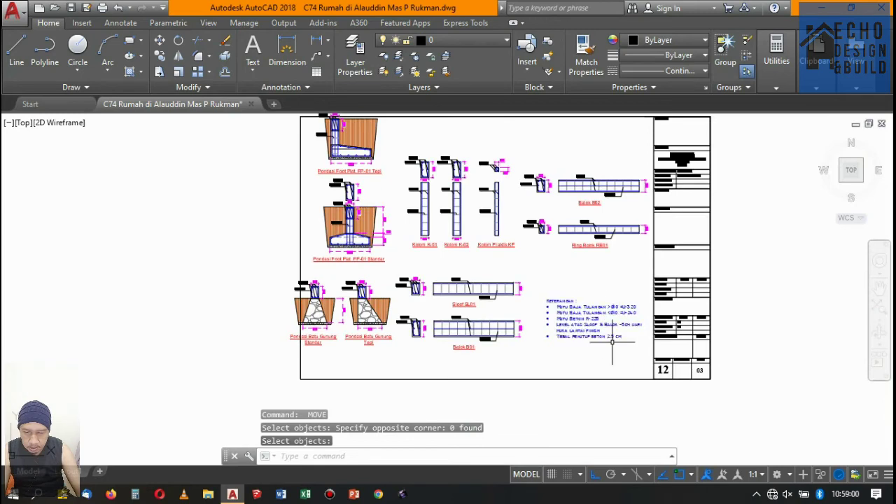
# Narrow the Keterangan notes block so its text rewraps.
pyautogui.moveTo(613, 343); pyautogui.dragTo(579, 308)
pyautogui.scroll(2, 619, 360)
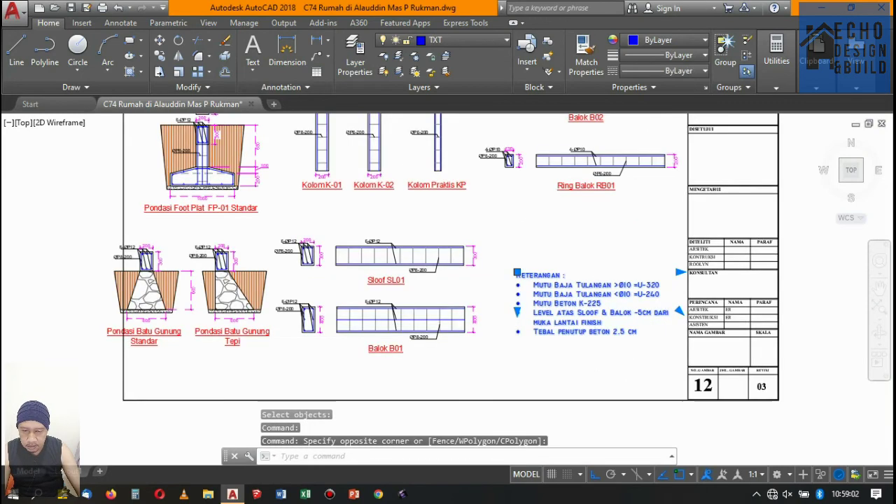
pyautogui.scroll(2, 600, 308)
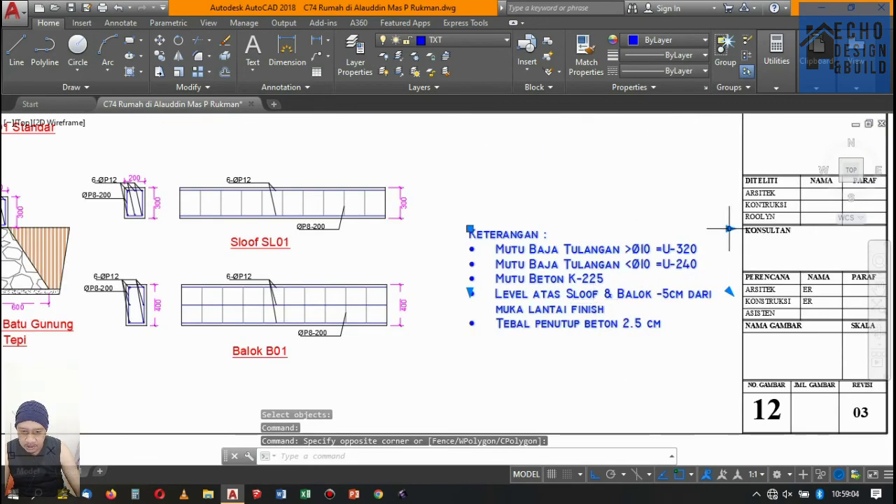
pyautogui.click(729, 229)
pyautogui.scroll(-4, 728, 266)
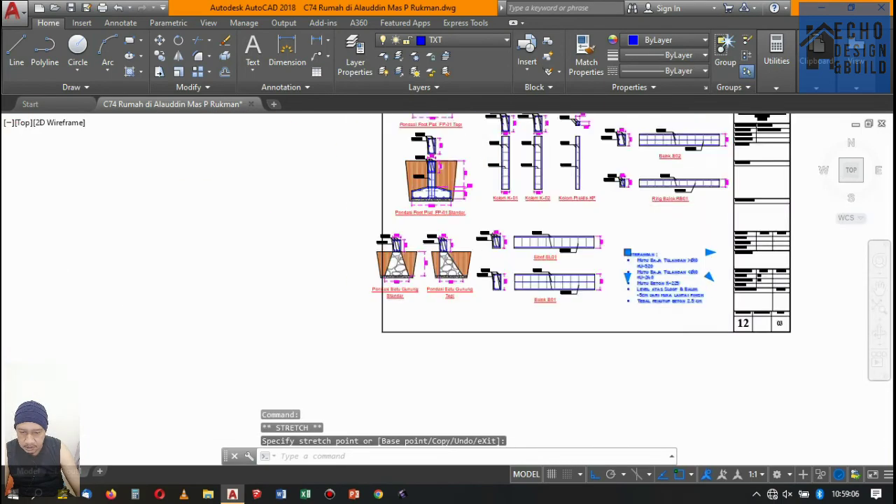
pyautogui.scroll(1, 700, 263)
pyautogui.scroll(2, 700, 263)
pyautogui.scroll(-2, 657, 263)
pyautogui.scroll(-1, 656, 231)
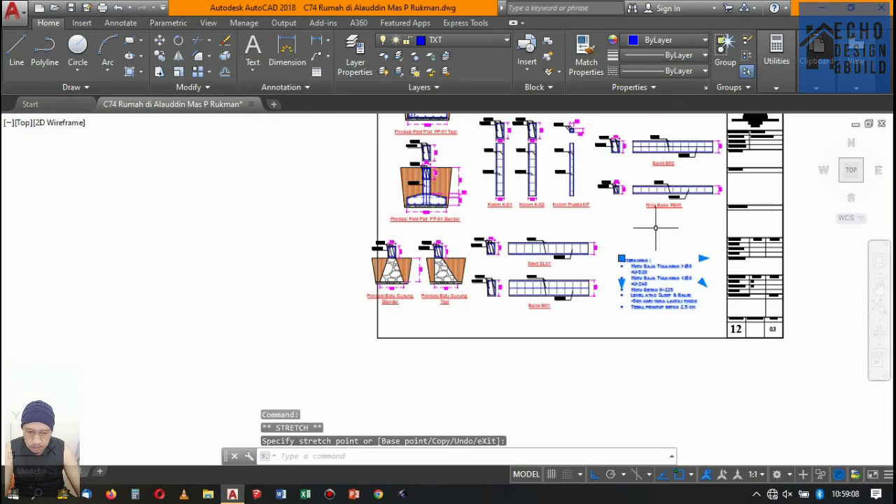
pyautogui.scroll(-2, 656, 228)
pyautogui.press('Escape')
pyautogui.scroll(3, 490, 234)
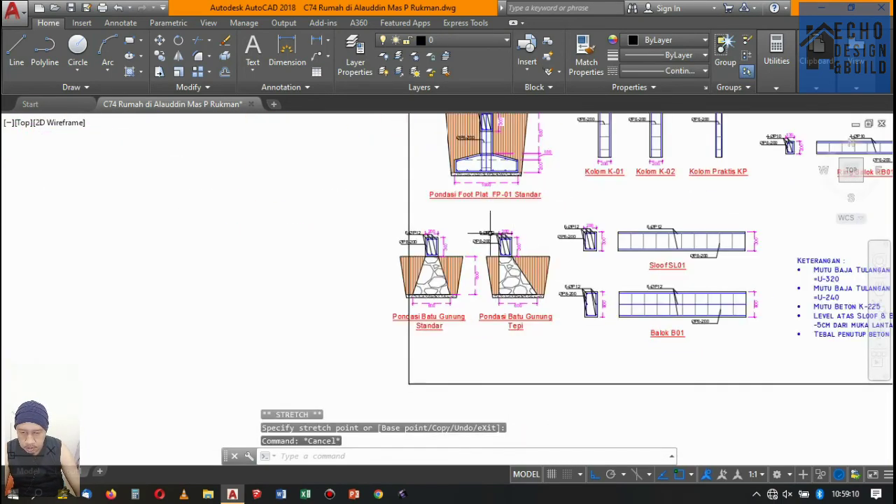
# Shift the lower row of details and notes slightly to the right.
pyautogui.click(353, 207)
pyautogui.scroll(-2, 554, 280)
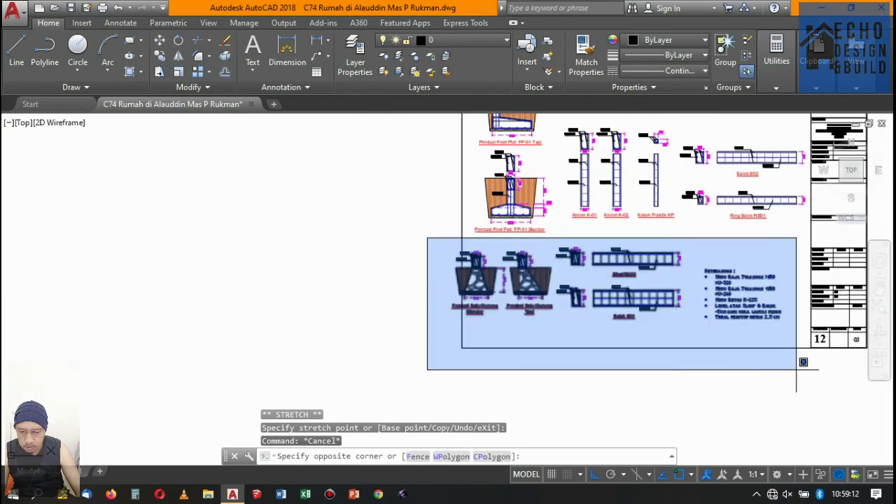
pyautogui.click(819, 394)
pyautogui.scroll(-2, 542, 345)
pyautogui.scroll(2, 607, 368)
pyautogui.write('m')
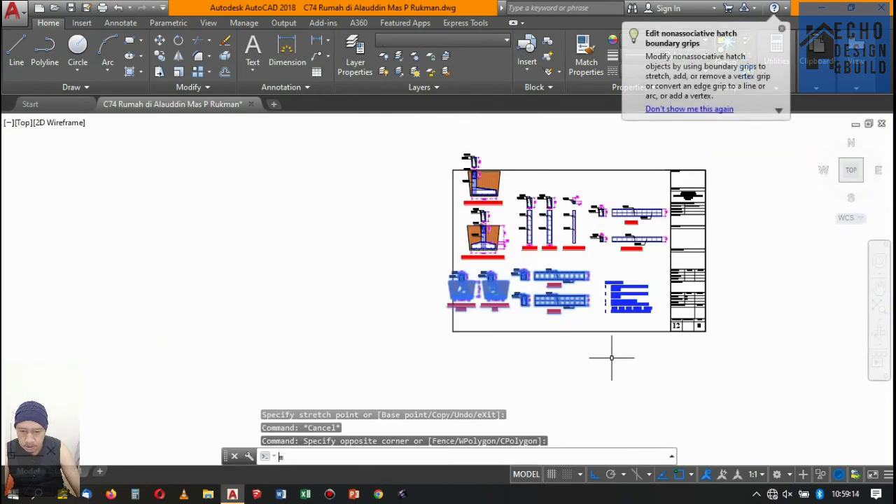
pyautogui.press('Return')
pyautogui.click(608, 357)
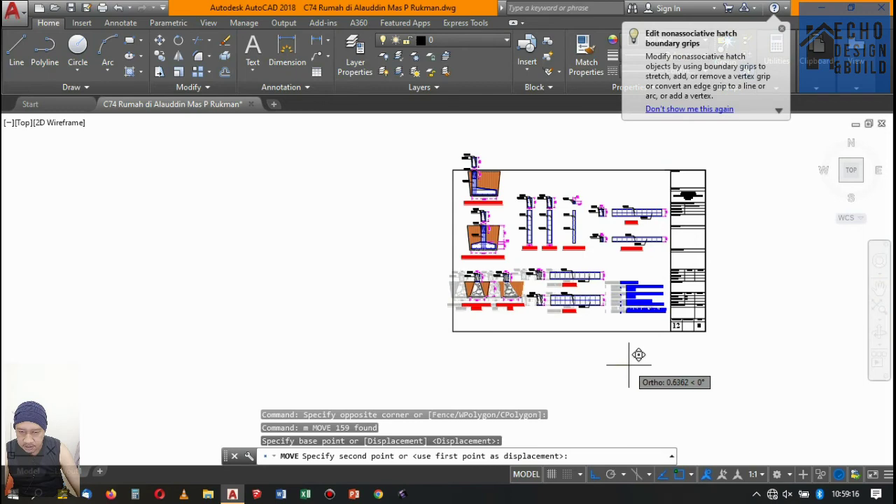
pyautogui.click(634, 359)
pyautogui.scroll(3, 470, 161)
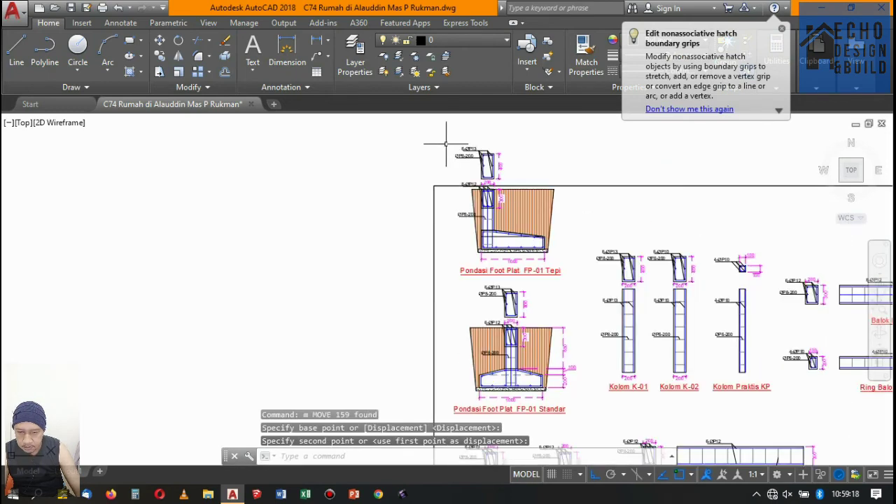
# Move the two Foot Plat details and two Batu Gunung footings lower on the sheet.
pyautogui.click(400, 140)
pyautogui.scroll(-3, 476, 224)
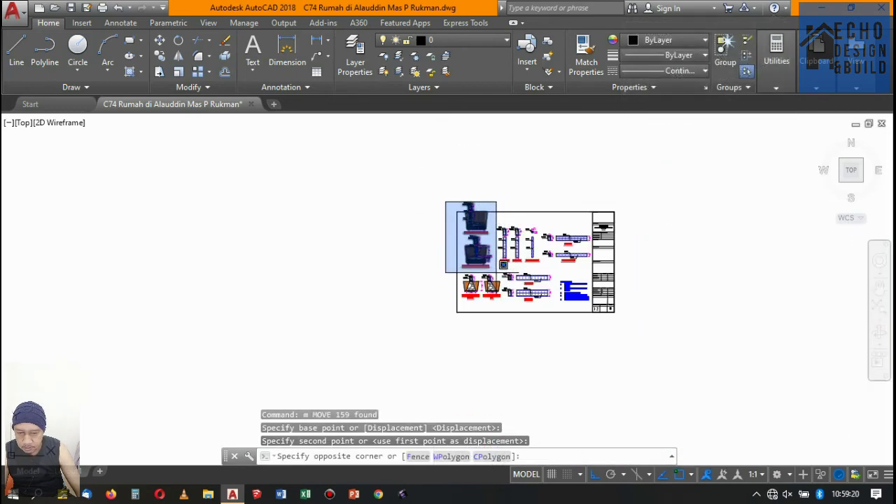
pyautogui.click(497, 272)
pyautogui.scroll(4, 470, 279)
pyautogui.click(421, 254)
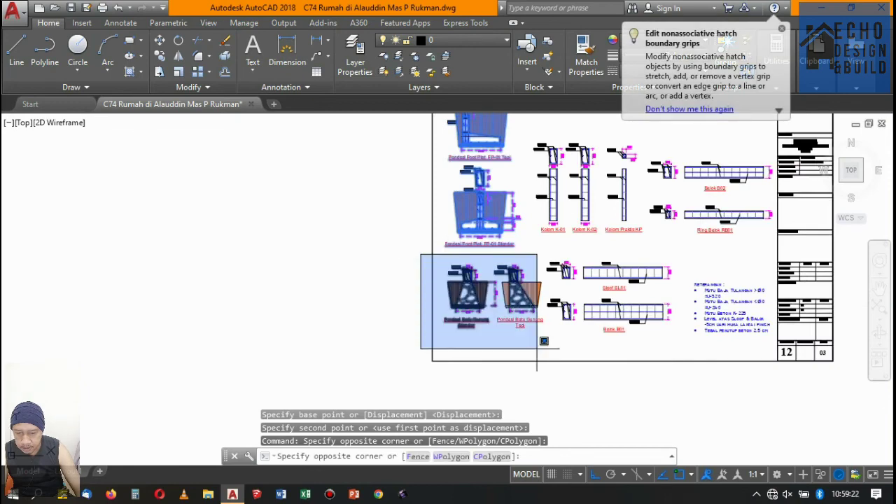
pyautogui.click(554, 346)
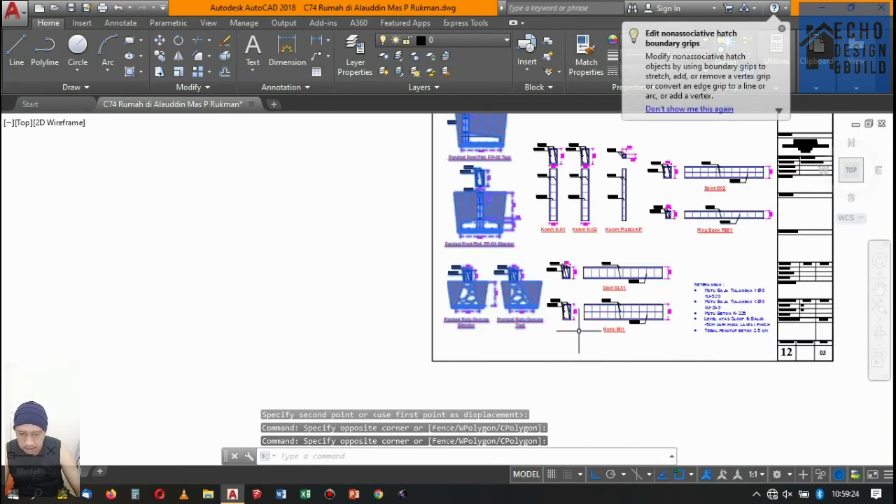
pyautogui.write('m')
pyautogui.press('Return')
pyautogui.scroll(5, 578, 326)
pyautogui.click(533, 337)
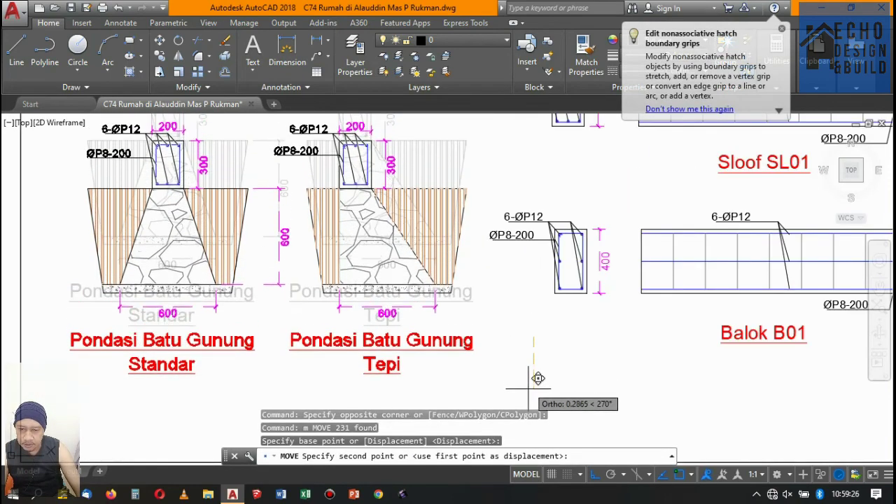
pyautogui.scroll(-5, 536, 364)
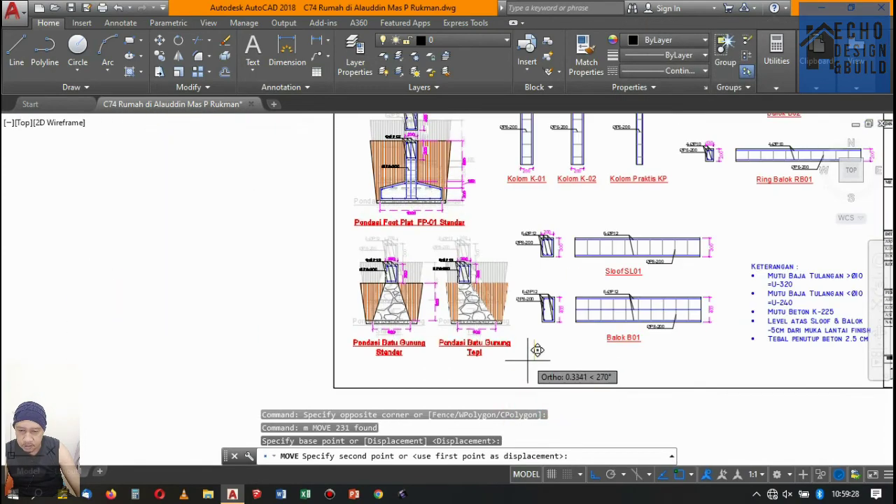
pyautogui.click(537, 358)
pyautogui.scroll(-5, 536, 358)
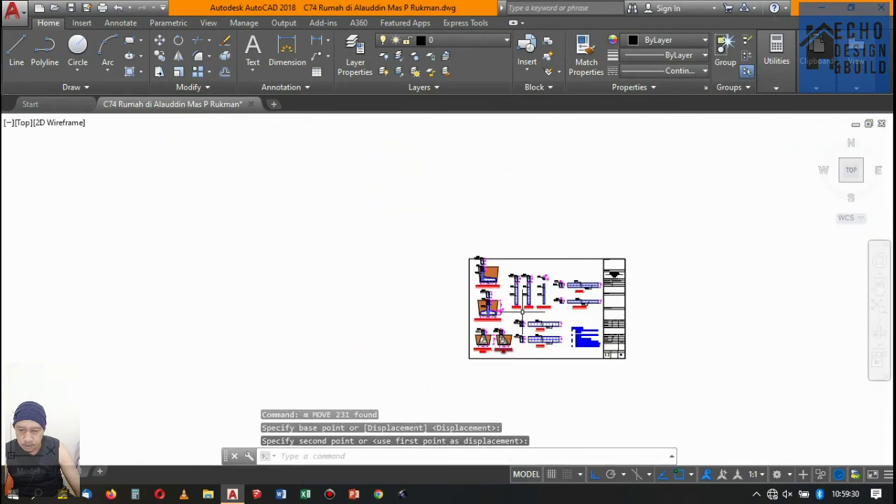
pyautogui.scroll(4, 539, 261)
pyautogui.scroll(3, 403, 232)
pyautogui.scroll(-3, 403, 228)
pyautogui.scroll(2, 375, 202)
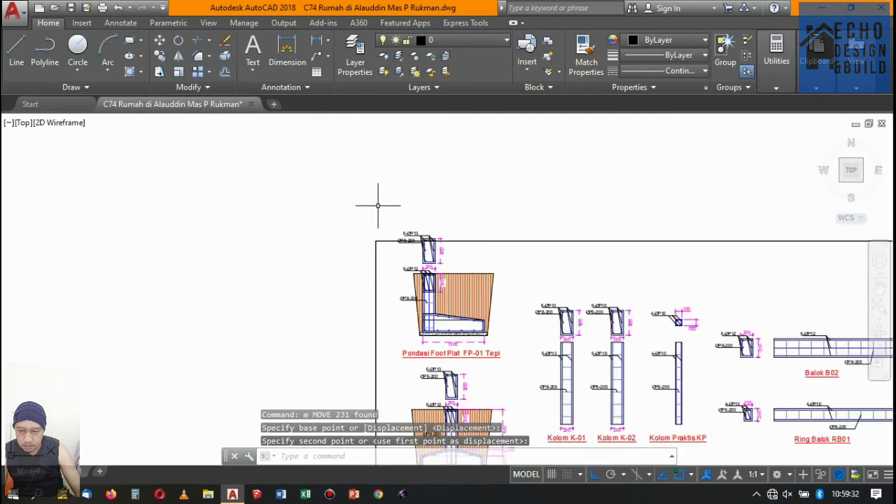
pyautogui.scroll(-3, 420, 259)
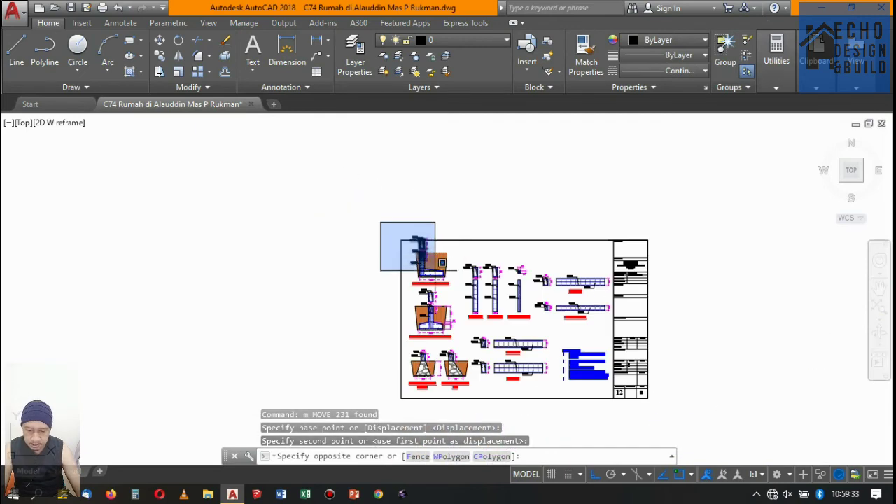
# Move the lower-left foundation details slightly lower.
pyautogui.click(469, 408)
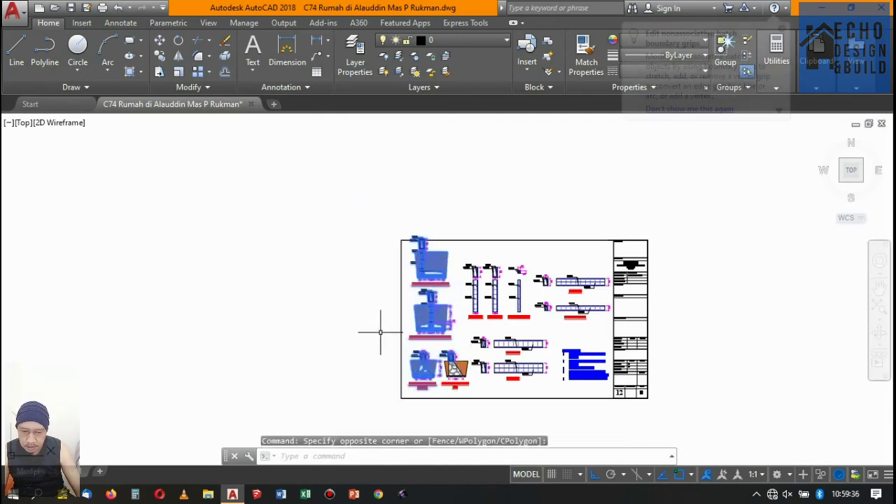
pyautogui.scroll(-4, 392, 350)
pyautogui.scroll(4, 406, 366)
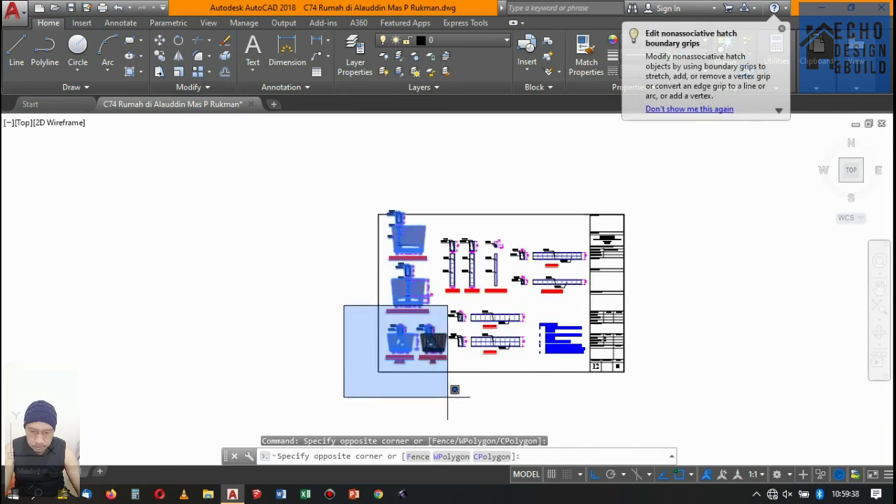
pyautogui.click(442, 381)
pyautogui.scroll(4, 483, 371)
pyautogui.write('m')
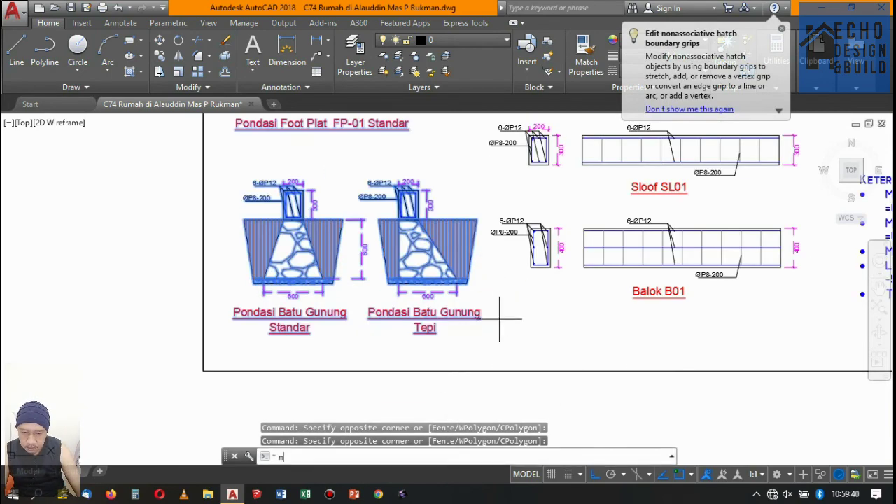
pyautogui.press('Return')
pyautogui.click(520, 301)
pyautogui.click(491, 320)
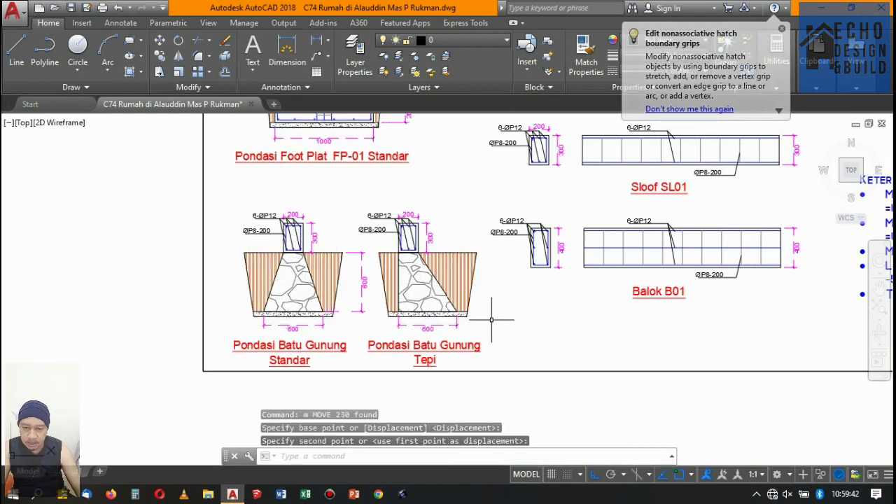
pyautogui.scroll(-5, 492, 320)
pyautogui.scroll(2, 430, 200)
pyautogui.scroll(-2, 453, 217)
pyautogui.scroll(1, 393, 224)
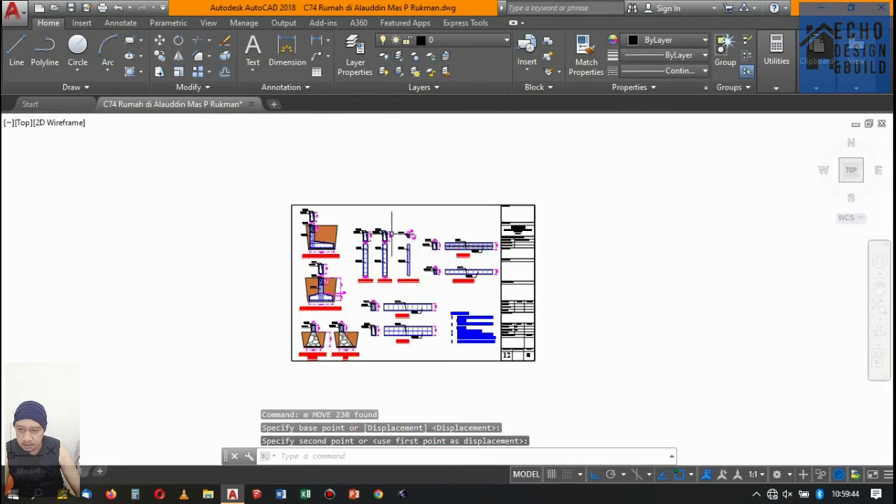
pyautogui.scroll(5, 392, 227)
pyautogui.scroll(-3, 421, 231)
pyautogui.scroll(3, 476, 245)
pyautogui.scroll(-5, 450, 234)
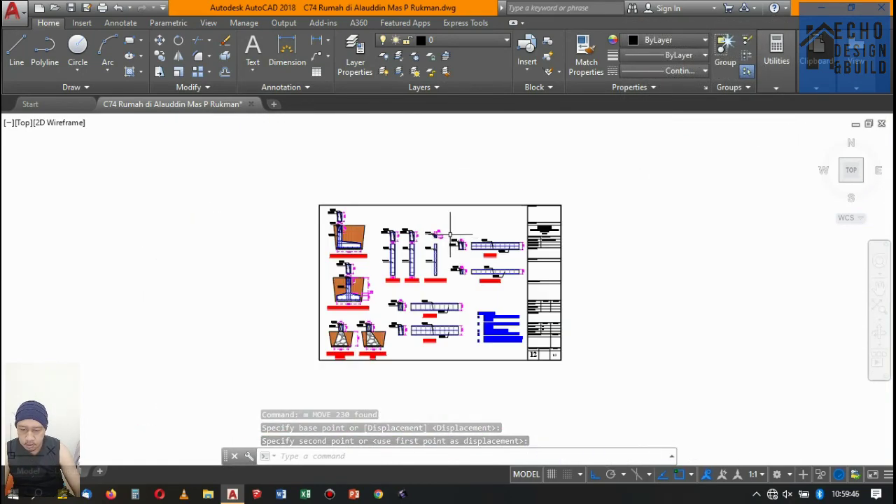
pyautogui.scroll(2, 423, 246)
# Shift the column and upper beam details slightly upward.
pyautogui.click(351, 209)
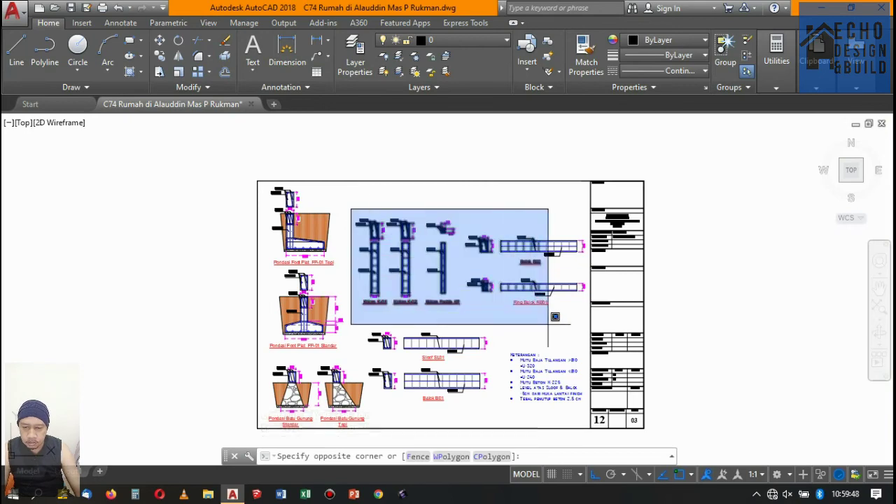
pyautogui.click(601, 324)
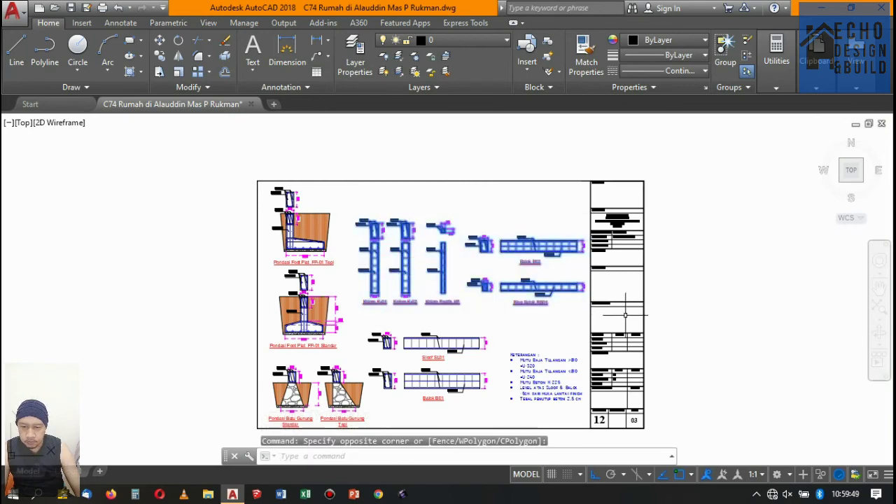
pyautogui.write('m')
pyautogui.press('Return')
pyautogui.click(726, 270)
pyautogui.click(736, 254)
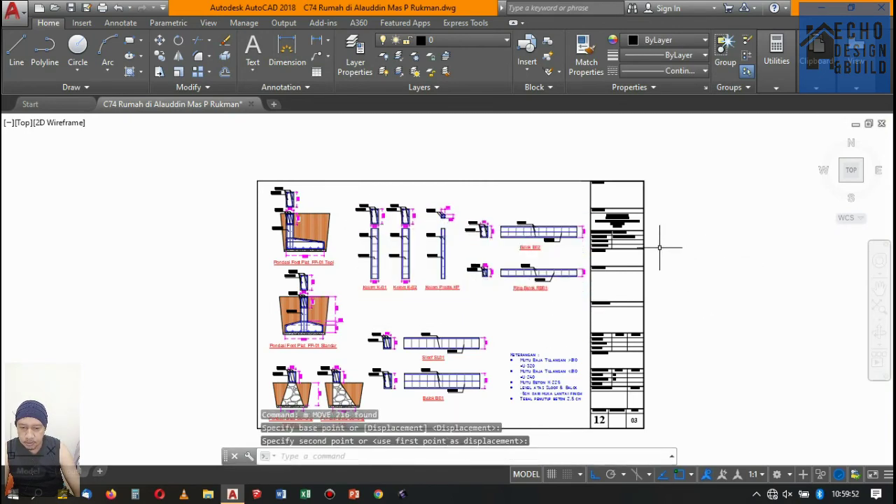
pyautogui.scroll(-3, 659, 247)
pyautogui.scroll(3, 570, 268)
# Begin moving the Keterangan notes block, picking its base point.
pyautogui.click(551, 346)
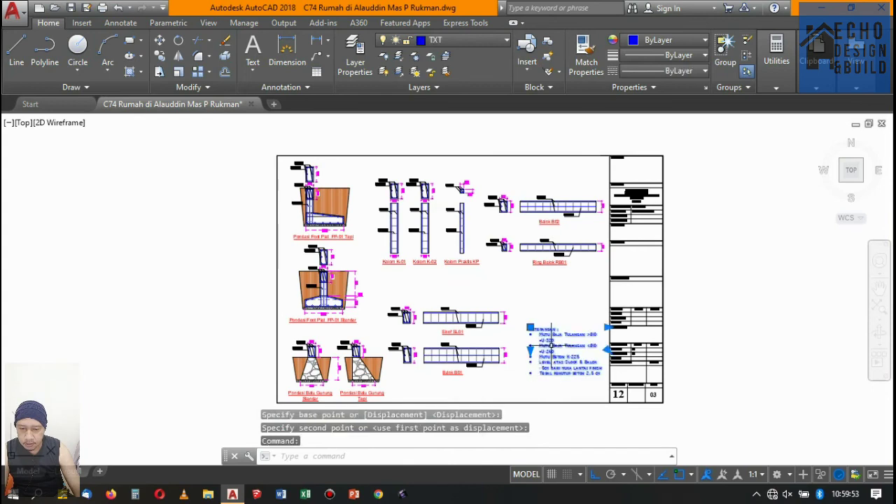
pyautogui.write('m')
pyautogui.press('Return')
pyautogui.click(723, 335)
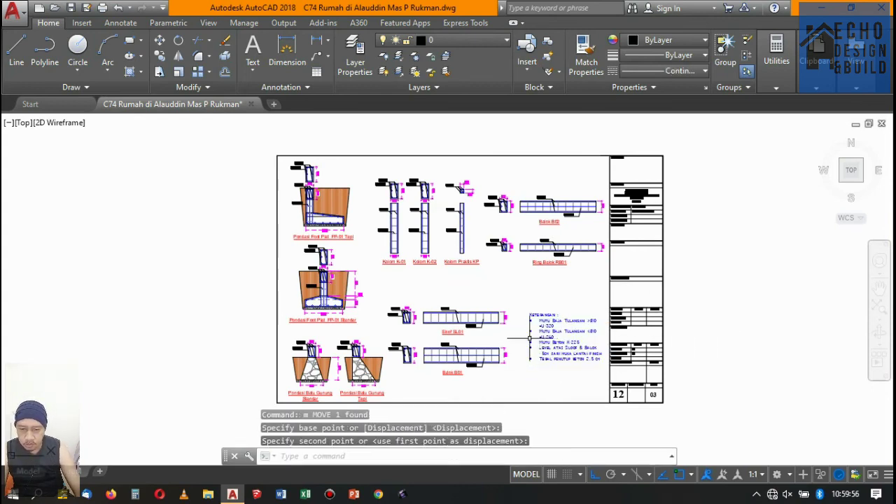
pyautogui.scroll(-2, 530, 339)
pyautogui.scroll(-2, 504, 329)
# Finish placing the notes block and select the RENCANA RINGBALOK LANTAI 4 drawing title.
pyautogui.scroll(-1, 484, 329)
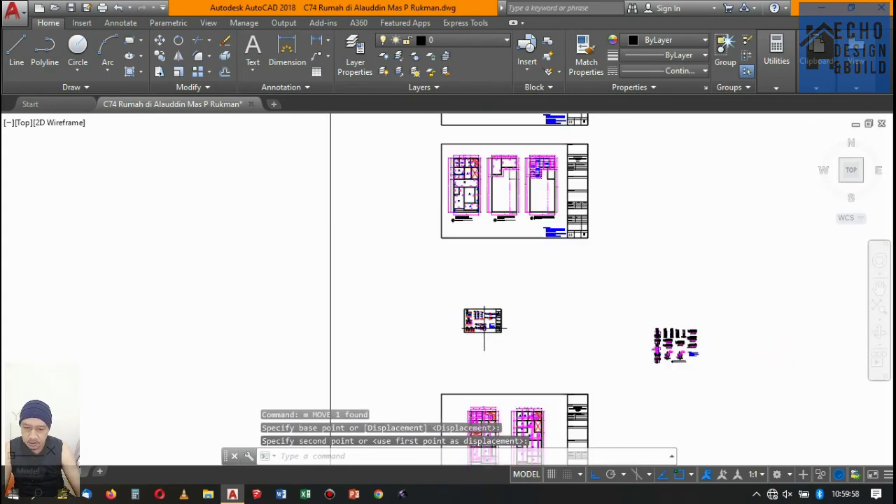
pyautogui.scroll(3, 484, 321)
pyautogui.scroll(3, 497, 236)
pyautogui.click(497, 236)
pyautogui.click(590, 360)
pyautogui.click(450, 256)
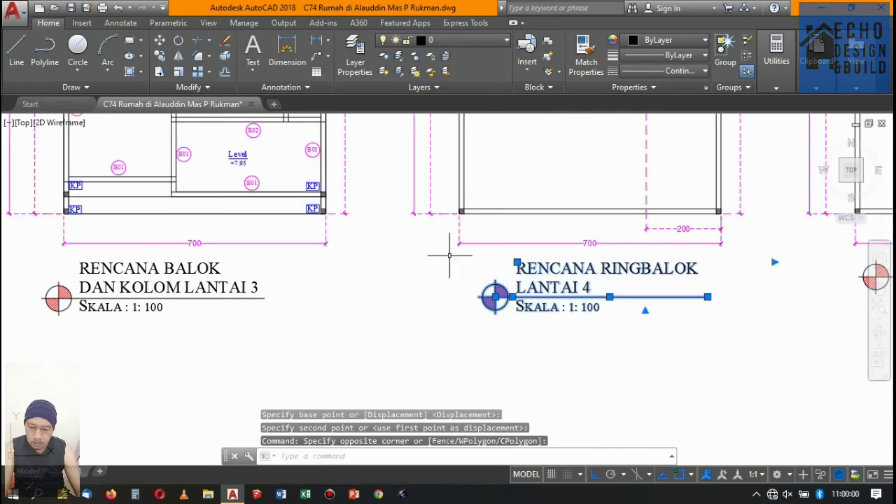
# Copy the drawing title to a spot below the detail sheet, with ortho turned off.
pyautogui.click(160, 56)
pyautogui.click(495, 297)
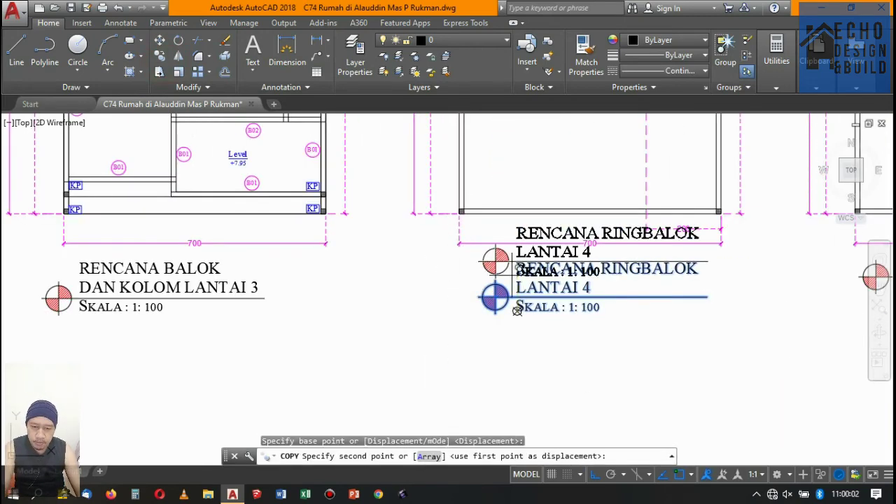
pyautogui.scroll(-5, 420, 245)
pyautogui.press('F8')
pyautogui.scroll(-4, 546, 184)
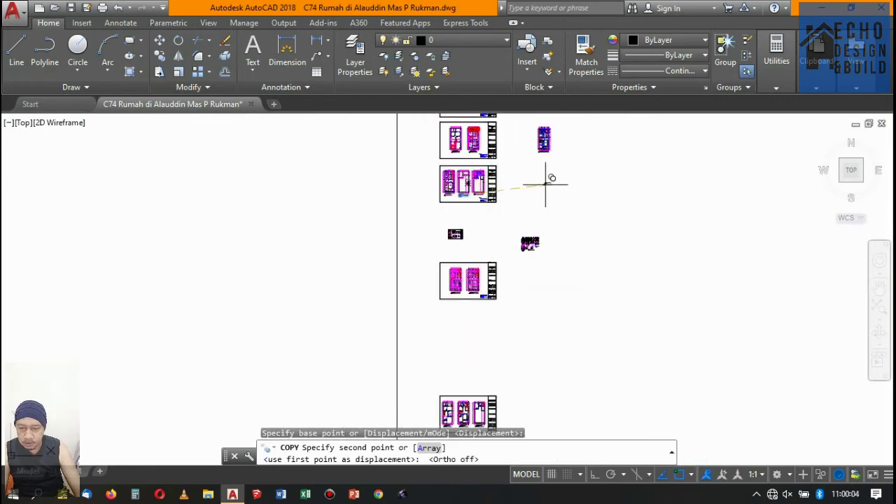
pyautogui.scroll(2, 472, 304)
pyautogui.scroll(-5, 483, 277)
pyautogui.scroll(3, 502, 245)
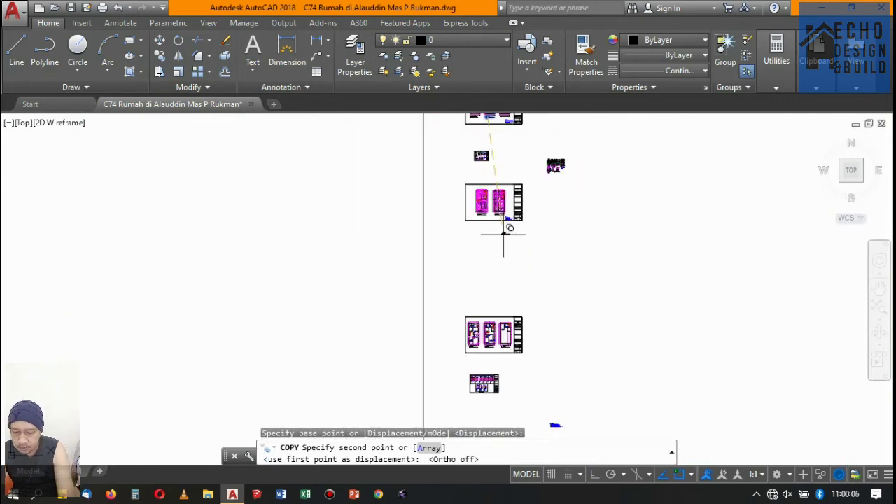
pyautogui.scroll(-2, 497, 280)
pyautogui.scroll(3, 495, 336)
pyautogui.scroll(-2, 501, 329)
pyautogui.scroll(4, 490, 287)
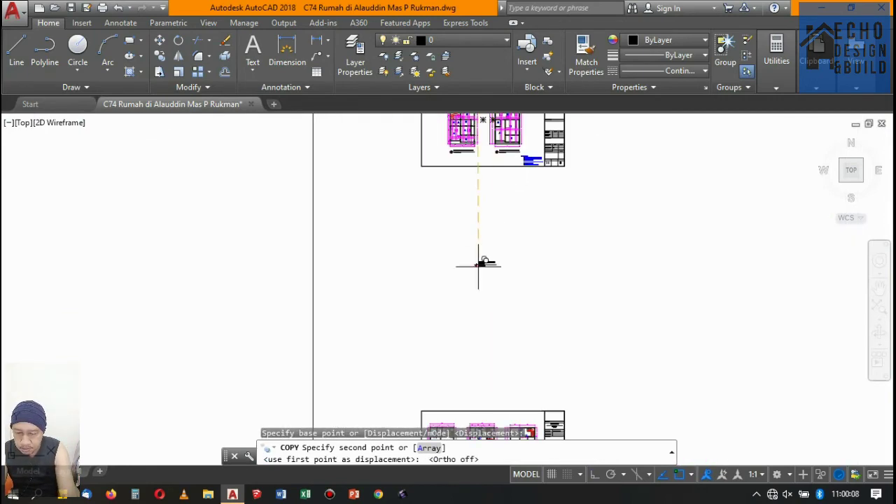
pyautogui.scroll(-8, 486, 257)
pyautogui.scroll(2, 483, 252)
pyautogui.scroll(3, 464, 320)
pyautogui.scroll(3, 521, 273)
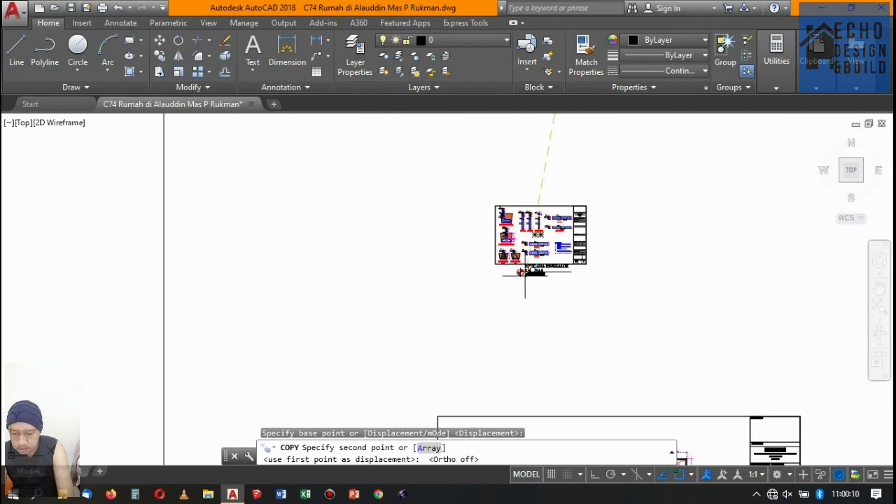
pyautogui.scroll(3, 481, 266)
pyautogui.click(472, 260)
pyautogui.press('Return')
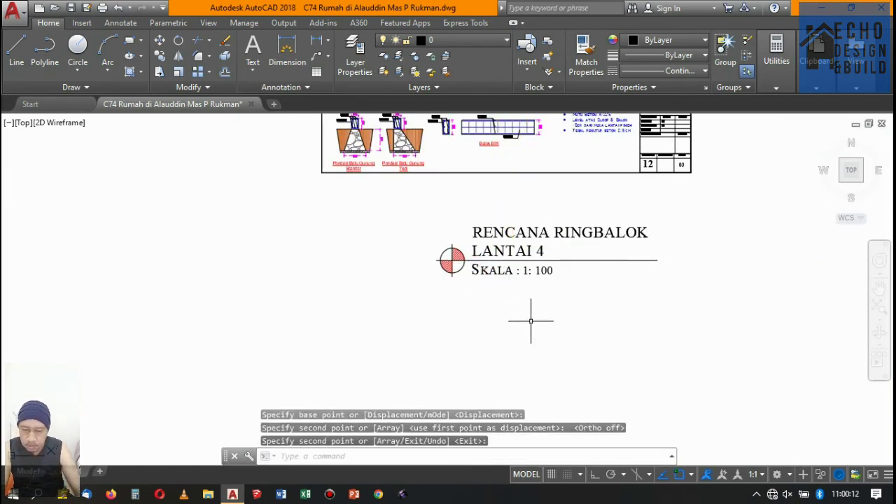
# Scale the copied title by 0.25 and begin retyping its heading as DETAIL.
pyautogui.click(532, 320)
pyautogui.click(401, 219)
pyautogui.write('sc')
pyautogui.press('Return')
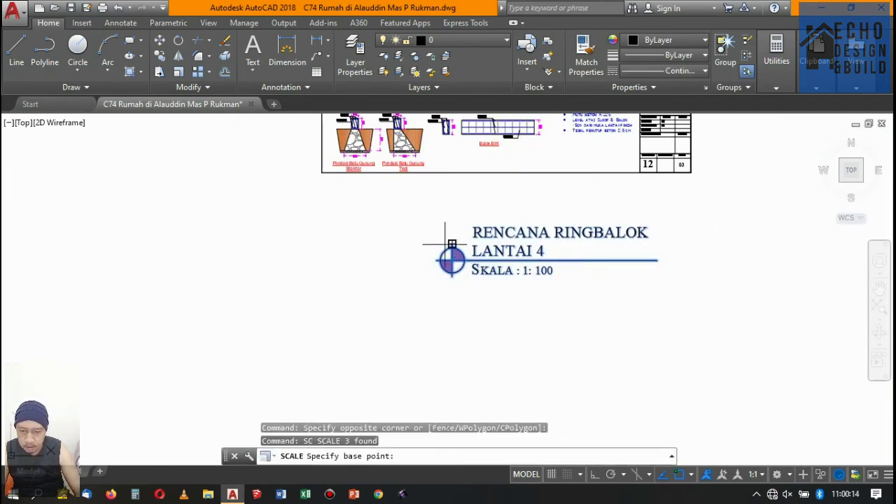
pyautogui.click(452, 261)
pyautogui.write('0.25')
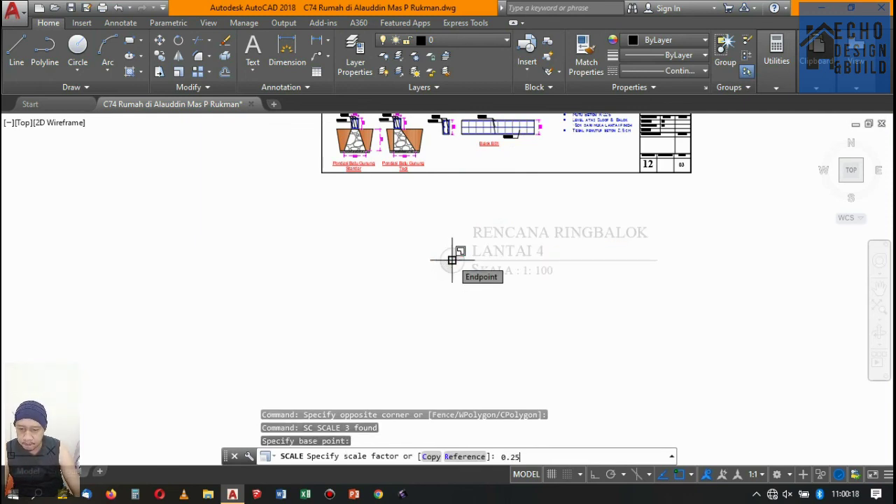
pyautogui.press('Return')
pyautogui.scroll(5, 455, 256)
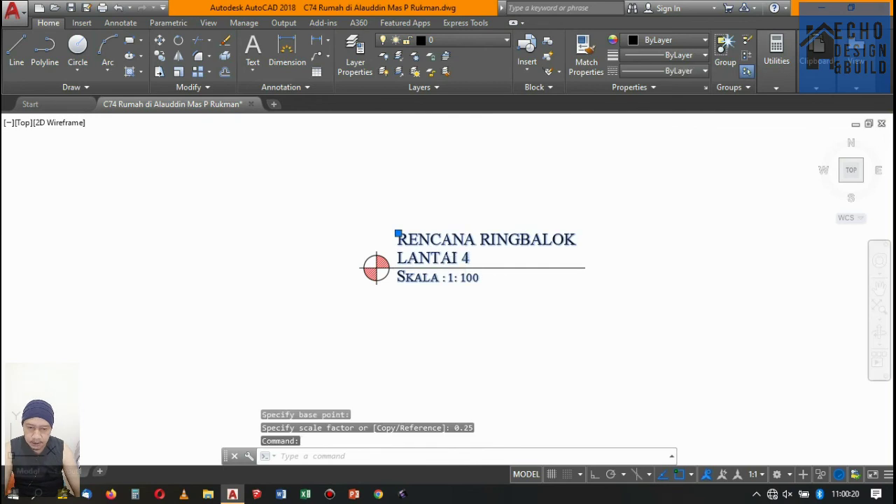
pyautogui.doubleClick(470, 259)
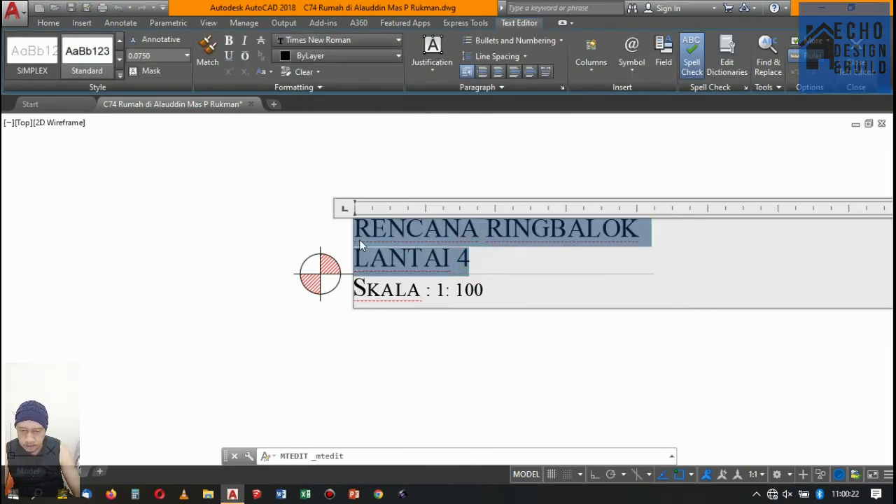
pyautogui.write('DETAIL STRUKTUR')
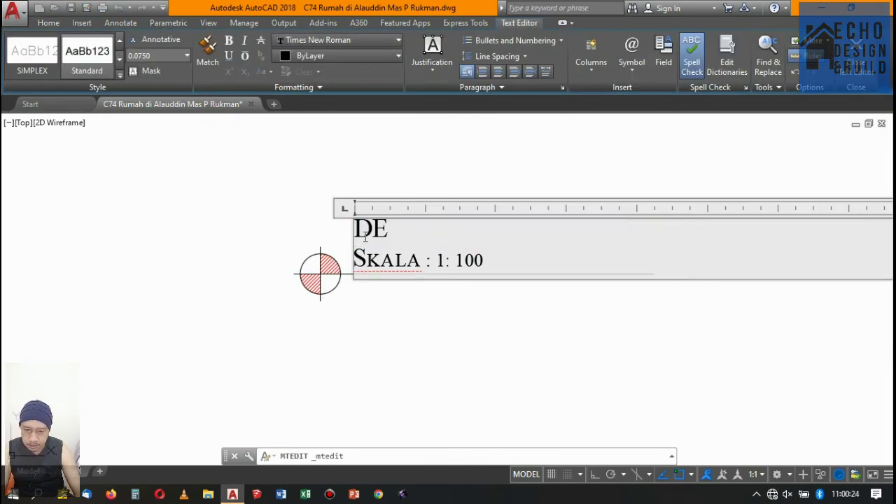
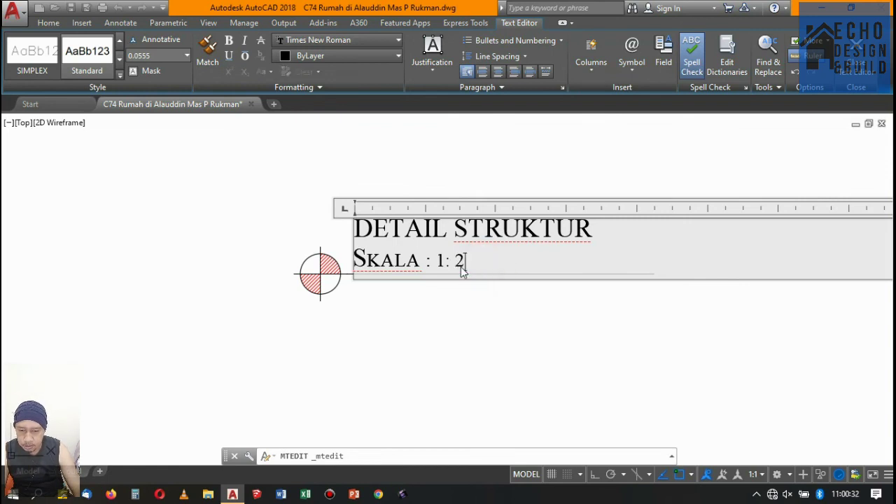
pyautogui.write('5')
# Finish the title text and move the circle symbol and underline level with it.
pyautogui.click(515, 137)
pyautogui.click(344, 306)
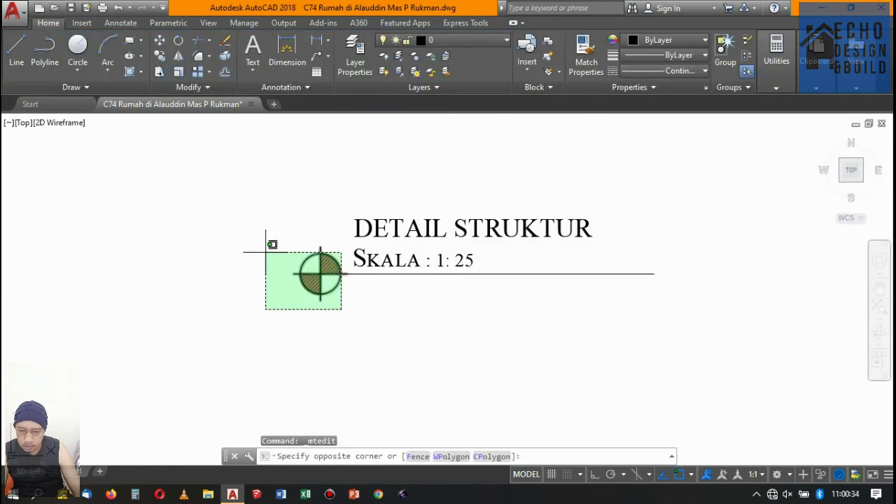
pyautogui.click(265, 247)
pyautogui.click(350, 249)
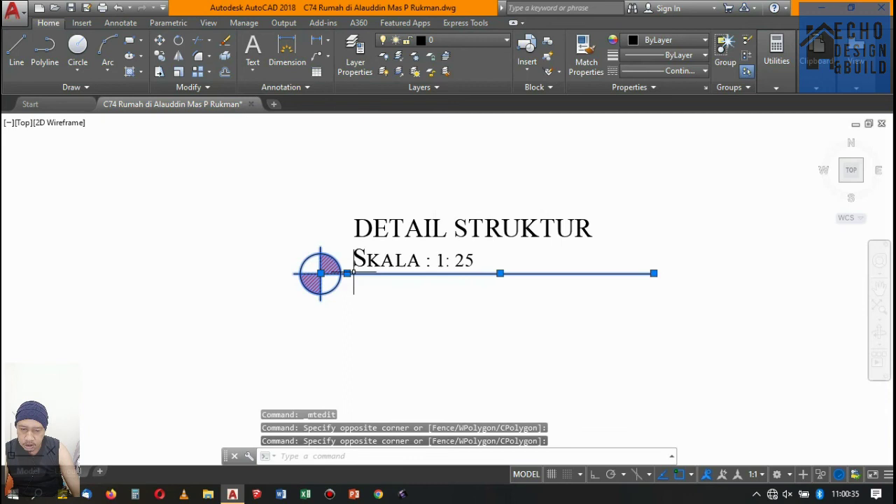
pyautogui.write('m')
pyautogui.press('Return')
pyautogui.click(645, 238)
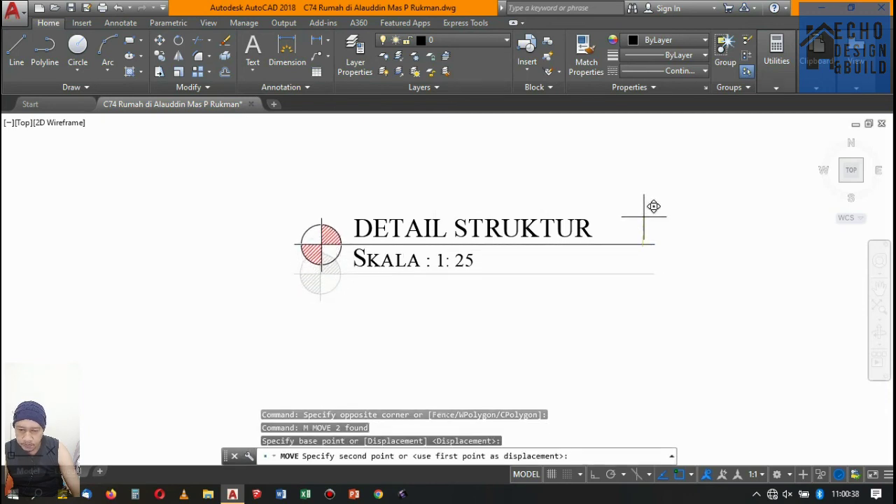
pyautogui.click(644, 217)
pyautogui.scroll(-3, 397, 278)
pyautogui.scroll(-5, 442, 310)
# Shorten the title's underline by pulling its right end inward.
pyautogui.click(397, 276)
pyautogui.click(499, 317)
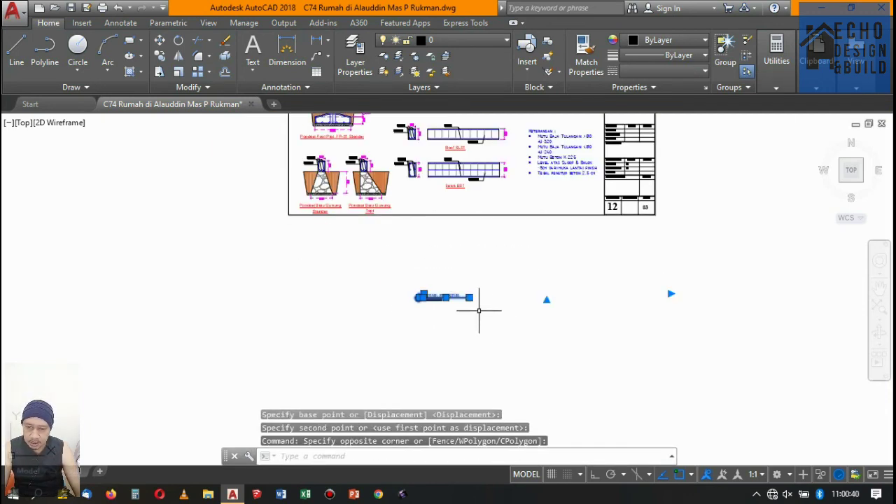
pyautogui.scroll(5, 478, 308)
pyautogui.click(446, 273)
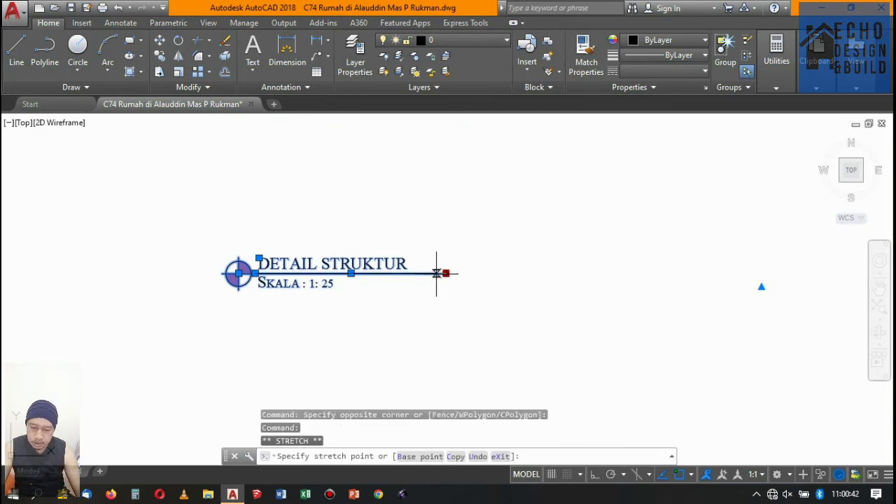
pyautogui.click(424, 273)
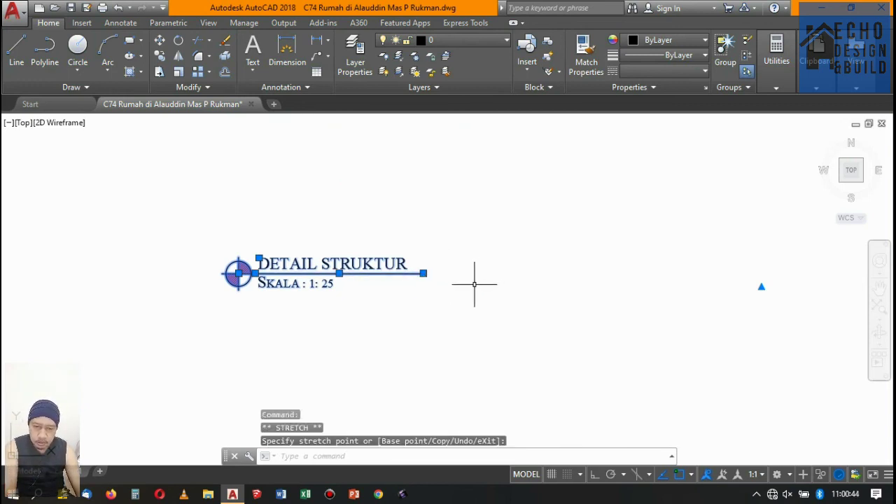
pyautogui.scroll(-5, 474, 285)
# Move the whole title label onto sheet 12 below Balok B01.
pyautogui.click(499, 316)
pyautogui.click(349, 261)
pyautogui.write('m')
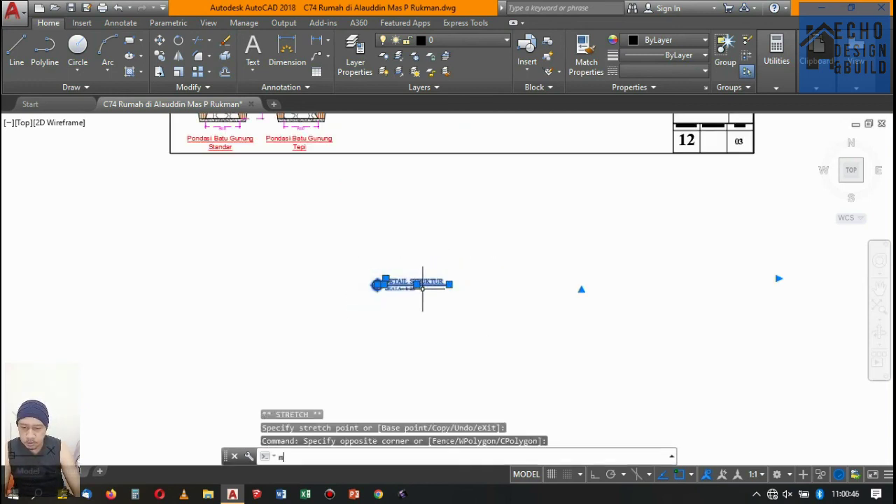
pyautogui.press('Return')
pyautogui.click(451, 287)
pyautogui.scroll(-4, 458, 286)
pyautogui.scroll(4, 465, 255)
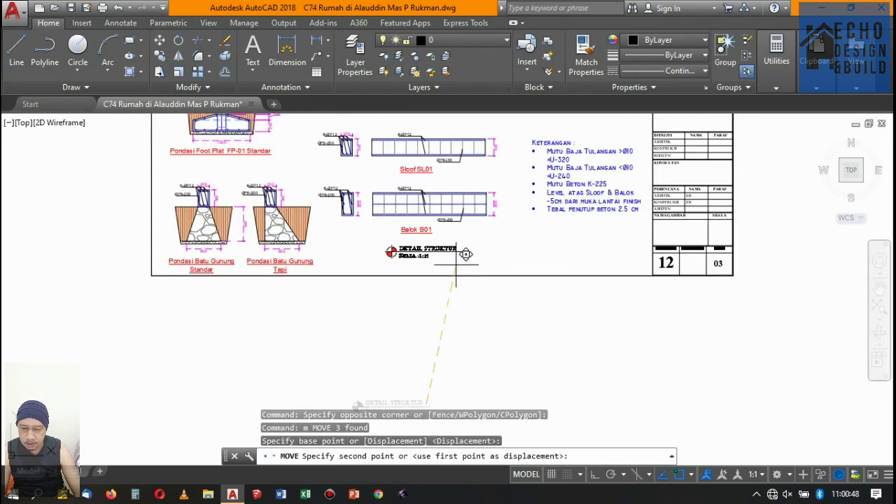
pyautogui.scroll(2, 456, 265)
pyautogui.click(487, 281)
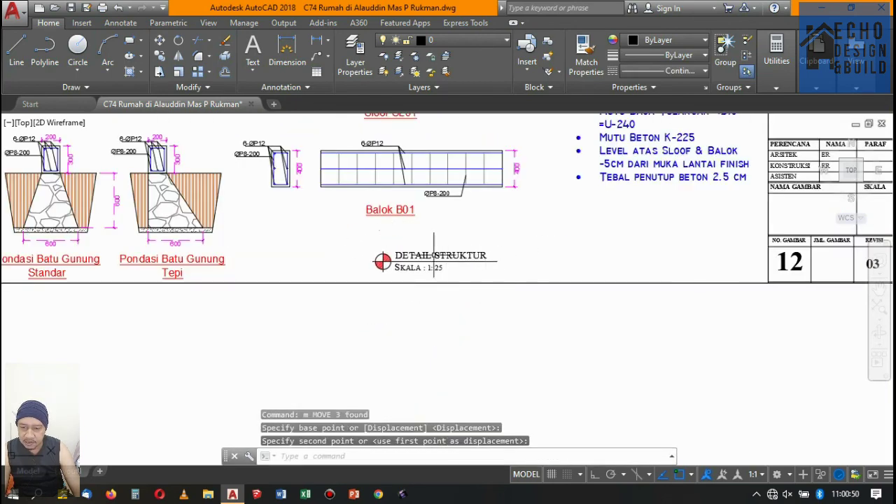
# Readjust the underline's end point to fit the title label.
pyautogui.click(520, 310)
pyautogui.scroll(-6, 520, 310)
pyautogui.scroll(4, 420, 297)
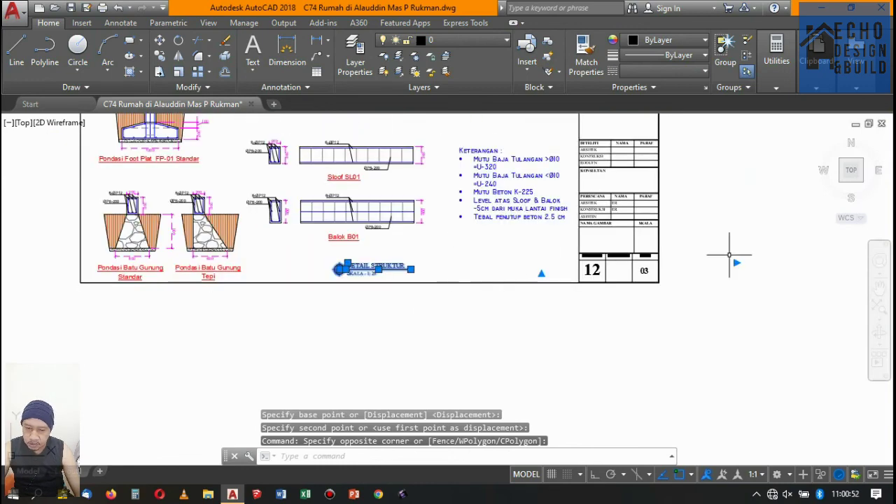
pyautogui.click(737, 263)
pyautogui.scroll(2, 468, 280)
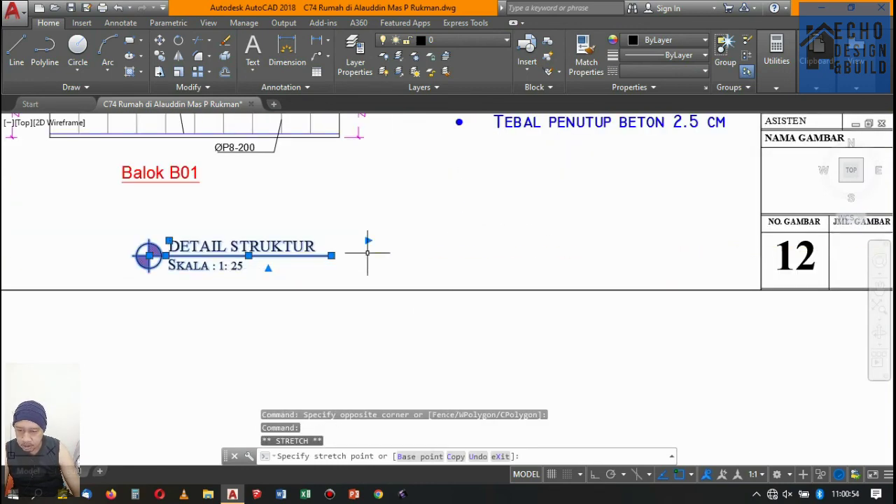
pyautogui.click(366, 250)
pyautogui.scroll(-4, 420, 238)
pyautogui.scroll(3, 490, 224)
pyautogui.write('sc')
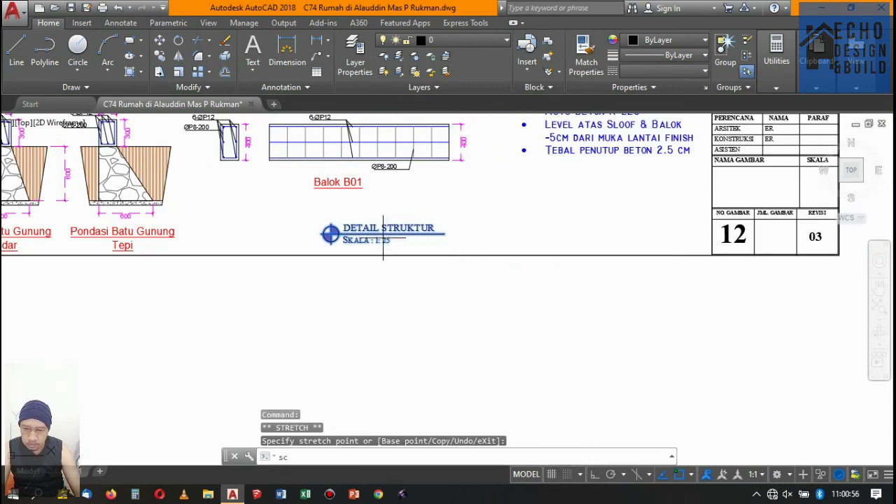
# Scale the title label up by a factor of 1.5.
pyautogui.press('Return')
pyautogui.scroll(2, 383, 238)
pyautogui.click(328, 233)
pyautogui.write('1.5')
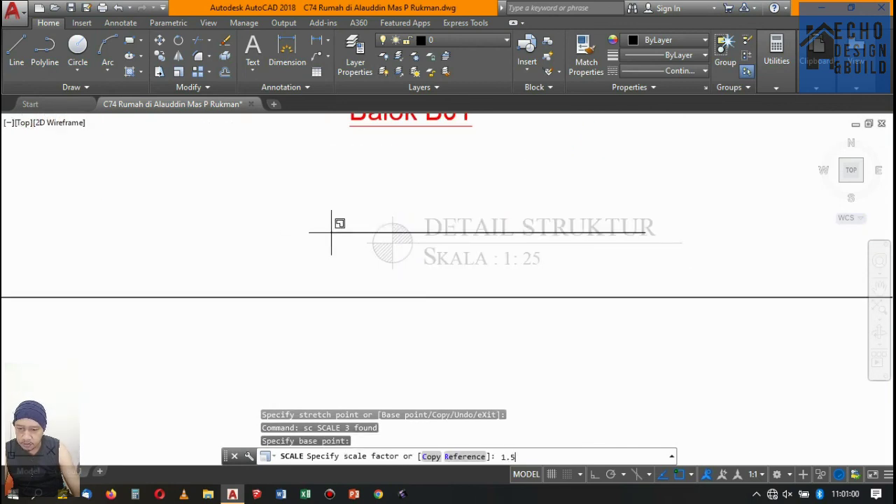
pyautogui.press('Return')
pyautogui.scroll(-2, 308, 221)
# Try widening the DETAIL STRUKTUR text onto one line, then cancel the adjustment.
pyautogui.click(384, 213)
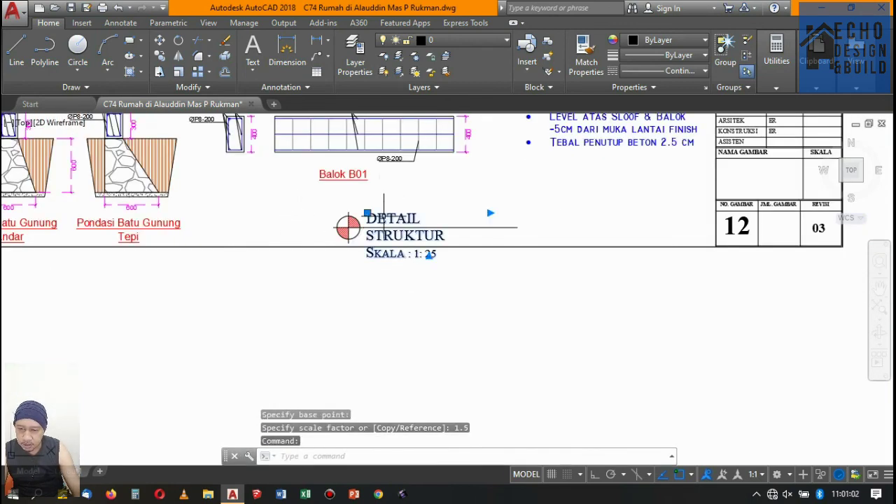
pyautogui.click(492, 209)
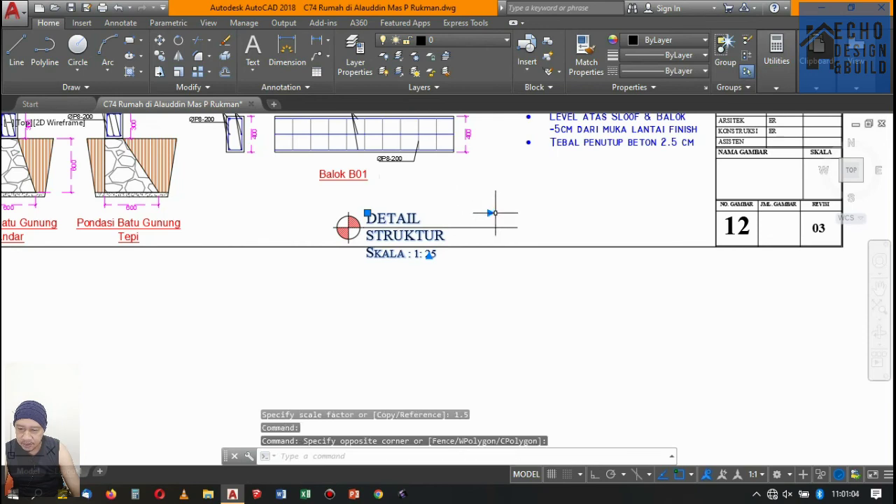
pyautogui.click(490, 213)
pyautogui.scroll(-4, 509, 200)
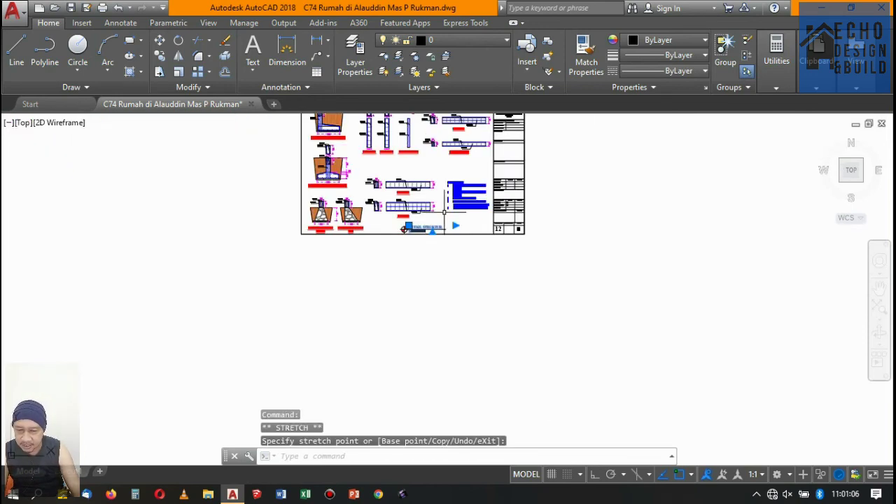
pyautogui.scroll(3, 420, 203)
pyautogui.scroll(-3, 318, 203)
pyautogui.scroll(2, 317, 203)
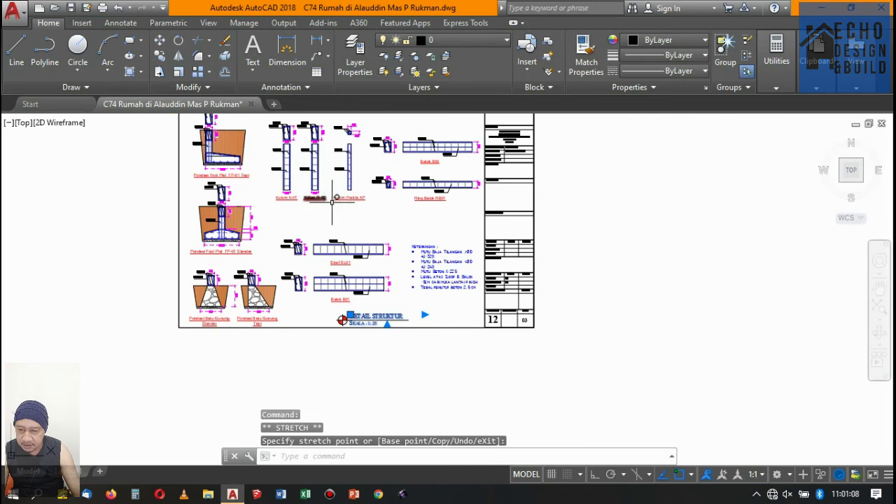
pyautogui.press('Escape')
pyautogui.scroll(4, 319, 224)
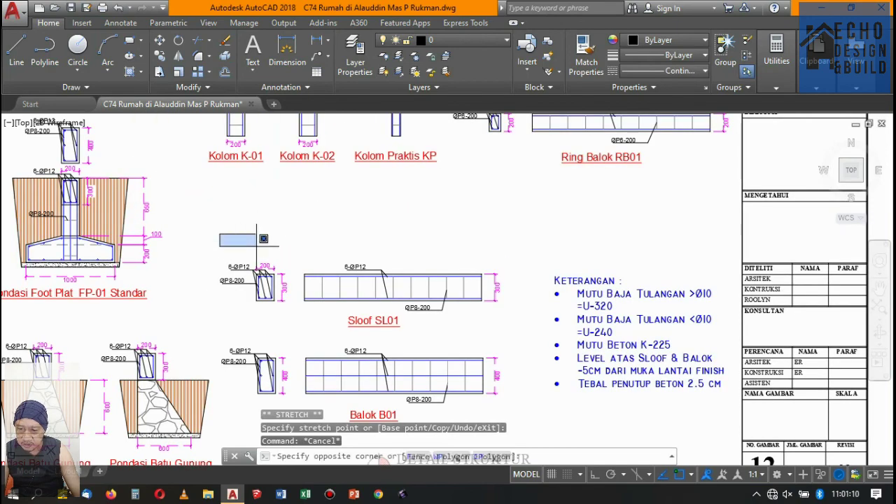
pyautogui.scroll(-3, 263, 239)
# Move the Sloof SL01 and Balok B01 details into their final spot on the sheet.
pyautogui.click(400, 320)
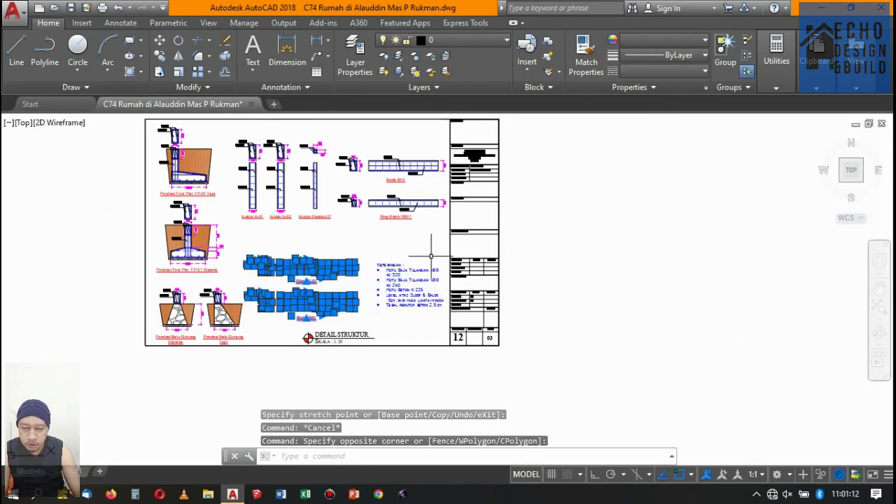
pyautogui.write('m')
pyautogui.press('Return')
pyautogui.scroll(5, 366, 259)
pyautogui.click(366, 256)
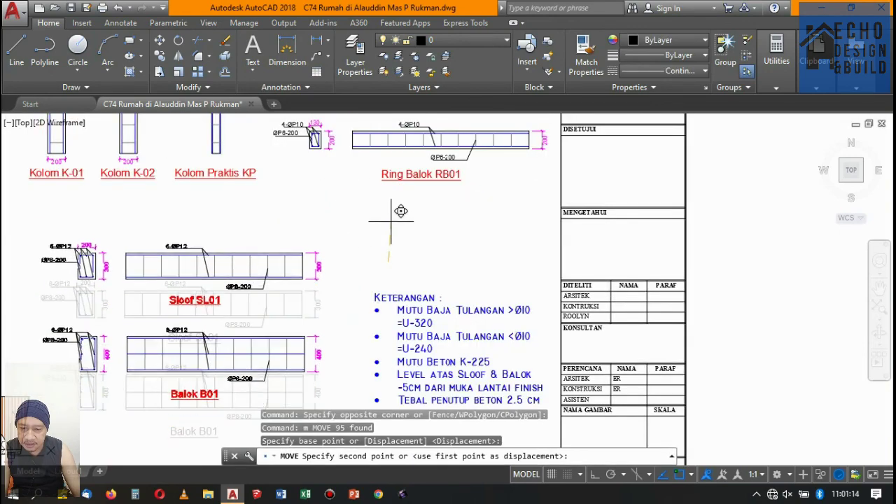
pyautogui.scroll(-5, 390, 218)
pyautogui.scroll(3, 428, 243)
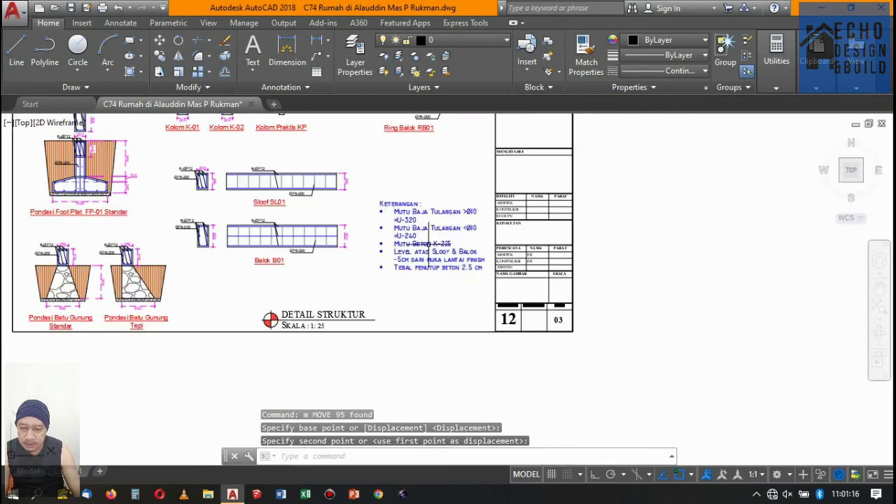
pyautogui.scroll(-3, 417, 231)
pyautogui.scroll(-4, 378, 276)
pyautogui.scroll(3, 295, 188)
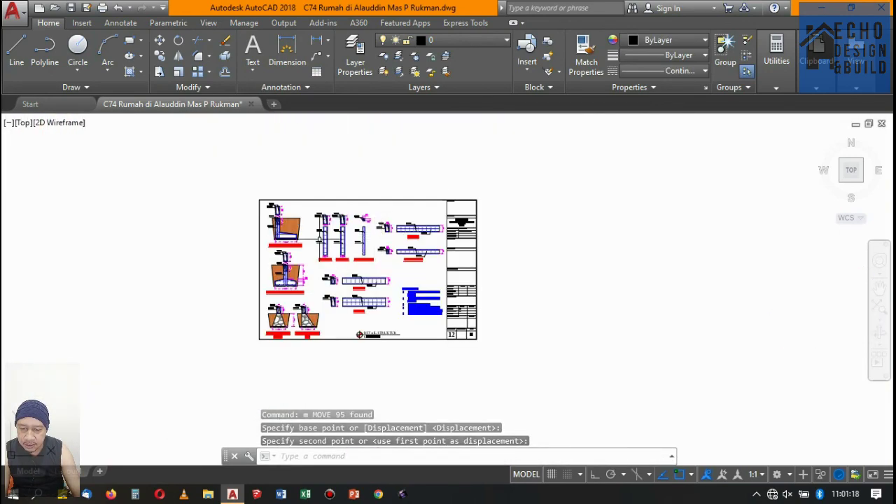
pyautogui.scroll(2, 331, 303)
pyautogui.moveTo(425, 206); pyautogui.dragTo(369, 252, button='middle')
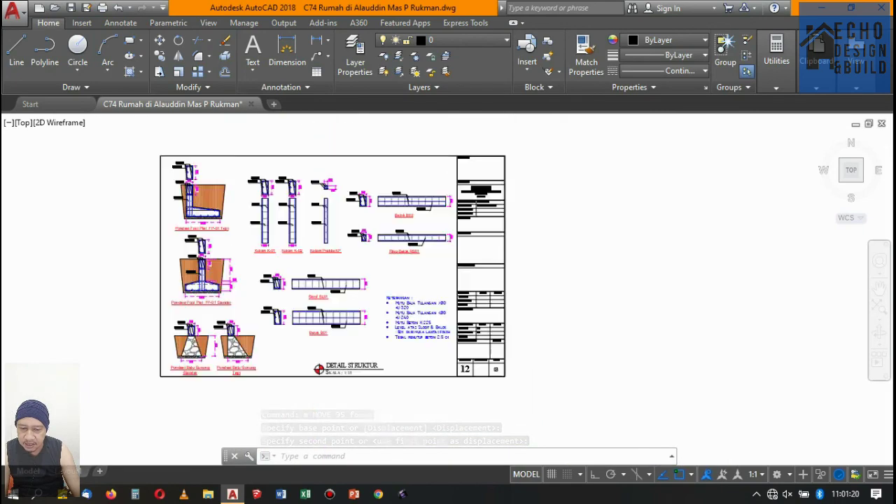
pyautogui.scroll(2, 210, 259)
pyautogui.scroll(-8, 386, 246)
pyautogui.scroll(6, 408, 222)
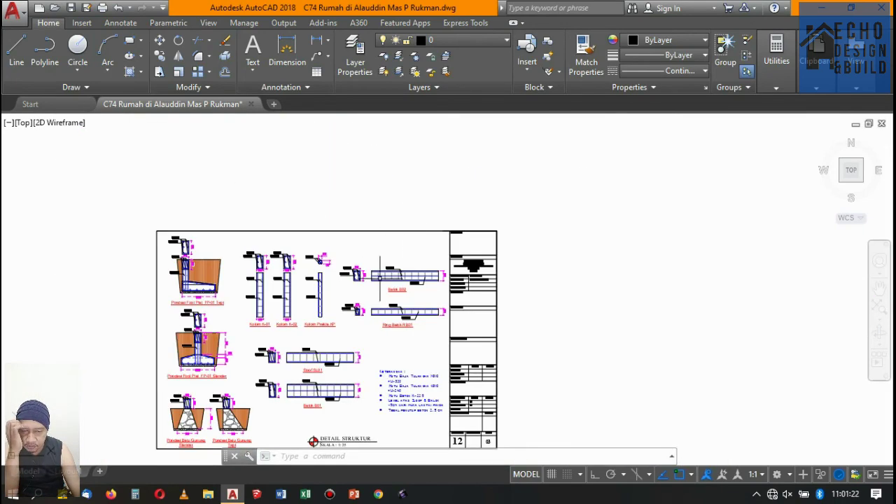
pyautogui.scroll(6, 382, 241)
pyautogui.scroll(-2, 457, 241)
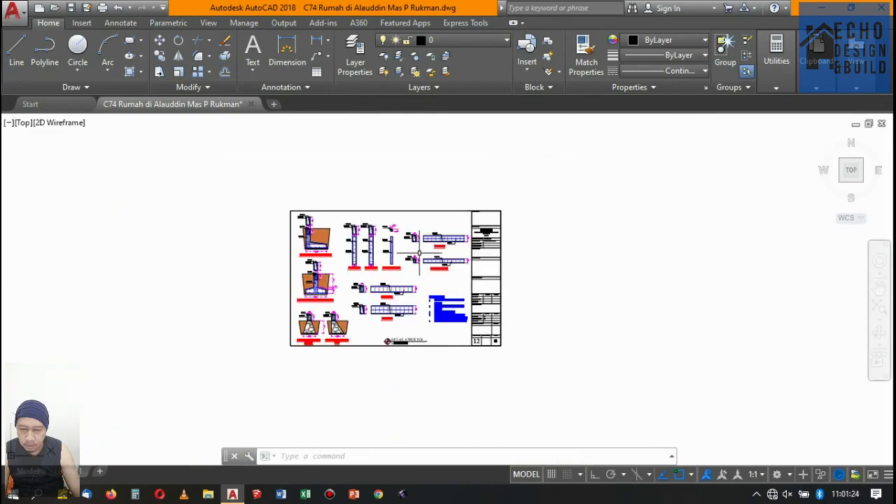
pyautogui.scroll(4, 358, 264)
pyautogui.scroll(-2, 427, 161)
pyautogui.scroll(4, 203, 343)
pyautogui.scroll(3, 286, 344)
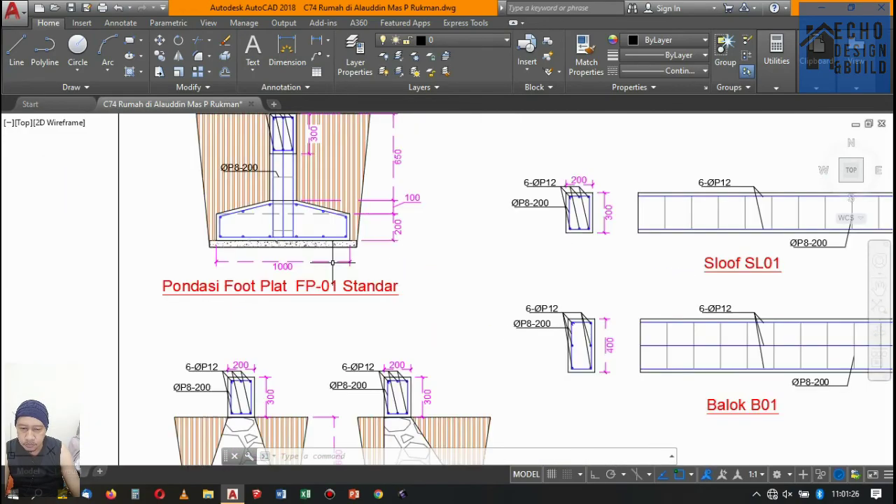
pyautogui.scroll(-6, 315, 280)
pyautogui.scroll(6, 350, 280)
pyautogui.scroll(-6, 390, 242)
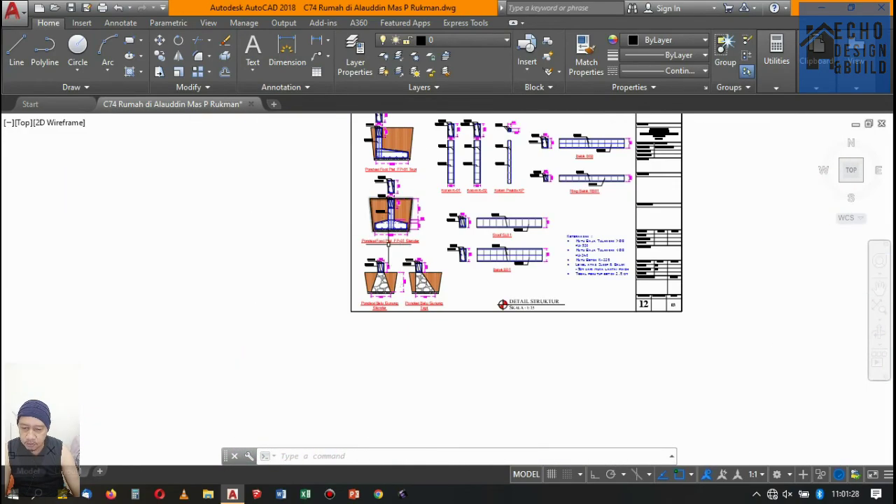
pyautogui.scroll(-2, 389, 241)
pyautogui.scroll(7, 392, 242)
pyautogui.scroll(-5, 399, 241)
pyautogui.scroll(-6, 404, 241)
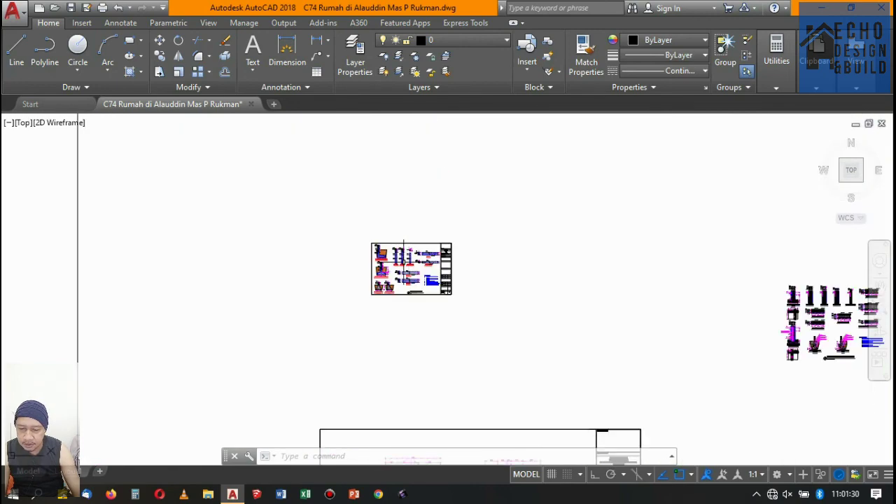
pyautogui.scroll(2, 404, 248)
pyautogui.scroll(3, 414, 200)
pyautogui.scroll(-4, 413, 150)
pyautogui.scroll(3, 411, 211)
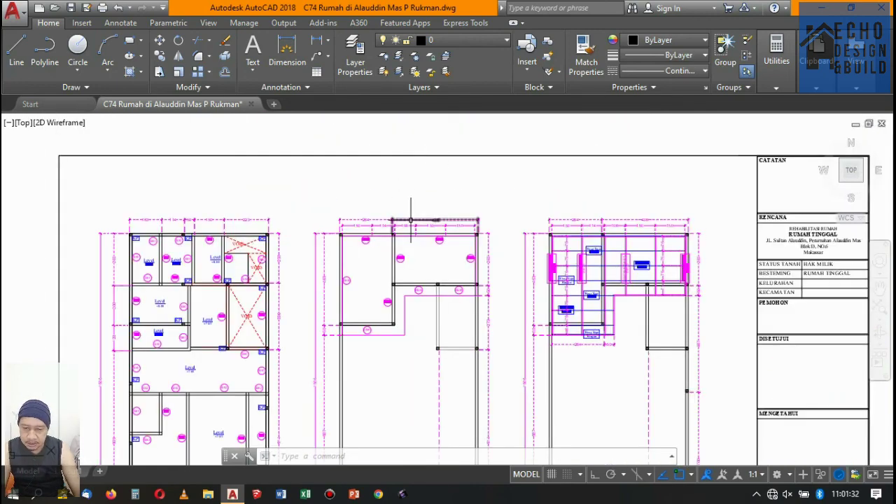
pyautogui.scroll(2, 411, 220)
pyautogui.scroll(-6, 414, 281)
pyautogui.scroll(3, 410, 316)
pyautogui.scroll(2, 418, 316)
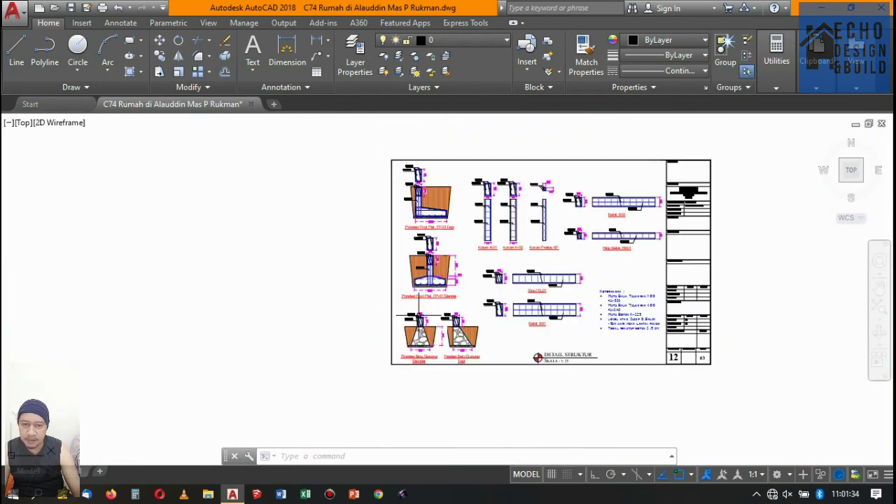
pyautogui.scroll(4, 419, 308)
pyautogui.scroll(-3, 413, 266)
pyautogui.scroll(3, 403, 219)
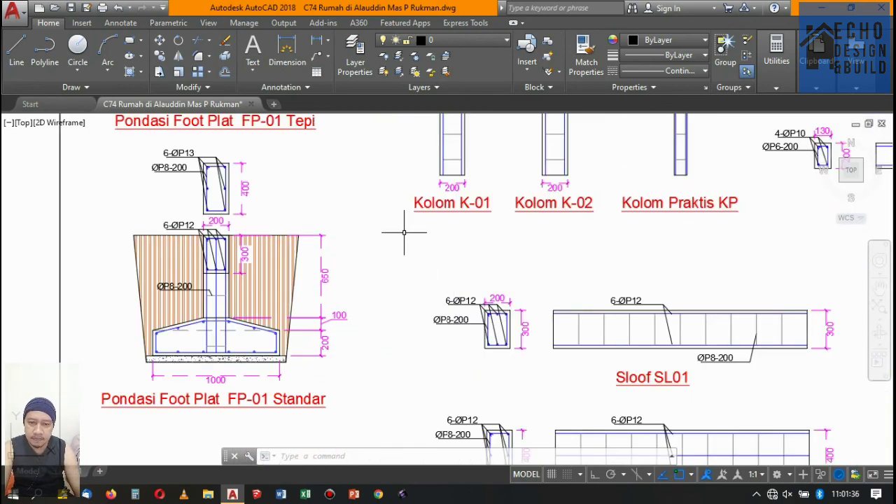
pyautogui.scroll(-4, 421, 242)
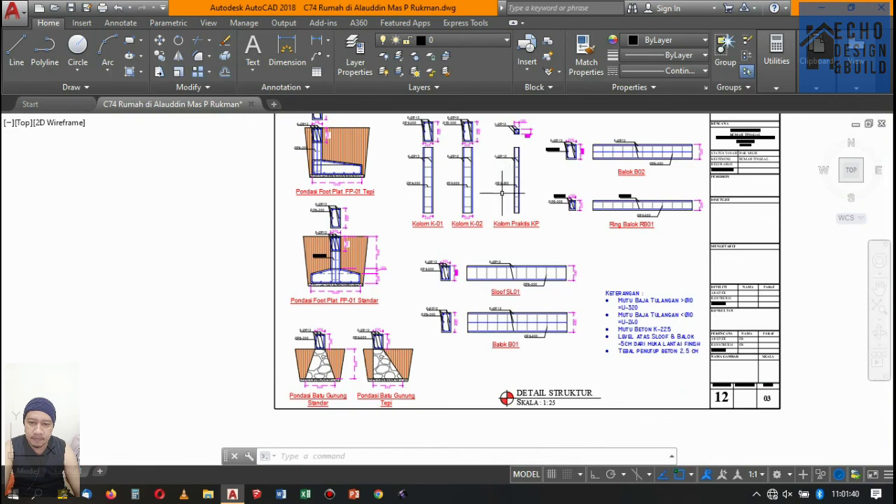
pyautogui.scroll(-4, 497, 210)
pyautogui.scroll(5, 479, 259)
pyautogui.scroll(5, 473, 256)
pyautogui.scroll(-5, 474, 271)
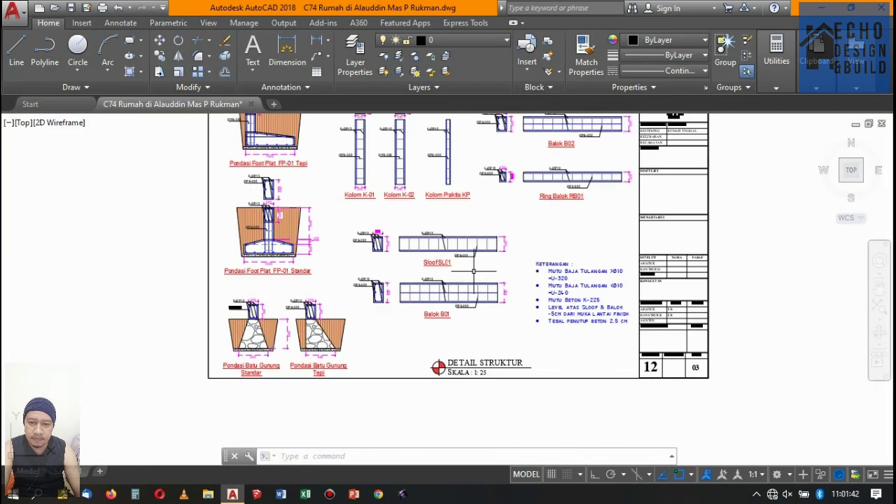
pyautogui.scroll(-4, 474, 271)
pyautogui.scroll(4, 520, 236)
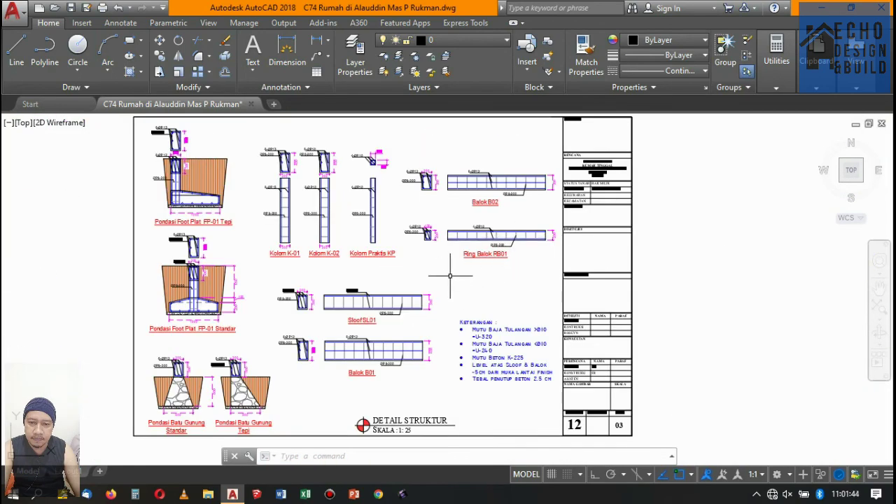
pyautogui.scroll(2, 360, 420)
# Shift the three-object DETAIL STRUKTUR label slightly to its final place below Balok B01.
pyautogui.click(359, 389)
pyautogui.scroll(-5, 407, 413)
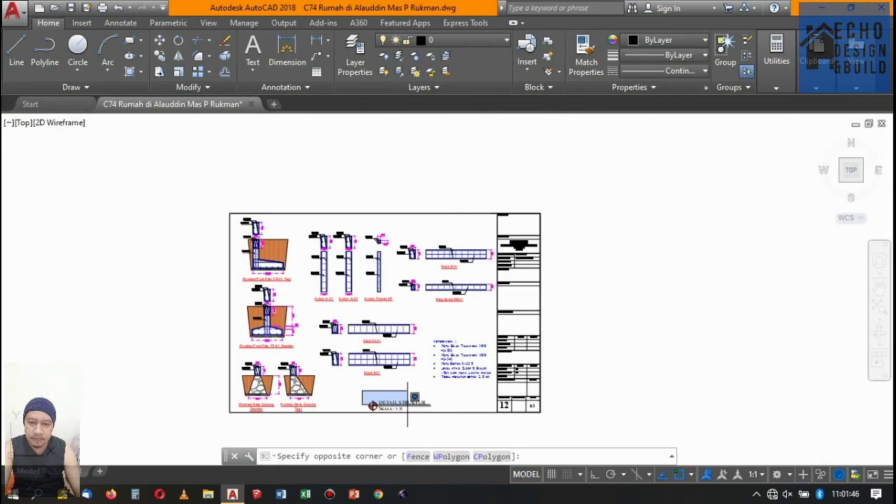
pyautogui.click(432, 420)
pyautogui.scroll(3, 434, 420)
pyautogui.scroll(2, 490, 385)
pyautogui.click(496, 382)
pyautogui.click(494, 378)
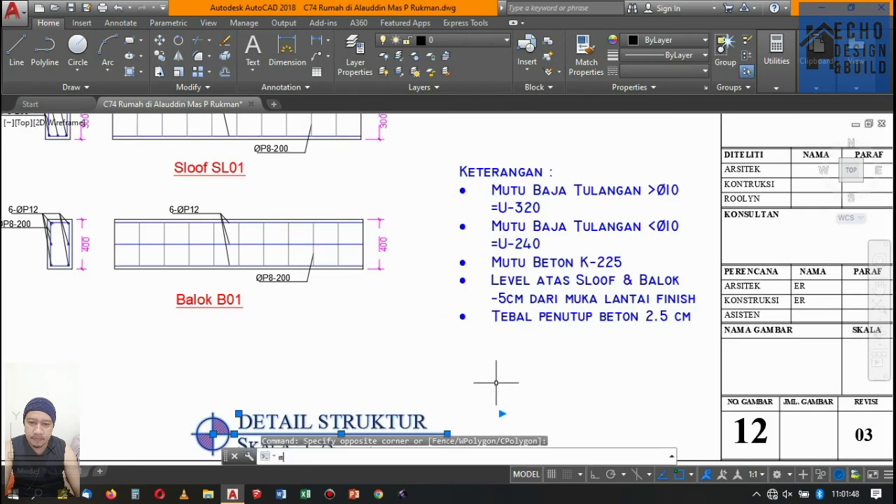
pyautogui.write('m')
pyautogui.press('Return')
pyautogui.scroll(-4, 480, 338)
pyautogui.click(480, 340)
pyautogui.click(463, 350)
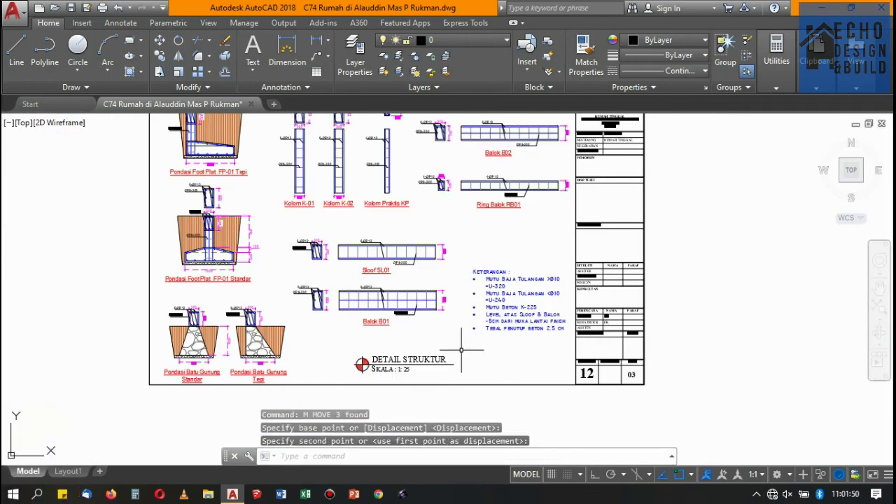
pyautogui.scroll(-4, 462, 350)
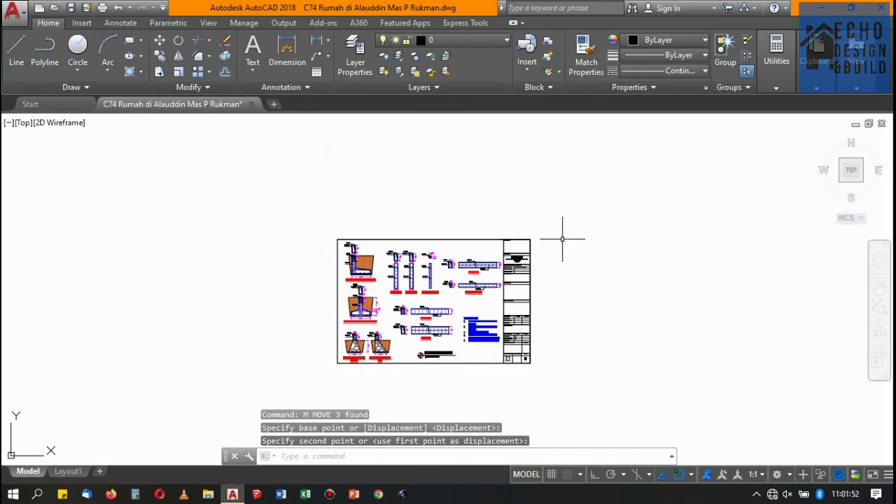